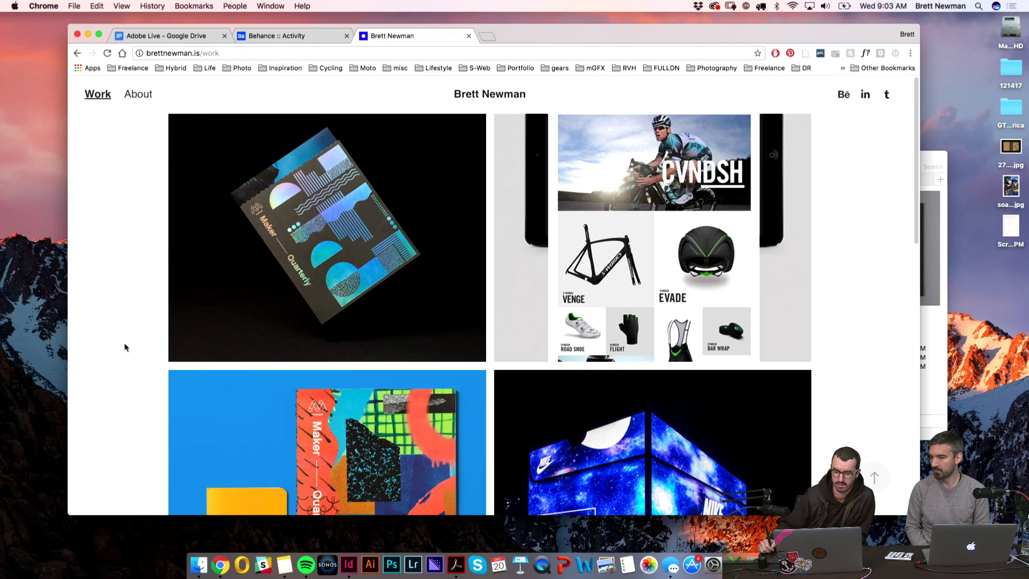
- Browse the portfolio's work page and open the "Mohawk Maker Quarterly 9: Inspiration." project
scroll(118, 308, down, 4)
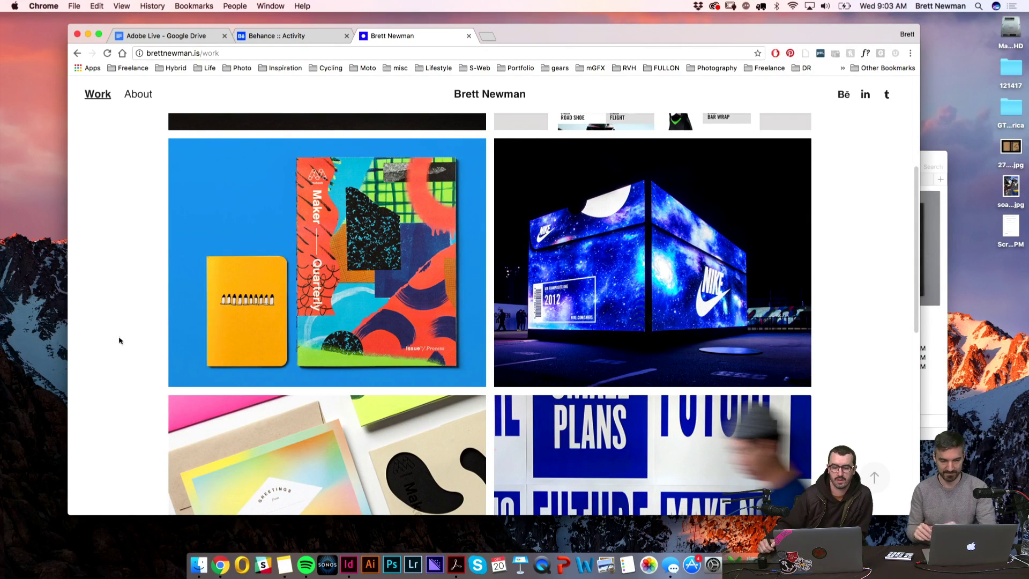
scroll(121, 332, down, 4)
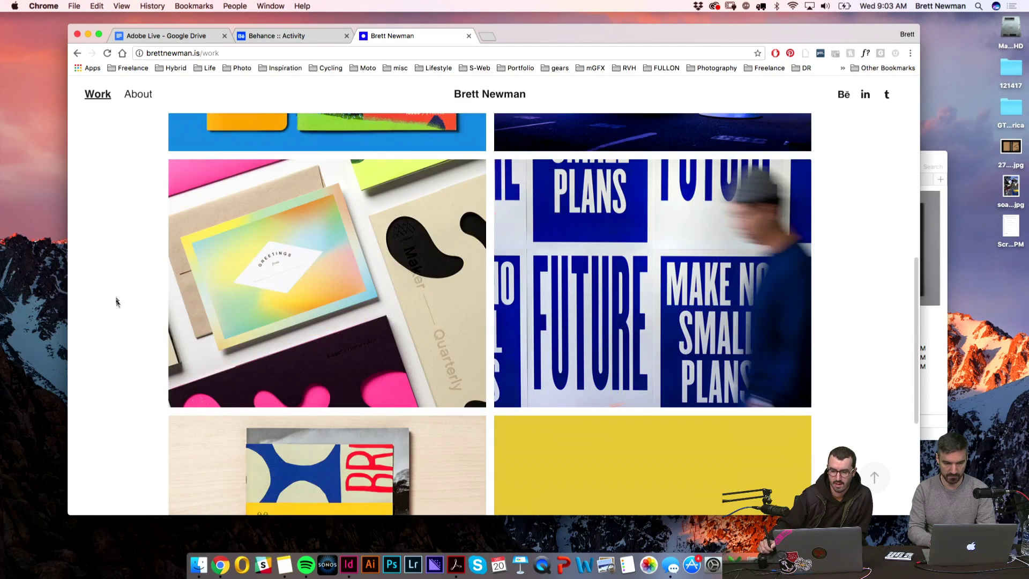
scroll(118, 268, down, 4)
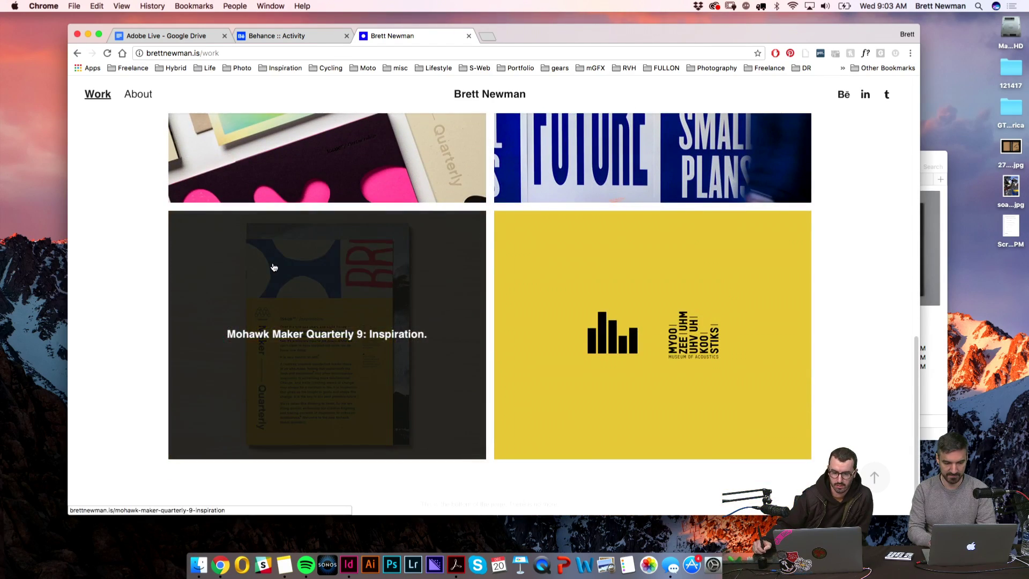
click(274, 267)
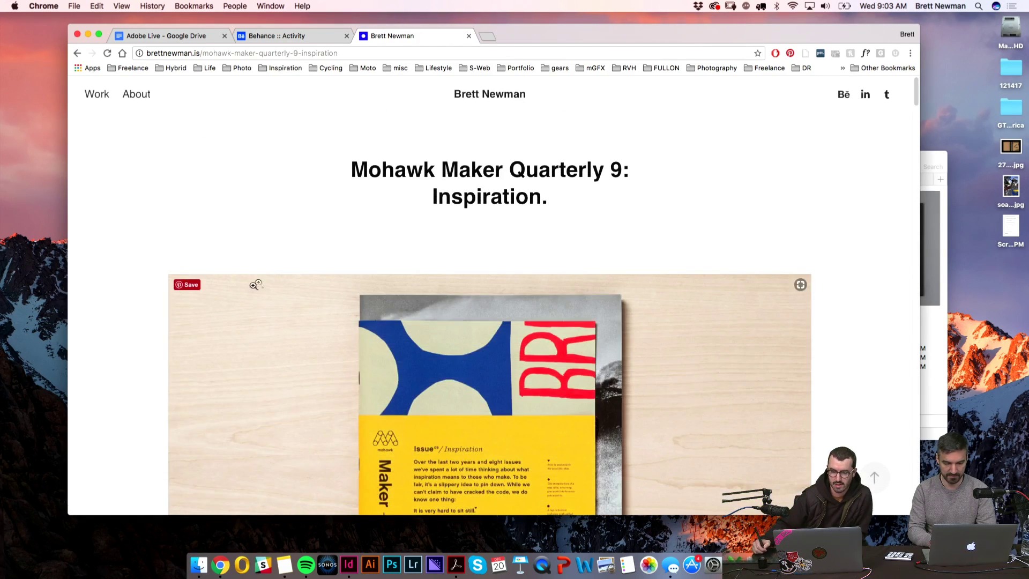
- Examine the project's opening photo of the yellow Issue 09 / Inspiration cover and the studio credits below it
scroll(917, 95, down, 1)
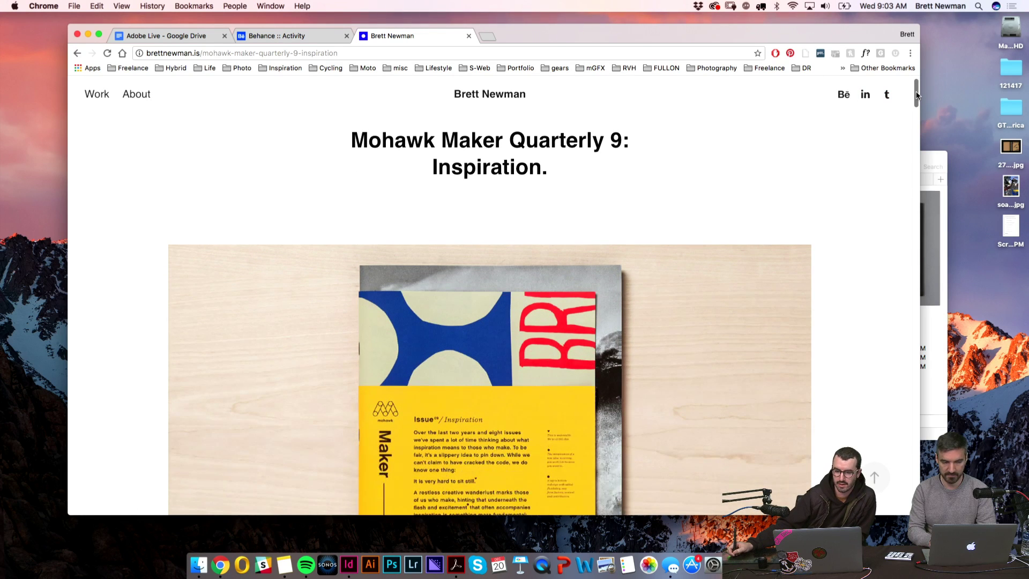
scroll(916, 95, up, 1)
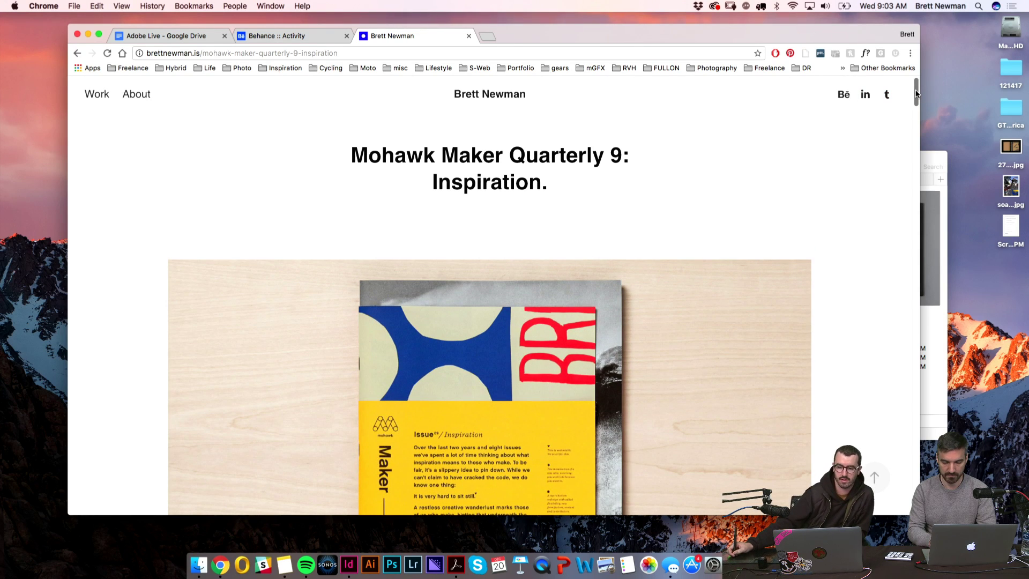
scroll(916, 95, up, 1)
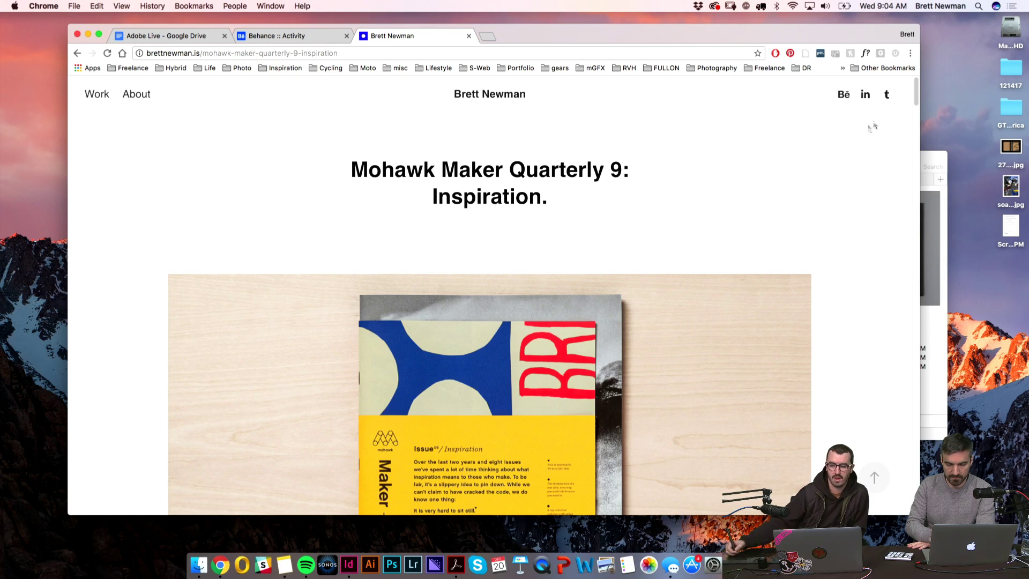
drag(917, 94, 915, 105)
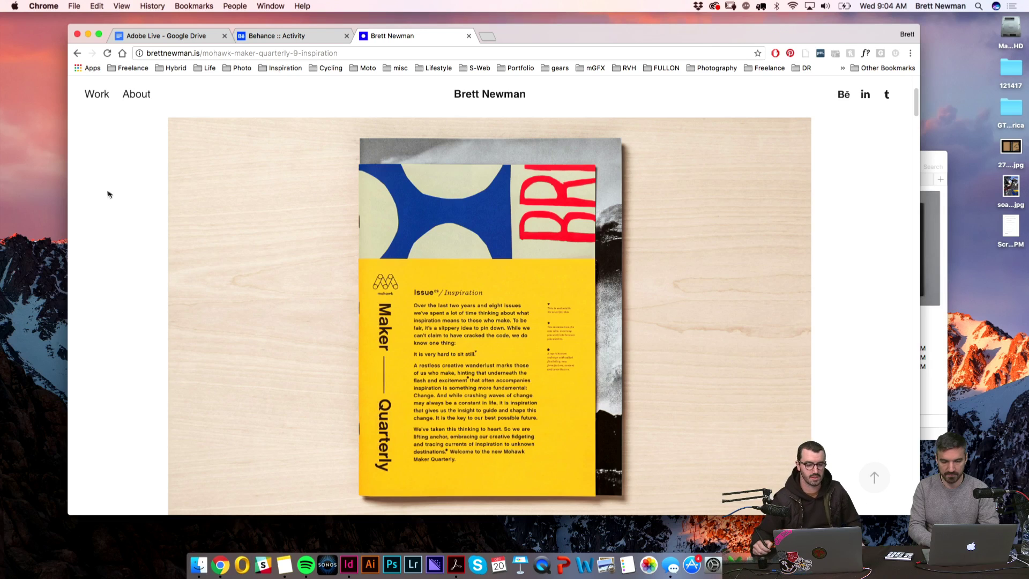
scroll(123, 254, down, 1)
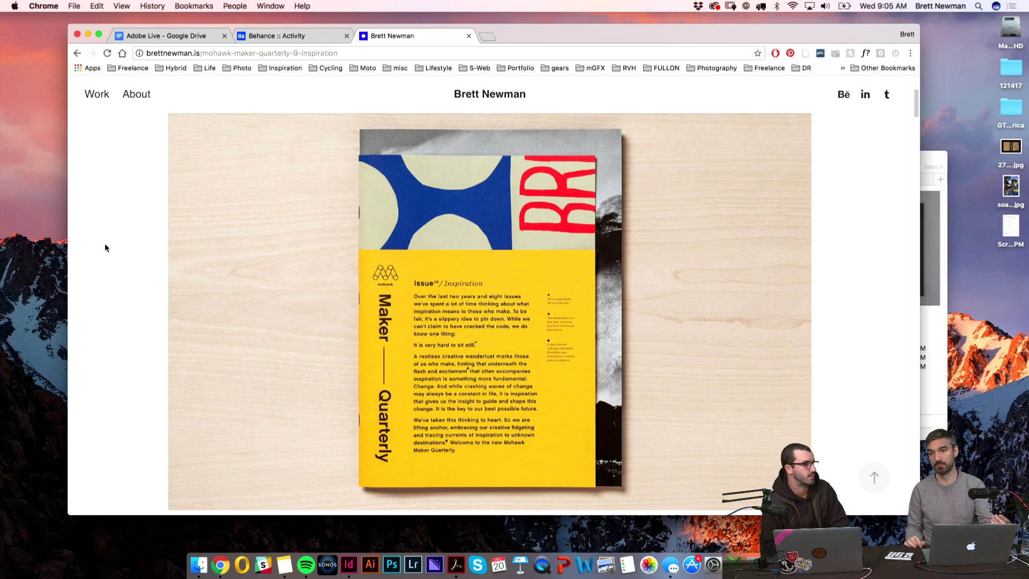
scroll(105, 248, down, 1)
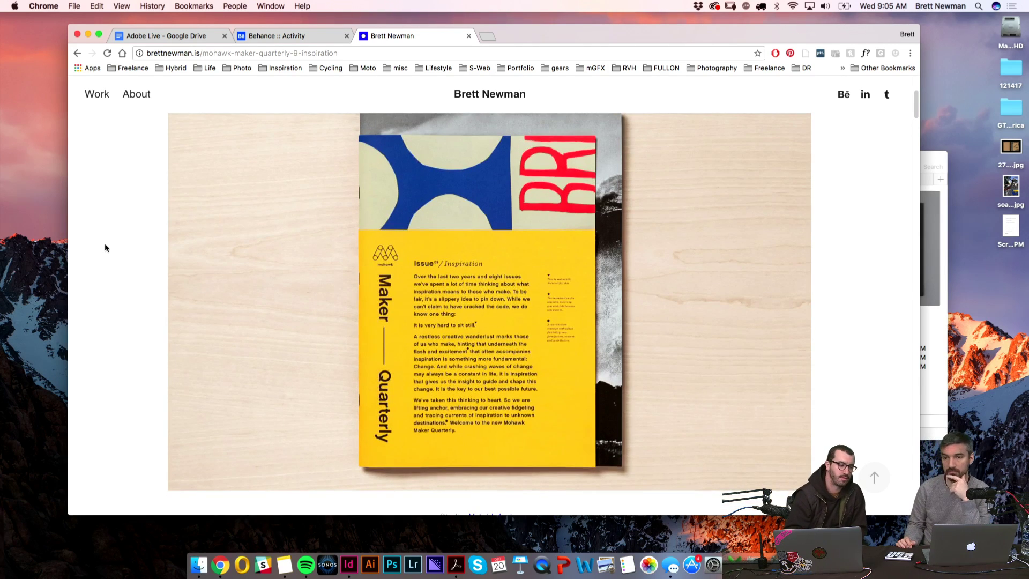
scroll(105, 248, down, 3)
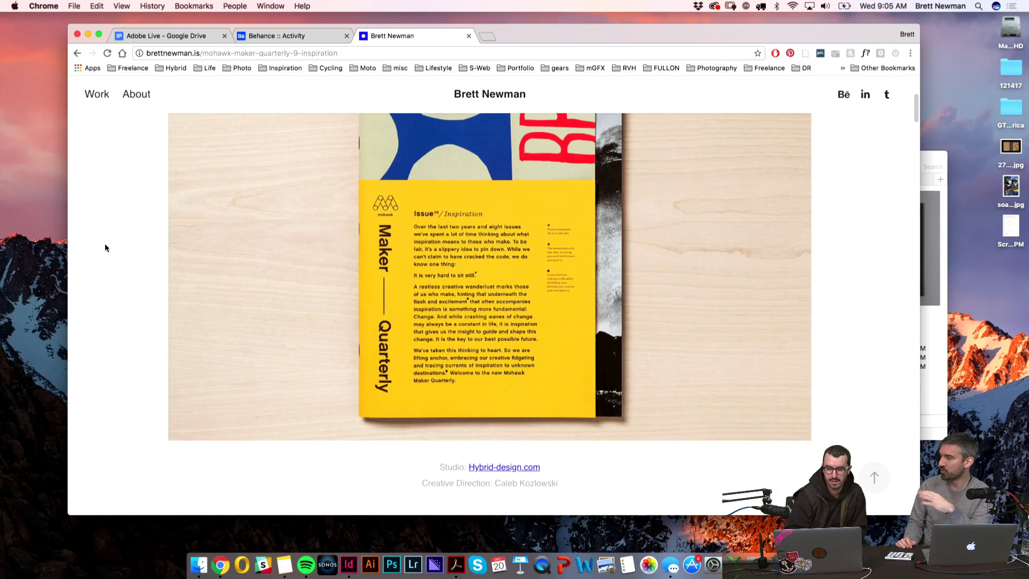
scroll(106, 247, down, 2)
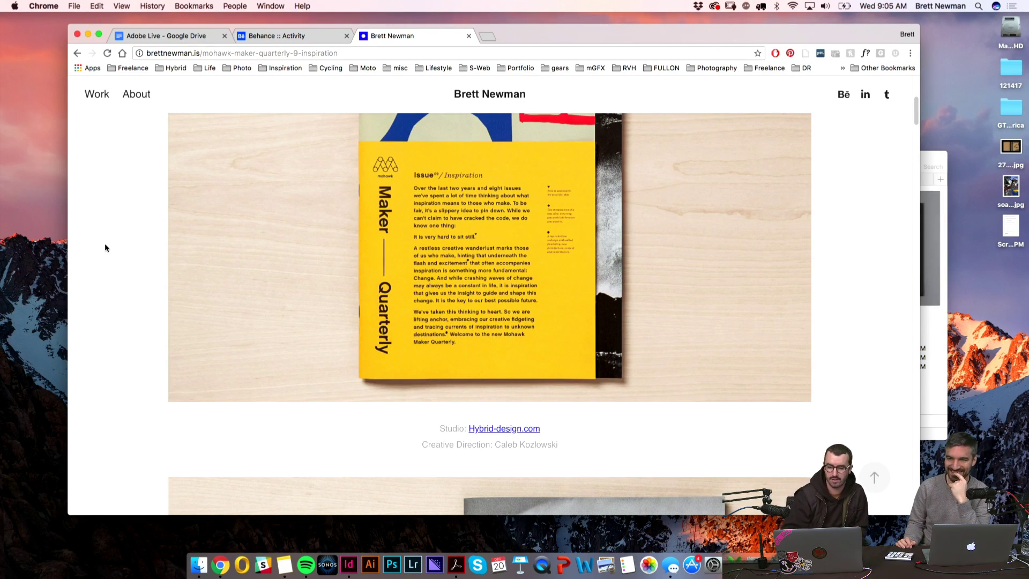
scroll(106, 248, down, 5)
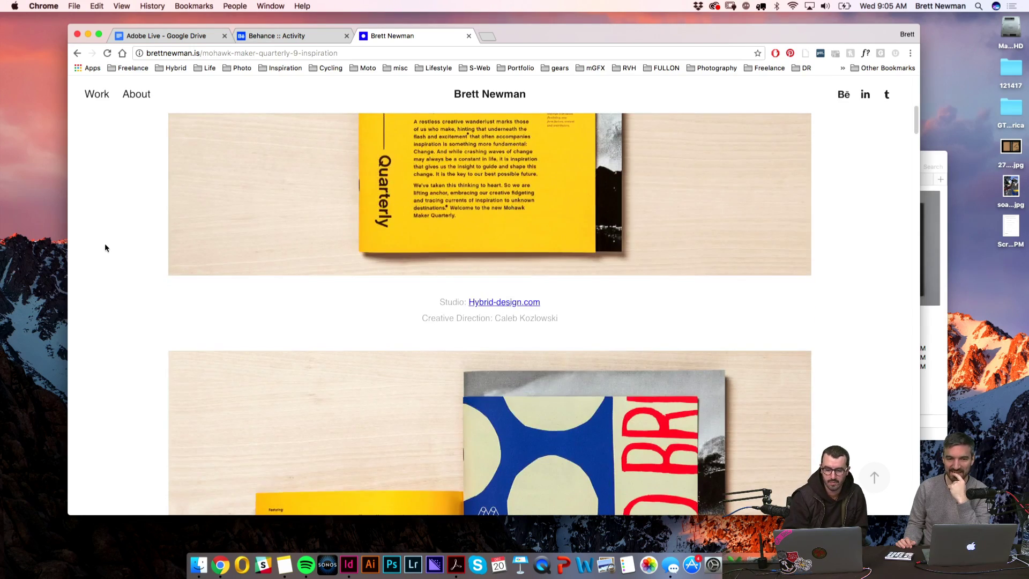
scroll(105, 248, up, 4)
scroll(106, 247, up, 3)
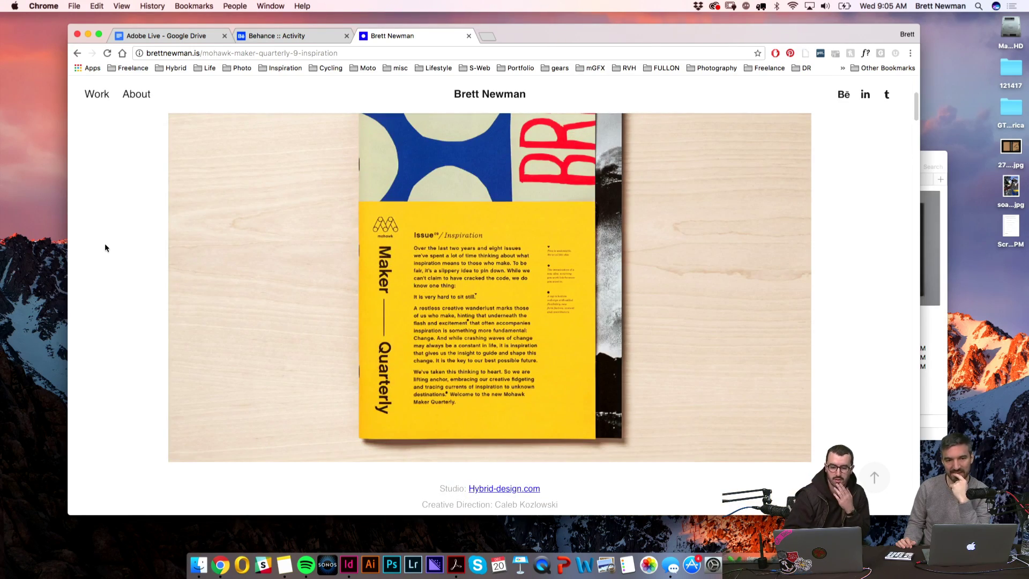
- Examine the photo of the unfolded yellow contents flap beside the blue and red cover, and compare it with the closed cover
scroll(106, 248, down, 7)
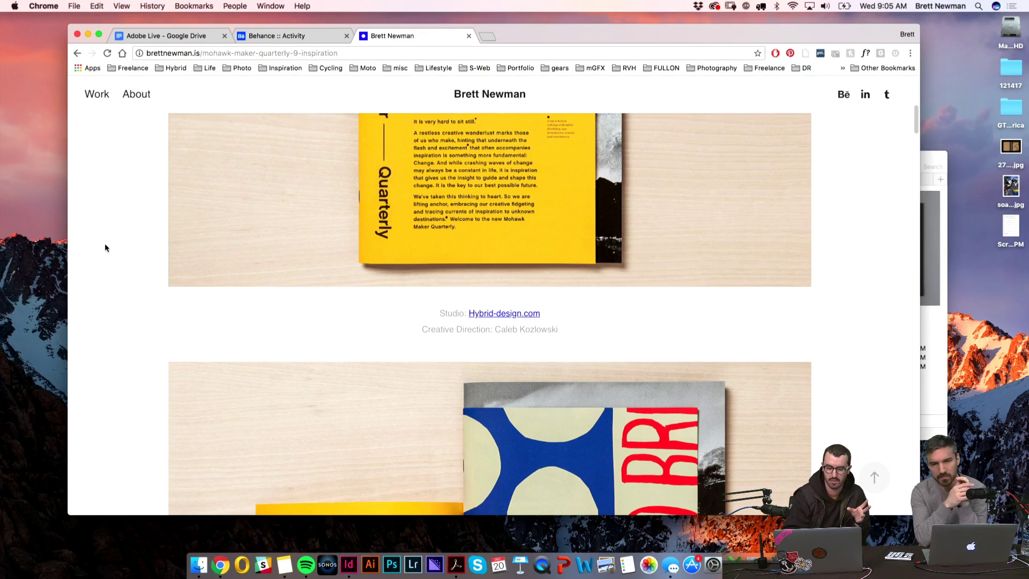
scroll(105, 248, down, 1)
scroll(105, 247, down, 10)
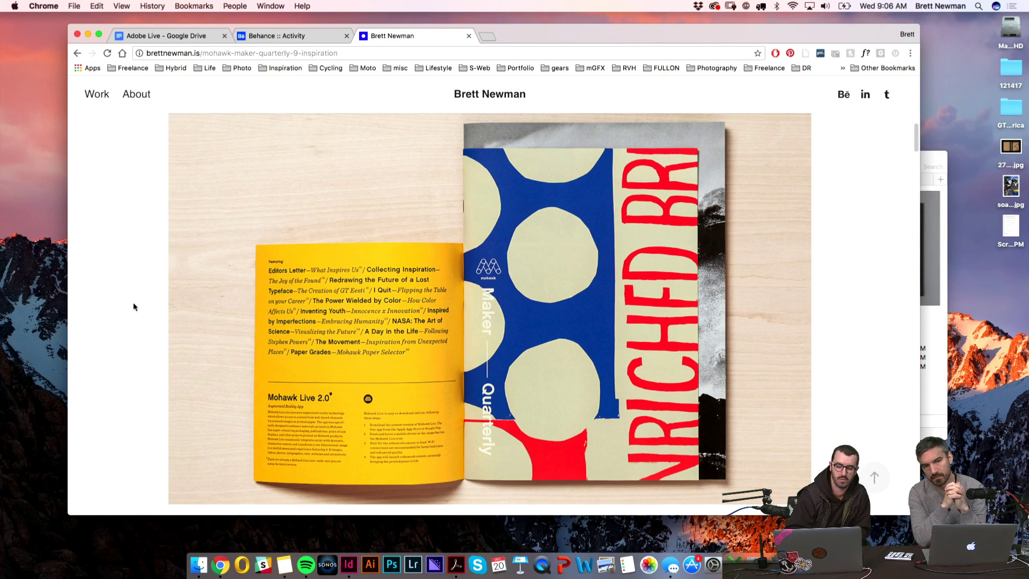
scroll(134, 306, down, 1)
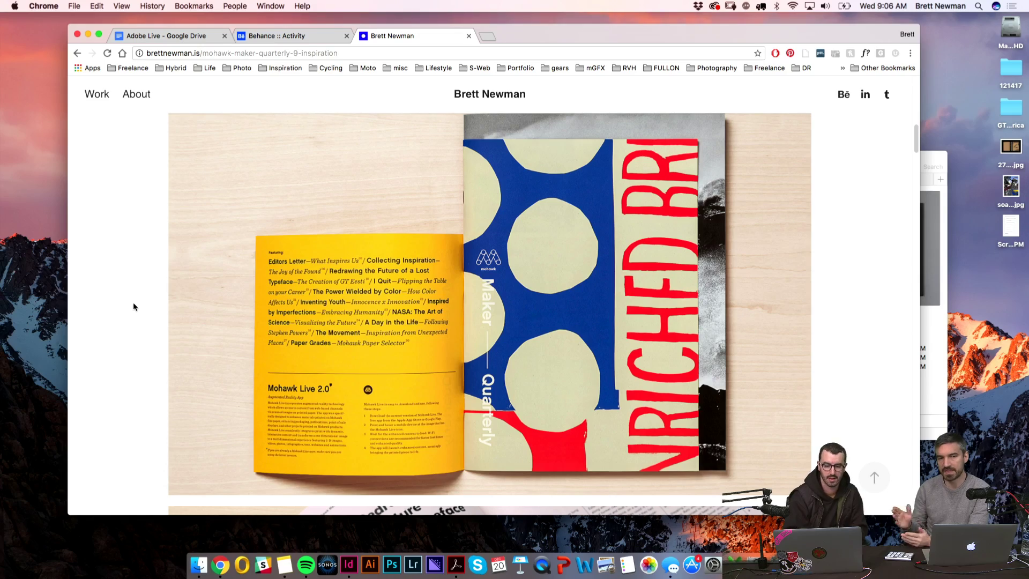
scroll(133, 307, up, 5)
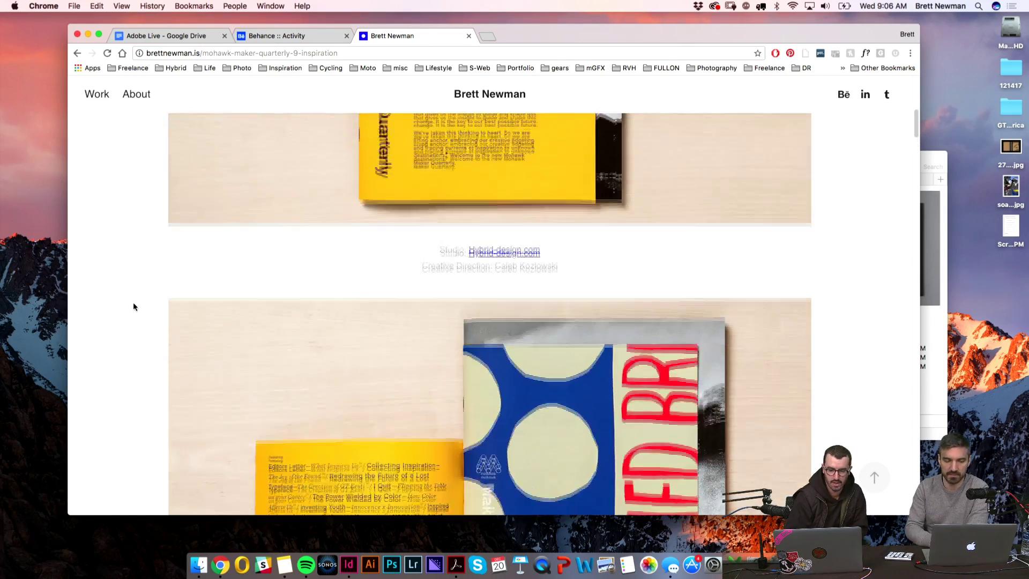
scroll(133, 306, up, 3)
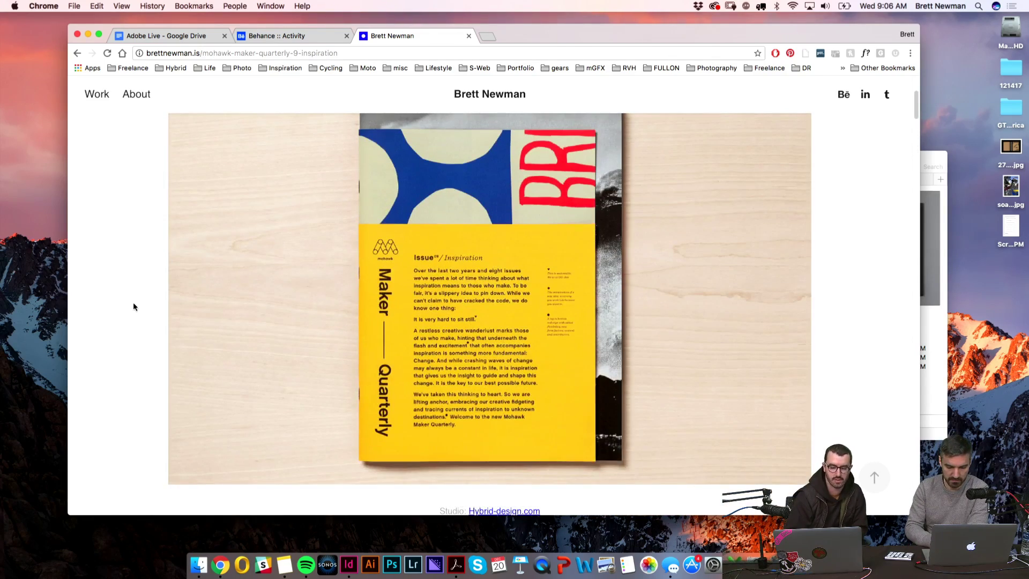
scroll(133, 306, up, 1)
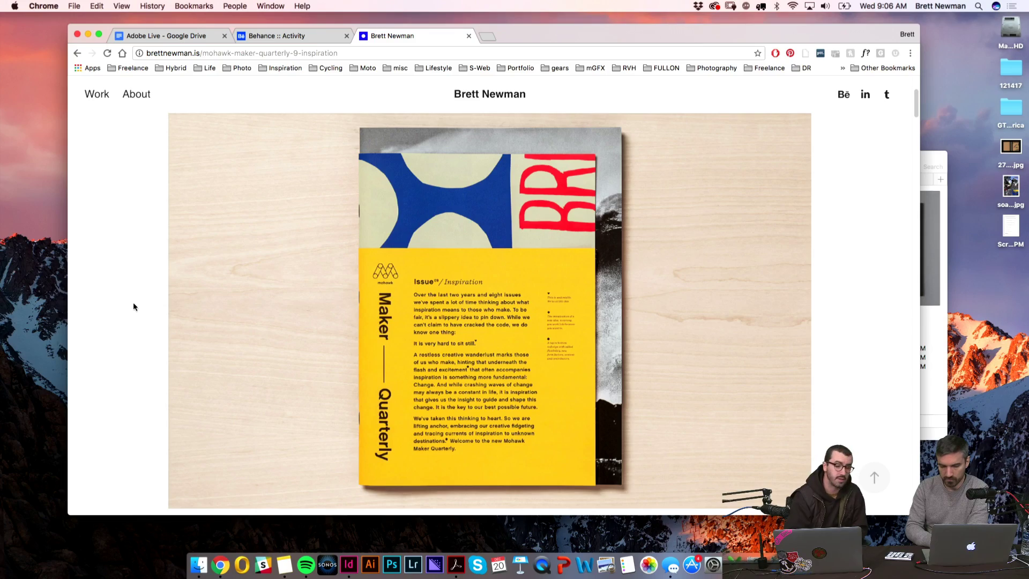
- Examine the magazine spread about the GT Eesti typeface by Grilli Type, including its illustrations
scroll(134, 307, down, 10)
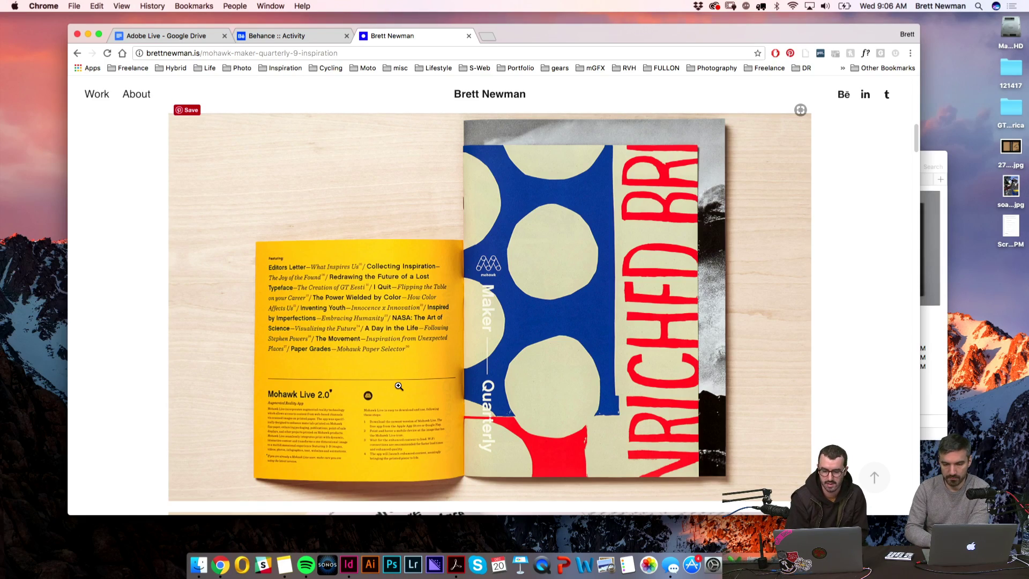
scroll(399, 386, down, 5)
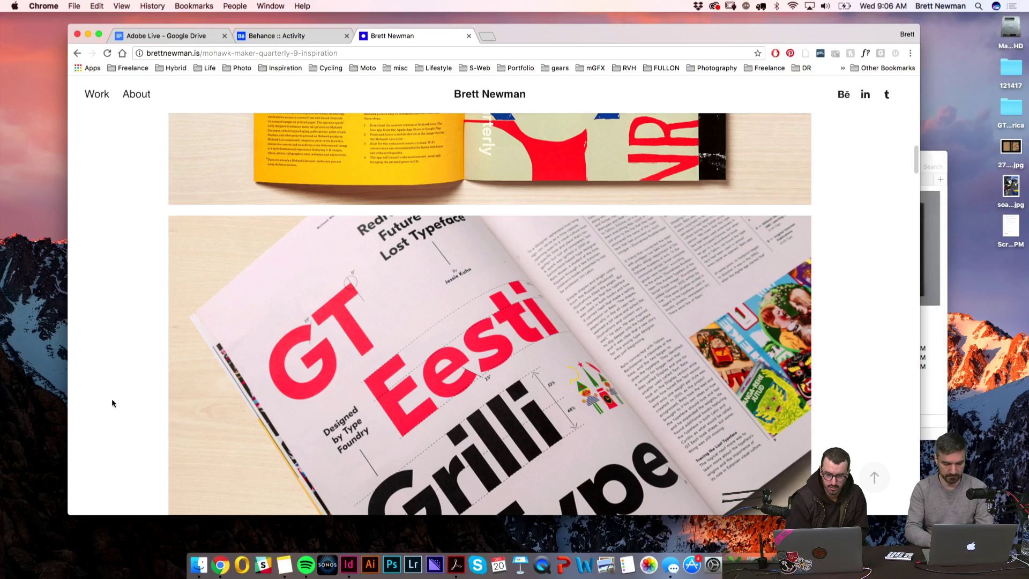
scroll(85, 373, down, 2)
scroll(84, 373, down, 3)
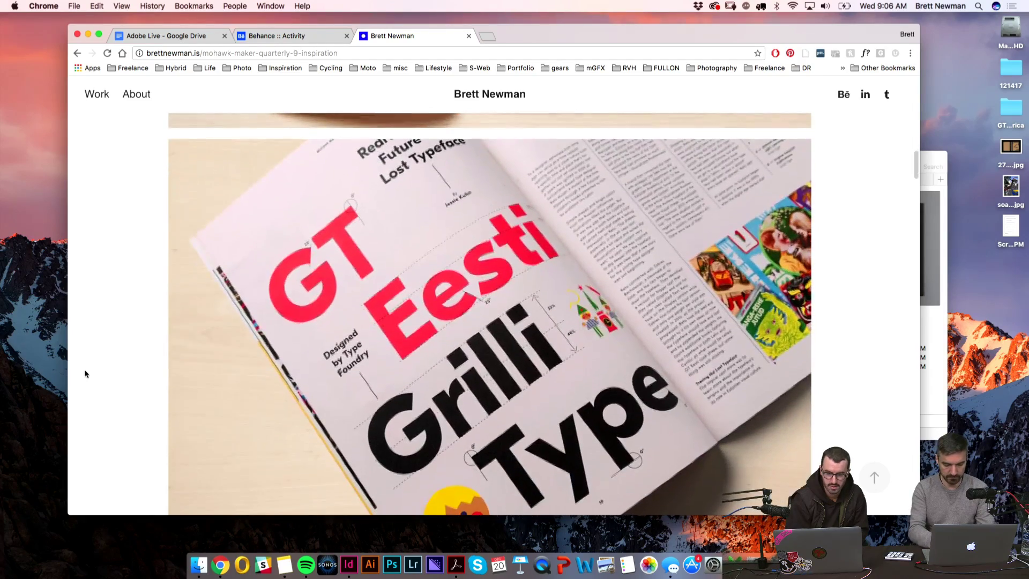
scroll(84, 373, up, 1)
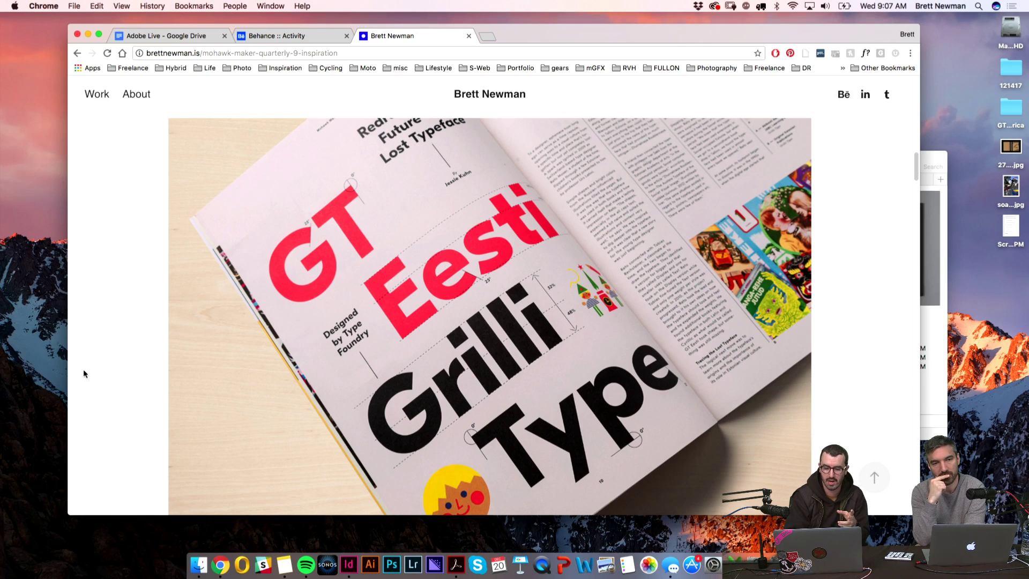
scroll(83, 374, down, 1)
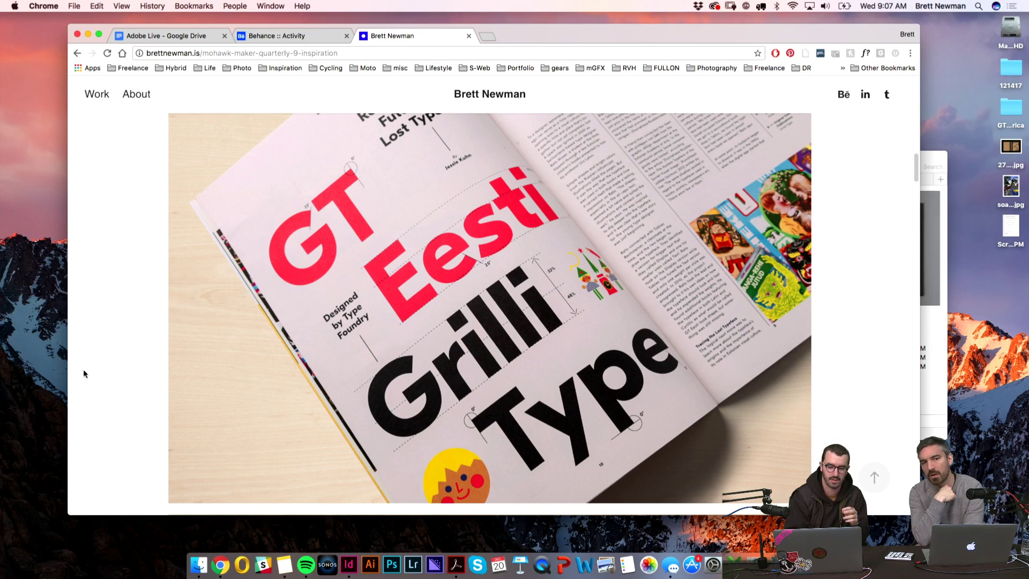
scroll(83, 373, down, 3)
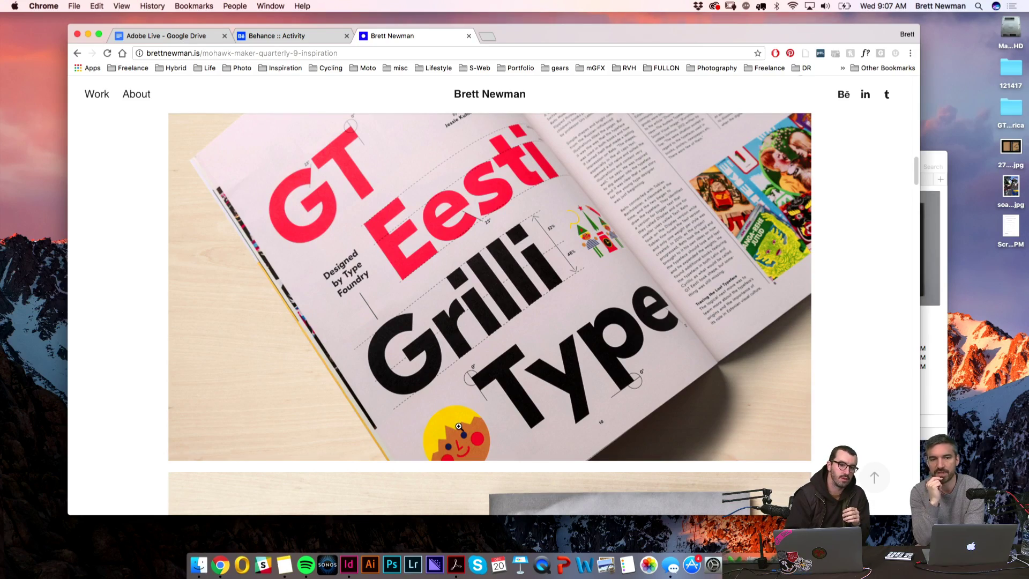
scroll(525, 365, down, 5)
scroll(525, 364, up, 6)
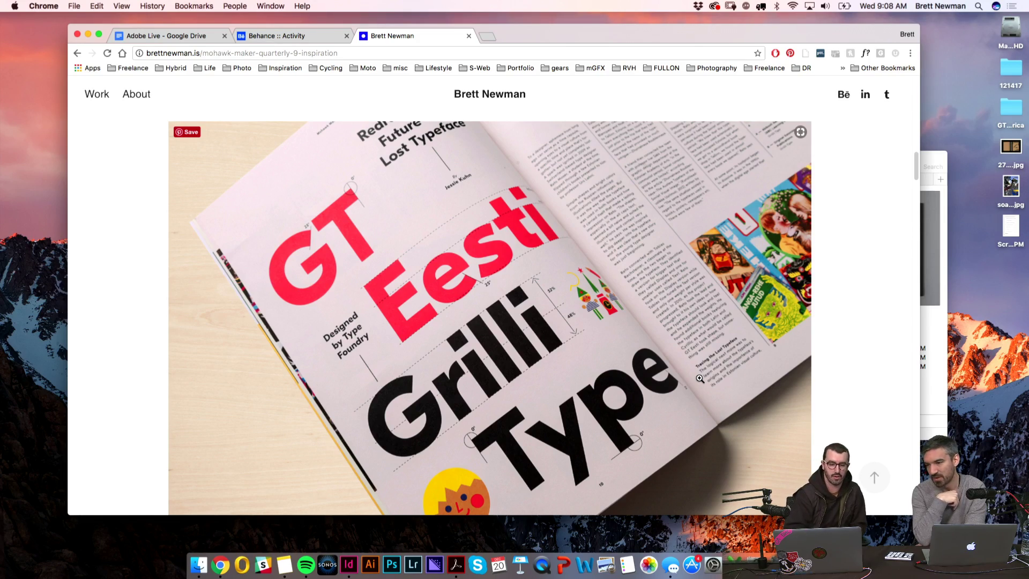
- Examine the spreads with the skateboard and toy collection, the red alphabet beside the wave photo, and the handwritten resignation letter
scroll(104, 399, down, 3)
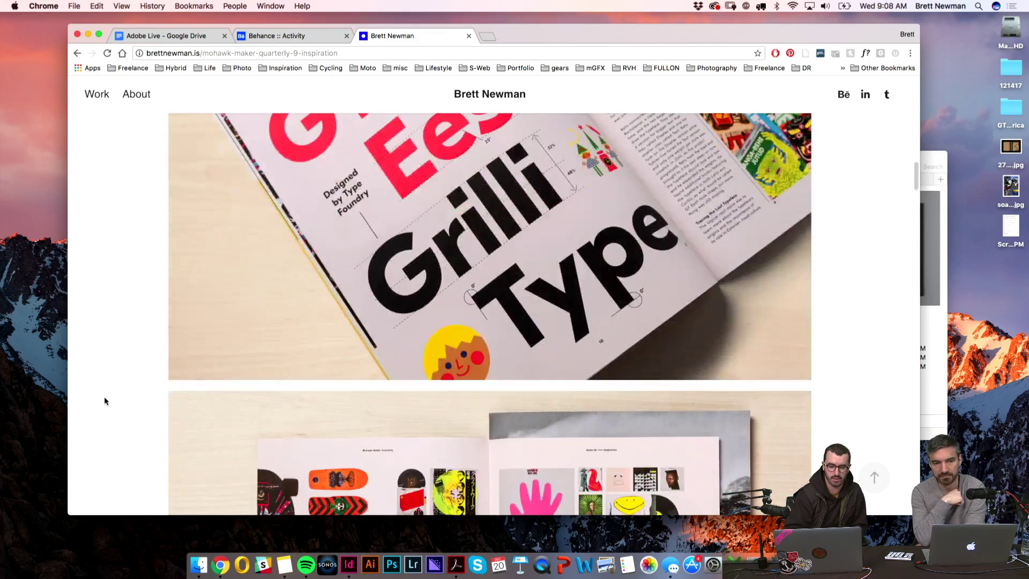
scroll(105, 397, down, 4)
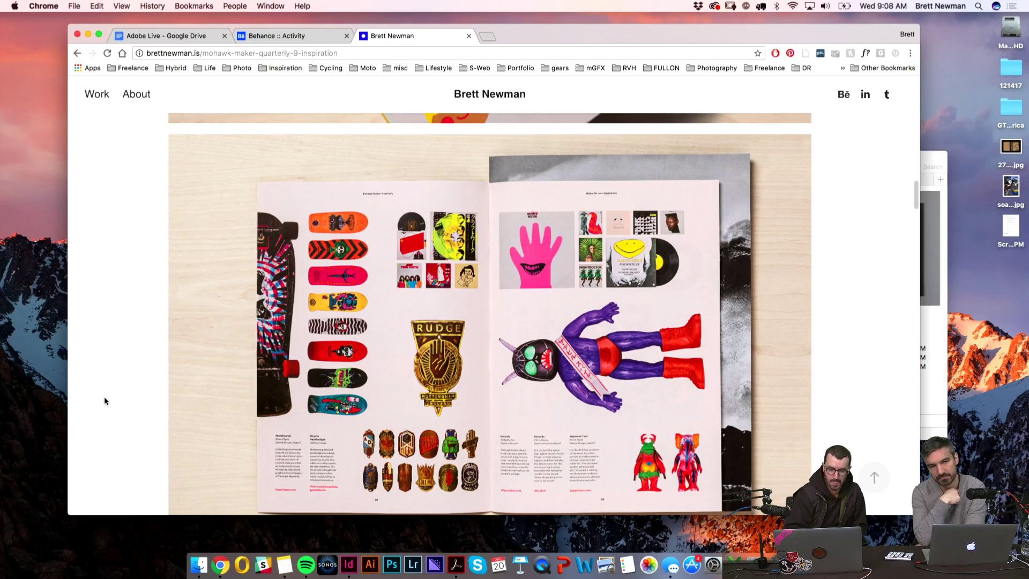
scroll(105, 401, down, 1)
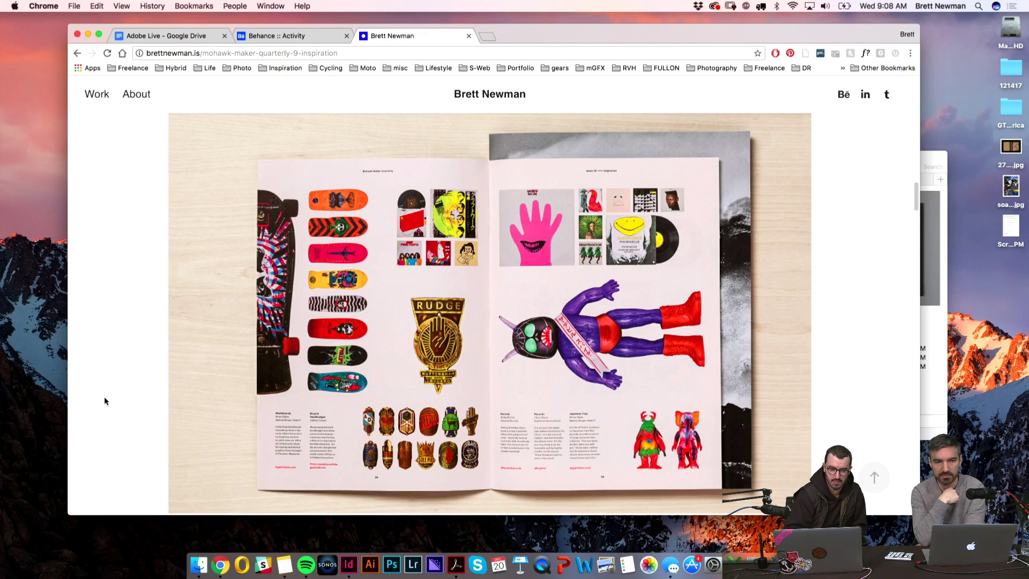
scroll(104, 401, down, 1)
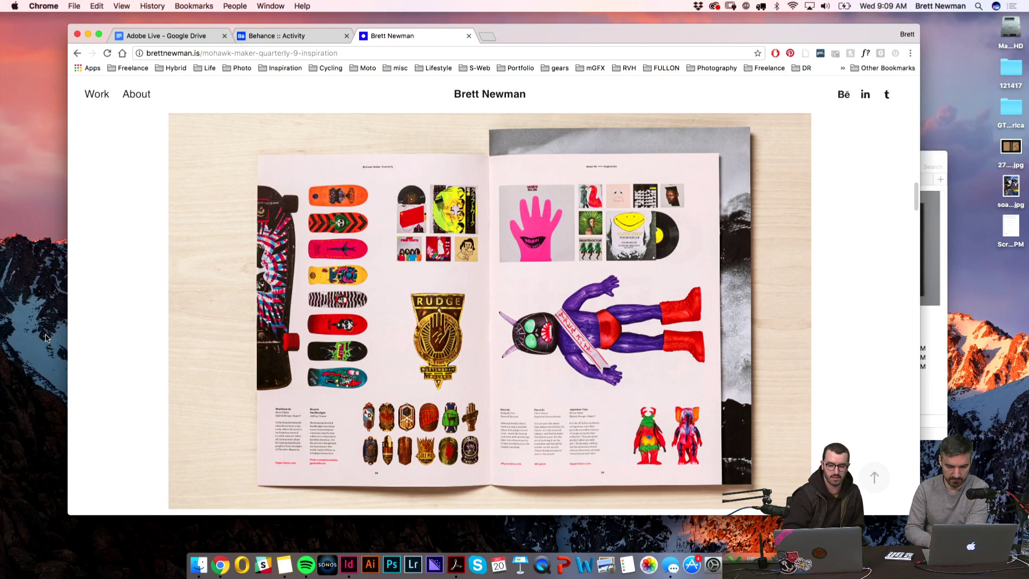
scroll(91, 336, down, 10)
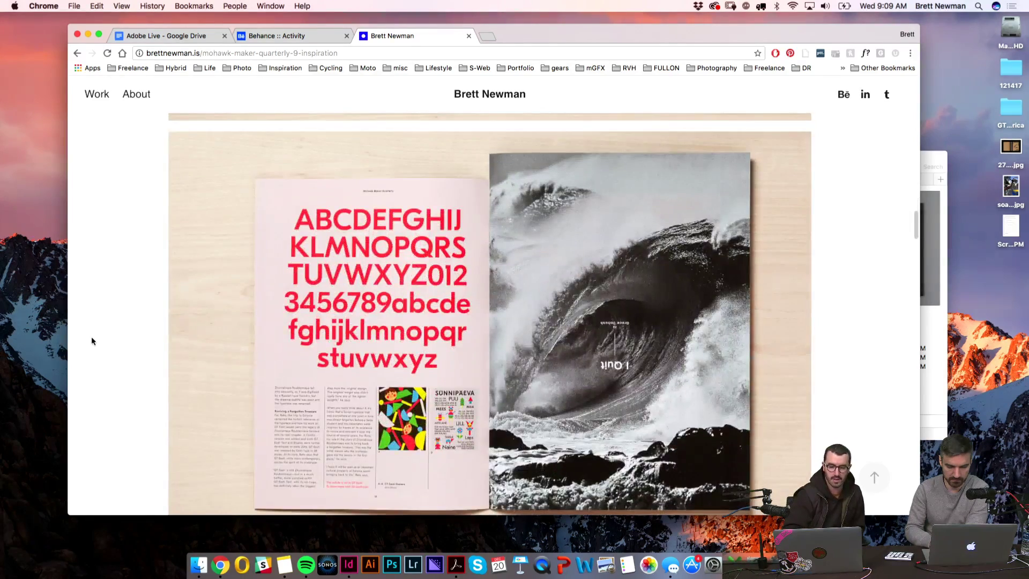
scroll(91, 341, down, 2)
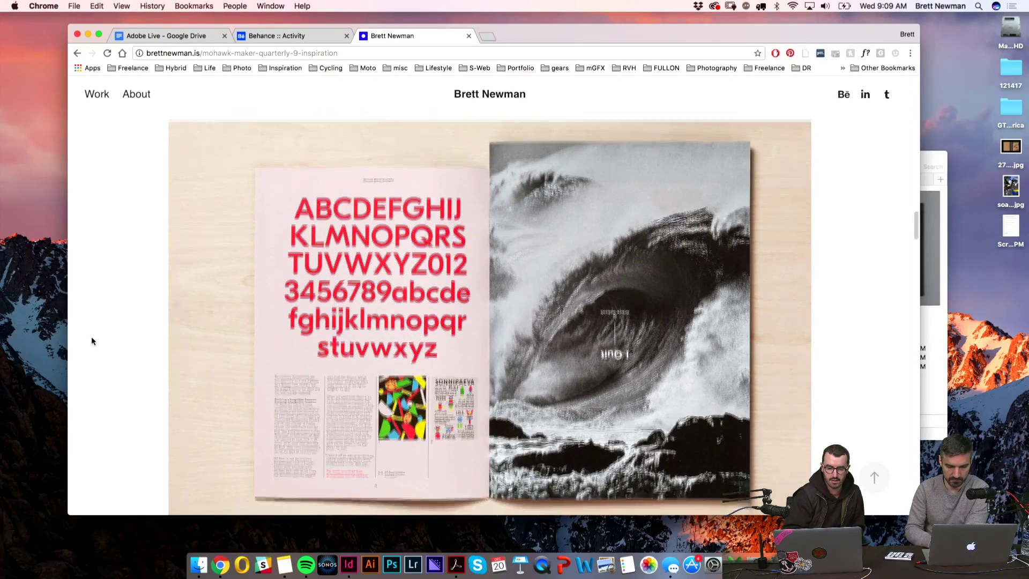
scroll(92, 341, down, 5)
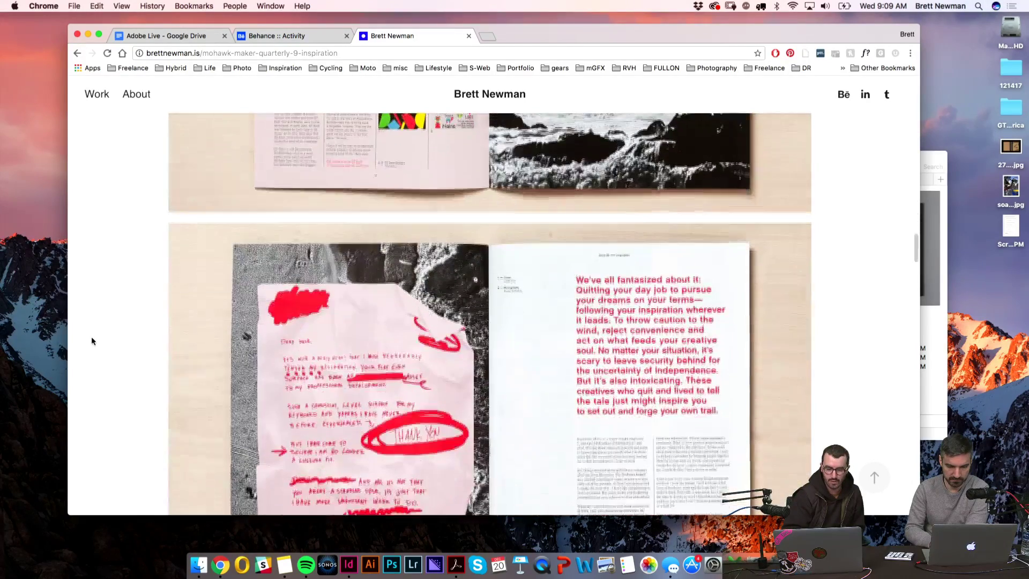
scroll(91, 341, down, 1)
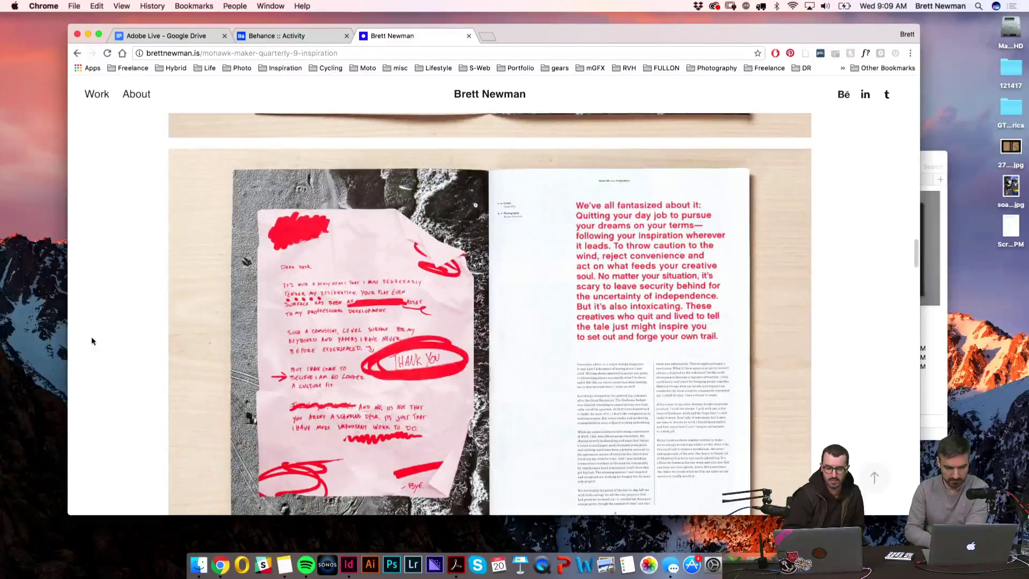
- Compare the red alphabet and wave photo spread with the handwritten resignation letter spread that follows it
scroll(91, 341, up, 2)
scroll(92, 341, up, 5)
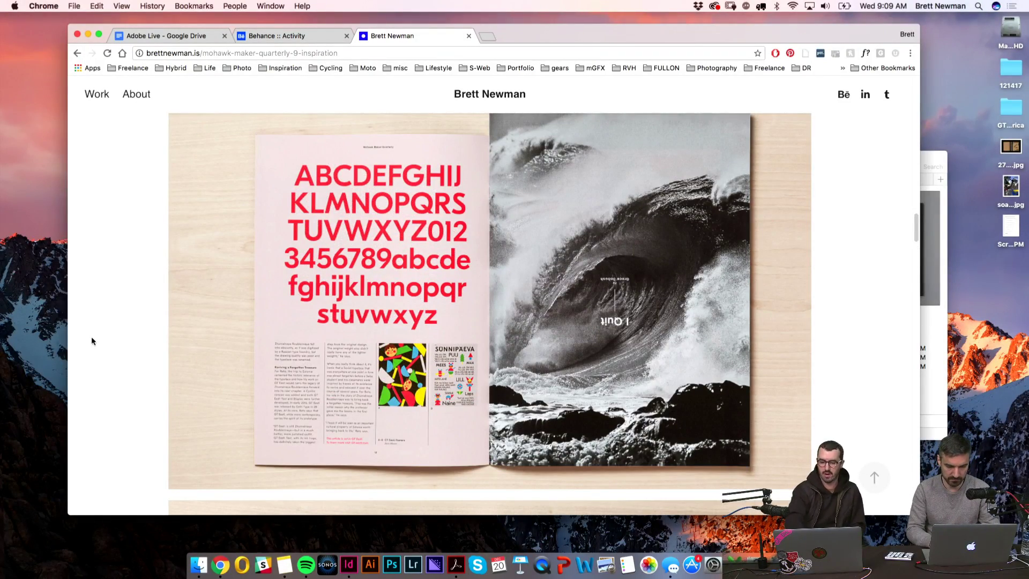
scroll(92, 341, down, 1)
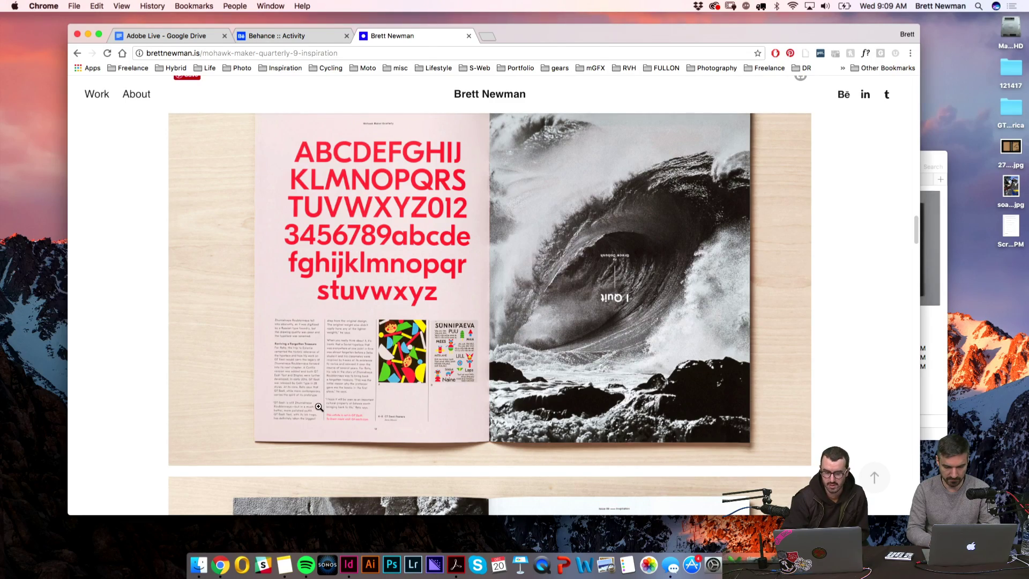
scroll(121, 377, down, 6)
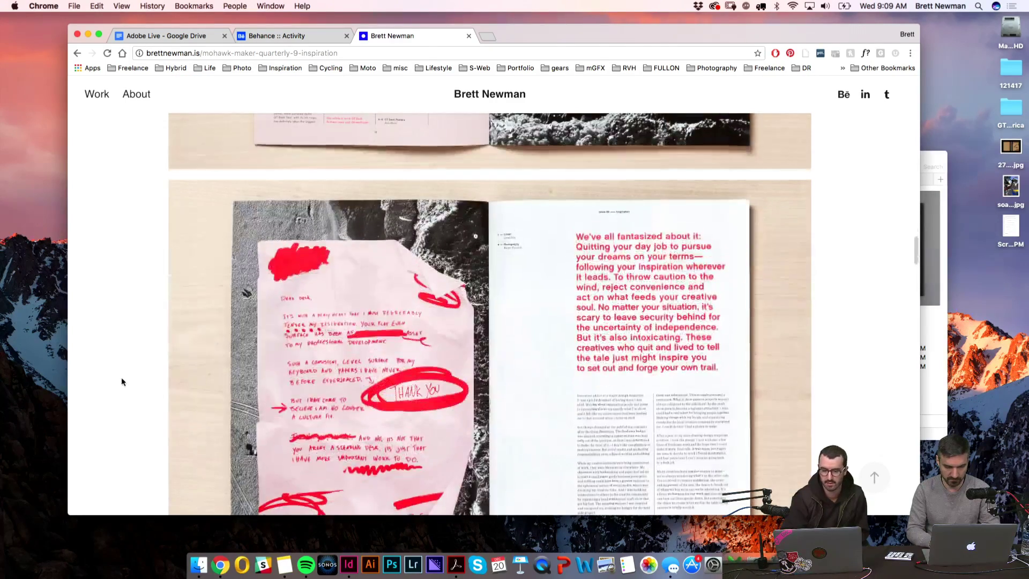
scroll(122, 382, down, 2)
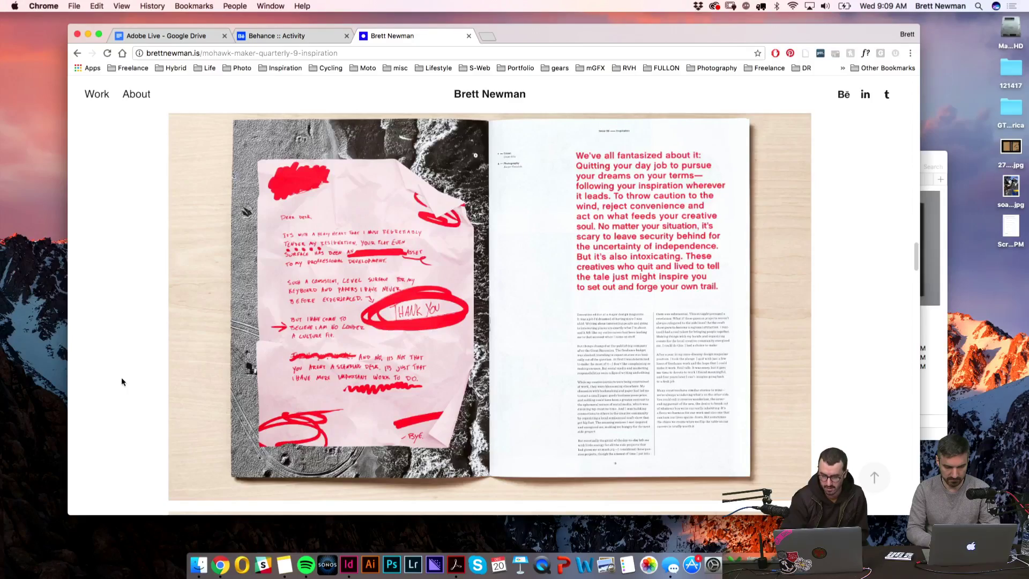
- Examine the career-change spread profiling the adventurer and writer alongside the Poketo shop owners
scroll(122, 381, down, 4)
scroll(121, 381, down, 5)
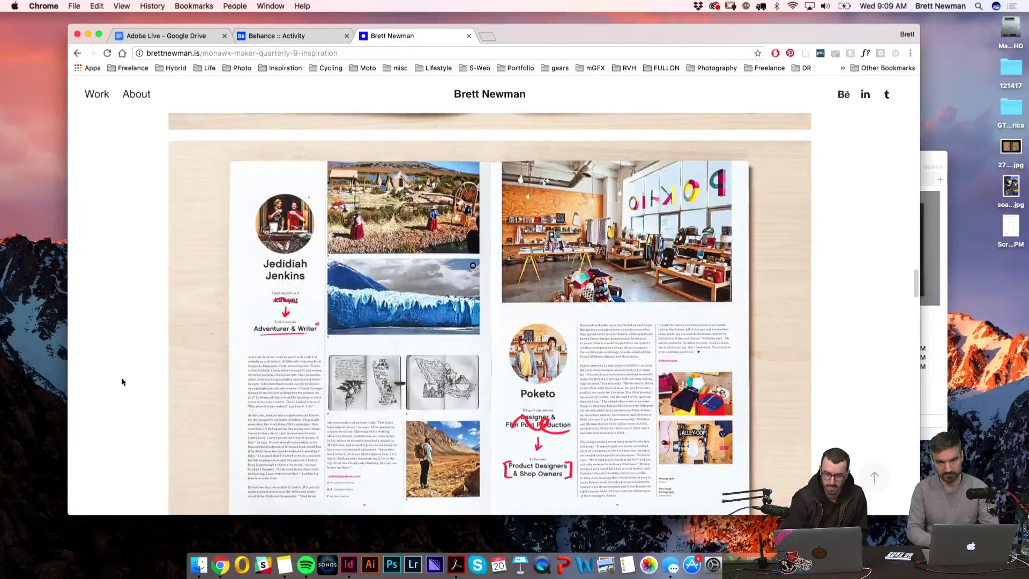
scroll(121, 382, down, 1)
scroll(121, 377, up, 2)
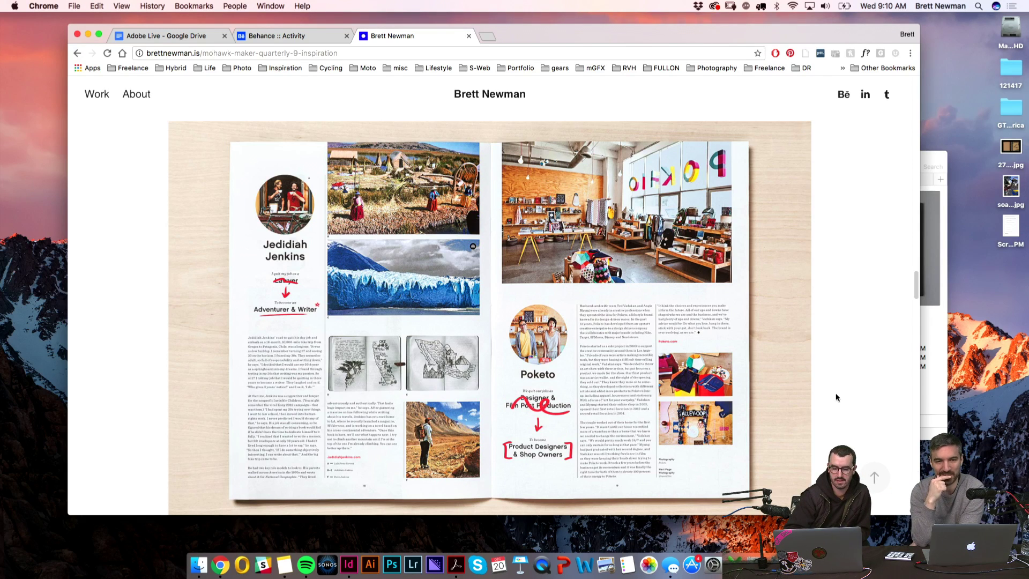
scroll(836, 397, down, 1)
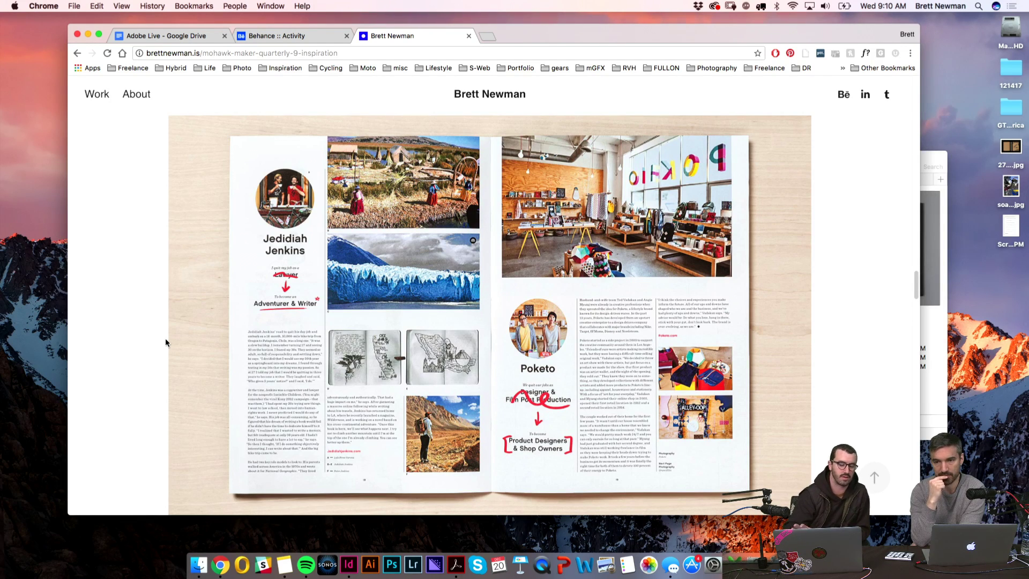
- Examine the spread profiling Saturdays NYC and the ceramic artist and freelance illustrator
scroll(166, 339, down, 3)
scroll(165, 338, down, 5)
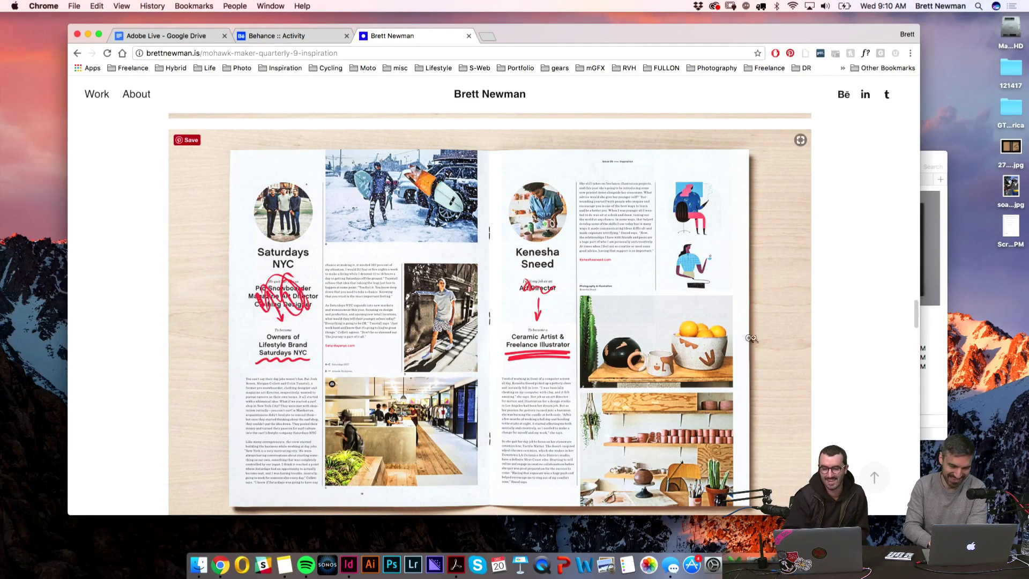
scroll(858, 331, down, 1)
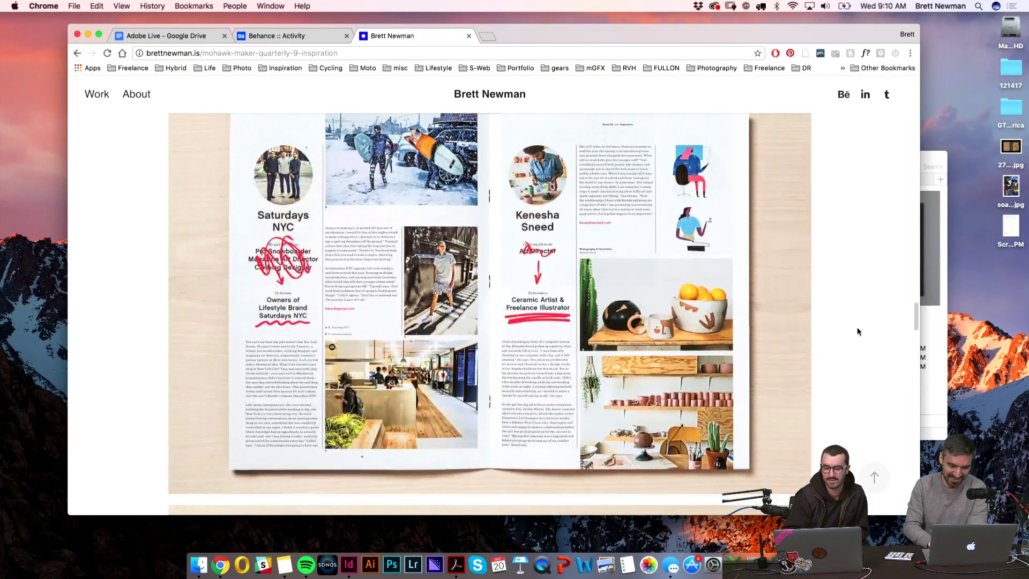
- Examine the "Inventing Youth" and "Inspired by Imperfections" spread, including its children's drawing and blue and red illustrations
scroll(857, 331, down, 7)
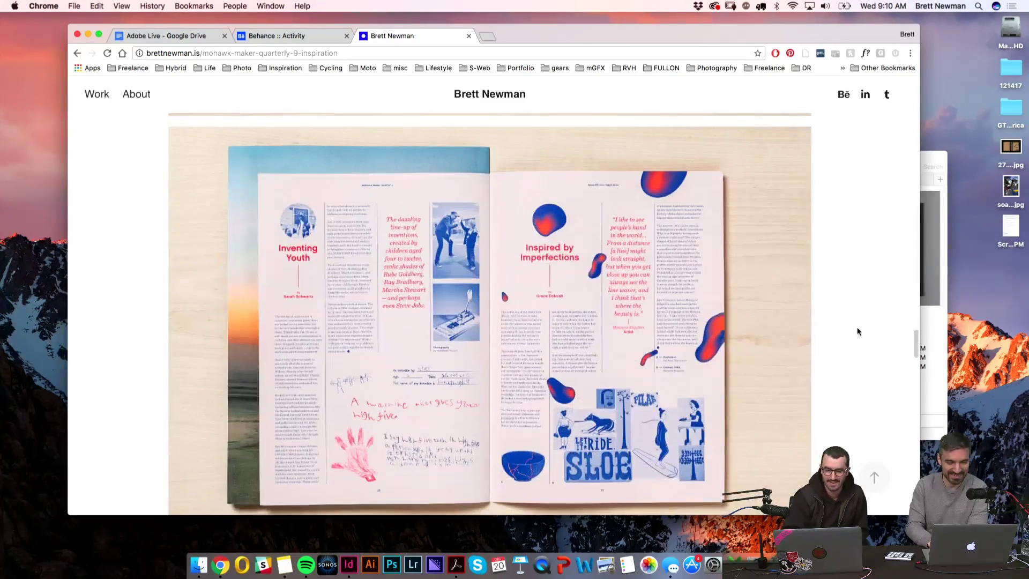
scroll(857, 331, down, 4)
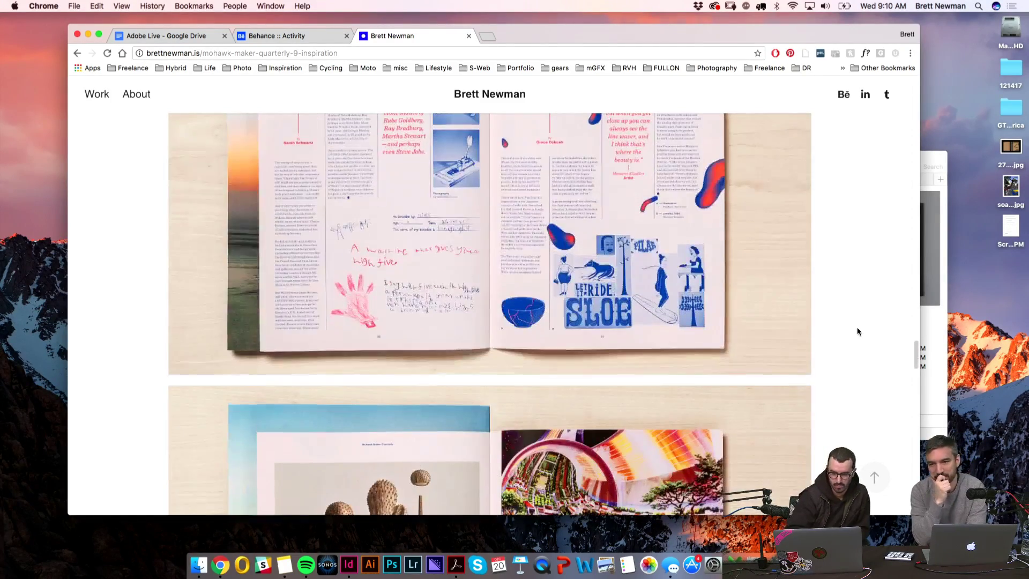
scroll(856, 332, up, 4)
scroll(857, 331, down, 1)
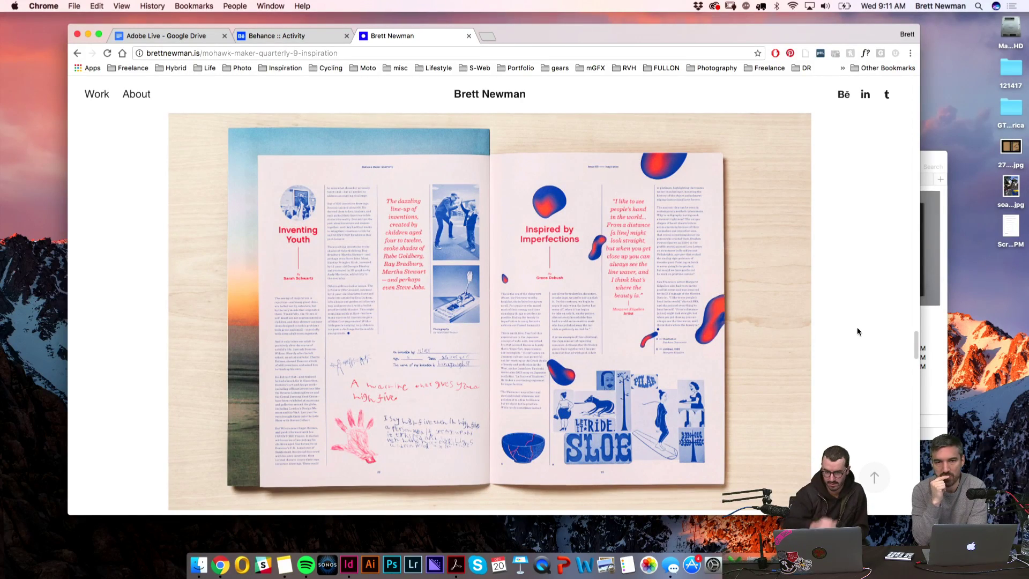
scroll(857, 331, down, 1)
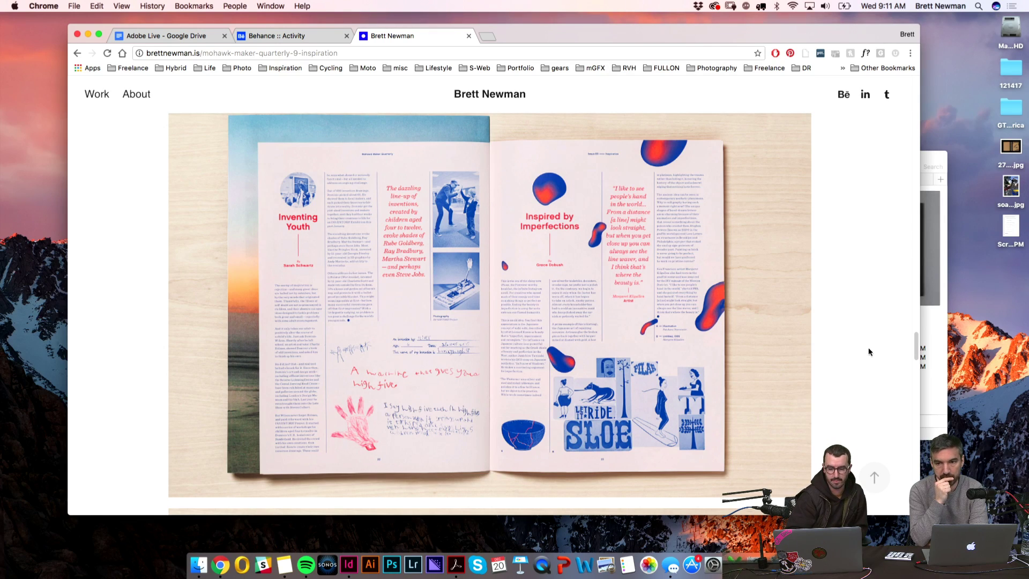
scroll(869, 351, down, 2)
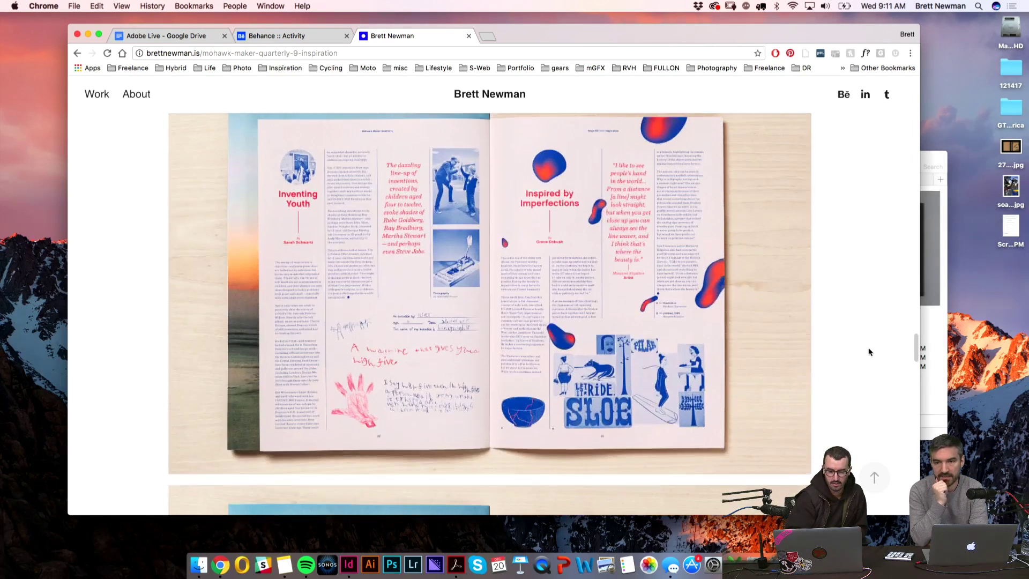
- Examine the "NASA The Art of Science" spread with its space travel posters and pink astronaut
scroll(869, 351, down, 10)
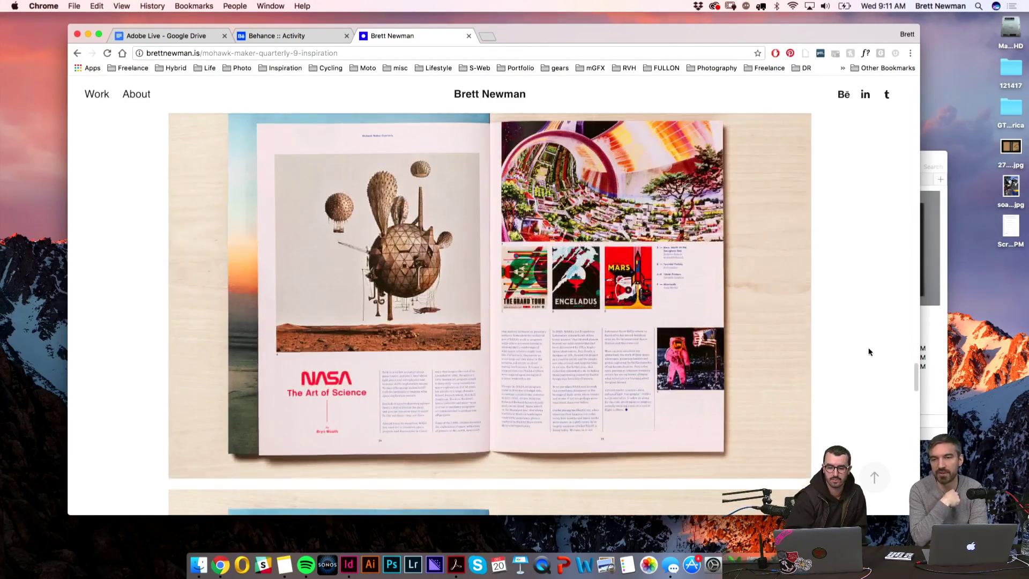
scroll(869, 352, up, 1)
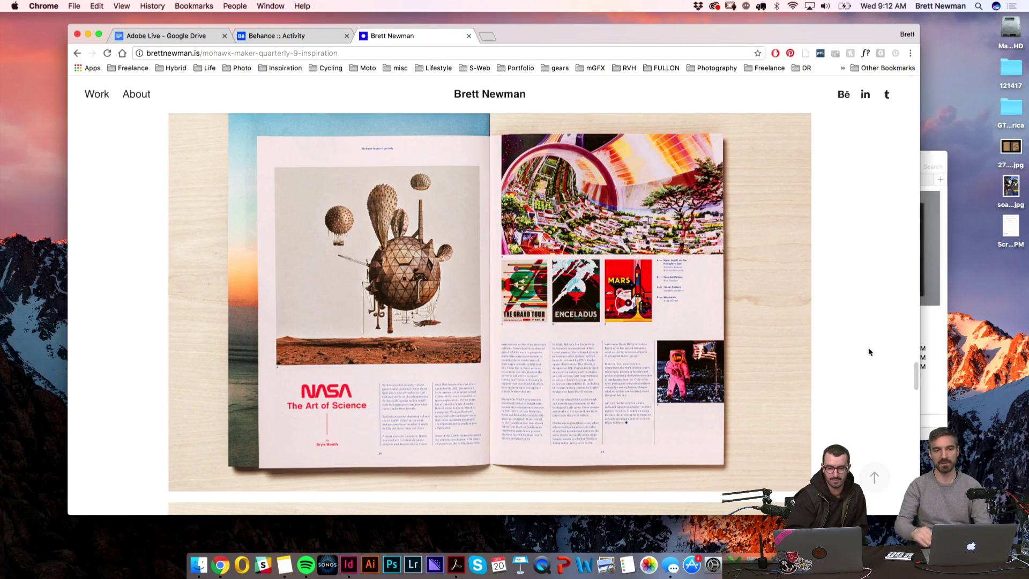
mouse_move(778, 413)
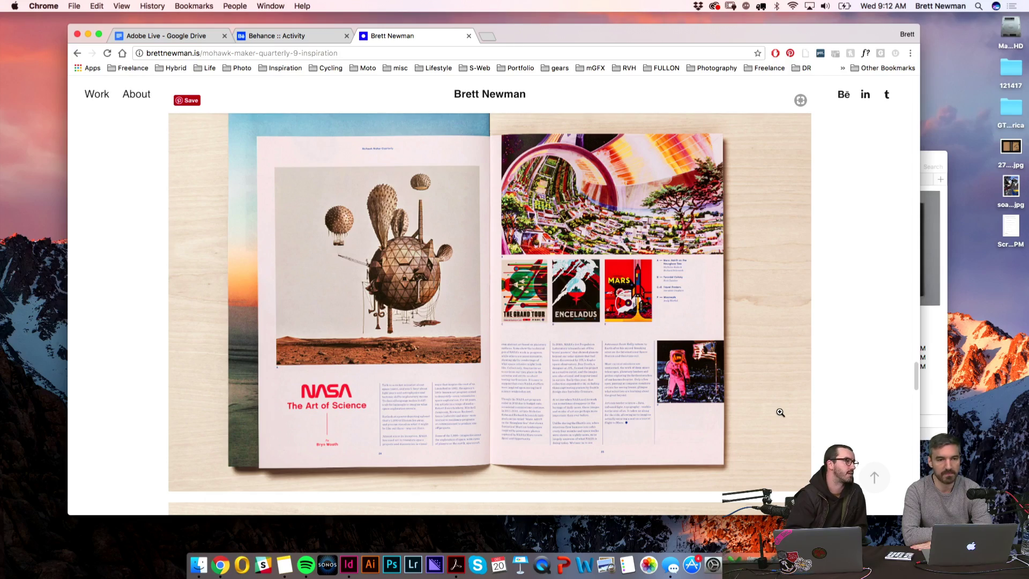
- Compare the "A Day in the Life" spread and its hand-lettered poster insert with the NASA spread
scroll(780, 412, down, 7)
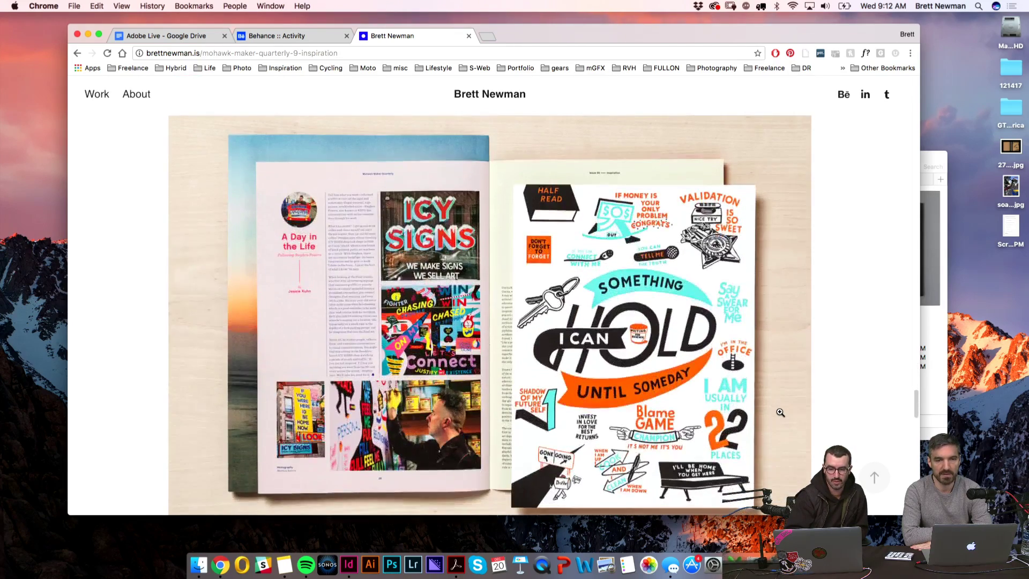
scroll(780, 412, up, 1)
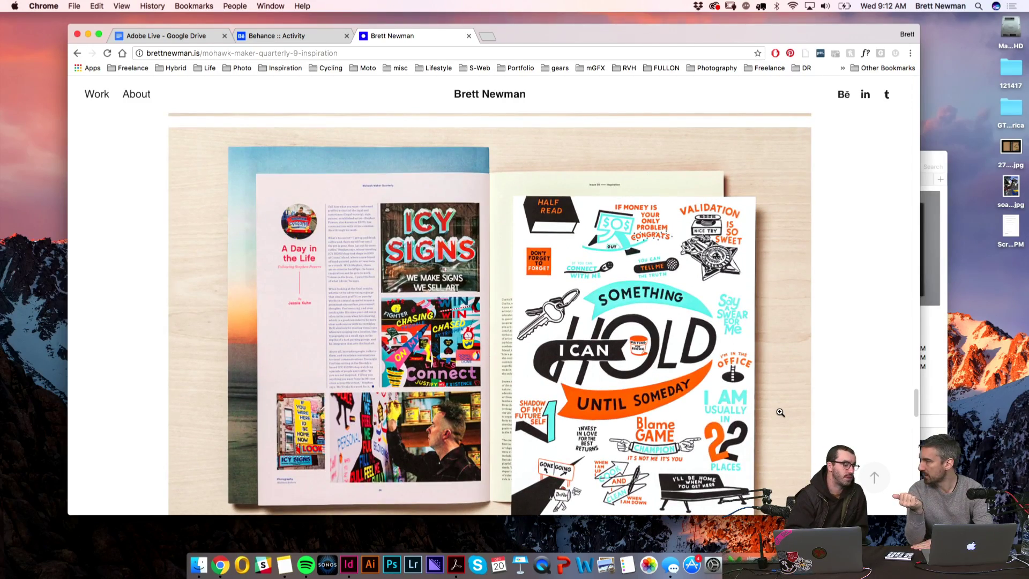
scroll(780, 413, up, 7)
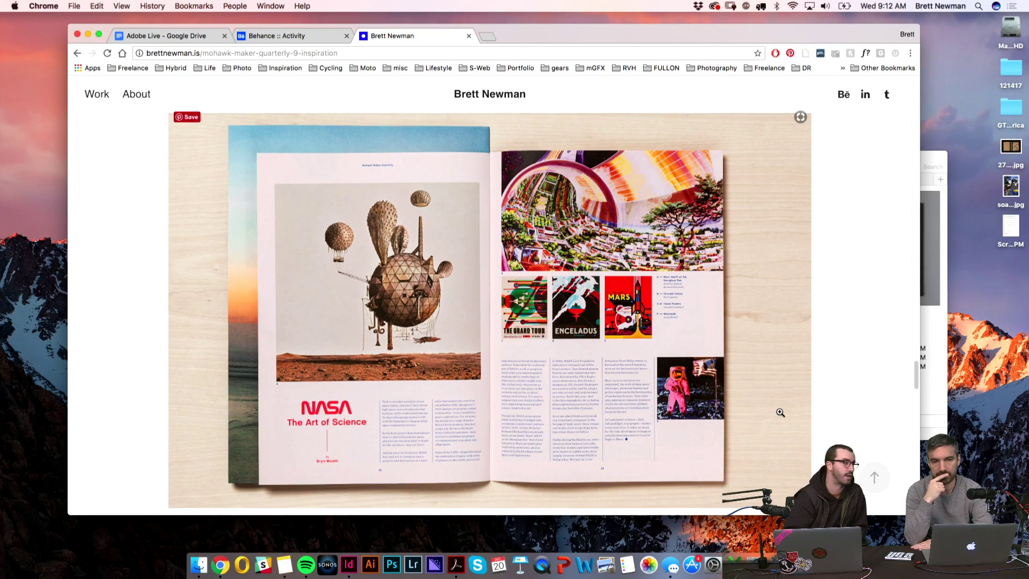
scroll(780, 413, down, 7)
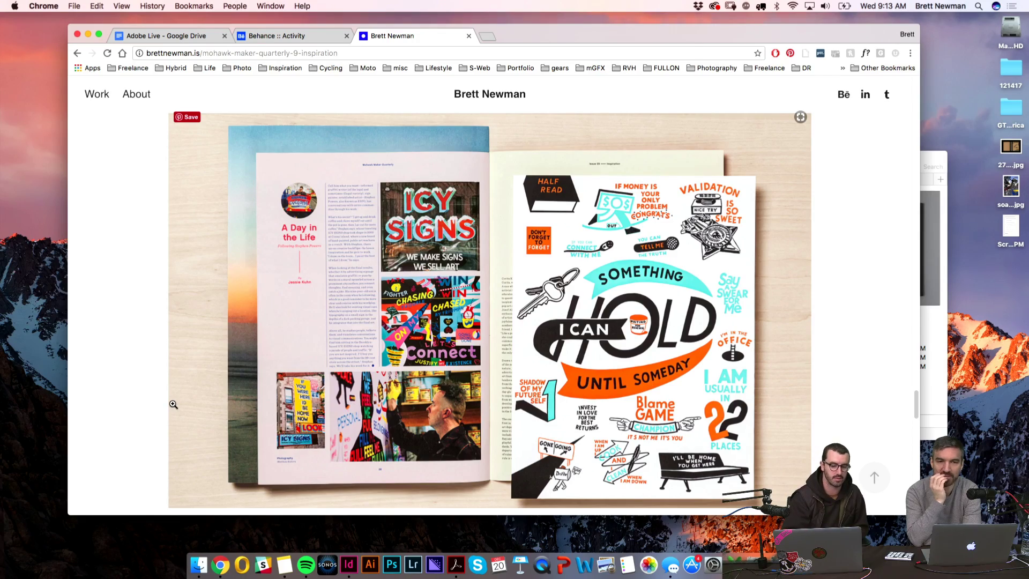
- Examine "The Movement" spread on inspiration from unexpected places and compare it with the "A Day in the Life" spread
scroll(173, 404, down, 10)
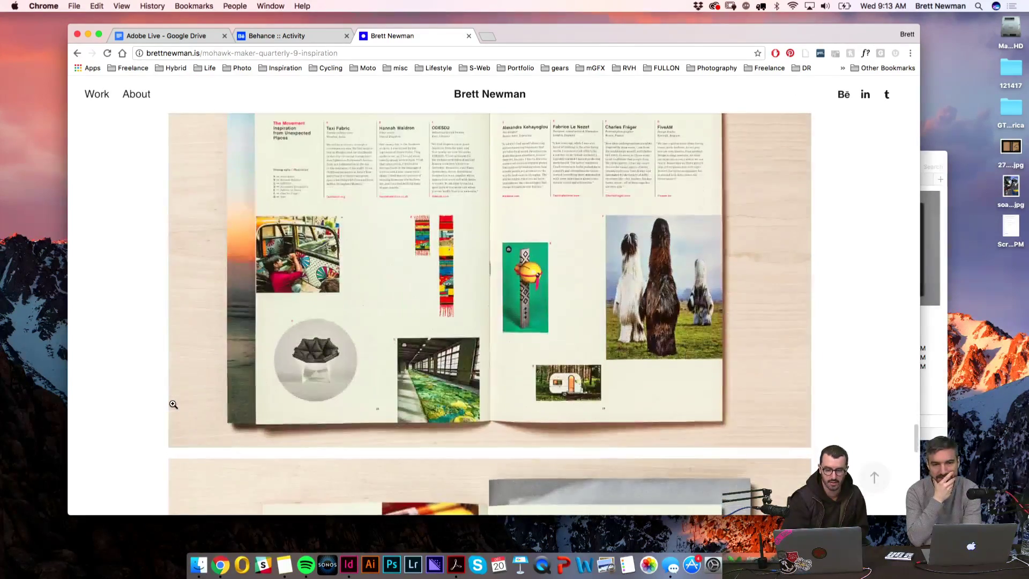
scroll(173, 404, down, 4)
scroll(173, 404, up, 4)
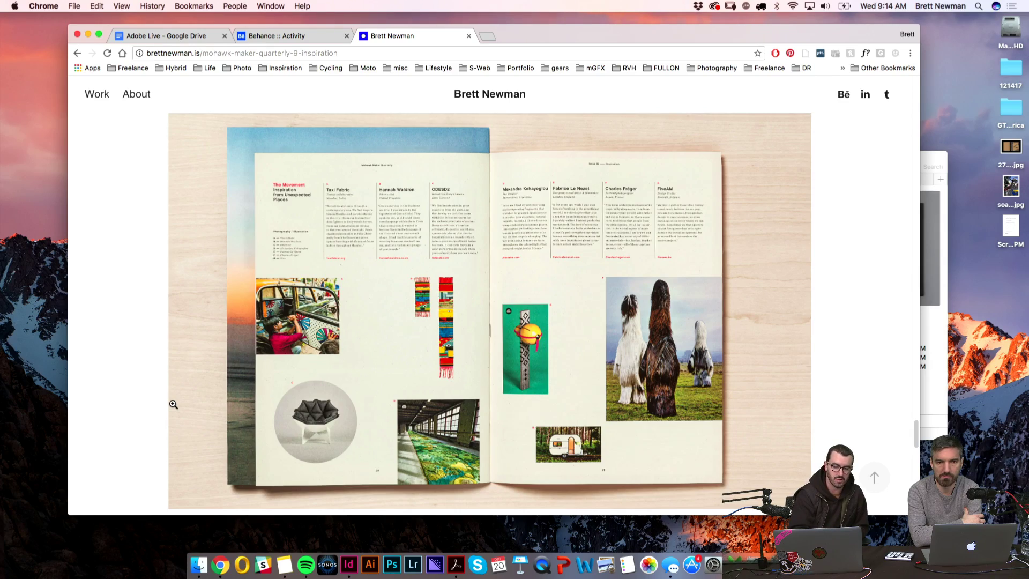
scroll(173, 404, up, 5)
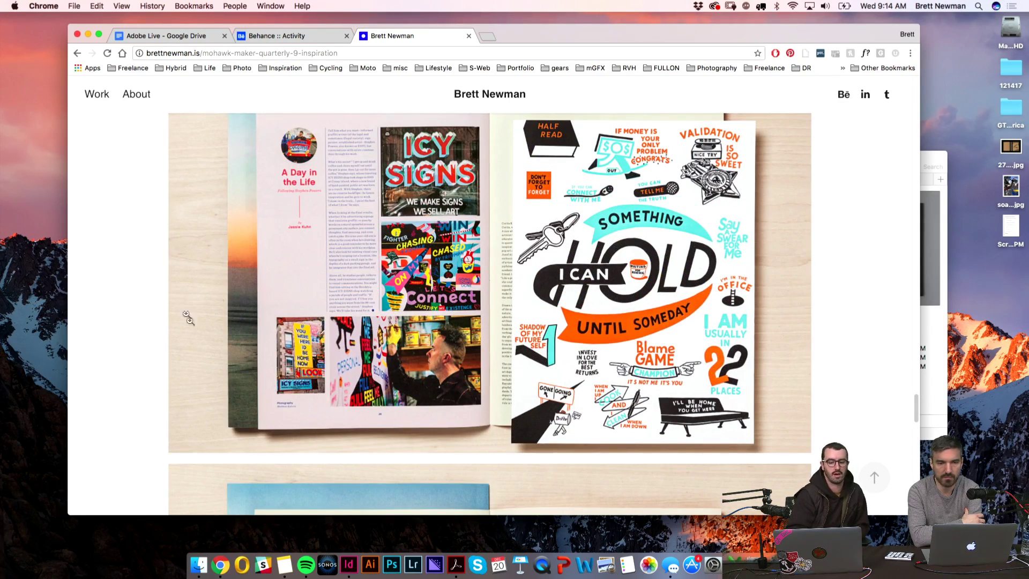
scroll(193, 327, up, 1)
scroll(196, 330, down, 5)
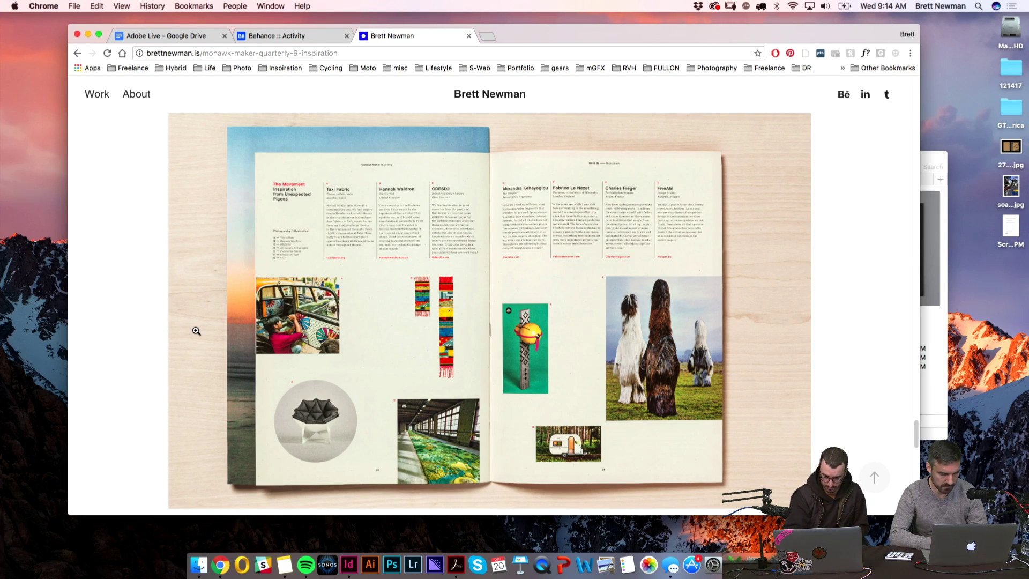
- Review the "What Will You Make Today?" spread and the yellow back cover holding the Mohawk Paper Selector
scroll(196, 331, down, 10)
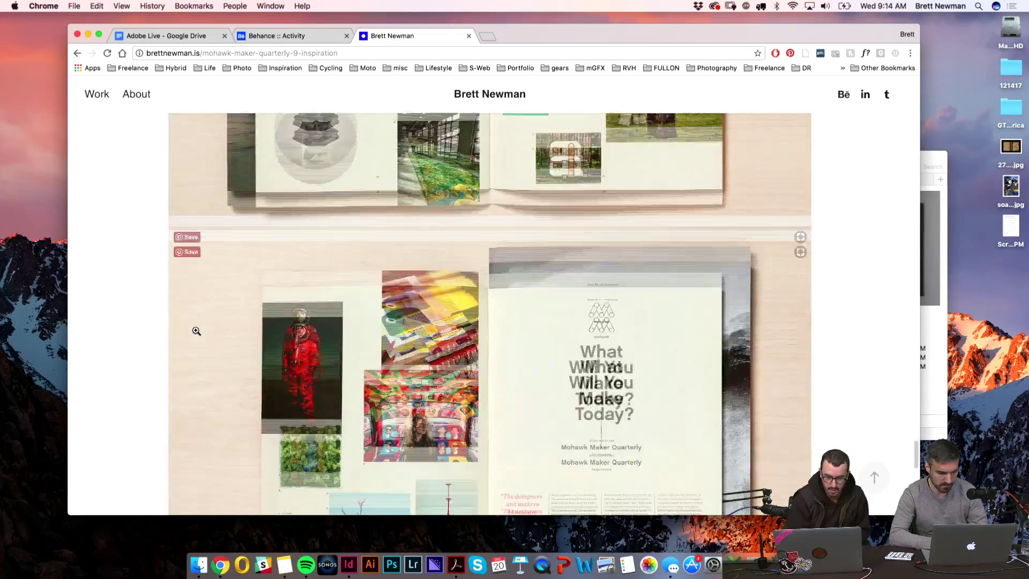
scroll(196, 330, down, 5)
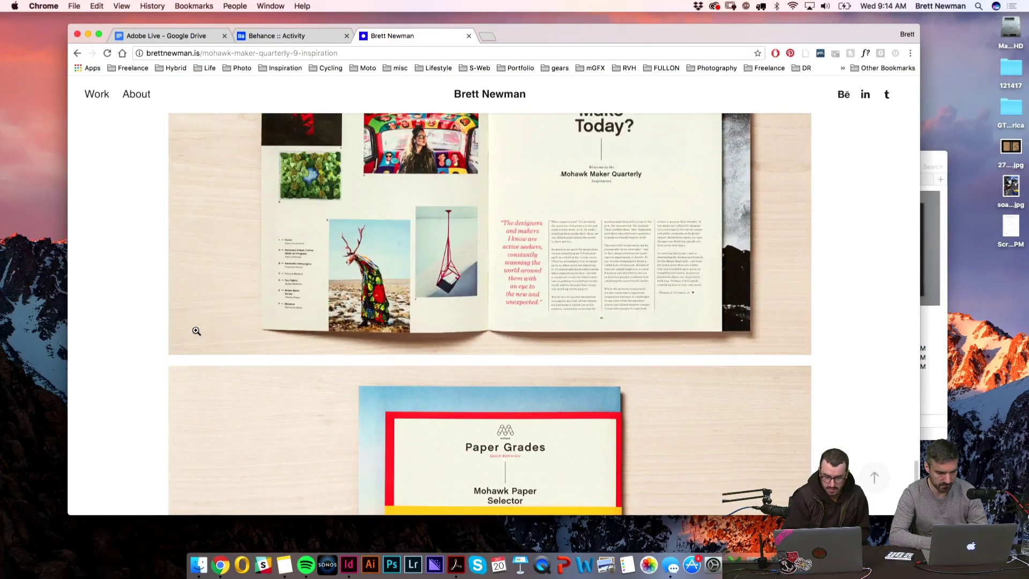
scroll(197, 330, down, 5)
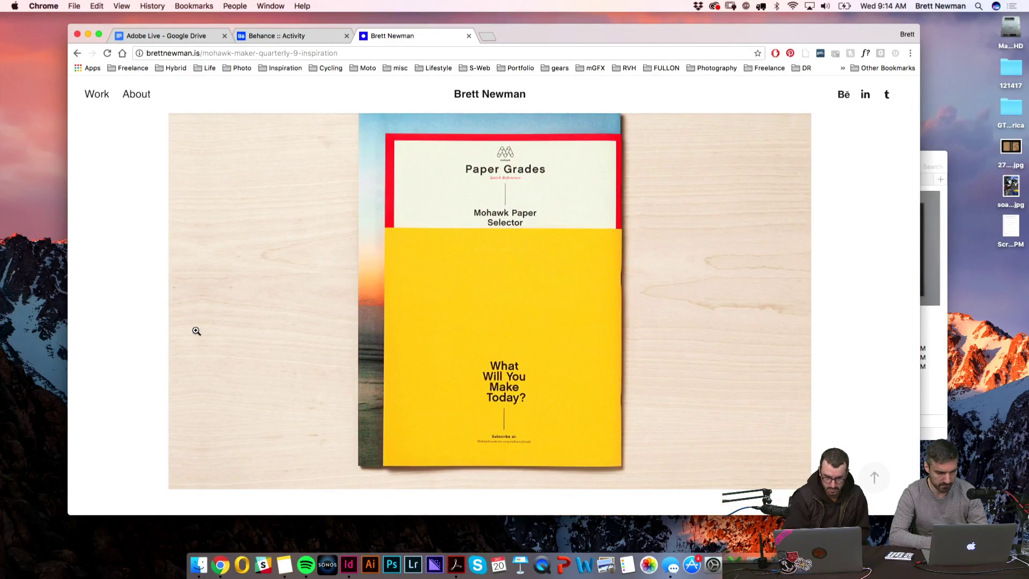
scroll(196, 331, up, 2)
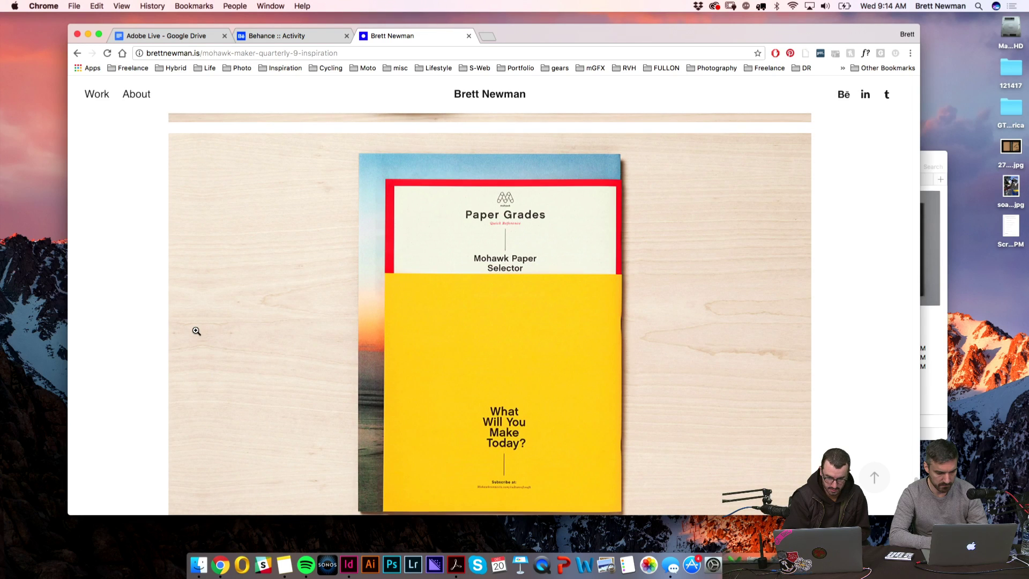
scroll(196, 330, down, 1)
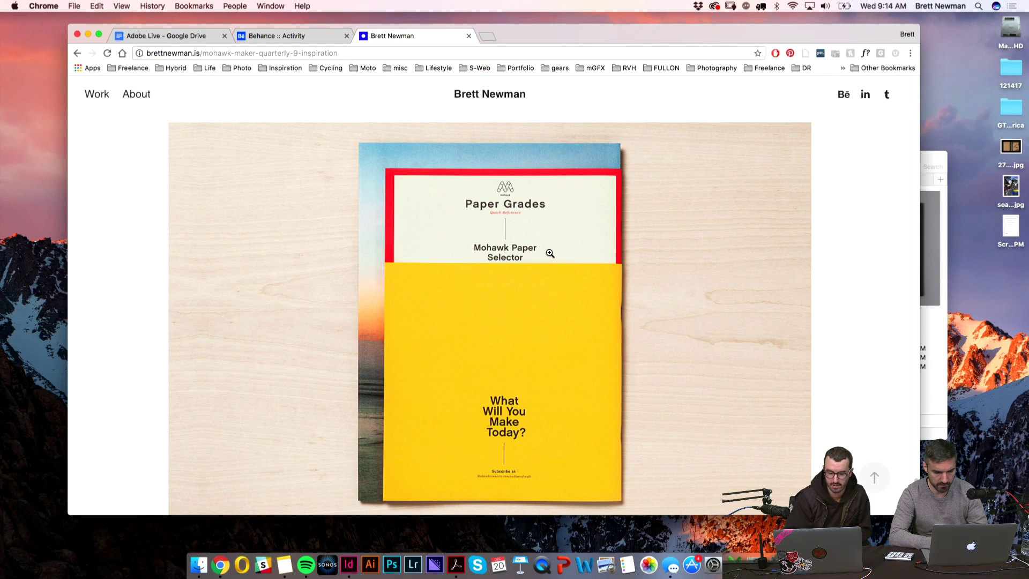
- Return to the Mohawk Maker Quarterly 9 project title and open the portfolio's home page
scroll(550, 253, up, 15)
scroll(549, 253, up, 20)
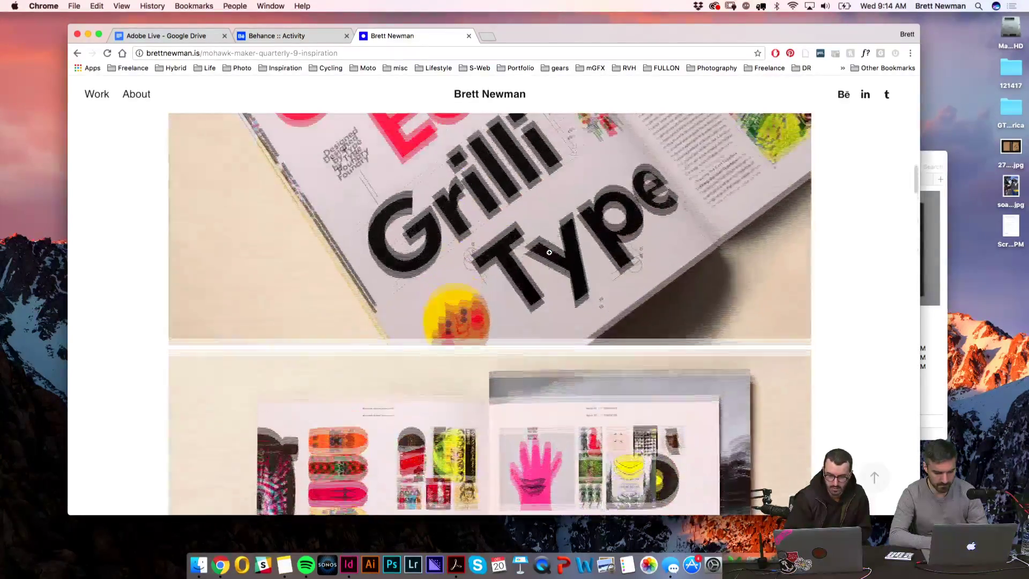
scroll(549, 253, up, 15)
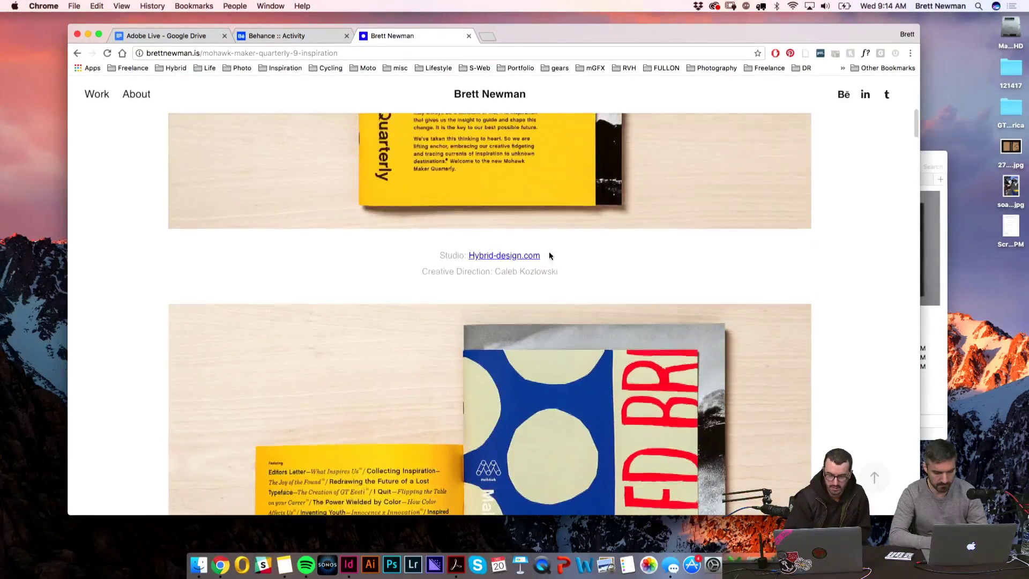
scroll(549, 251, up, 10)
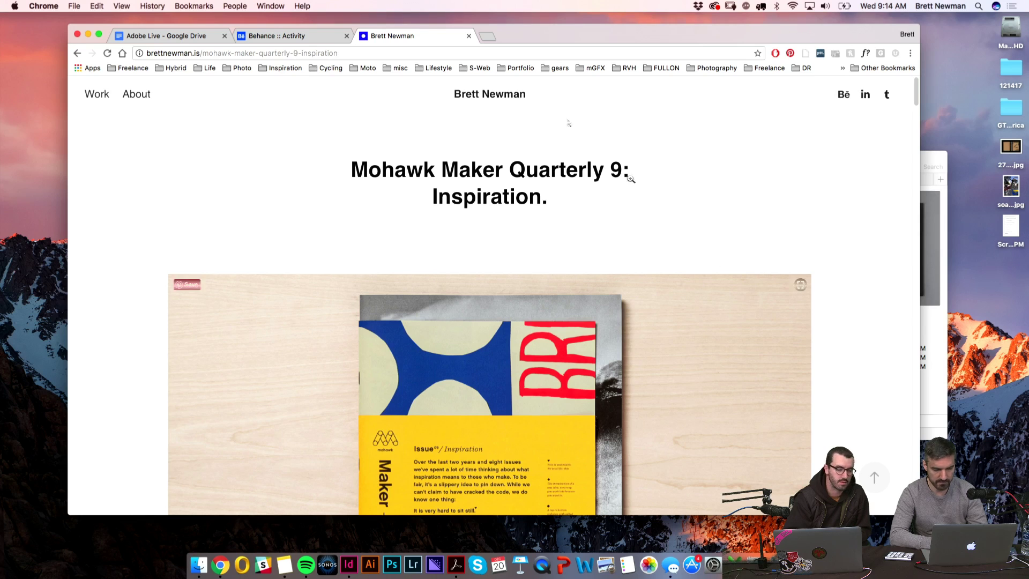
click(494, 102)
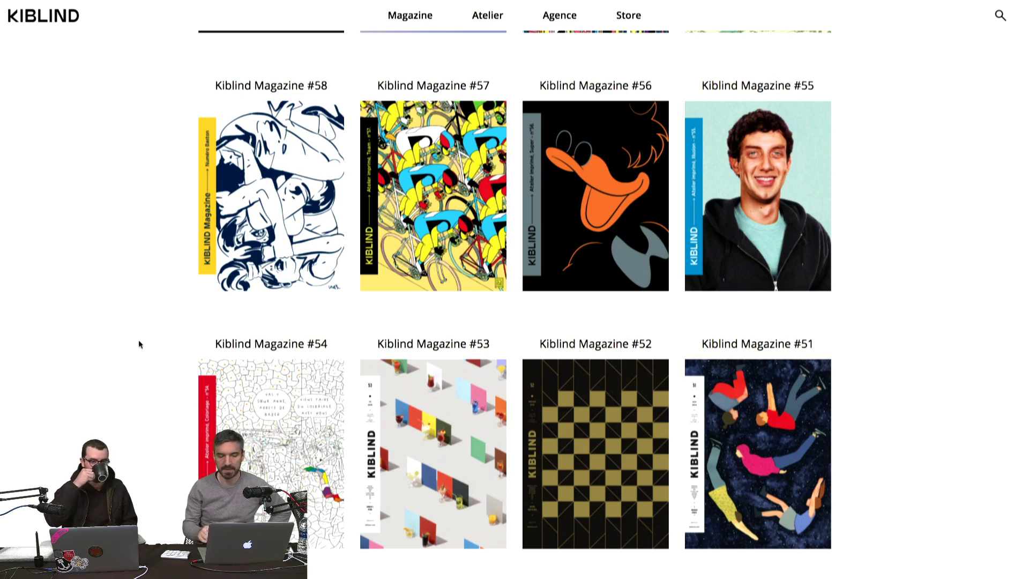
- Browse the Kiblind back-issue covers and open issue #58, Numéro Baston, at its cover
scroll(122, 354, down, 7)
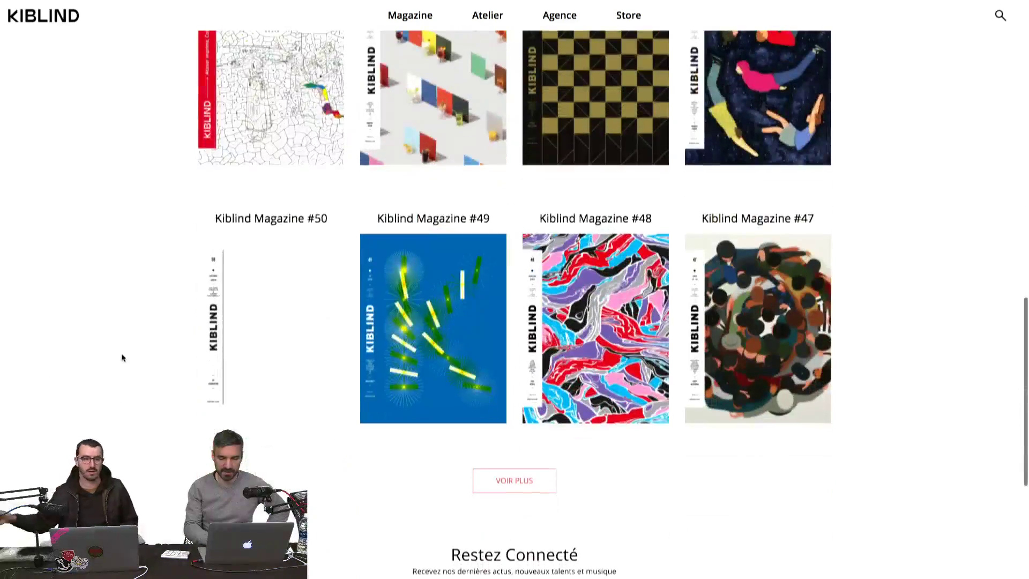
scroll(122, 356, up, 7)
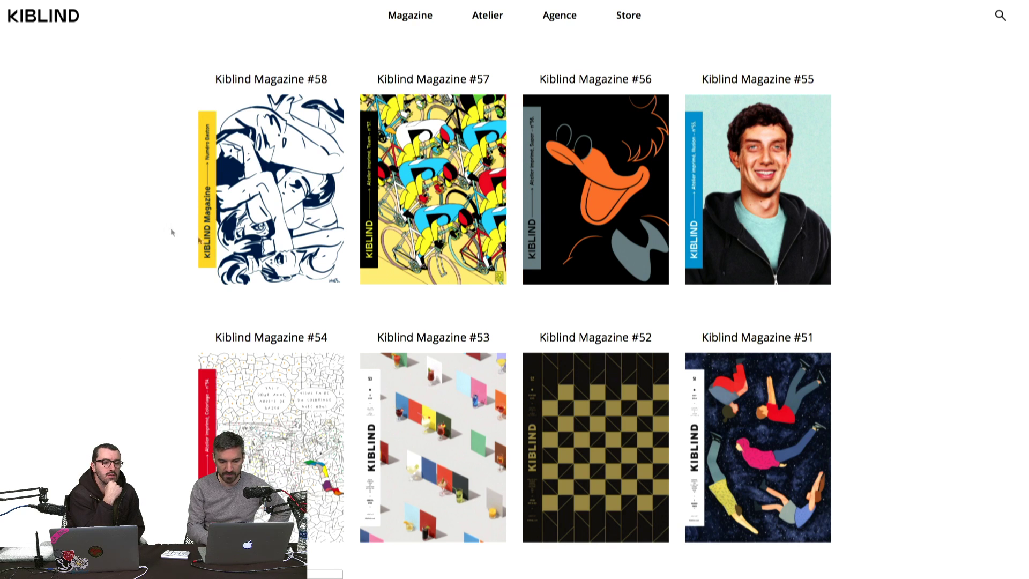
click(271, 261)
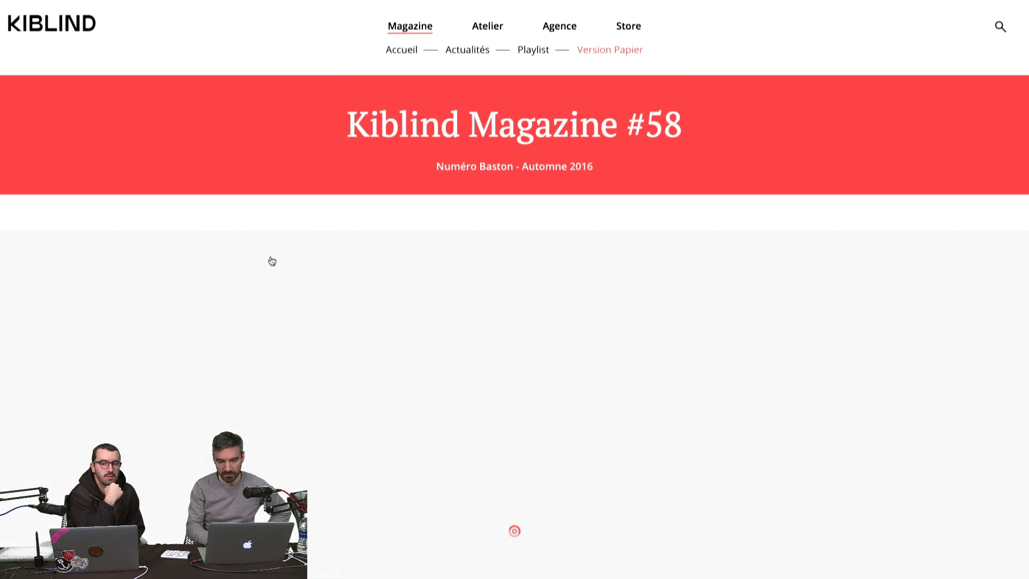
scroll(150, 321, down, 5)
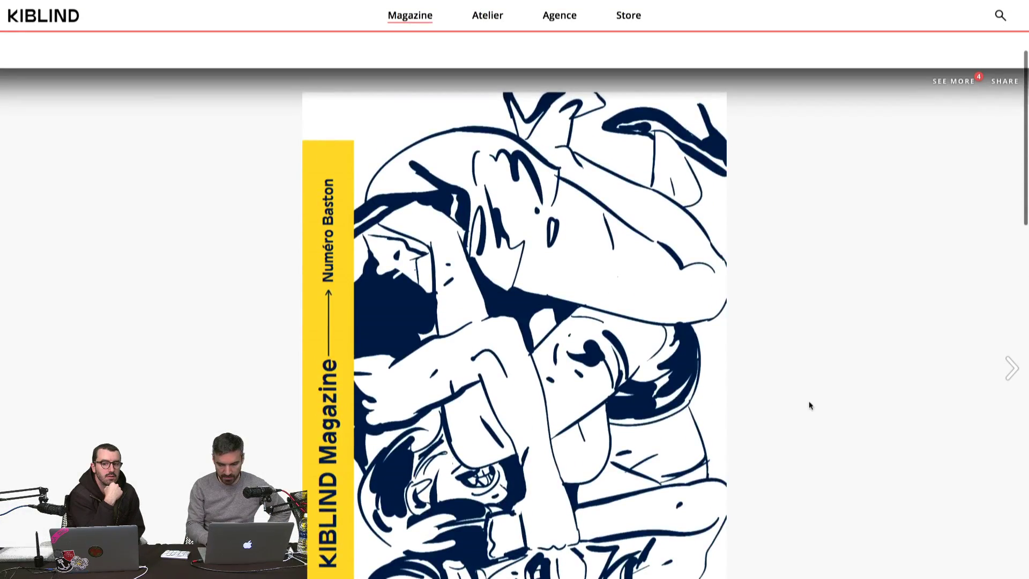
- Leaf through the opening pages of Kiblind #58, from the Adobe ad past Contributeurs and Instant Insta to the Baston title spread
click(1011, 368)
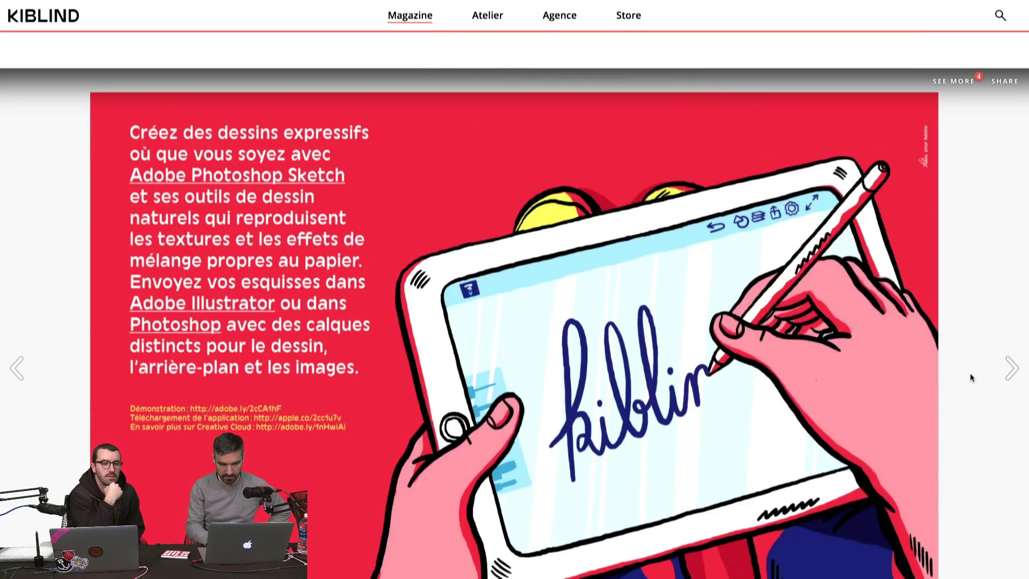
scroll(970, 378, down, 2)
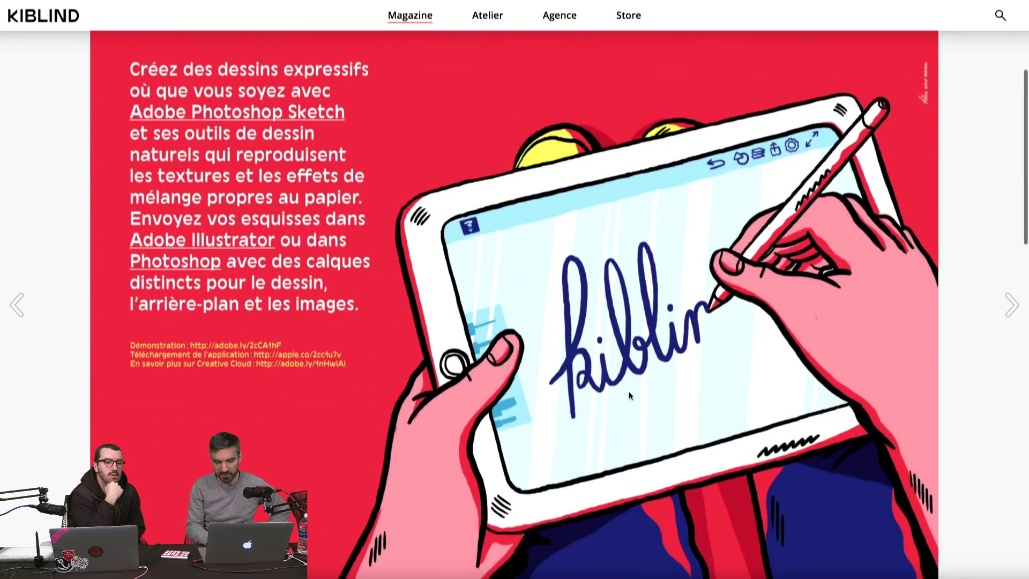
scroll(628, 391, down, 1)
click(1014, 276)
click(1014, 277)
click(1011, 279)
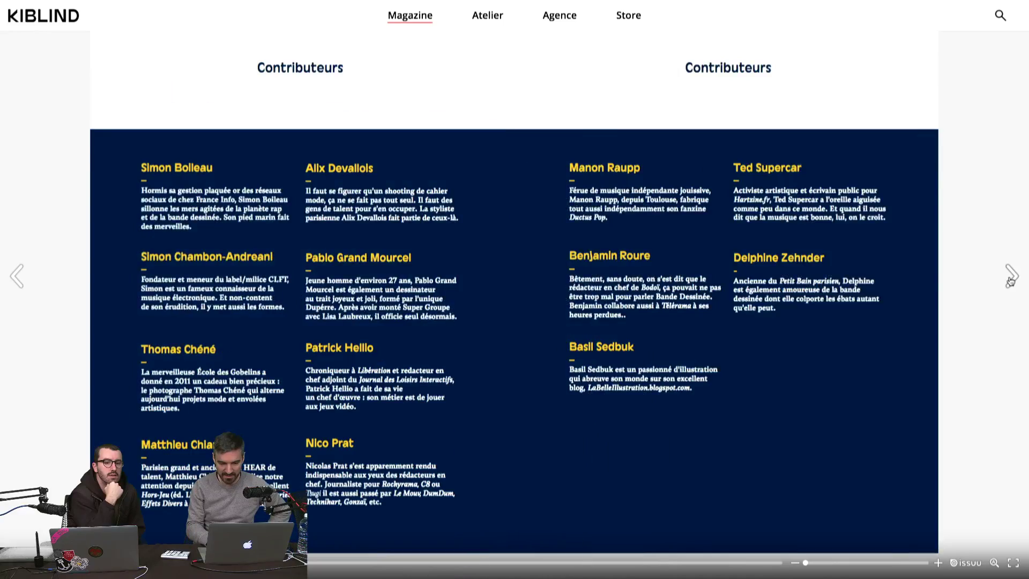
click(1011, 277)
click(1011, 277)
click(1012, 279)
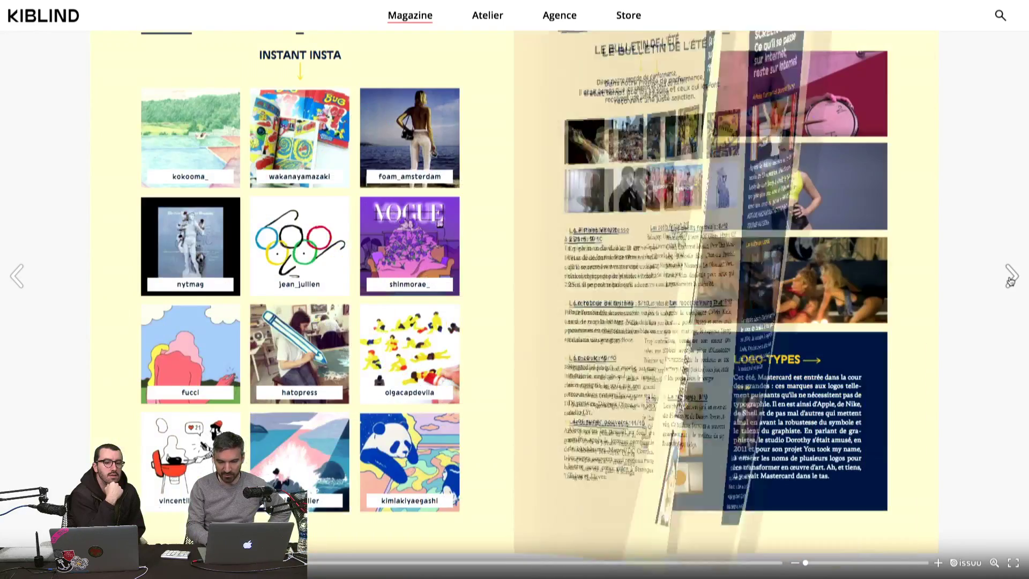
click(1011, 279)
click(1011, 279)
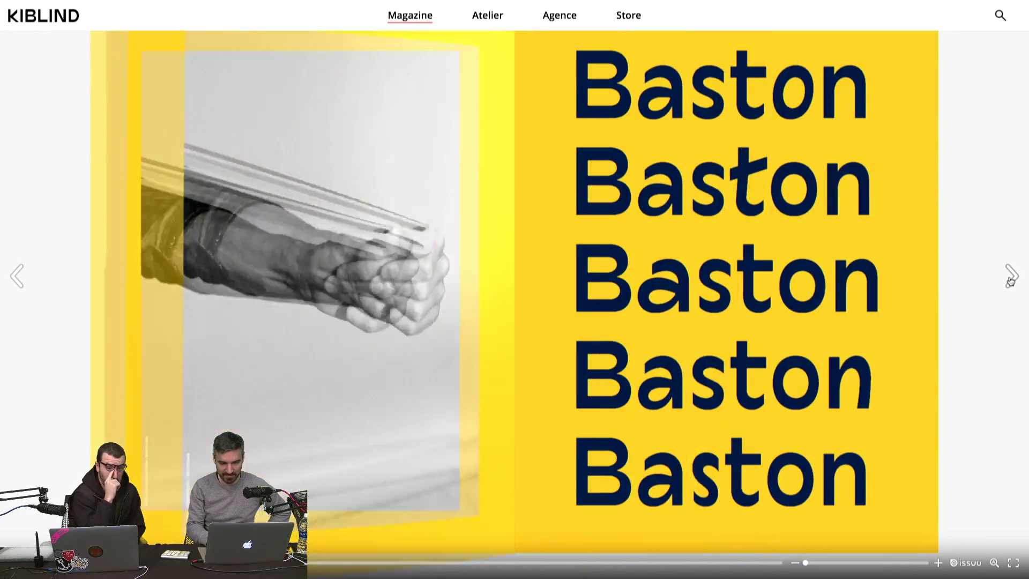
- Leaf through the Baston feature articles of Kiblind #58 to the full-page illustrations on the fight theme
click(1011, 279)
click(1011, 279)
click(1011, 279)
click(1011, 278)
click(1011, 279)
click(1011, 279)
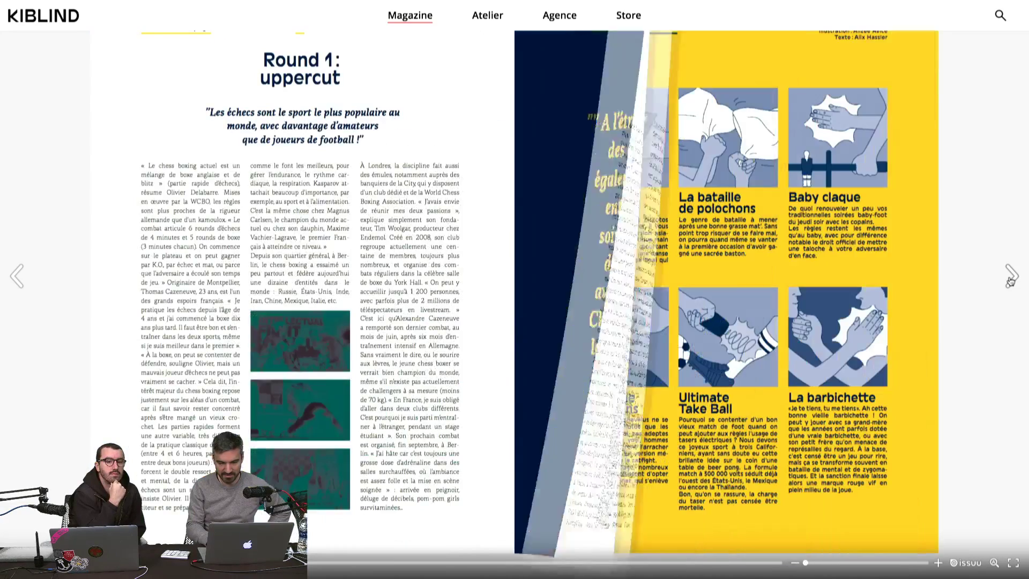
click(1011, 278)
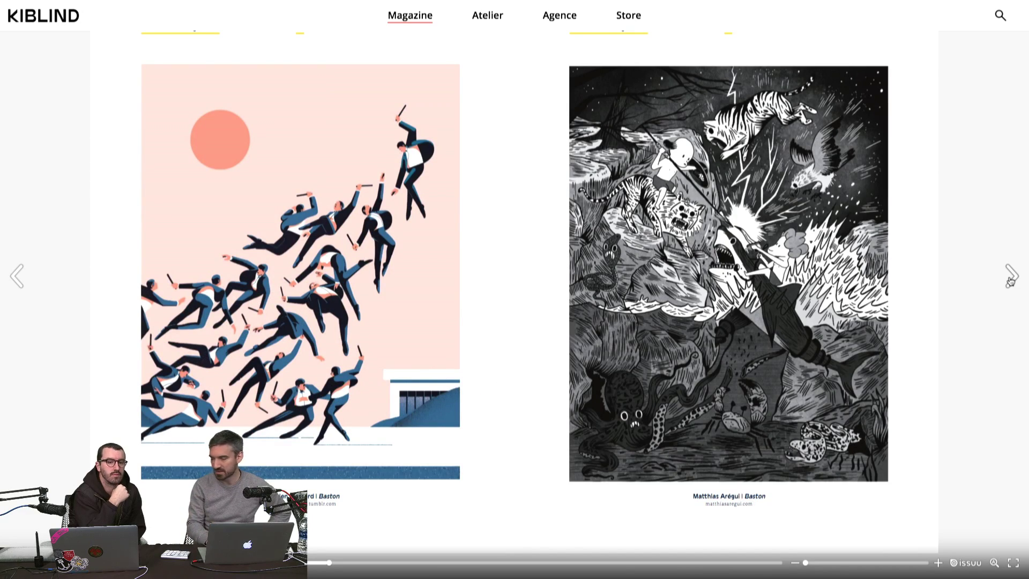
click(1012, 278)
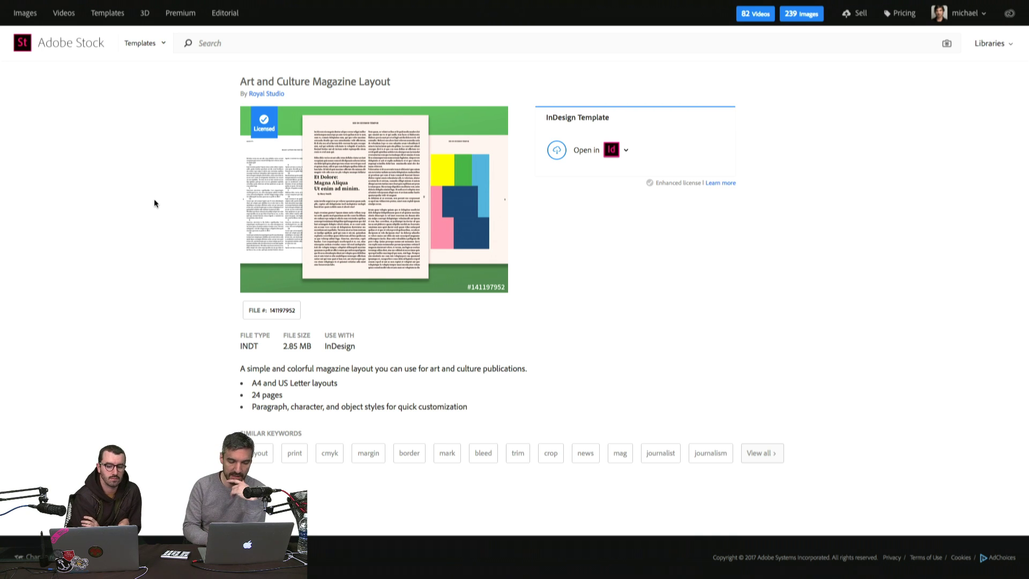
- Check the Art and Culture Magazine Layout template on Adobe Stock, then switch to InDesign and skim its spreads
mouse_move(415, 235)
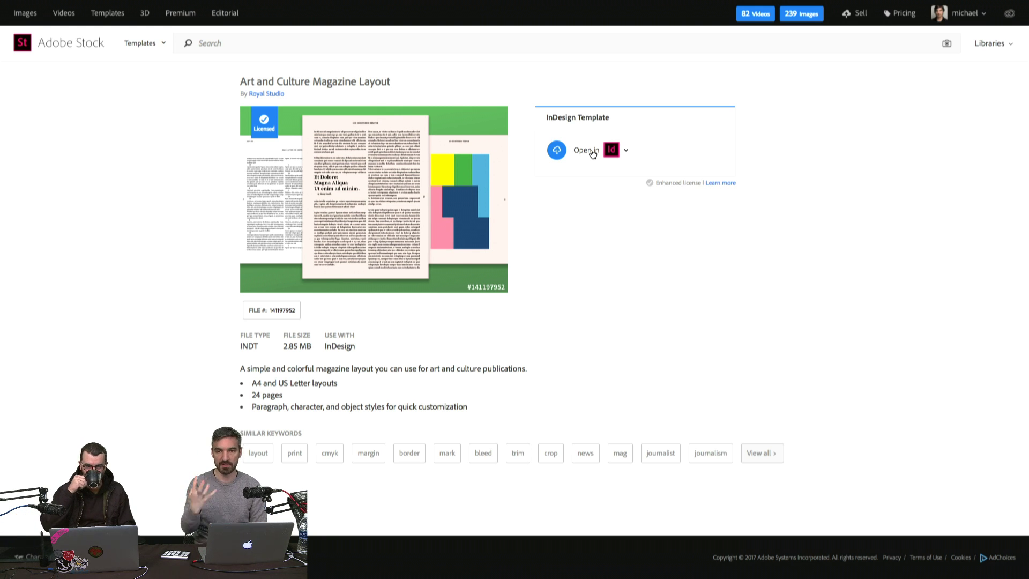
key(super+Tab)
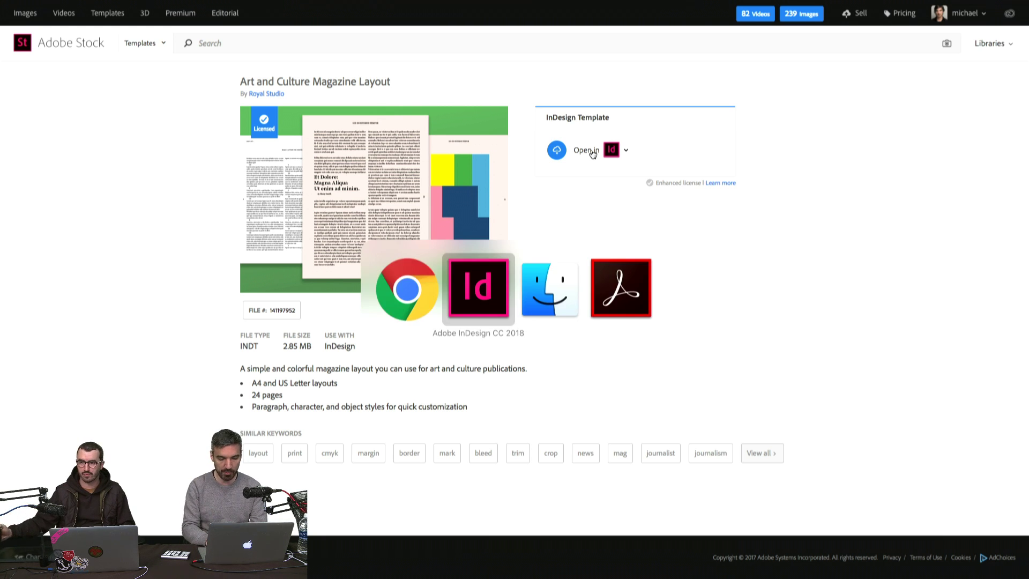
scroll(325, 244, down, 15)
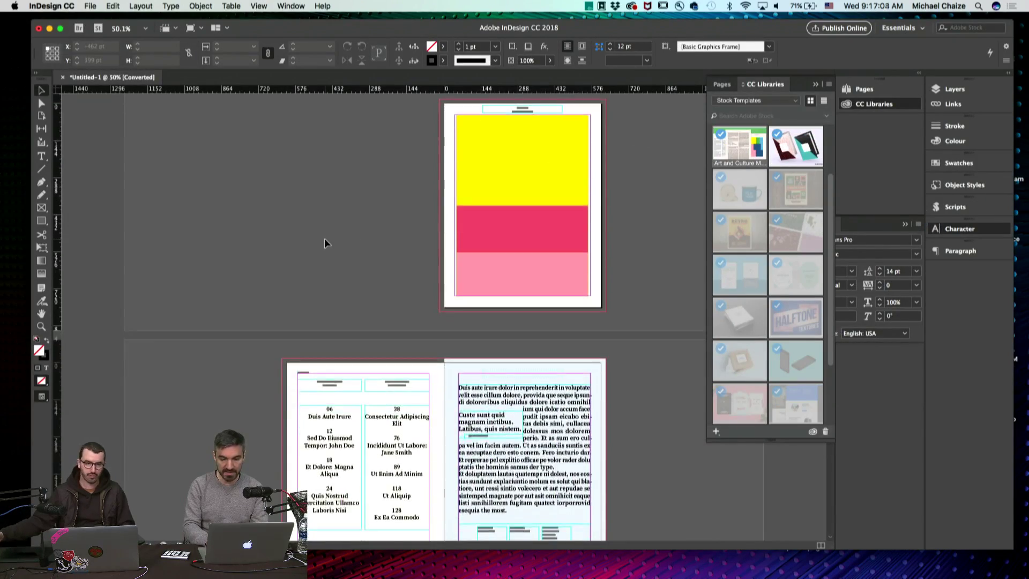
scroll(324, 243, down, 10)
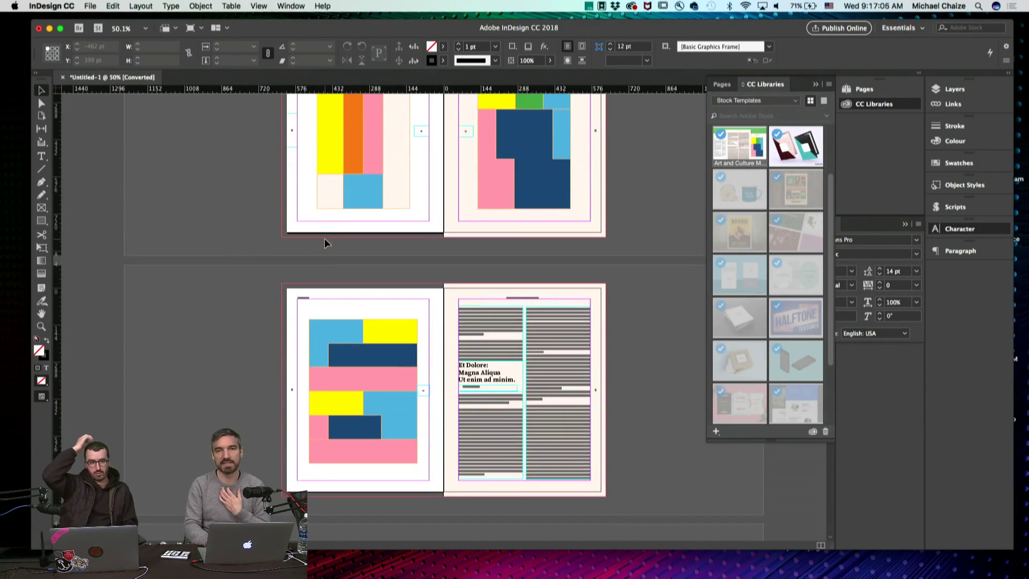
scroll(324, 243, down, 10)
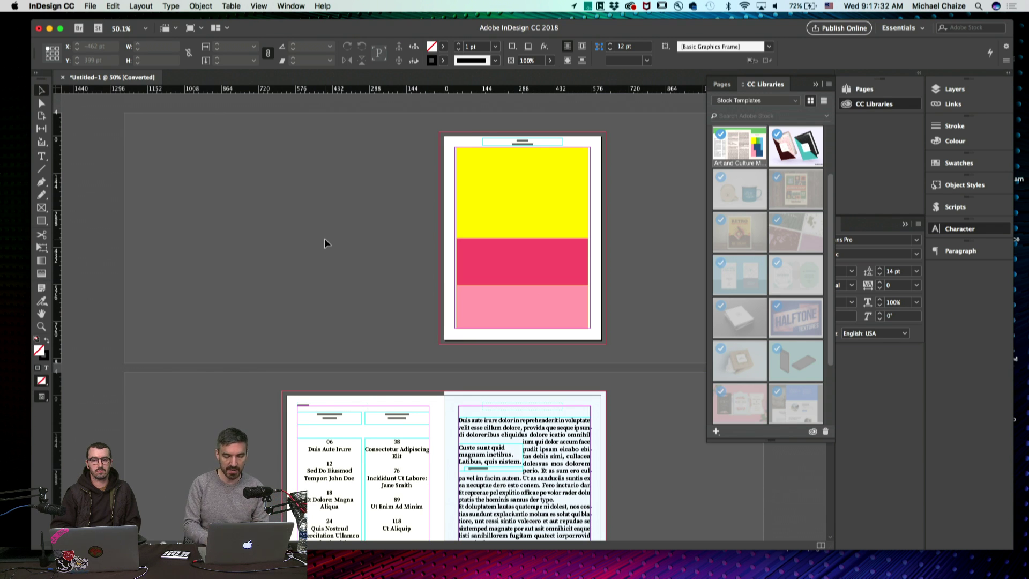
- Examine the template's contents spread and colour-block artwork spread, then return to its cover
scroll(325, 243, down, 4)
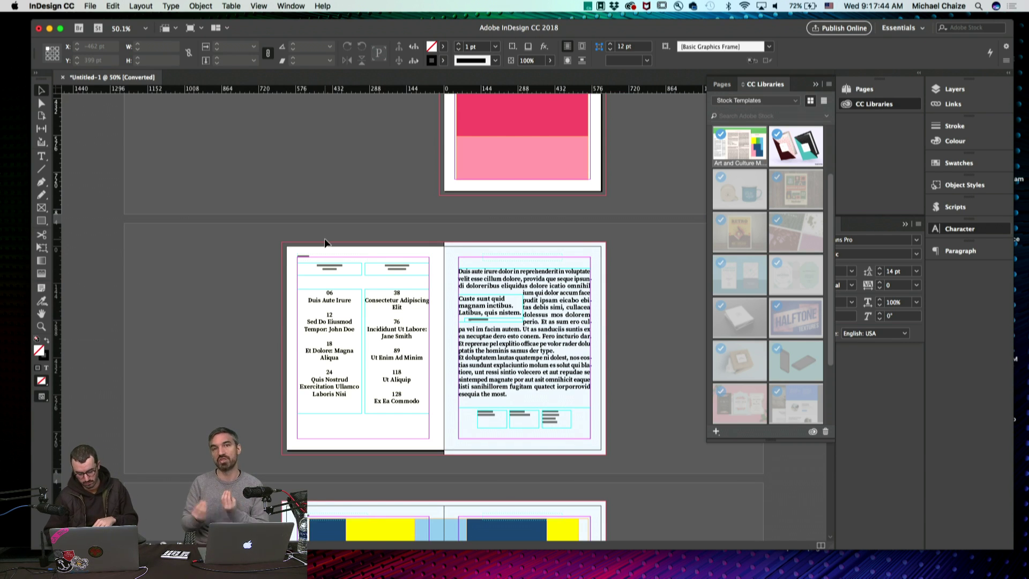
scroll(324, 242, down, 5)
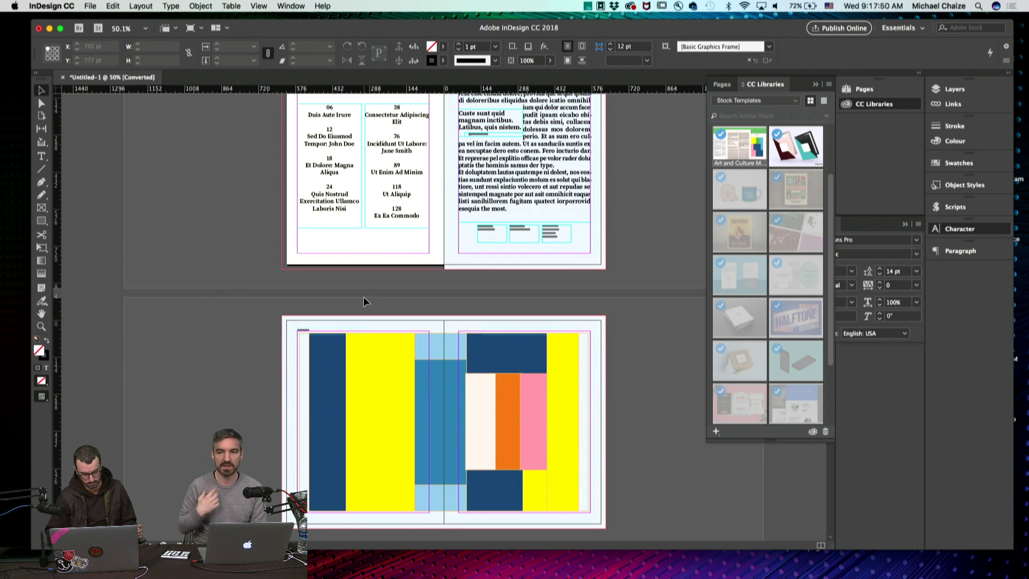
scroll(364, 301, down, 3)
scroll(364, 301, up, 5)
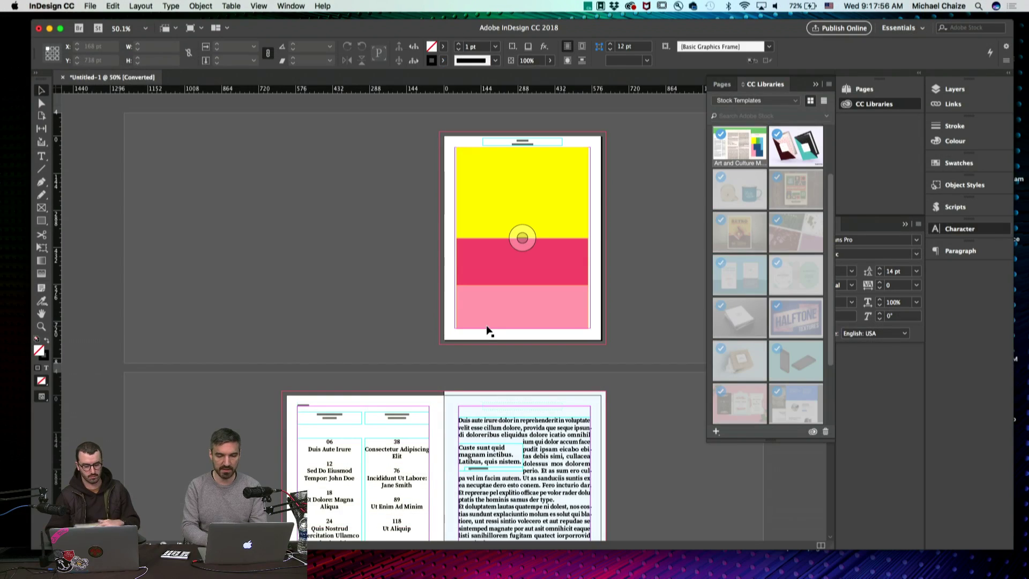
- Switch to Chrome, open the published My Art Magazine and page to its full colour-block spread
key(super+Tab)
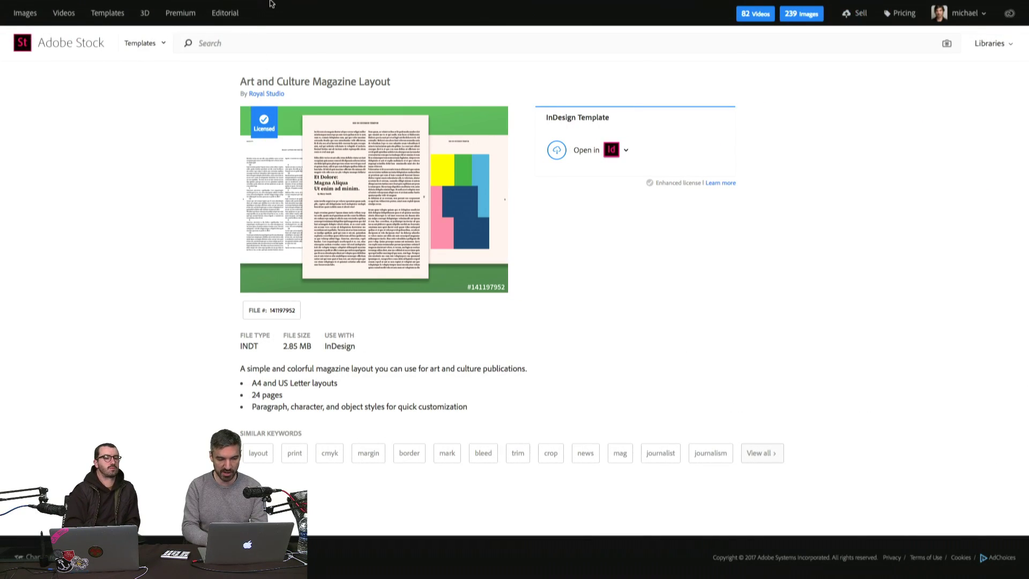
mouse_move(255, 21)
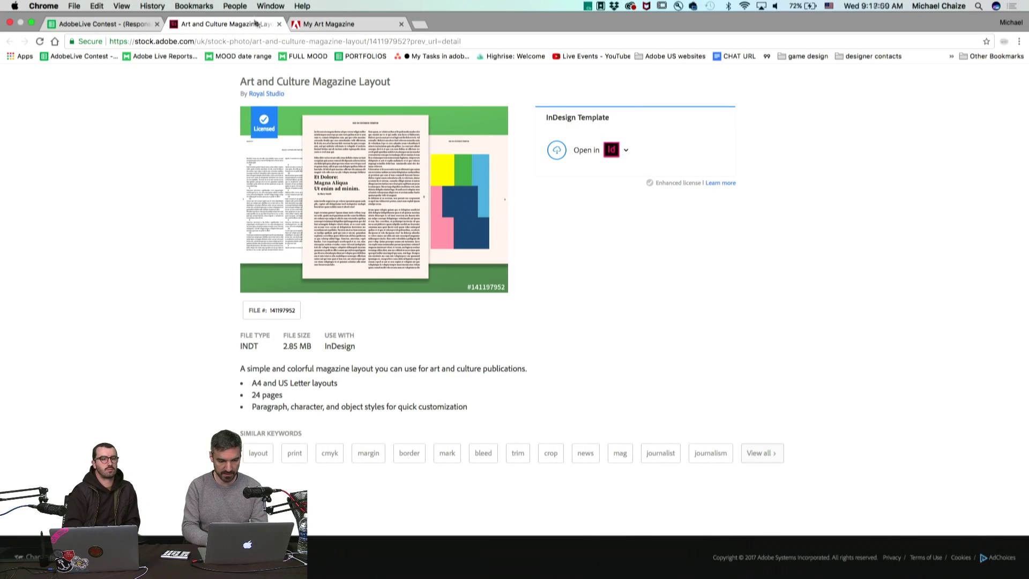
click(346, 22)
key(Right)
key(Right)
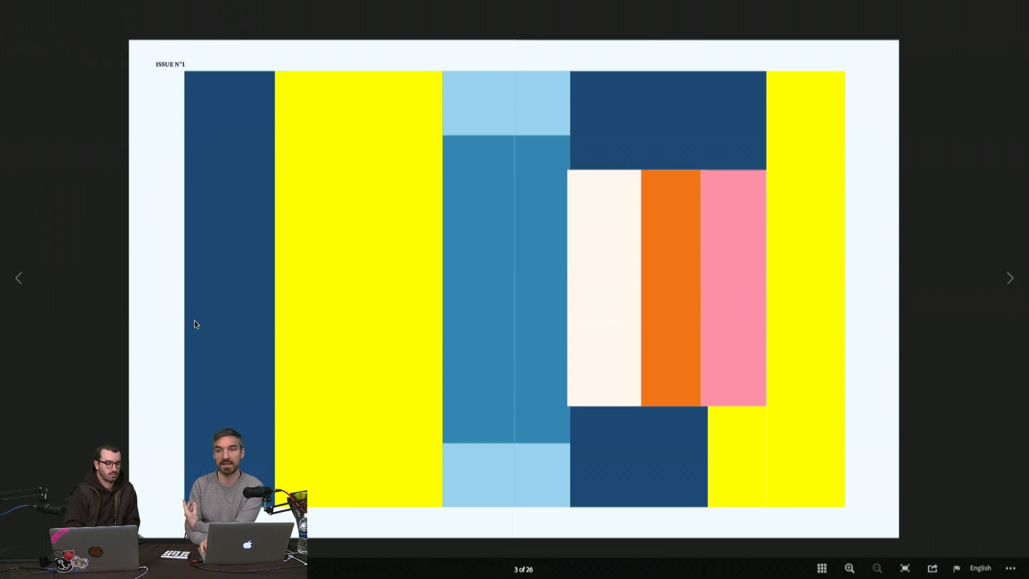
- Page through the Duis Aute Irure article of the published magazine and jump to the multicoloured artwork spread using the page thumbnails
key(Right)
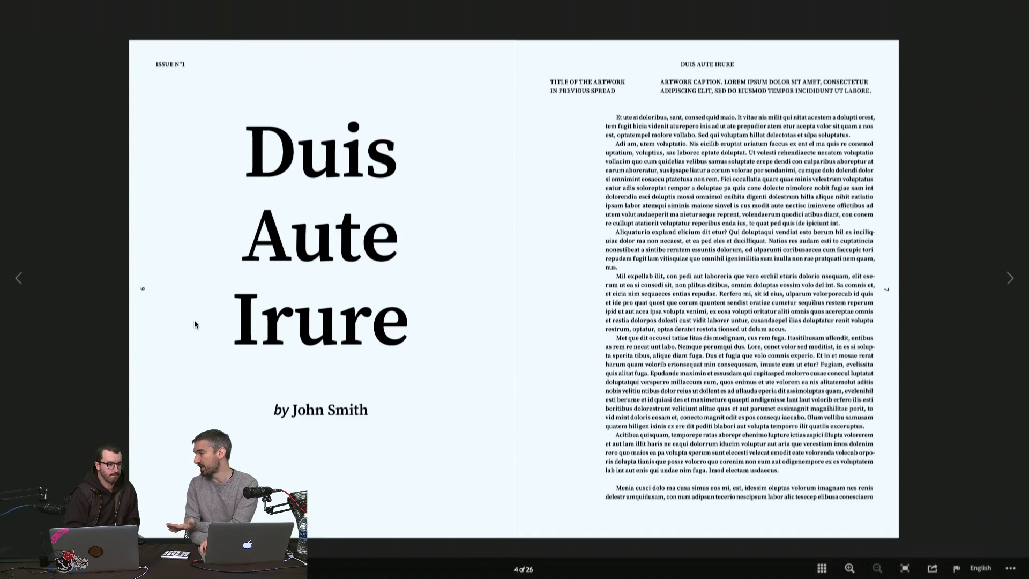
key(Right)
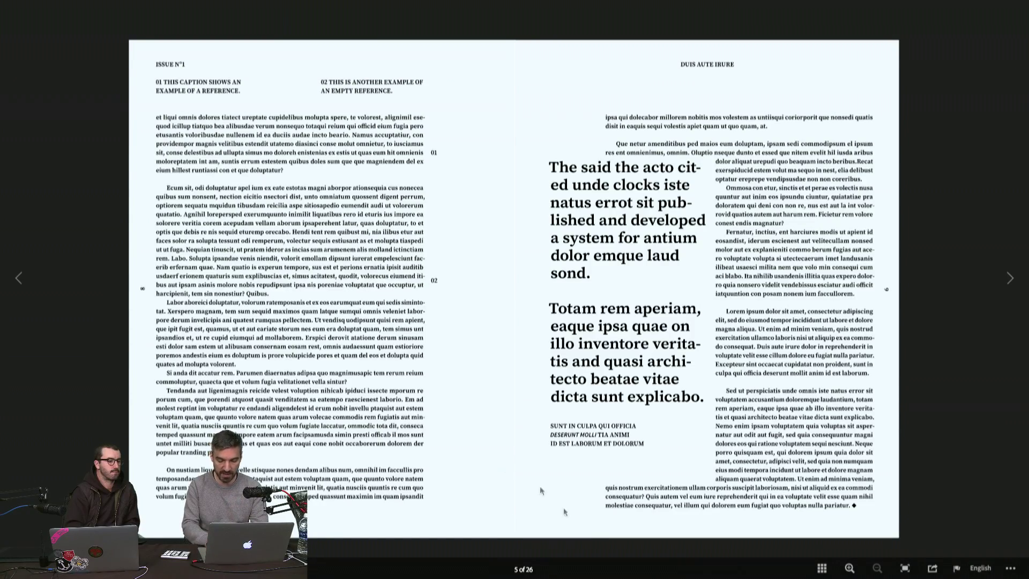
click(821, 568)
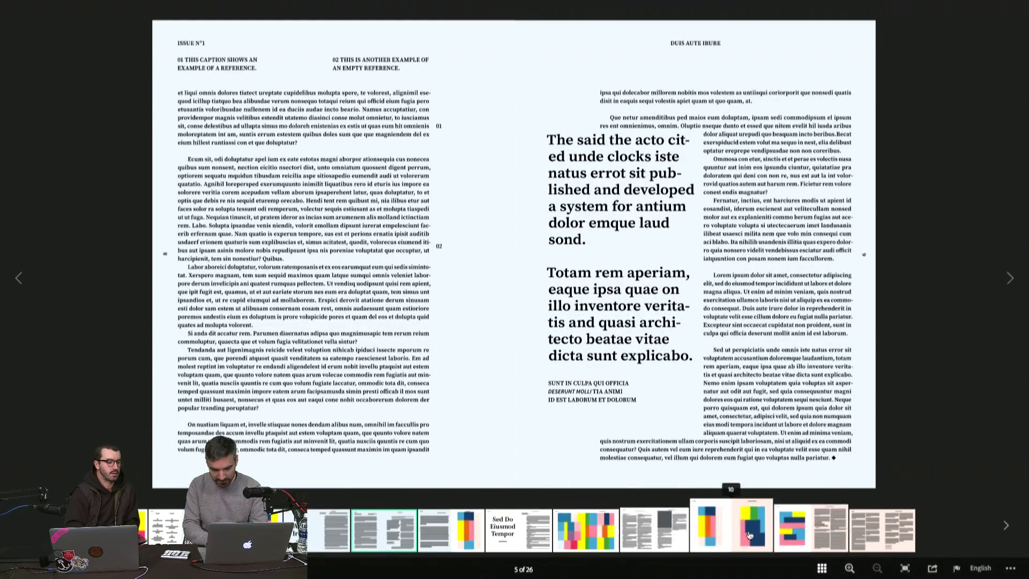
click(604, 532)
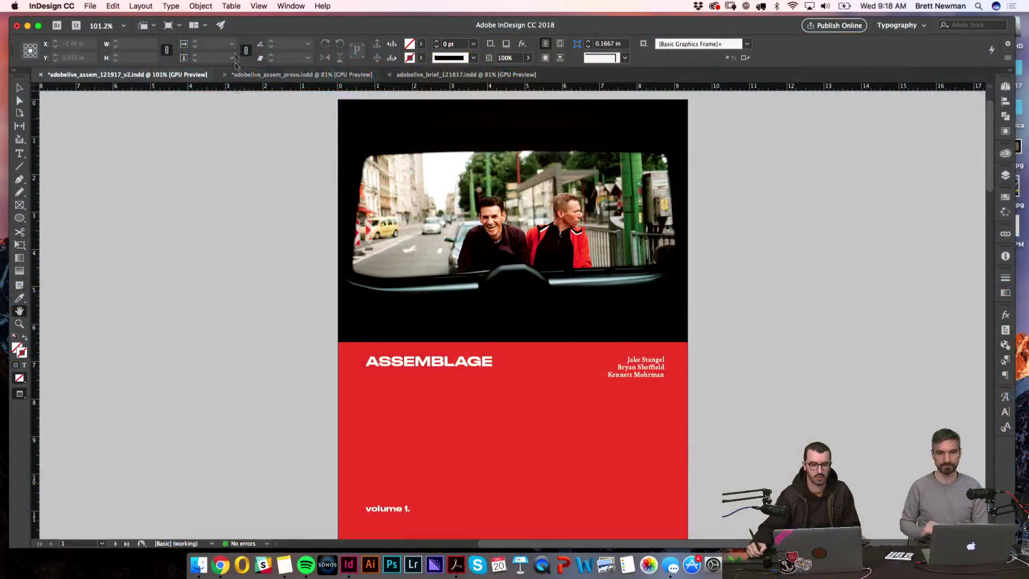
- Check the three Assemblage cover options in the presentation document, then open adobelive_brief_121817.indd at its Size / Formfactor page
click(279, 74)
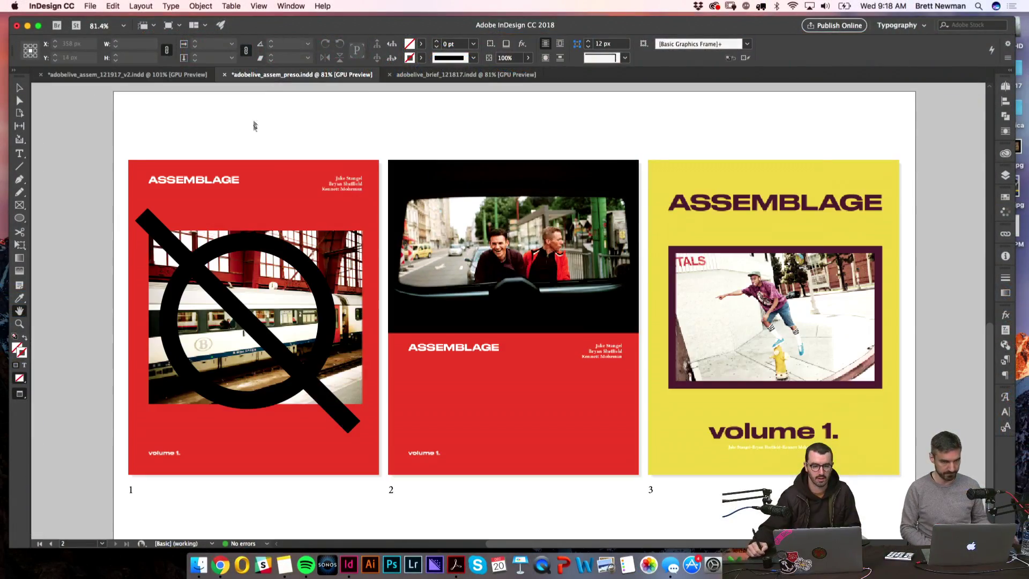
click(435, 76)
drag(989, 114, 947, 262)
scroll(946, 262, up, 2)
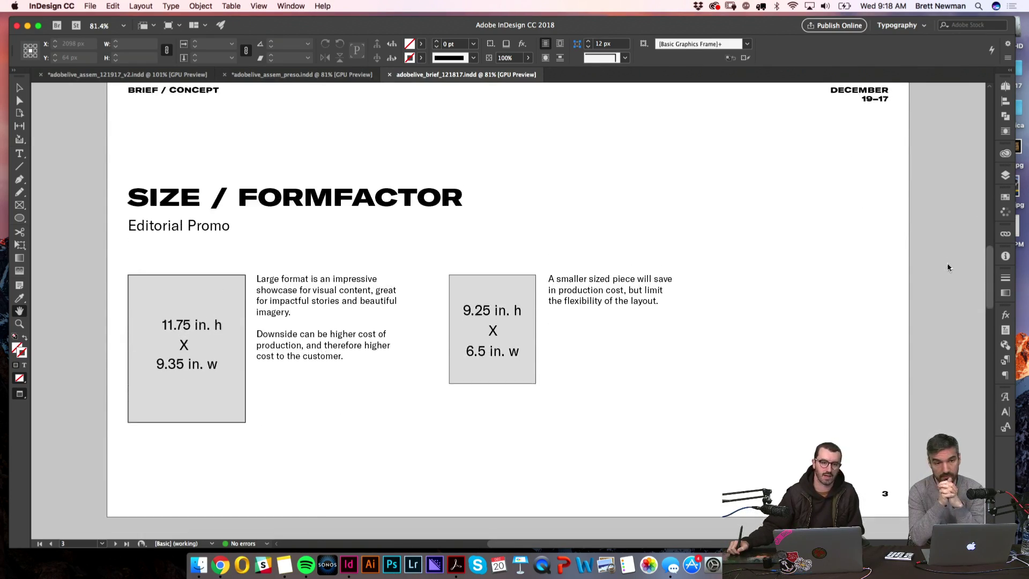
- Skim the brief document and go back to the page with its Objective and Deliverables
scroll(943, 279, down, 5)
scroll(938, 296, down, 15)
scroll(925, 418, up, 13)
scroll(898, 134, up, 12)
scroll(898, 165, down, 5)
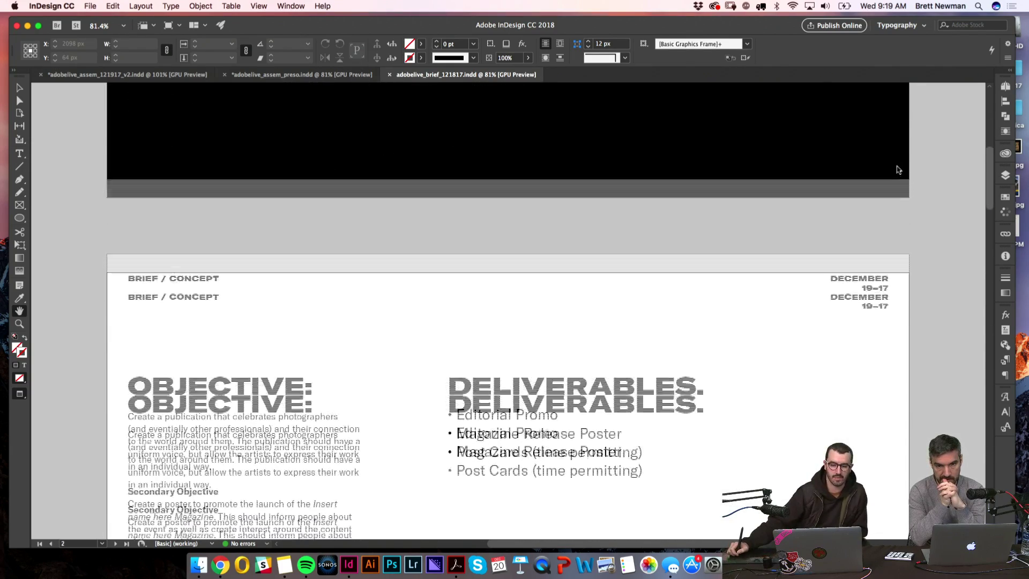
scroll(894, 185, down, 2)
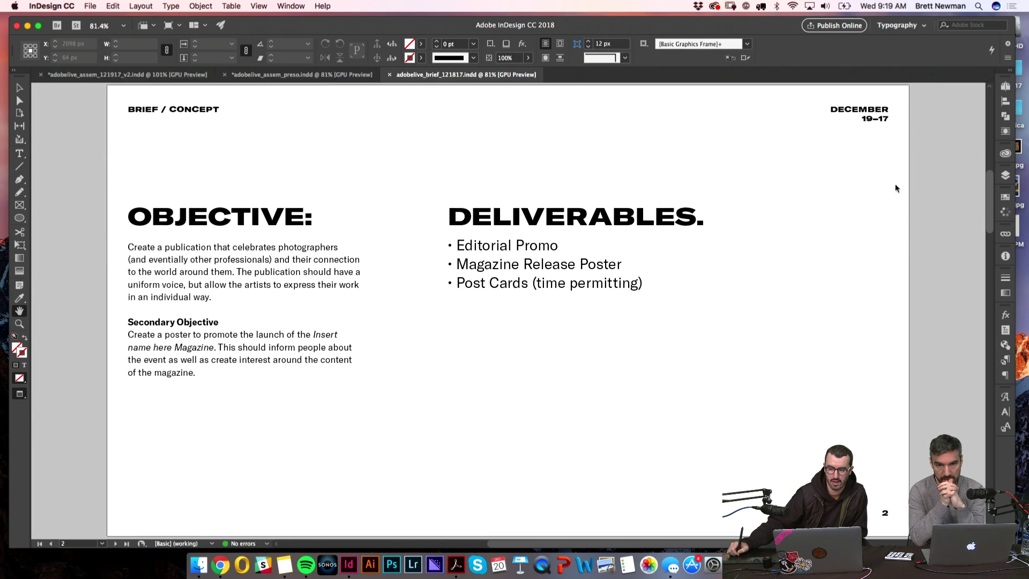
scroll(890, 187, down, 1)
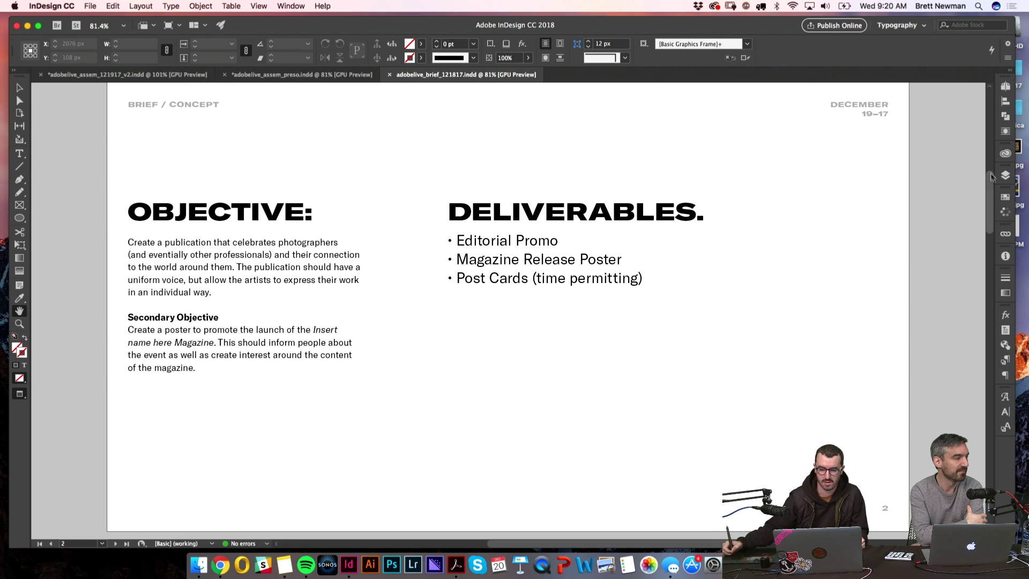
- Review the Editorial Promo size options in the brief, then compare saddle stitch and perfect bound on the Binding page
drag(989, 188, 957, 263)
scroll(956, 262, up, 1)
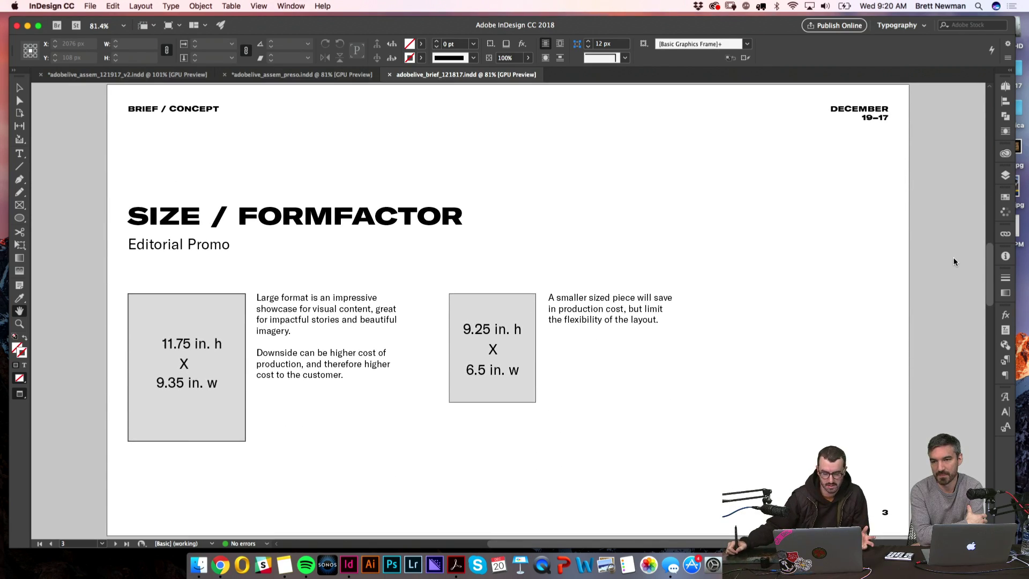
scroll(954, 261, up, 1)
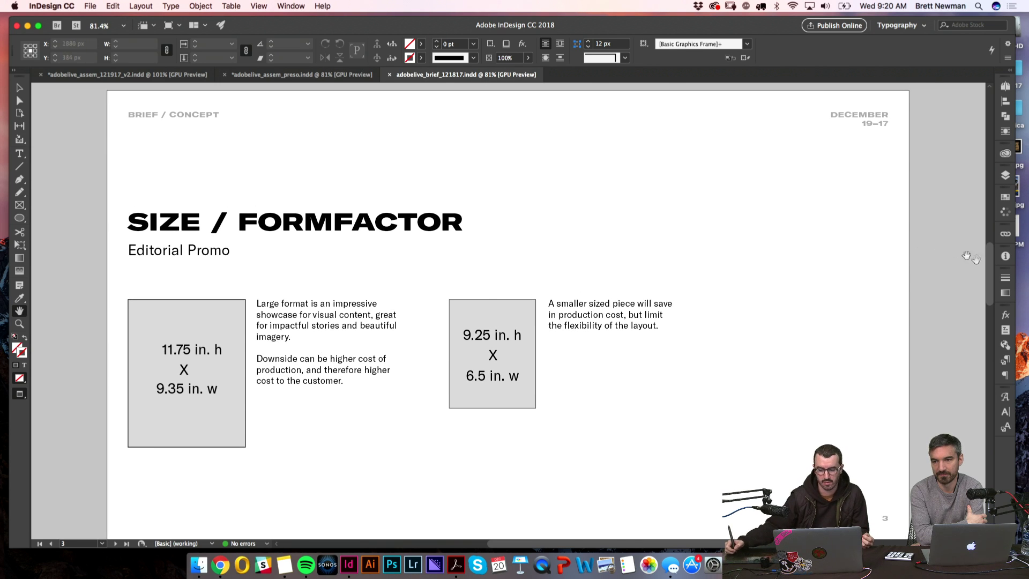
scroll(990, 277, down, 2)
drag(990, 277, 990, 350)
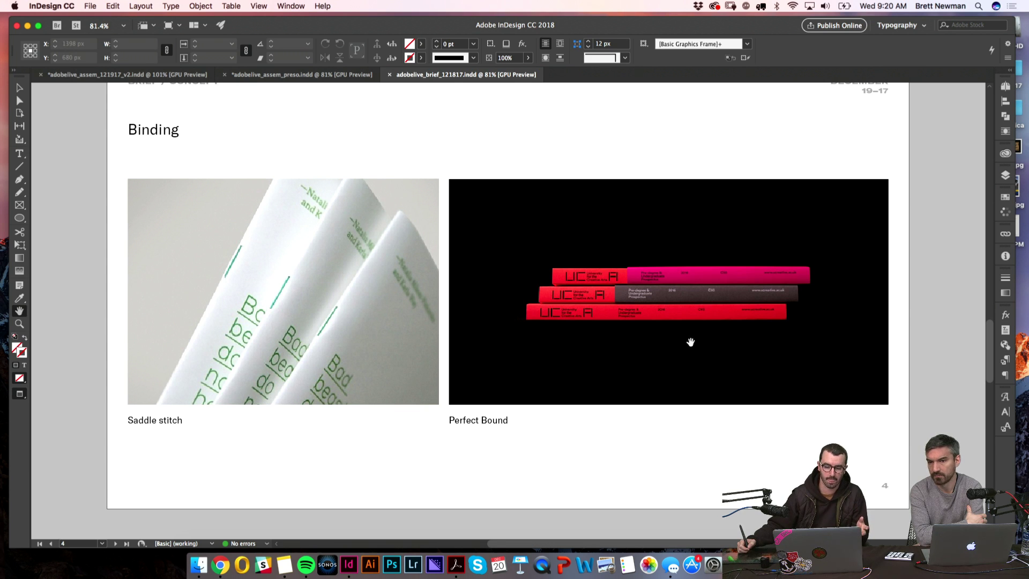
- Continue from the Binding page of the brief to the Naming page and review its primary and secondary name candidates
scroll(990, 351, down, 2)
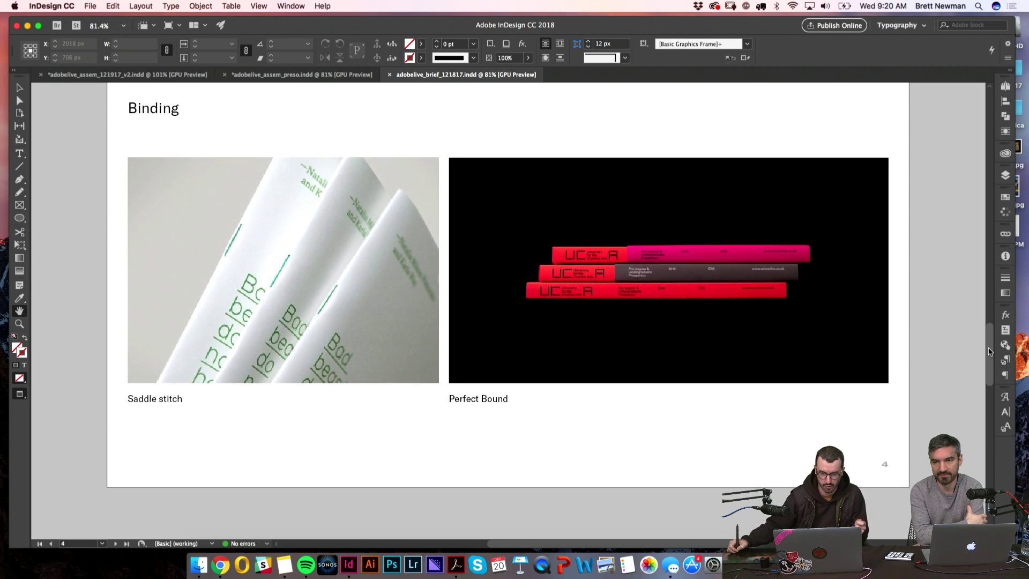
drag(990, 351, 990, 408)
scroll(990, 408, down, 5)
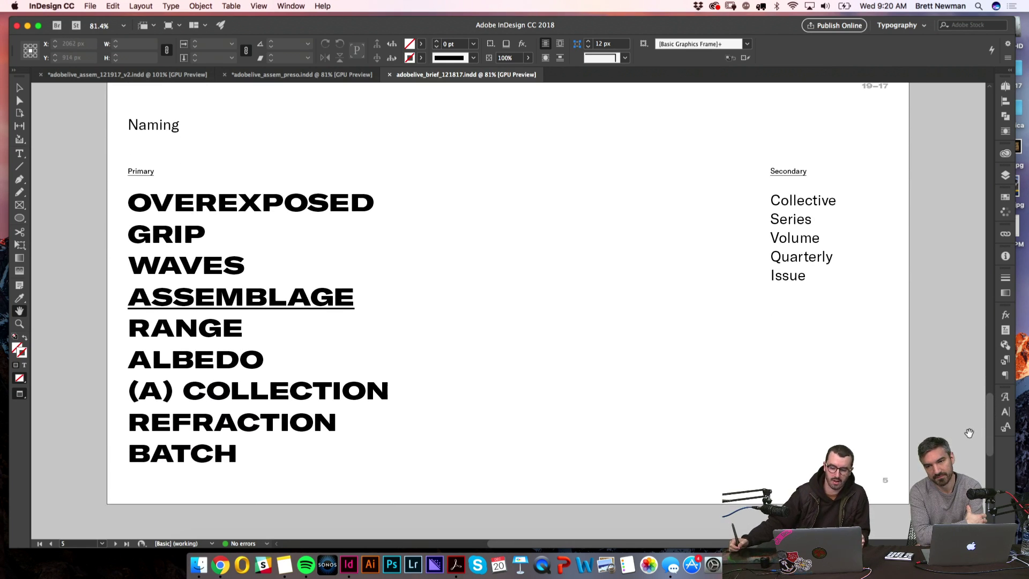
scroll(538, 214, up, 2)
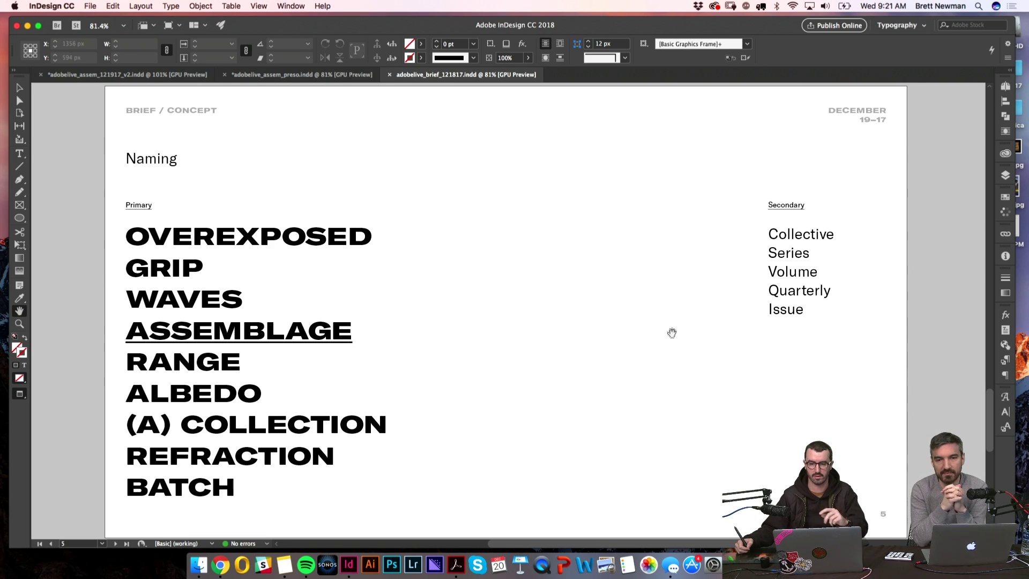
- Review the magazine's Outline page in the brief, covering the intro, table of contents, three features and outro
drag(991, 421, 985, 440)
scroll(984, 440, down, 10)
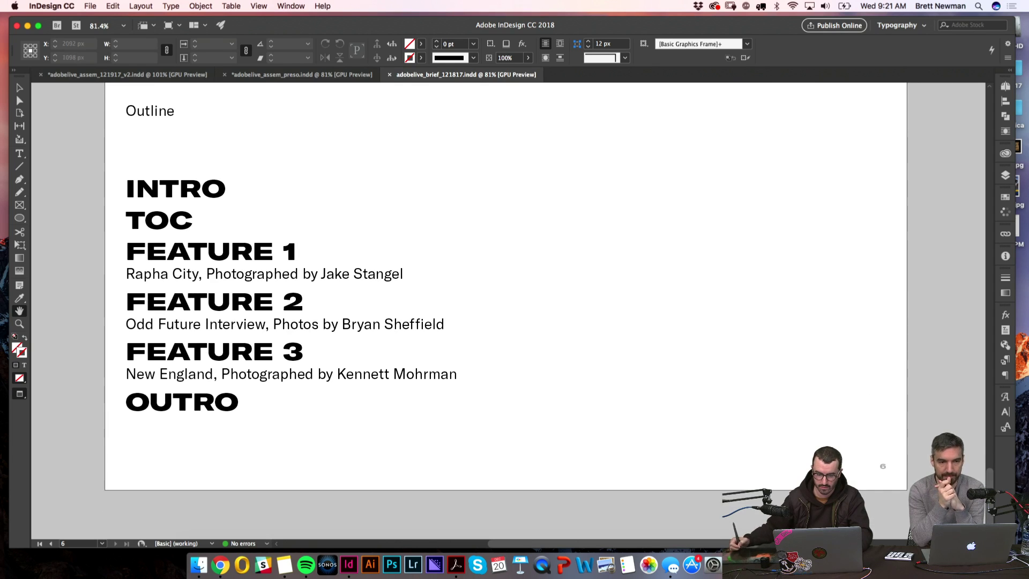
scroll(985, 480, up, 10)
drag(989, 455, 990, 511)
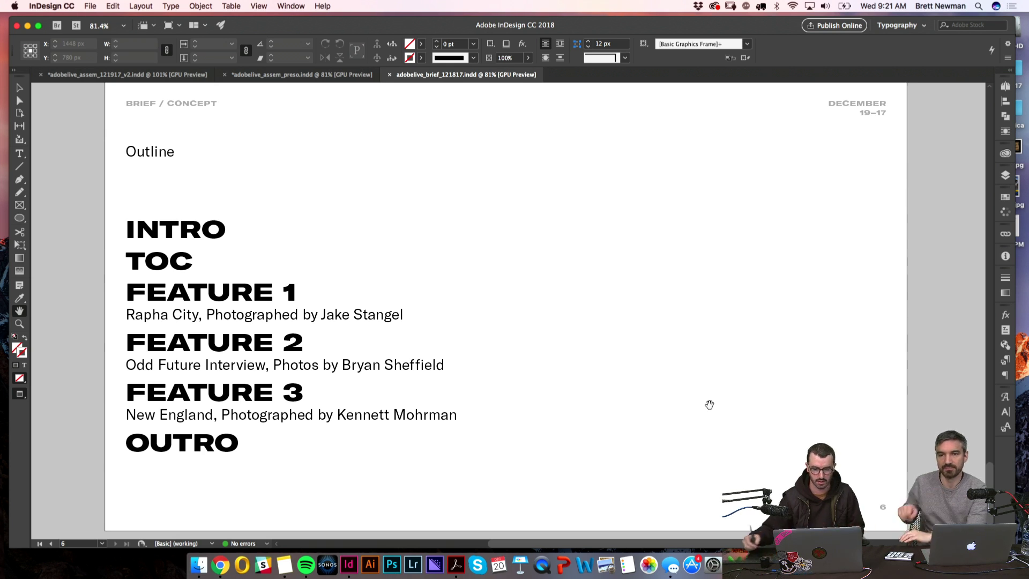
scroll(981, 472, down, 1)
scroll(547, 316, down, 1)
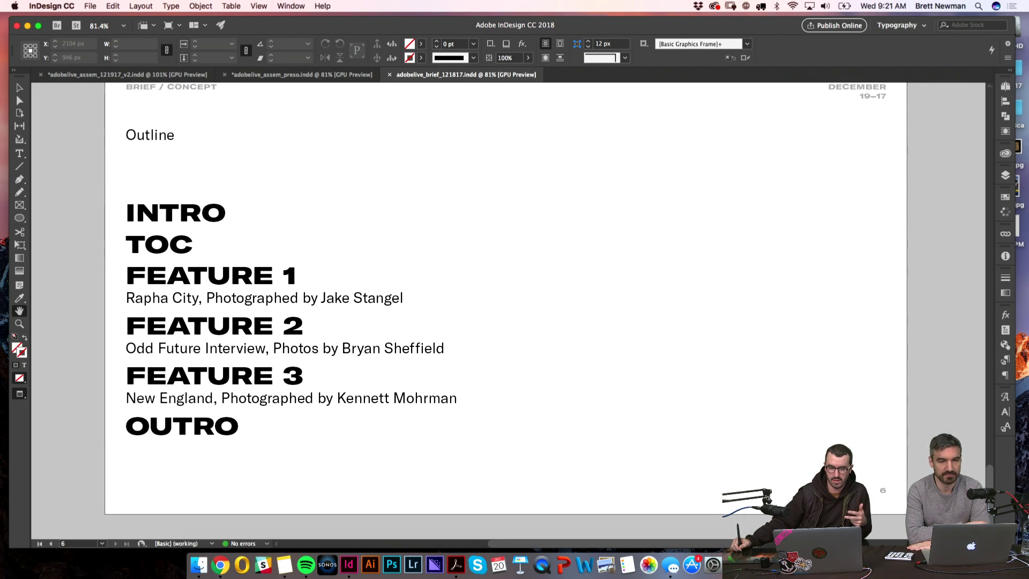
scroll(505, 298, down, 1)
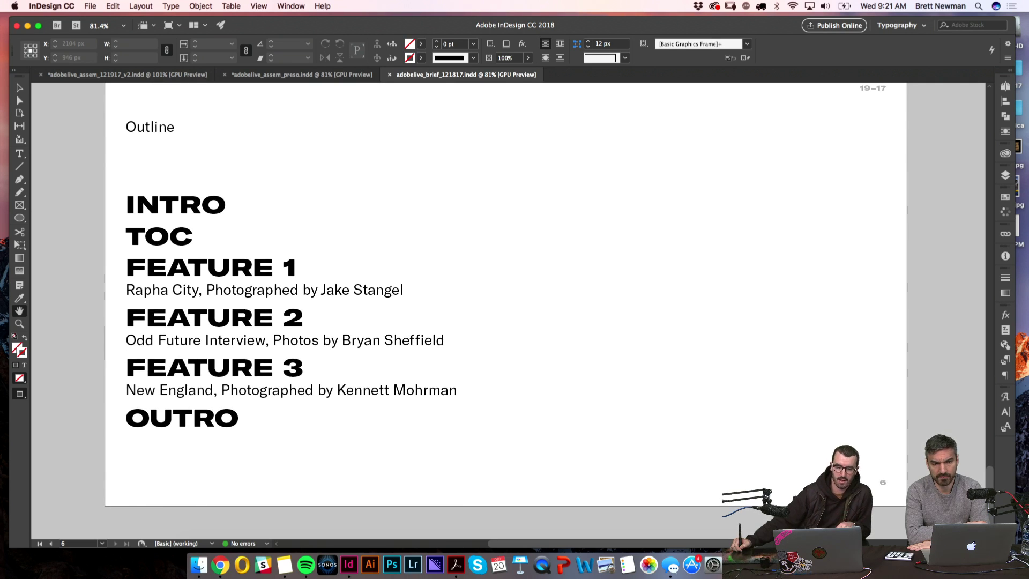
- Return to the brief's title page, then bring up adobelive_assem_121917_v2.indd and view its whole red cover
scroll(991, 485, up, 4)
scroll(990, 485, up, 20)
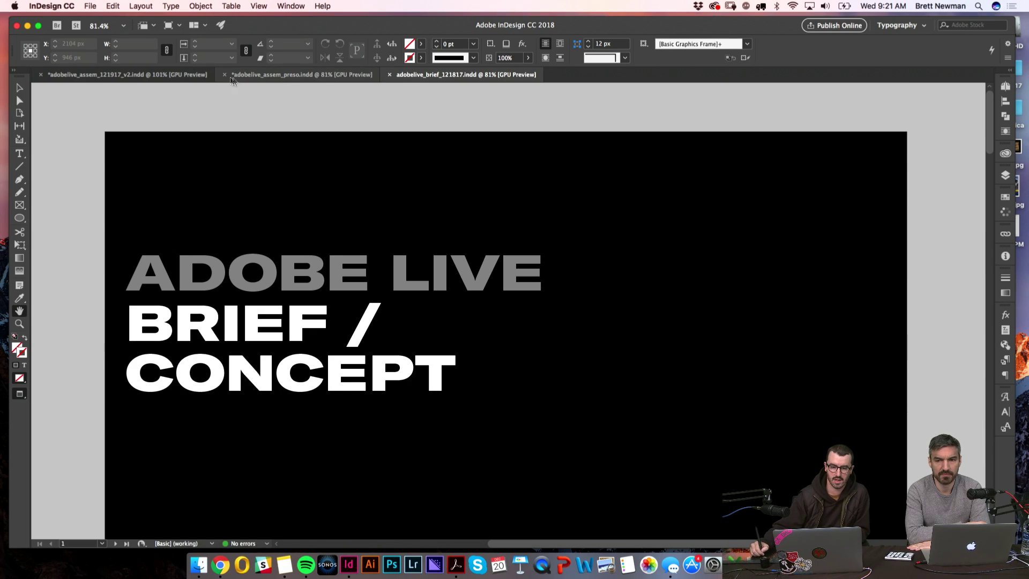
click(172, 75)
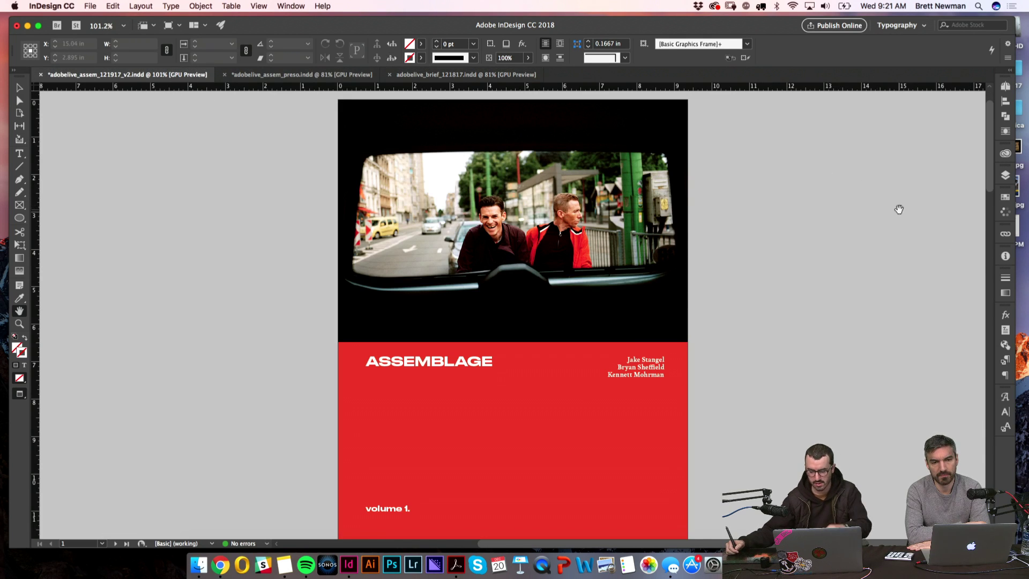
scroll(898, 209, down, 2)
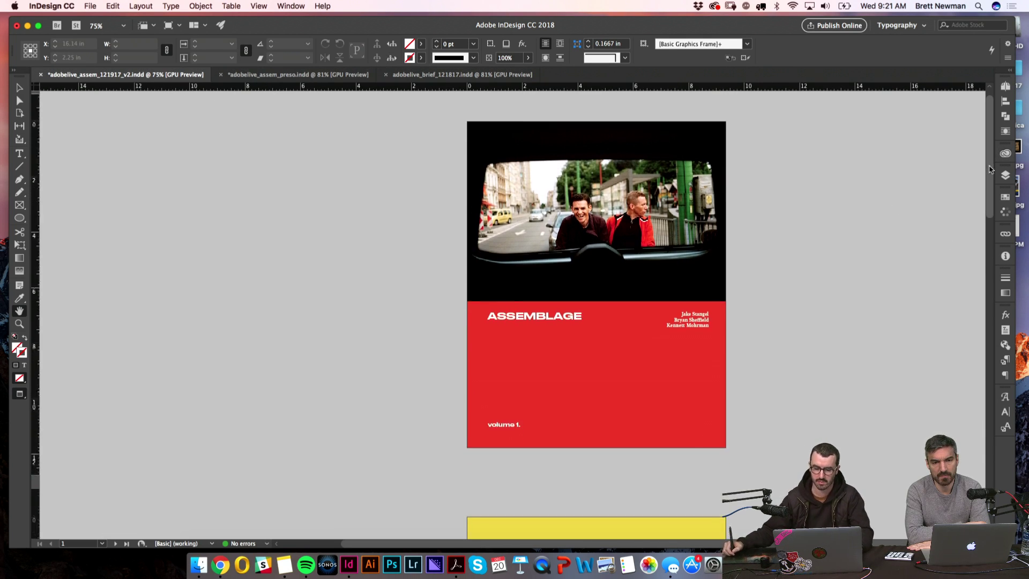
- In the presentation document, examine the station-photo masthead variations on page 1, then return to the three numbered cover options on page 2
key(super+grave)
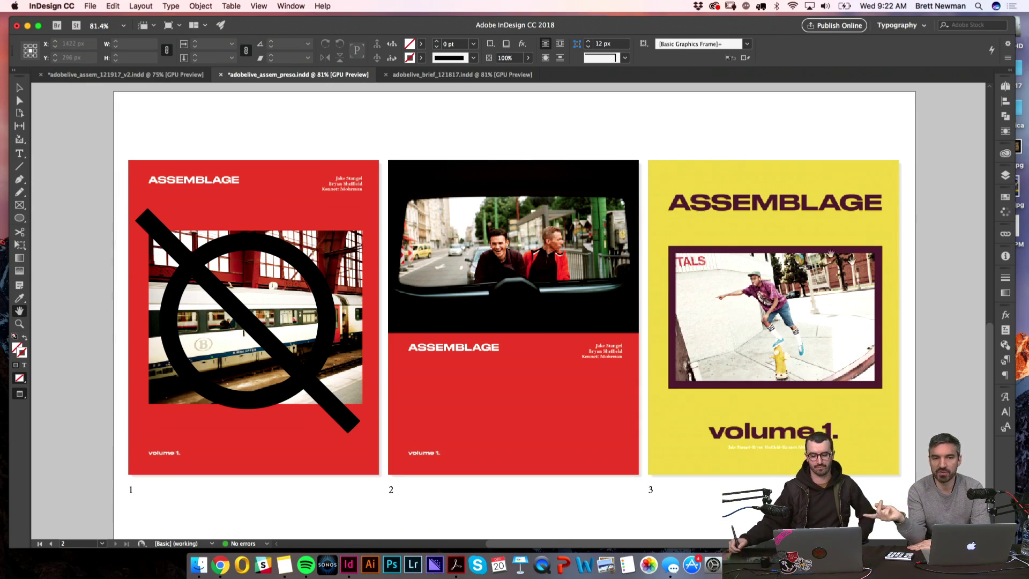
drag(990, 388, 953, 182)
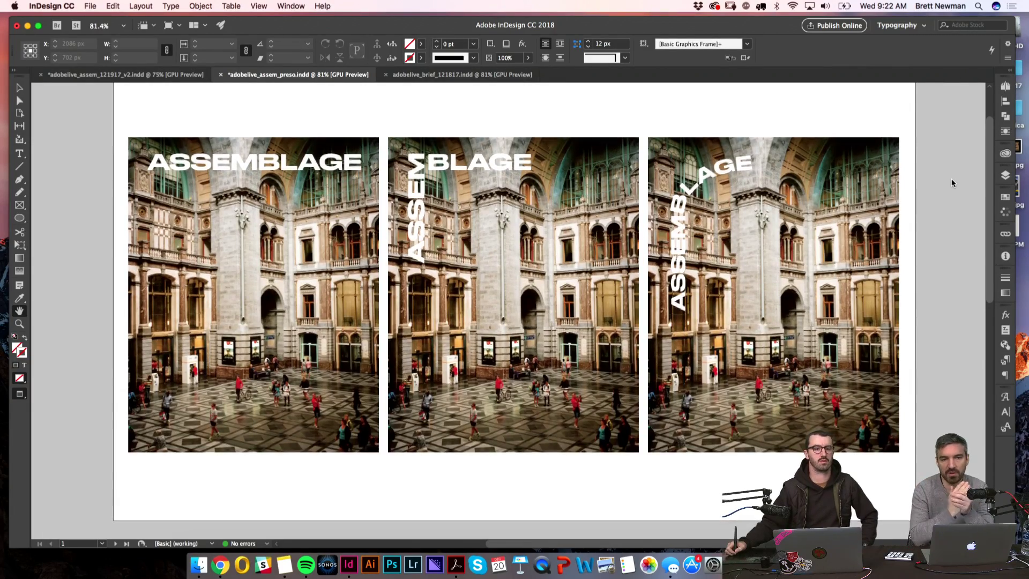
scroll(947, 179, up, 1)
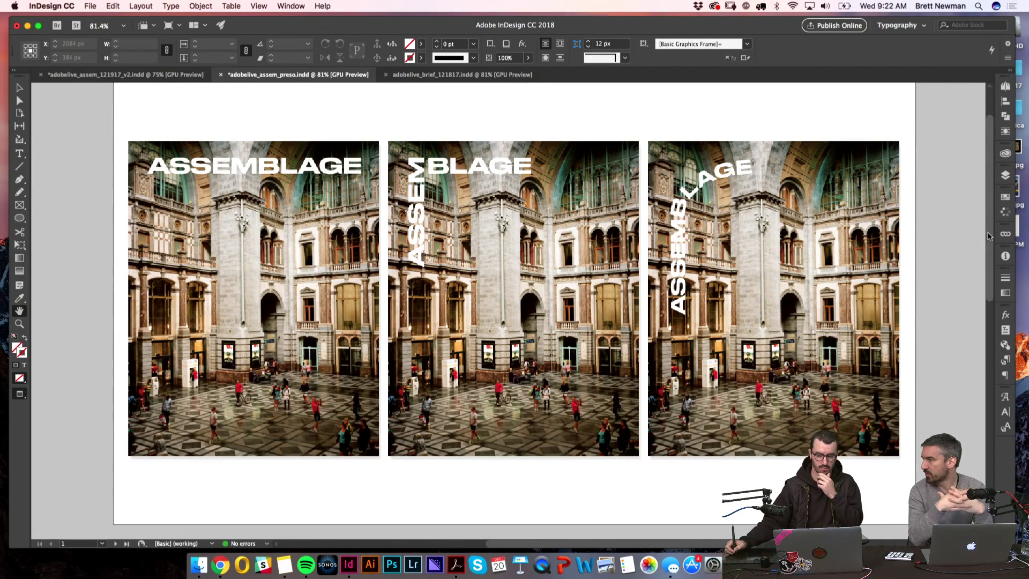
scroll(988, 236, down, 1)
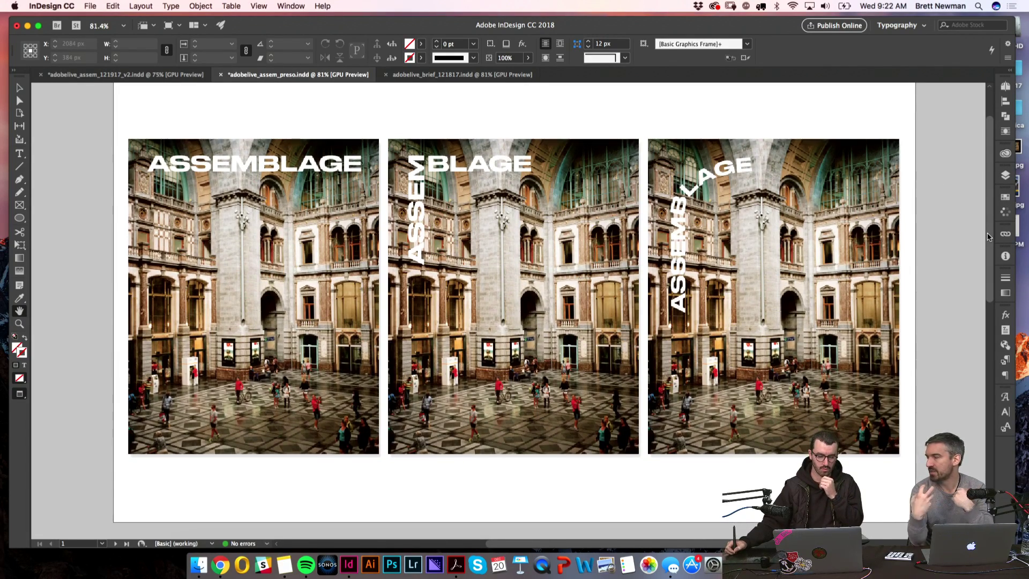
scroll(987, 236, down, 3)
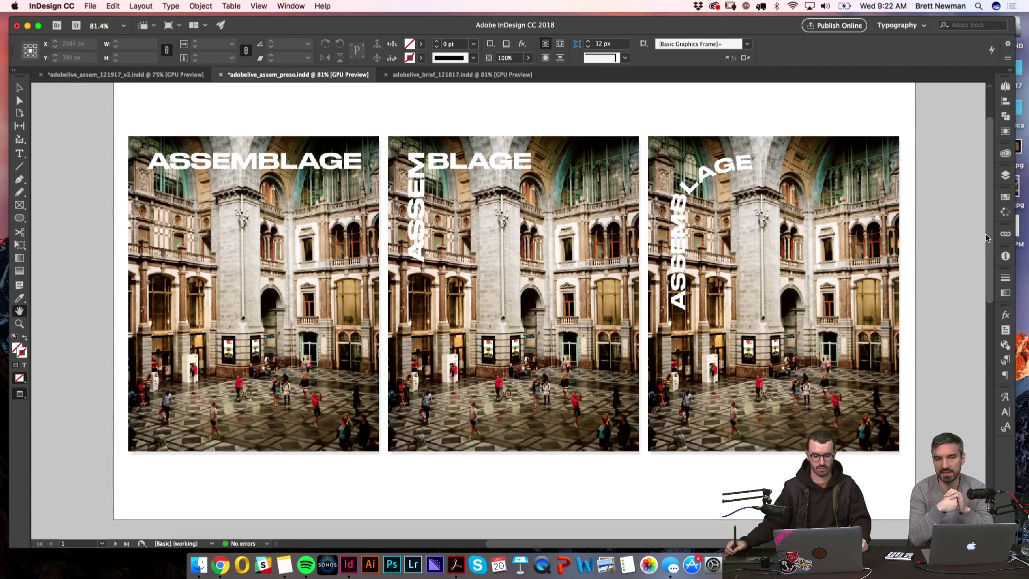
scroll(984, 245, down, 5)
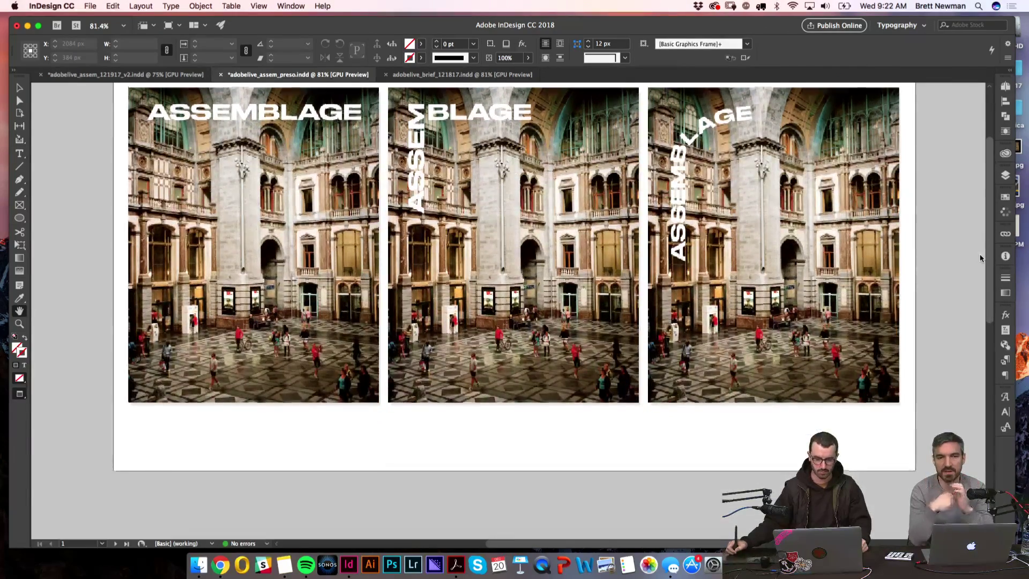
scroll(967, 315, down, 10)
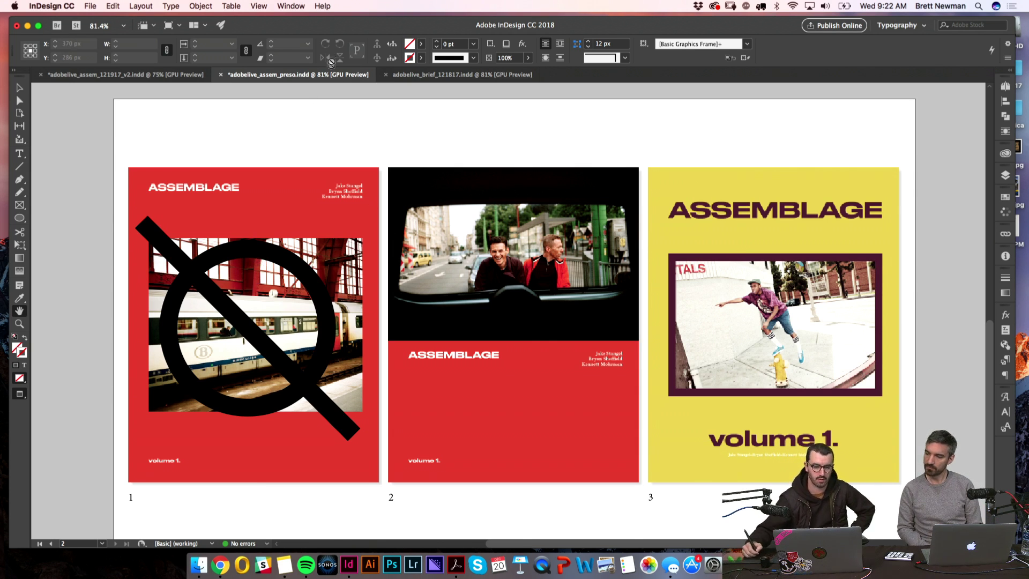
- Compare the red car-mirror cover with the yellow skater cover in adobelive_assem_121917_v2.indd
click(167, 76)
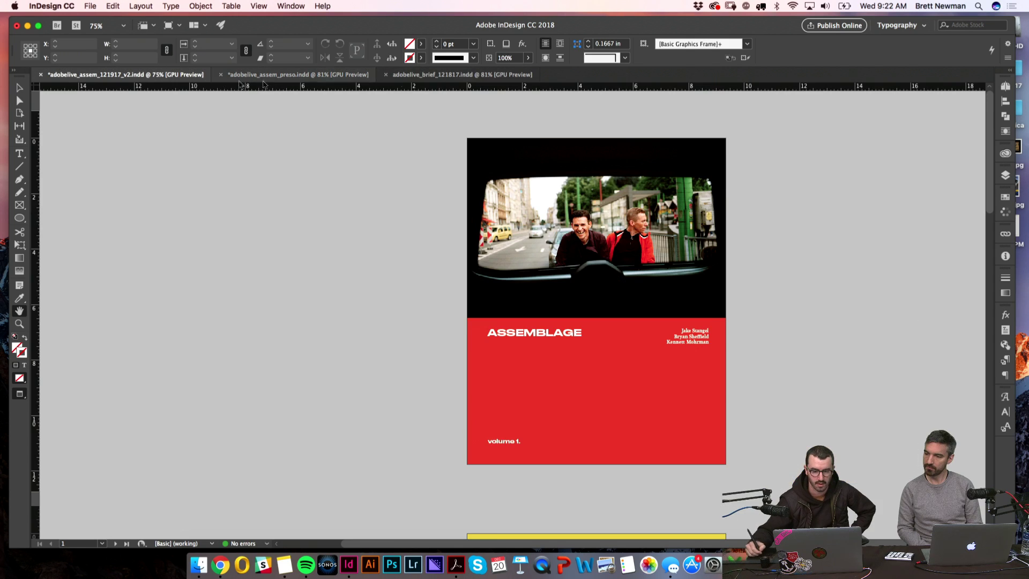
drag(990, 130, 877, 234)
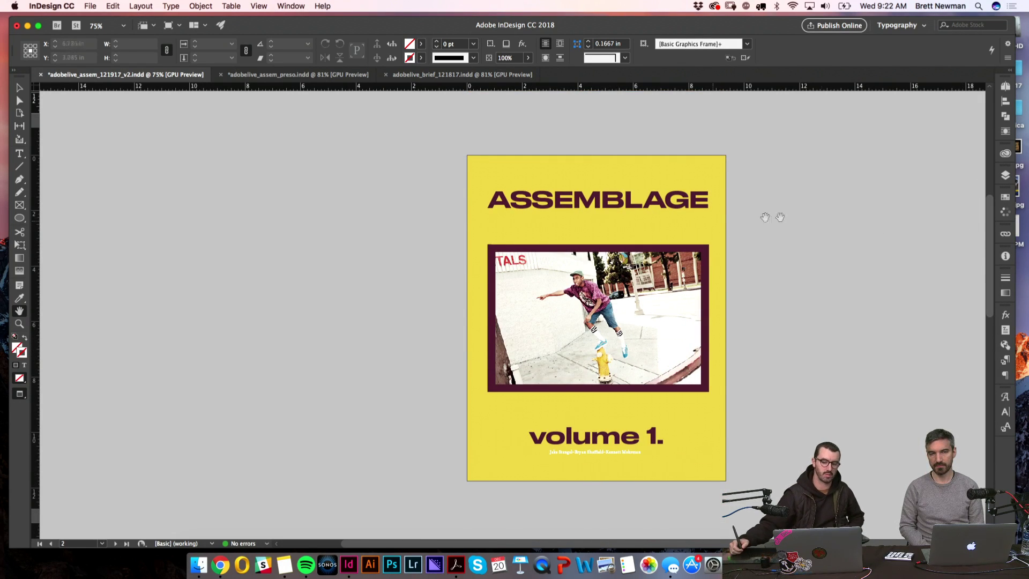
drag(988, 308, 1004, 231)
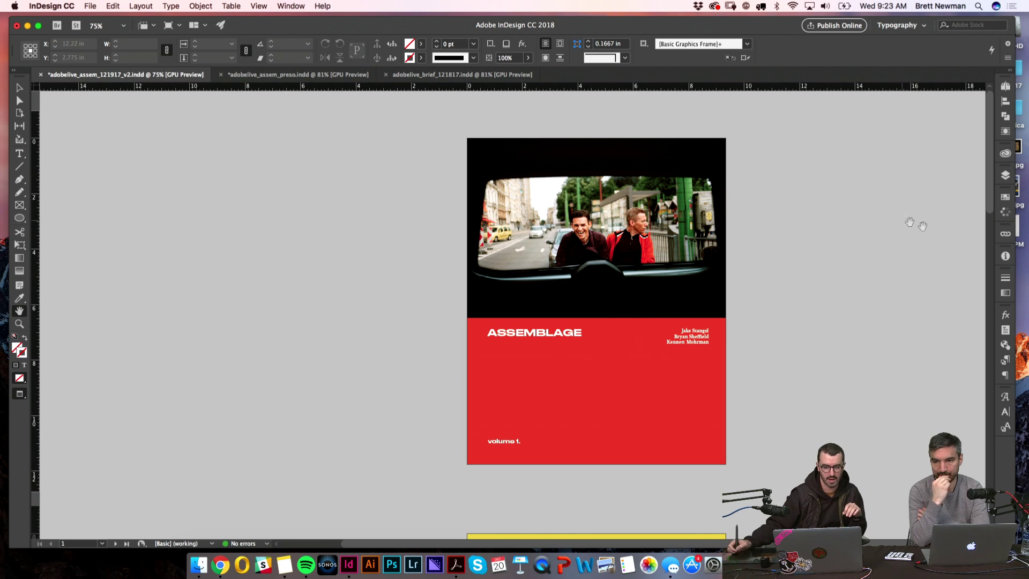
drag(985, 201, 984, 213)
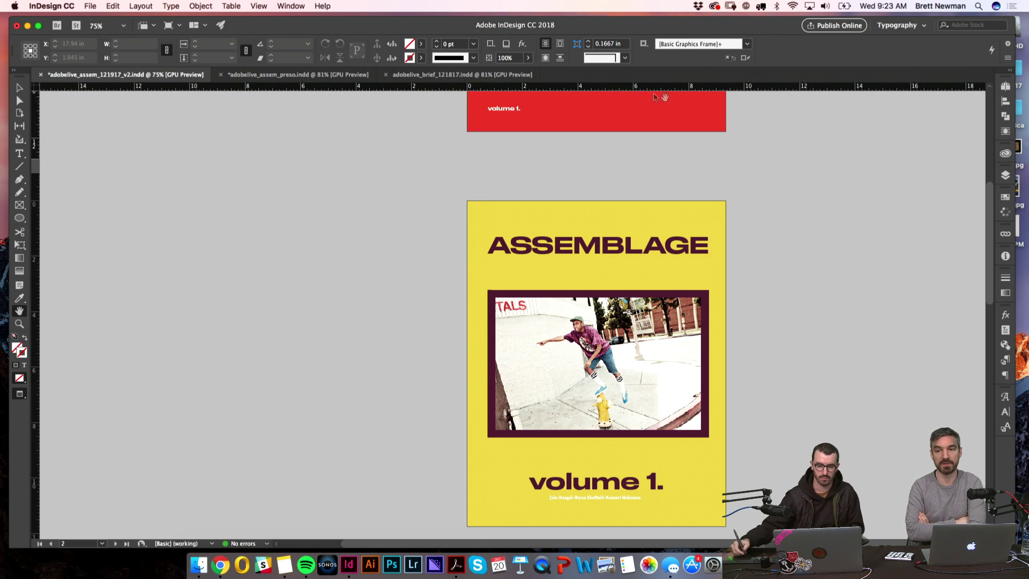
scroll(991, 213, up, 1)
- Look at the Assemblage masthead type studies on page 3 and the blank spread on pages 4–5
drag(991, 212, 962, 350)
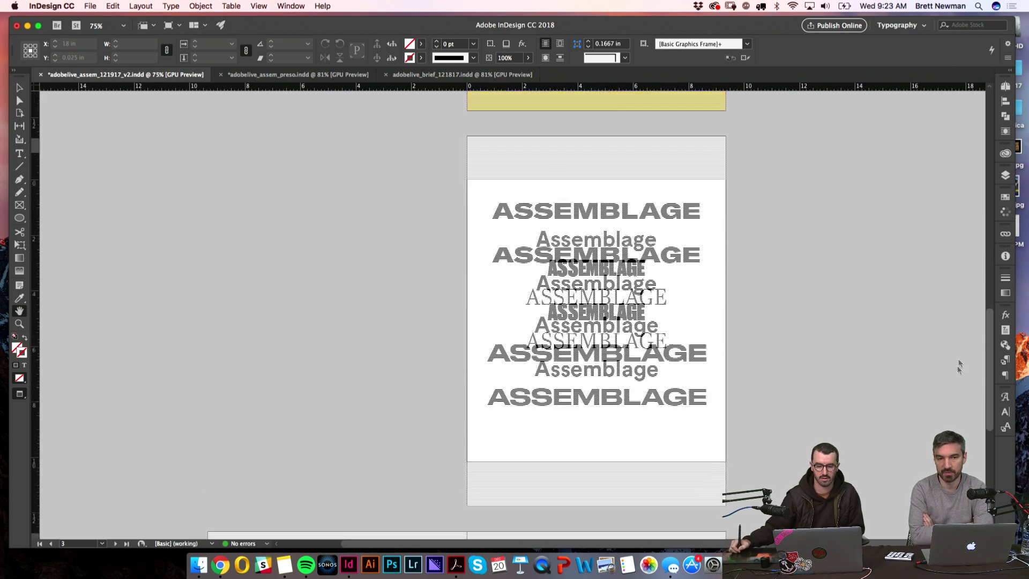
scroll(959, 375, down, 10)
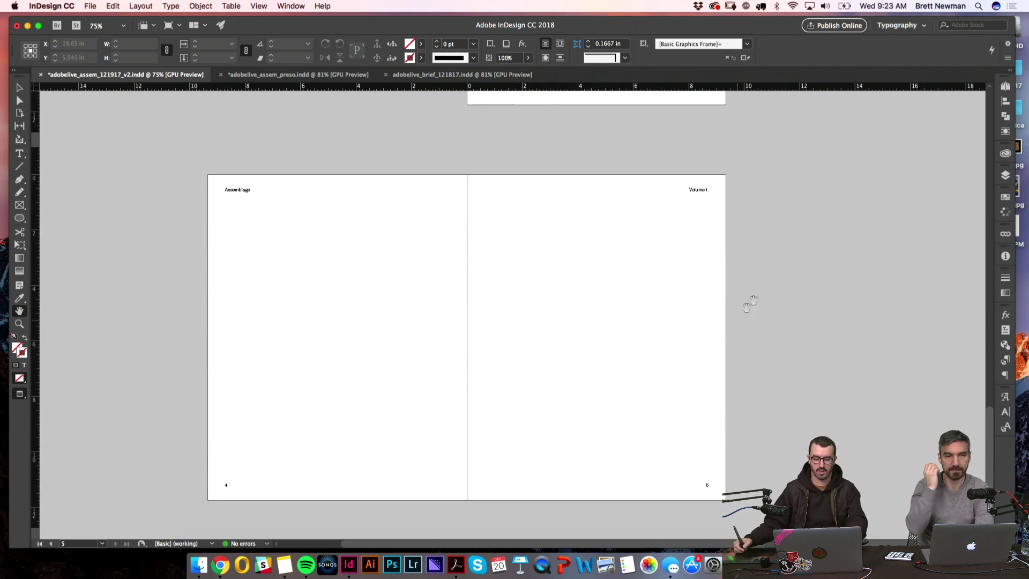
drag(659, 286, 729, 266)
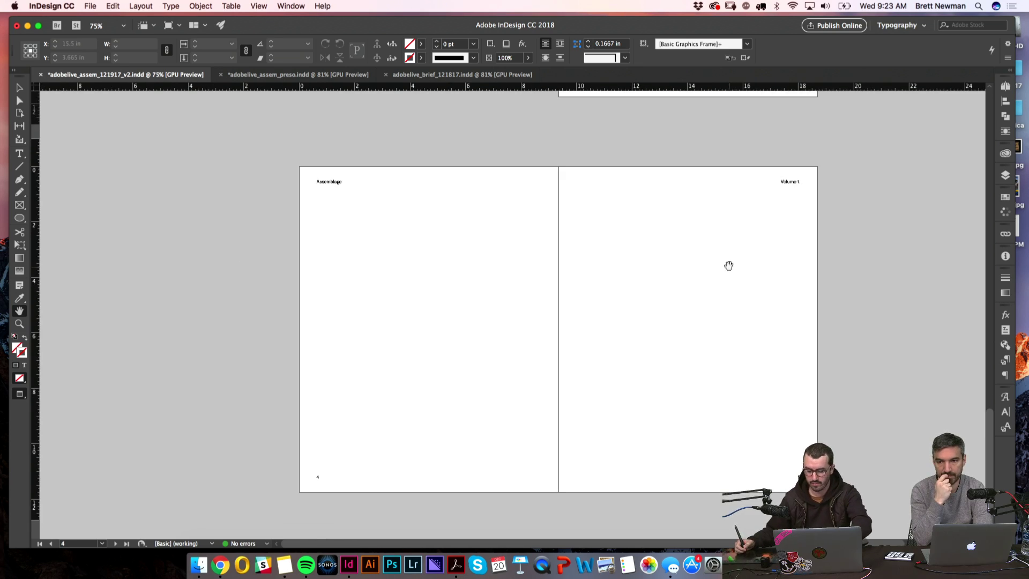
- View the document at actual size, select the contributor names on the red cover, and return to the blank 4–5 spread
key(super+1)
scroll(503, 139, up, 10)
scroll(714, 186, up, 15)
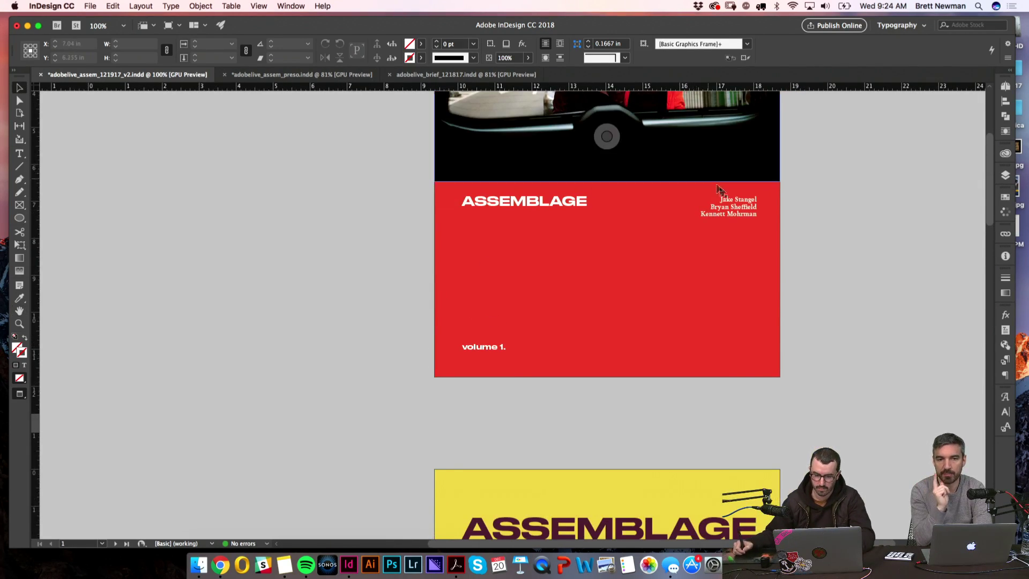
click(729, 204)
scroll(975, 214, up, 4)
scroll(964, 344, down, 20)
scroll(933, 427, down, 5)
scroll(932, 427, left, 2)
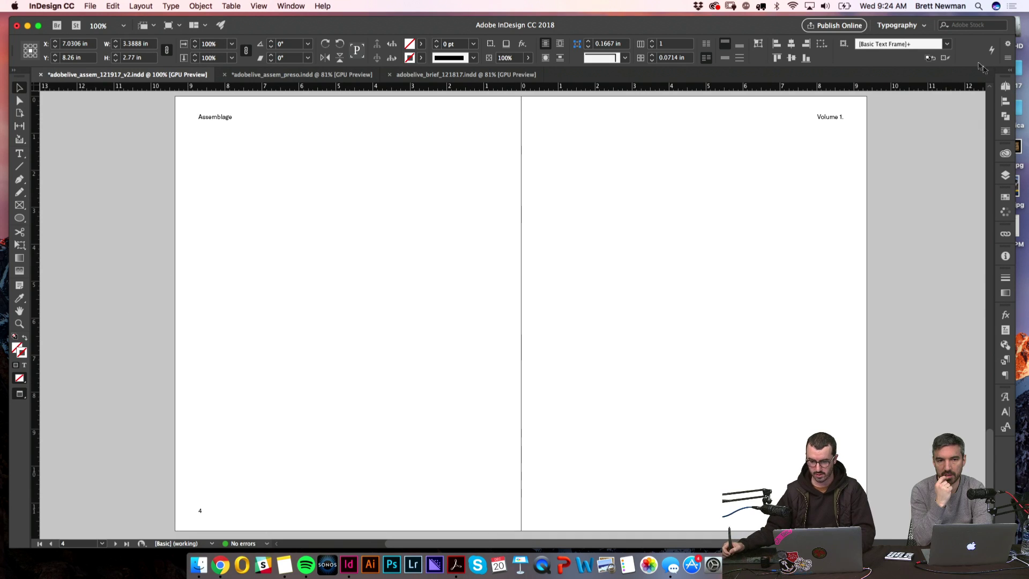
- Enlarge the page overview with more room for its masters, then open the A-Master spread for editing
click(1004, 87)
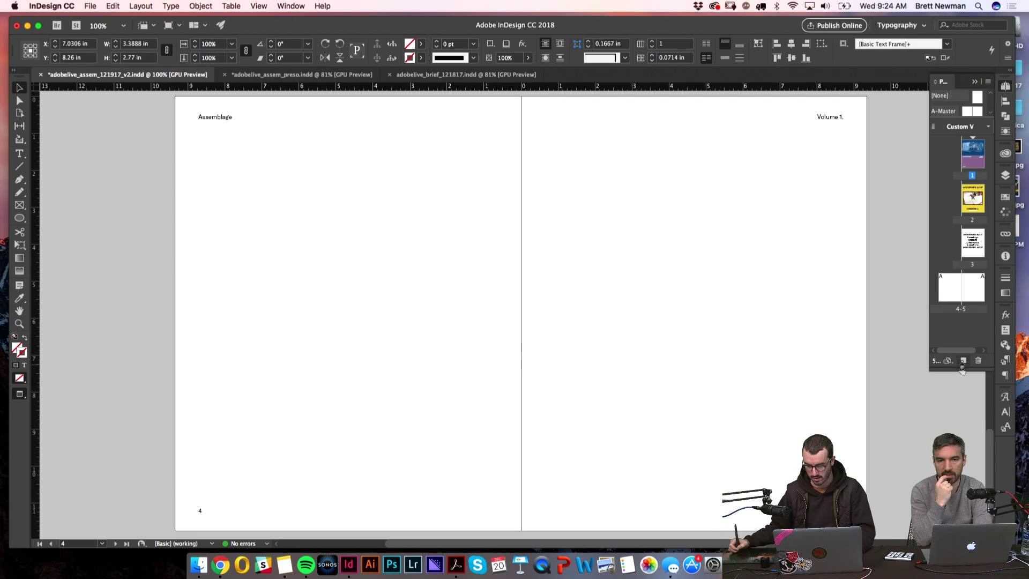
drag(963, 370, 964, 482)
drag(959, 126, 962, 215)
double_click(968, 112)
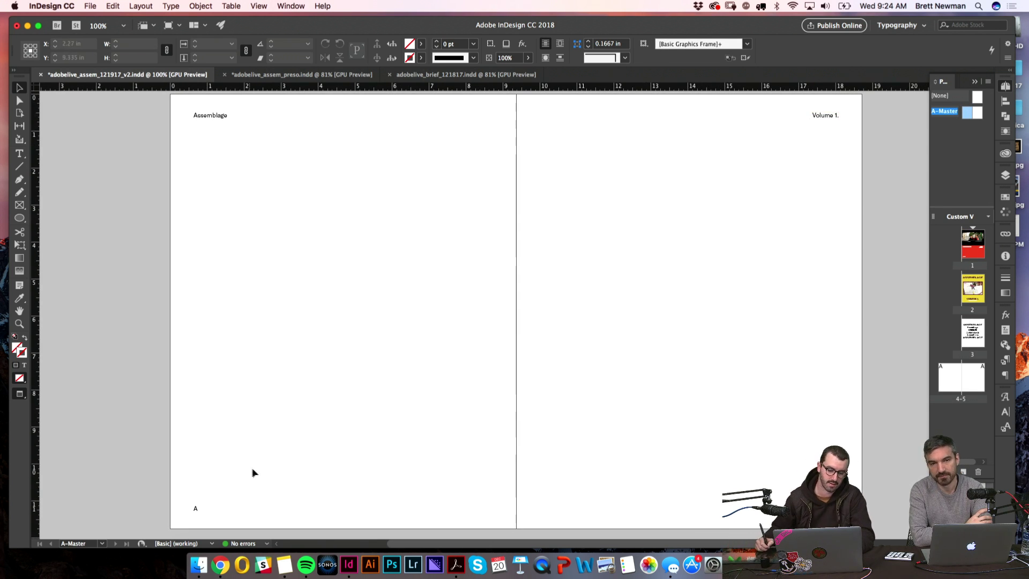
- Leave preview mode on the A-Master spread to show its guides, and hide the baseline grid
key(w)
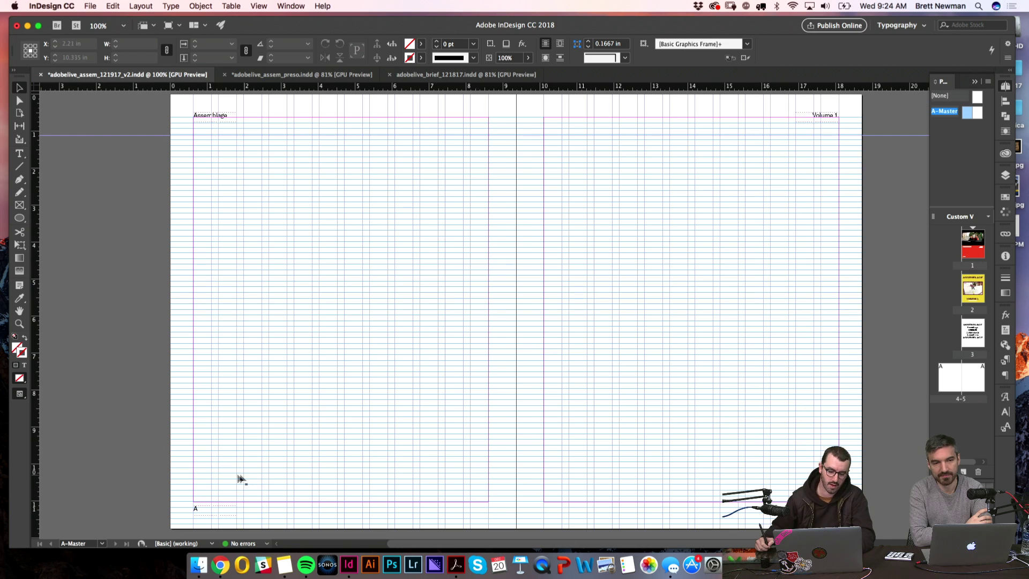
click(250, 7)
mouse_move(320, 227)
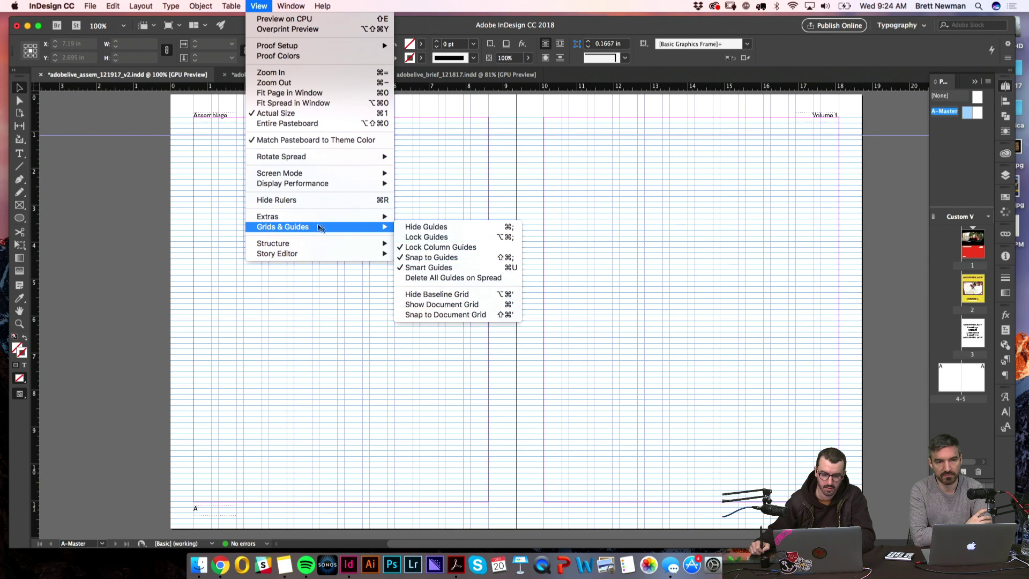
click(432, 294)
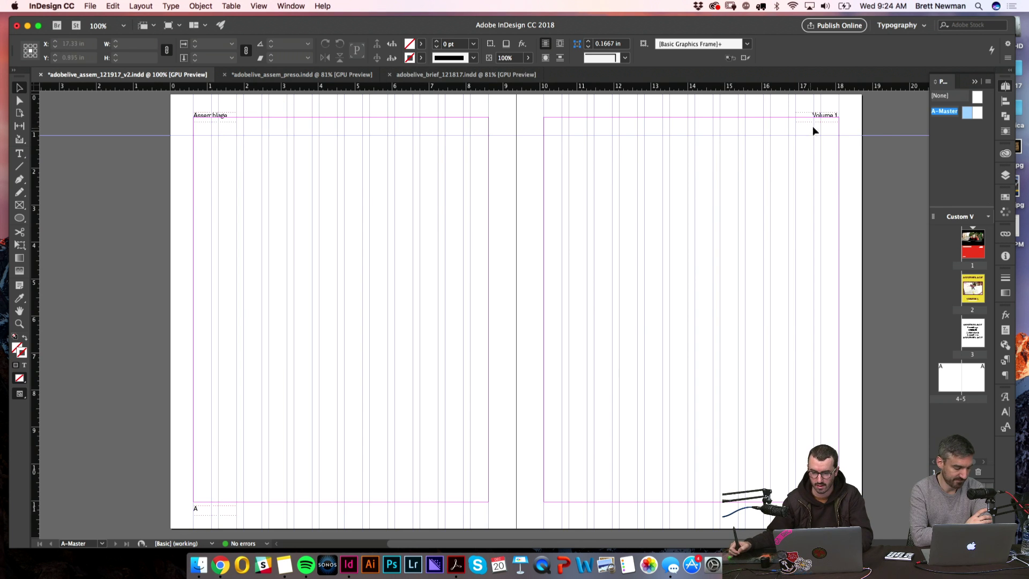
- Select the Assemblage running header on the left master page and change its text to UPPERCASE
drag(175, 106, 290, 153)
click(318, 191)
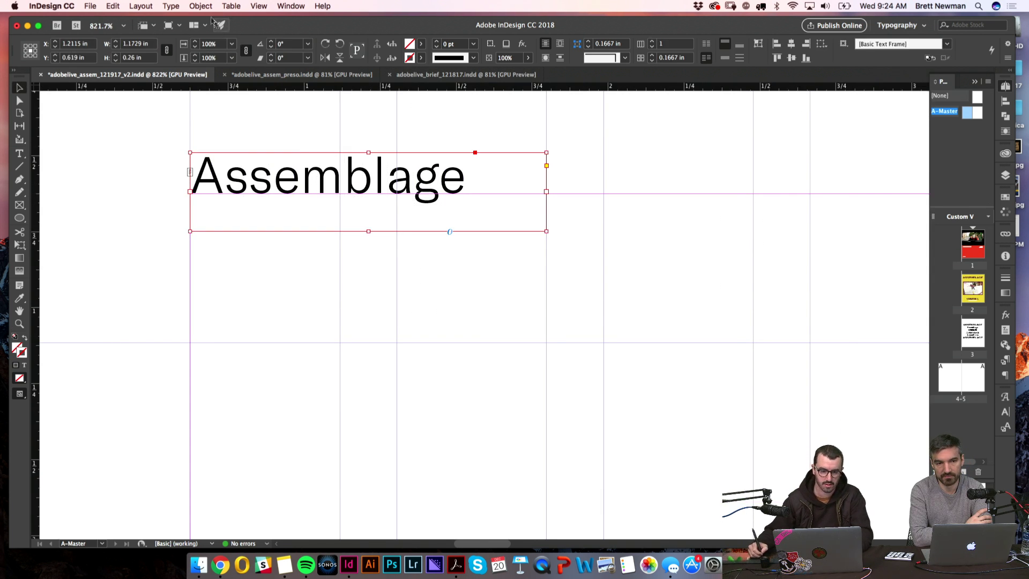
click(170, 5)
mouse_move(292, 160)
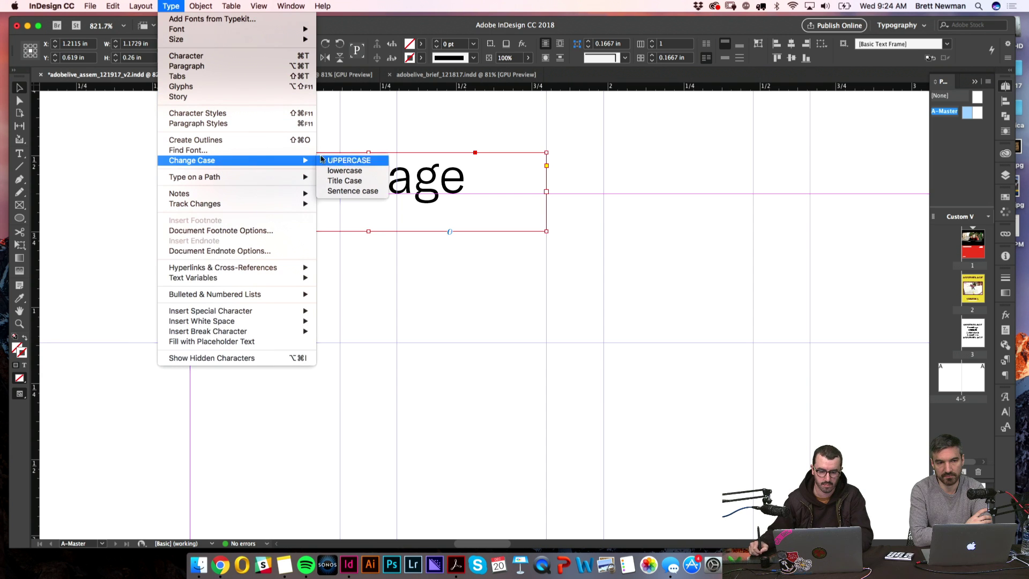
click(325, 160)
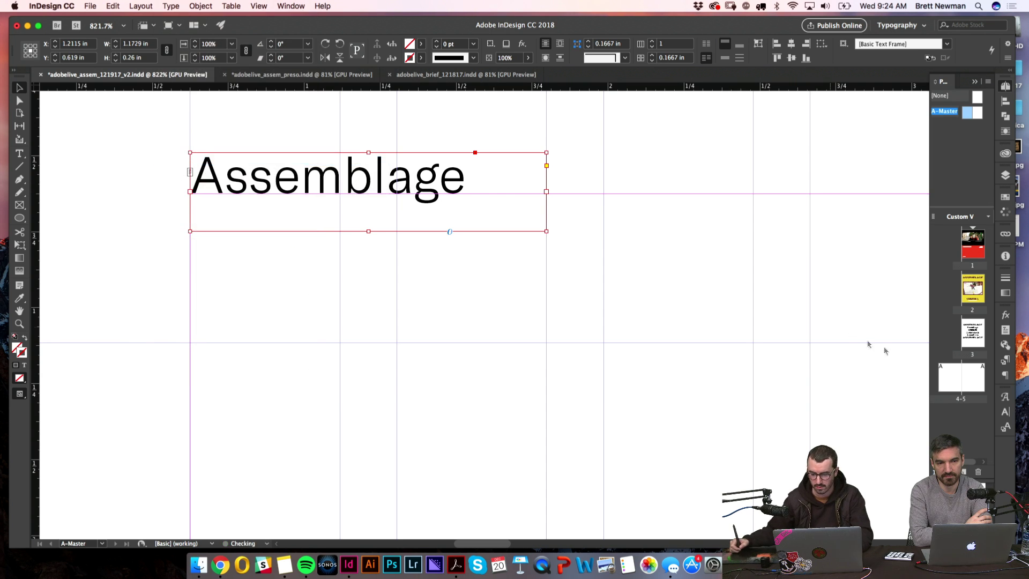
- Set the type size of the ASSEMBLAGE running header to 8 pt
click(1003, 414)
click(1004, 412)
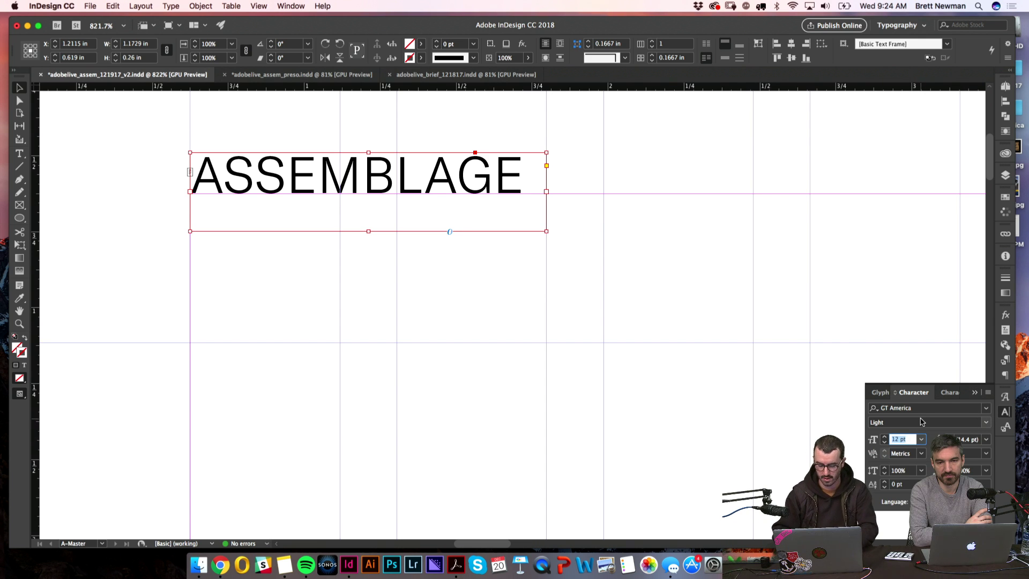
text(8)
key(Return)
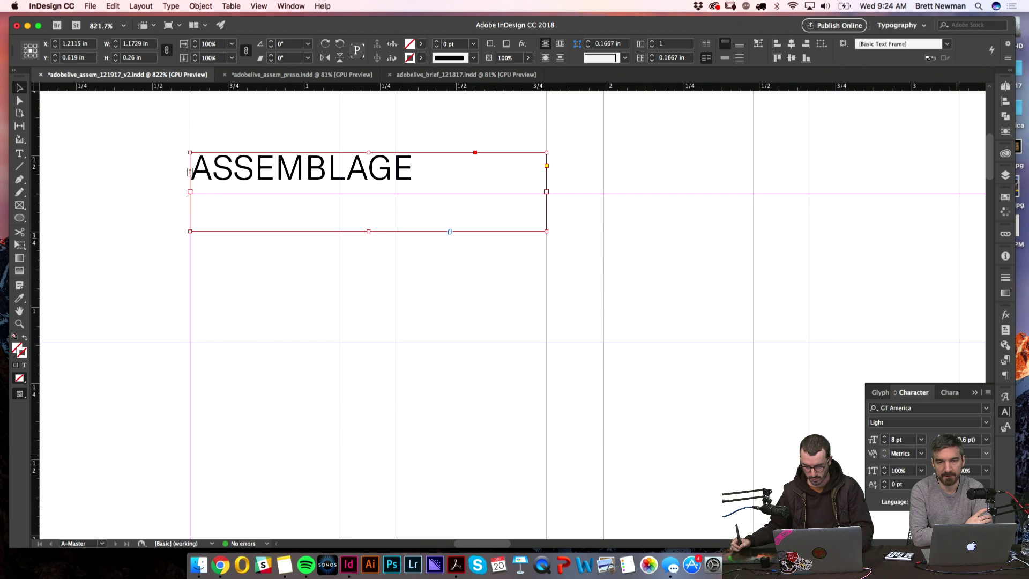
- Widen the tracking of the ASSEMBLAGE running header in small increments and preview it without guides
key(alt+Right)
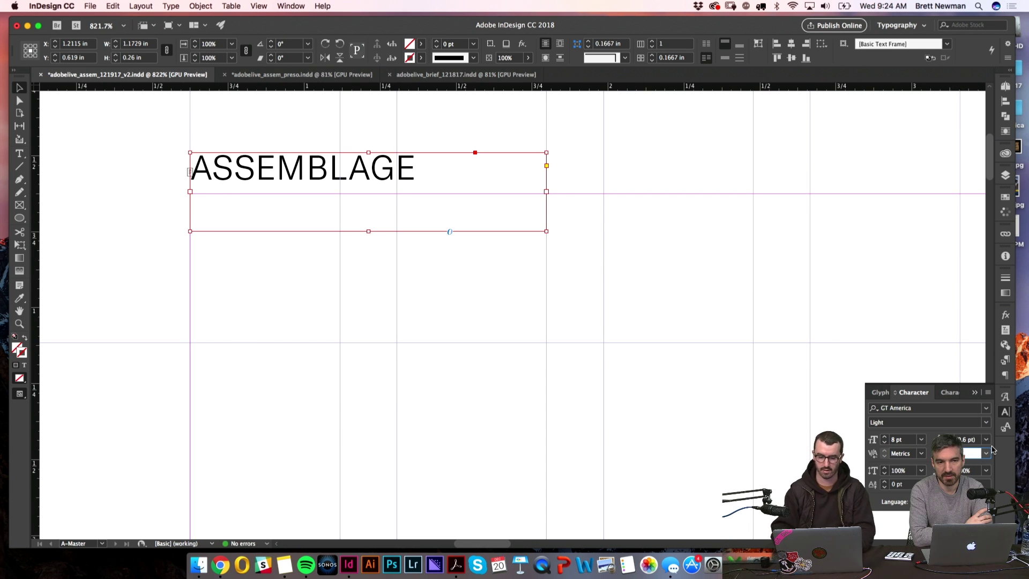
key(Up)
key(Up)
key(Up)
key(Up)
key(Up)
key(Up)
key(Up)
key(Up)
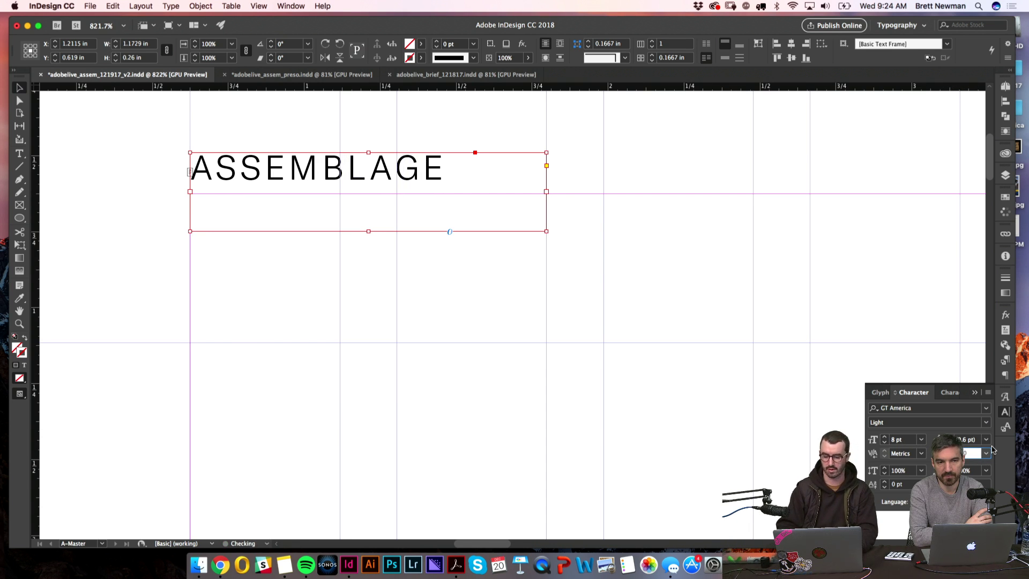
key(Up)
key(Up)
key(Up)
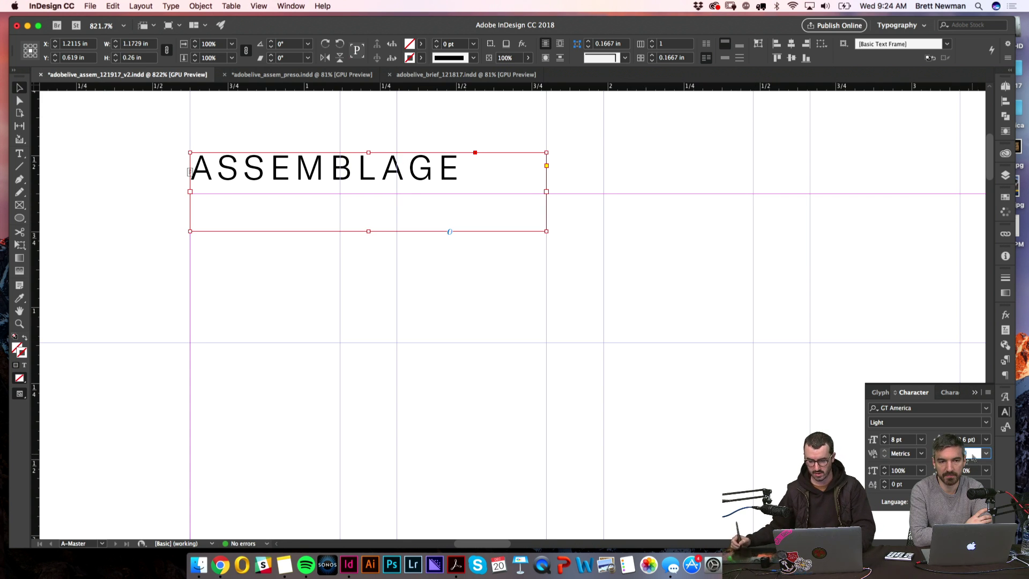
key(Down)
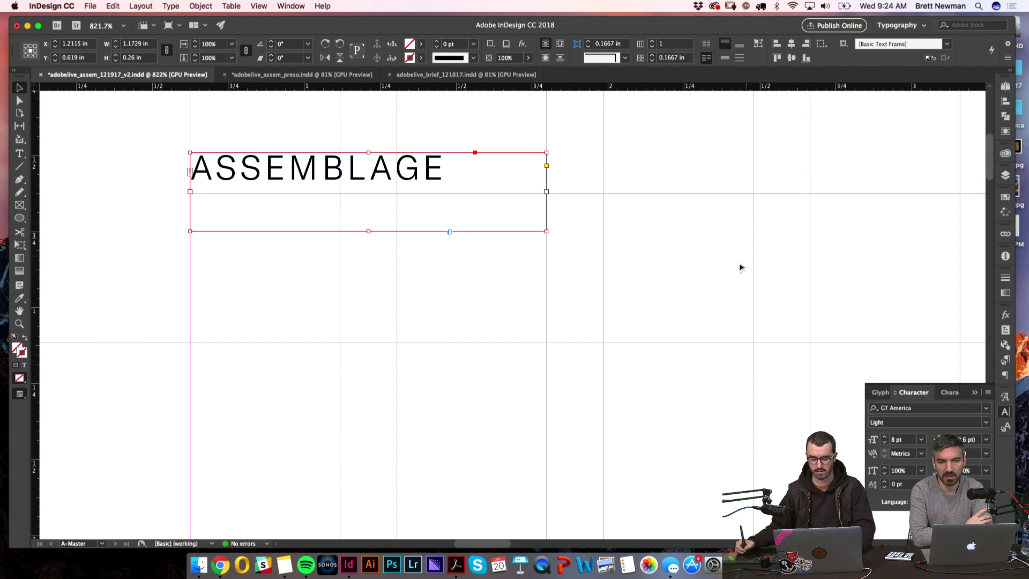
key(w)
click(724, 275)
scroll(691, 264, right, 2)
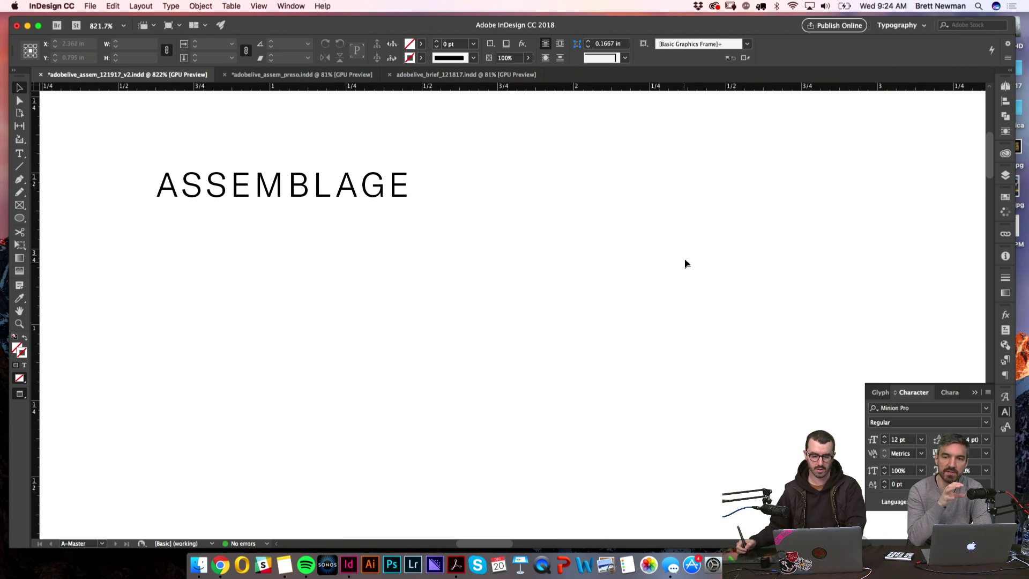
- Select the "Volume 1." running header on the right master page and change its text to UPPERCASE
key(super+0)
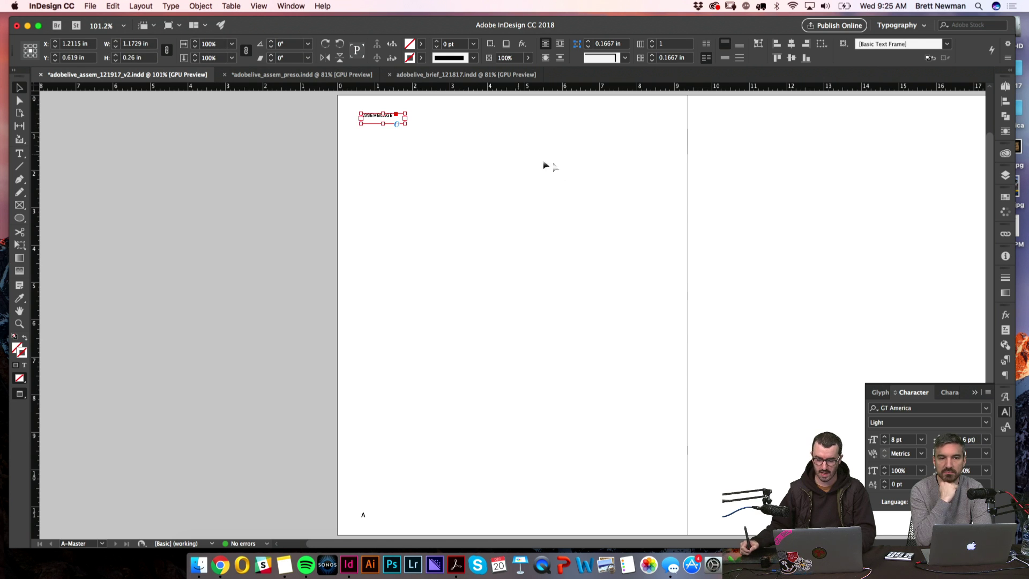
scroll(611, 193, right, 4)
drag(711, 143, 801, 174)
click(646, 217)
click(172, 6)
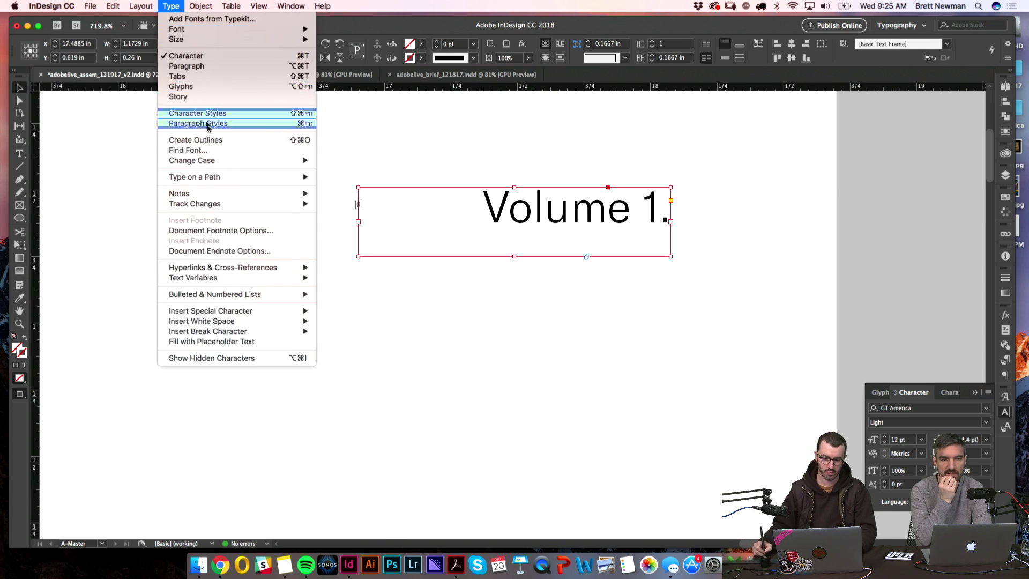
mouse_move(230, 160)
click(349, 160)
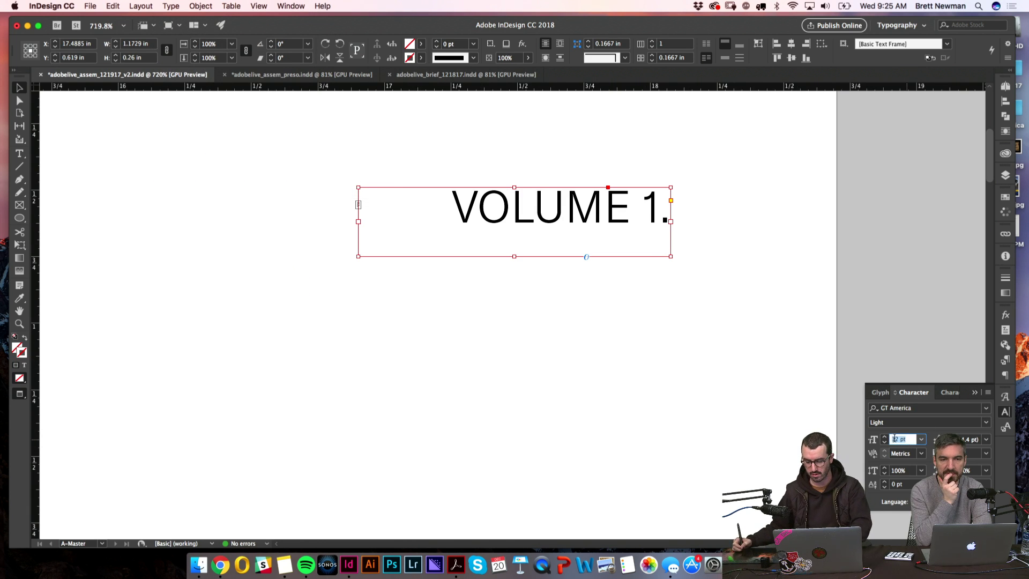
- Set the VOLUME 1. running header to 8 pt with wider tracking, and check both headers on the whole spread
key(super+shift+comma)
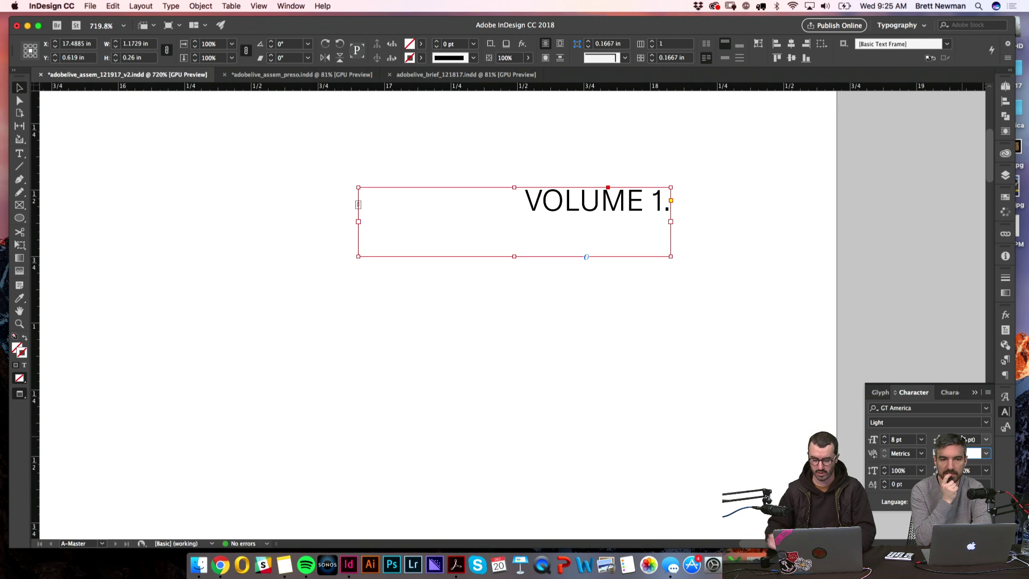
key(Return)
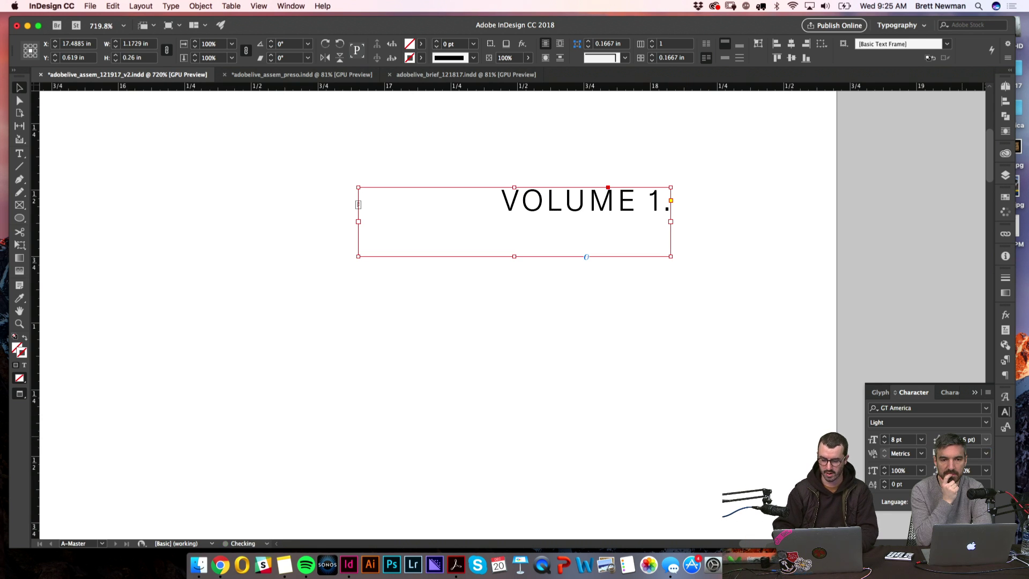
click(774, 307)
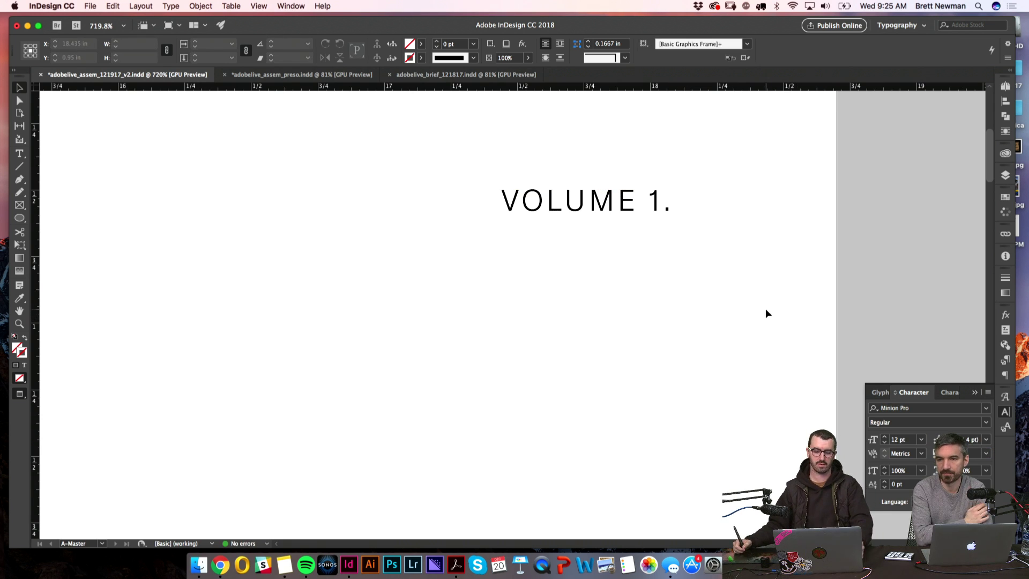
key(super+alt+0)
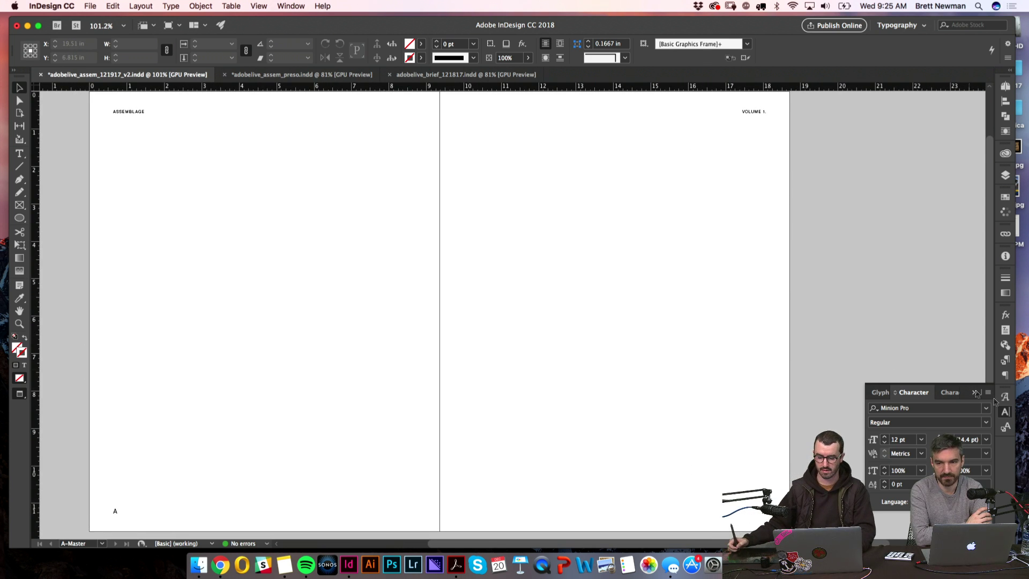
click(1005, 412)
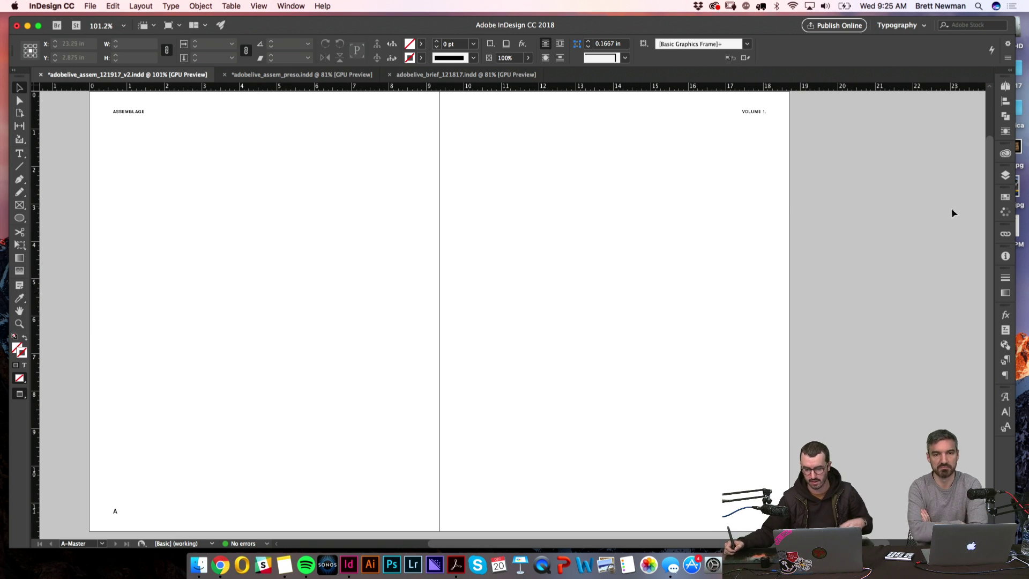
- Show the guides again and open the 4–5 spread to check its column grid and running headers
key(w)
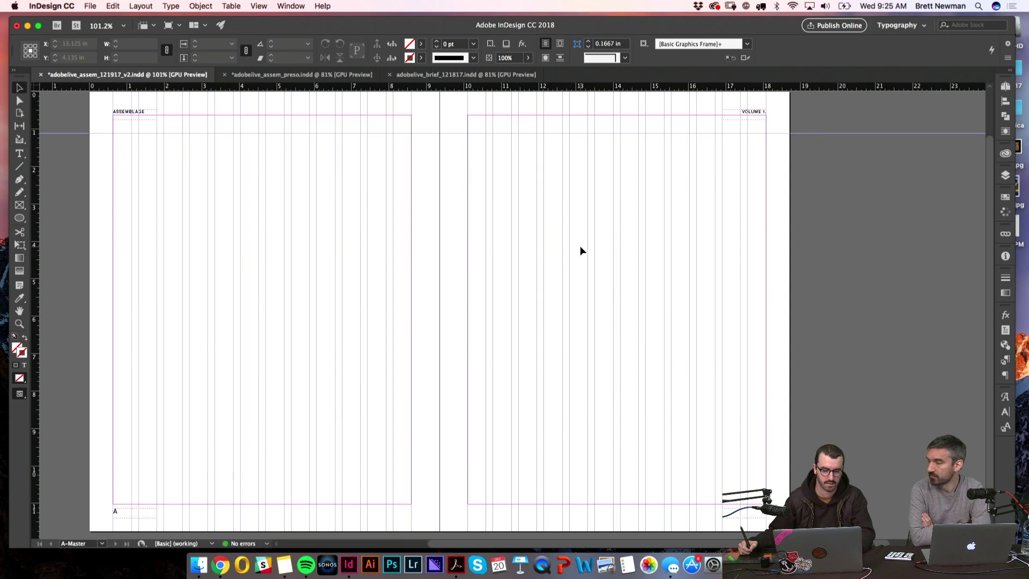
scroll(991, 203, down, 1)
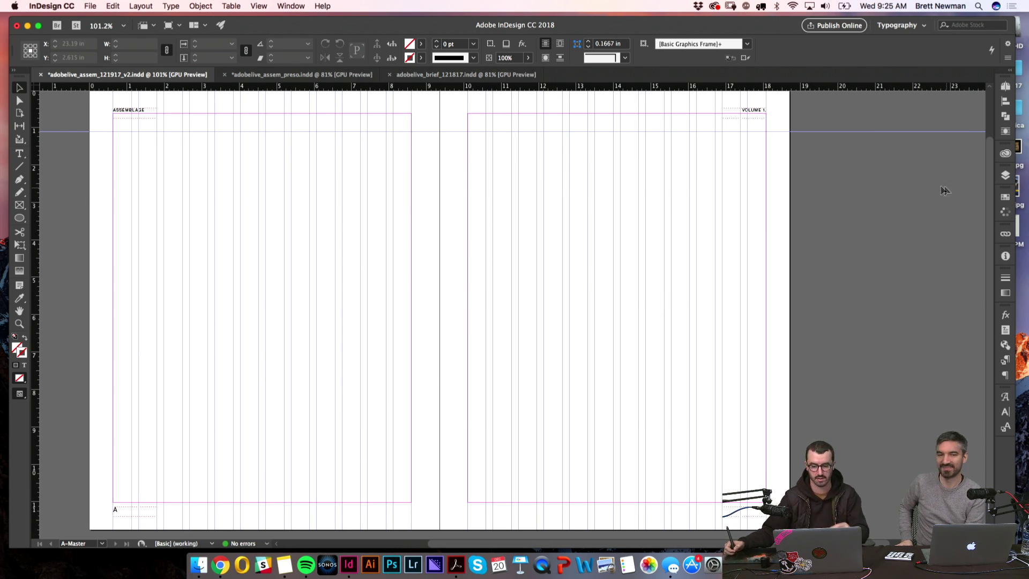
click(1006, 87)
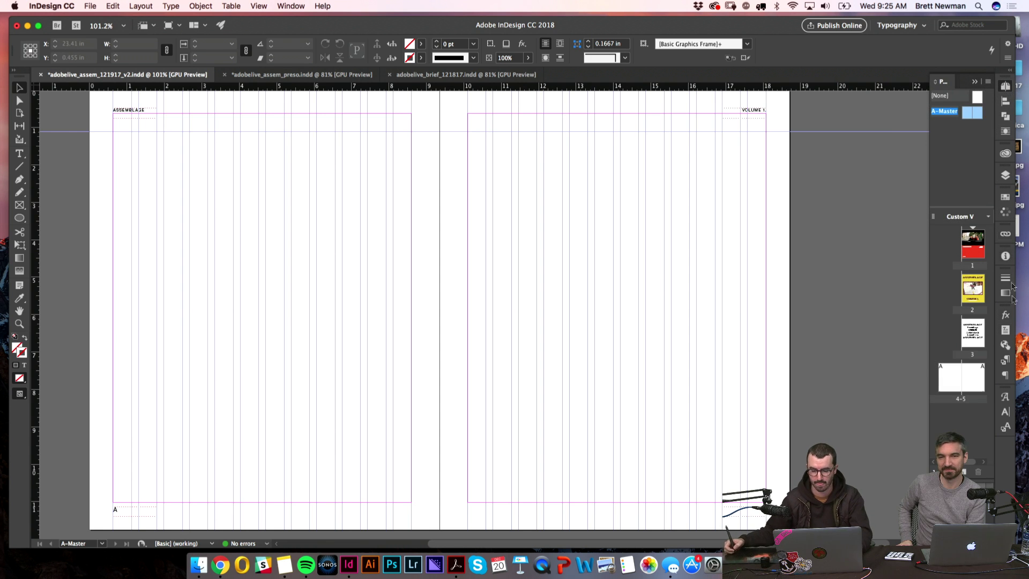
double_click(959, 379)
drag(650, 211, 500, 219)
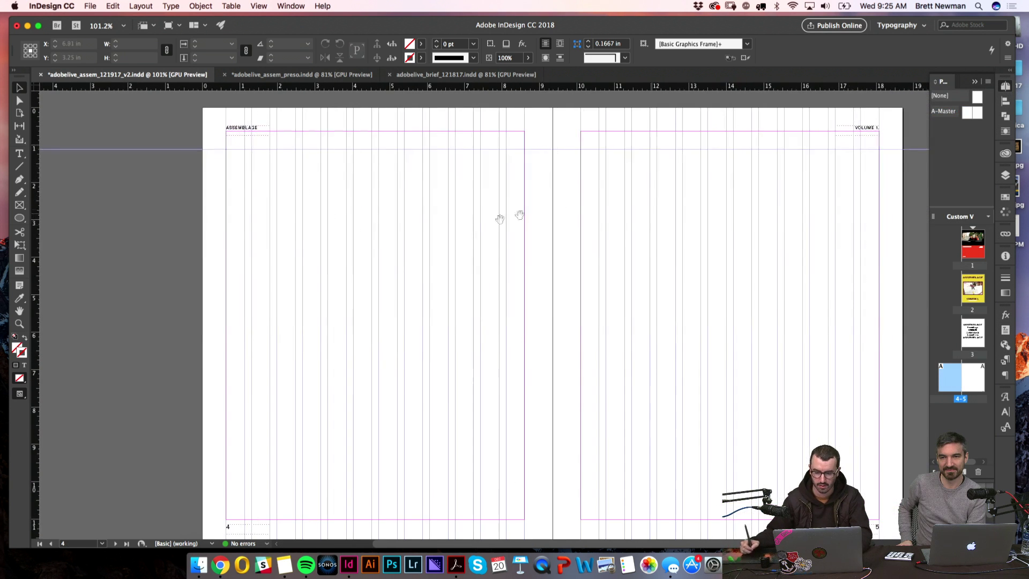
- Copy the contributor names' text frame from the red cover on page 1 and paste it onto the 4–5 spread
double_click(968, 257)
click(602, 387)
click(1005, 412)
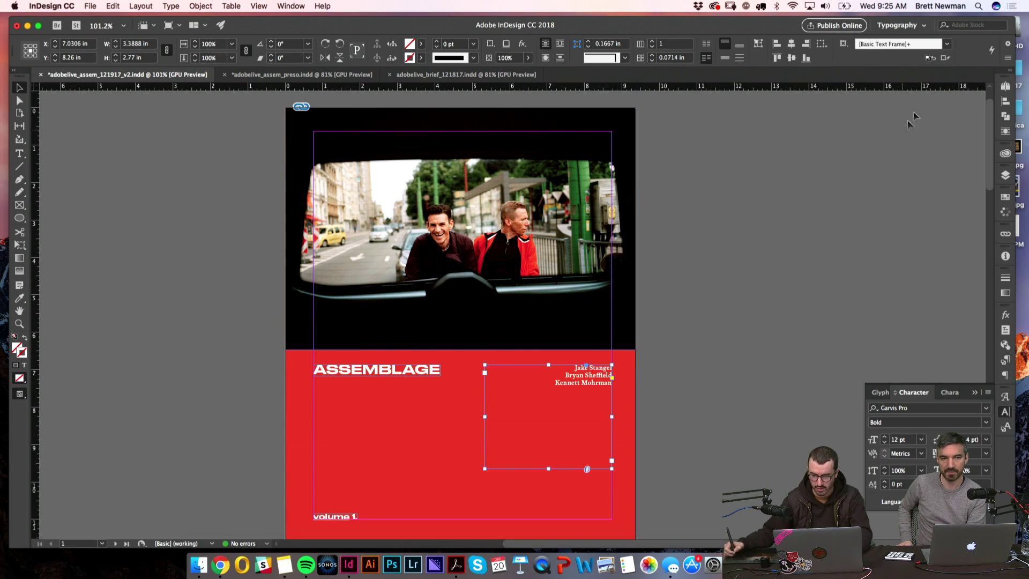
click(1006, 86)
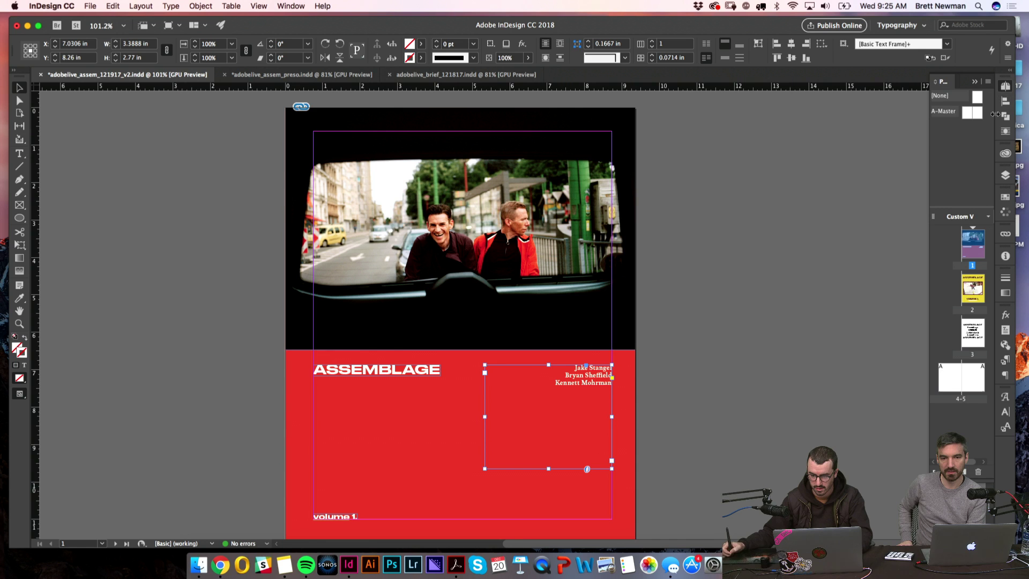
double_click(958, 380)
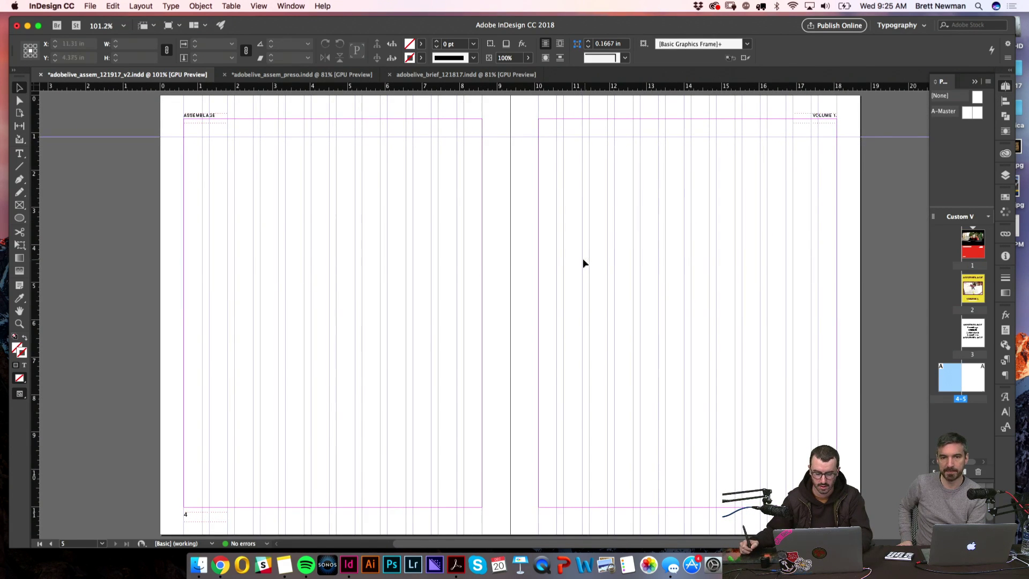
key(super+v)
- Recolor all the pasted contributor names black and align them left
double_click(550, 284)
key(super+a)
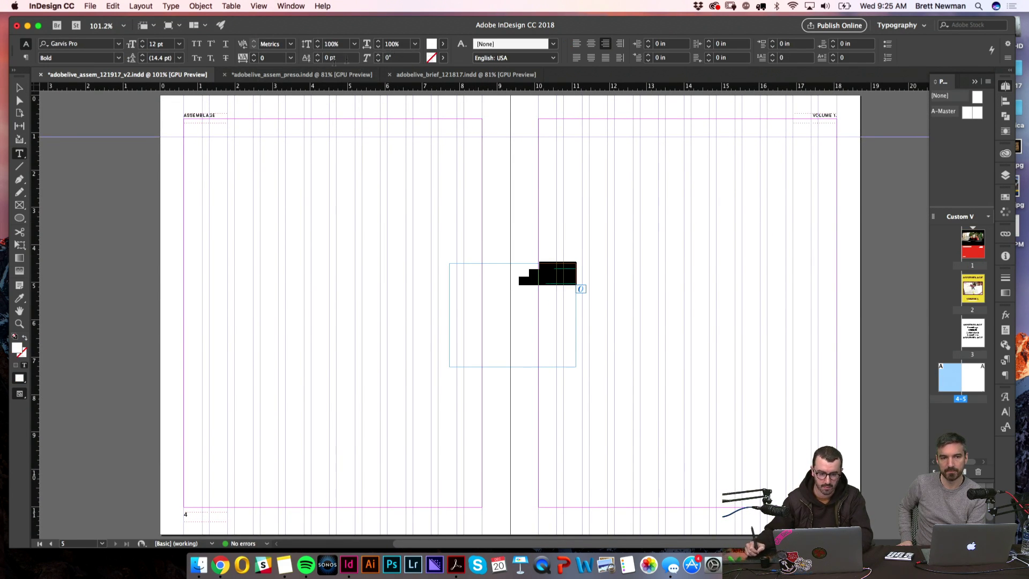
click(444, 47)
click(376, 110)
click(517, 269)
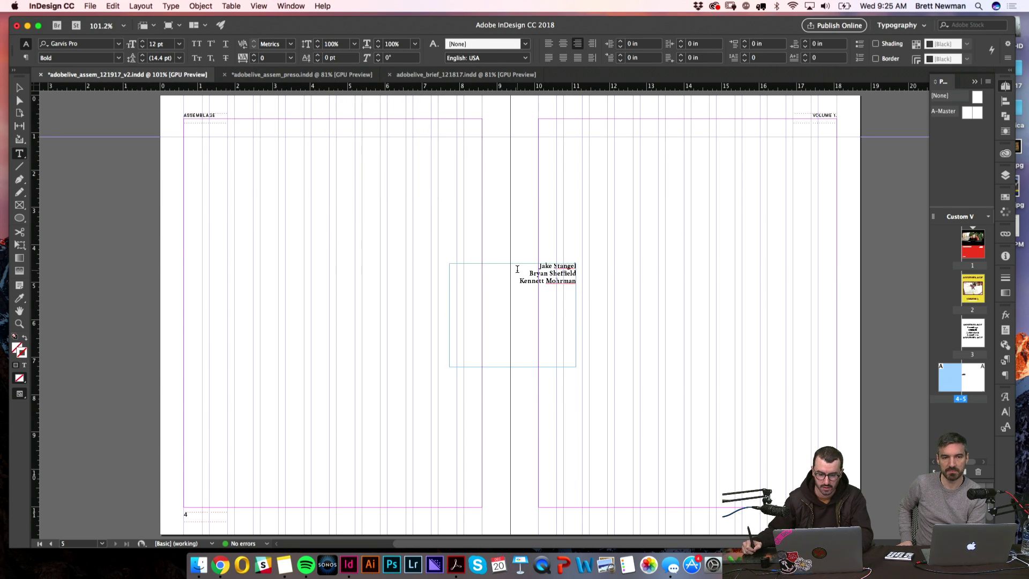
key(super+a)
key(super+shift+l)
click(403, 262)
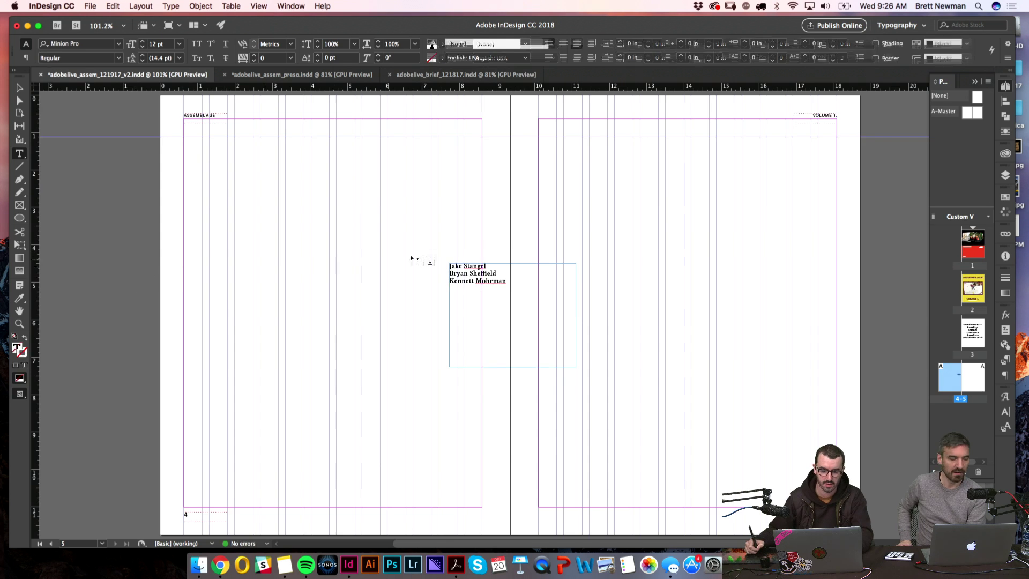
- Move the names' text frame to the left margin of page 4 and set its font style to Regular
key(w)
key(v)
drag(469, 279, 214, 217)
key(w)
click(1005, 412)
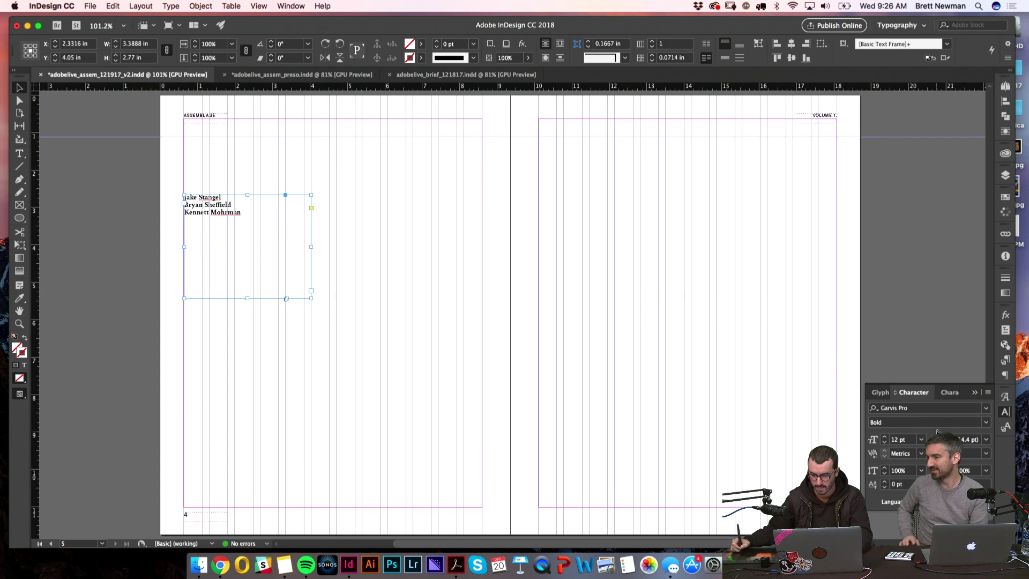
click(935, 422)
click(892, 445)
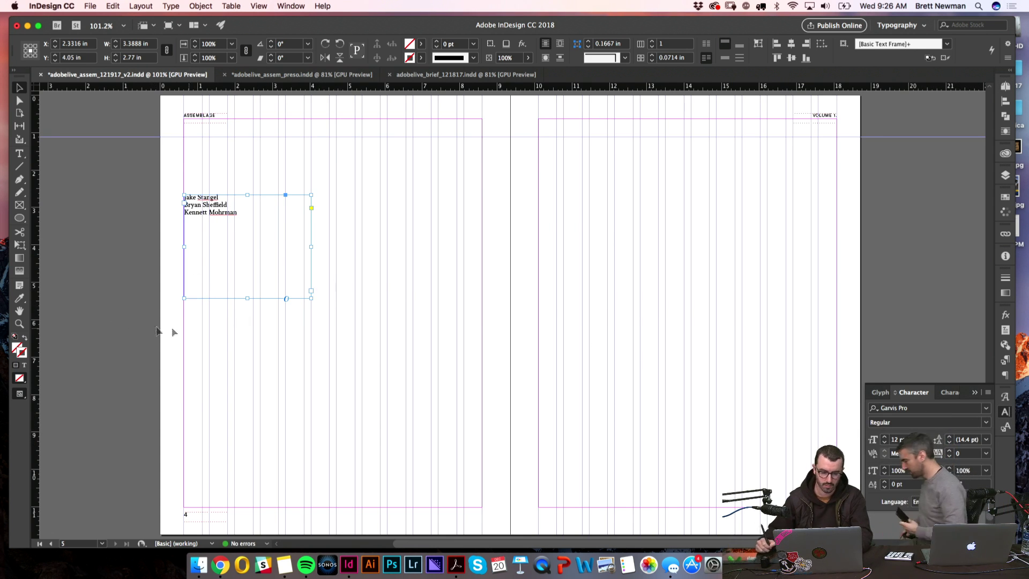
- Enlarge the text frame to about 7.96 by 8.36 in, ending at page 4's margin corner, and set its text to 30 pt
drag(311, 298, 480, 505)
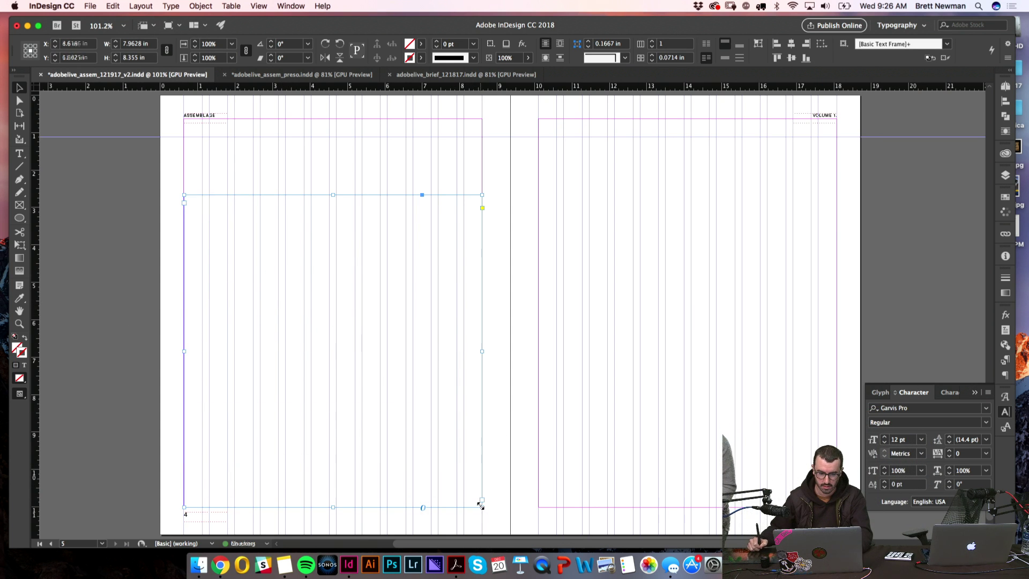
double_click(301, 271)
key(super+a)
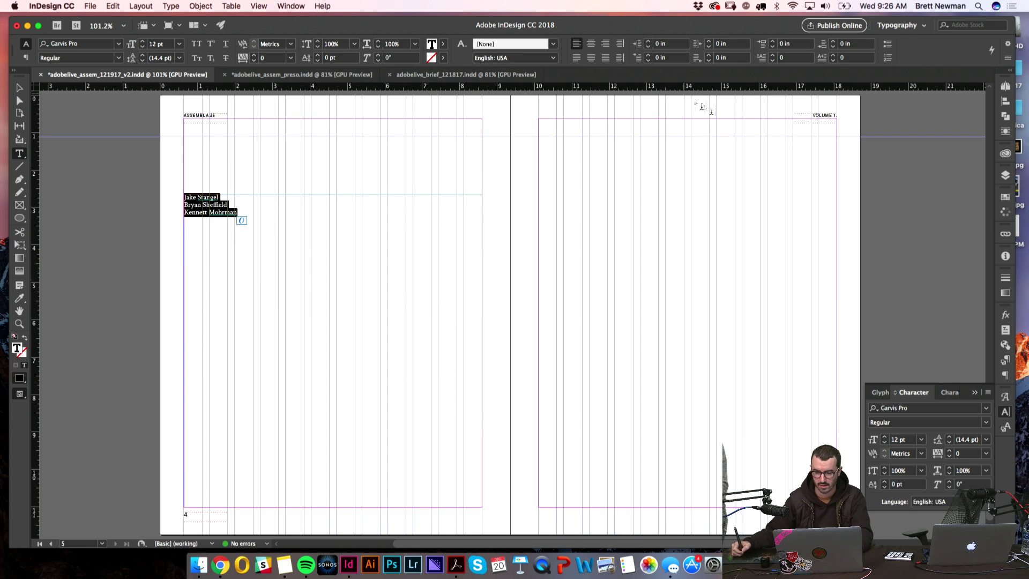
text(30)
key(Return)
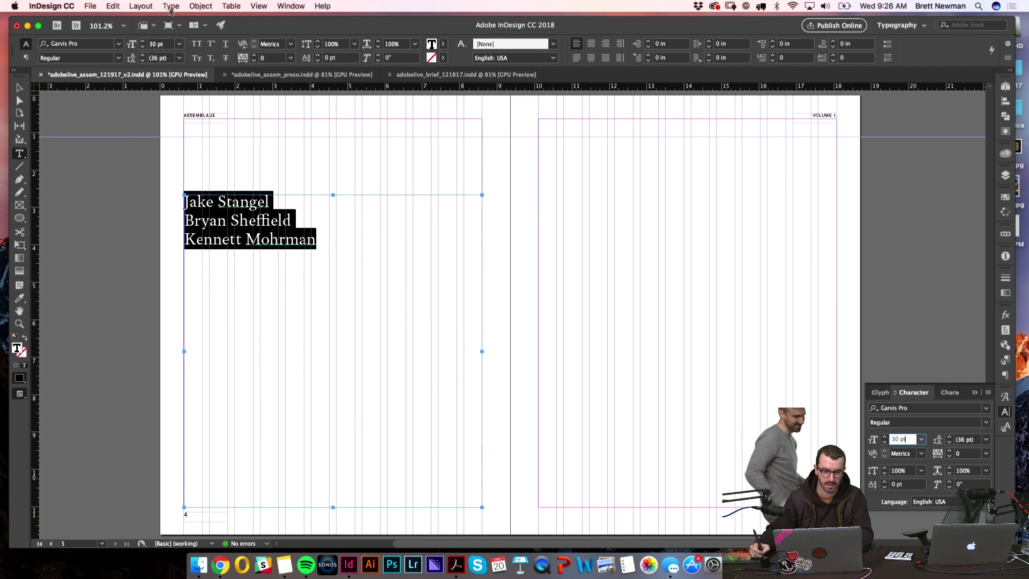
- Delete the contributor names and fill the frame with placeholder text
click(169, 7)
click(108, 257)
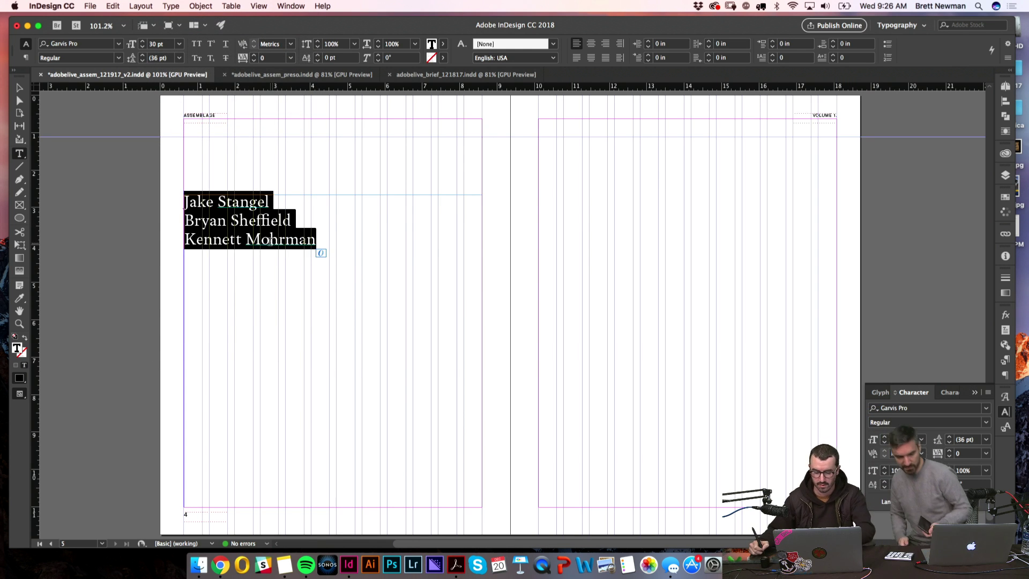
key(BackSpace)
click(171, 6)
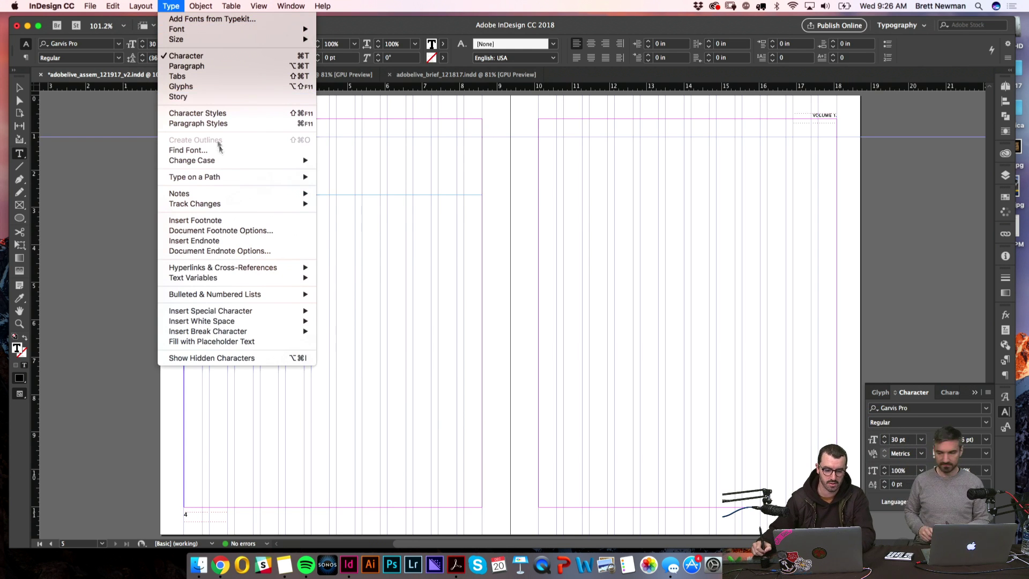
click(233, 343)
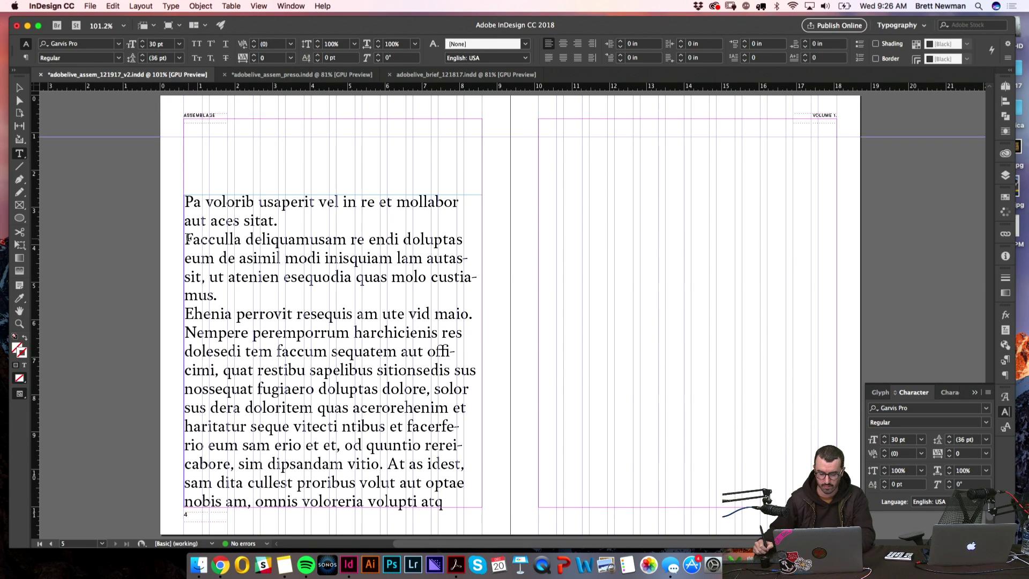
- Merge the first two placeholder paragraphs into one and preview the spread without guides
click(192, 239)
key(BackSpace)
key(BackSpace)
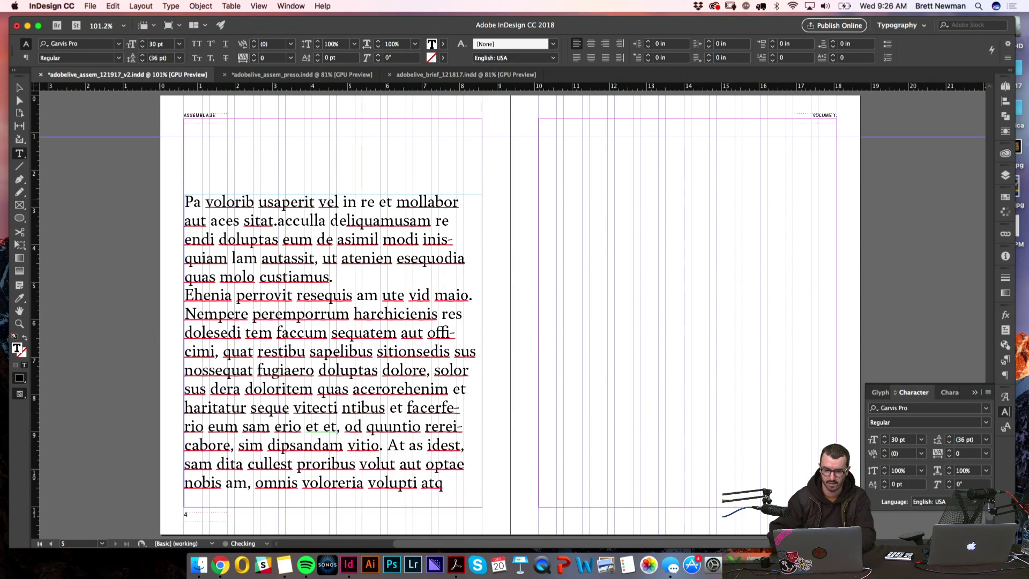
key(w)
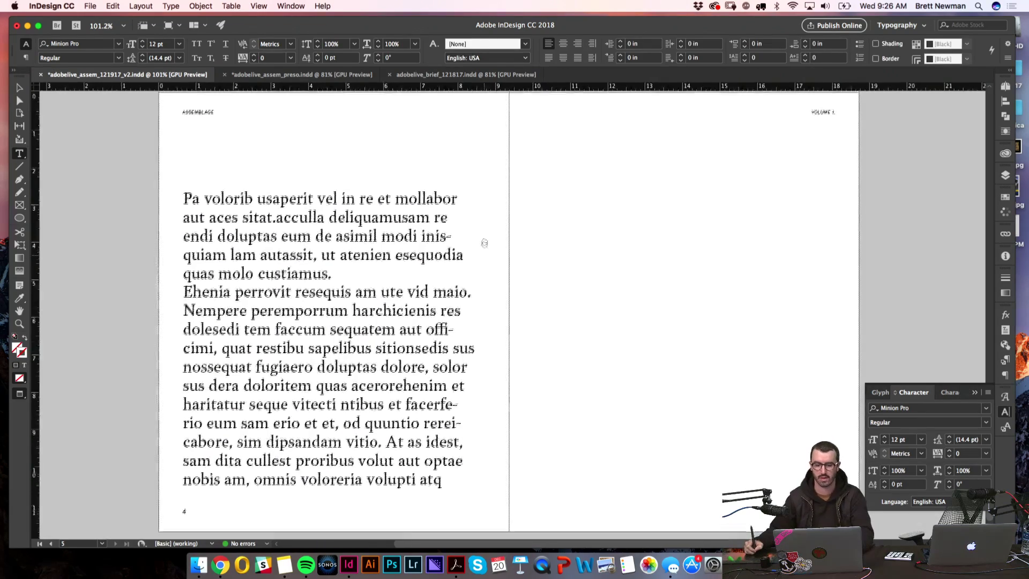
- Set the leading of all body text on page 4 to 38 pt and preview the spread without guides
scroll(430, 447, down, 1)
key(Escape)
key(w)
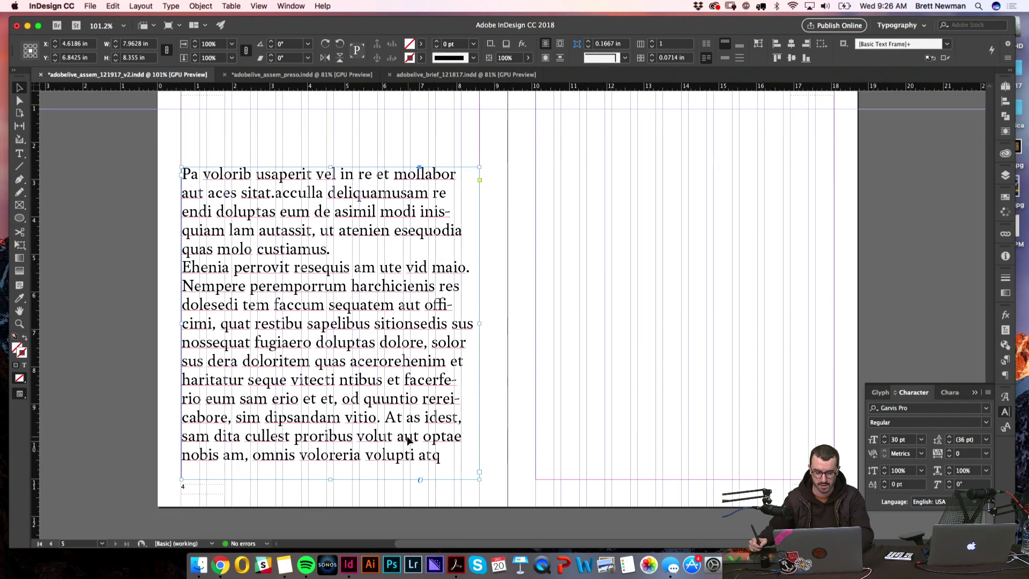
double_click(315, 285)
key(cmd+a)
click(191, 266)
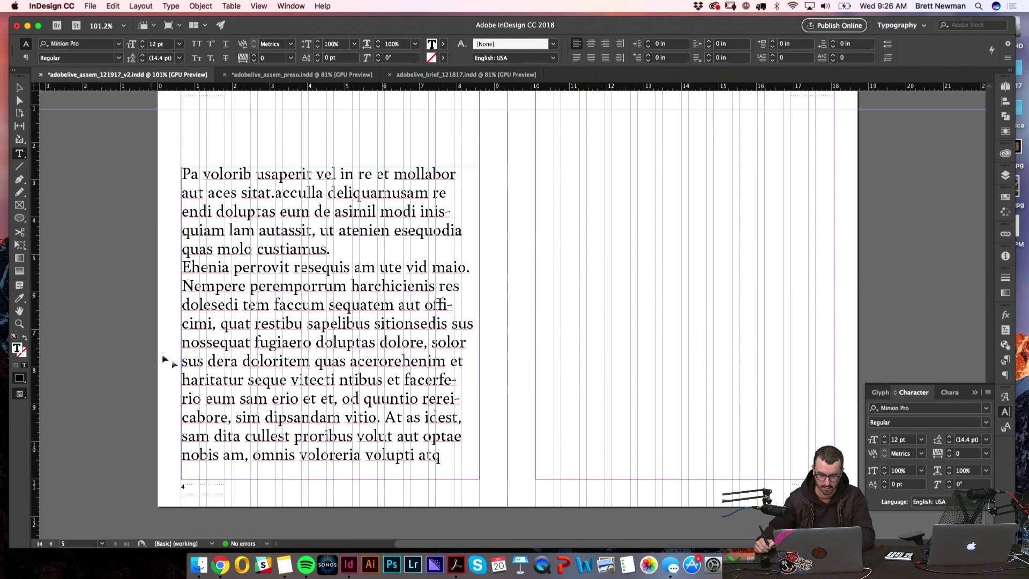
key(Escape)
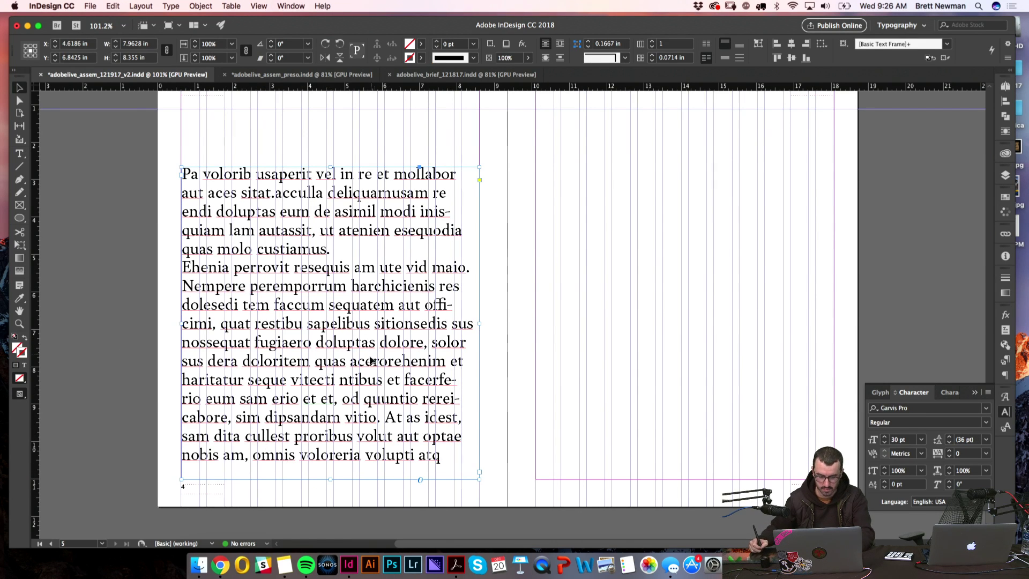
double_click(372, 358)
key(cmd+a)
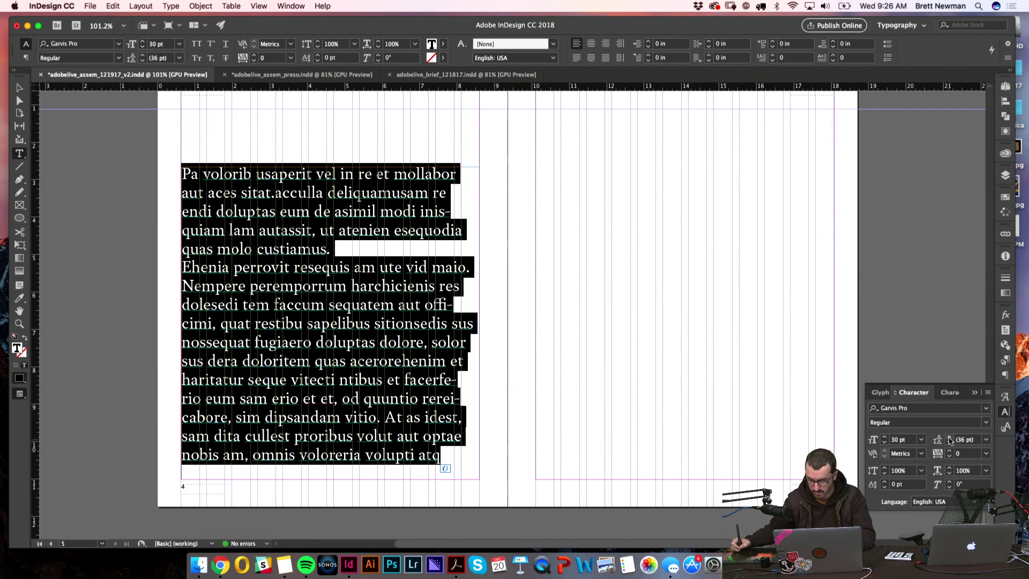
key(cmd+shift+a)
key(w)
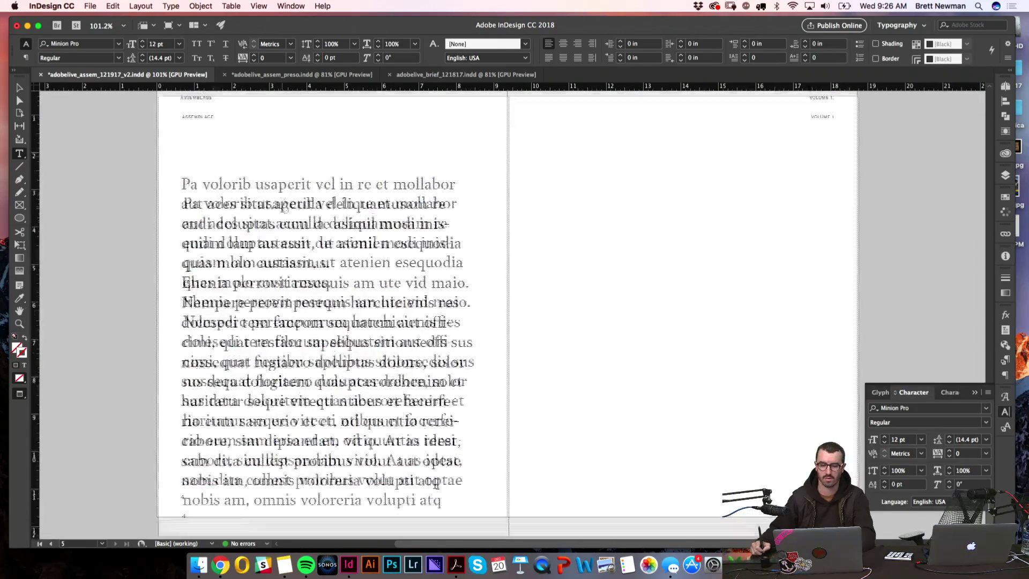
scroll(253, 184, up, 3)
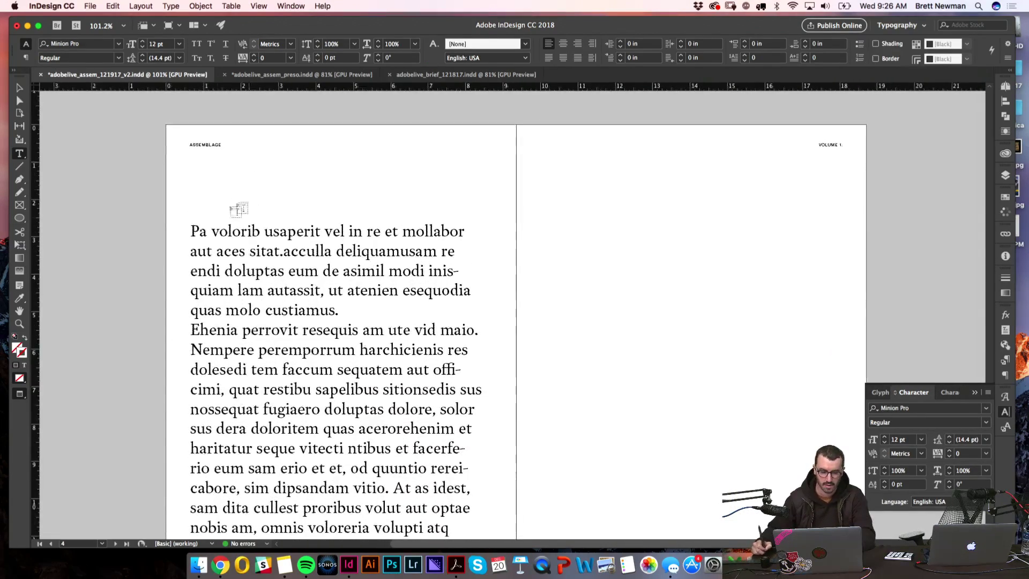
- Copy "Pa volorib usap" into a new text frame about 3.21 by 0.58 in, above the body text at page 4's left margin
drag(192, 230, 296, 218)
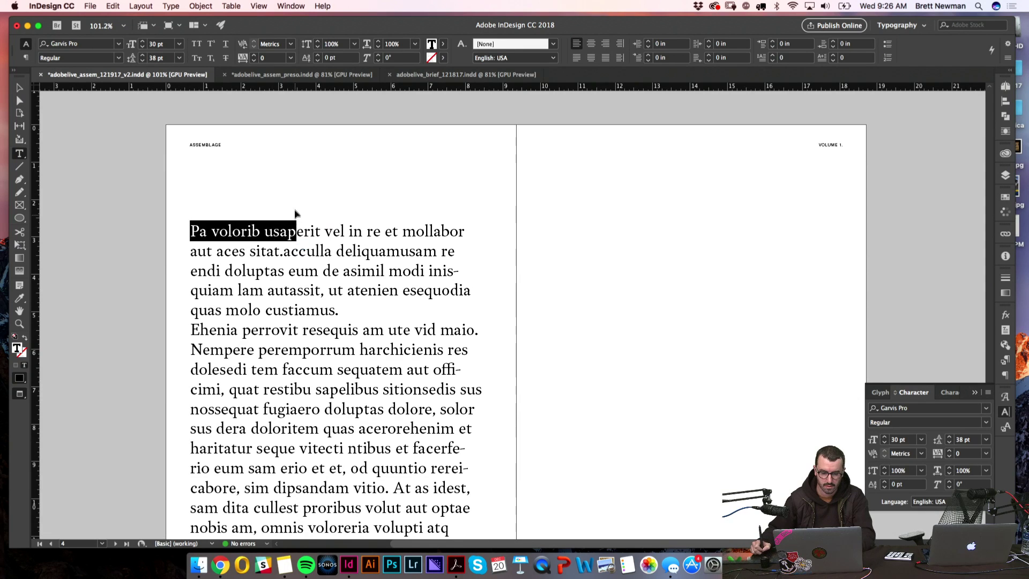
key(cmd+c)
key(Escape)
key(cmd+v)
key(w)
drag(504, 281, 310, 220)
drag(255, 263, 256, 210)
- Remove the Typekit filter from the font search and set the new heading's font to Druk Cond Super
double_click(268, 193)
key(cmd+a)
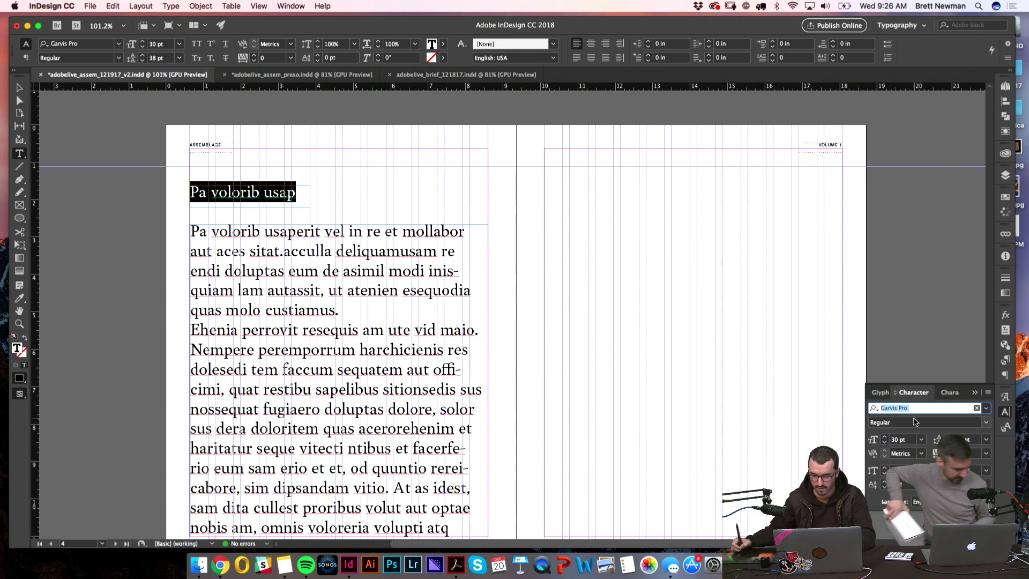
text(druk)
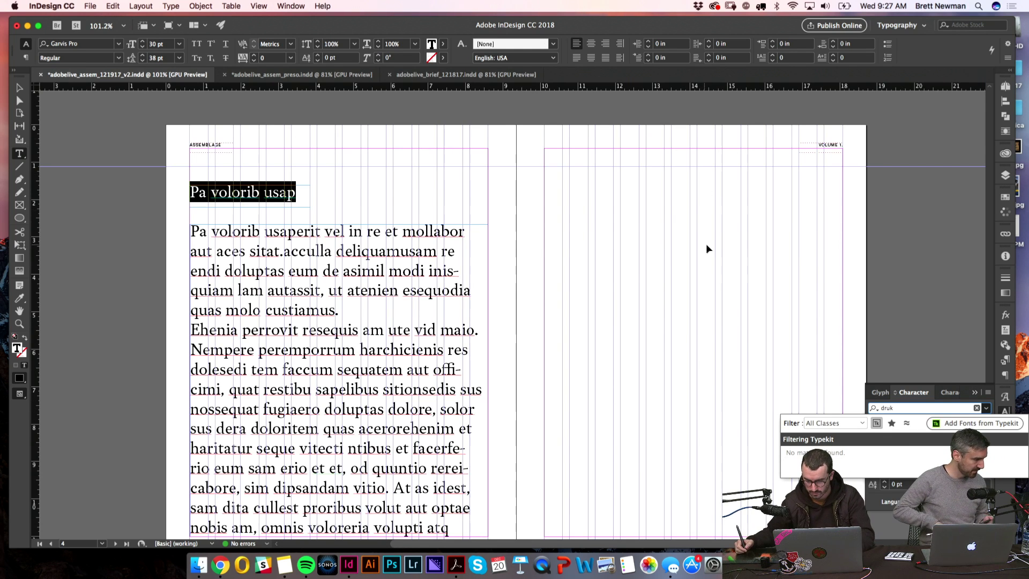
click(876, 423)
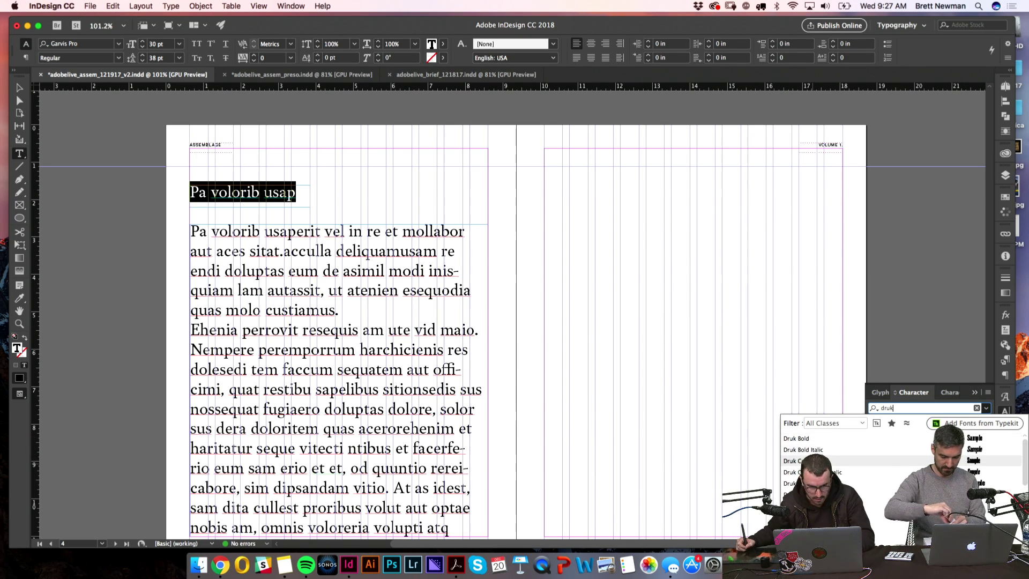
key(Return)
key(Escape)
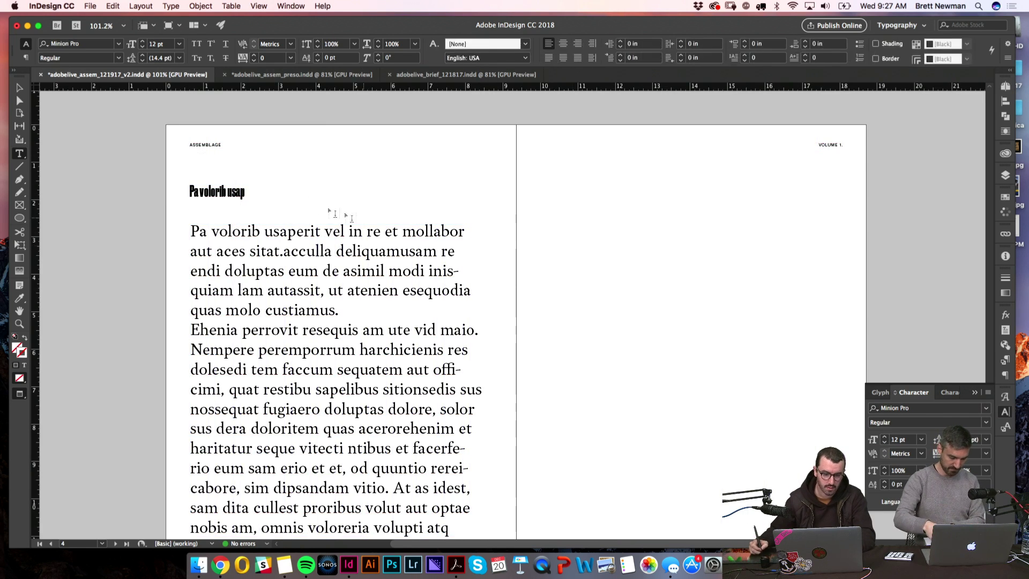
- Change the heading above the body text to uppercase
drag(110, 163, 225, 204)
click(431, 253)
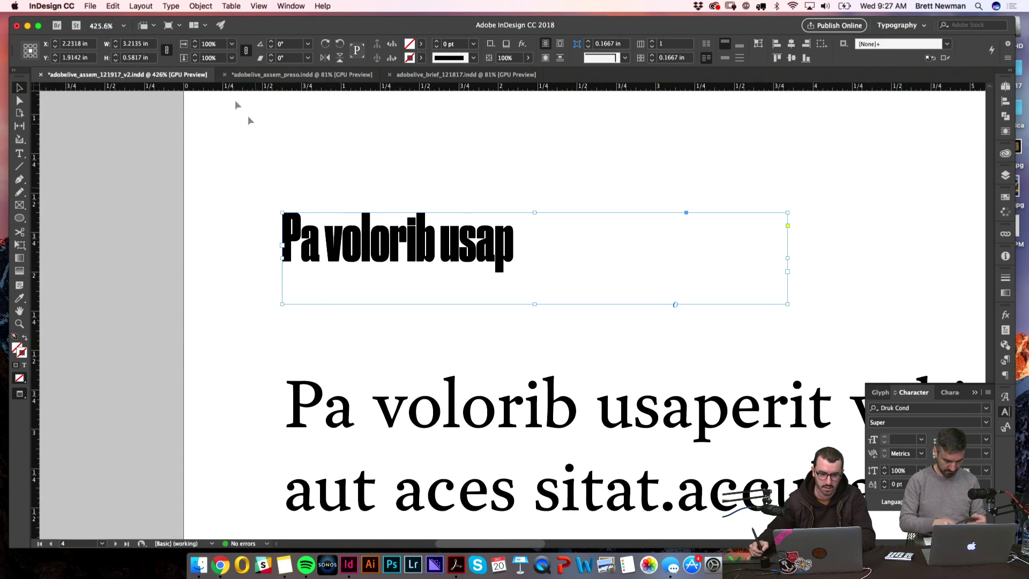
click(167, 6)
mouse_move(231, 158)
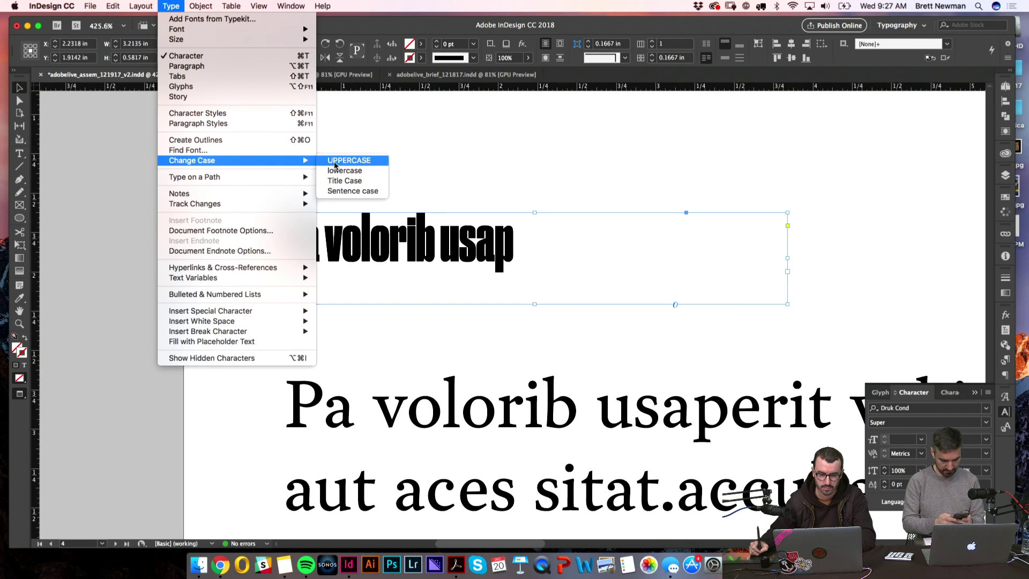
click(354, 158)
click(523, 162)
key(super+0)
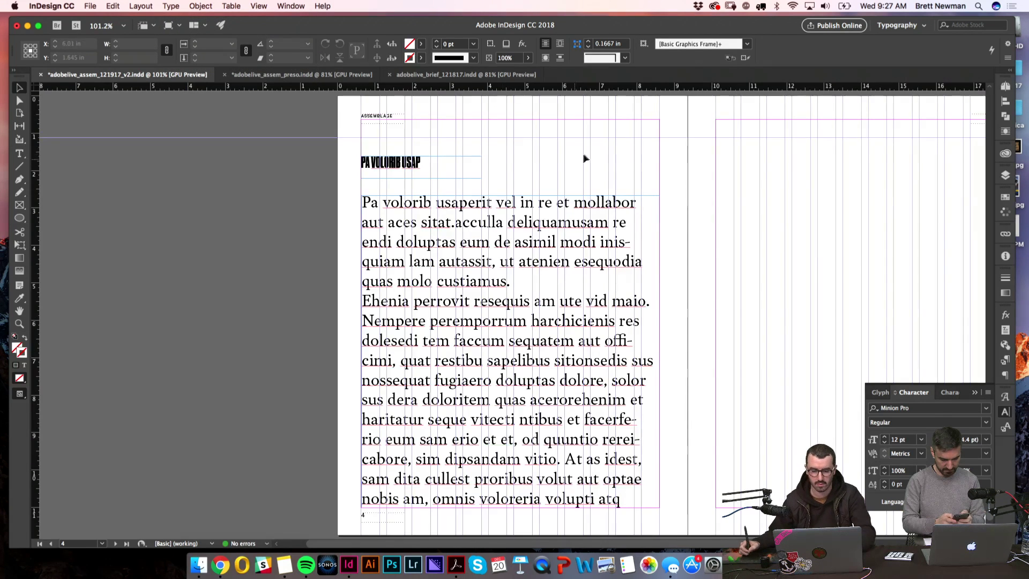
- Search for "druk" among the fonts and set the heading to Druk Text Medium
click(477, 170)
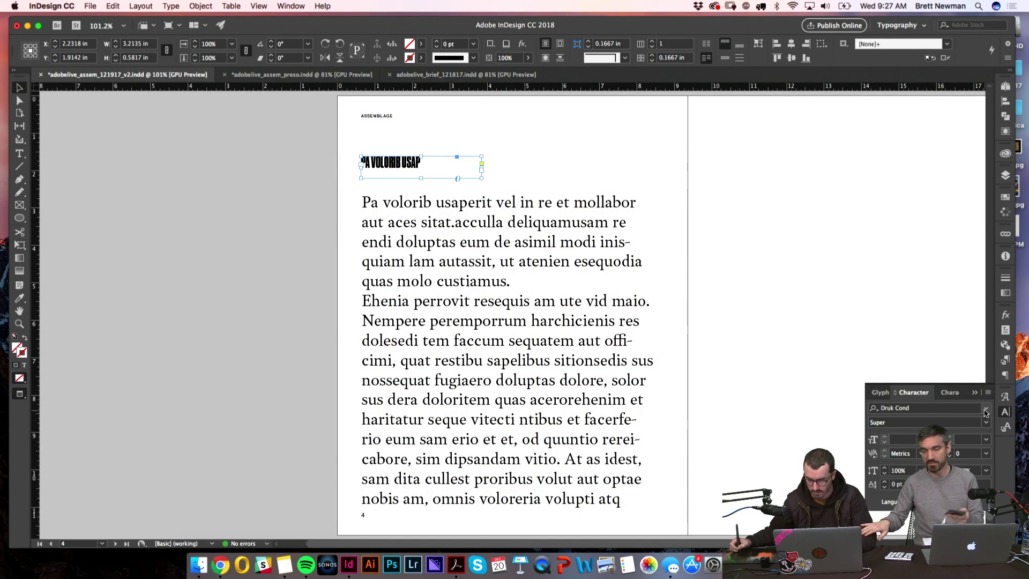
click(984, 409)
click(860, 407)
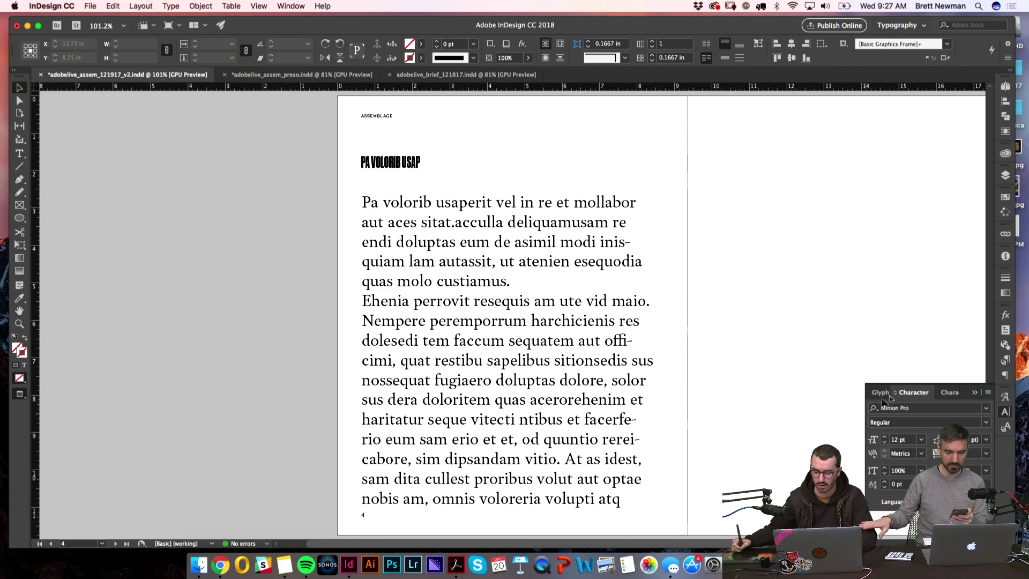
click(423, 162)
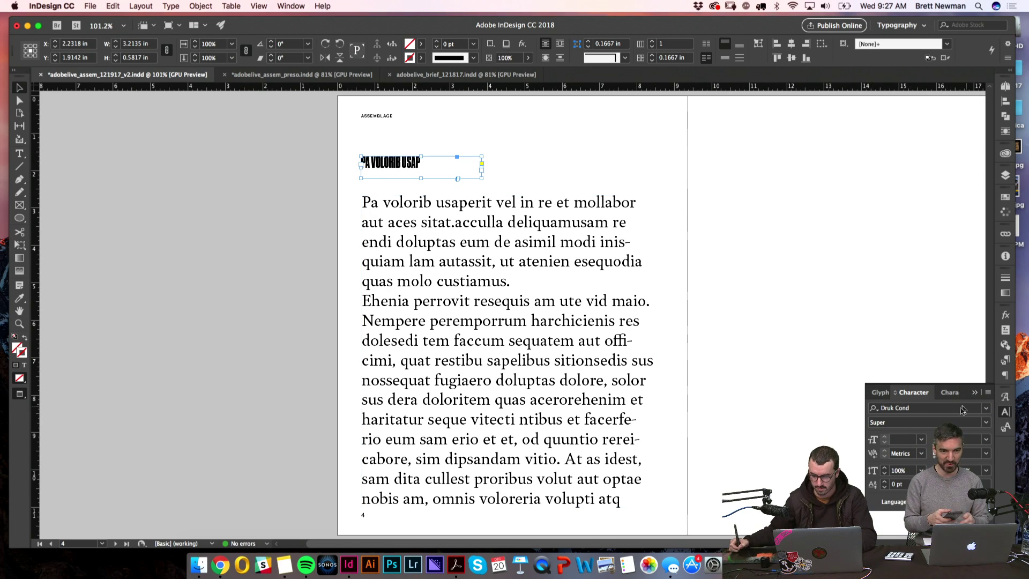
click(926, 408)
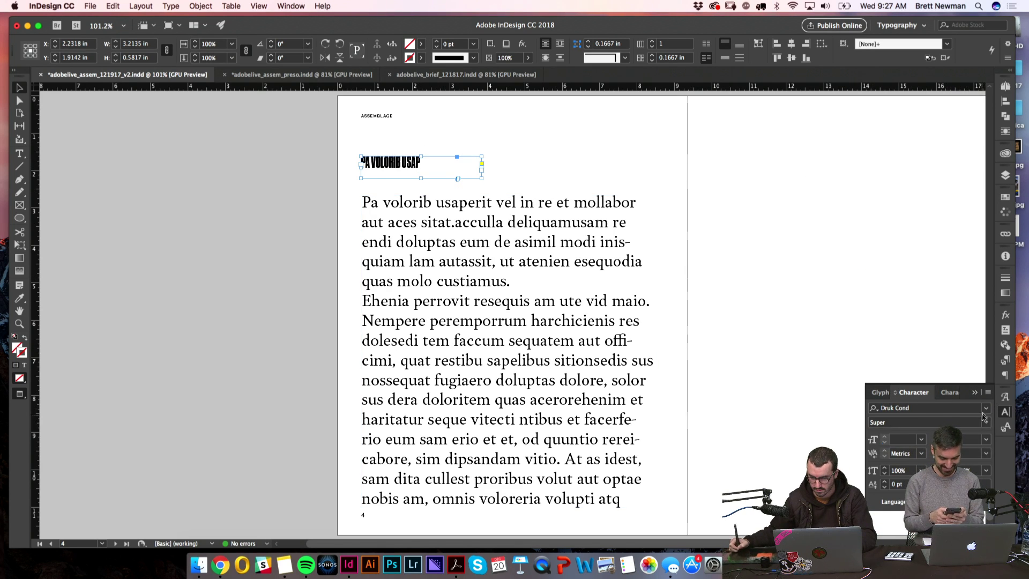
text(druk)
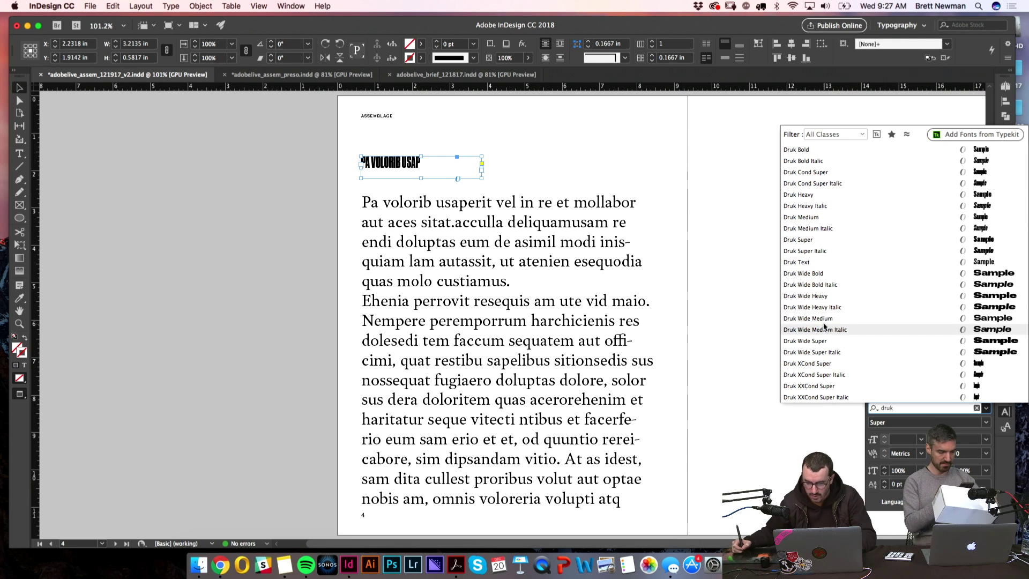
click(808, 263)
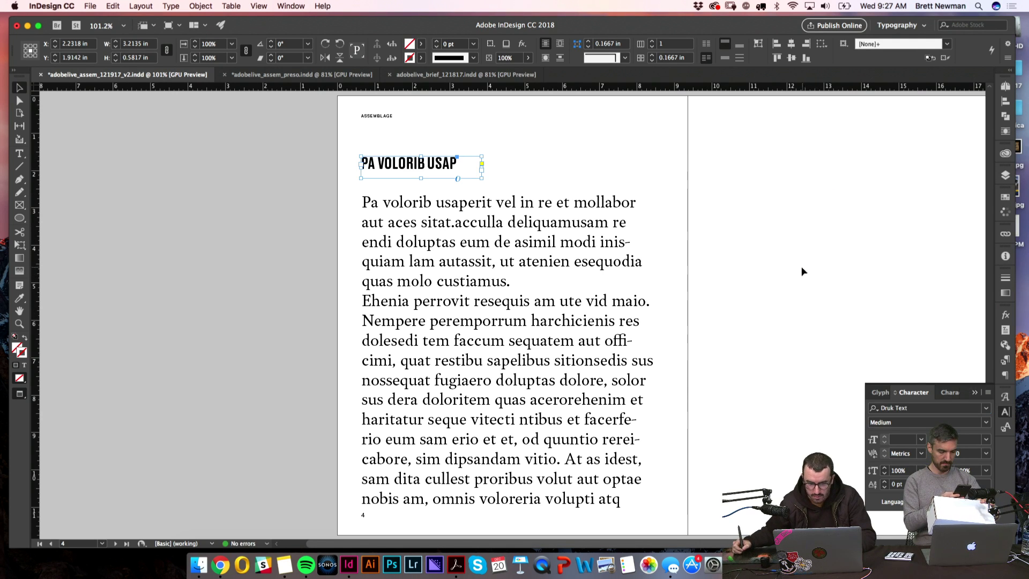
click(307, 272)
key(w)
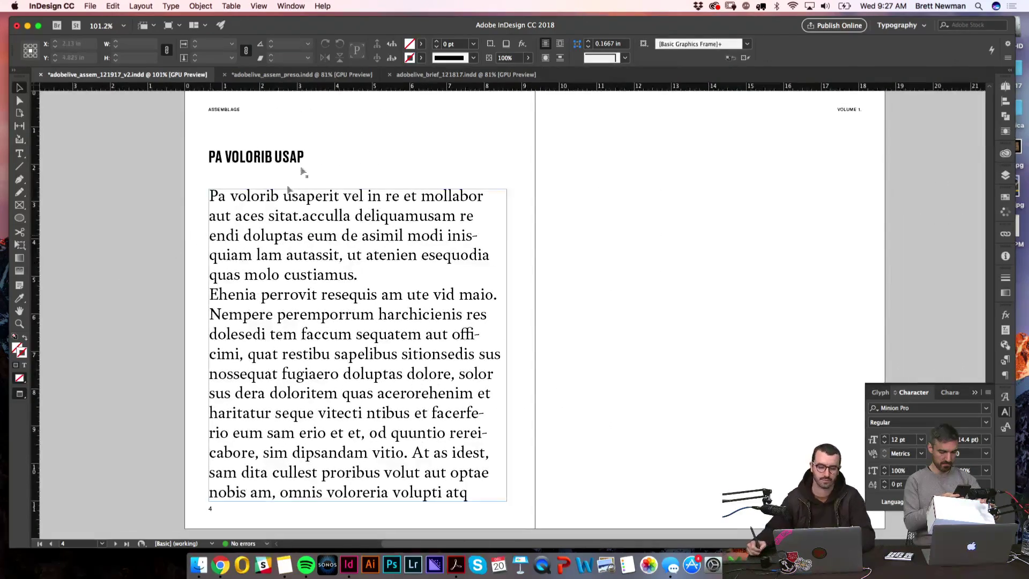
- Set the heading's type size to 24 pt and preview the spread without guides
click(298, 159)
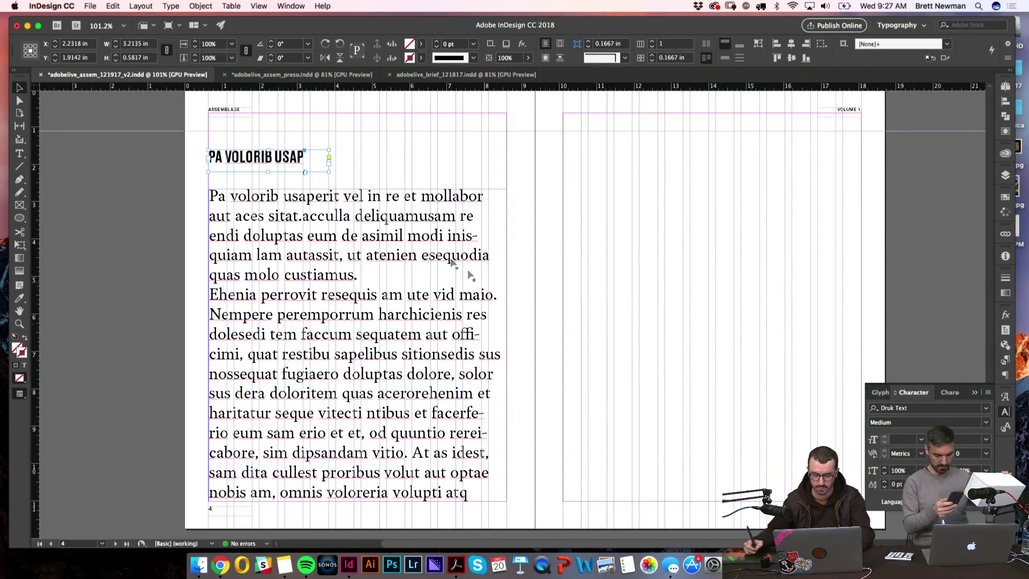
key(t)
key(super+a)
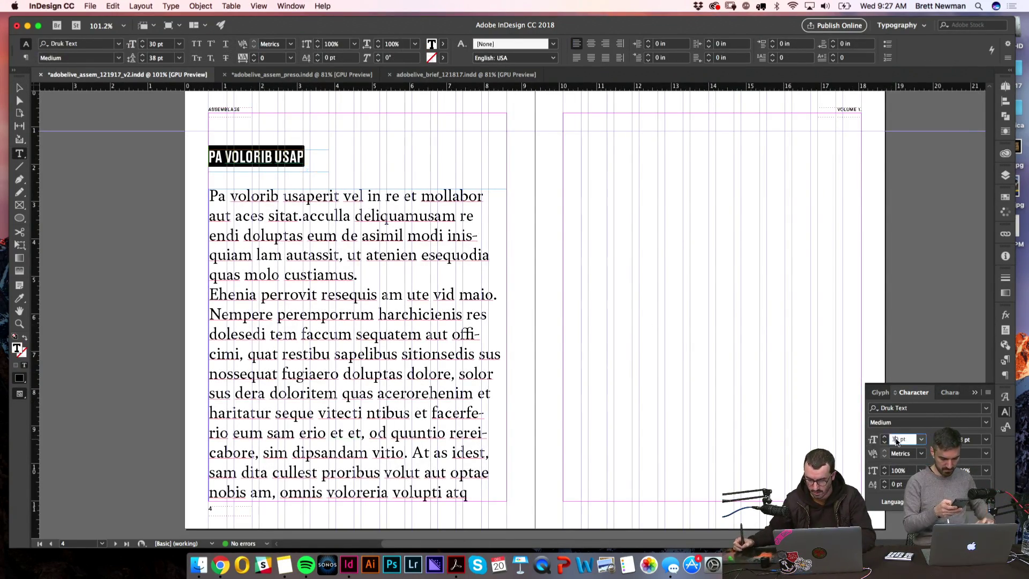
text(24)
key(Return)
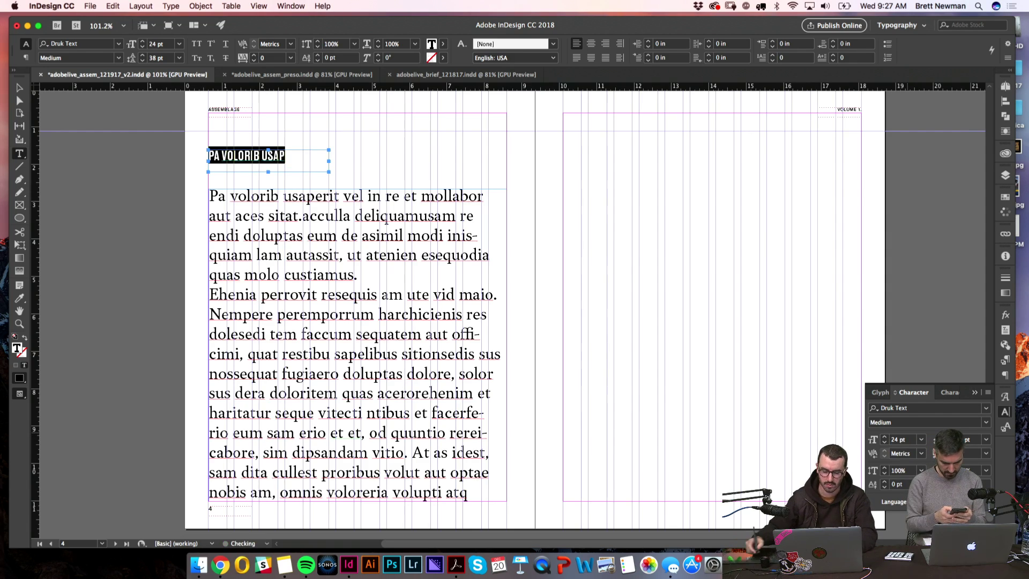
key(Escape)
key(w)
key(super+shift+a)
- Replace the heading text with "WELCOME TO ASSEMBLAGE" and fit the frame's width to the text
scroll(204, 152, up, 5)
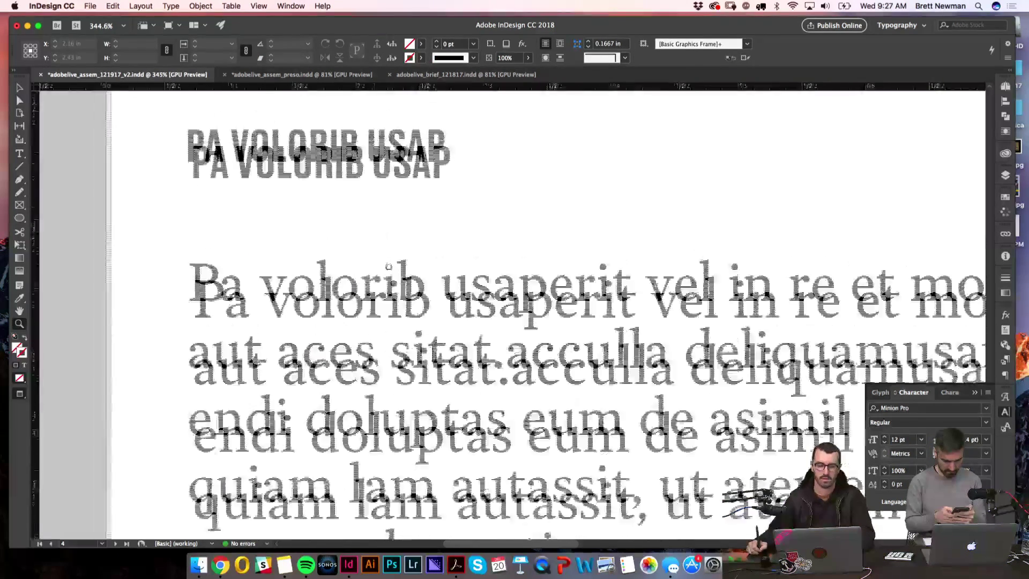
key(t)
key(super+a)
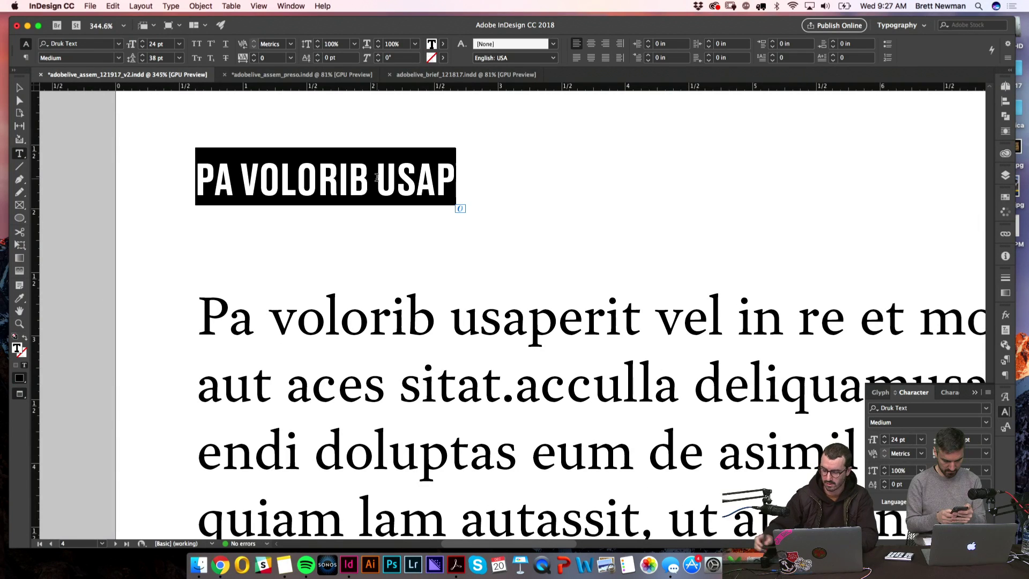
text(WEKCINE)
key(BackSpace)
key(BackSpace)
key(BackSpace)
key(BackSpace)
key(BackSpace)
text(LCOME TO ASSEMB)
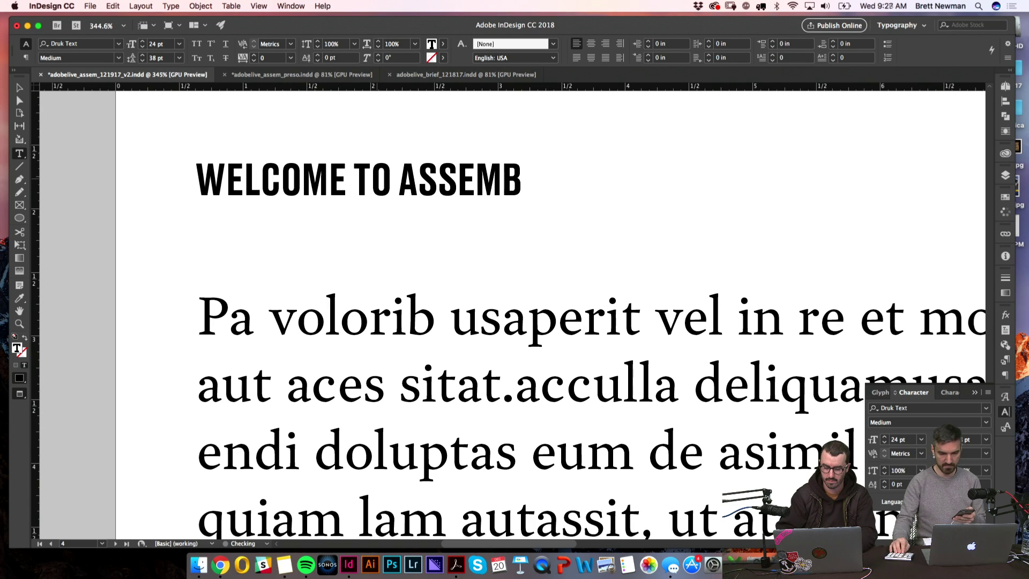
text(LAGE)
key(BackSpace)
key(BackSpace)
key(BackSpace)
key(BackSpace)
key(BackSpace)
text(-)
key(Escape)
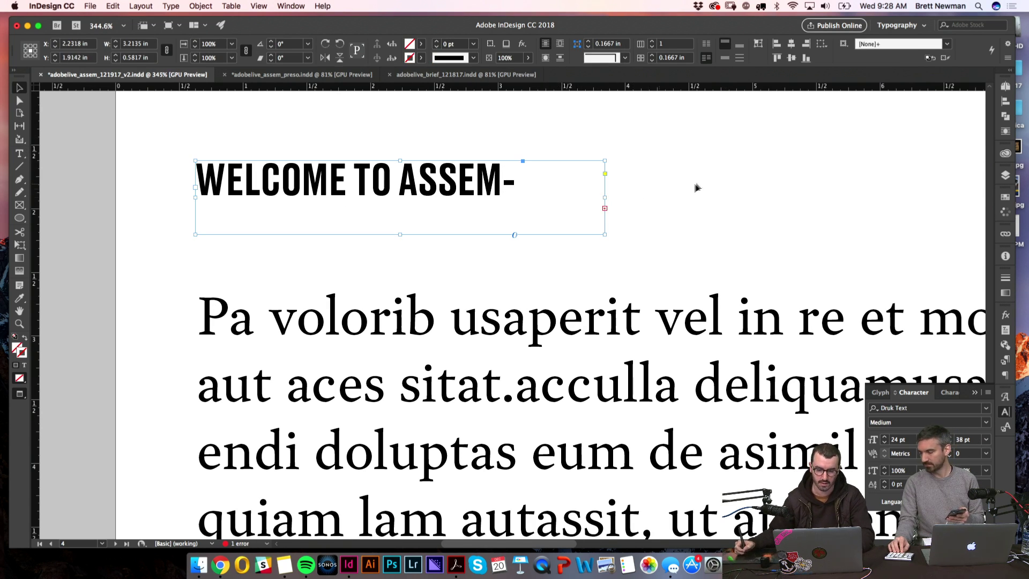
double_click(606, 198)
click(697, 181)
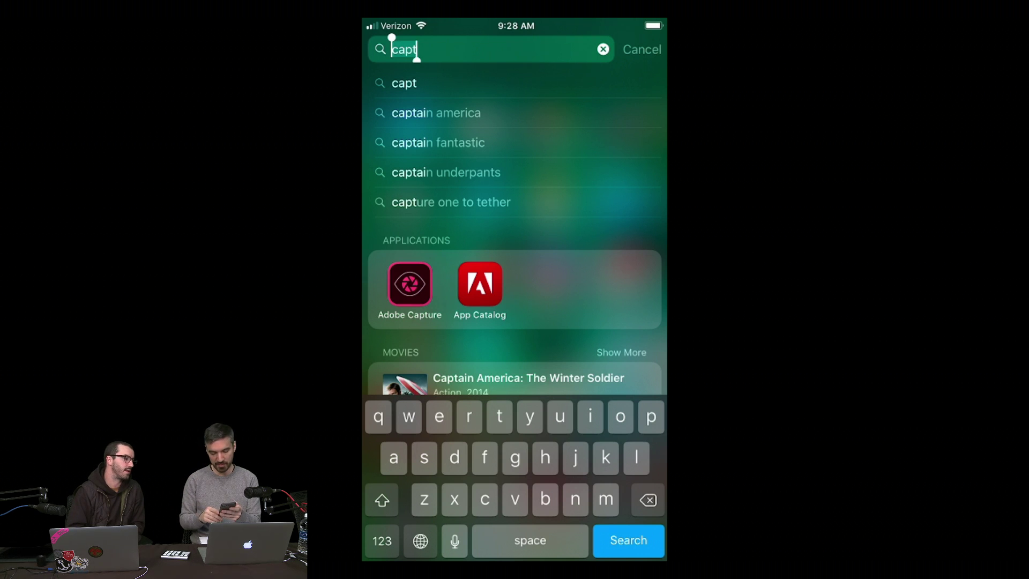
- Switch to Adobe Capture on the phone, view the library's color themes, and preview live color sampling from the laptop screen
click(409, 283)
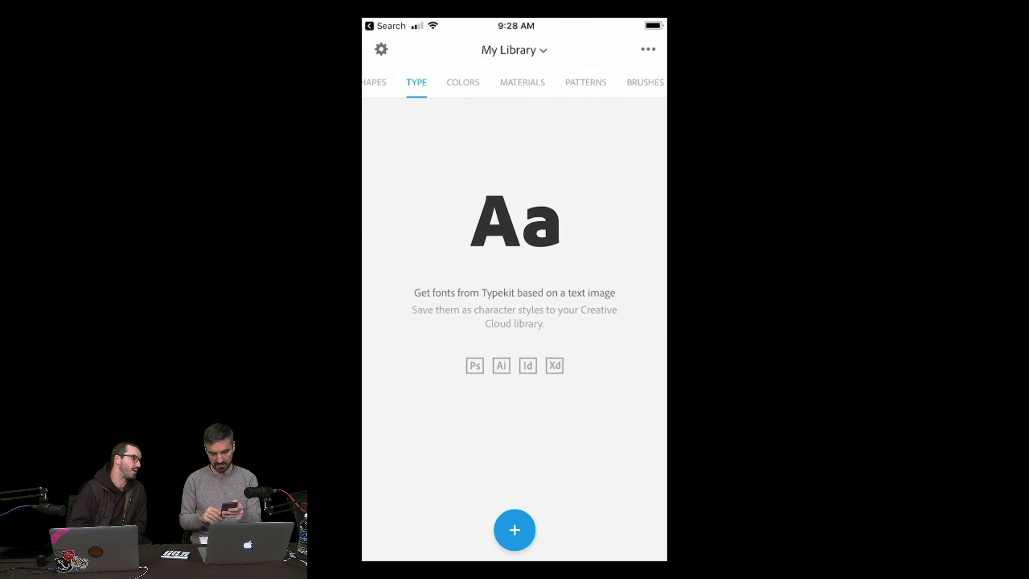
click(463, 82)
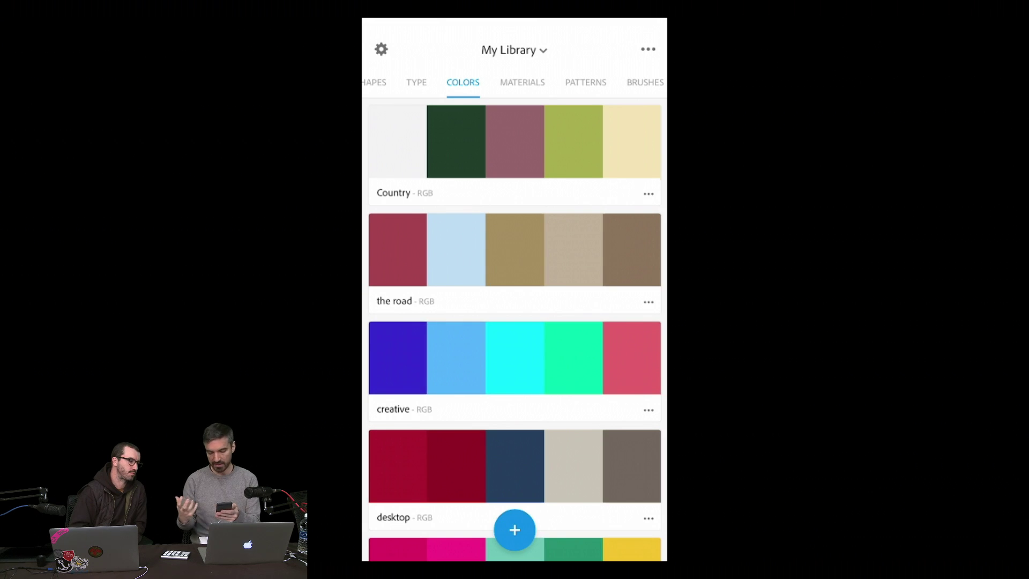
click(514, 529)
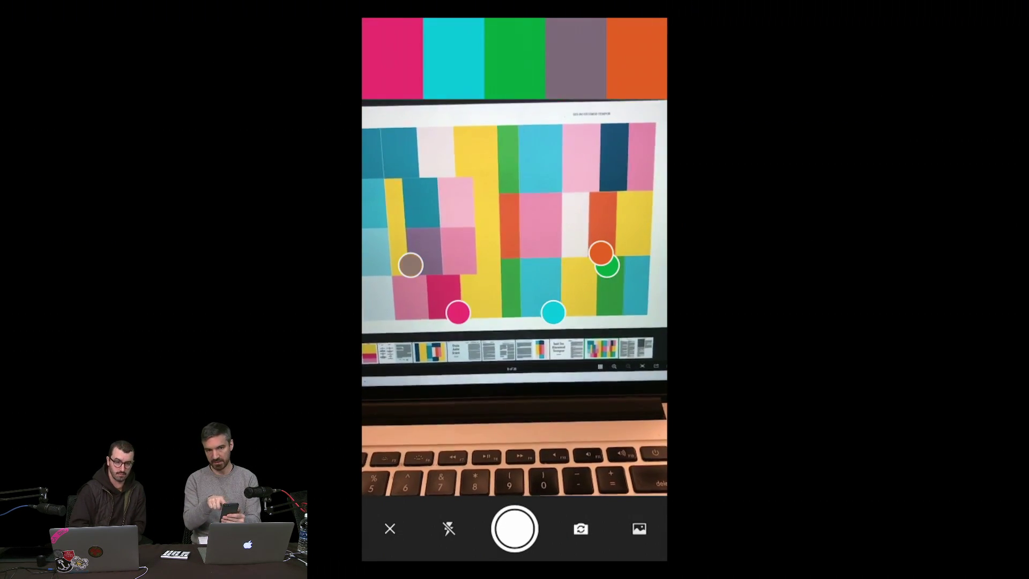
click(390, 528)
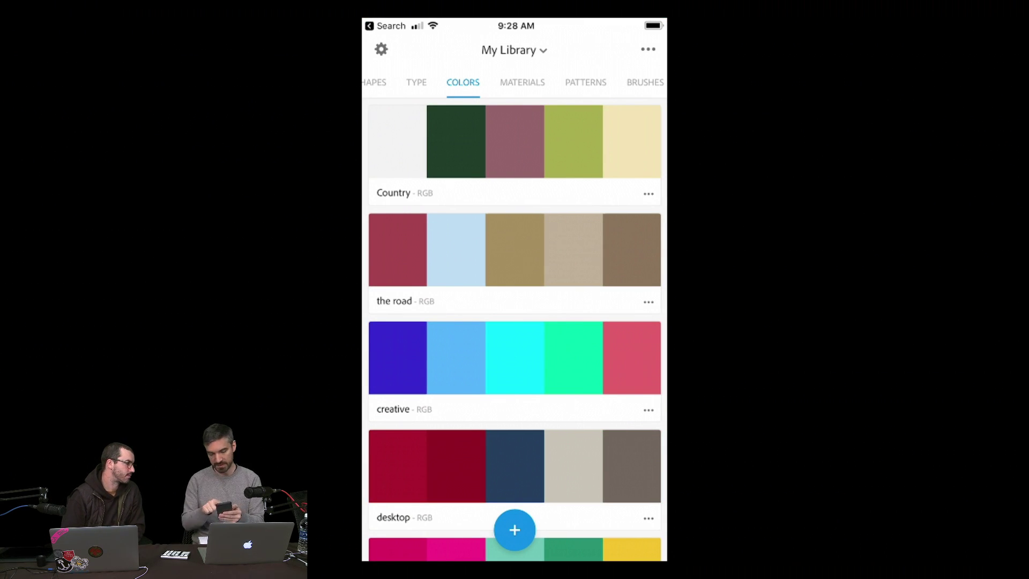
- Capture the name line on the printed label as type and match it to Typekit fonts
click(416, 82)
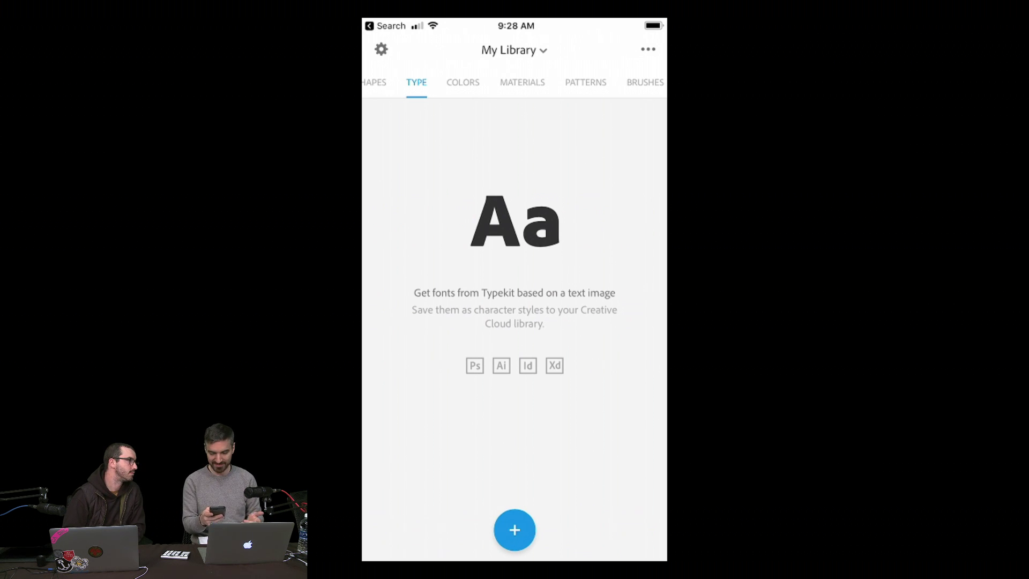
click(514, 530)
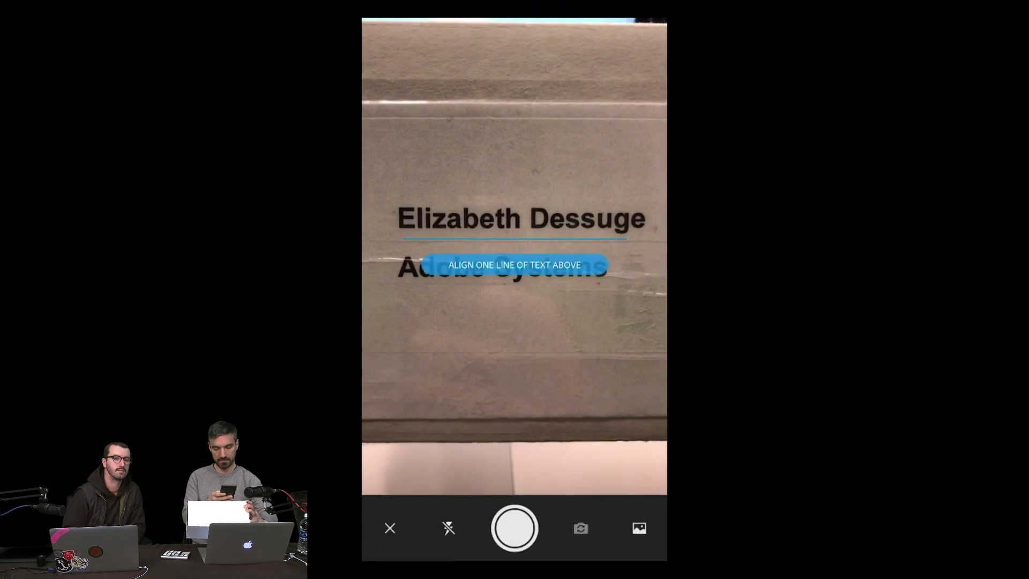
drag(651, 232, 659, 240)
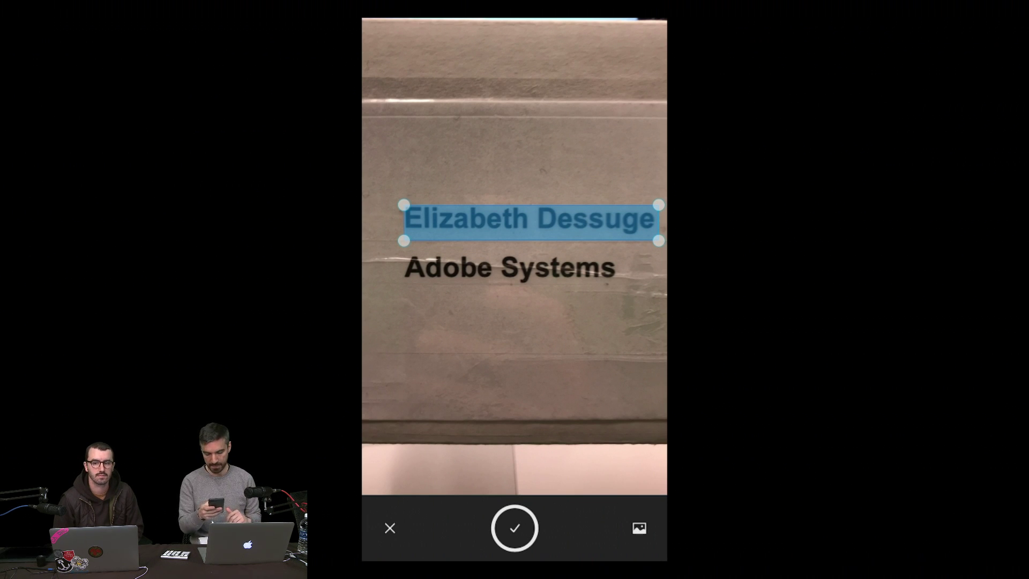
click(514, 528)
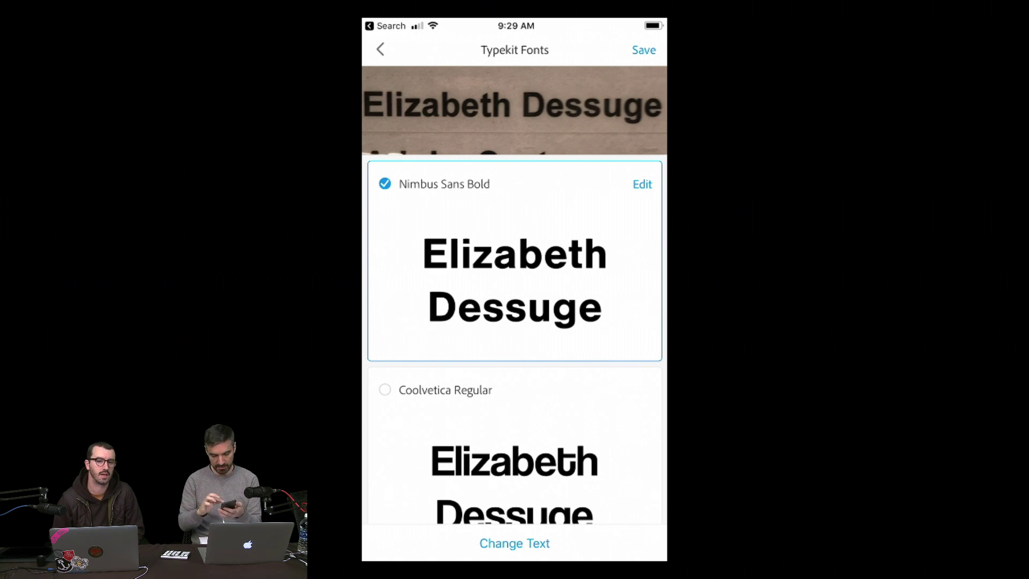
- Choose Coolvetica Regular from the matching fonts and open the save options for the character style
scroll(514, 343, down, 4)
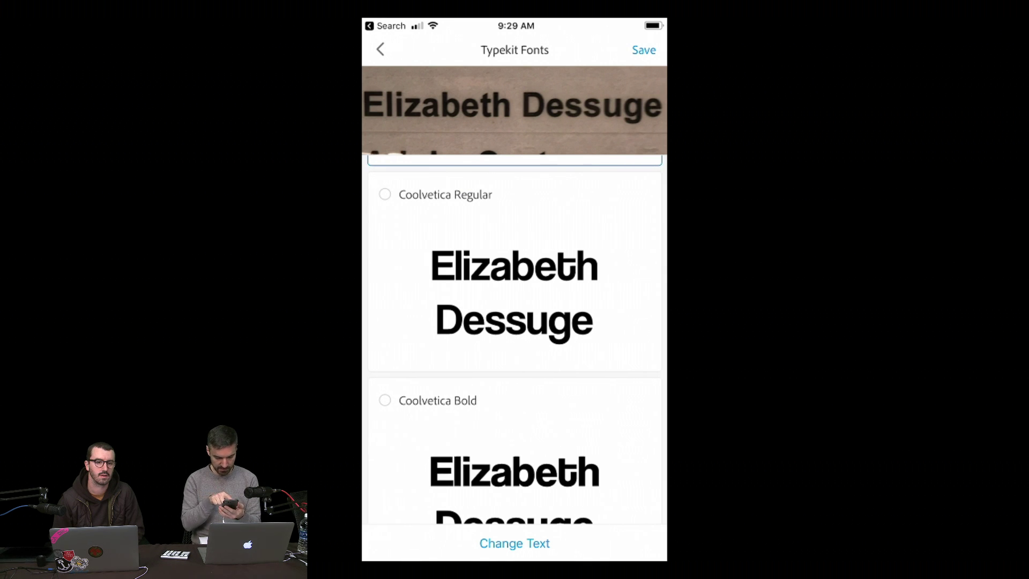
click(445, 194)
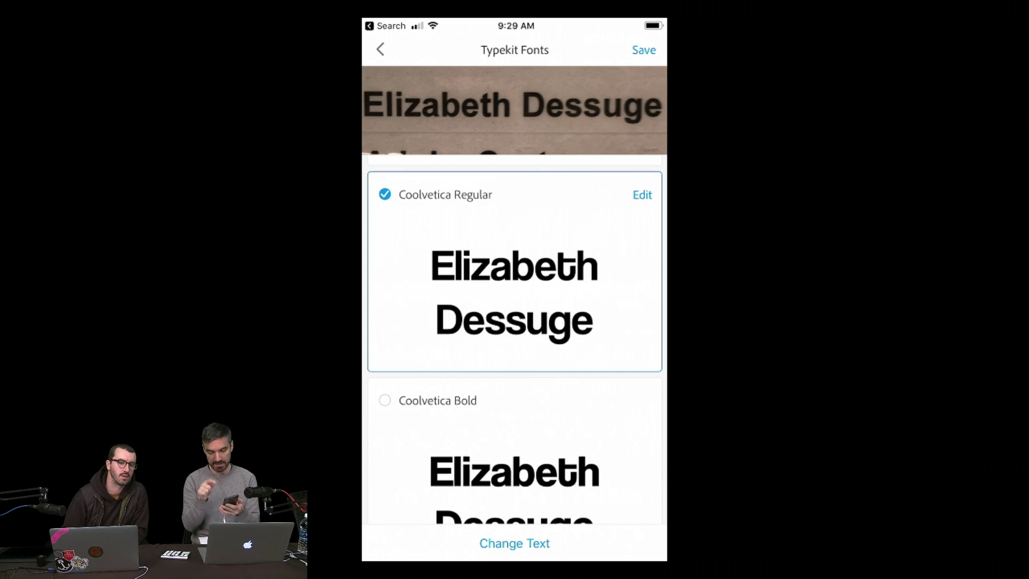
click(644, 49)
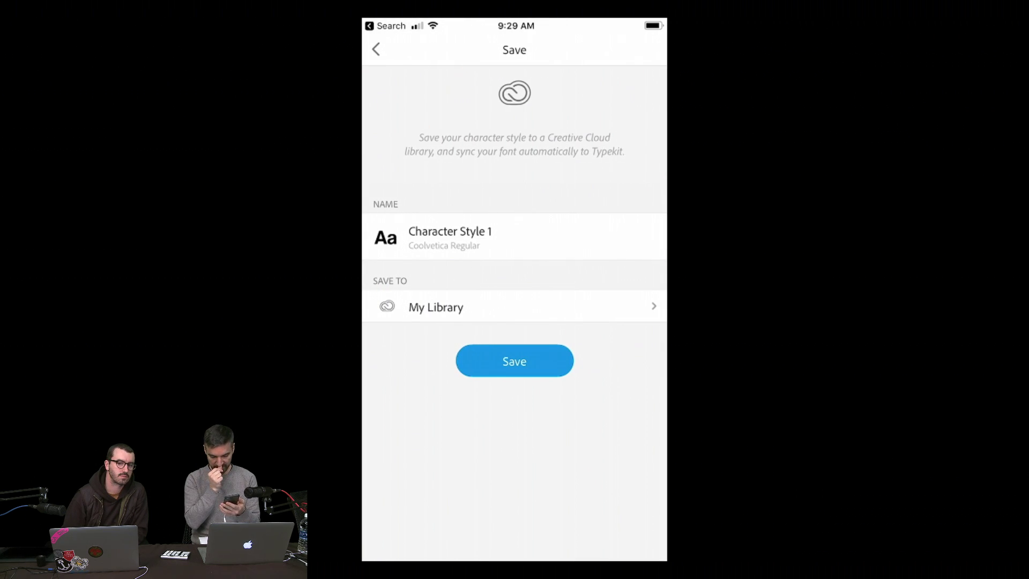
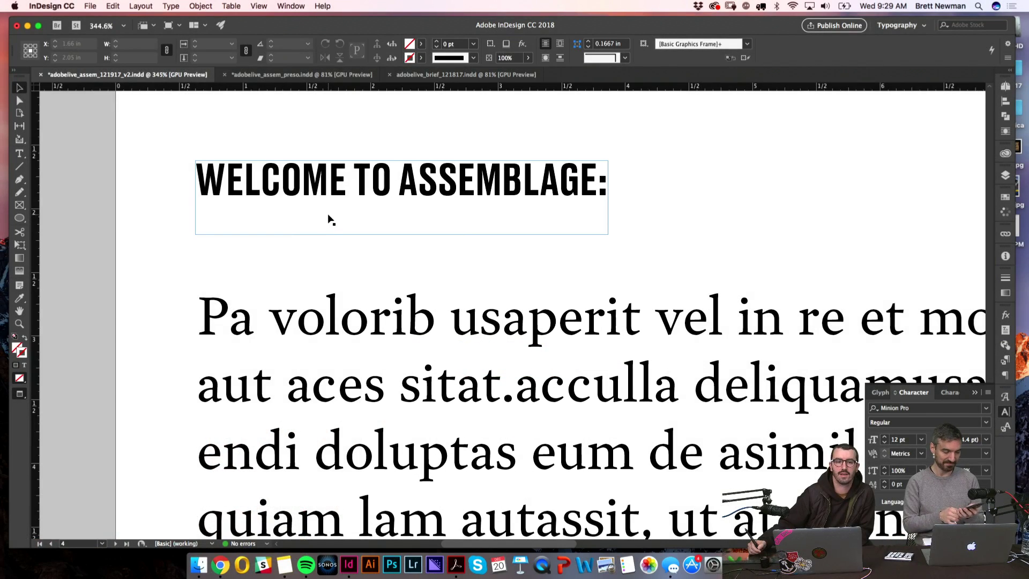
- Switch to InDesign, select all the body text, and check the available Garvis Pro styles, keeping Regular
double_click(298, 377)
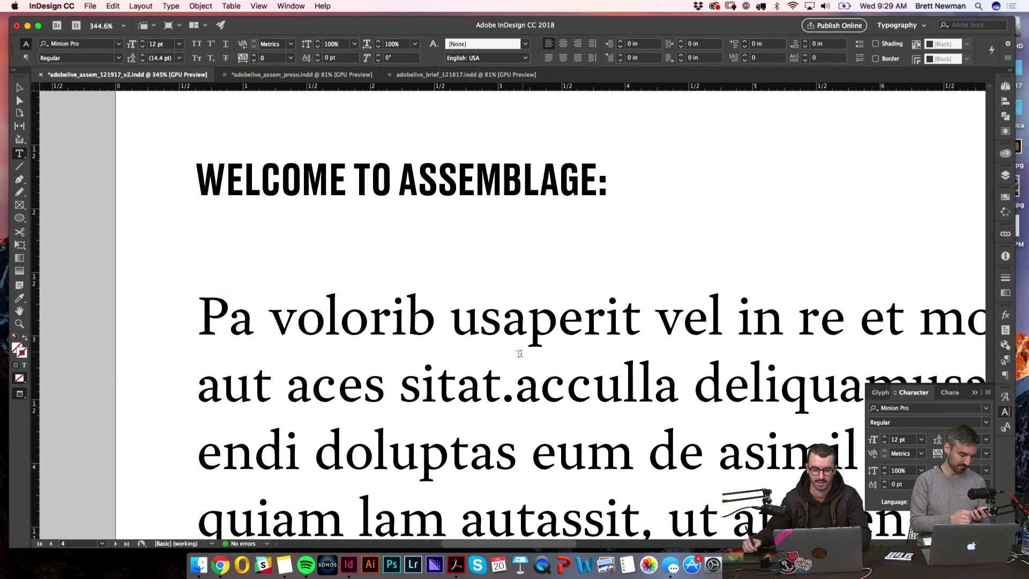
key(super+a)
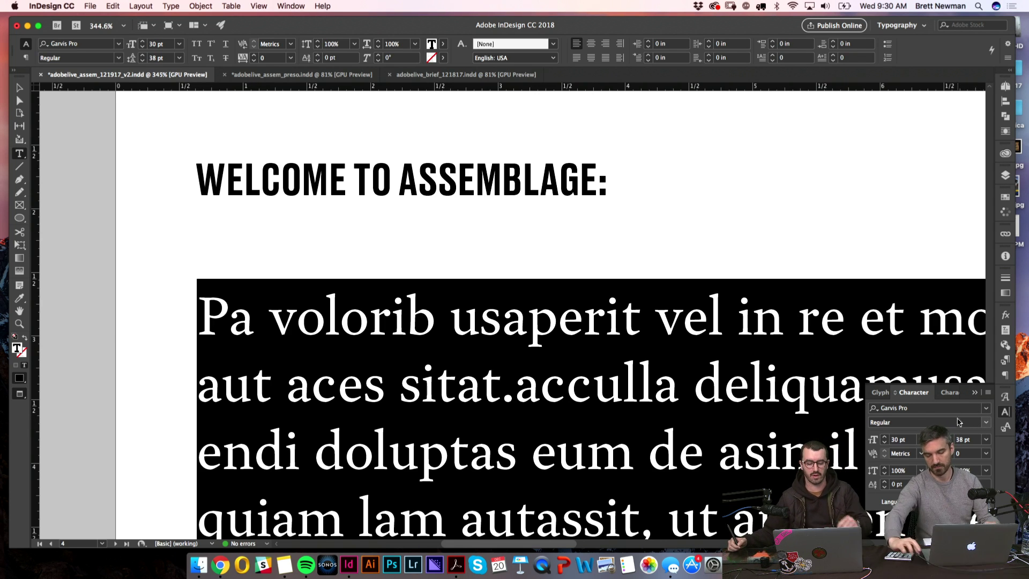
click(921, 413)
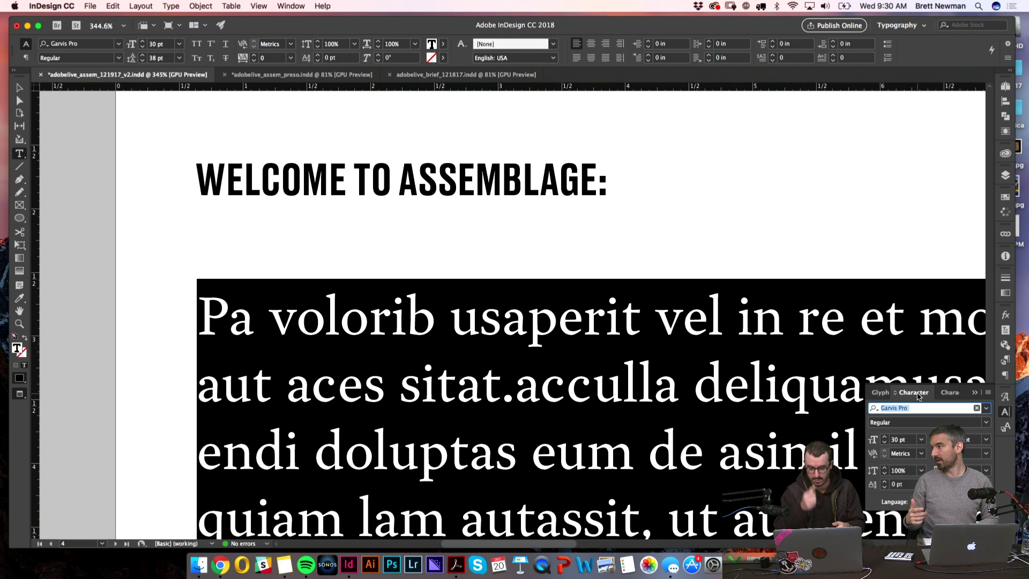
click(985, 422)
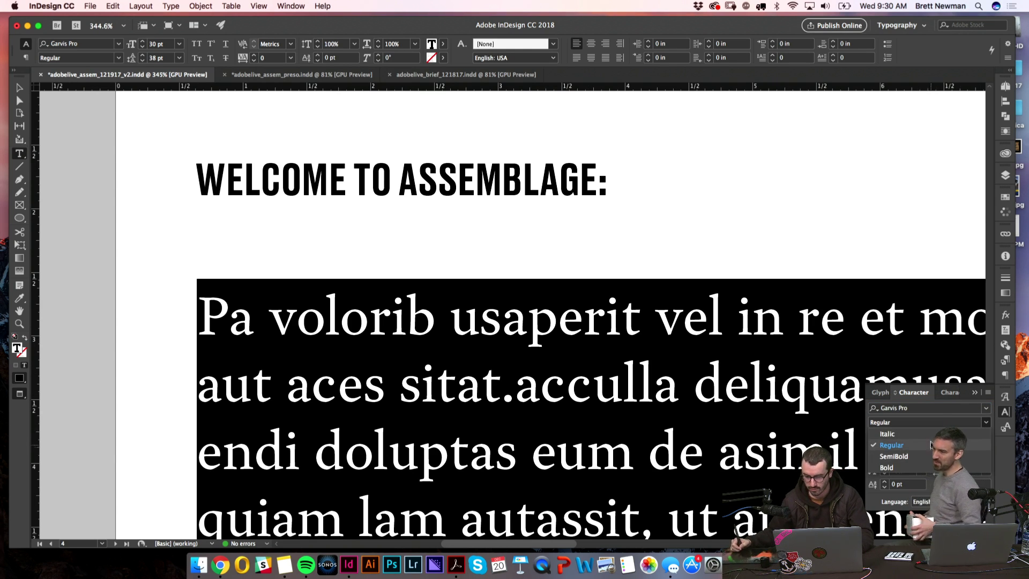
click(931, 445)
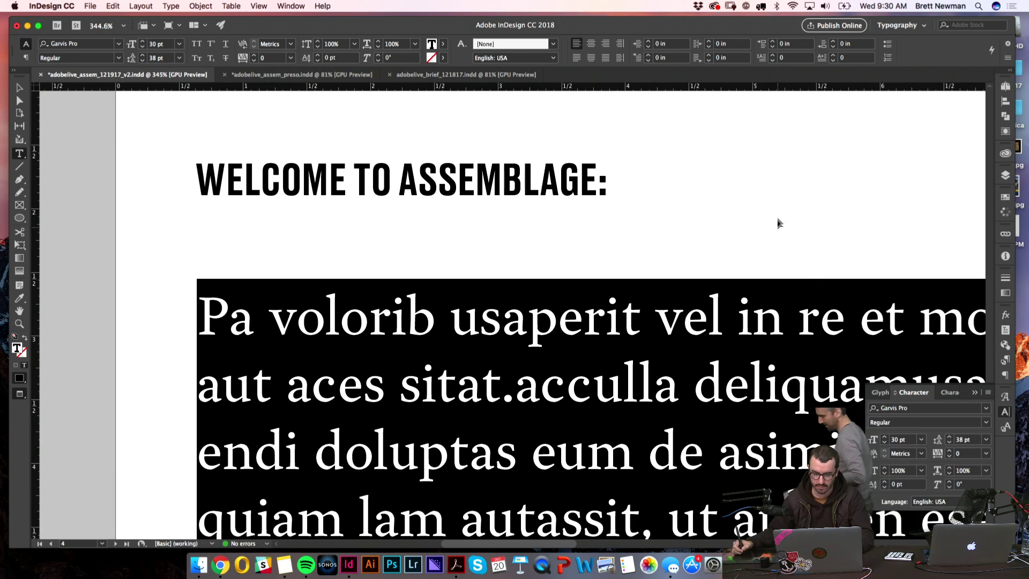
click(779, 230)
- Set the "WELCOME TO ASSEMBLAGE:" heading's type size to 20 pt and preview the spread without guides
key(super+0)
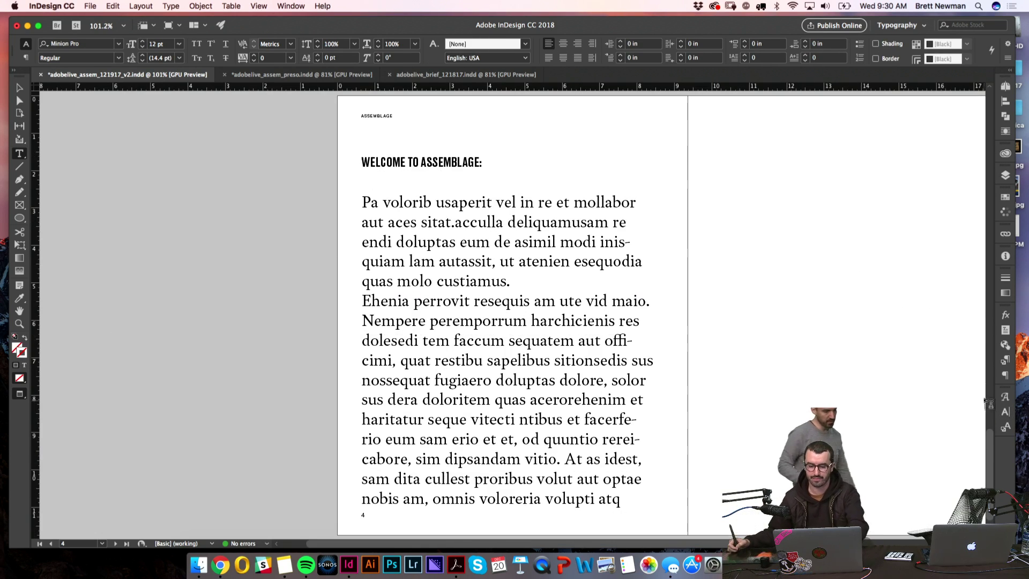
scroll(340, 253, right, 3)
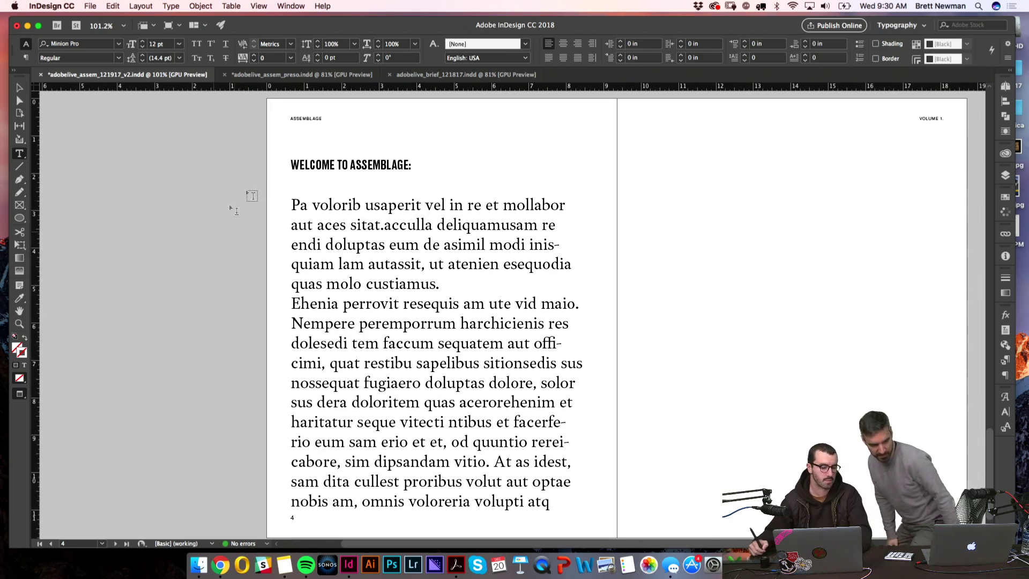
key(Escape)
key(w)
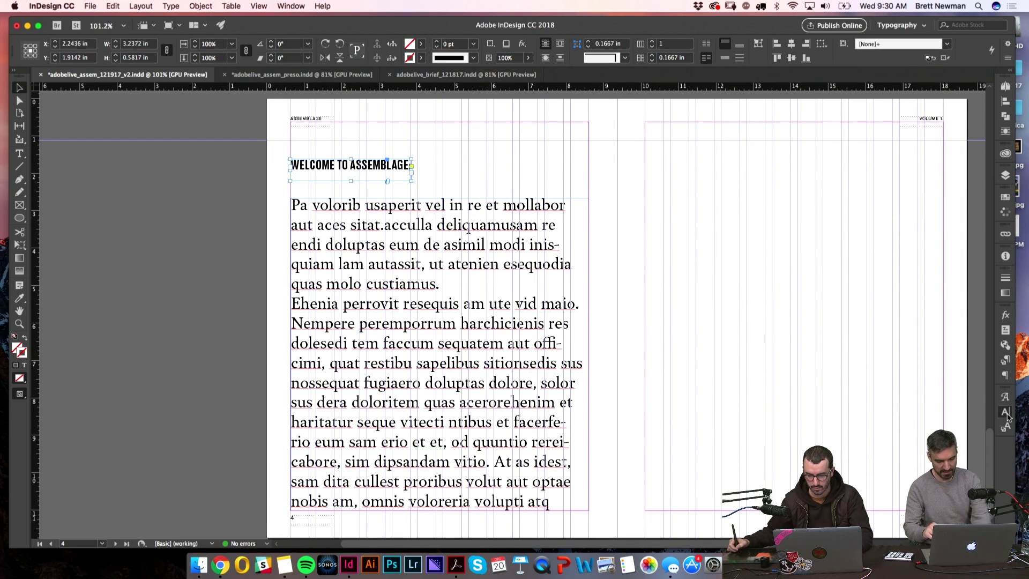
click(1006, 412)
text(20)
key(Return)
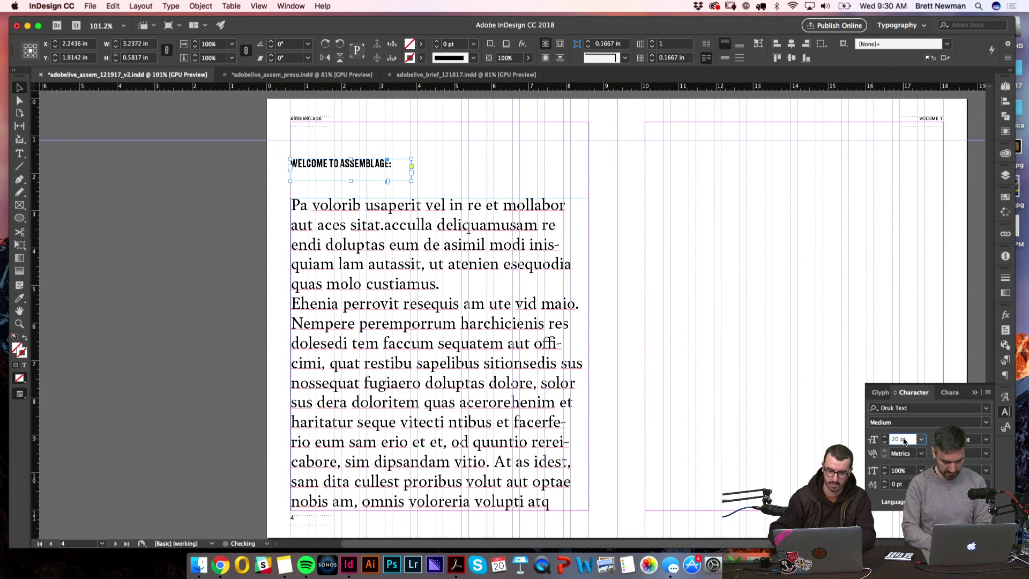
key(w)
key(w)
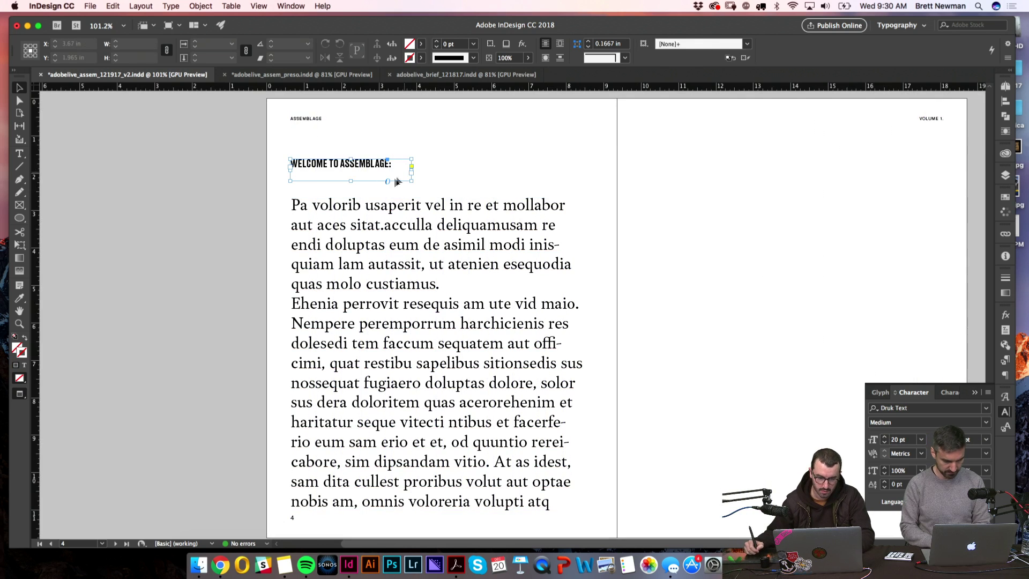
- Move the heading down so it sits just above the body text, and preview the page without guides
double_click(355, 164)
key(Escape)
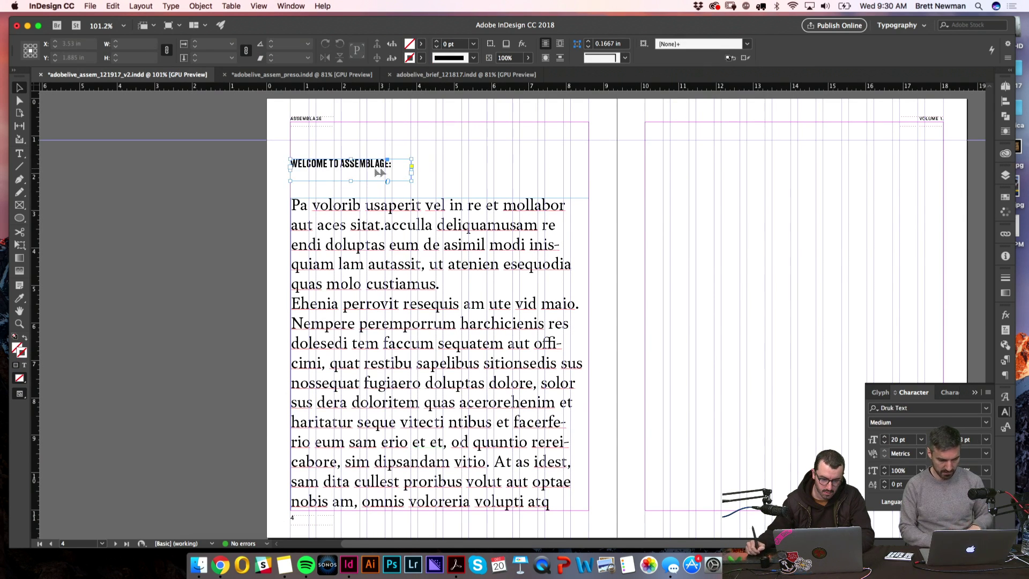
key(w)
click(529, 156)
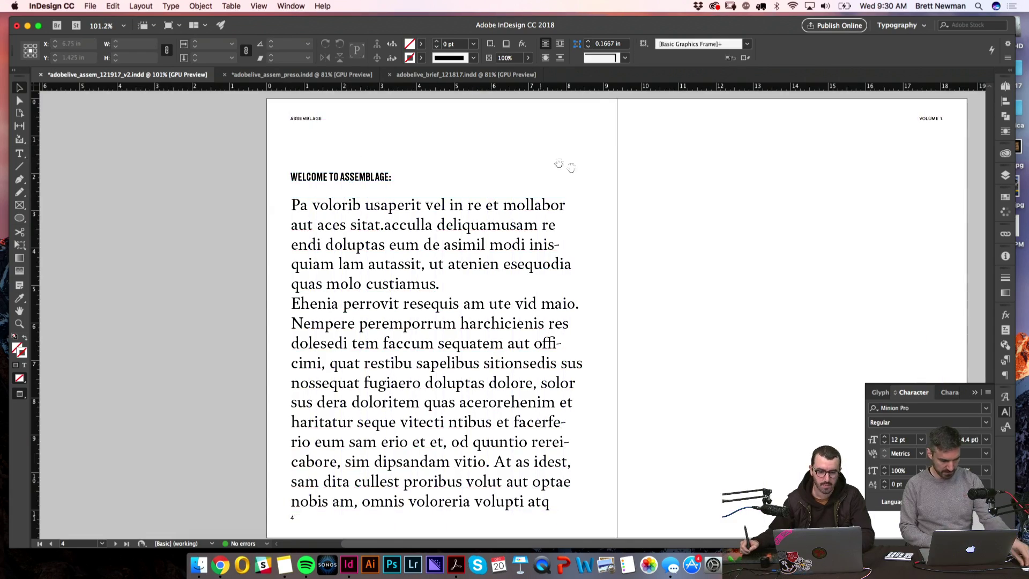
- Examine the heading and body text against the empty facing page at 100% view
scroll(456, 175, right, 3)
scroll(455, 175, left, 1)
click(317, 272)
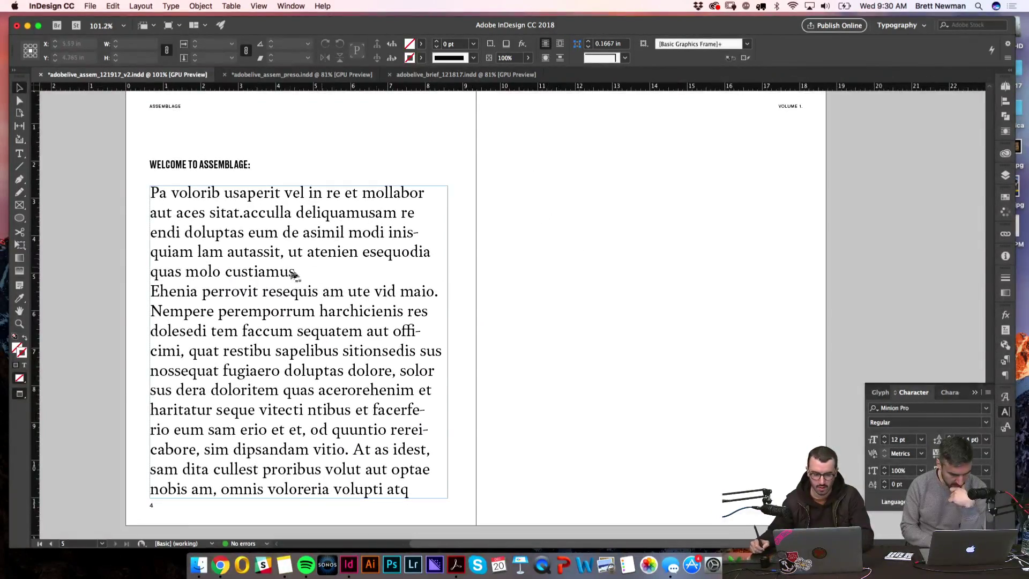
click(528, 322)
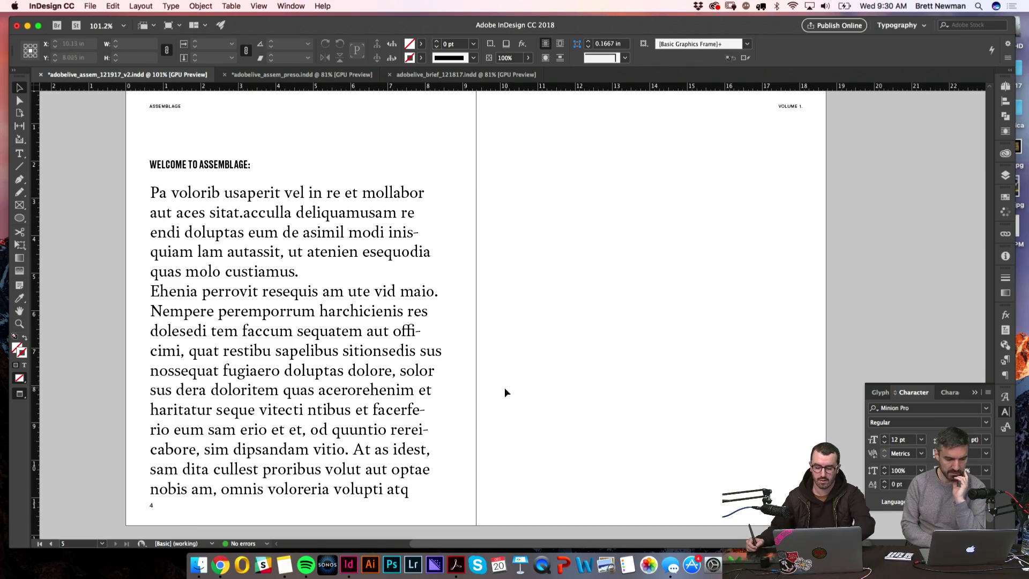
key(super+1)
scroll(613, 232, right, 2)
scroll(613, 232, up, 1)
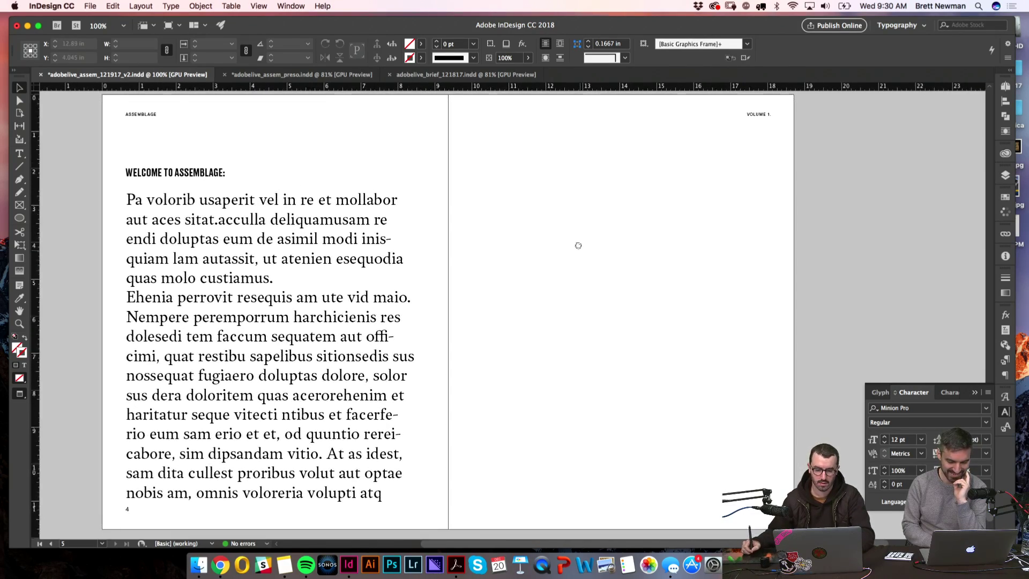
key(super+Tab)
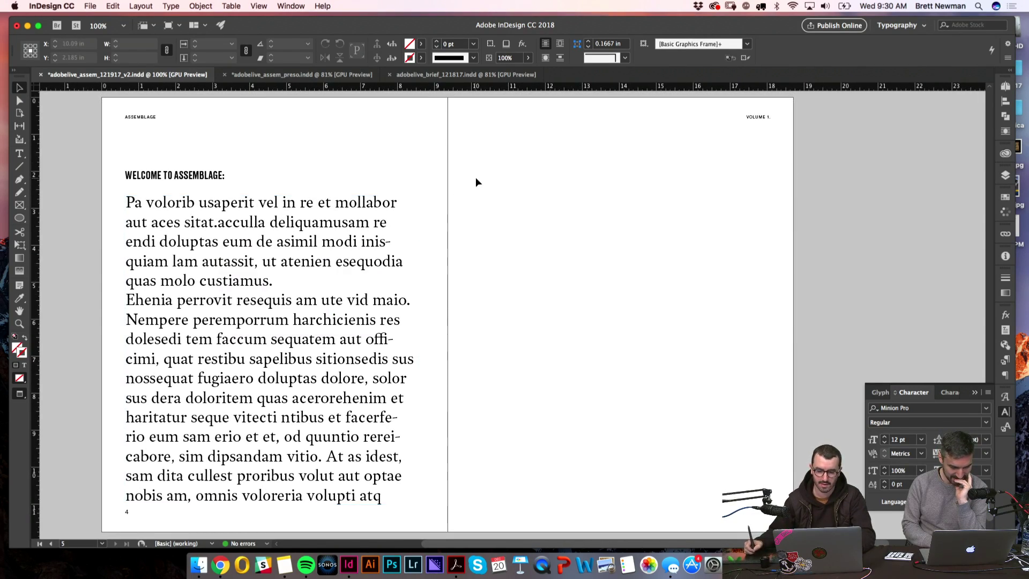
- Draw a 9.35 x 11.75 in rectangle covering all of page 5 and fill it with [Black]
key(w)
drag(19, 218, 43, 232)
drag(448, 99, 793, 532)
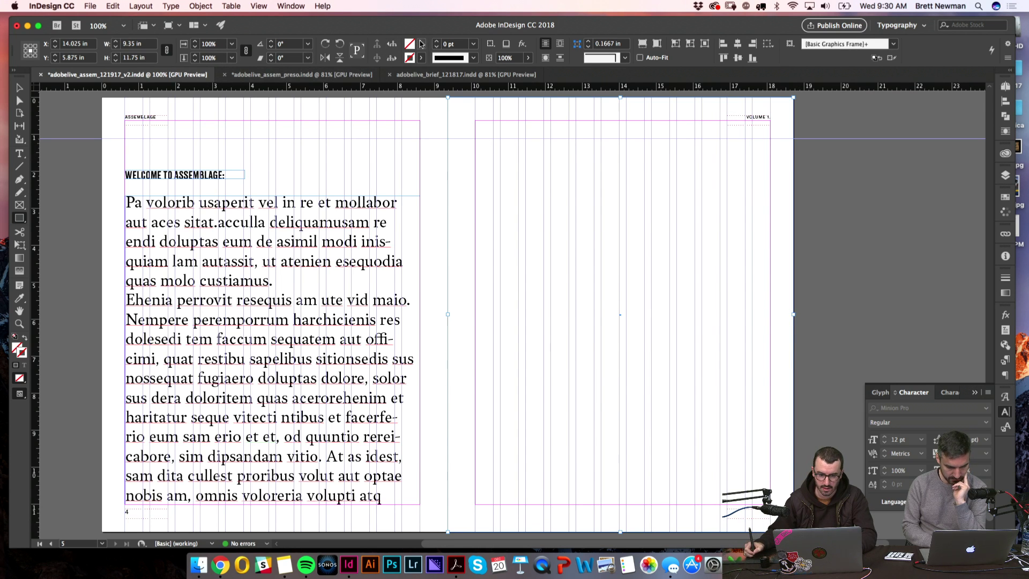
click(421, 44)
click(354, 112)
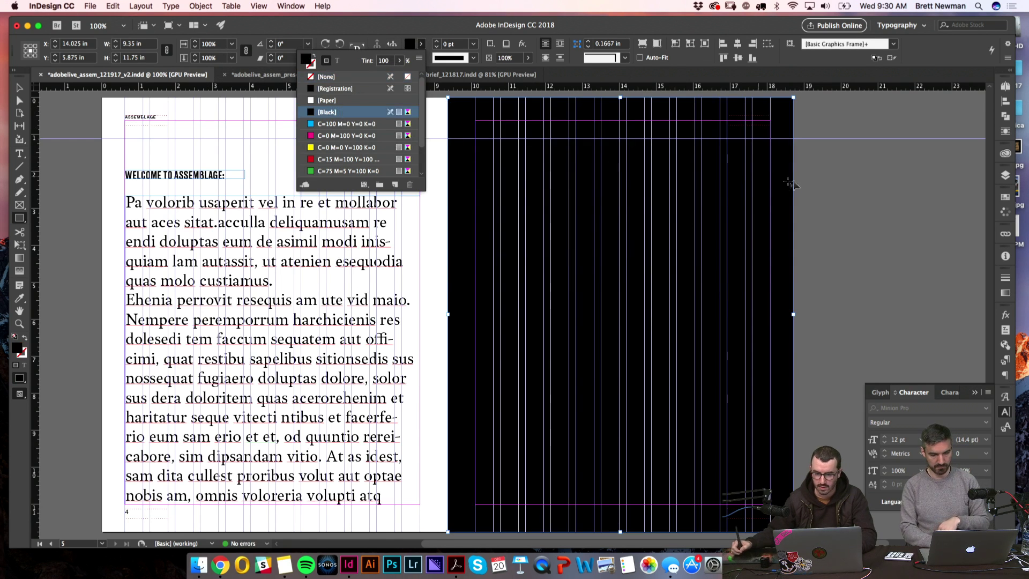
click(845, 189)
- Set the document bleed to 0.125 in on all four sides, with the live preview turned on
click(1005, 86)
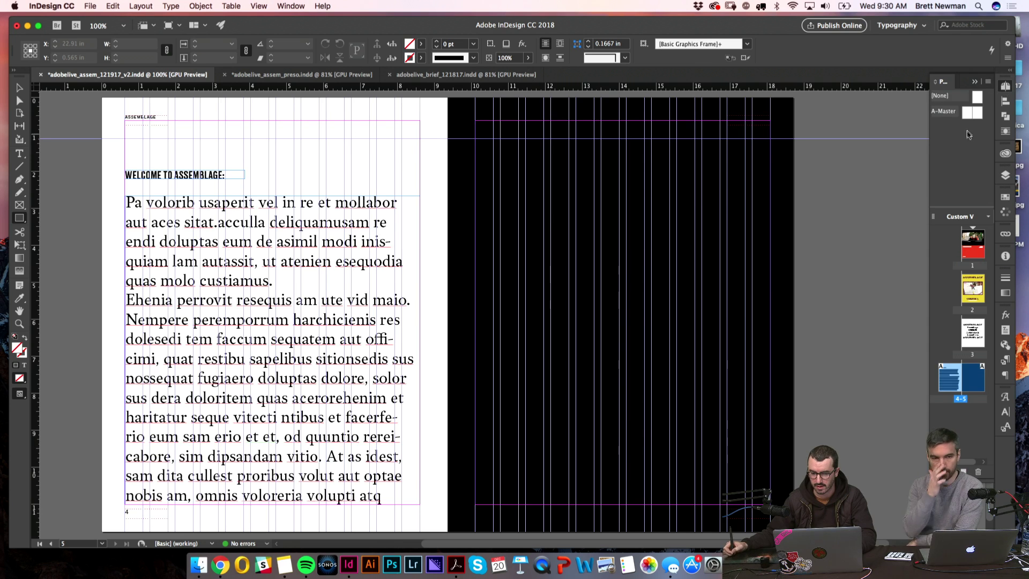
click(90, 6)
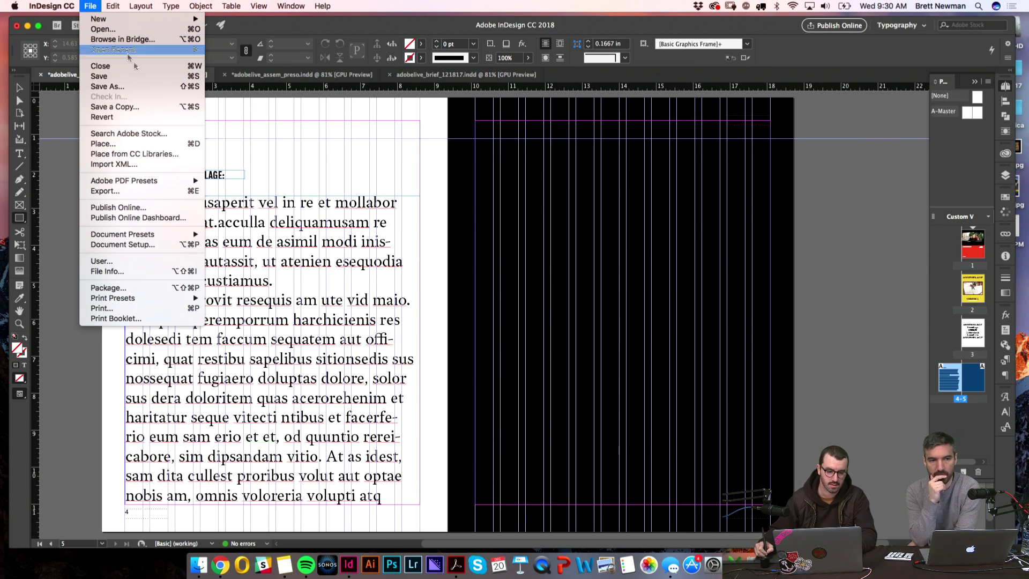
click(153, 244)
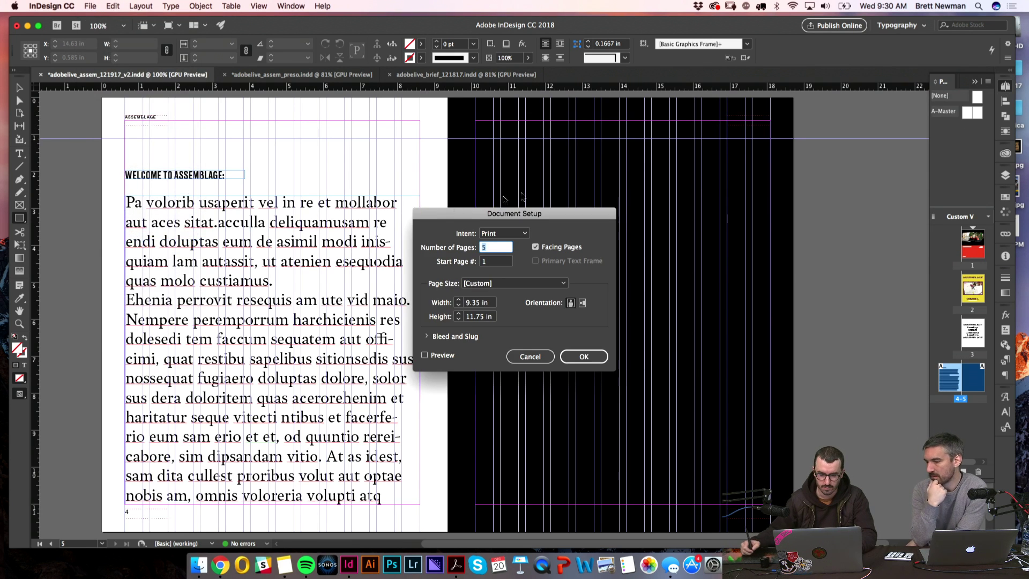
drag(552, 210, 591, 244)
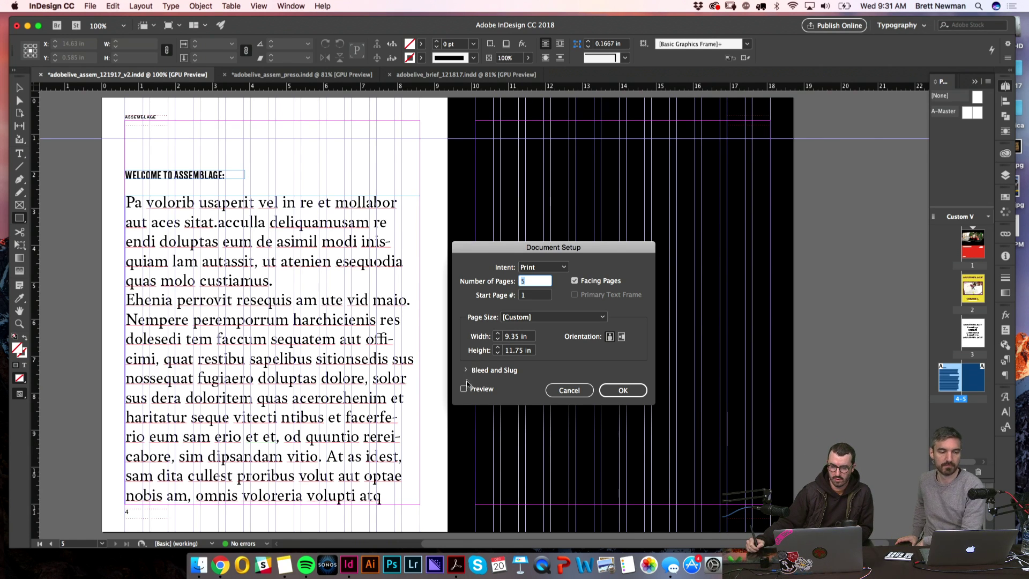
click(465, 370)
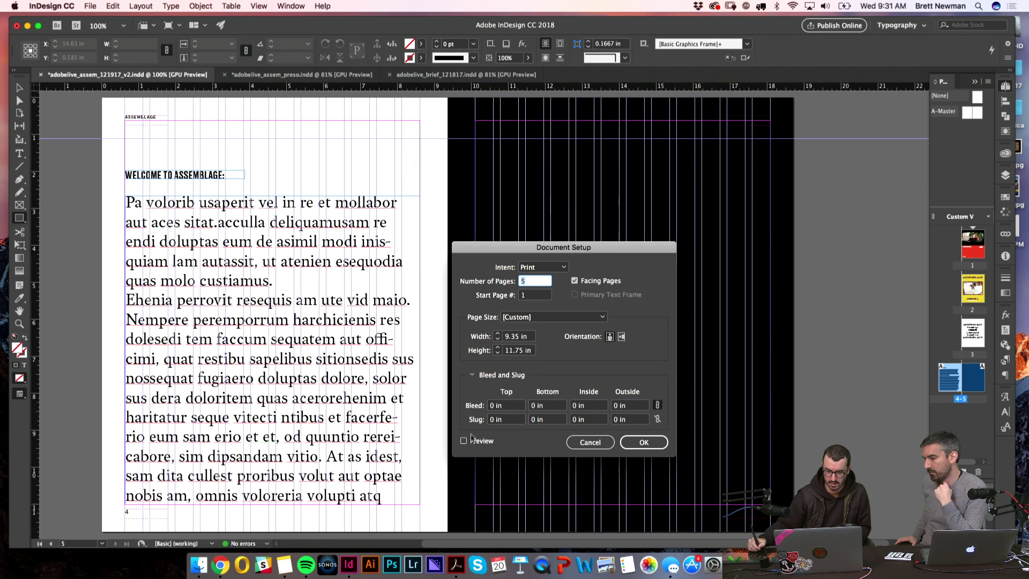
click(464, 440)
click(498, 406)
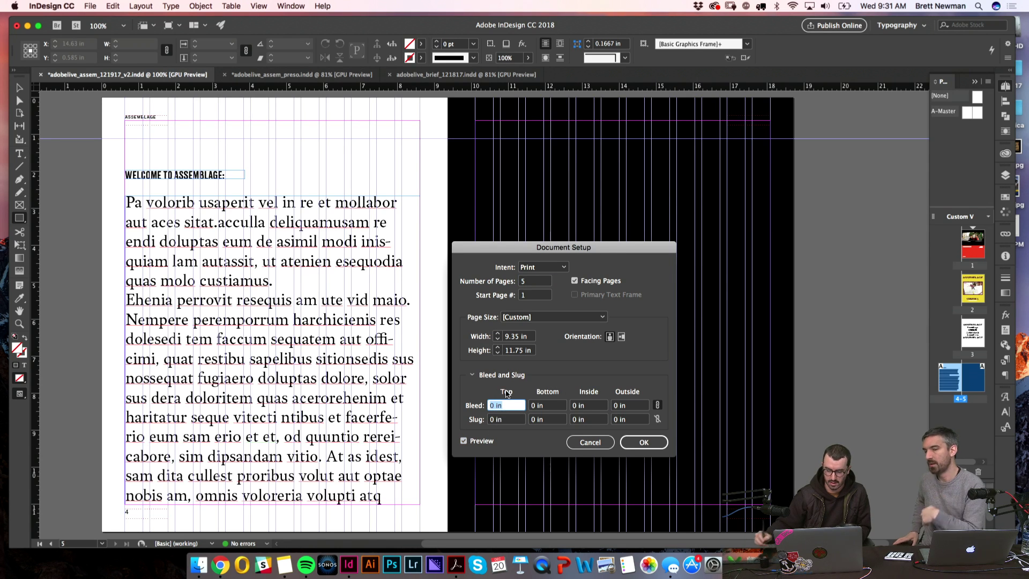
text(.125IN)
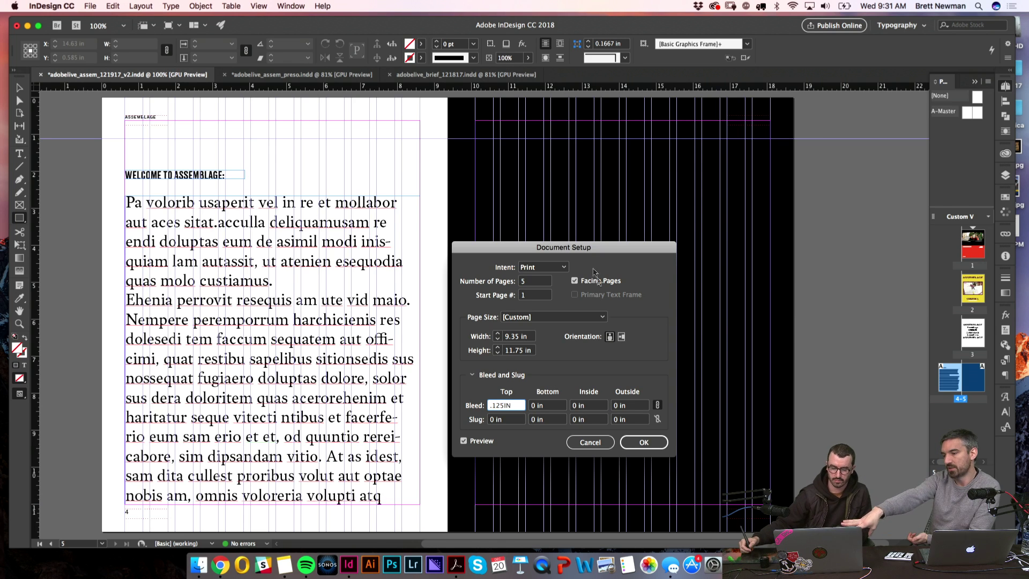
click(554, 406)
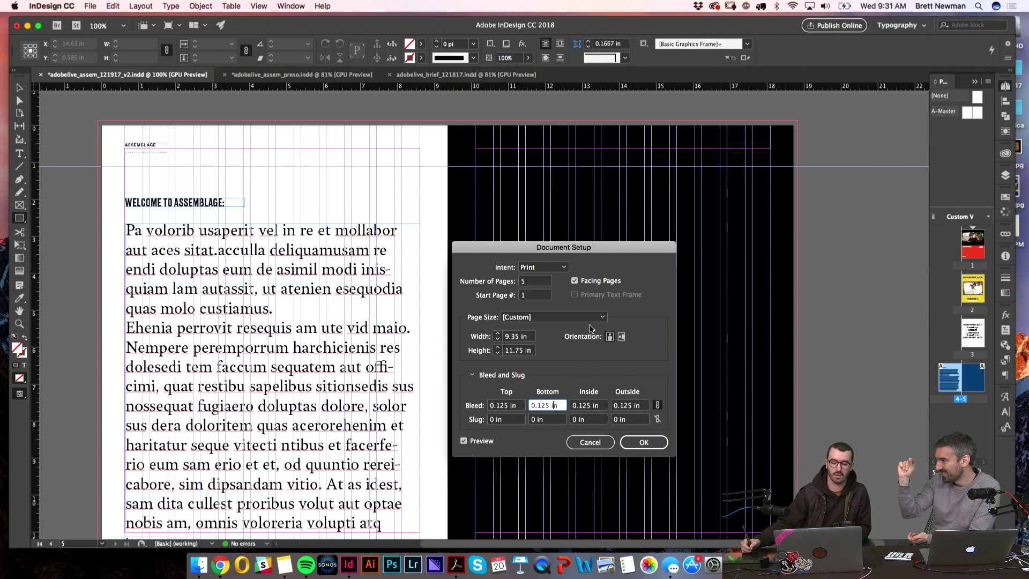
drag(614, 250, 645, 202)
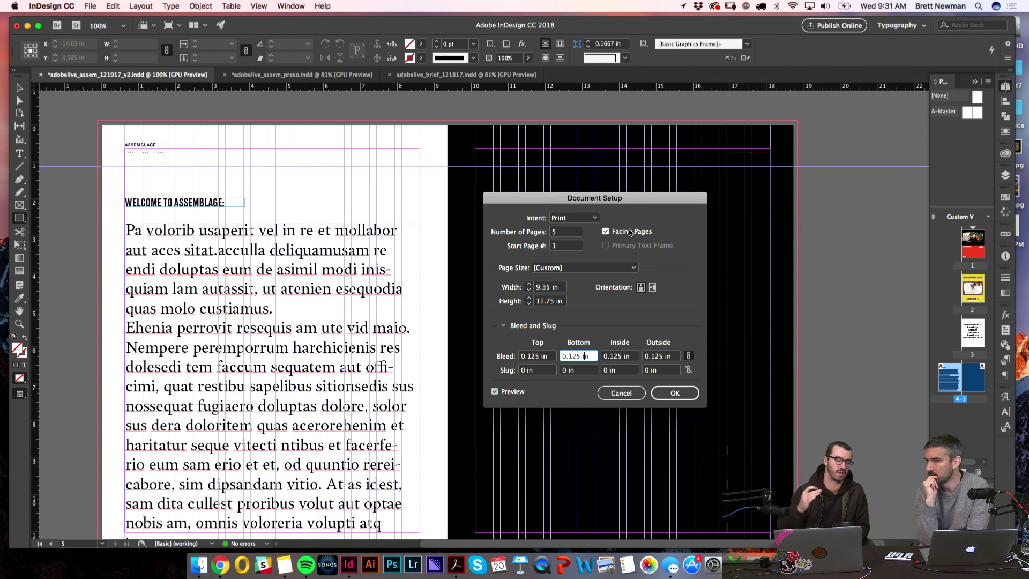
drag(653, 203, 737, 179)
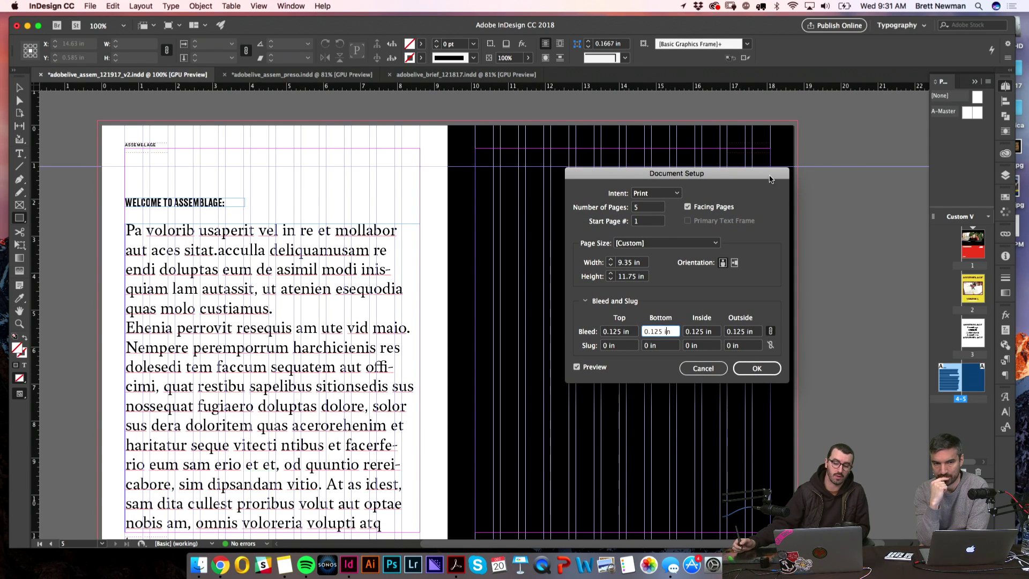
click(617, 332)
click(647, 333)
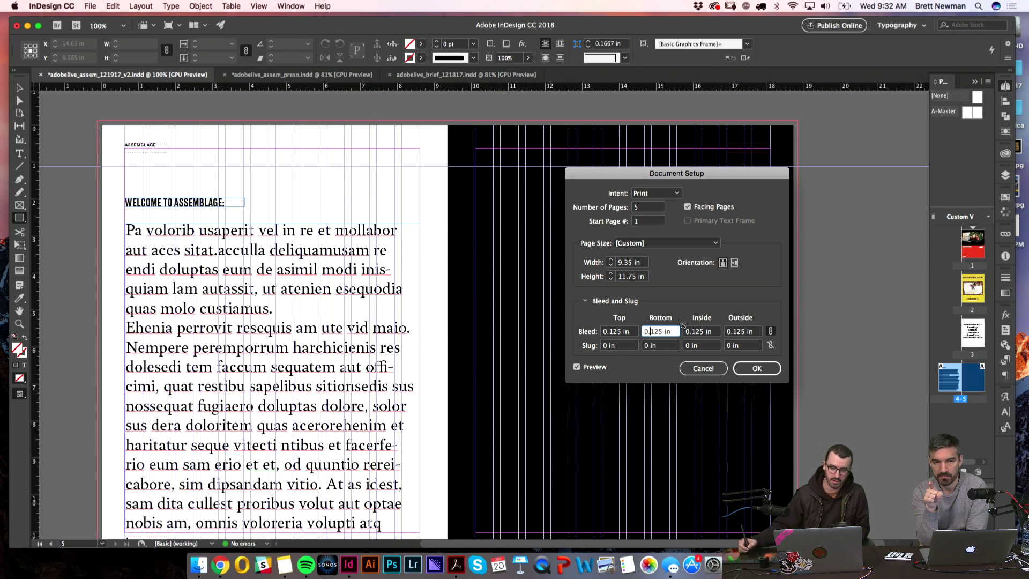
click(749, 370)
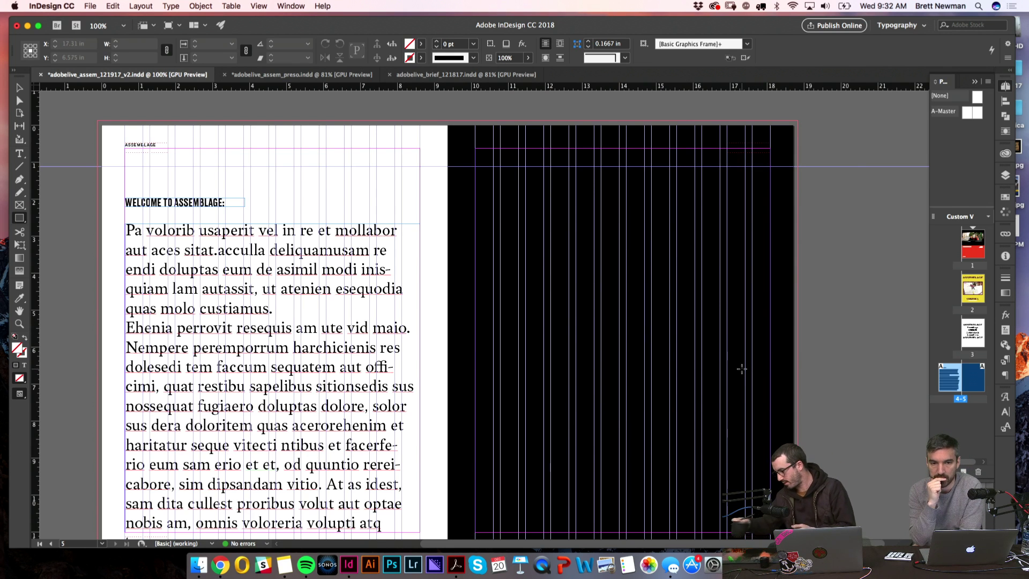
- Extend the black rectangle on page 5 to the bleed line at its top, outer and bottom edges, and preview the spread without guides
key(v)
click(591, 162)
drag(621, 124, 621, 119)
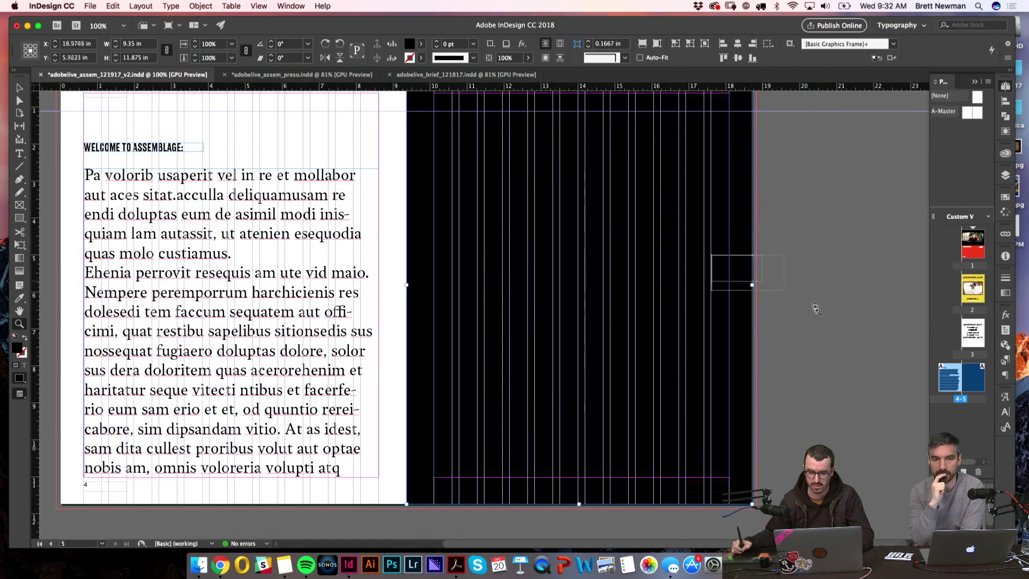
scroll(540, 313, up, 10)
drag(415, 350, 458, 345)
scroll(547, 483, down, 10)
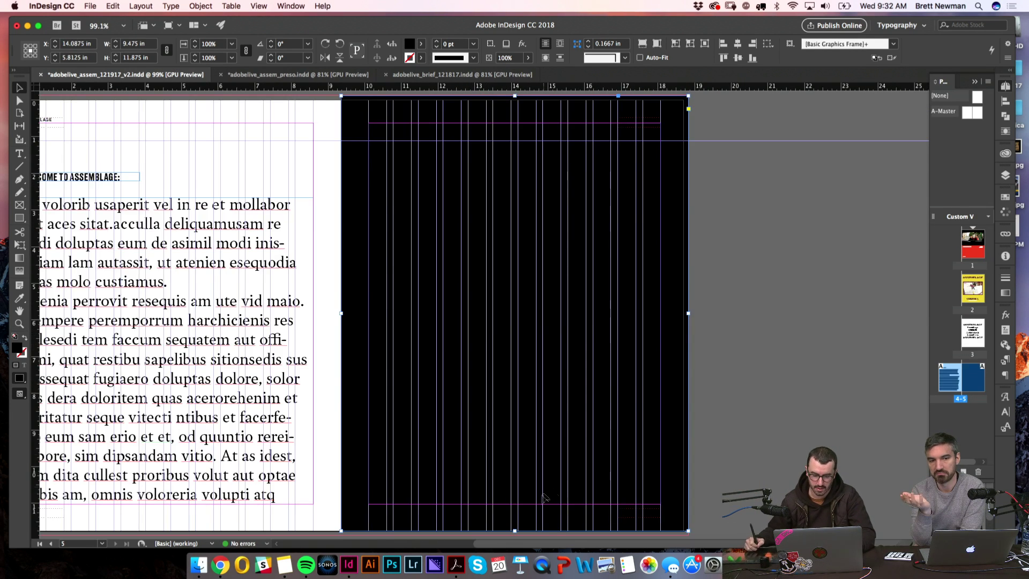
scroll(548, 494, up, 10)
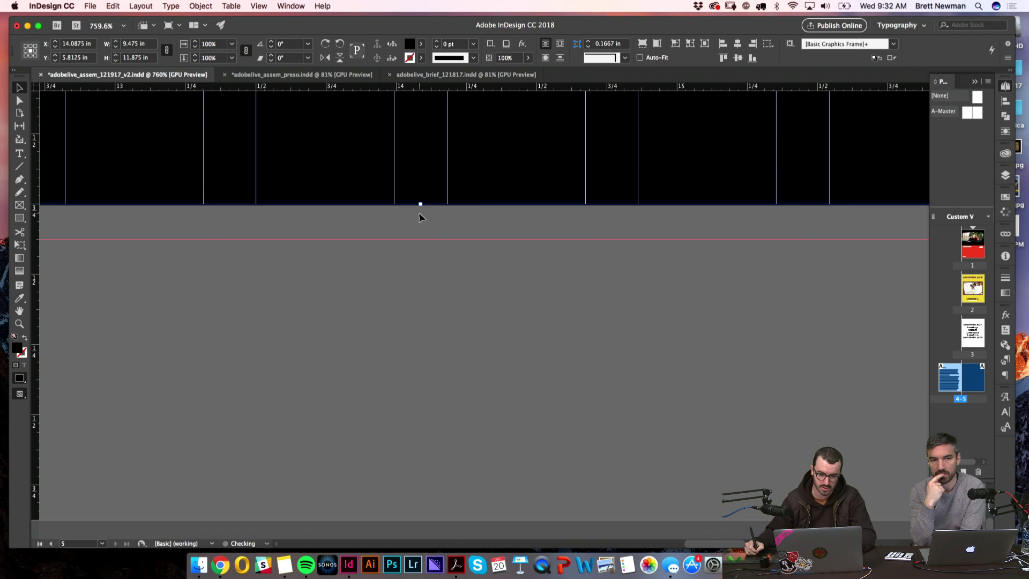
drag(420, 204, 420, 238)
key(super+0)
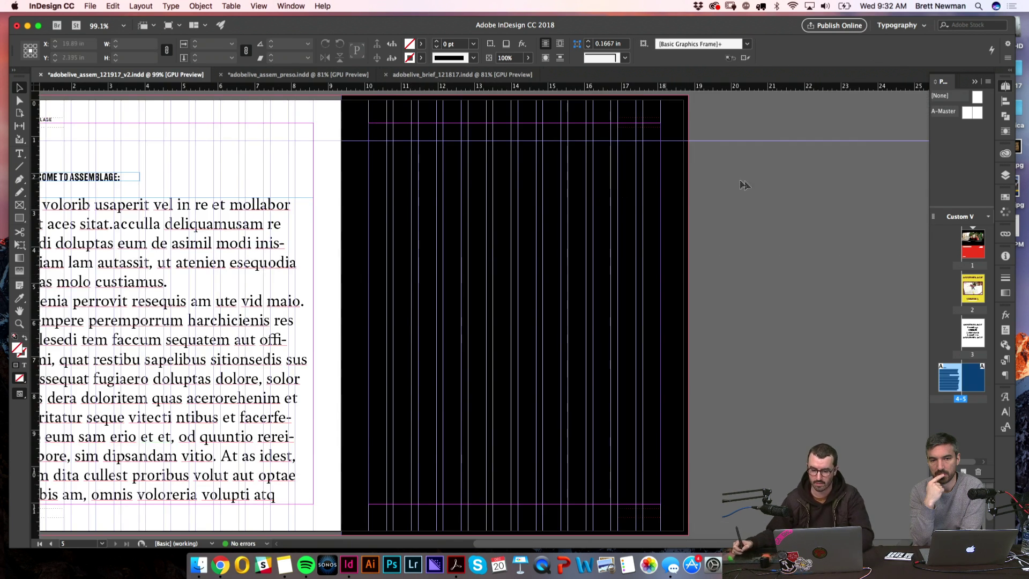
scroll(576, 224, left, 4)
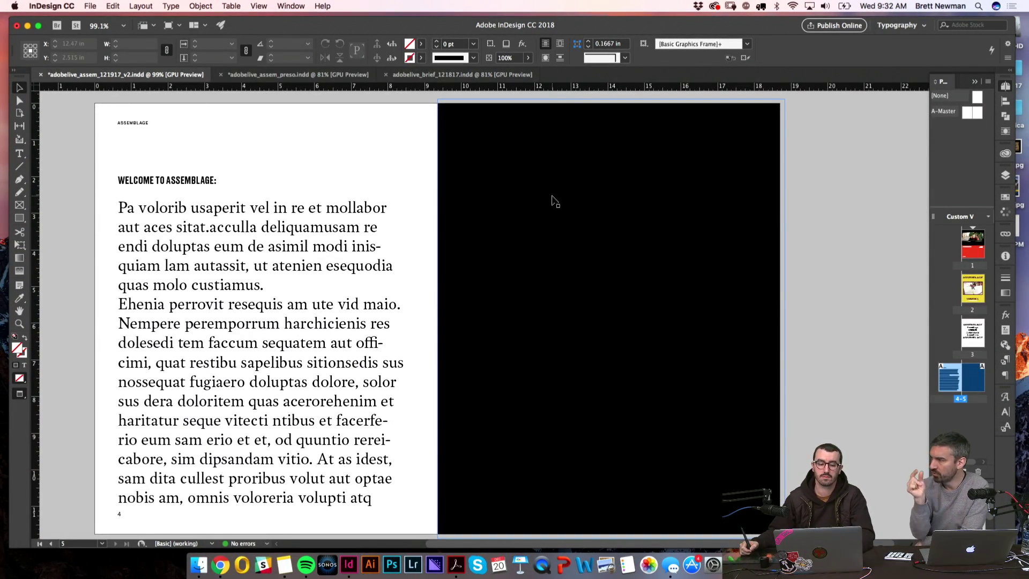
key(w)
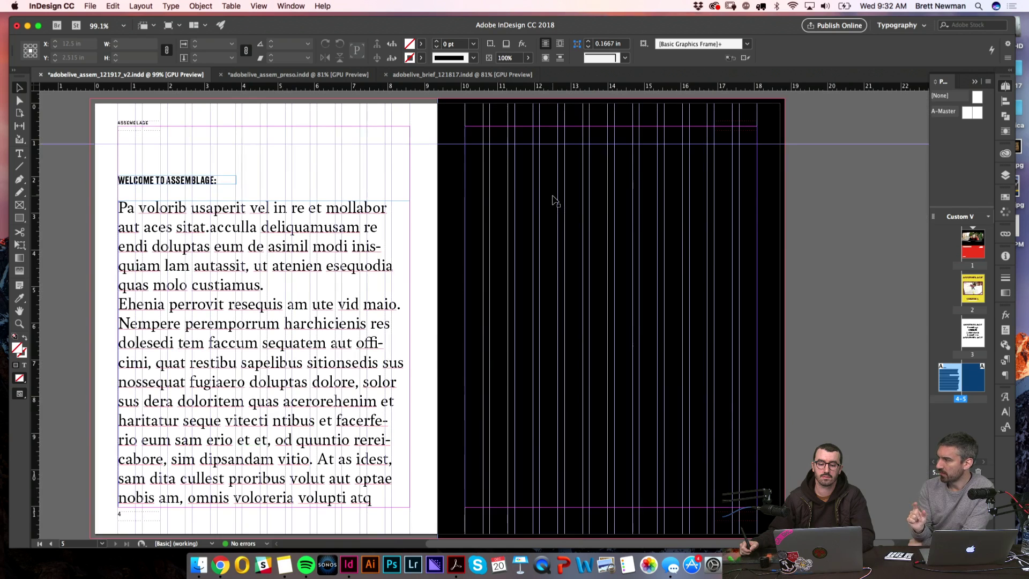
- Examine the ASSEMBLAGE cover title variations in the adobelive_assem_preso document, and switch to the adobelive_brief_121817 document
click(282, 75)
scroll(314, 371, up, 10)
scroll(314, 372, down, 1)
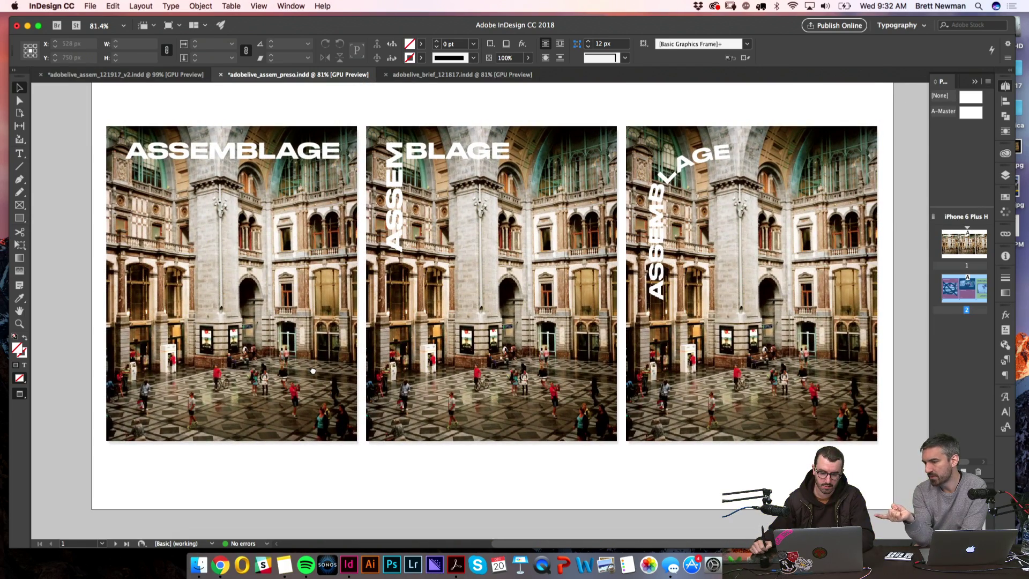
scroll(313, 370, down, 2)
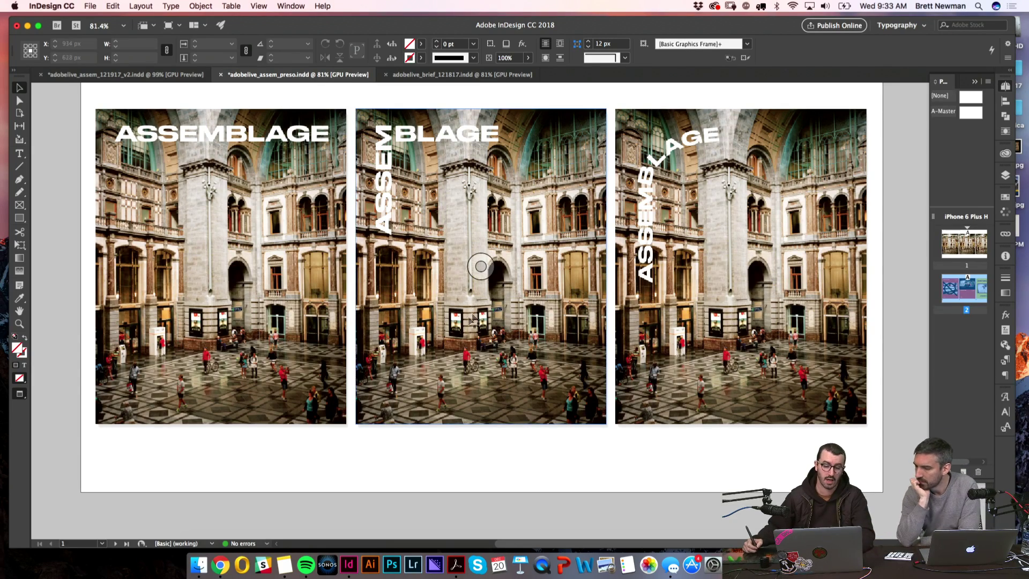
scroll(474, 314, down, 3)
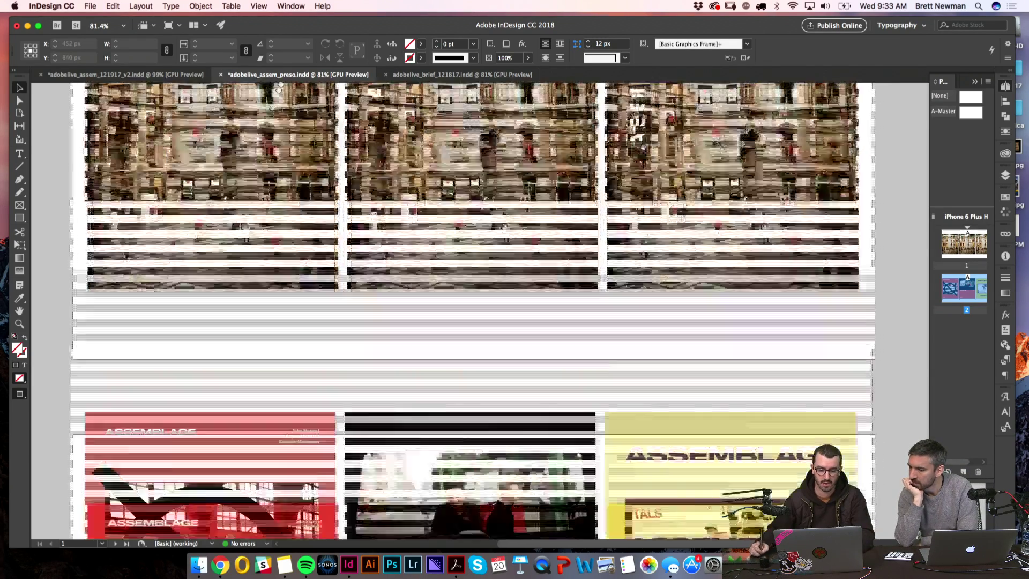
click(391, 78)
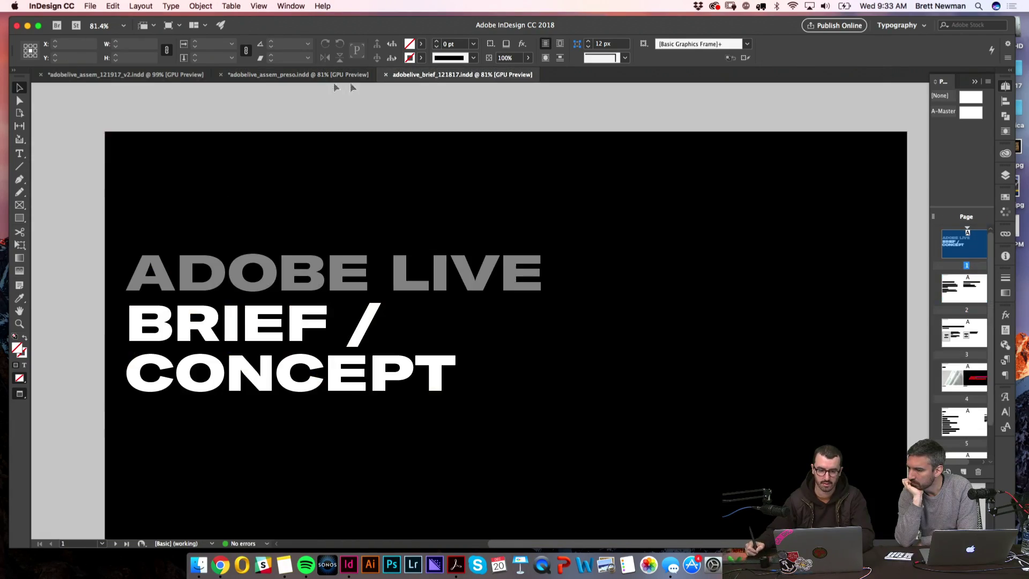
- Return to adobelive_assem_121917_v2 and create a text frame about 4 x 8 in on the pasteboard beside page 4, containing a 90 pt letter A
click(123, 75)
scroll(86, 180, left, 5)
key(t)
drag(141, 153, 290, 446)
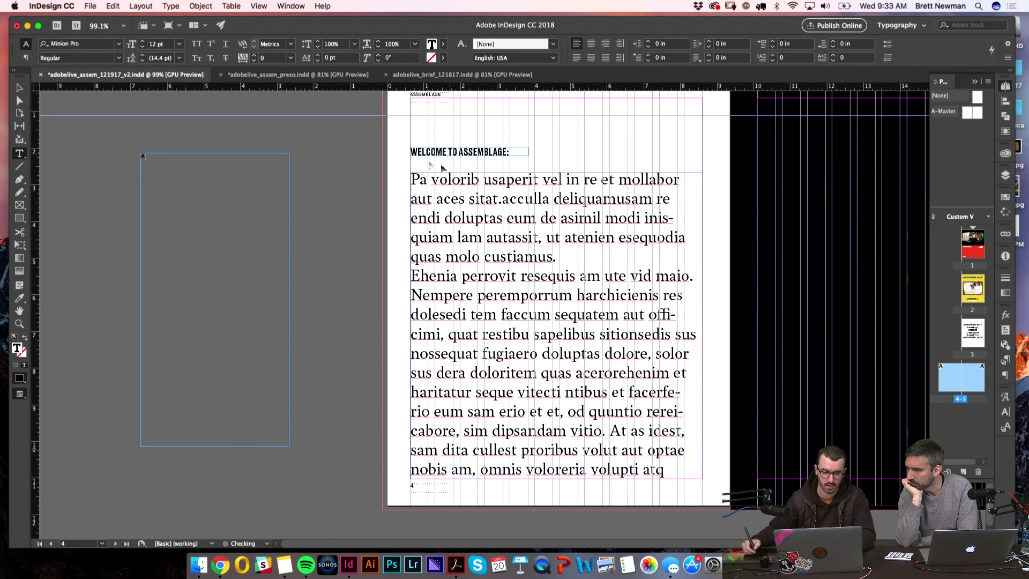
click(1005, 411)
click(903, 439)
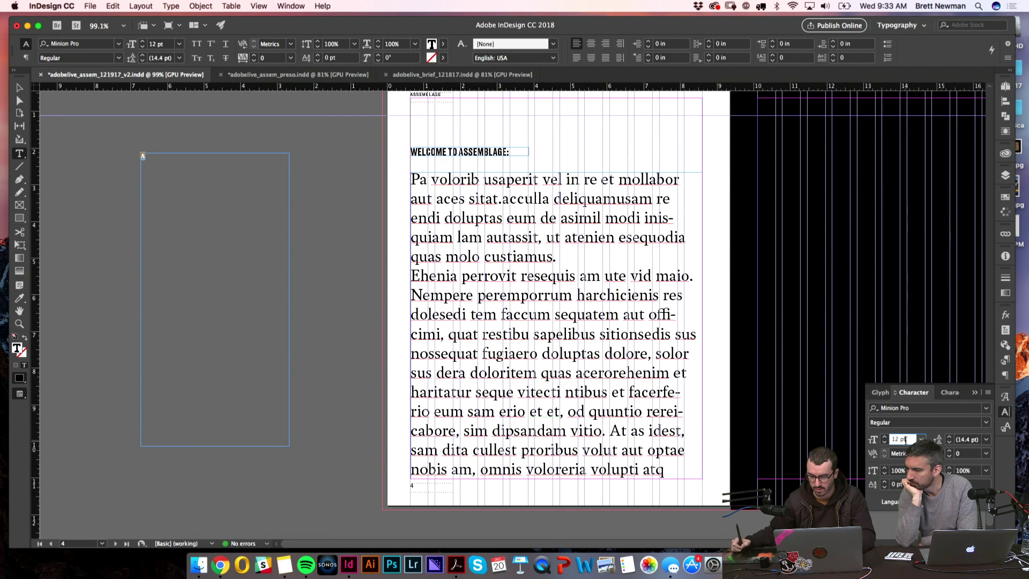
text(70)
key(Return)
text(90)
key(Return)
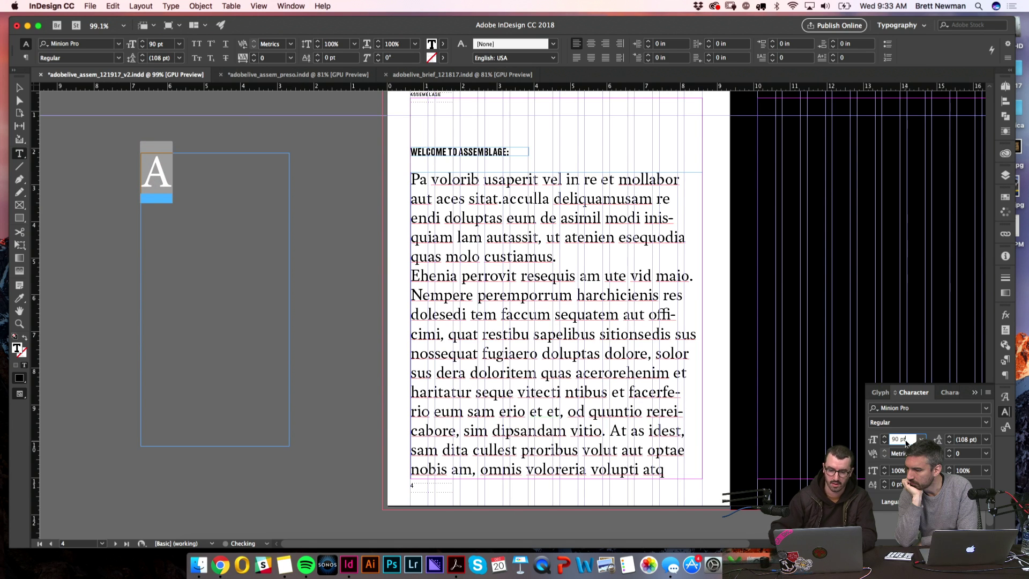
- Change the letter A's font to Druk Wide in the Bold style
click(911, 408)
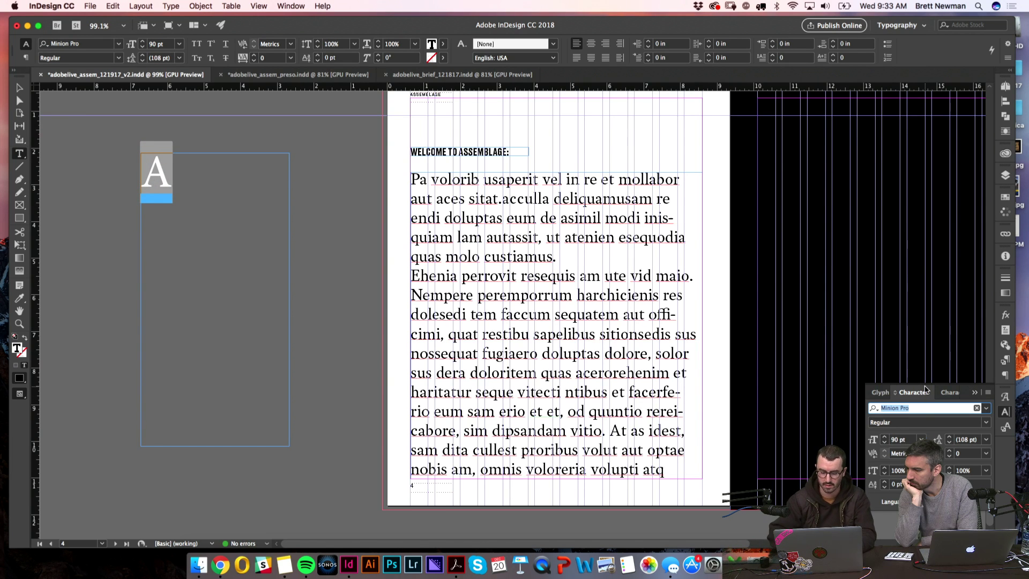
text(DRU)
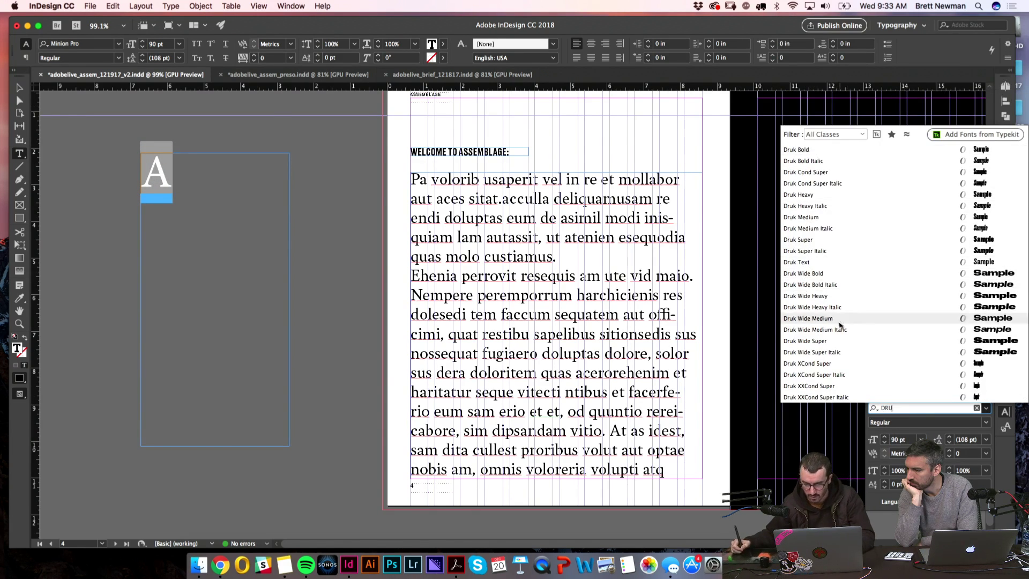
click(831, 340)
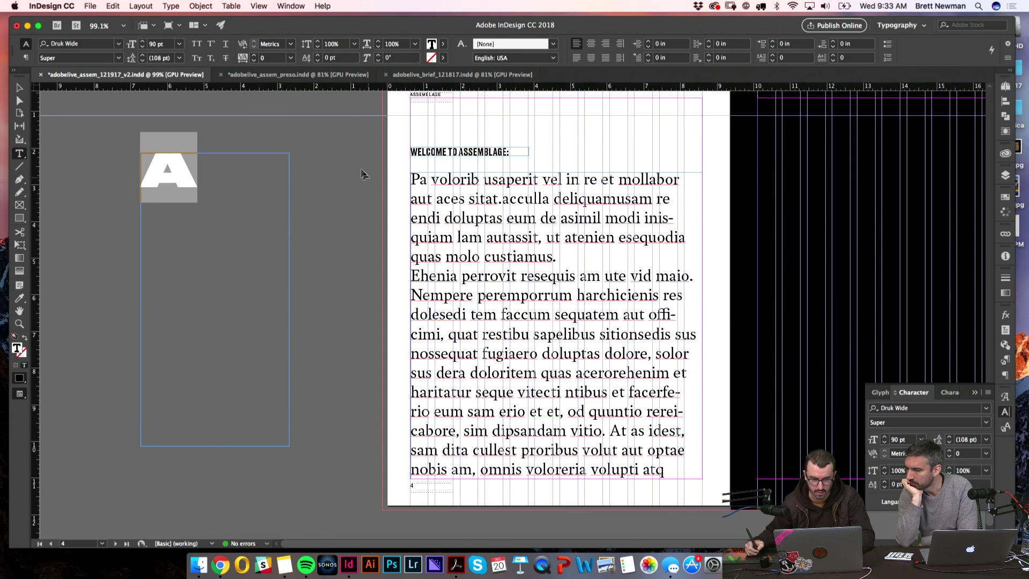
click(986, 423)
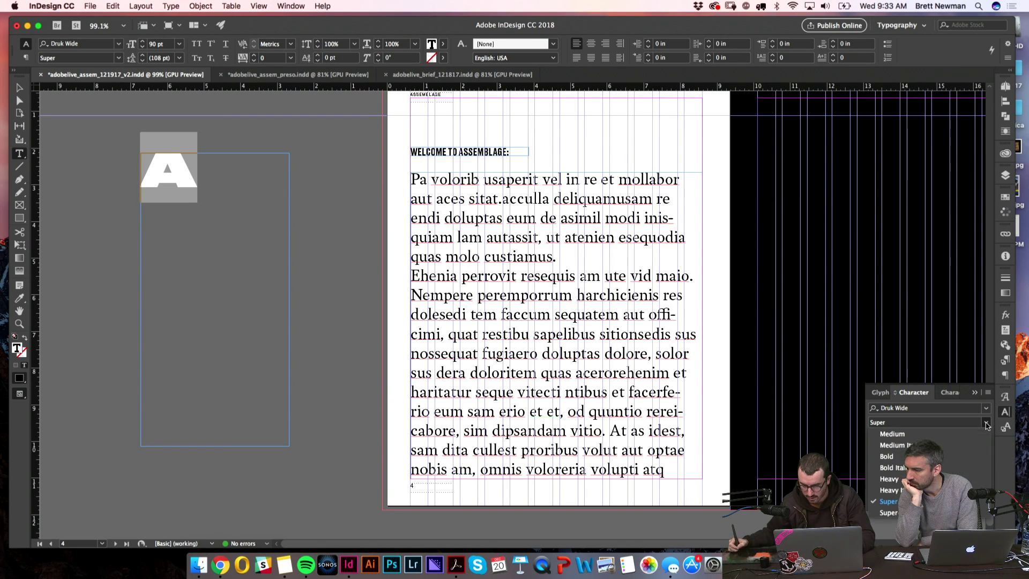
click(888, 456)
- Add the letters S, S, E and M below the A, one per line, and center-align the whole stack in its frame
click(232, 179)
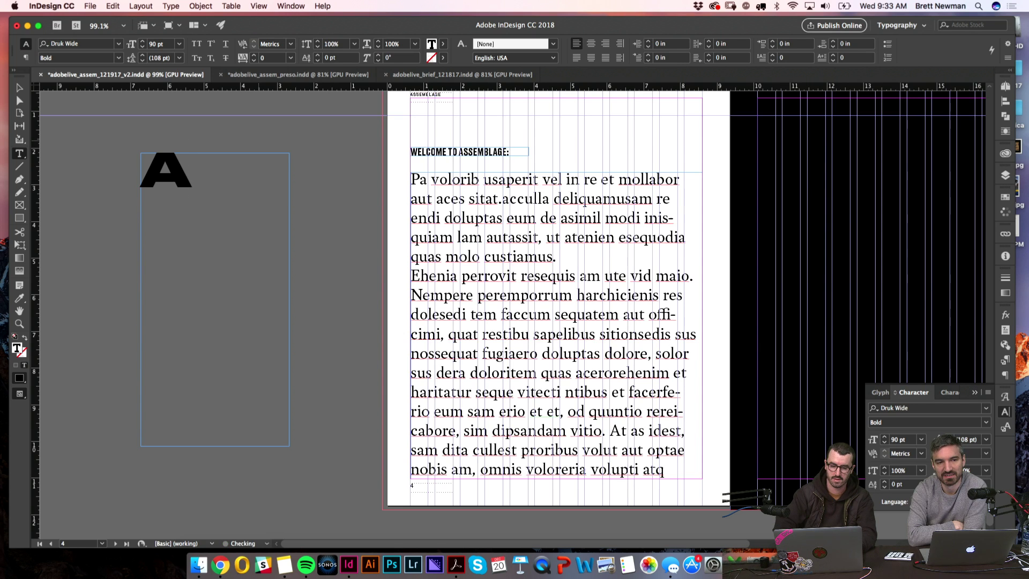
text(SS)
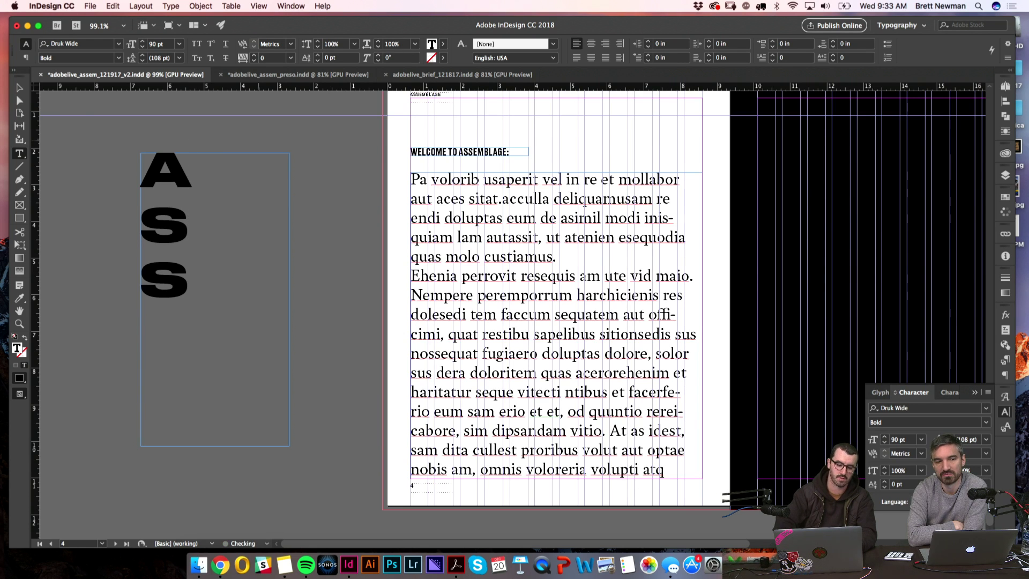
text(EM)
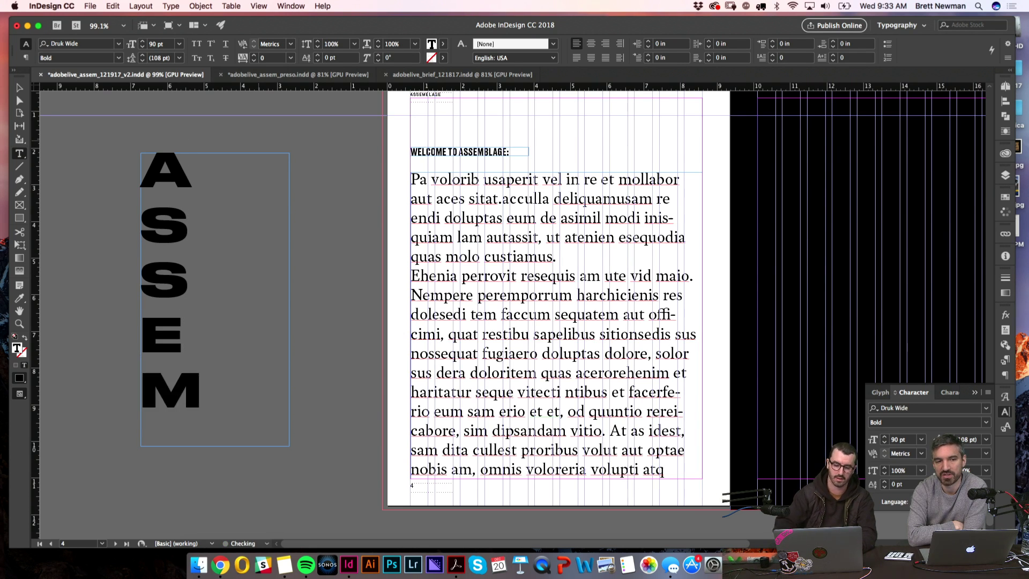
key(super+a)
click(591, 44)
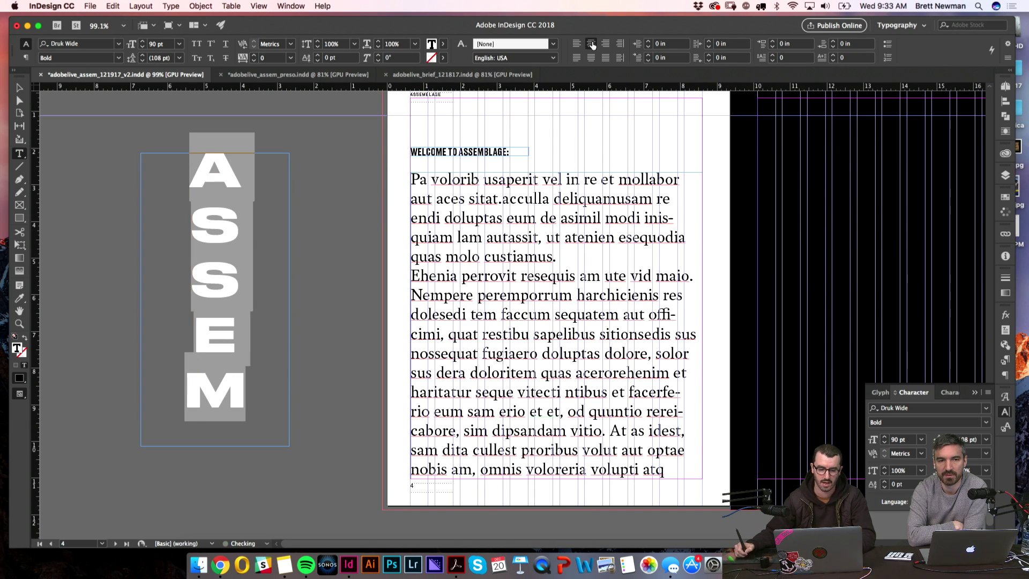
click(408, 236)
key(Escape)
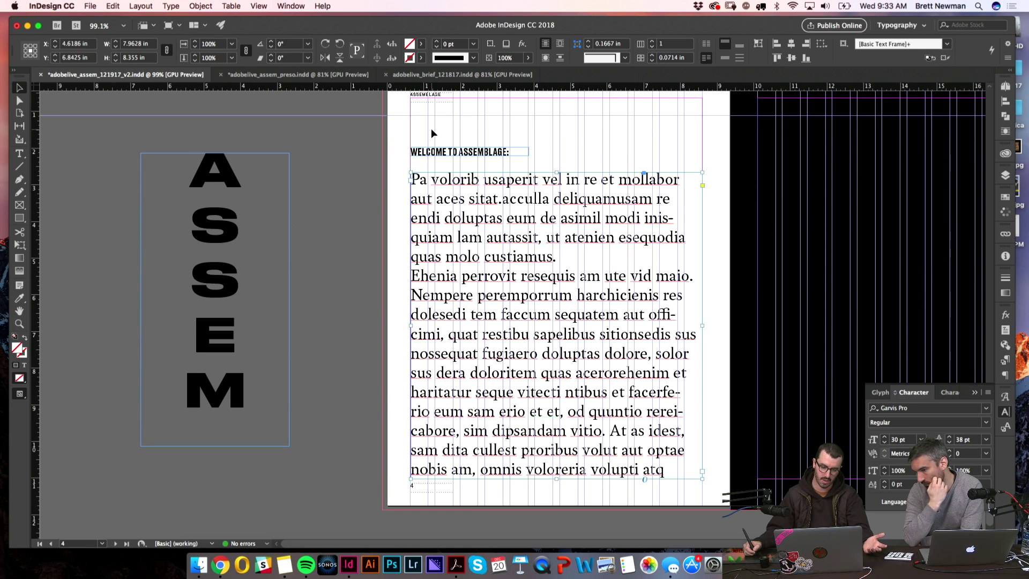
click(217, 263)
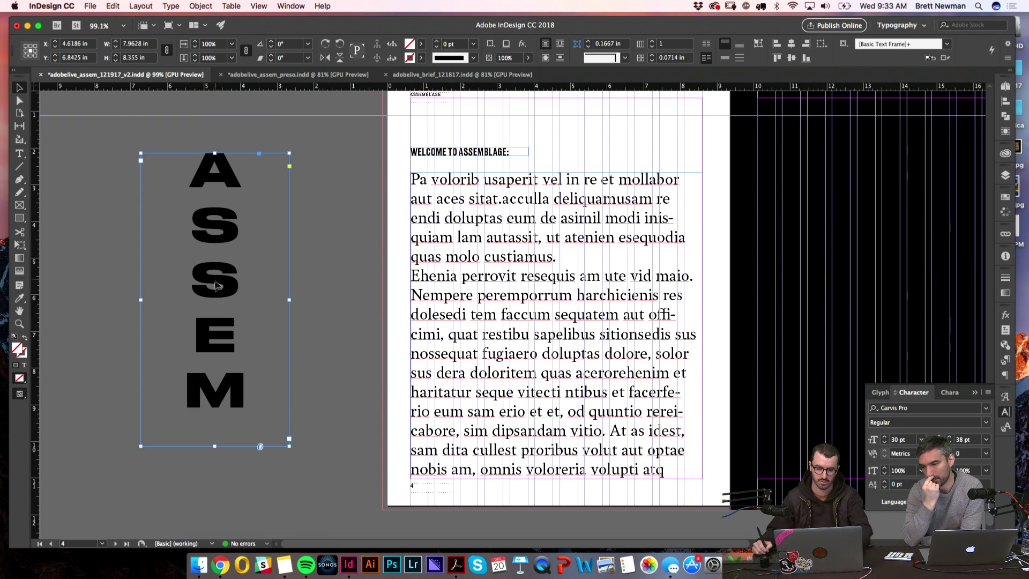
- Set the leading of all the stacked letters A, S, S, E and M to 120 pt
double_click(230, 300)
key(super+a)
key(shift+super+a)
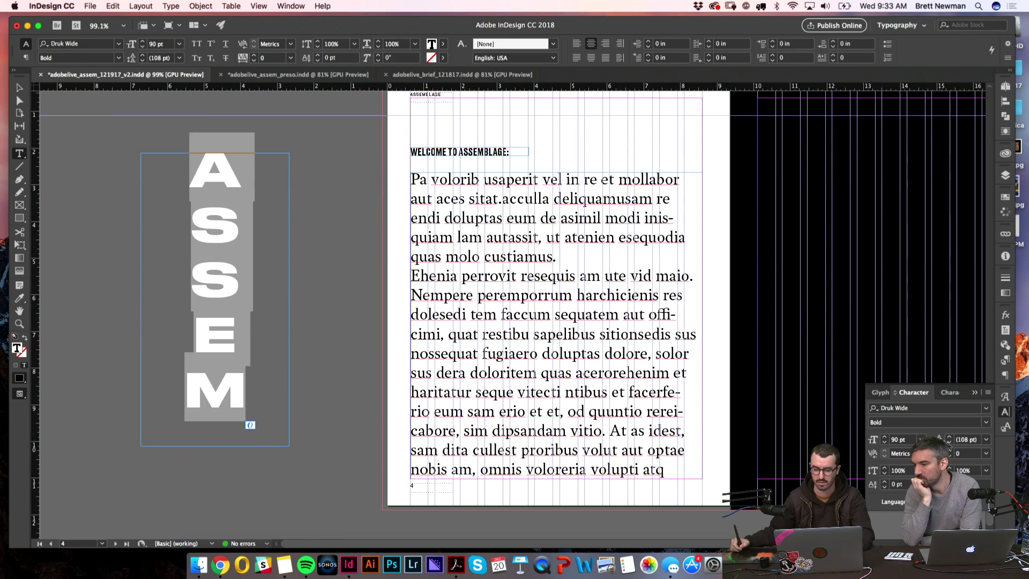
text(120)
key(Return)
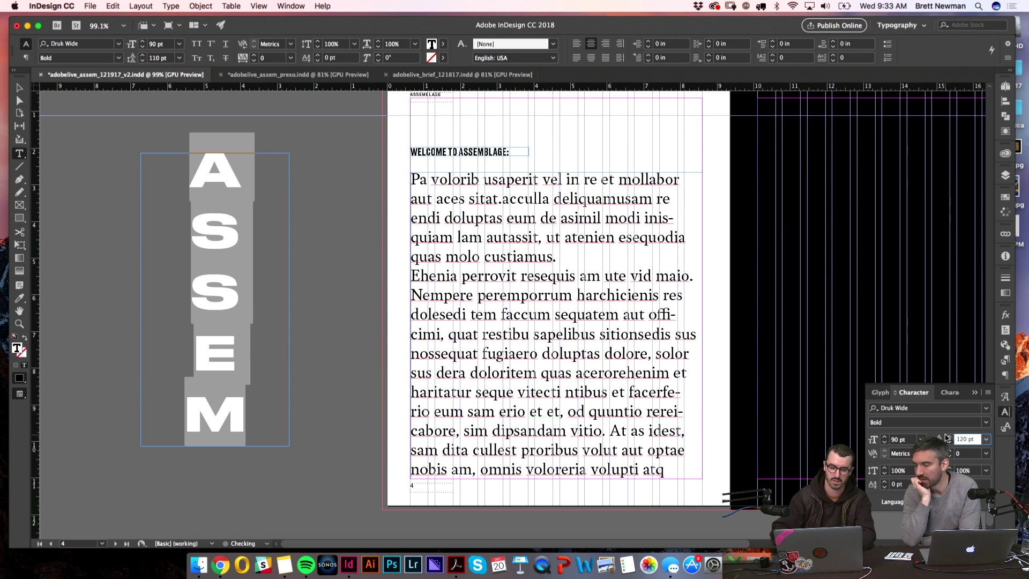
key(shift+super+a)
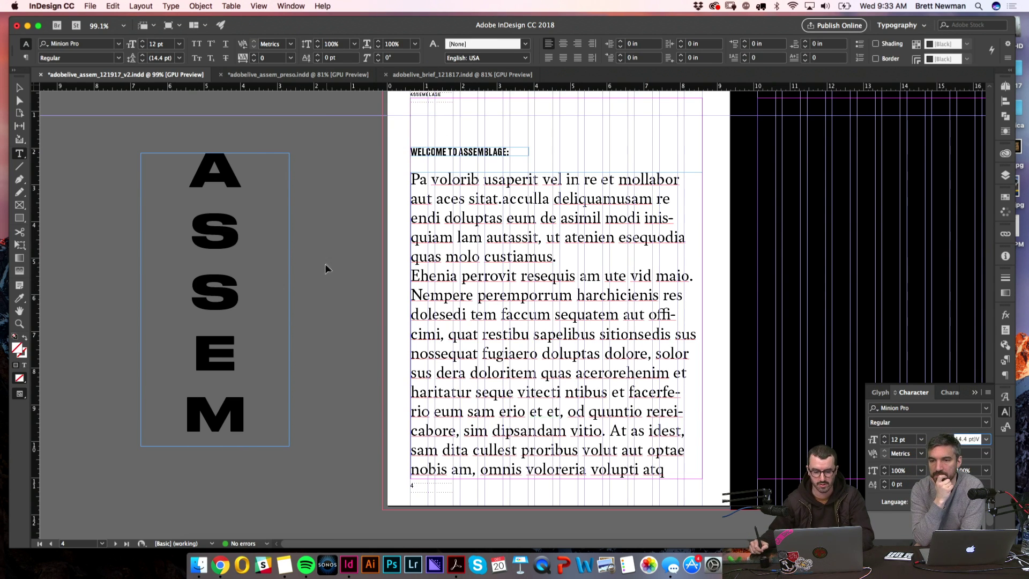
key(Return)
- Delete the frame with the stacked ASSEM letters from the pasteboard and collapse the Character panel
click(538, 298)
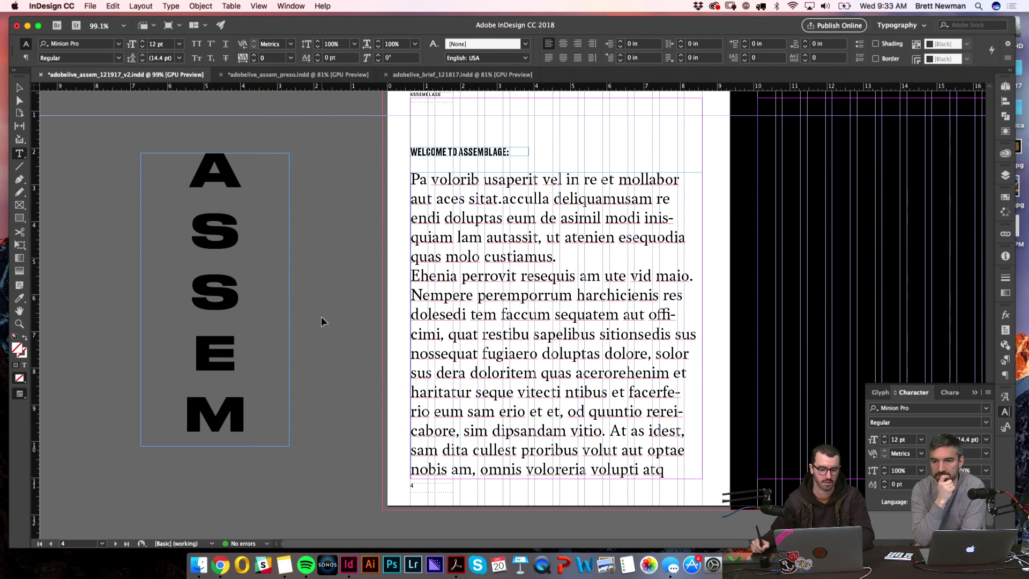
key(Escape)
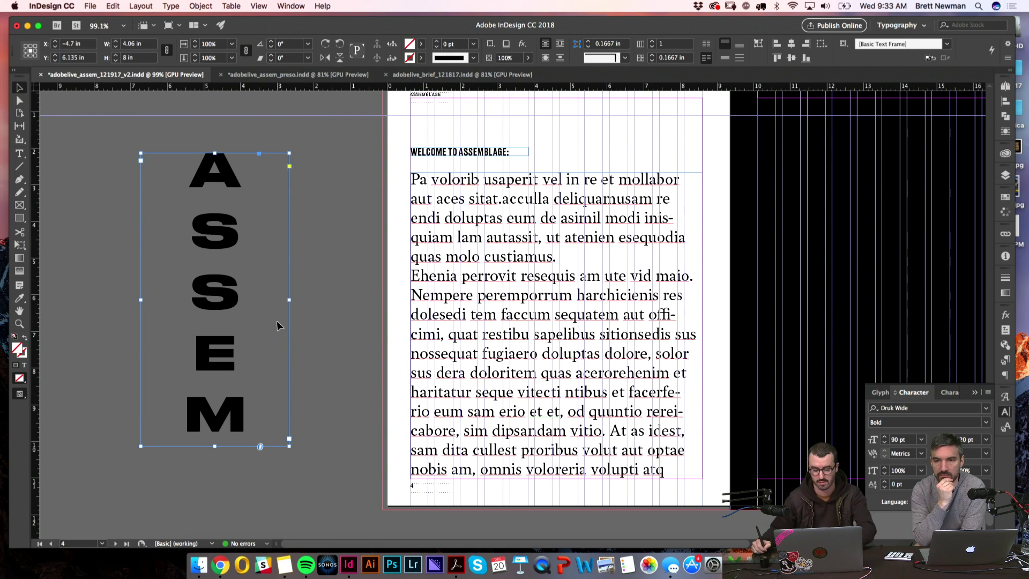
key(Delete)
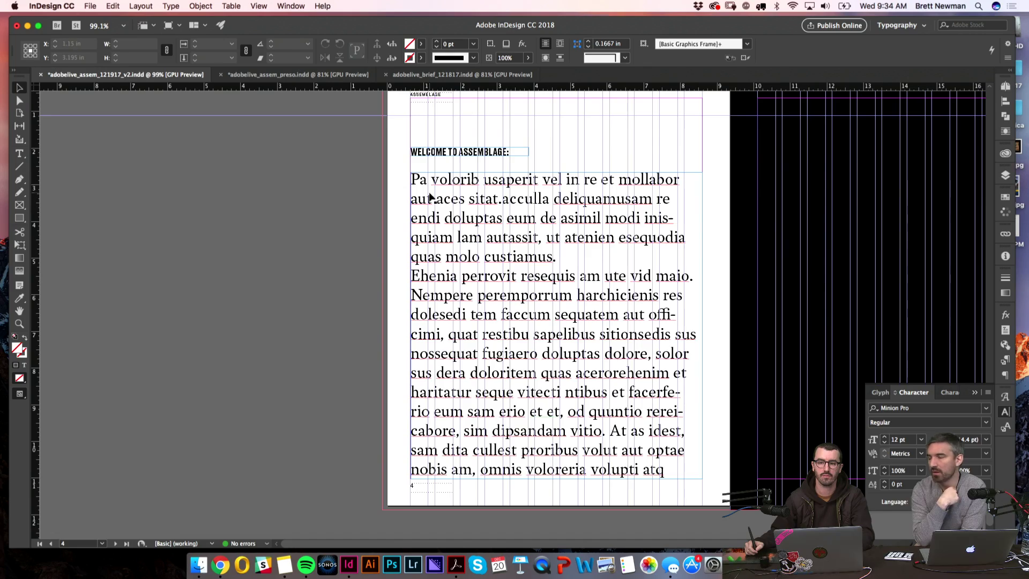
scroll(429, 199, right, 5)
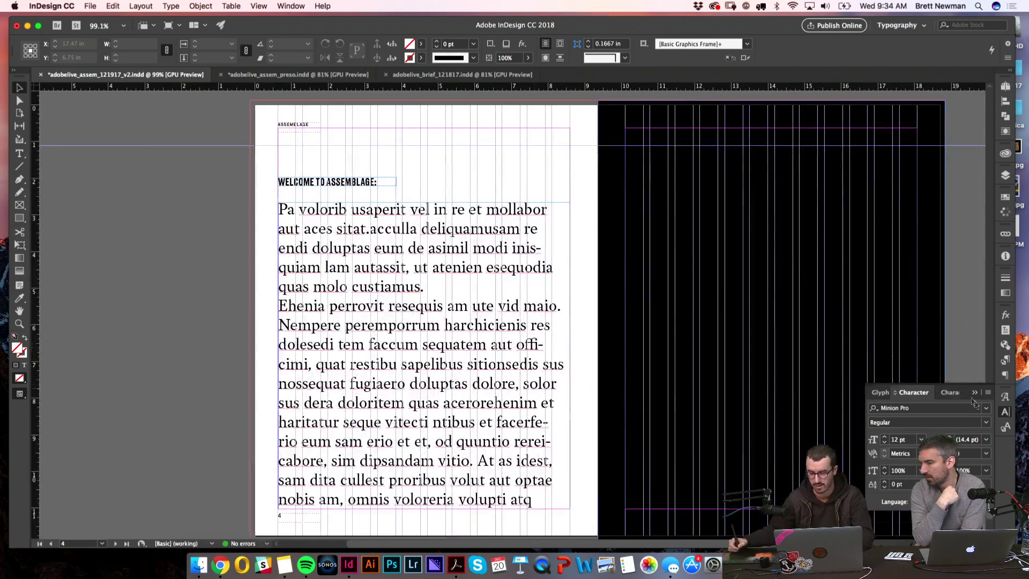
click(1005, 412)
- Preview a top slug of 0.75 in and 1 in in the Document Setup, and discard the changes
key(super+minus)
drag(842, 185, 820, 171)
key(z)
drag(247, 158, 794, 501)
click(90, 6)
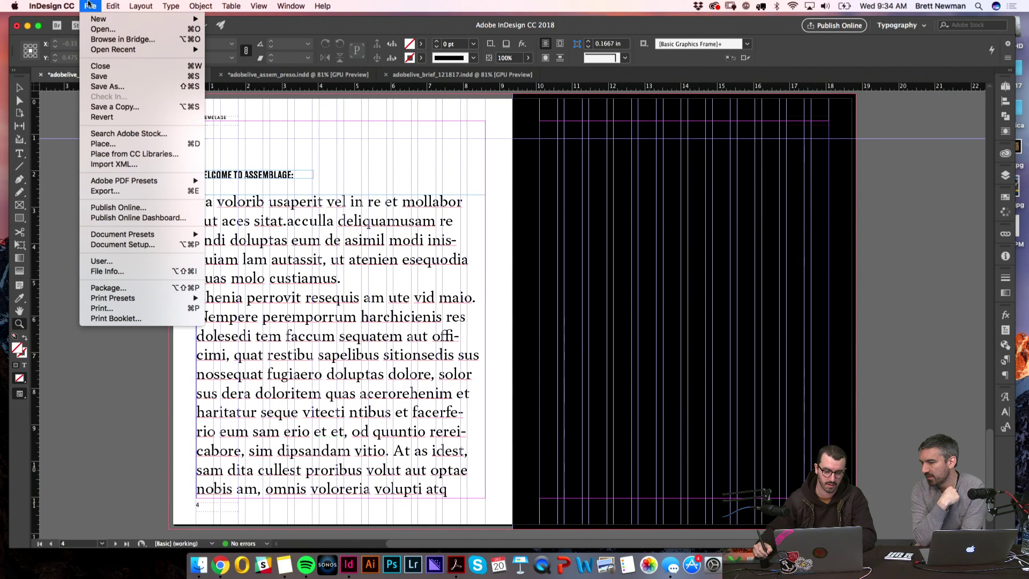
click(161, 245)
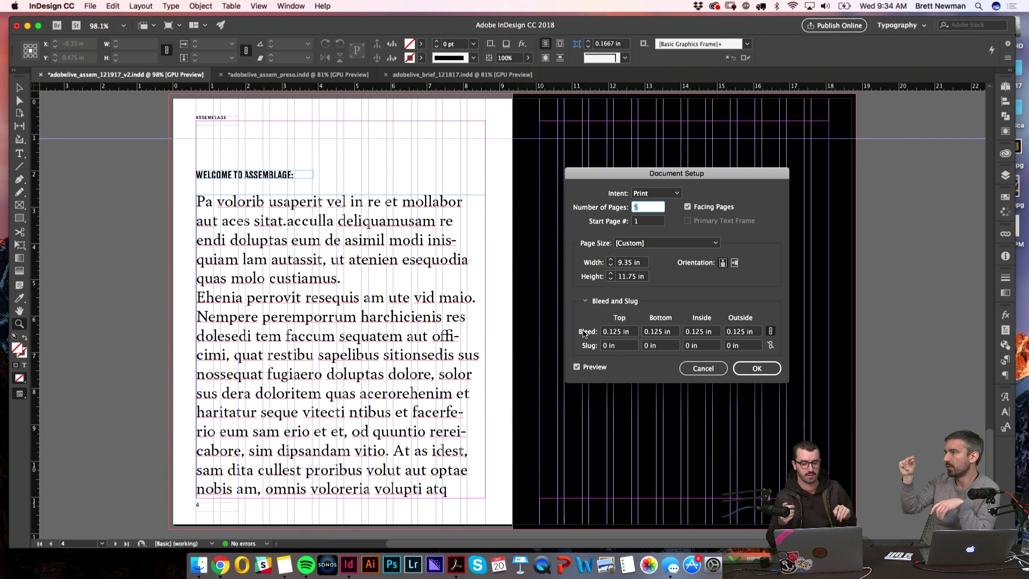
click(630, 343)
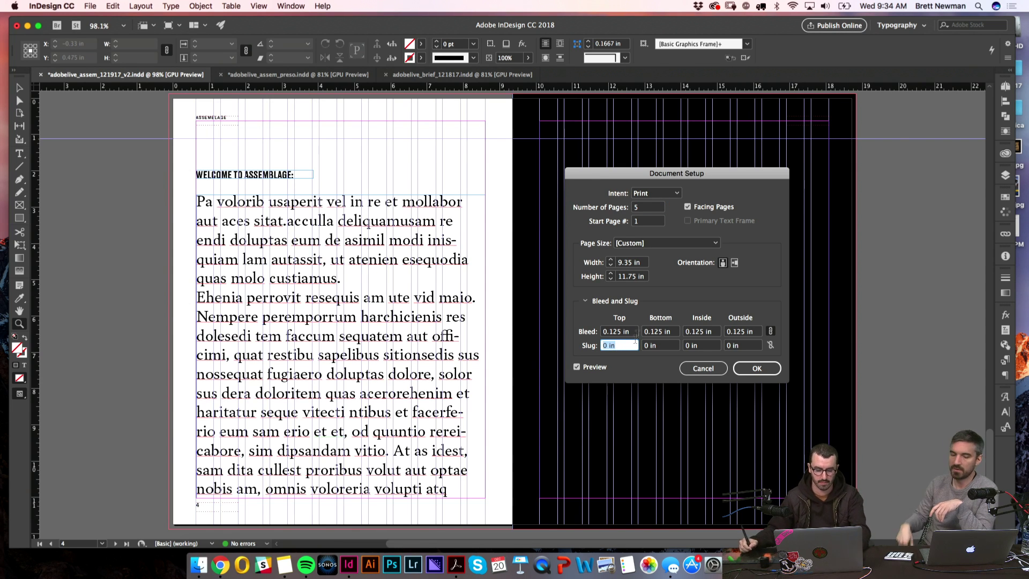
text(0.75)
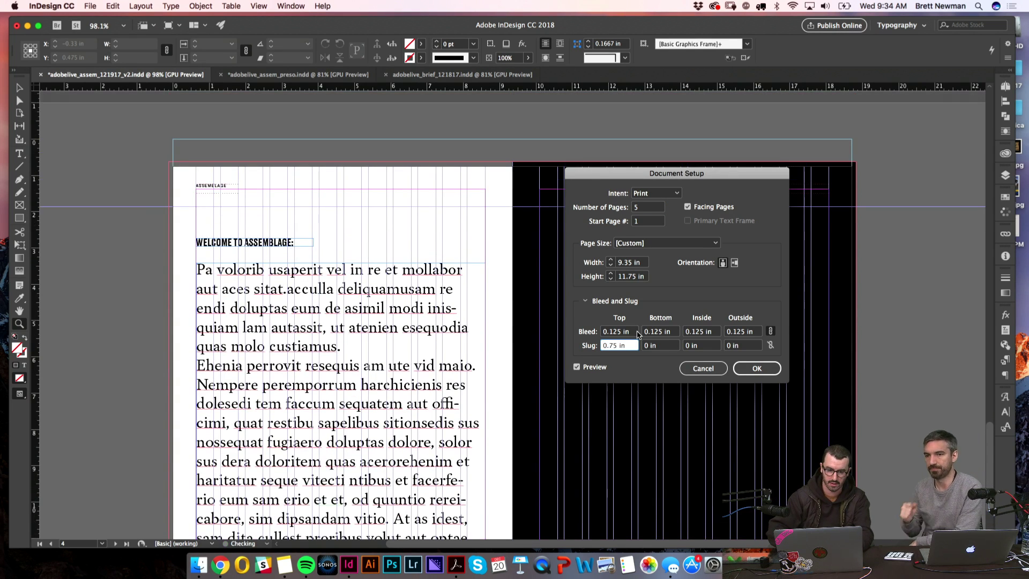
text(1)
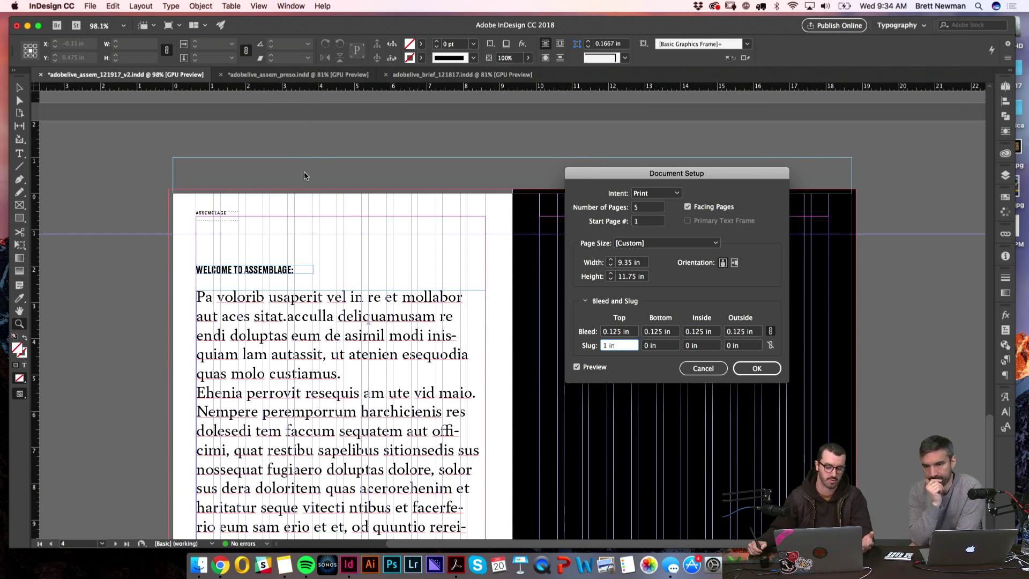
drag(593, 175, 640, 217)
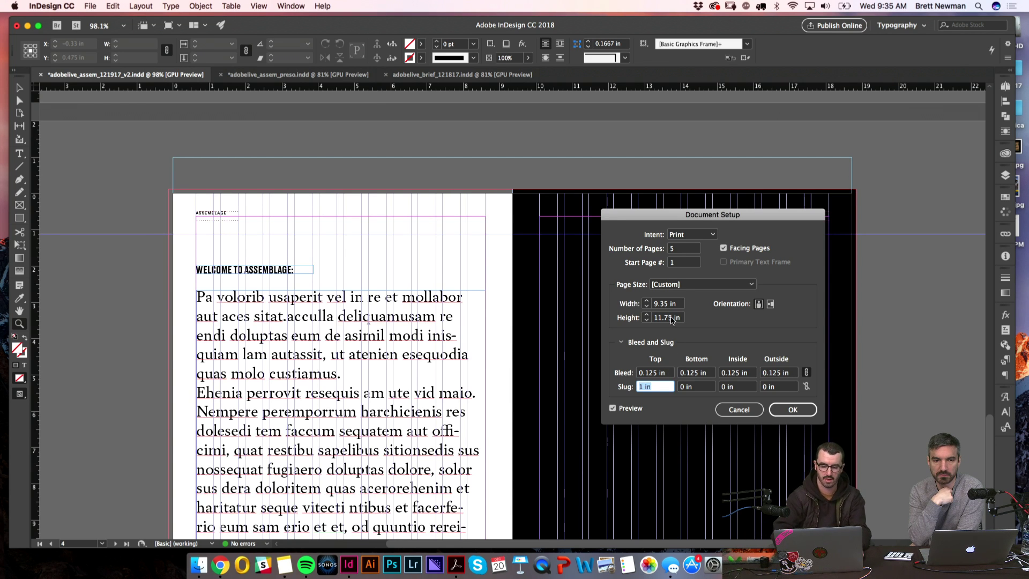
click(750, 408)
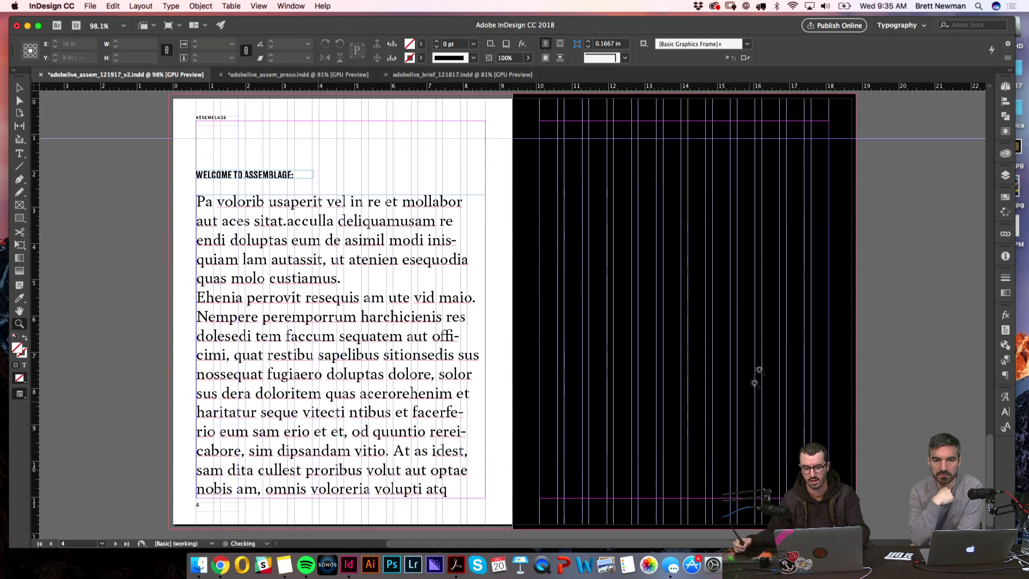
- Check the 4–5 spread in preview mode without guides and frame edges
key(w)
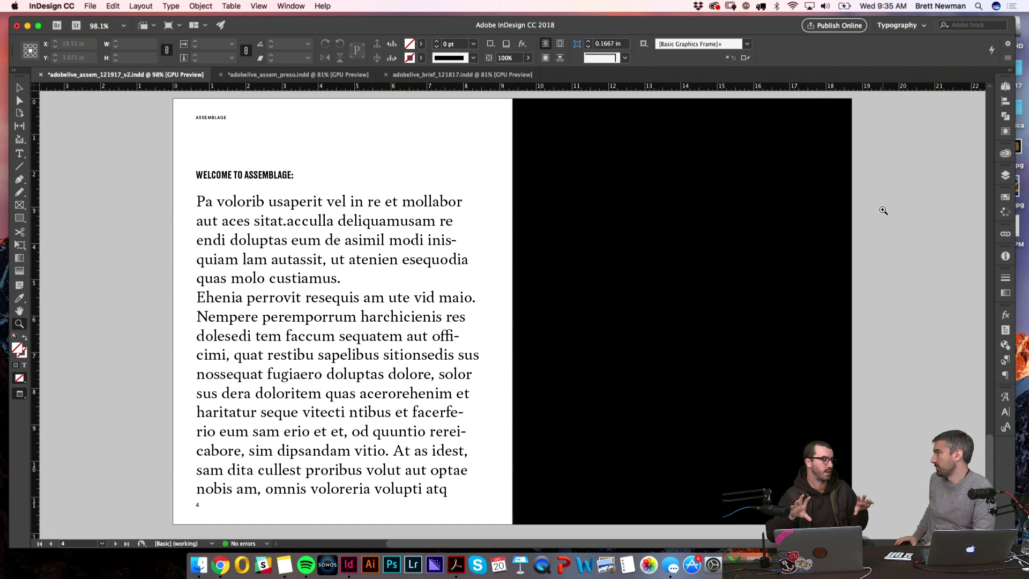
key(w)
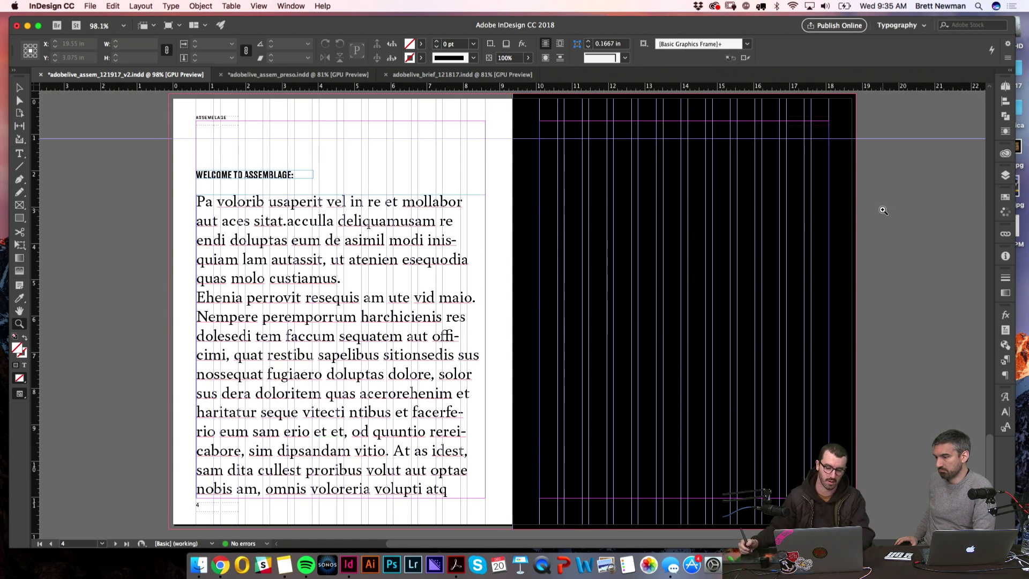
key(w)
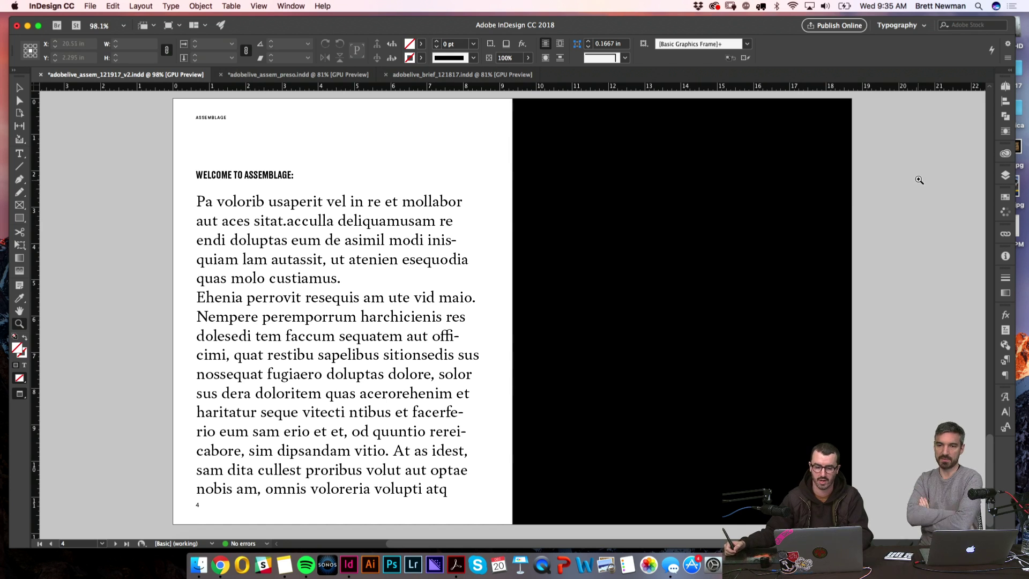
- Switch to Finder, open the Stangel_Rapha folder inside Assets, and select and preview the photo JS_17.png
key(super+Tab)
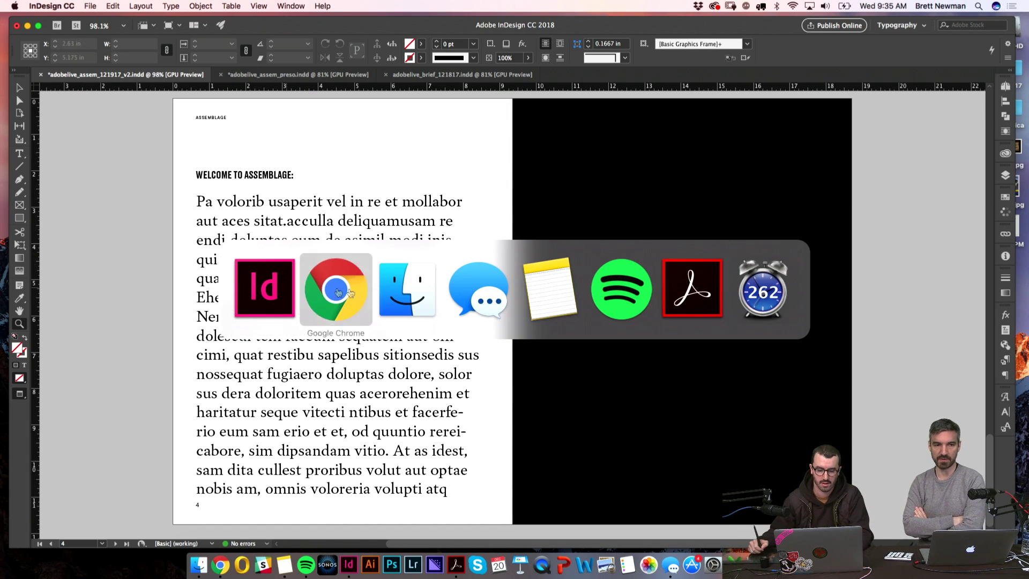
click(398, 290)
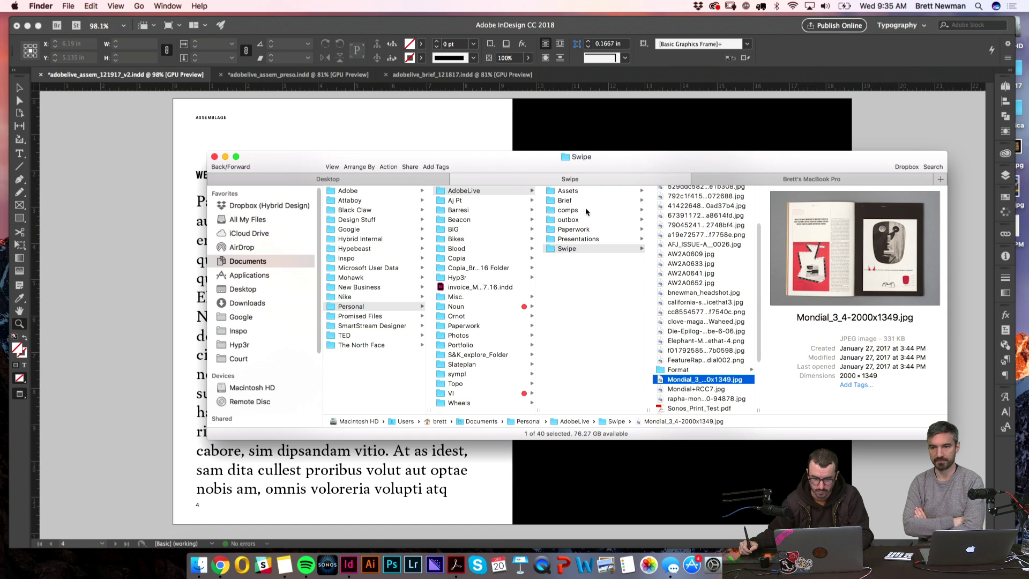
click(570, 190)
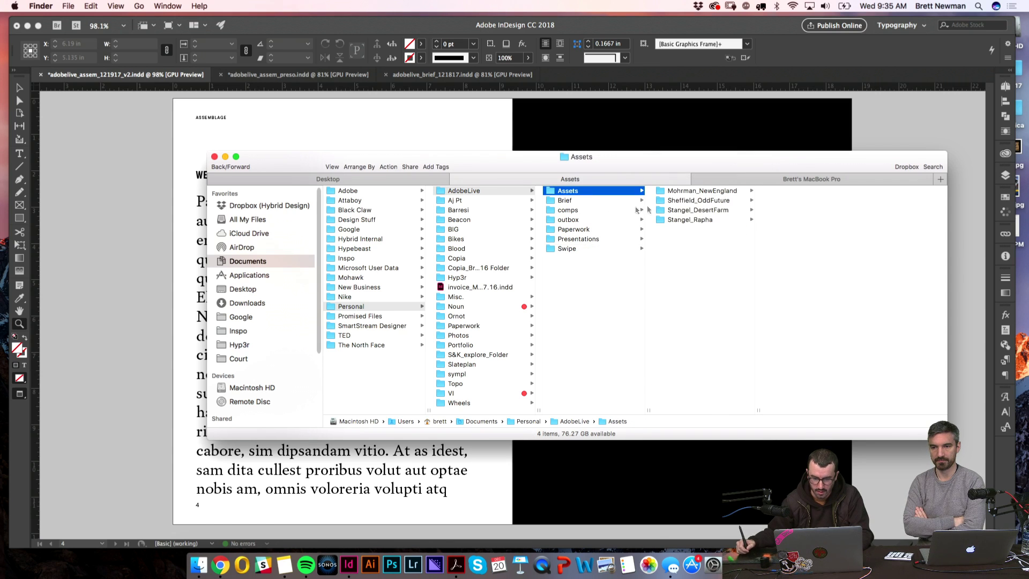
click(696, 220)
click(812, 355)
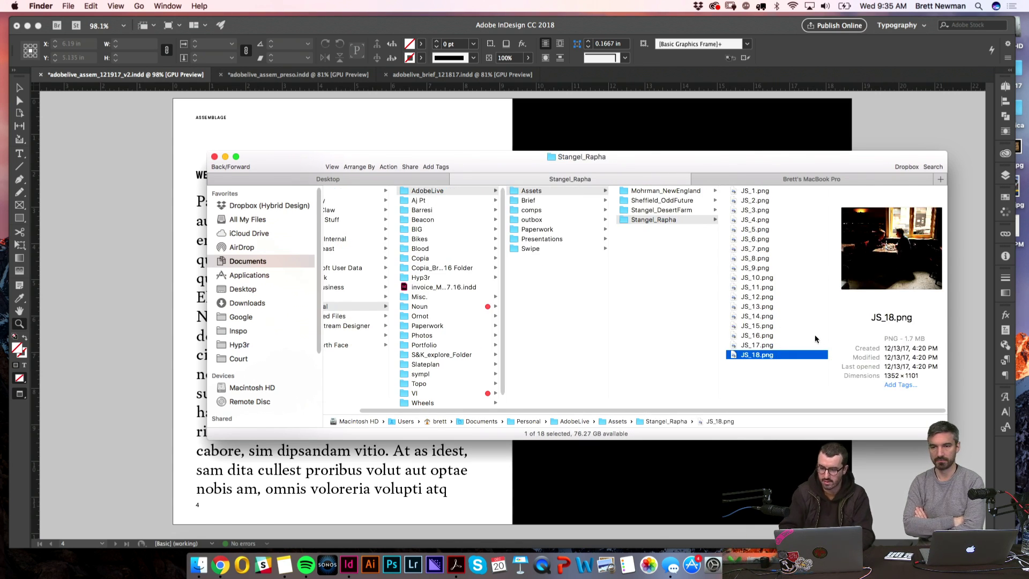
key(Up)
key(space)
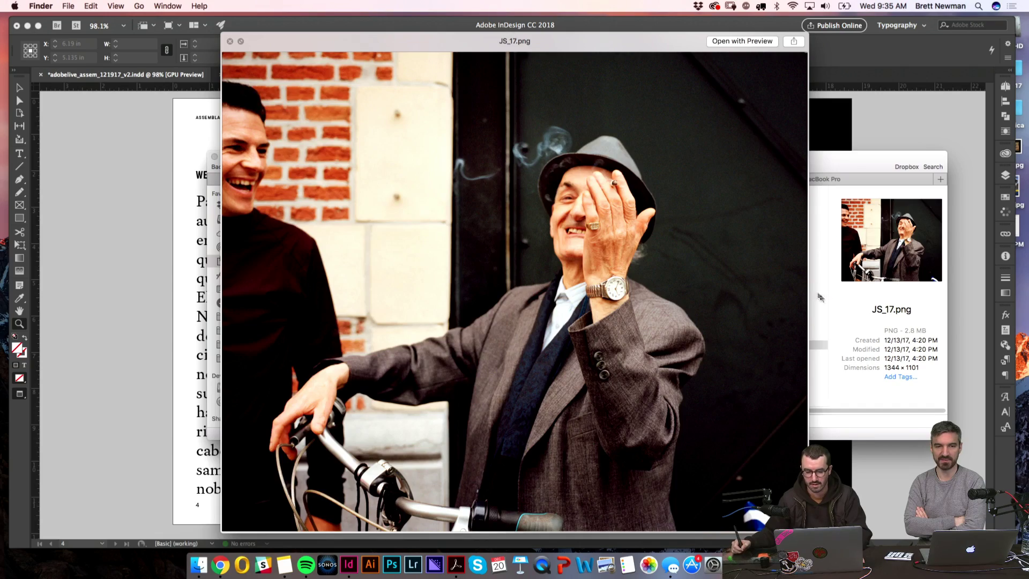
key(space)
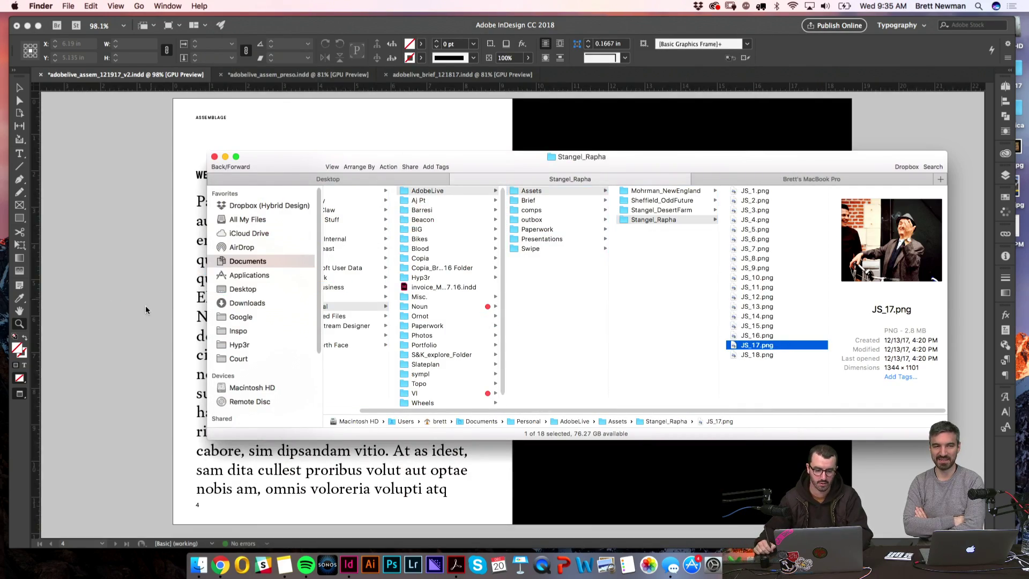
- Place JS_17.png in the lower part of the black page 5, spanning the margins at about 8 x 6.5 in
click(146, 309)
scroll(701, 268, up, 3)
drag(661, 257, 897, 450)
drag(794, 411, 509, 467)
key(s)
drag(569, 315, 620, 274)
key(w)
scroll(810, 233, left, 5)
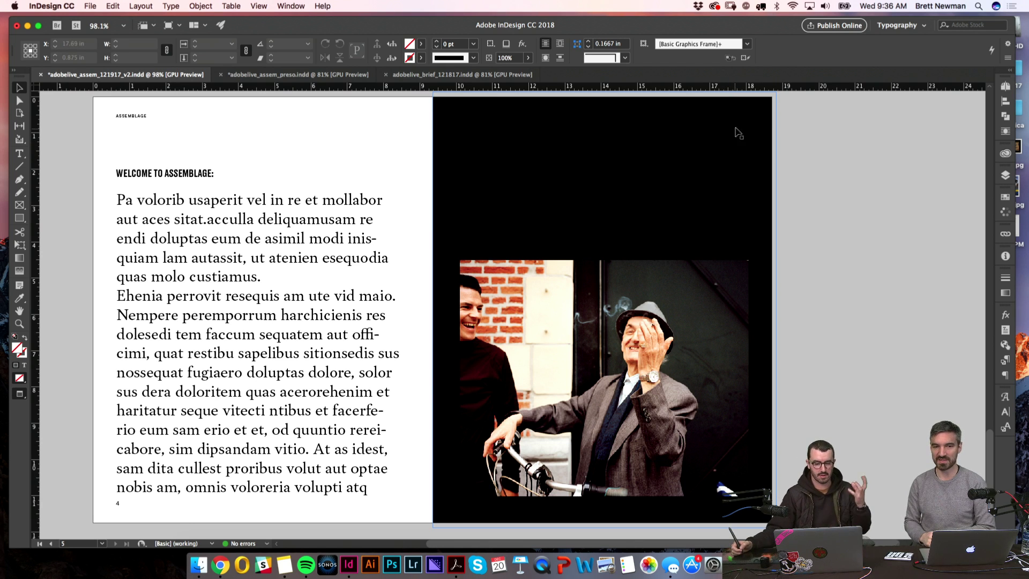
- Copy the WELCOME TO ASSEMBLAGE: headline straight across to the black page, flush with the photo's right edge
key(z)
drag(696, 293, 582, 439)
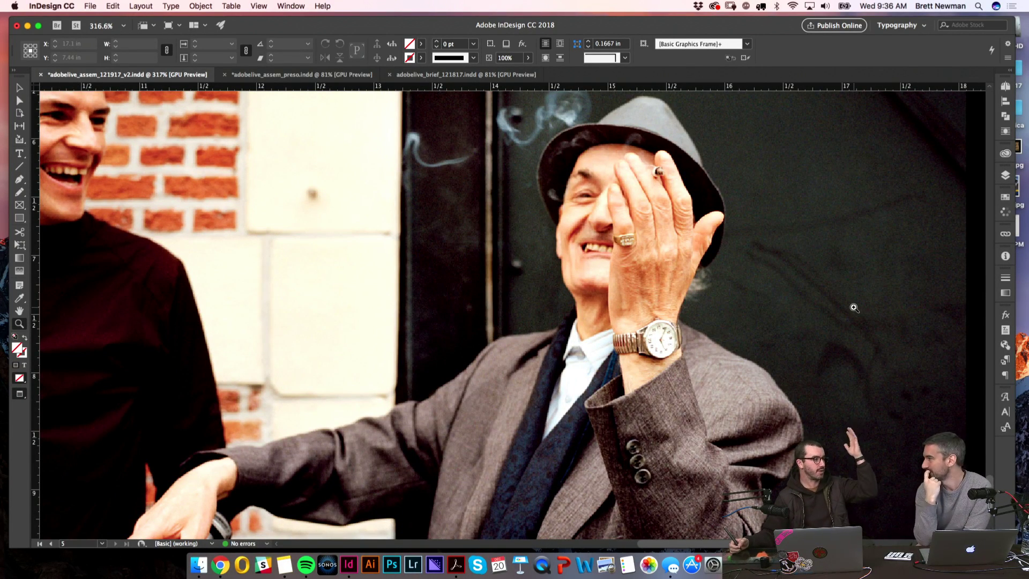
key(super+alt+2)
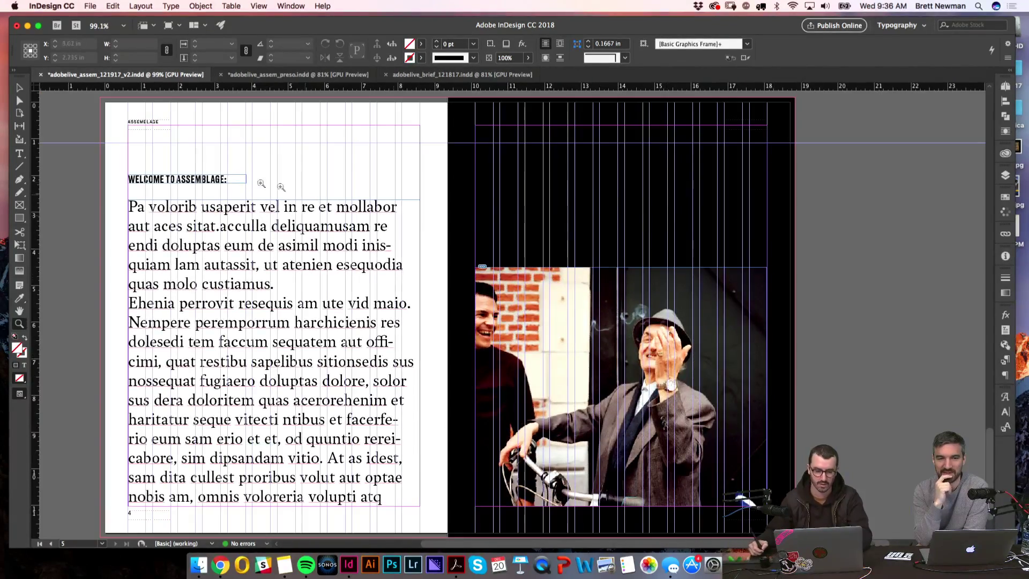
key(v)
click(233, 184)
key(w)
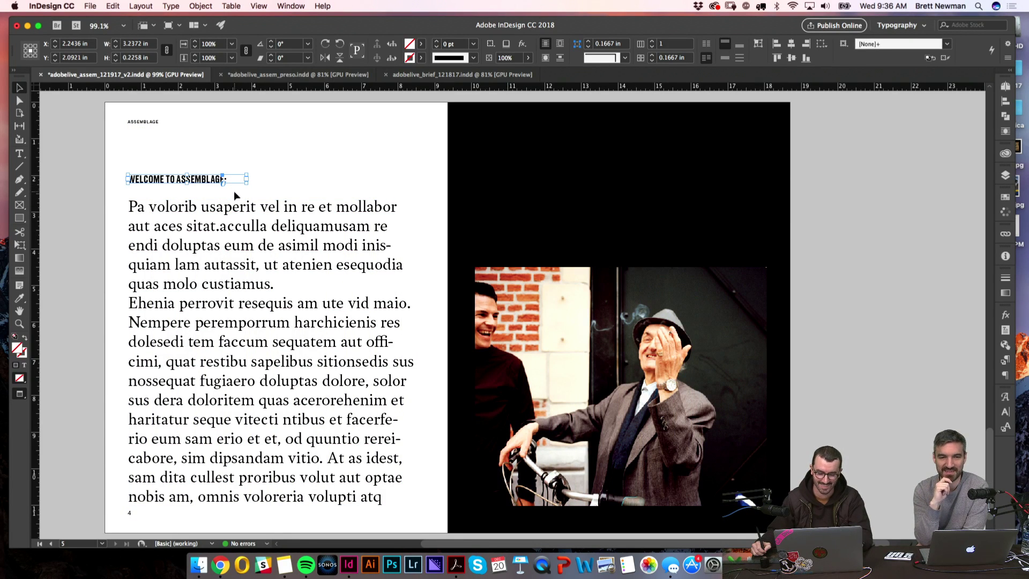
drag(239, 182, 758, 195)
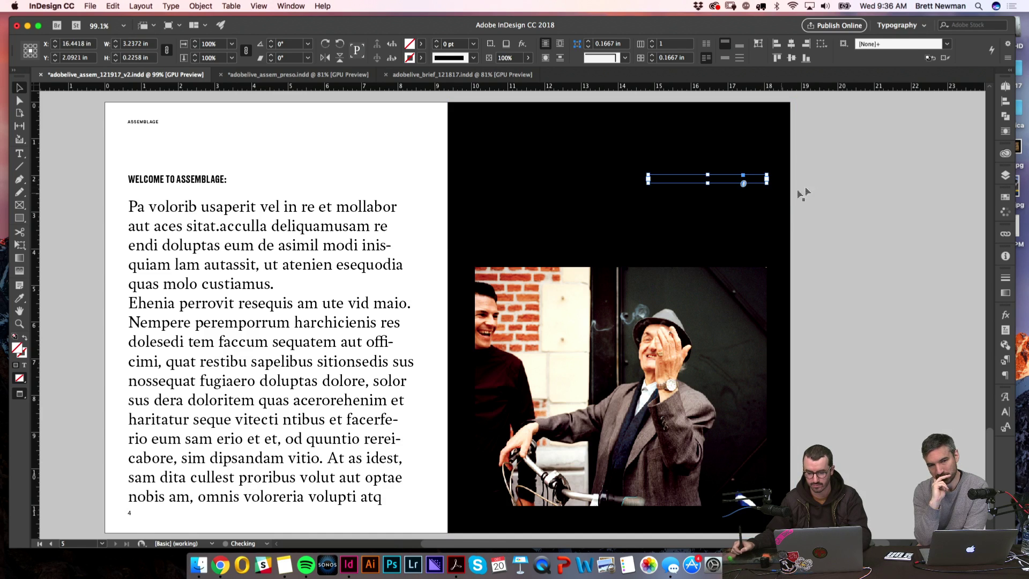
- Set the text fill of the copied headline on the black page to [Paper]
click(820, 175)
click(756, 186)
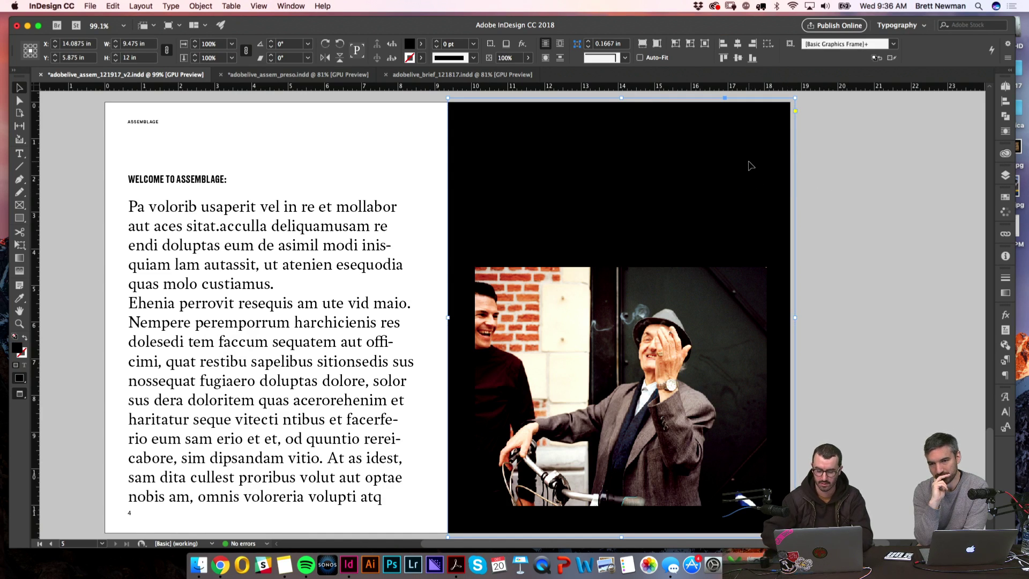
click(712, 179)
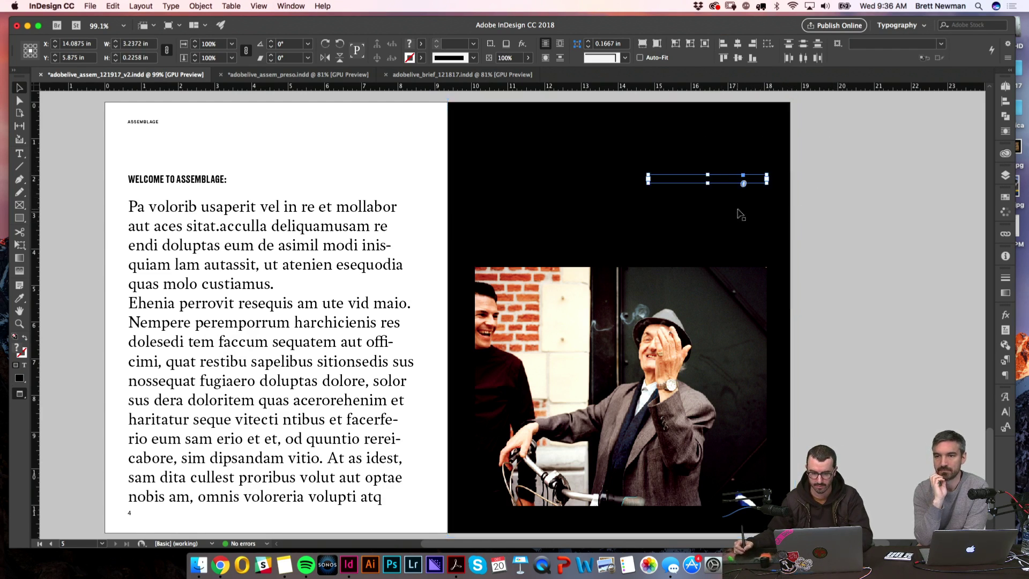
click(422, 44)
click(337, 60)
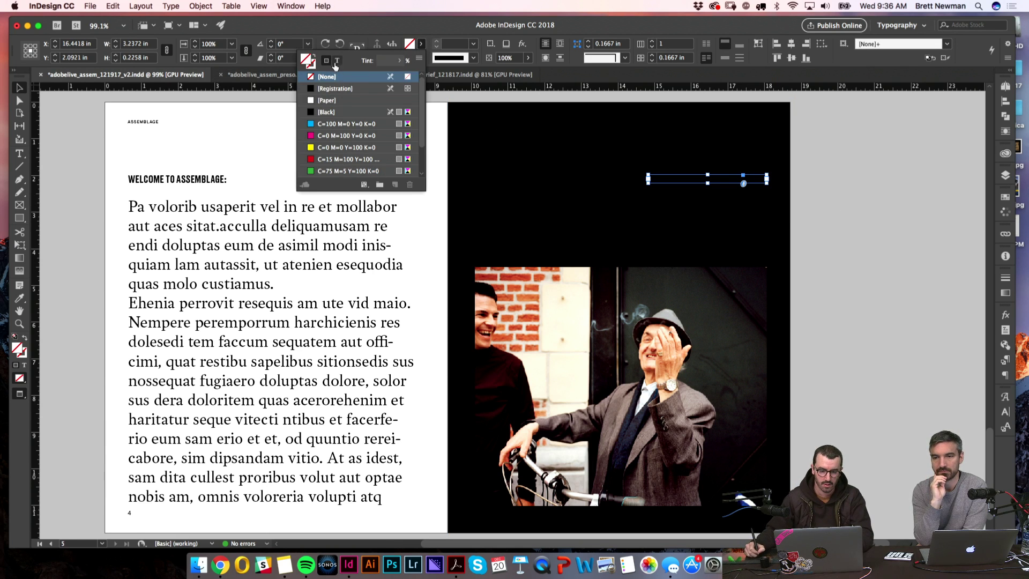
click(327, 112)
click(336, 99)
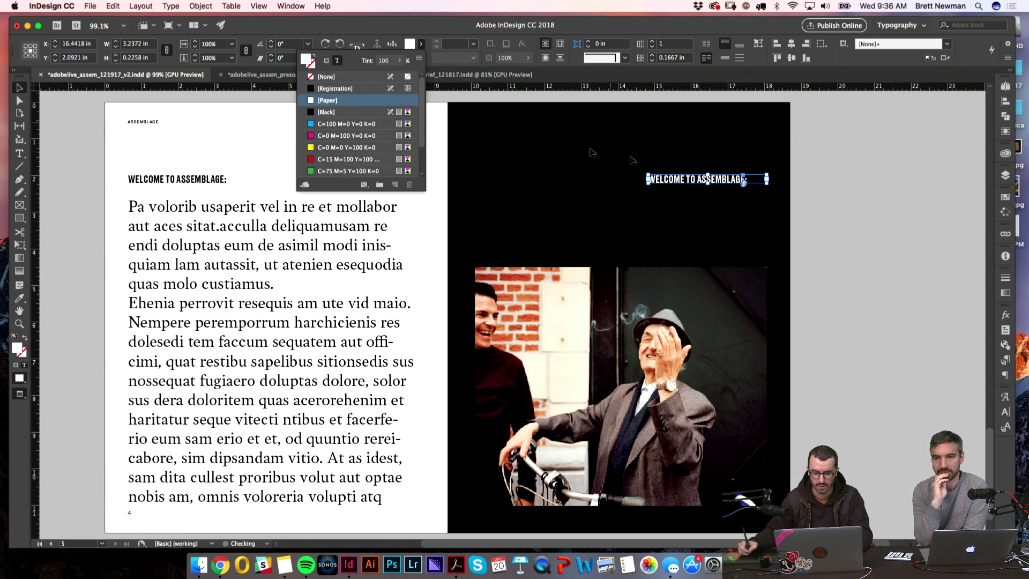
- Right-align the copied headline's text and move its frame down to just above the photo
double_click(696, 178)
key(super+a)
click(749, 179)
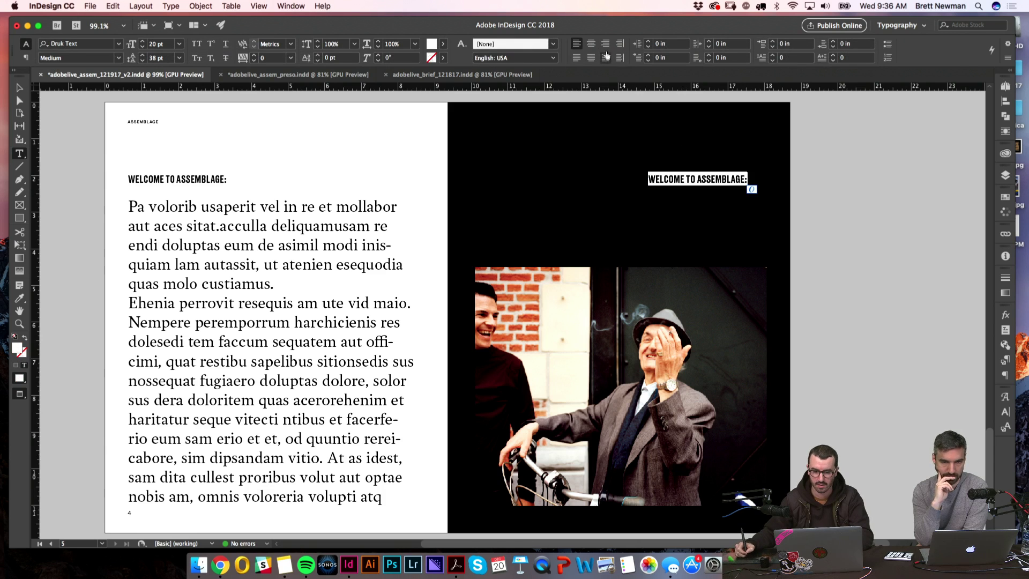
key(Escape)
key(w)
click(847, 358)
drag(586, 181, 597, 326)
- Set the copied headline above the photo on the black page in Garvis Pro Italic
key(t)
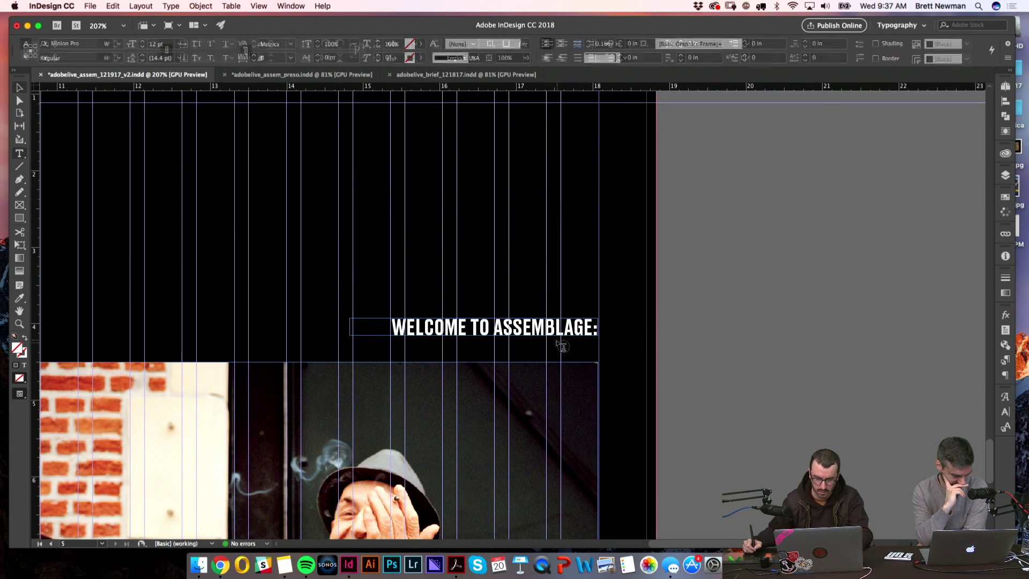
key(super+a)
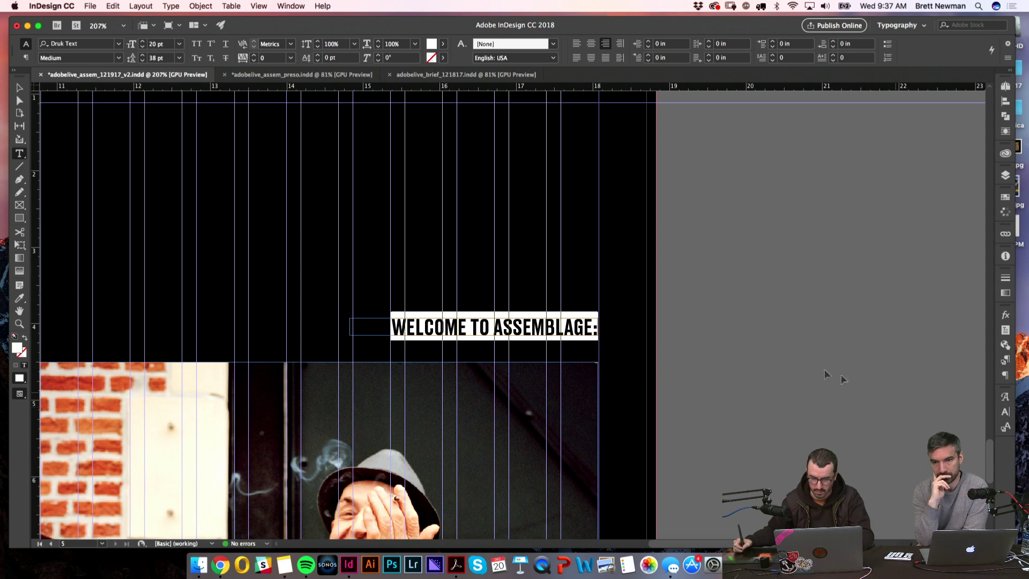
key(shift+super+a)
scroll(148, 382, left, 10)
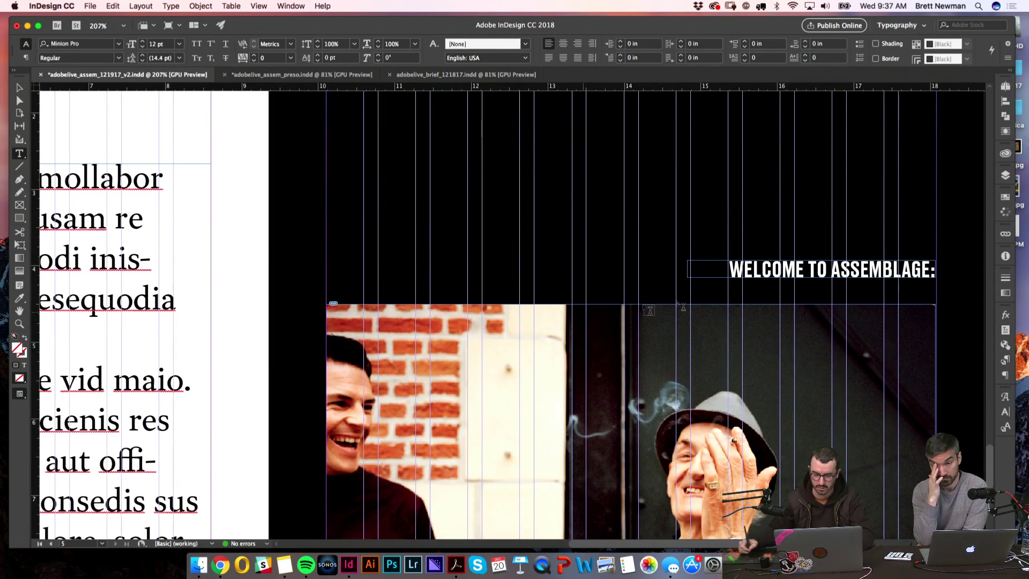
click(952, 319)
scroll(769, 300, right, 5)
click(758, 268)
key(super+a)
click(1005, 411)
click(924, 408)
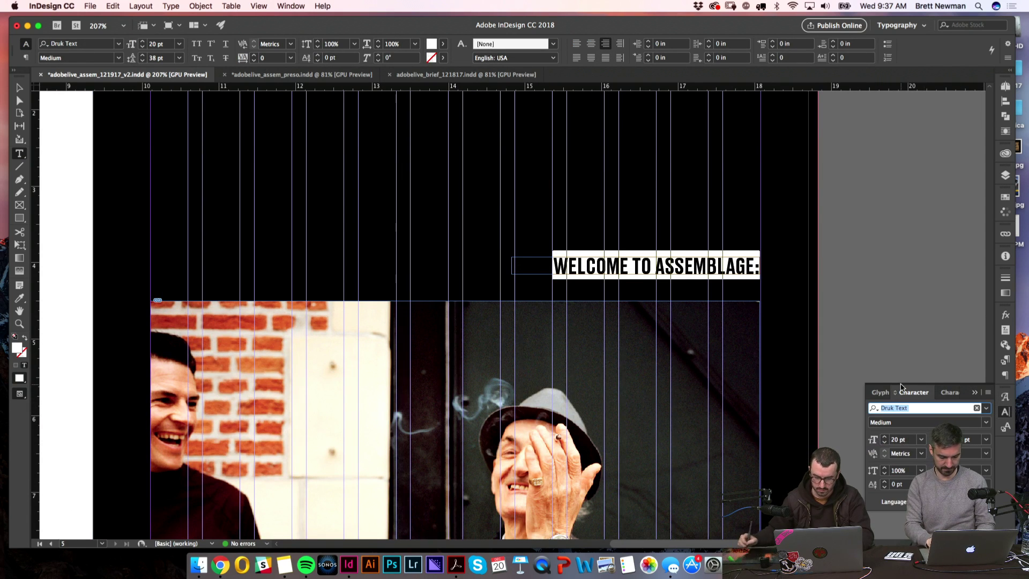
text(GARVIS)
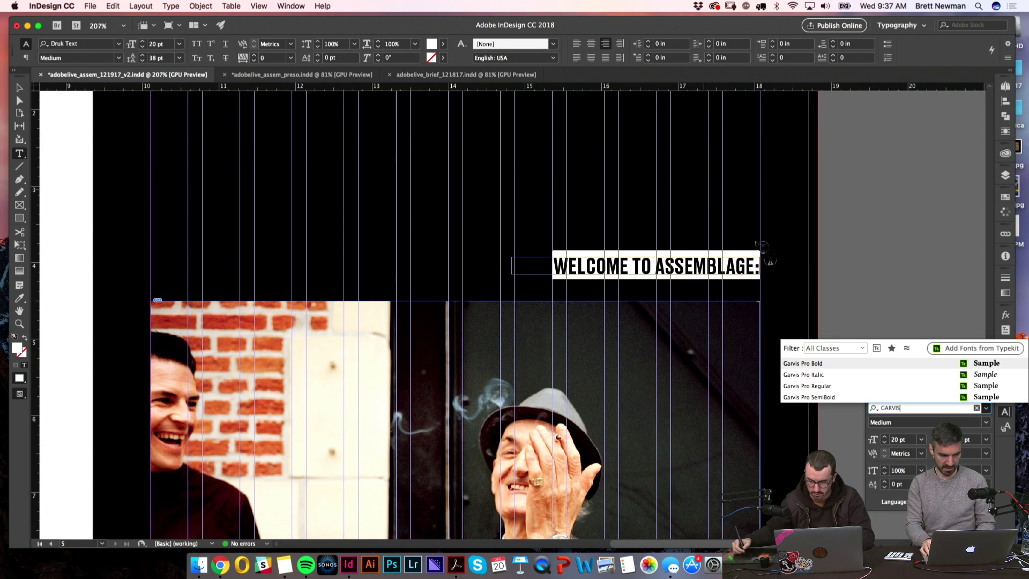
click(823, 374)
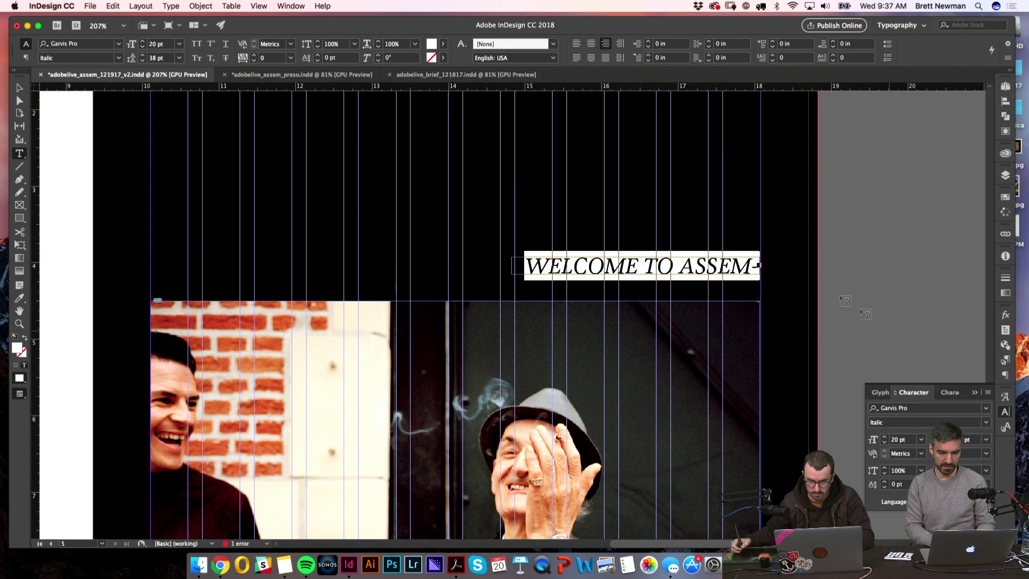
- Change the case of the headline above the photo to Title Case
click(172, 6)
mouse_move(270, 161)
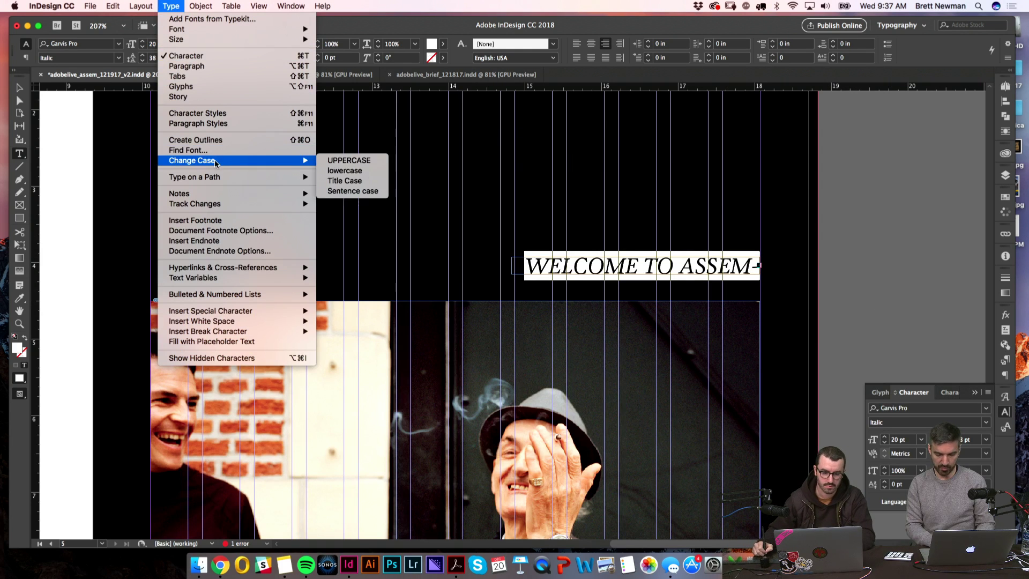
click(339, 182)
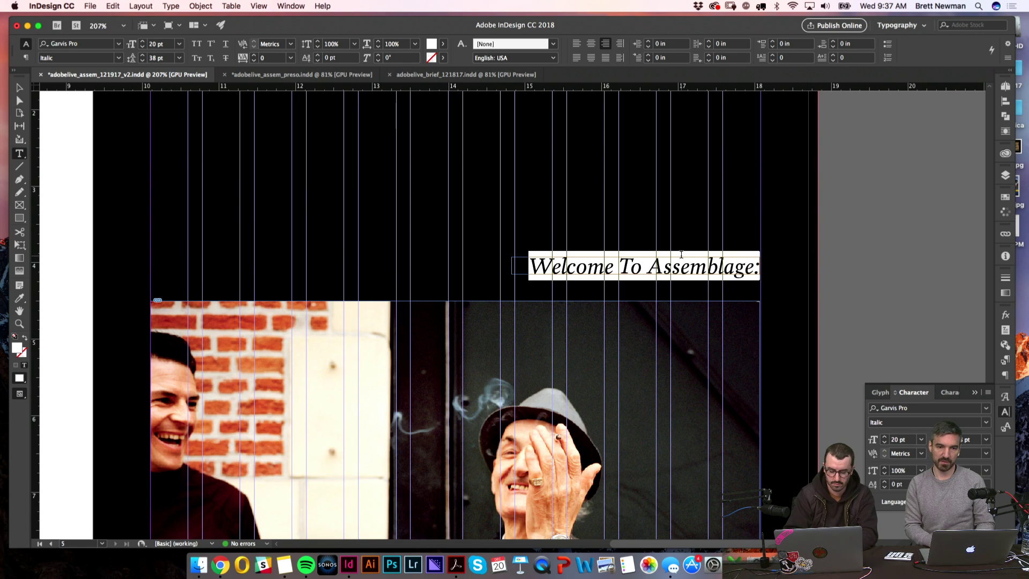
- Replace the headline above the photo with a credit reading "Rapha City," followed by the photographer's full name
text(Rapha)
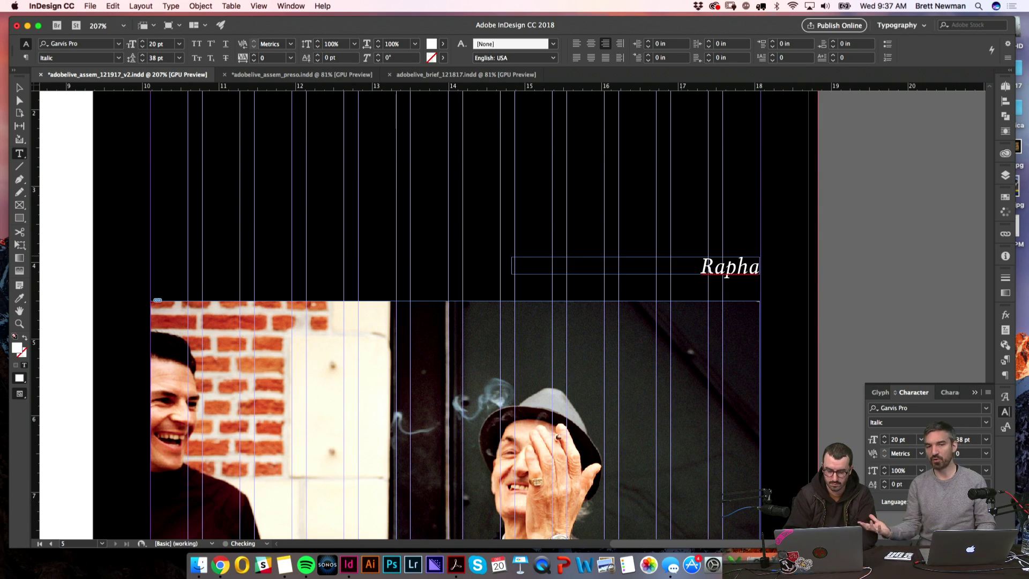
text( City)
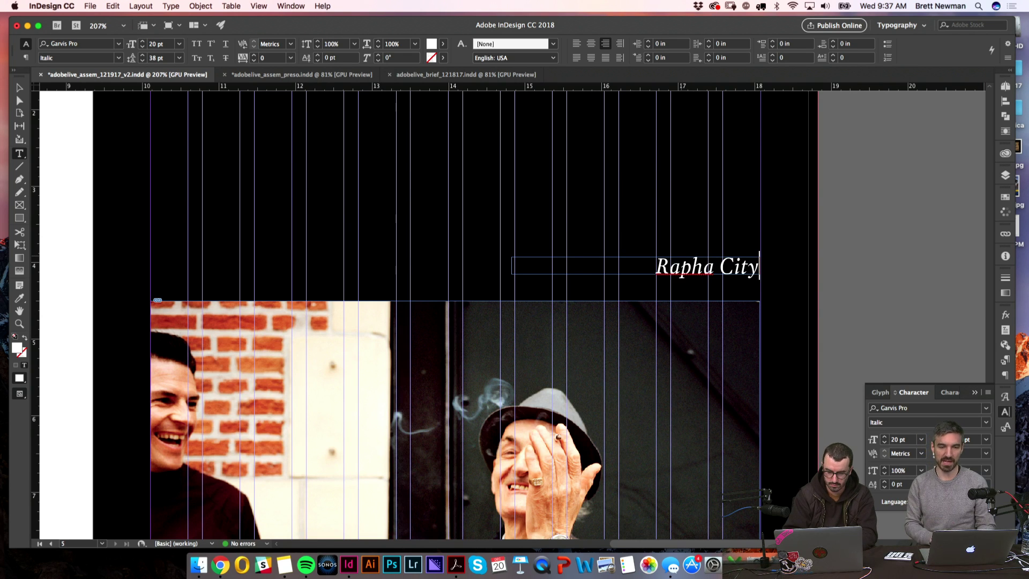
text(, Jake Stangel)
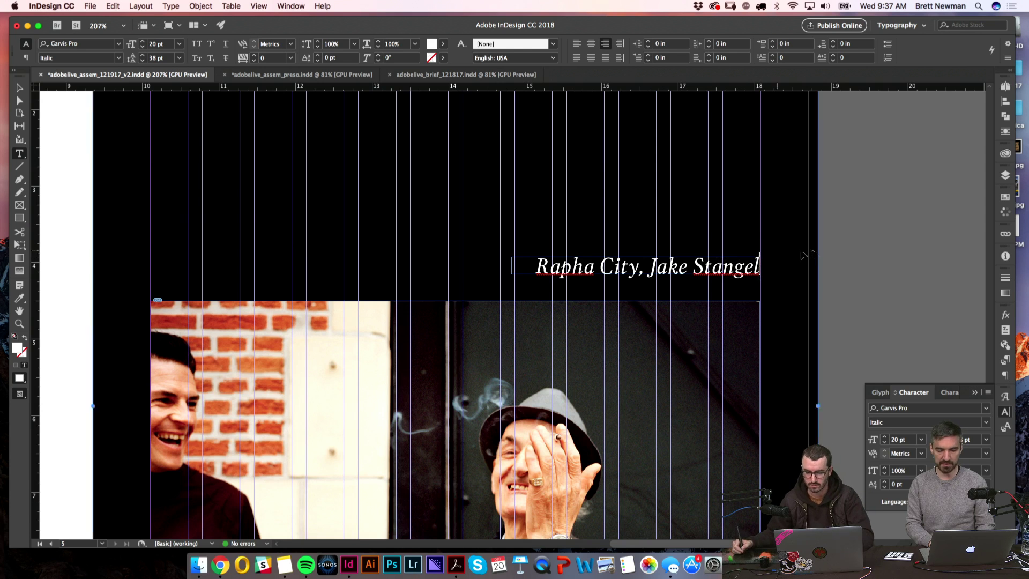
key(Escape)
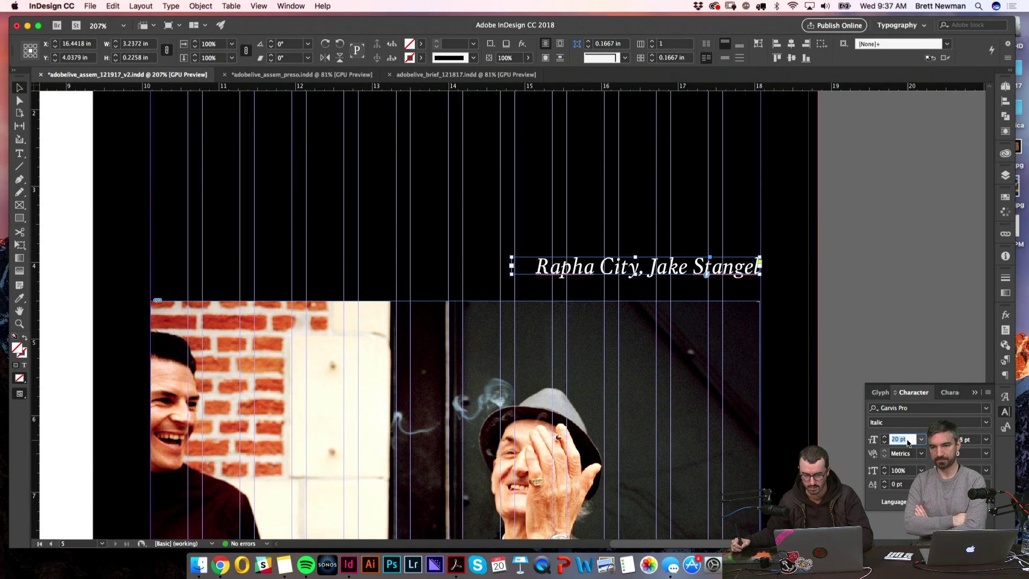
- Set the photo credit's font size to 14 pt and fit its frame to the text
text(14)
key(Return)
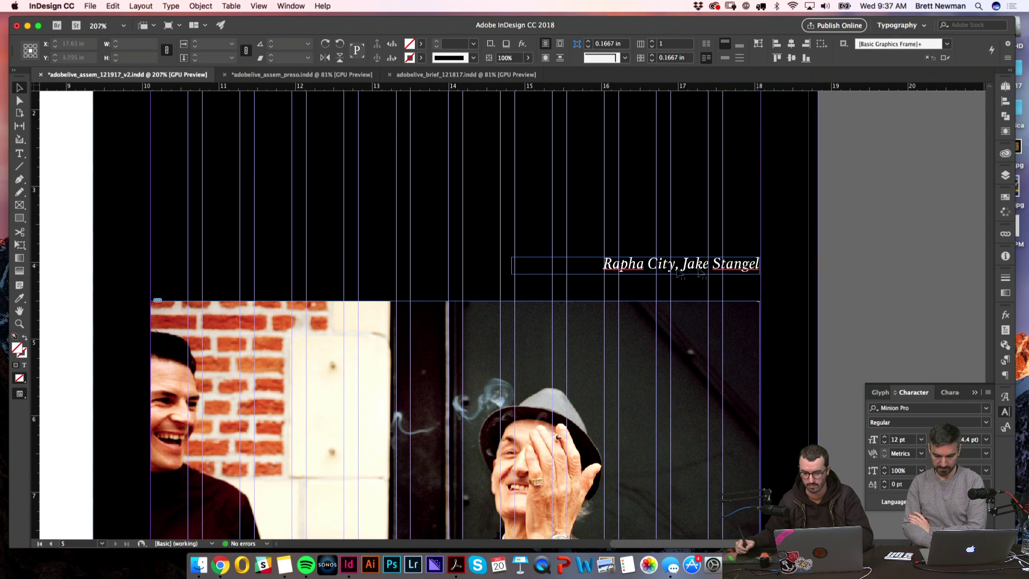
click(925, 264)
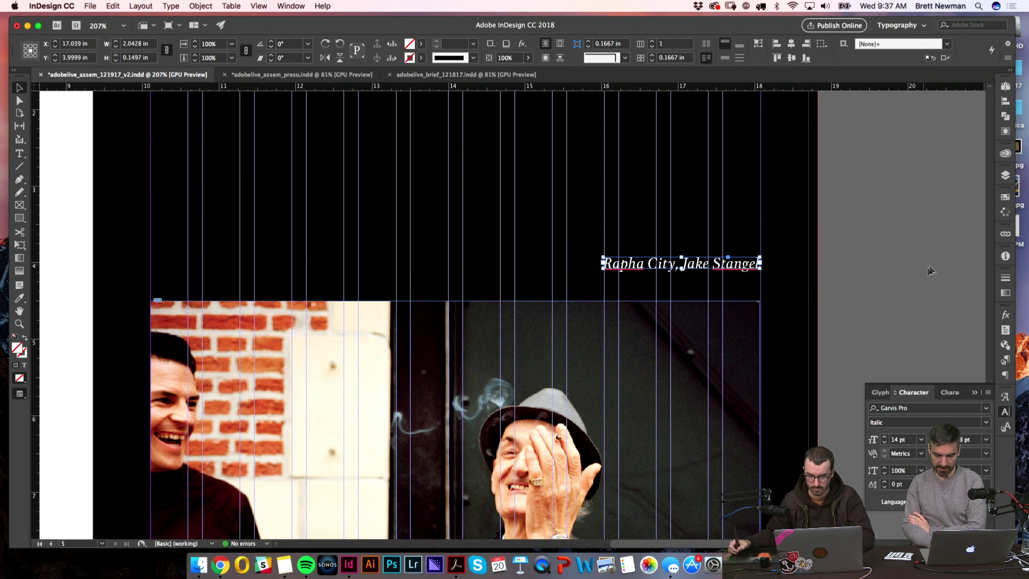
- Move the photo credit down about 0.1 in toward the photo and preview the whole spread without guides
key(w)
click(736, 270)
click(857, 249)
key(w)
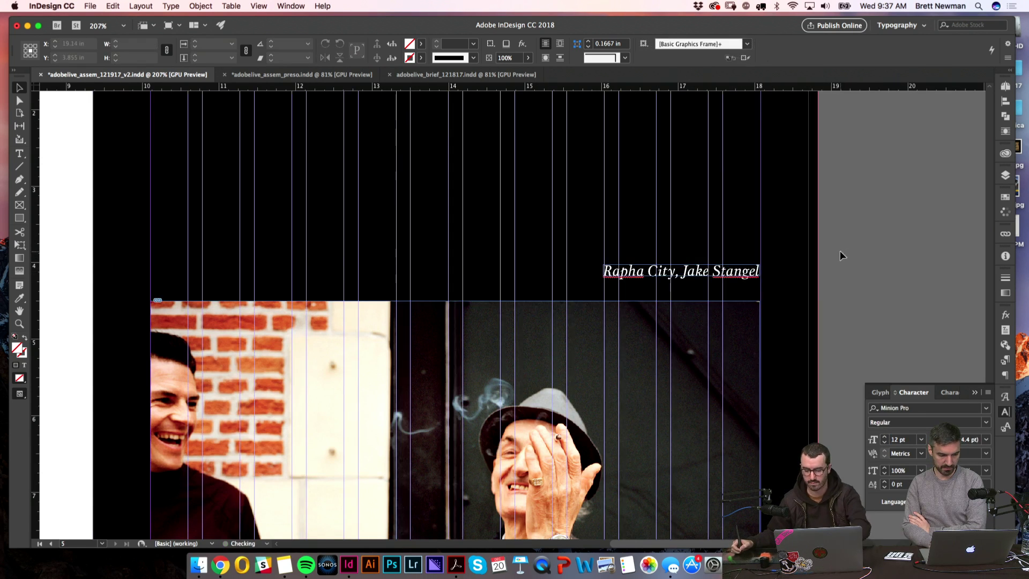
key(super+0)
key(w)
- Set the photo credit's font size to 10 pt
click(702, 257)
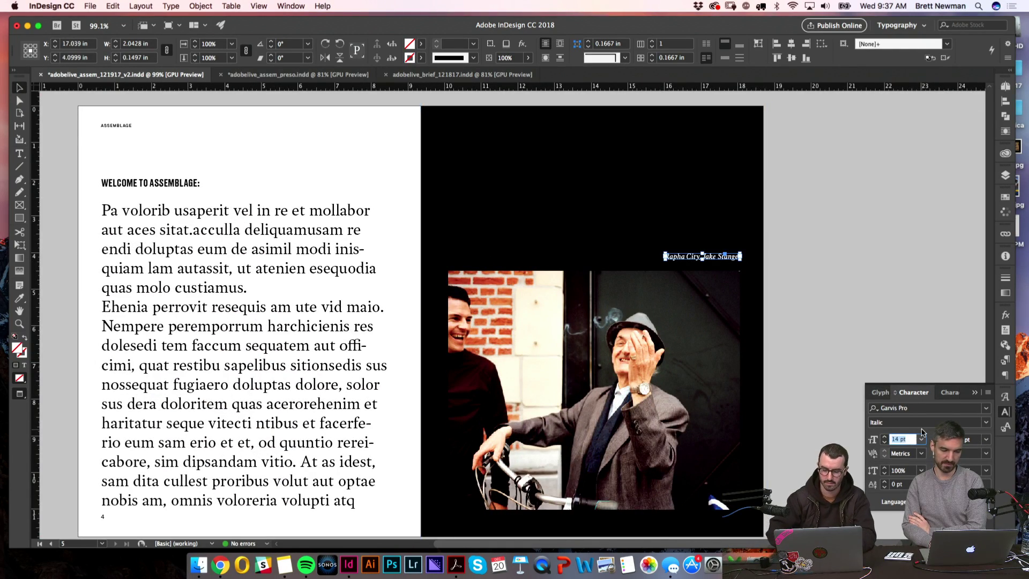
text(10)
key(Return)
click(818, 239)
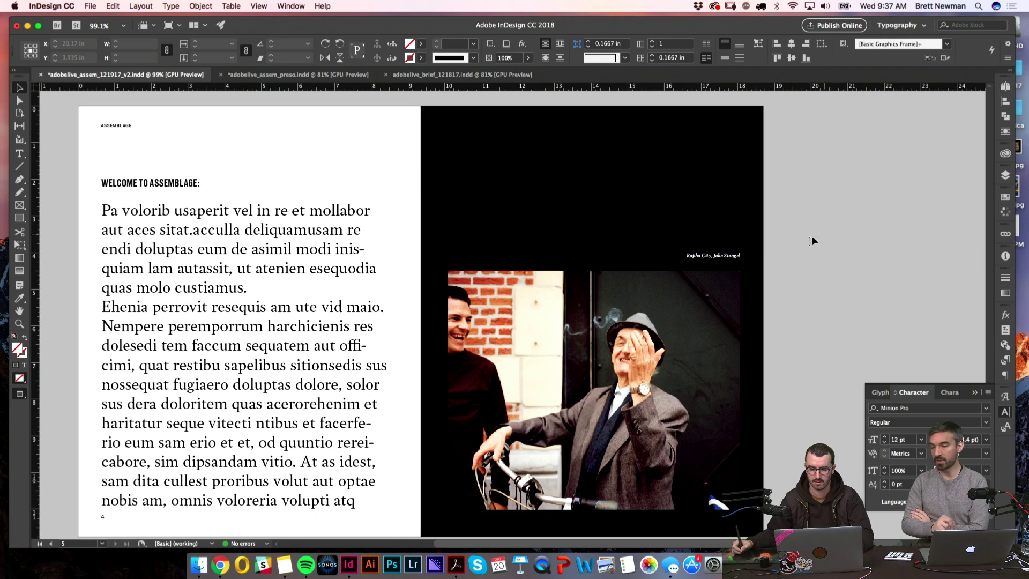
- Fit the photo credit's frame to its text and move it down to just above the photo, at about Y 4.26 in
drag(636, 237, 790, 311)
click(543, 229)
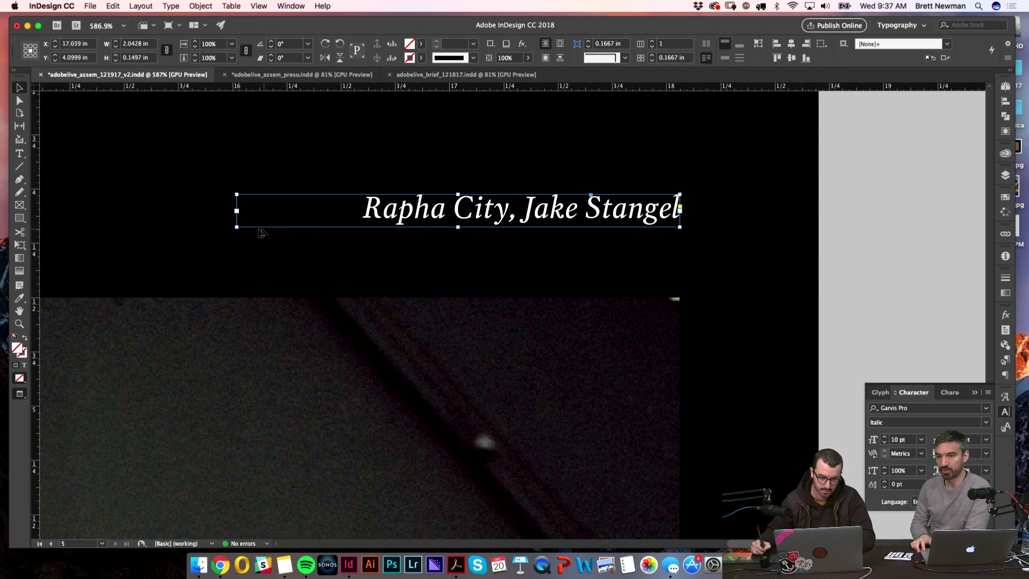
double_click(236, 219)
key(w)
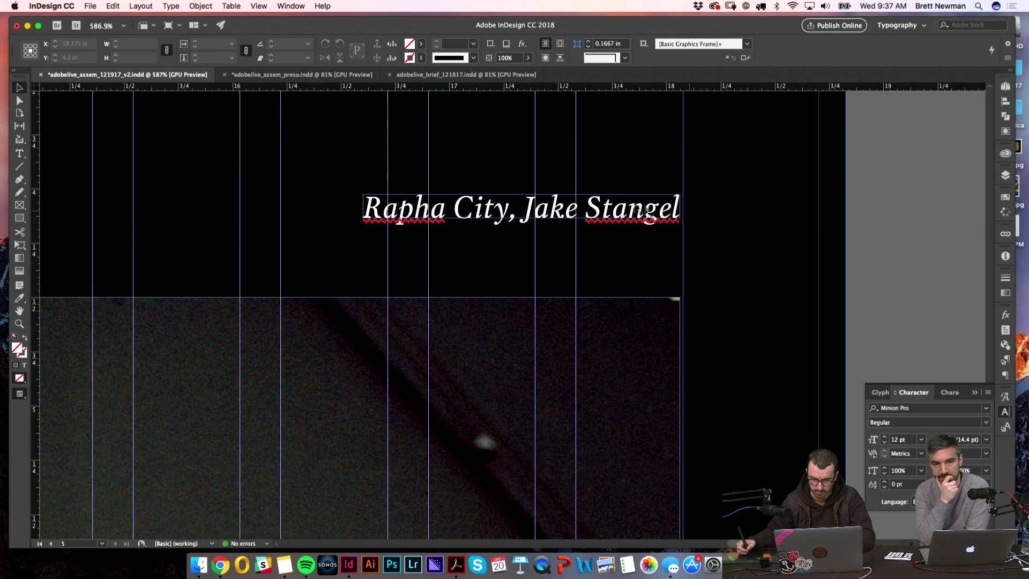
drag(641, 210, 643, 249)
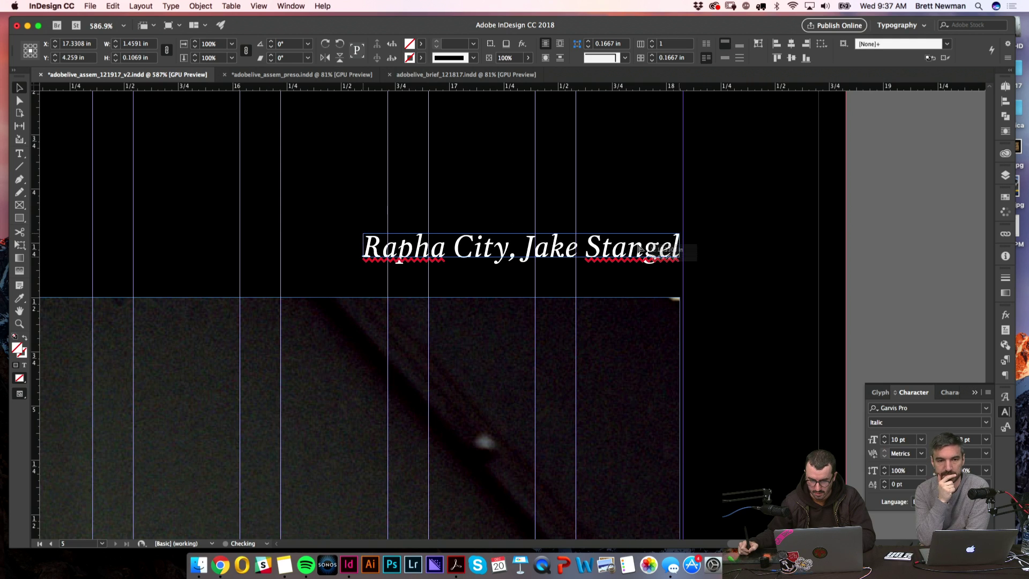
click(894, 215)
key(super+0)
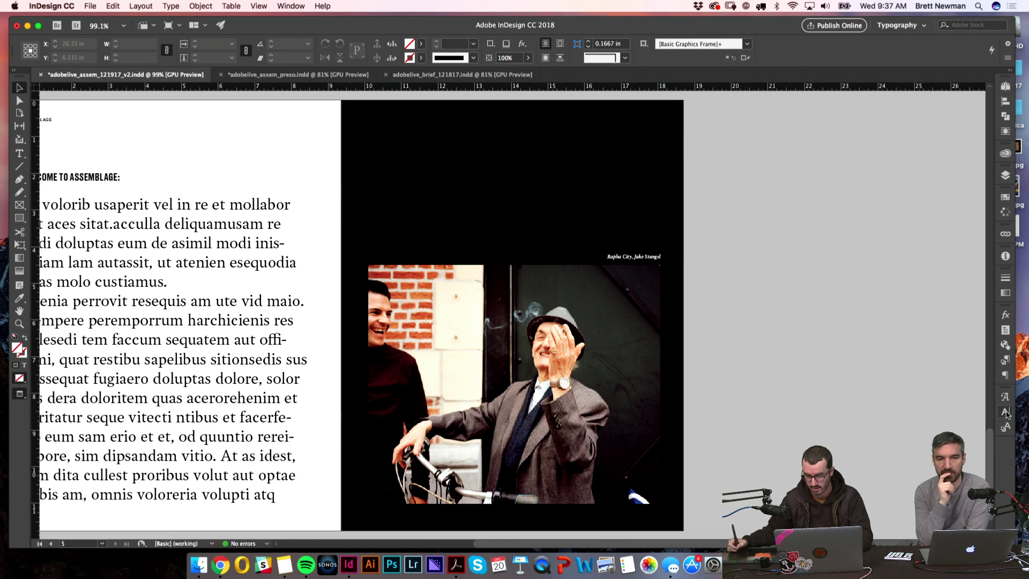
scroll(783, 173, left, 3)
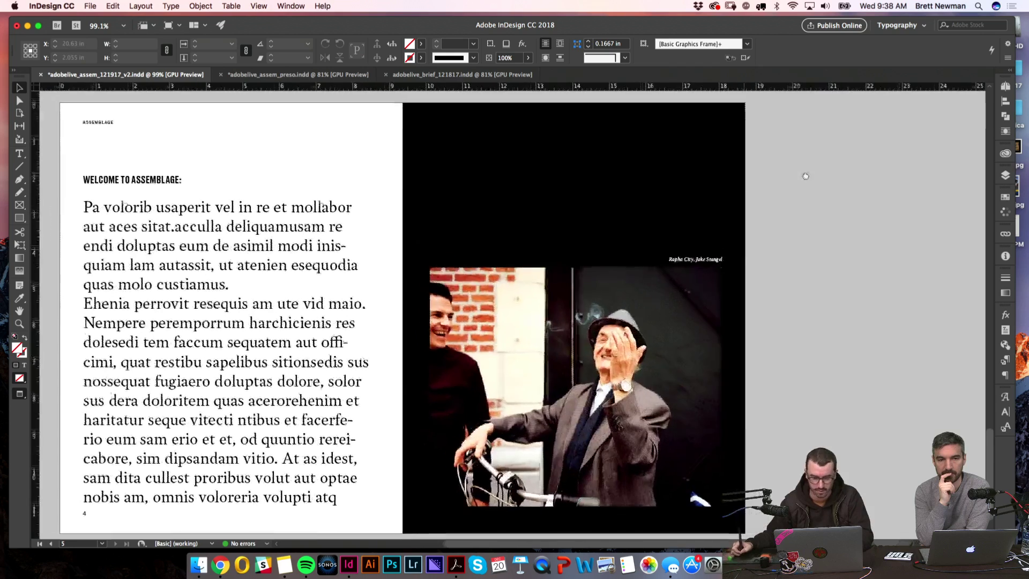
click(719, 167)
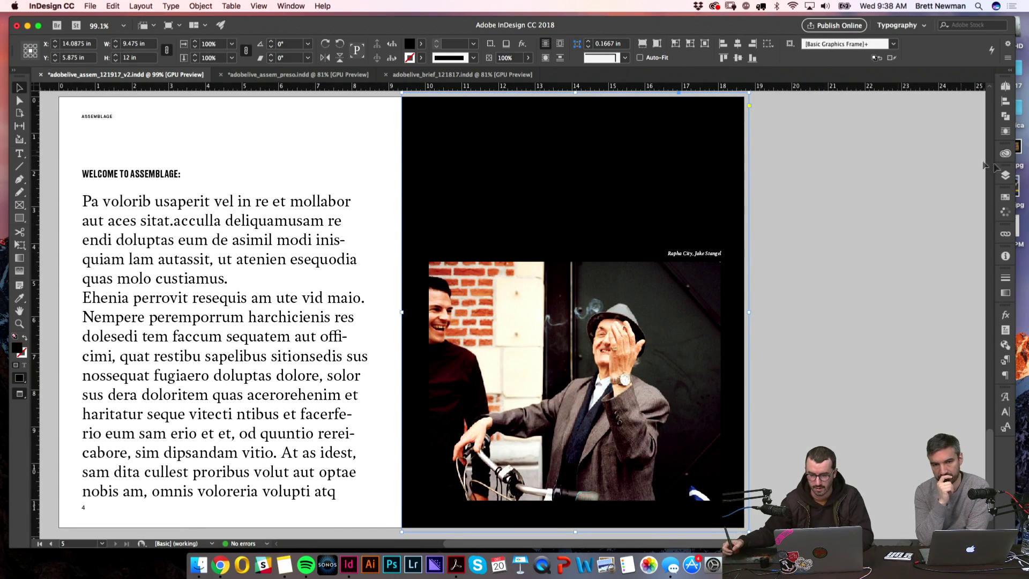
click(820, 142)
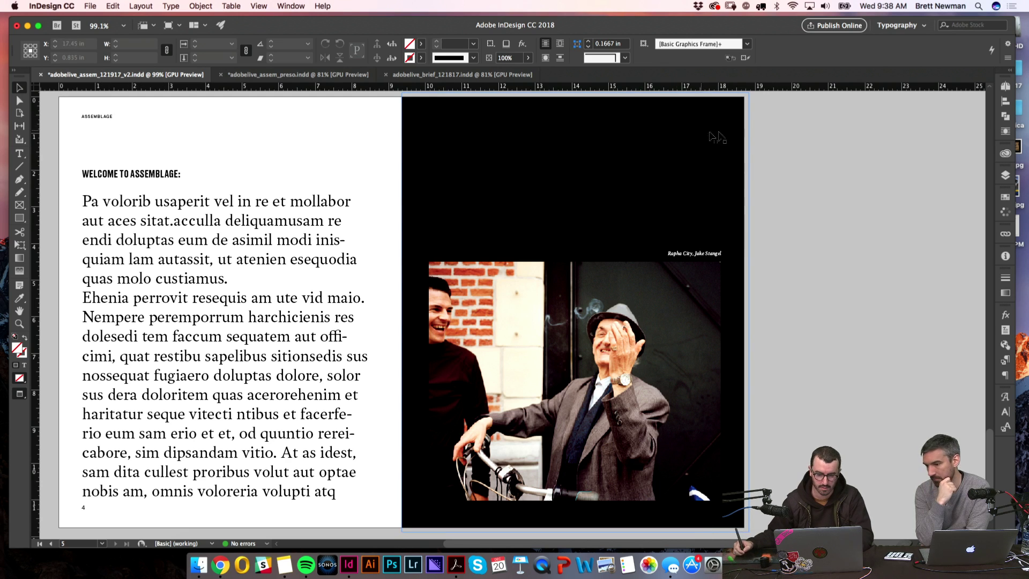
click(1000, 177)
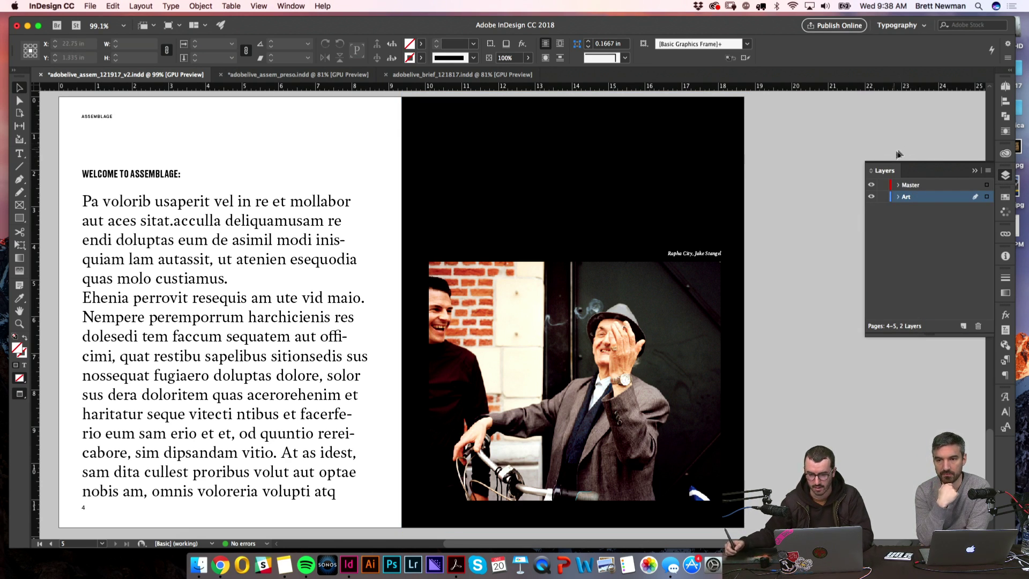
- Override all master page items on the 4–5 spread
click(1005, 86)
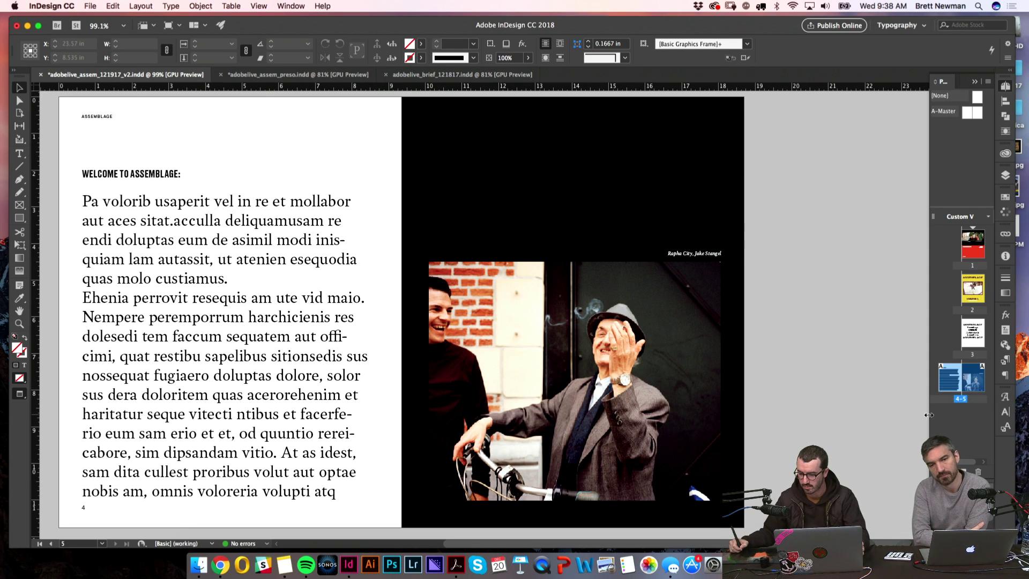
drag(931, 415, 916, 426)
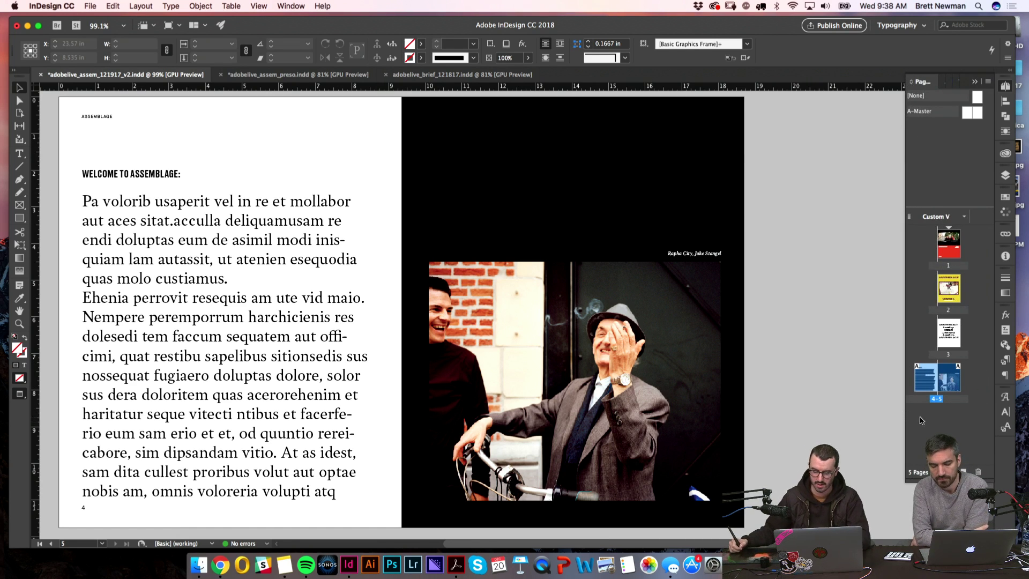
right_click(956, 381)
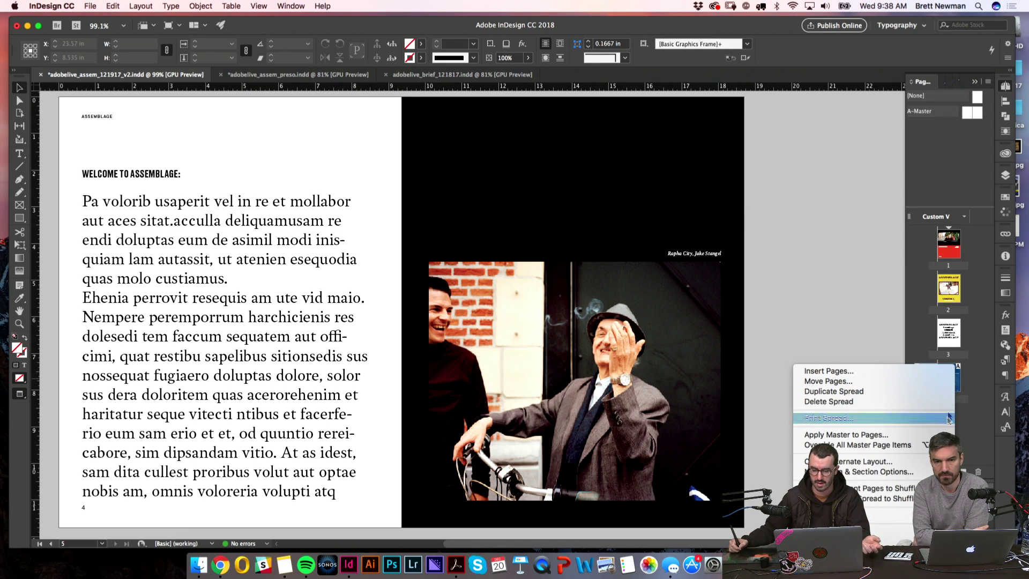
click(921, 445)
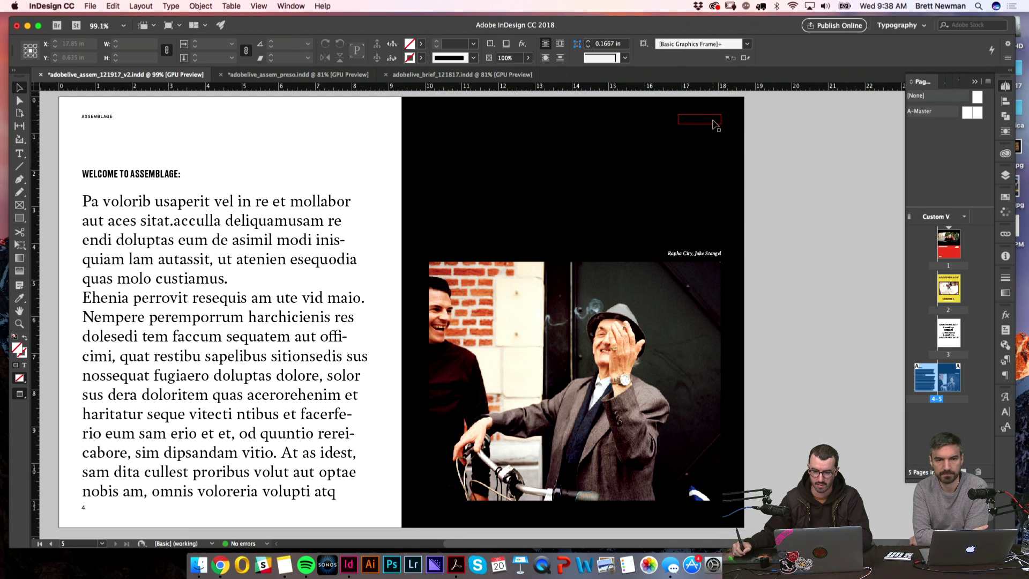
- Set the text fill of the VOLUME 1. header on the black page to [Paper]
click(715, 119)
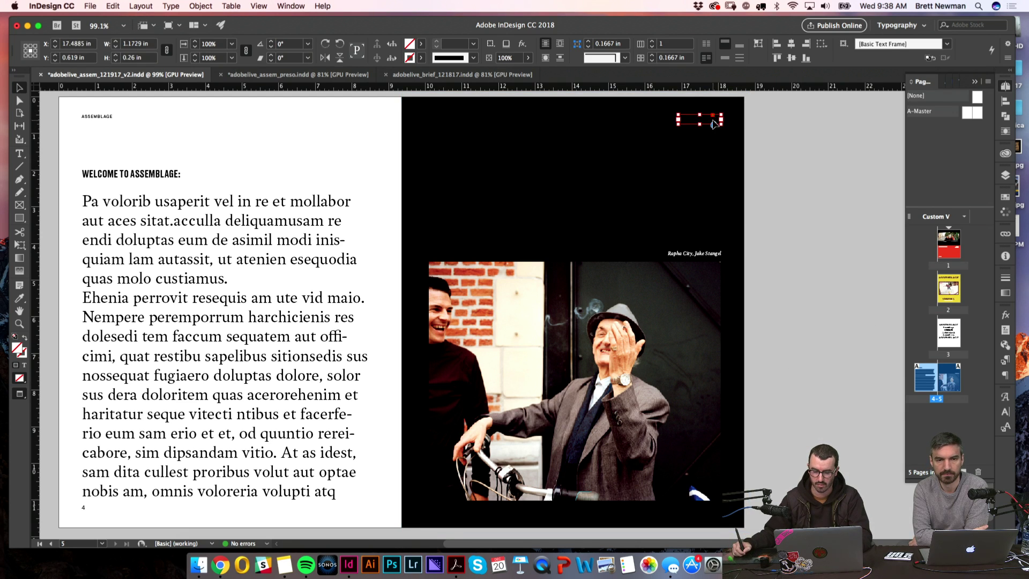
click(422, 44)
click(337, 60)
click(327, 100)
- Set the text fill of the page number on the black page to [Paper]
click(716, 511)
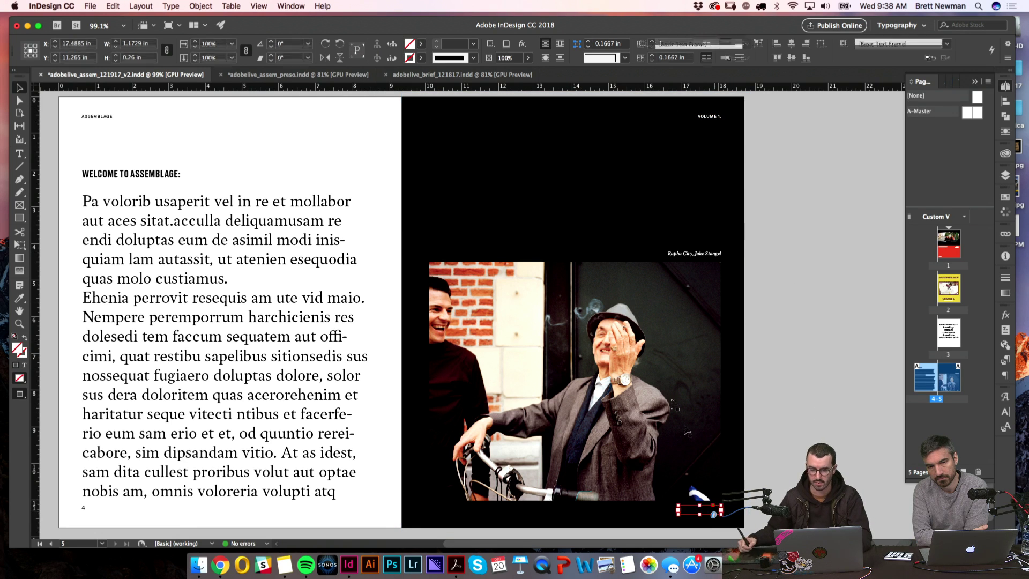
click(421, 44)
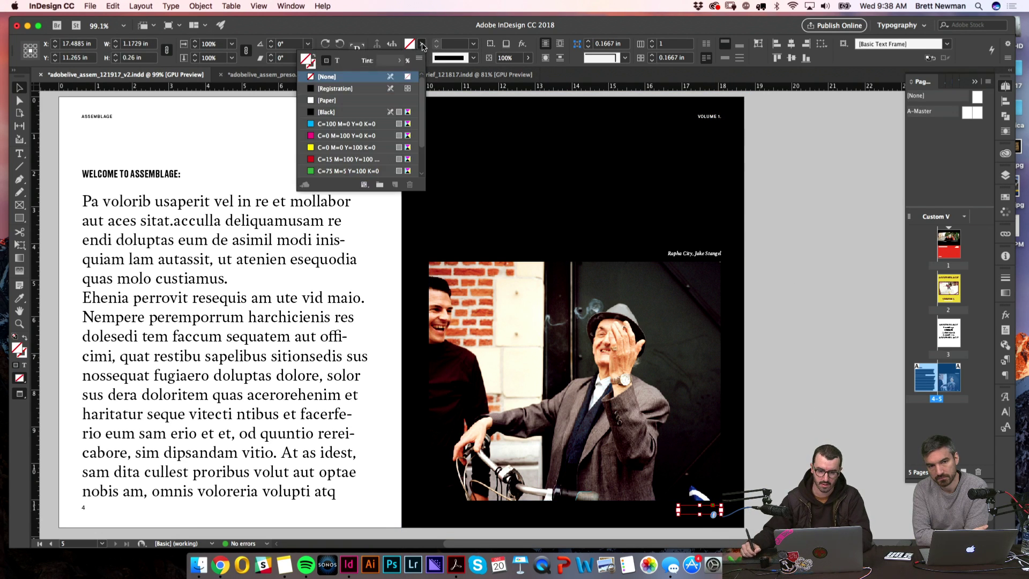
click(337, 60)
click(326, 100)
click(834, 242)
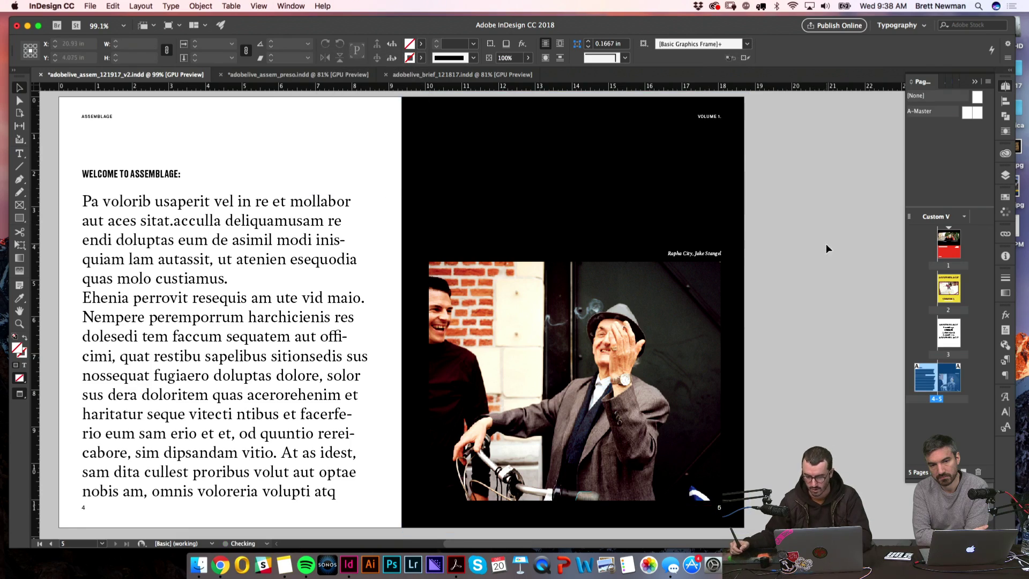
- Review the 4–5 spread with and without guides, including a close look at the ASSEMBLAGE header on page 4
drag(812, 232, 843, 234)
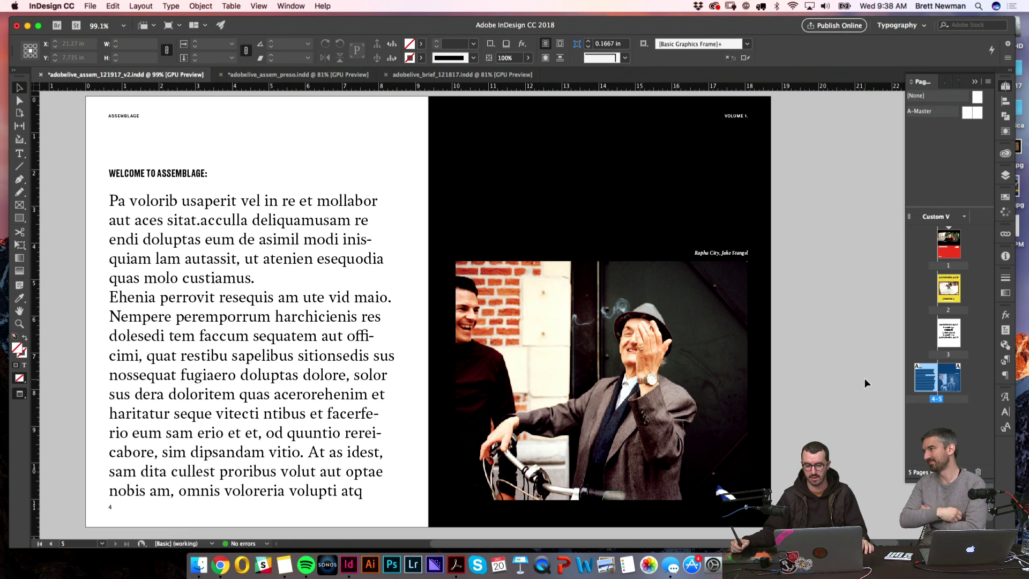
click(738, 127)
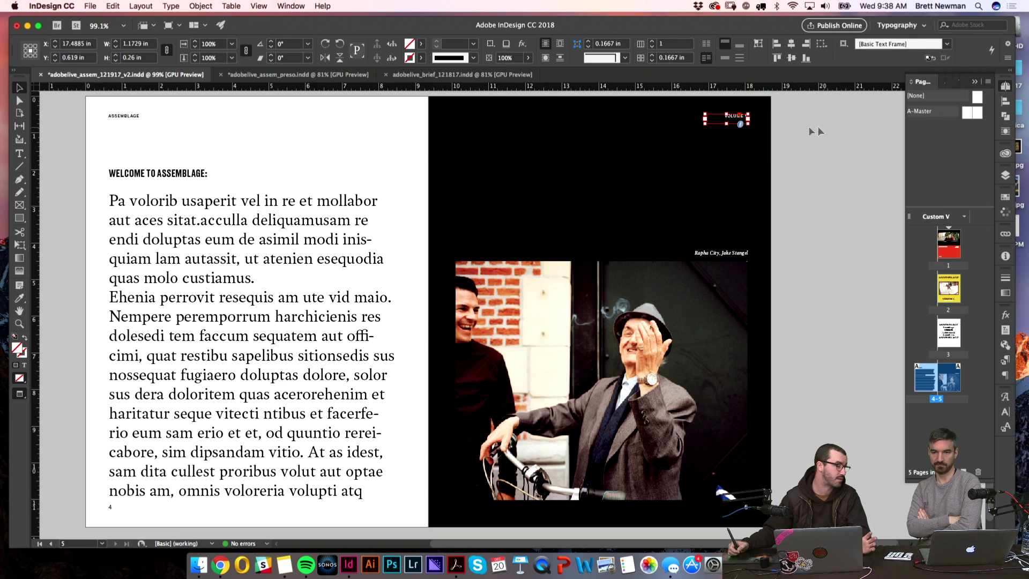
click(820, 155)
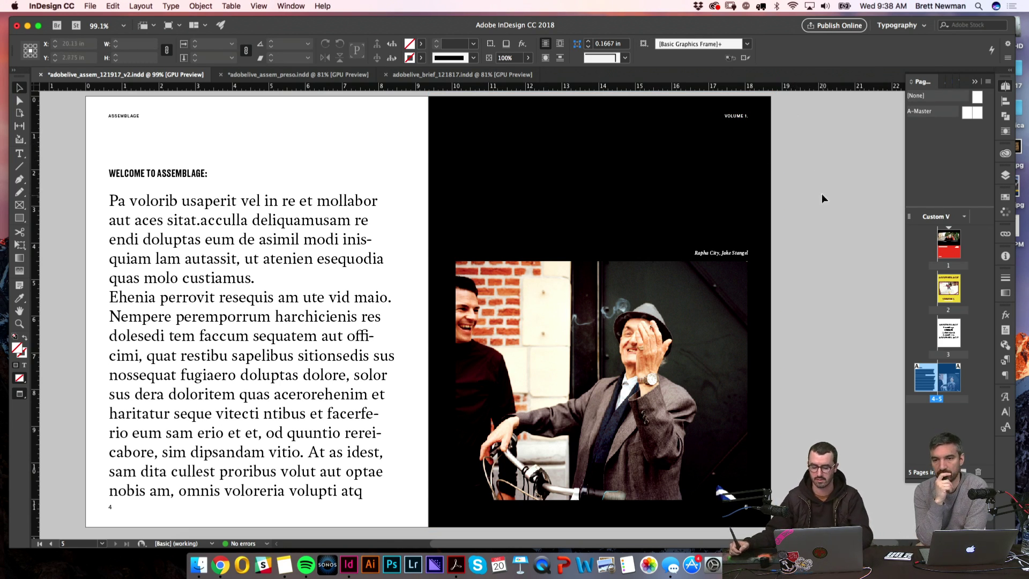
key(super+minus)
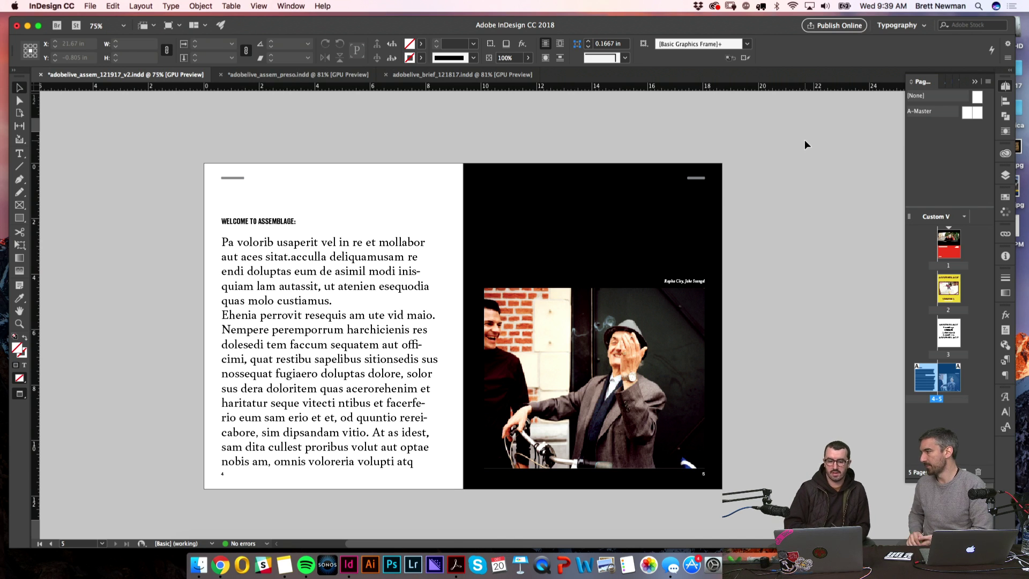
click(567, 216)
key(w)
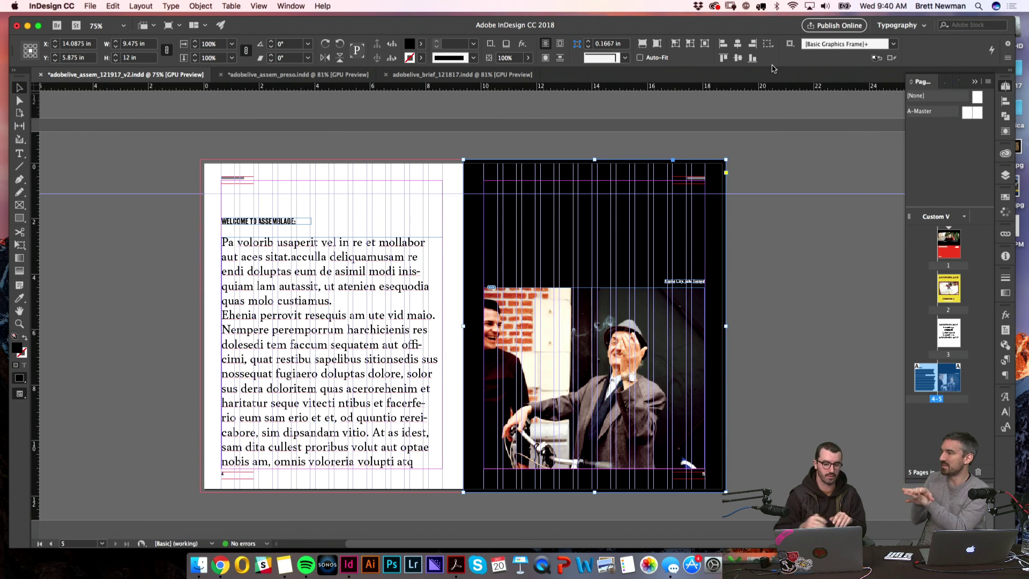
click(219, 161)
key(z)
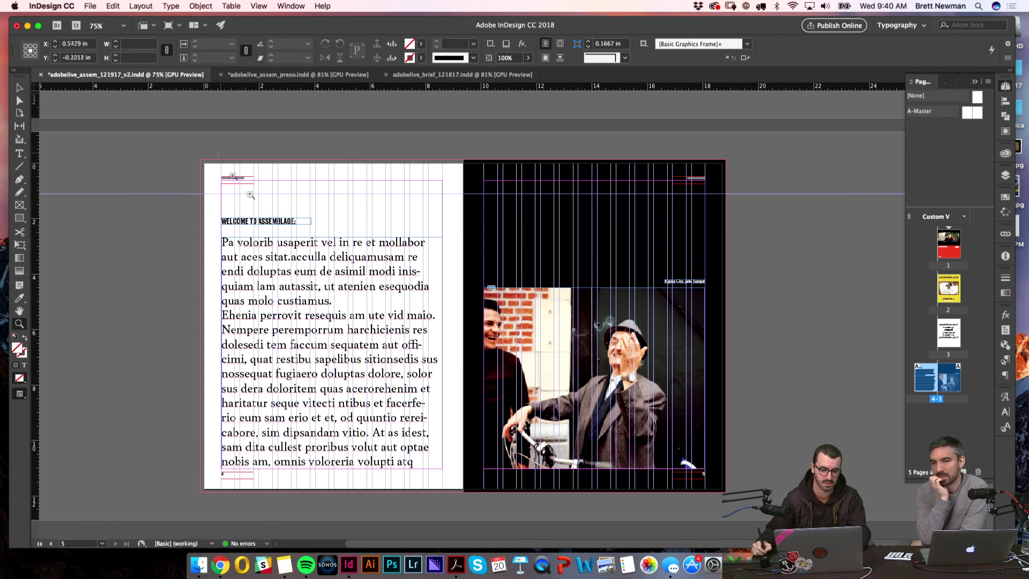
drag(220, 160, 296, 342)
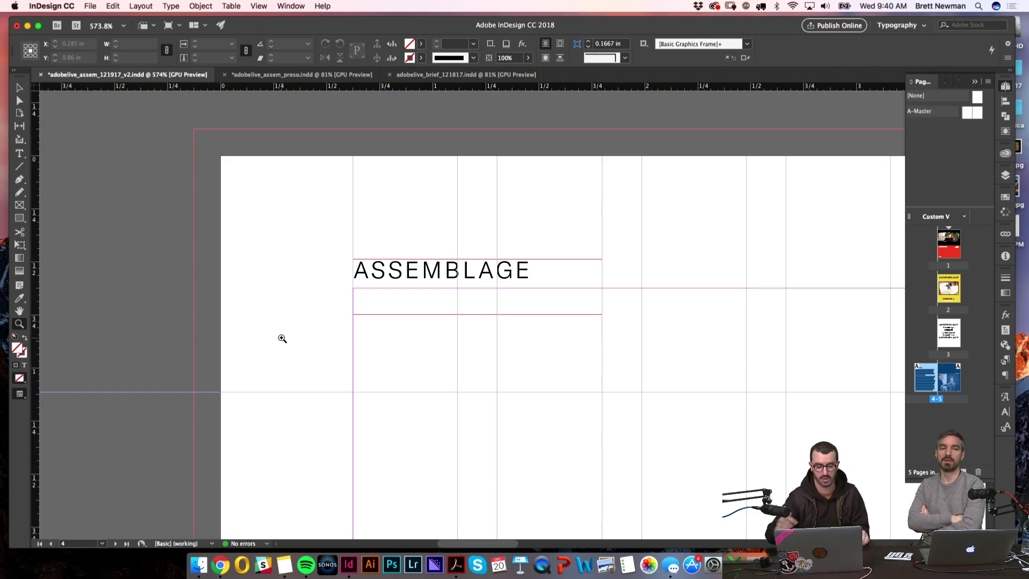
key(super+alt+0)
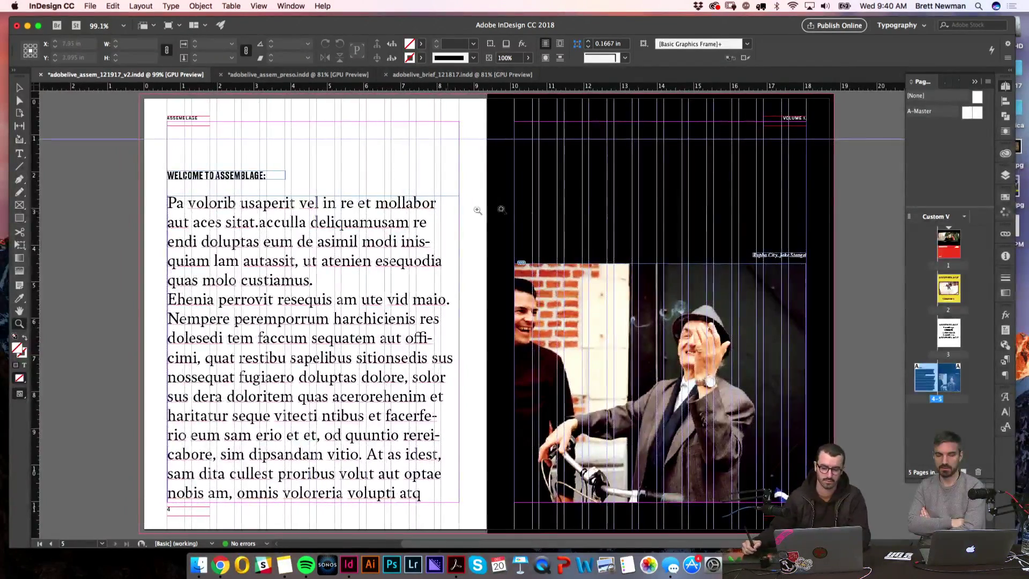
key(w)
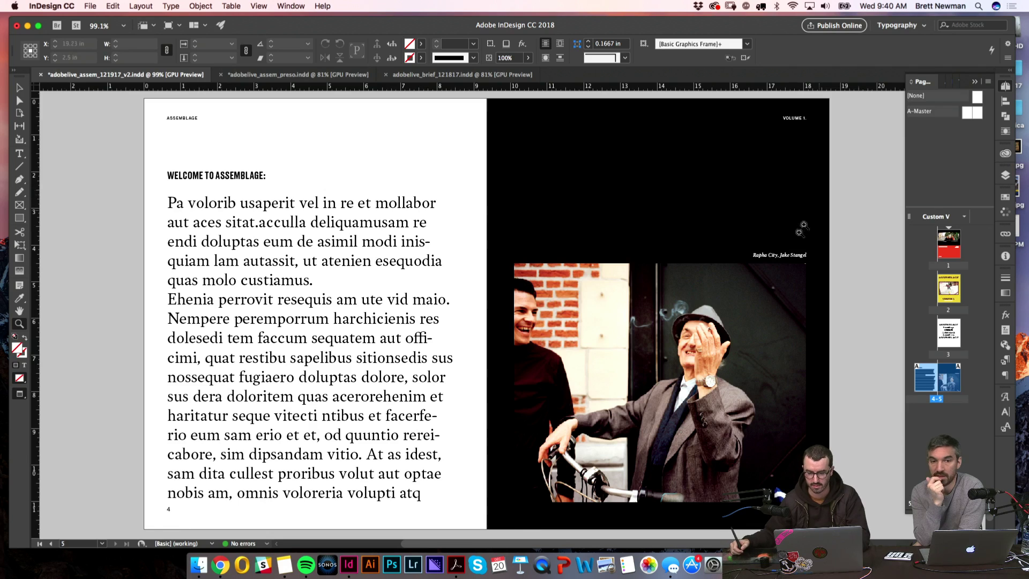
key(w)
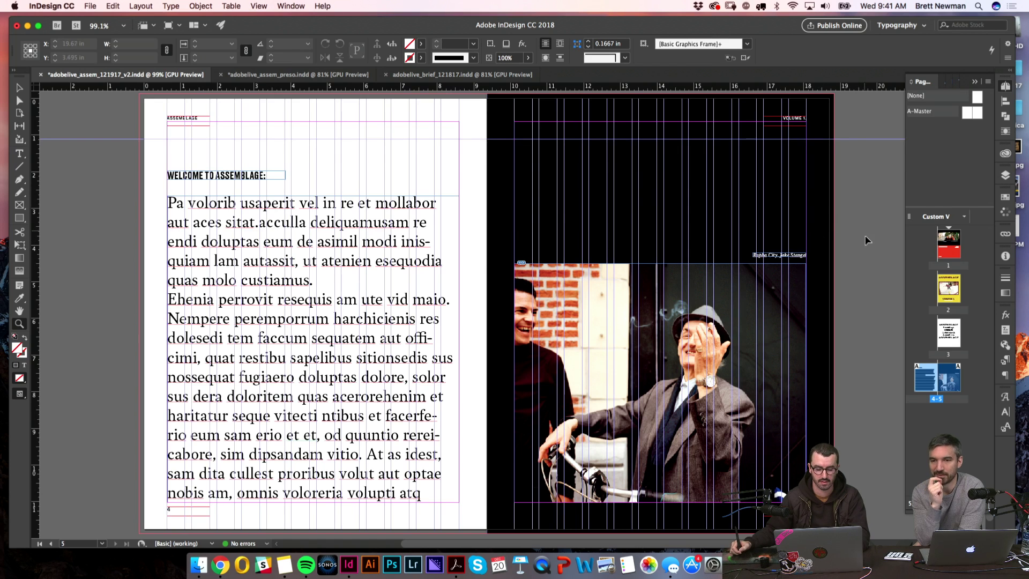
key(w)
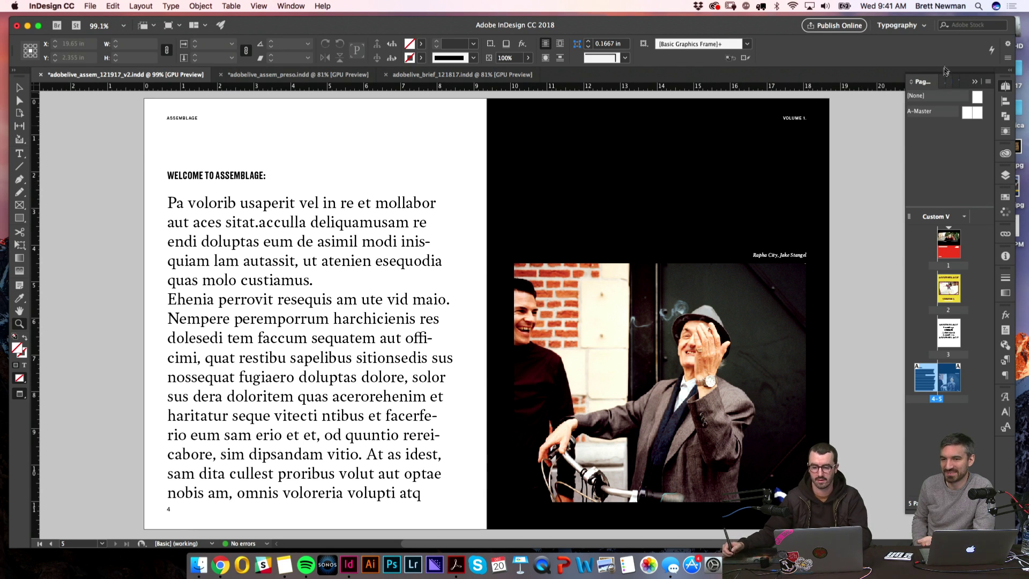
click(1005, 88)
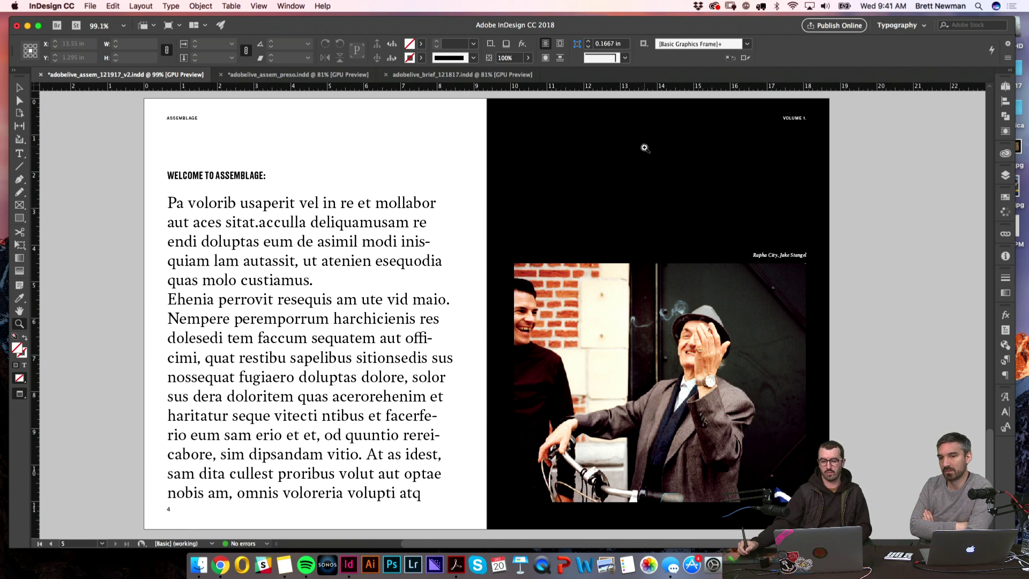
key(v)
click(660, 159)
click(664, 184)
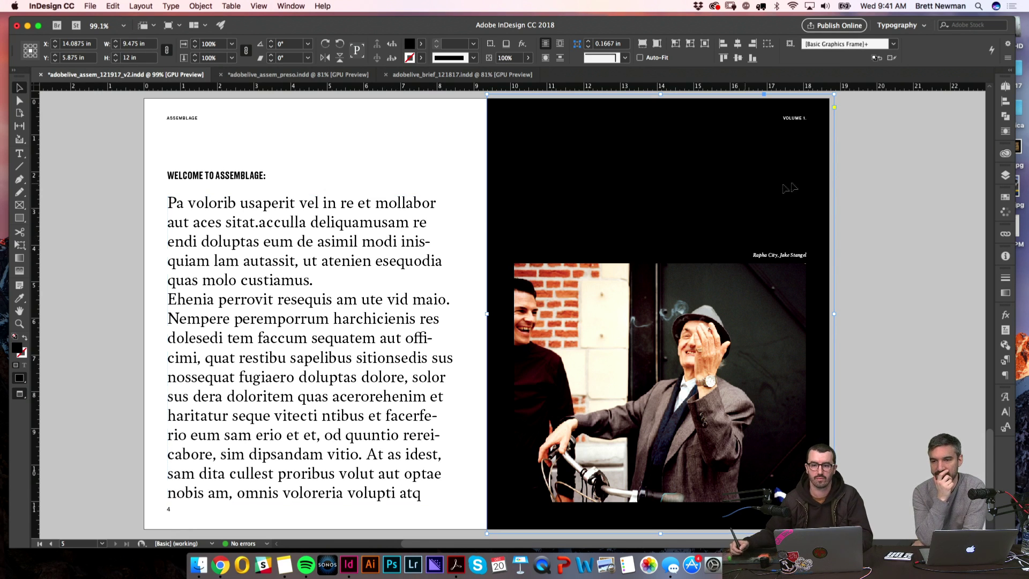
click(919, 206)
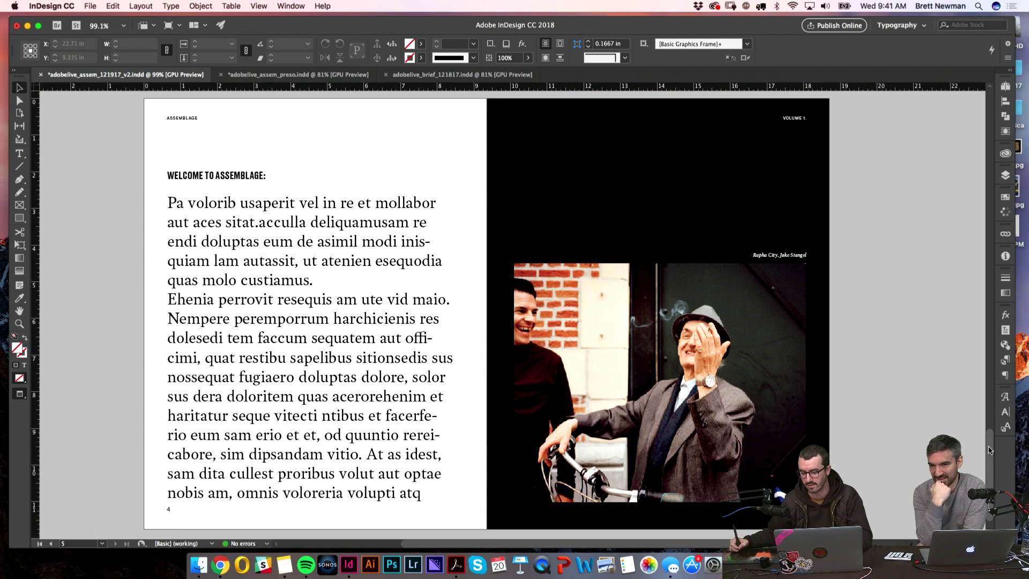
- Duplicate the 4–5 spread as a new 6–7 spread directly after it
click(1006, 87)
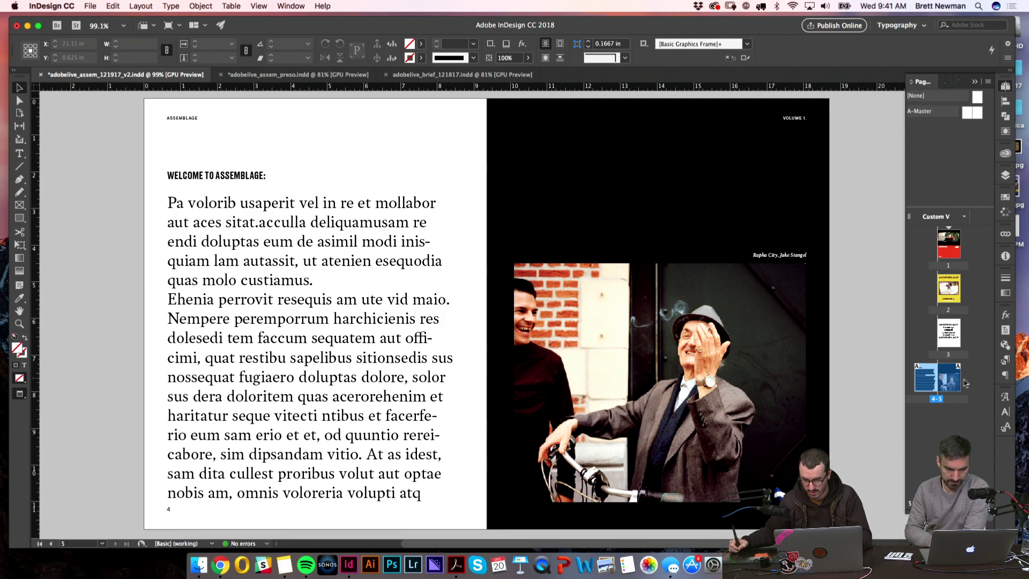
drag(956, 382, 949, 412)
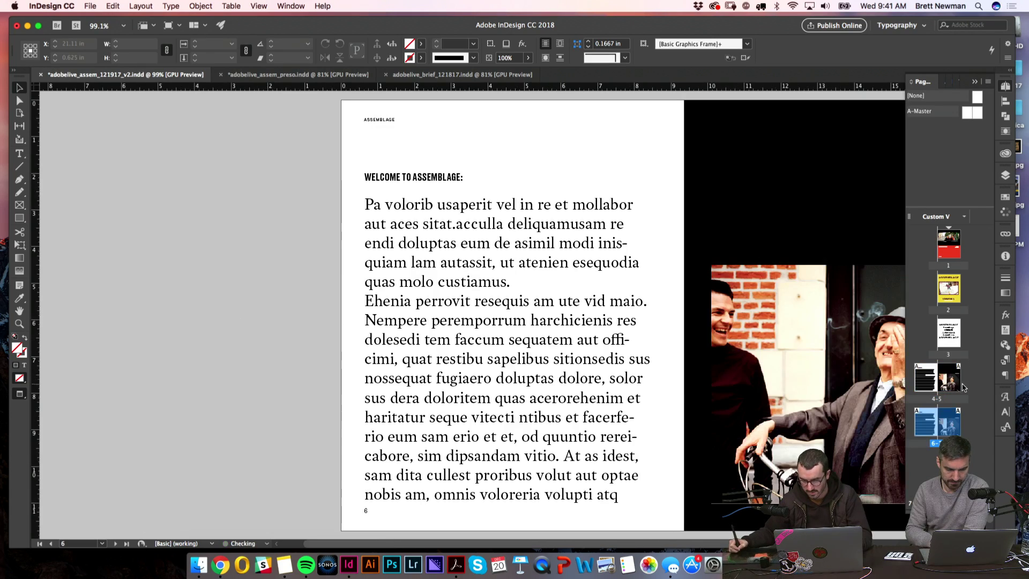
scroll(695, 227, right, 5)
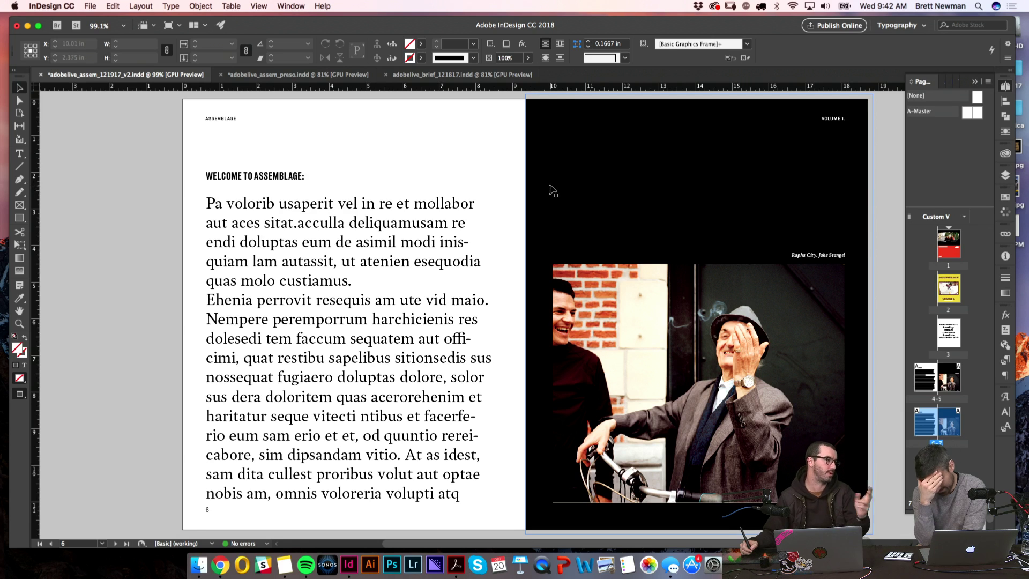
scroll(632, 190, right, 1)
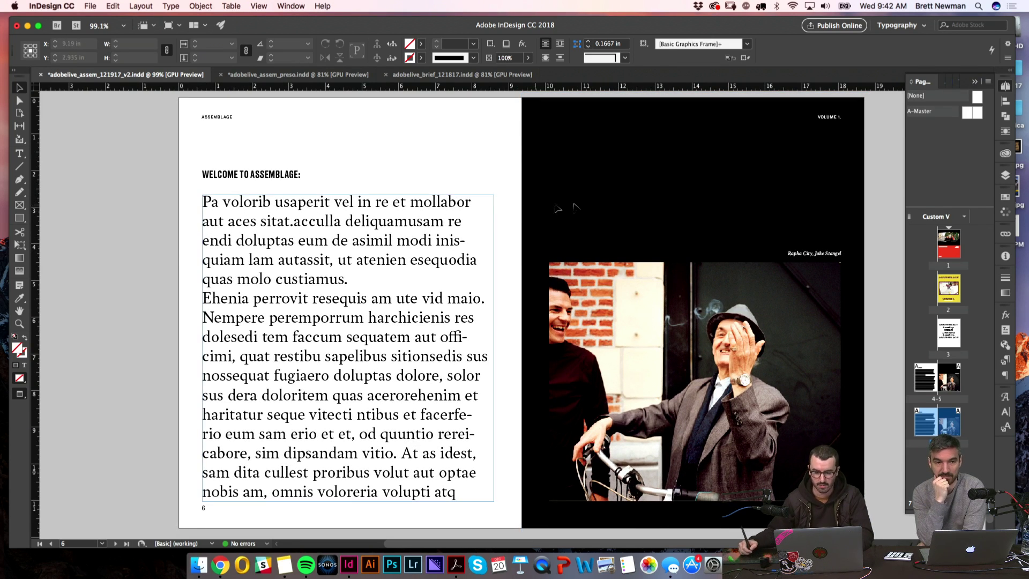
- Delete the body text, the WELCOME TO ASSEMBLAGE: heading and the photo credit from the 6–7 spread
click(357, 236)
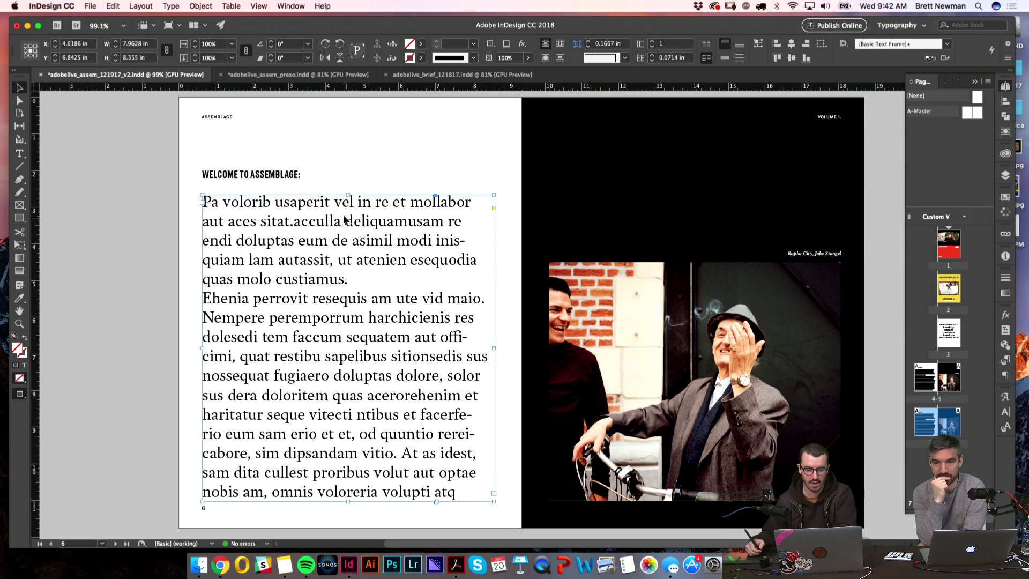
key(Delete)
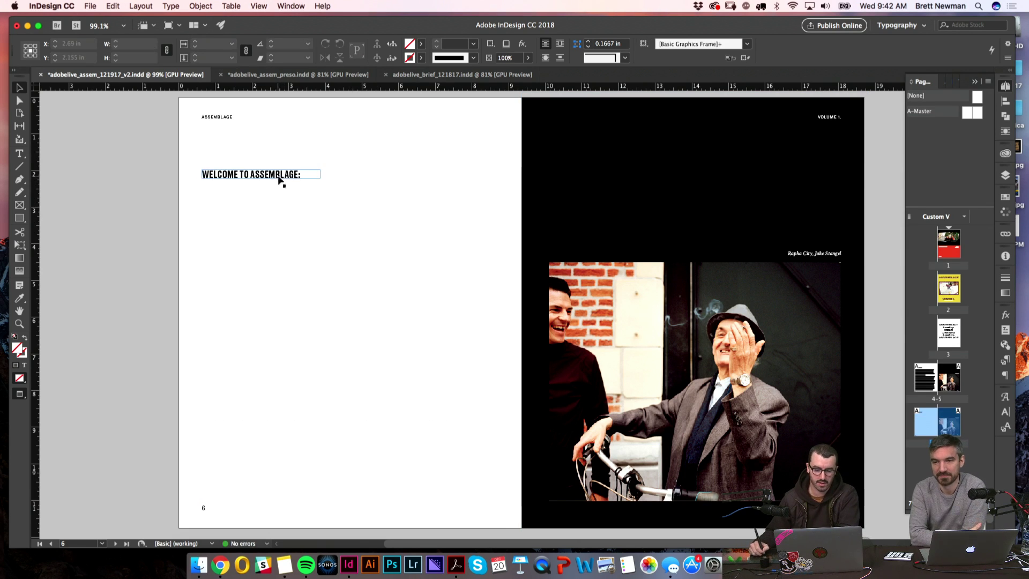
click(280, 180)
key(Delete)
click(810, 253)
key(Delete)
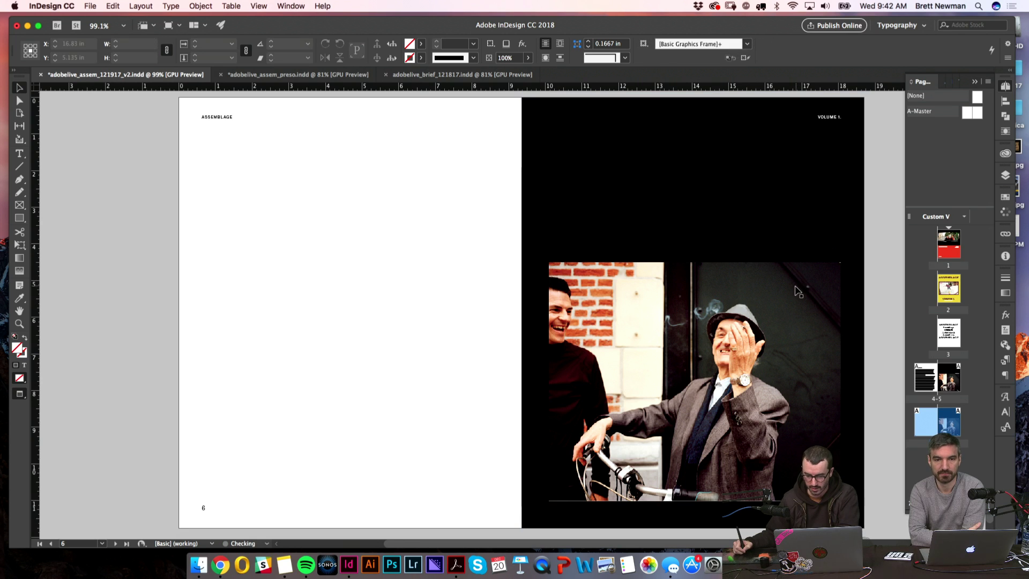
- Delete the photo and the black background from page 7
click(797, 293)
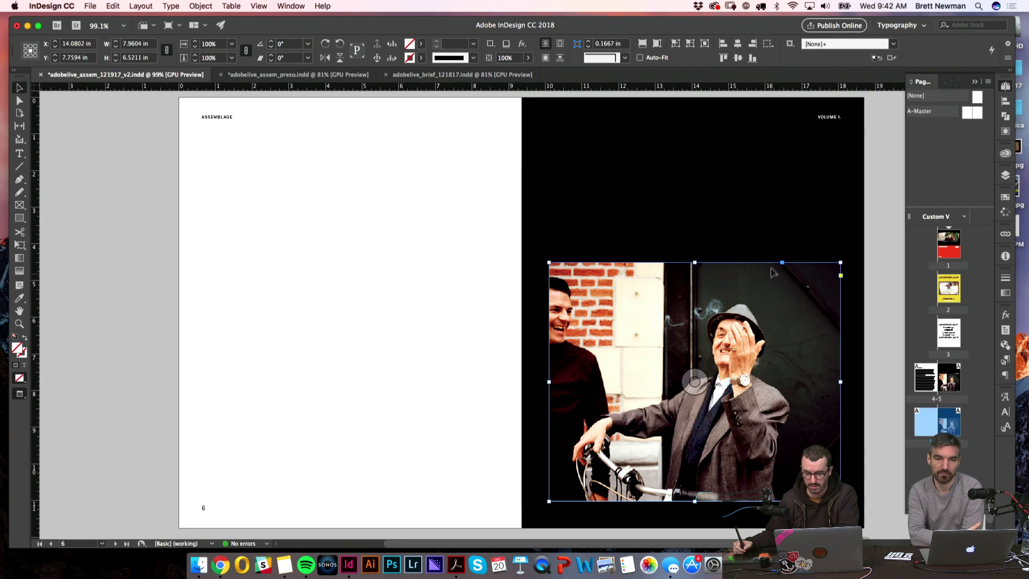
key(Delete)
key(Delete)
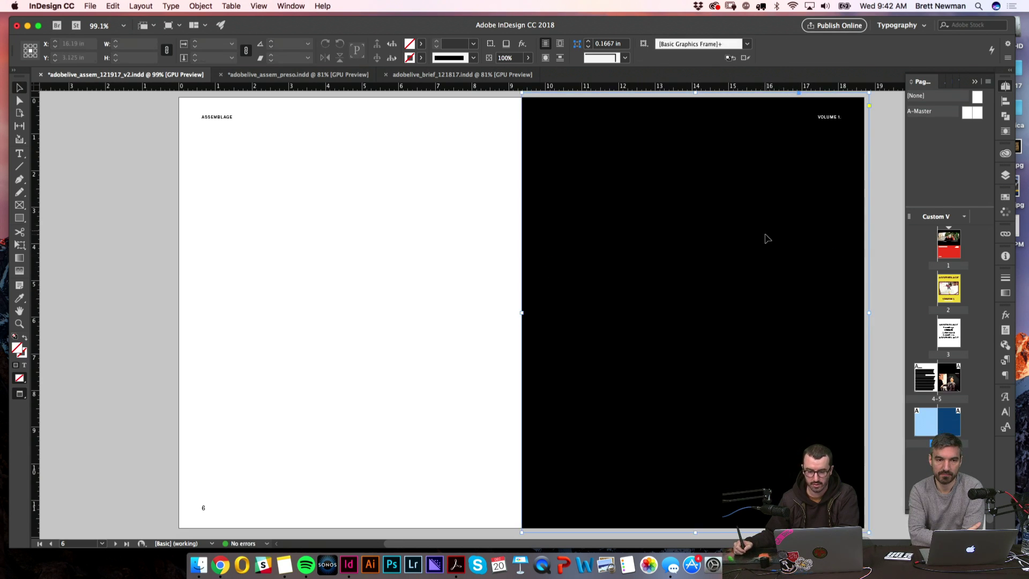
- Clear the remaining overridden items from page 7 and reapply the right-hand A-Master page to it
drag(774, 108, 875, 492)
drag(976, 113, 947, 420)
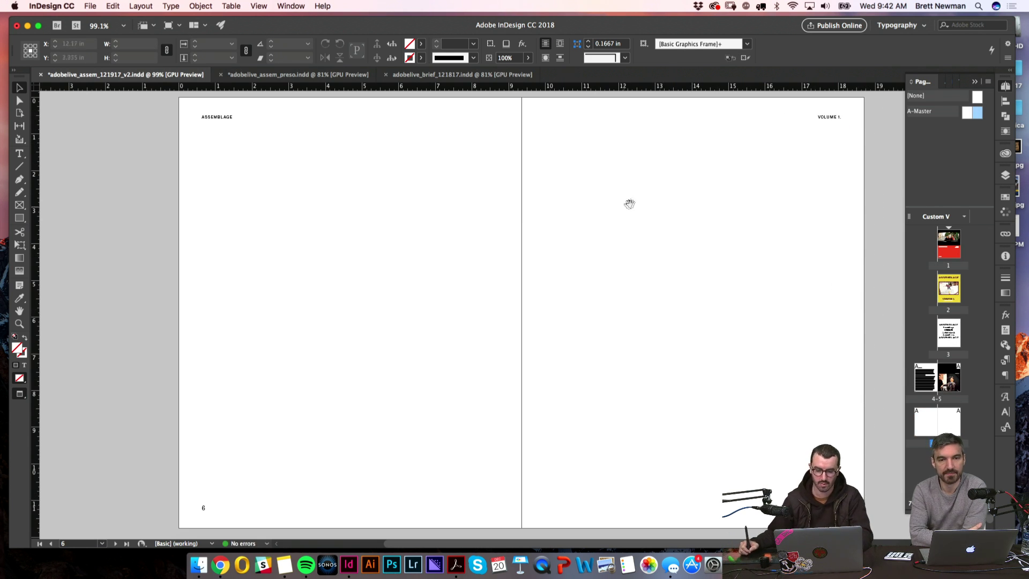
scroll(622, 206, right, 1)
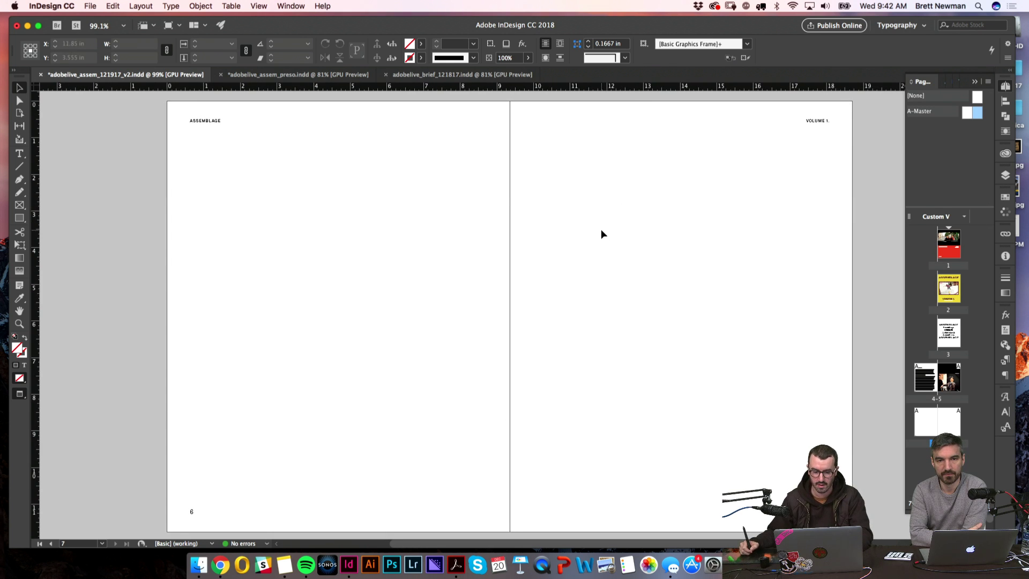
- Copy page 4's heading frame to the same position on page 6 and clear its text
key(t)
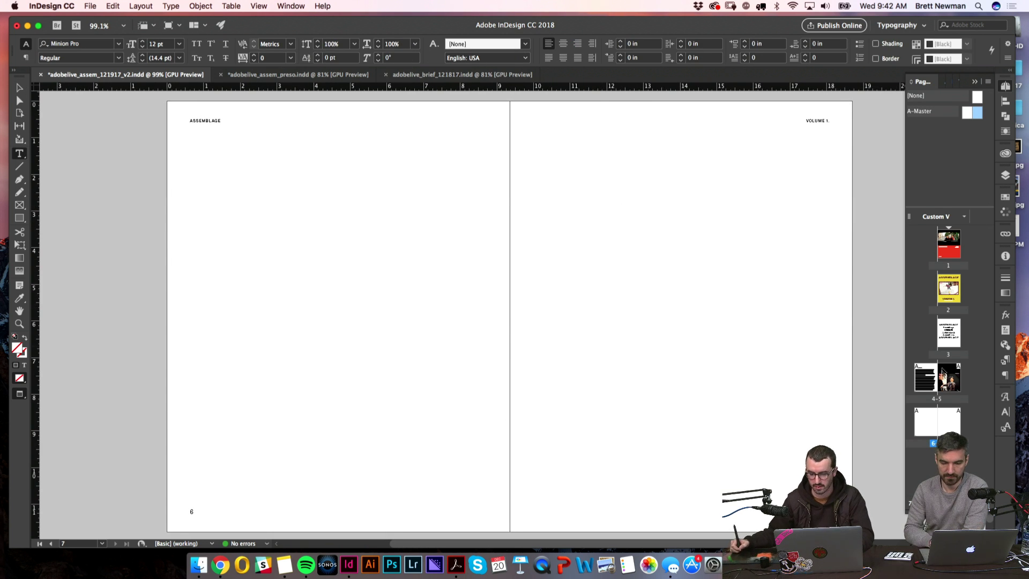
double_click(925, 378)
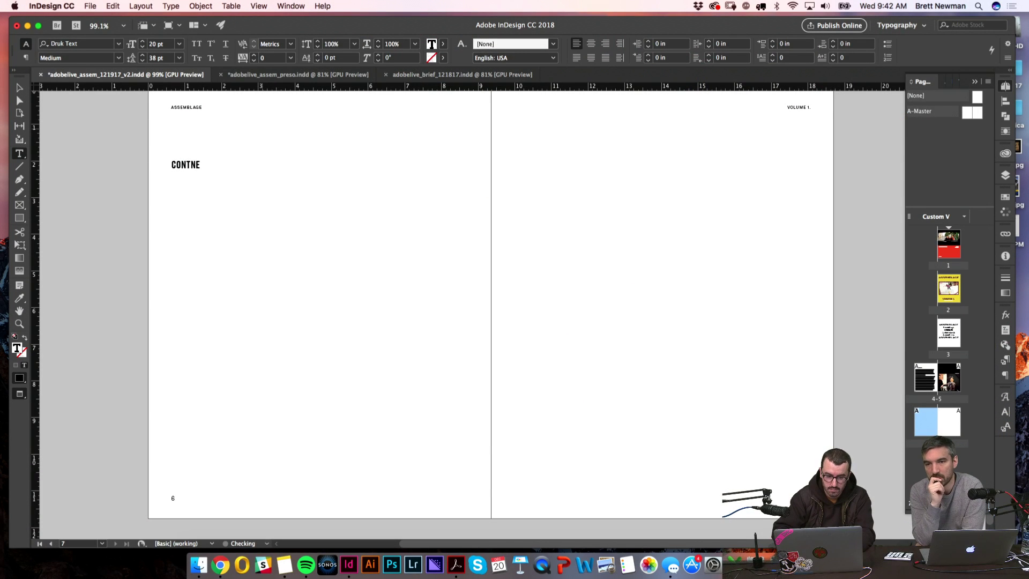
double_click(206, 167)
key(BackSpace)
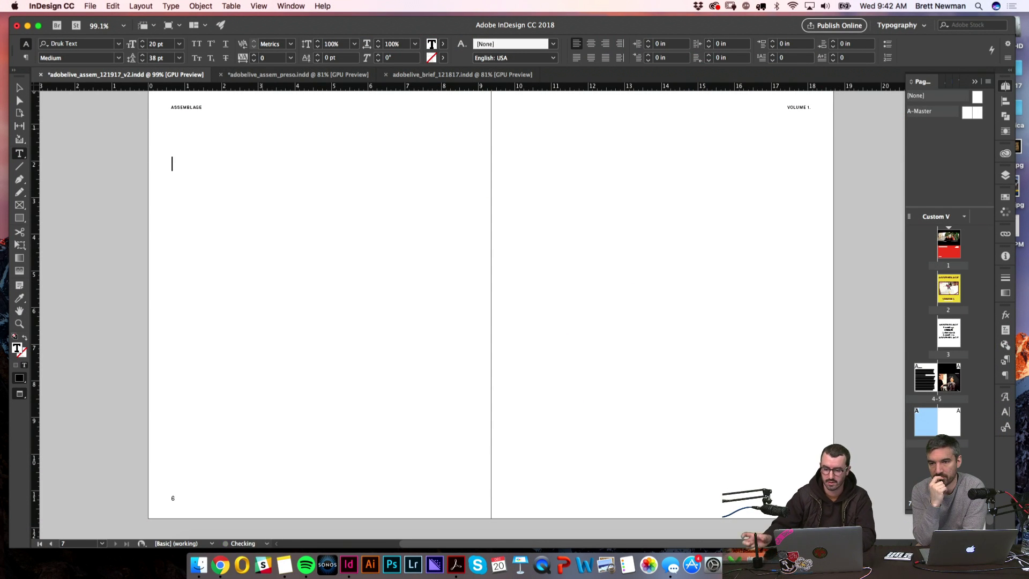
key(Escape)
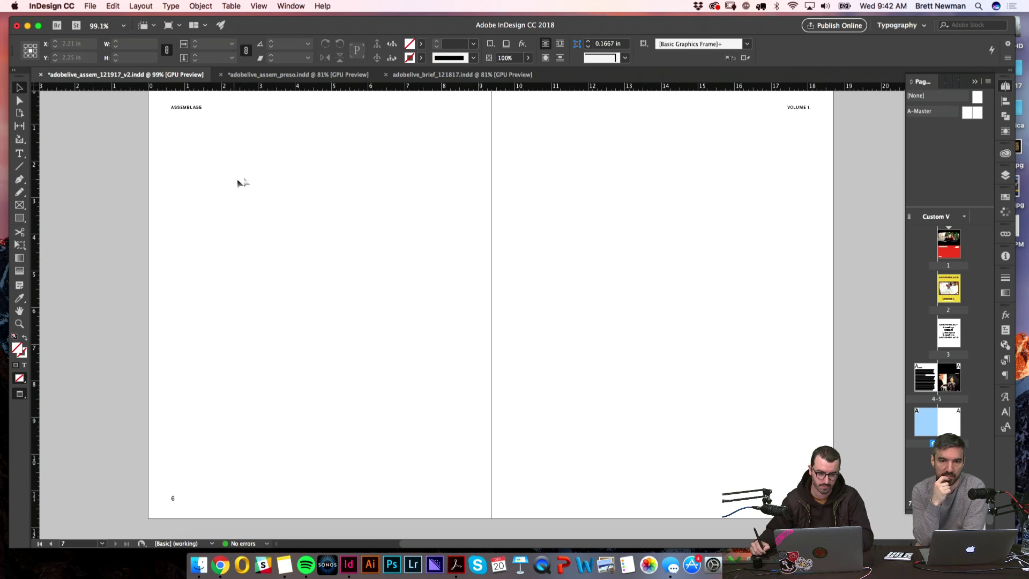
- Show the guides and enlarge the empty heading frame on page 6 to about 6.61 × 1.40 in
key(w)
drag(289, 169, 413, 211)
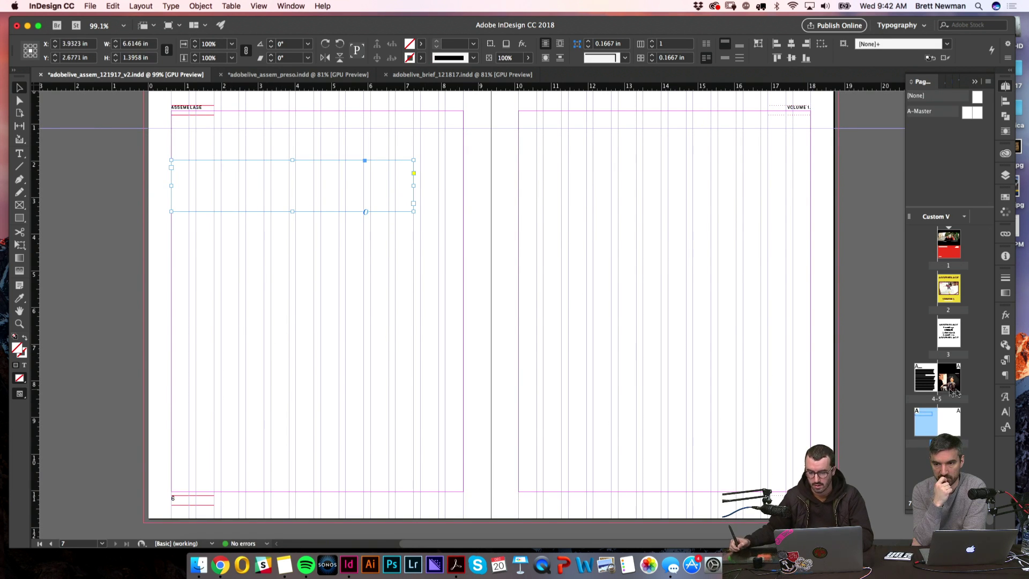
- Look up the Outline page with the feature titles in the adobelive_brief_121817.indd document
click(461, 75)
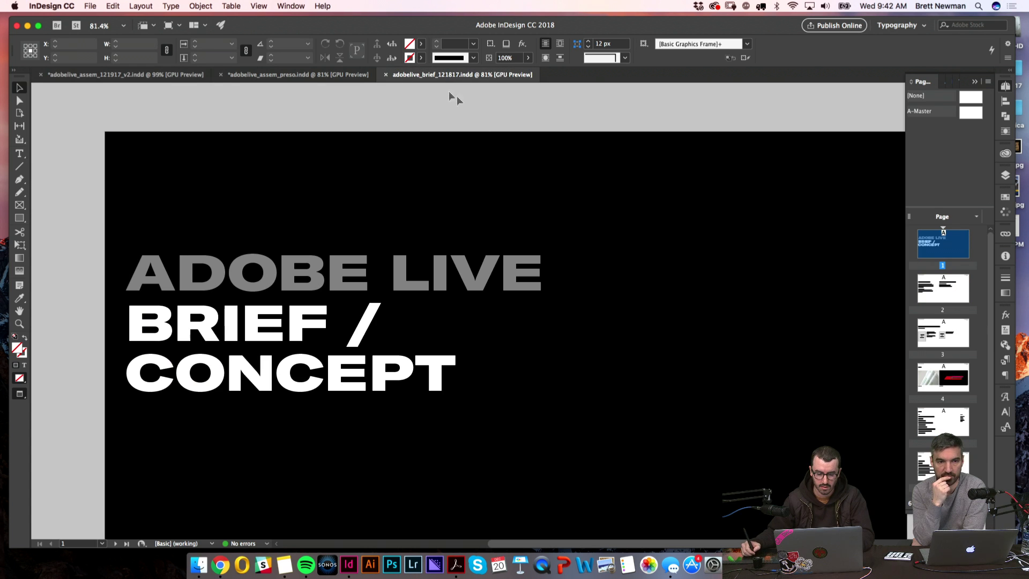
double_click(936, 428)
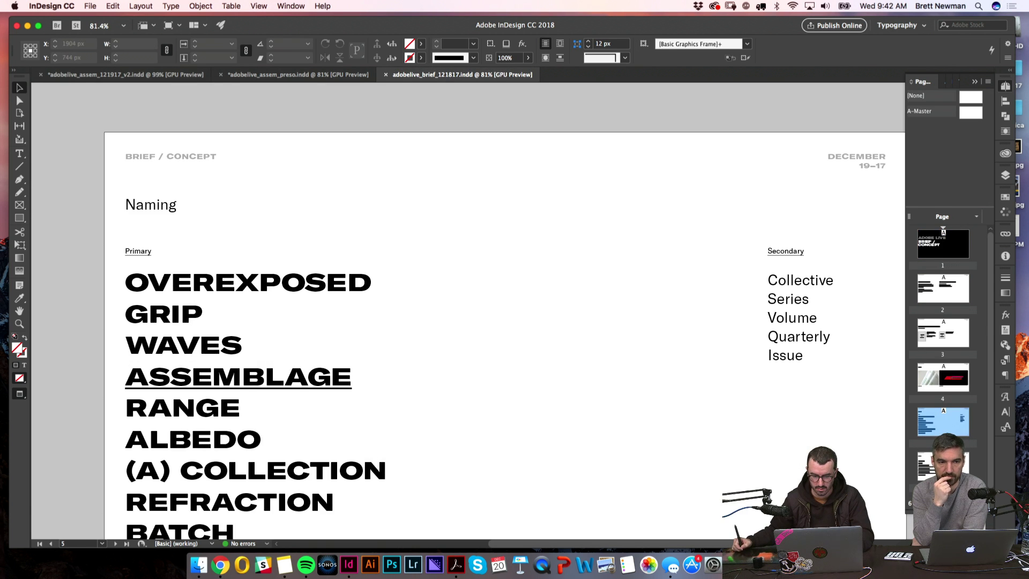
double_click(943, 462)
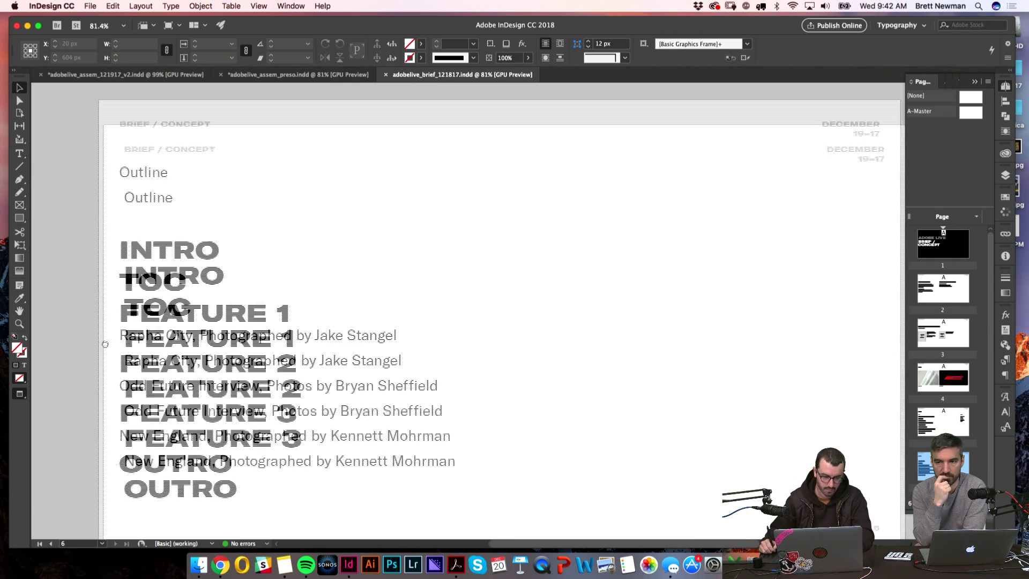
- Return to the magazine document and enter the heading text RAPHA CITY PHOTO in page 6's heading frame
click(171, 80)
text(t)
text(R)
text(a)
key(BackSpace)
text(PHA)
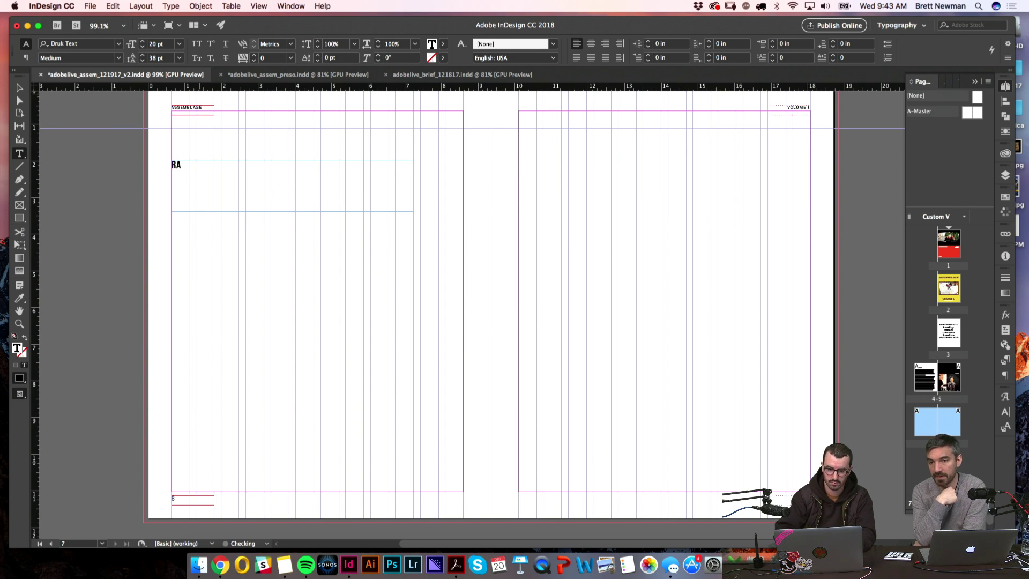
text(HA)
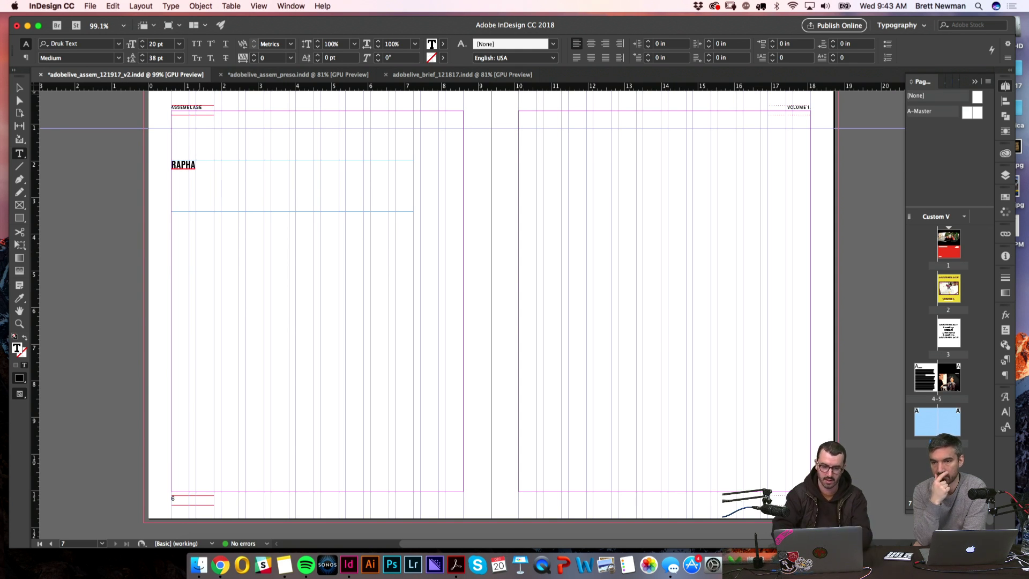
text(CITY)
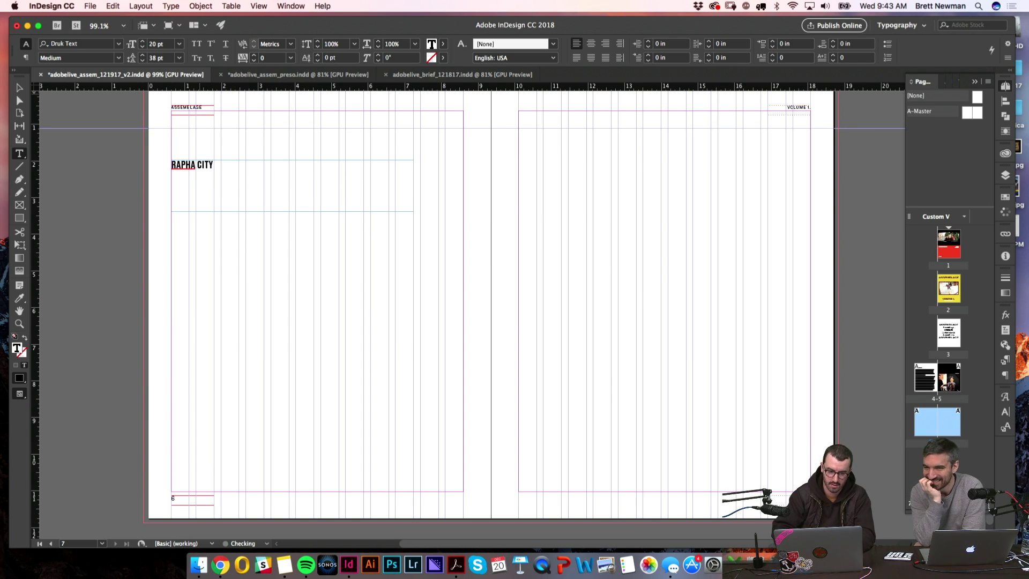
text( PHOTO)
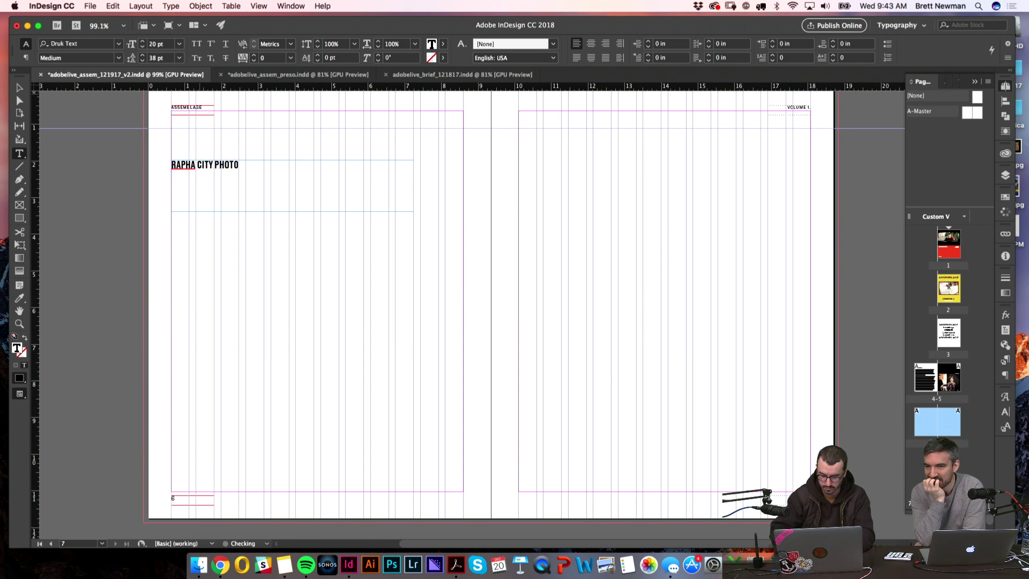
- Complete the headline on page 6 as RAPHA CITY PHOTOGRAPHED BY followed by the photographer's name, and preview the spread without guides
text(GRAPHED BY JAKE STANGEL)
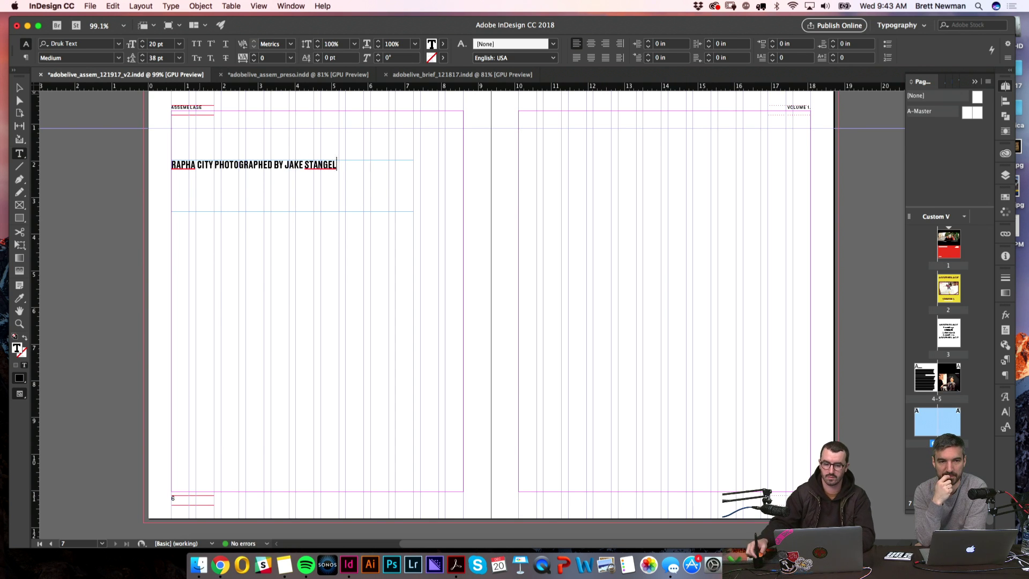
key(Escape)
key(w)
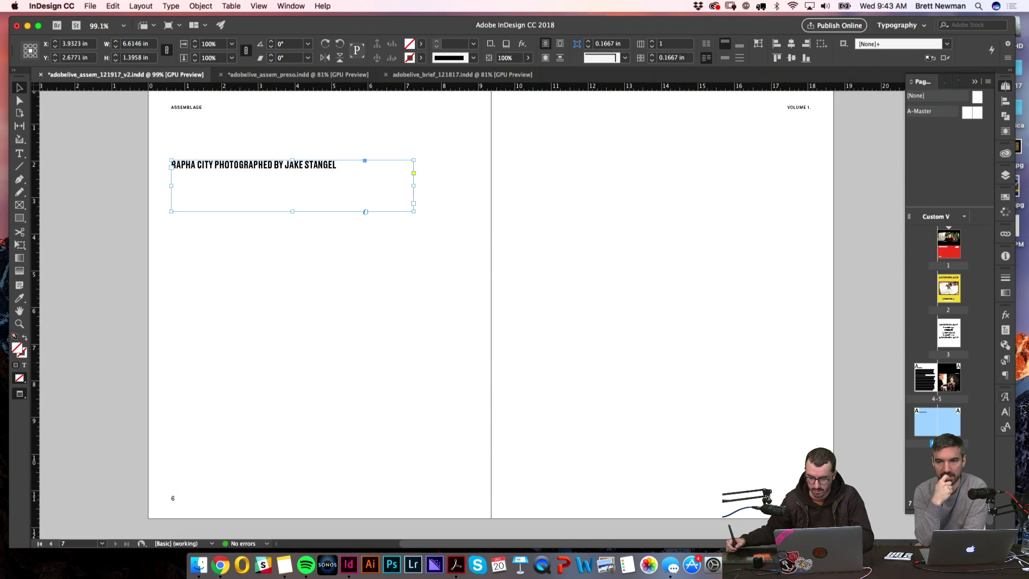
- Enlarge the headline text to 50 pt
click(1006, 412)
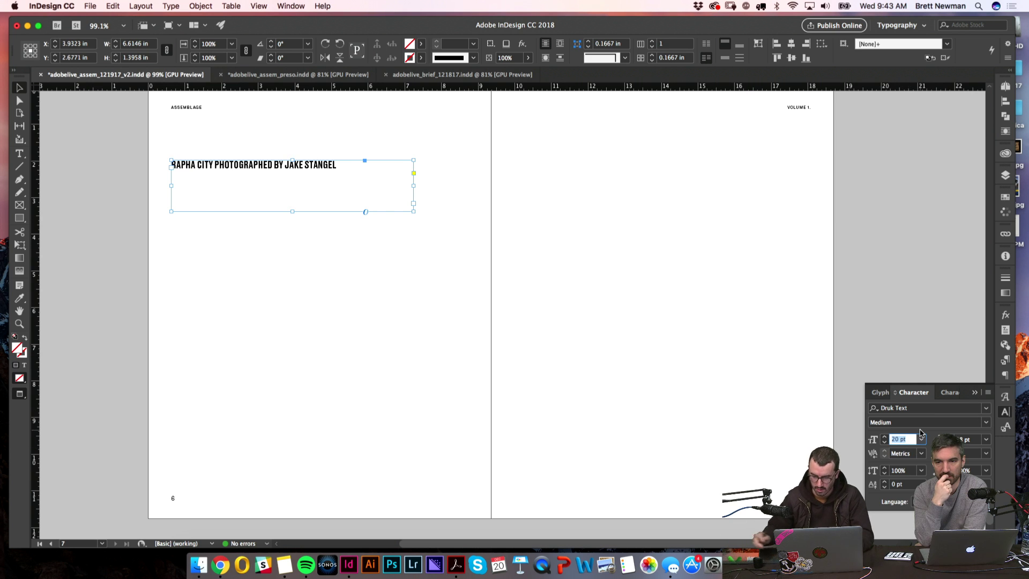
key(Up)
key(Up)
key(Up)
key(Up)
key(Up)
key(Up)
key(Up)
key(Up)
key(Up)
key(Up)
key(Up)
key(Up)
key(Up)
key(Up)
key(Up)
key(Up)
key(Up)
key(Up)
key(Up)
key(Up)
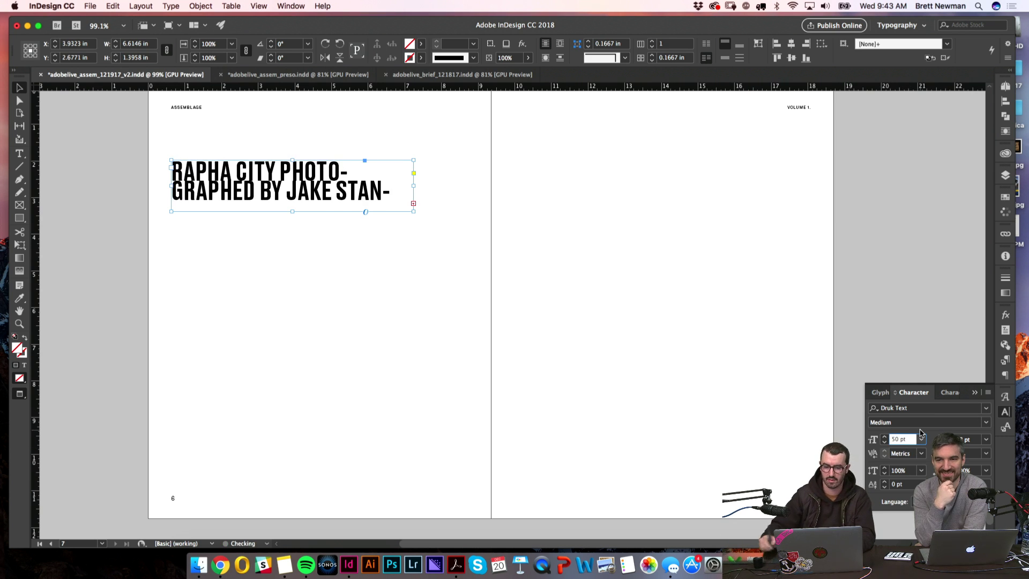
- Set the headline's leading to Auto and extend its frame downward to about 2.23 in tall
click(985, 439)
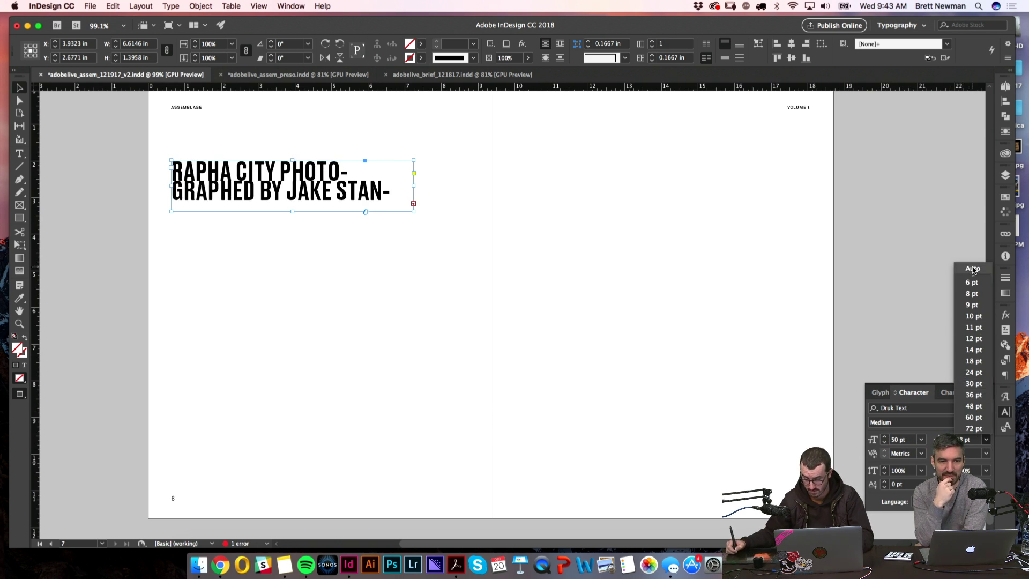
click(973, 268)
click(129, 252)
click(259, 202)
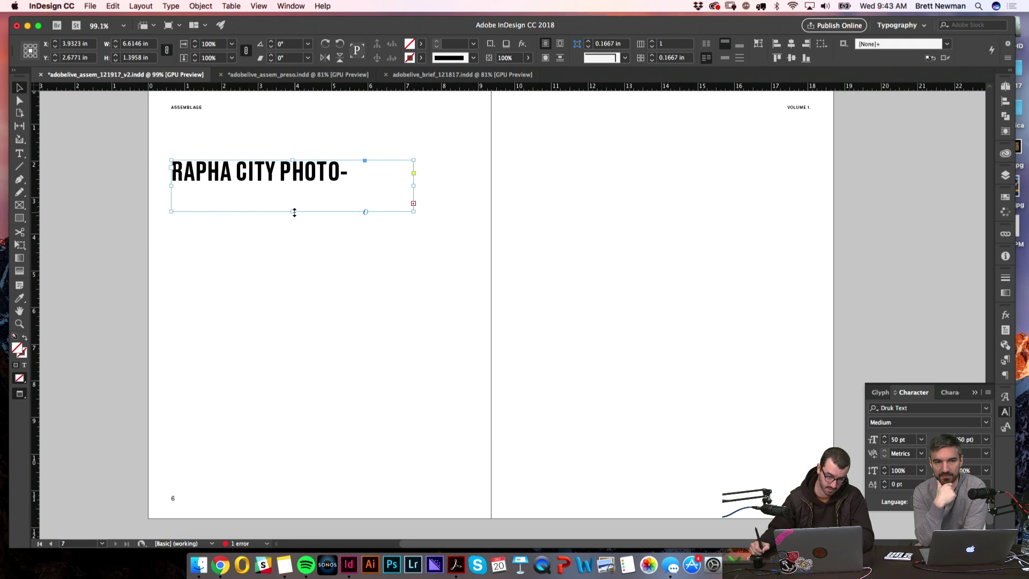
drag(292, 211, 294, 242)
click(496, 259)
click(387, 242)
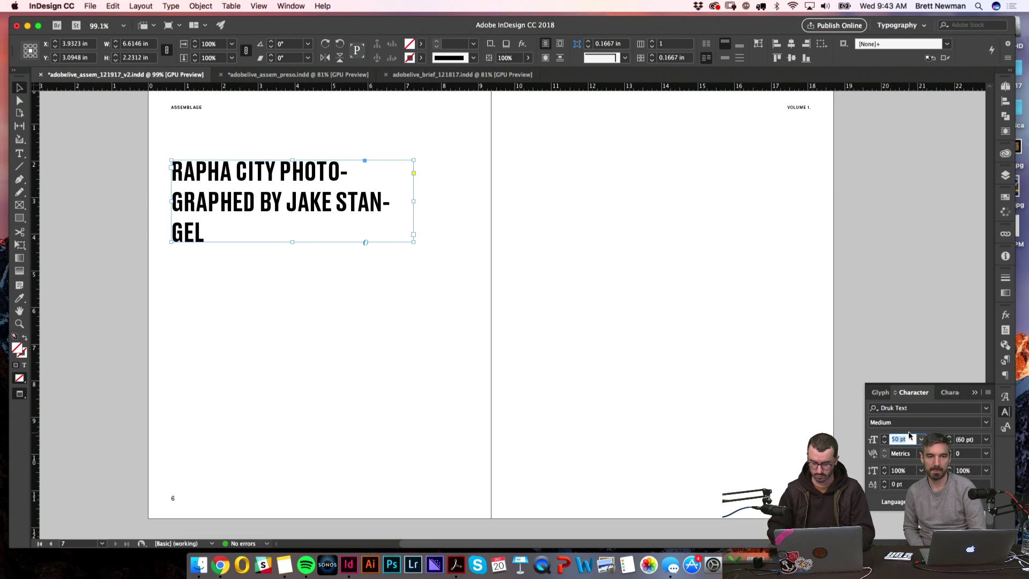
- Set the headline's size to 60 pt and enlarge its frame downward and across to the page's inner margin, about 7.98 in wide
text(60)
key(Return)
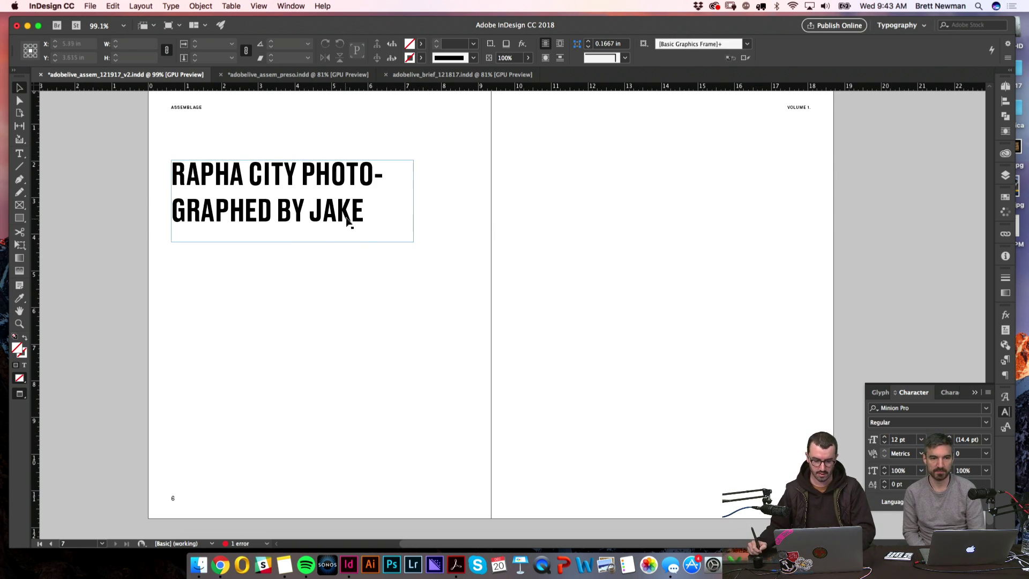
drag(292, 241, 292, 258)
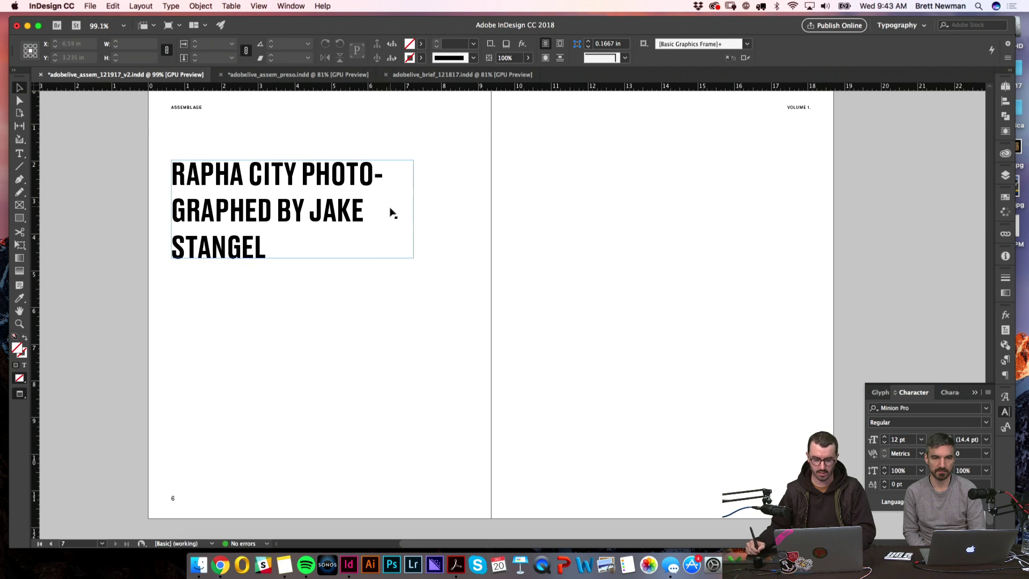
key(w)
drag(415, 209, 463, 209)
click(528, 203)
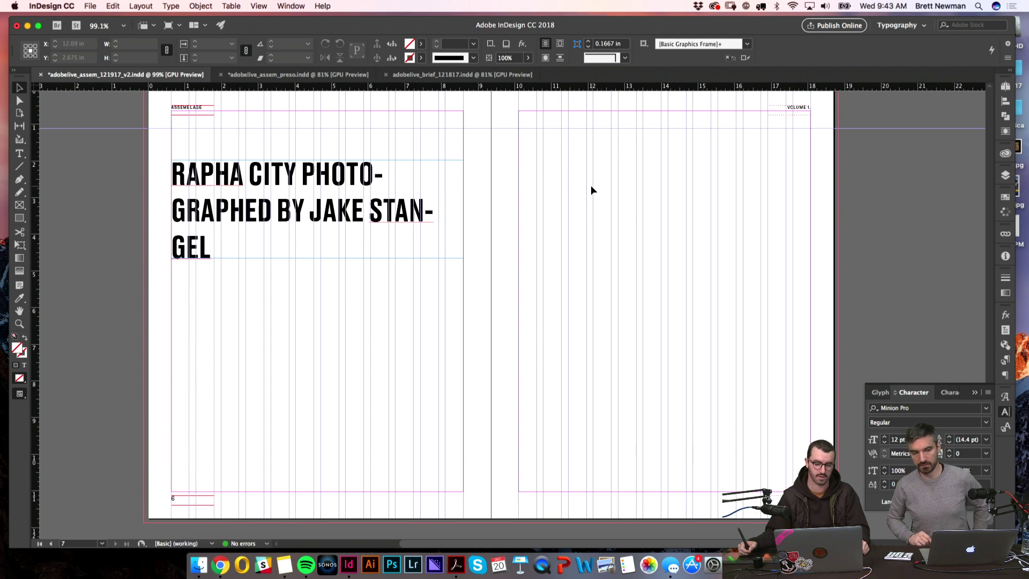
- Break the headline before PHOTOGRAPHED so RAPHA CITY stands on its own line, and preview the spread
key(t)
click(302, 176)
key(Return)
click(603, 221)
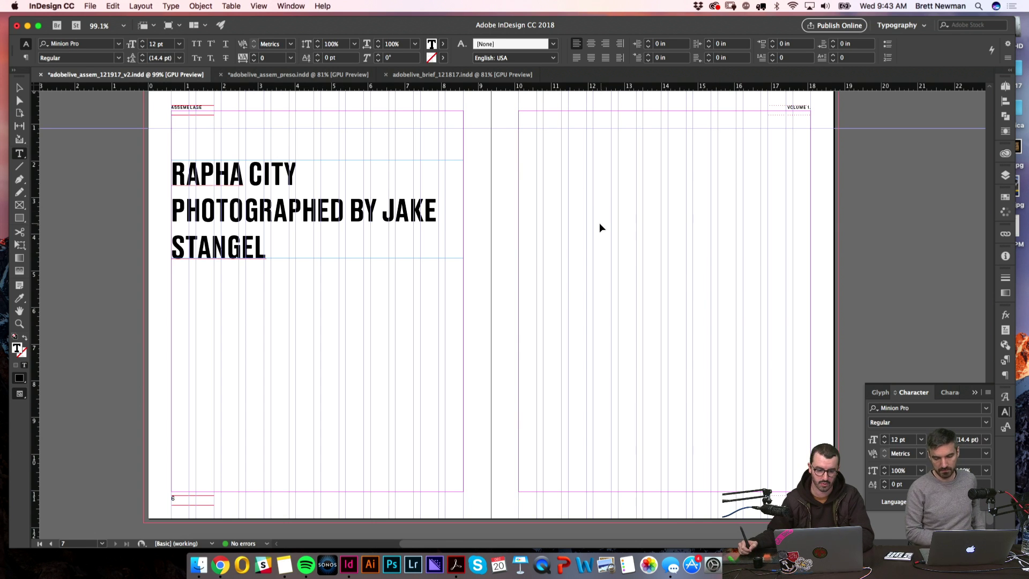
key(w)
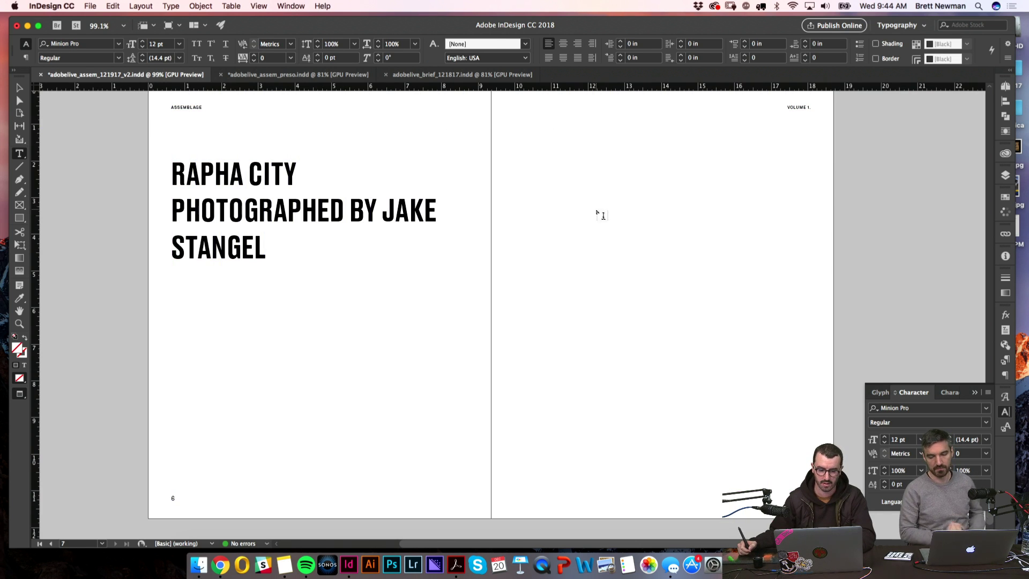
- Try breaking the headline's second line before BY, with the text frame extended to about 5.15 in tall
click(355, 210)
key(Return)
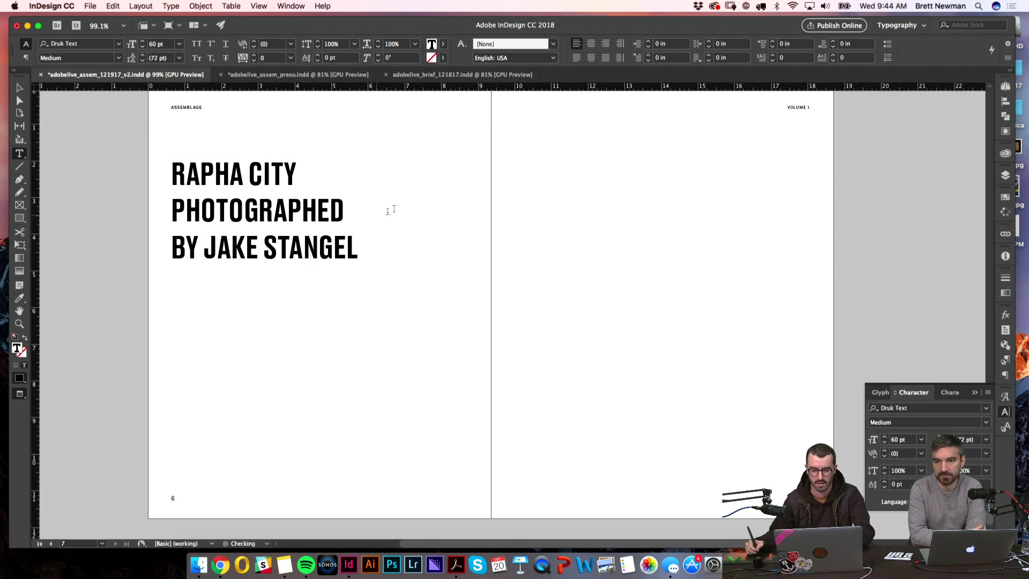
key(BackSpace)
key(Home)
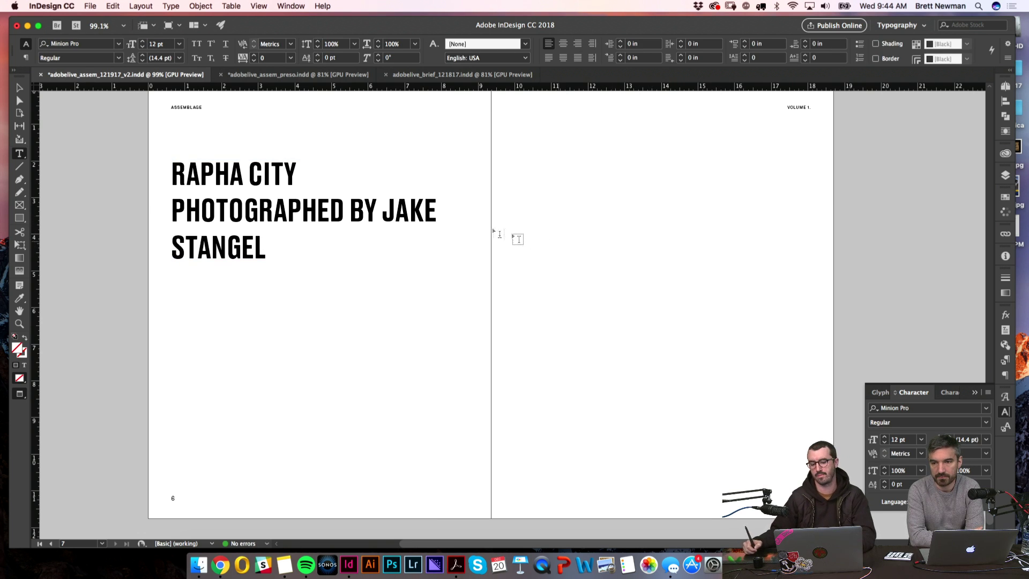
key(BackSpace)
key(Return)
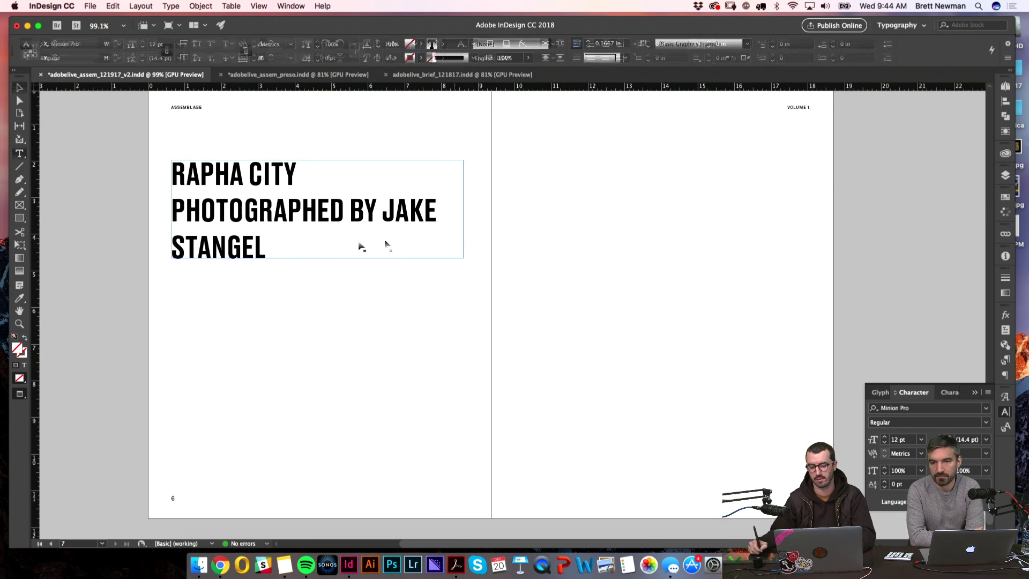
key(Escape)
key(w)
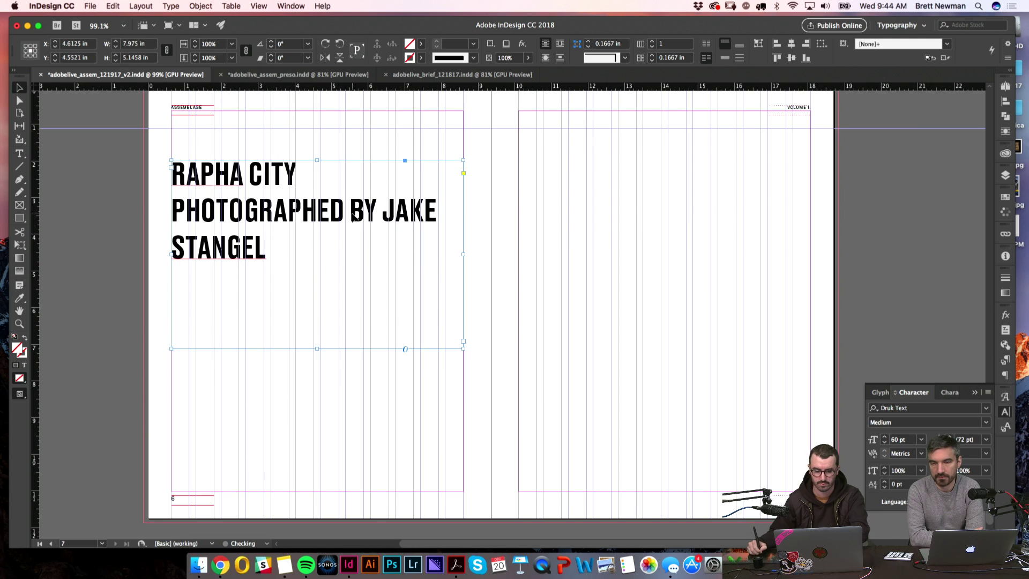
double_click(354, 217)
key(Return)
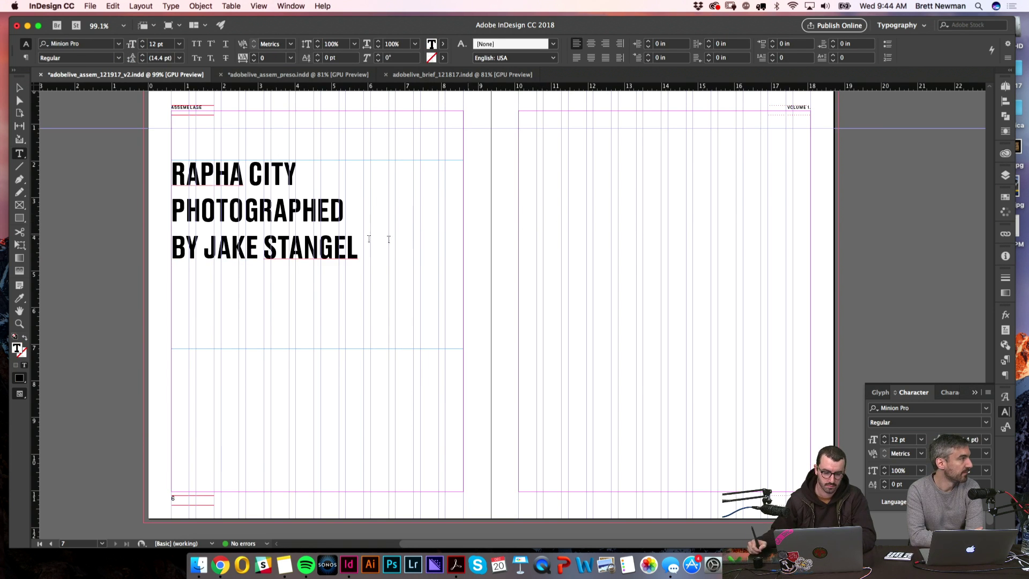
click(423, 210)
key(Delete)
- Break the headline after BY so the photographer's full name sits on the third line, and preview the spread
click(383, 210)
key(Return)
click(624, 251)
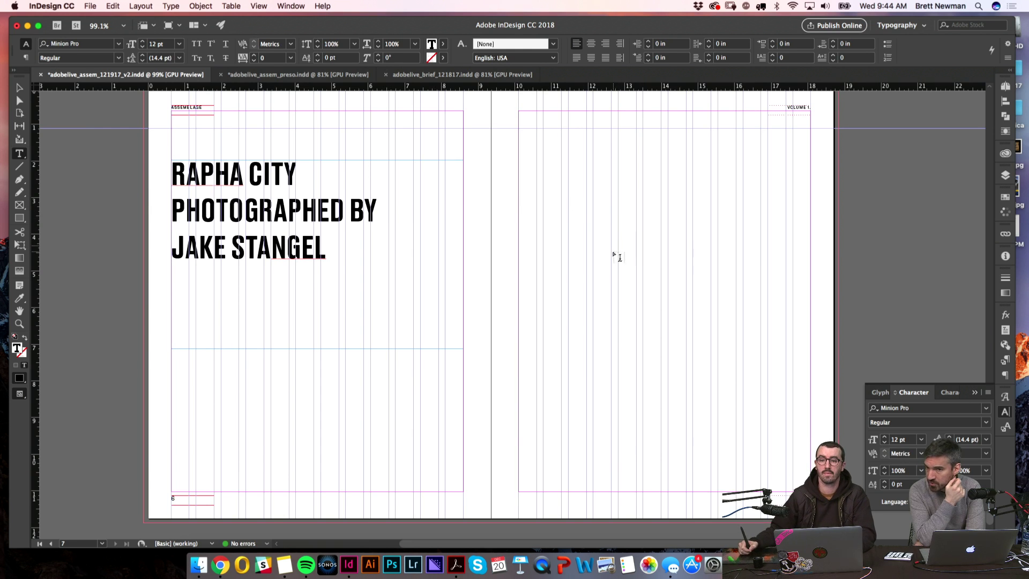
key(w)
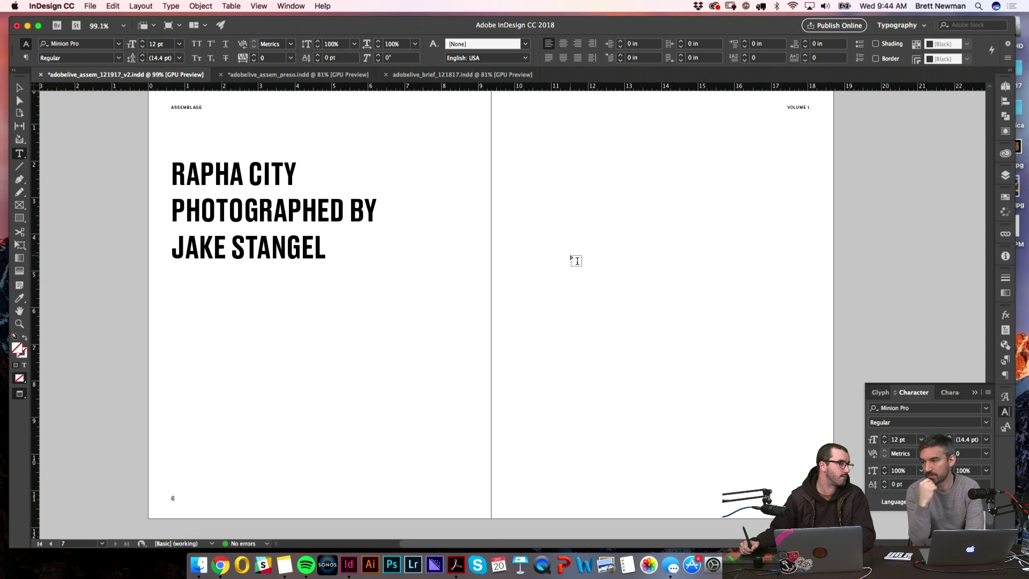
key(v)
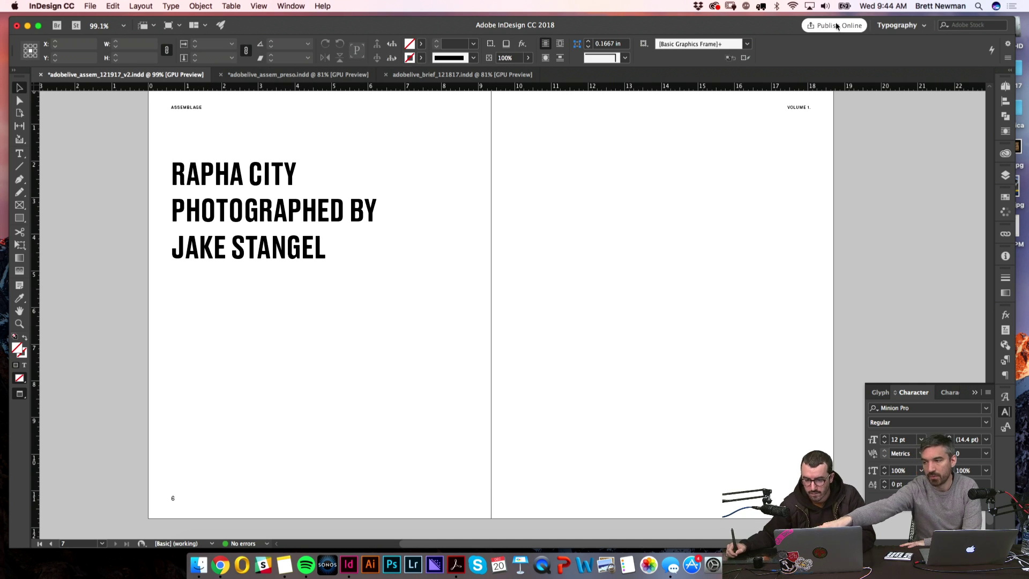
click(836, 26)
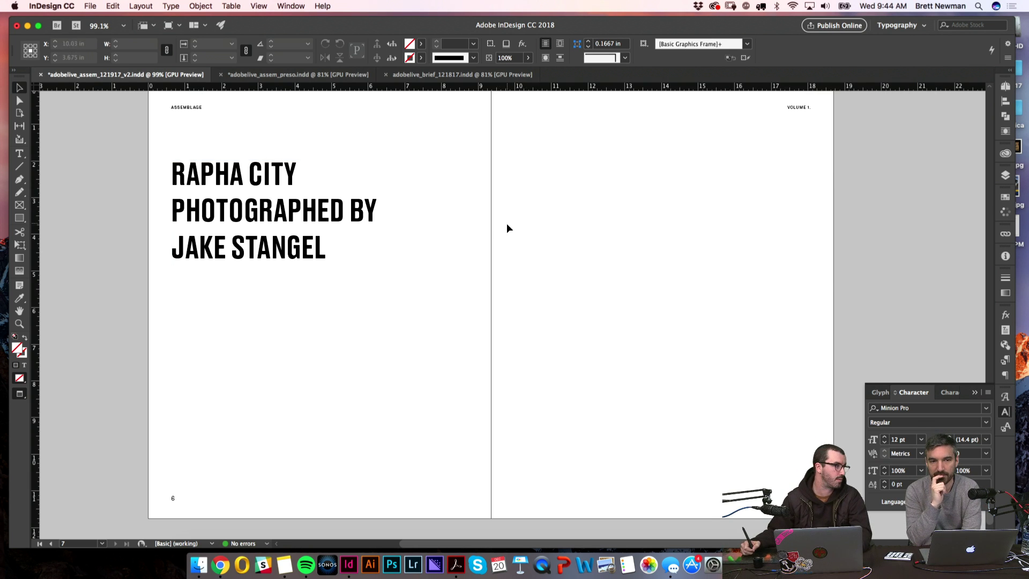
- Shorten the headline's text frame to about 2.94 in tall and preview the spread without guides
key(w)
click(347, 296)
drag(323, 296, 322, 268)
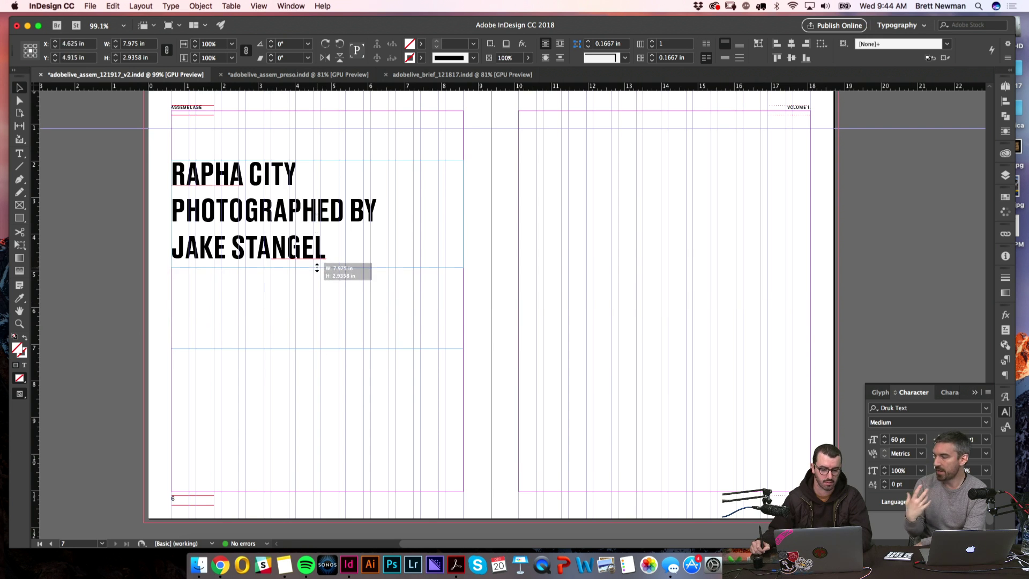
click(556, 252)
key(w)
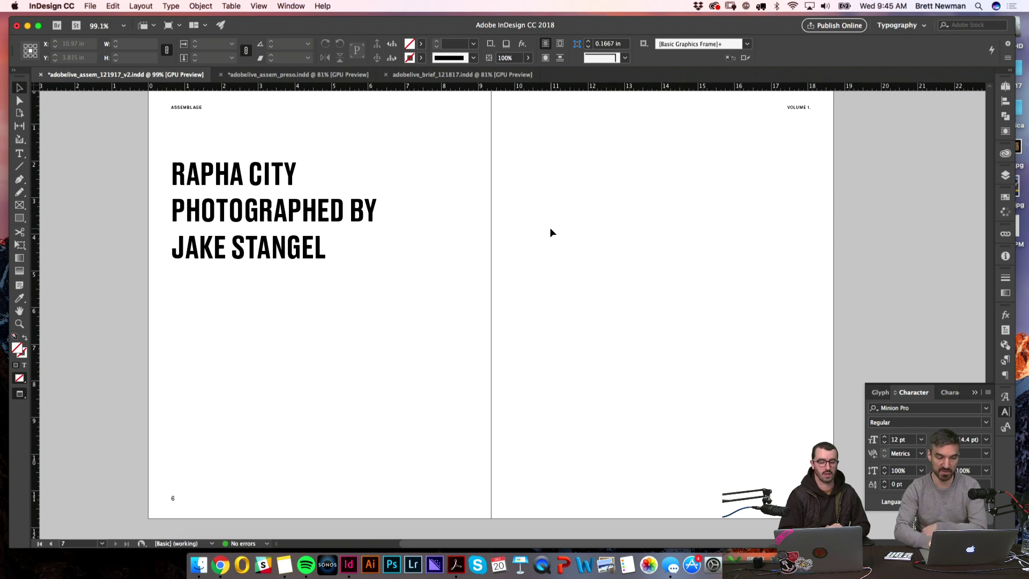
- Set the headline's leading to 70 pt
key(z)
drag(166, 169, 613, 322)
key(t)
click(697, 204)
key(super+1)
drag(721, 207, 598, 207)
key(v)
click(367, 253)
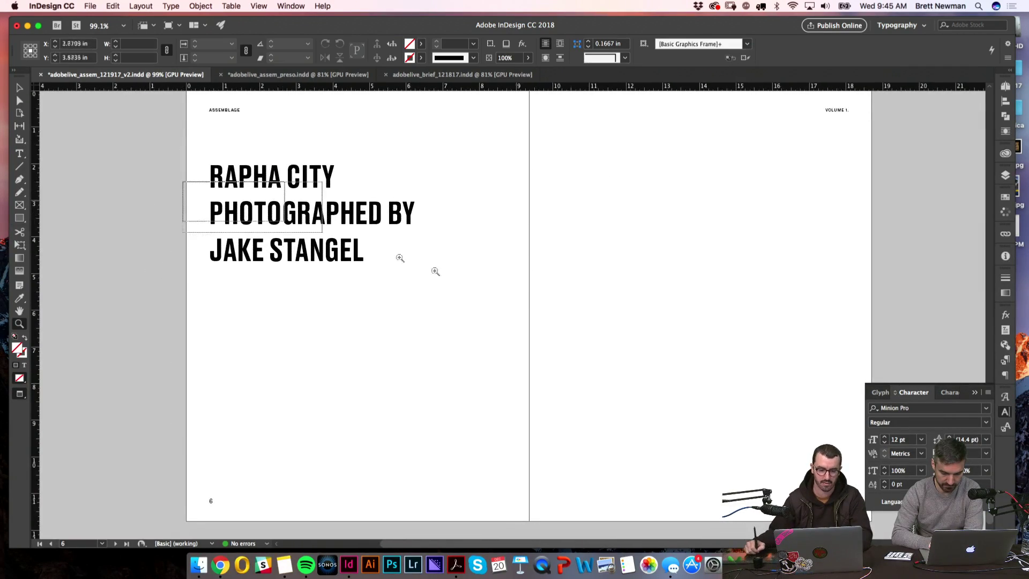
key(super+alt+equal)
click(417, 237)
click(972, 438)
double_click(972, 439)
text(70)
key(Return)
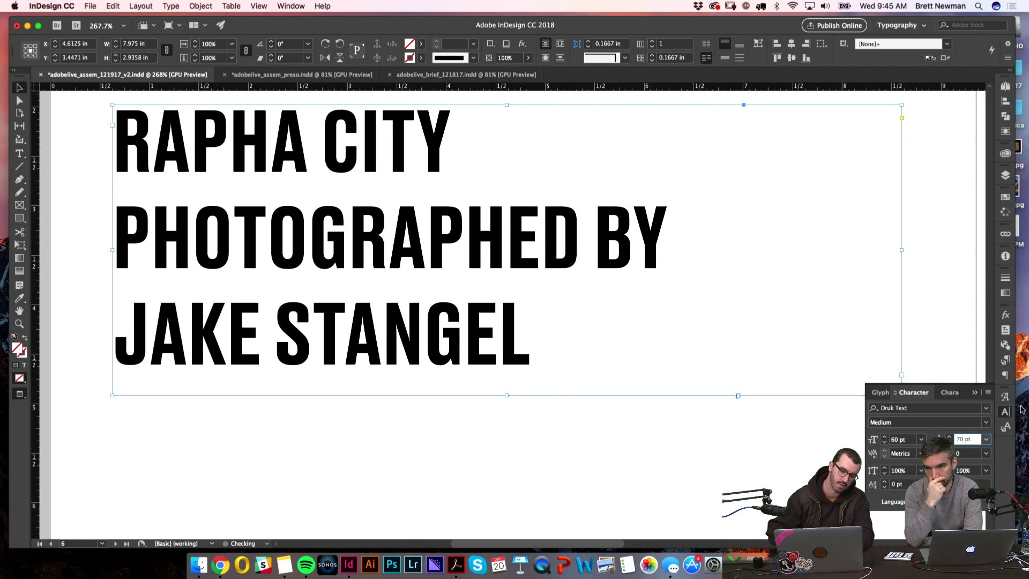
- Tighten the headline's leading to 63 pt and check it on the full page
text(62)
key(Return)
key(Up)
click(611, 454)
key(super+0)
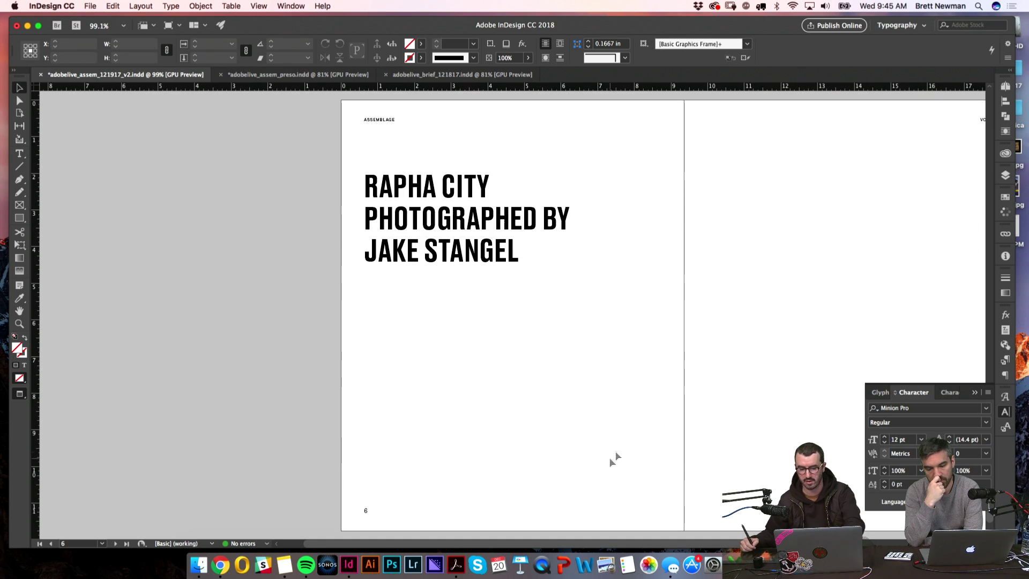
- Increase the headline's leading to 65 pt
key(z)
drag(298, 167, 643, 304)
key(v)
click(434, 306)
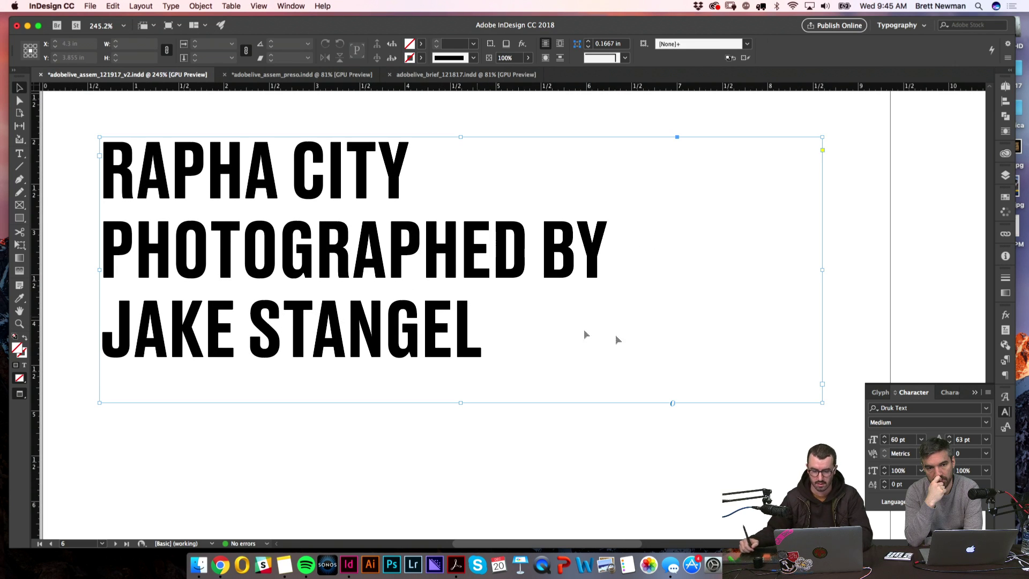
click(971, 438)
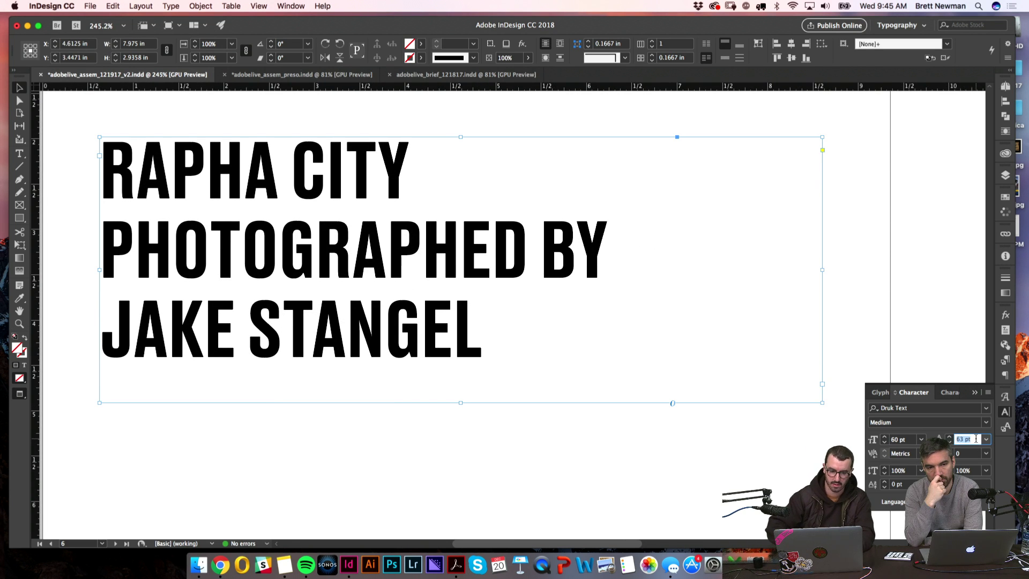
key(Up)
key(Up)
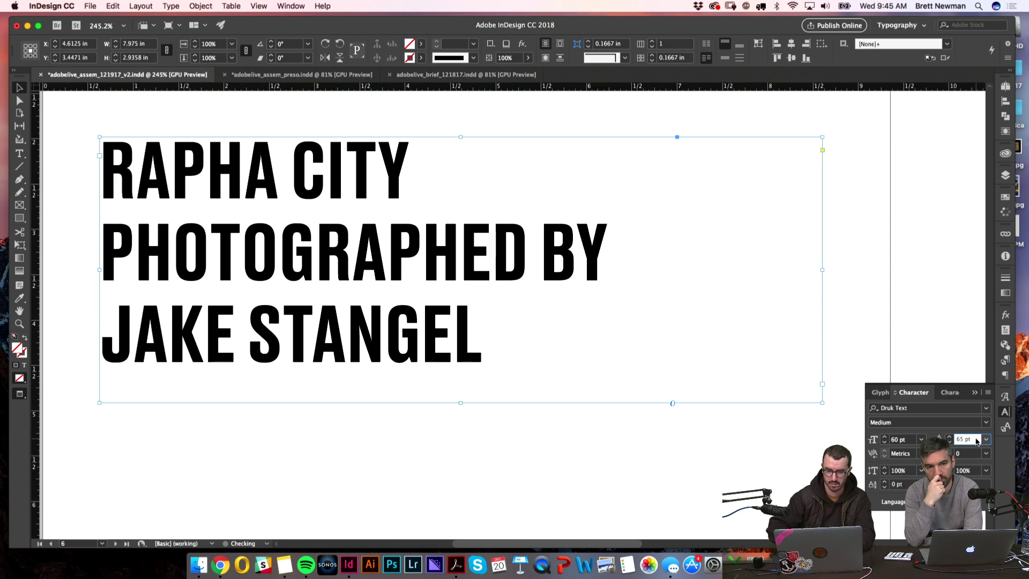
click(543, 459)
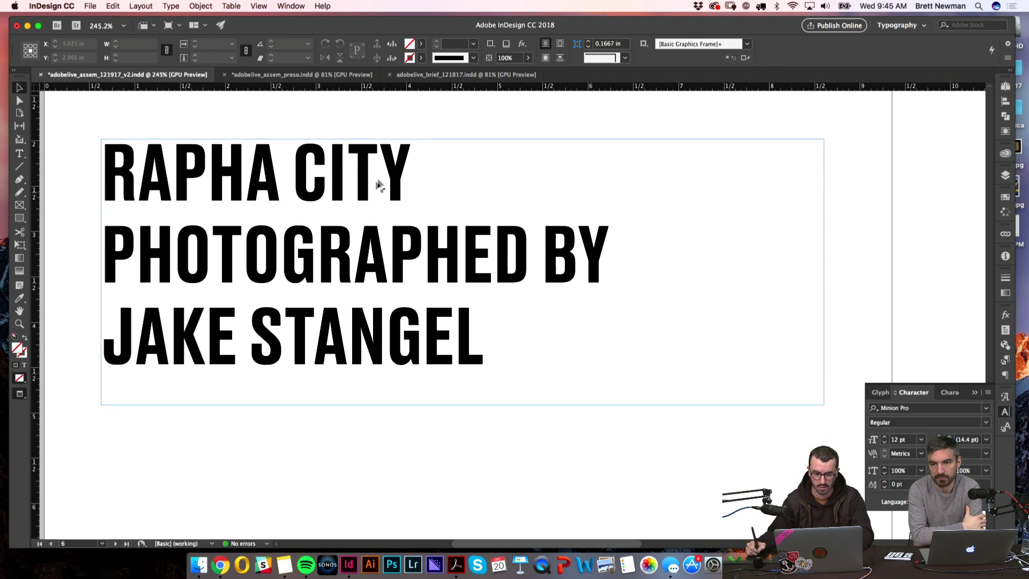
- Underline the headline's first line, RAPHA CITY
key(t)
drag(436, 164, 101, 161)
click(988, 391)
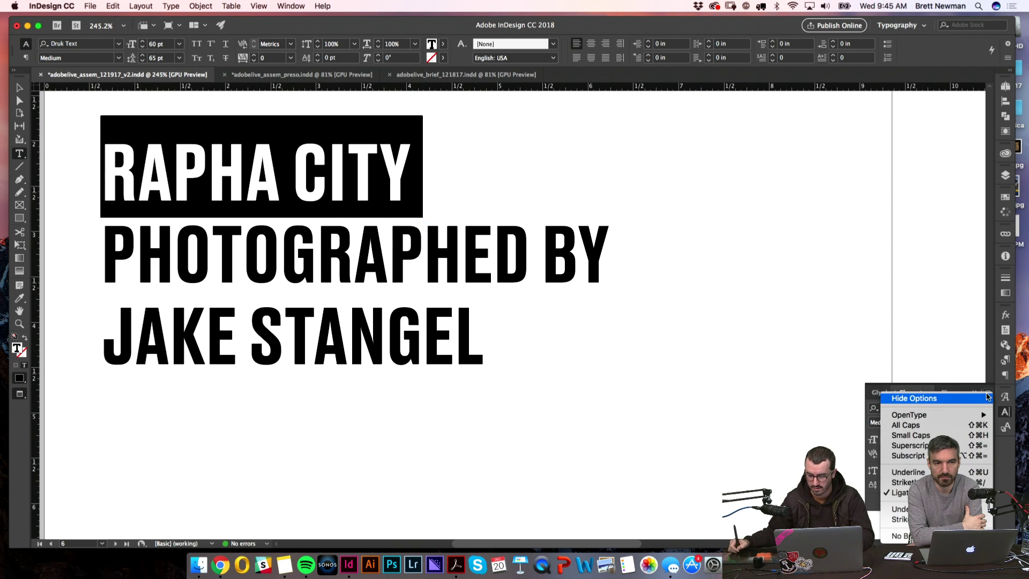
mouse_move(971, 416)
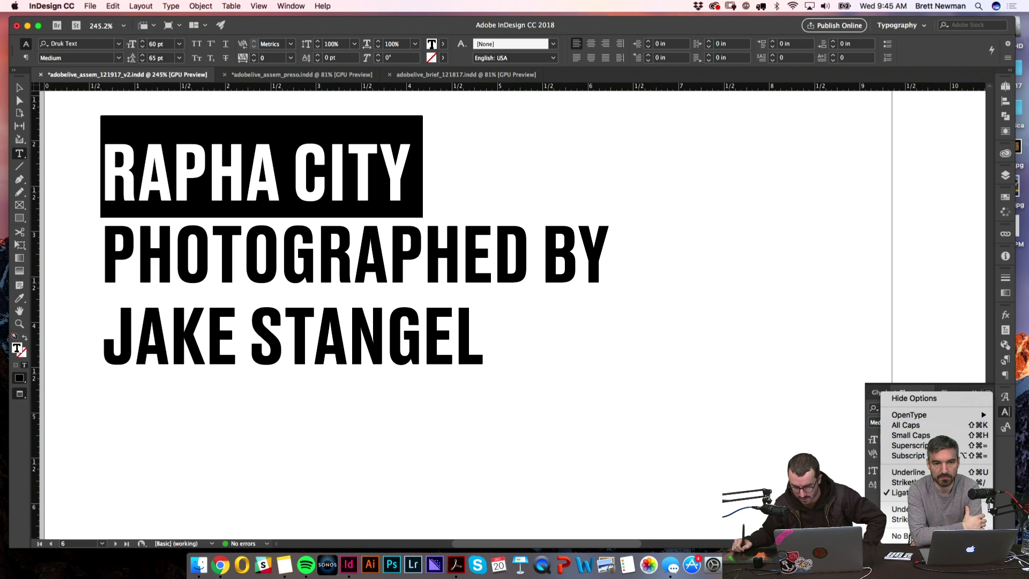
click(970, 471)
click(576, 163)
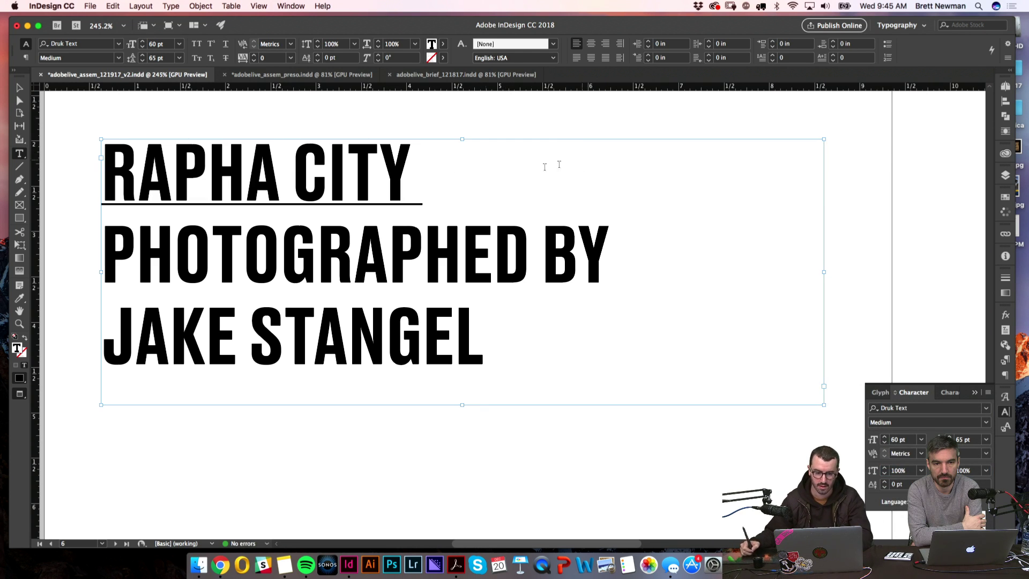
- Give the underline beneath RAPHA CITY a weight of 4 pt and an offset of 7 pt
drag(439, 166, 101, 164)
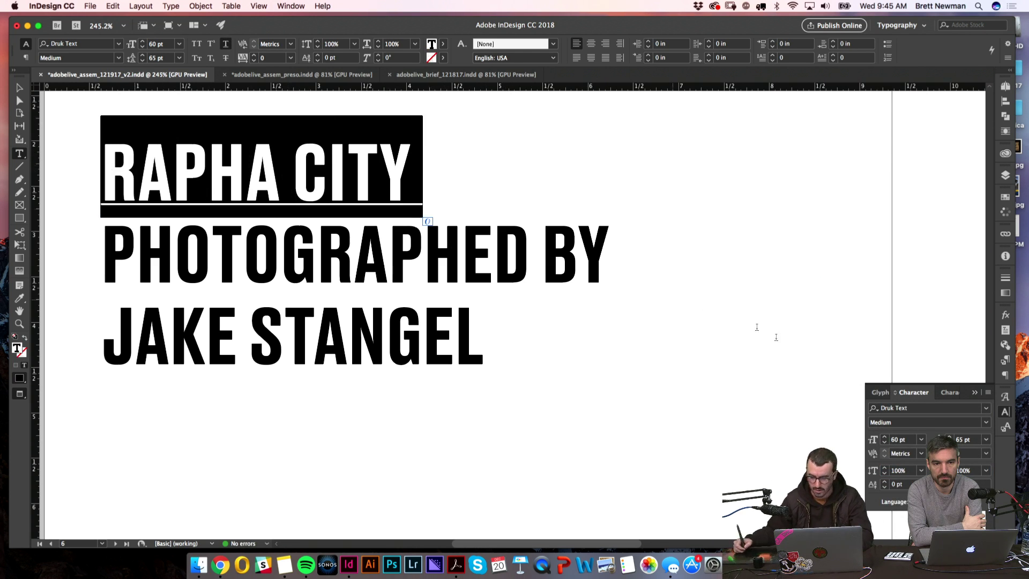
click(986, 393)
click(986, 509)
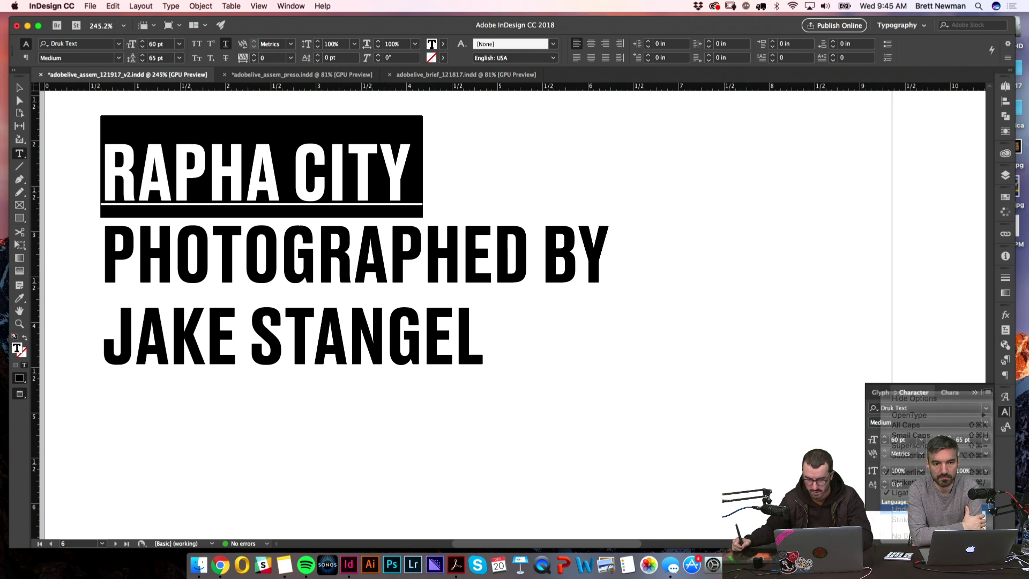
drag(448, 210, 481, 138)
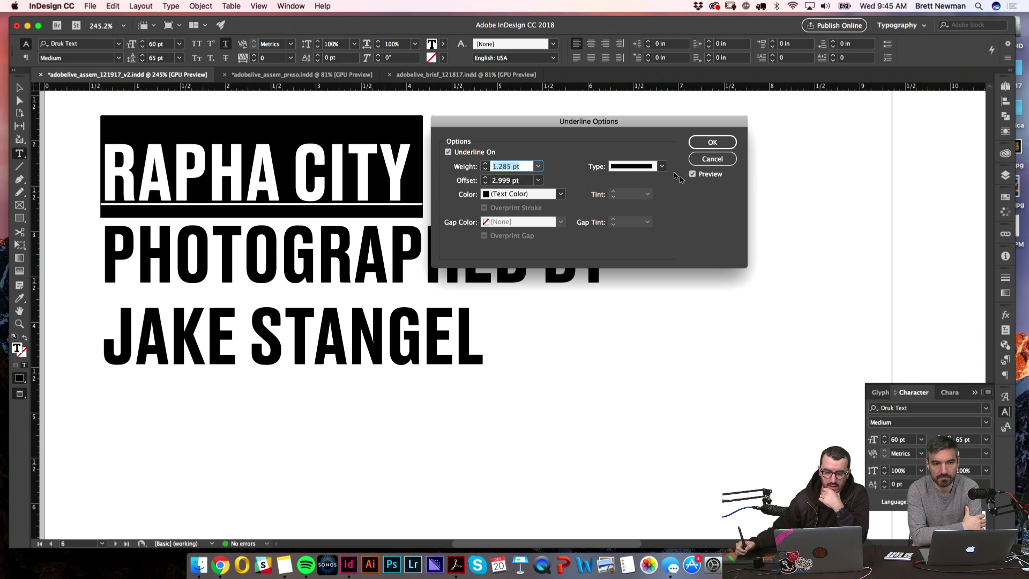
click(486, 178)
click(486, 178)
click(486, 178)
click(484, 164)
click(484, 164)
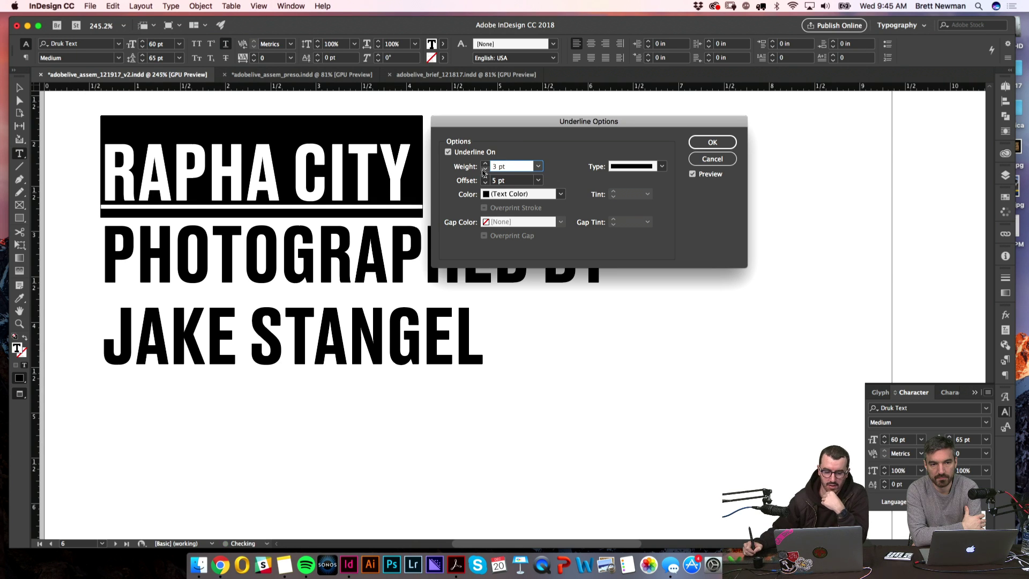
click(486, 178)
click(486, 178)
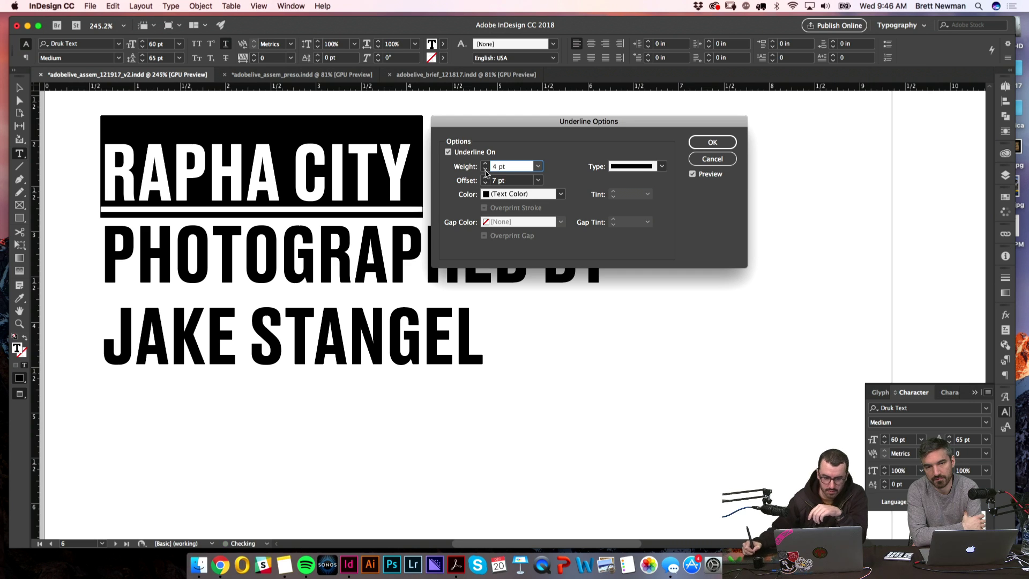
click(712, 142)
key(super+shift+a)
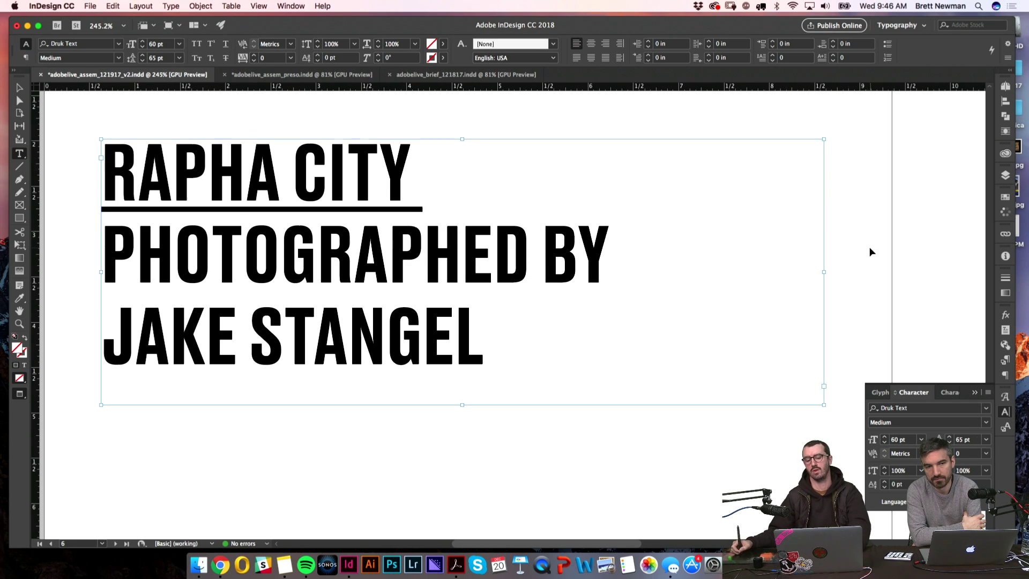
- Thin the underline of the words RAPHA CITY to a weight of 3.5 pt
drag(404, 174, 100, 170)
click(988, 392)
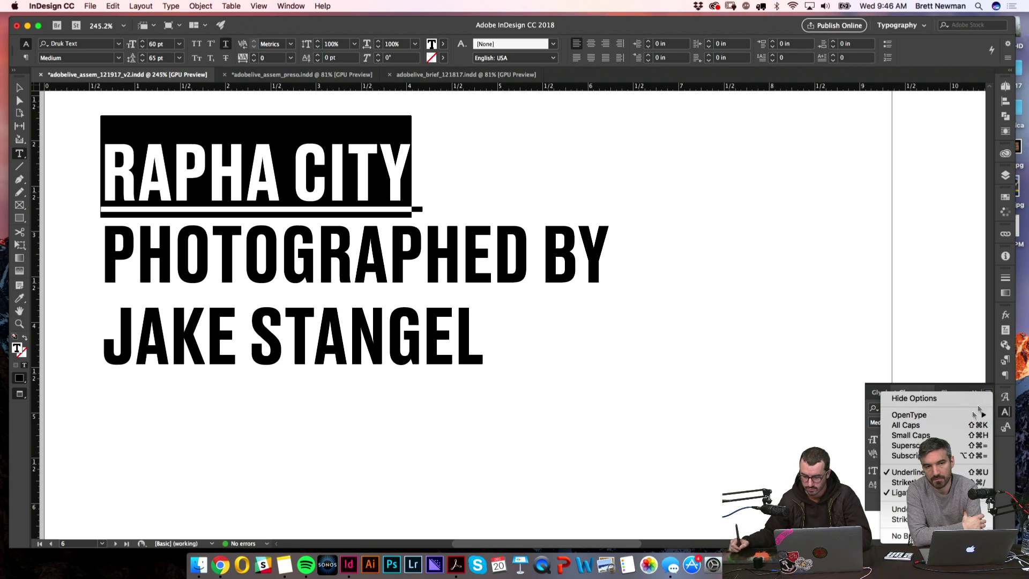
click(911, 509)
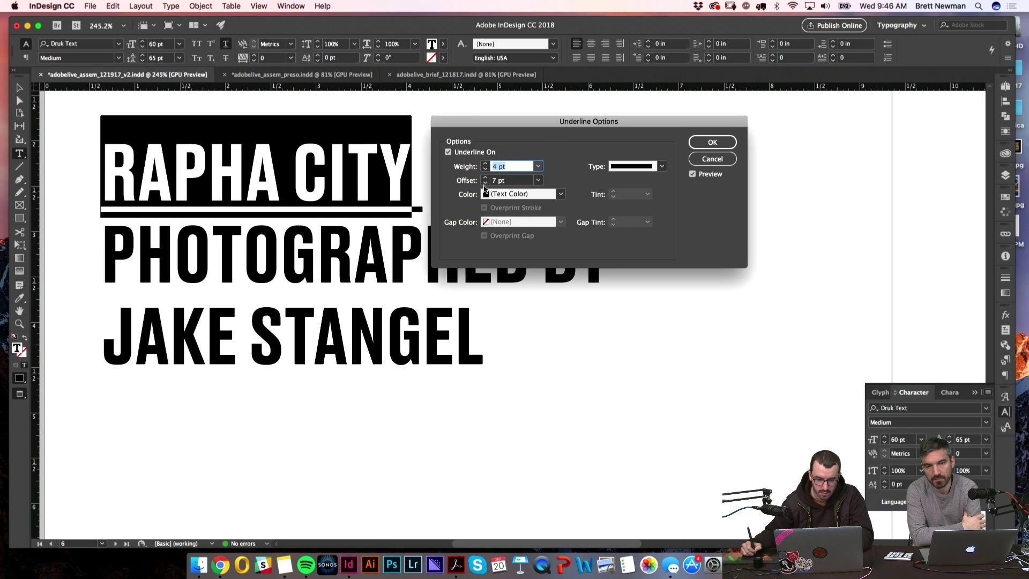
text(3.5)
key(Return)
click(786, 211)
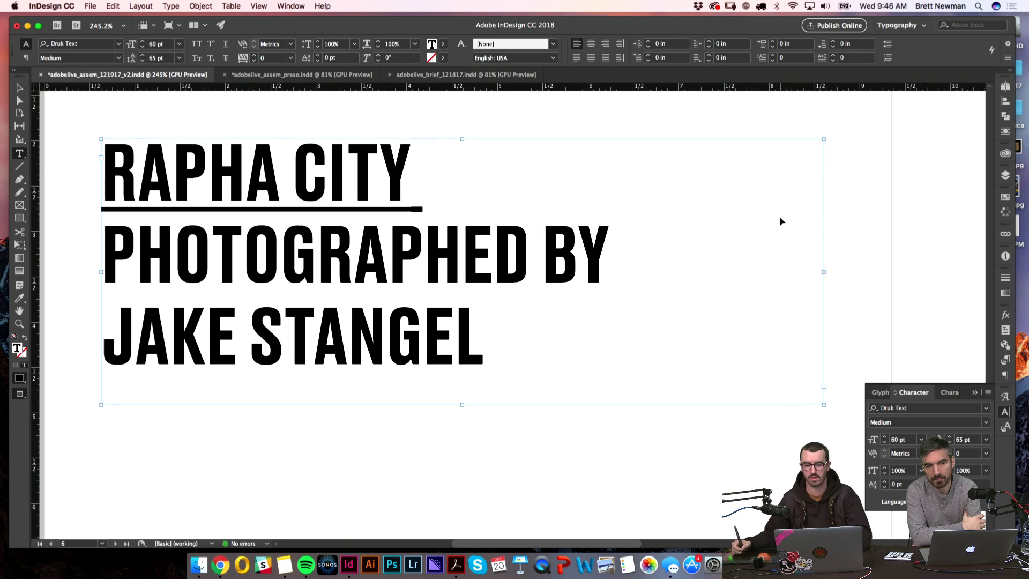
- Delete the trailing space after RAPHA CITY so the underline ends with the last letter
click(416, 202)
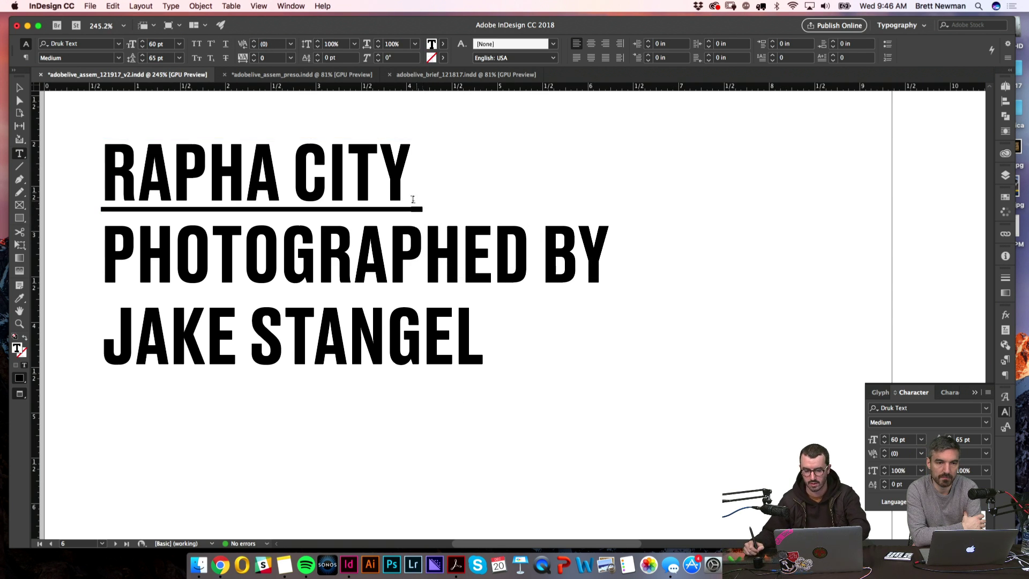
click(388, 154)
key(End)
key(BackSpace)
click(555, 479)
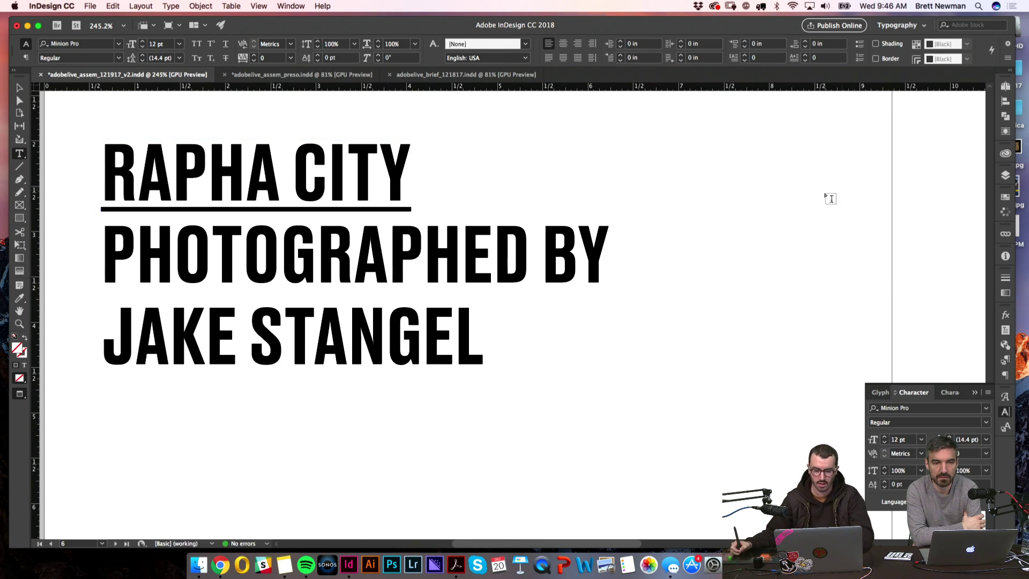
- Check the headline on the full page, then set its leading to 60 pt, trying 70 pt for comparison
key(v)
mouse_move(786, 217)
mouse_down()
mouse_move(750, 211)
mouse_move(776, 209)
mouse_up()
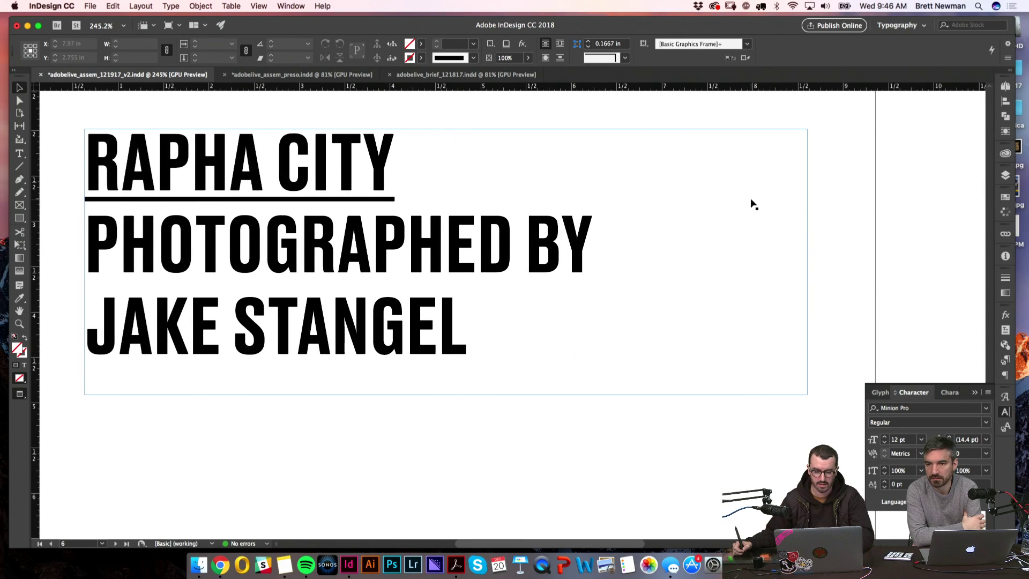
key(w)
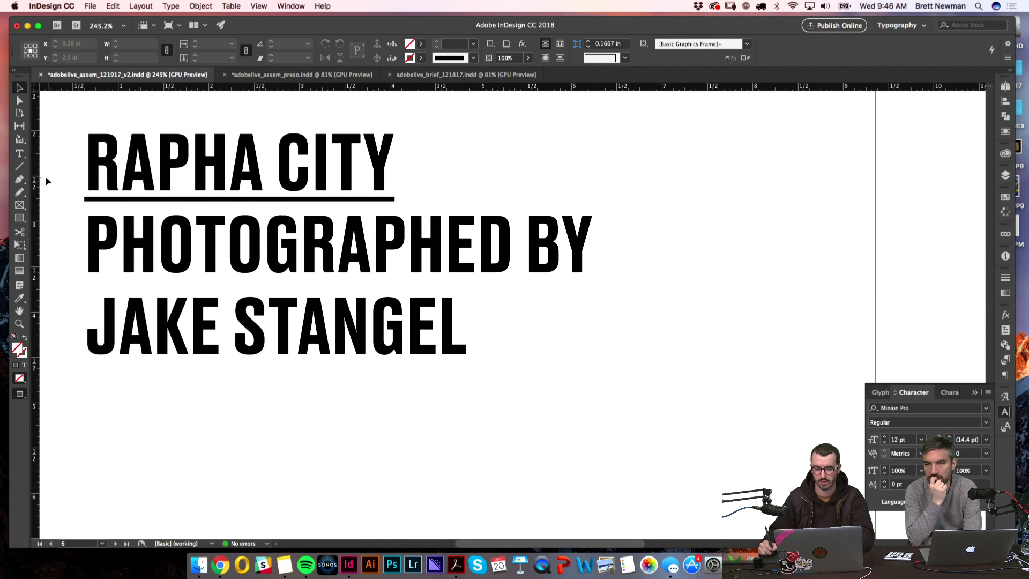
key(super+0)
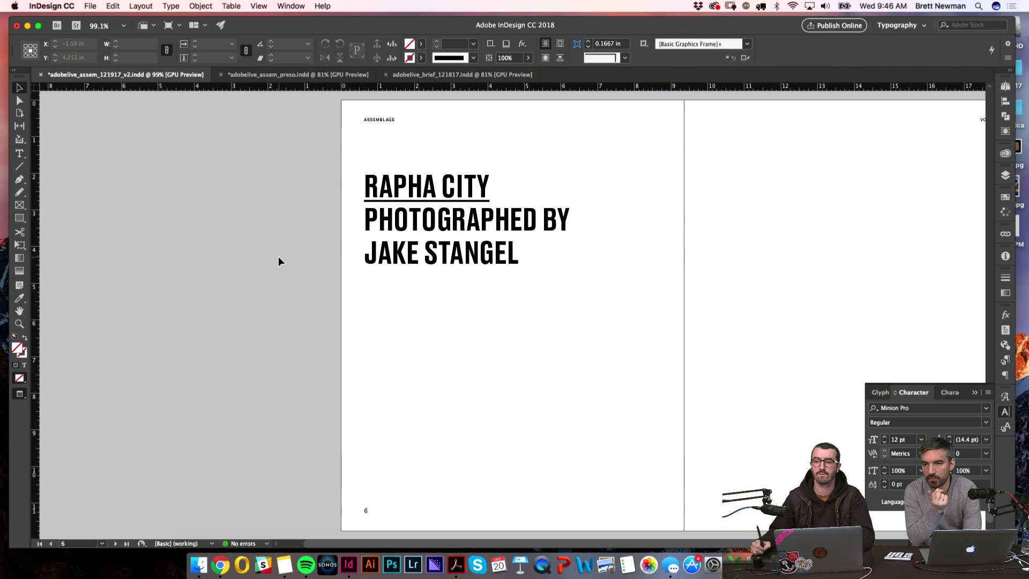
key(z)
drag(414, 156, 411, 265)
click(411, 265)
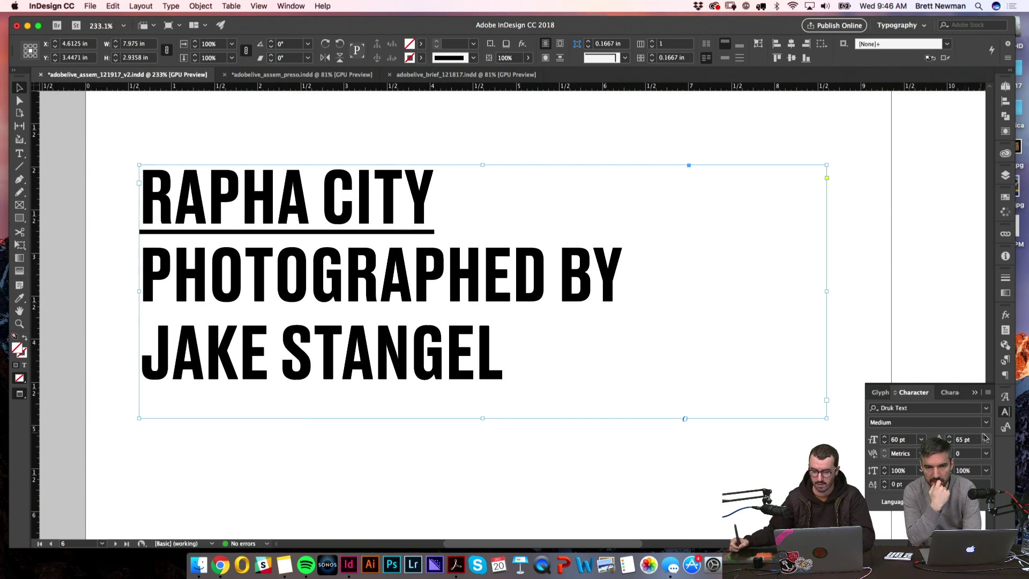
click(967, 440)
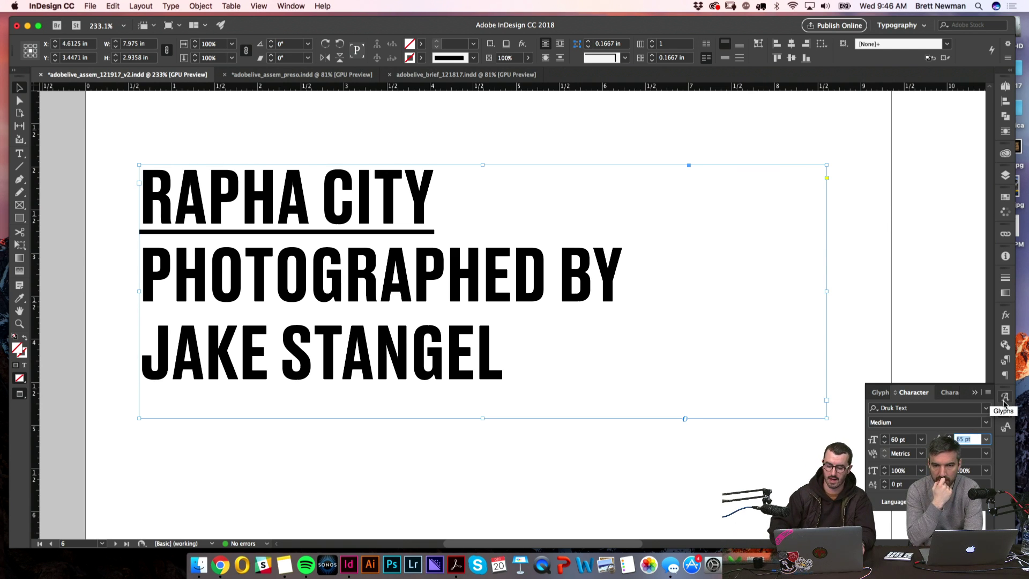
text(60)
key(Return)
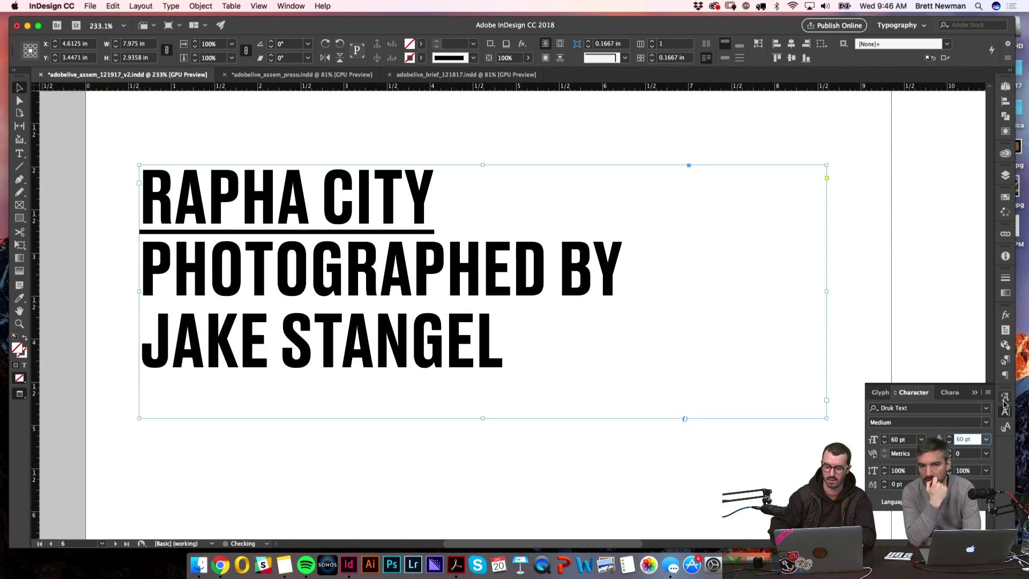
text(70)
key(Return)
text(60)
key(Return)
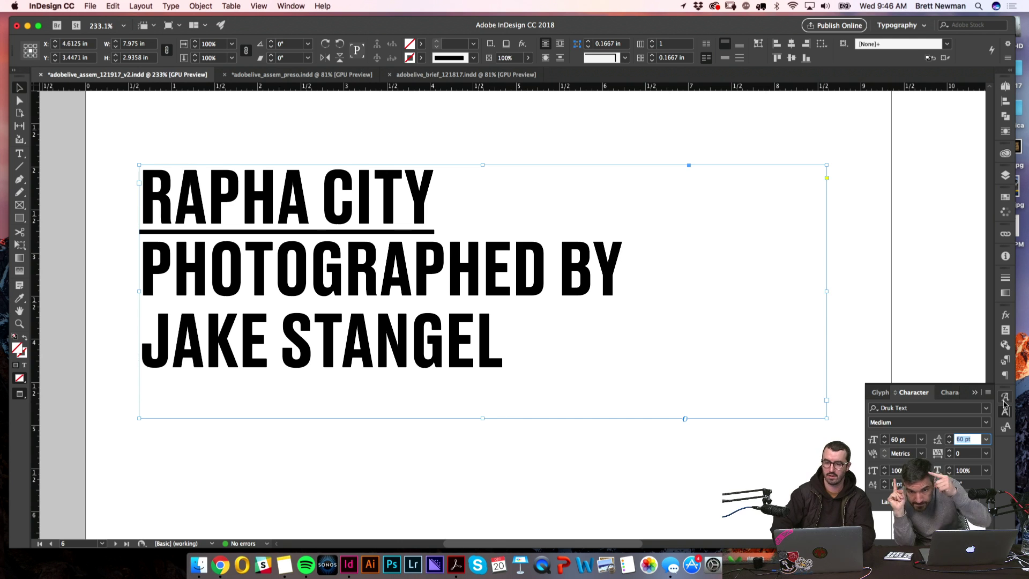
- Fine-tune the headline's leading in 1 pt steps, trying 57 to 60 pt and ending one point above 60 pt
key(Return)
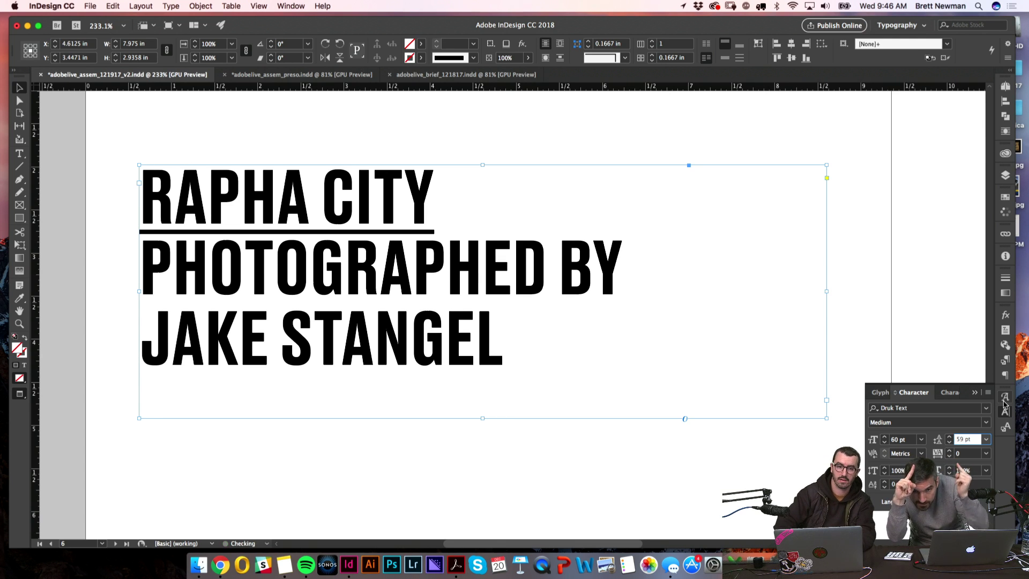
key(Down)
key(Down)
key(Down)
key(Down)
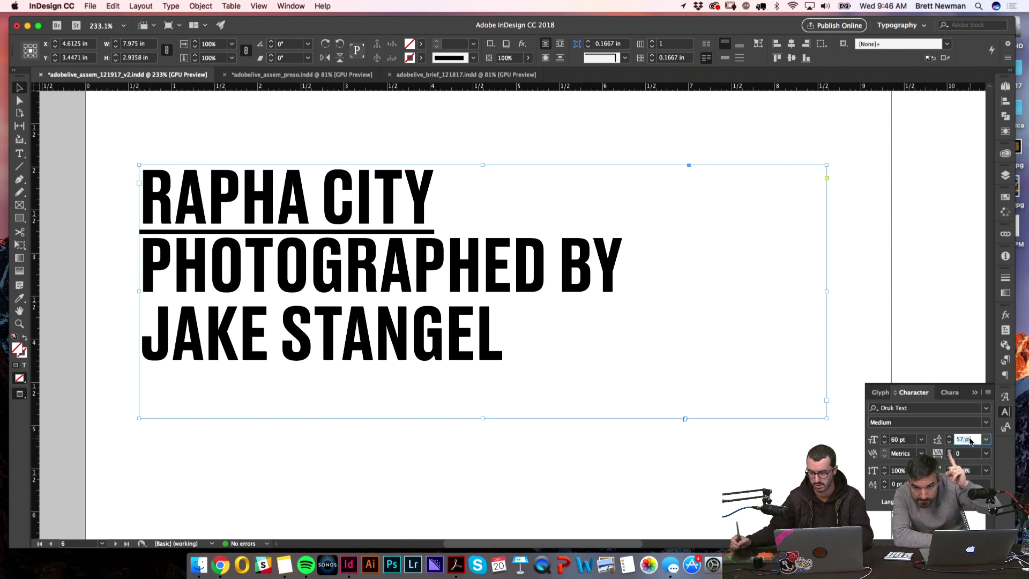
key(Up)
key(Up)
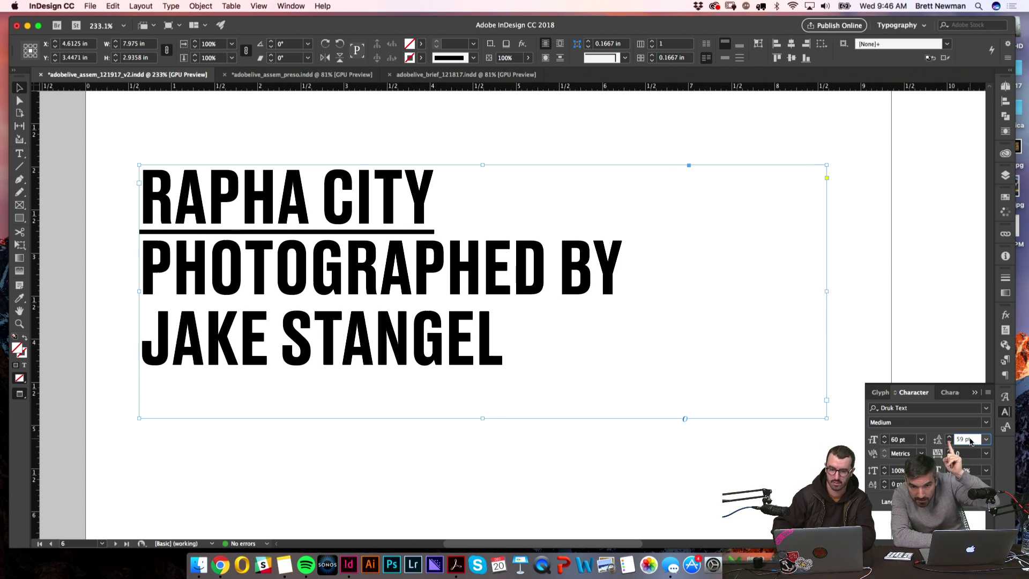
key(Down)
key(Up)
key(Up)
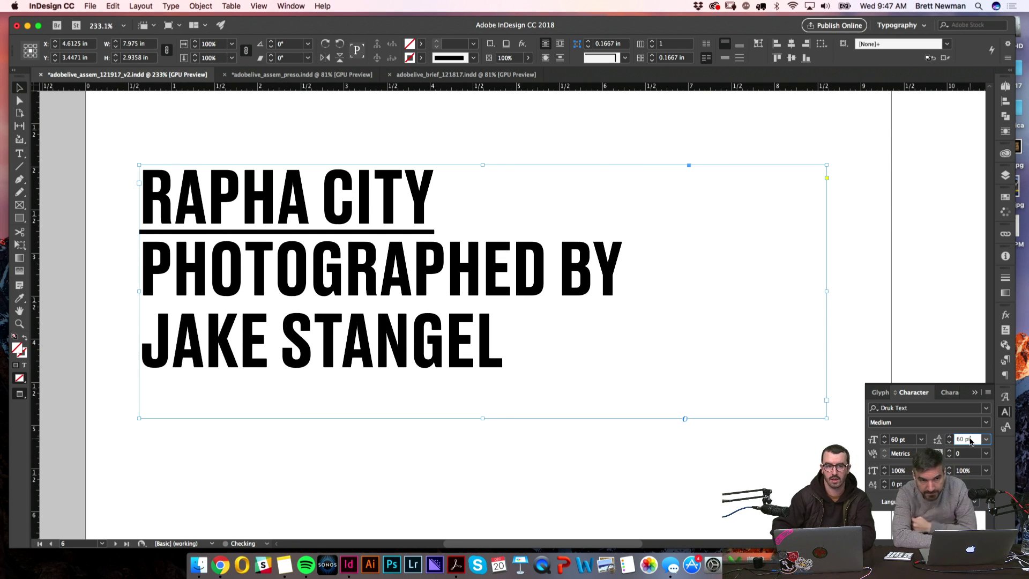
key(Up)
click(88, 395)
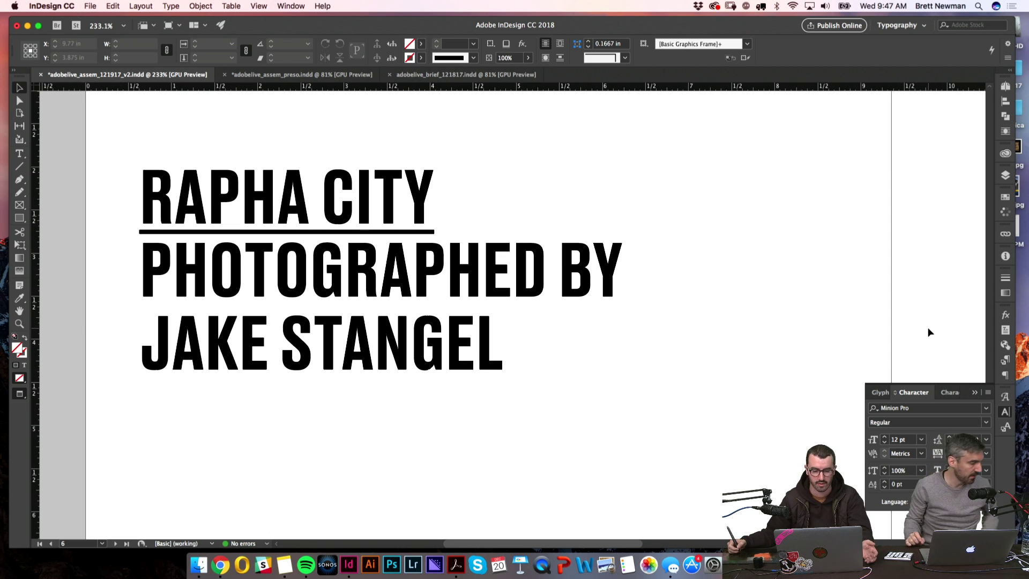
click(1005, 411)
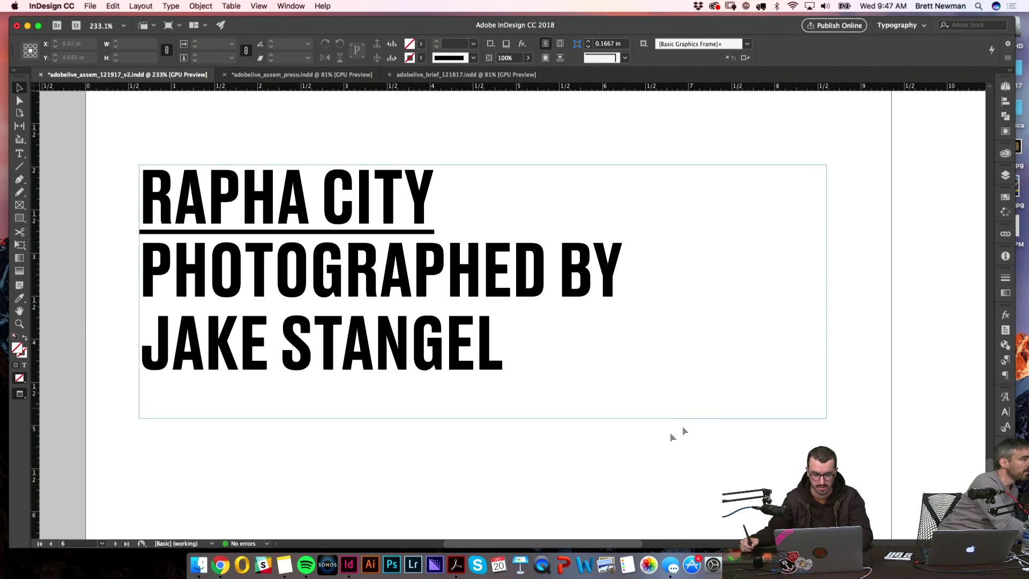
- Copy the large body text frame from page 4 and paste it onto page 6
key(super+0)
key(w)
drag(287, 228, 252, 289)
scroll(347, 181, up, 15)
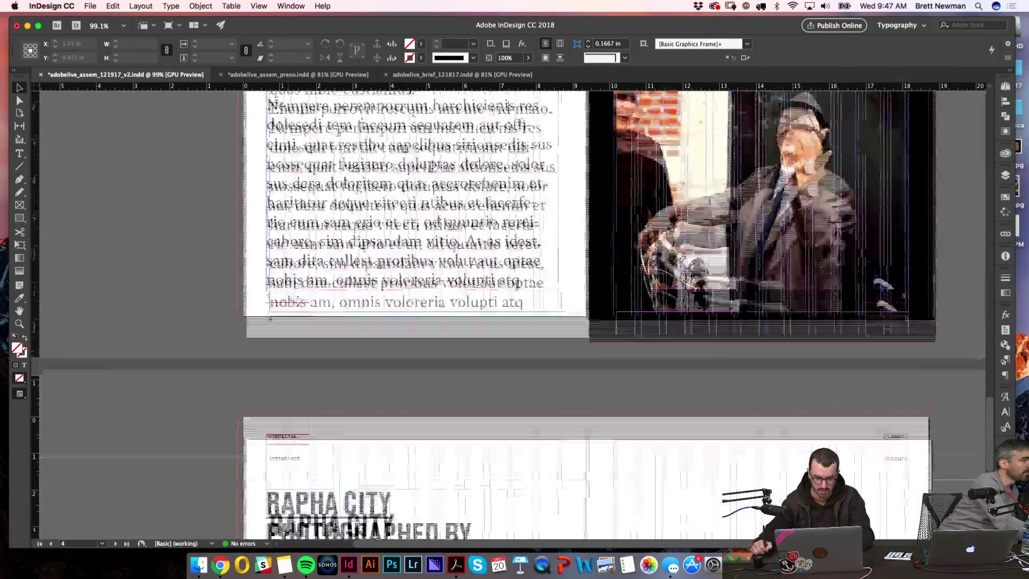
scroll(347, 182, down, 5)
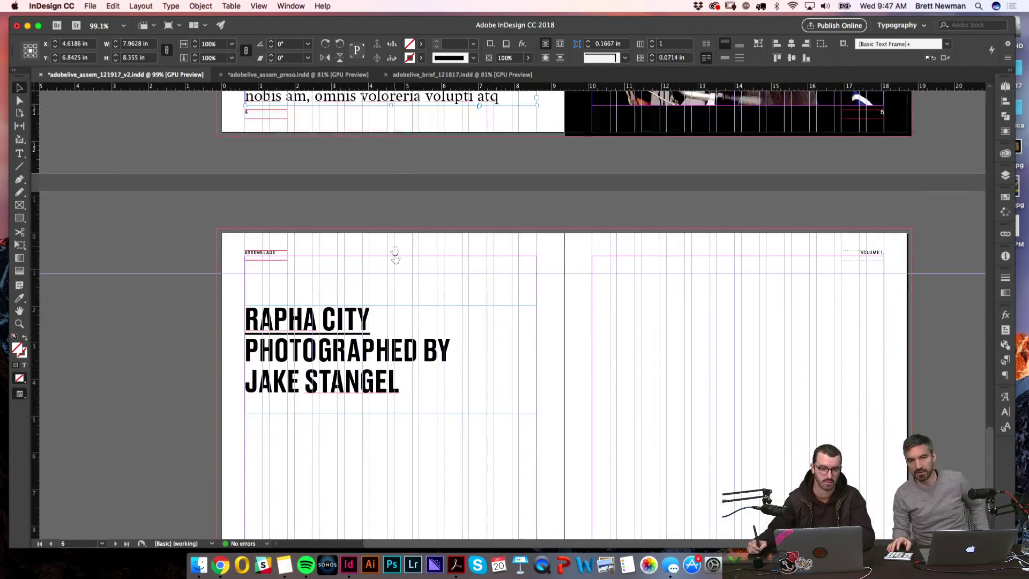
scroll(405, 311, down, 3)
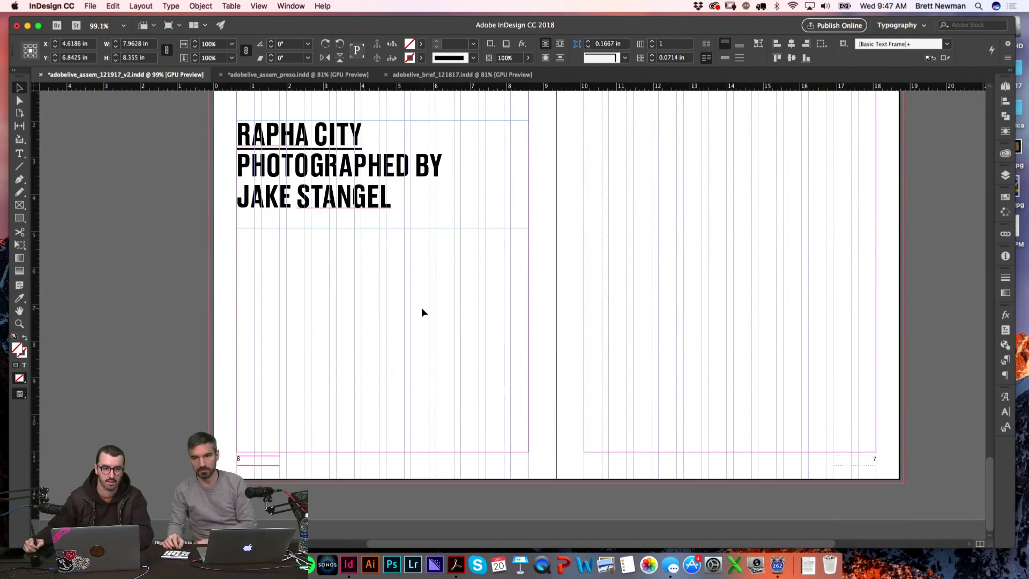
drag(422, 298, 423, 335)
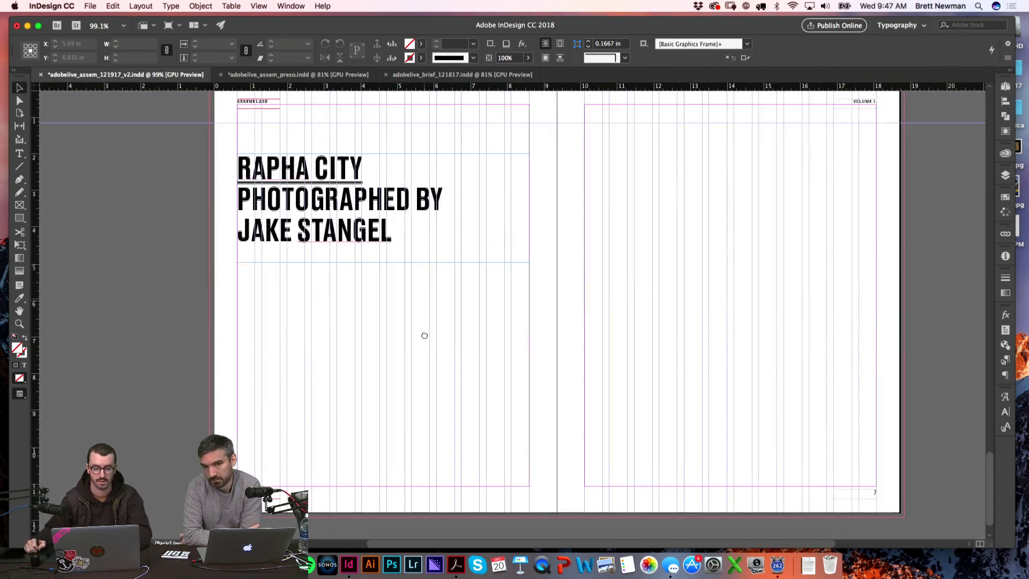
drag(403, 246, 540, 257)
key(super+v)
key(super+alt+2)
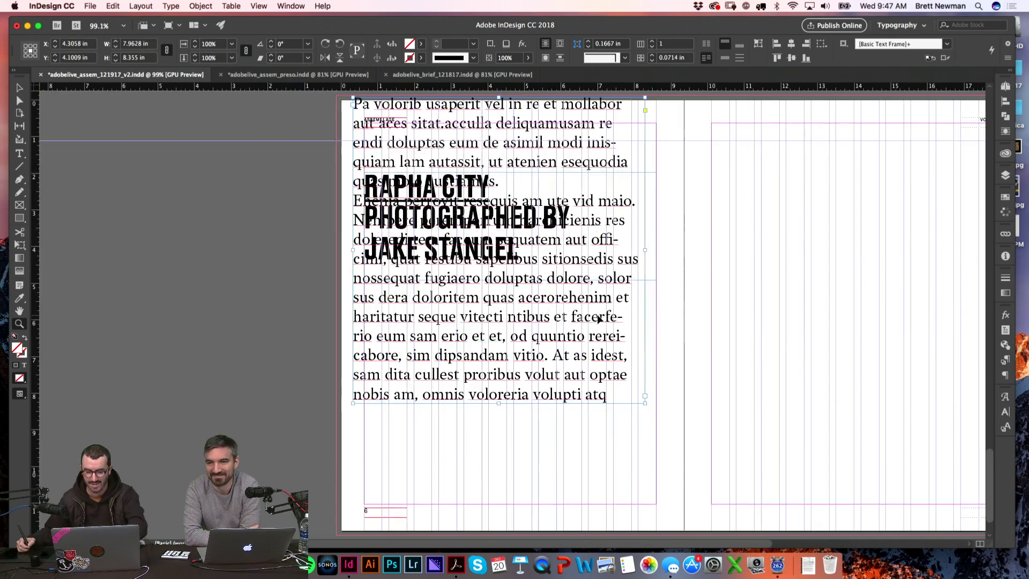
- Move the pasted text frame down toward the facing page and replace all its text with PAGE
drag(559, 343, 681, 443)
double_click(616, 342)
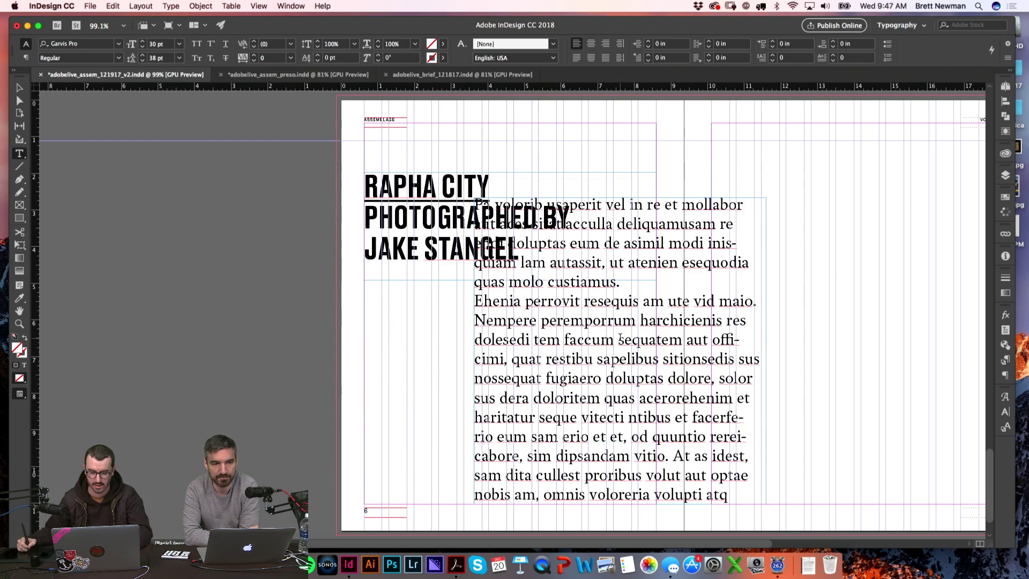
key(super+a)
text(PAGE)
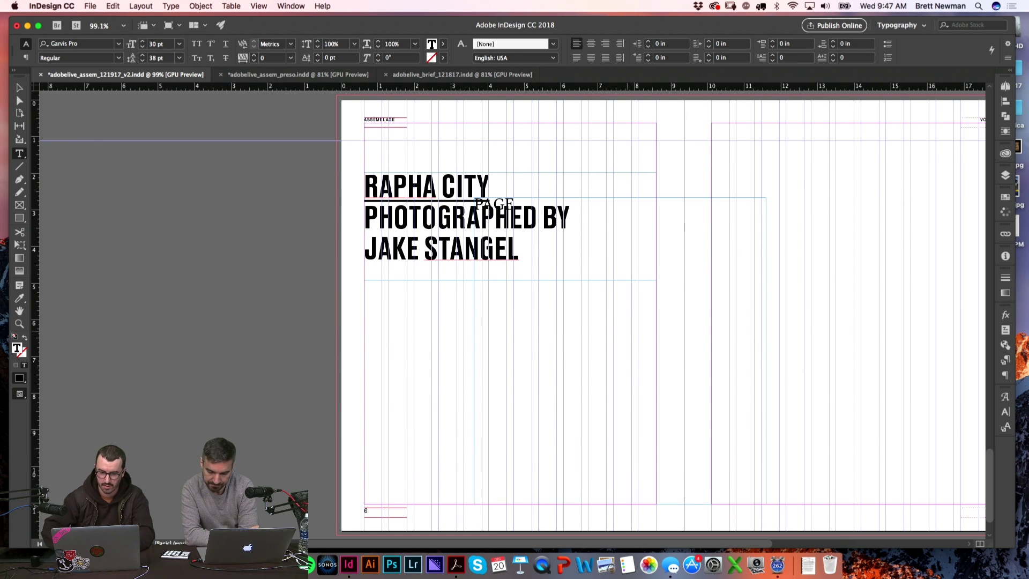
key(Escape)
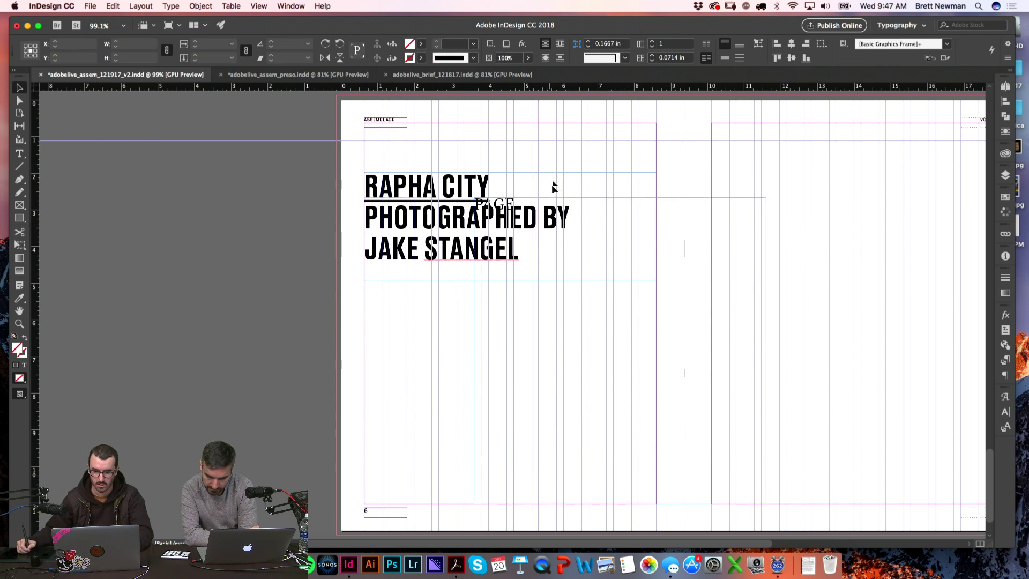
- Move the PAGE text frame beside the headline, aligning its top edge with the headline frame's top
drag(514, 298, 645, 353)
key(super+z)
key(super+z)
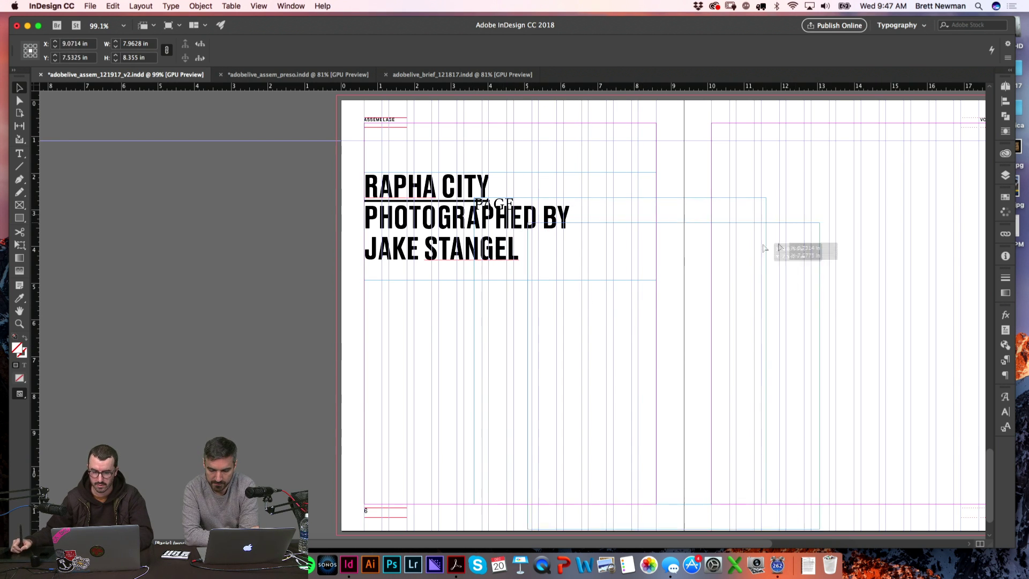
key(super+shift+z)
- Move the PAGE text frame down beside the headline's last line and fit the frame to its text
click(243, 7)
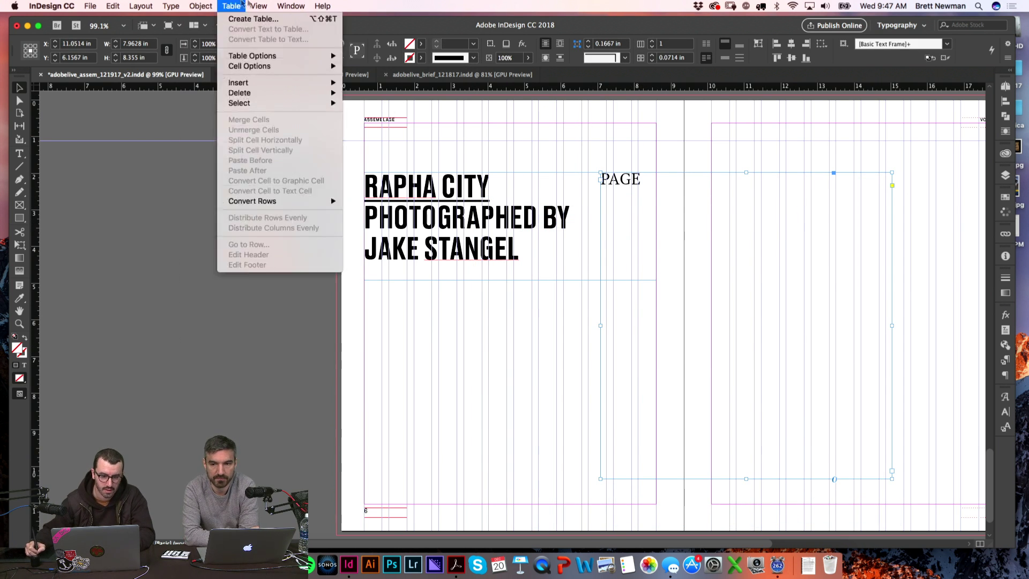
mouse_move(339, 229)
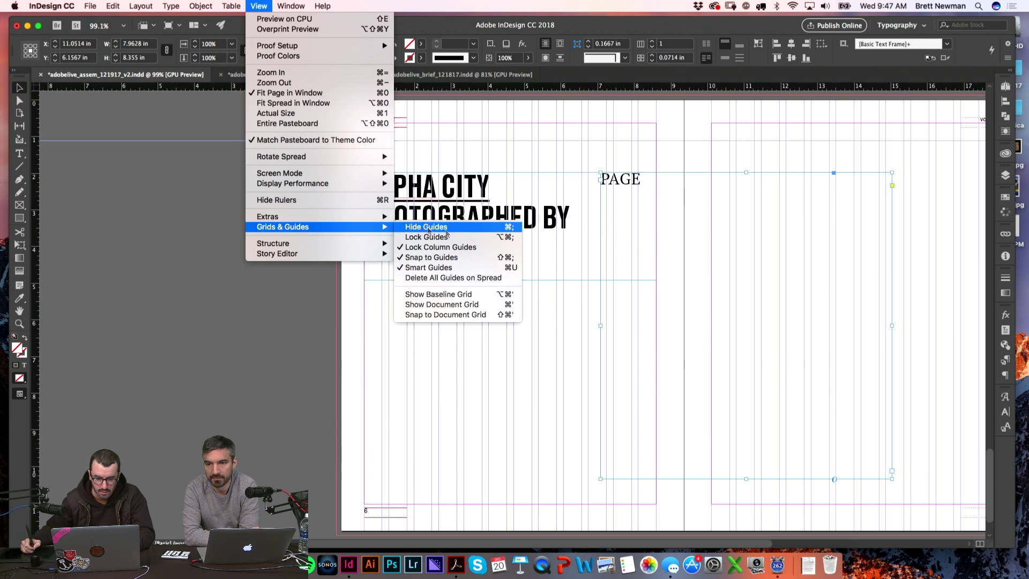
click(423, 229)
drag(622, 360, 567, 435)
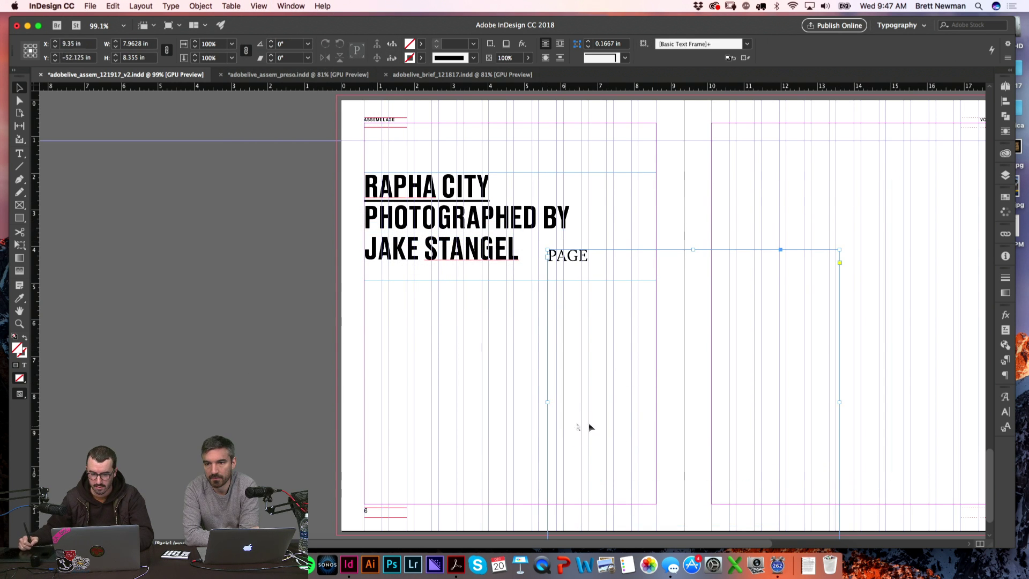
scroll(815, 489, down, 2)
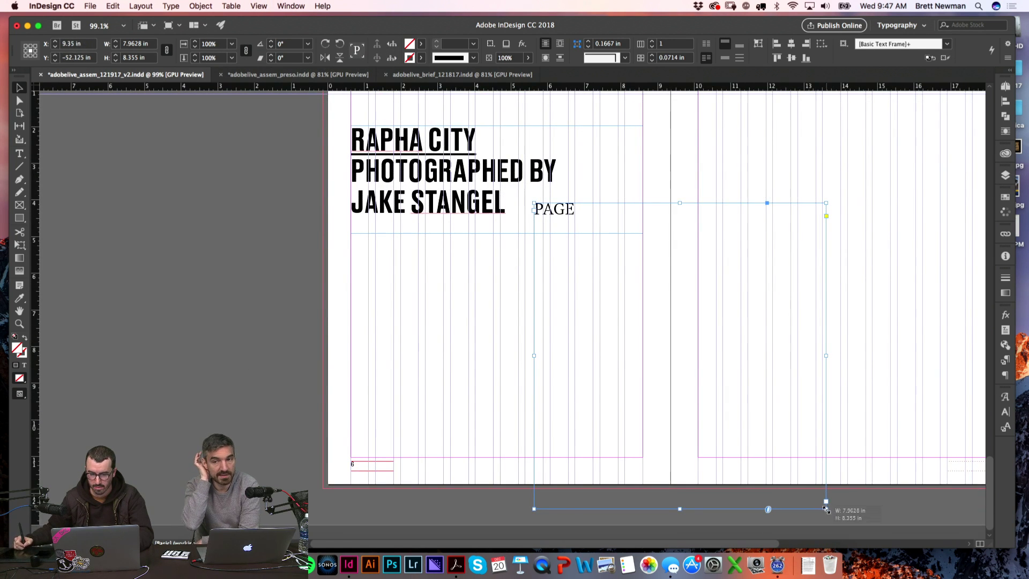
double_click(826, 509)
click(291, 304)
- Change the case of the word PAGE beside the headline to Sentence case
key(z)
drag(409, 163, 434, 276)
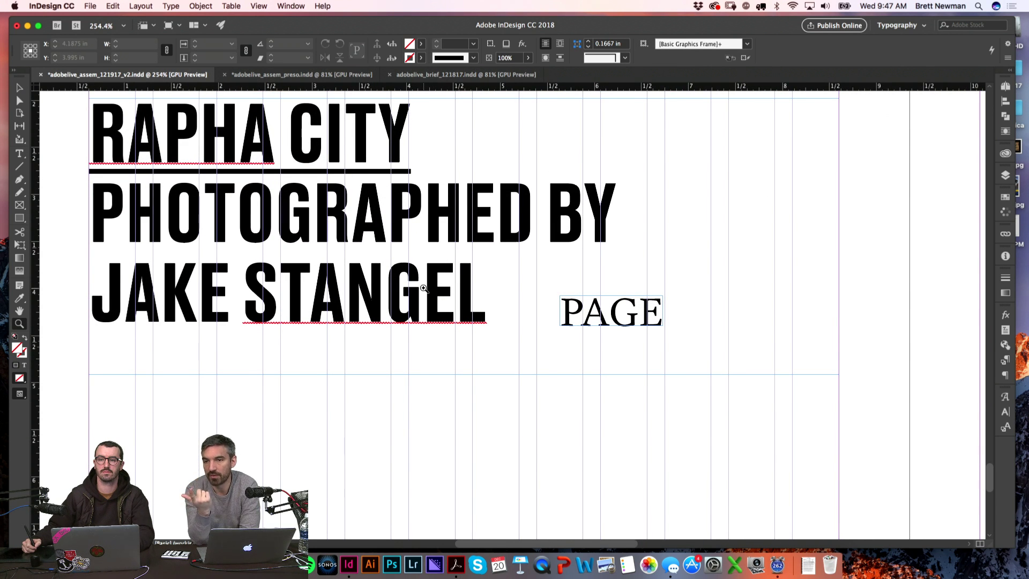
key(t)
double_click(611, 311)
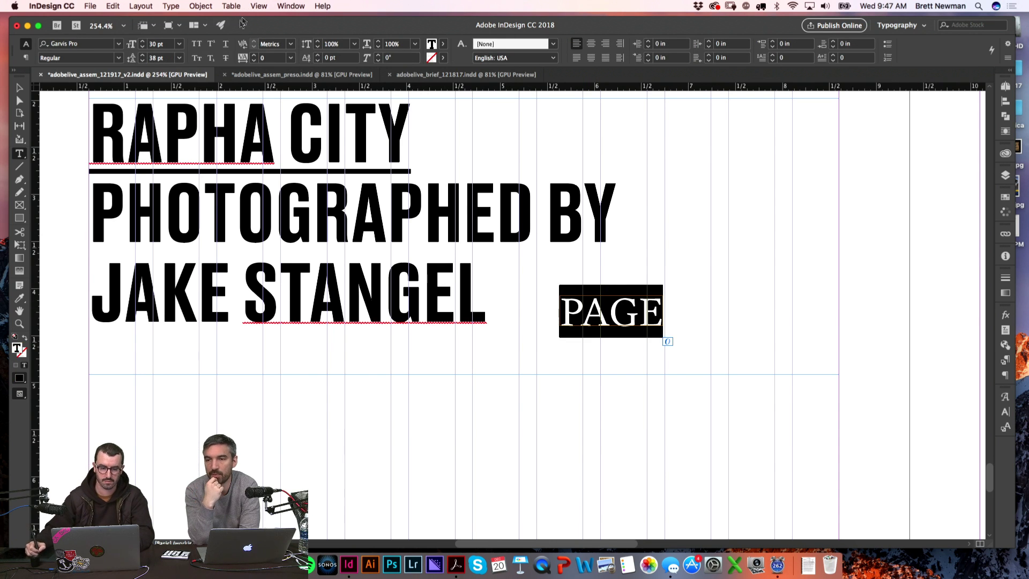
click(172, 6)
mouse_move(279, 160)
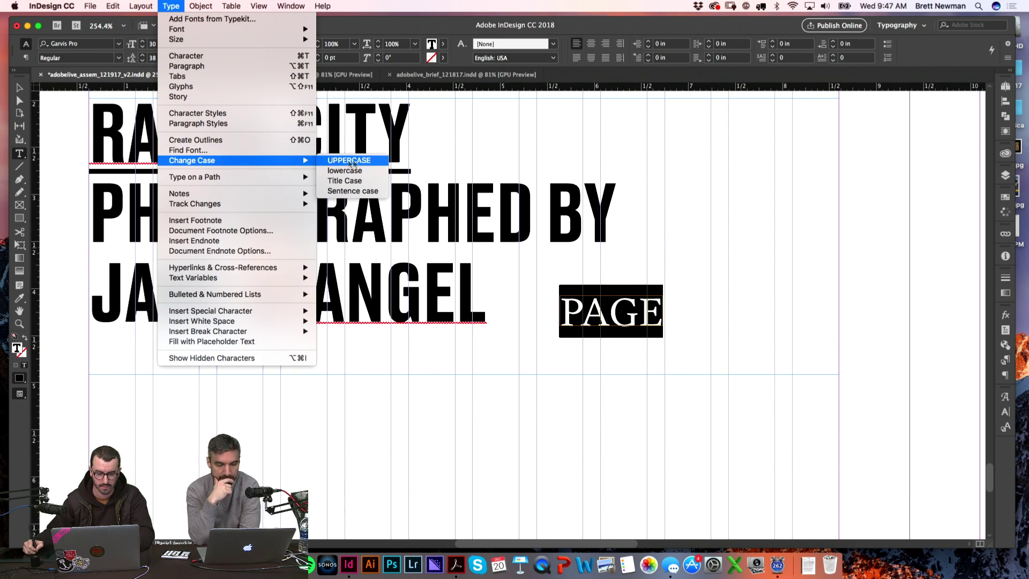
click(367, 192)
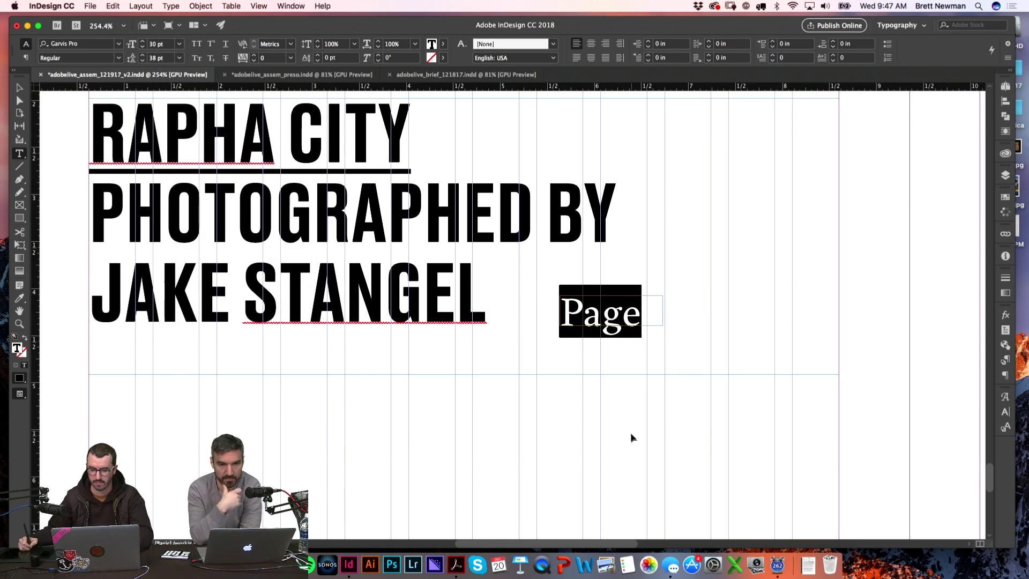
key(Escape)
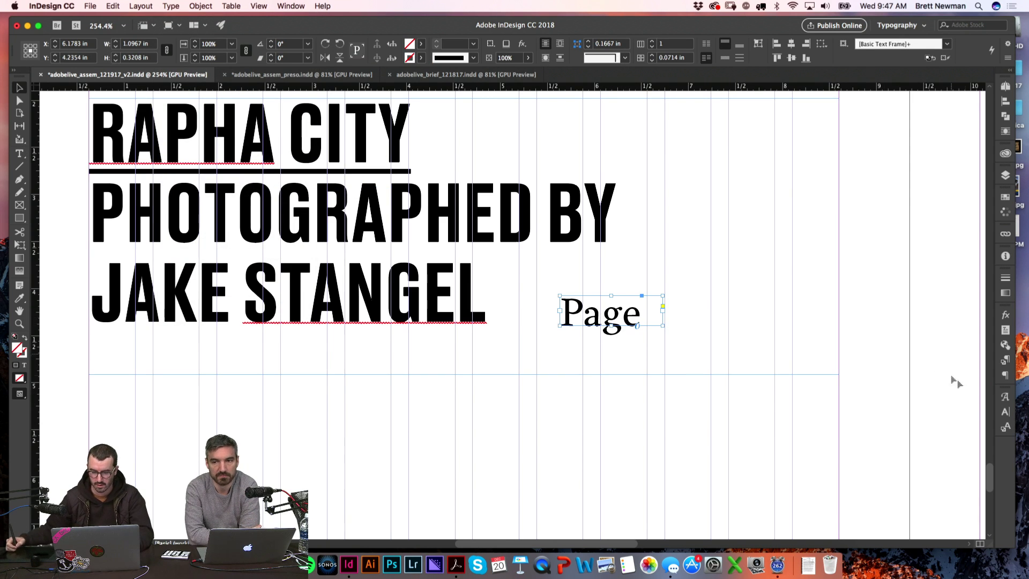
- Set the Page text's font to Publico Text Roman and fit its frame to the word
click(1005, 412)
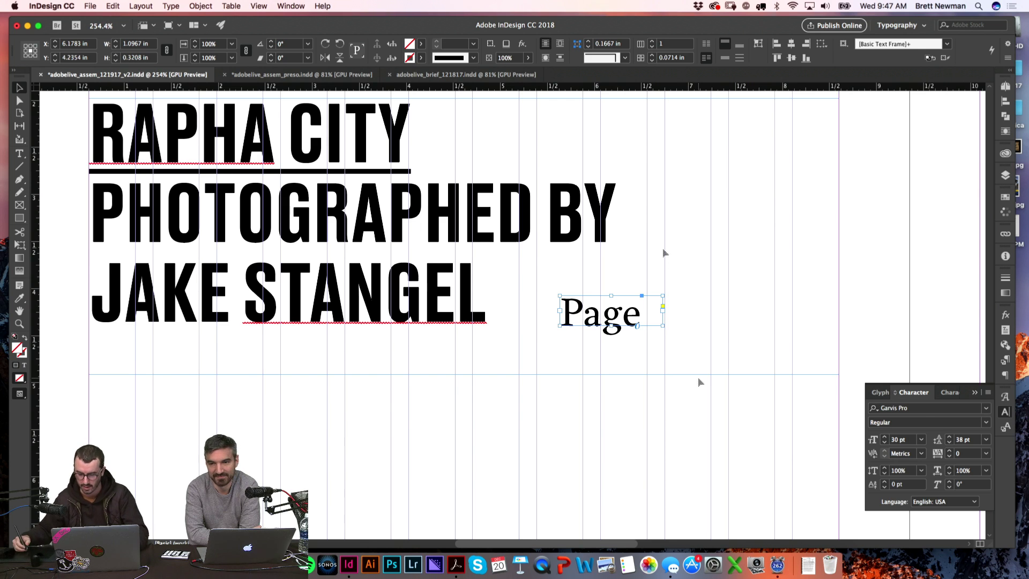
click(917, 423)
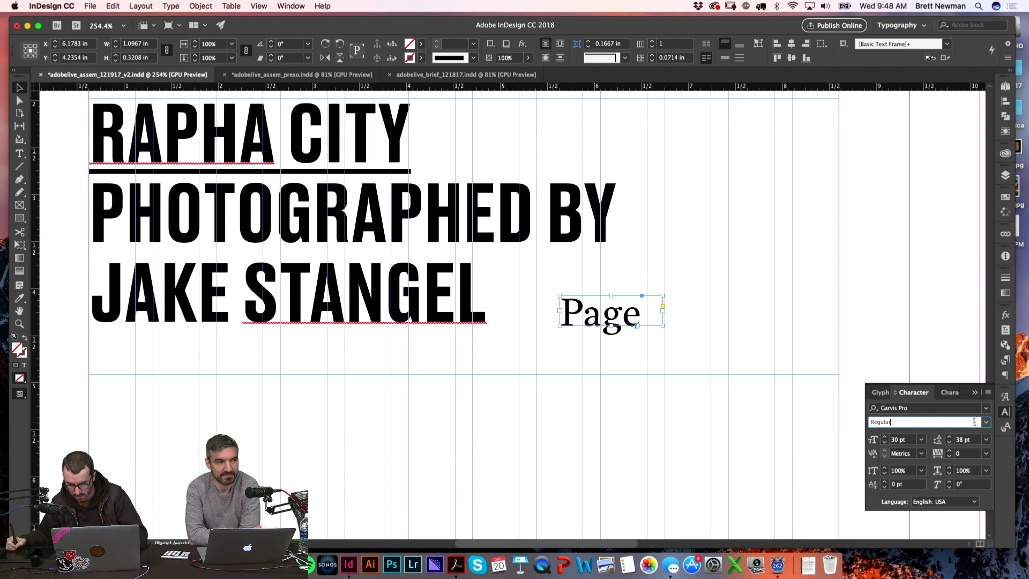
click(985, 423)
click(985, 423)
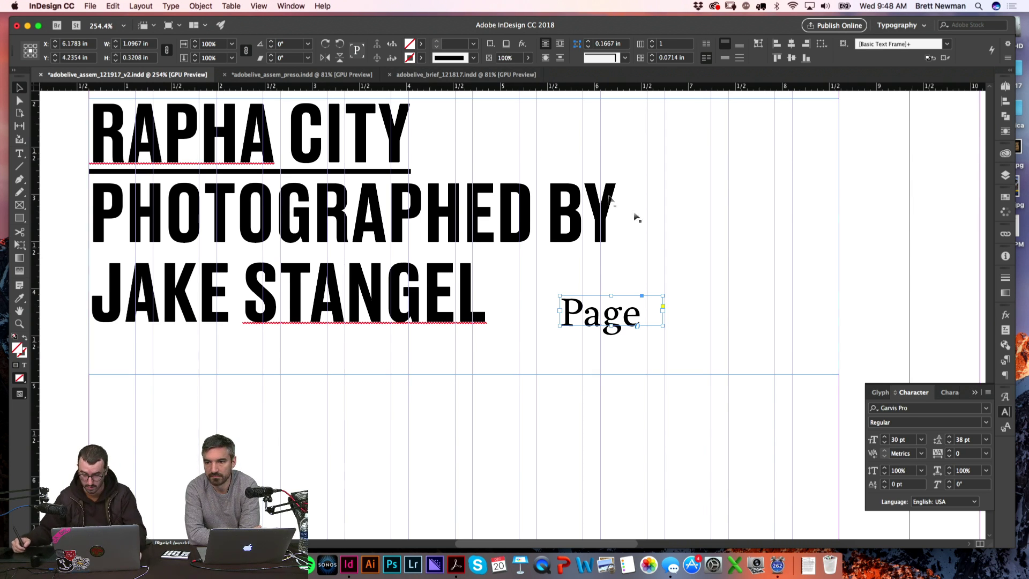
click(905, 409)
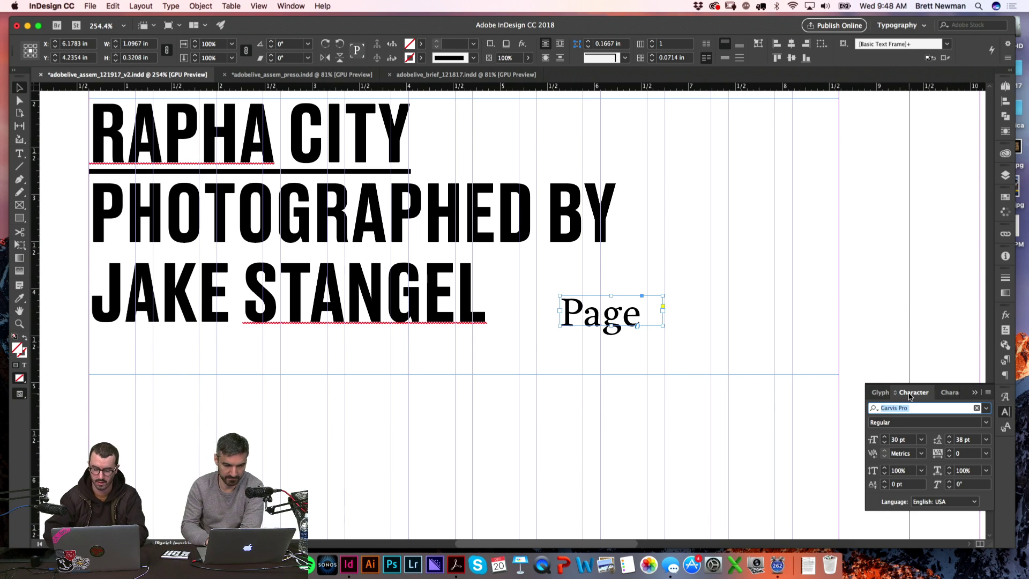
text(PU)
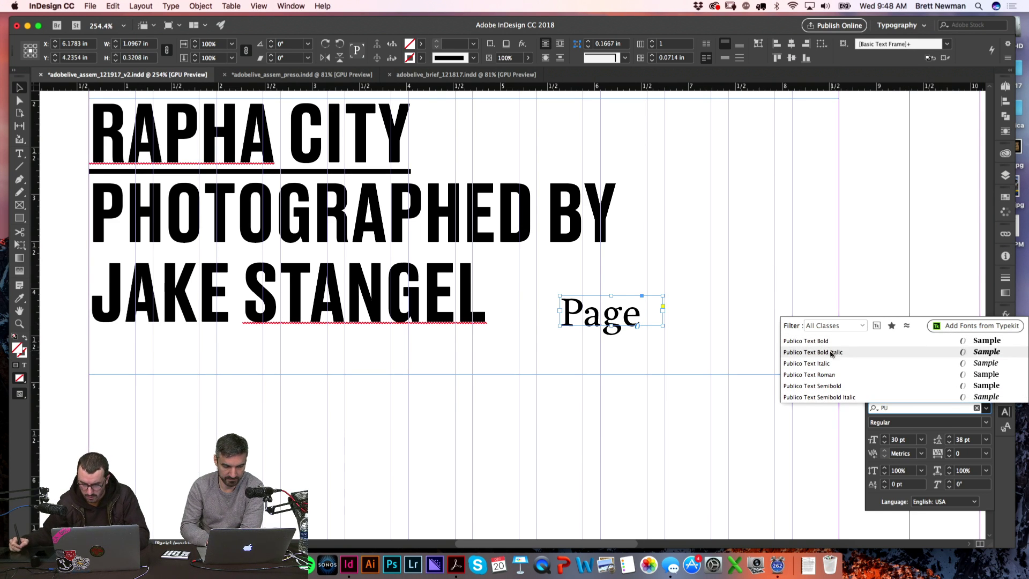
click(829, 376)
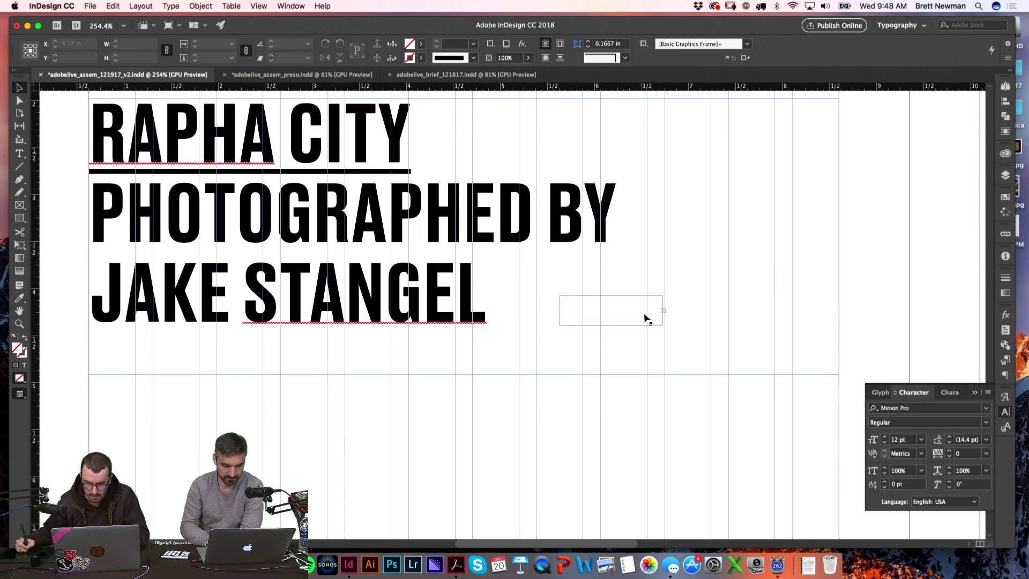
double_click(663, 327)
click(648, 457)
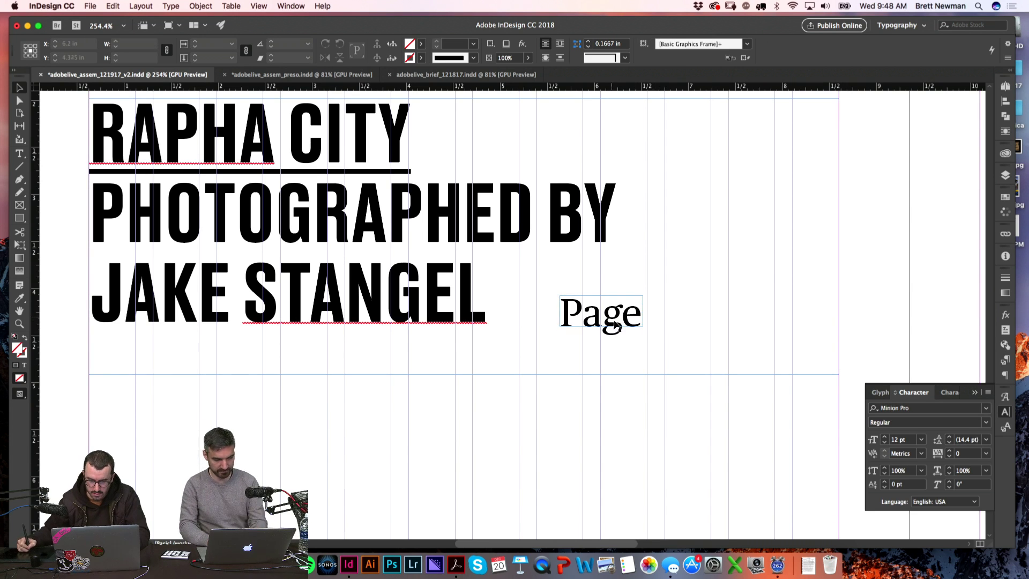
- Switch to preview mode and examine the word Page up close and beside the headline
key(w)
key(z)
drag(599, 338, 419, 294)
key(v)
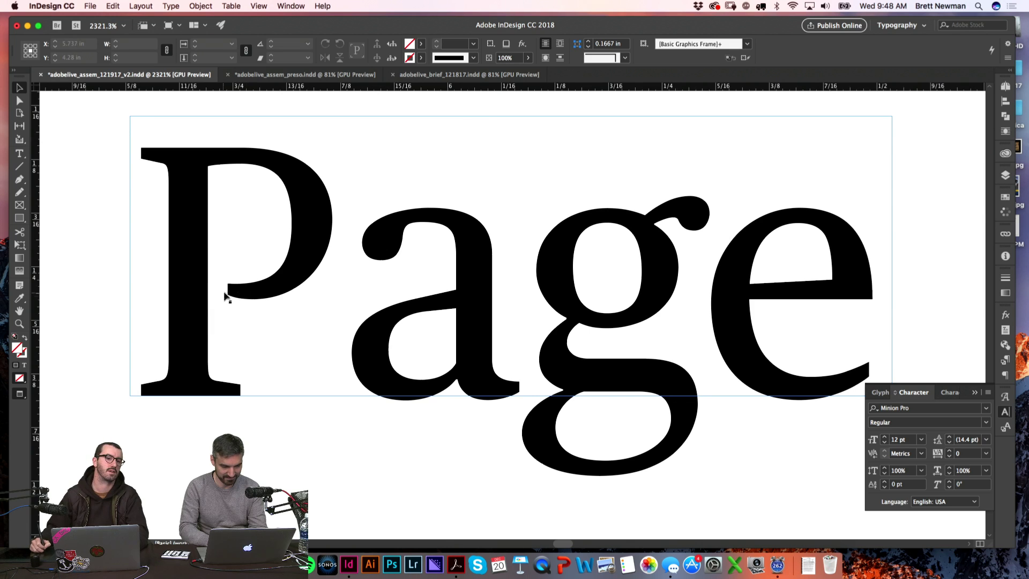
key(super+minus)
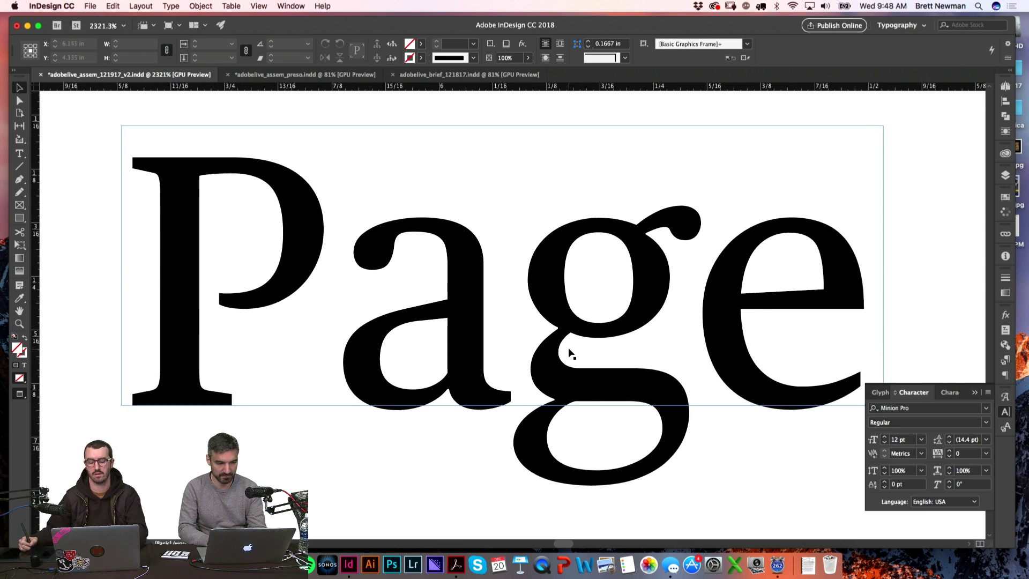
key(super+minus)
key(super+minus)
key(super+minus)
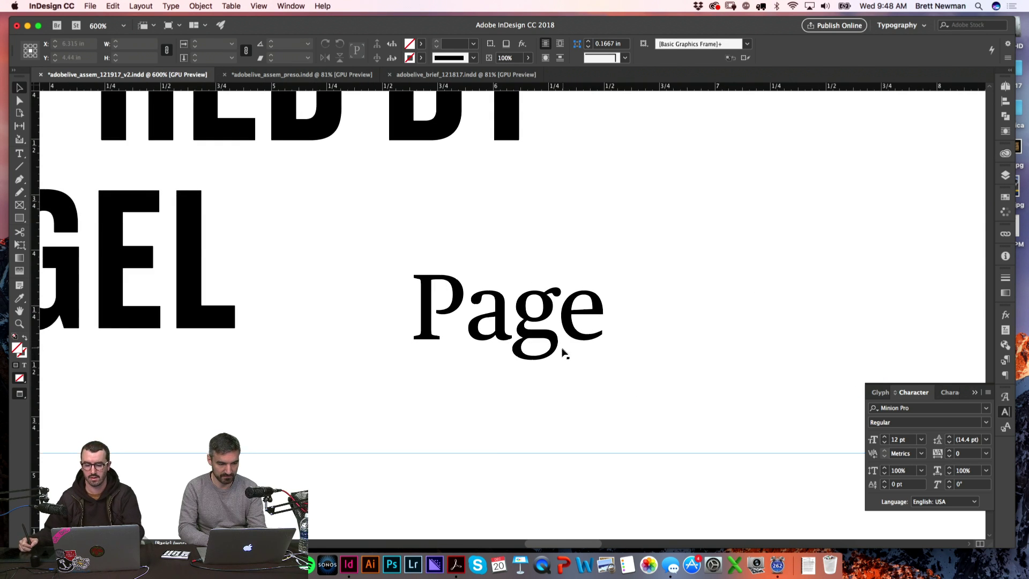
click(522, 343)
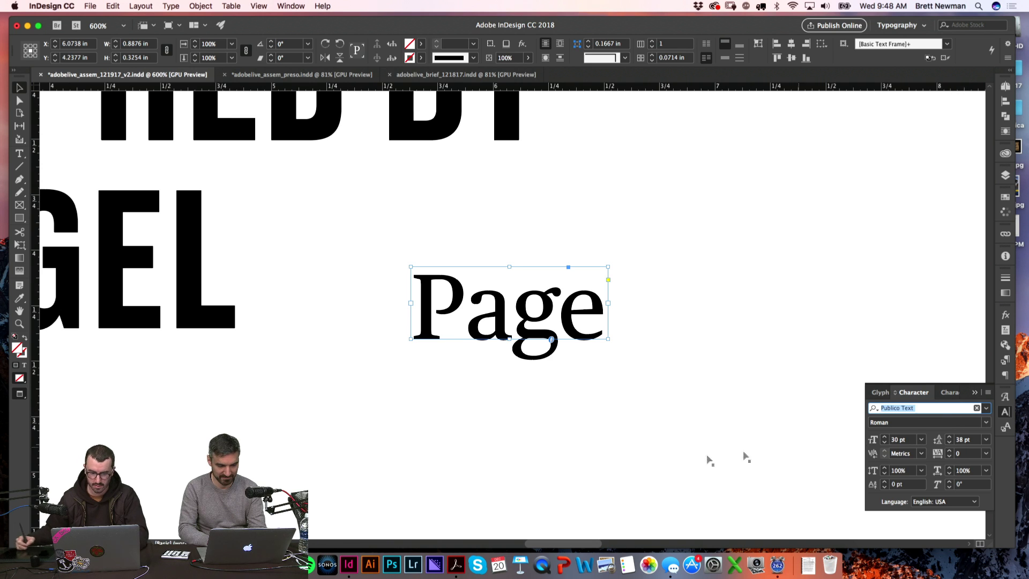
click(532, 482)
scroll(570, 330, down, 3)
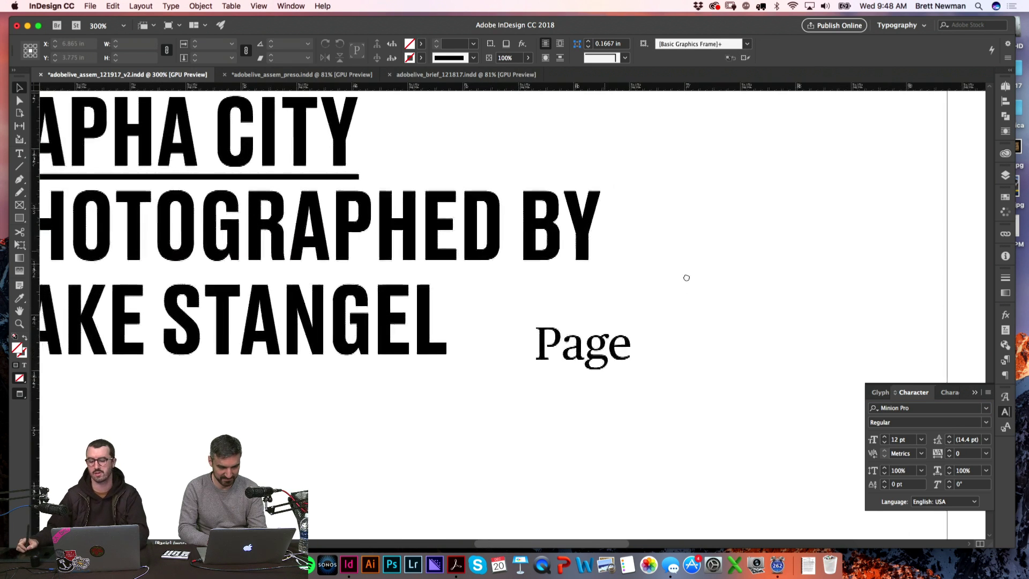
- Nudge the Page frame up to the baseline of the headline's last line and set its font to Greta Text Pro
click(571, 344)
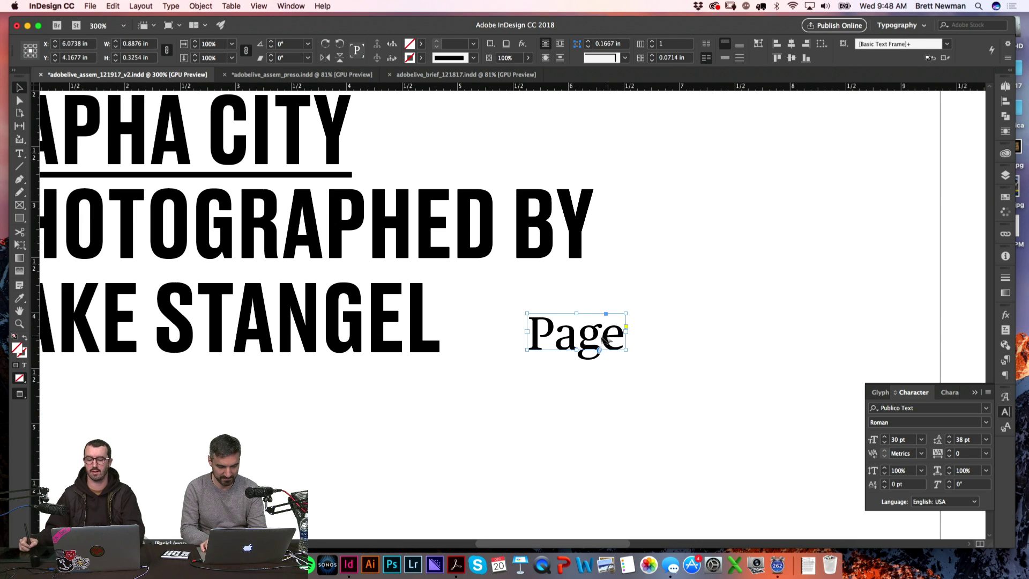
click(594, 381)
click(589, 355)
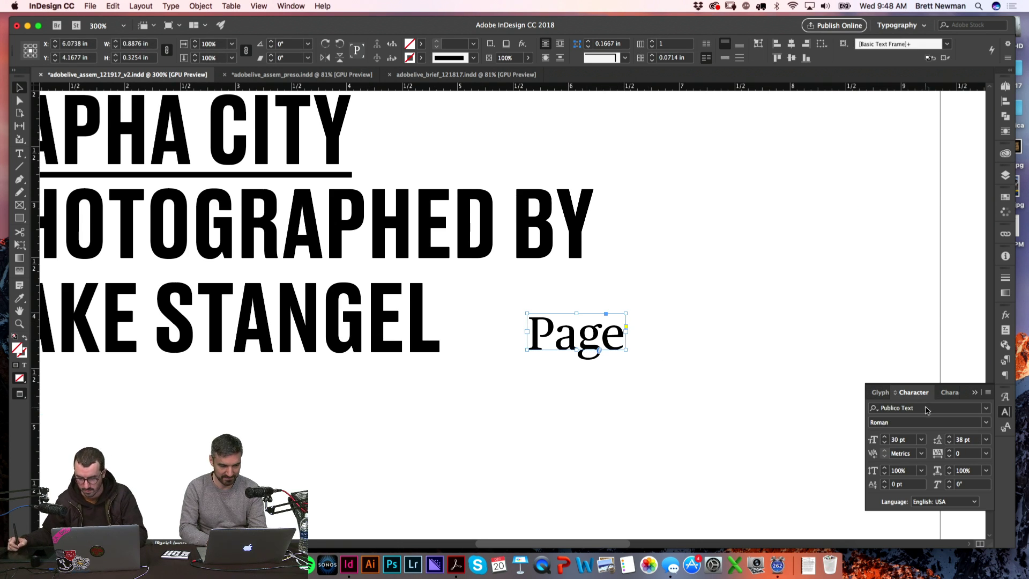
click(945, 405)
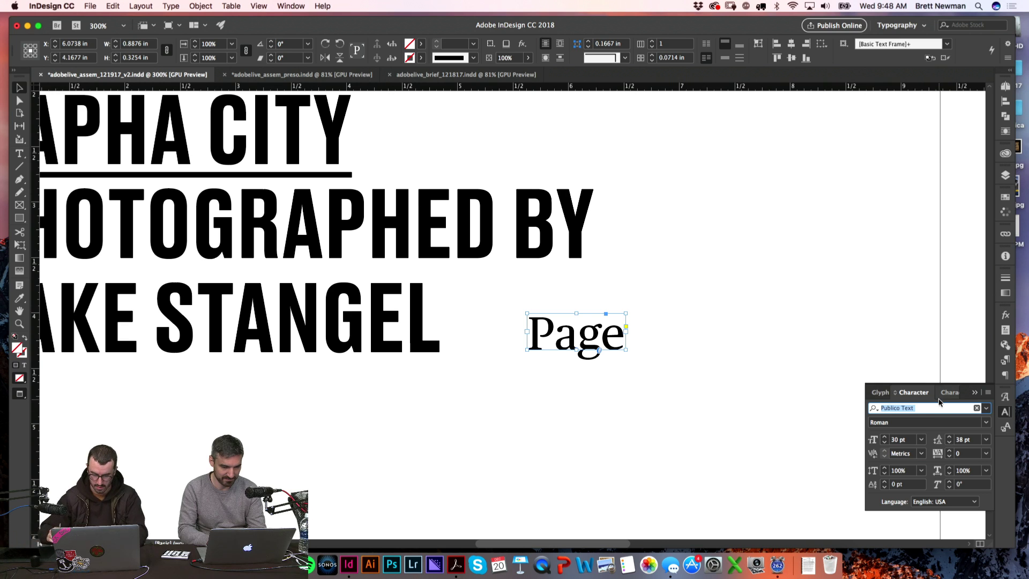
text(GRETA)
key(Return)
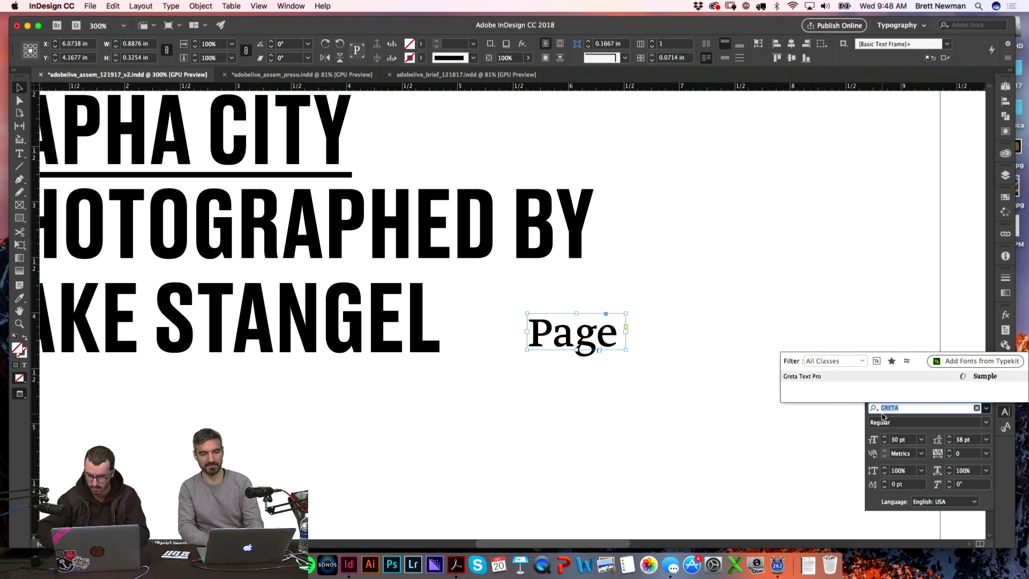
- Set the Page text's font to GT Sectra Book and inspect its letterforms up close and on the full page
key(BackSpace)
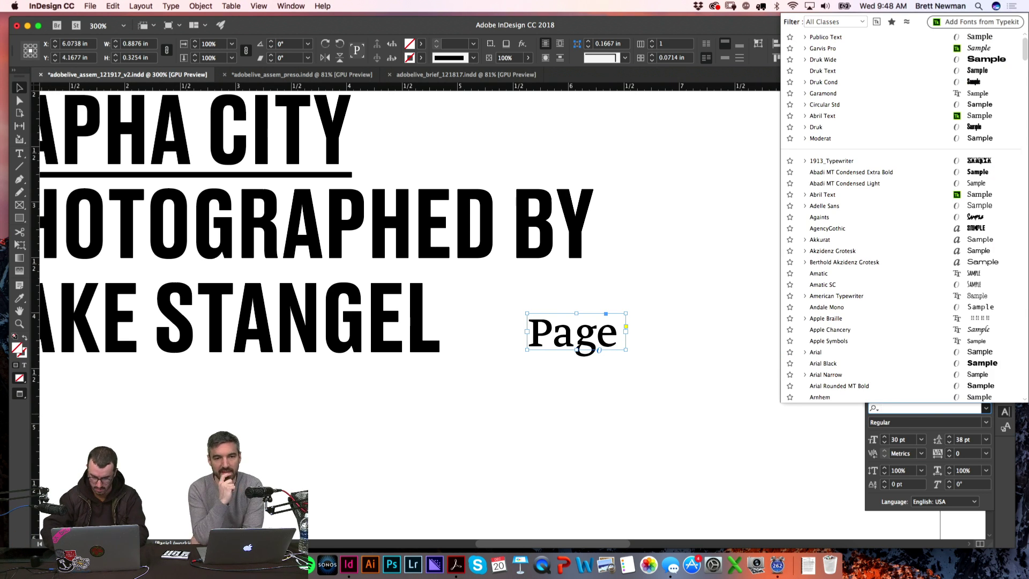
text(GT SE)
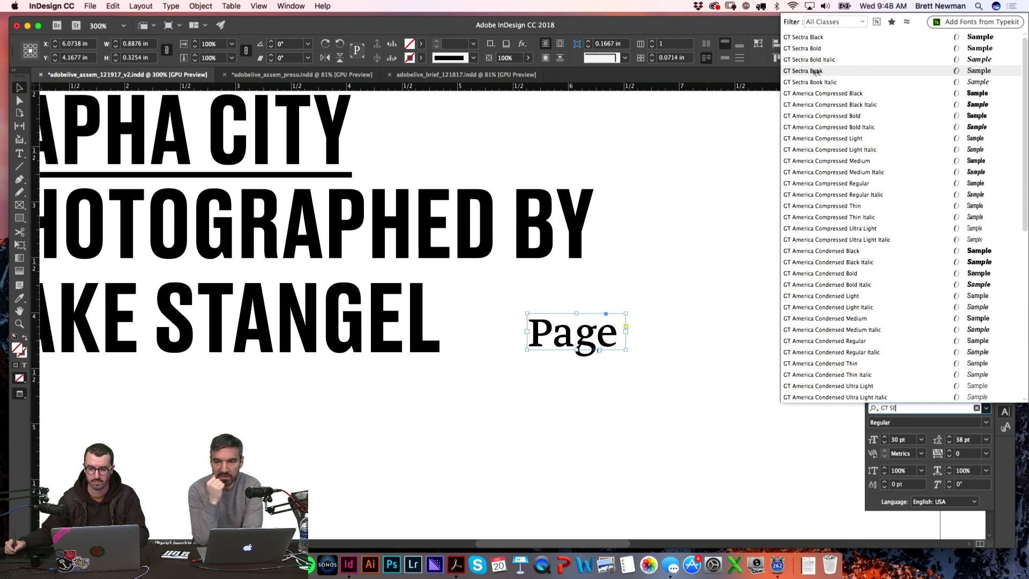
click(814, 71)
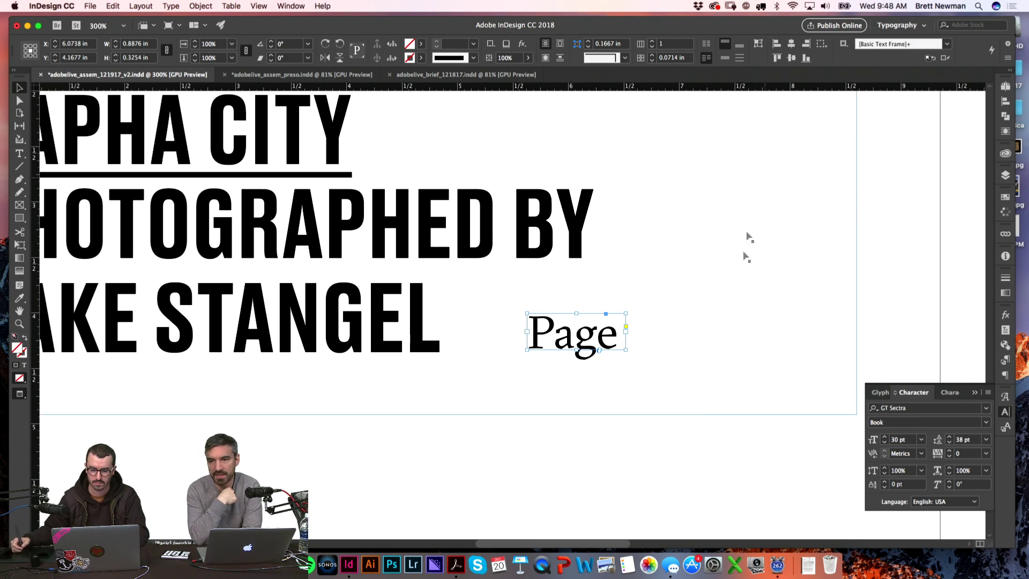
click(651, 483)
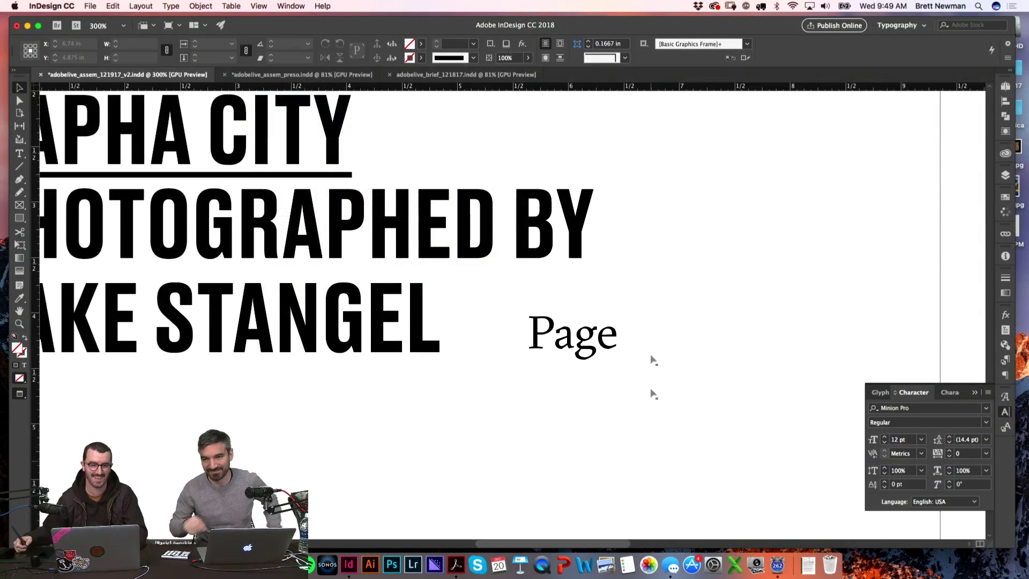
drag(671, 380, 683, 373)
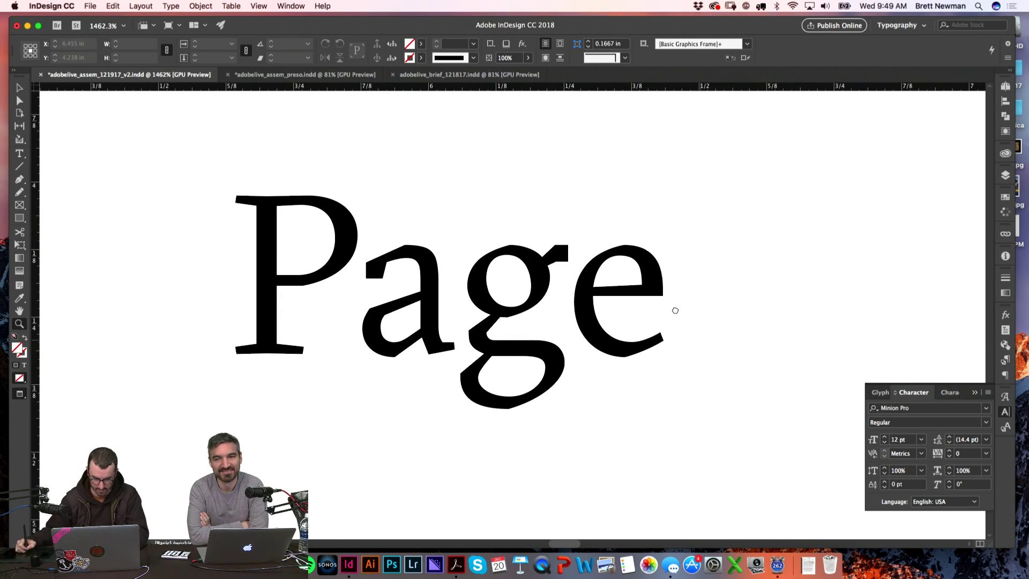
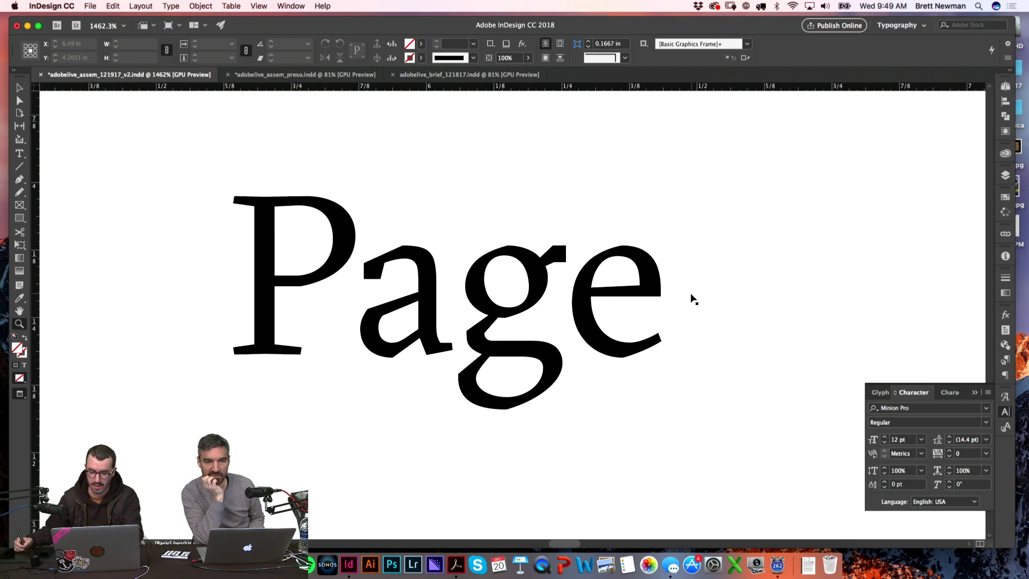
key(super+0)
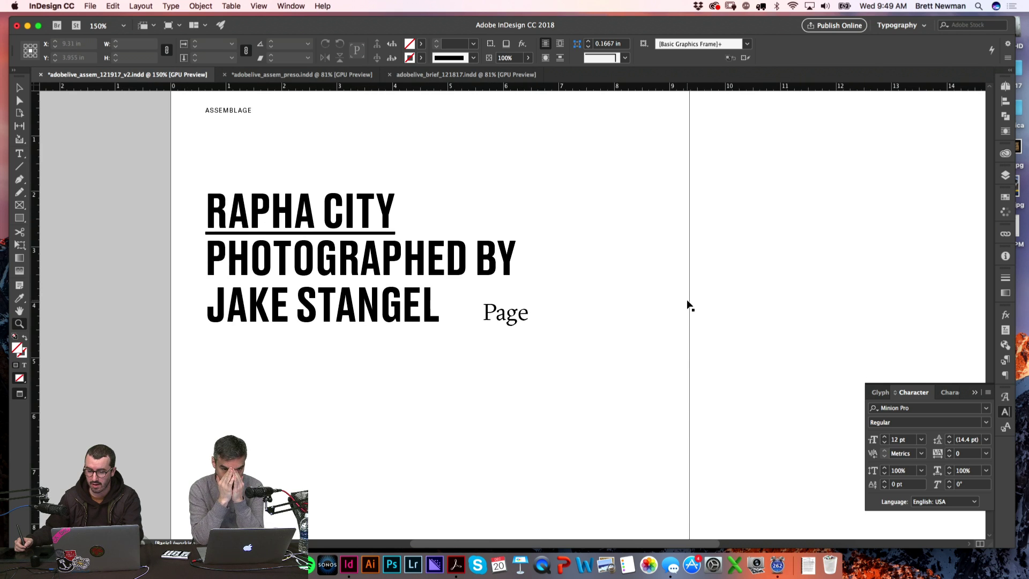
click(616, 416)
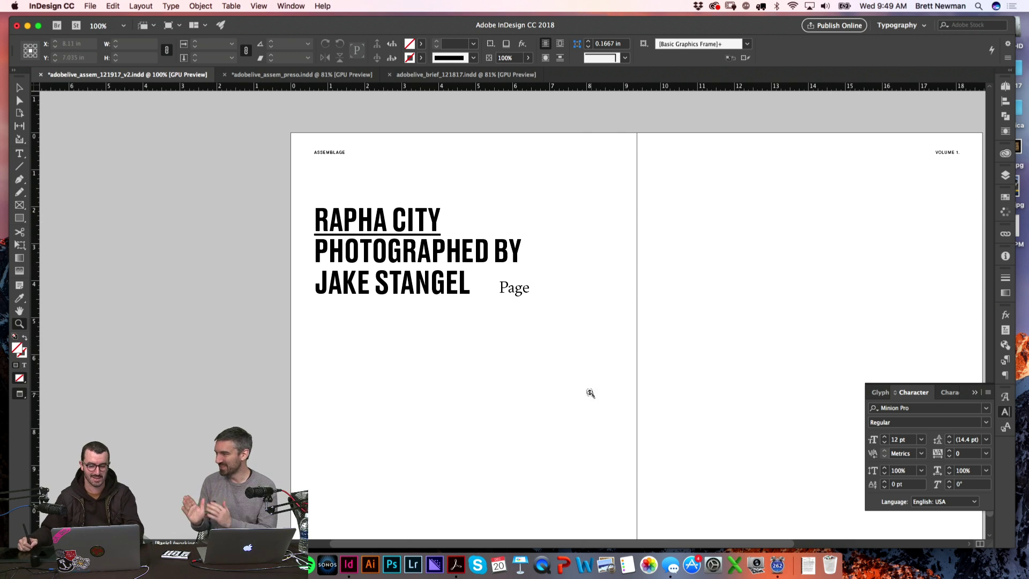
- Set the Page text's size to 10 pt and check it on the full page beside the headline
super+click(524, 294)
scroll(532, 302, up, 6)
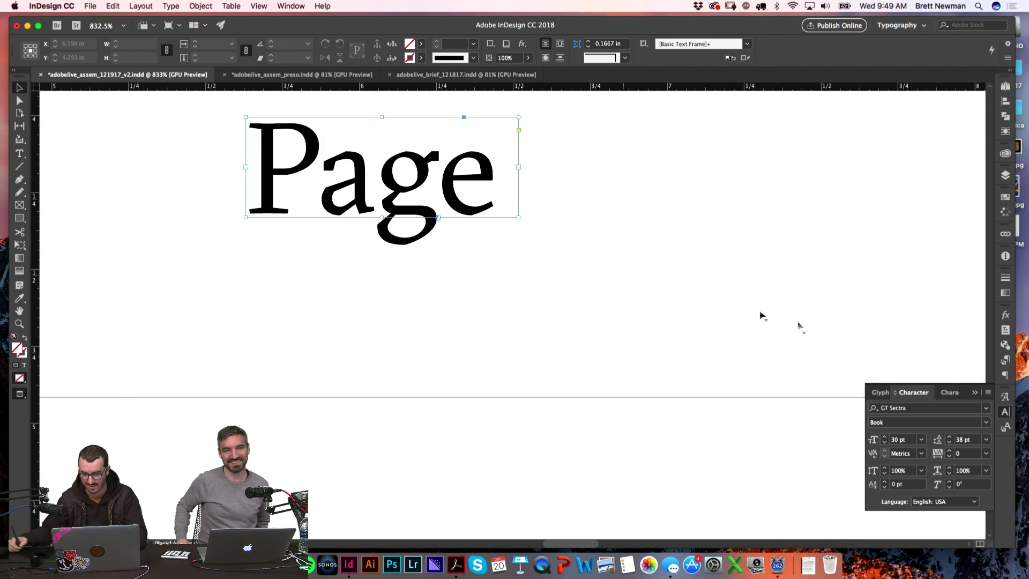
click(903, 441)
text(10)
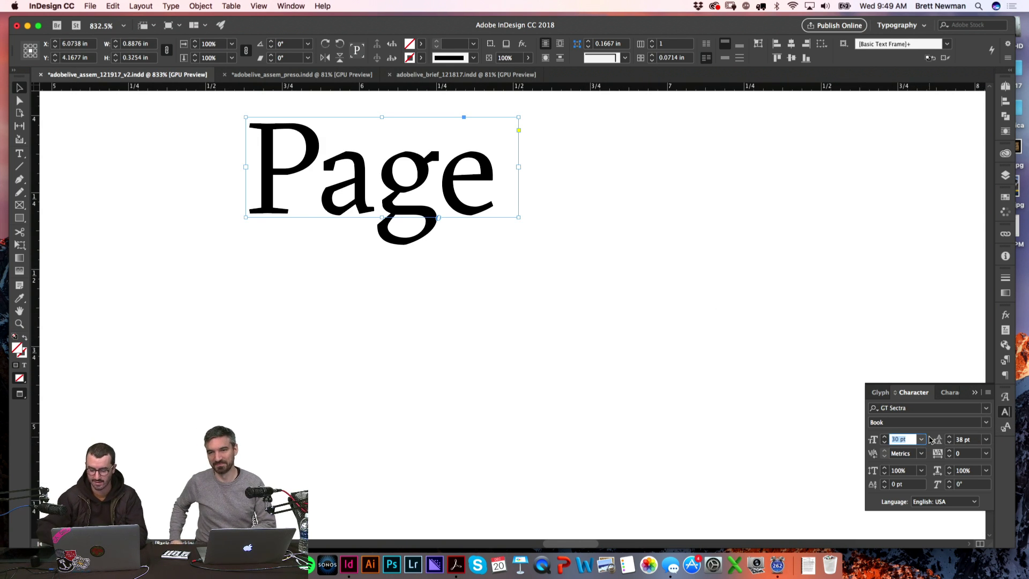
key(Return)
click(666, 420)
key(super+alt+0)
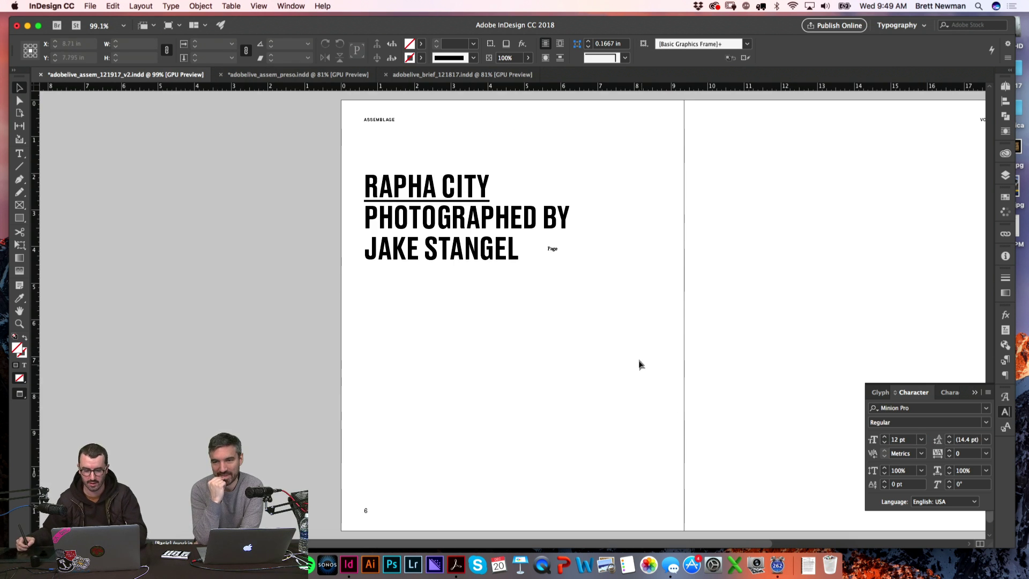
- Set the Page text's size to 12 pt and check it against the headline on the full page
key(z)
drag(495, 232, 659, 307)
key(v)
click(448, 248)
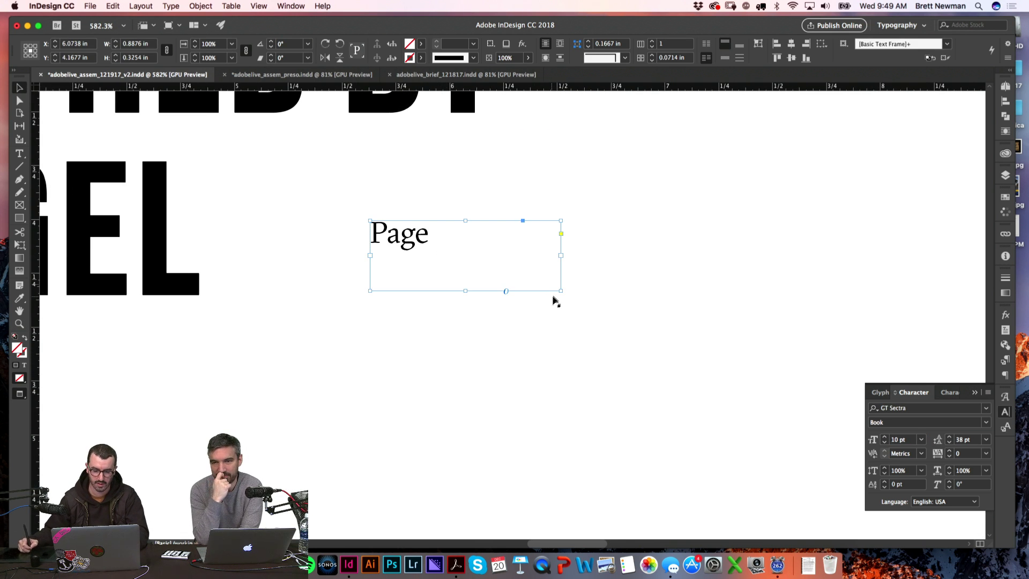
click(904, 440)
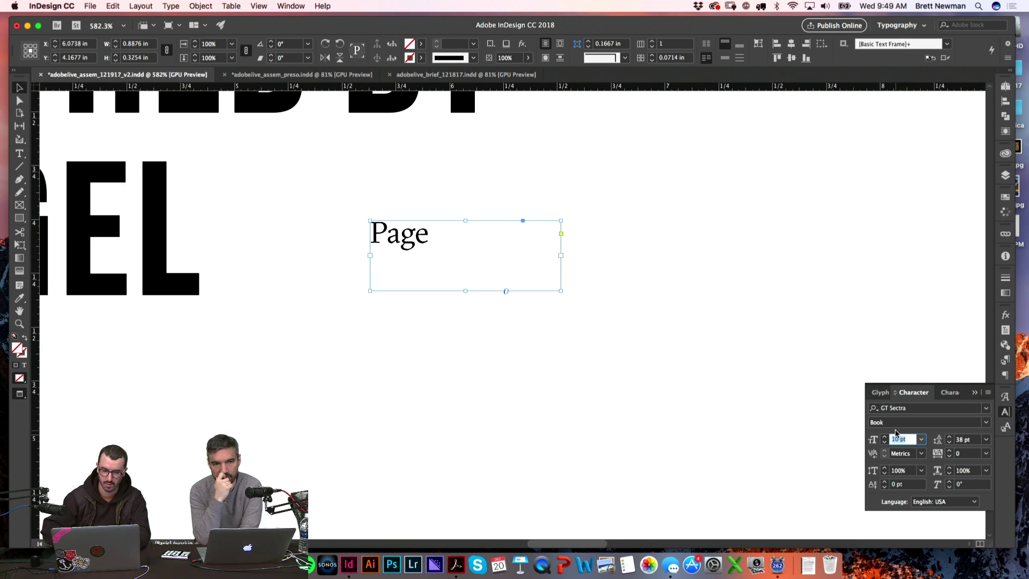
text(20)
key(Return)
text(12)
key(Return)
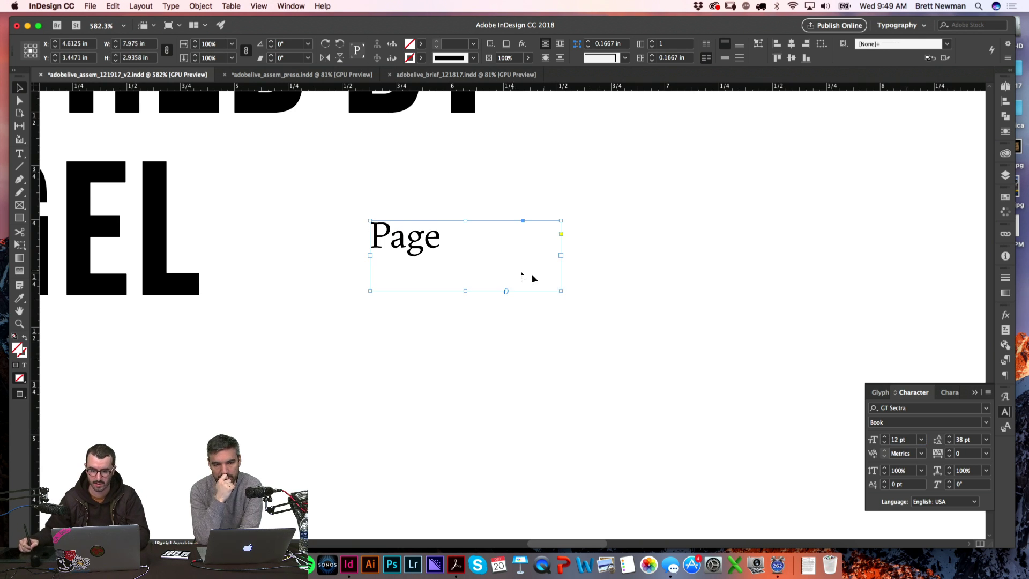
click(563, 303)
click(469, 271)
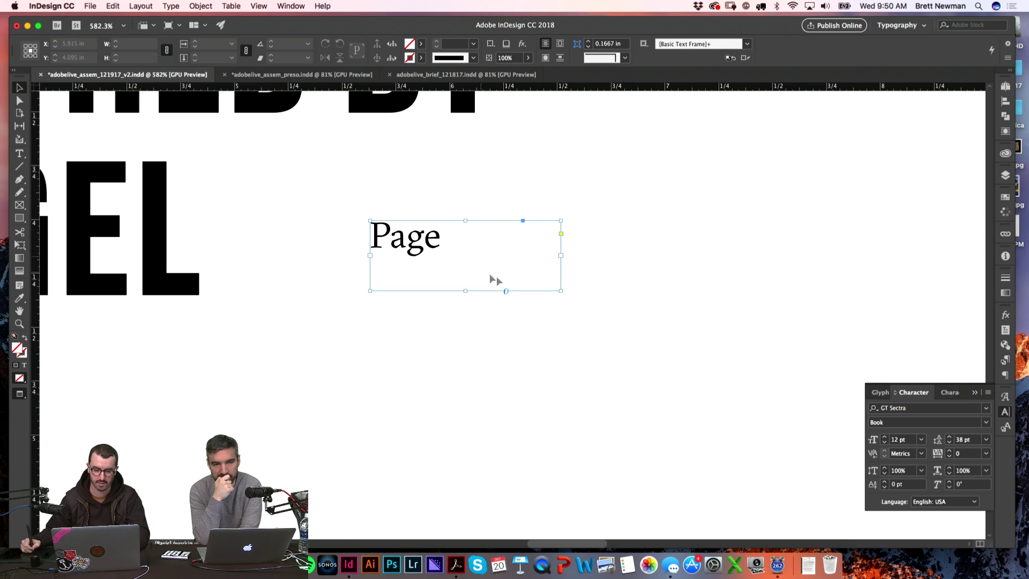
click(563, 296)
key(super+0)
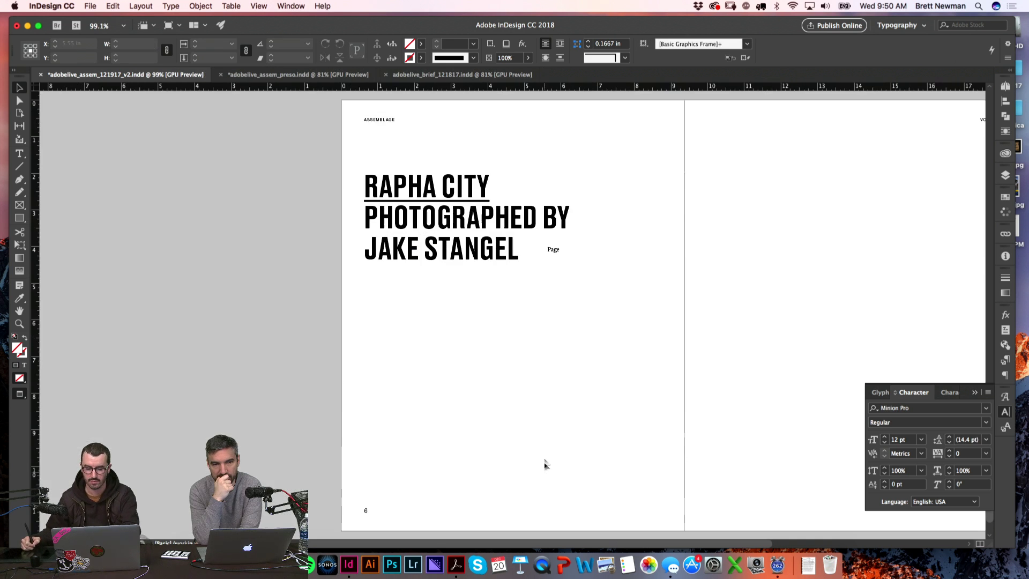
- Fit the Page frame to its word and move it further from the headline, on its last line's baseline
drag(557, 253, 586, 263)
click(445, 284)
key(w)
drag(365, 236, 593, 302)
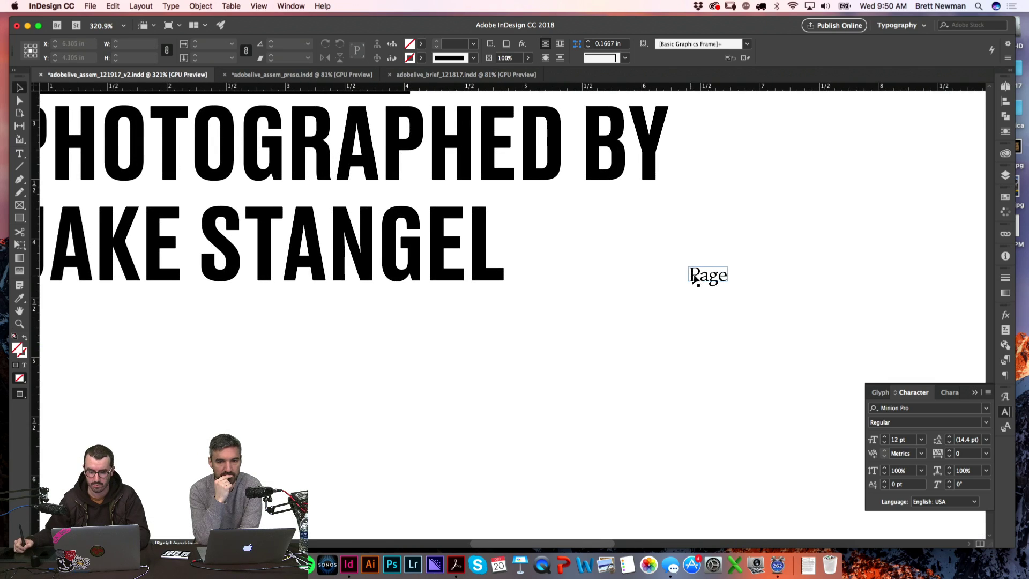
click(785, 258)
drag(781, 276, 600, 290)
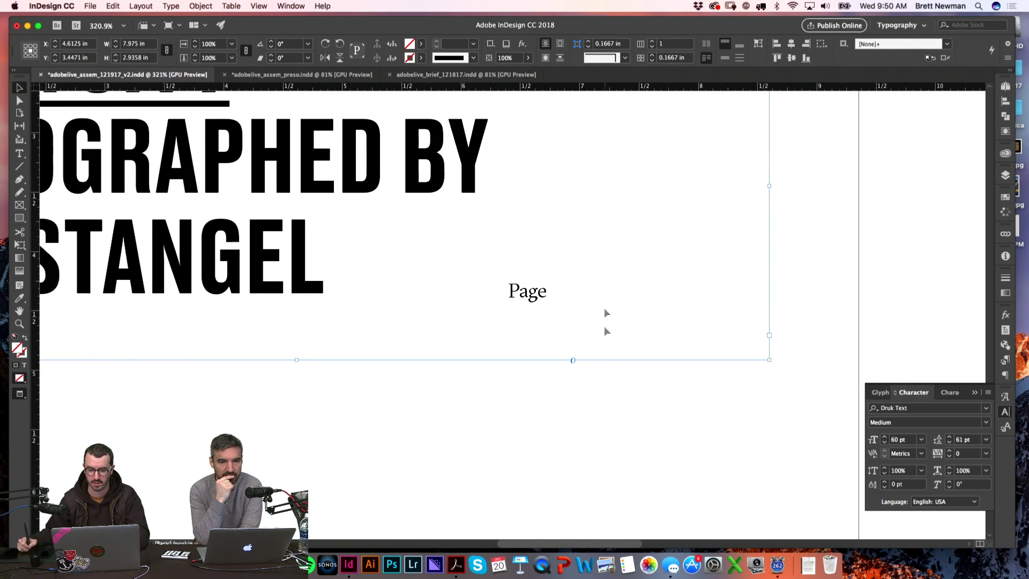
- Line up the Page frame with the nearest column guide and place a duplicate to its right on the same baseline
key(w)
click(534, 300)
drag(534, 299, 675, 298)
- Replace the duplicate frame's text with 05 and view both words up close in preview mode
double_click(670, 292)
double_click(673, 289)
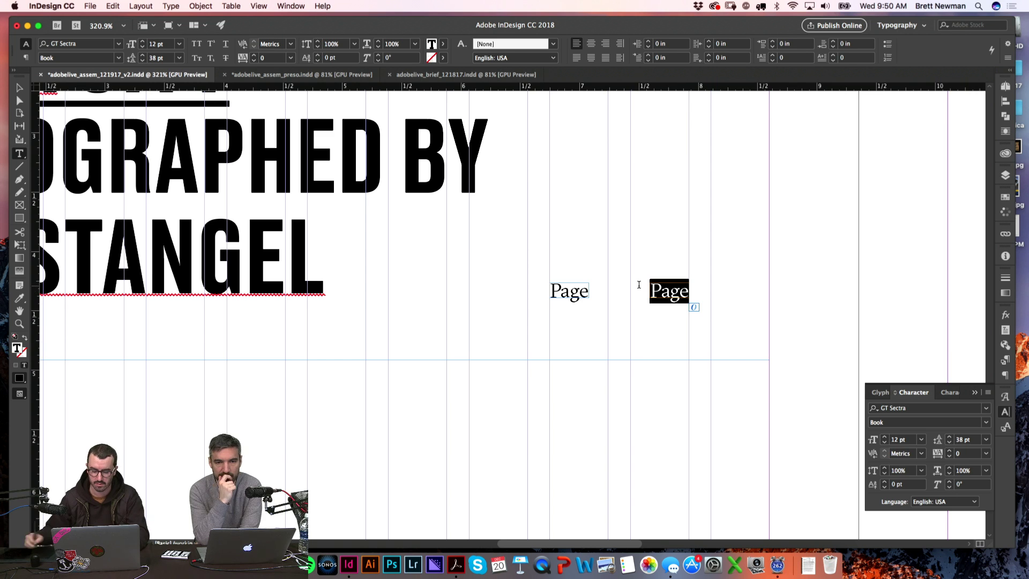
text(o)
text(5)
click(583, 455)
key(w)
key(z)
drag(670, 273, 671, 333)
key(t)
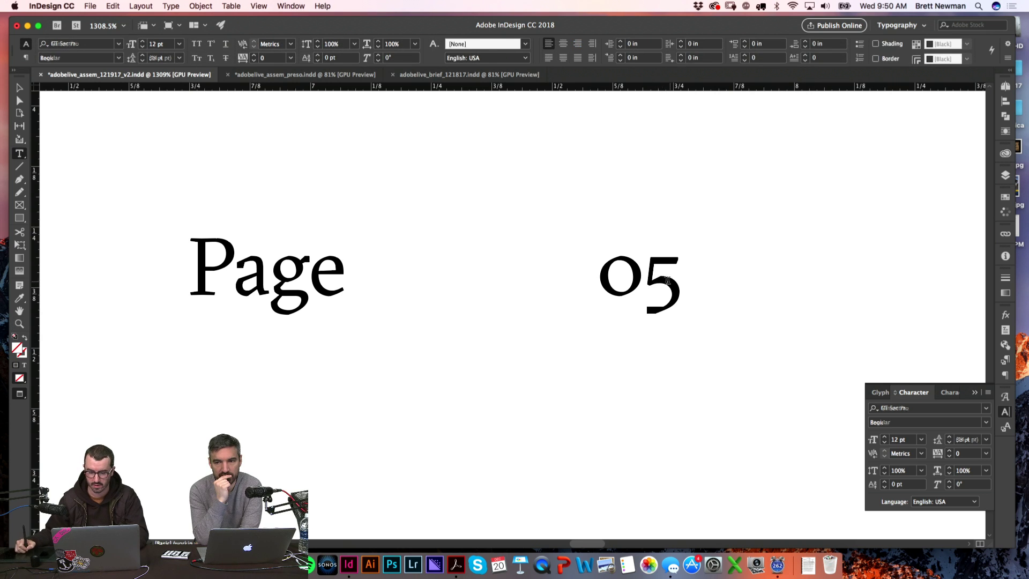
- Select the 05 text and open the Glyphs panel as a tall floating panel clear of the numerals
double_click(620, 274)
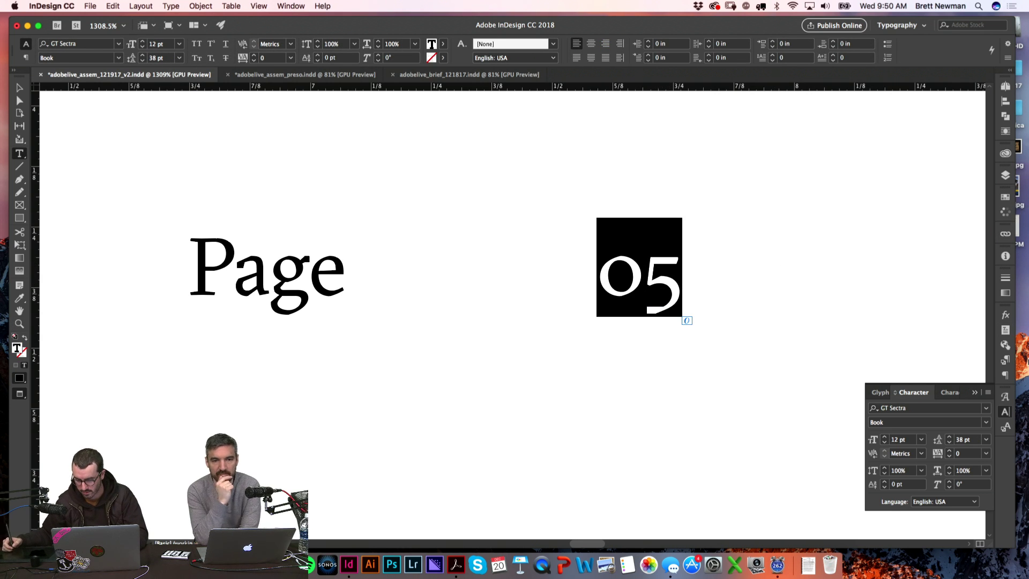
click(1005, 396)
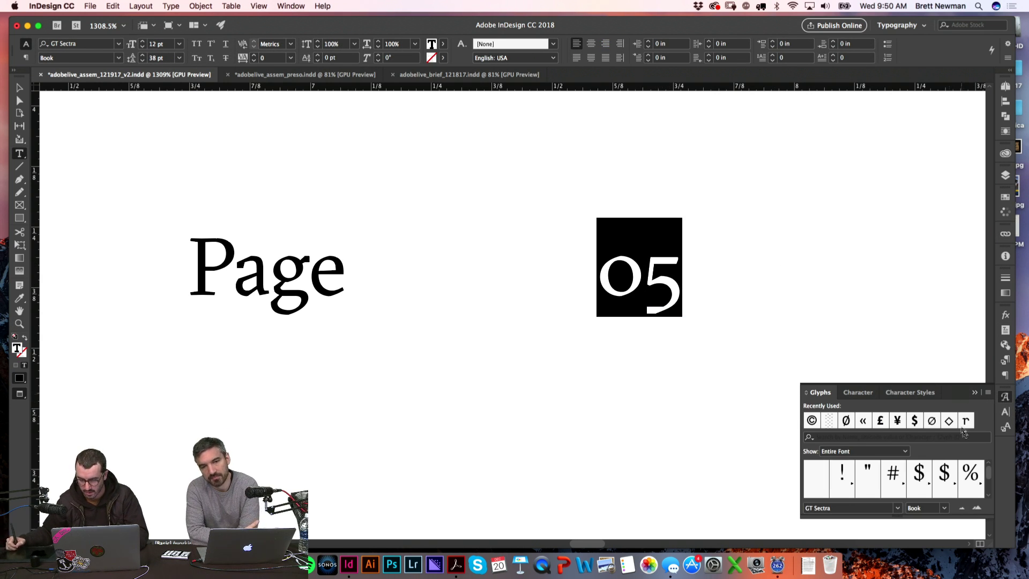
scroll(989, 471, down, 2)
scroll(989, 471, up, 2)
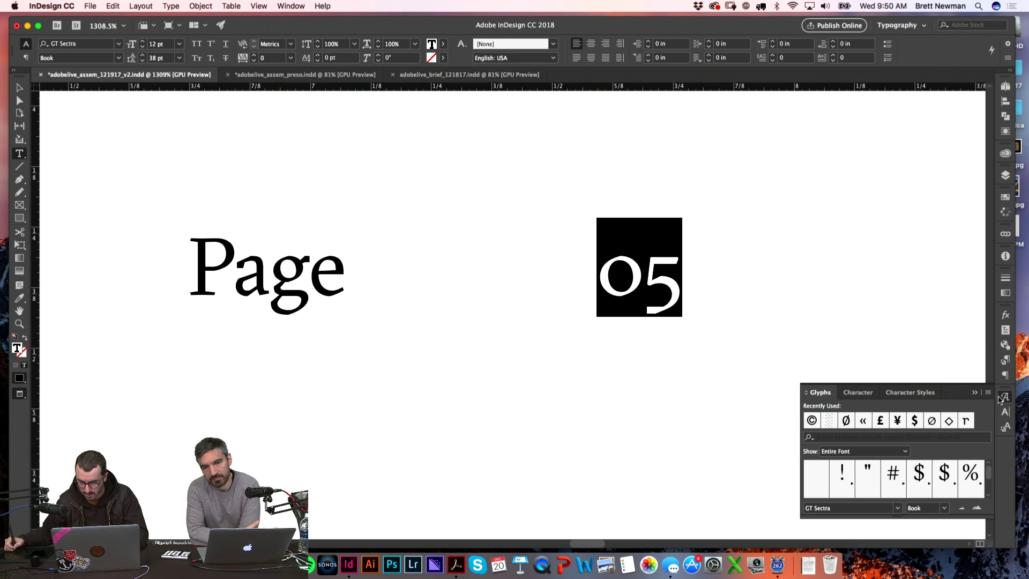
drag(1005, 397, 864, 204)
click(864, 203)
drag(779, 323, 780, 477)
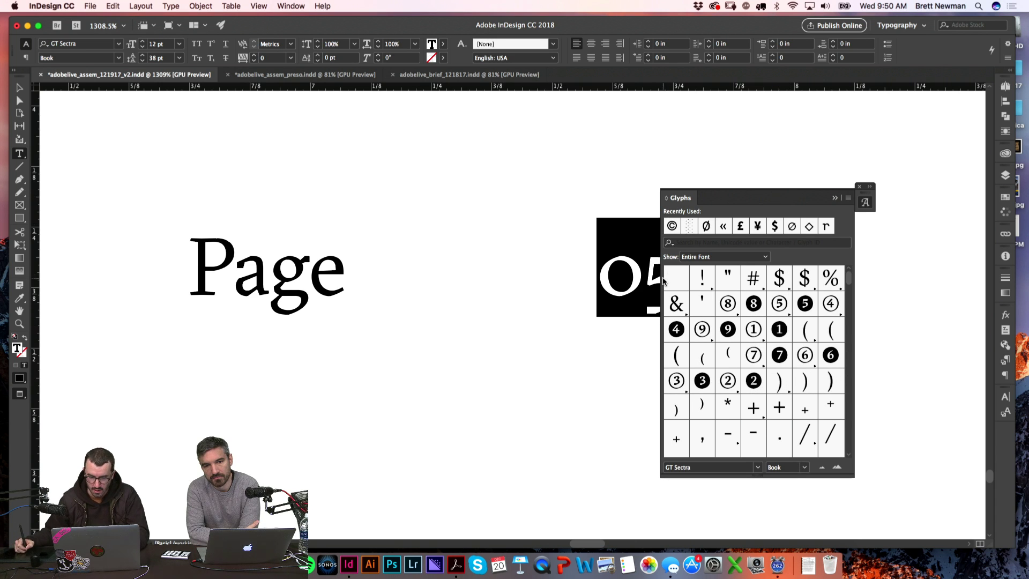
drag(847, 284, 850, 286)
drag(755, 206, 838, 139)
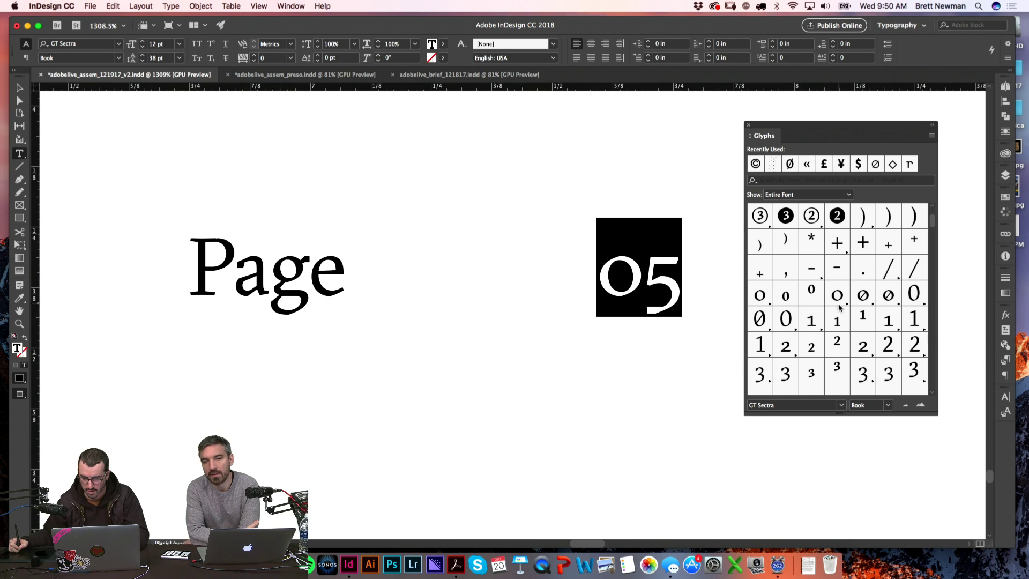
- Browse the full GT Sectra Book glyph set and replace 05 with the arrow pointing down and right
scroll(931, 225, down, 2)
scroll(932, 226, up, 1)
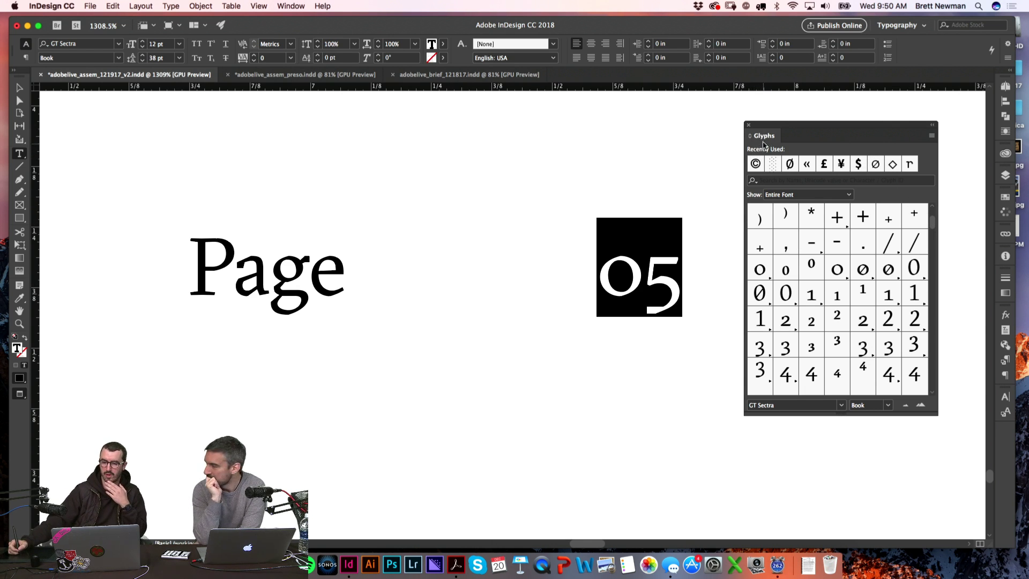
scroll(935, 224, up, 2)
scroll(934, 222, up, 2)
scroll(935, 220, up, 1)
drag(934, 220, 935, 241)
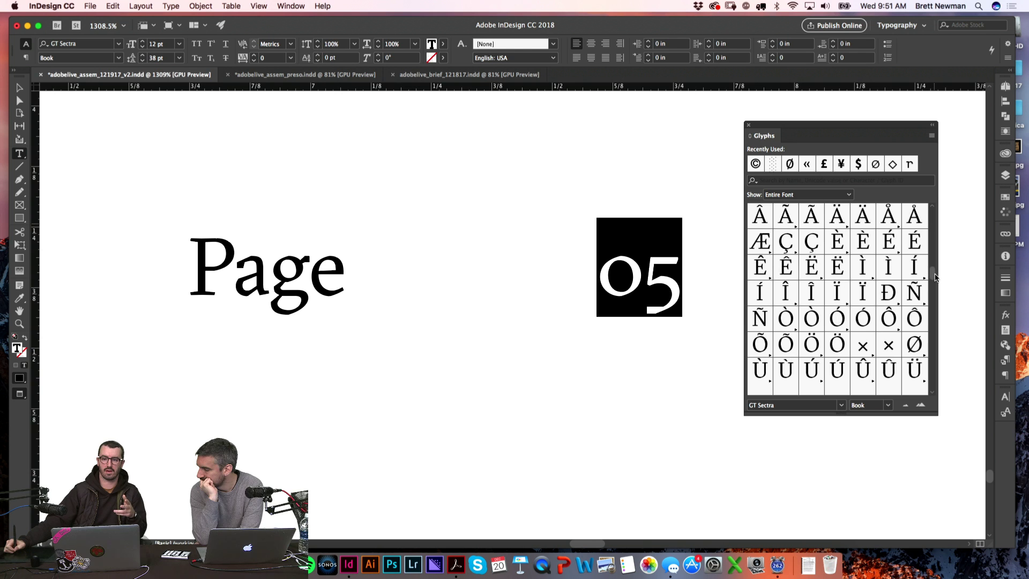
drag(933, 287, 933, 309)
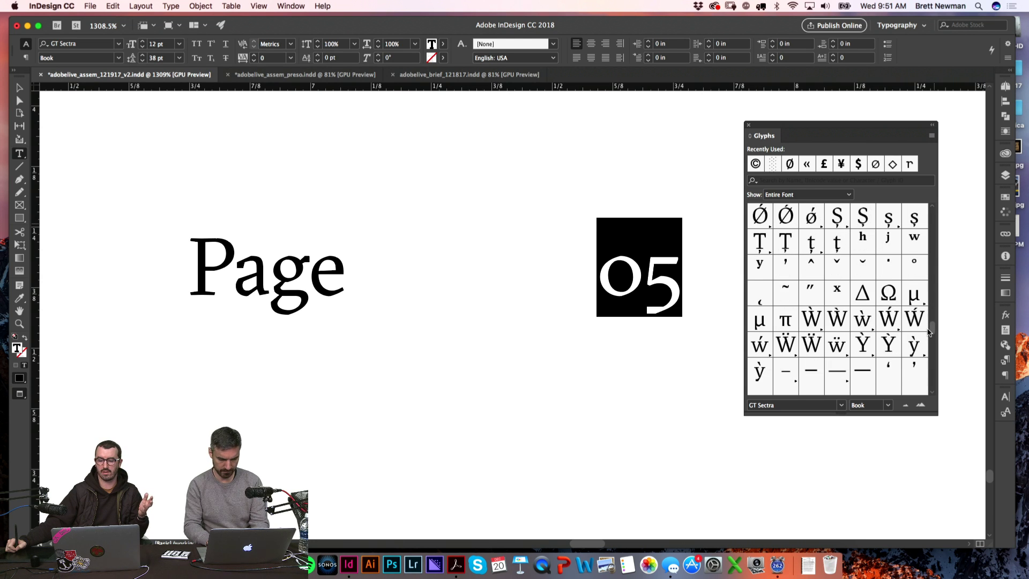
mouse_move(935, 331)
mouse_down()
mouse_move(936, 357)
mouse_move(937, 348)
mouse_up()
double_click(760, 245)
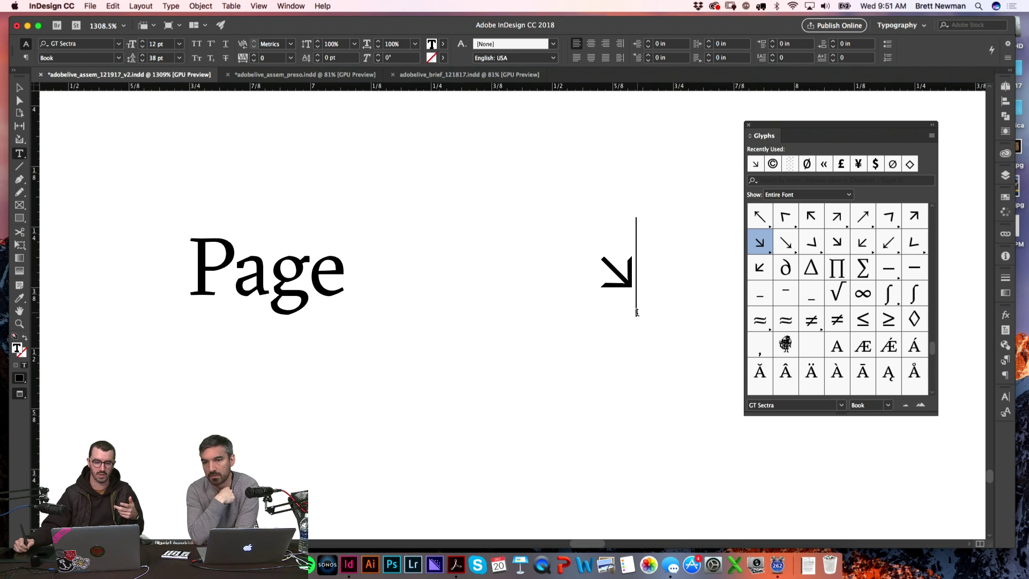
- Replace the arrow with the outlined circled 5 glyph and add the solid circled 5 after it
drag(646, 273, 598, 270)
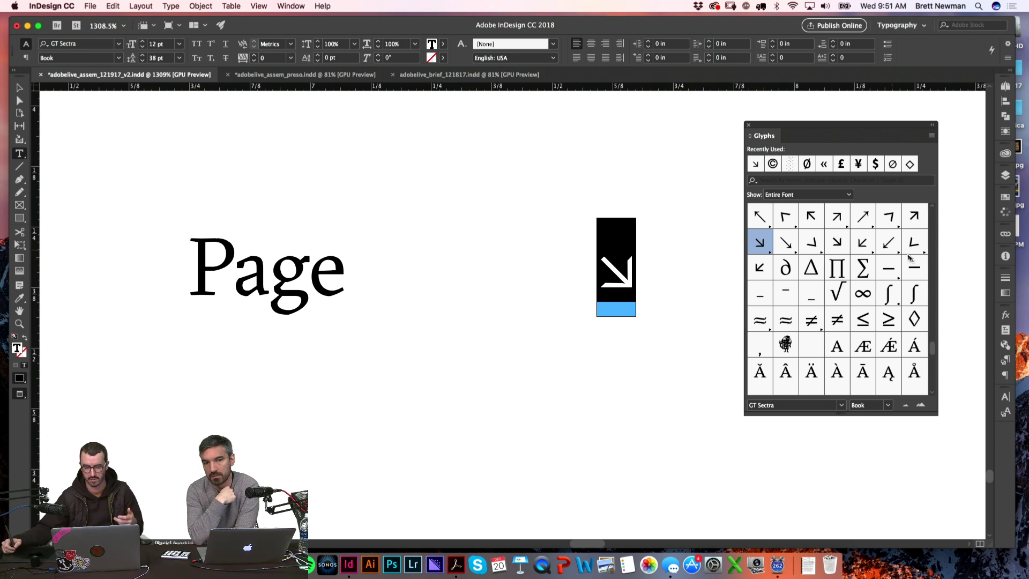
drag(939, 341, 948, 197)
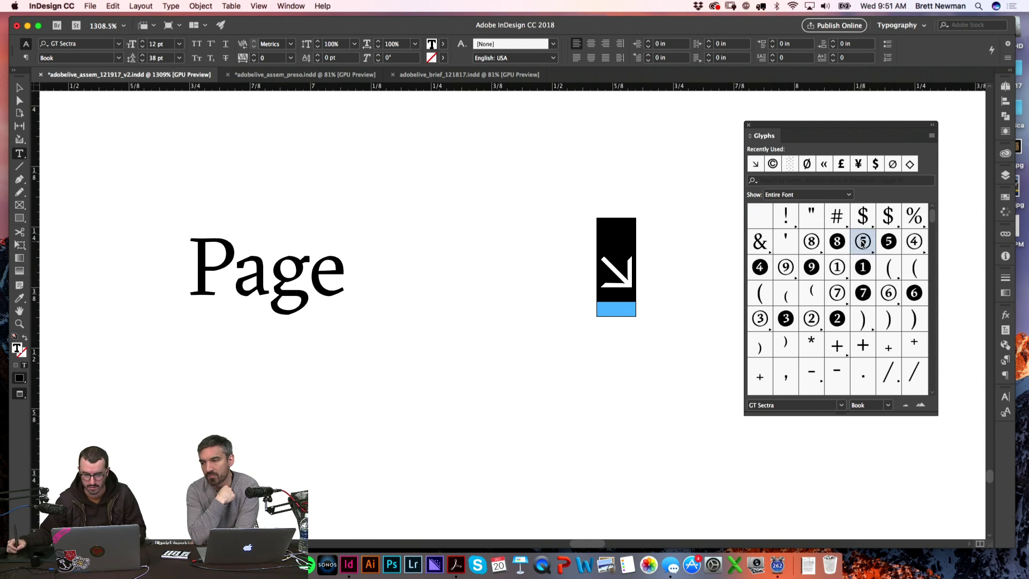
double_click(862, 243)
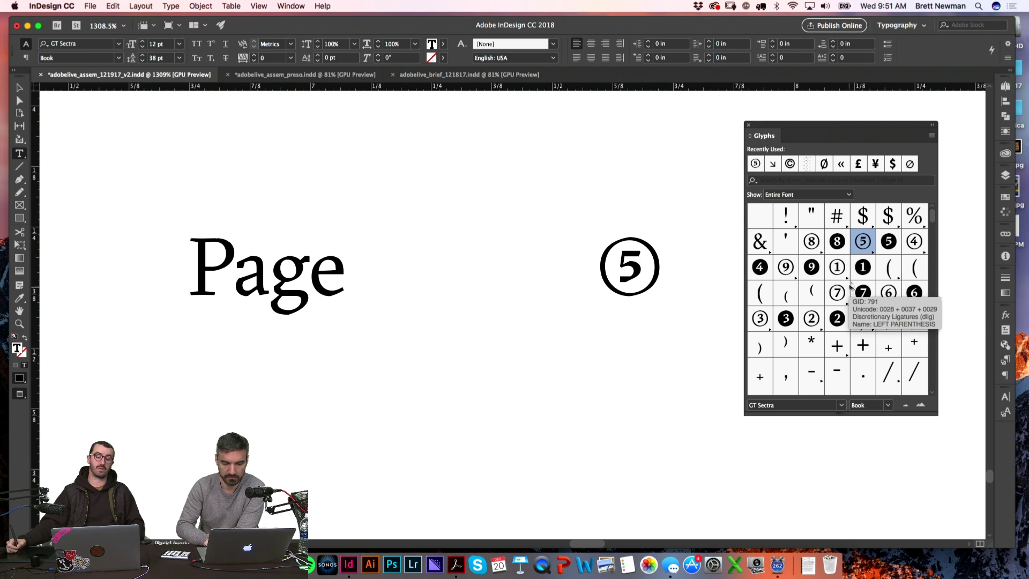
double_click(888, 241)
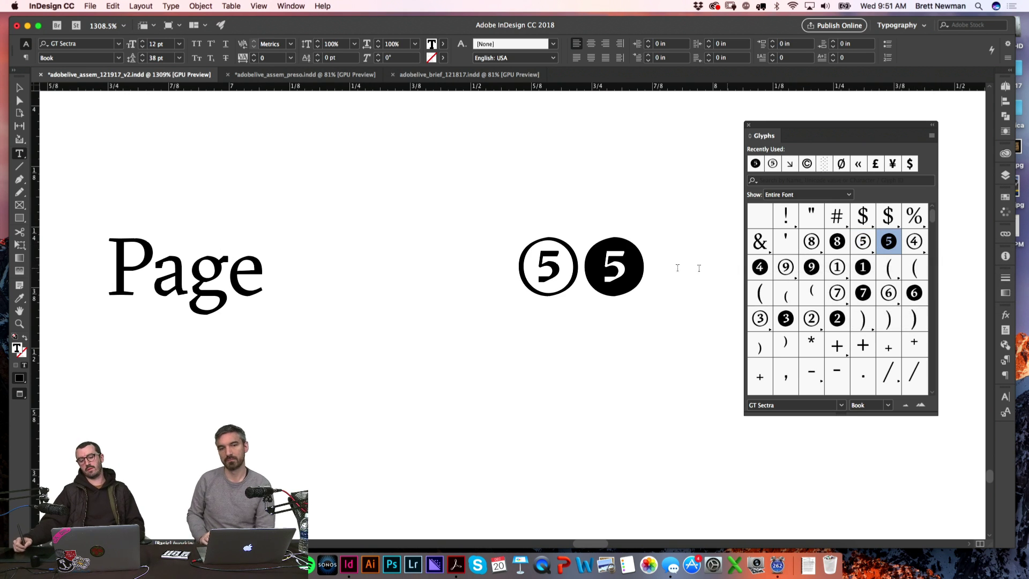
drag(538, 268, 561, 268)
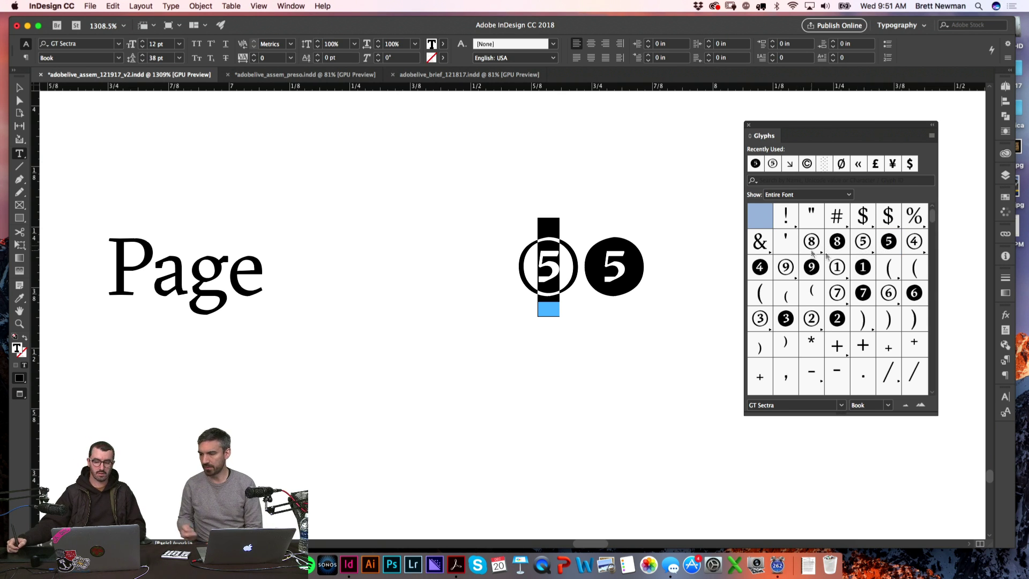
- Dock the Glyphs panel again and replace the two circled 5 glyphs with the text 05
drag(764, 139, 1005, 412)
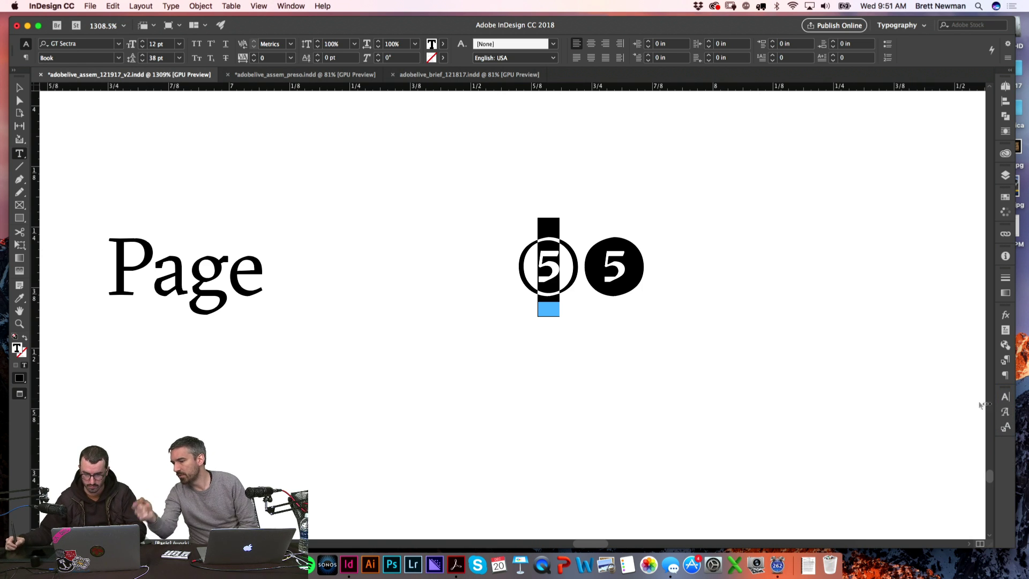
click(649, 269)
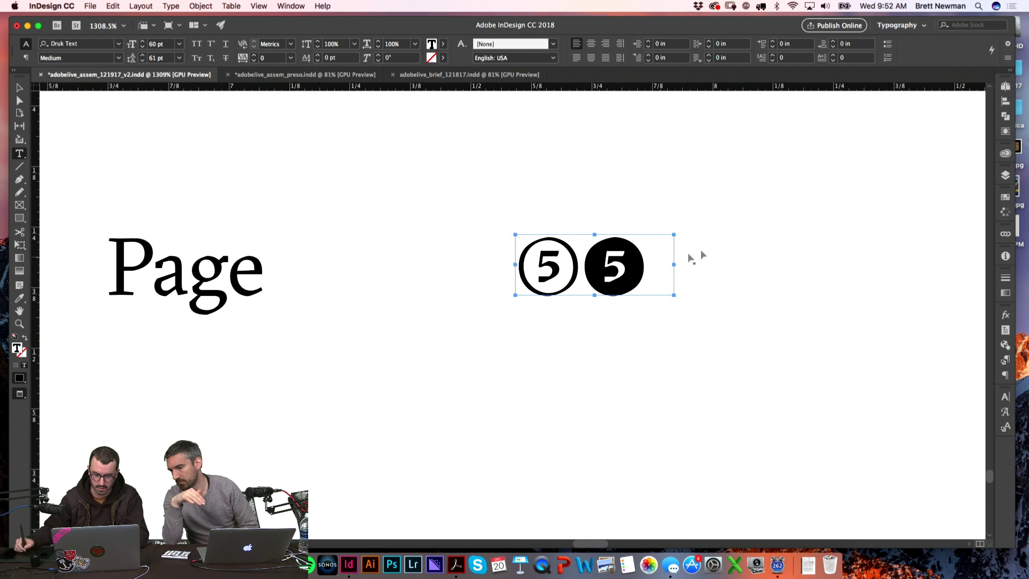
click(650, 268)
double_click(628, 268)
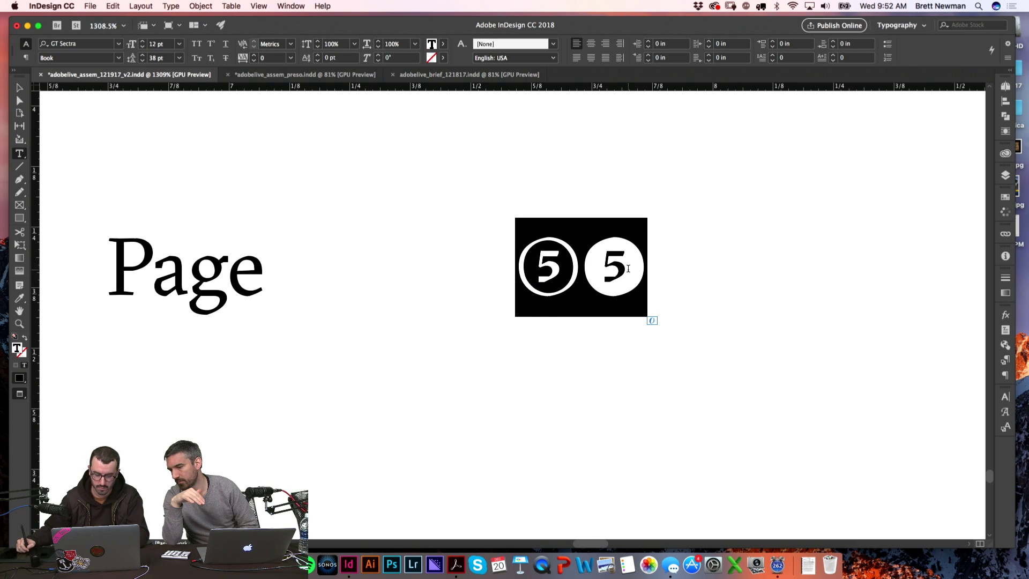
text(05)
key(Escape)
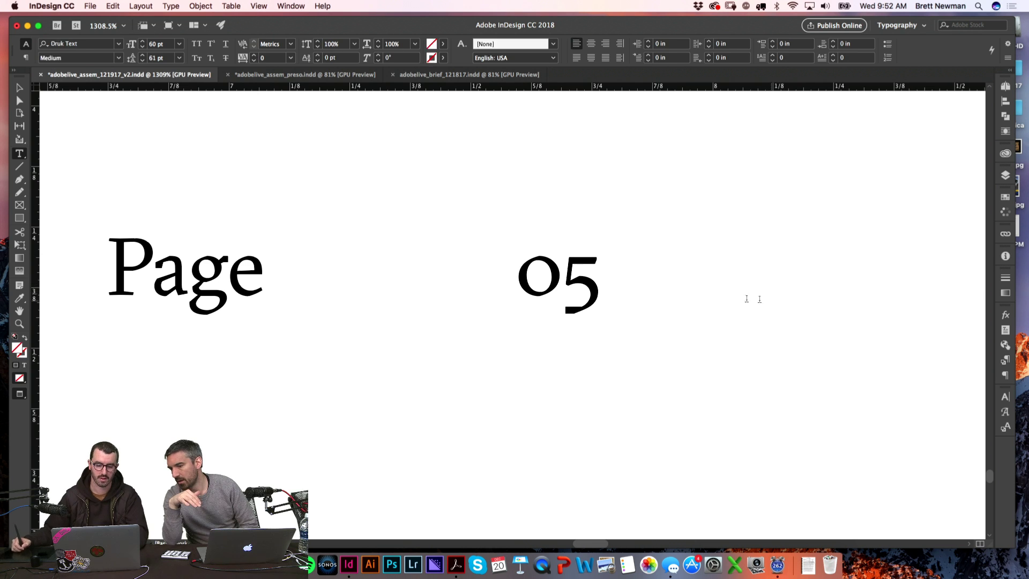
- Swap the 0 in 05 for its alternates, ending on the superscript zero, and show all alternates for the selection
click(635, 293)
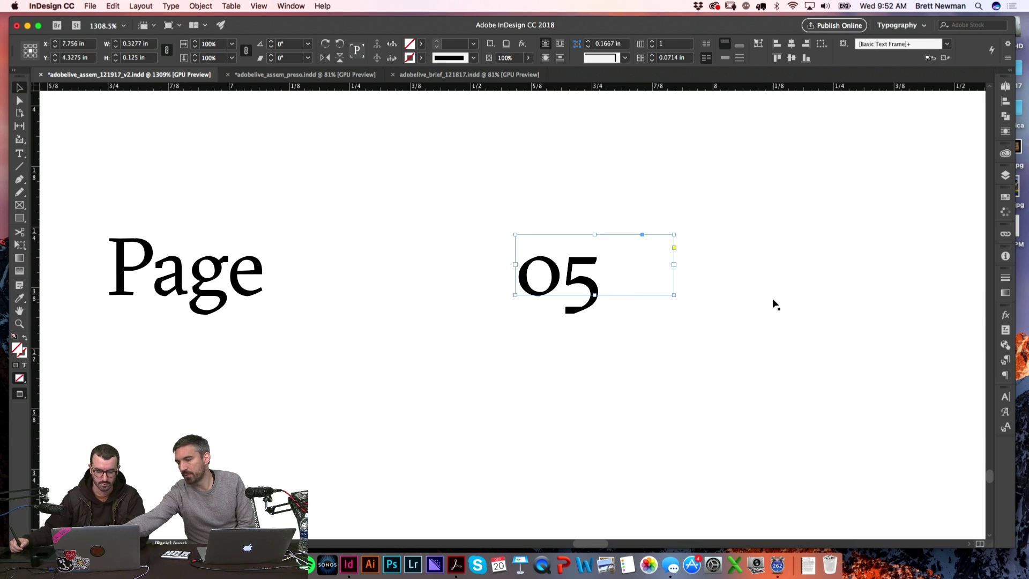
double_click(625, 289)
drag(516, 268, 563, 268)
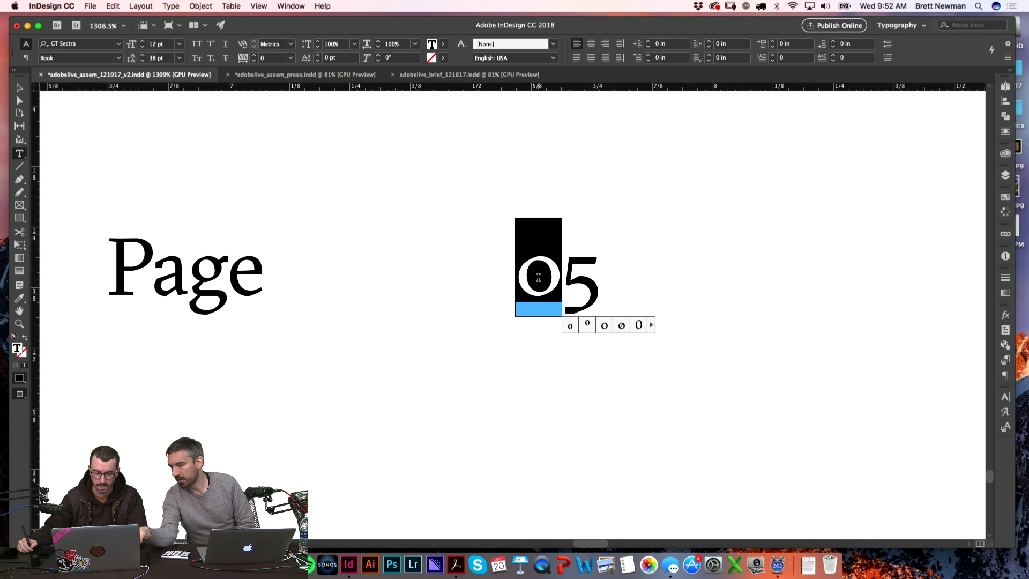
click(603, 325)
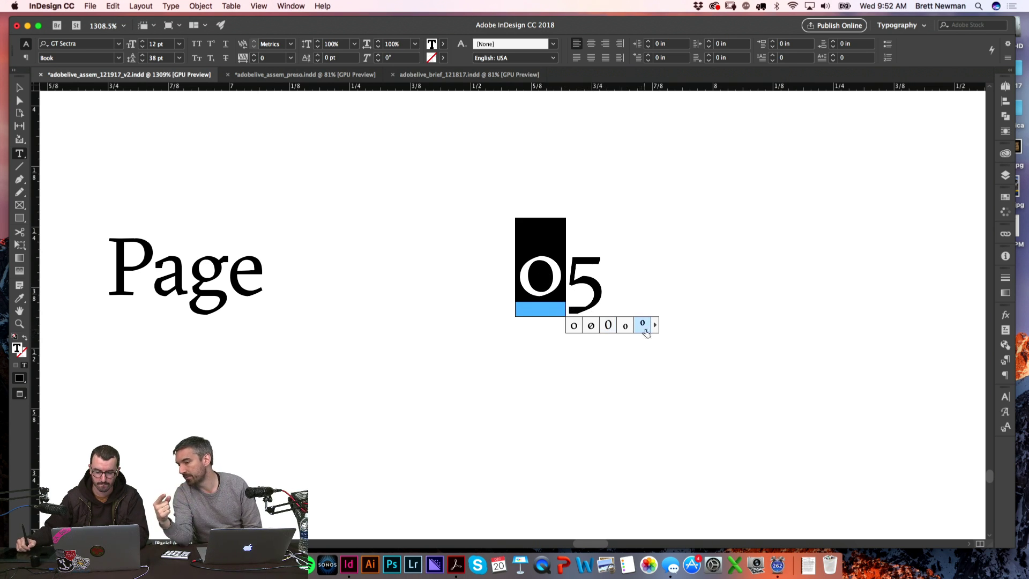
click(643, 327)
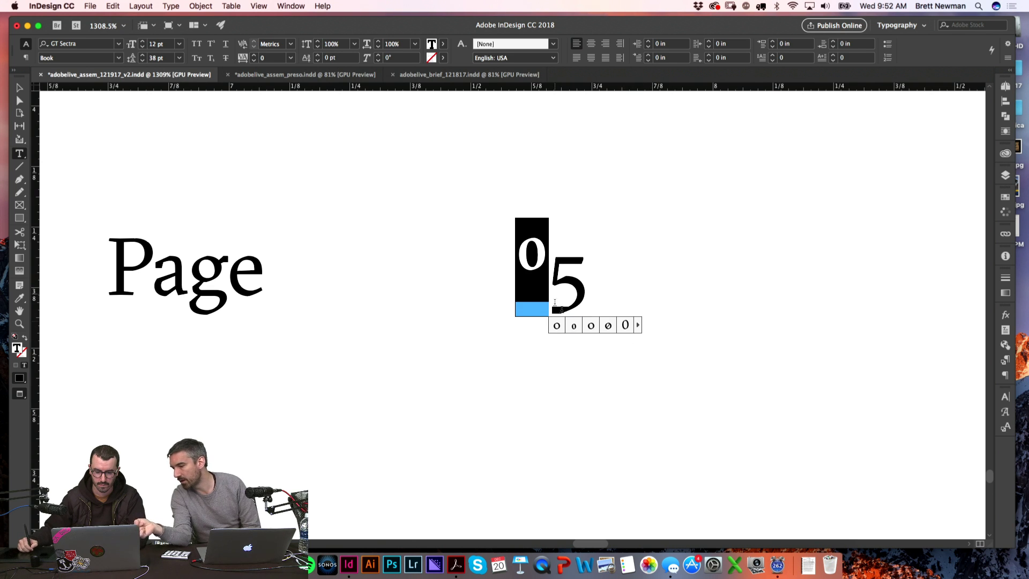
click(637, 326)
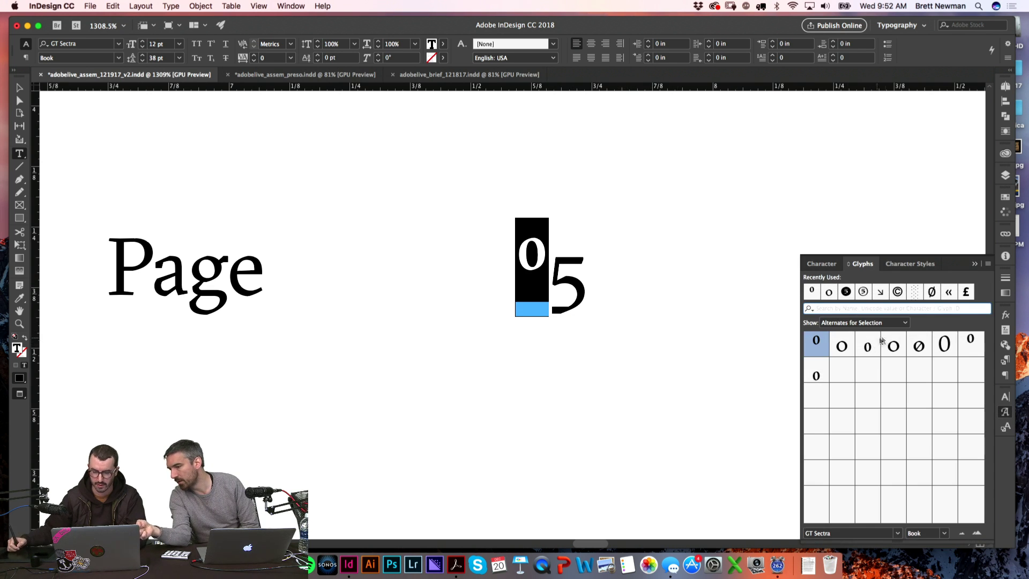
- Swap the superscript 0 and the old-style 5 for their full-height alternates in the page number 05
click(941, 354)
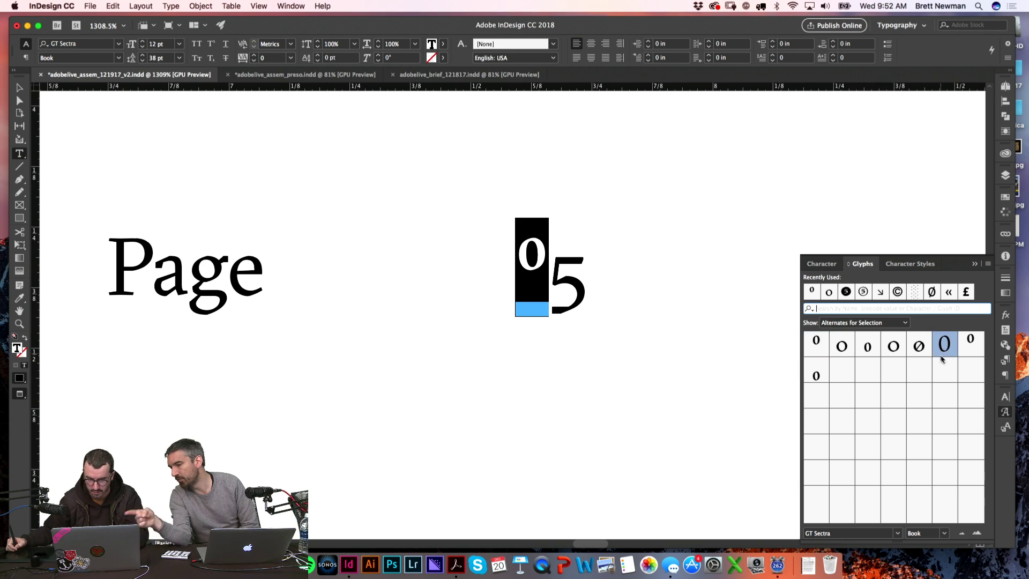
double_click(944, 347)
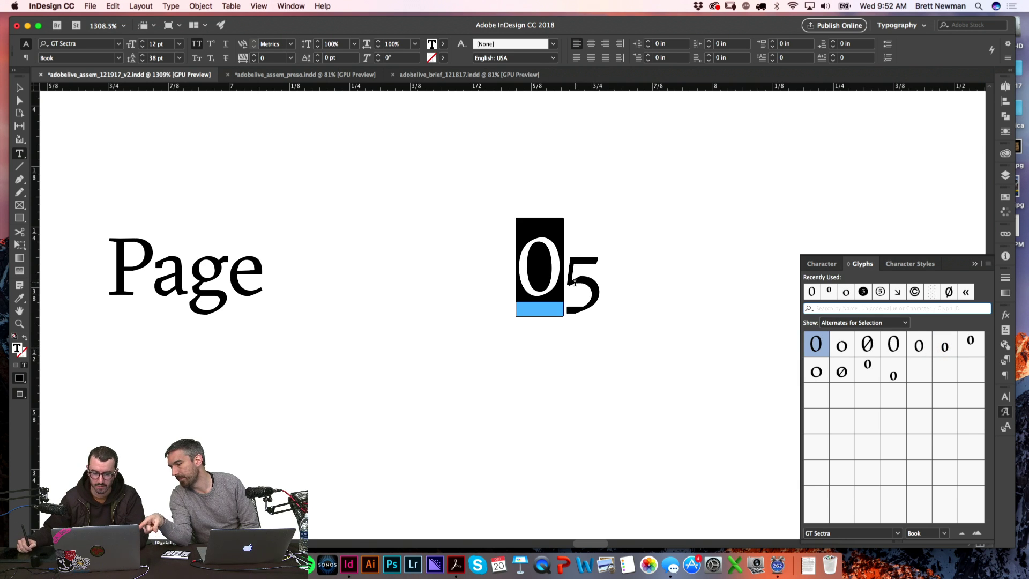
drag(575, 282, 606, 284)
click(660, 324)
mouse_move(598, 273)
click(659, 323)
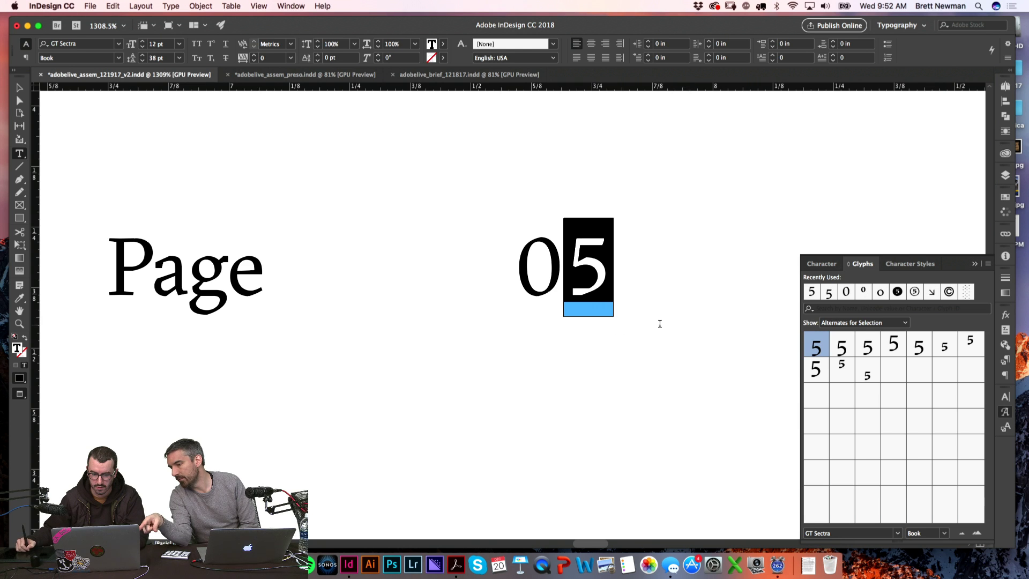
click(736, 215)
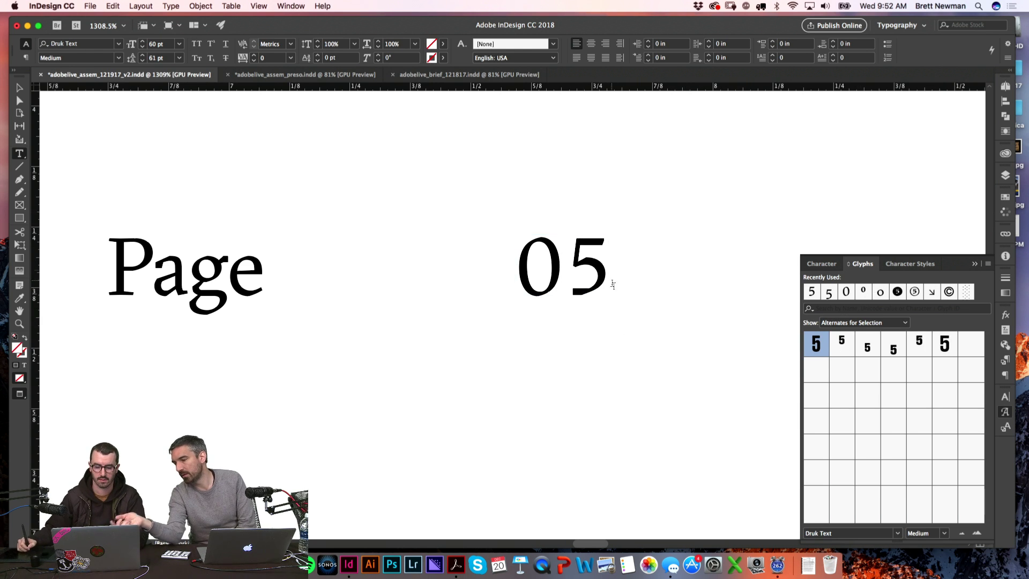
- Duplicate the 05 text frame directly below, replace its text with F and swap the letter for its small-cap alternate
drag(598, 282, 599, 378)
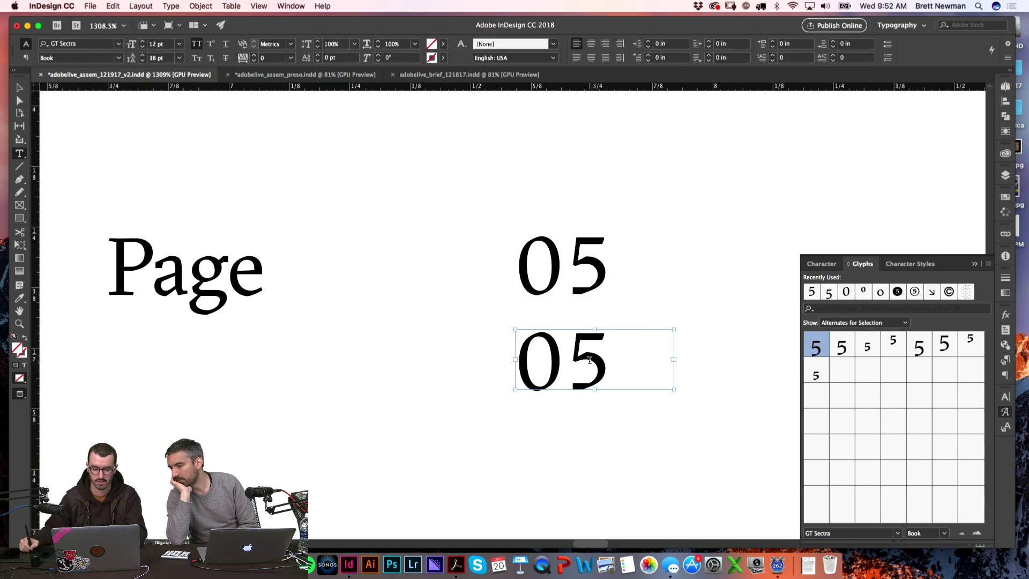
double_click(589, 359)
text(F)
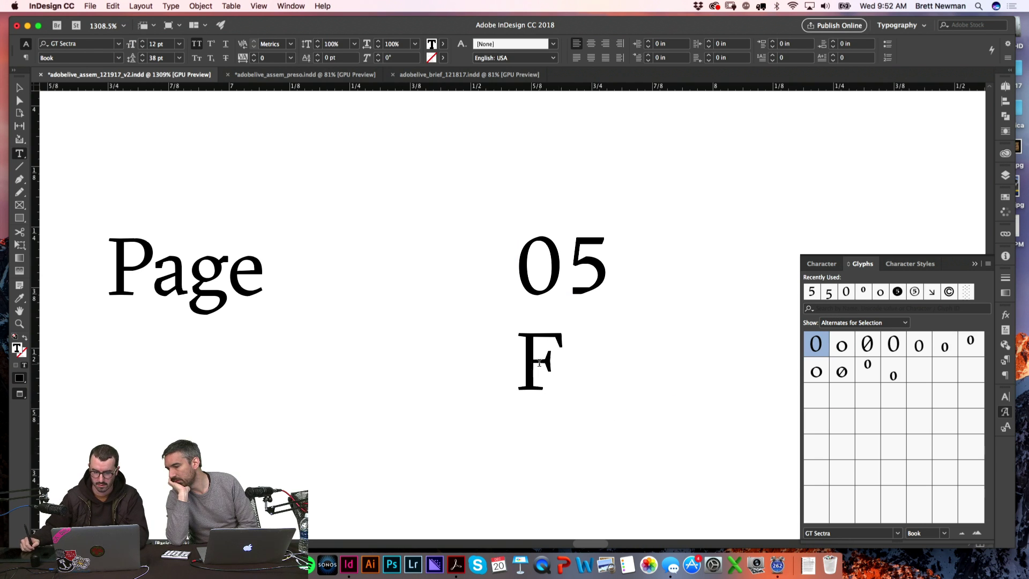
key(Escape)
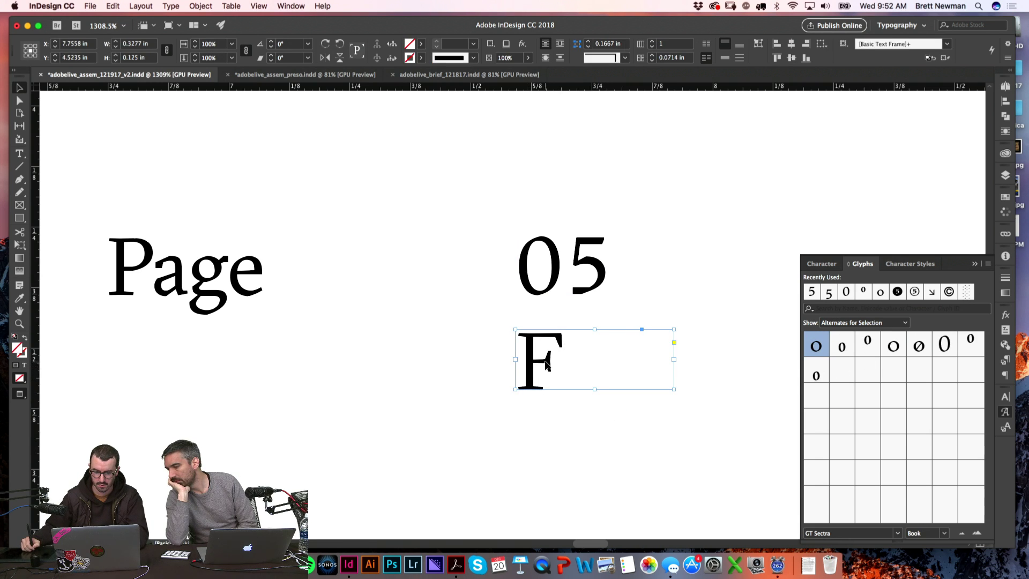
double_click(547, 364)
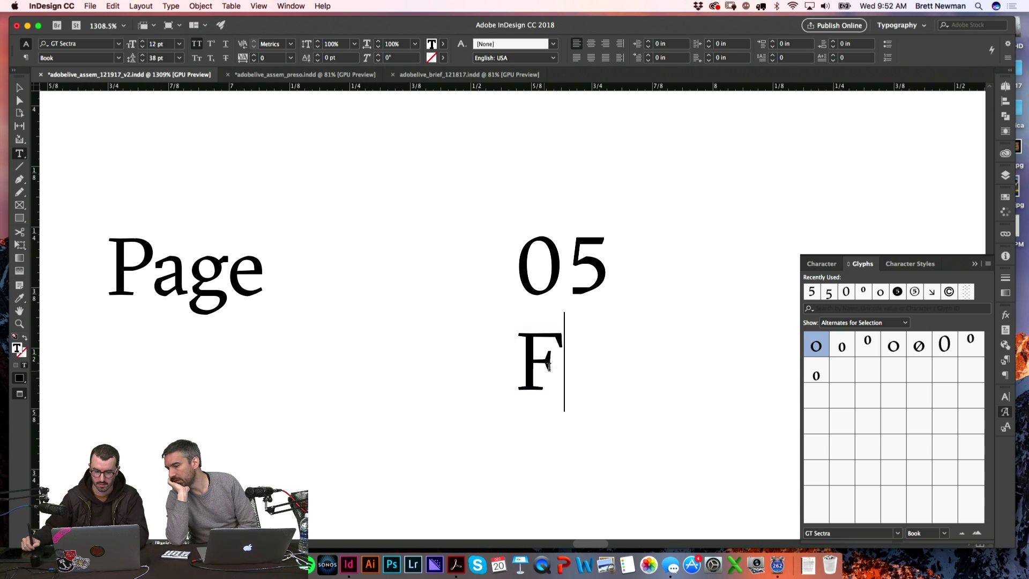
double_click(547, 367)
click(572, 422)
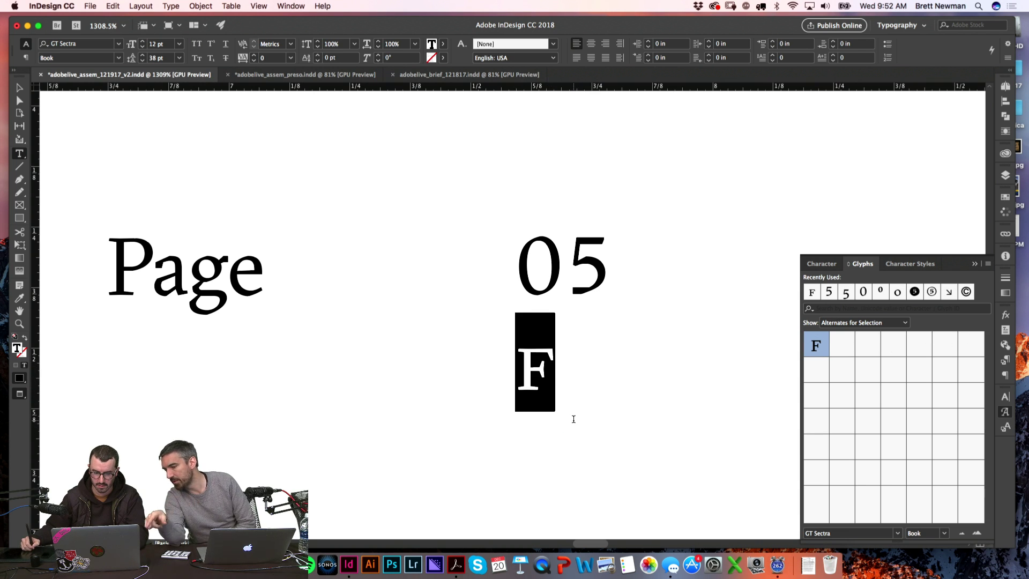
- Try the letter pair FI in the duplicated frame and return the text to a single full-size F
key(Escape)
double_click(547, 366)
click(572, 421)
text(I)
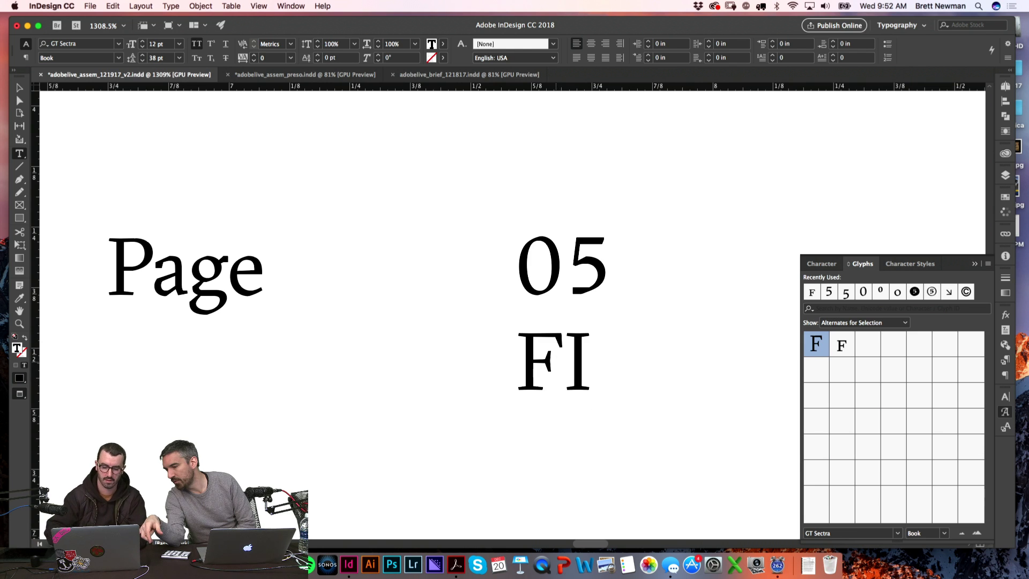
key(BackSpace)
key(BackSpace)
text(F)
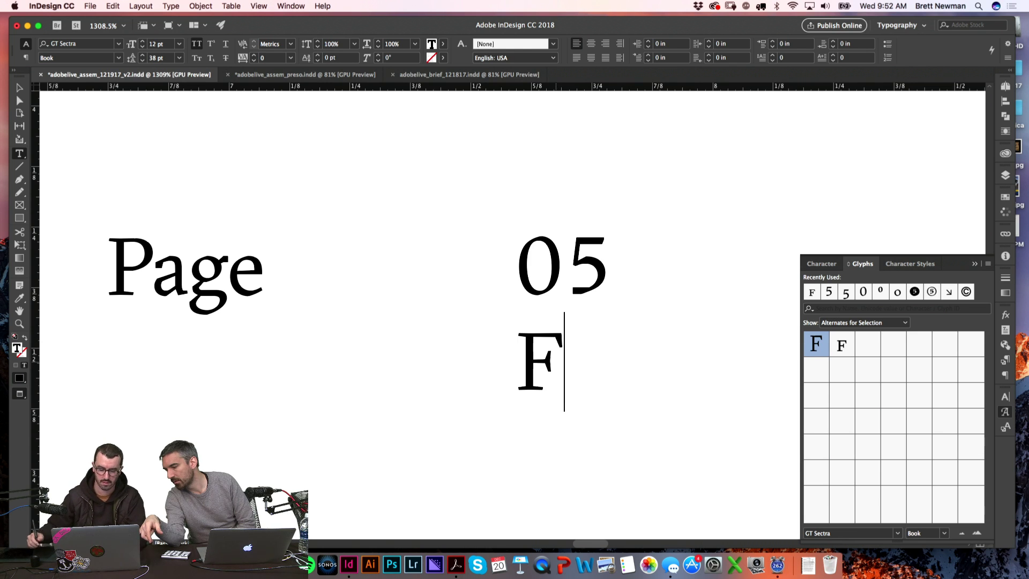
key(BackSpace)
text(F)
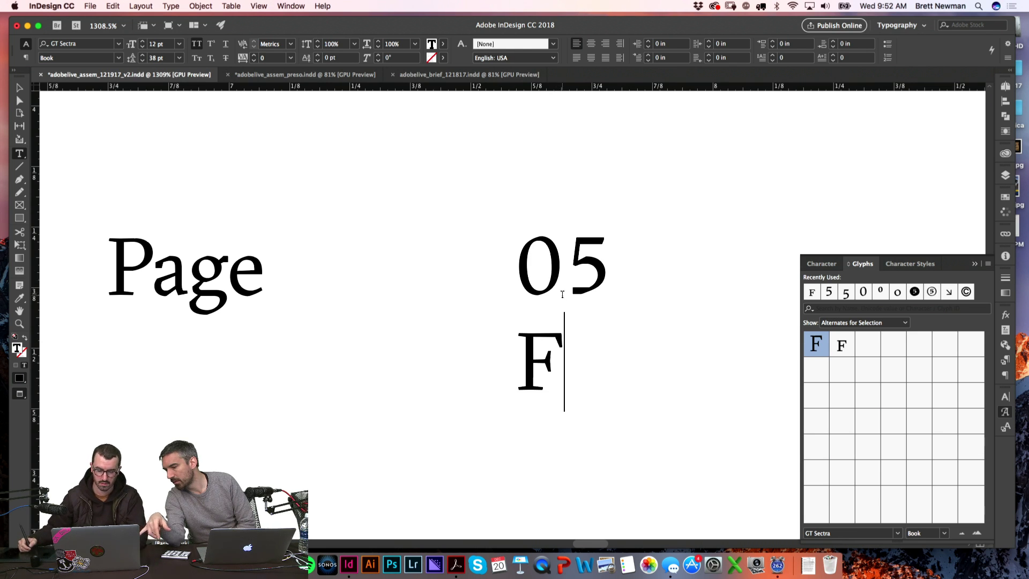
- Try changing the case of the F in the duplicated frame
click(171, 6)
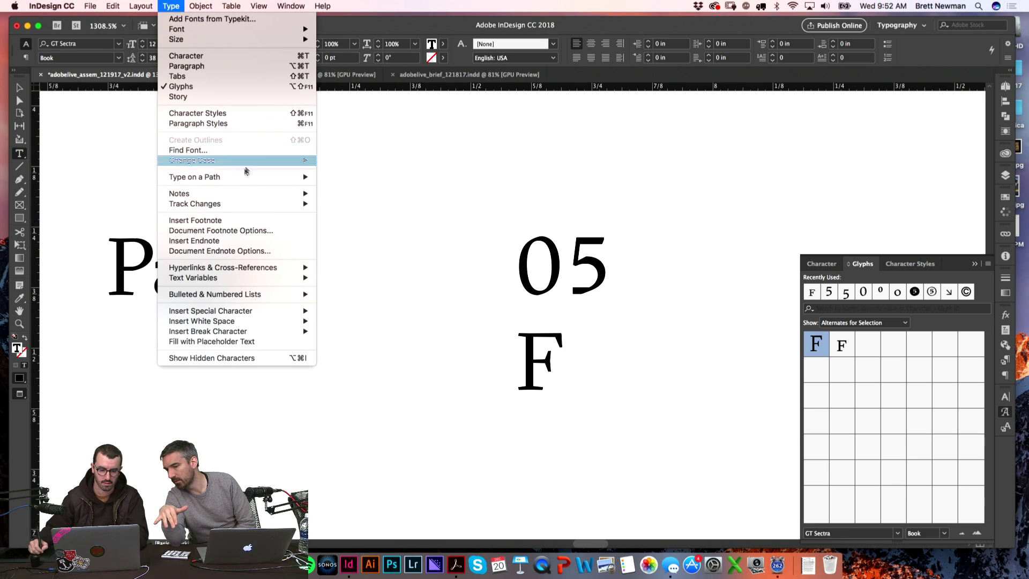
click(332, 171)
double_click(525, 356)
click(525, 471)
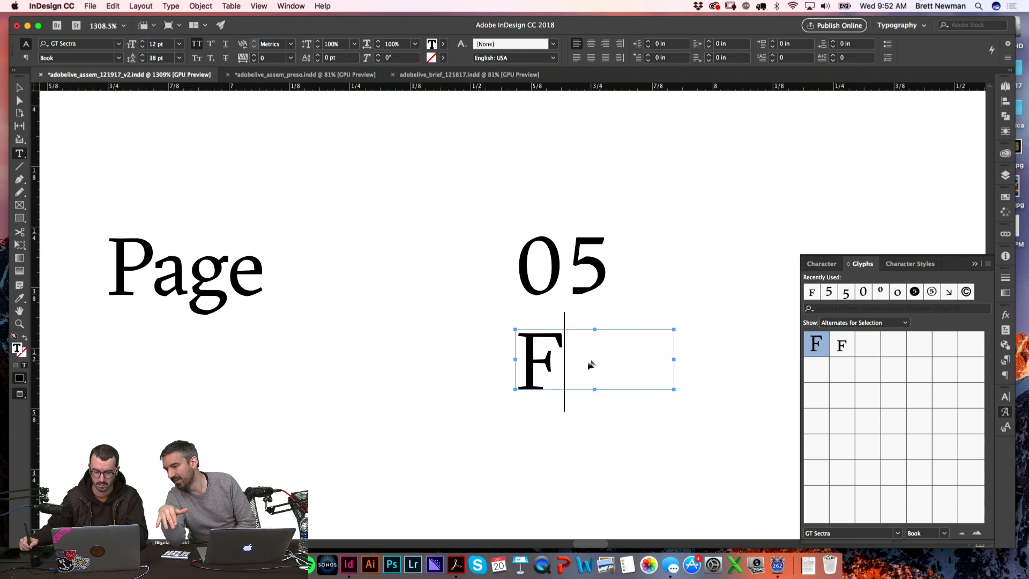
key(Escape)
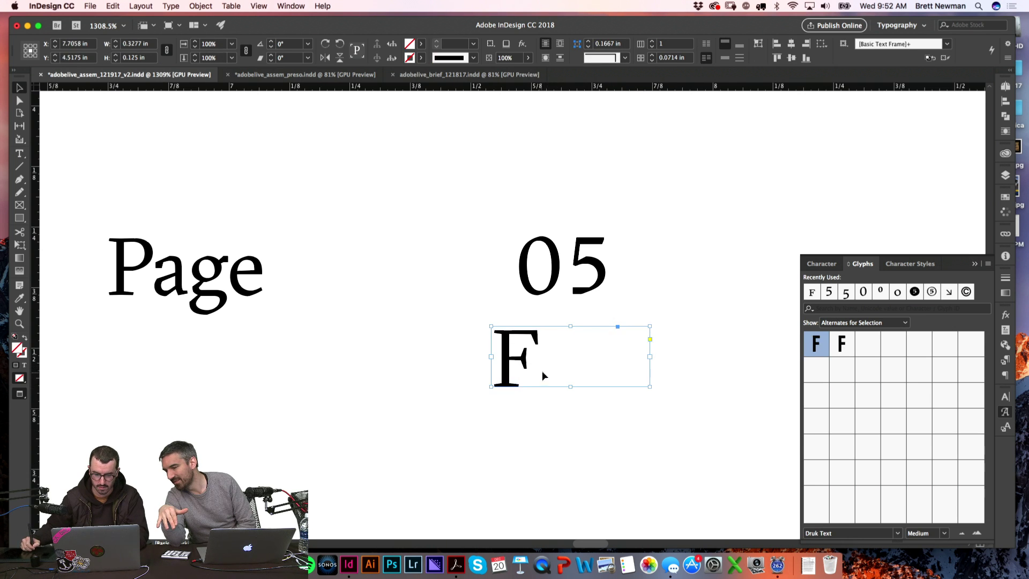
double_click(611, 364)
key(super+a)
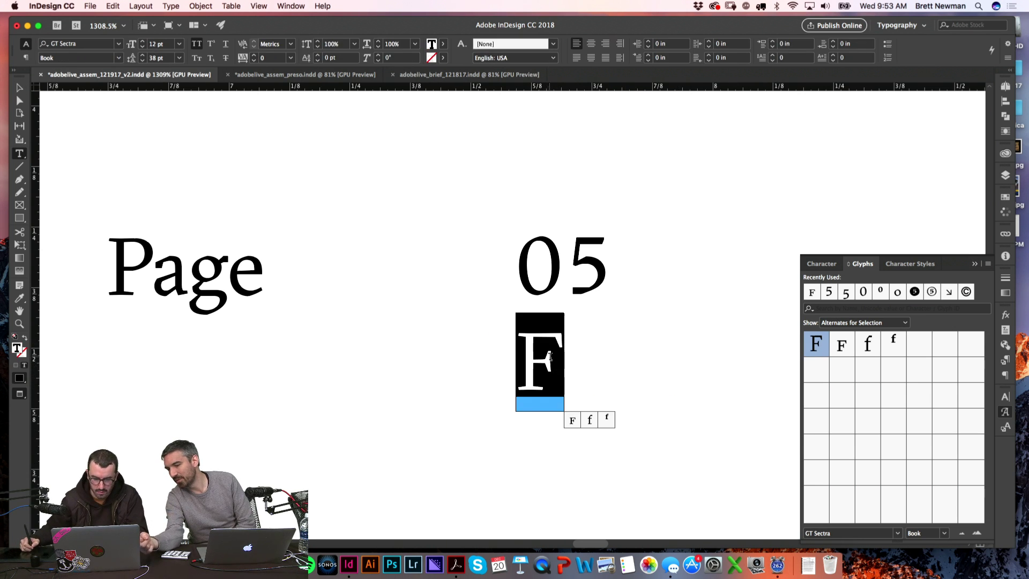
click(167, 5)
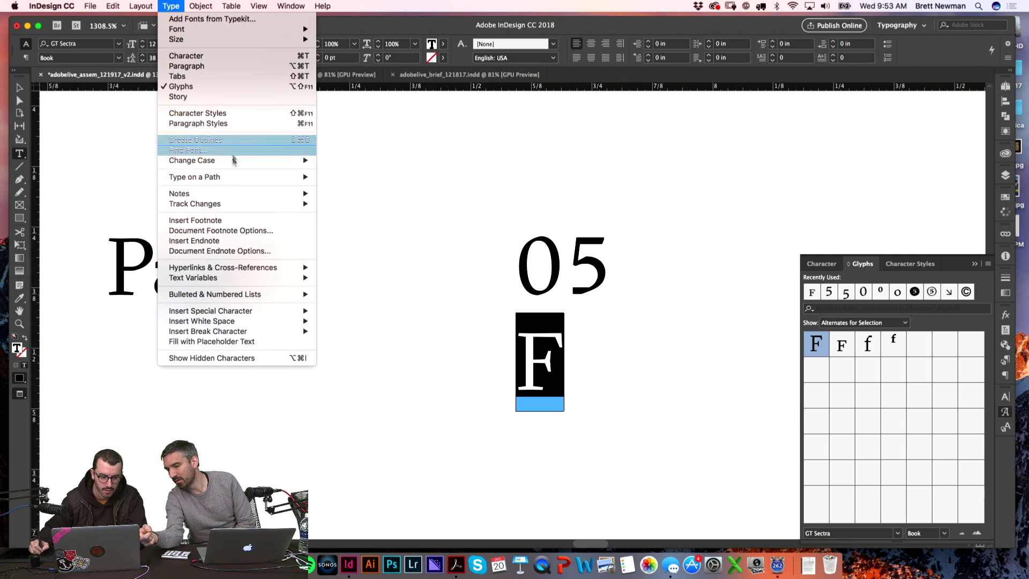
mouse_move(236, 160)
click(364, 191)
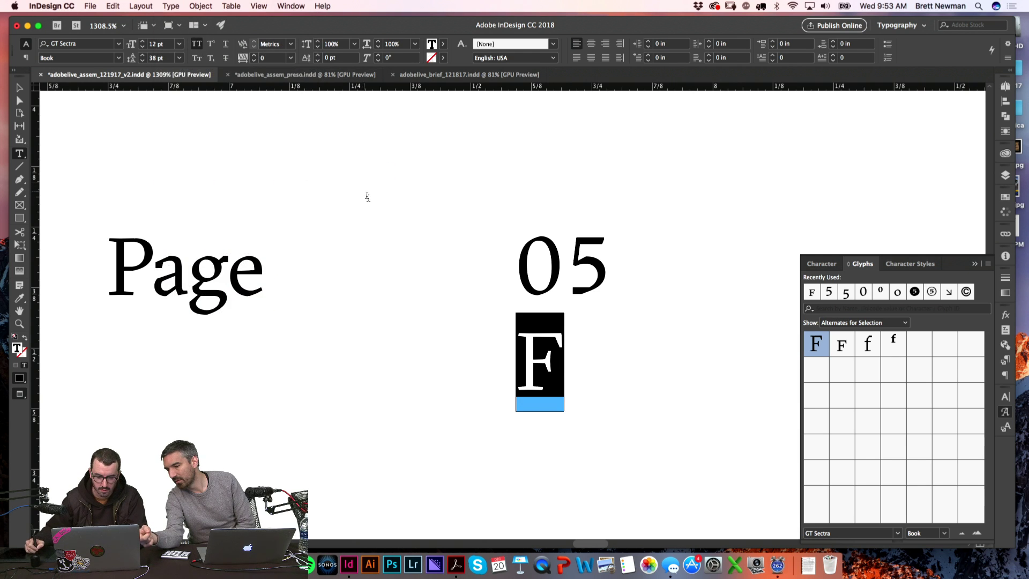
- Replace the F with its lowercase f alternate and delete the duplicated text frame
mouse_move(542, 369)
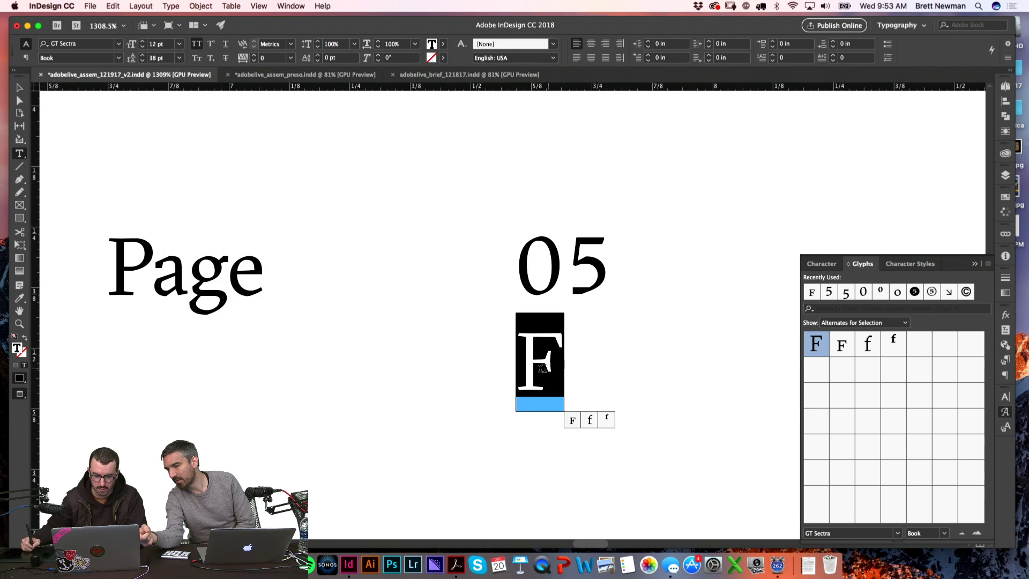
click(589, 420)
click(492, 445)
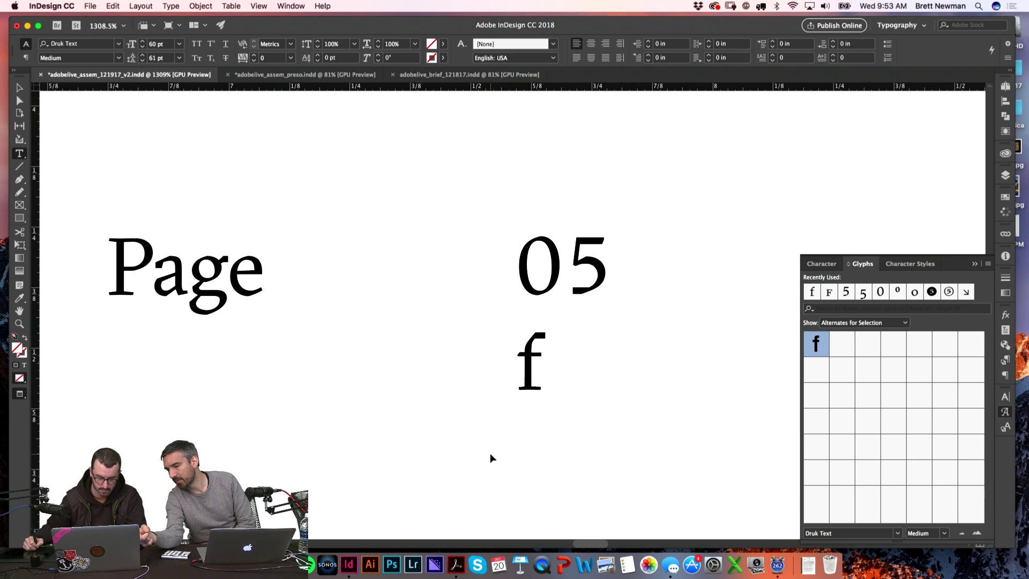
key(v)
click(534, 378)
click(537, 381)
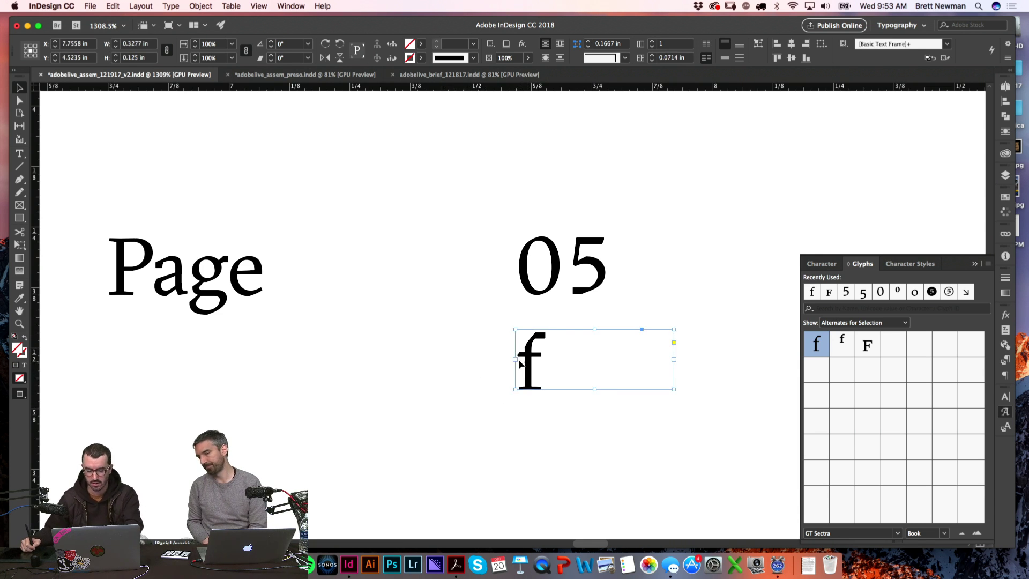
key(BackSpace)
- Move the 05 text frame closer to the word Page so the two read as one line
click(542, 289)
key(super+0)
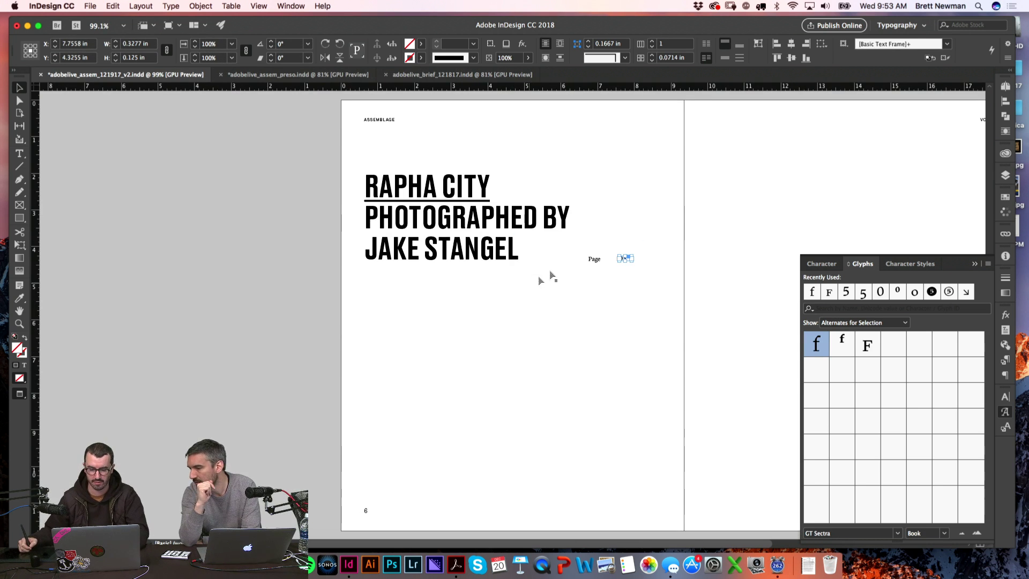
click(636, 296)
drag(597, 263, 541, 344)
drag(652, 307, 471, 304)
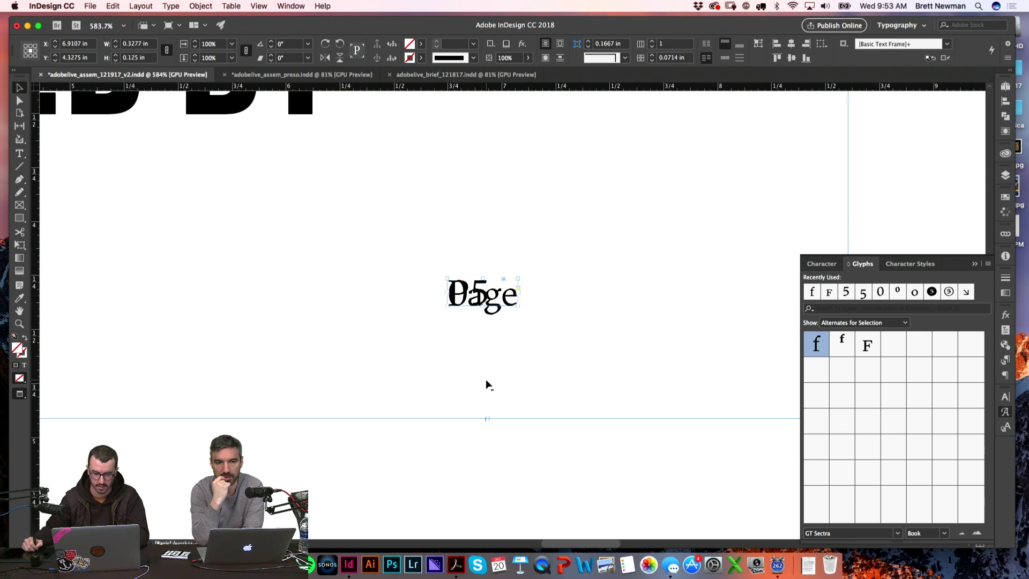
drag(554, 324, 639, 295)
key(super+0)
drag(541, 161, 636, 163)
click(632, 407)
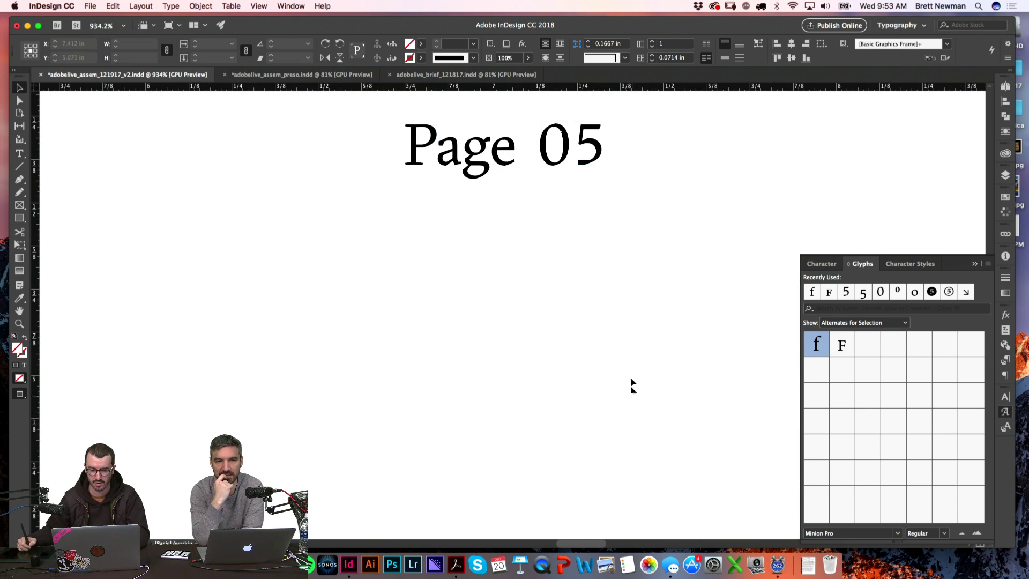
- Copy the 05 numerals and delete their separate text frame
scroll(596, 372, up, 1)
scroll(597, 372, right, 1)
key(super+0)
drag(567, 252, 643, 292)
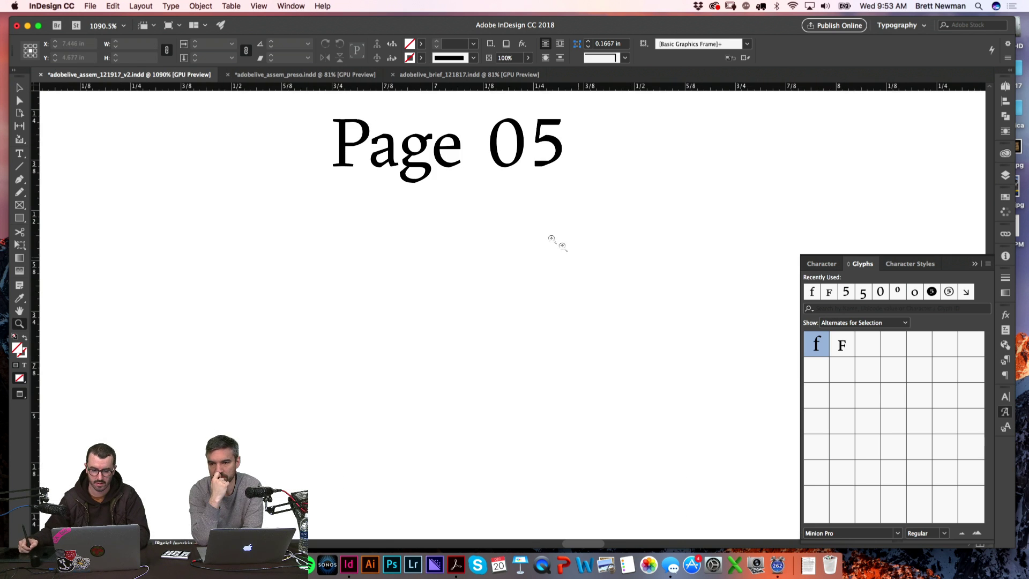
drag(514, 230, 611, 231)
double_click(611, 231)
key(super+a)
click(639, 435)
key(v)
click(623, 236)
key(Delete)
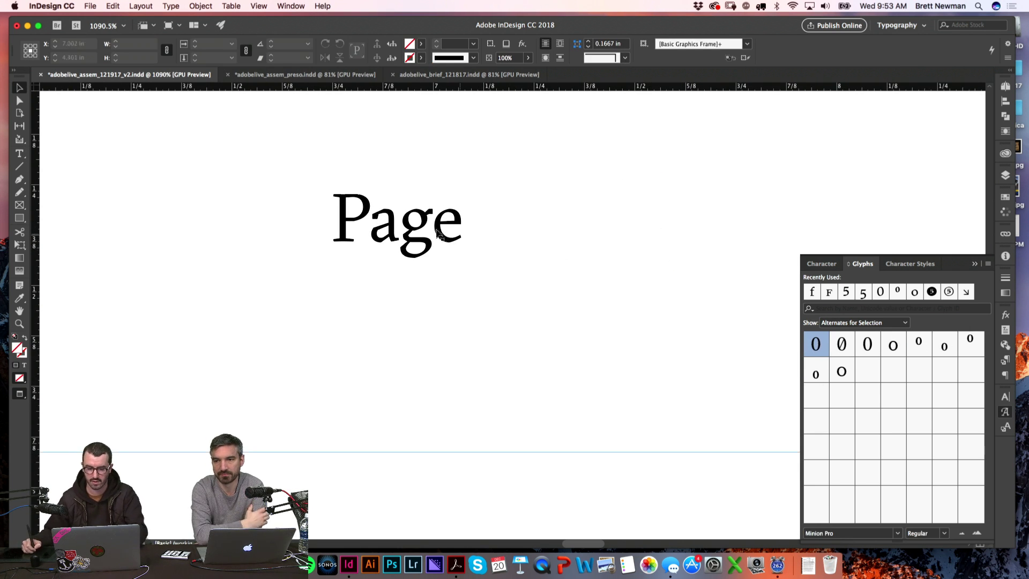
- Widen the Page text frame and add the 05 numerals after the word, joined by an en dash as Page–05
click(464, 224)
drag(467, 220, 629, 232)
double_click(581, 223)
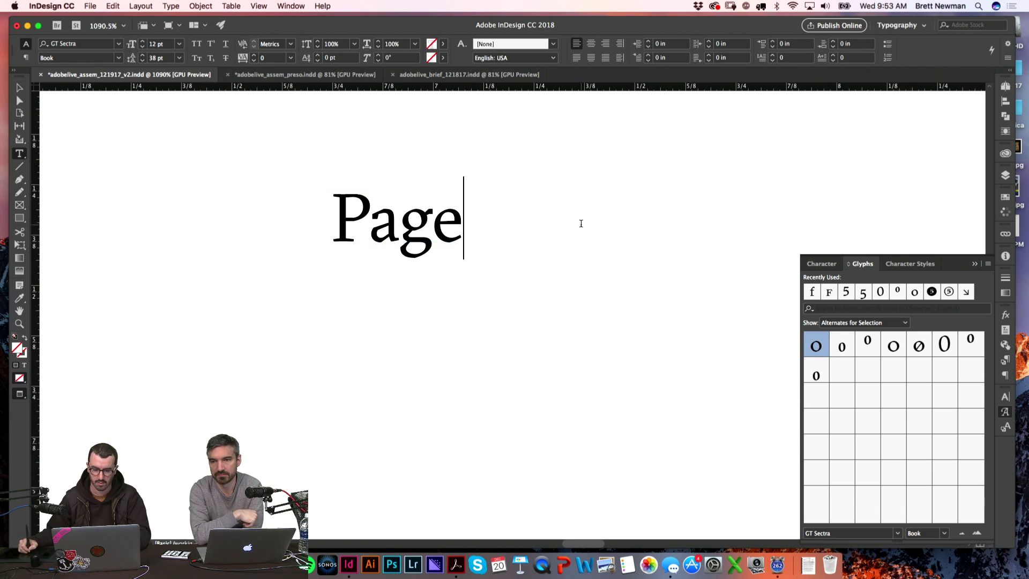
text(05)
click(487, 216)
key(BackSpace)
text(–)
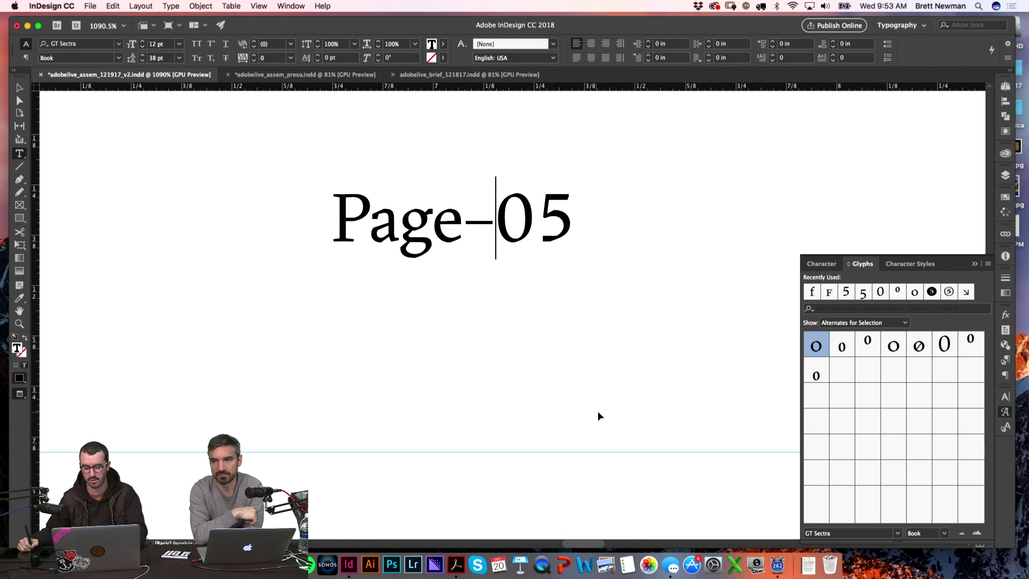
- Deselect the Page–05 text and close the Glyphs panel
click(590, 397)
key(super+0)
key(z)
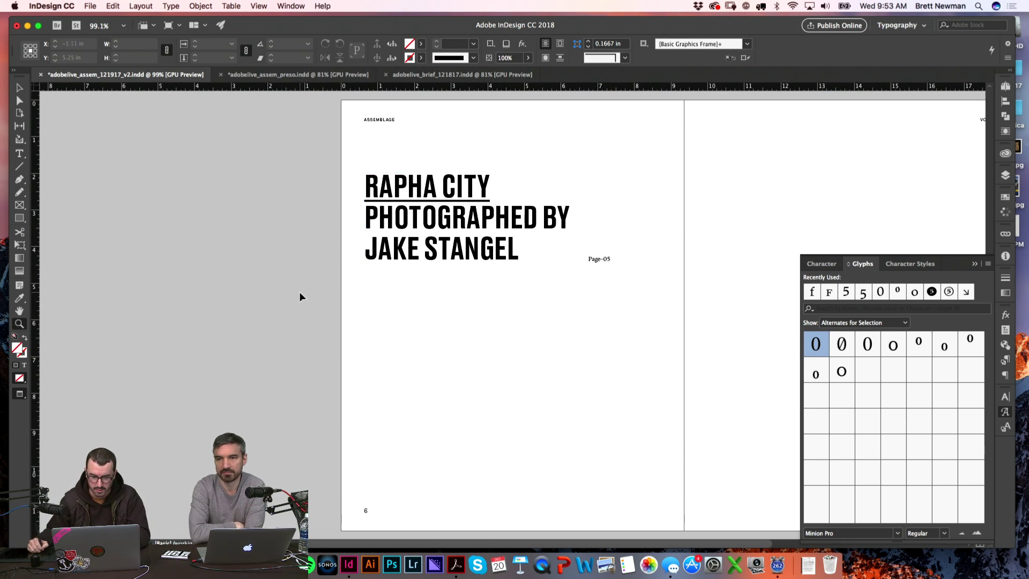
click(1006, 412)
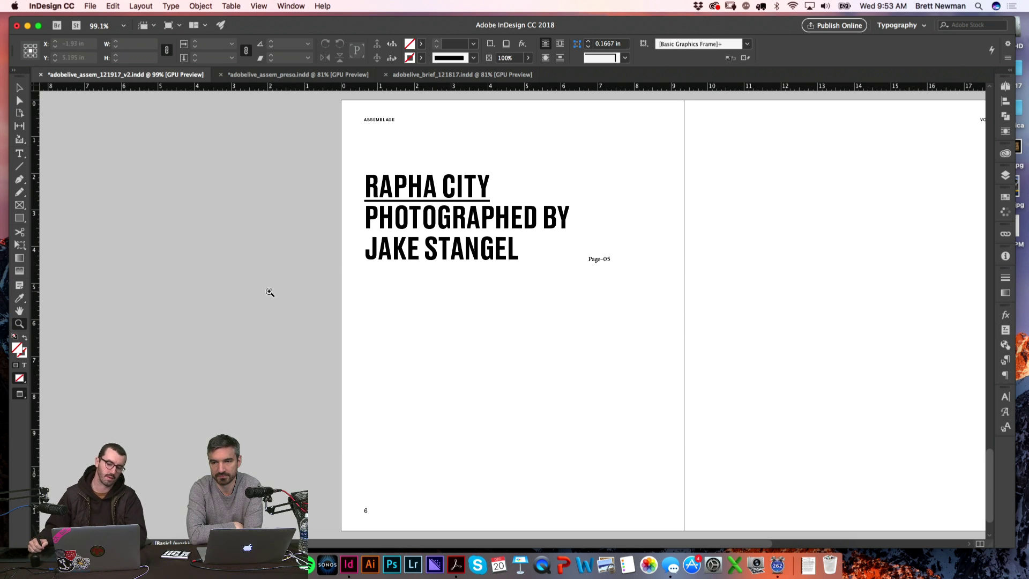
- Try the Page–05 caption level with the top of the Rapha City line, beyond the end of the headline
key(v)
drag(611, 260, 594, 180)
click(339, 284)
key(z)
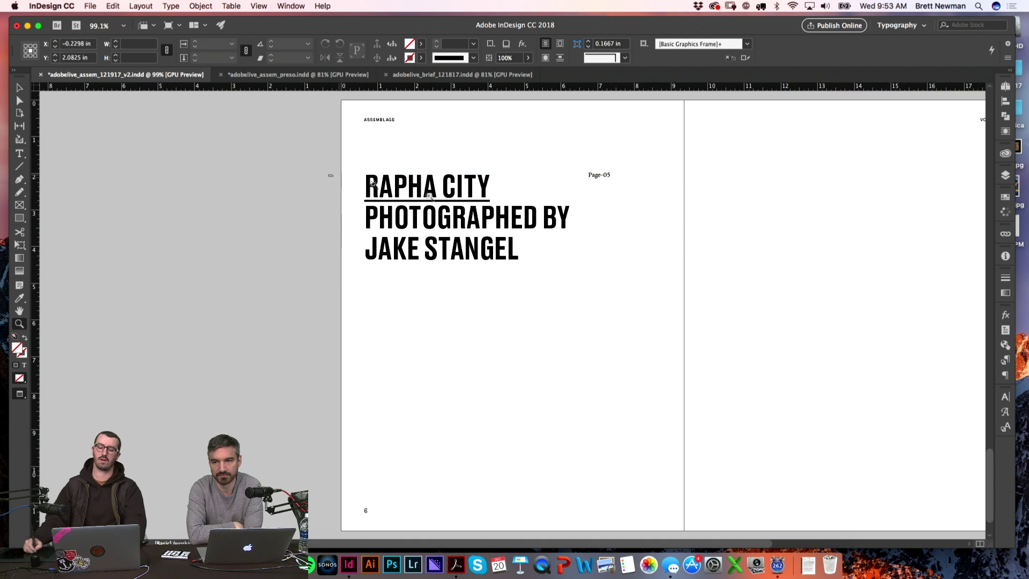
drag(340, 177, 664, 311)
key(v)
click(722, 182)
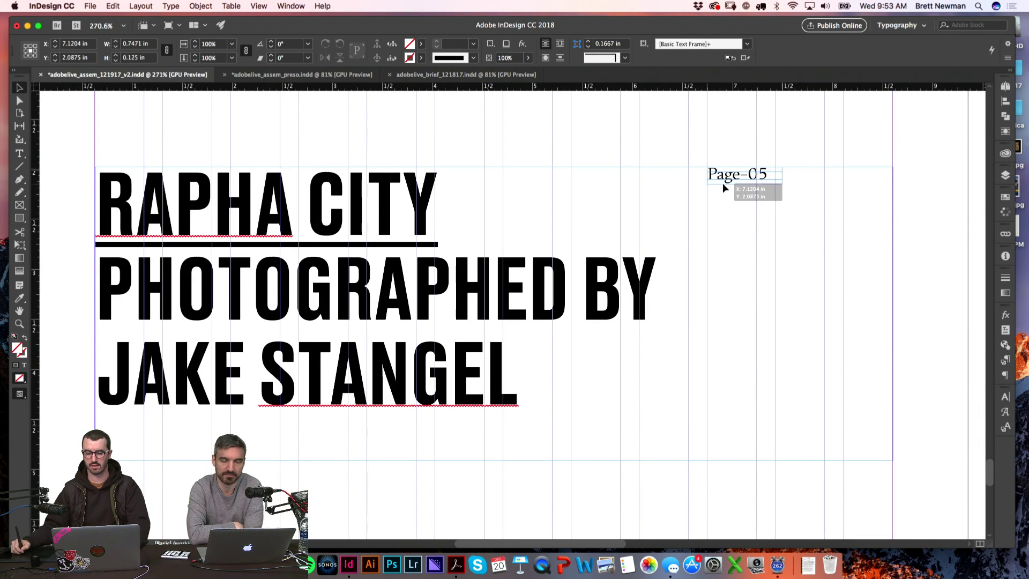
key(w)
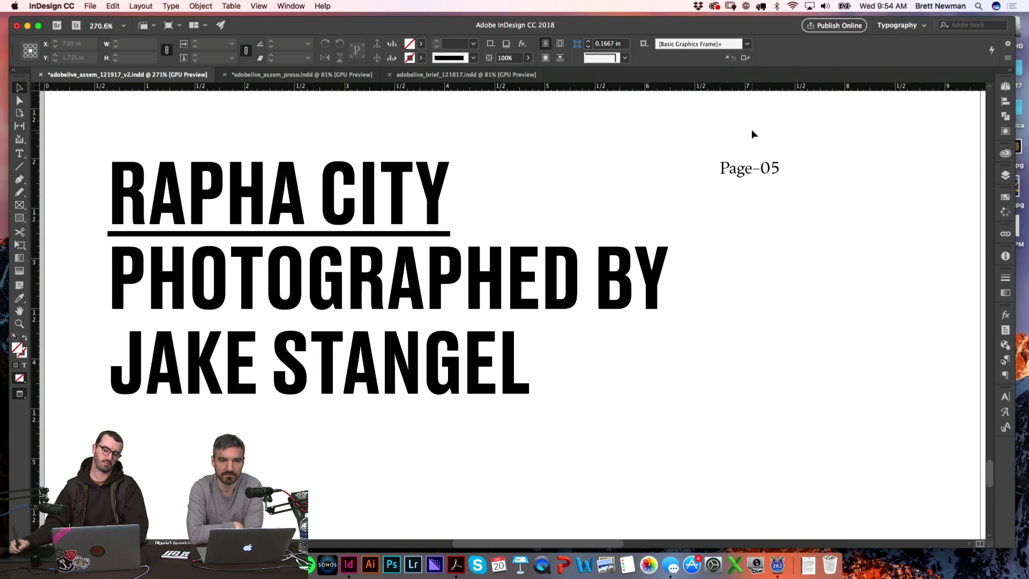
- Undo the caption's last moves and place Page–05 just after the end of the headline's last line, nudging it slightly upward
key(super+z)
drag(765, 390, 595, 389)
click(735, 436)
scroll(735, 436, down, 3)
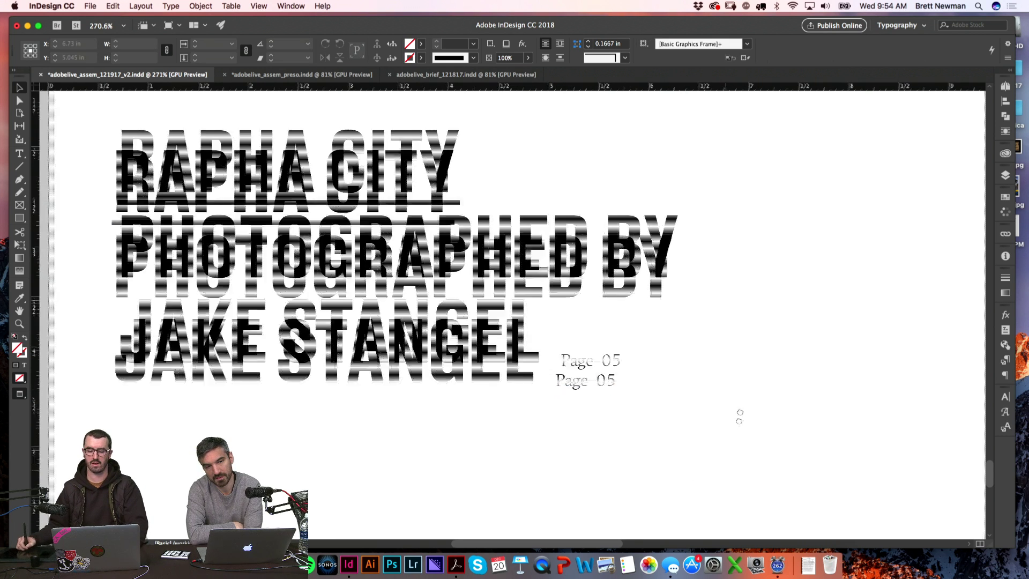
scroll(636, 374, up, 5)
drag(496, 322, 495, 306)
click(503, 415)
scroll(503, 414, down, 8)
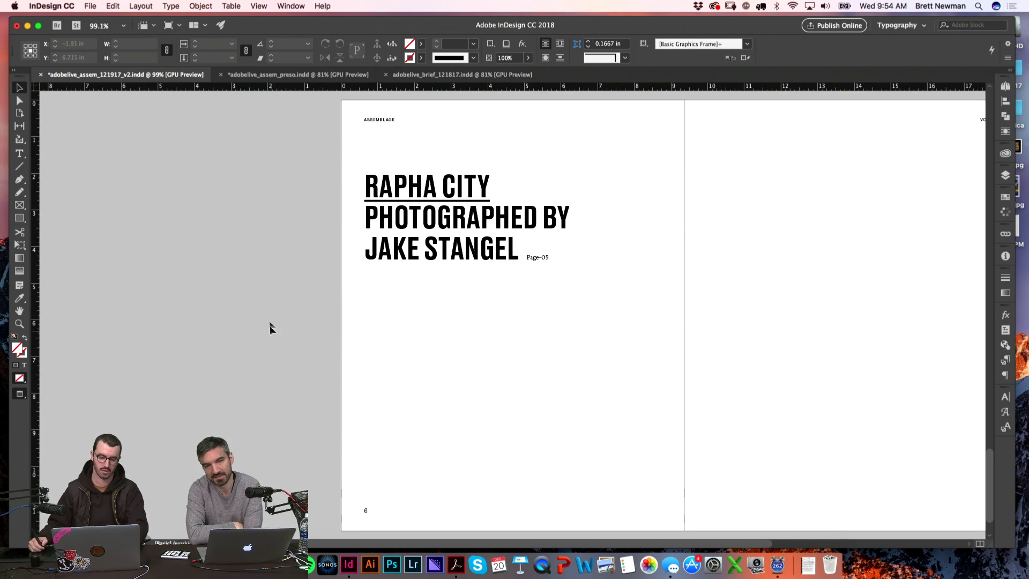
- Duplicate the Rapha City headline together with its Page–05 caption straight down to the lower half of page 6
click(541, 277)
double_click(510, 280)
key(w)
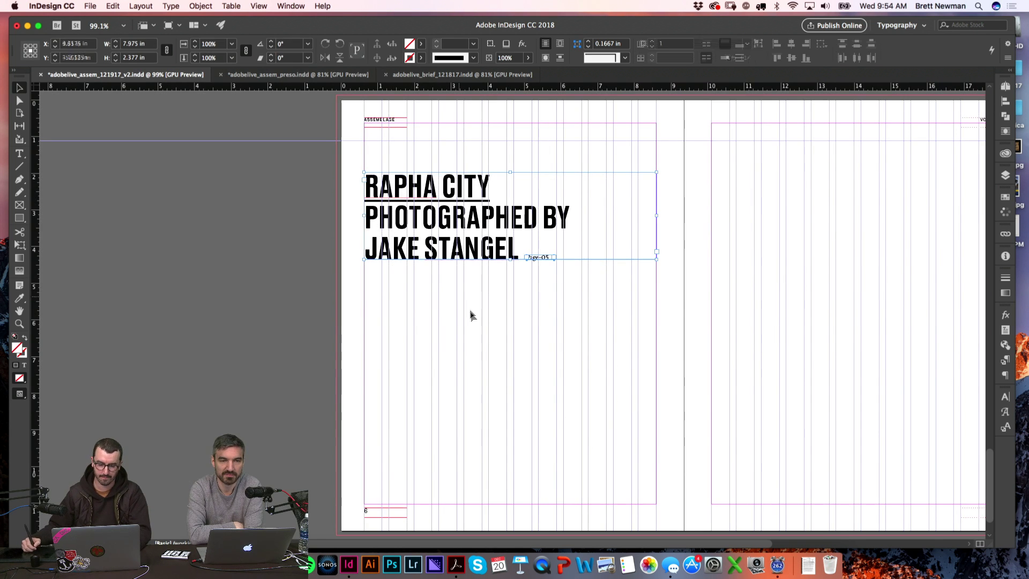
drag(444, 225, 469, 376)
key(w)
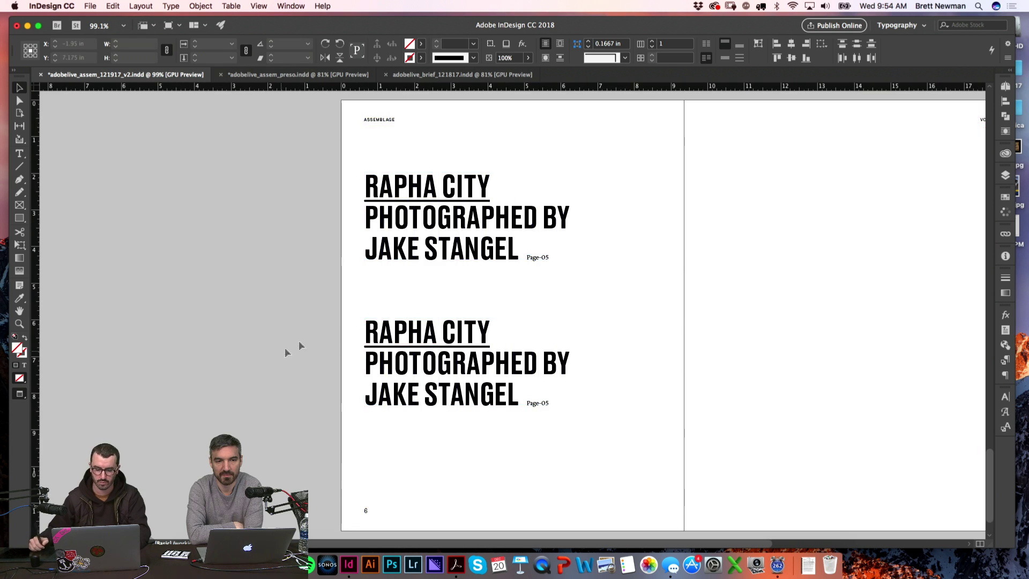
click(275, 355)
scroll(540, 225, right, 3)
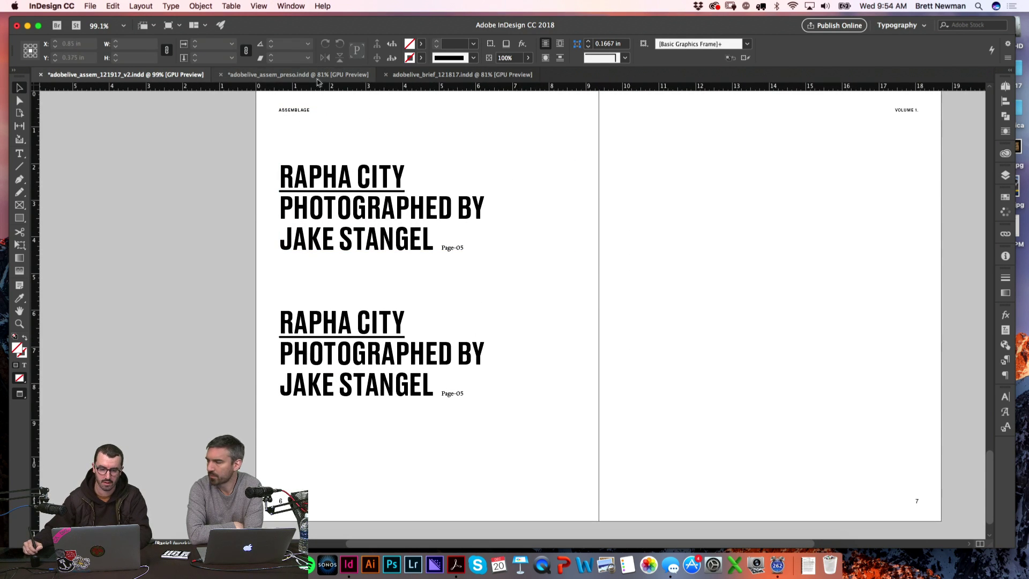
- Check the feature outline in the brief document and retitle the lower headline copy as ODD FUTURE (INTERVIEW)
click(412, 76)
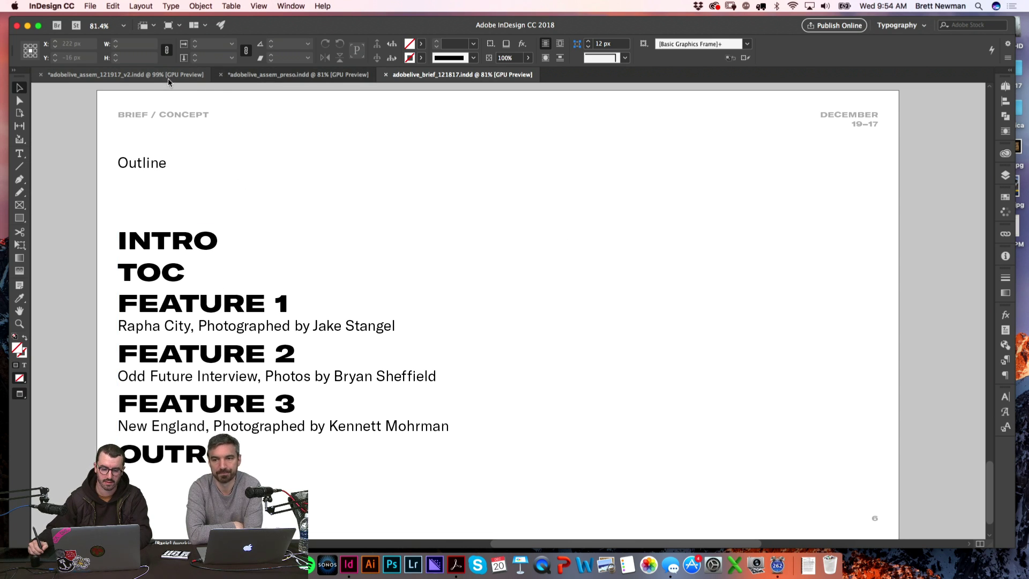
click(298, 74)
click(124, 75)
double_click(337, 317)
double_click(339, 324)
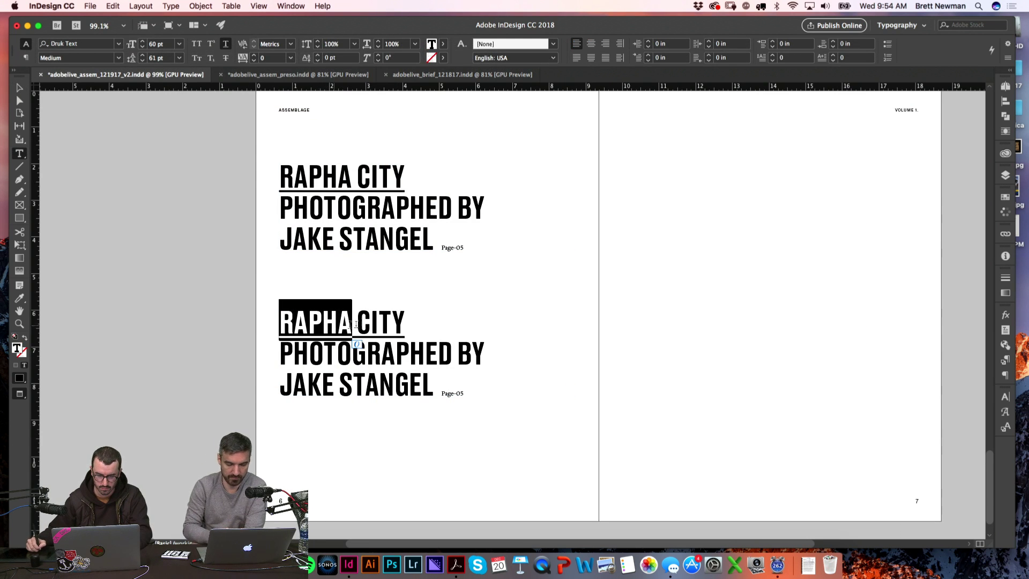
shift+click(405, 315)
text(ODD FUTE)
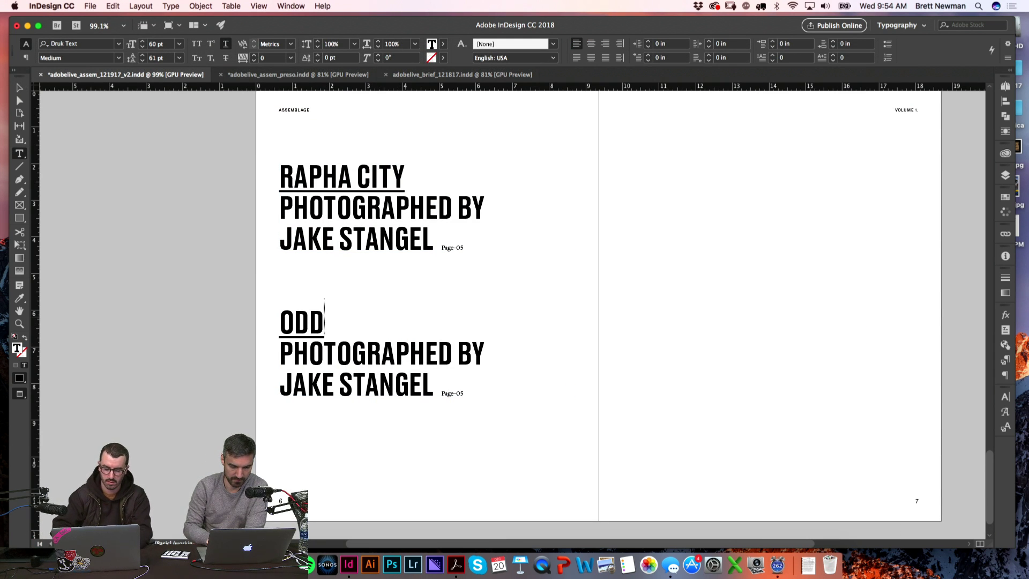
key(BackSpace)
text(TR)
key(BackSpace)
key(BackSpace)
text(R)
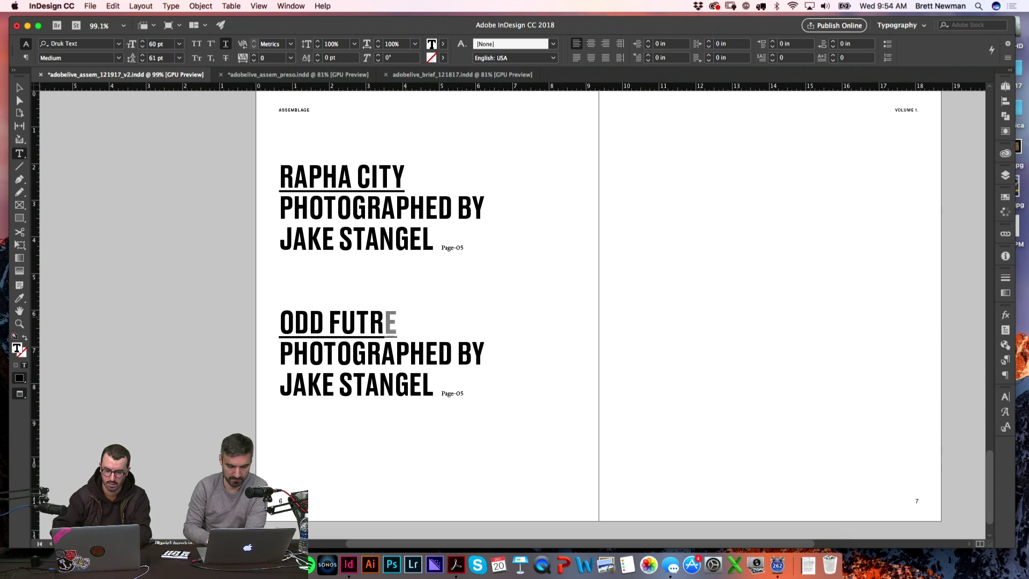
key(BackSpace)
text(UR)
key(BackSpace)
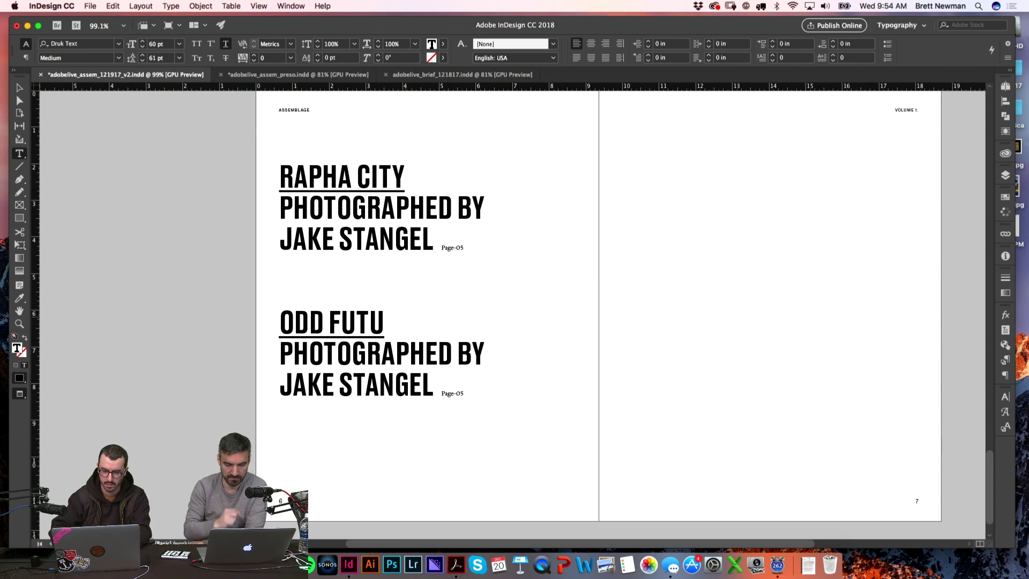
text(RE (INTERVIEW)
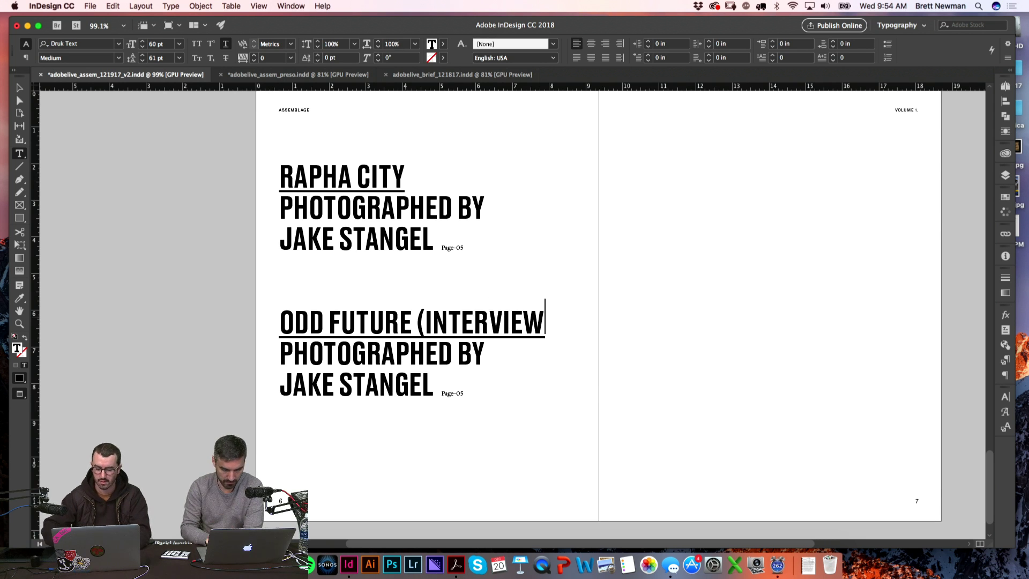
click(740, 355)
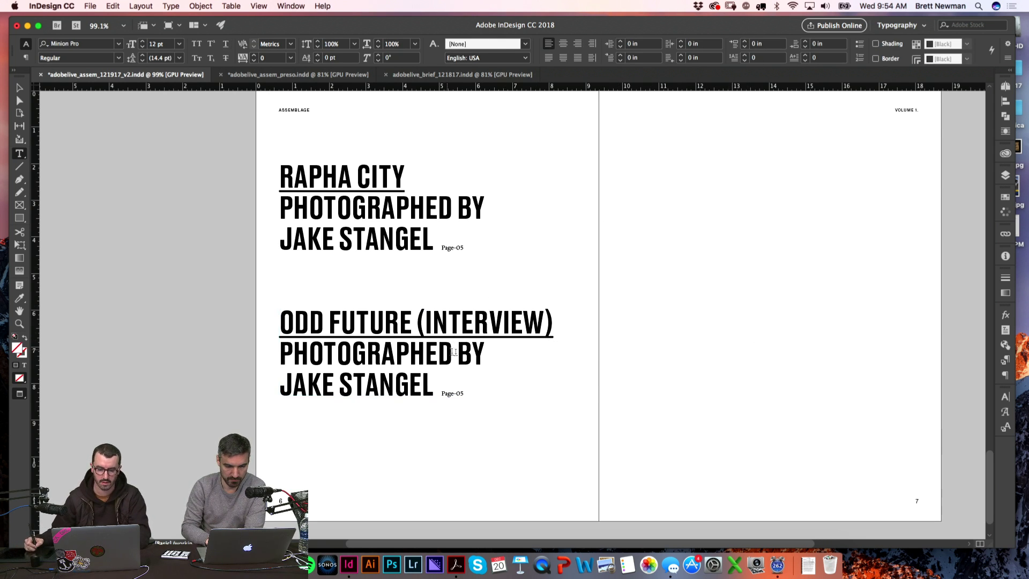
- Replace the photographer's name in the Odd Future headline with the one listed for Feature 2
key(super+Tab)
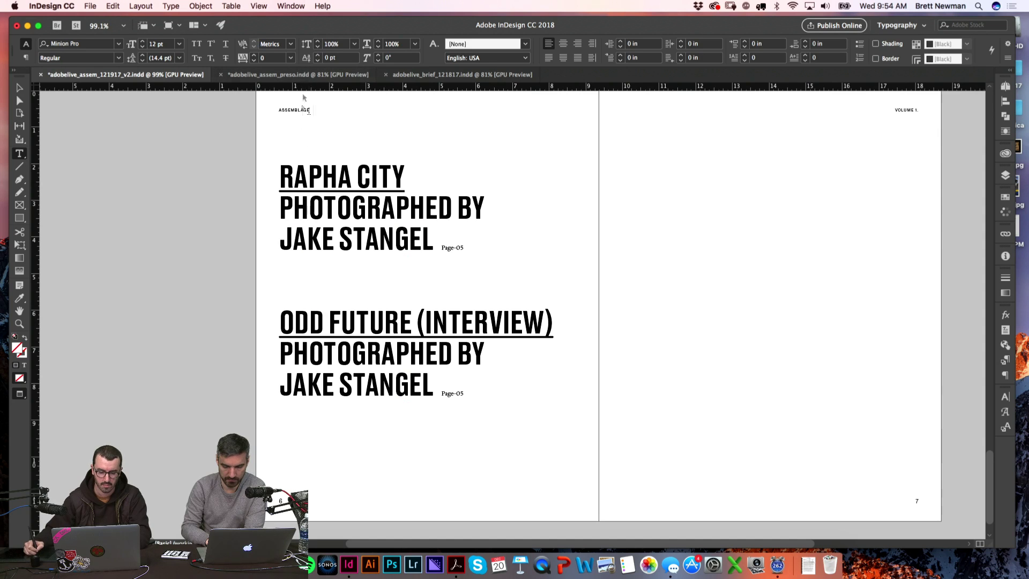
double_click(320, 369)
drag(338, 406, 416, 373)
text(BRYAN S)
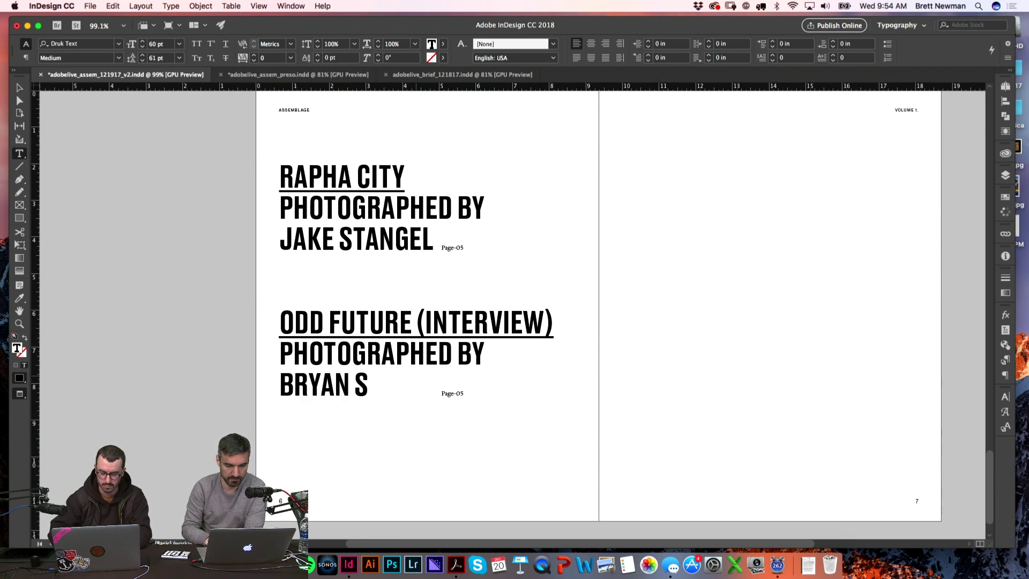
text(HEFFIELDZ)
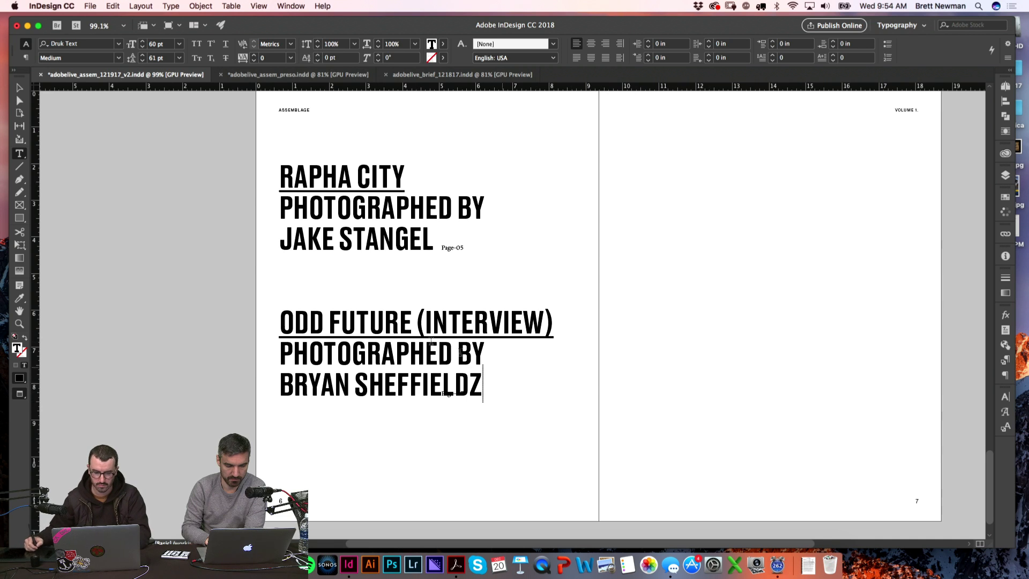
key(BackSpace)
key(Escape)
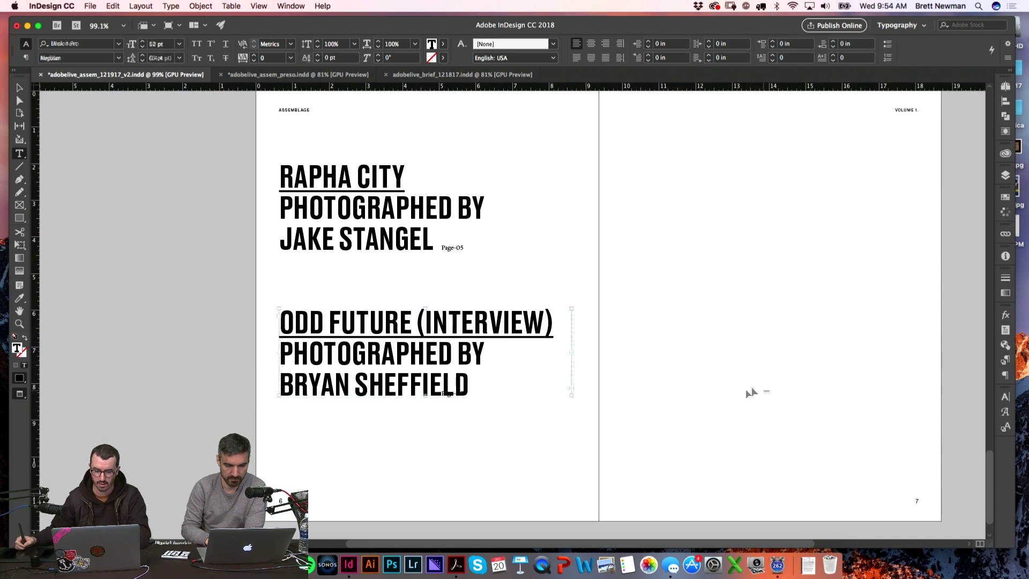
- Move the Odd Future page caption just past the photographer's name and change its number to 11
drag(588, 404, 555, 402)
click(538, 468)
double_click(556, 386)
text(11)
click(718, 493)
key(super+0)
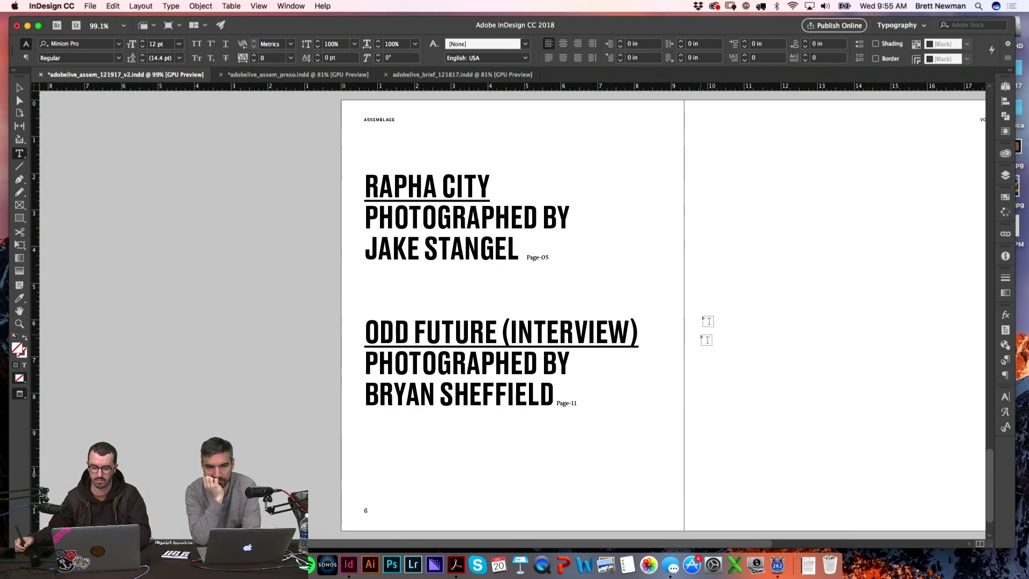
- Duplicate the Rapha City headline and its Page–05 caption across to page 7, level with the original and aligned to the inner margin
scroll(725, 277, right, 5)
scroll(724, 277, down, 1)
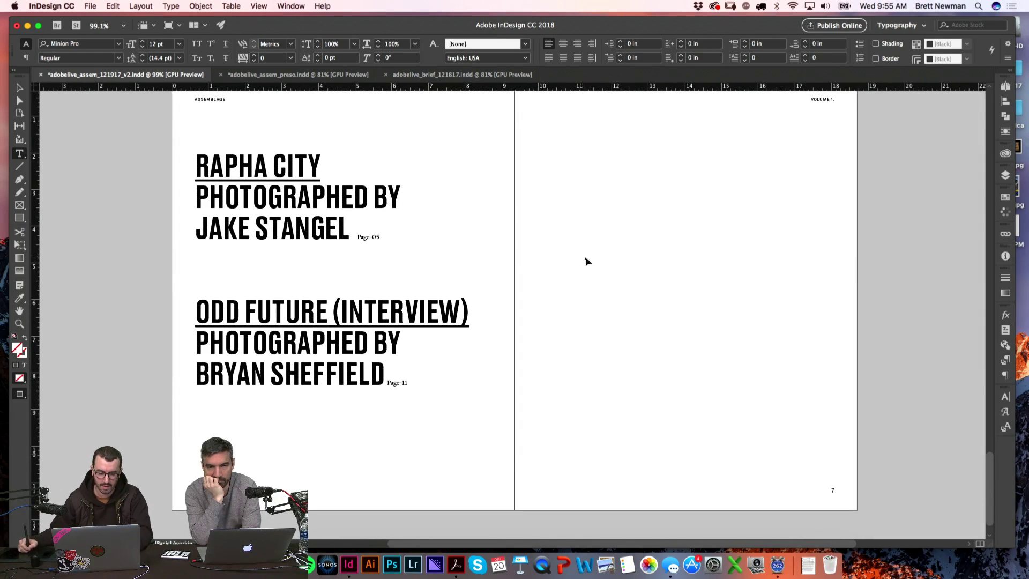
key(v)
drag(467, 427, 172, 288)
click(155, 319)
scroll(156, 319, up, 1)
drag(158, 168, 432, 268)
drag(316, 221, 661, 221)
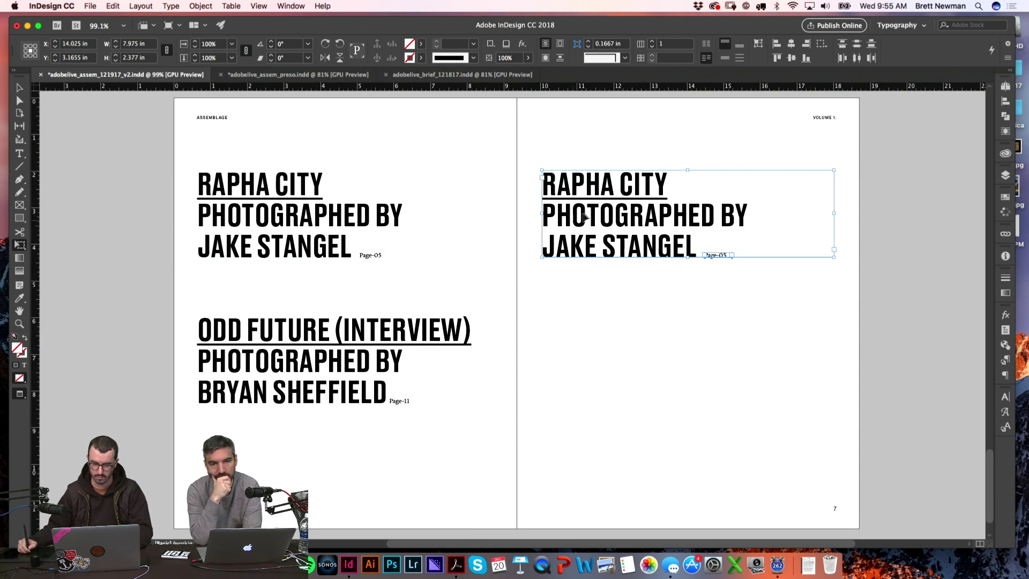
key(w)
drag(583, 210, 584, 210)
key(w)
key(super+d)
key(Return)
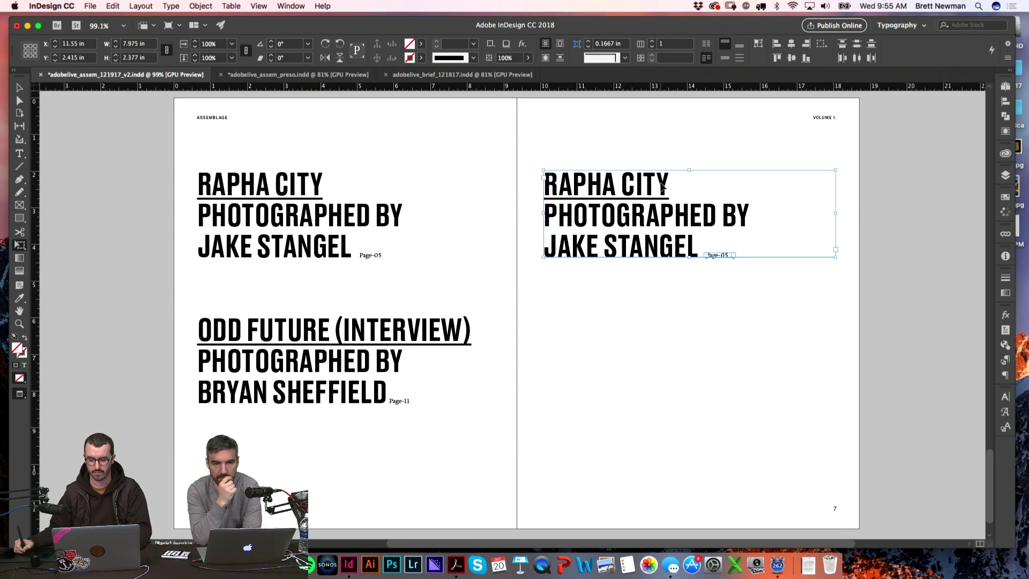
- Retitle the headline copy on page 7 as NEW ENGLAND
double_click(653, 187)
drag(670, 186, 539, 184)
text(NEW ENGLA)
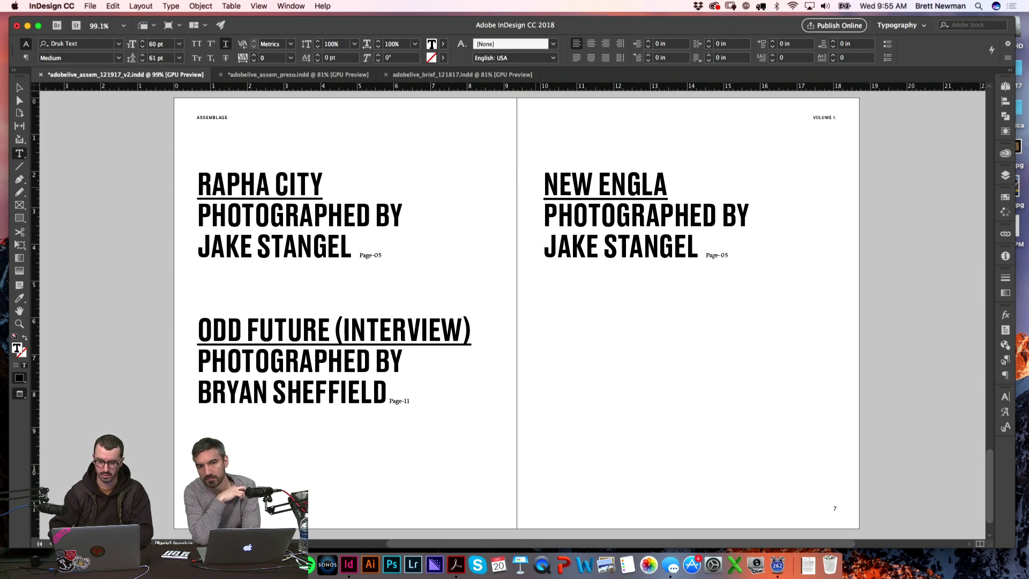
text(ND)
key(Escape)
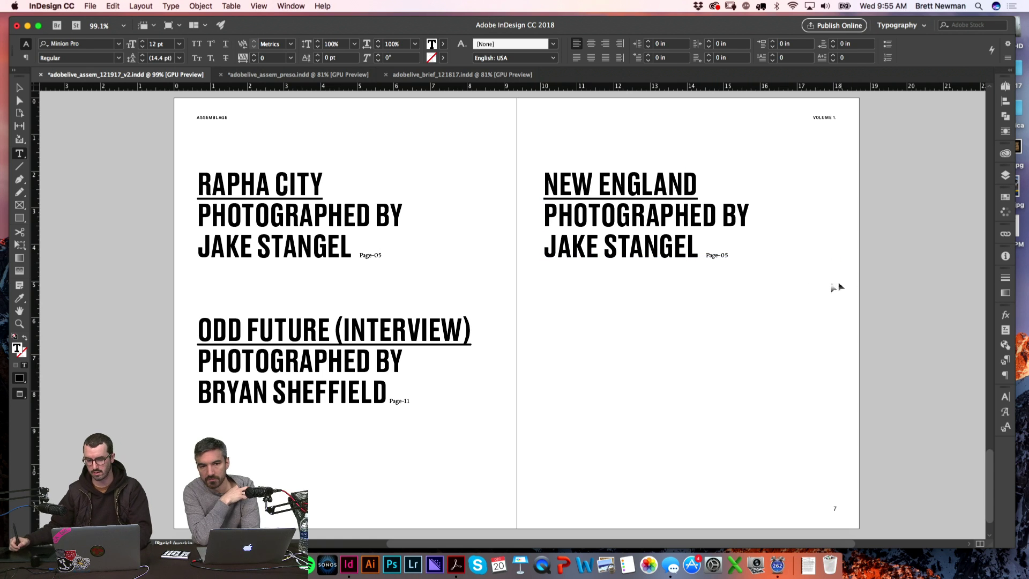
- Replace the photographer's name in the New England headline with the one listed for Feature 3
double_click(571, 246)
shift+click(695, 248)
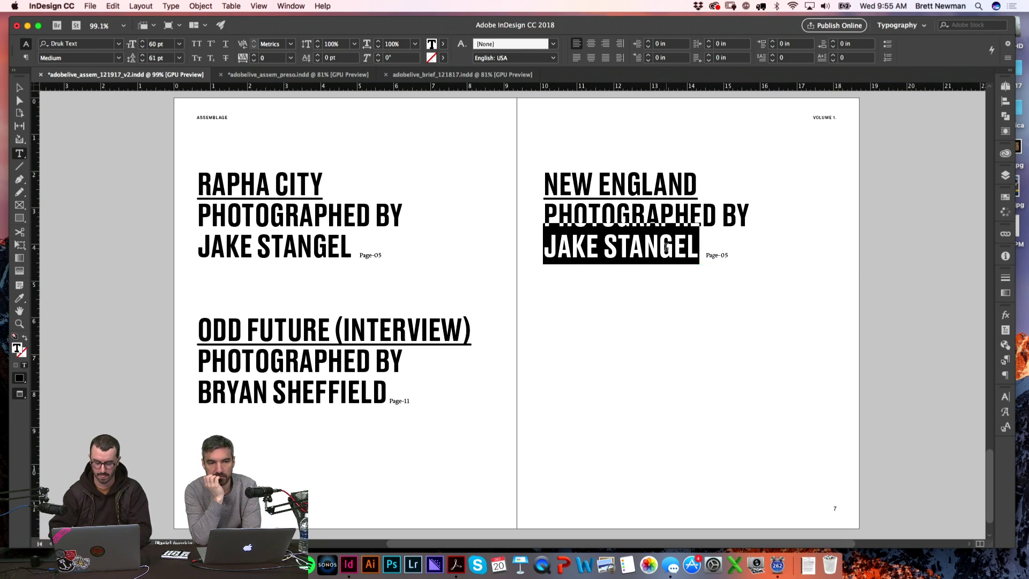
text(KENNET MOHRMAMN)
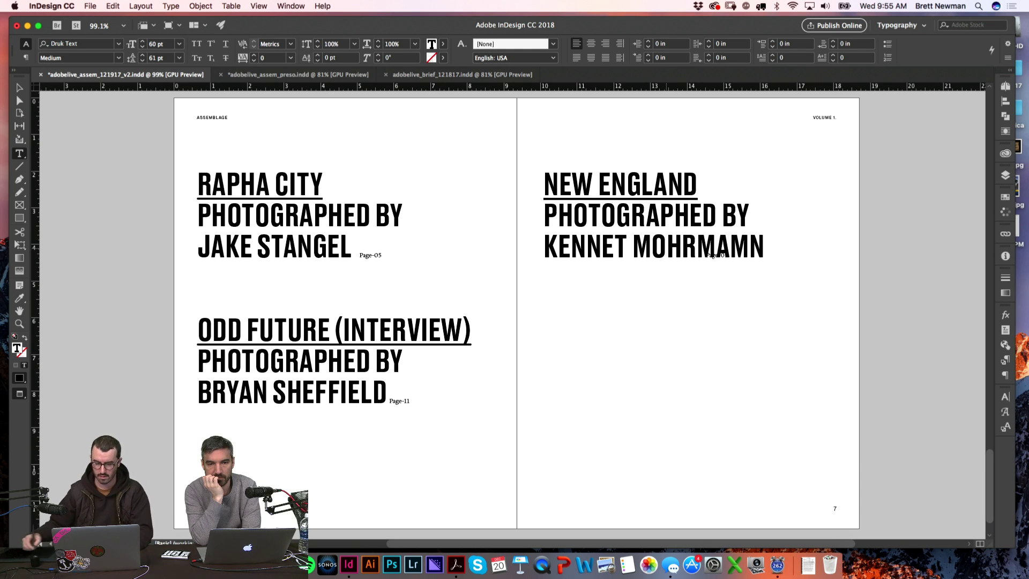
key(BackSpace)
key(BackSpace)
text(N)
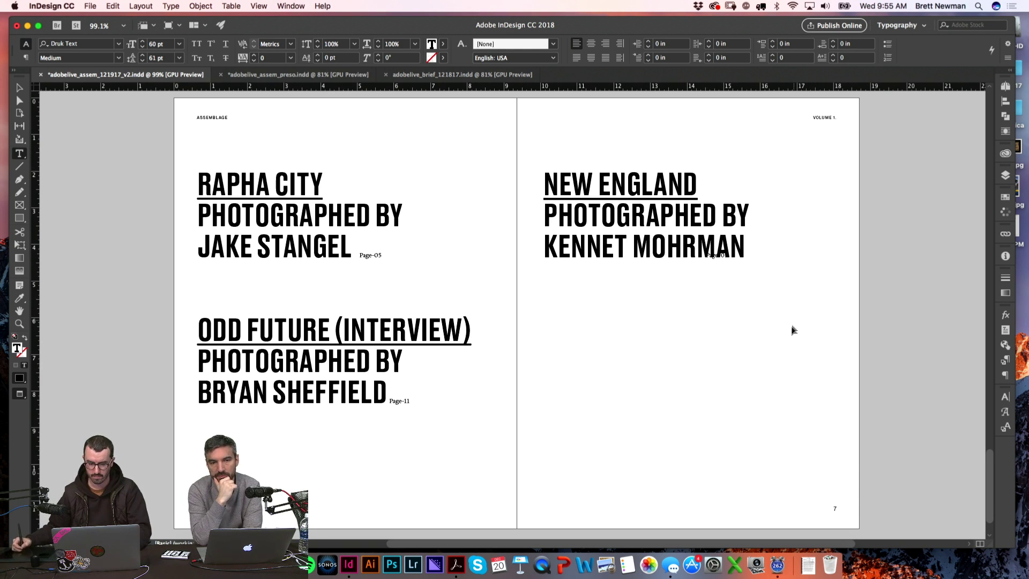
key(Escape)
- Move the Page–05 caption on page 7 just past the end of the New England headline's last line
drag(643, 211, 827, 299)
drag(375, 321, 584, 325)
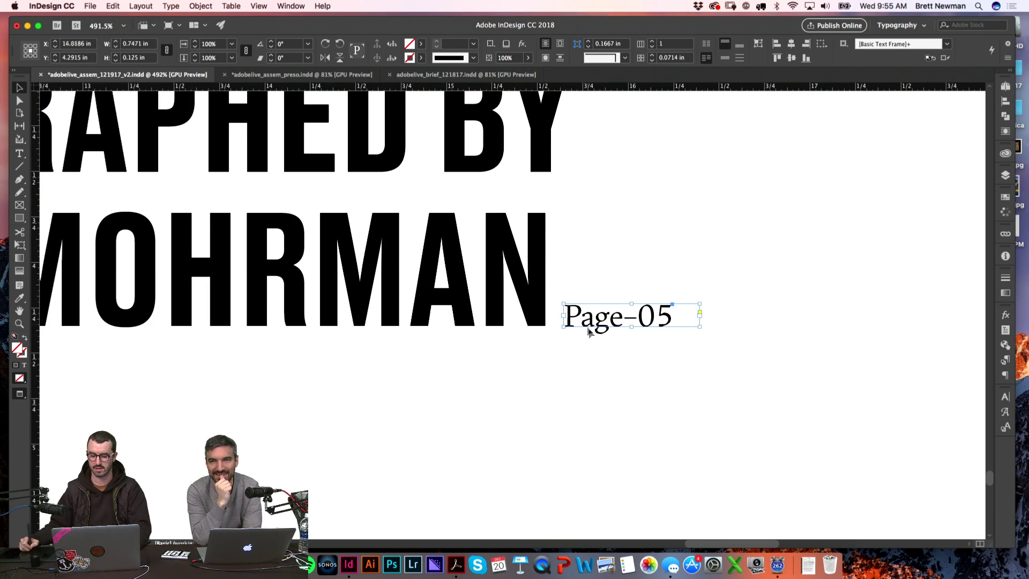
click(593, 378)
key(super+0)
scroll(657, 276, left, 3)
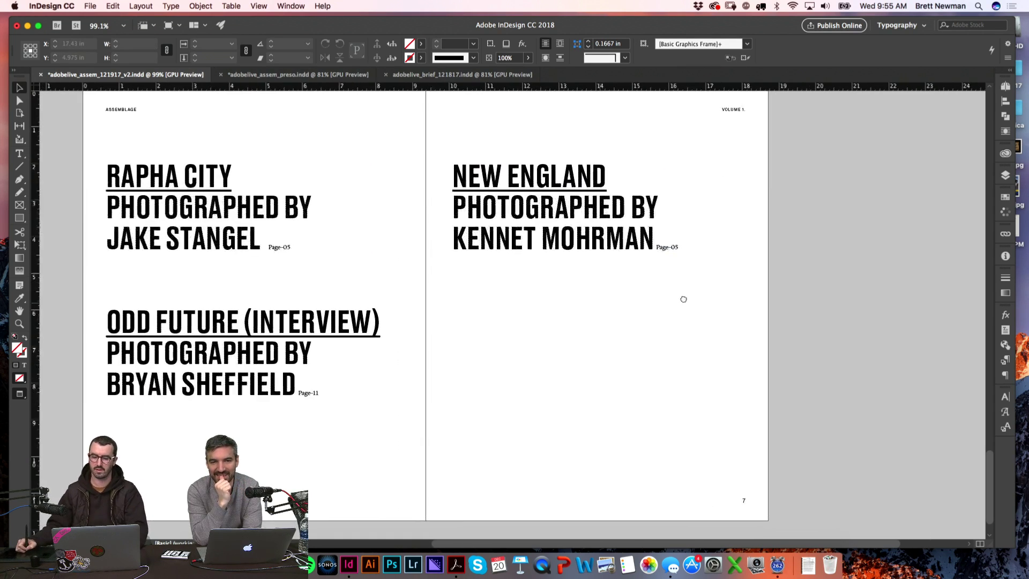
- Add the missing final T to the photographer's first name under New England and shift the page caption outward to clear the longer line
double_click(540, 251)
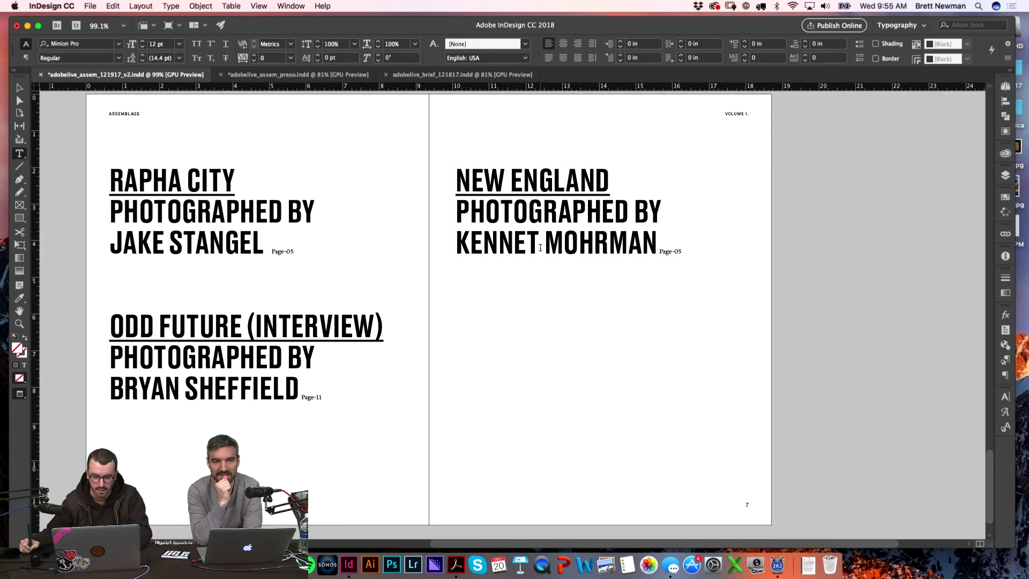
text(T)
key(Escape)
scroll(668, 240, up, 5)
click(679, 251)
drag(680, 251, 693, 251)
click(721, 336)
scroll(722, 375, down, 5)
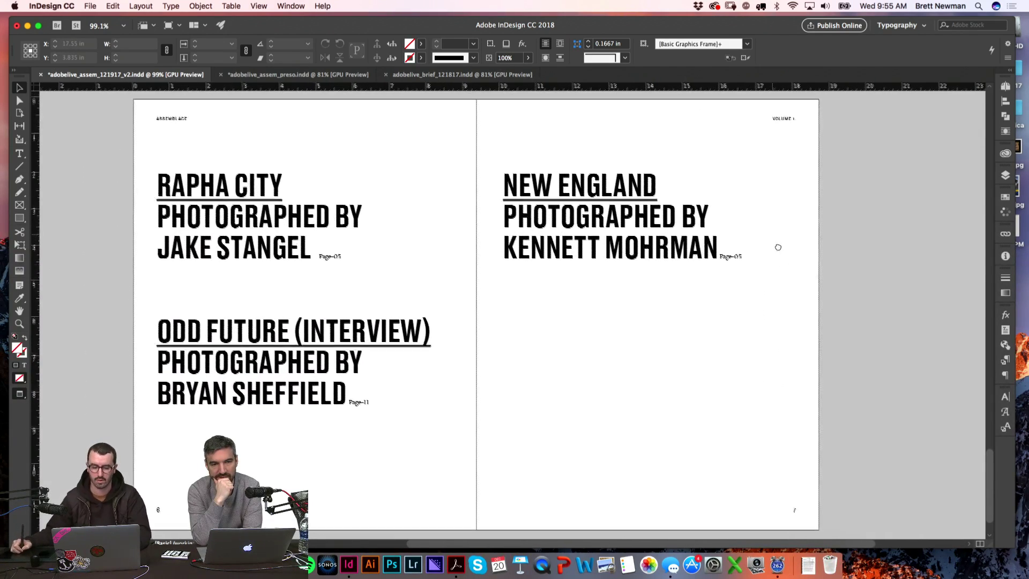
- Change the number in the New England page caption to 19
key(z)
drag(676, 244, 750, 279)
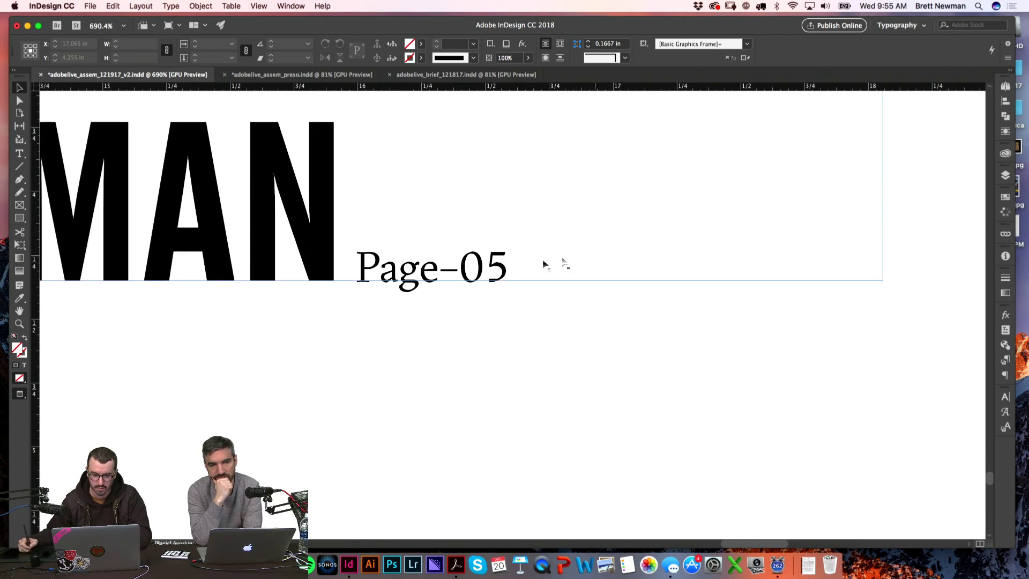
key(t)
drag(464, 267, 523, 264)
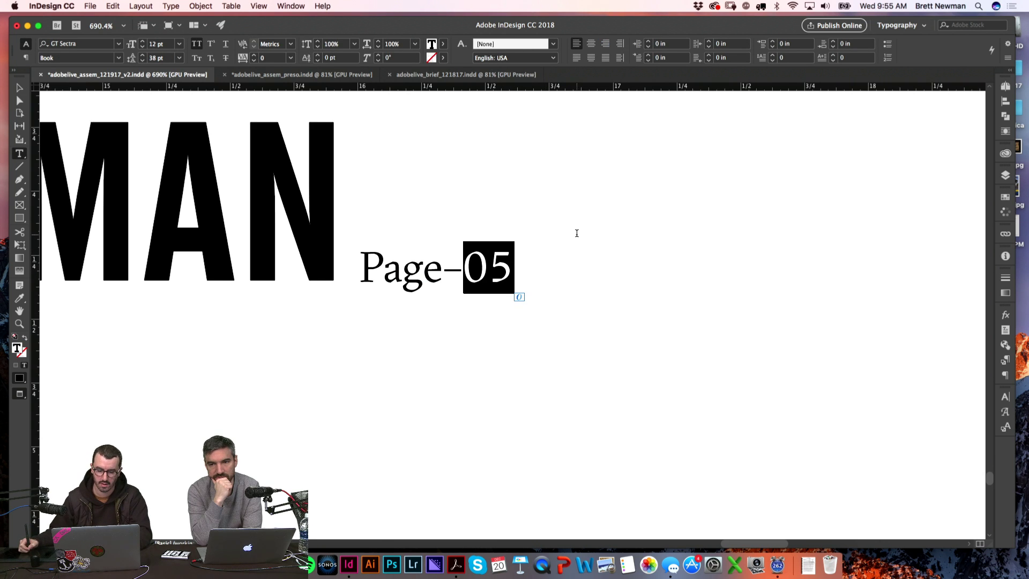
text(19)
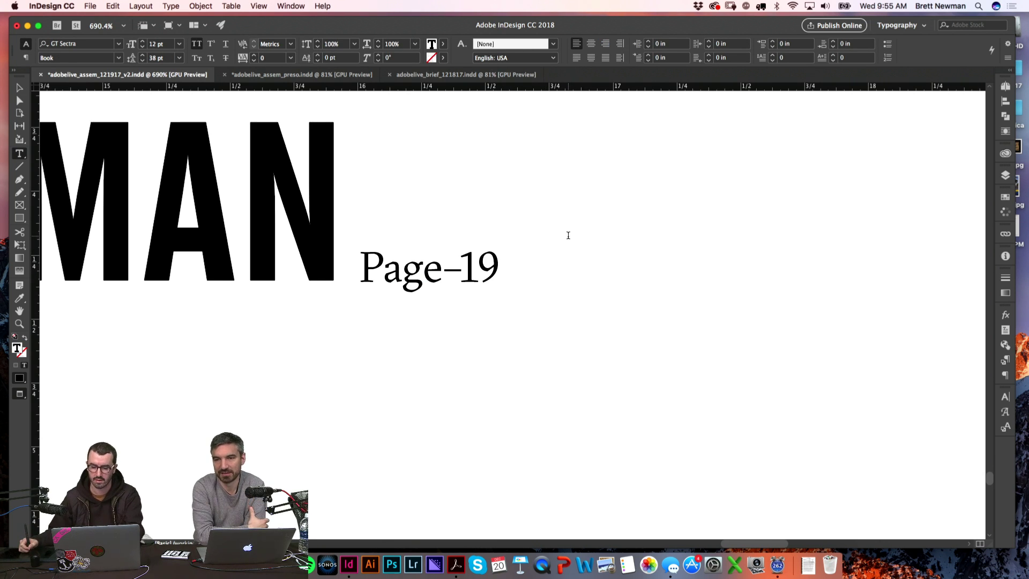
click(718, 358)
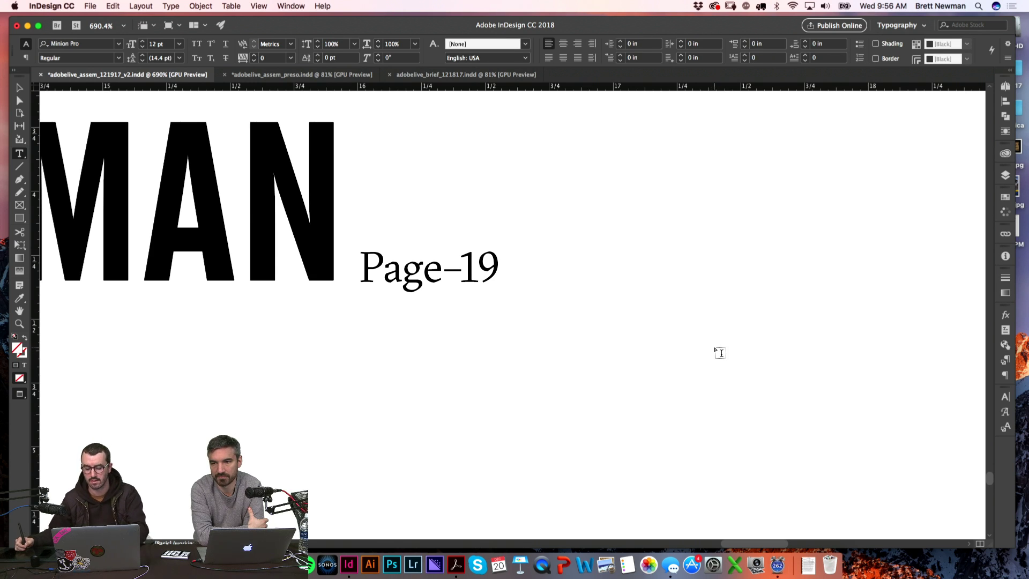
key(super+0)
scroll(523, 363, left, 5)
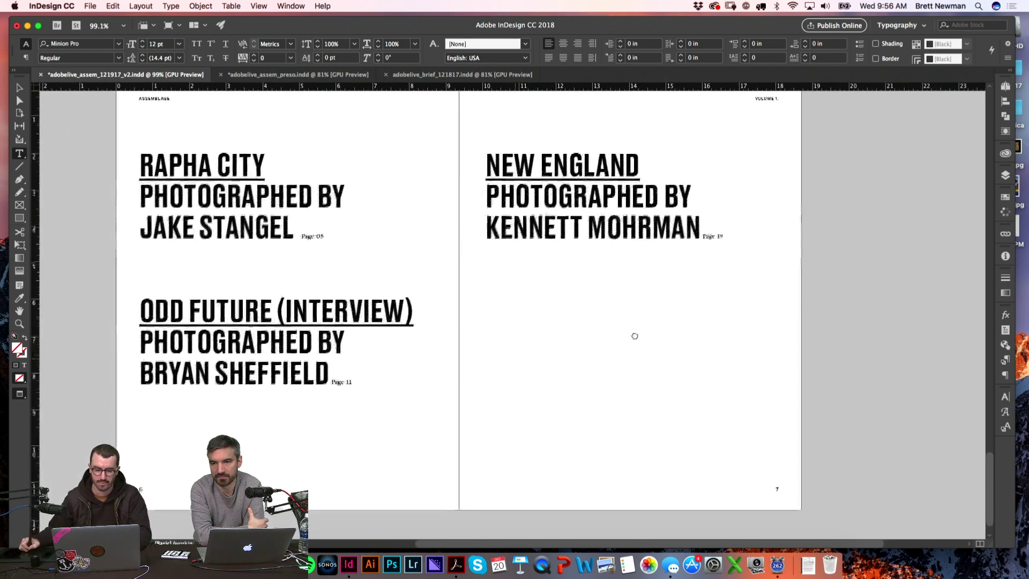
- Review the contents spread in preview, and go back to the Welcome to Assemblage spread with its layout guides displayed
key(w)
key(w)
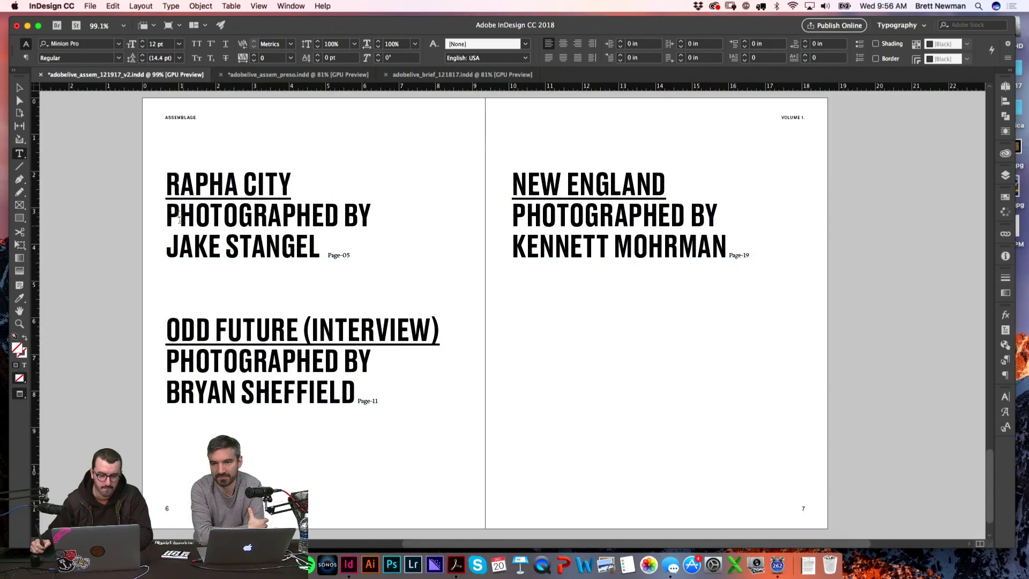
scroll(194, 174, up, 10)
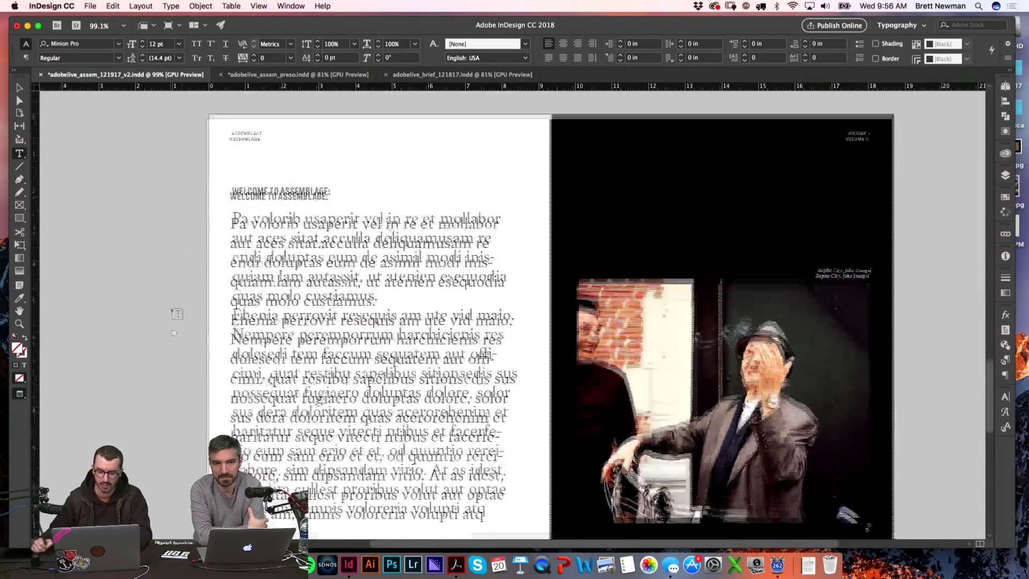
key(w)
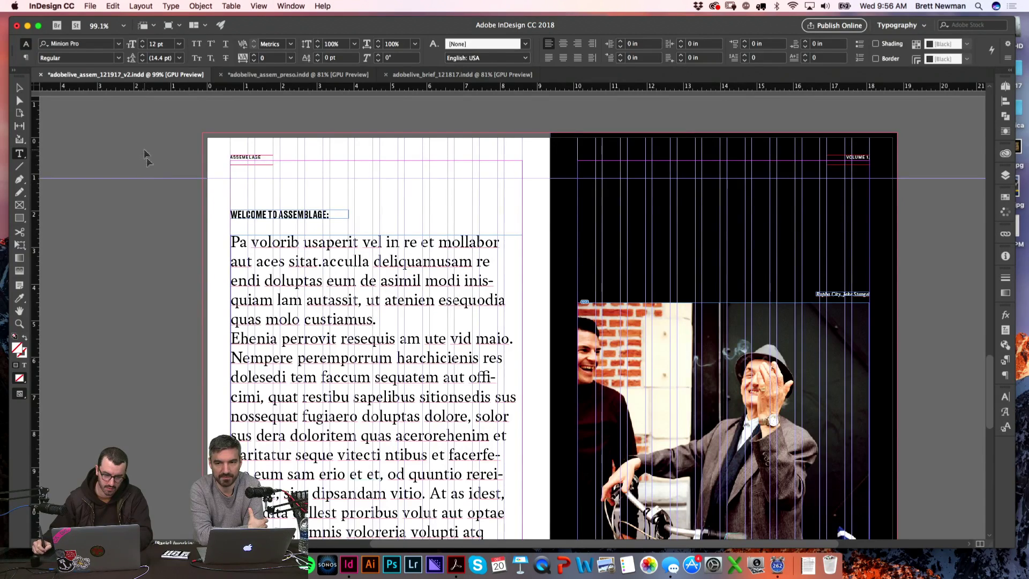
- Copy the "Welcome to Assemblage:" headline frame from page 4 and try pasting it onto the contents spread
key(v)
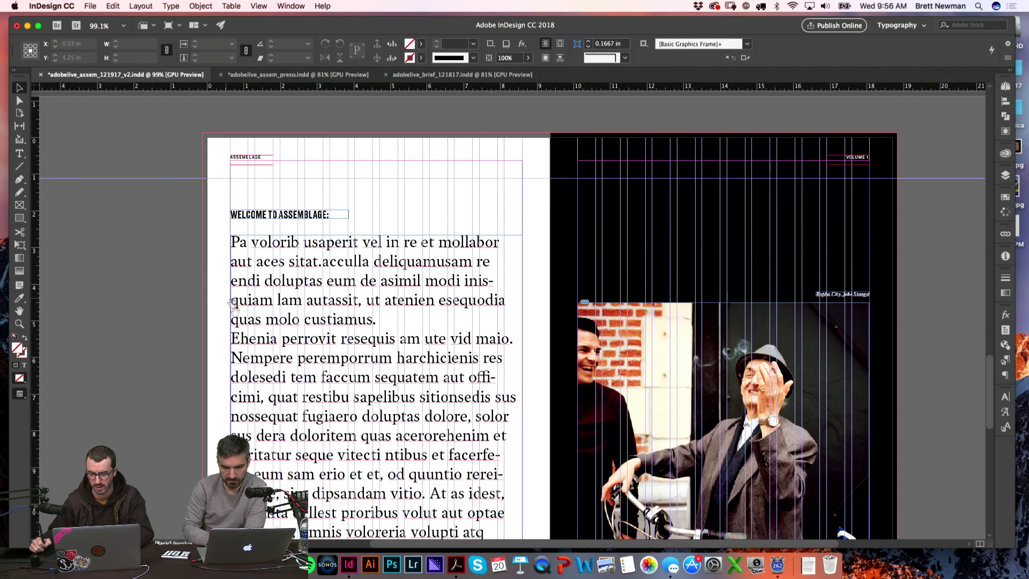
scroll(201, 274, down, 10)
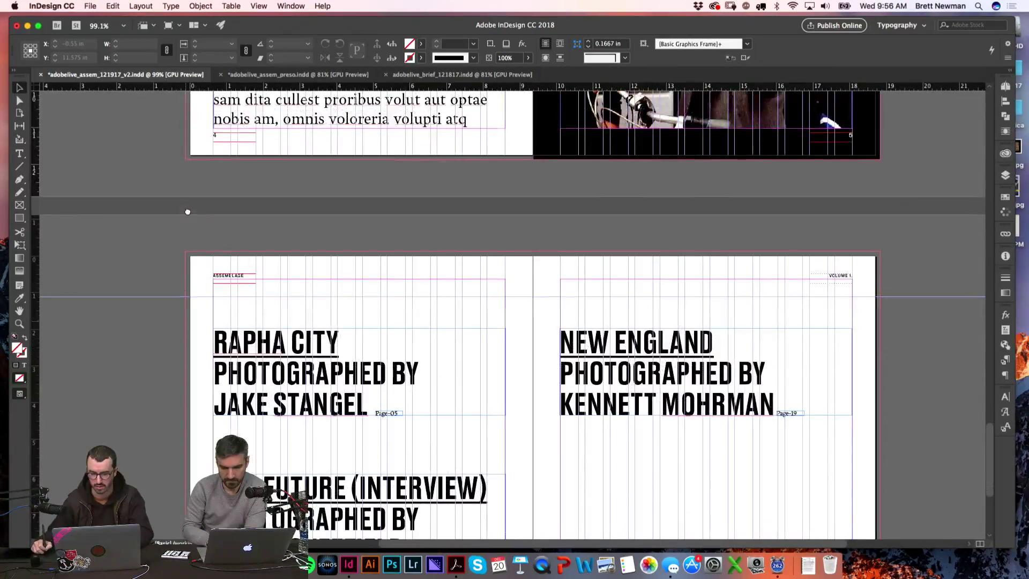
scroll(187, 212, up, 8)
scroll(187, 211, left, 2)
click(292, 144)
scroll(202, 357, down, 10)
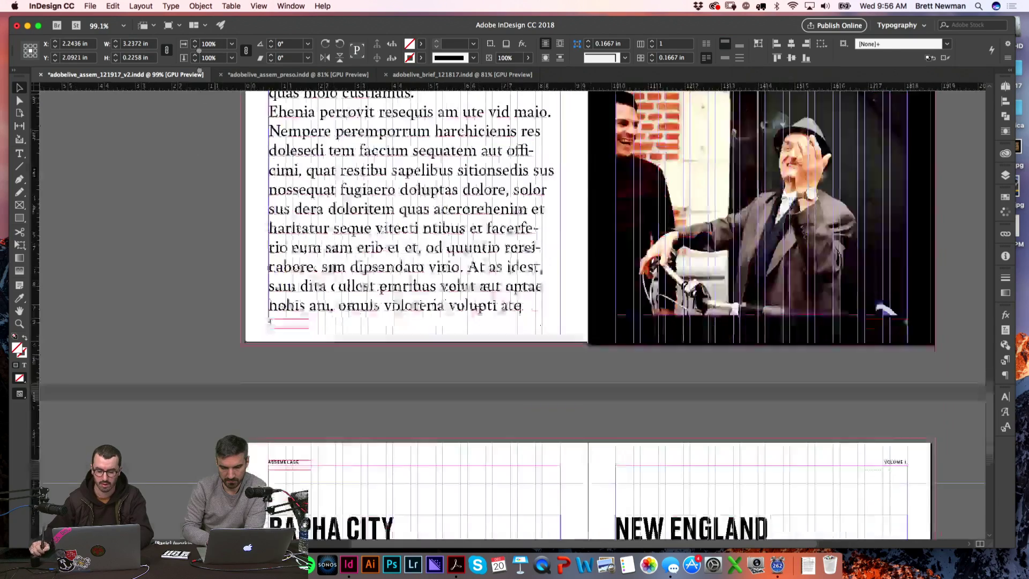
key(super+v)
key(BackSpace)
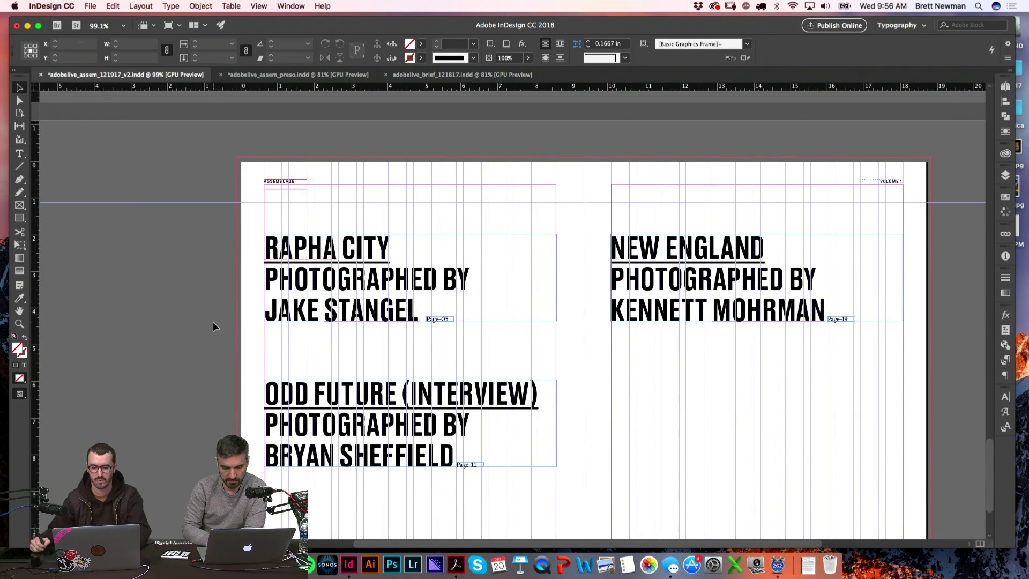
- Open the A-Master spread with its layout guides displayed
key(w)
scroll(213, 322, down, 2)
scroll(196, 238, up, 15)
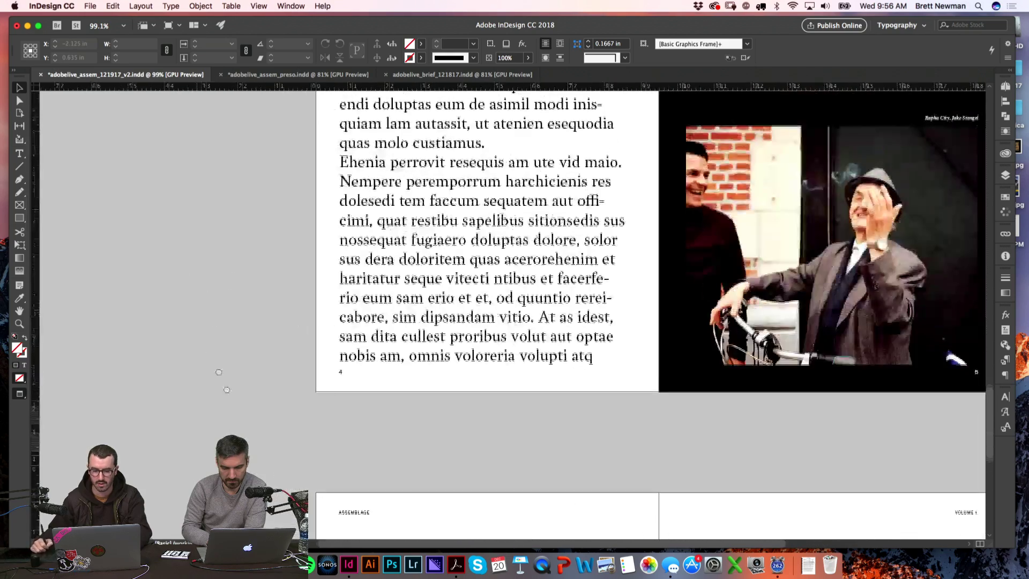
scroll(252, 276, down, 10)
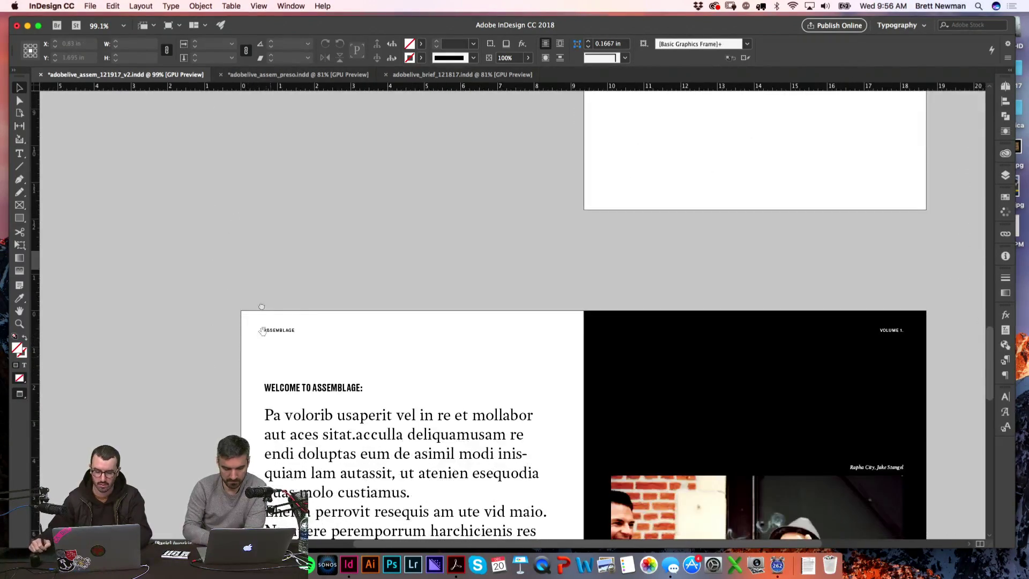
click(1005, 86)
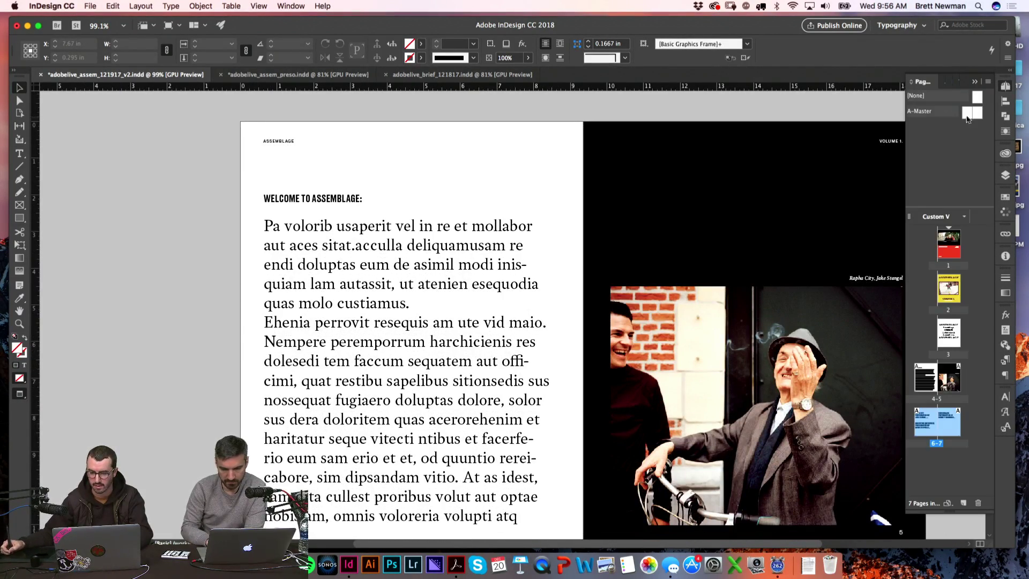
double_click(972, 113)
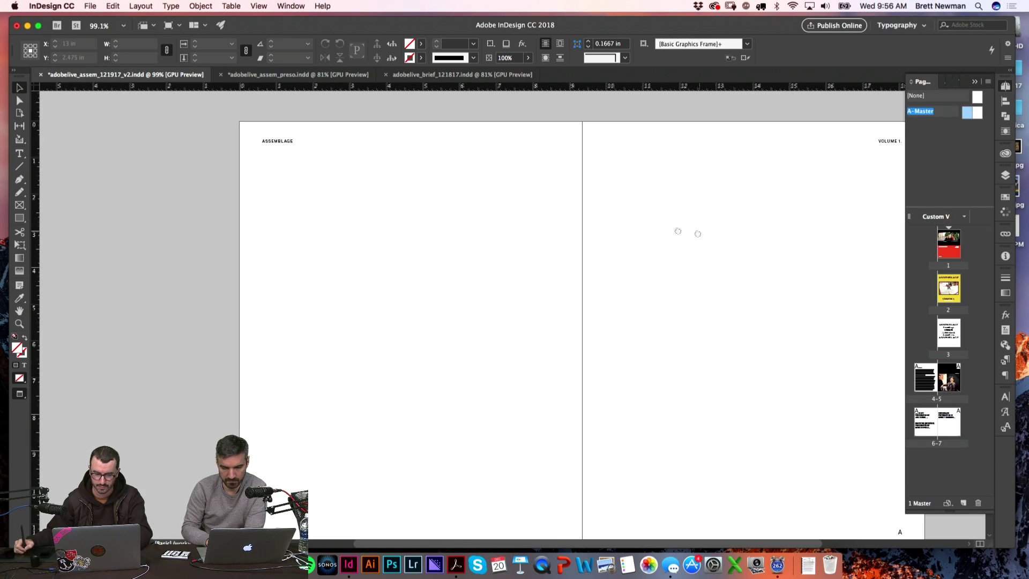
key(w)
scroll(369, 258, left, 5)
scroll(368, 258, down, 2)
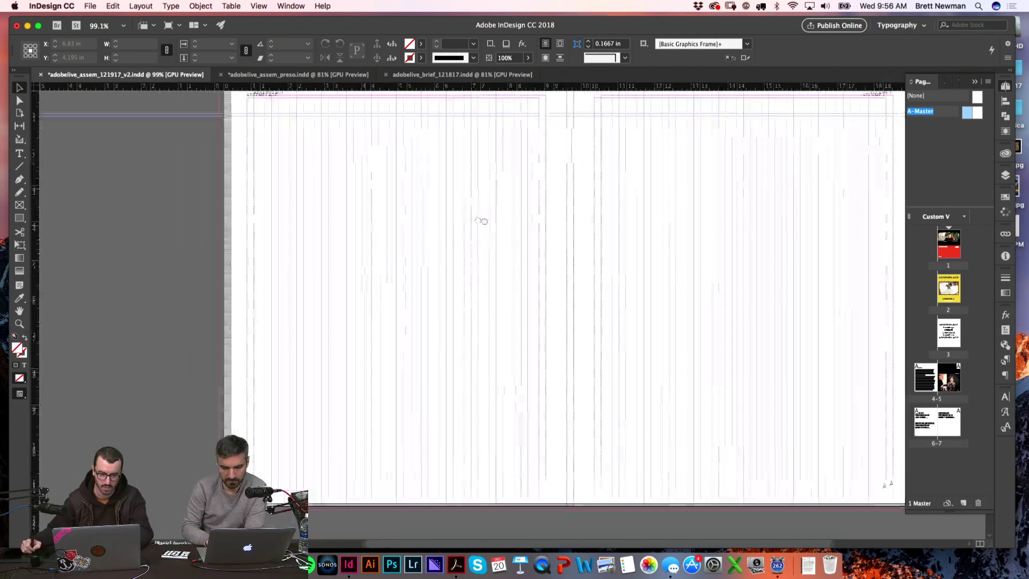
- Unlock the guides and paste the copied Welcome headline in place on the left master page
click(258, 6)
mouse_move(324, 184)
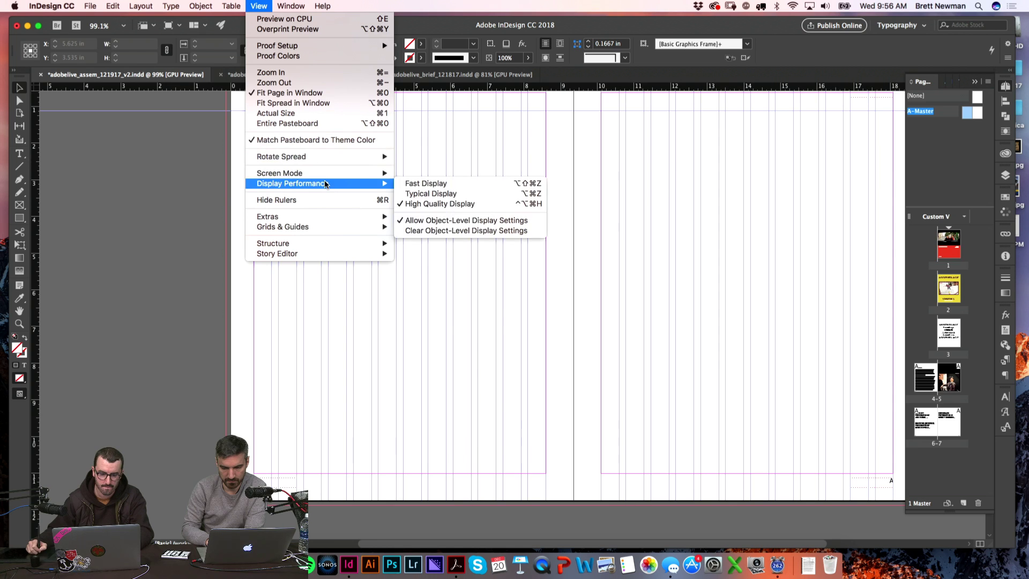
mouse_move(334, 228)
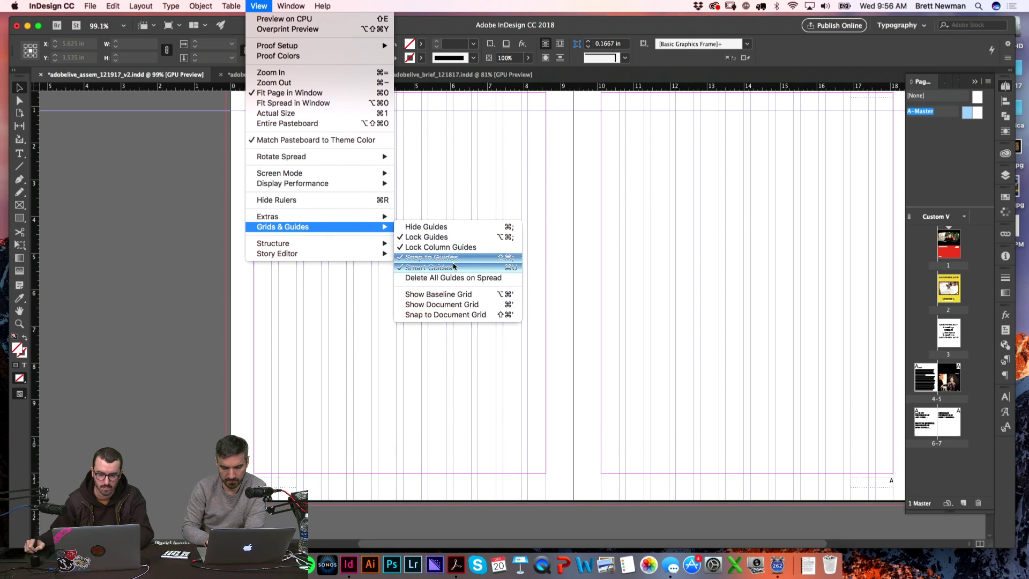
click(450, 237)
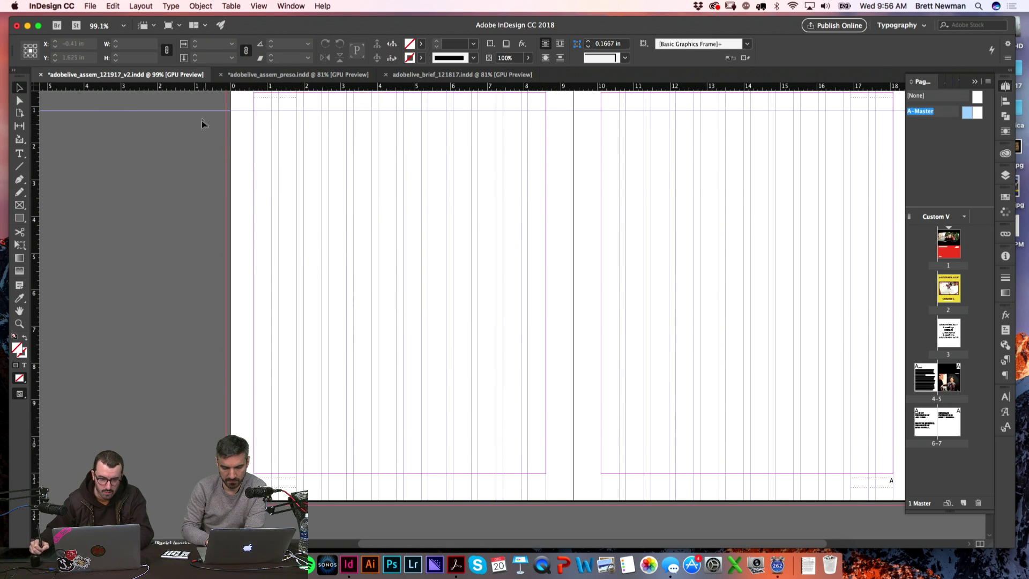
key(super+alt+shift+v)
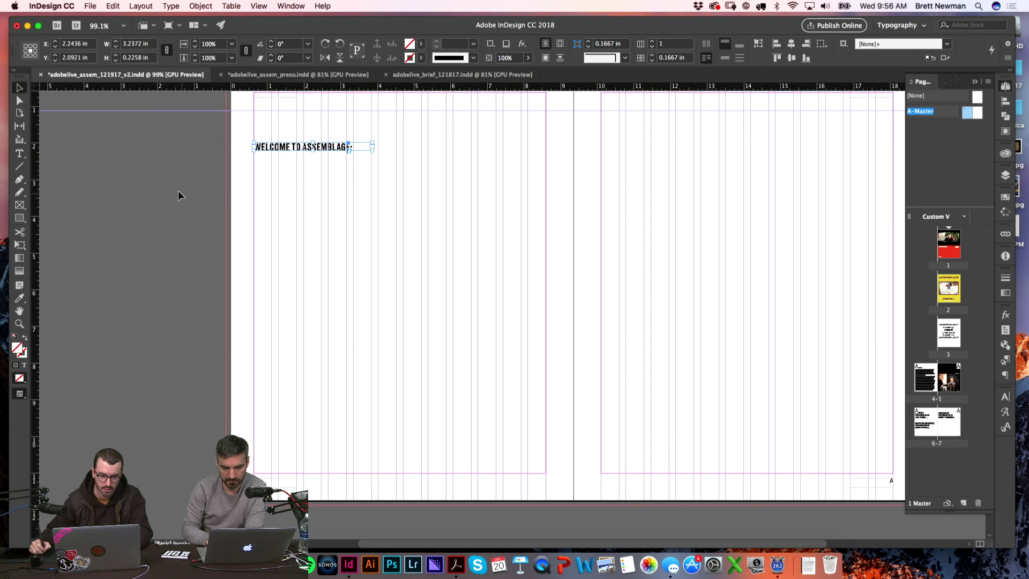
- Align the master's horizontal guide with the top edge of the pasted Welcome headline, and delete that headline
key(z)
drag(369, 199, 369, 199)
drag(289, 87, 290, 304)
click(428, 326)
key(Delete)
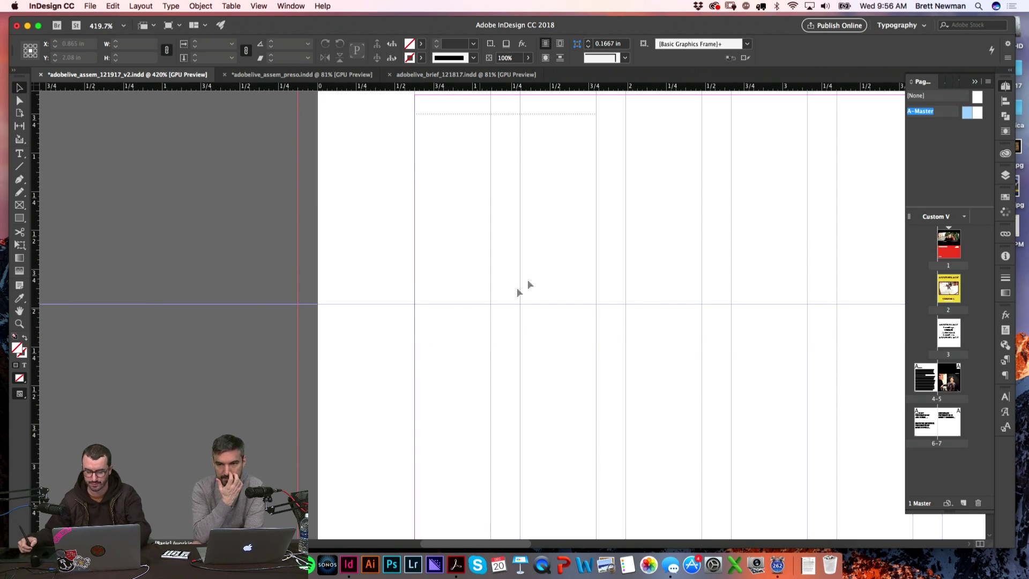
- Fit the master page in the window and toggle the Lock Column Guides setting
key(super+0)
click(260, 6)
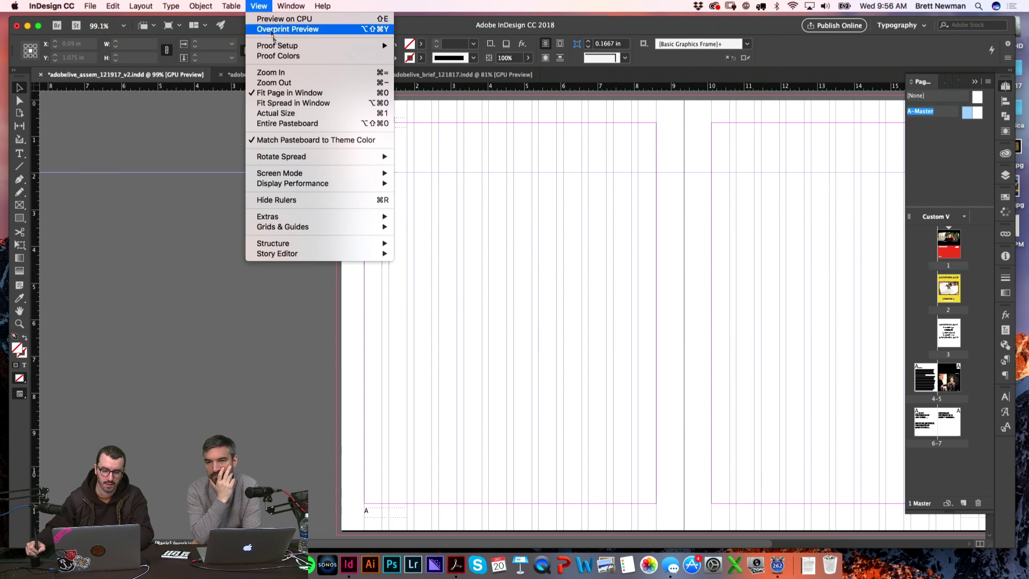
mouse_move(317, 184)
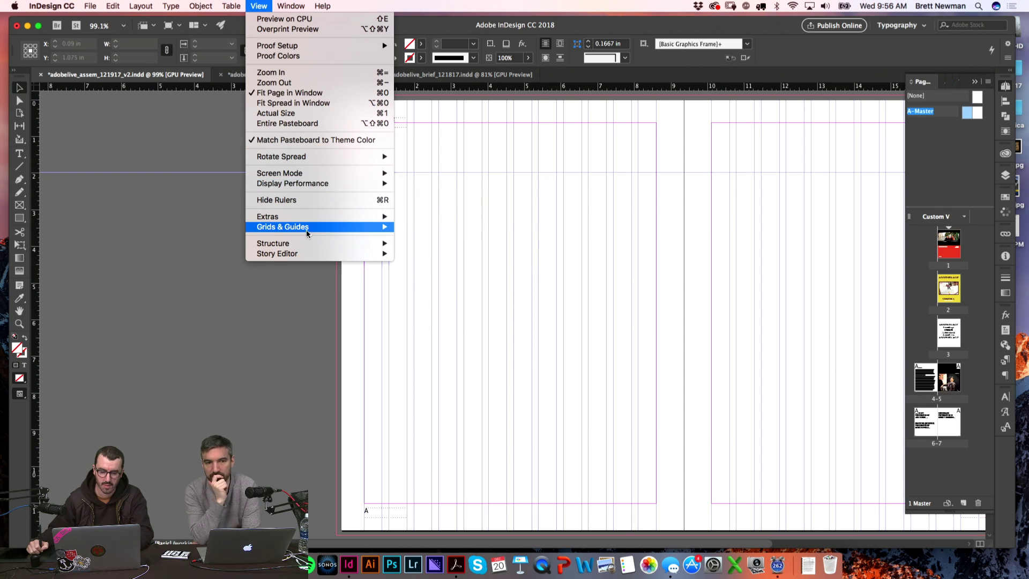
mouse_move(315, 228)
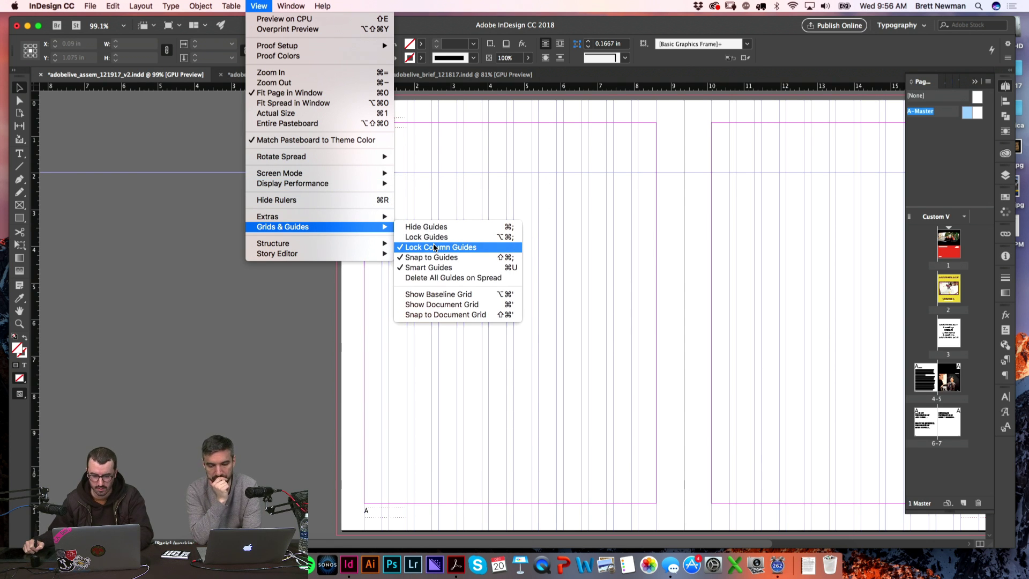
click(434, 247)
- Check the whole A-Master spread and return to the contents spread on pages 6–7 in preview mode
scroll(691, 386, right, 5)
scroll(691, 385, down, 2)
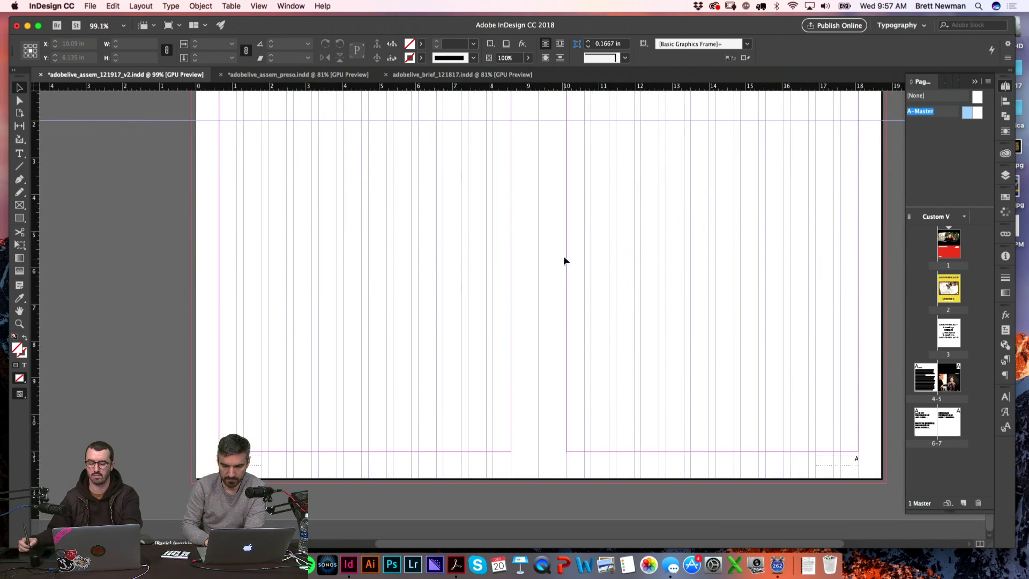
key(super+minus)
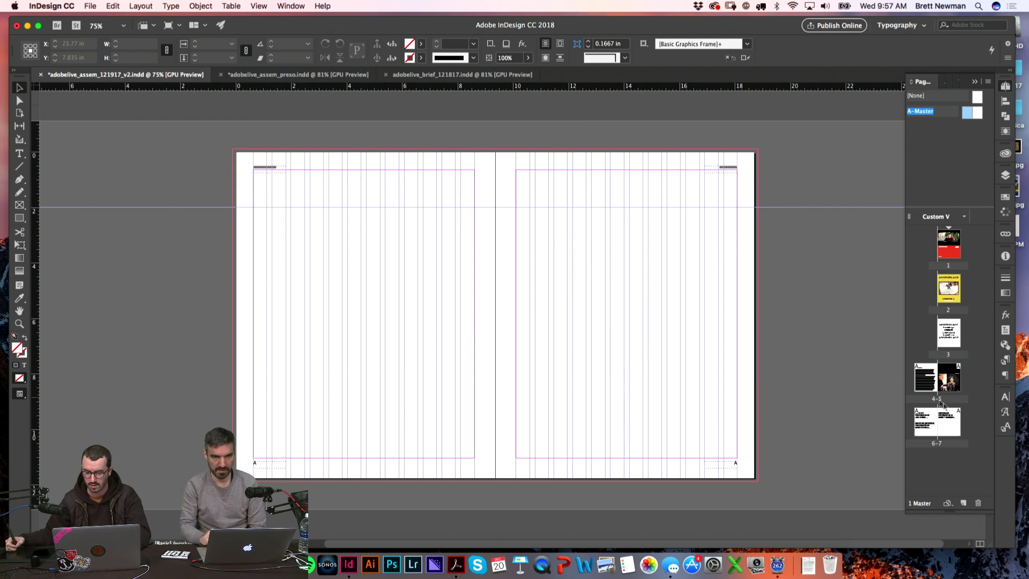
double_click(949, 429)
key(w)
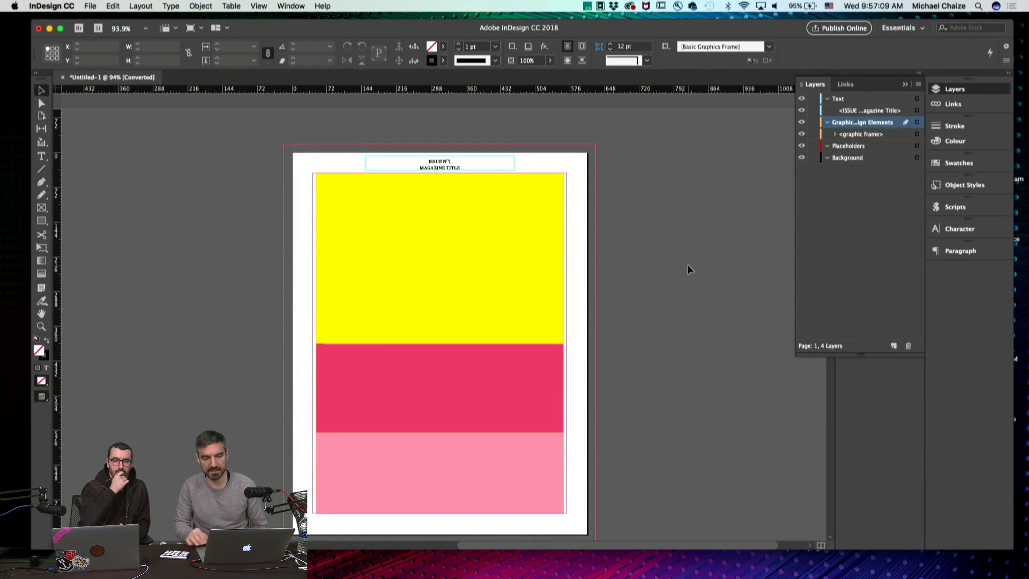
- Examine the Untitled-1 magazine template's first page and page list, and display its layers
scroll(687, 265, down, 10)
scroll(688, 265, up, 8)
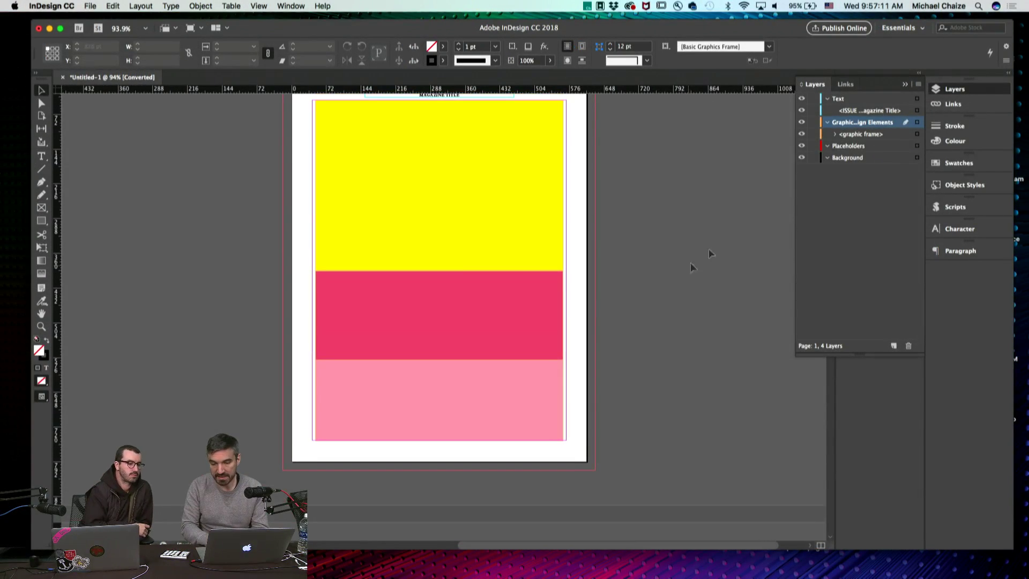
click(959, 92)
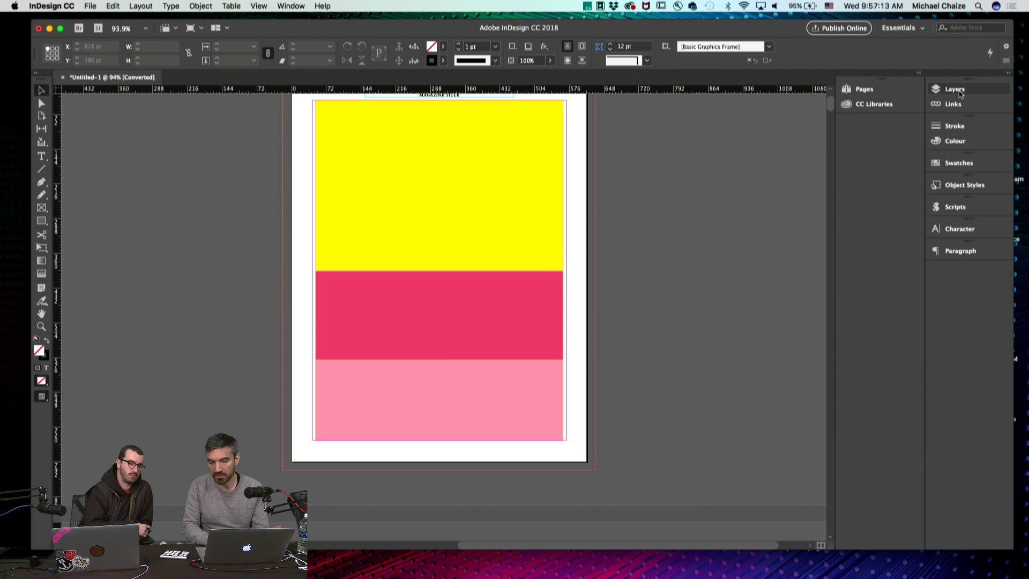
click(864, 90)
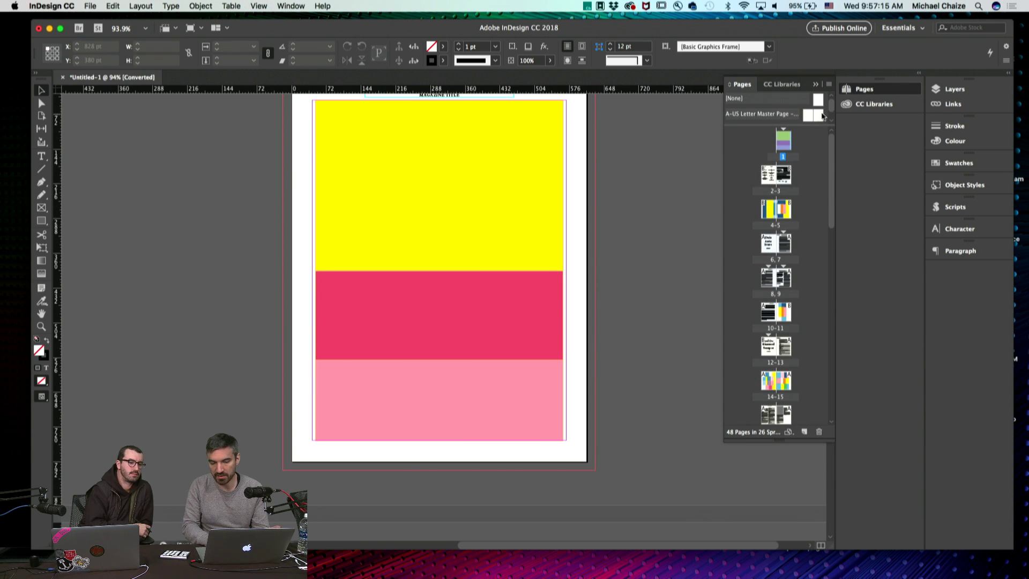
click(864, 89)
click(954, 89)
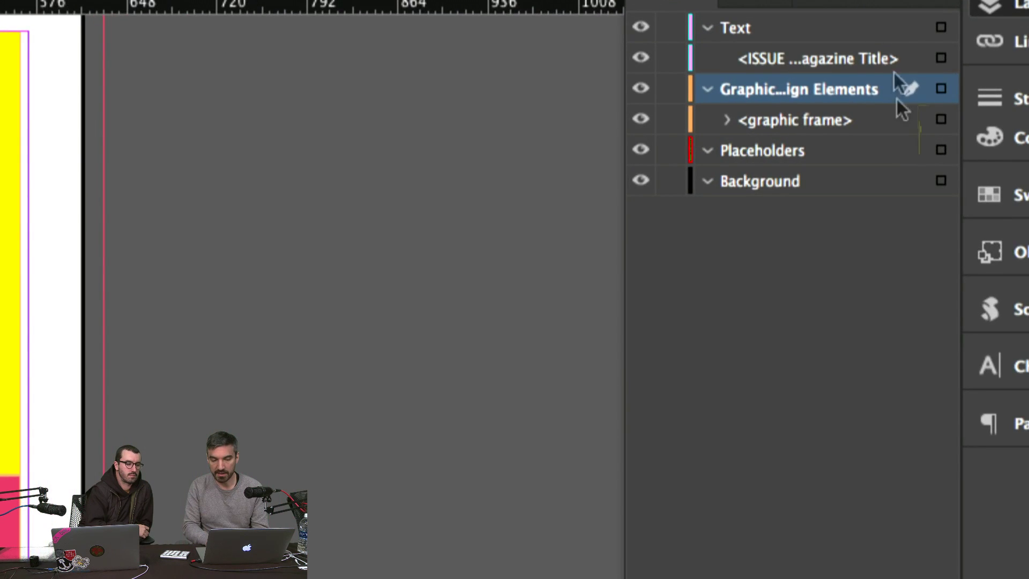
- Go through the Text, graphic elements, Placeholders and Background layers in turn, briefly locking and unlocking the first page's items
click(755, 29)
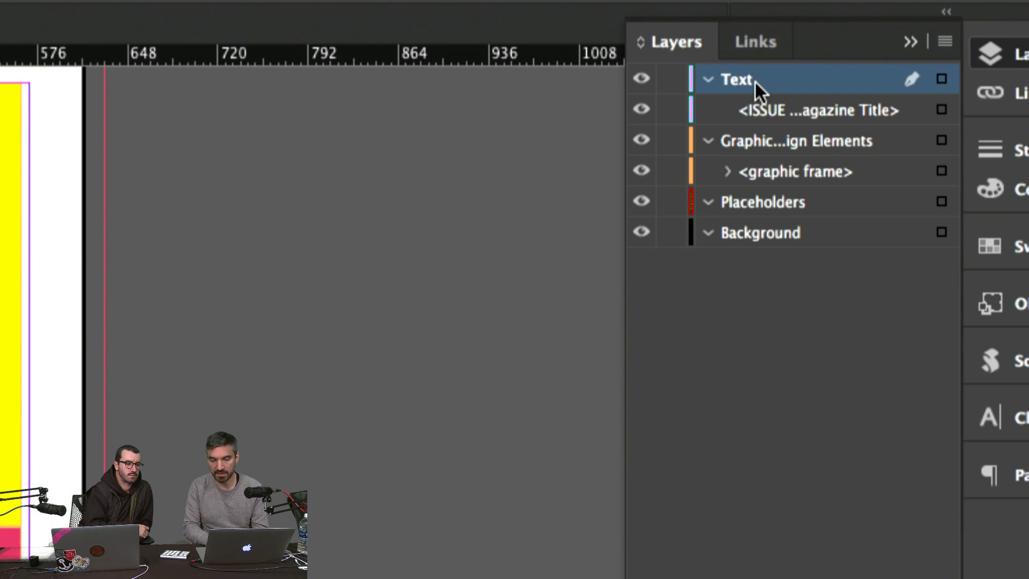
click(763, 131)
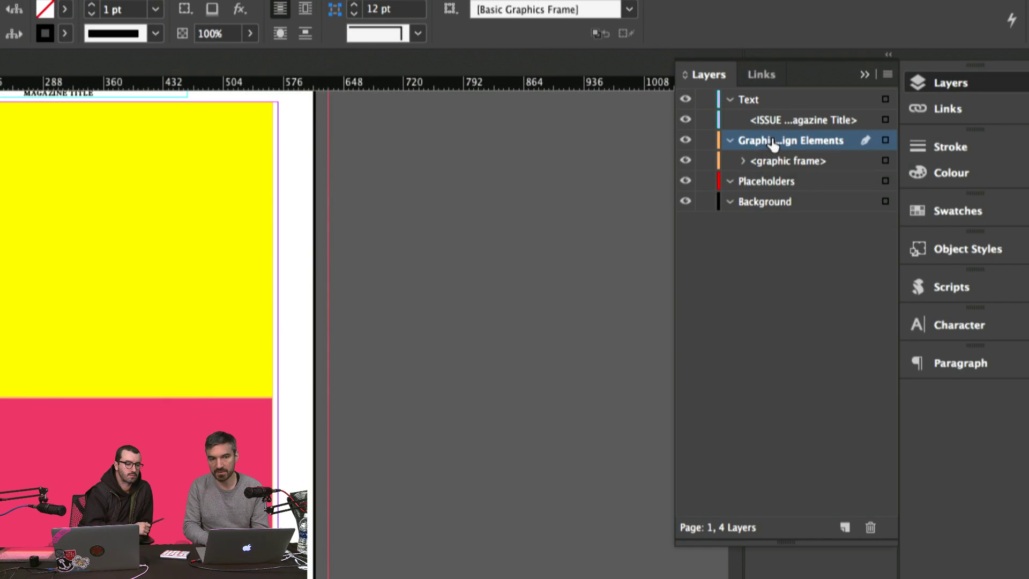
click(811, 182)
click(808, 201)
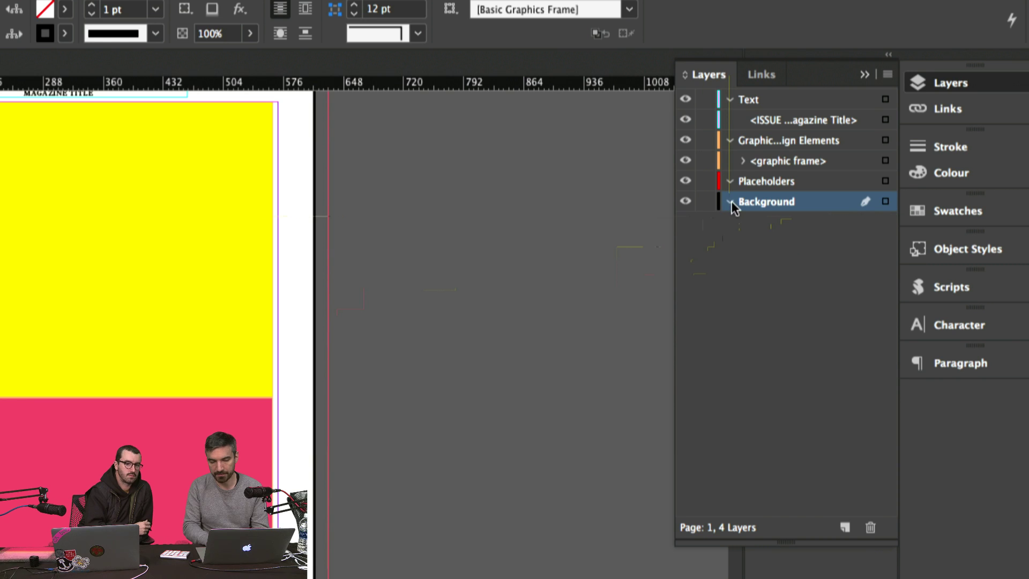
mouse_move(706, 99)
mouse_down()
mouse_move(711, 211)
mouse_move(706, 100)
mouse_up()
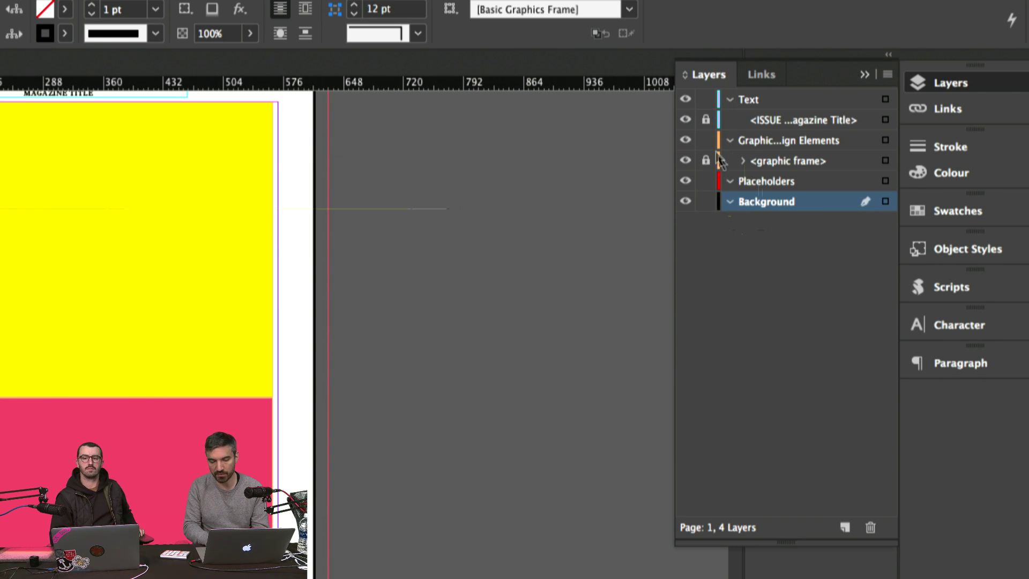
drag(706, 160, 705, 119)
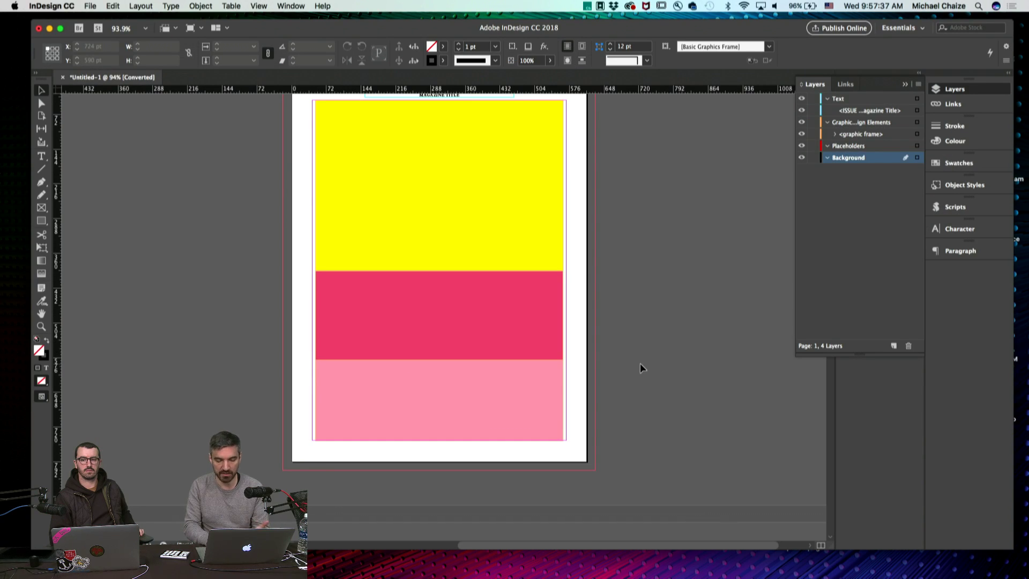
- Select the body text frame on page 3 and the coloured rectangles on pages 4–5 to see their layers
scroll(641, 368, down, 10)
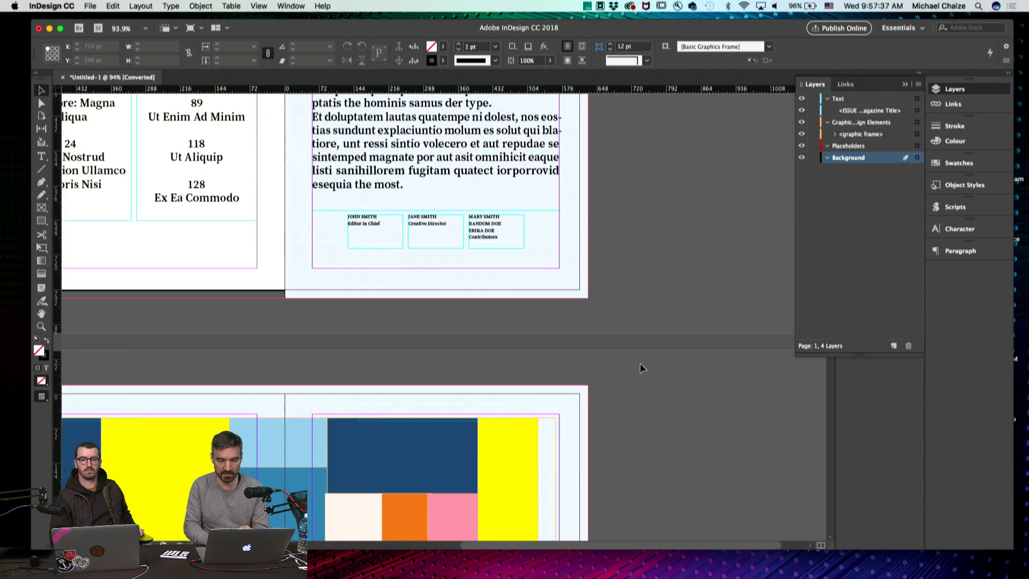
scroll(642, 367, up, 3)
scroll(642, 367, left, 2)
click(590, 223)
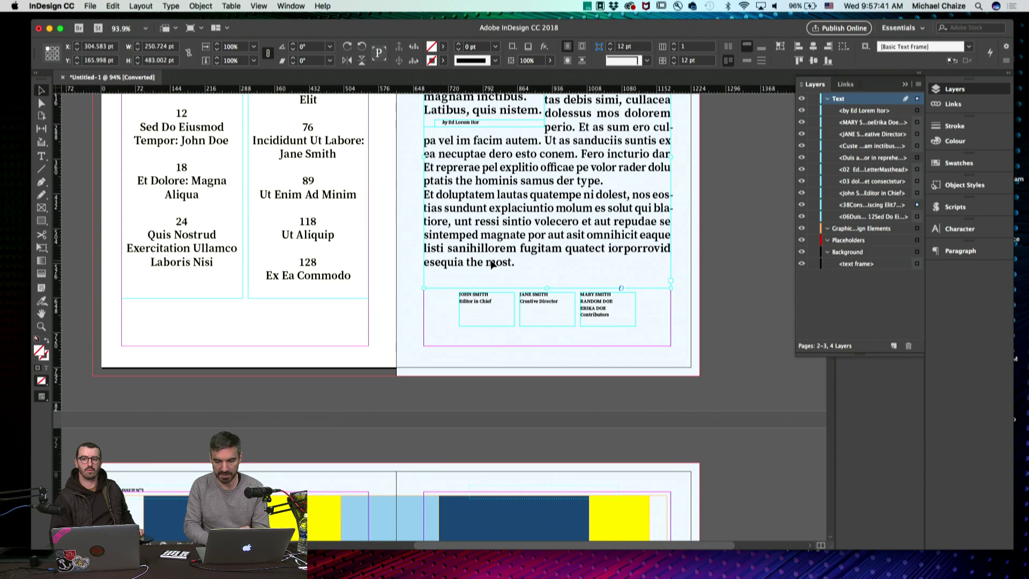
scroll(492, 264, down, 2)
scroll(492, 265, down, 5)
click(481, 323)
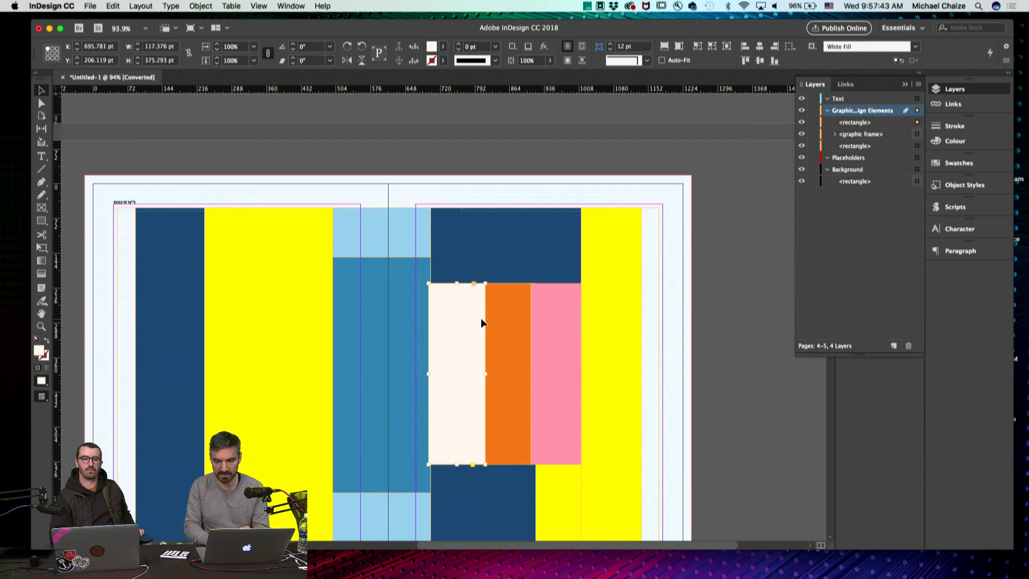
scroll(481, 321, down, 3)
click(551, 298)
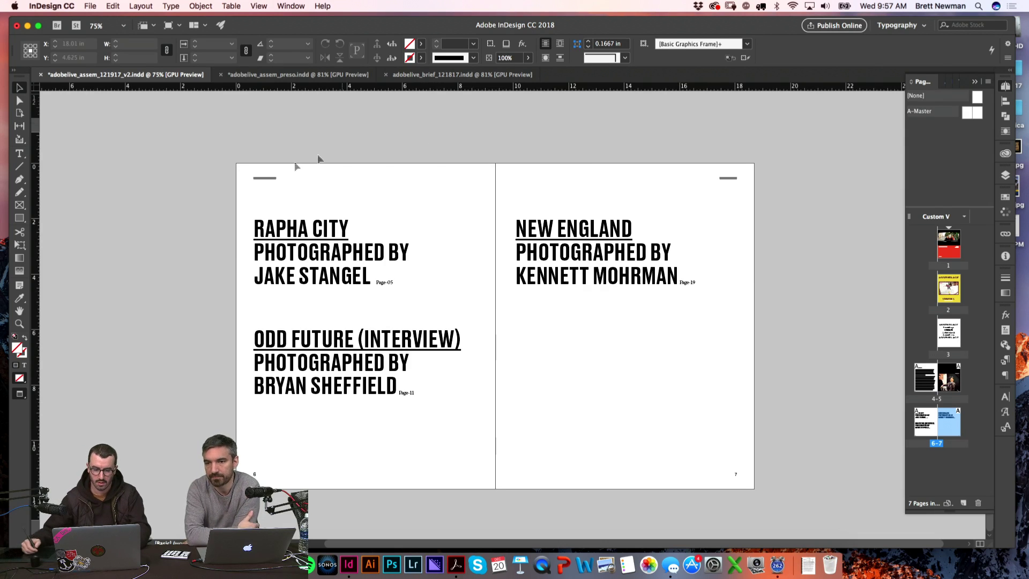
- Compare the Assemblage contents spread in normal and preview modes to check the headlines against the guides
key(w)
key(w)
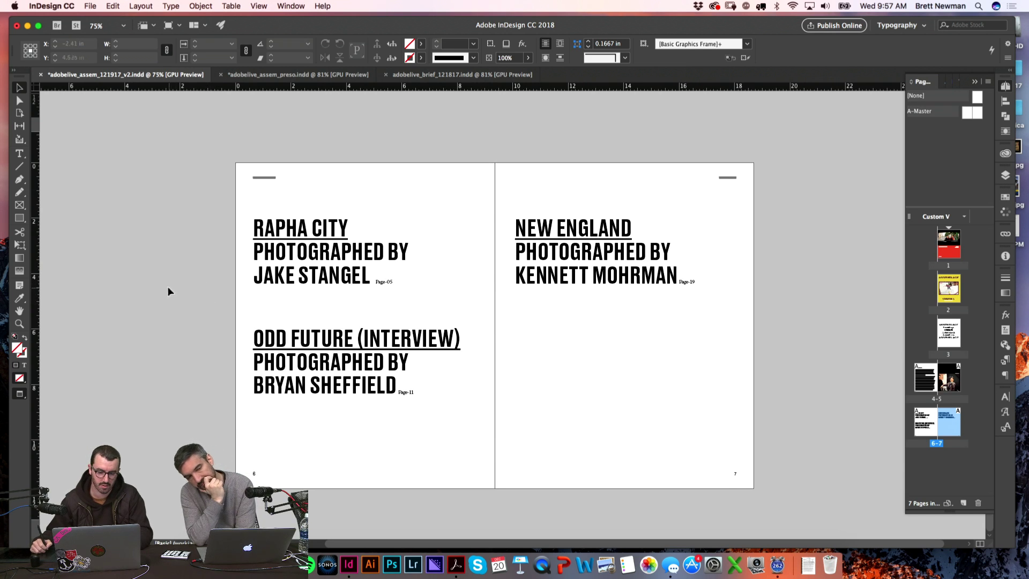
key(w)
key(w)
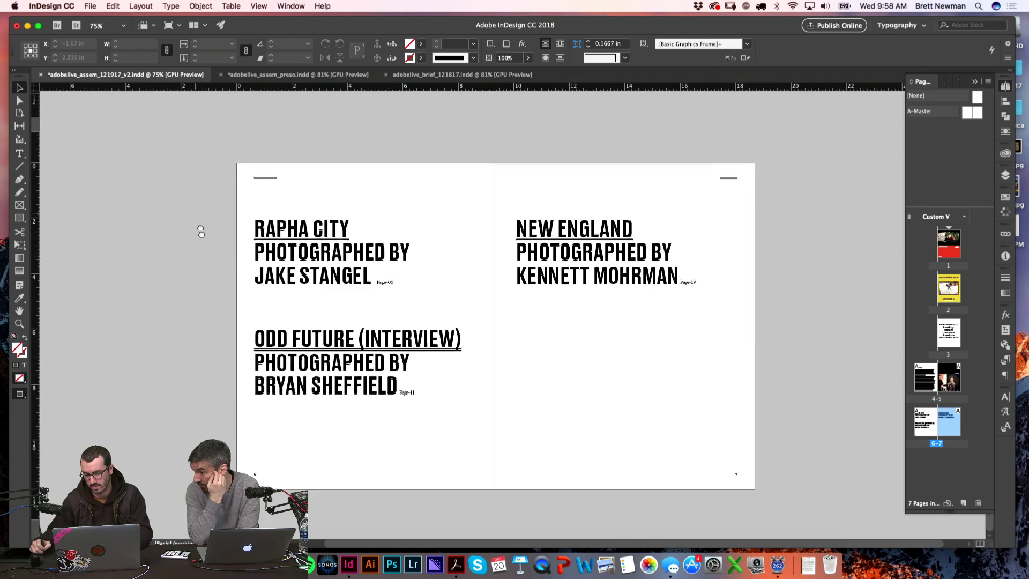
scroll(194, 256, up, 6)
scroll(315, 384, down, 6)
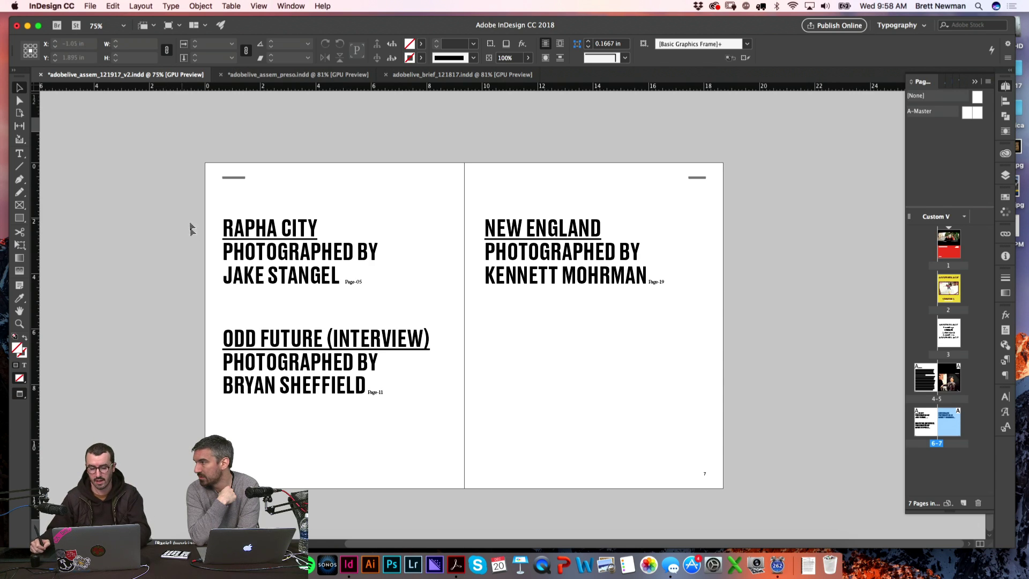
key(z)
drag(696, 499, 697, 499)
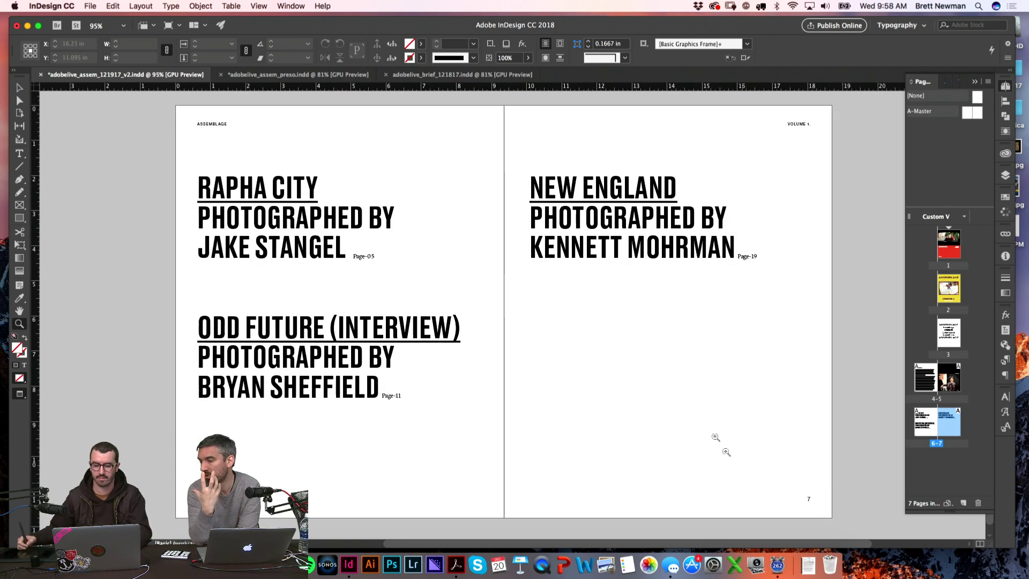
key(w)
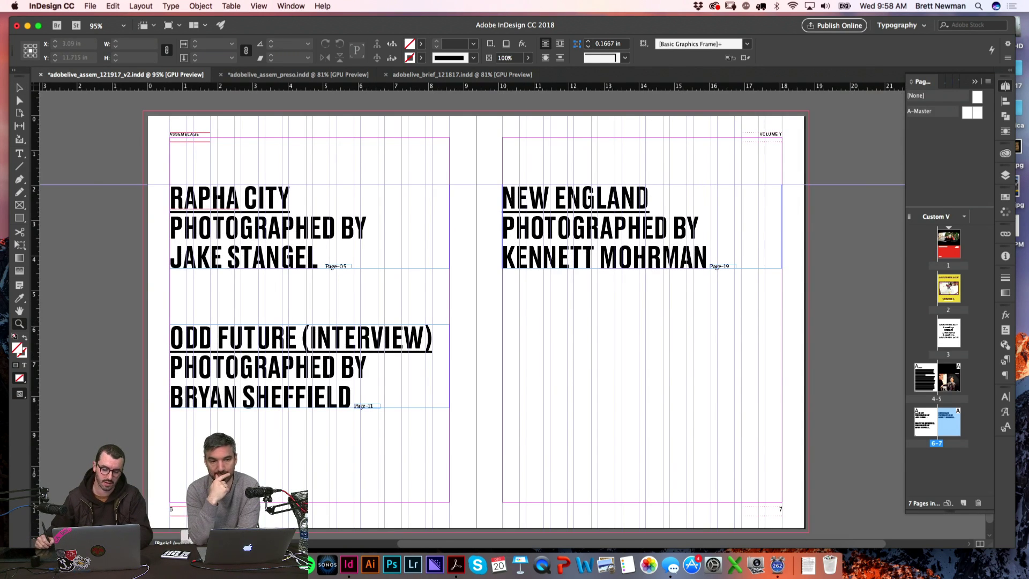
- Switch to Finder, look through the Rapha photo folder and place JS_11.png beside the Rapha City headline on page 6
key(super+Tab)
drag(655, 164, 697, 217)
key(Up)
key(Up)
key(Up)
key(Up)
key(Up)
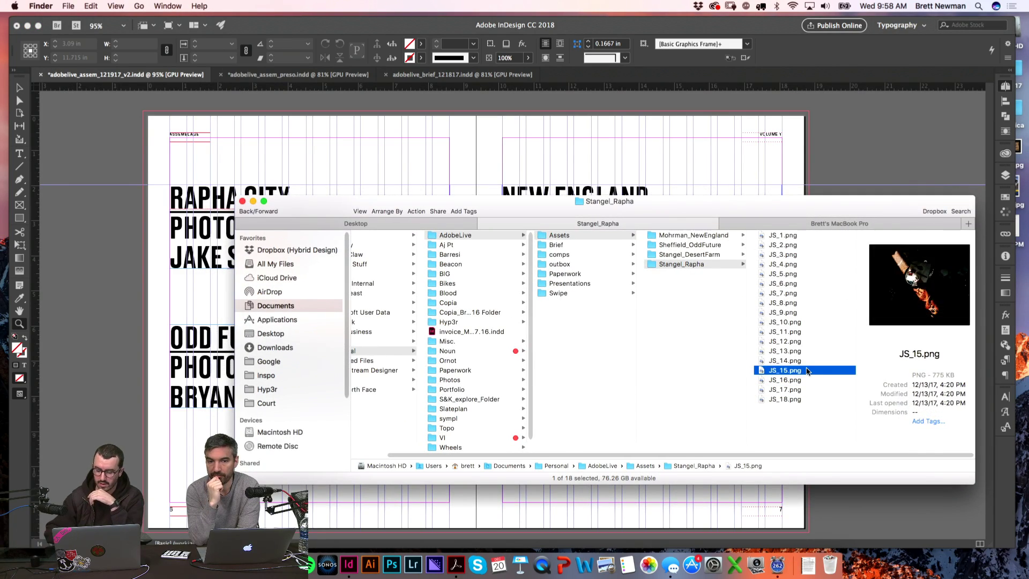
key(Up)
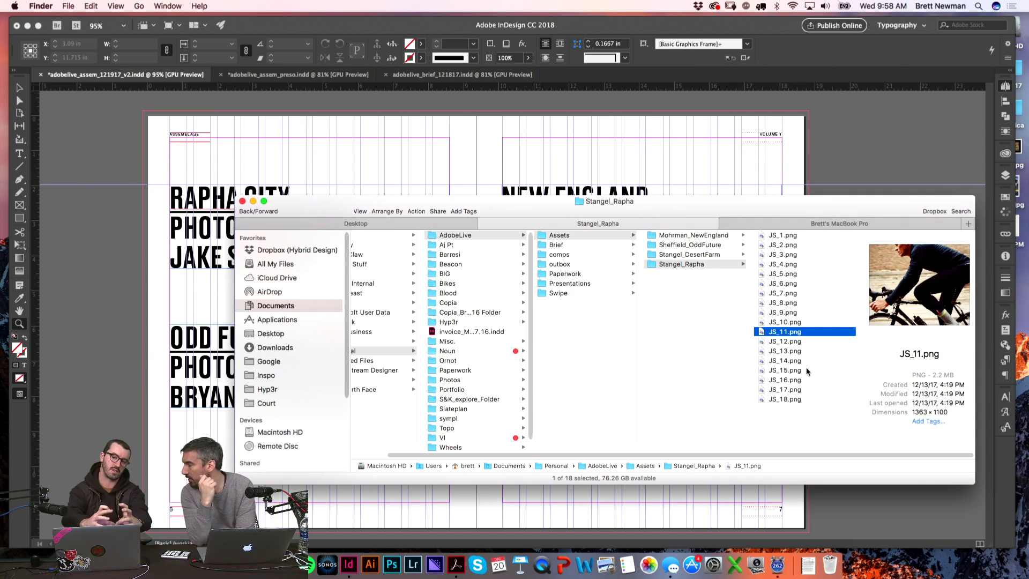
key(Up)
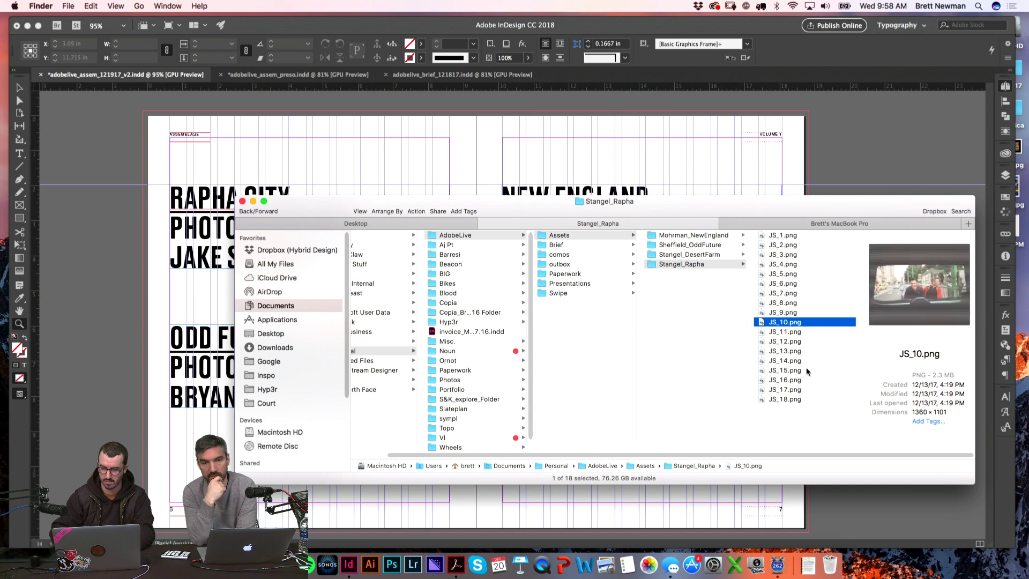
key(Down)
drag(777, 332, 380, 244)
- Send the cyclist photo behind the Rapha City headline text
key(w)
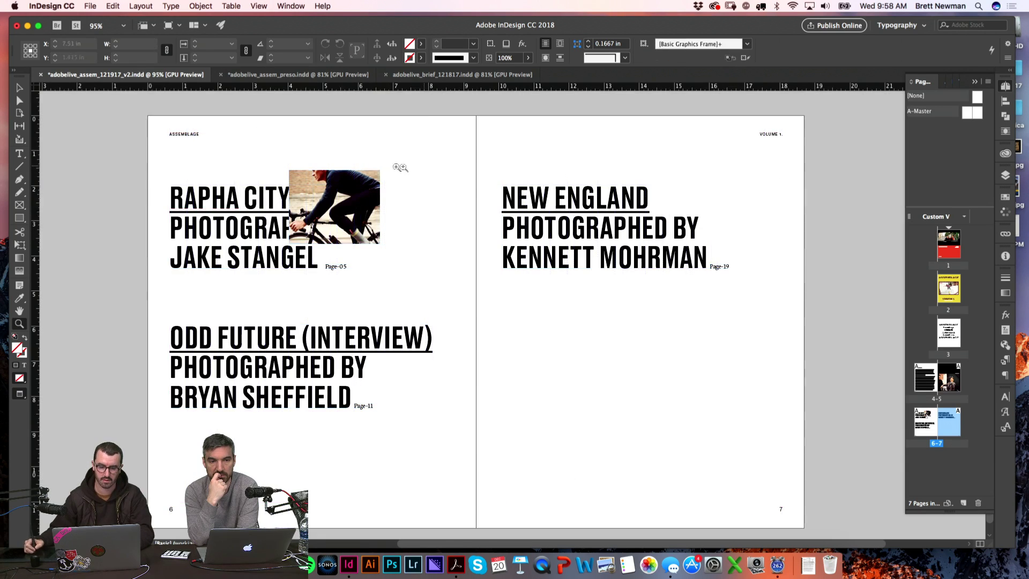
scroll(466, 278, up, 5)
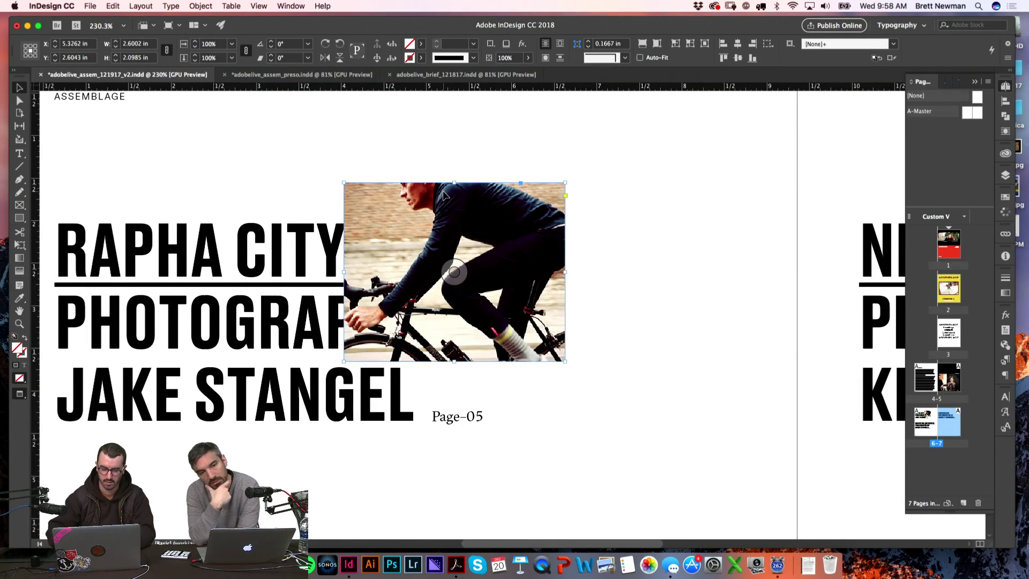
key(super+shift+bracketleft)
click(633, 193)
scroll(612, 169, right, 2)
scroll(577, 172, down, 4)
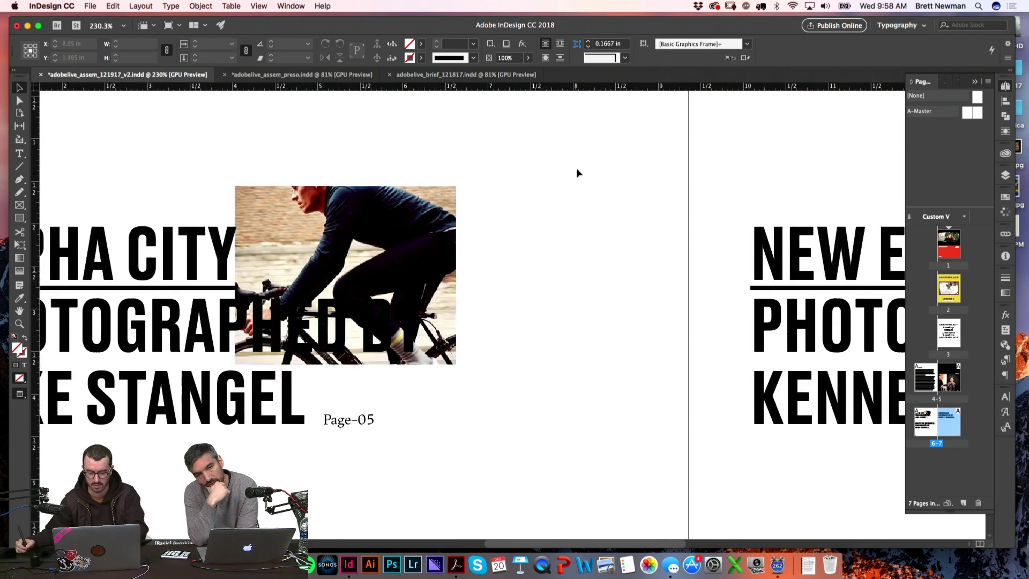
- Reposition the cyclist photo beside Rapha City so it sits behind the end of the "PHOTOGRAPHED BY" line
key(w)
drag(451, 231, 455, 342)
key(w)
key(w)
click(498, 192)
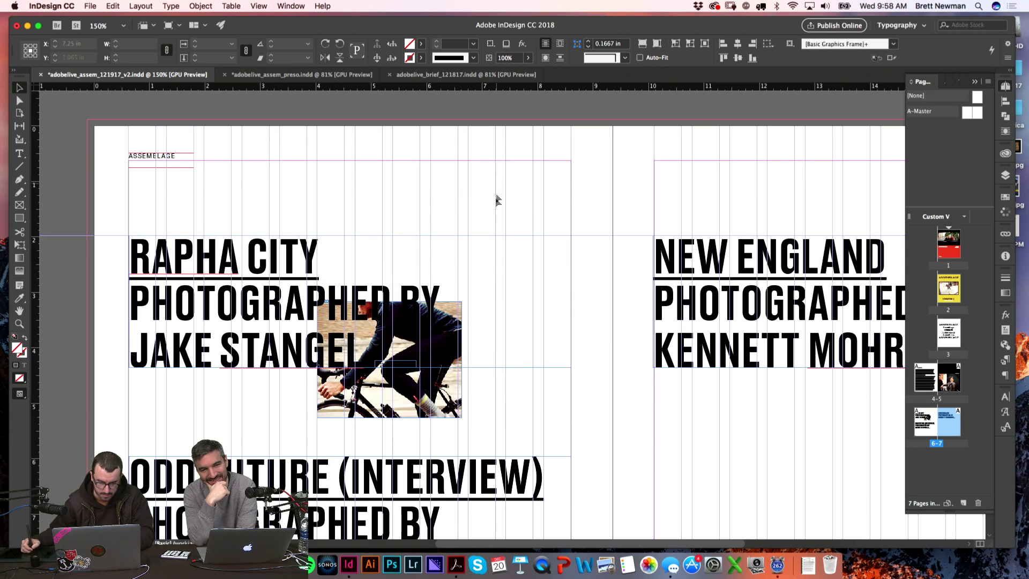
key(w)
drag(382, 352, 421, 230)
key(w)
click(355, 209)
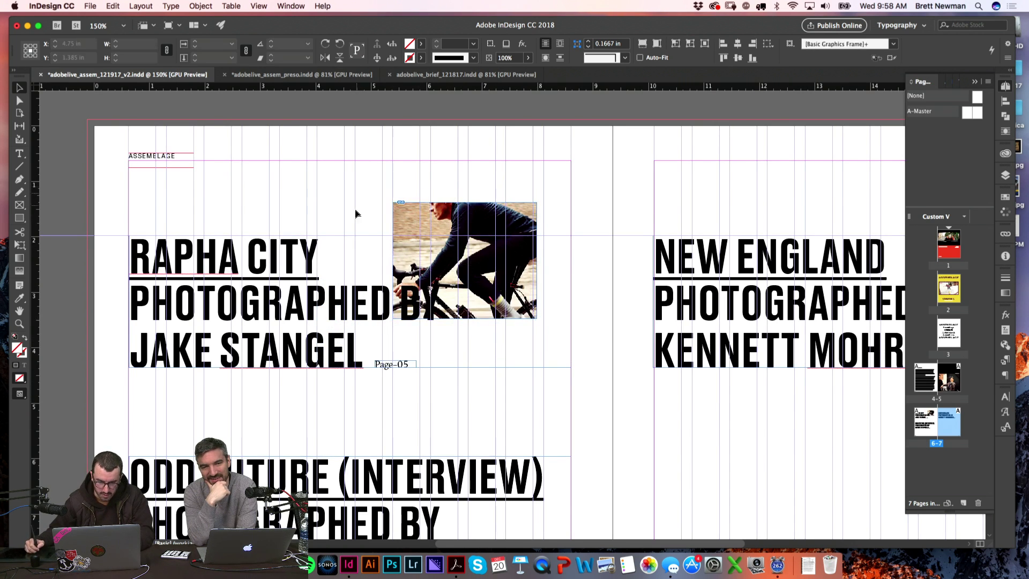
key(w)
drag(347, 227, 392, 194)
click(509, 209)
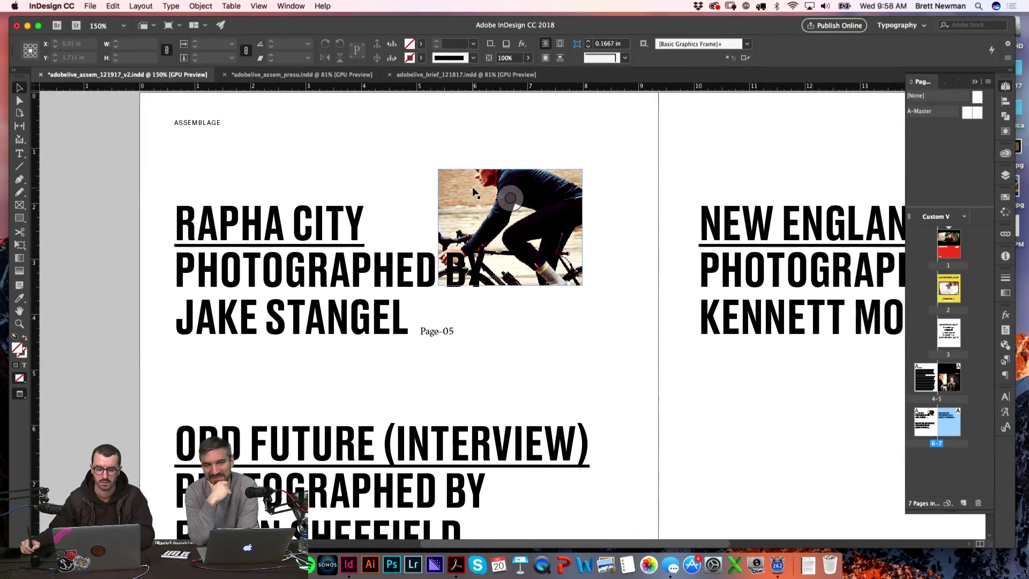
key(super+d)
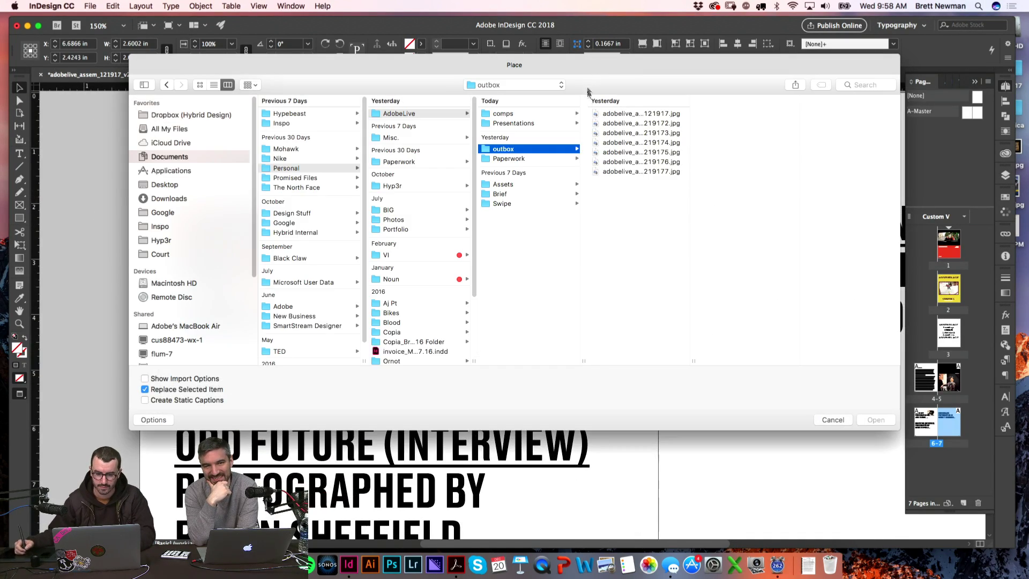
click(523, 184)
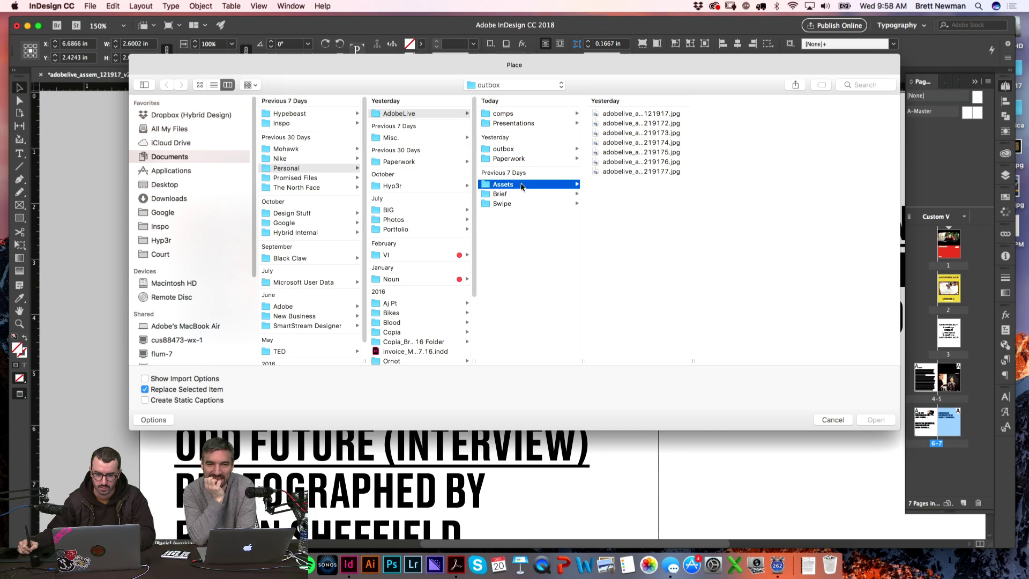
click(635, 143)
click(715, 114)
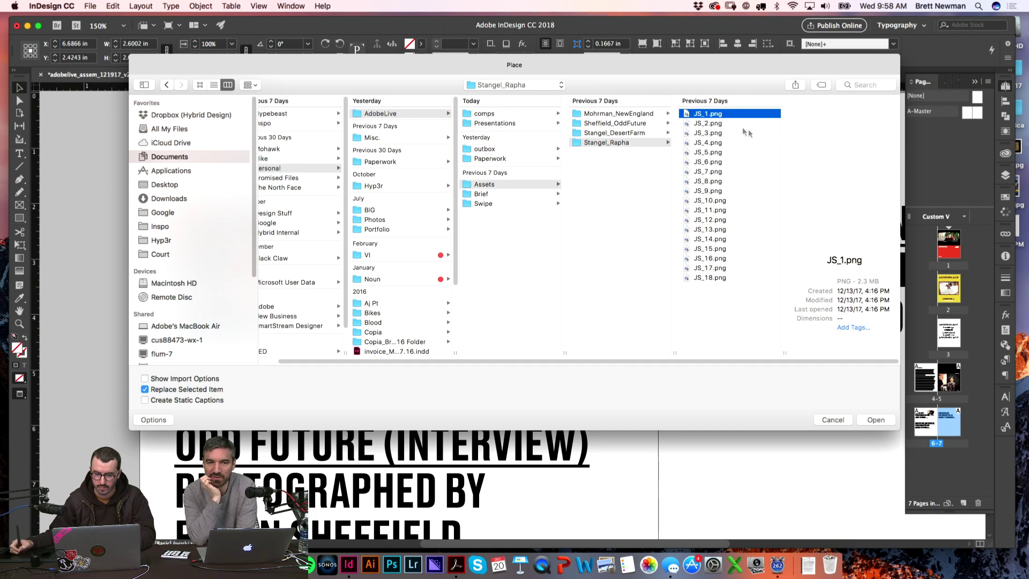
click(839, 420)
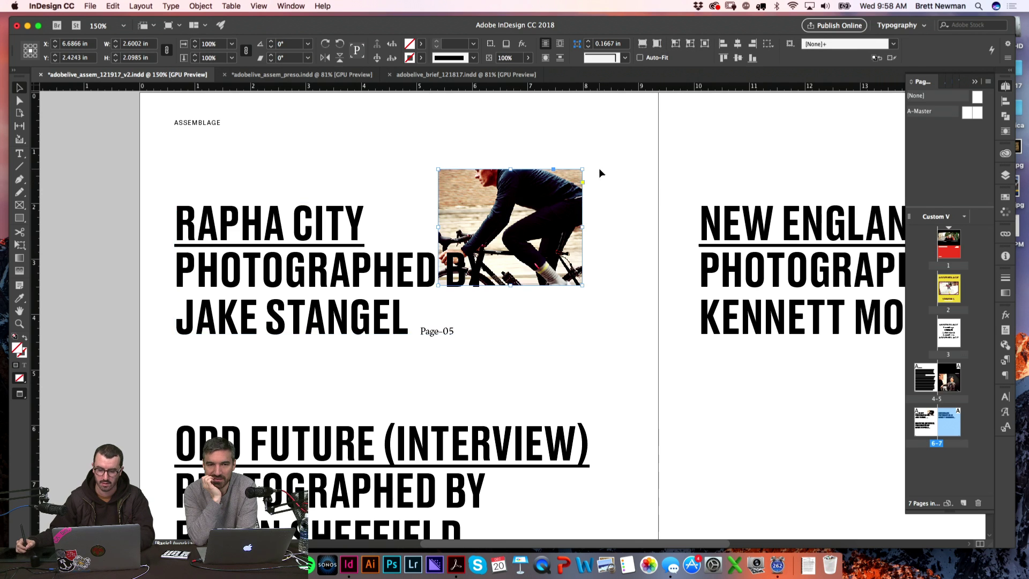
key(super+d)
click(840, 420)
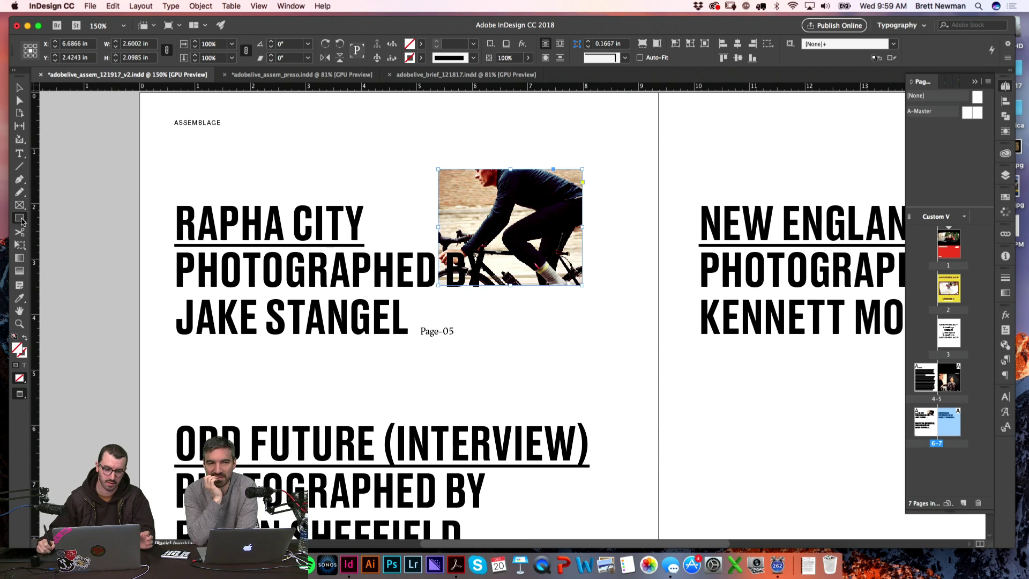
- Draw a circular frame about 1.9 in across over the end of the Rapha City headline
click(20, 220)
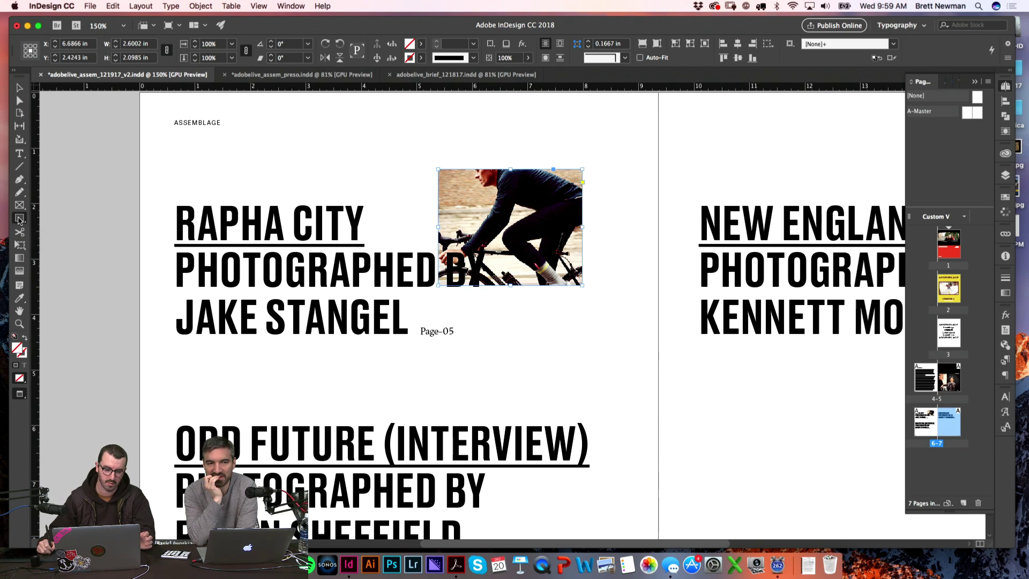
click(65, 241)
drag(333, 182, 387, 129)
- Start placing an image into the circular frame and look through the photos in the Rapha folder under Assets
key(super+d)
click(501, 85)
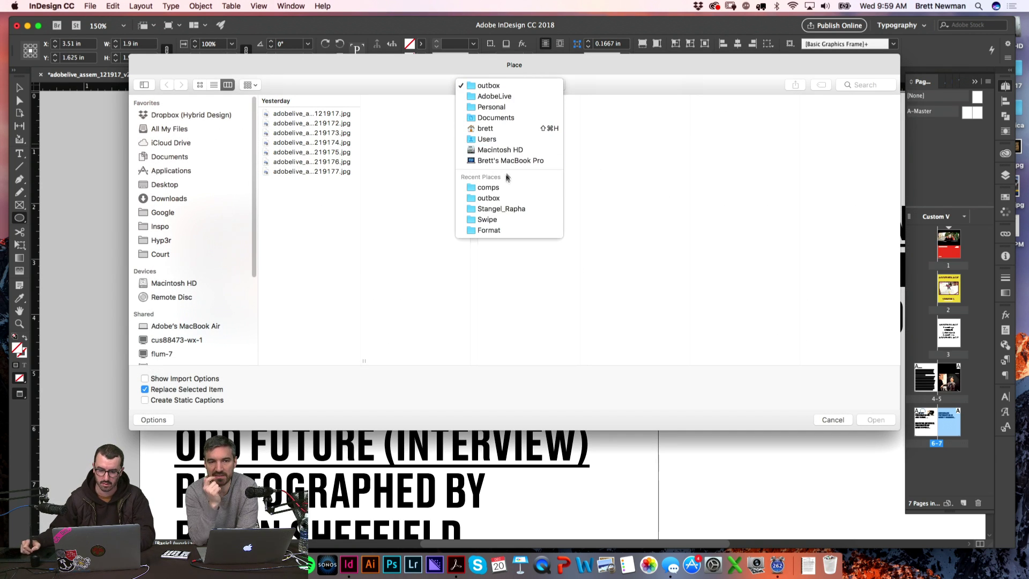
click(490, 97)
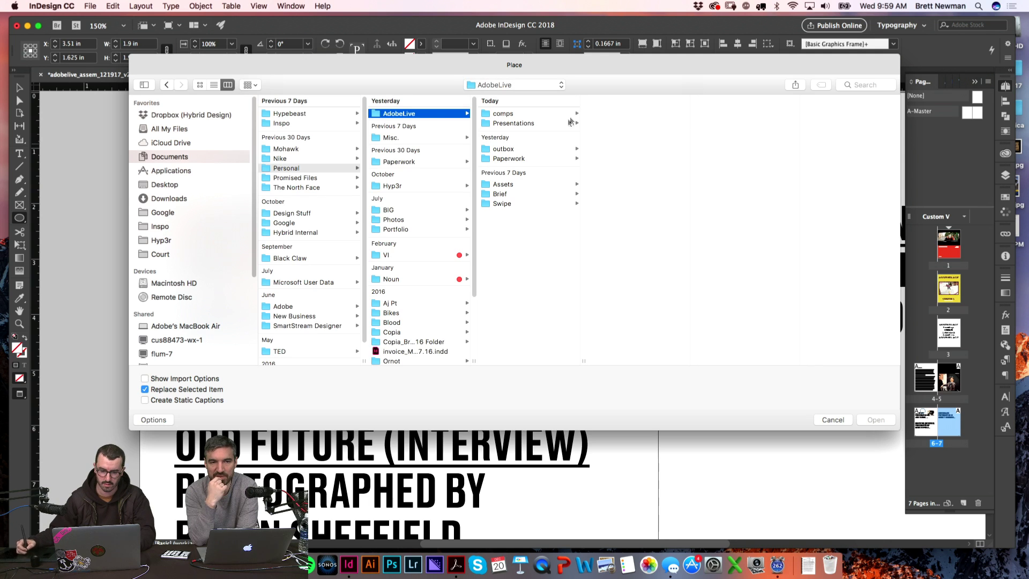
click(516, 184)
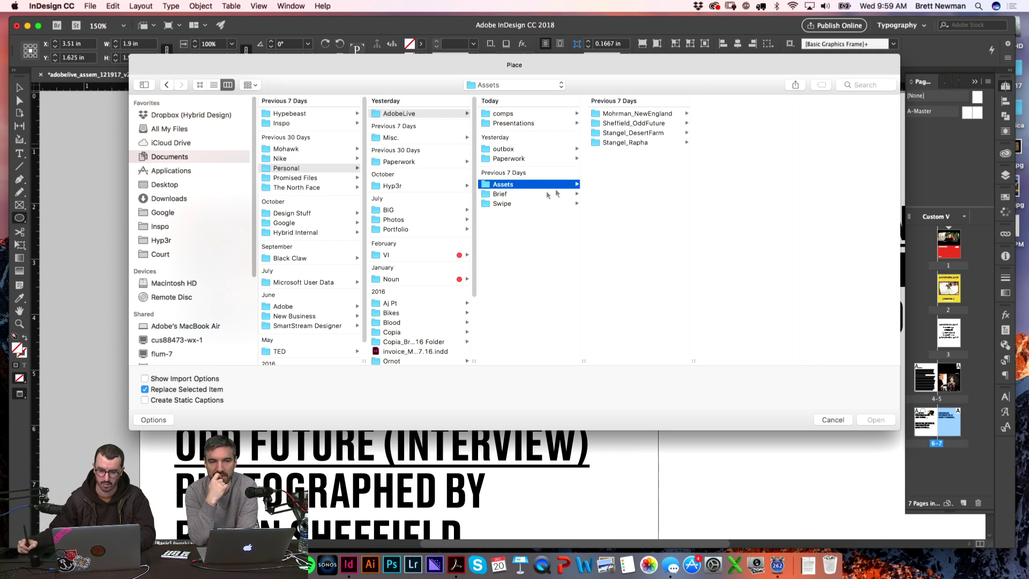
click(638, 143)
click(724, 200)
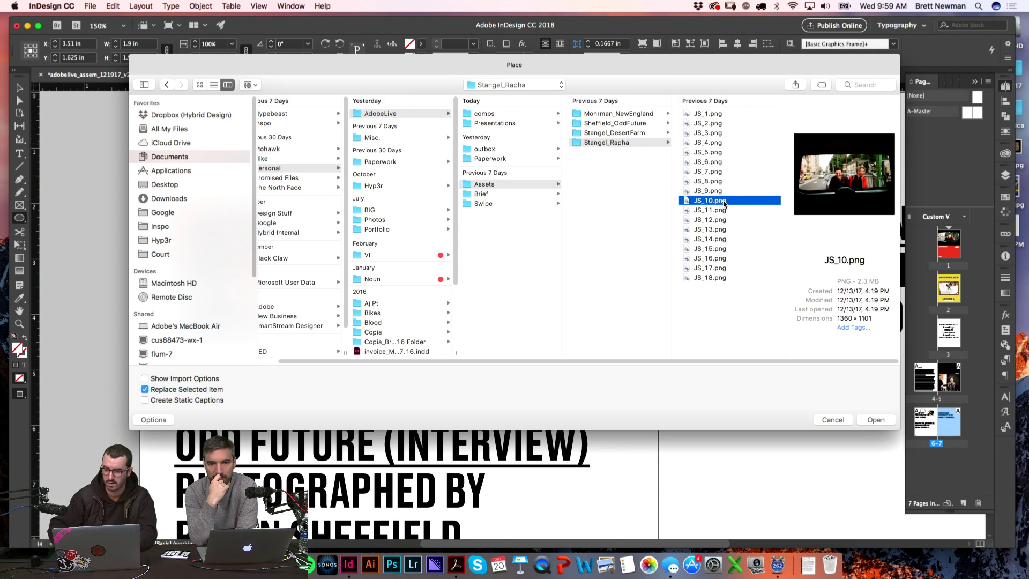
key(Down)
key(Down)
key(Down)
key(Down)
key(Down)
key(Up)
key(Up)
key(Up)
key(Up)
key(Up)
key(Up)
key(Up)
key(Down)
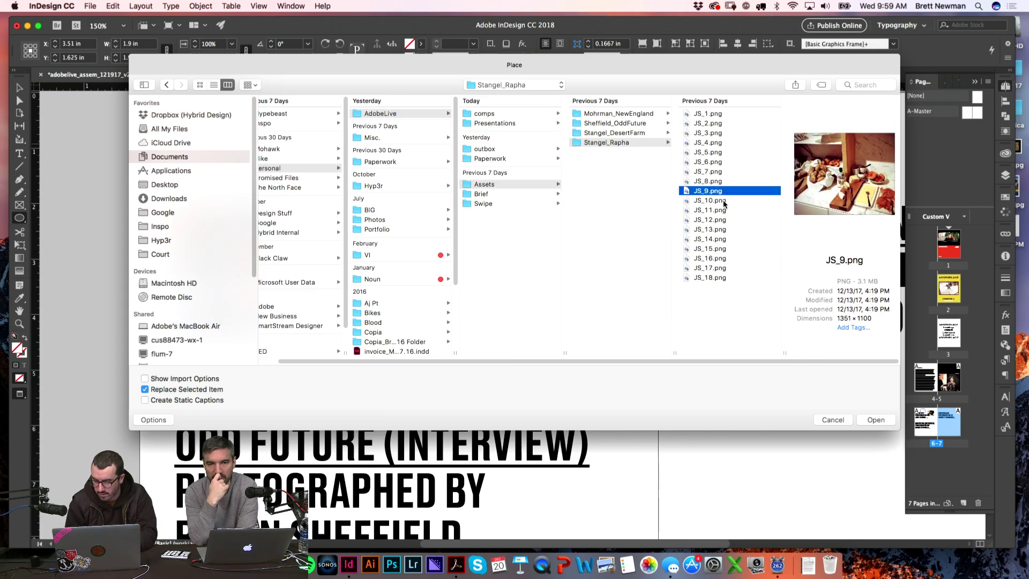
- Preview the nearby Rapha photos at large size and place JS_5.png into the circular frame
key(space)
key(Up)
key(Up)
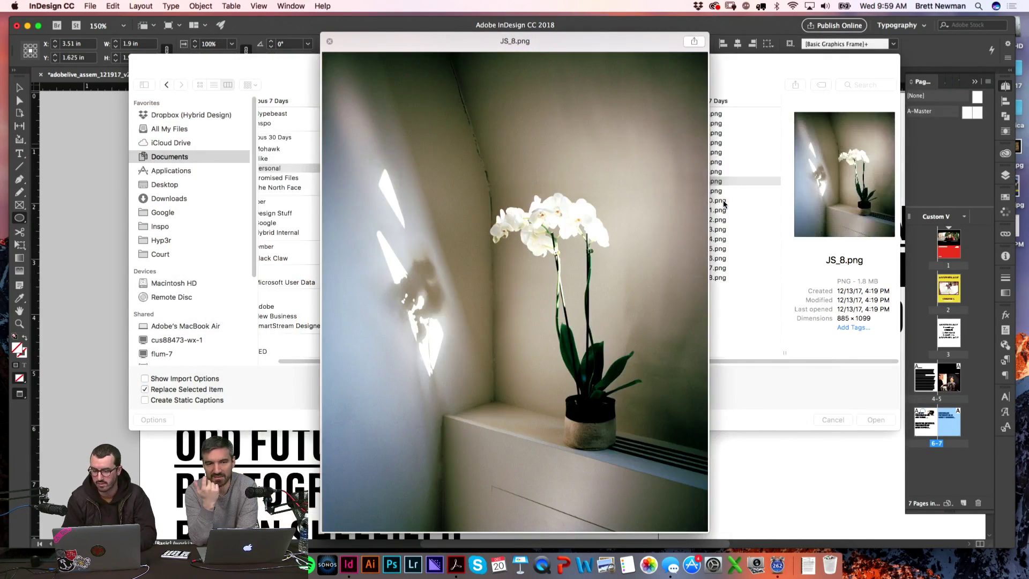
key(Up)
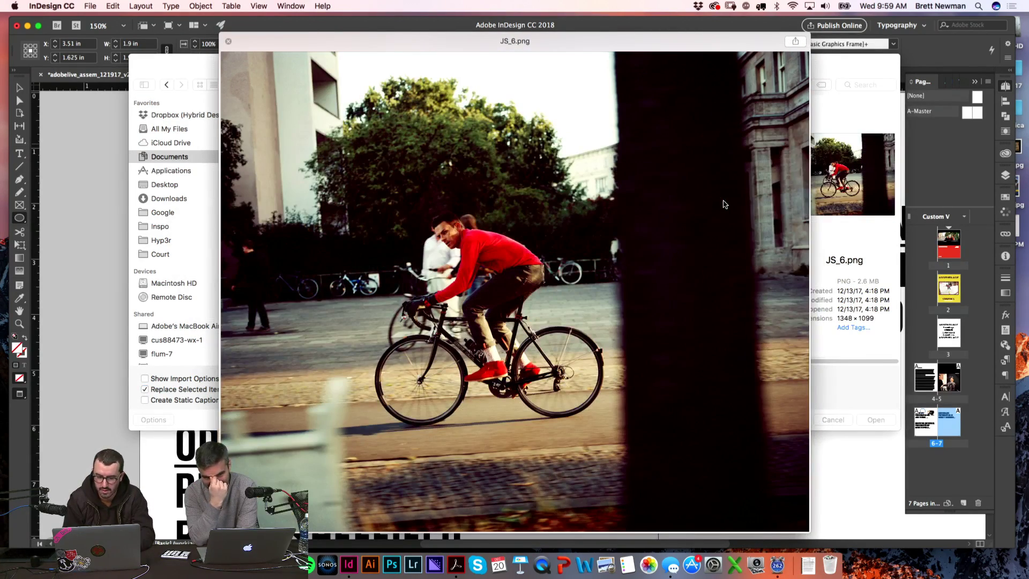
key(Up)
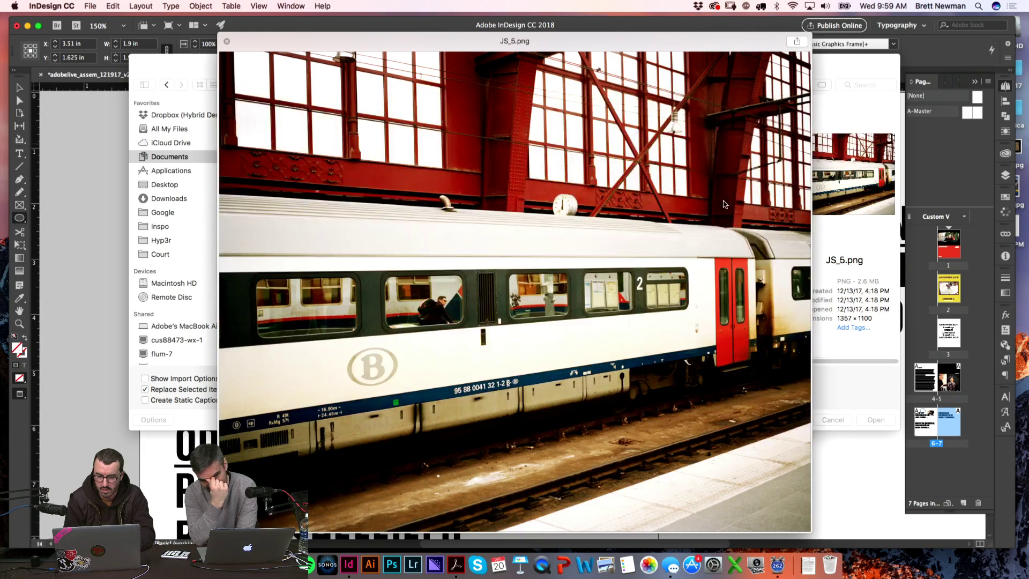
key(space)
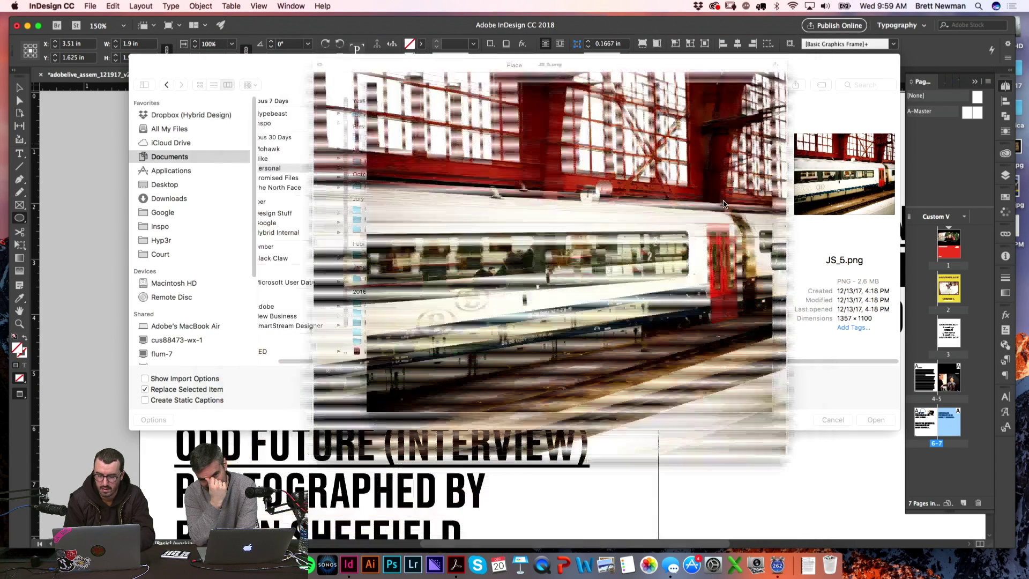
key(Return)
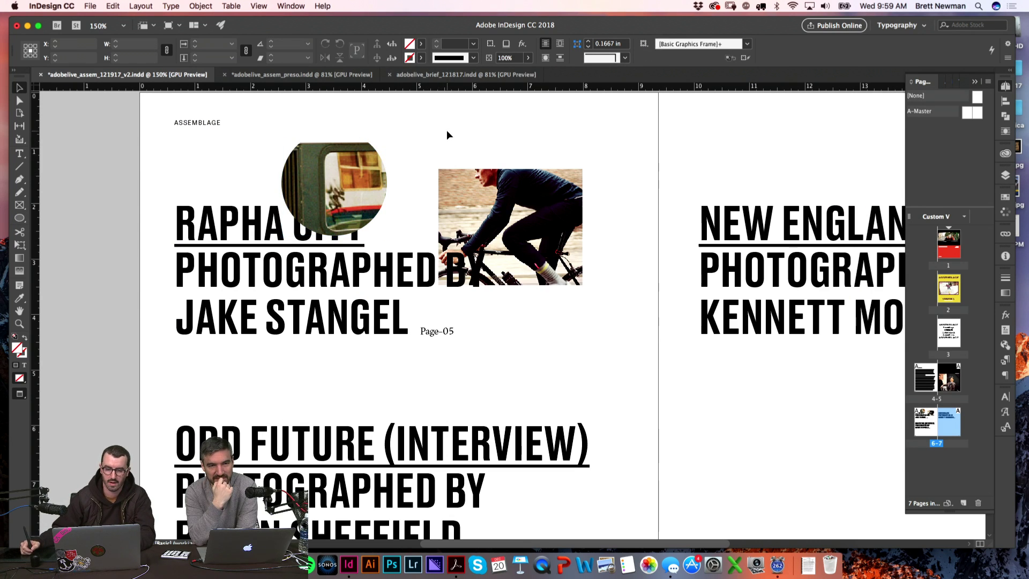
- Select the train image inside the circular frame and examine how far it extends beyond the circle
double_click(366, 191)
key(super+minus)
key(super+minus)
key(super+minus)
key(super+minus)
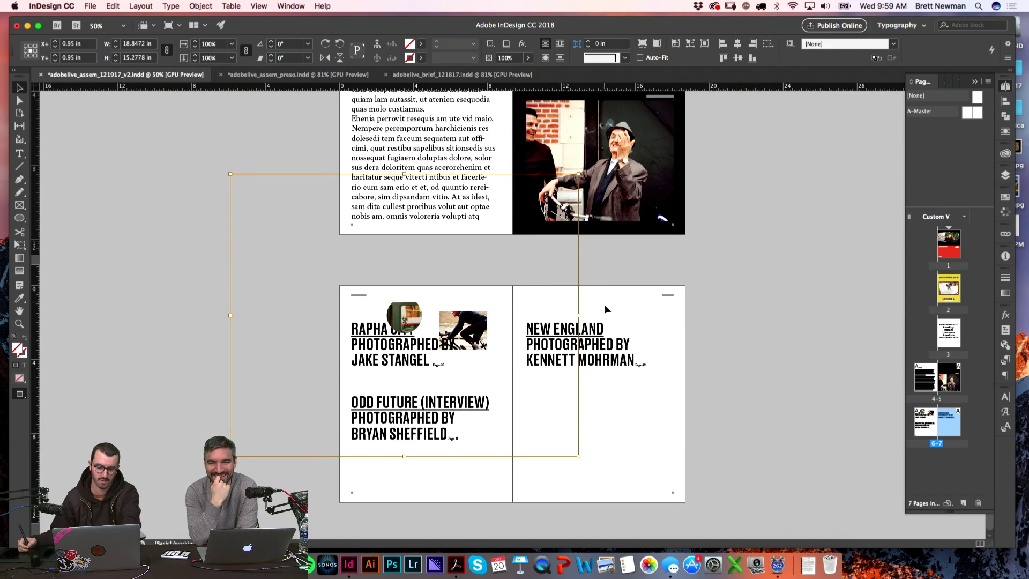
key(super+equal)
key(super+equal)
key(super+equal)
key(super+equal)
key(super+equal)
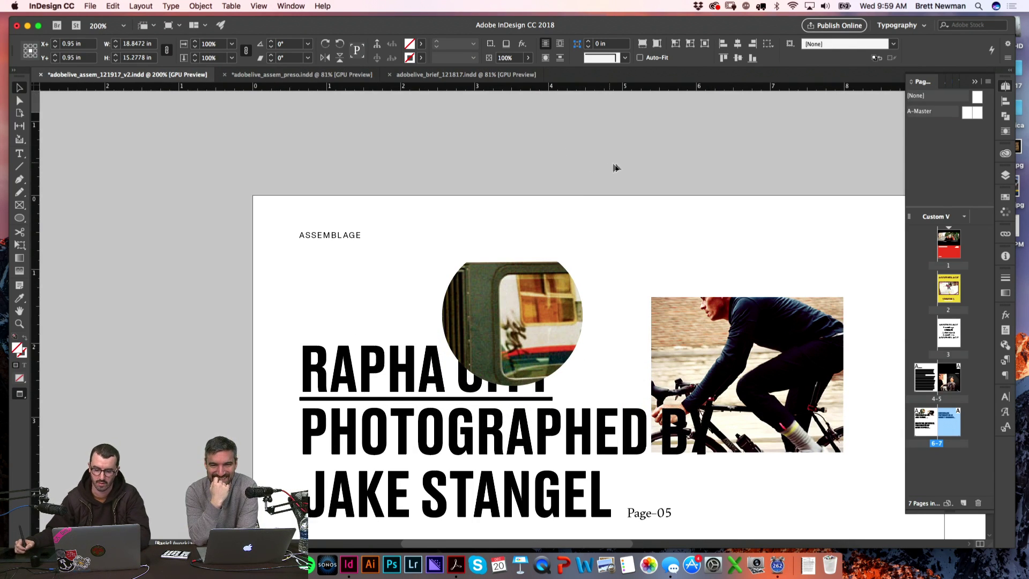
click(610, 167)
key(super+0)
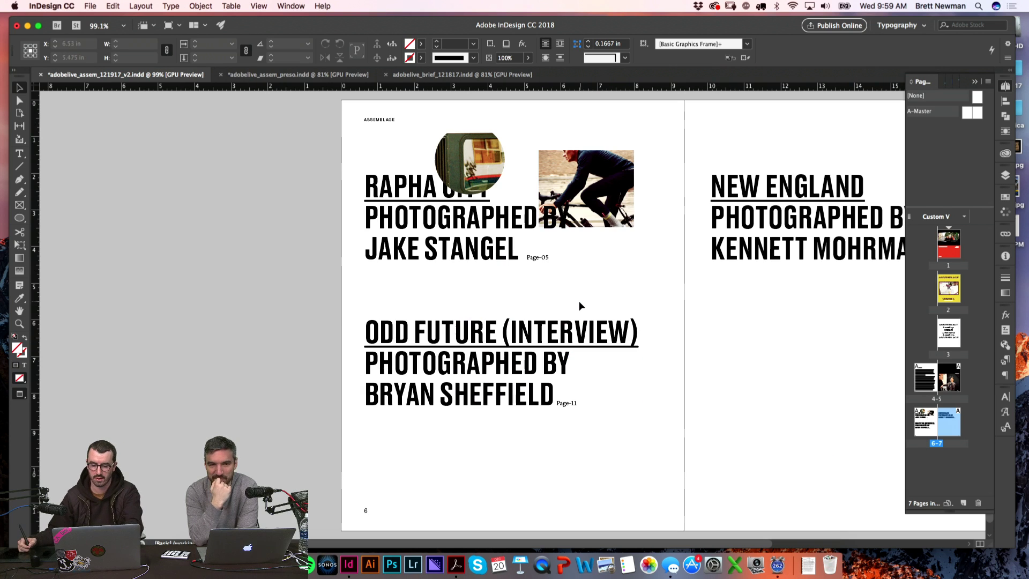
- Scale down the train image inside the circular frame
click(469, 161)
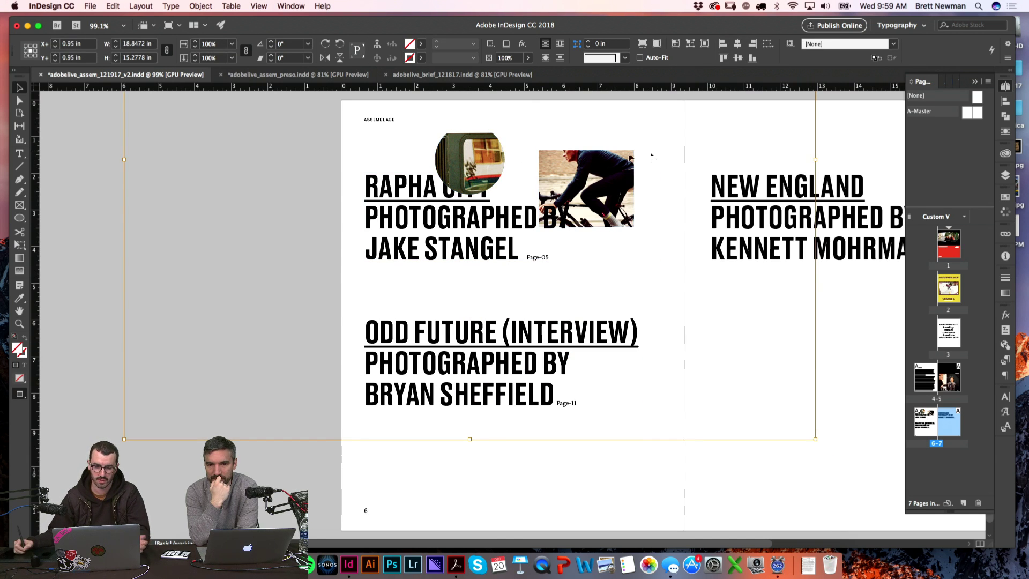
drag(815, 159, 666, 153)
click(527, 119)
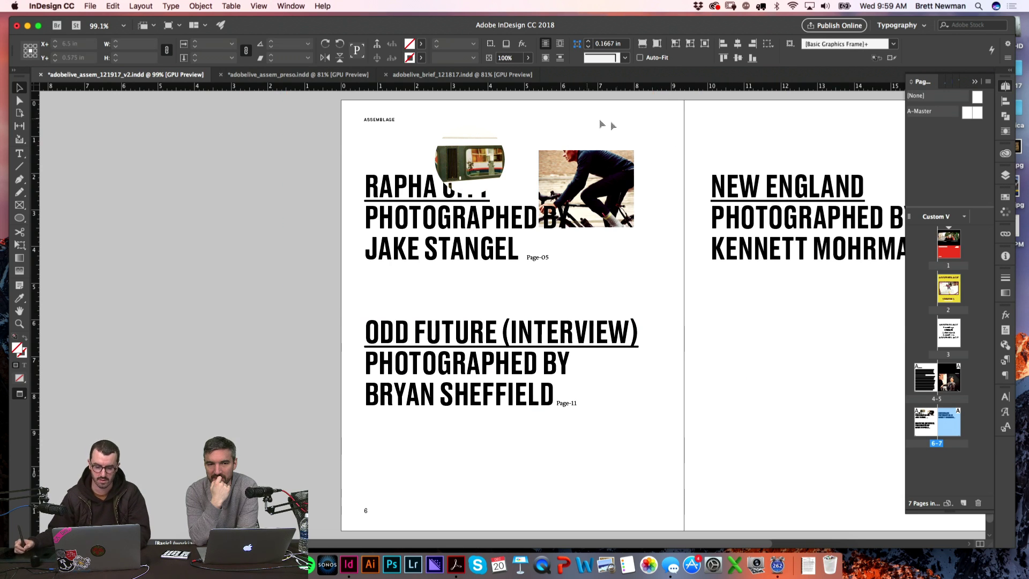
- Fit the train image proportionally within the circular frame above the Rapha City headline
click(480, 142)
right_click(479, 142)
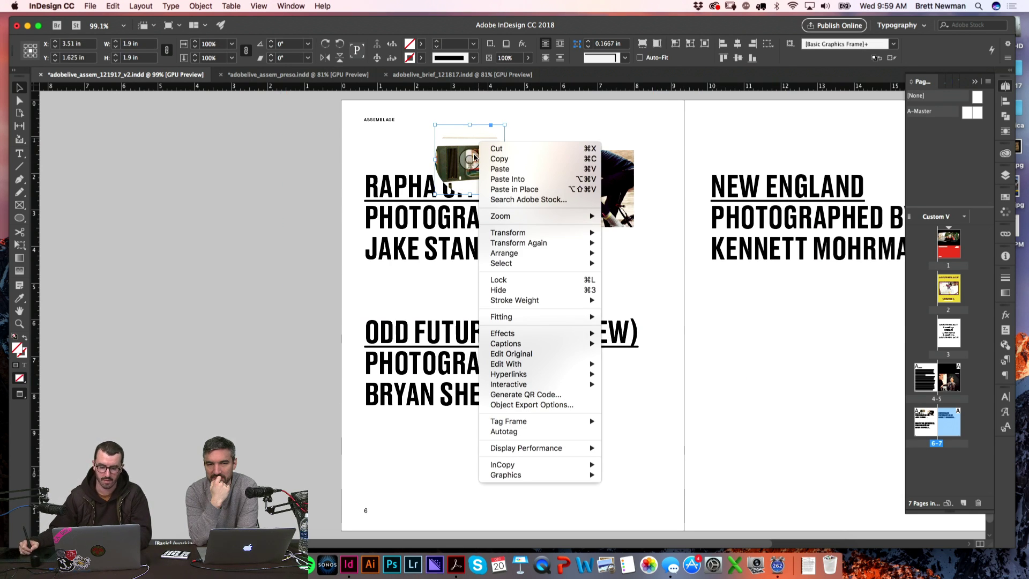
mouse_move(554, 317)
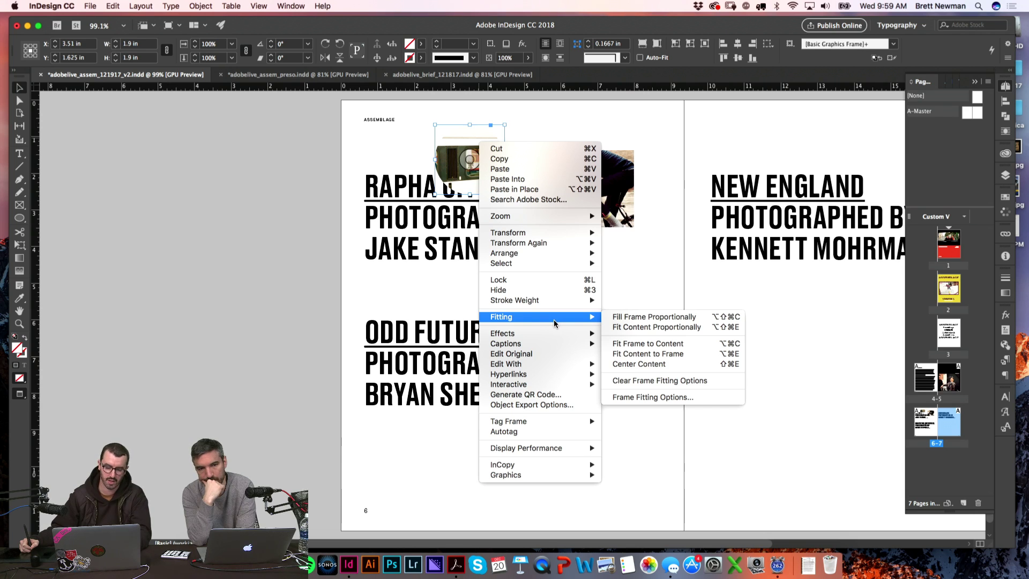
click(640, 327)
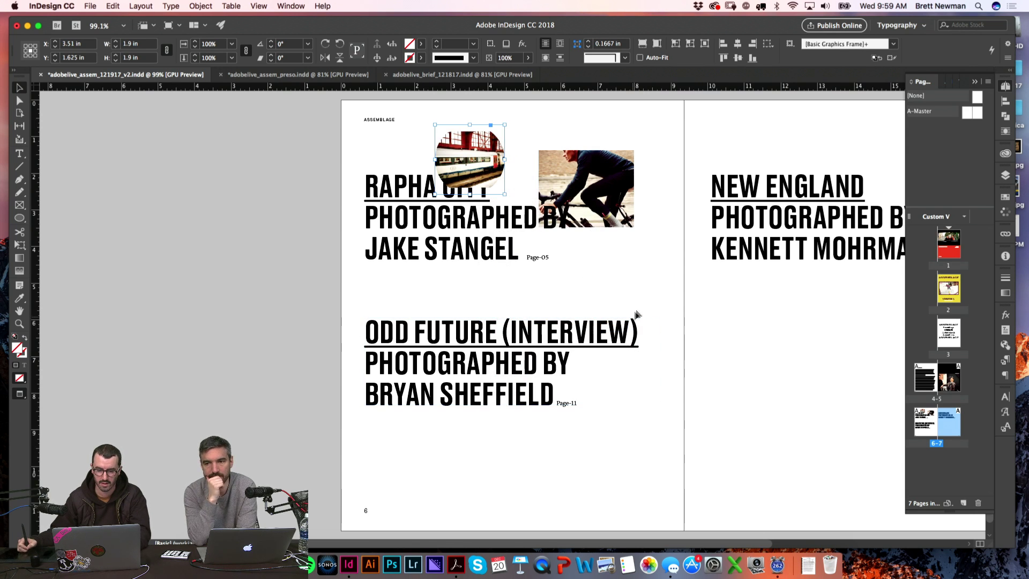
click(667, 290)
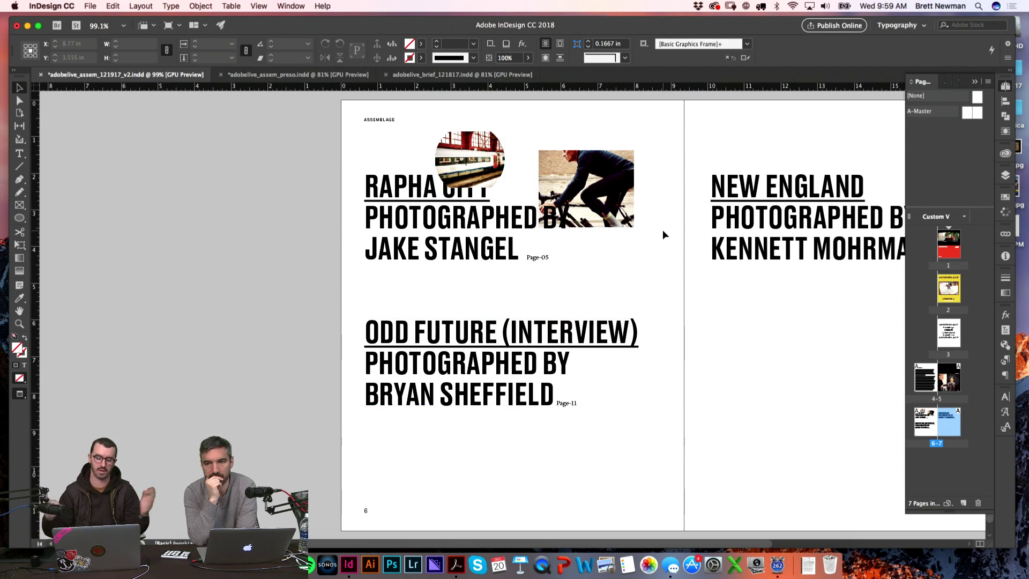
- Enlarge the train image inside the circular frame to about 2.42 × 1.96 in so that it fills the circle
click(506, 153)
key(z)
drag(506, 154, 518, 197)
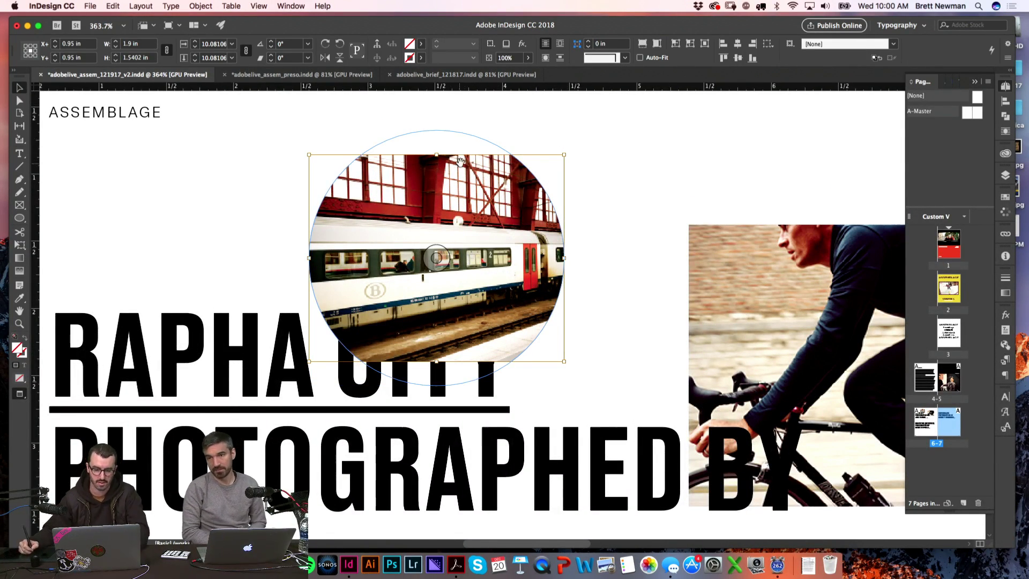
drag(439, 156, 550, 131)
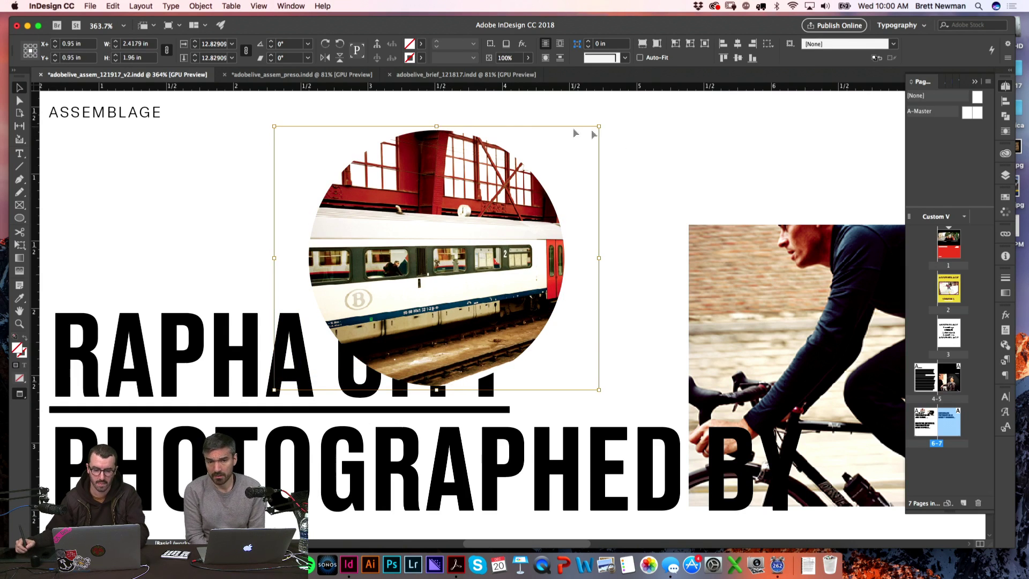
click(678, 175)
key(alt+super+2)
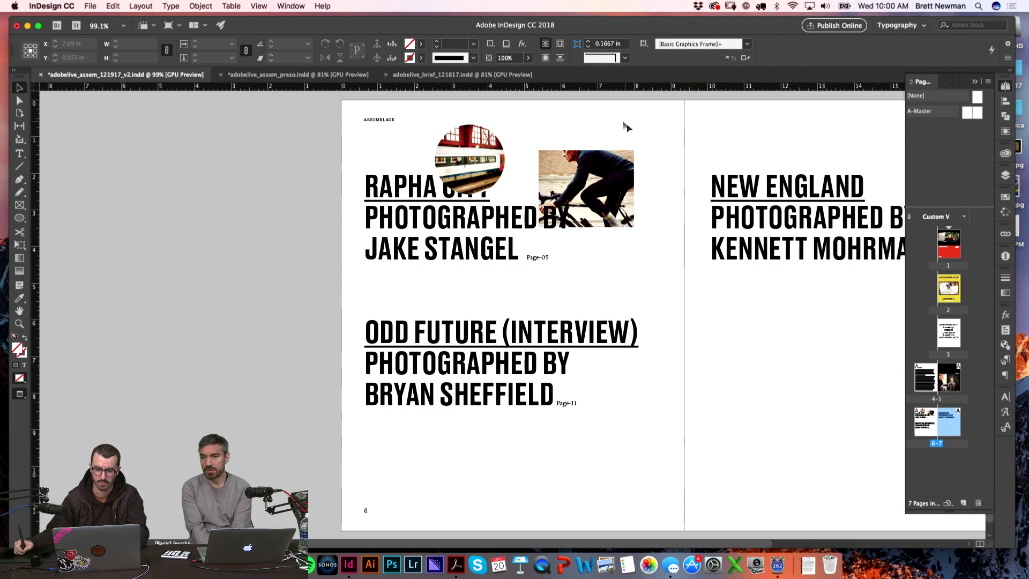
- Move the circular train photo against the cyclist photo, overlapping the end of the Rapha City headline, and compare it with the layout guides
click(497, 157)
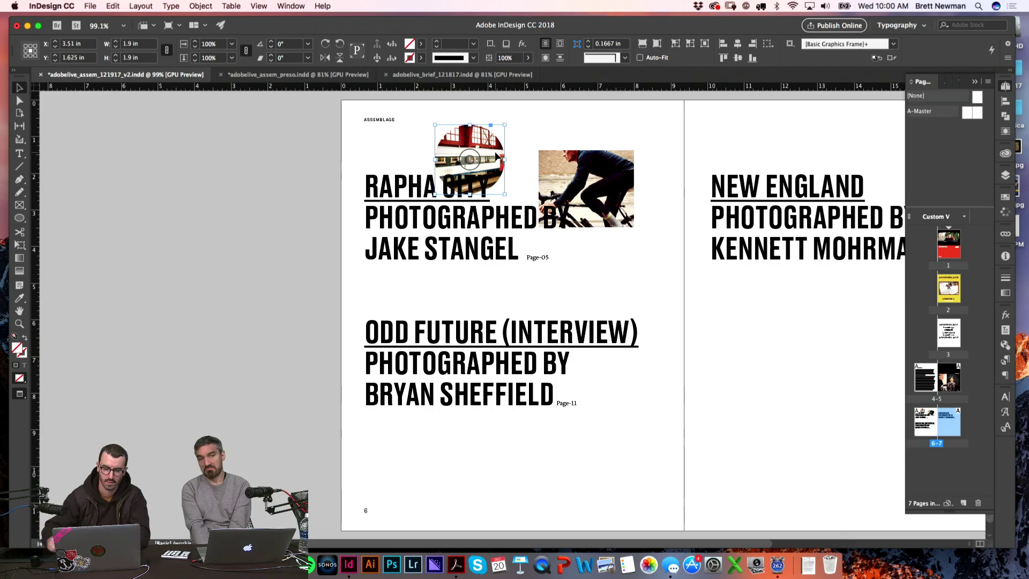
click(303, 222)
scroll(302, 222, right, 5)
scroll(303, 221, up, 1)
key(z)
drag(204, 123, 695, 394)
key(v)
drag(394, 172, 437, 198)
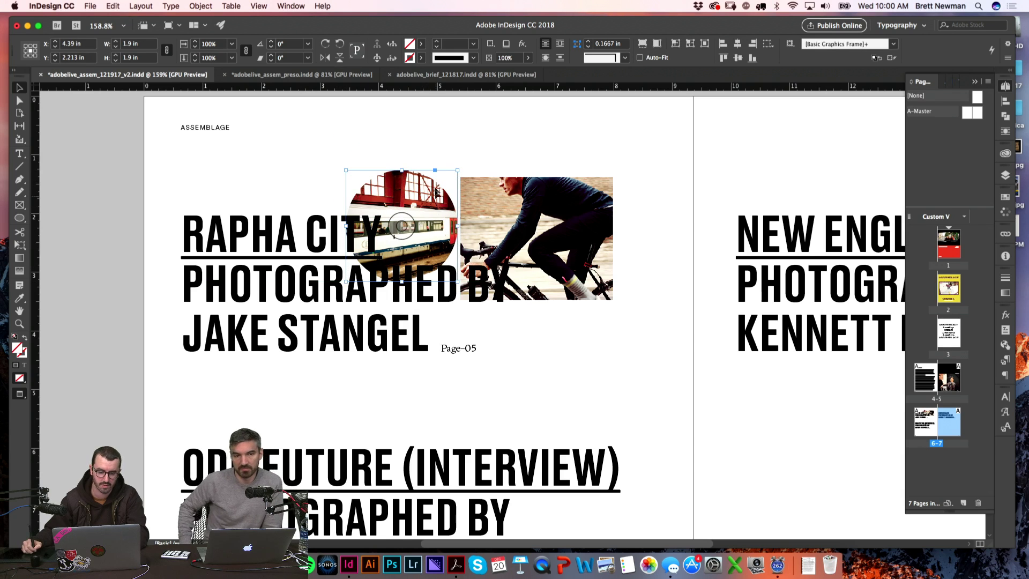
key(b)
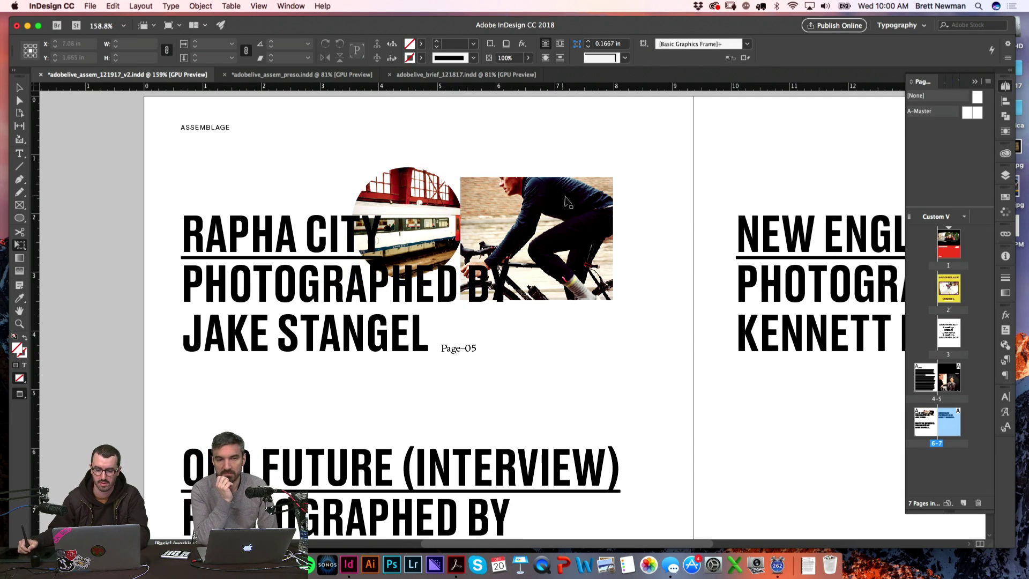
key(Escape)
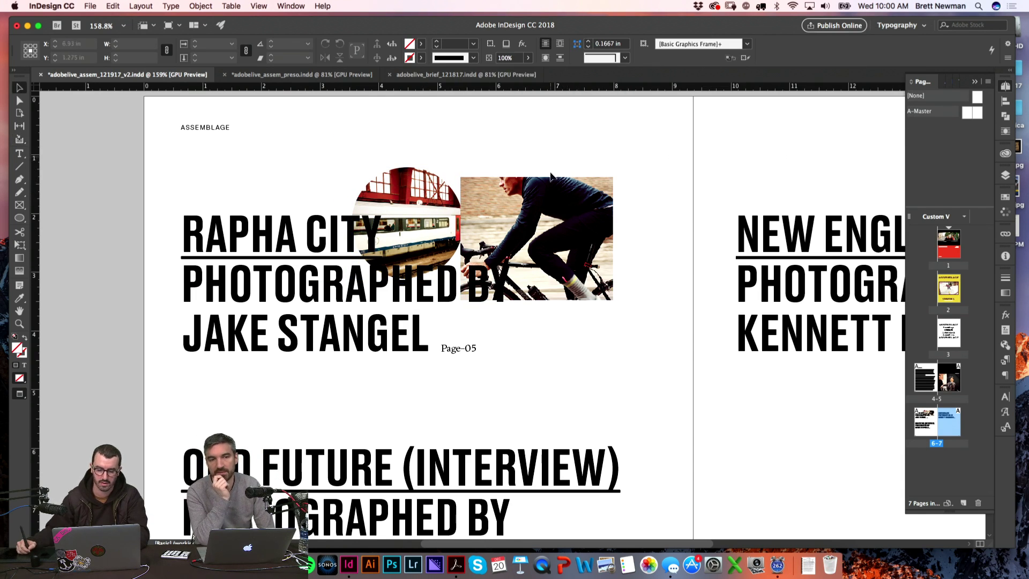
click(434, 198)
key(w)
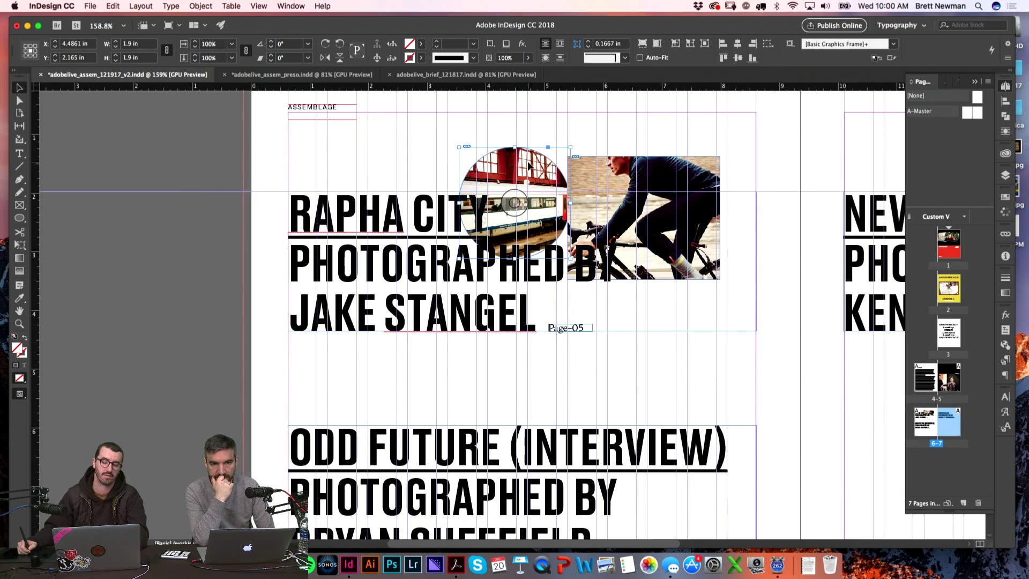
- Move the circular train photo off the page onto the pasteboard beside the spread
click(564, 140)
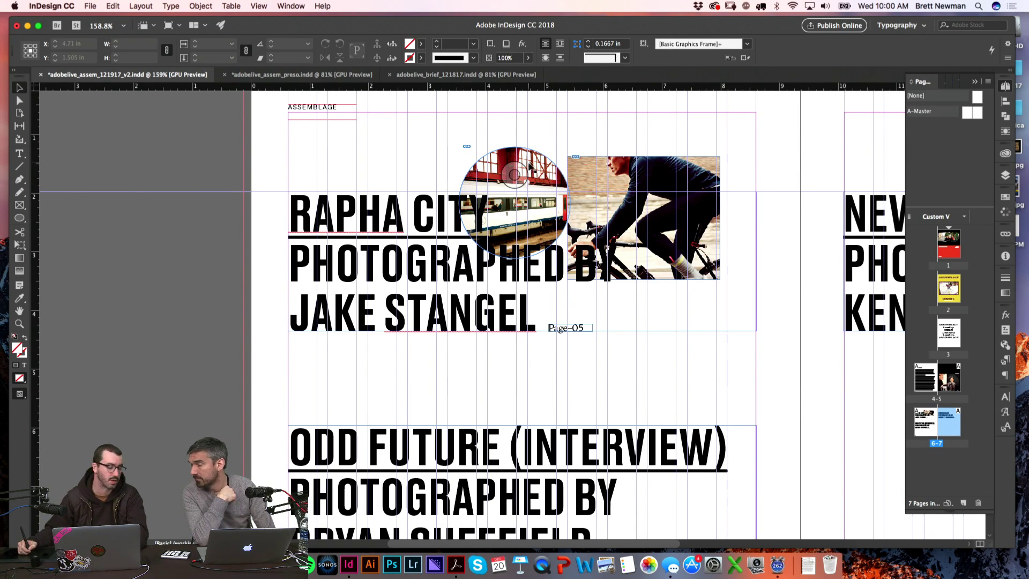
key(w)
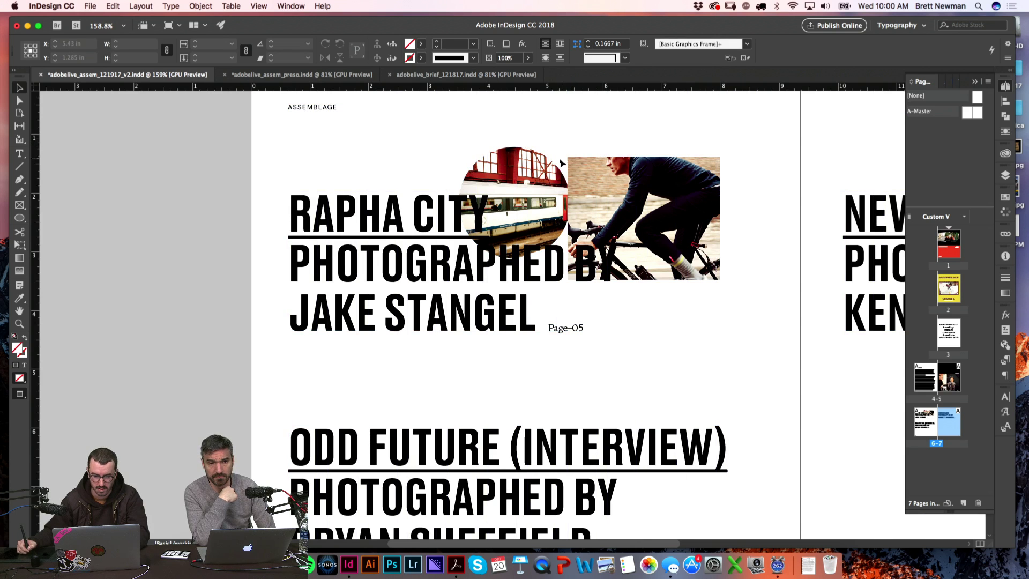
key(w)
drag(541, 170, 201, 172)
- Replace the cyclist photo in the rectangular frame with JS_5.png from the Stangel_Rapha folder
click(619, 176)
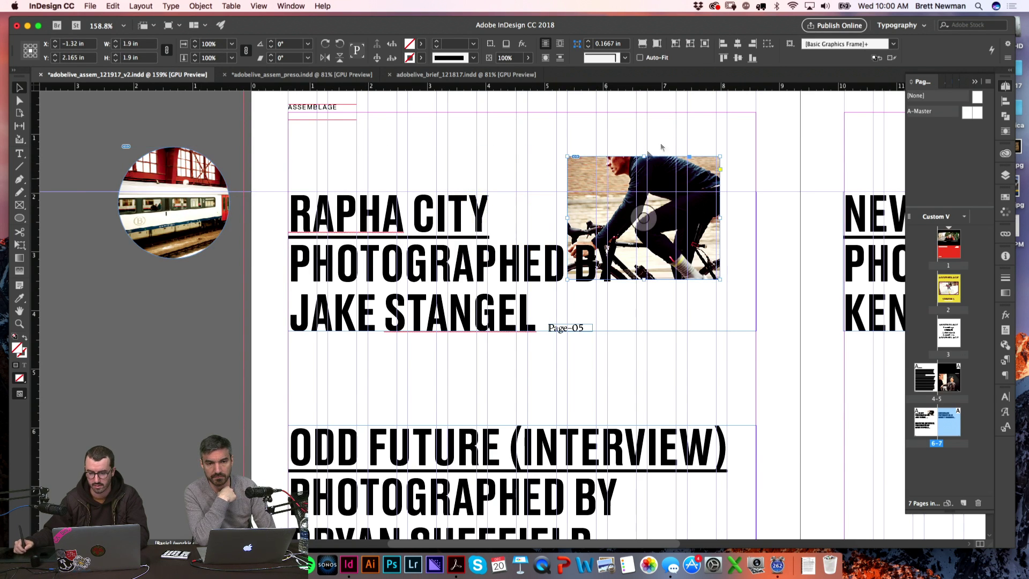
key(super+d)
click(344, 190)
click(315, 197)
key(Up)
key(Up)
key(Up)
key(Up)
key(Up)
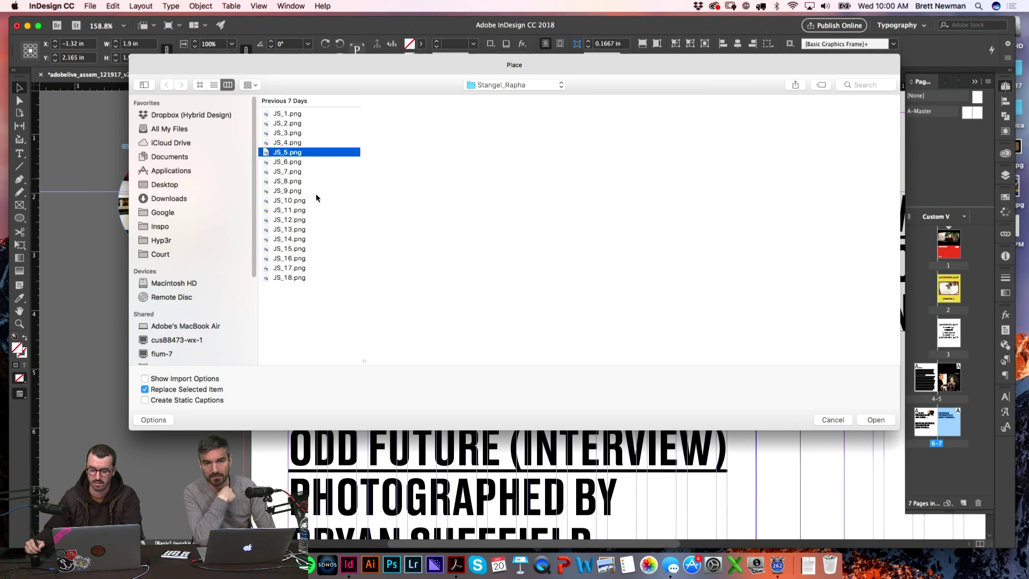
key(Return)
click(750, 142)
key(w)
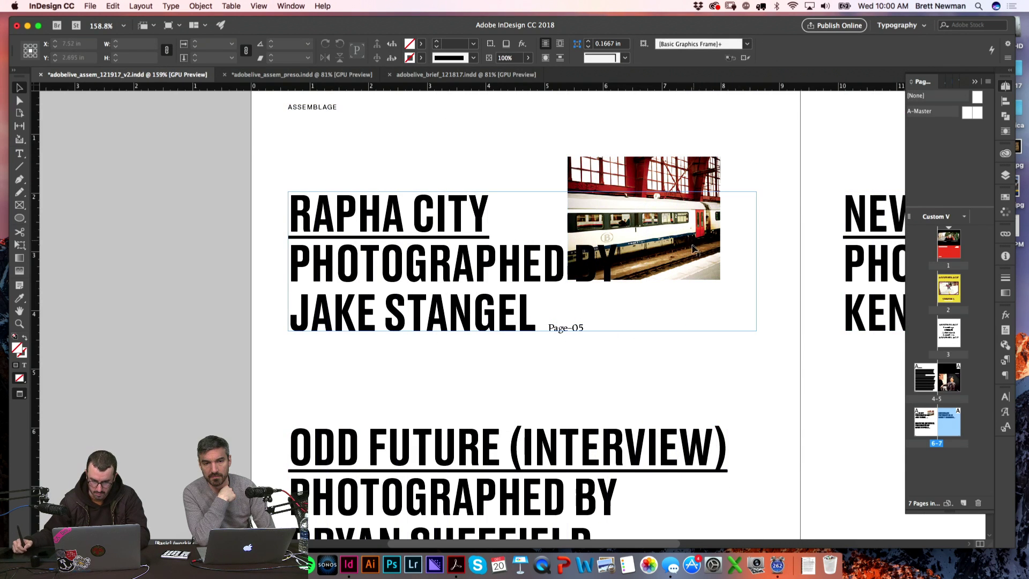
- Move the rectangular train photo just past the end of the Rapha City headline, rising above the text
drag(707, 170, 708, 271)
key(shift+super+a)
click(674, 363)
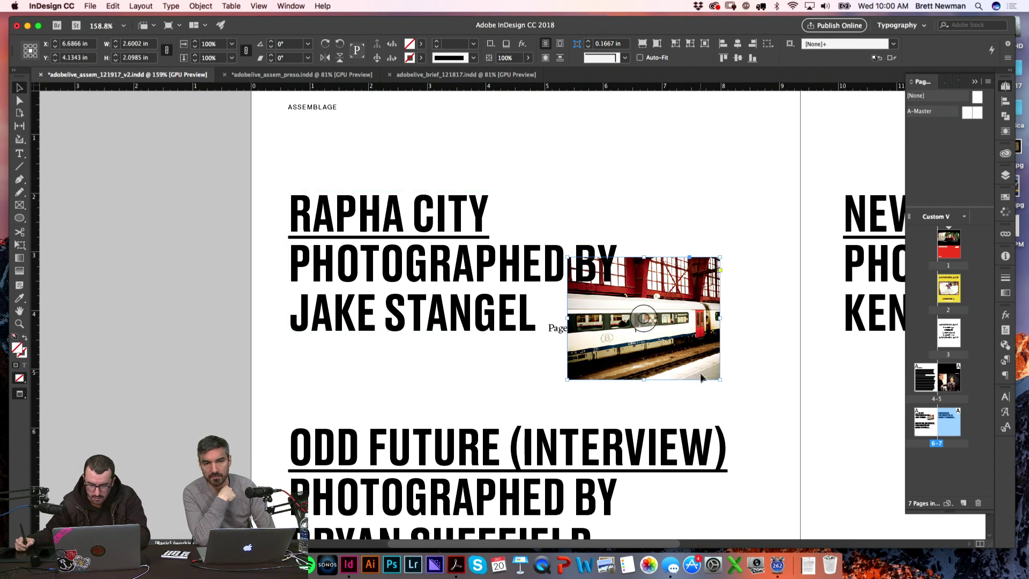
drag(703, 371, 631, 228)
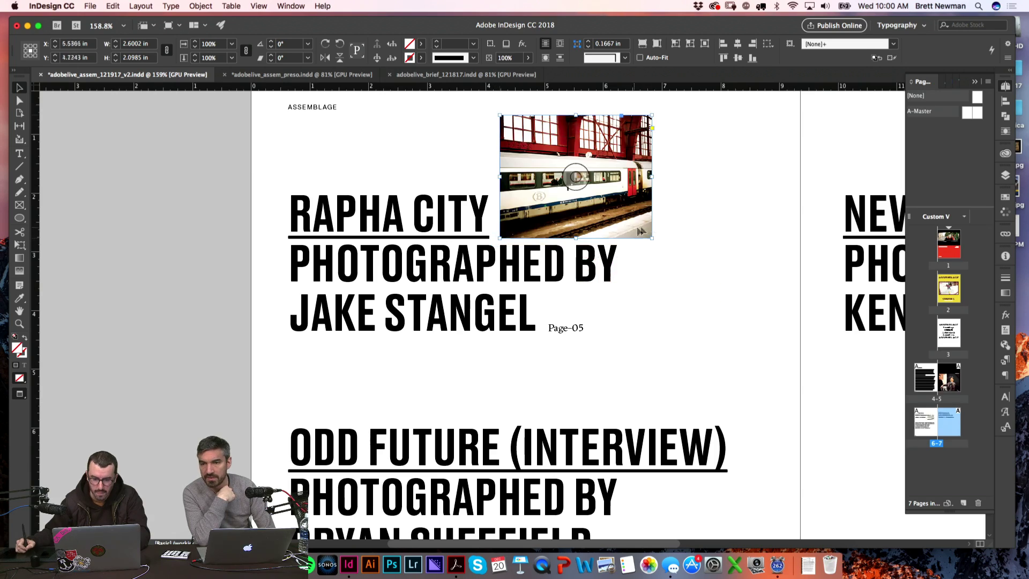
scroll(681, 204, up, 2)
scroll(681, 204, right, 1)
- Scale the rectangular train photo down to about 0.99 × 0.80 in so that it matches the height of the Rapha City line
key(z)
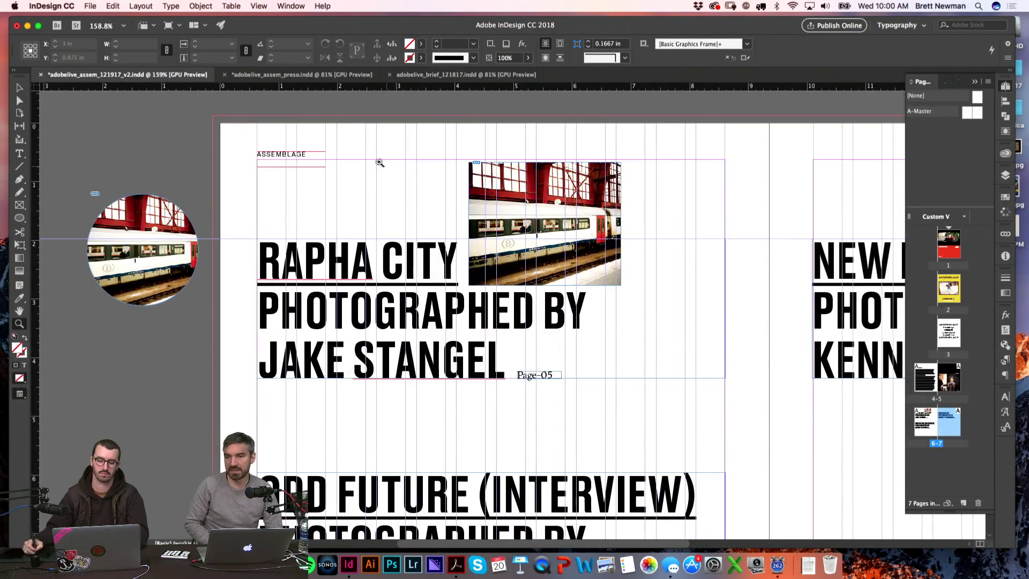
drag(377, 161, 655, 331)
key(v)
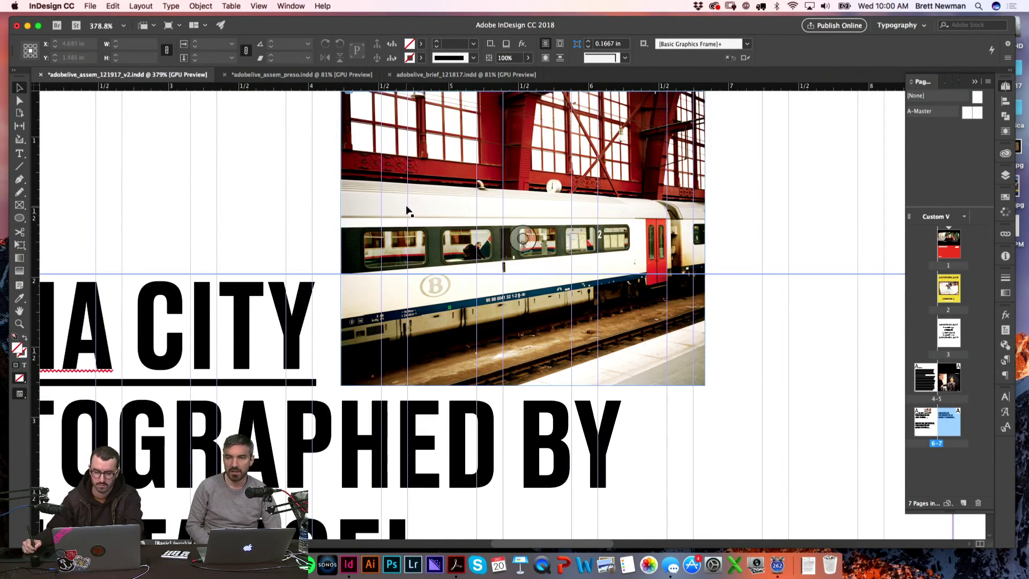
key(super+2)
click(600, 214)
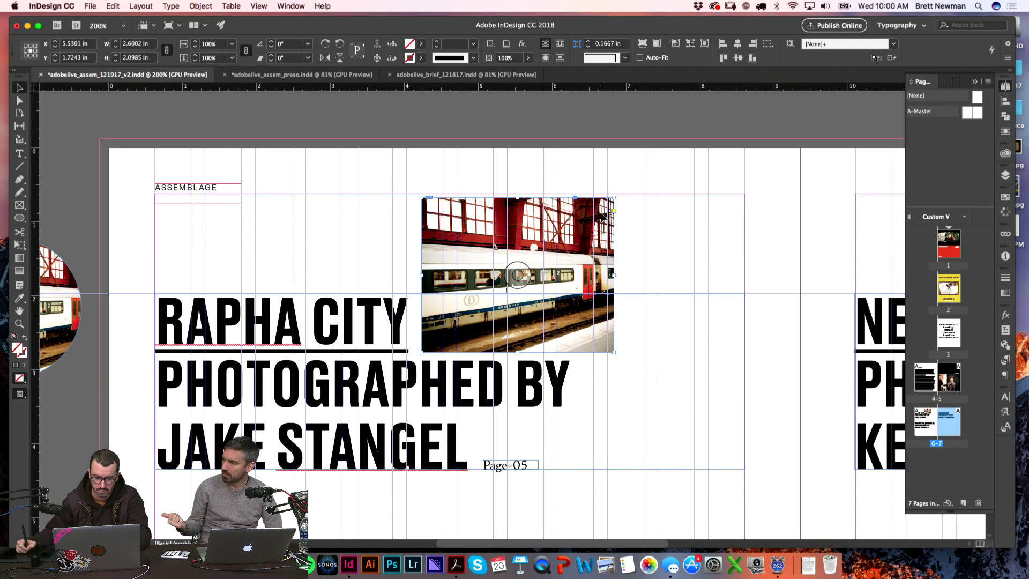
drag(615, 196, 496, 294)
key(w)
scroll(697, 241, down, 3)
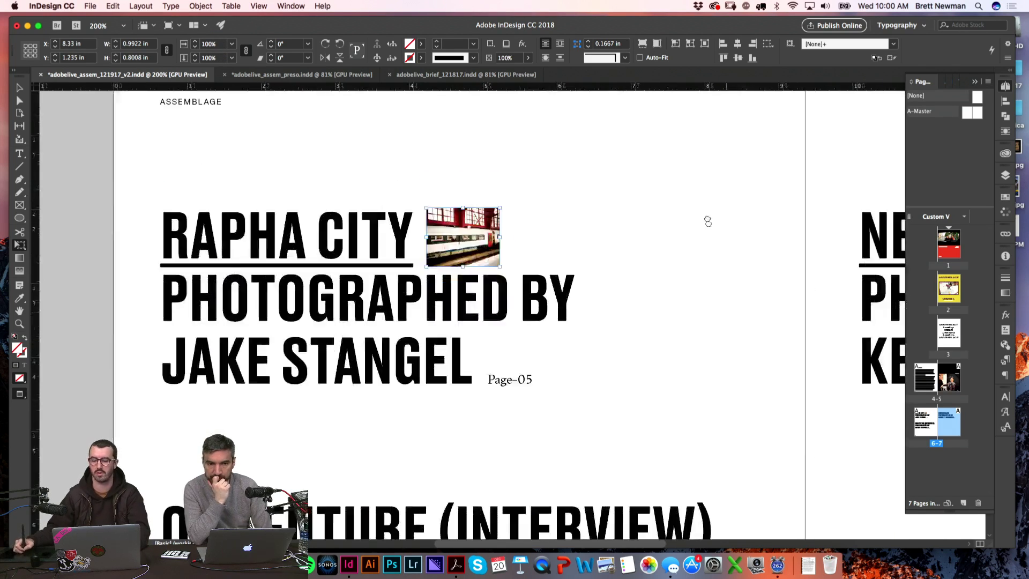
key(v)
click(721, 140)
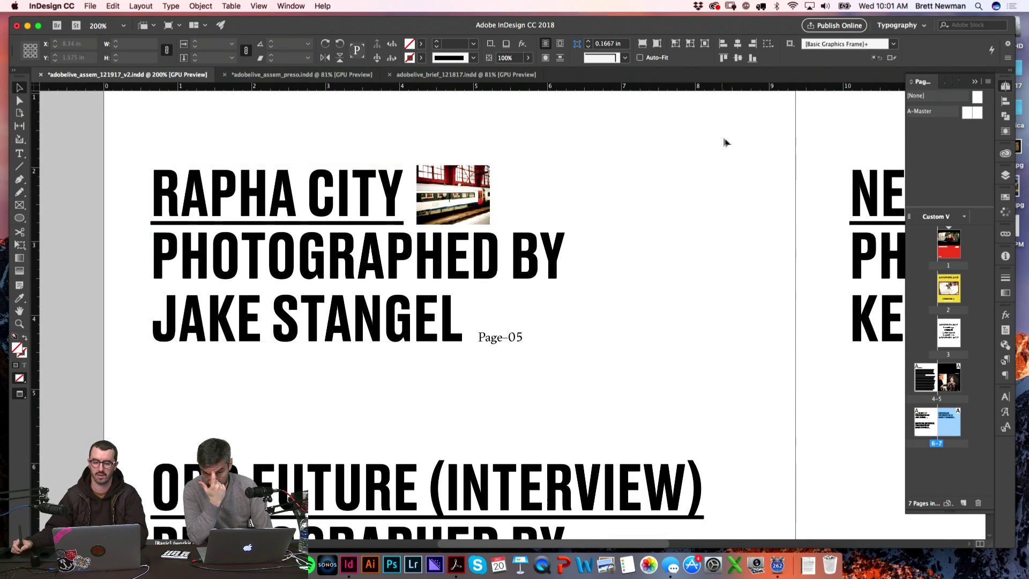
- Nudge the small train photo slightly away from the Rapha City headline and check its placement on the spread
scroll(745, 162, down, 5)
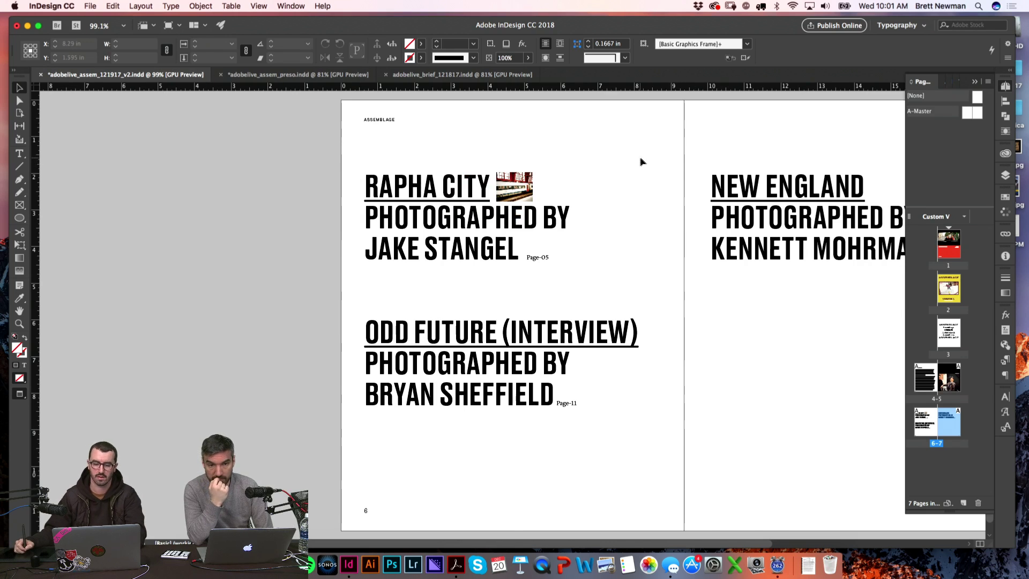
key(w)
drag(462, 131, 677, 278)
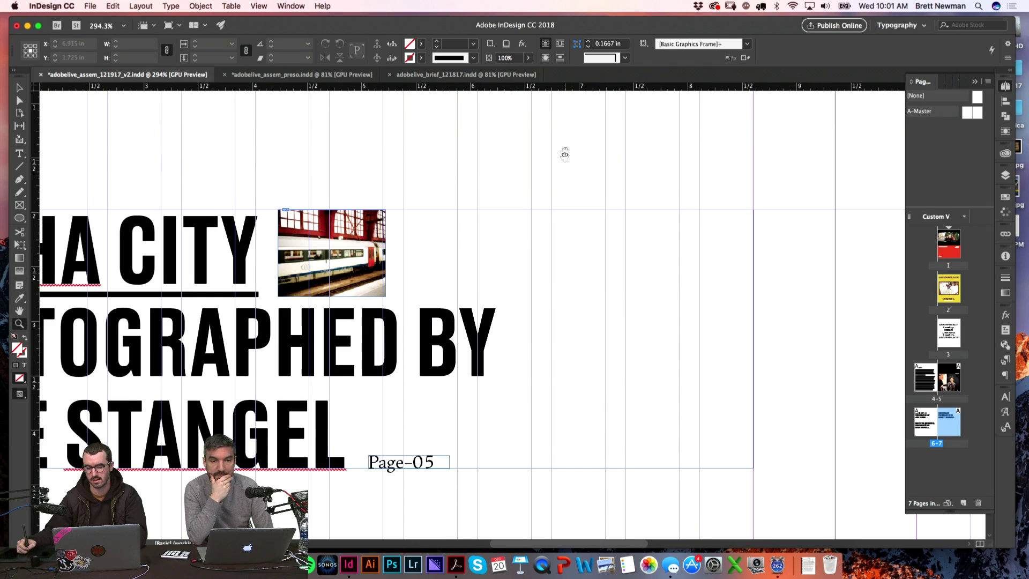
key(v)
click(392, 225)
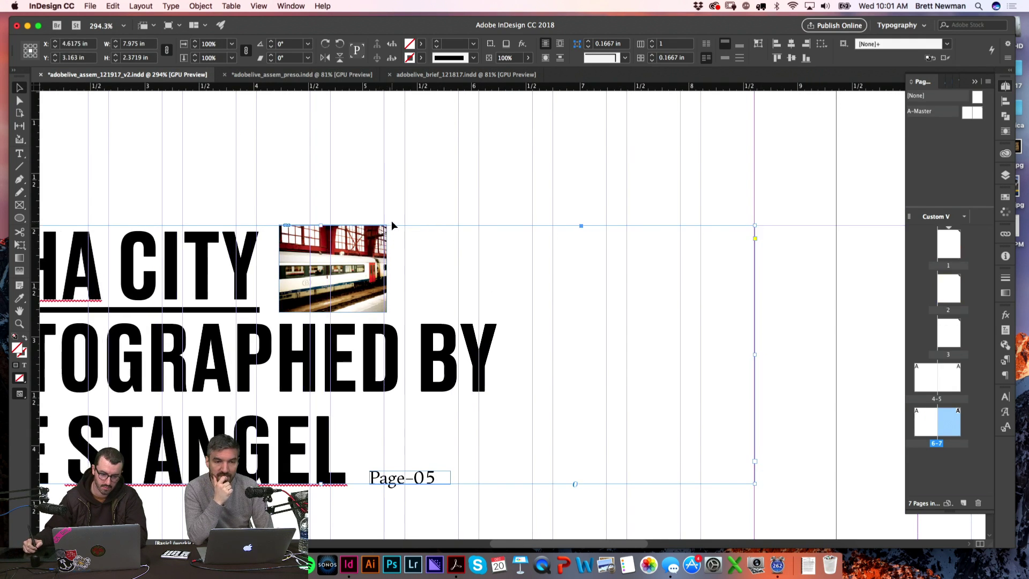
click(399, 194)
drag(378, 243, 382, 246)
key(super+alt+2)
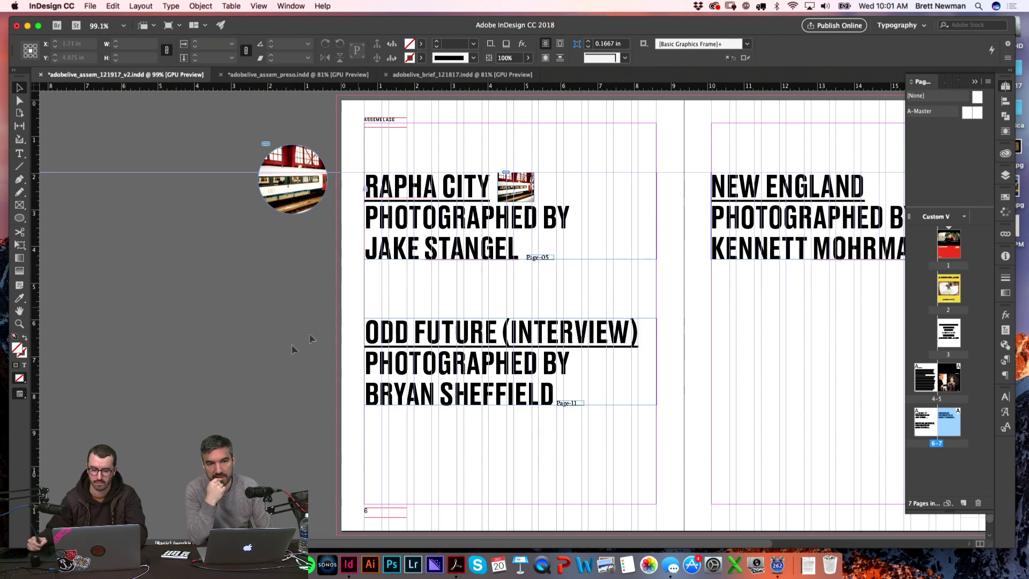
key(w)
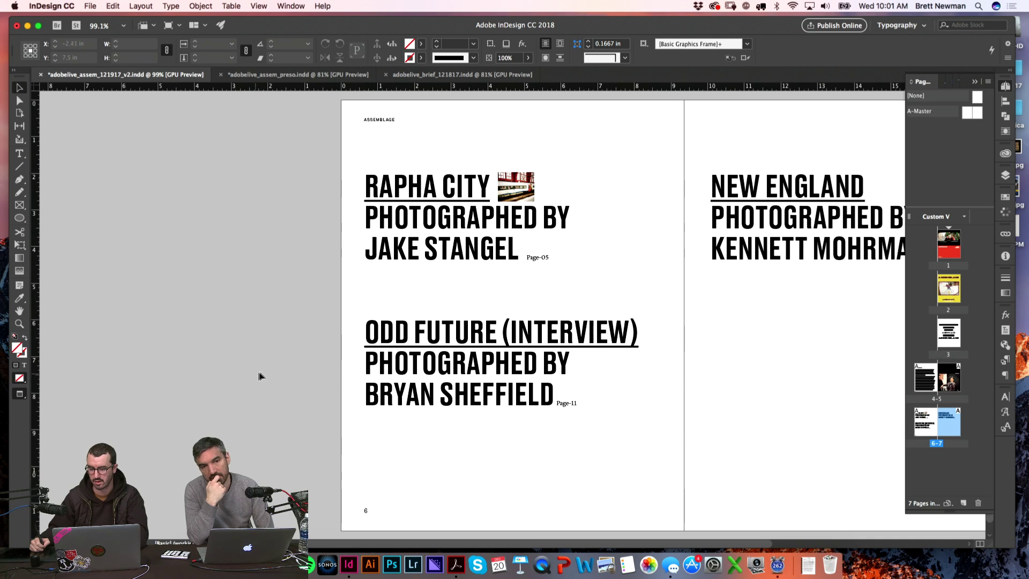
- Duplicate the small train photo to the end of the "Photographed by" line under Odd Future (Interview)
drag(528, 182, 614, 368)
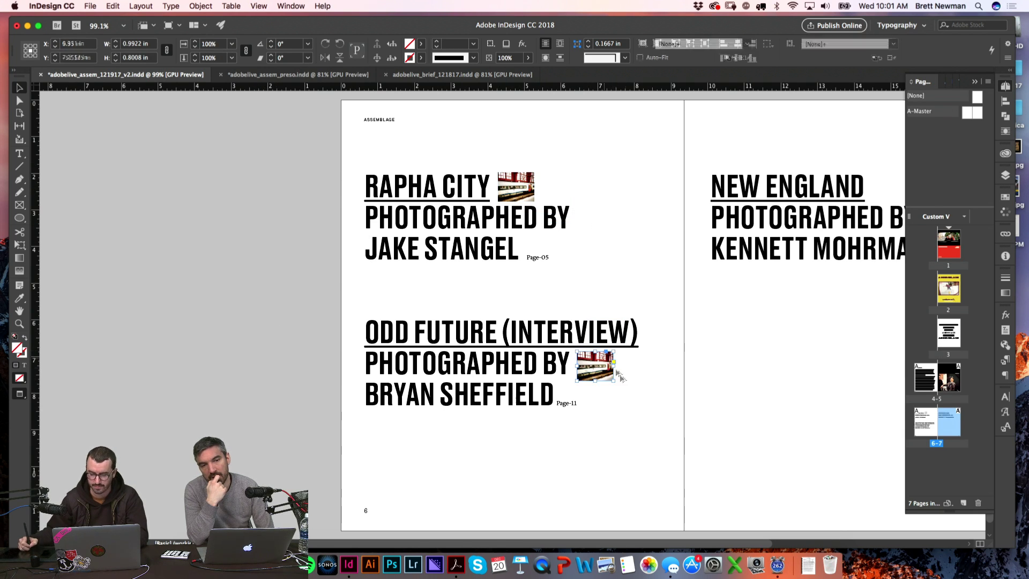
drag(505, 328, 691, 413)
key(w)
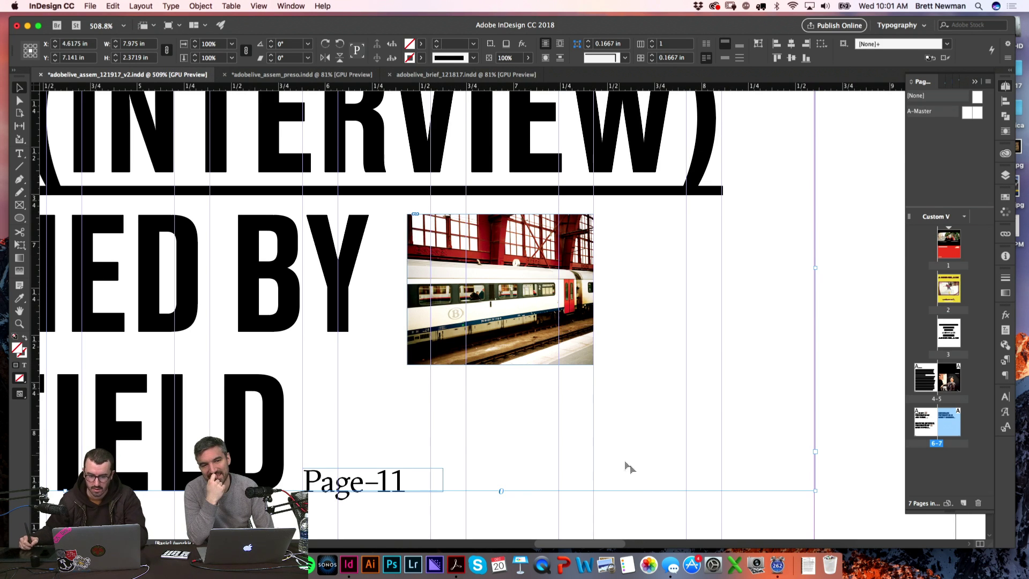
key(super+alt+2)
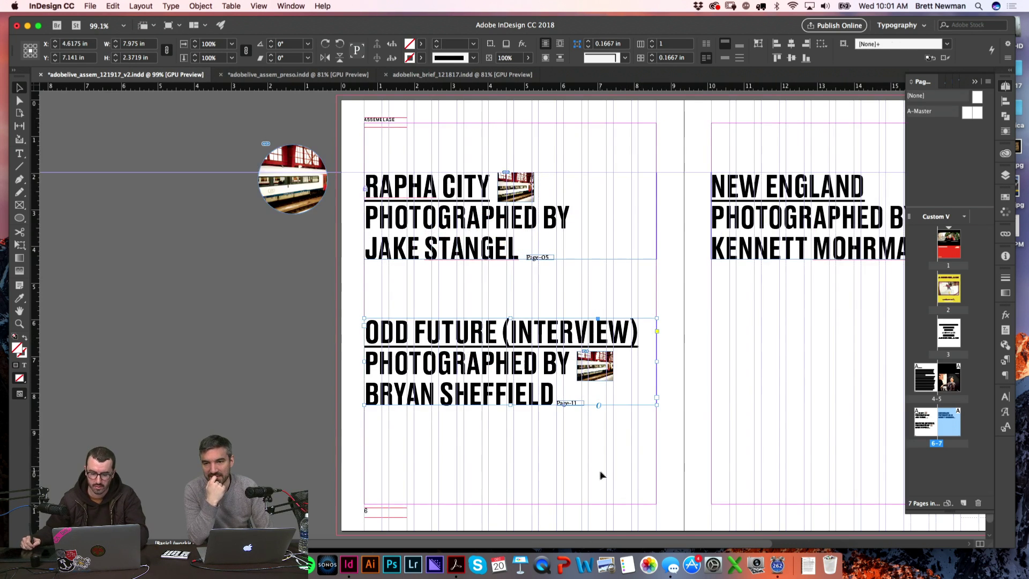
click(699, 450)
- Enlarge the duplicated train photo beside the Odd Future credit proportionally to about 1.4 in wide and preview it without guides
key(z)
drag(700, 450, 596, 347)
click(583, 395)
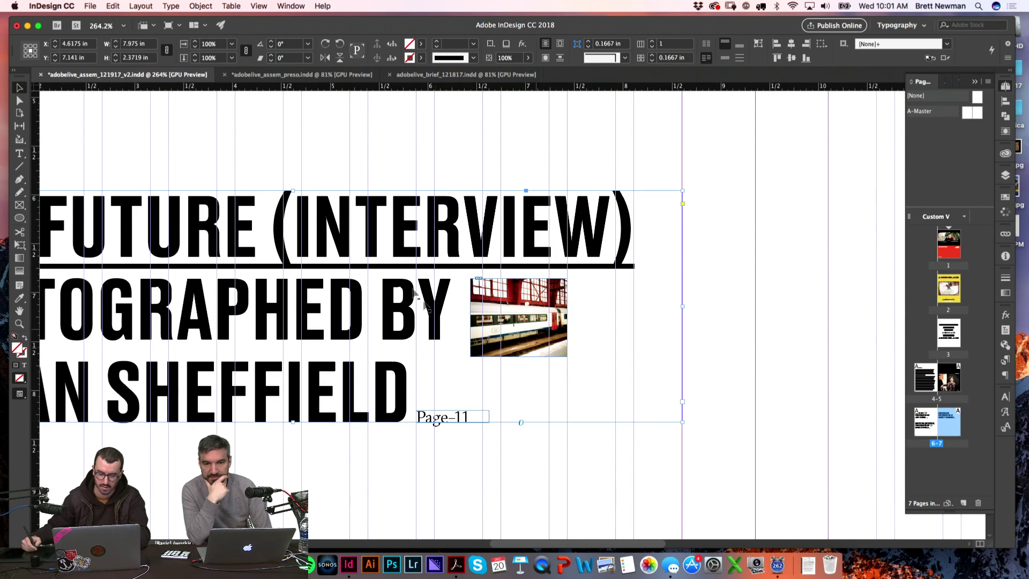
click(500, 446)
click(536, 349)
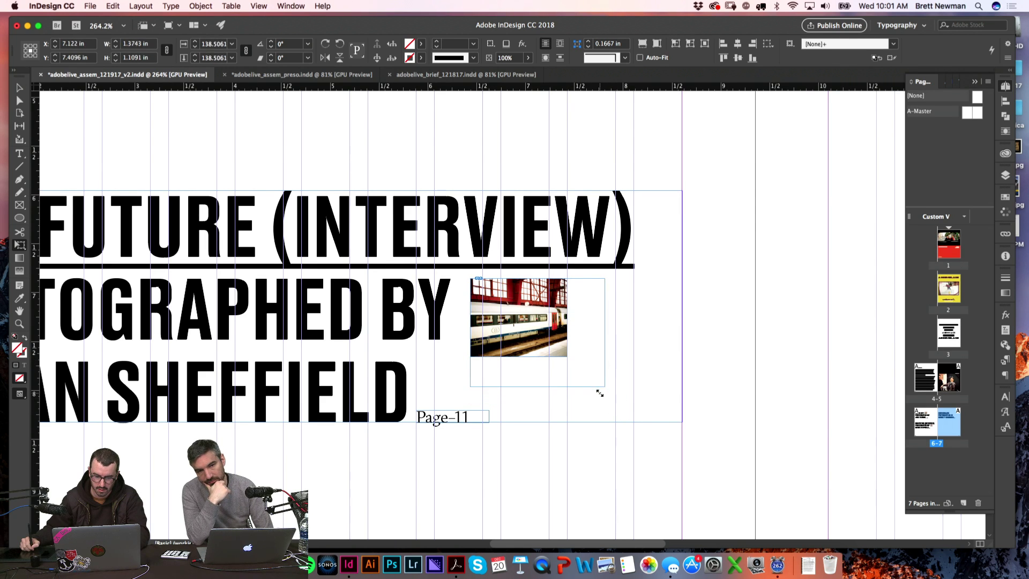
drag(600, 392, 601, 394)
key(v)
click(583, 464)
key(w)
scroll(595, 375, left, 3)
scroll(594, 375, down, 1)
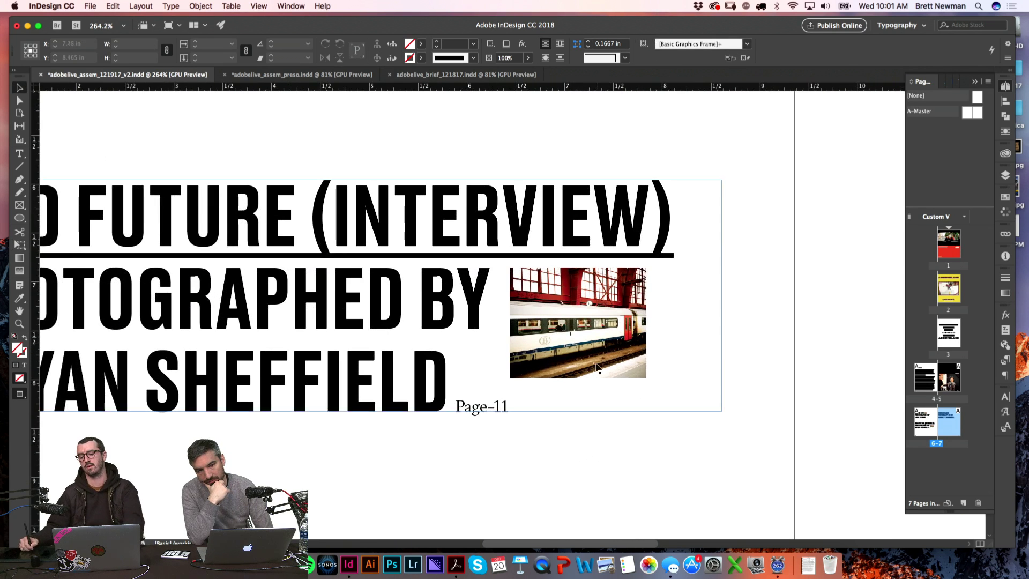
- Start replacing the train photo beside the Odd Future credit and browse the Assets folder to the Odd Future images
click(606, 367)
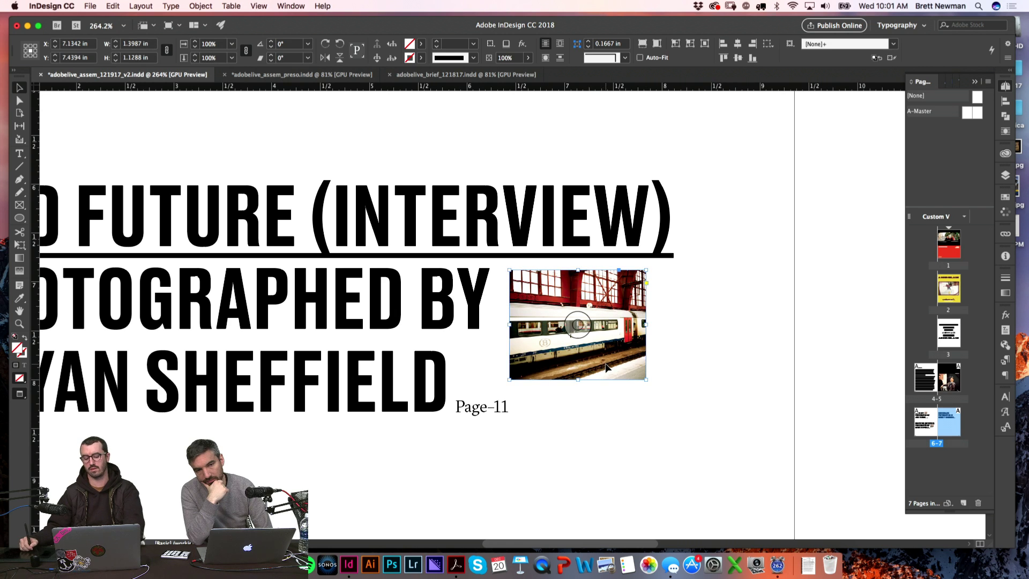
key(super+d)
click(328, 219)
click(512, 85)
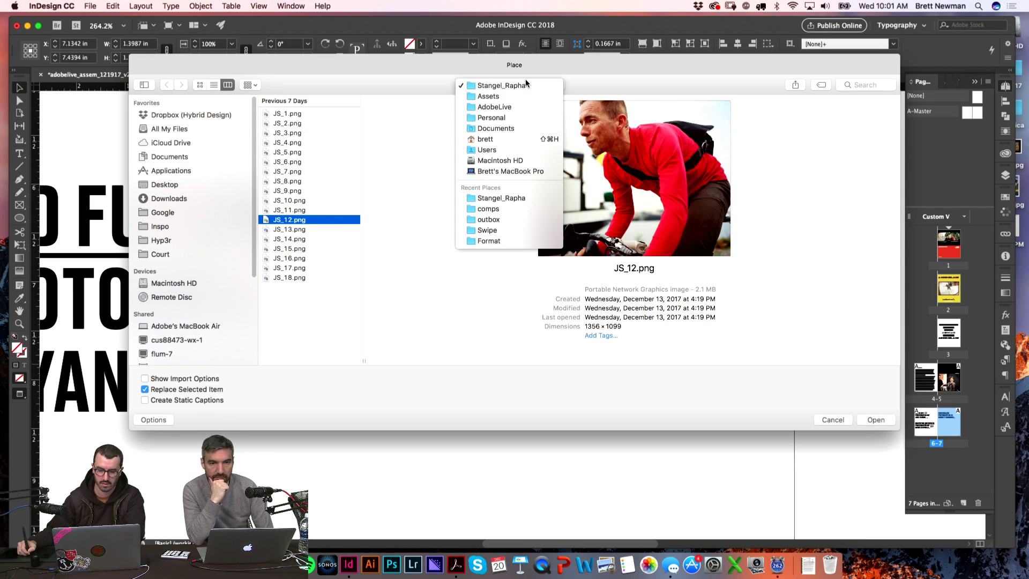
click(488, 95)
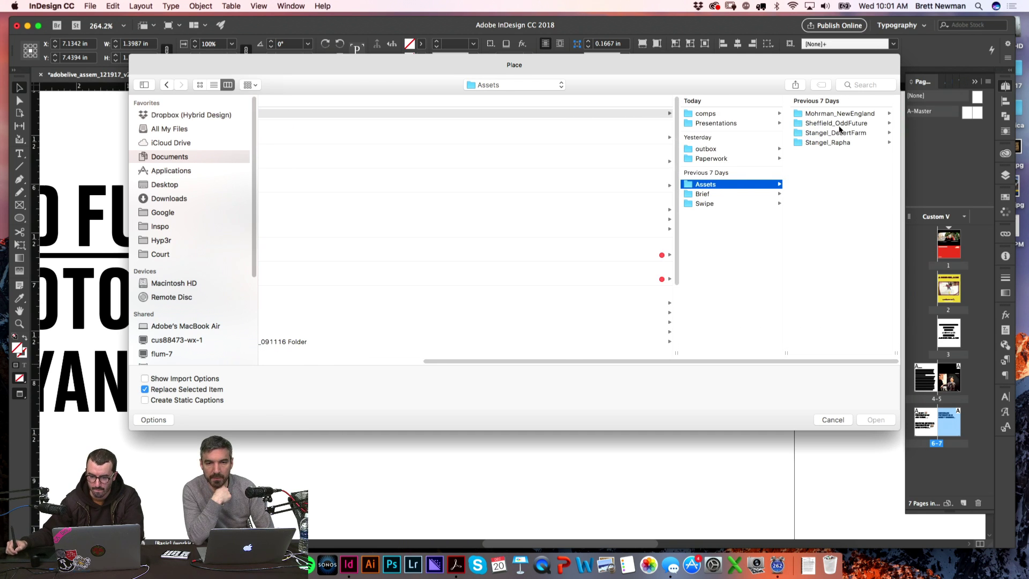
click(839, 124)
key(Right)
- Preview the skater image SHEFF_057761_F.jpg and place it into the selected photo frame
key(Down)
key(Down)
key(Down)
key(Down)
key(Down)
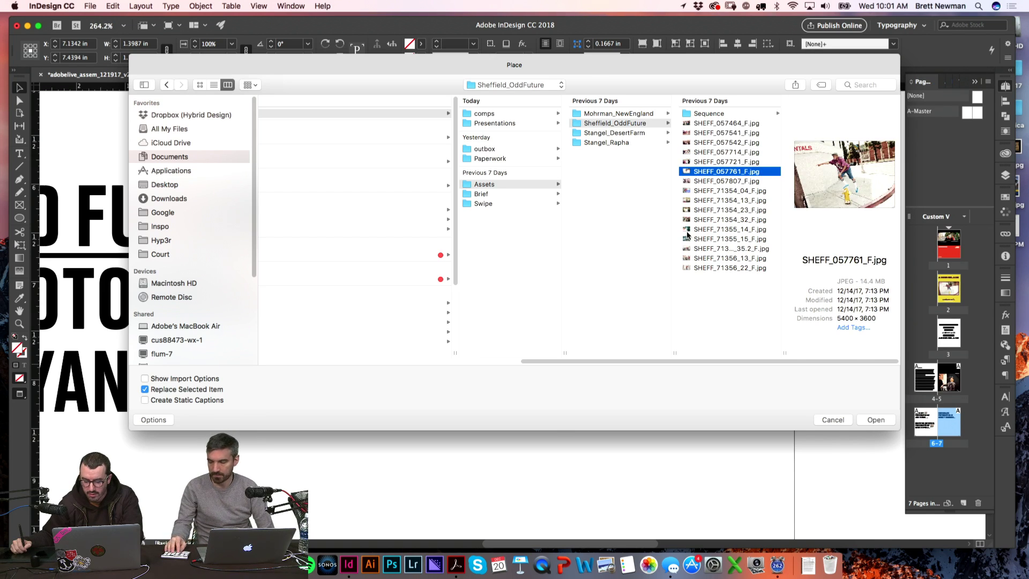
key(space)
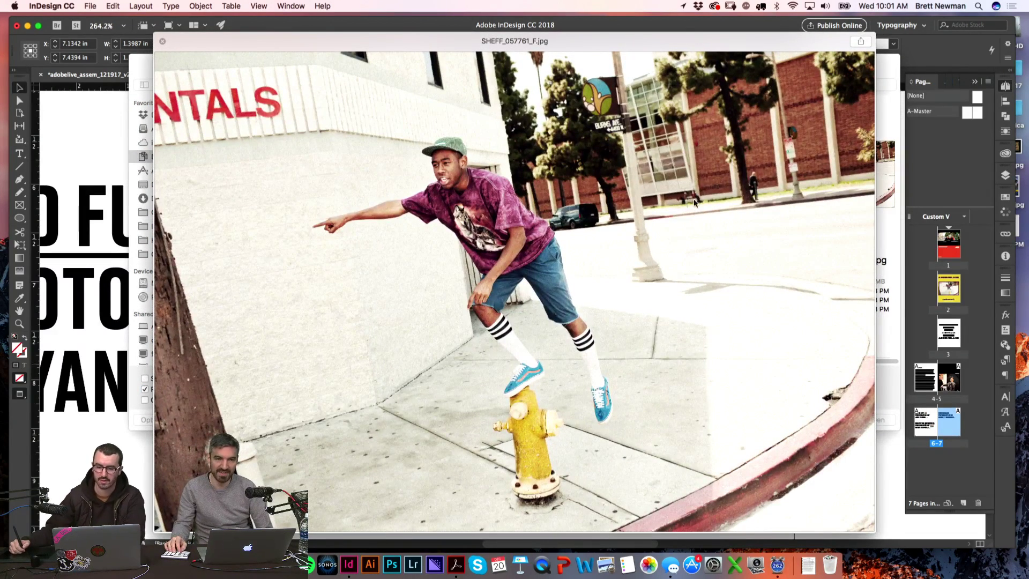
key(space)
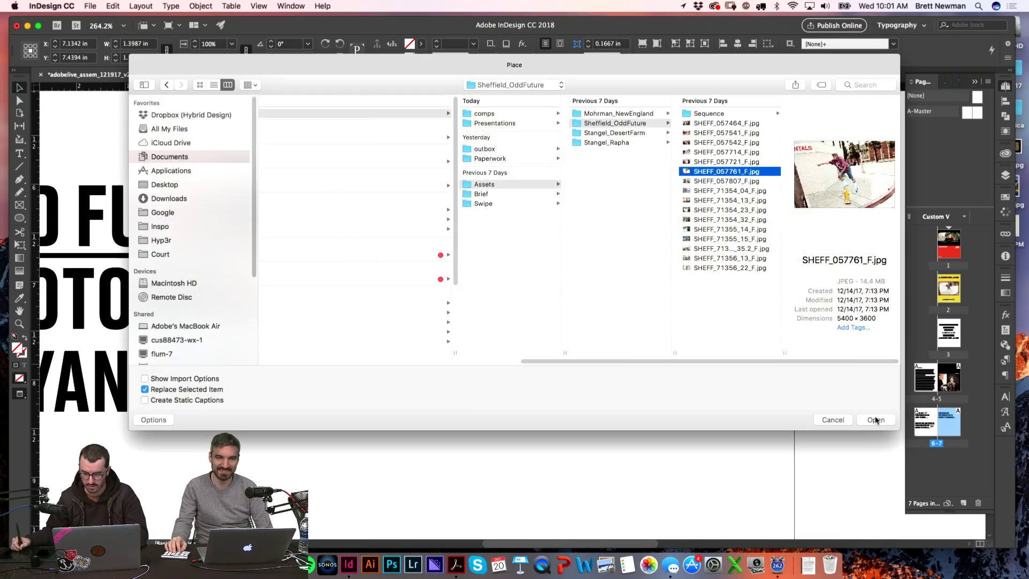
click(883, 419)
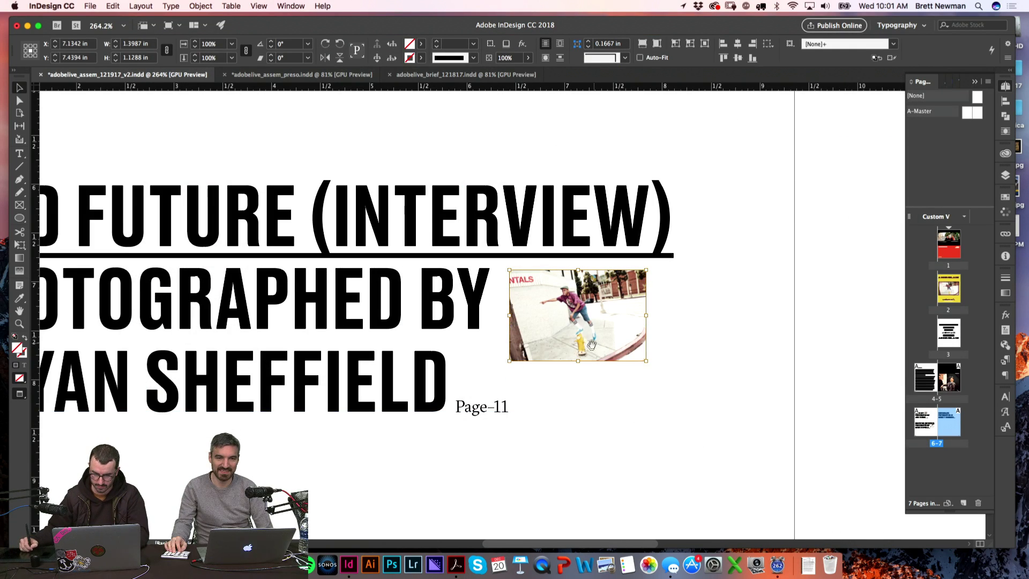
- Scale the skater image up to fill the frame height and fit the frame to it, about 1.69 × 1.13 in
click(577, 324)
drag(578, 367, 578, 379)
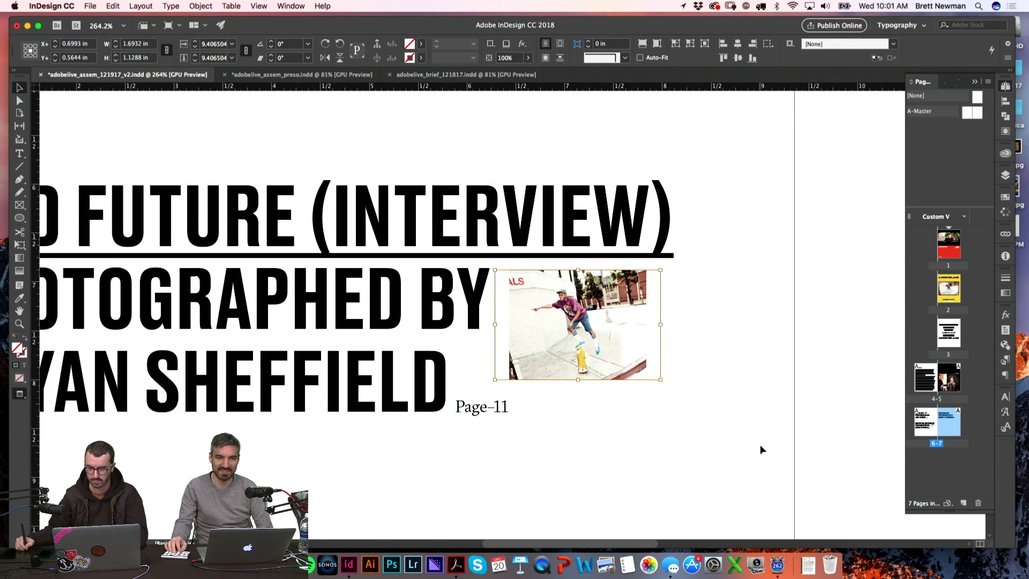
key(Escape)
key(super+alt+c)
key(super+semicolon)
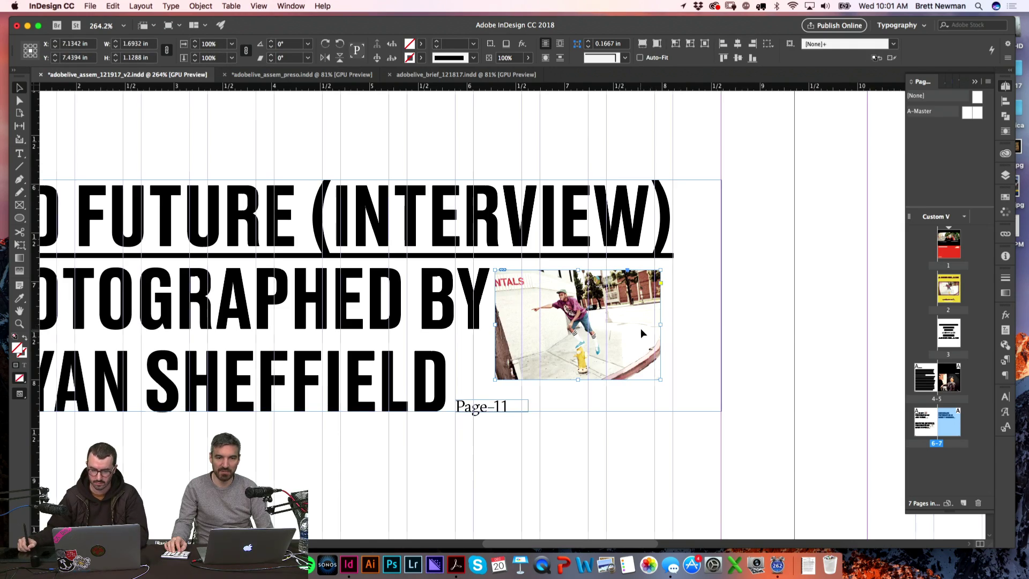
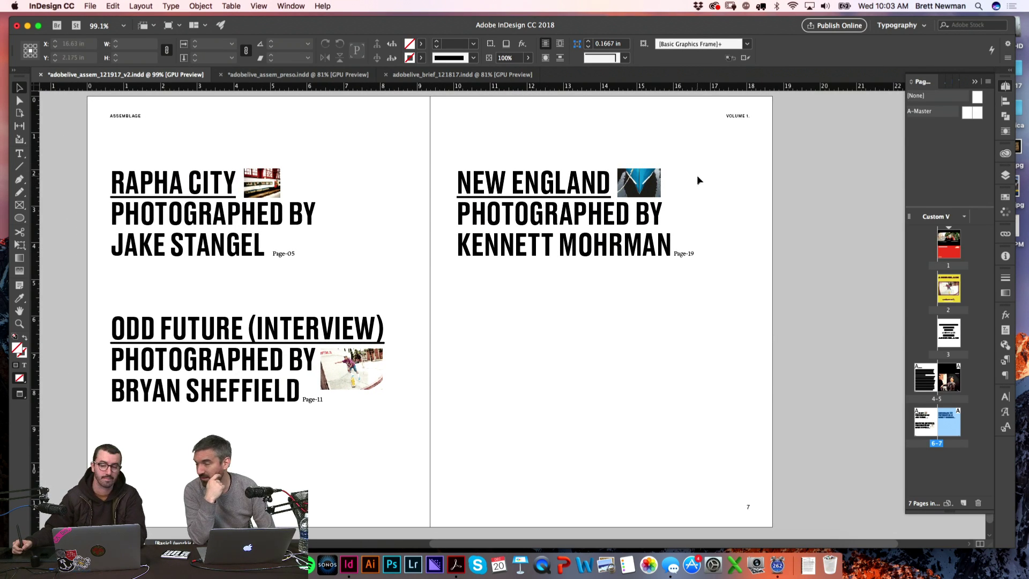
- Enlarge the boat photo beside the New England headline slightly to about 1.20 × 0.80 in and check the spread without guides
key(z)
drag(601, 177, 701, 241)
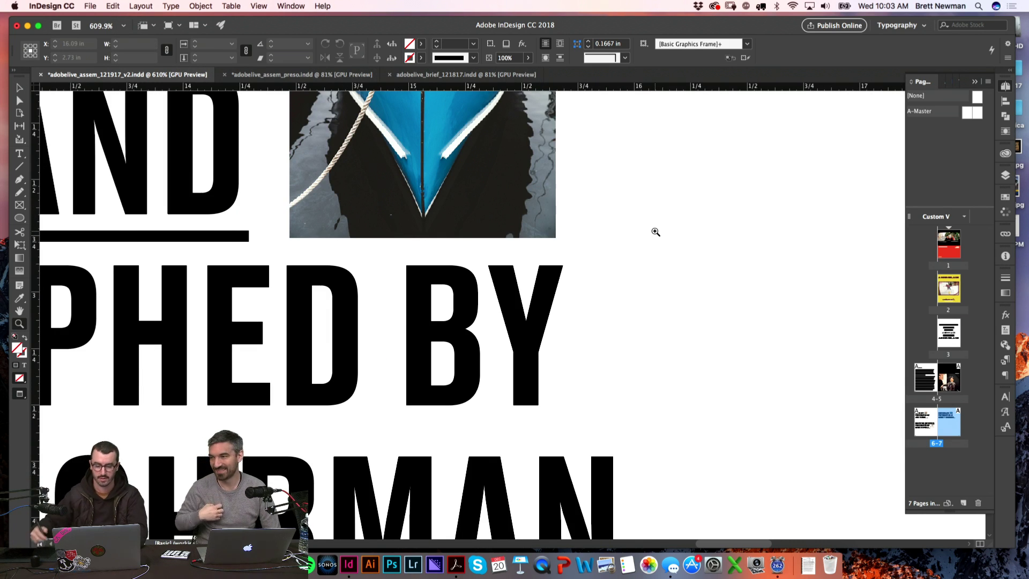
scroll(720, 216, up, 2)
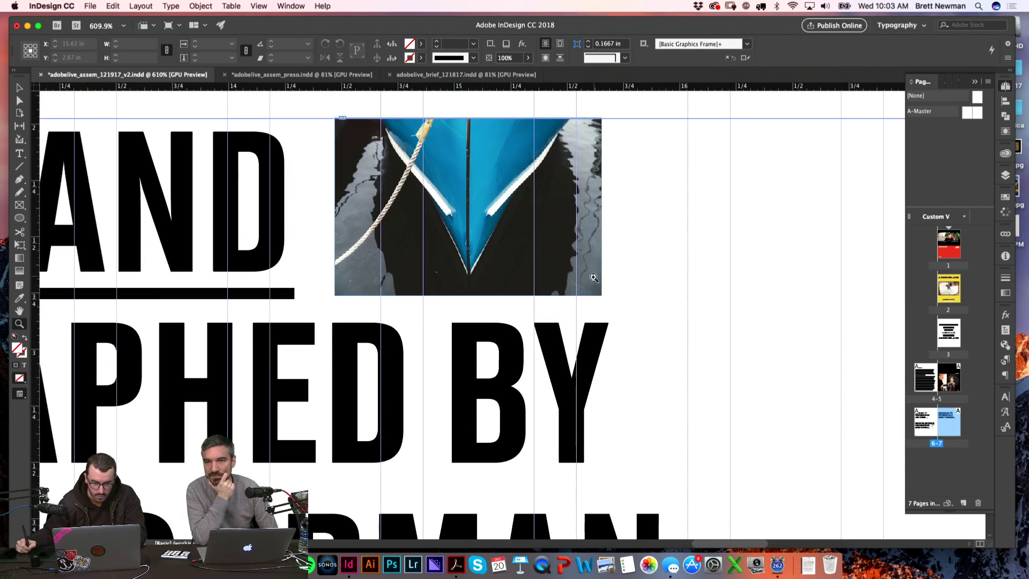
key(v)
click(599, 290)
drag(603, 296, 606, 299)
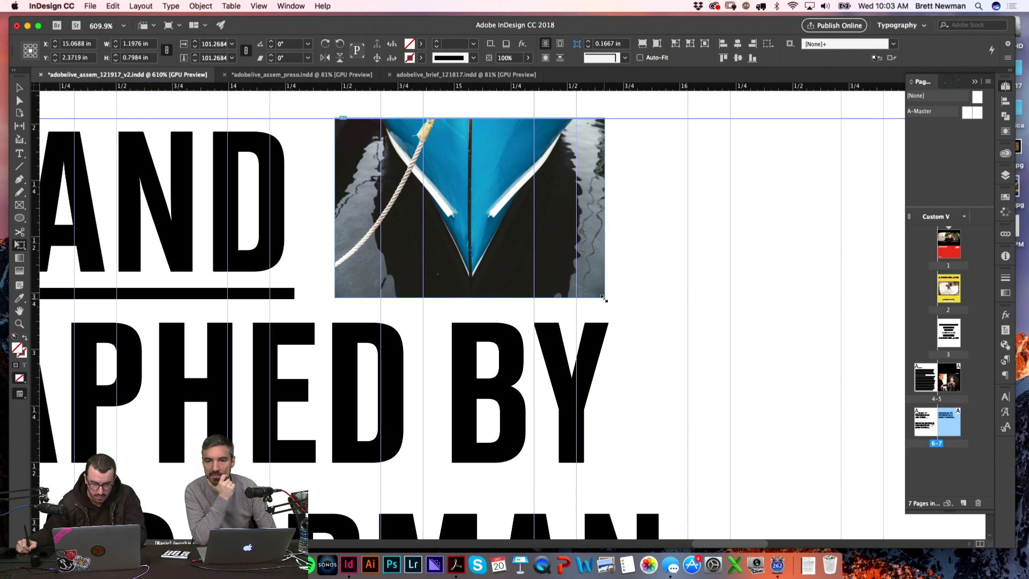
key(v)
key(w)
click(670, 253)
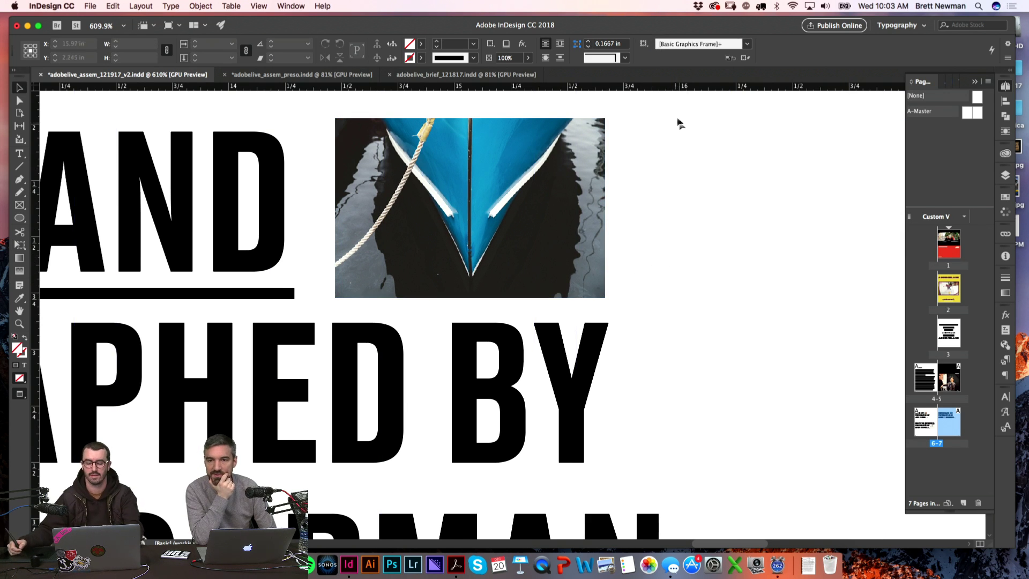
key(super+0)
key(alt+super+0)
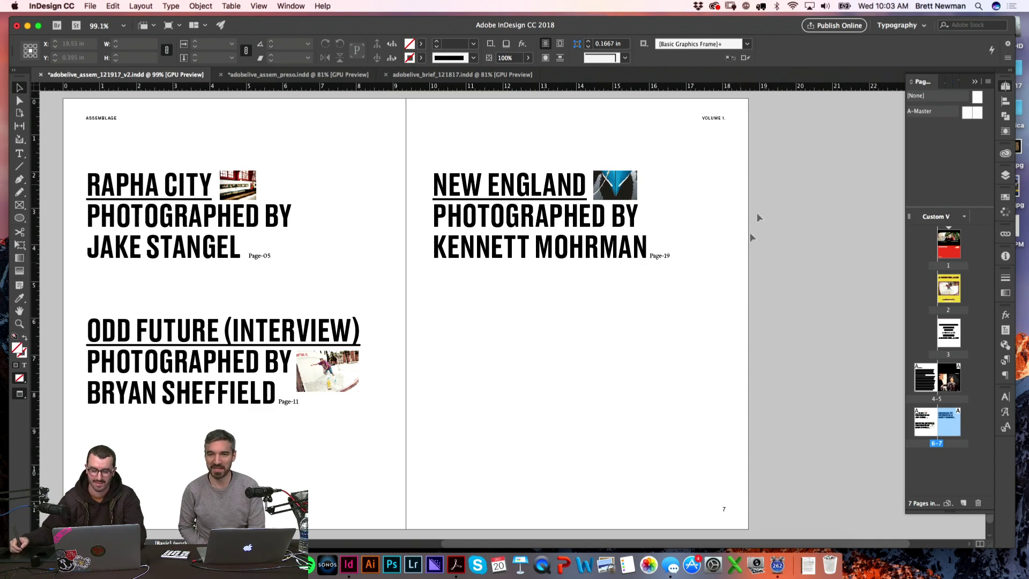
- Try enlarging the skater photo to about 5.44 × 3.62 in, sending it behind the Odd Future text and lowering it
drag(710, 404, 779, 288)
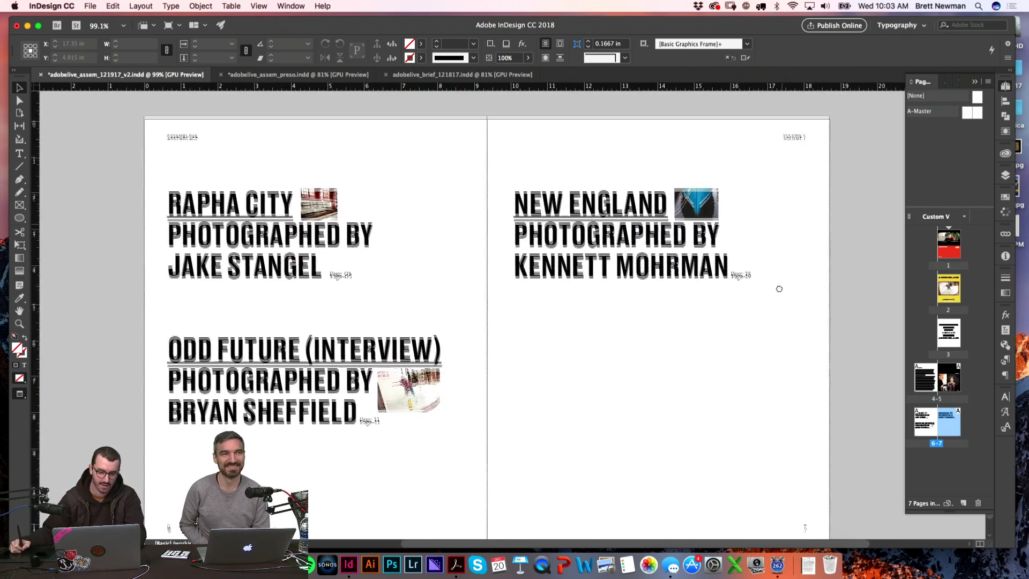
click(440, 389)
key(e)
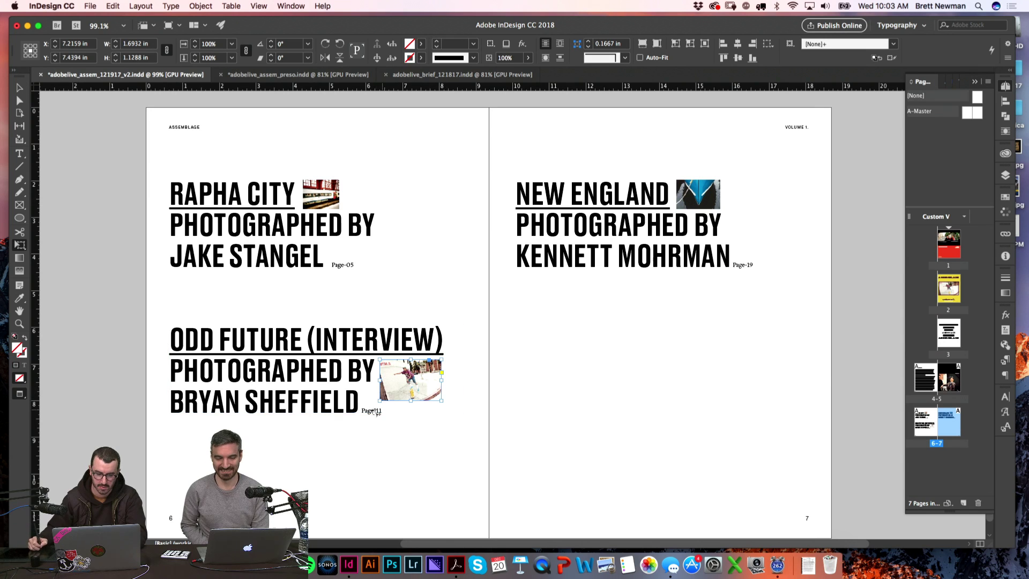
drag(379, 403, 243, 491)
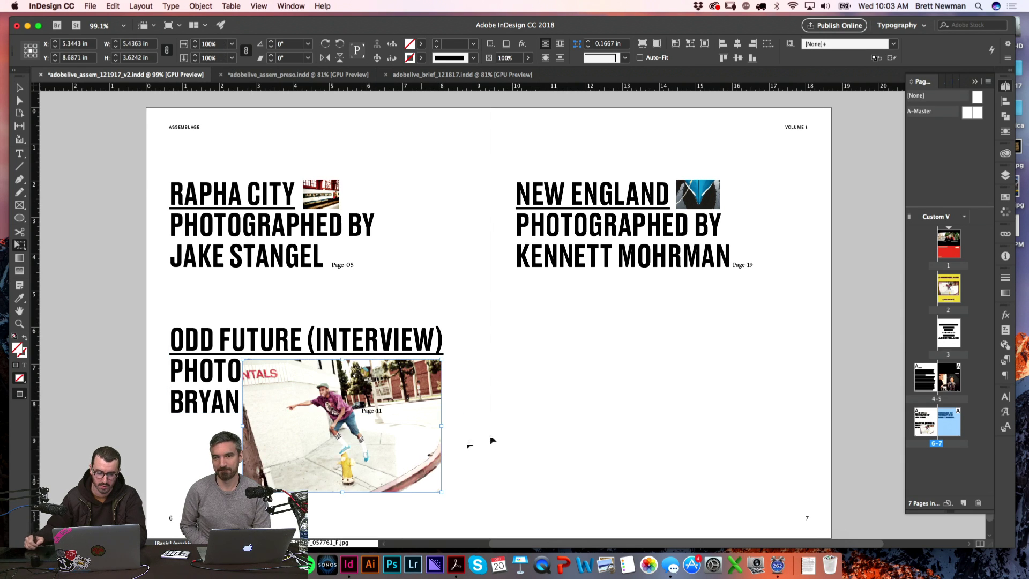
key(v)
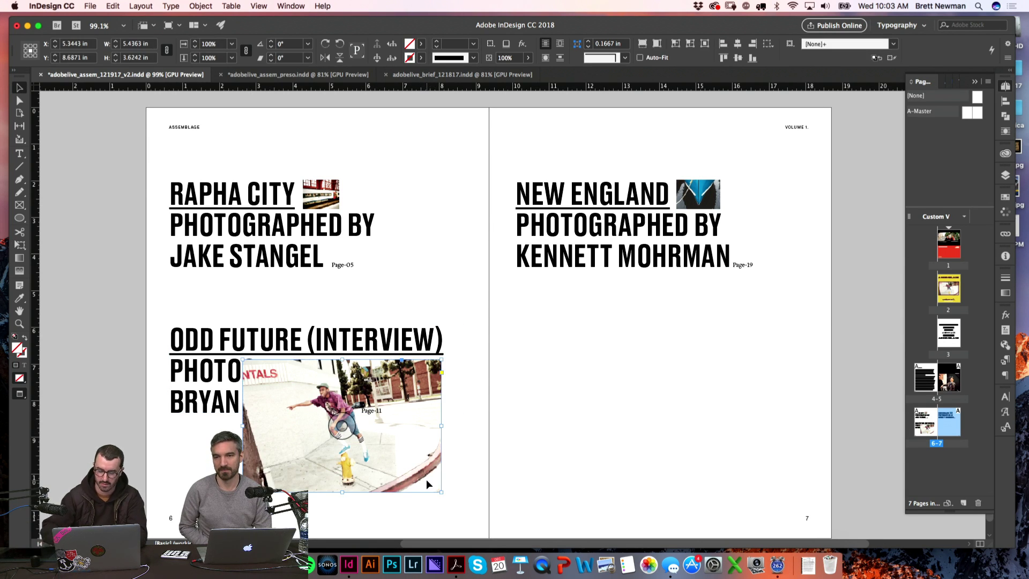
key(super+shift+bracketleft)
drag(426, 479, 425, 487)
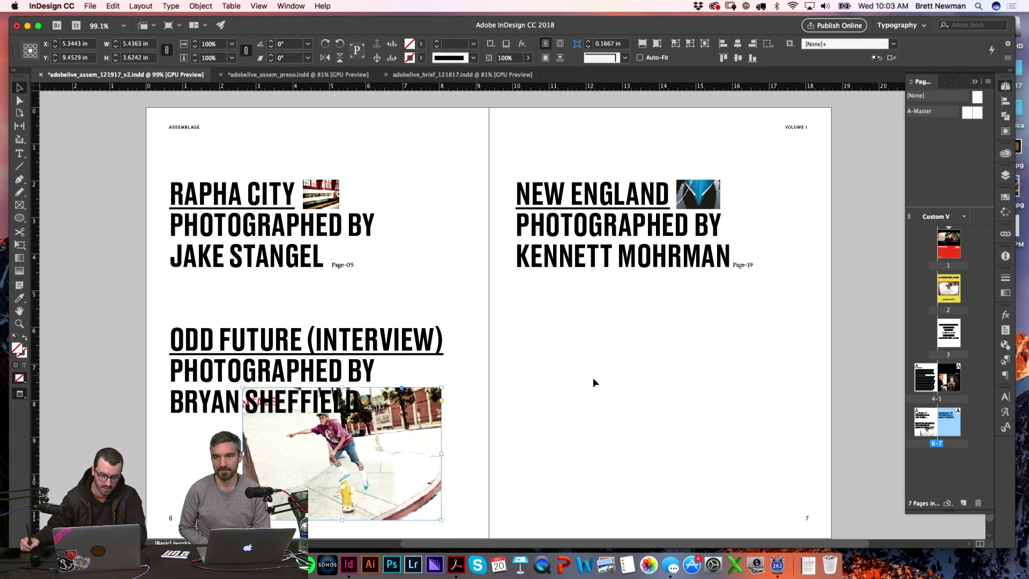
- Try positioning the enlarged skater photo across the gutter behind the Odd Future headline
click(527, 429)
key(super+z)
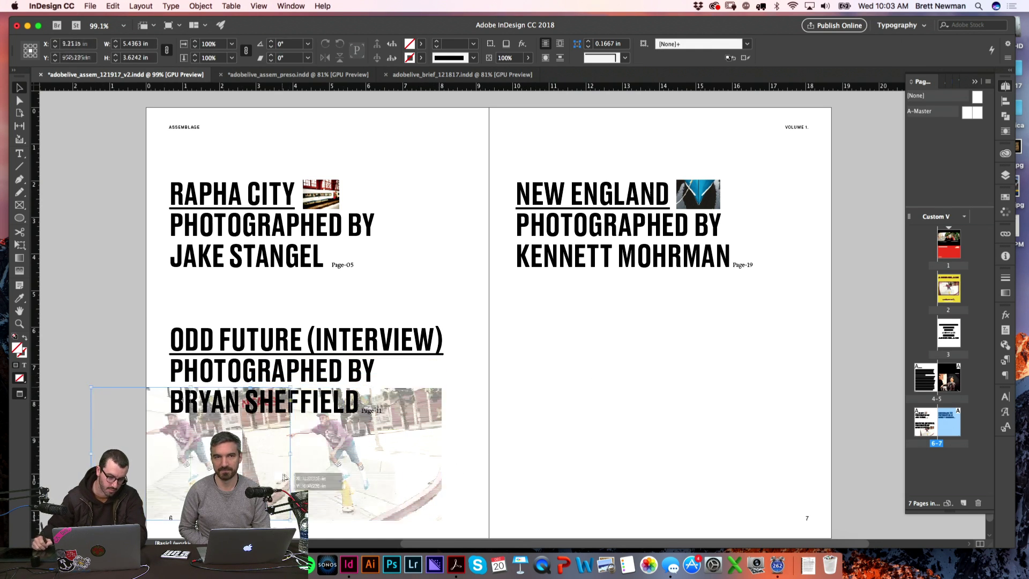
key(super+shift+z)
drag(437, 452, 561, 406)
drag(541, 442, 541, 383)
click(723, 428)
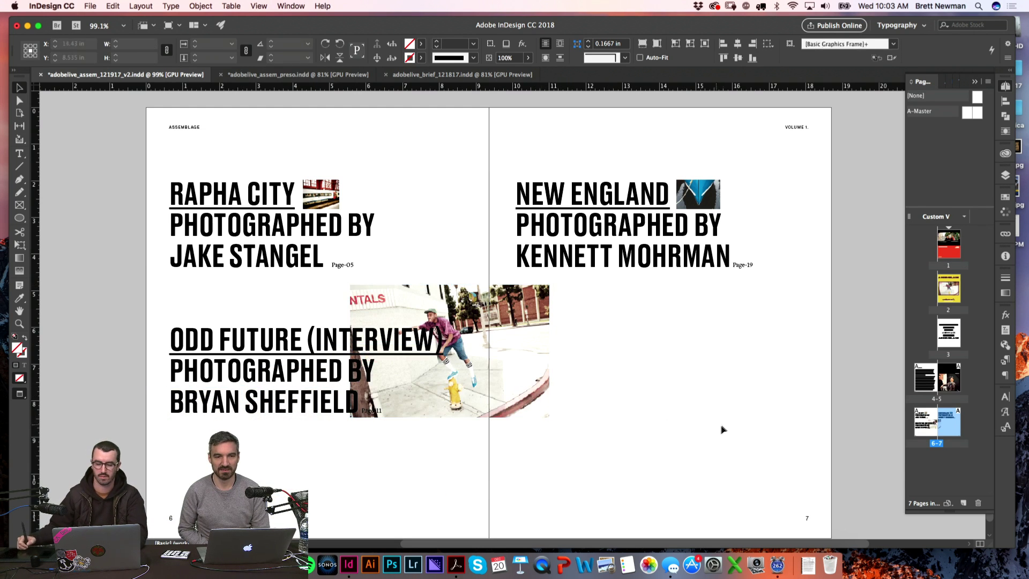
- Undo the moves, stacking change and enlargement of the skater photo beside the Odd Future credit
key(super+z)
key(super+z)
key(super+z)
key(super+z)
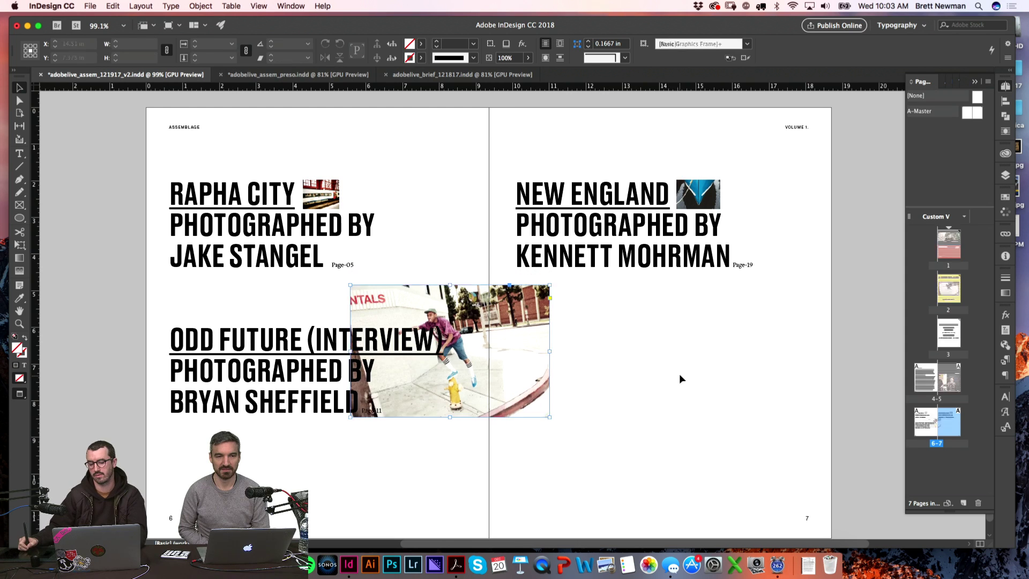
key(super+z)
key(super+z)
key(super+z)
key(super+z)
key(super+z)
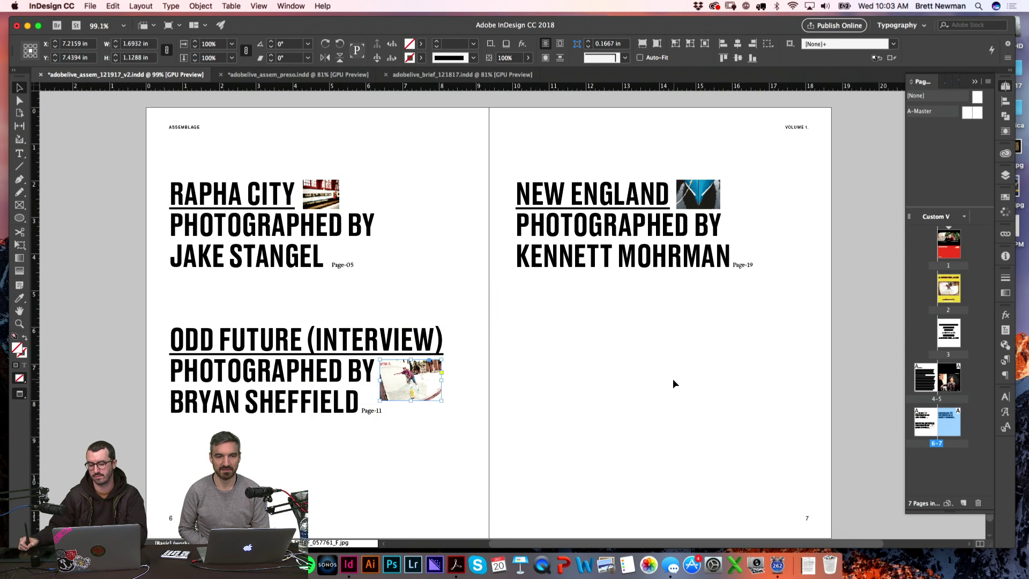
click(652, 390)
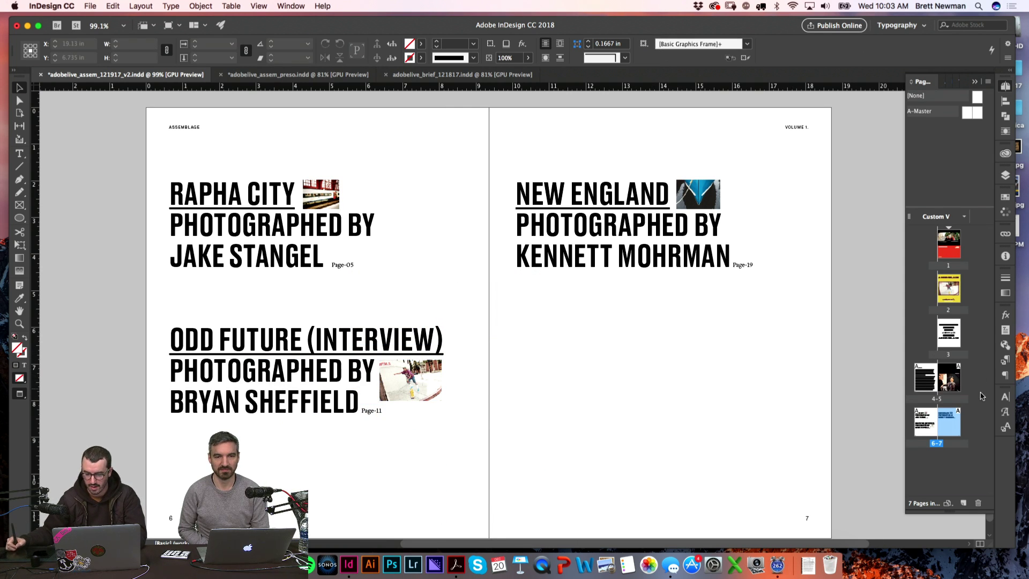
- Add a new two-page spread, pages 8–9, after the contents spread
click(972, 409)
click(954, 418)
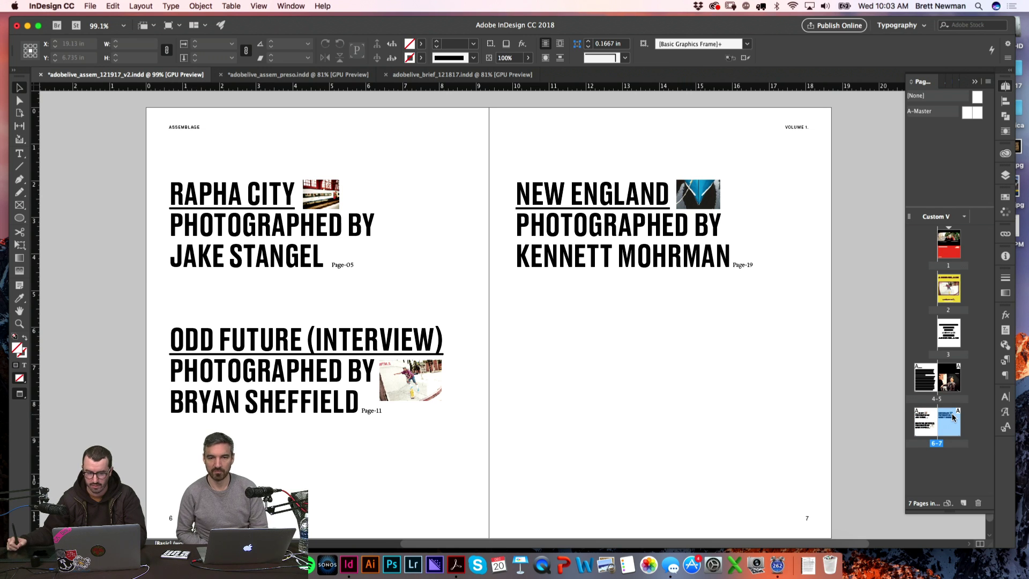
click(963, 503)
scroll(455, 205, left, 5)
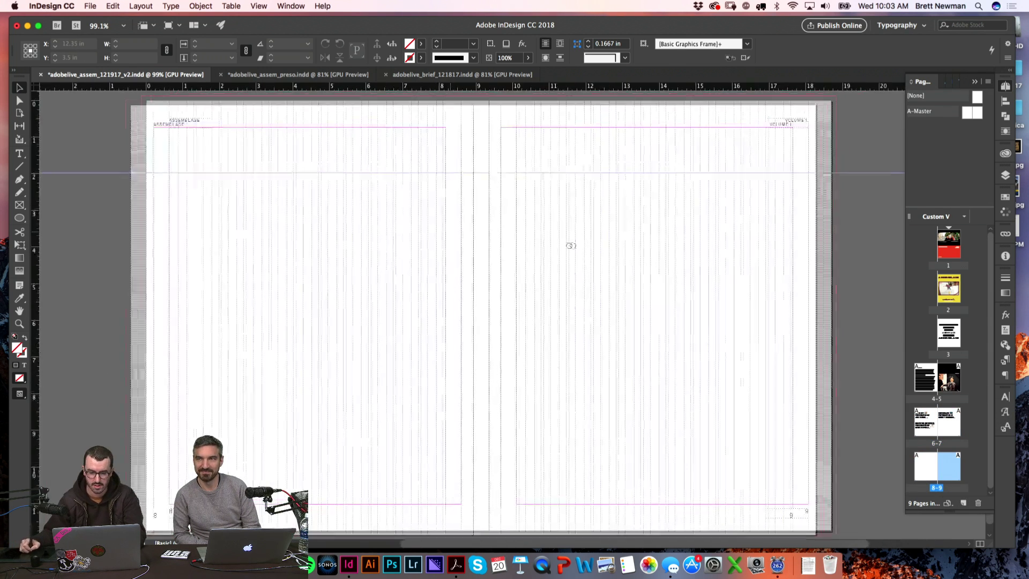
scroll(589, 241, up, 1)
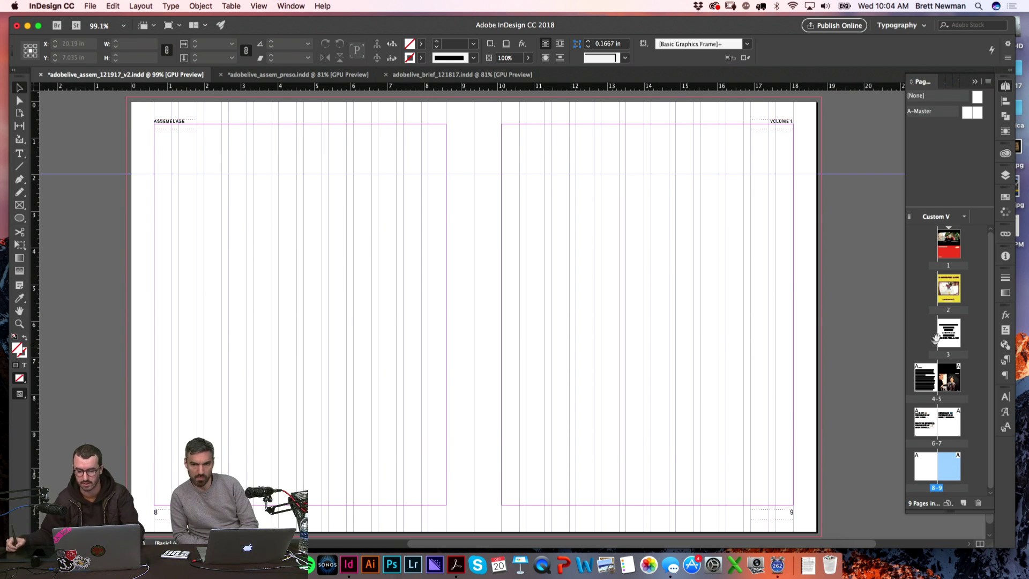
- Copy the "Welcome to Assemblage:" heading from page 4, paste it in place on page 8 and preview without guides
click(927, 423)
double_click(927, 424)
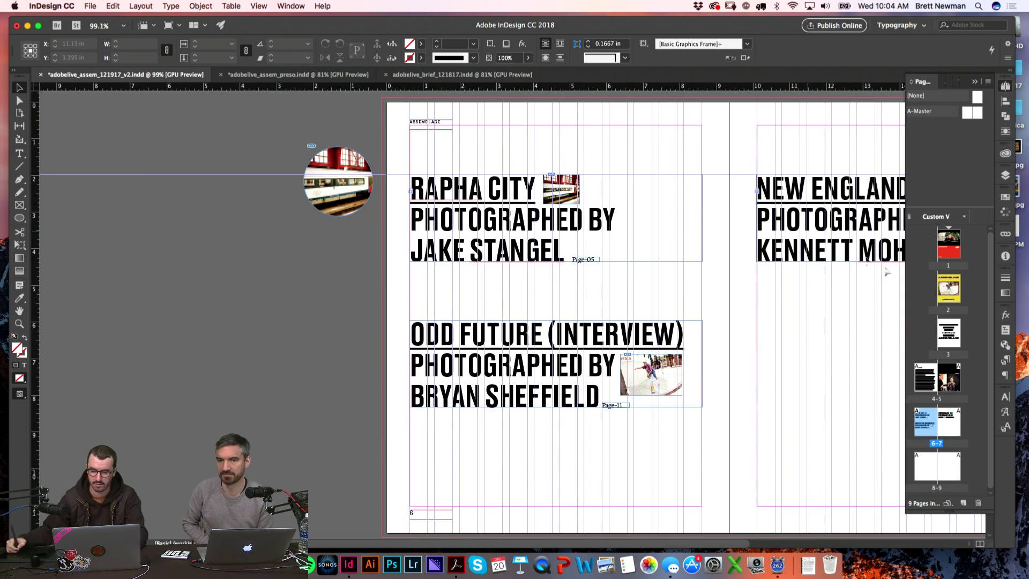
double_click(926, 378)
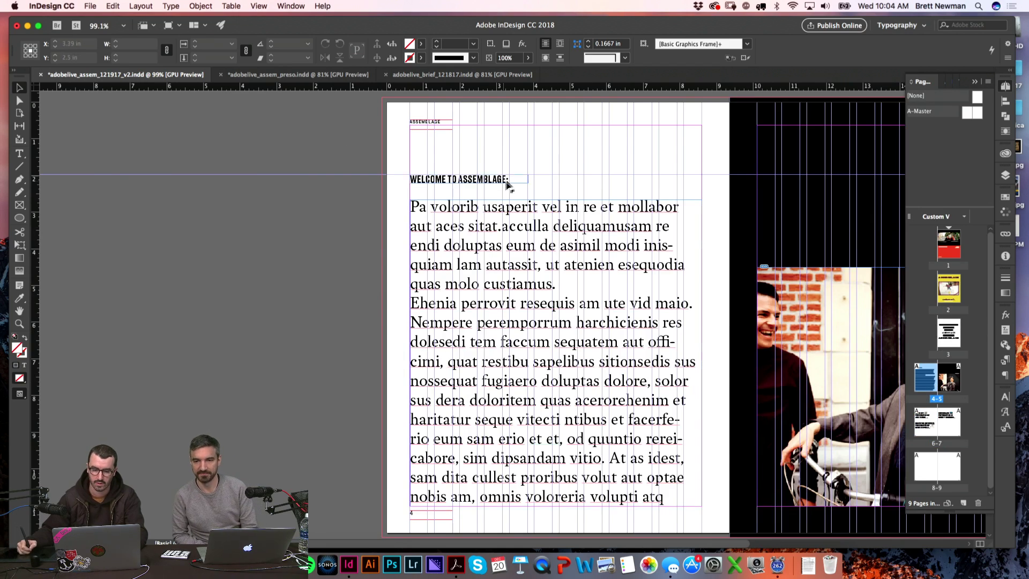
double_click(938, 472)
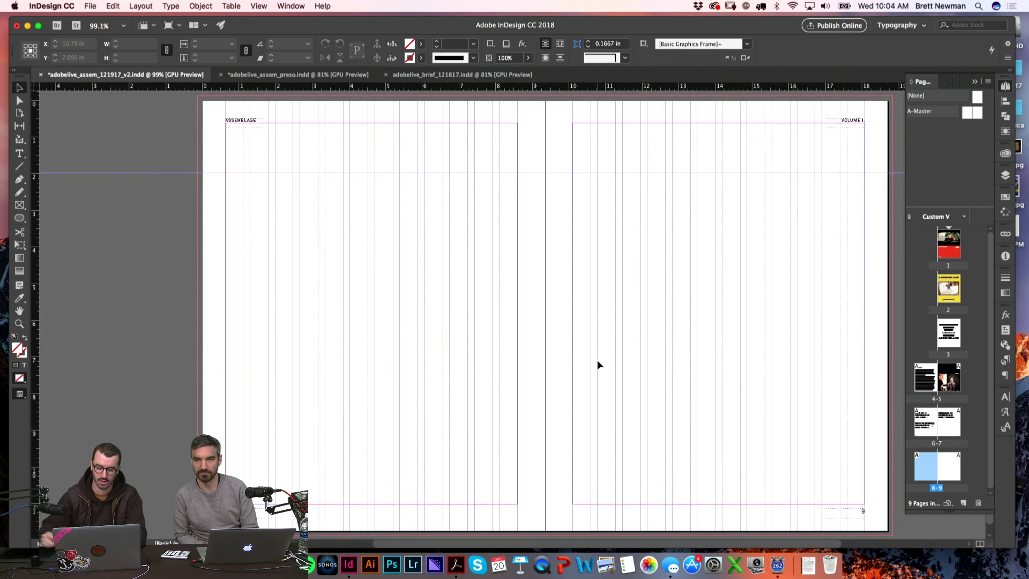
key(alt+shift+super+v)
click(663, 215)
key(w)
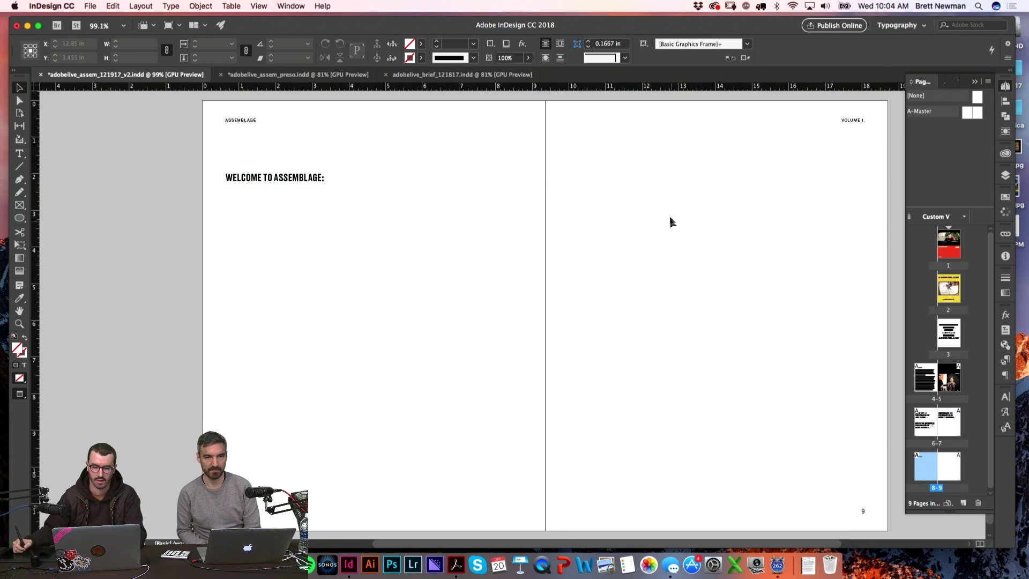
- Switch to Chrome and copy the title "On the Ground" from the Copy section of the Adobe Live document
key(super+Tab)
key(super+Tab)
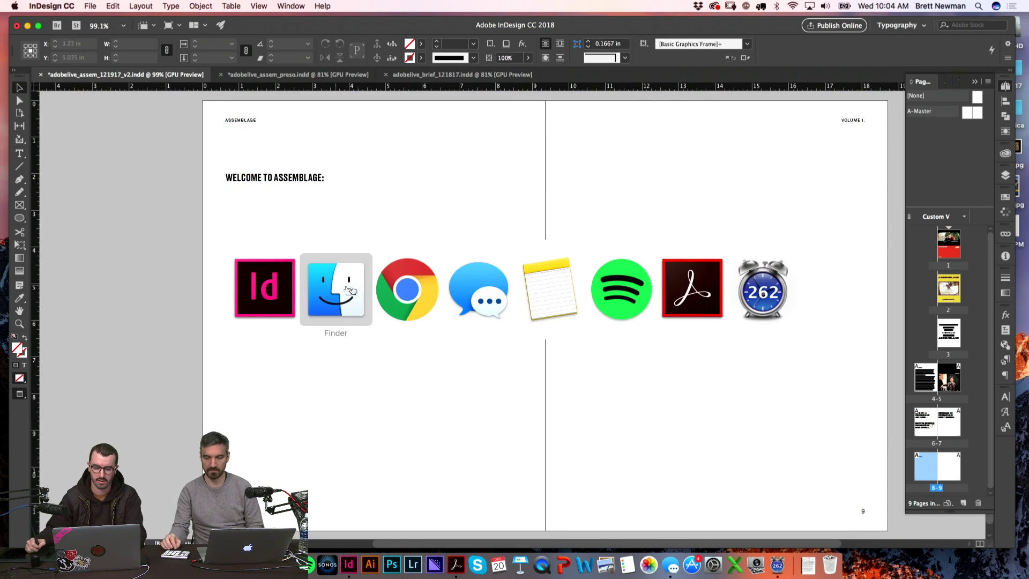
click(177, 35)
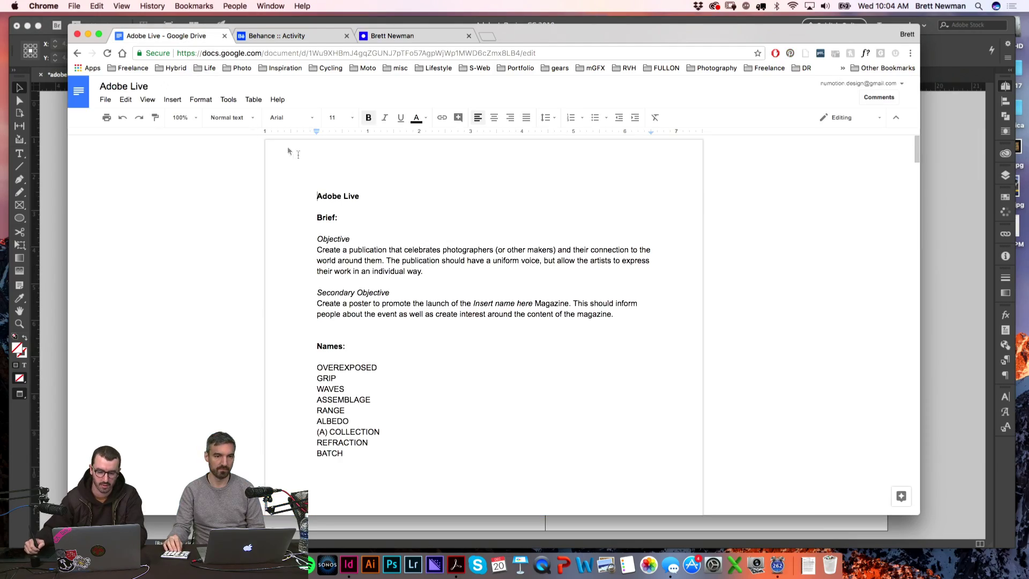
drag(916, 149, 917, 190)
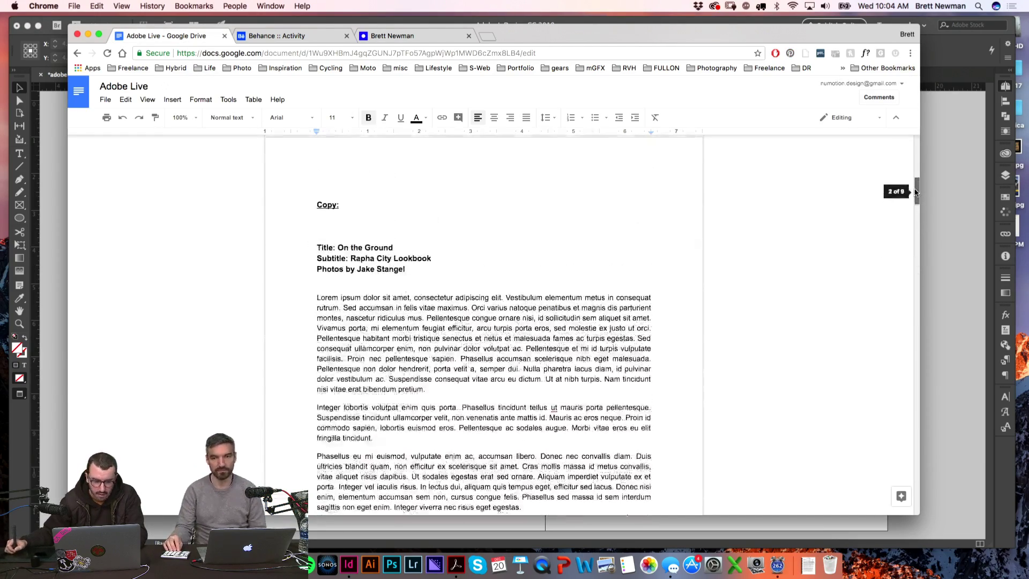
drag(339, 248, 396, 244)
key(super+c)
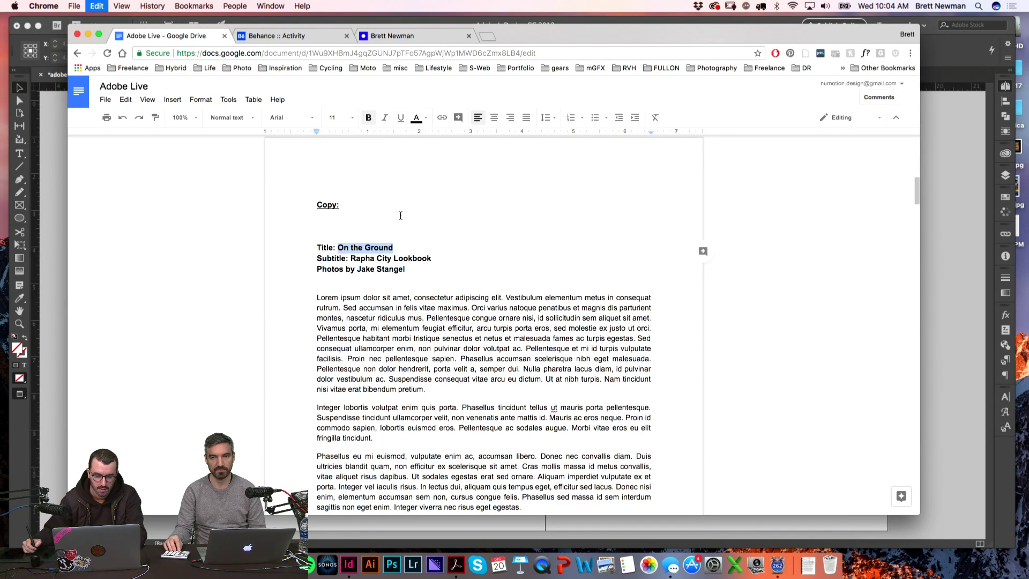
- Switch back to InDesign and replace the "WELCOME TO ASSEMBLAGE:" heading on page 8 with the copied title
key(super+Tab)
double_click(294, 186)
key(super+a)
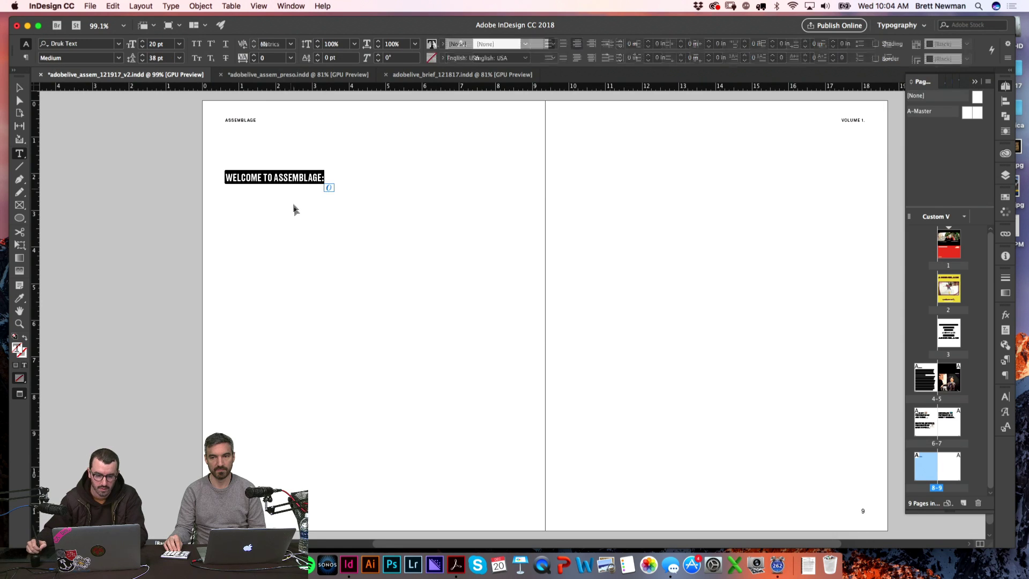
key(super+v)
key(Escape)
- Change the case of the "On the Ground" heading on page 8 to uppercase
double_click(274, 181)
key(super+a)
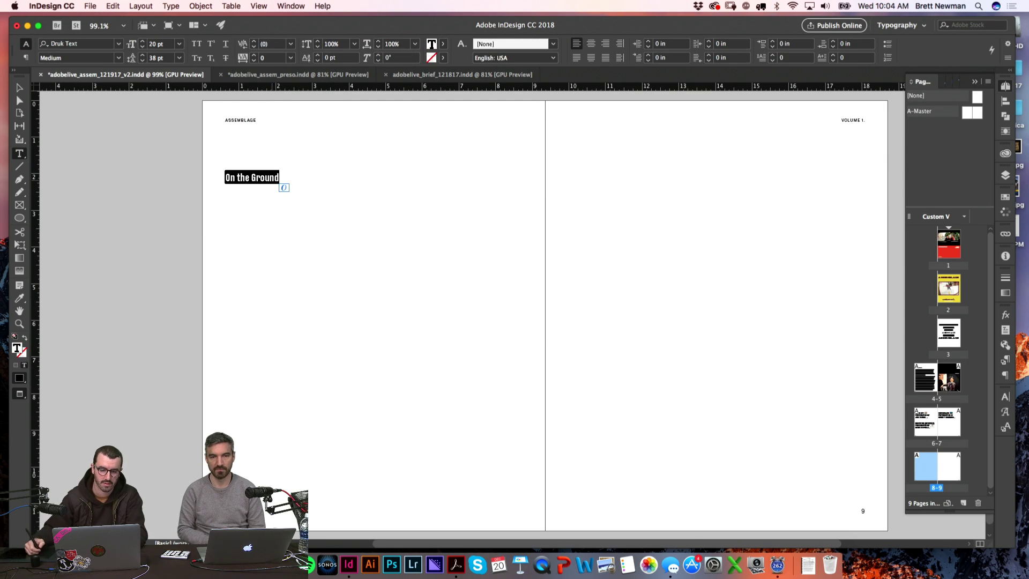
click(171, 6)
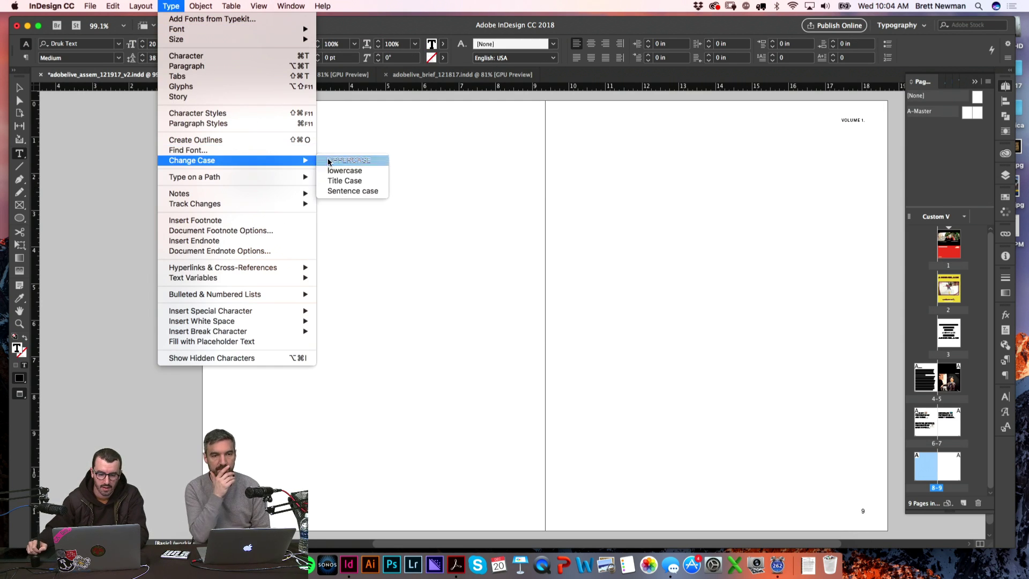
click(339, 162)
click(283, 234)
key(Escape)
- Fit the heading's frame to its text and scale the ON THE GROUND heading up to about 2.53 in wide
scroll(275, 183, up, 5)
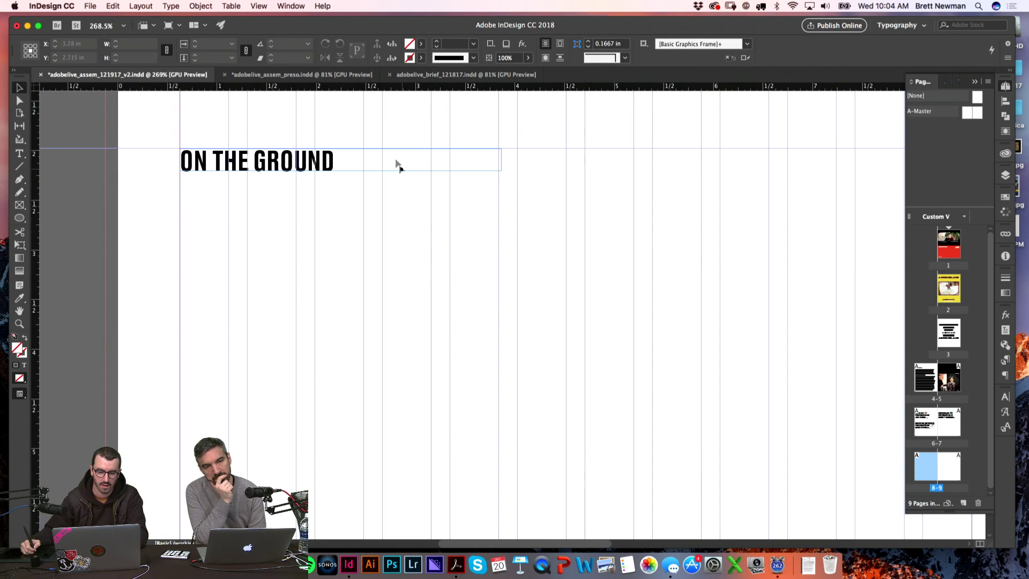
double_click(500, 161)
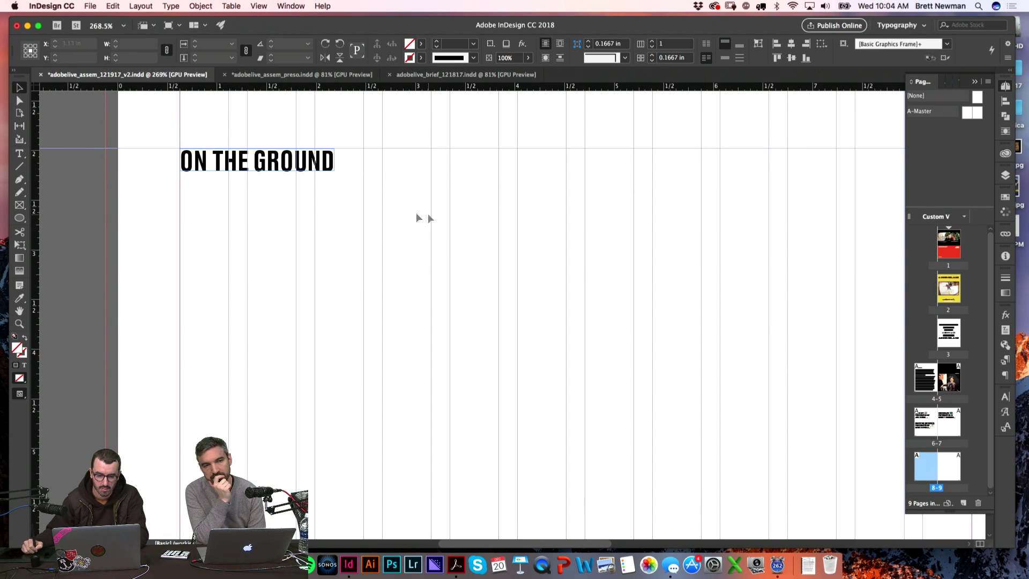
key(e)
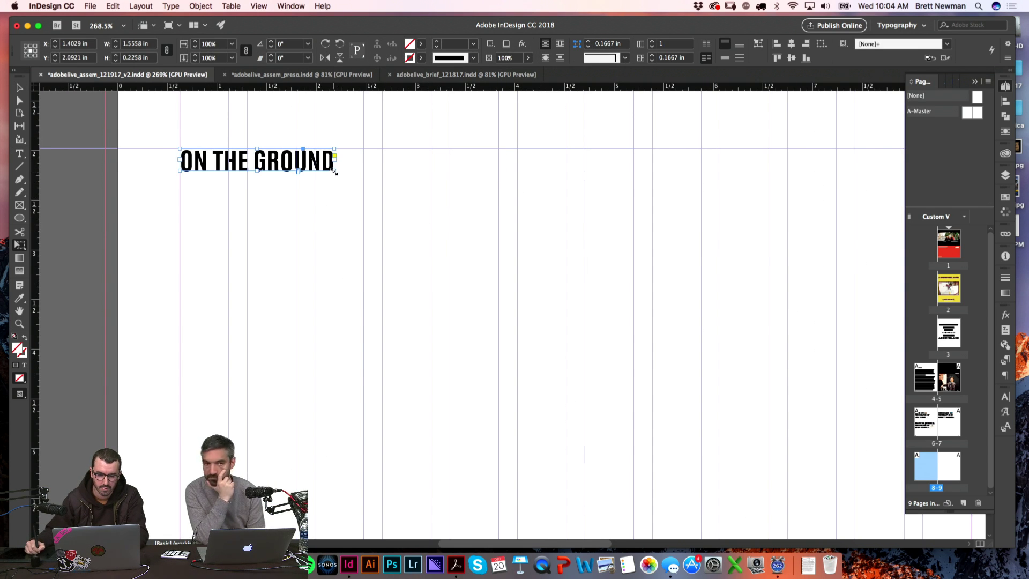
drag(335, 171, 422, 233)
key(v)
key(super+0)
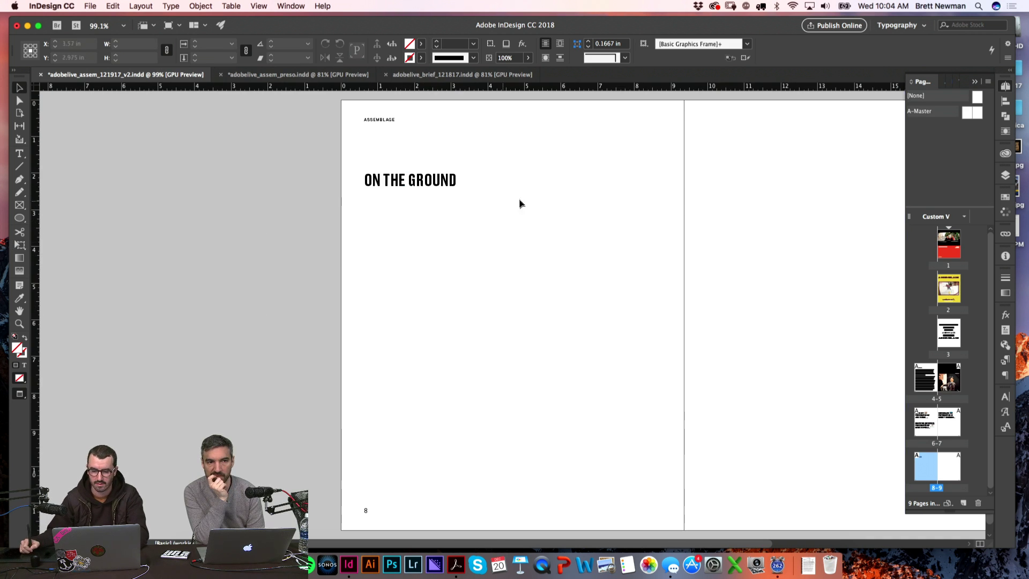
key(super+alt+0)
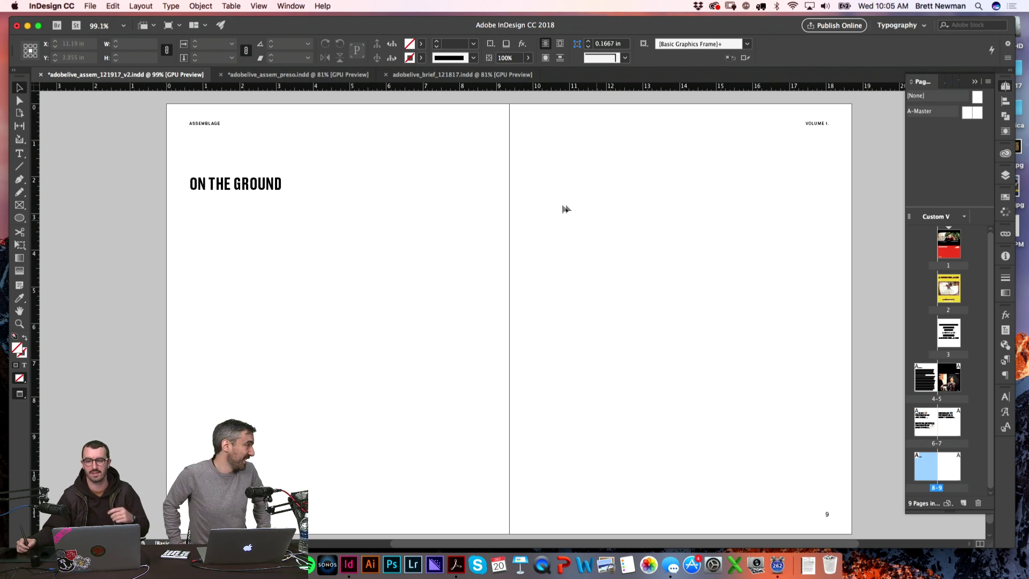
- Show the guides and examine up close how the ON THE GROUND heading lines up with the column grid
key(w)
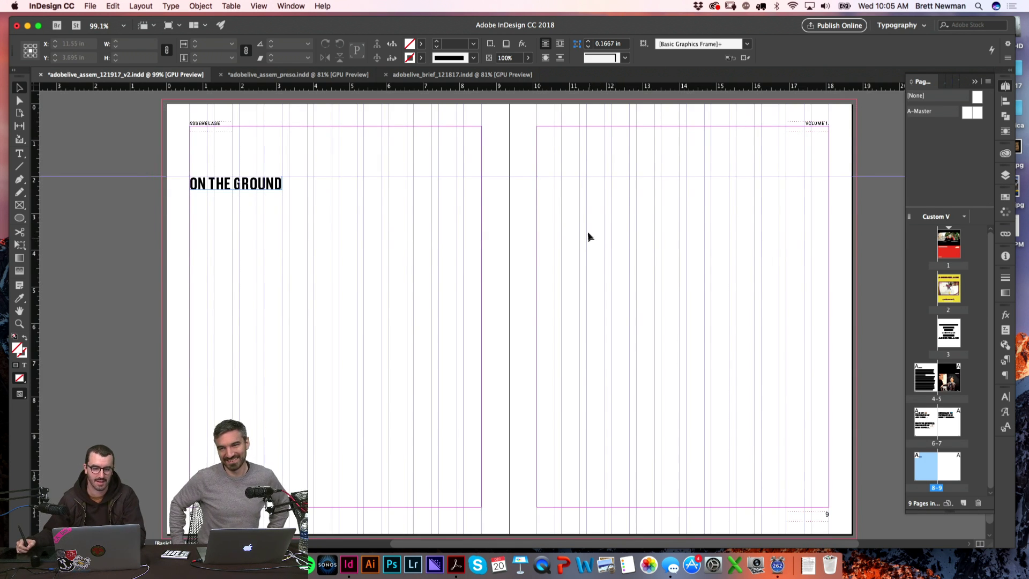
key(z)
drag(230, 161, 554, 237)
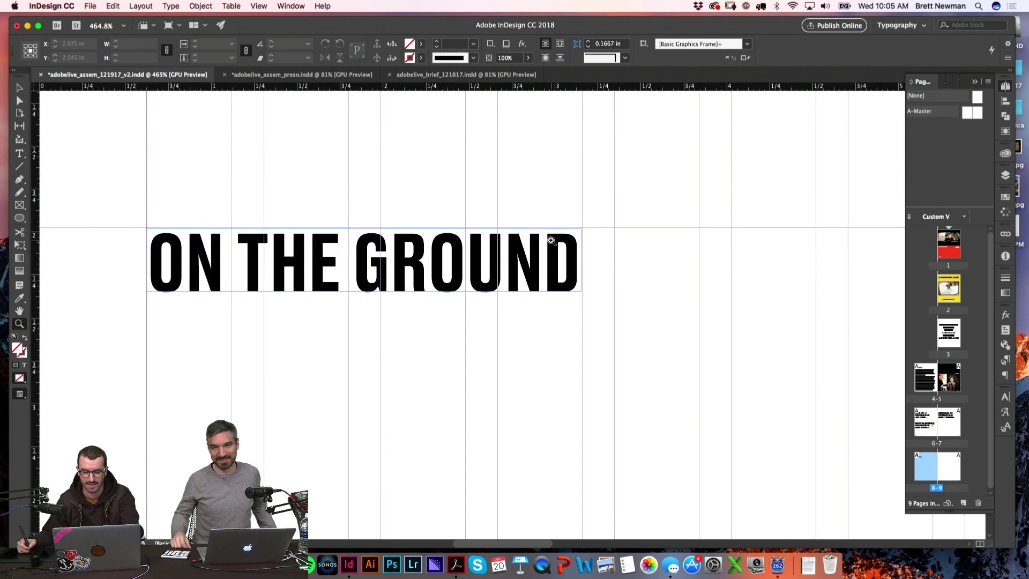
key(v)
click(251, 263)
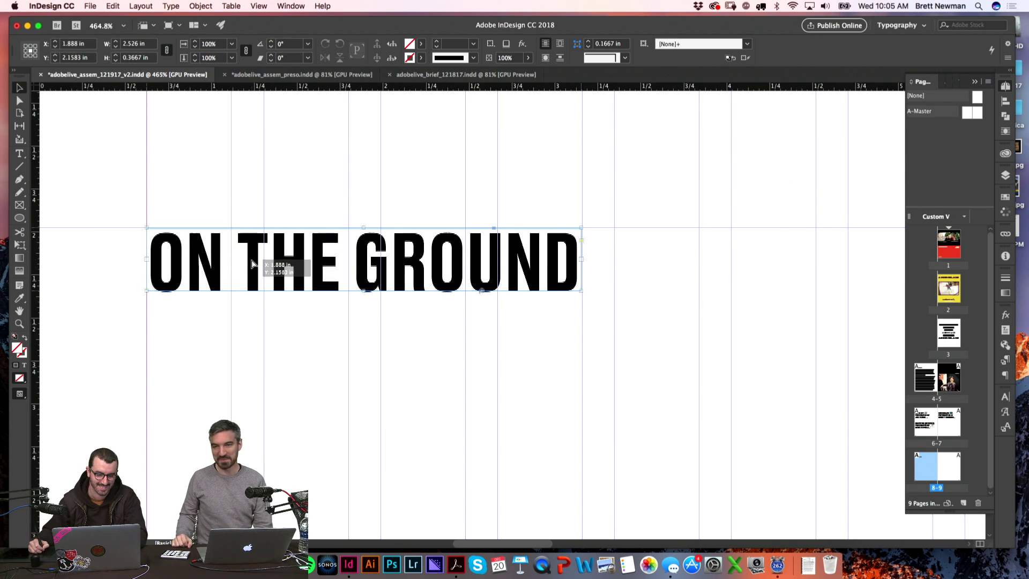
click(252, 332)
key(super+alt+2)
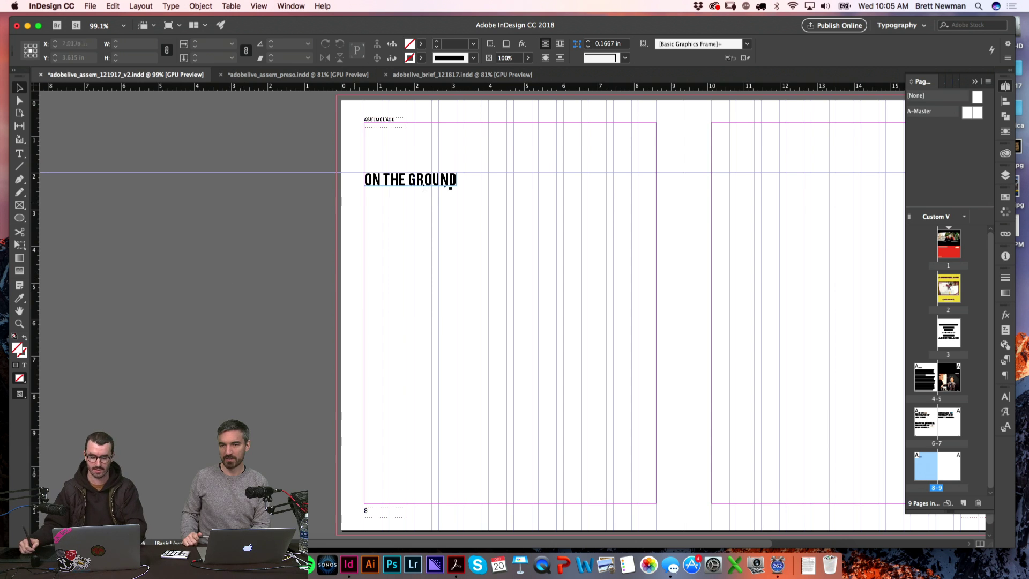
- Scale the ON THE GROUND heading up to about 5.22 in wide and preview the page without guides
click(405, 184)
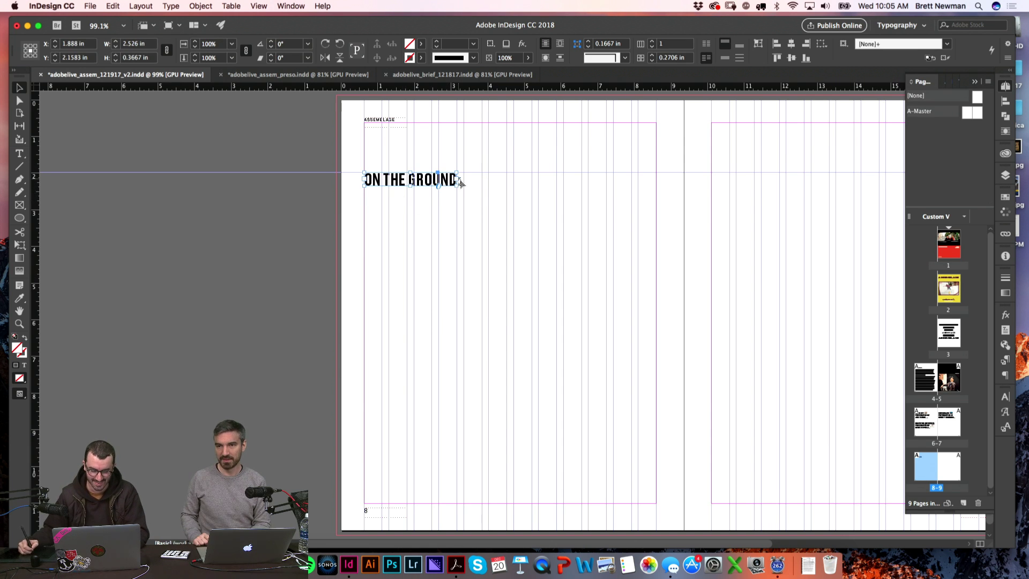
key(e)
drag(458, 188, 549, 270)
key(v)
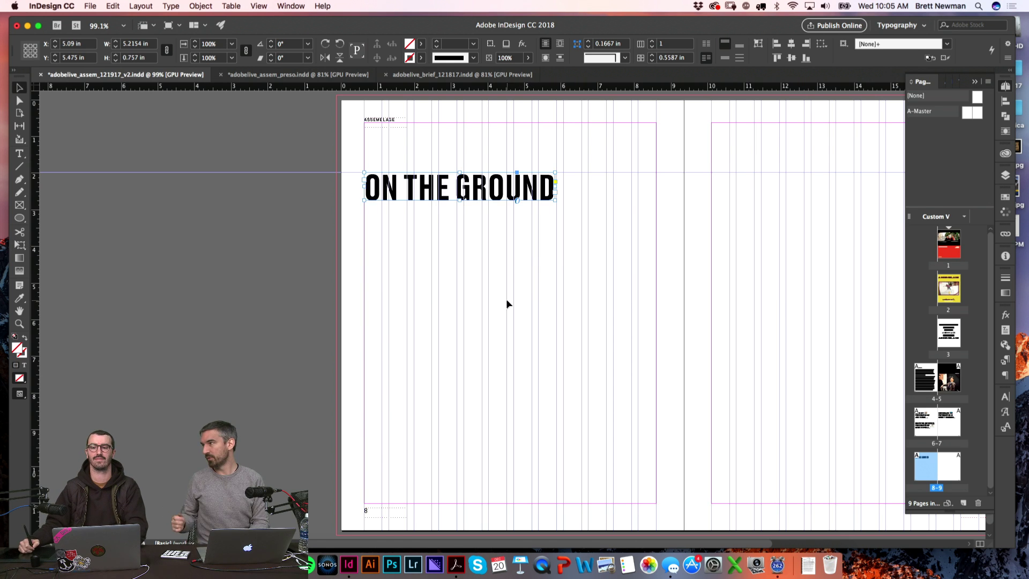
click(507, 298)
key(w)
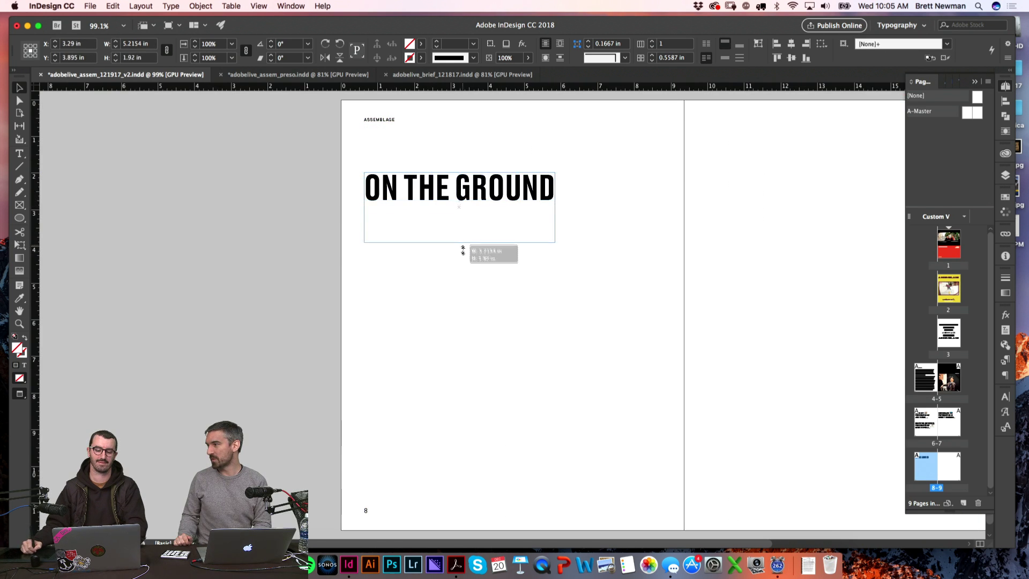
- Extend the heading's text frame downward to about 4.28 in high and show the guides again
click(455, 244)
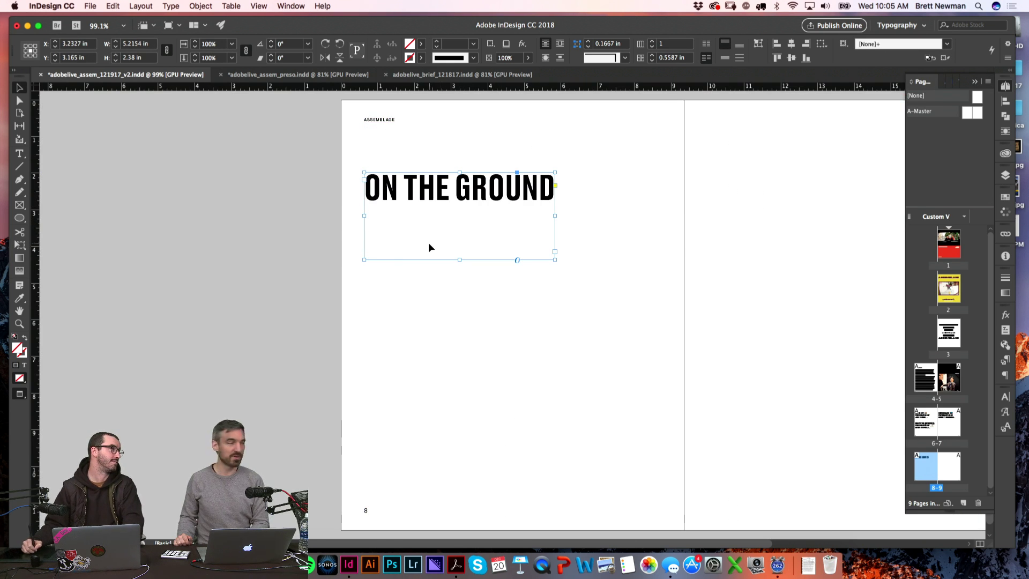
click(613, 190)
click(498, 208)
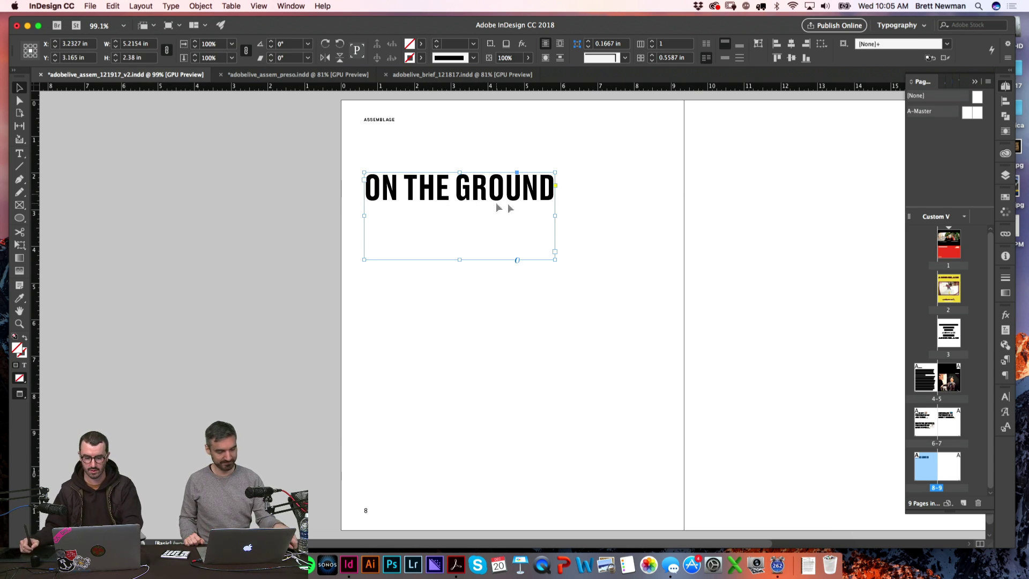
click(625, 167)
click(513, 202)
key(w)
drag(459, 259, 464, 328)
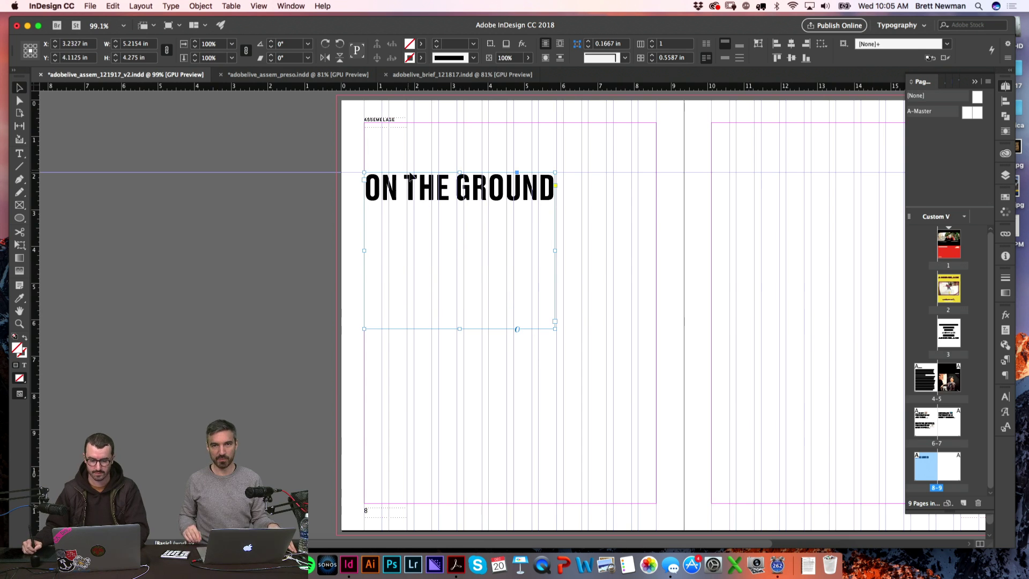
- Break the heading into three lines, with ON, THE and GROUND each on its own line
double_click(406, 187)
key(Return)
click(414, 241)
key(Return)
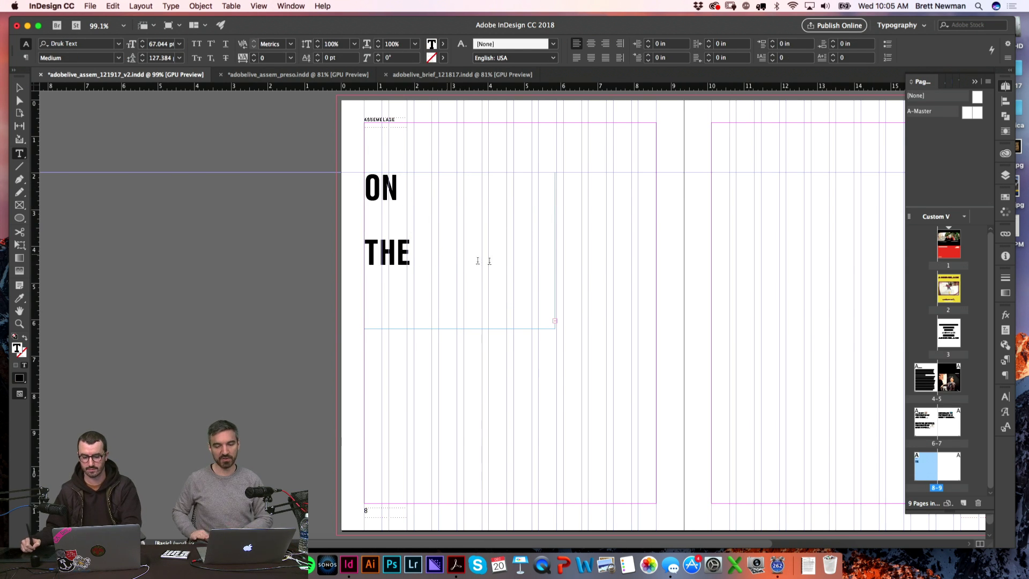
- Set the leading of the whole heading to Auto
key(super+a)
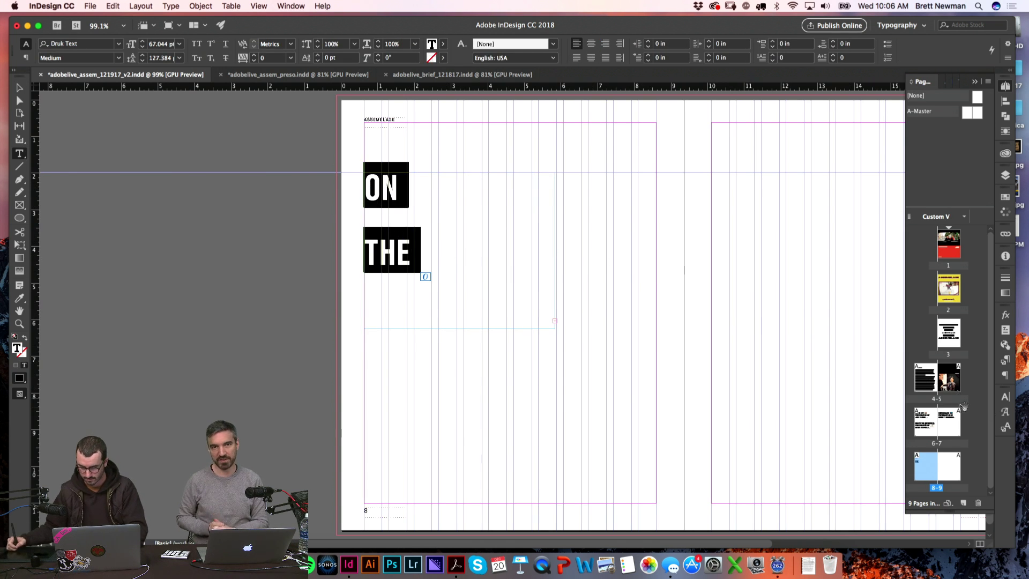
click(1005, 396)
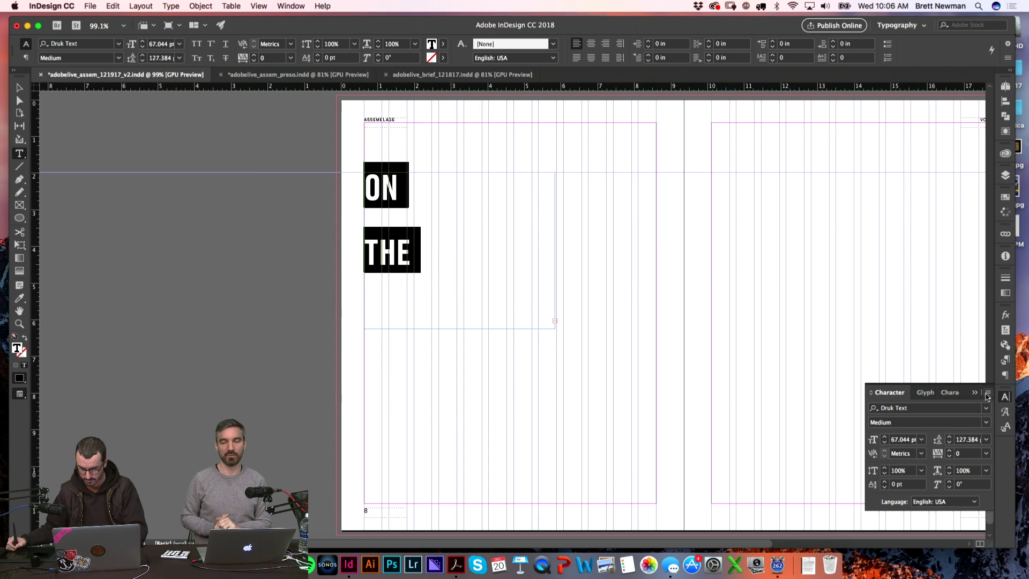
click(986, 438)
click(973, 269)
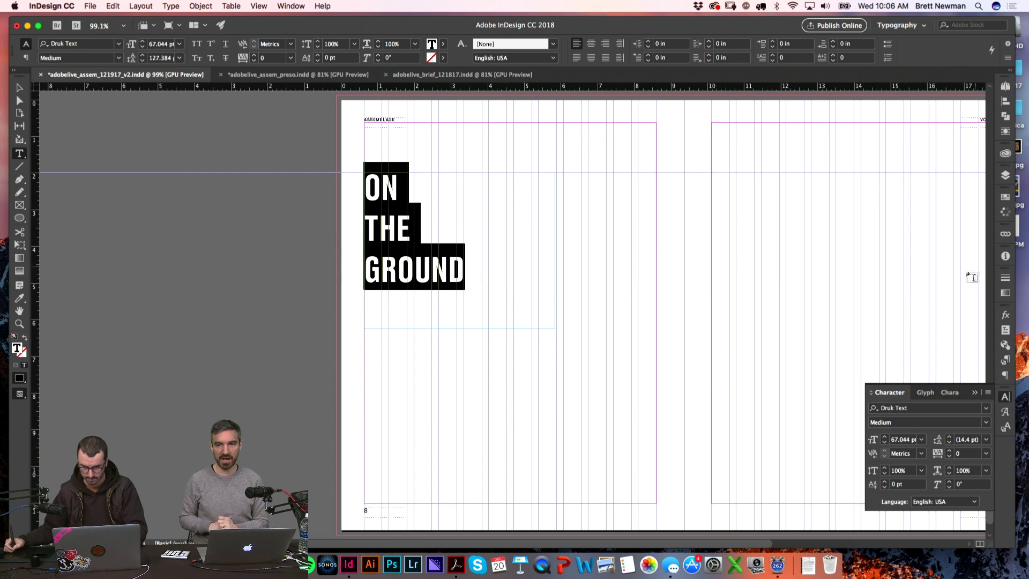
- Join THE back onto the first line so the heading runs as ON THE above GROUND
click(368, 341)
click(368, 225)
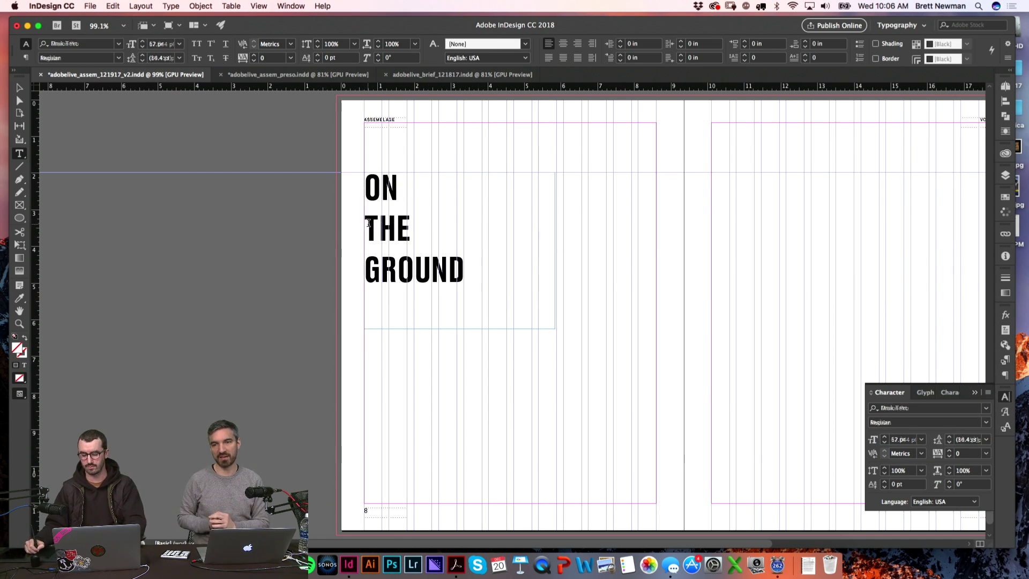
key(BackSpace)
key(Escape)
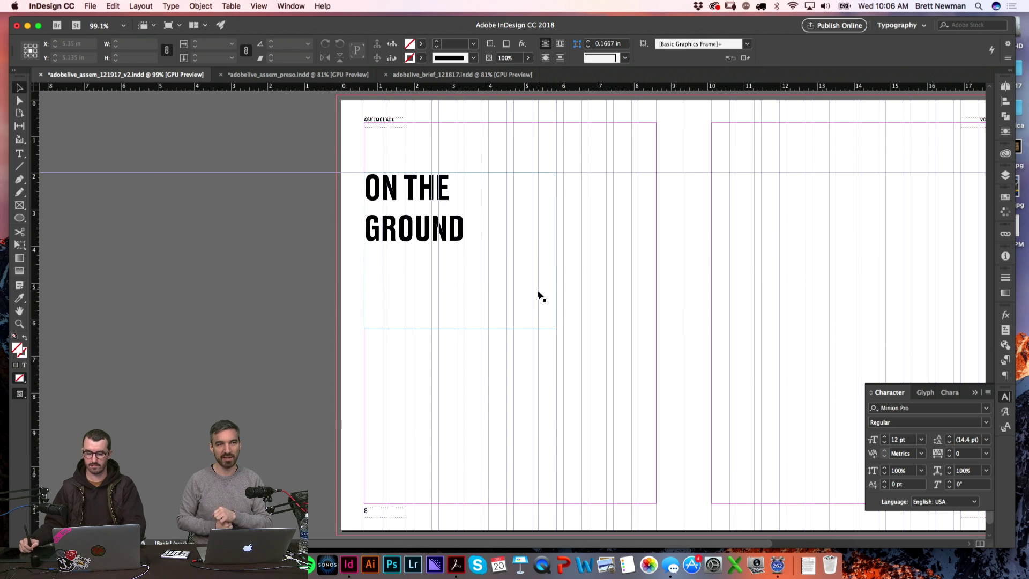
- Fit the text frame to the two-line heading and preview the page without guides
double_click(555, 328)
click(547, 337)
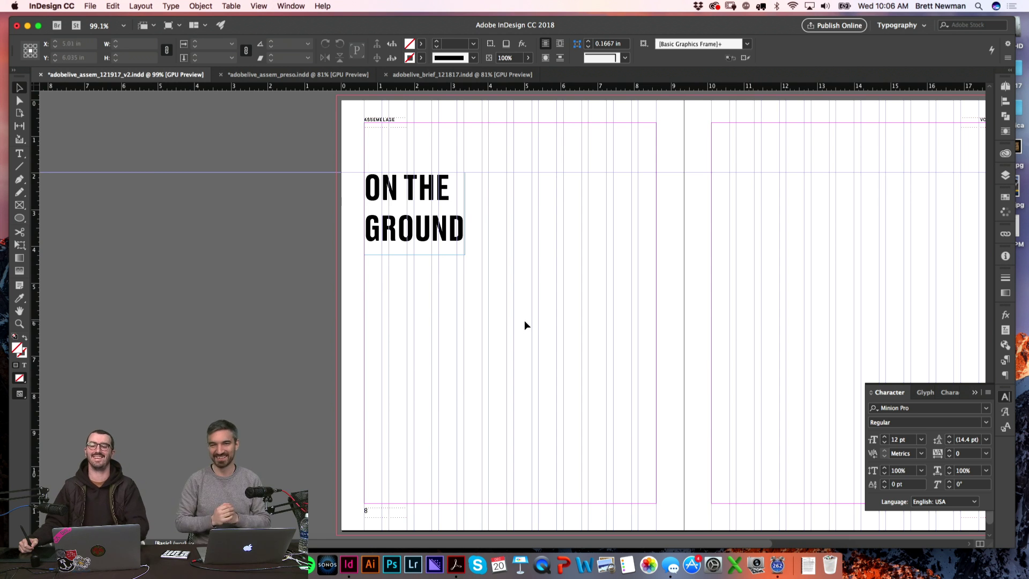
key(w)
- Scale the two-line ON THE GROUND heading up further from its upper corner on page 8 and view the whole spread
click(463, 254)
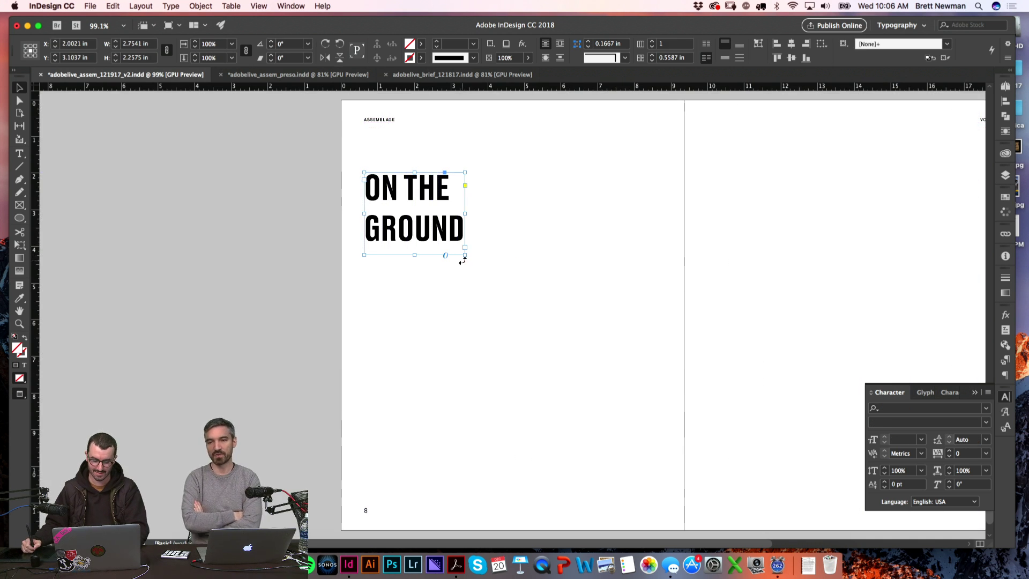
key(w)
key(e)
drag(463, 255, 528, 316)
scroll(591, 284, right, 5)
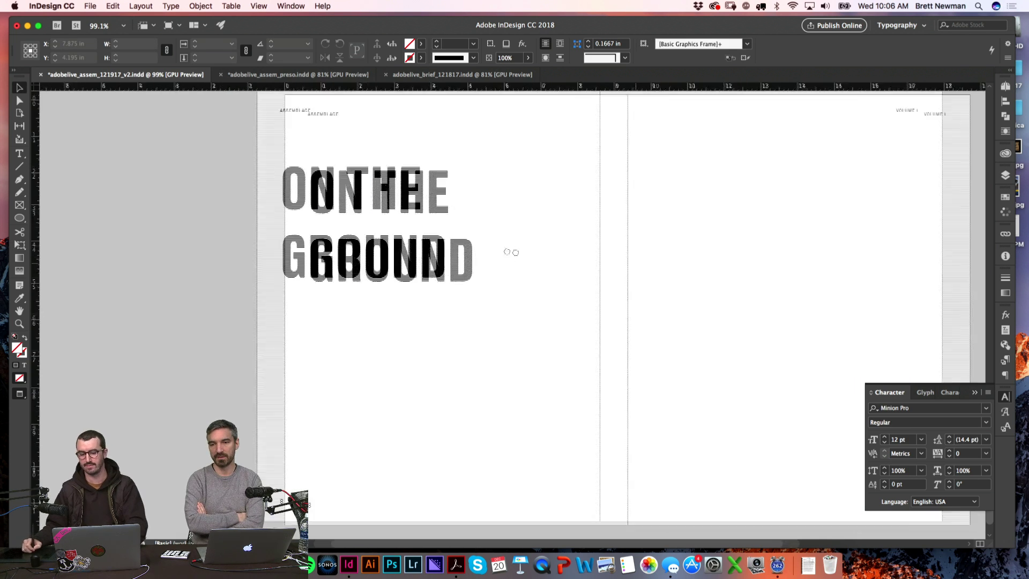
- Set the leading of the ON THE GROUND title to 100 pt
click(398, 259)
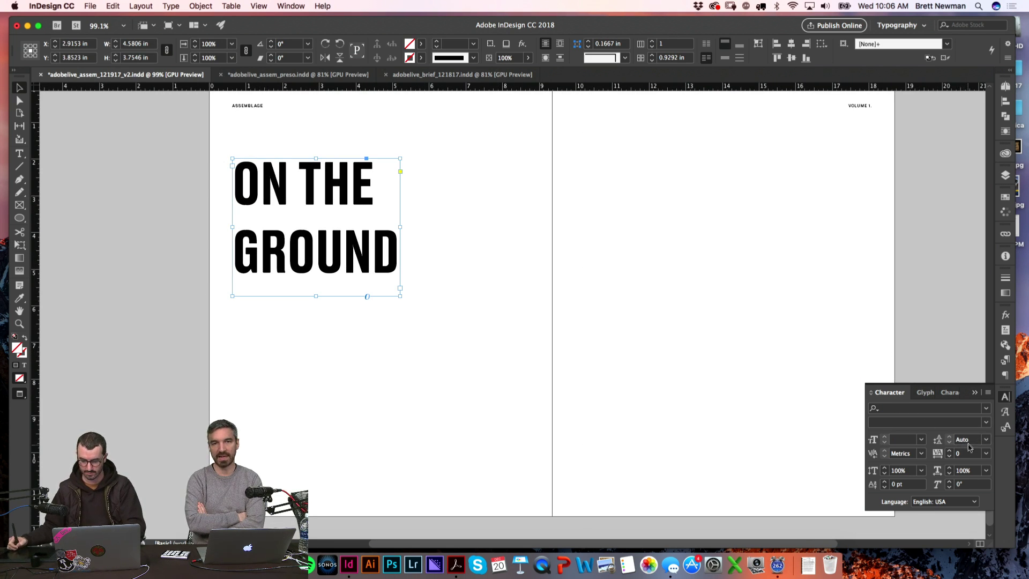
click(985, 439)
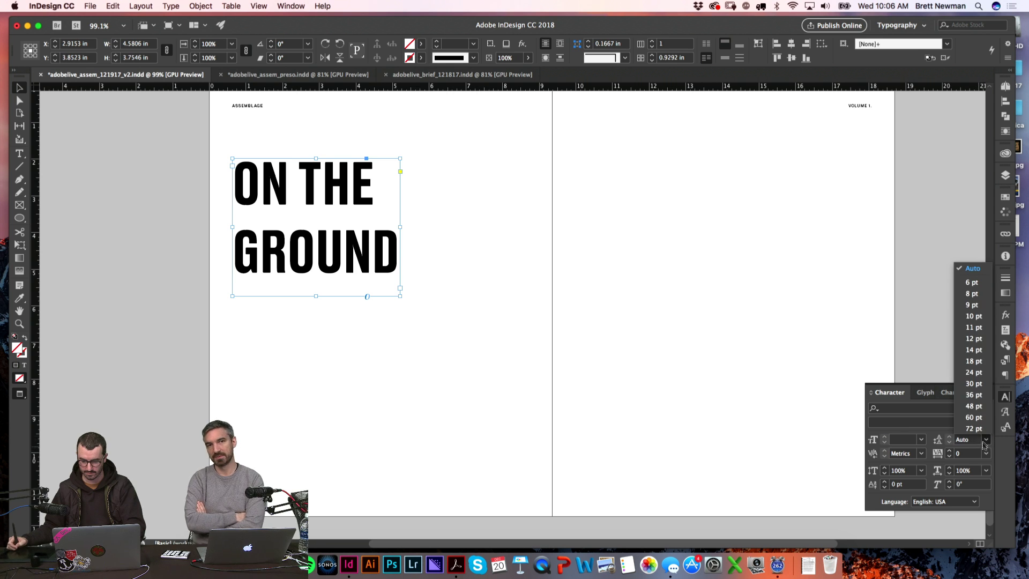
click(974, 372)
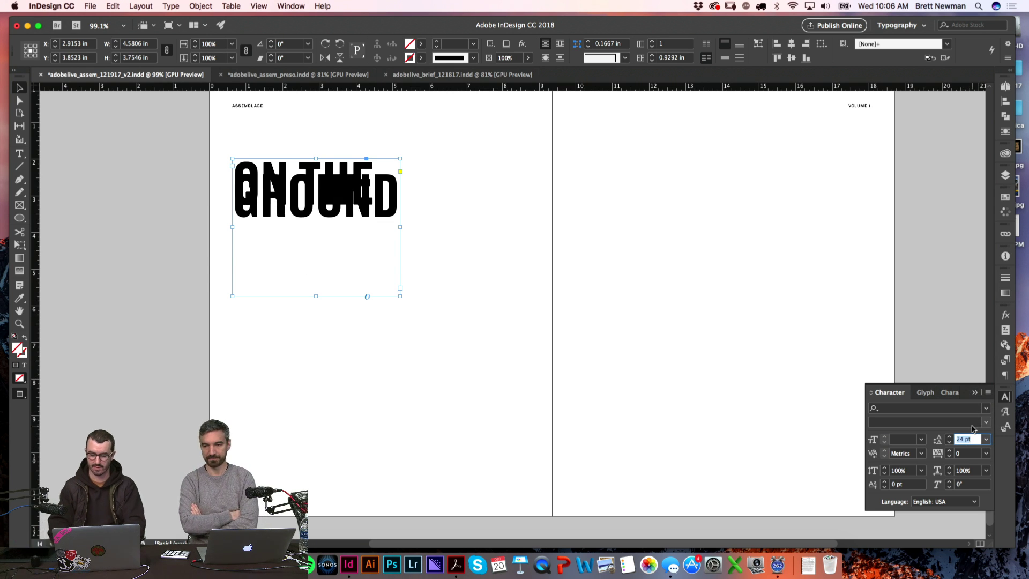
text(90)
key(Return)
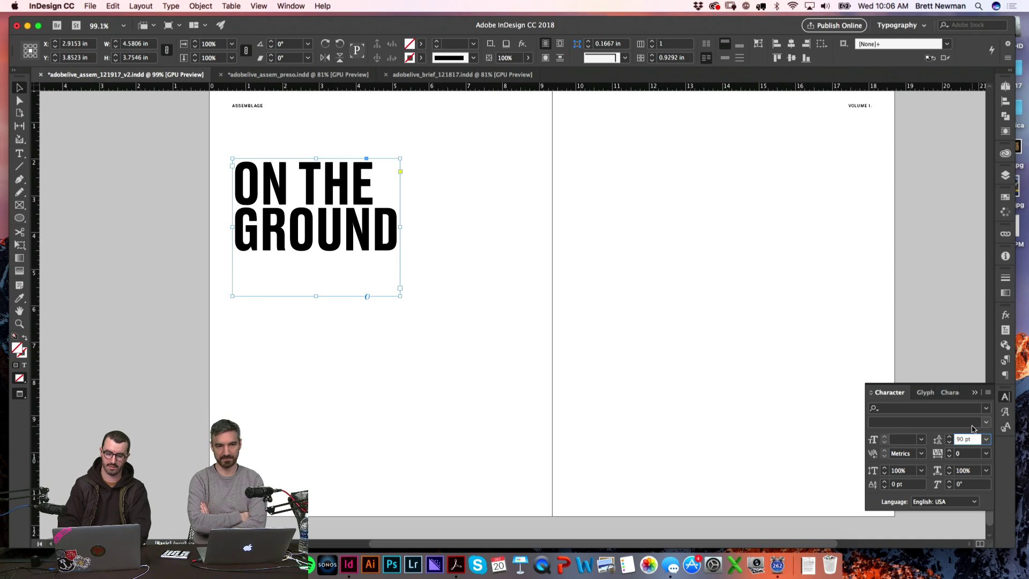
key(shift+Up)
click(696, 259)
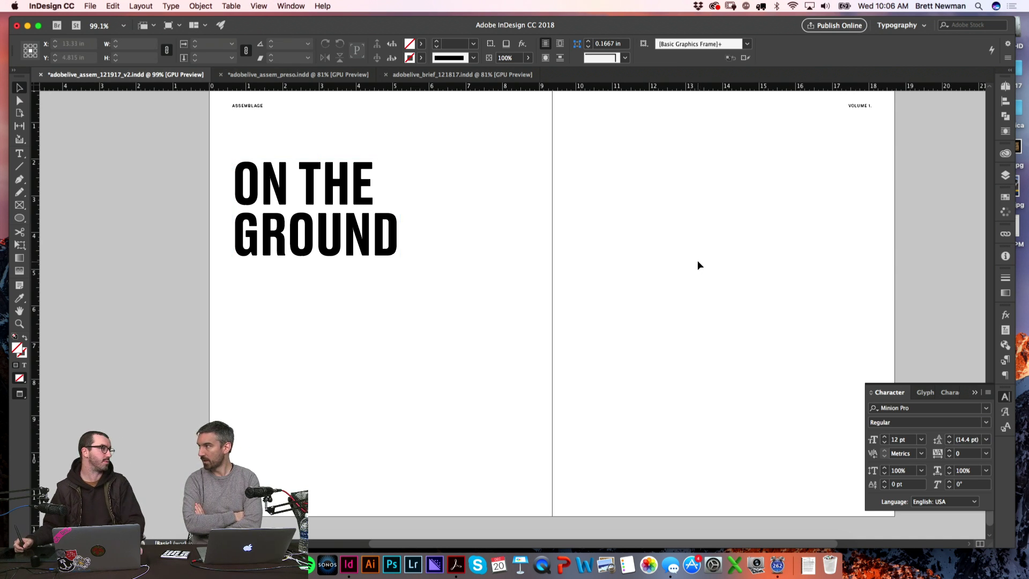
- Shorten the title's text frame to about 2.65 in high so it ends just beneath GROUND, and return to preview mode
key(w)
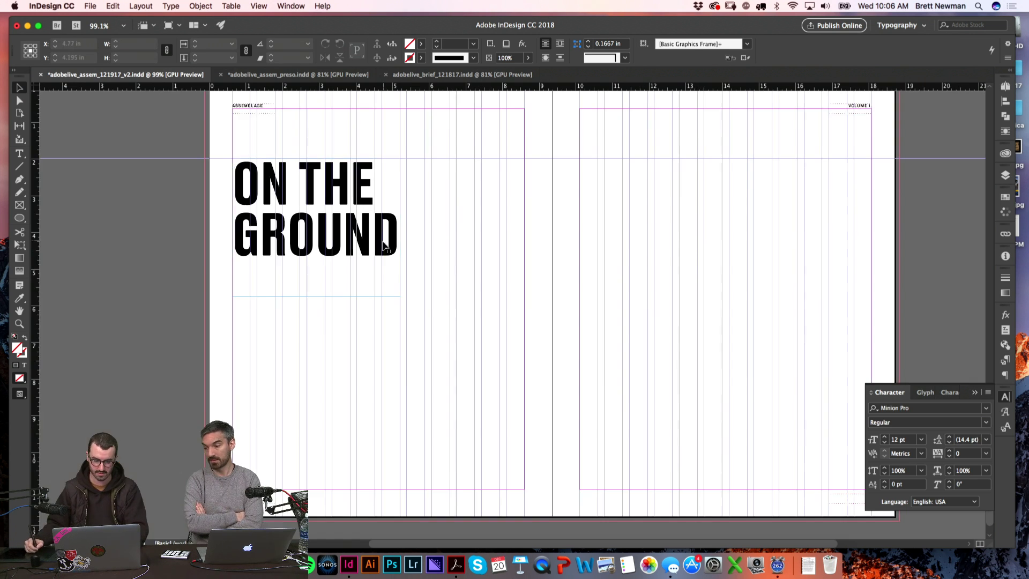
click(338, 296)
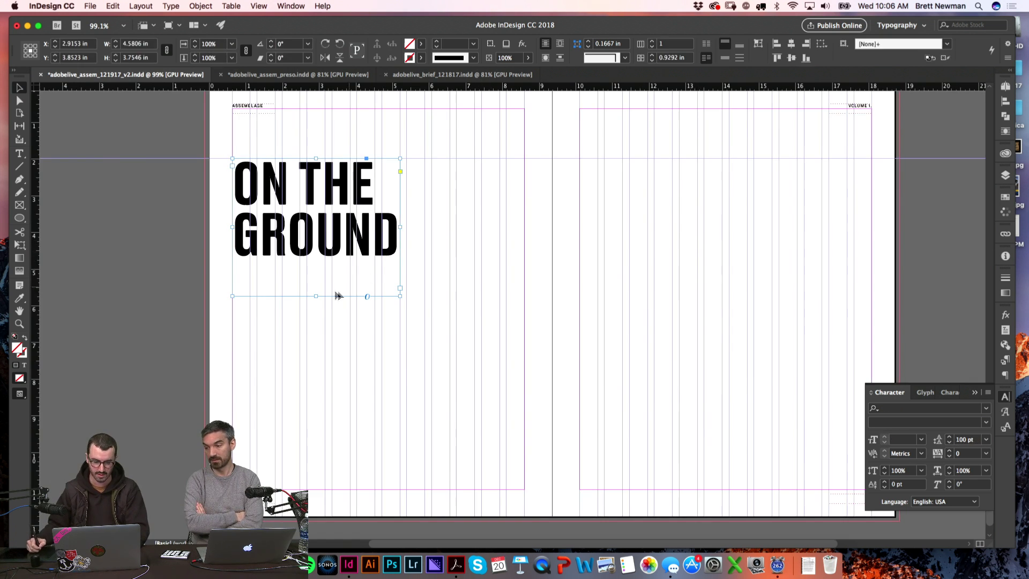
click(315, 311)
drag(351, 301, 305, 317)
click(1004, 397)
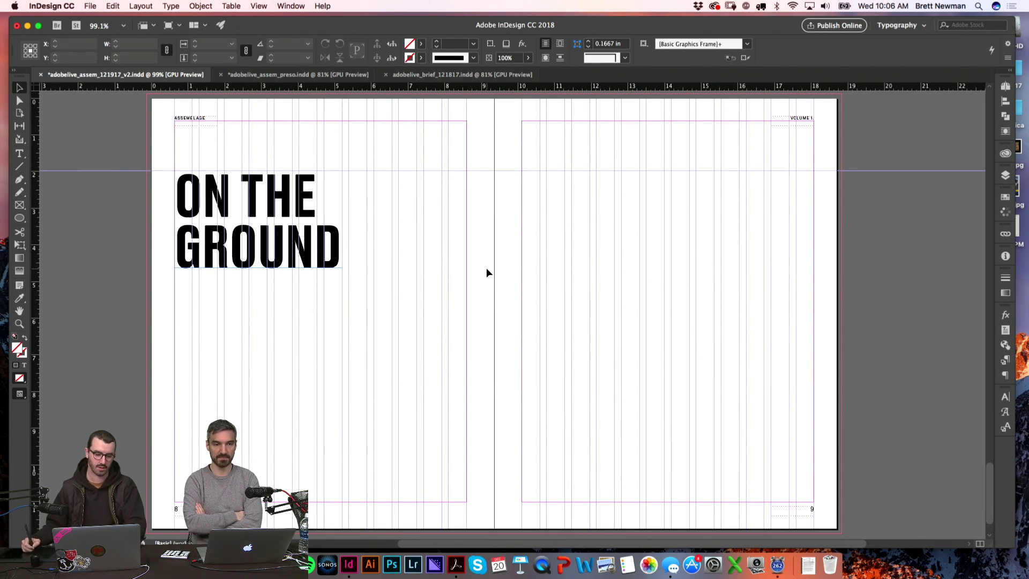
key(w)
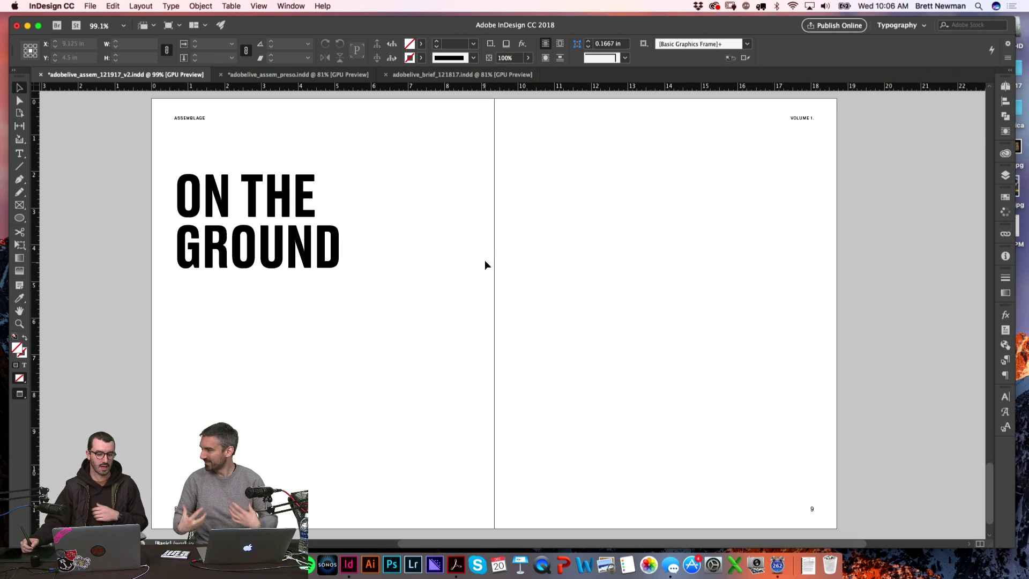
click(299, 244)
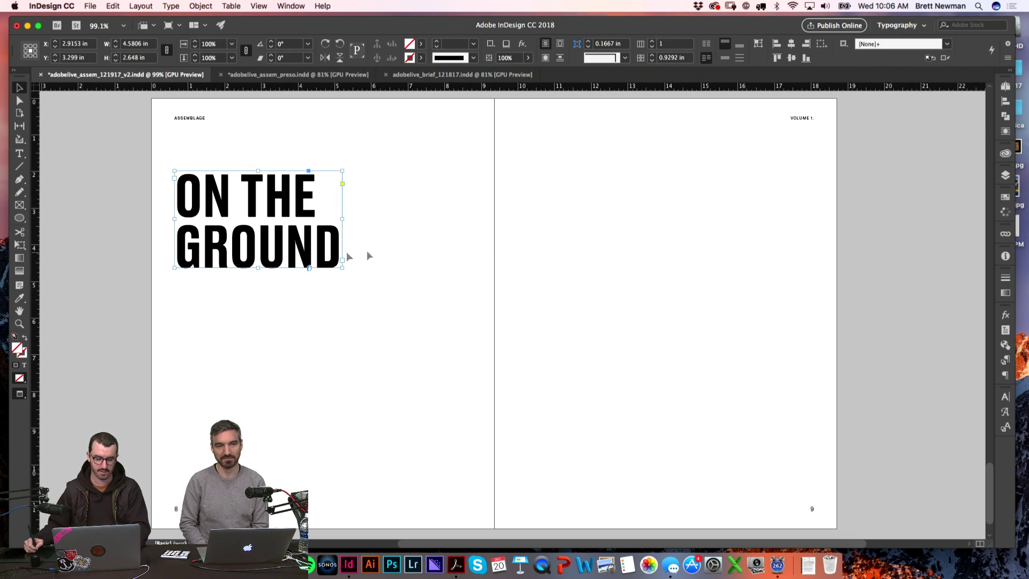
click(344, 262)
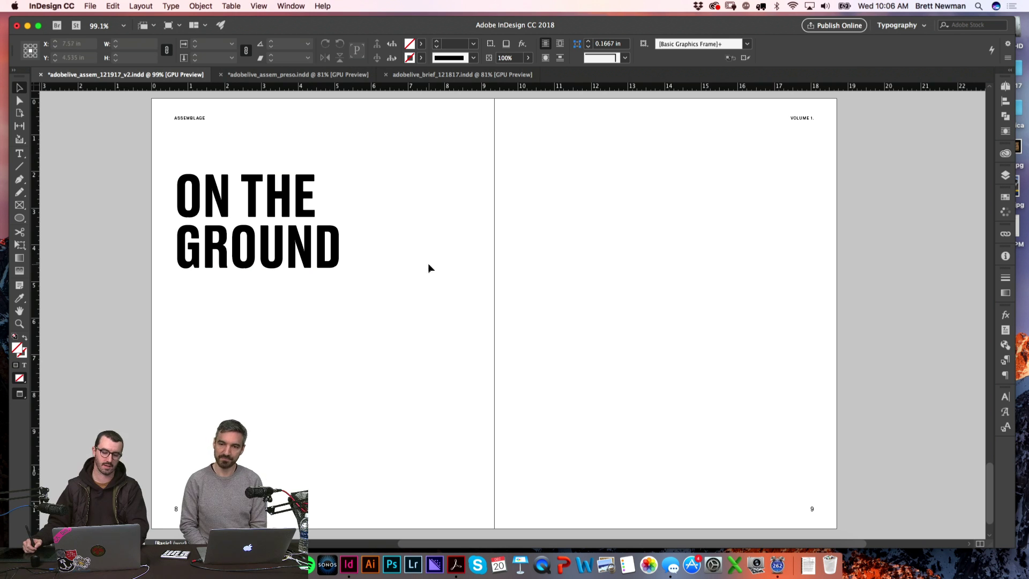
- Pick the small Page-05 label frame and highlight the subtitle Rapha City Lookbook in the Google Docs copy, then return to InDesign
drag(989, 486, 985, 458)
click(343, 211)
key(super+Tab)
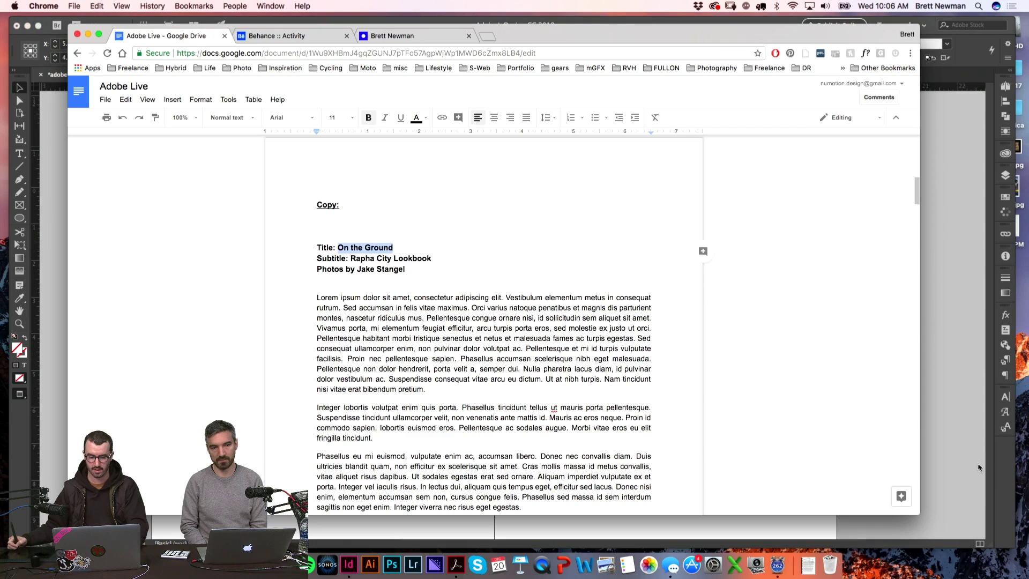
double_click(357, 258)
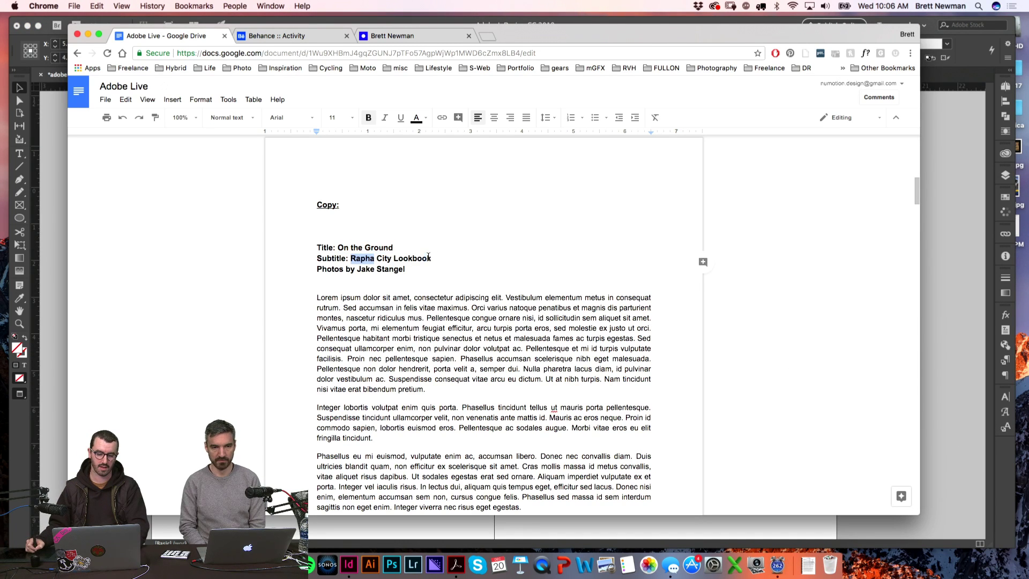
drag(428, 256, 434, 262)
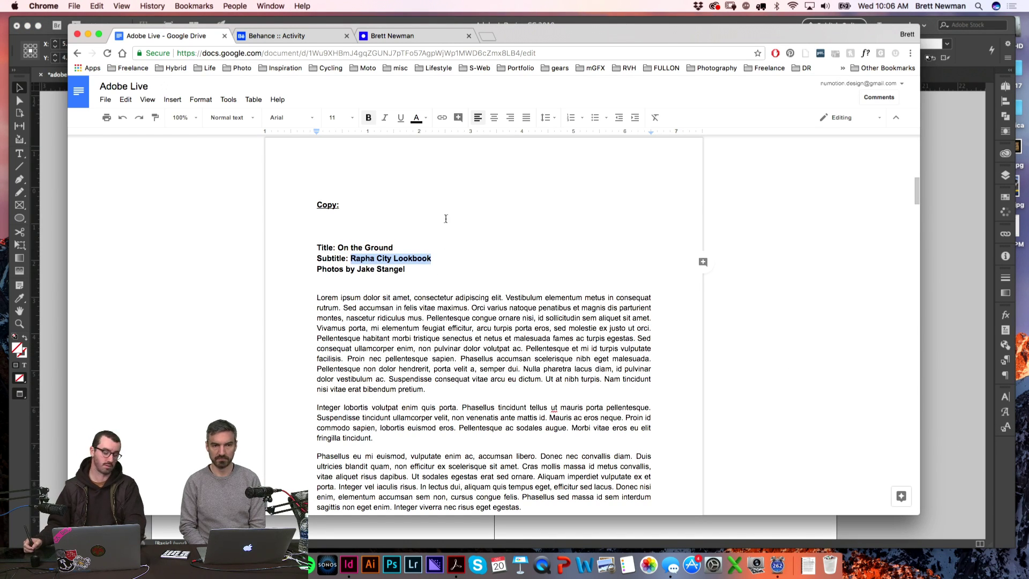
key(super+Tab)
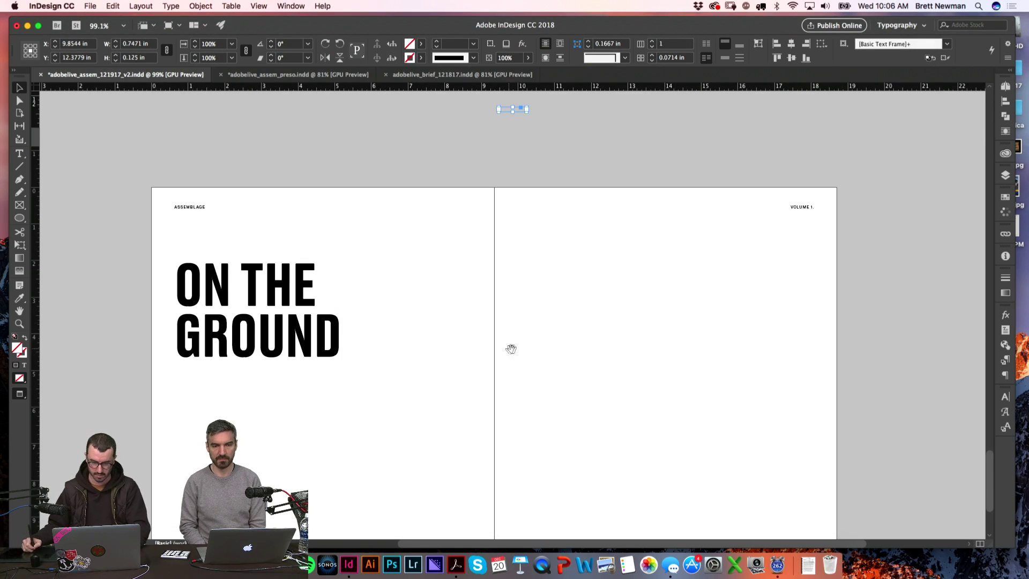
- Move the Page-05 text frame beneath the ON THE GROUND title, aligned with the title's left edge, with the guides shown
scroll(511, 349, down, 2)
scroll(549, 248, up, 4)
drag(559, 158, 344, 429)
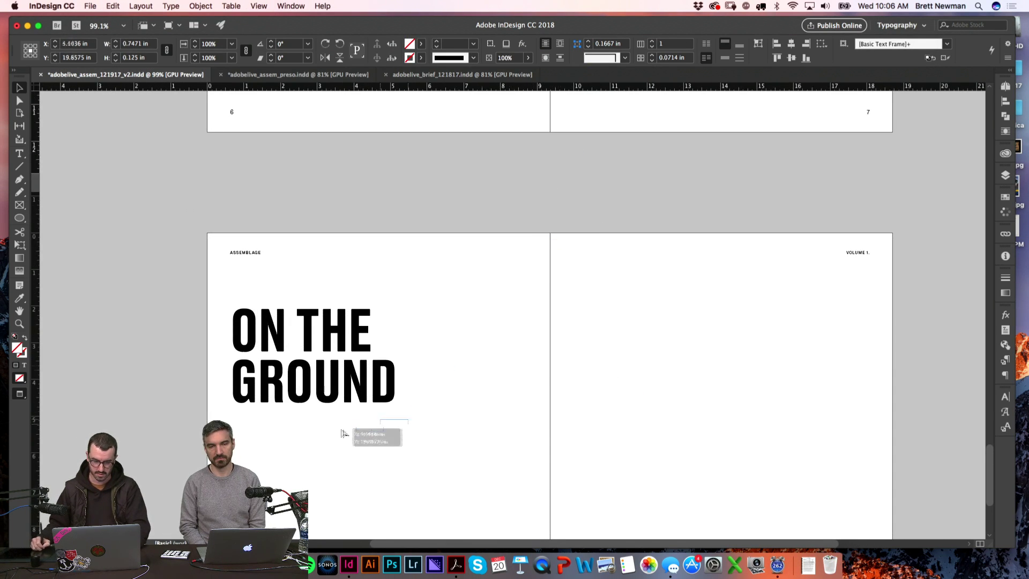
scroll(445, 404, left, 3)
scroll(445, 404, down, 2)
key(w)
scroll(457, 390, up, 5)
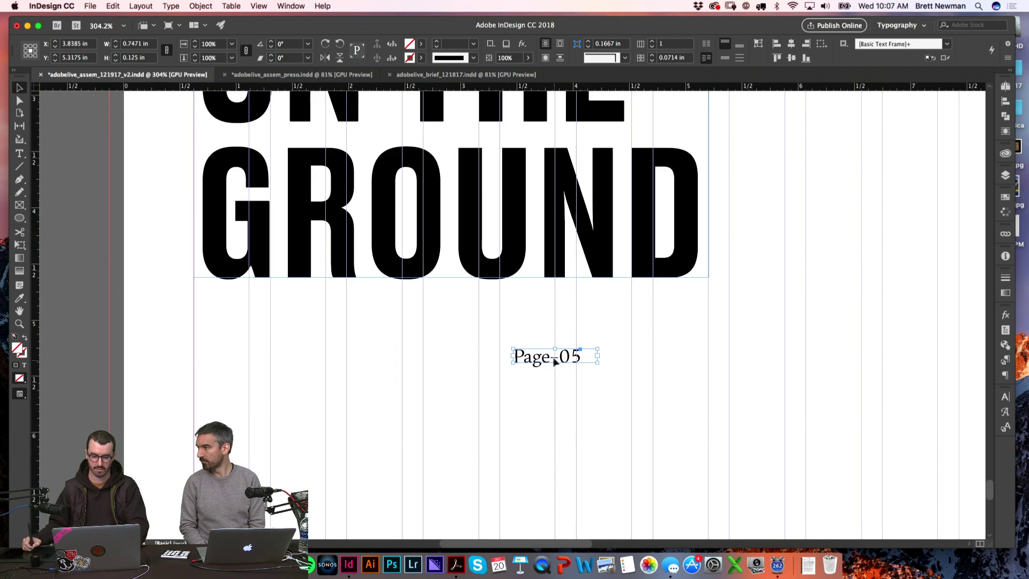
drag(489, 364, 223, 332)
- Copy the subtitle Rapha City Lookbook from Google Docs over the Page-05 text and enlarge its frame to about 2.02 by 0.77 in
key(super+Tab)
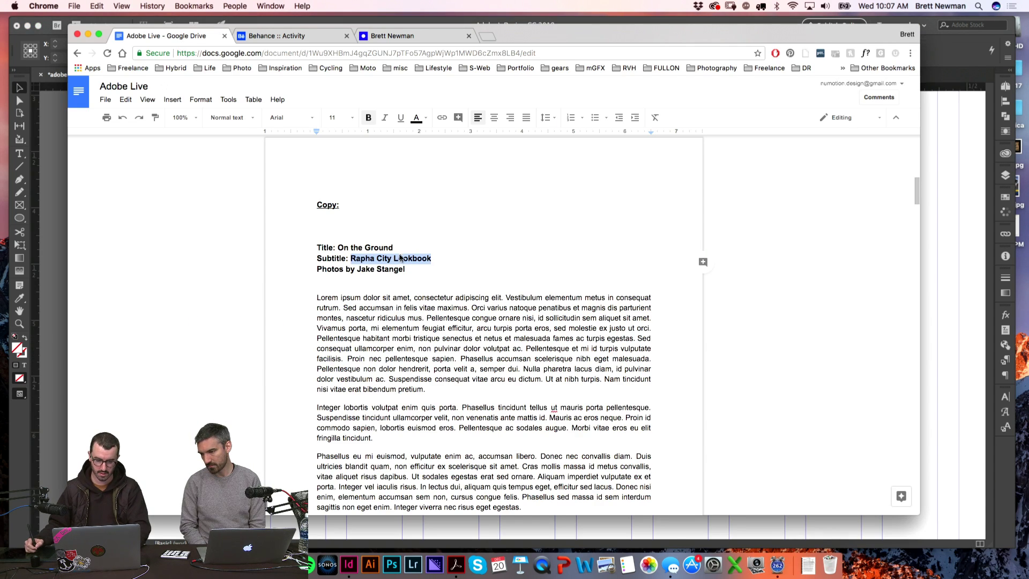
key(super+c)
key(super+Tab)
key(Return)
key(super+a)
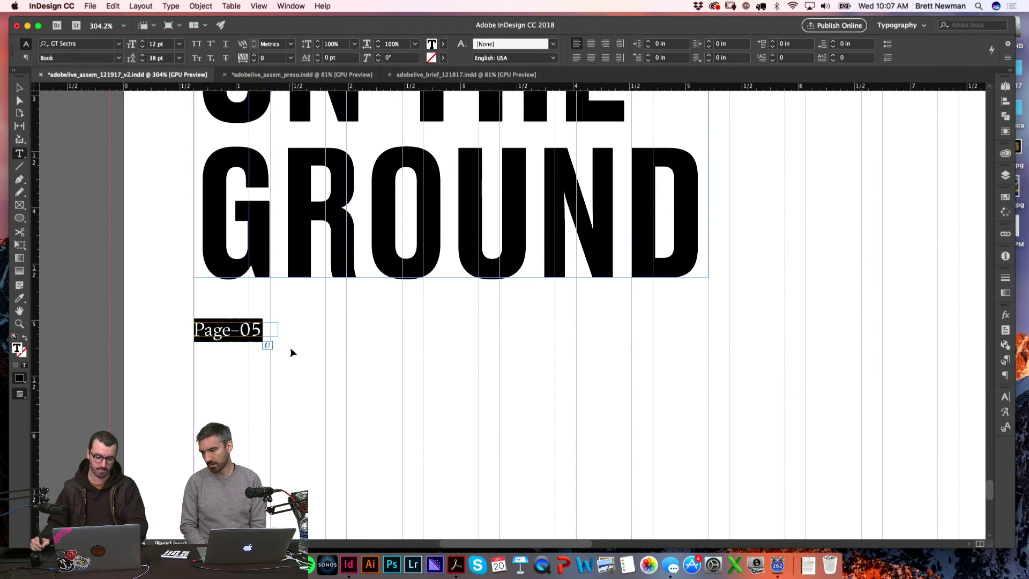
key(super+v)
key(Escape)
drag(278, 336, 420, 409)
- Try changing the case of the selected subtitle text to Title Case, Sentence case and UPPERCASE
key(Return)
key(super+a)
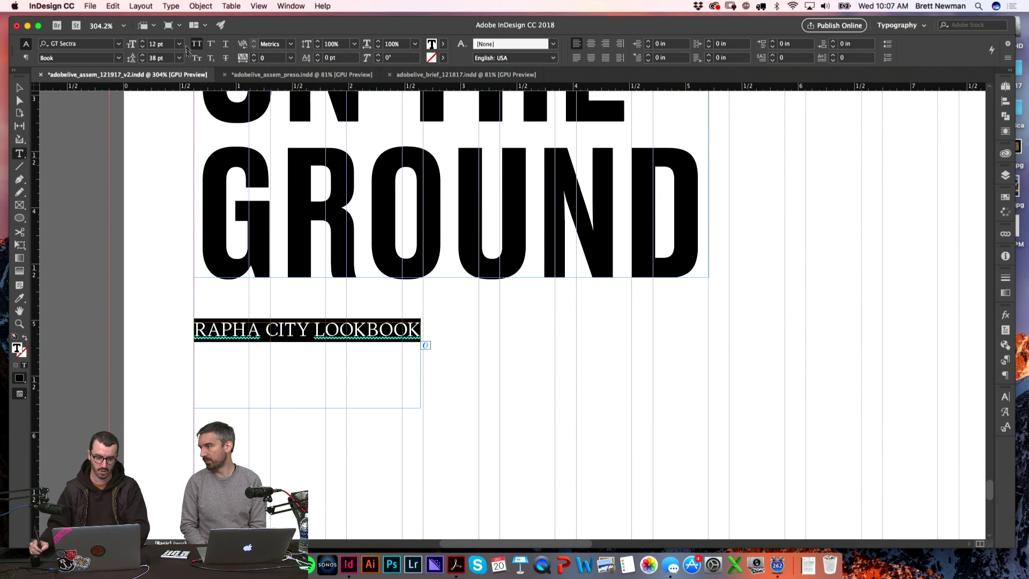
click(171, 6)
mouse_move(224, 162)
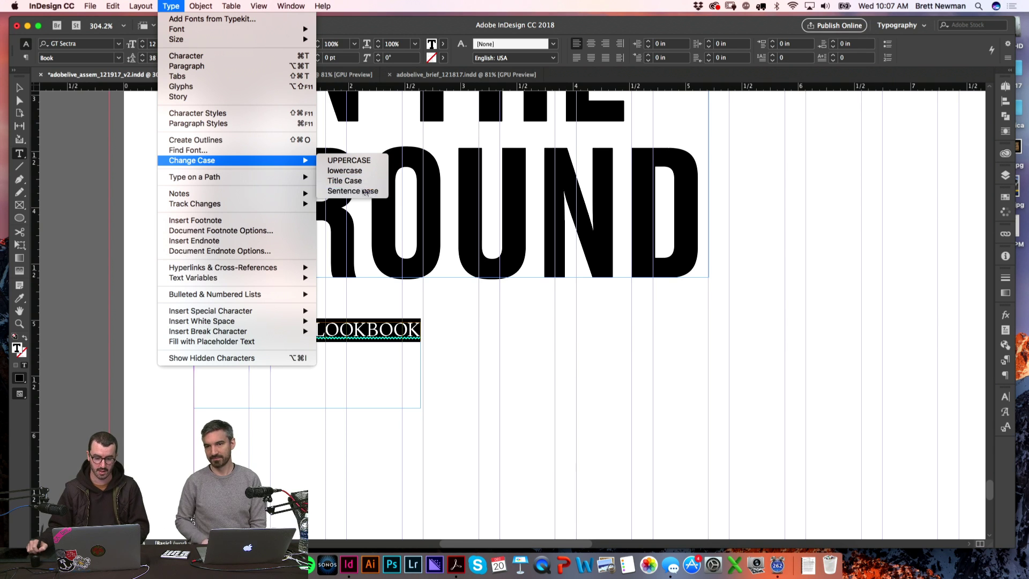
click(356, 184)
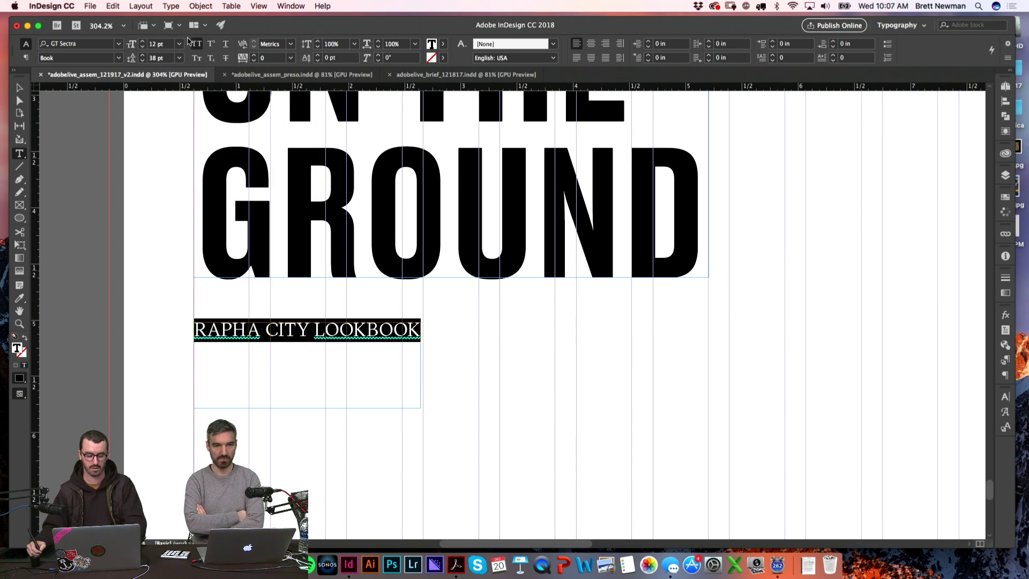
click(172, 6)
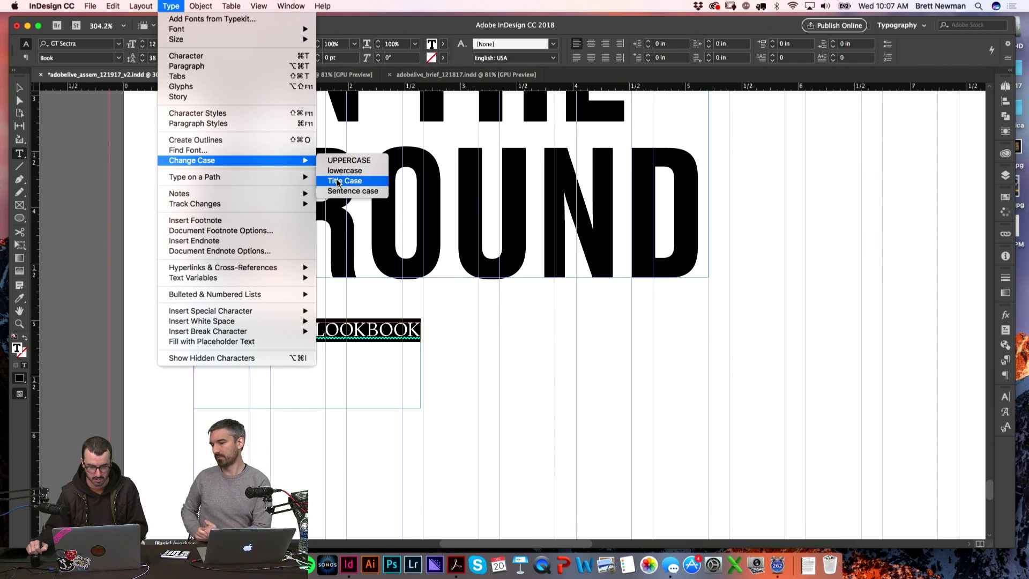
click(351, 192)
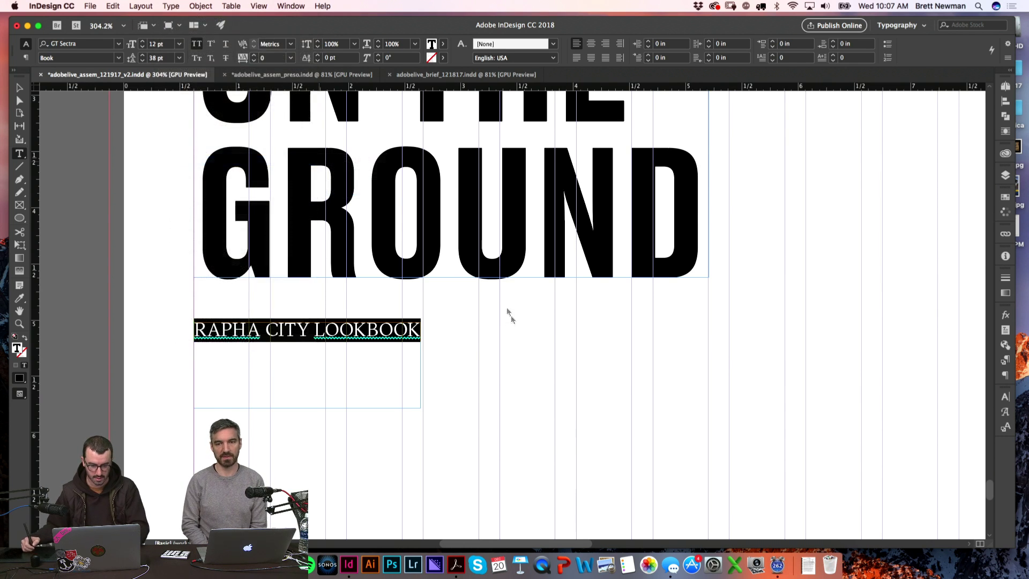
click(171, 6)
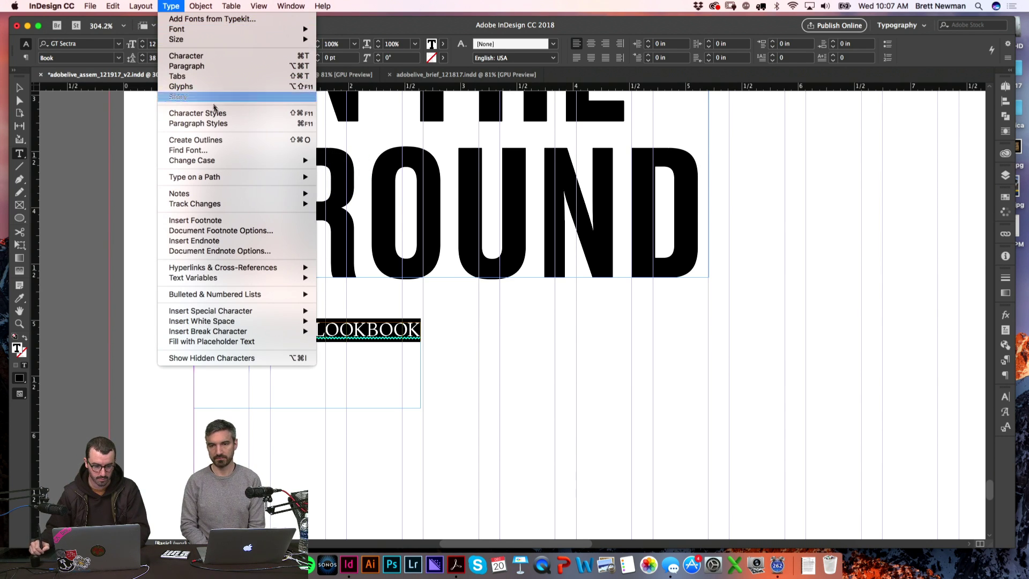
click(348, 160)
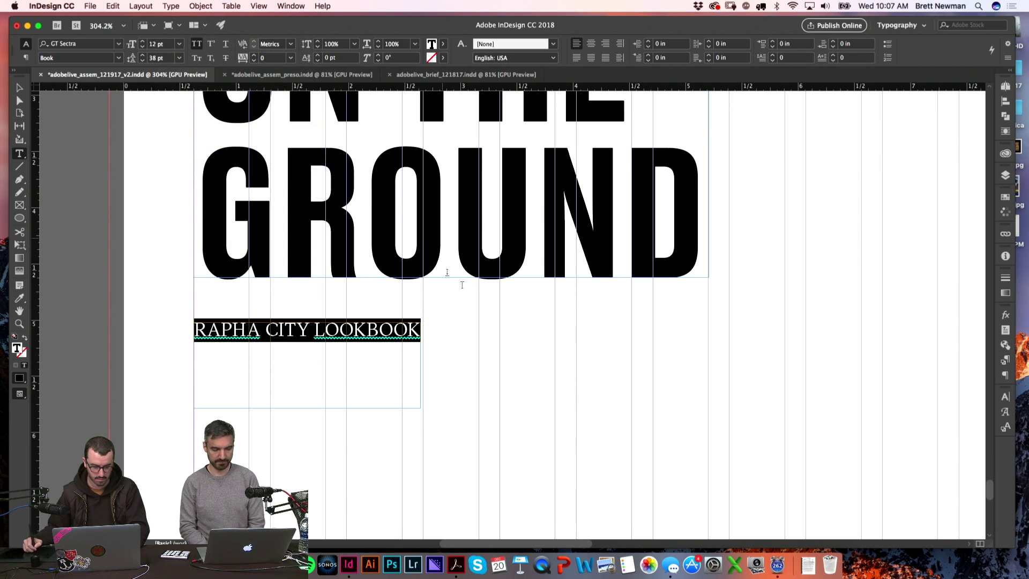
- Try changing the letter case with the whole subtitle frame selected instead of its text
click(505, 357)
key(Escape)
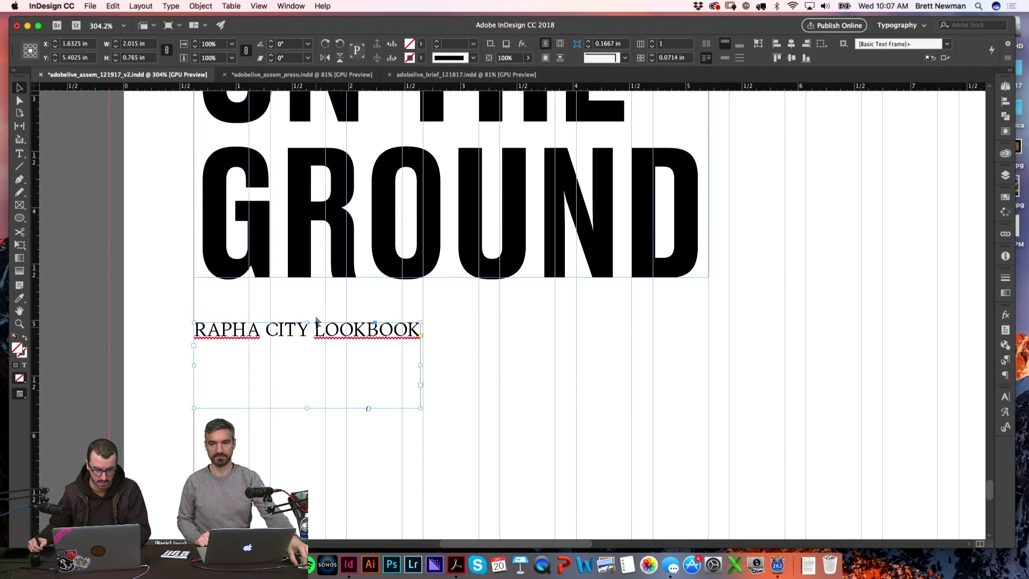
click(170, 7)
mouse_move(279, 160)
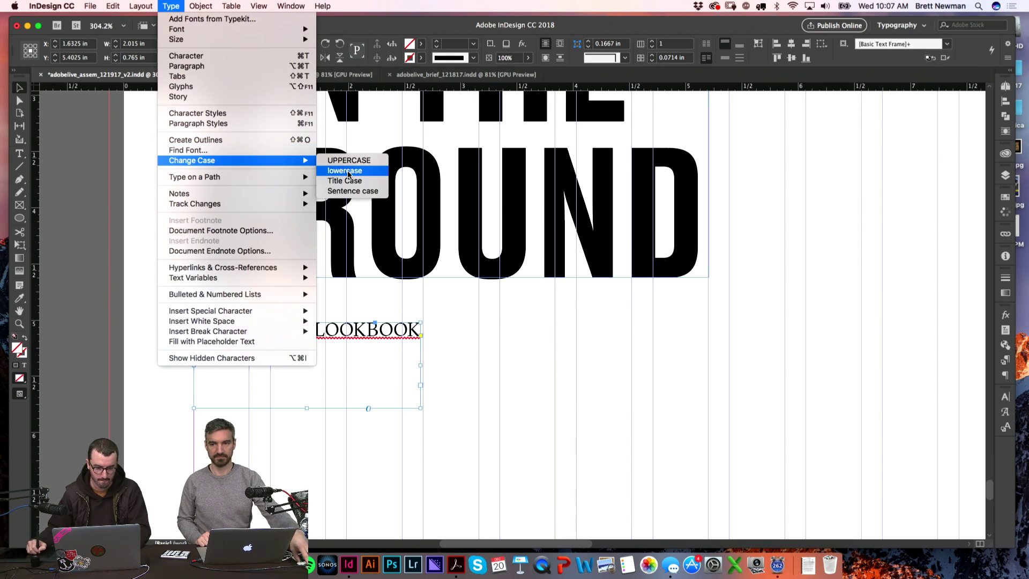
click(355, 176)
key(t)
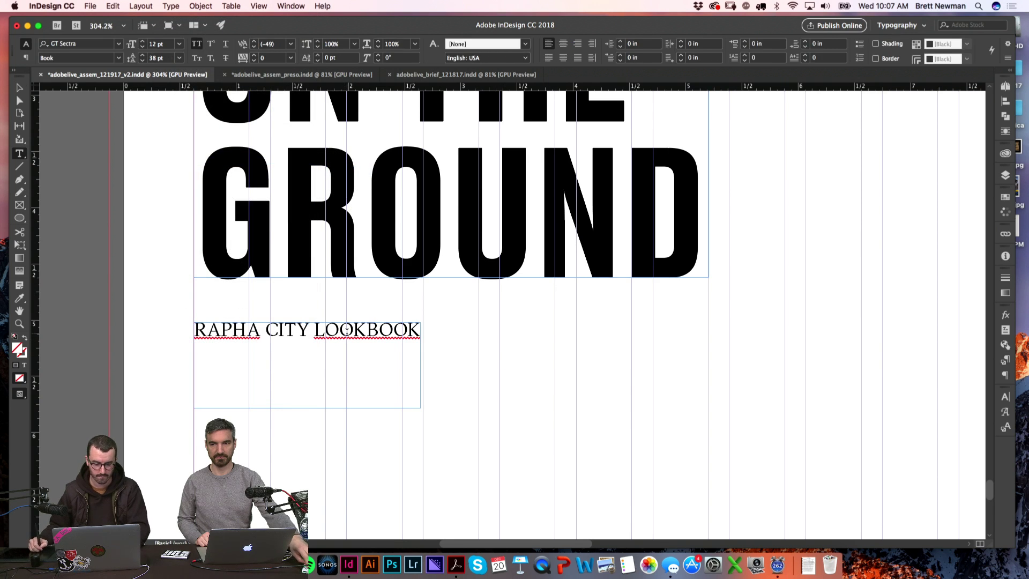
key(super+a)
click(494, 346)
scroll(443, 363, right, 3)
key(v)
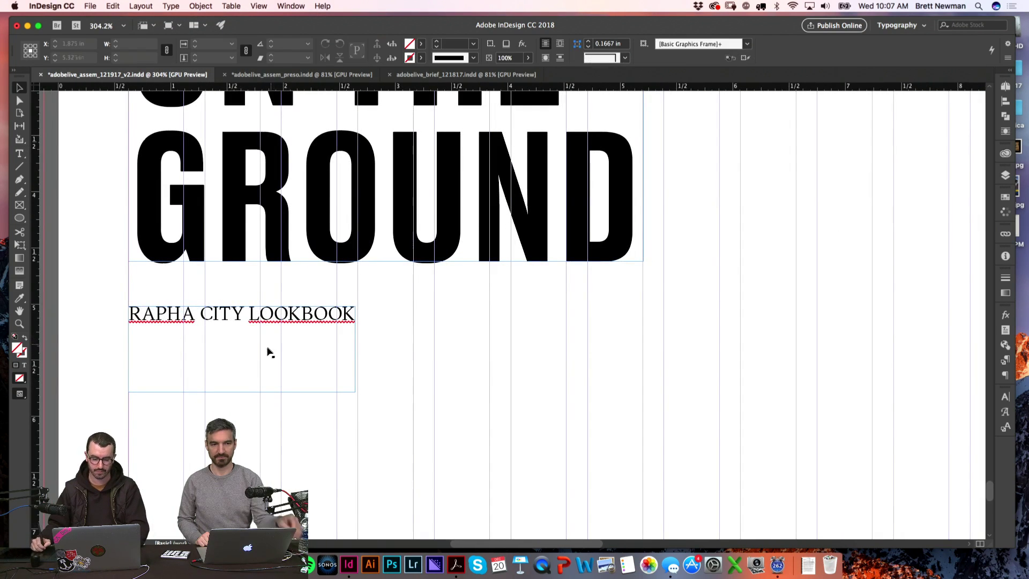
- Draw a second text frame beside the subtitle and clear the trial letters entered in it
key(t)
drag(378, 322, 575, 407)
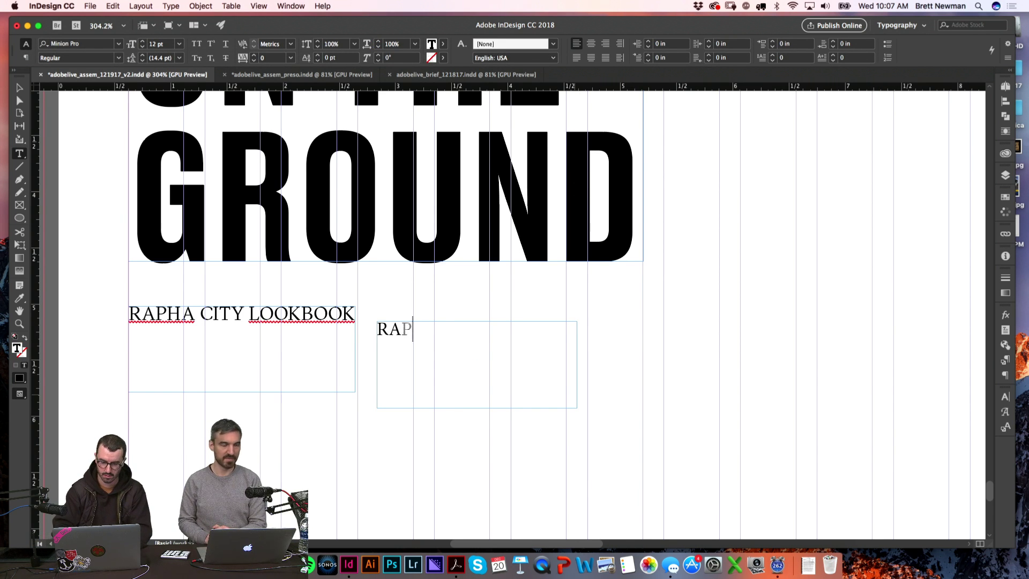
key(BackSpace)
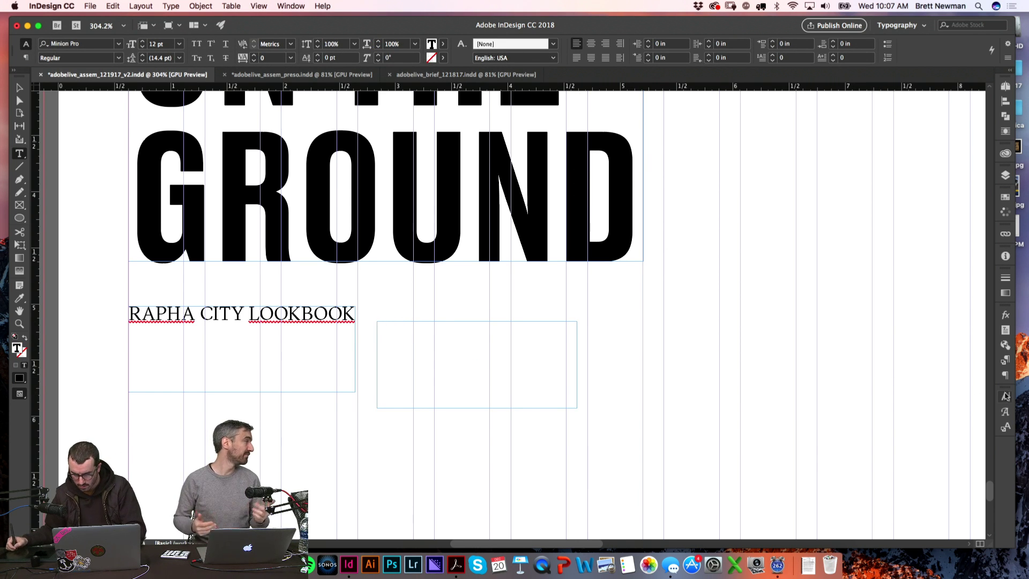
click(1005, 376)
click(1009, 404)
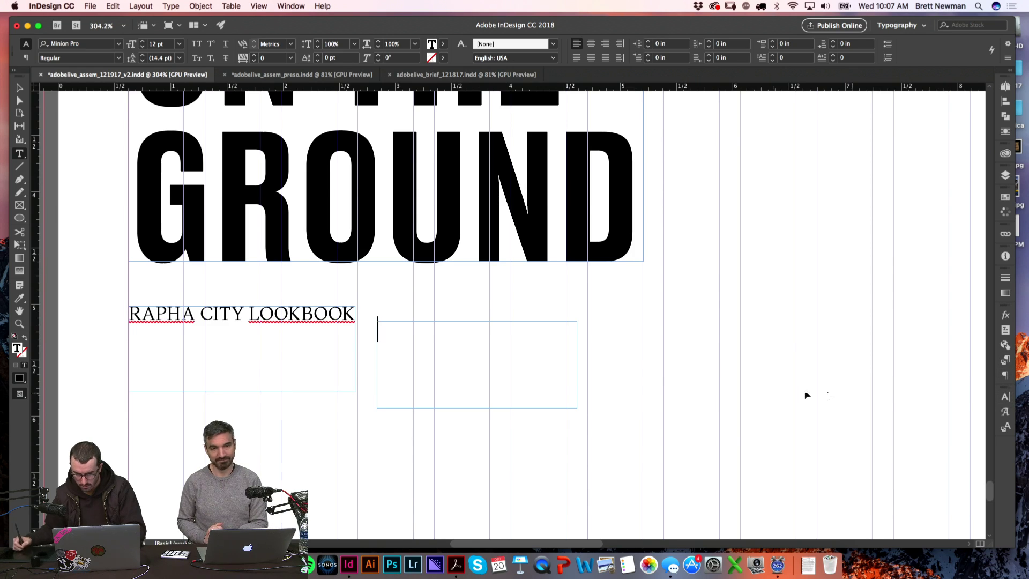
- Delete the subtitle frame and the empty text frame beneath the title
key(Escape)
drag(682, 374, 278, 349)
key(BackSpace)
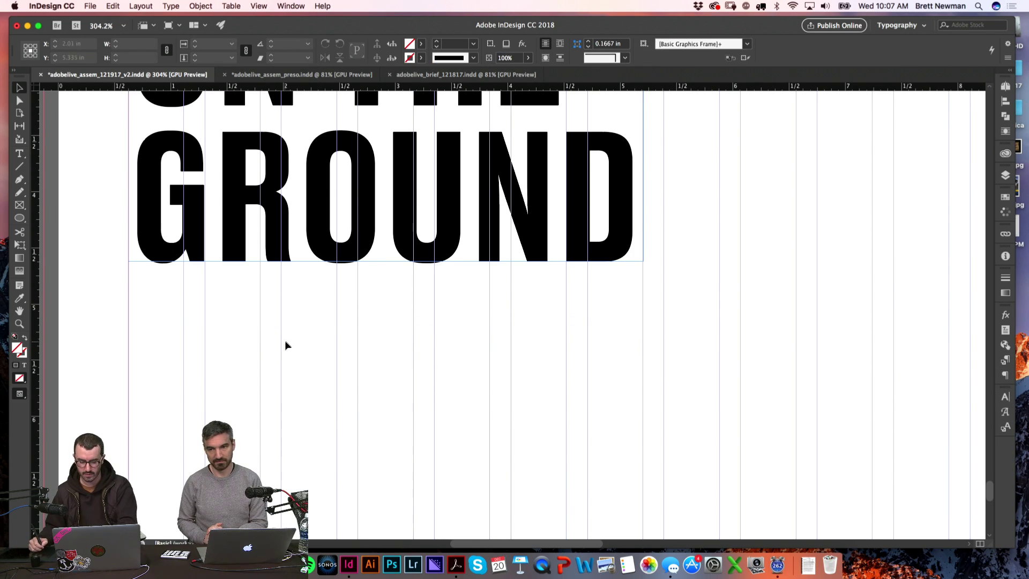
key(super+minus)
key(super+minus)
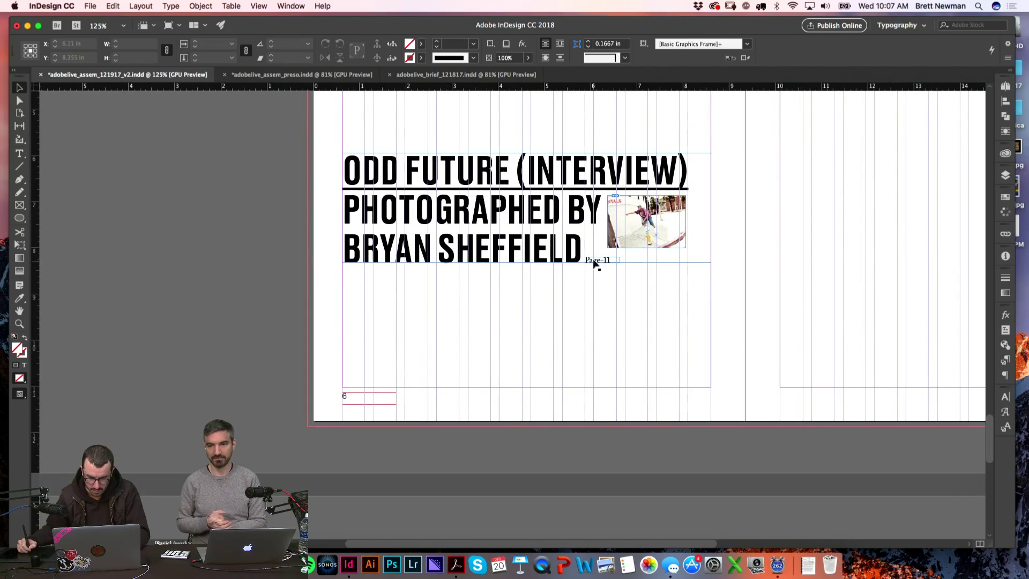
- Copy the small "Page–11" caption frame from the Odd Future spread onto the left page below the ON THE GROUND title
click(594, 261)
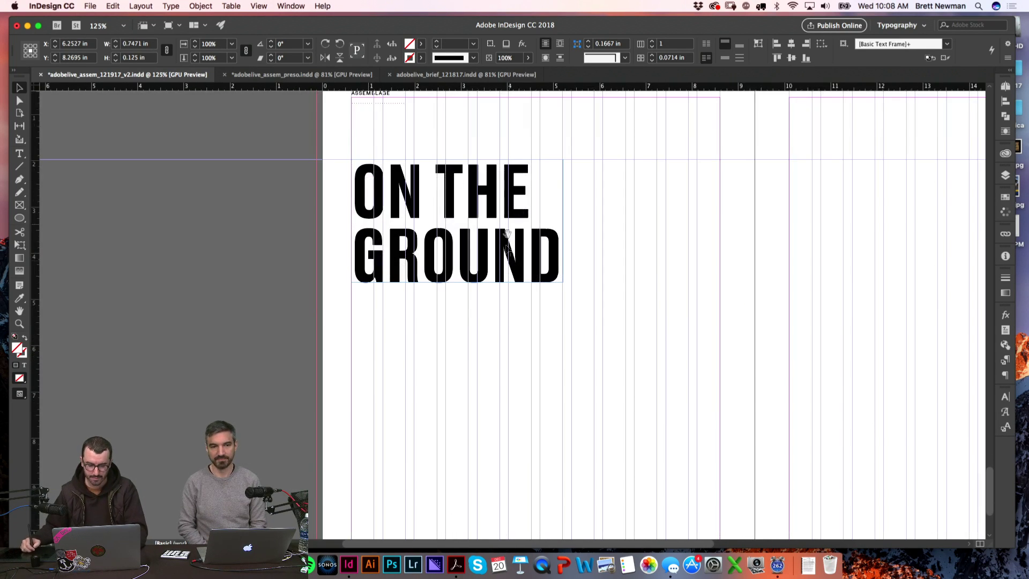
key(z)
drag(333, 293, 534, 386)
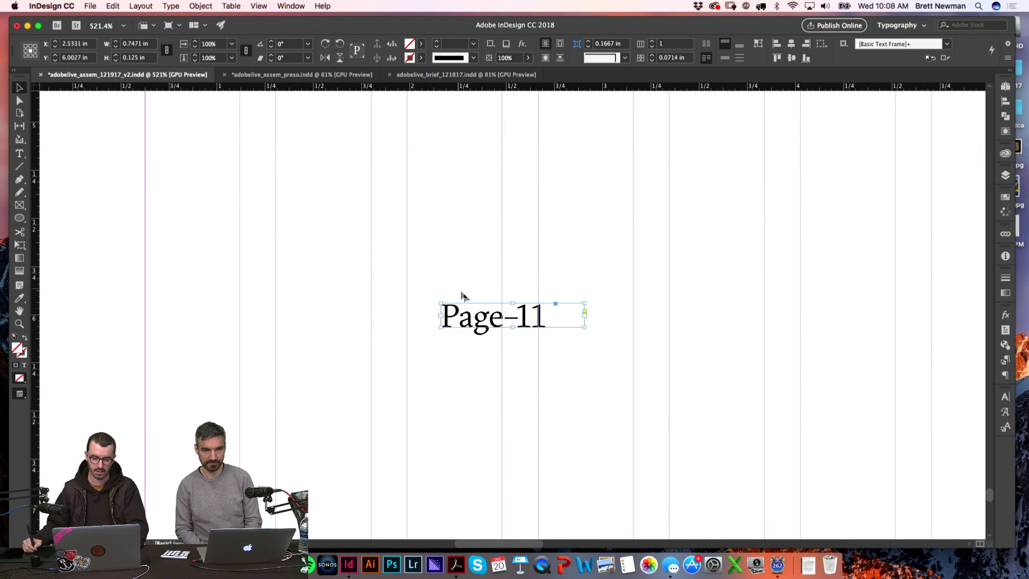
- Replace the copied caption's text with "Rapha"
key(t)
drag(489, 316, 445, 317)
text(RA)
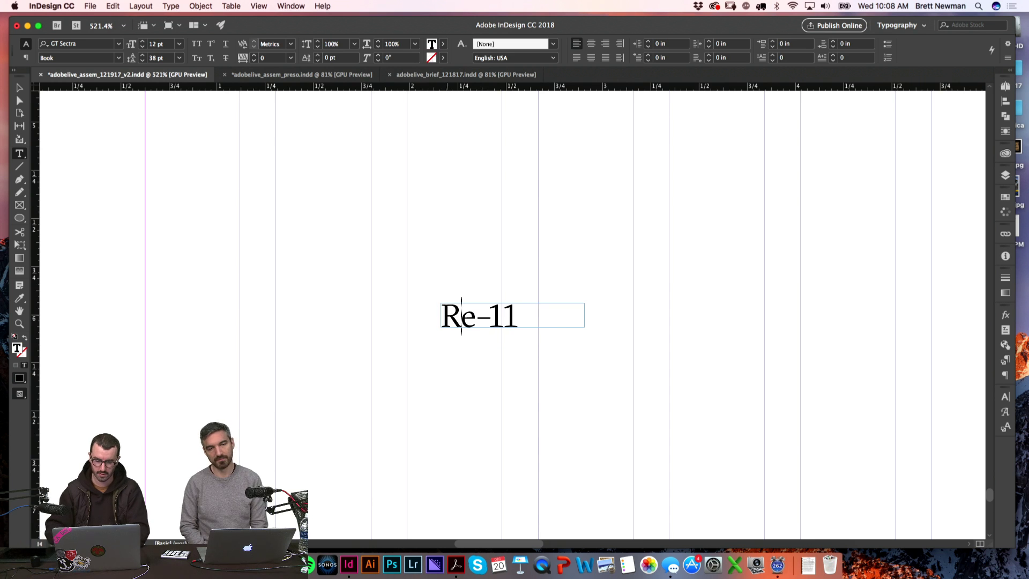
key(BackSpace)
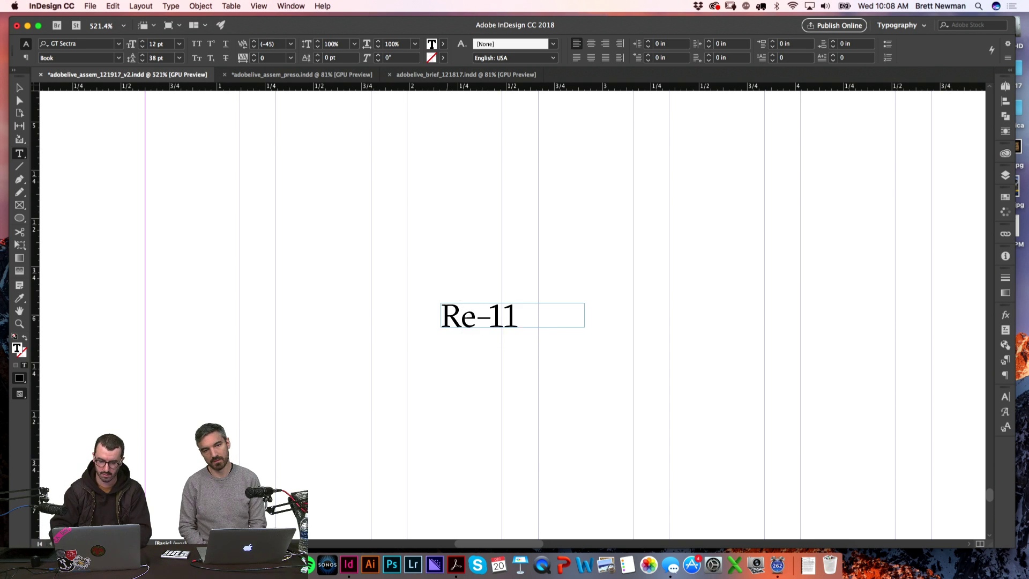
text(apha)
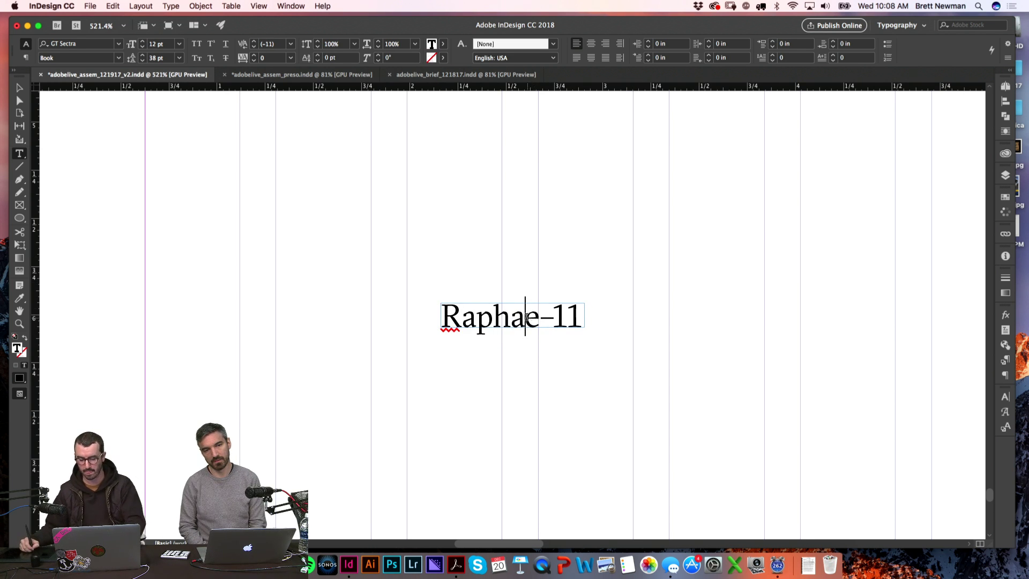
key(shift+End)
key(BackSpace)
key(Escape)
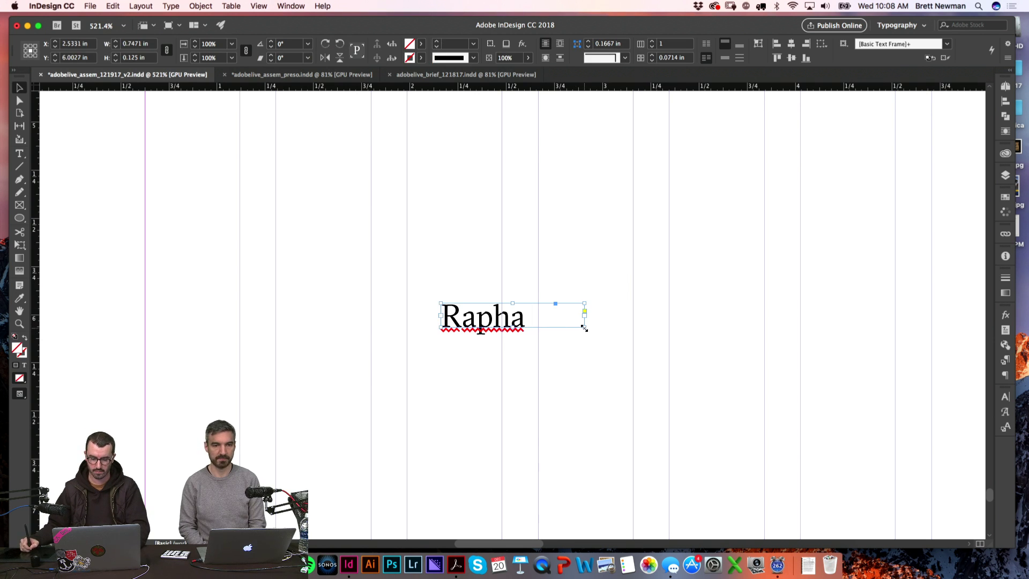
- Enlarge the caption frame and extend its text to read "Rapha City Lookbook"
drag(584, 327, 713, 424)
double_click(538, 320)
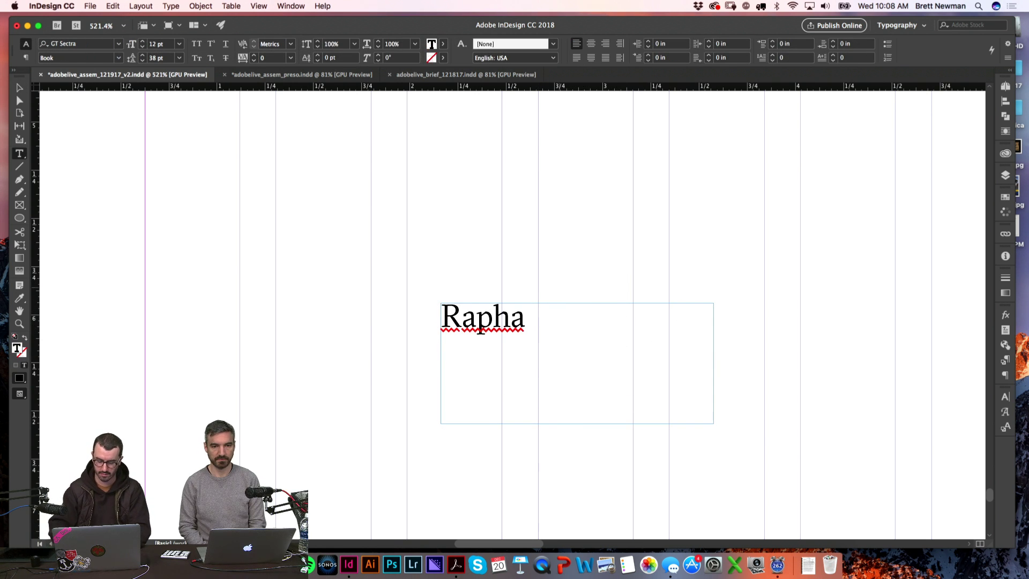
text(City Look)
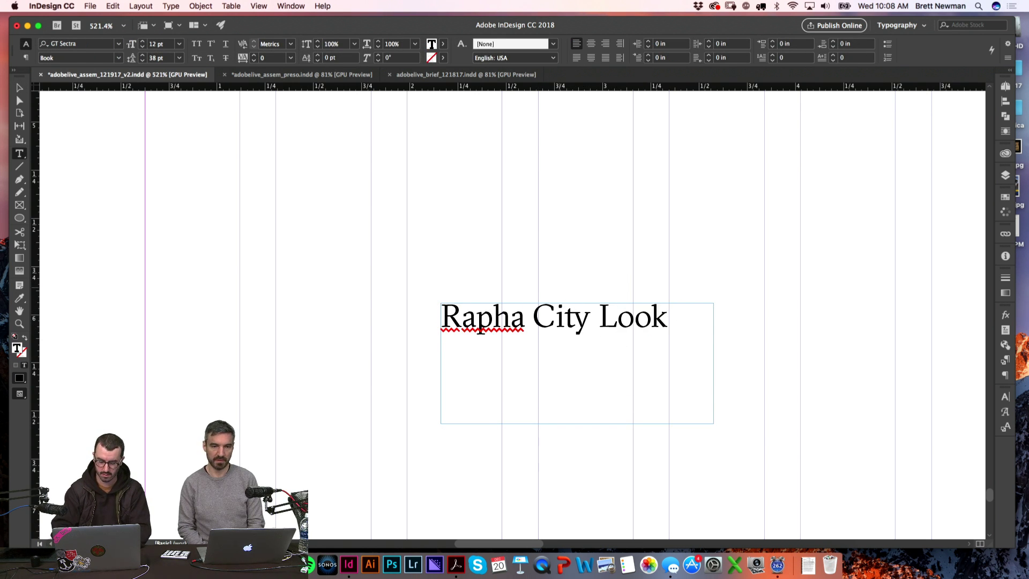
text(-)
key(Escape)
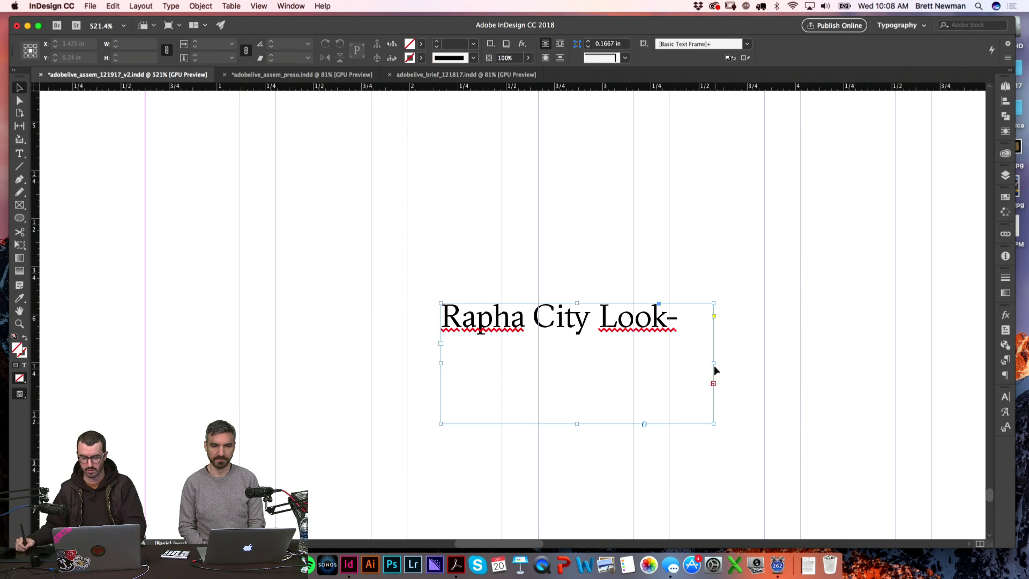
drag(714, 367, 799, 360)
click(747, 232)
key(super+0)
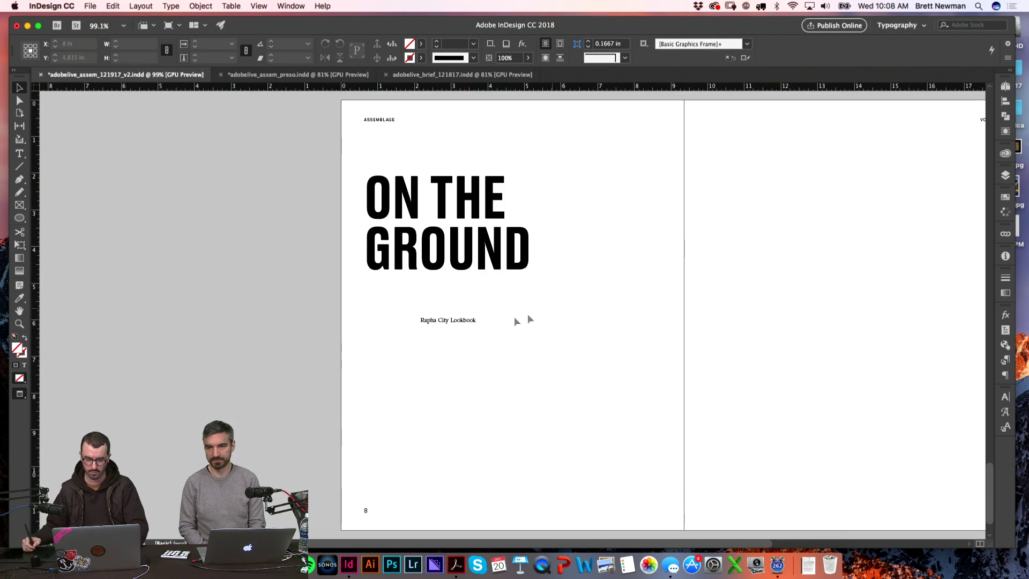
- Move the Rapha City Lookbook caption directly beneath GROUND, with its frame on the page's left margin
key(w)
drag(459, 324, 403, 288)
key(w)
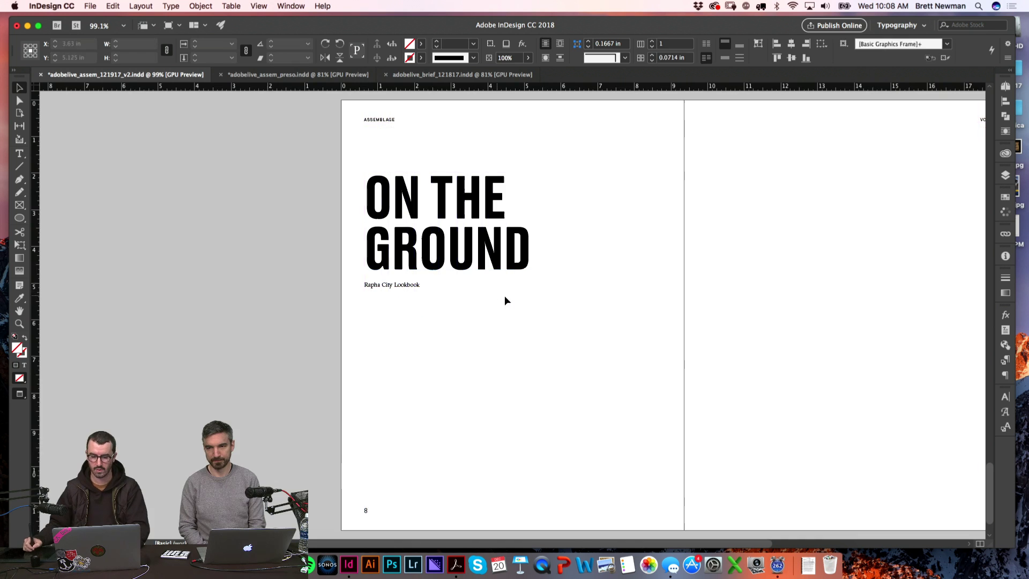
- Examine how the left edges of the title and caption align, with and without the guides and frame edges
scroll(475, 299, up, 5)
click(310, 408)
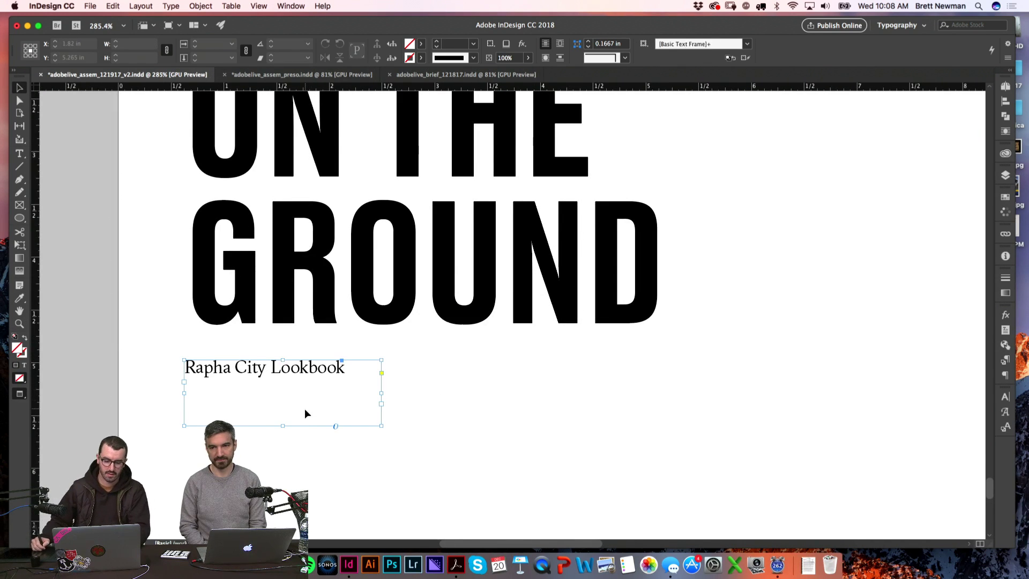
key(w)
click(516, 407)
key(w)
key(w)
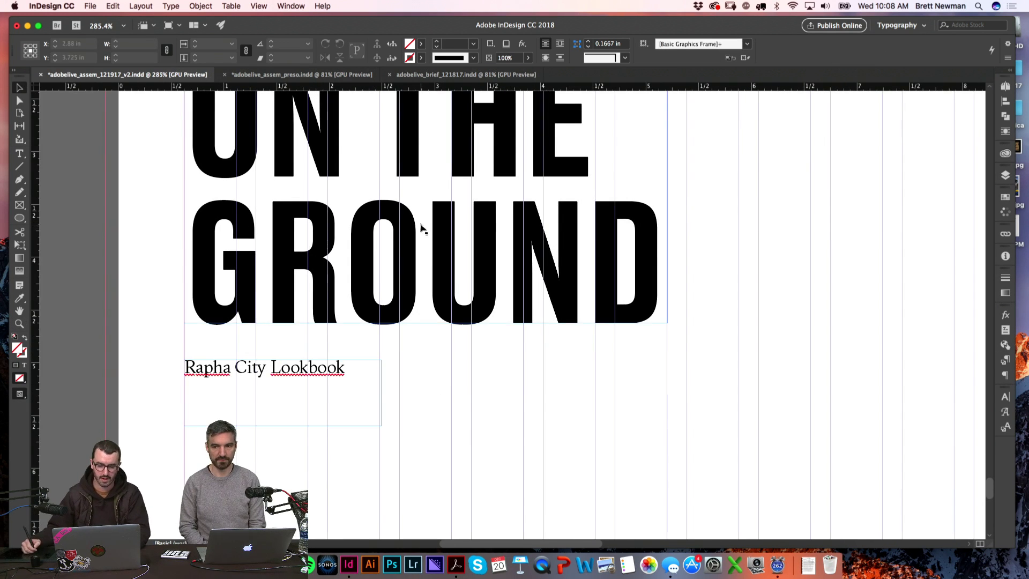
scroll(422, 228, up, 2)
scroll(421, 228, left, 2)
click(466, 246)
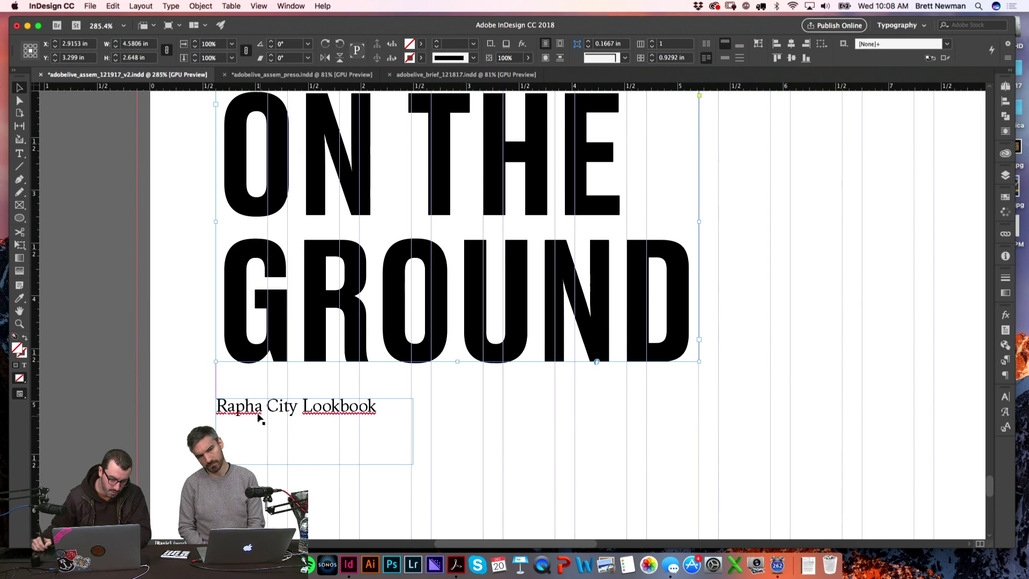
key(super+shift+a)
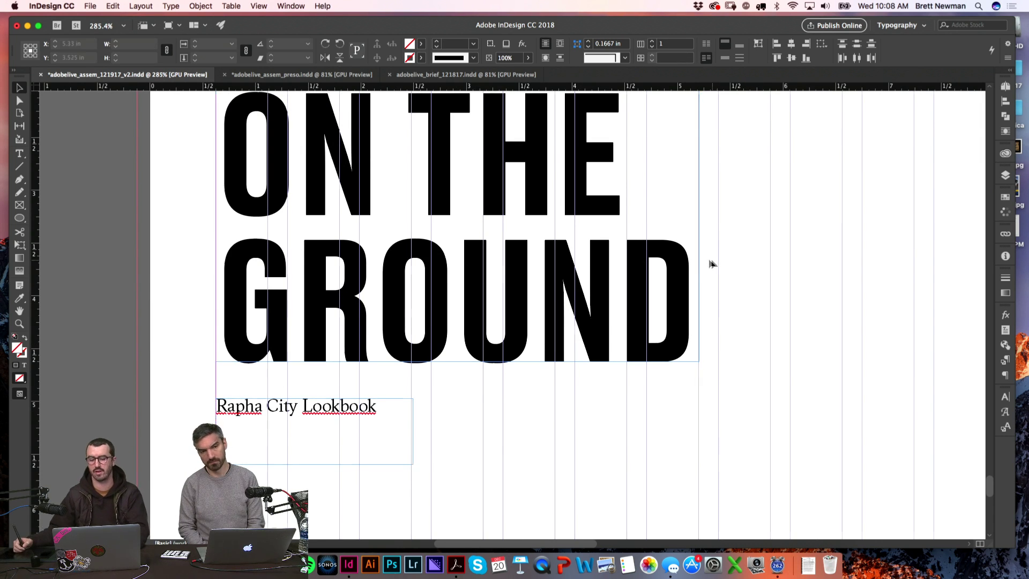
key(w)
key(w)
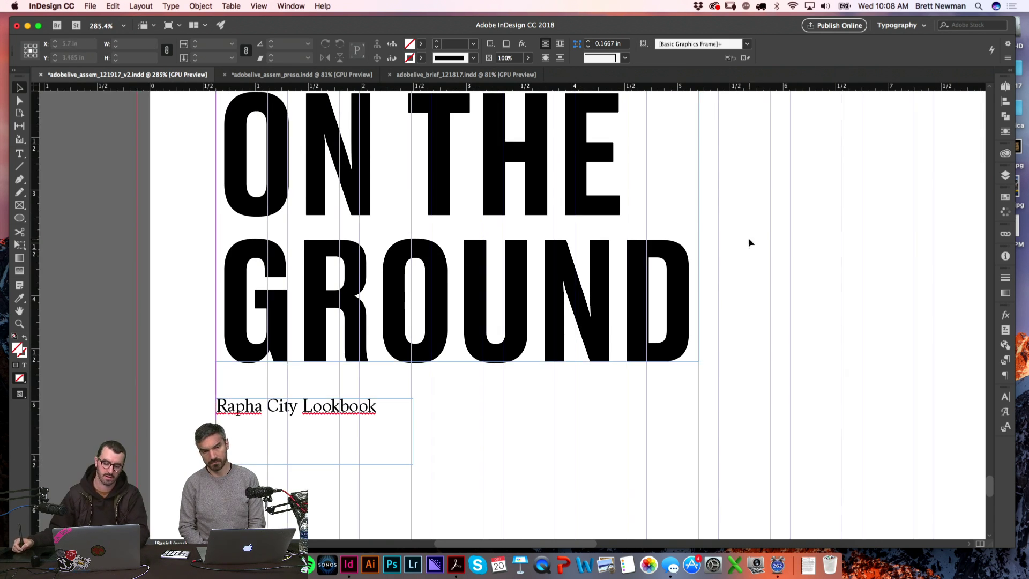
- Nudge the ON THE GROUND frame left to X 2.8319 in so its letter edges meet the left margin guide
click(409, 228)
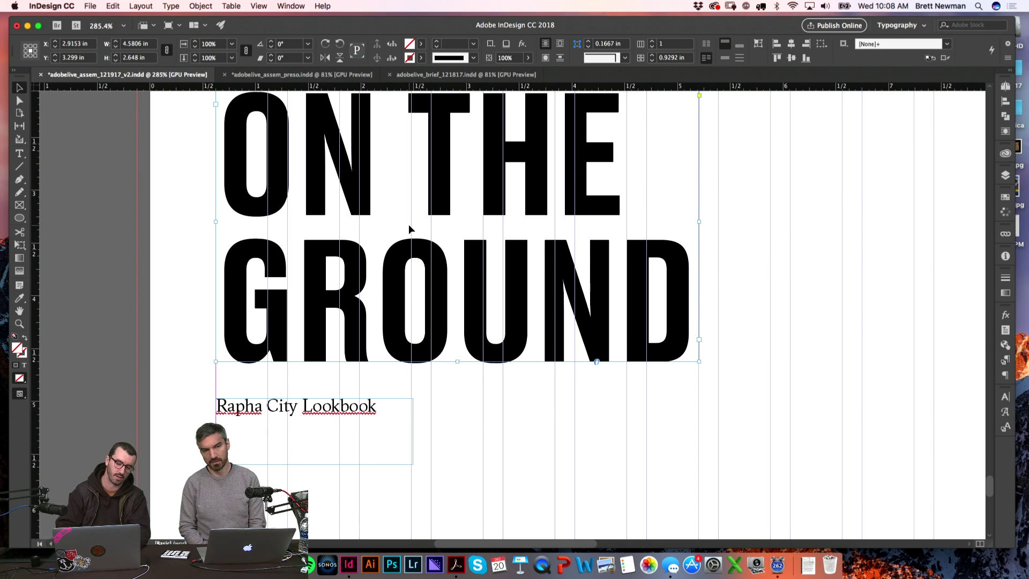
key(Left)
key(Left)
key(Left)
key(Left)
key(Left)
key(Left)
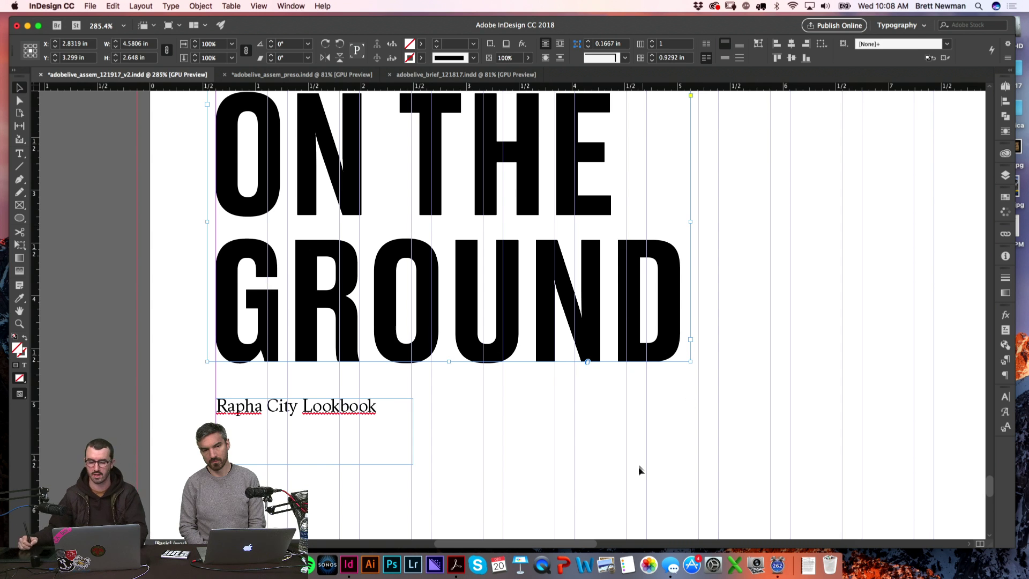
- Nudge the Rapha City Lookbook caption slightly right and check its alignment with the title in preview
click(643, 466)
key(w)
click(352, 406)
key(w)
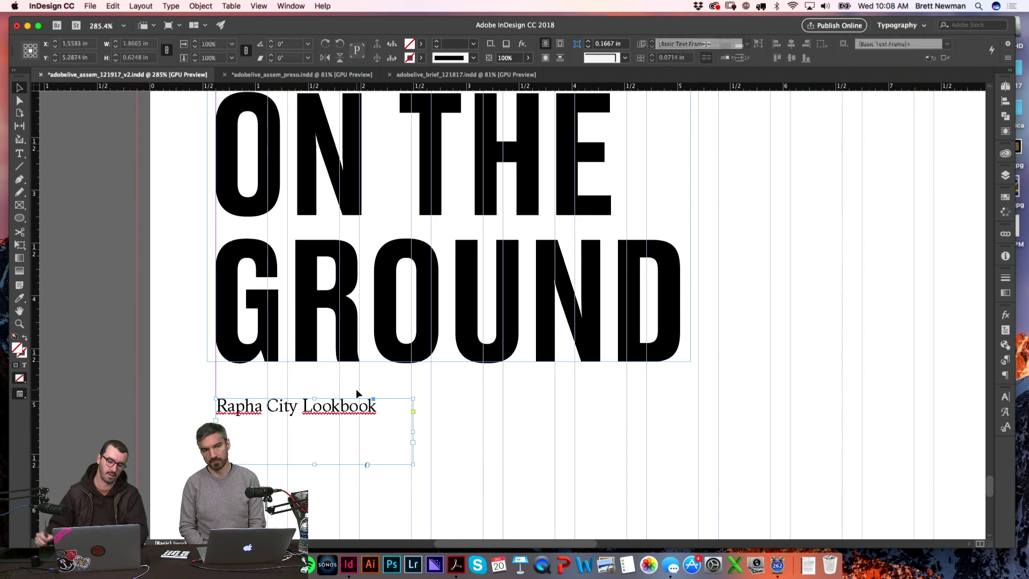
key(w)
click(835, 335)
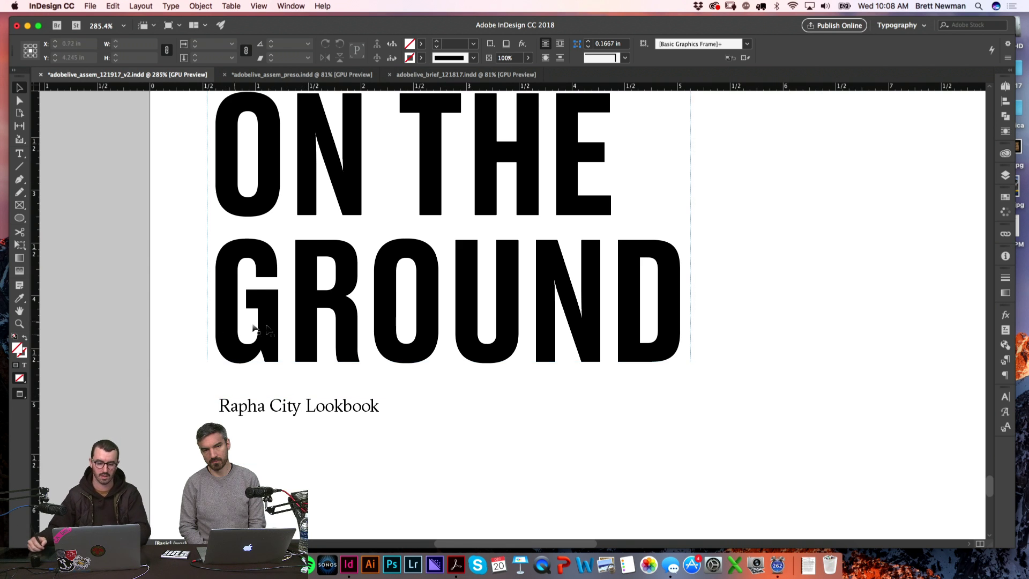
key(w)
key(z)
click(344, 367)
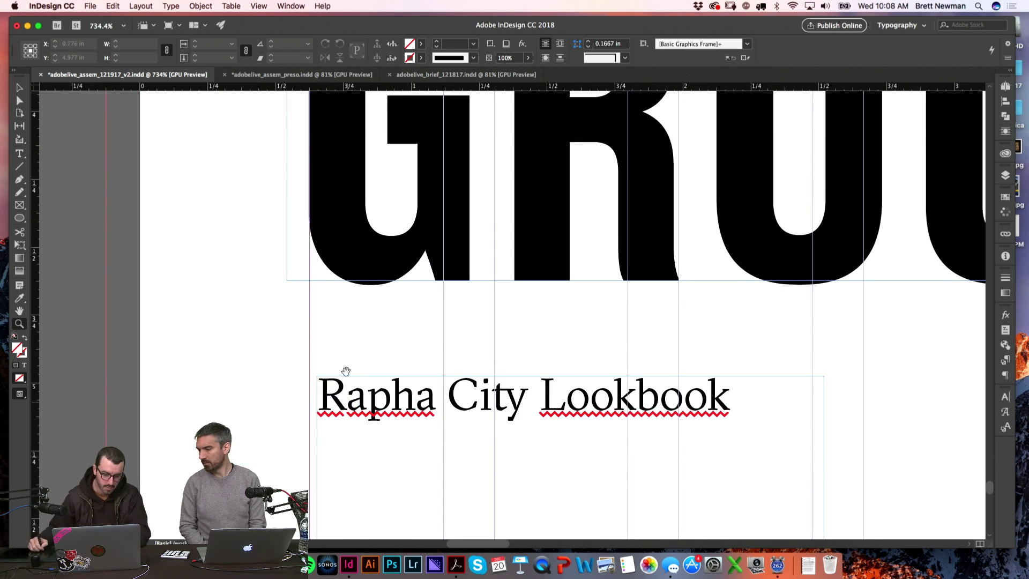
key(w)
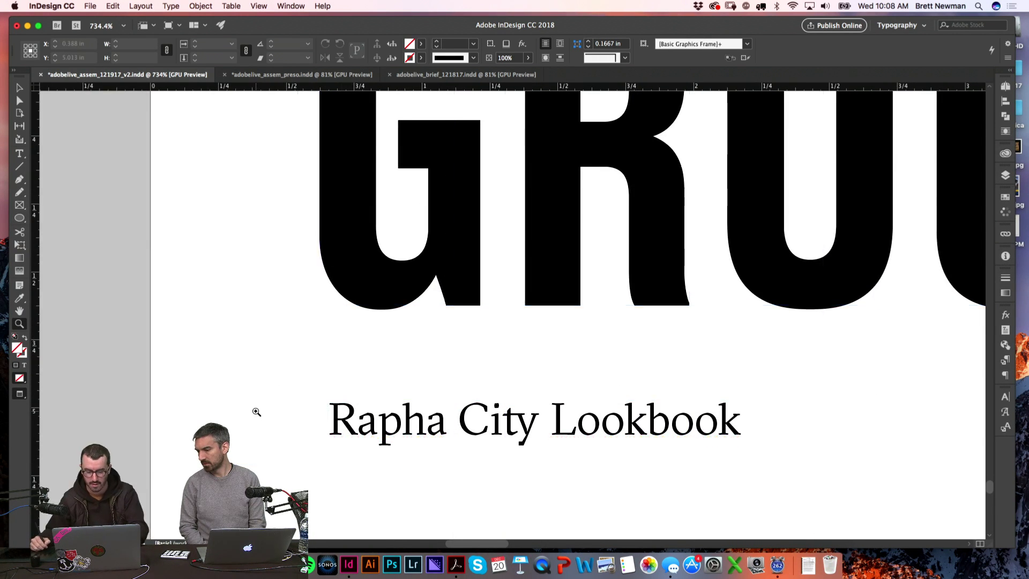
key(ctrl+0)
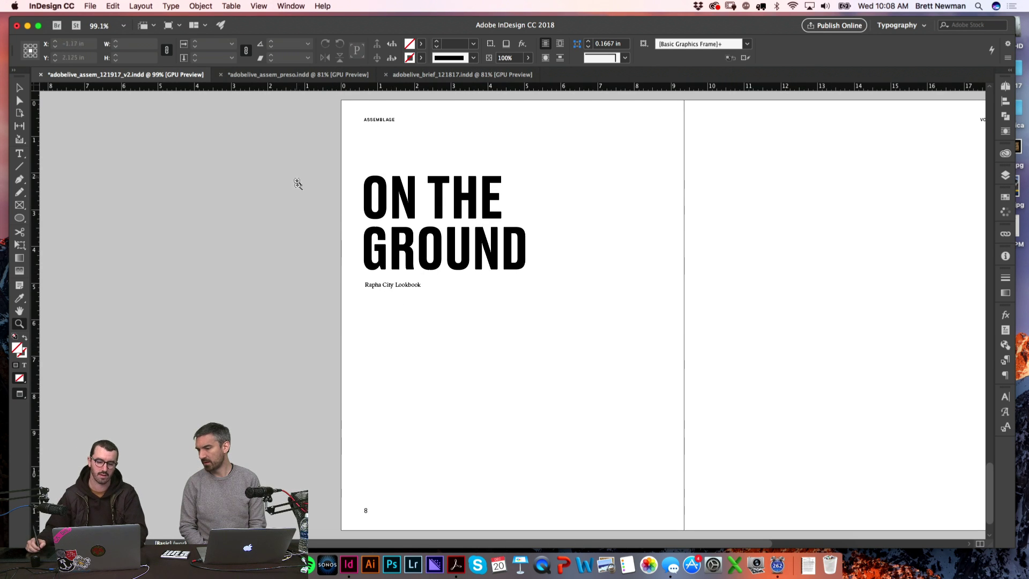
- Fit the caption frame to its Rapha City Lookbook text
drag(302, 203, 469, 275)
key(v)
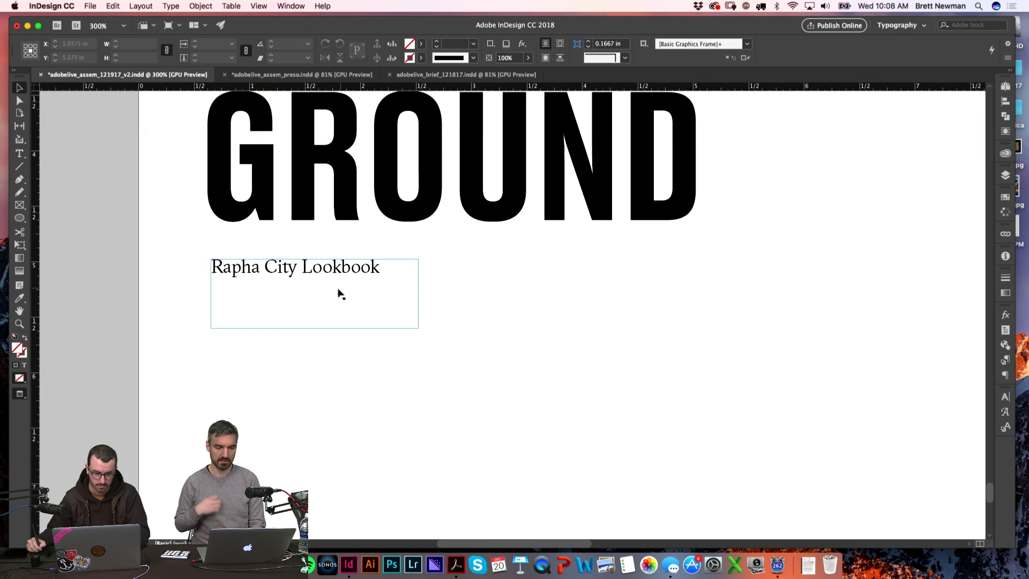
click(342, 281)
double_click(419, 327)
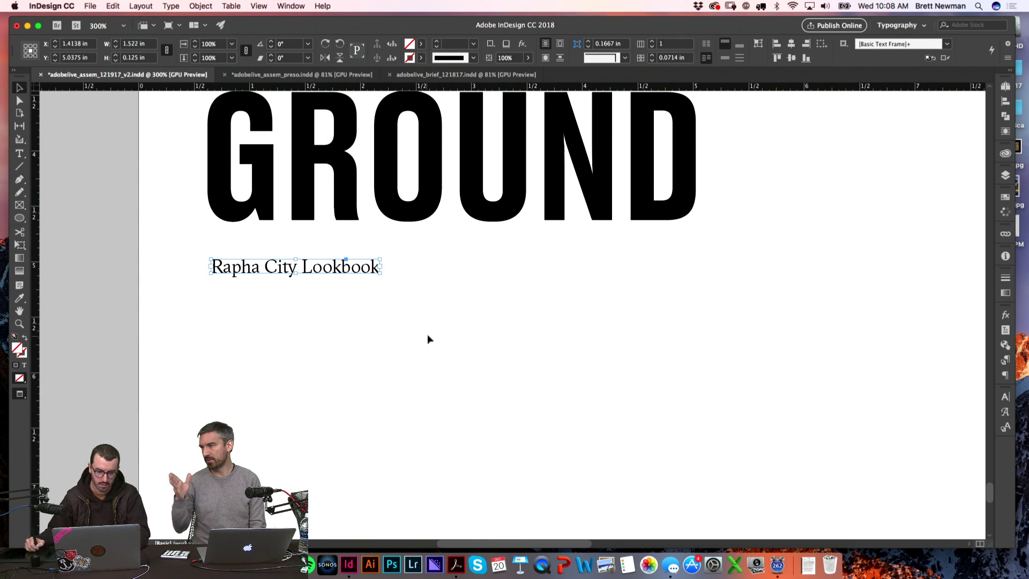
- Try the caption lower beneath the title's middle, with a vertical line about 0.8 in long connecting it to the title
key(w)
drag(361, 277, 477, 390)
click(569, 348)
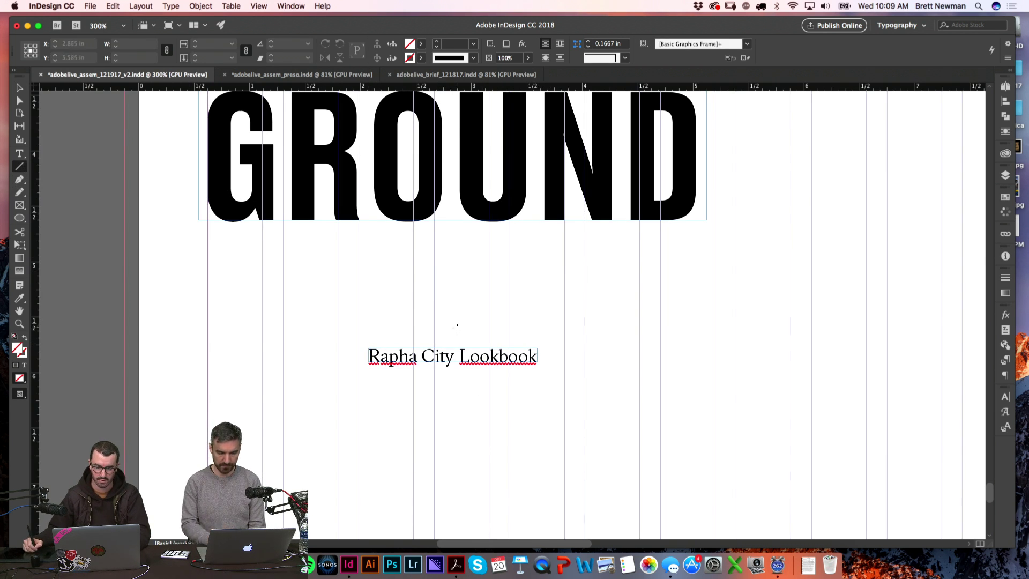
drag(457, 327, 457, 239)
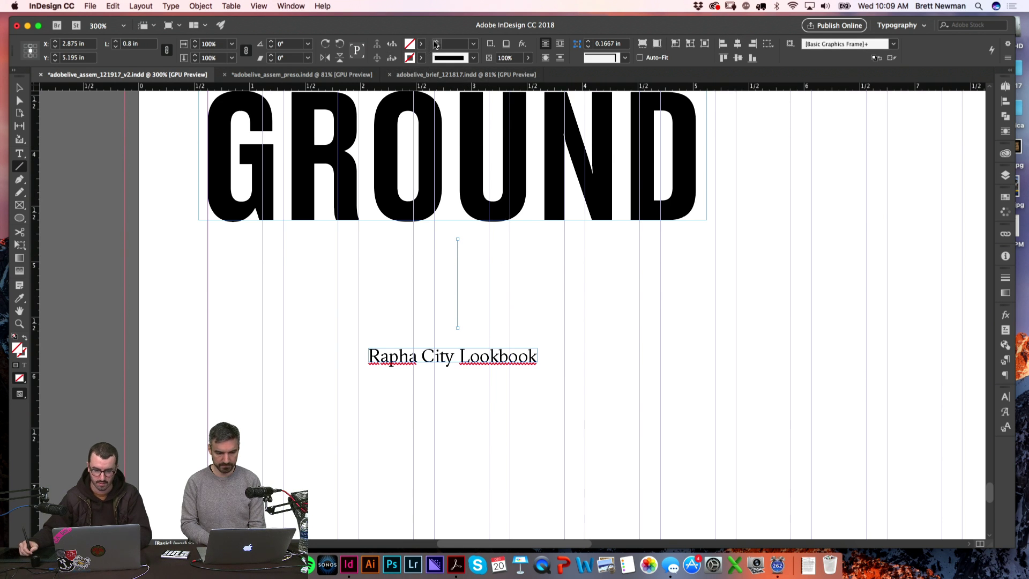
key(super+shift+a)
key(super+0)
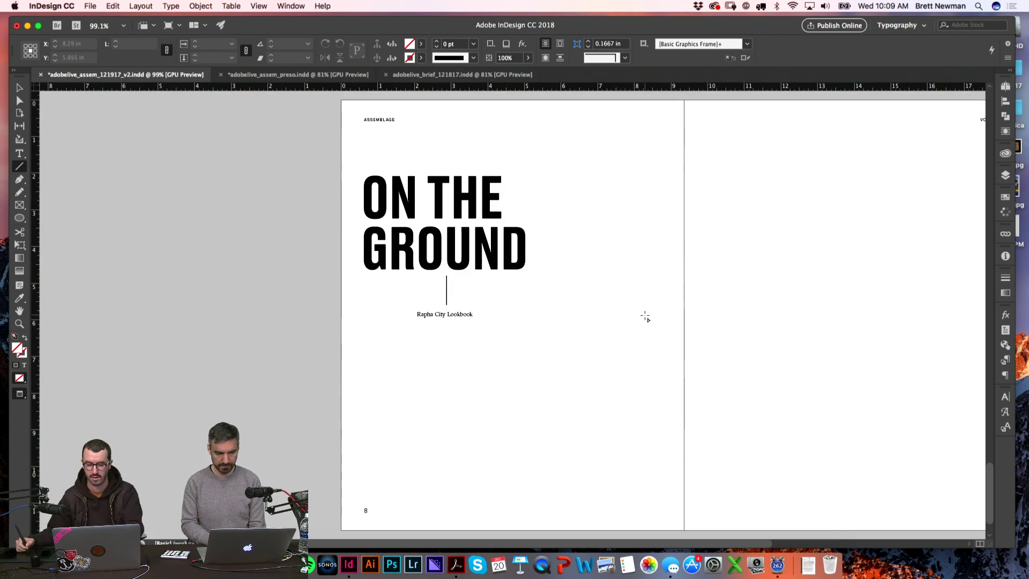
- Remove the connecting line and return the caption to its place close beneath the title's left edge
key(z)
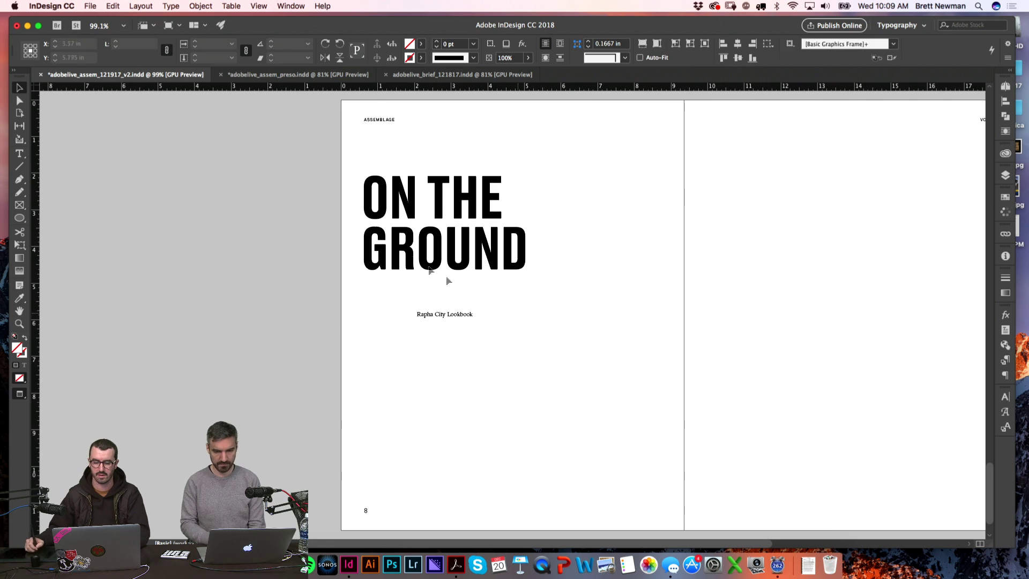
drag(292, 223, 610, 375)
key(super+z)
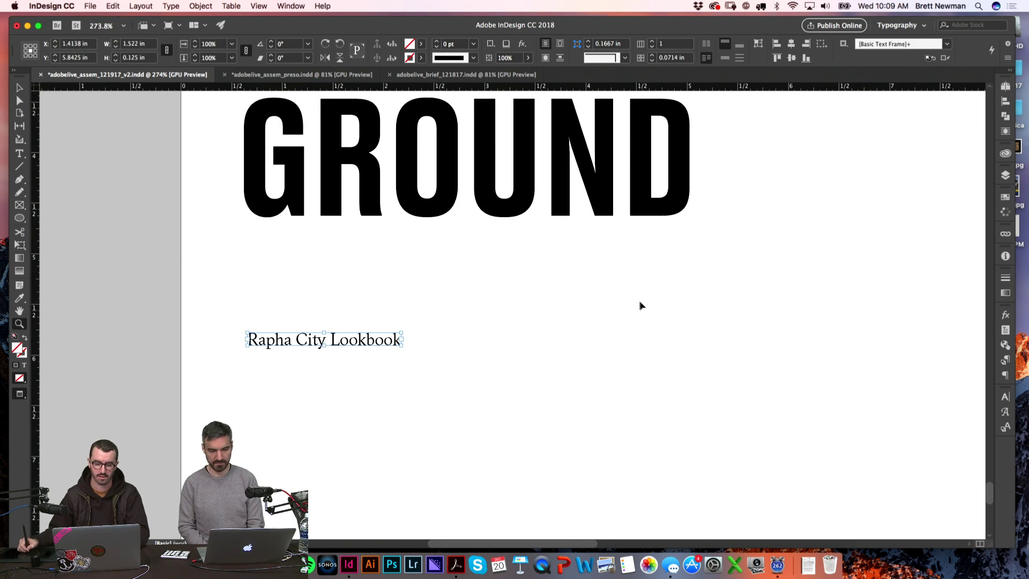
key(super+shift+a)
key(super+minus)
key(super+minus)
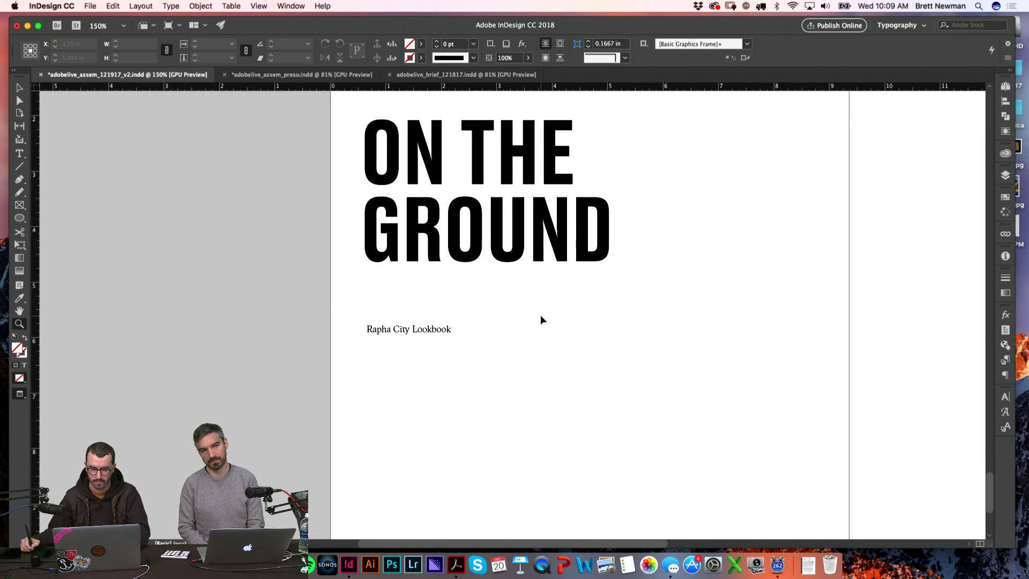
scroll(542, 320, up, 2)
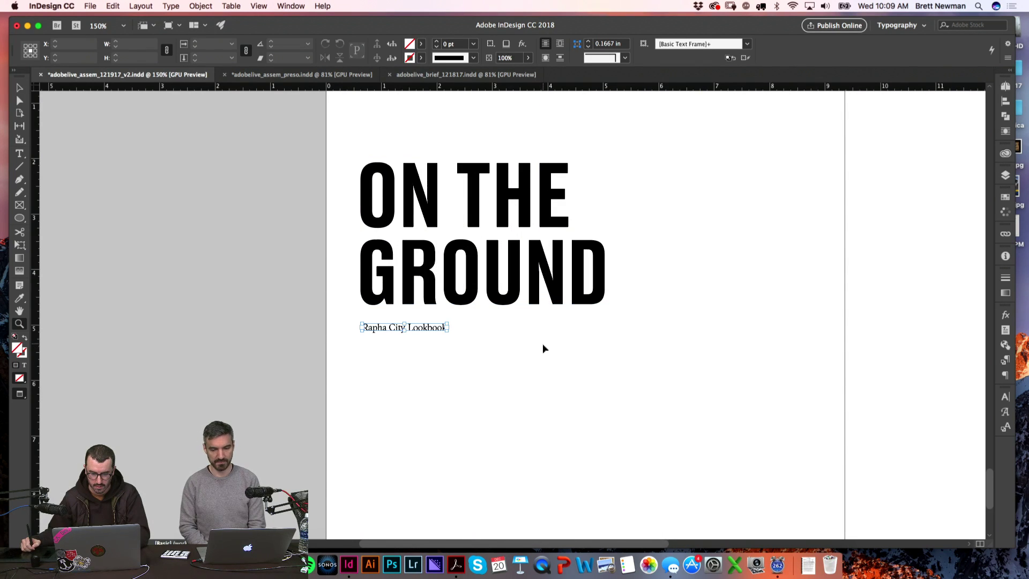
- Try placing the caption beside the end of GROUND at its baseline, and undo the move
key(w)
drag(666, 340, 518, 335)
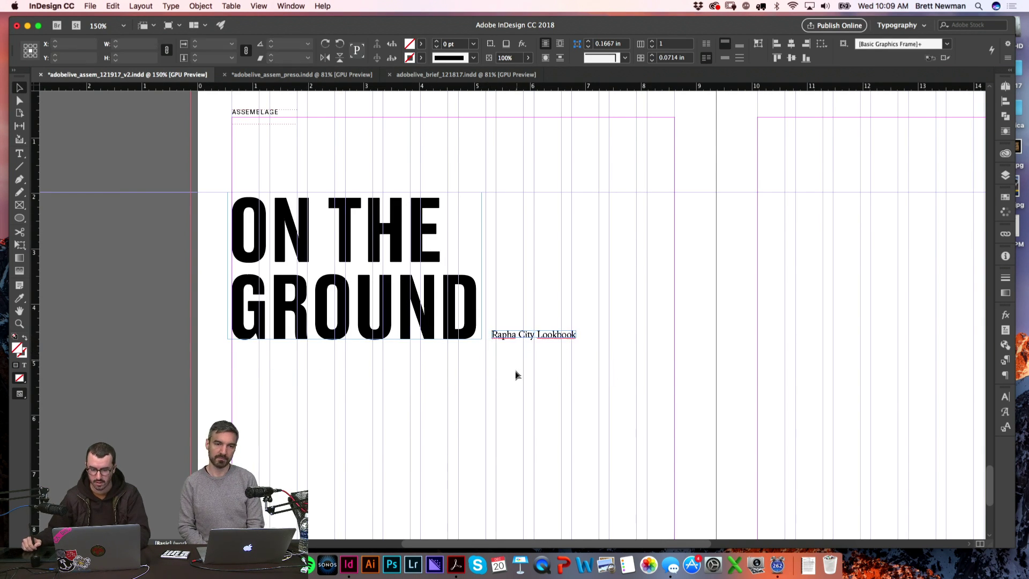
key(w)
scroll(517, 372, left, 4)
scroll(516, 371, down, 1)
key(cmd+z)
key(cmd+z)
click(596, 379)
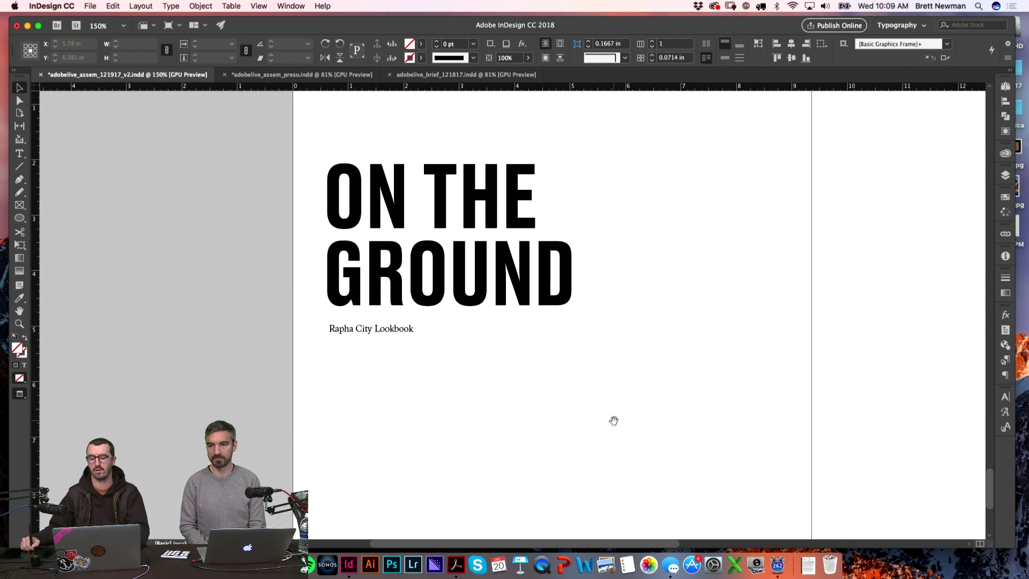
scroll(613, 420, down, 3)
scroll(443, 337, up, 5)
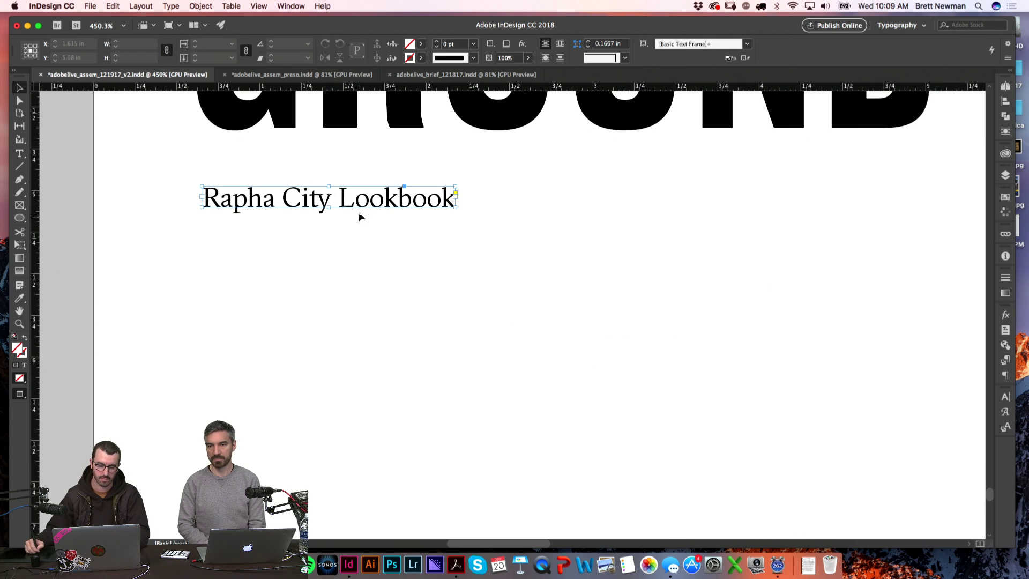
click(359, 217)
key(super+b)
click(544, 405)
click(655, 292)
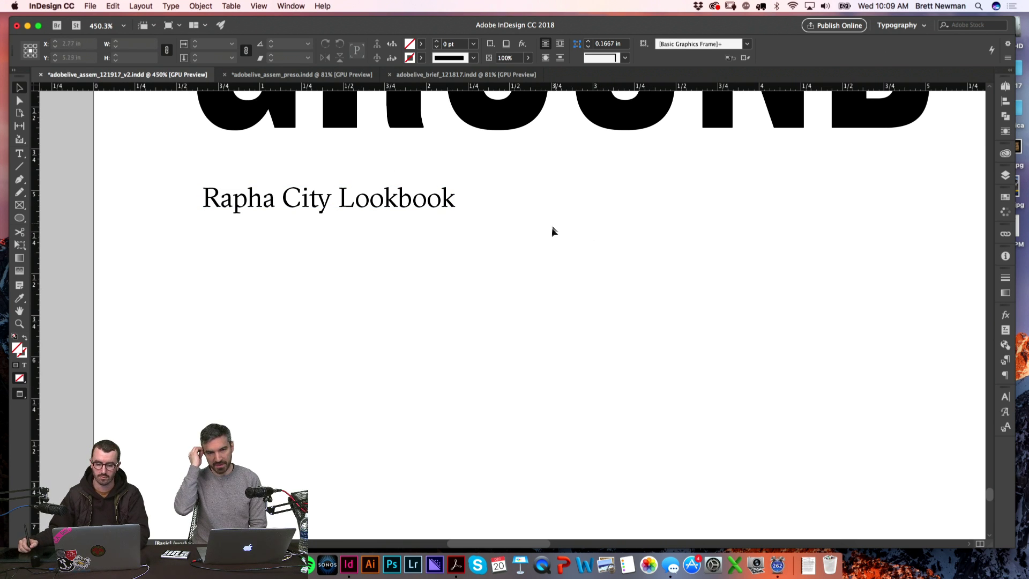
double_click(373, 203)
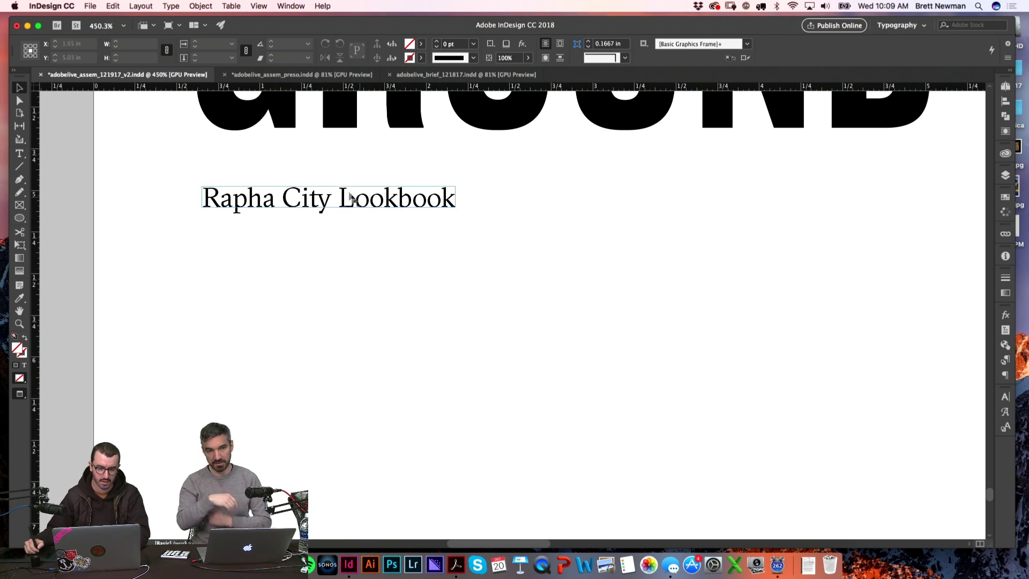
click(171, 6)
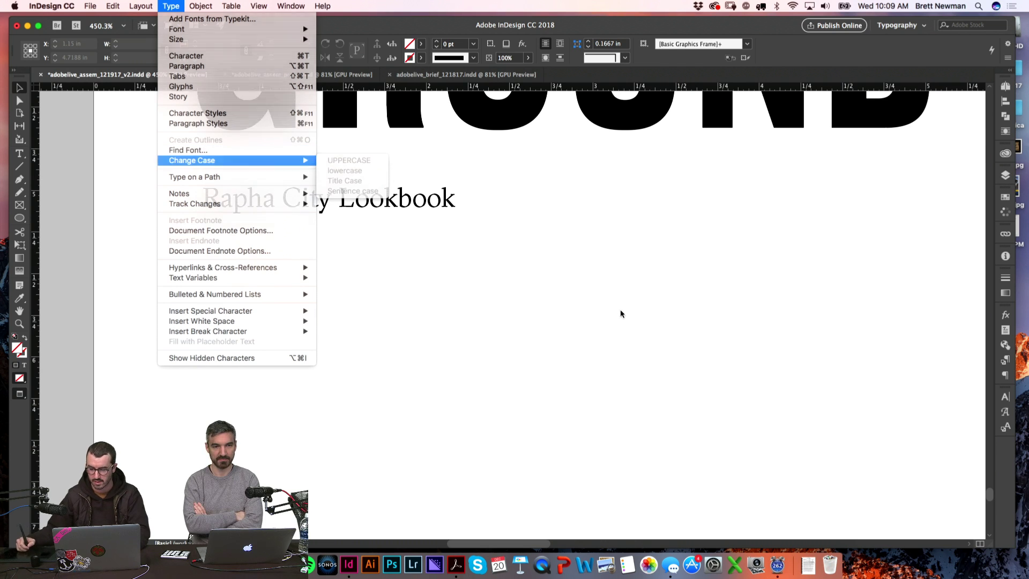
click(962, 395)
click(1006, 396)
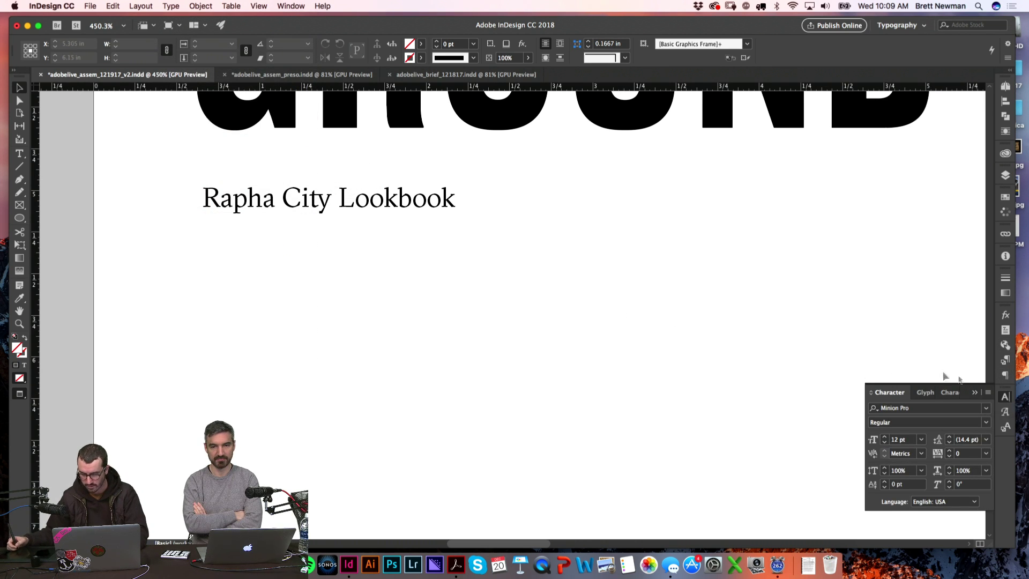
- Enlarge the Rapha City Lookbook caption frame downward and to the right, leaving room for additional text lines
key(w)
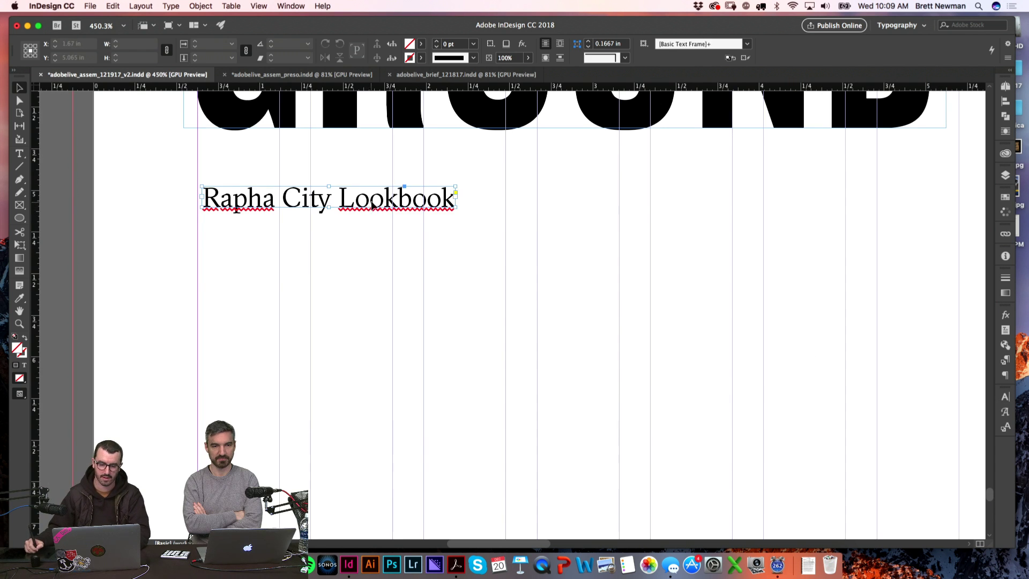
click(329, 206)
drag(329, 205, 329, 283)
drag(455, 236, 505, 236)
key(Escape)
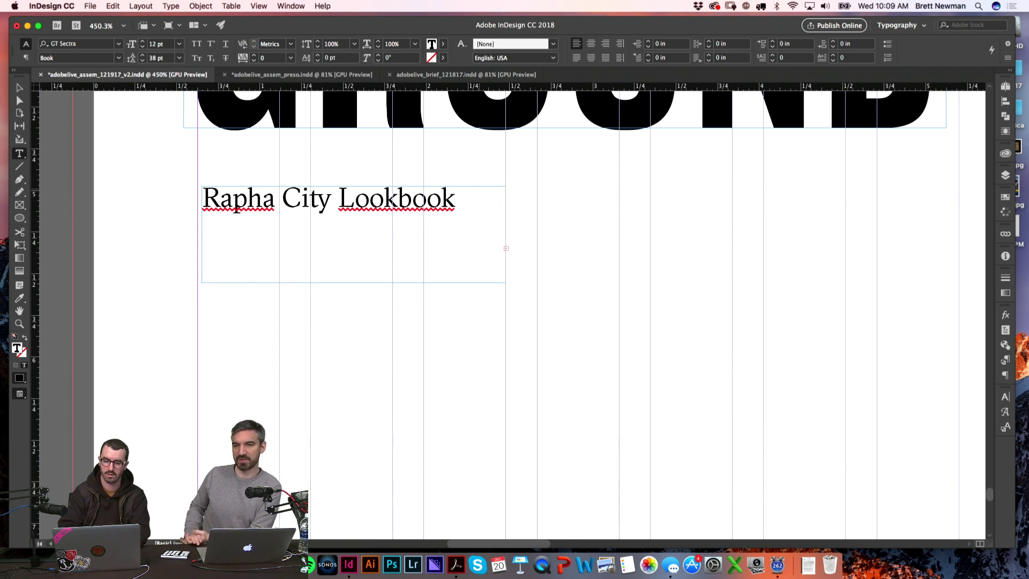
- Set the leading of all the caption text to Auto
key(super+a)
click(1005, 400)
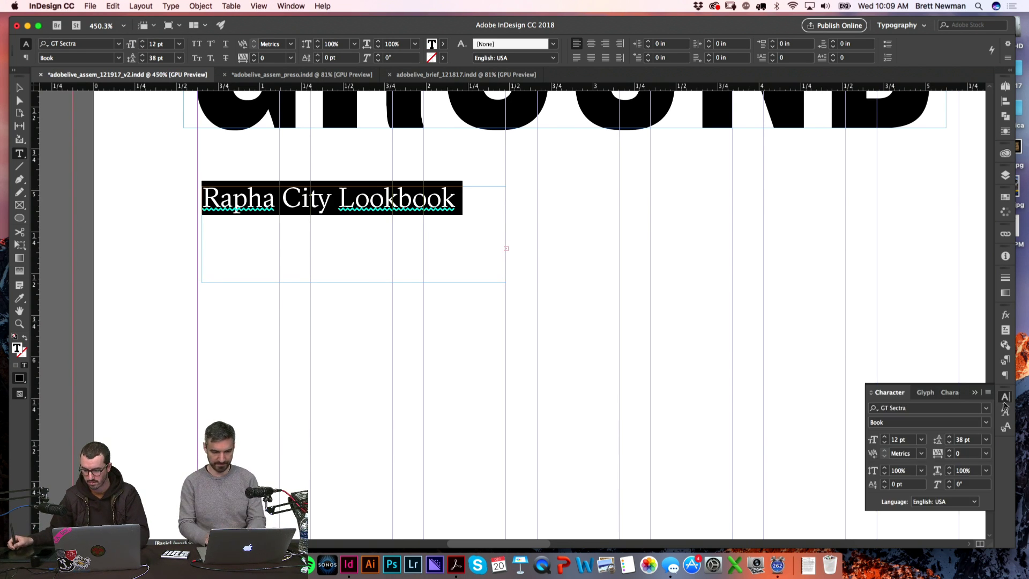
click(984, 439)
click(969, 268)
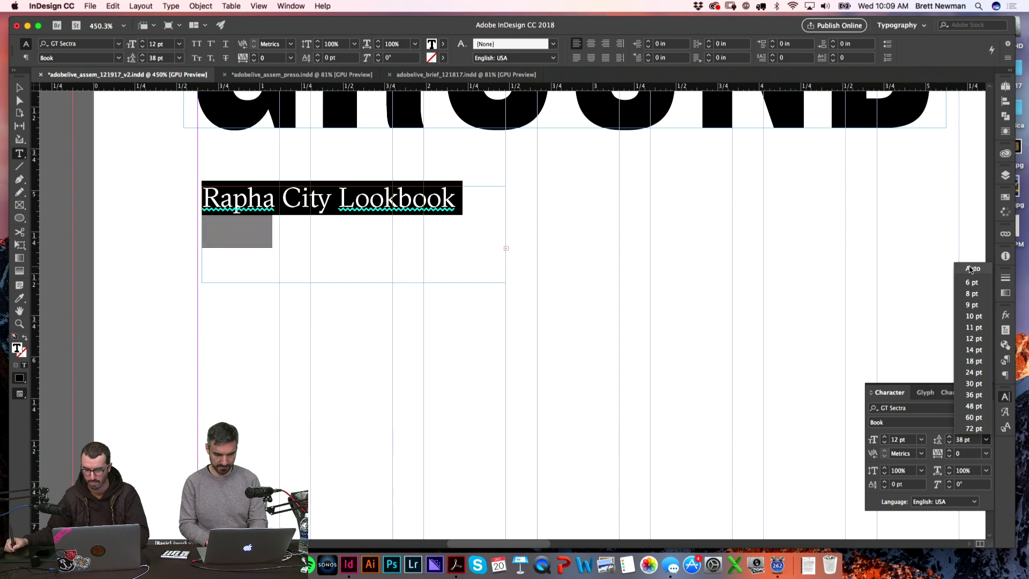
- Add a second caption line reading "Photography by" followed by the photographer's full name
click(291, 245)
text(g)
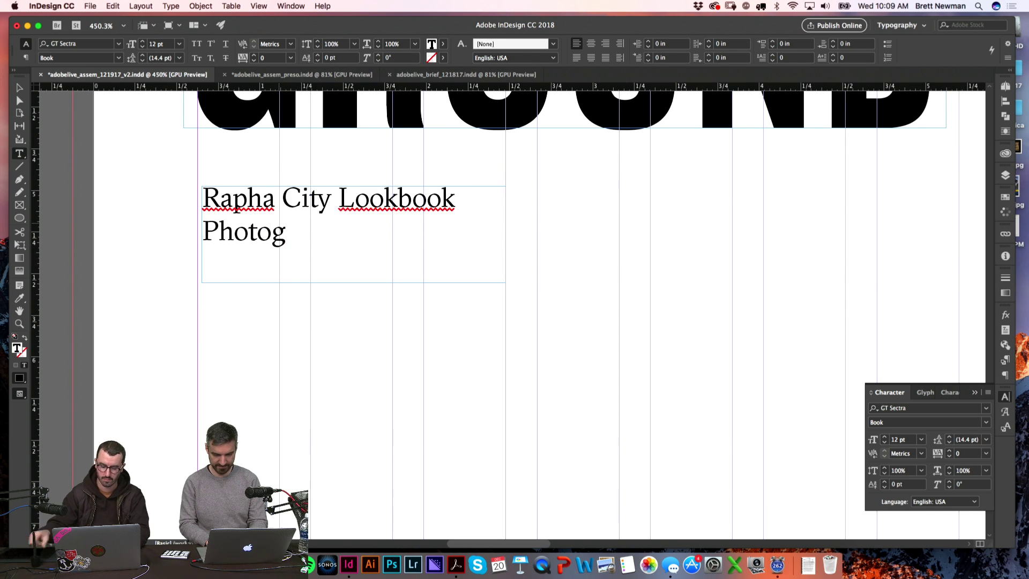
text(raohy)
key(BackSpace)
key(BackSpace)
key(BackSpace)
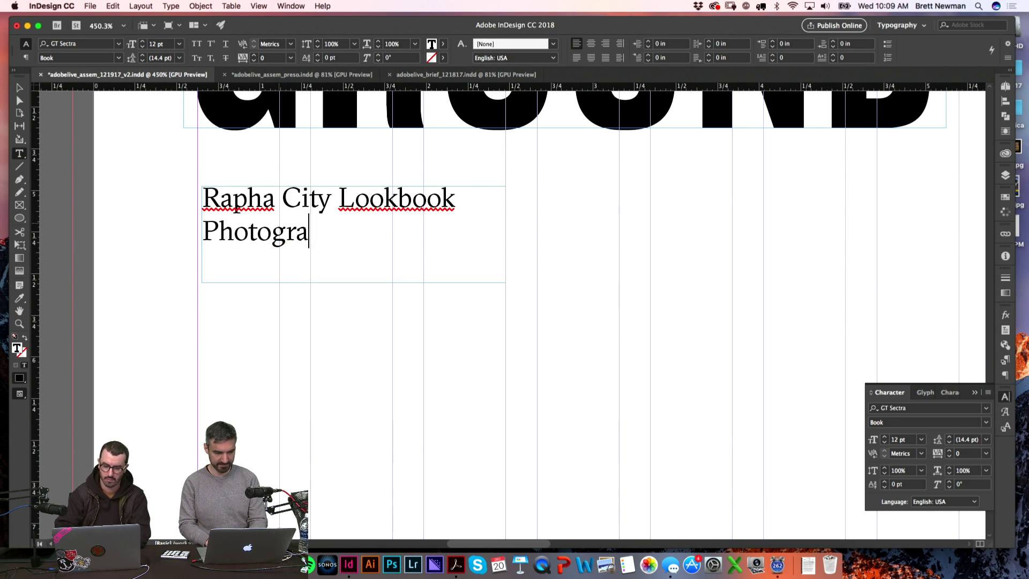
text(phy by)
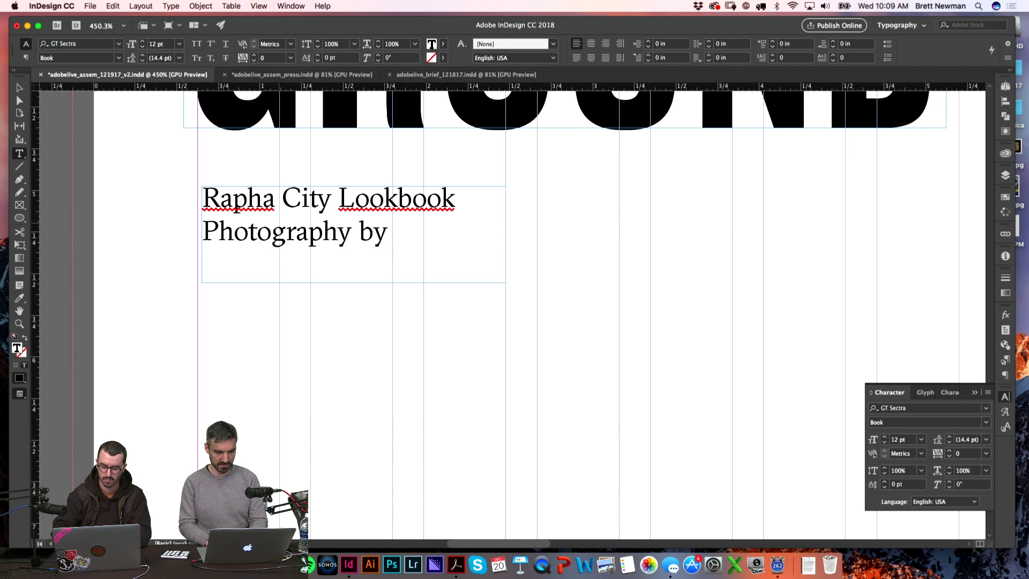
text( Jake Stangel)
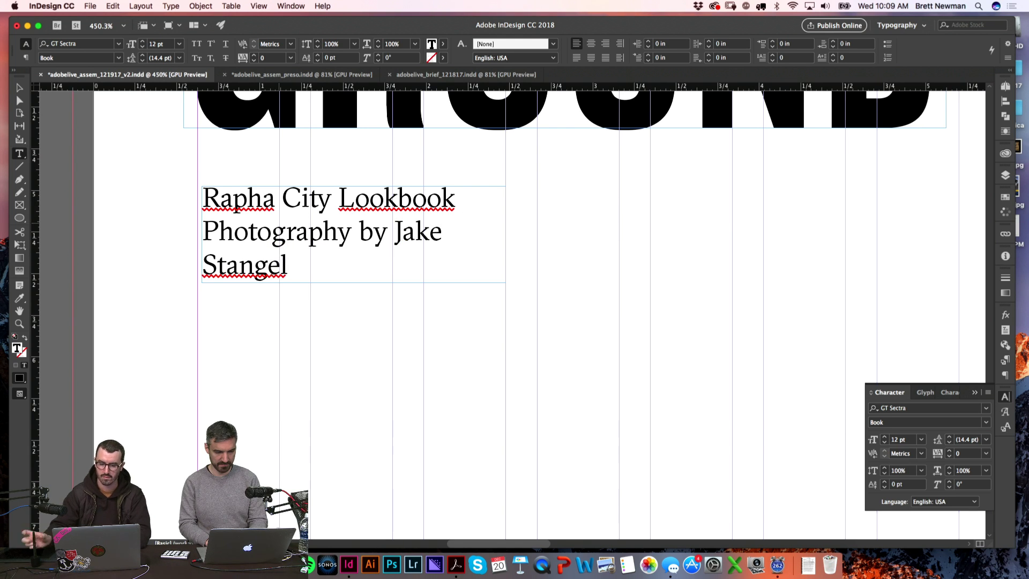
- Widen the caption frame to the right so the photography credit fits on one line
key(Escape)
key(w)
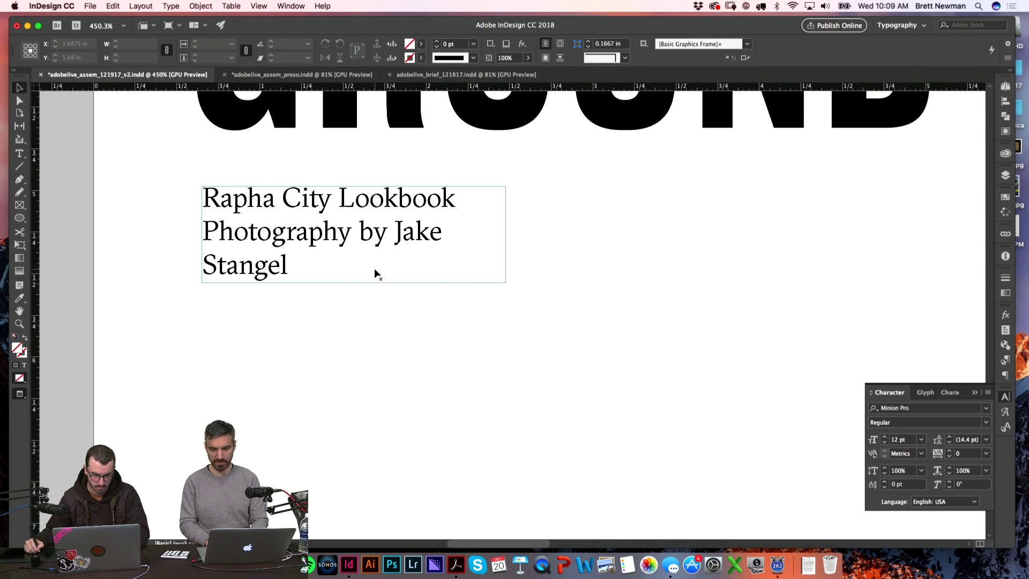
key(w)
drag(505, 235, 616, 225)
click(648, 221)
- Set the photography credit line in GT Sectra Book Italic and check the caption against the whole spread
double_click(429, 232)
drag(536, 232, 206, 240)
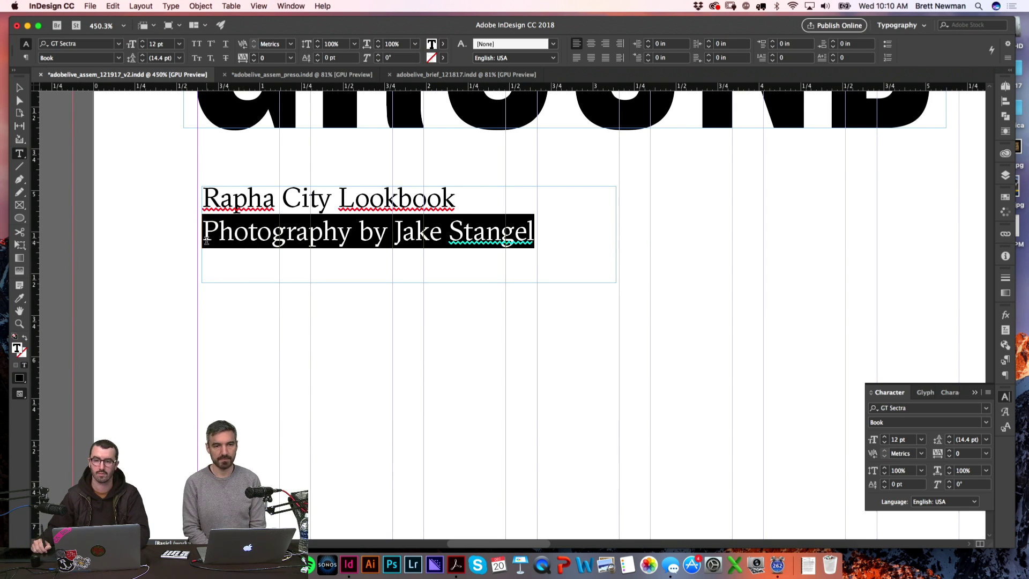
click(988, 426)
click(973, 445)
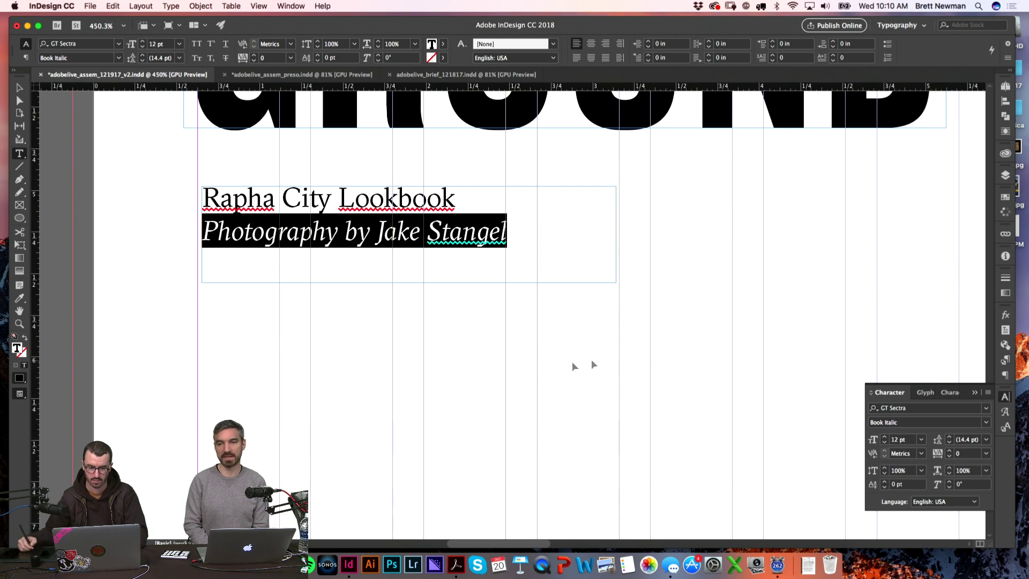
click(574, 366)
key(w)
key(super+0)
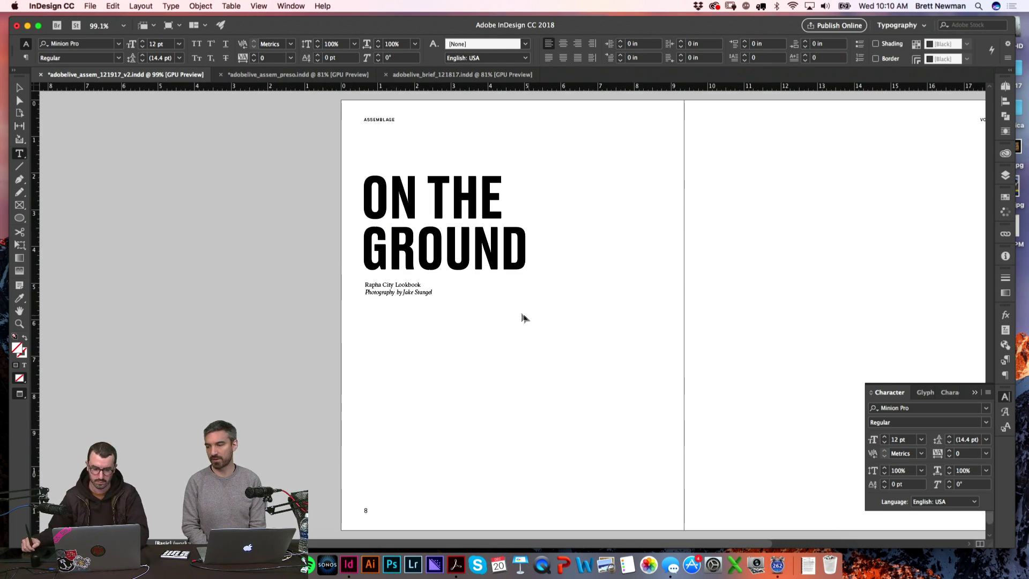
key(alt+super+0)
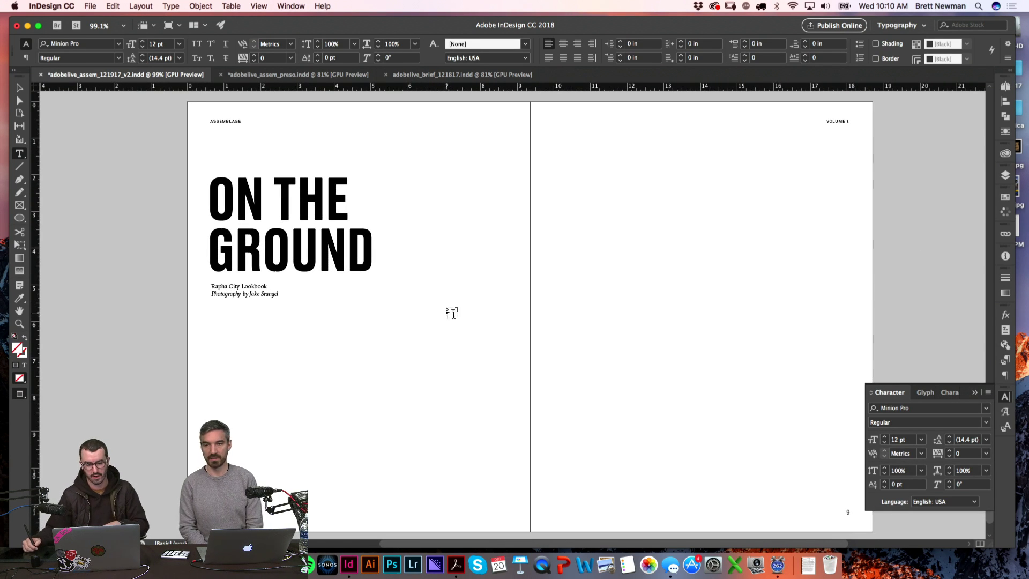
key(w)
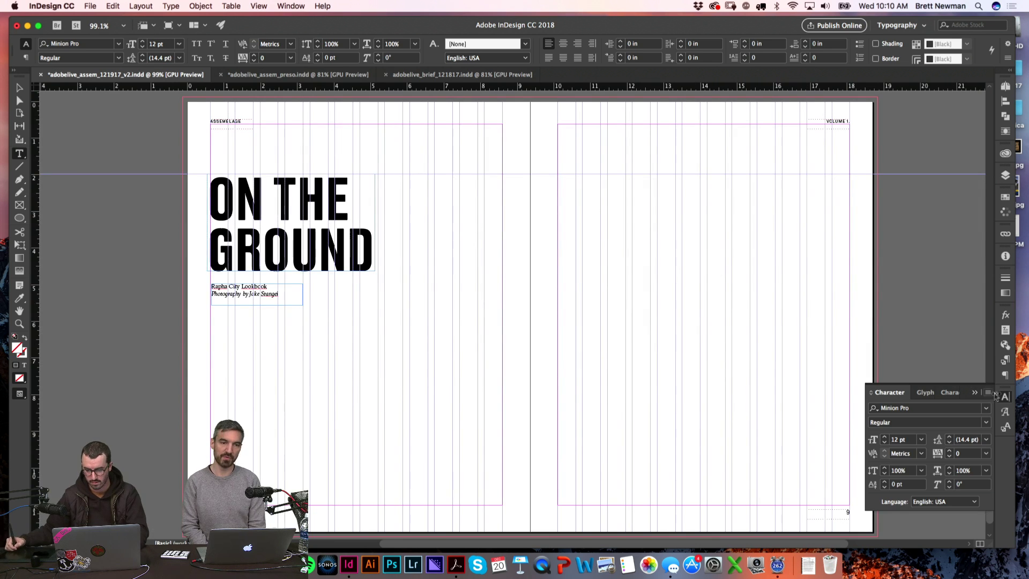
key(w)
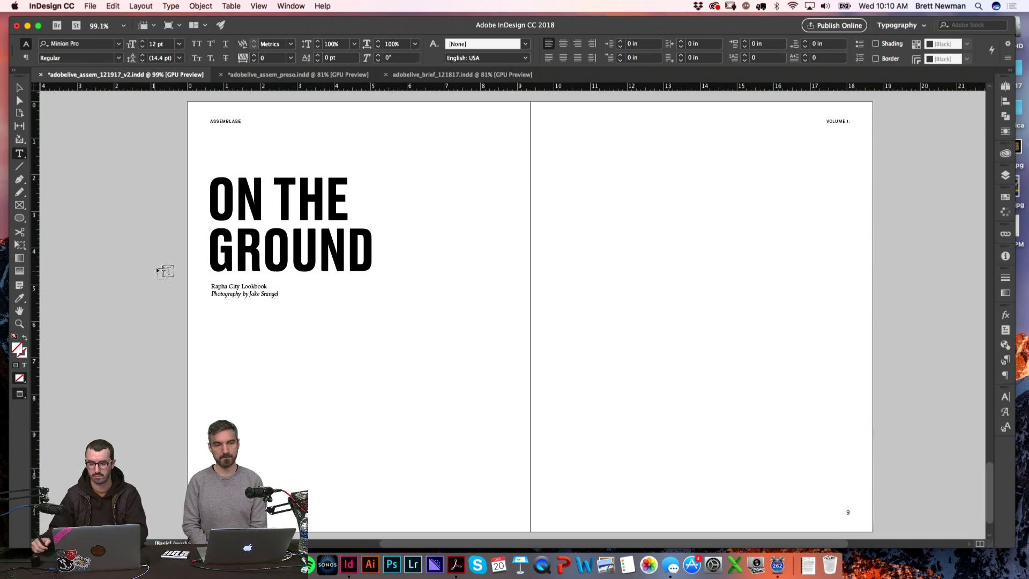
- Copy the body text frame from page 4 onto page 8 and align it to the page's left margin
scroll(161, 269, up, 10)
scroll(381, 281, up, 10)
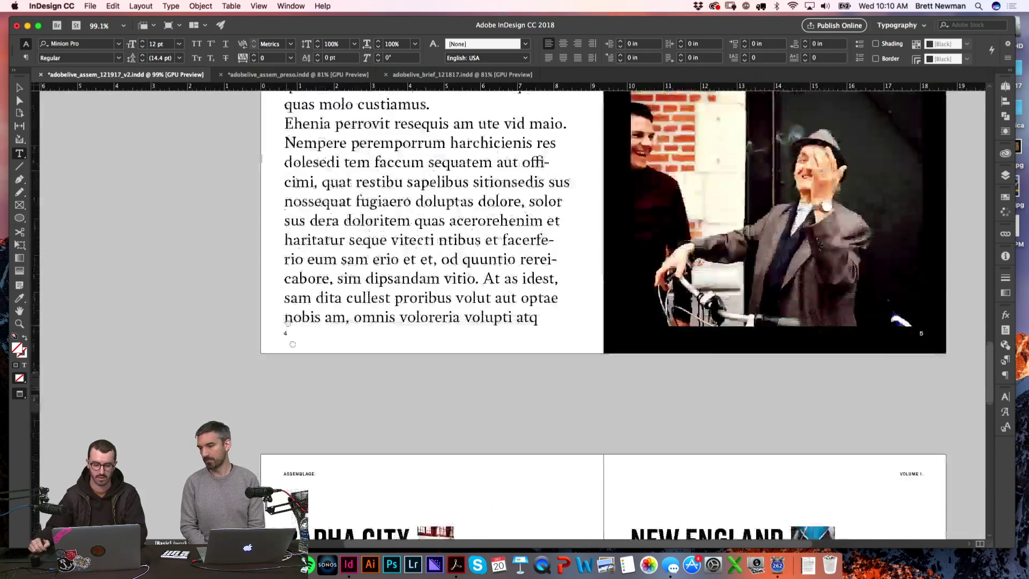
key(v)
click(382, 281)
scroll(376, 369, down, 20)
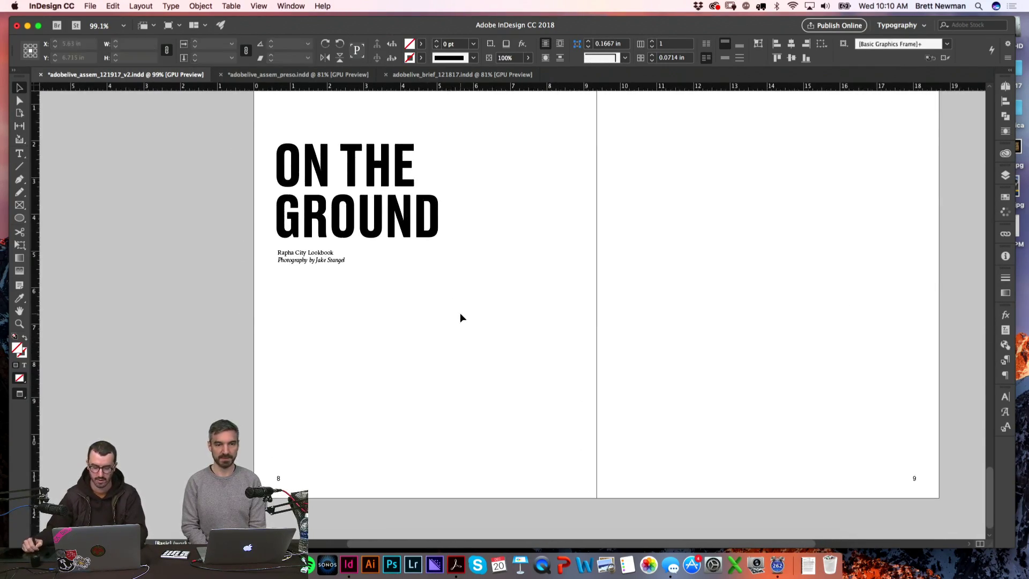
key(super+v)
key(w)
drag(367, 382, 277, 385)
click(601, 268)
- Shorten the pasted text frame from its upper edge to about 4.25 in high, so it starts below the caption
click(430, 175)
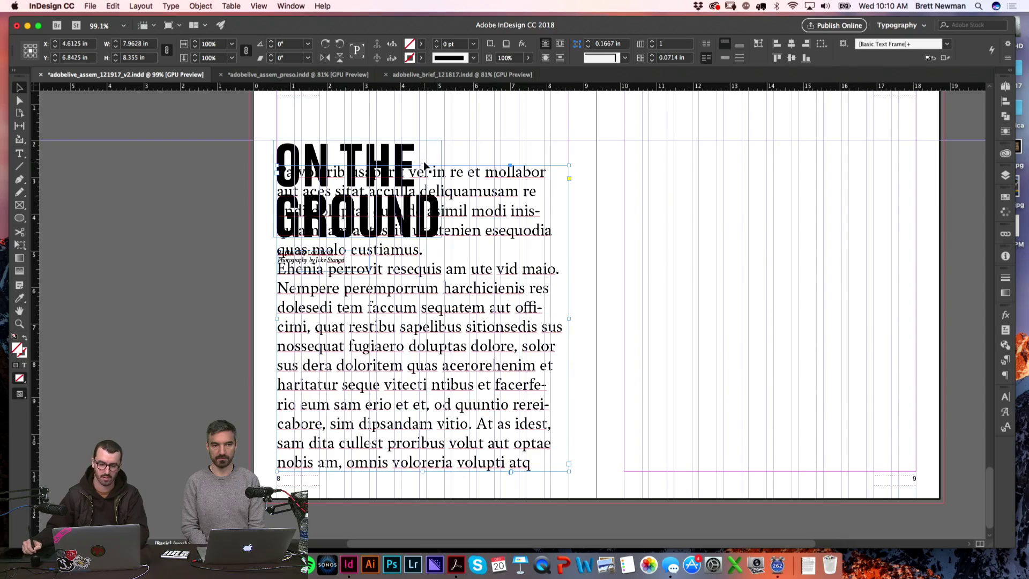
drag(424, 169, 423, 320)
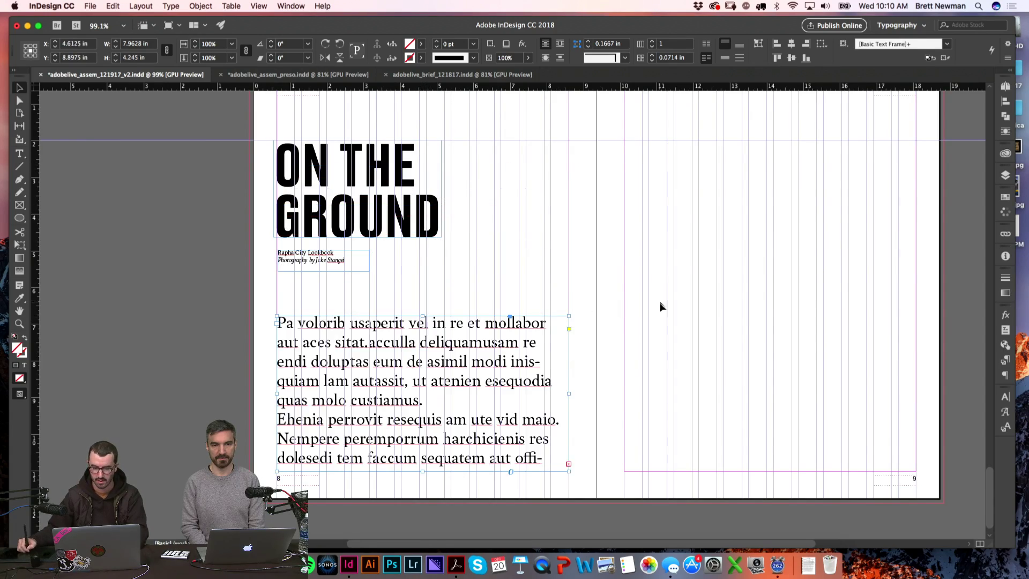
click(660, 302)
scroll(615, 298, right, 5)
scroll(616, 298, up, 1)
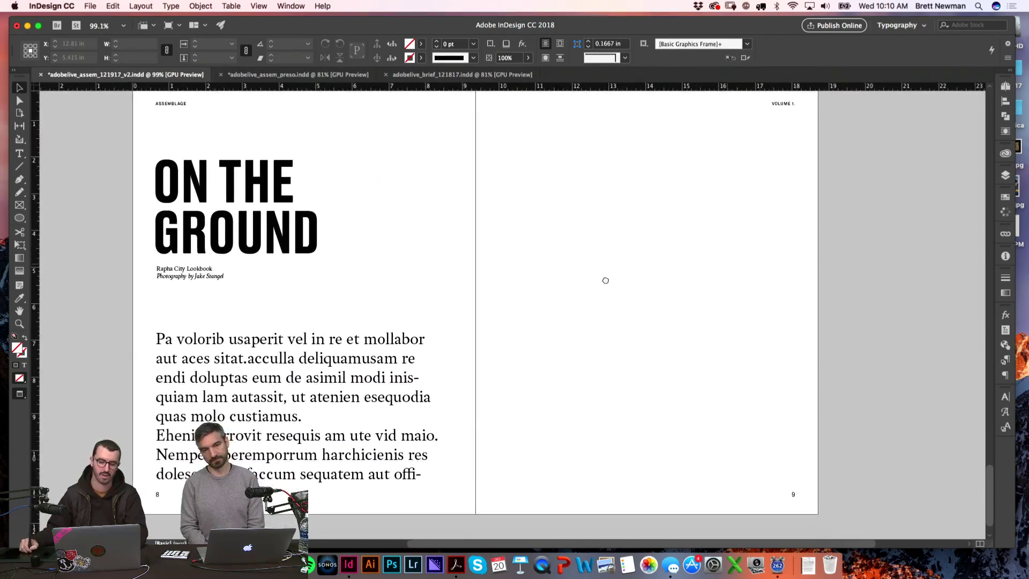
- Replace all the text in the pasted frame with newly generated placeholder text
double_click(243, 410)
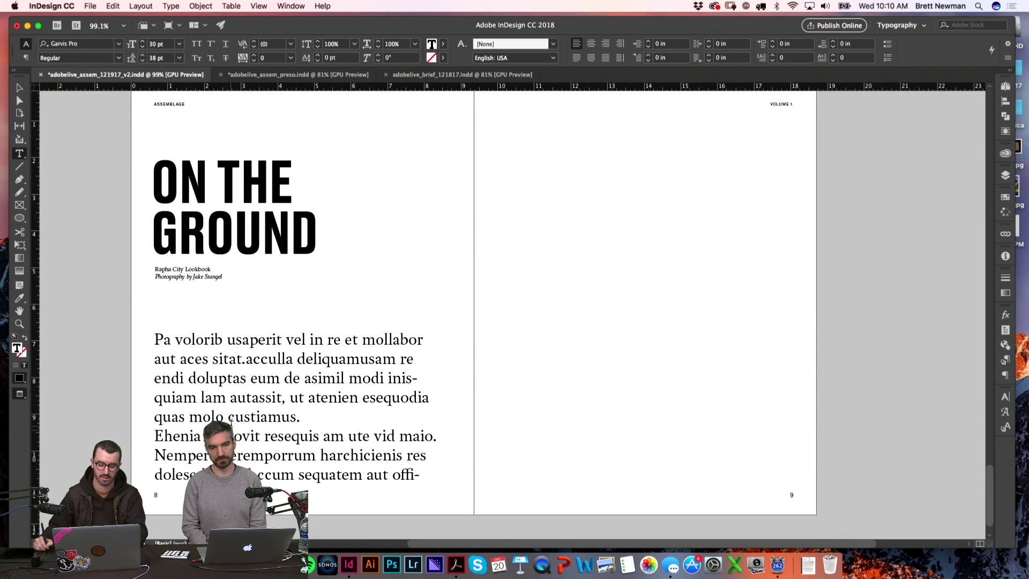
key(super+a)
key(BackSpace)
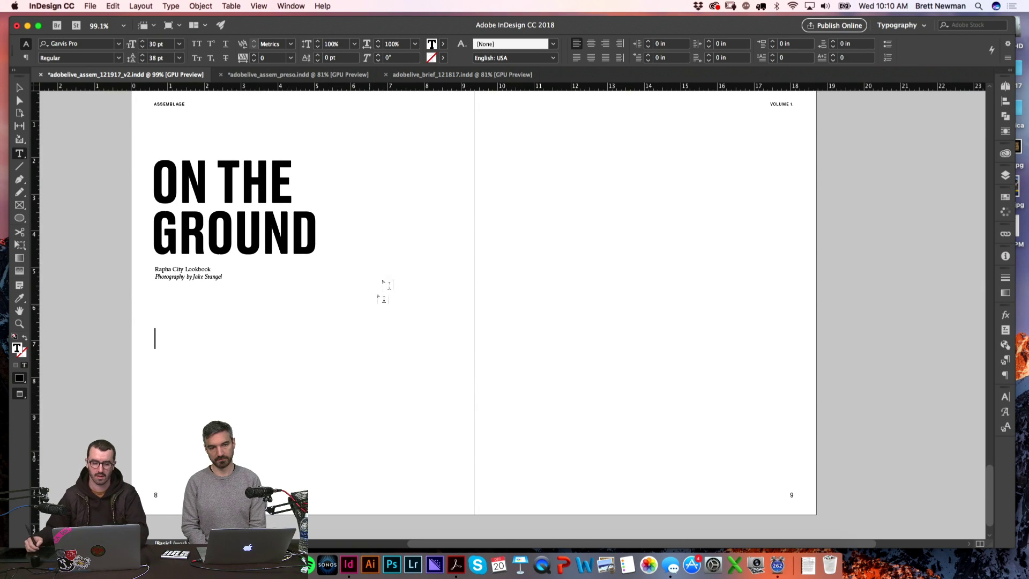
click(179, 7)
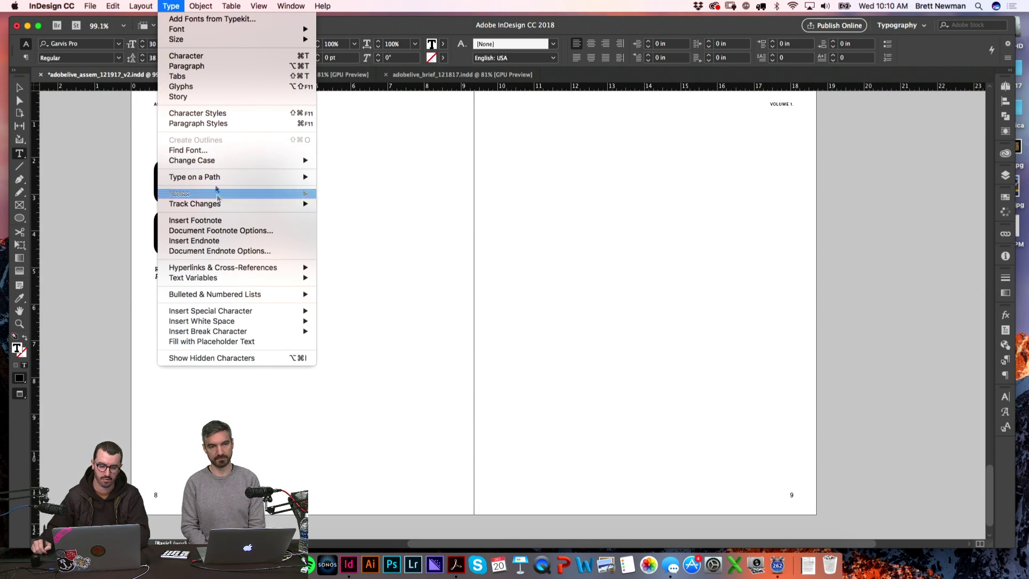
click(223, 341)
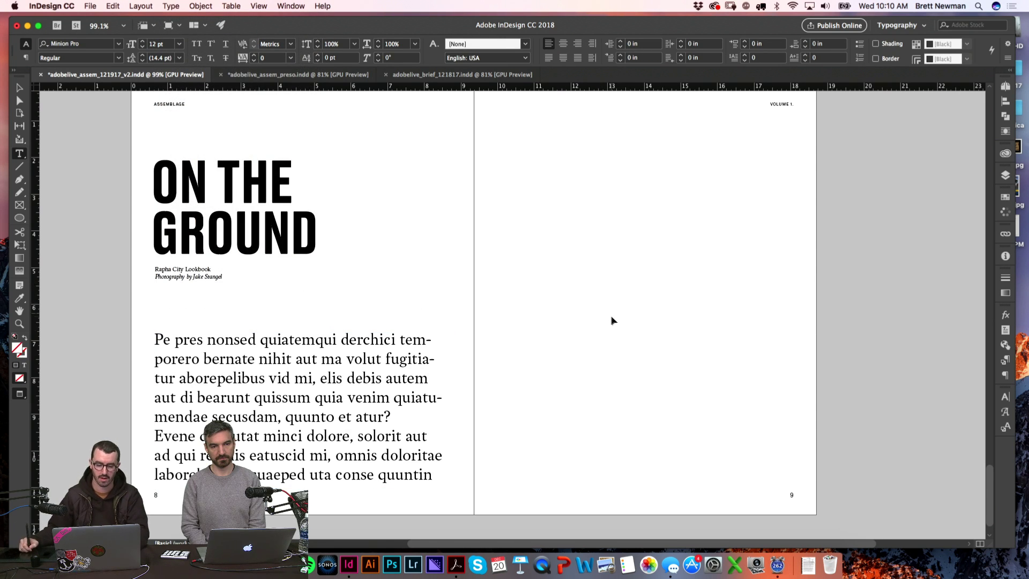
scroll(612, 320, up, 2)
scroll(613, 320, right, 2)
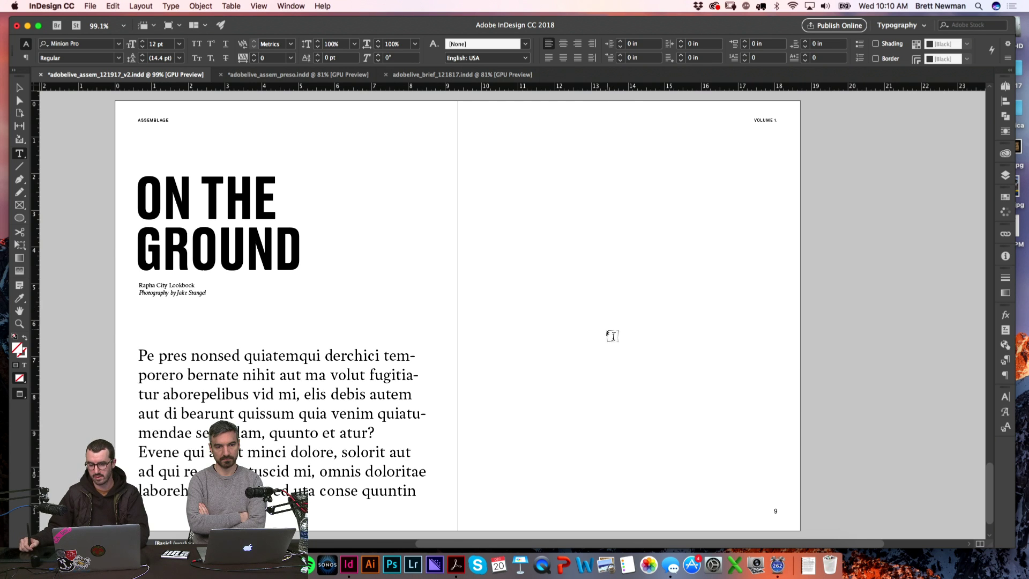
scroll(612, 336, down, 1)
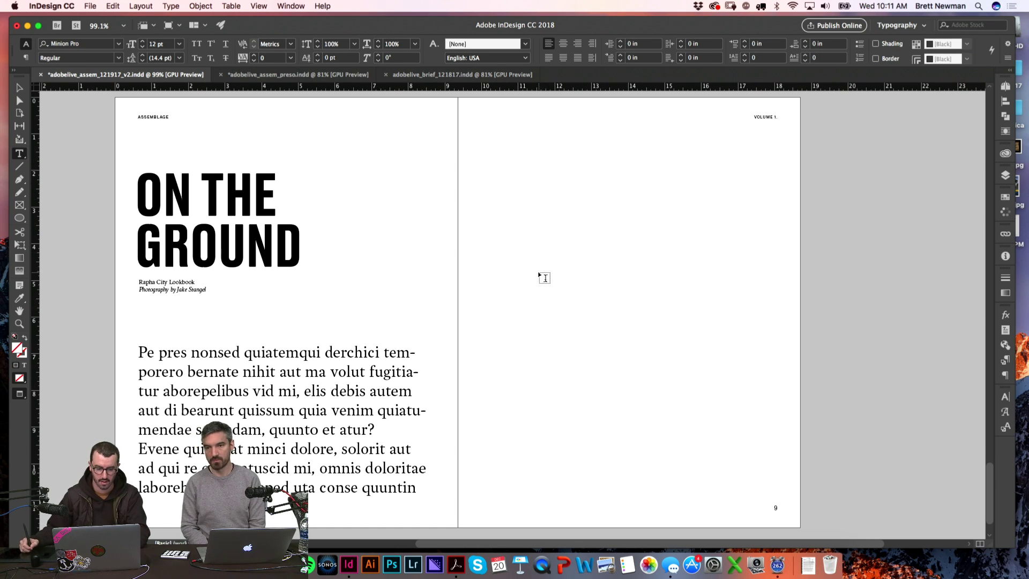
- Lower the upper edge of the body text frame slightly to widen the gap beneath the caption
key(v)
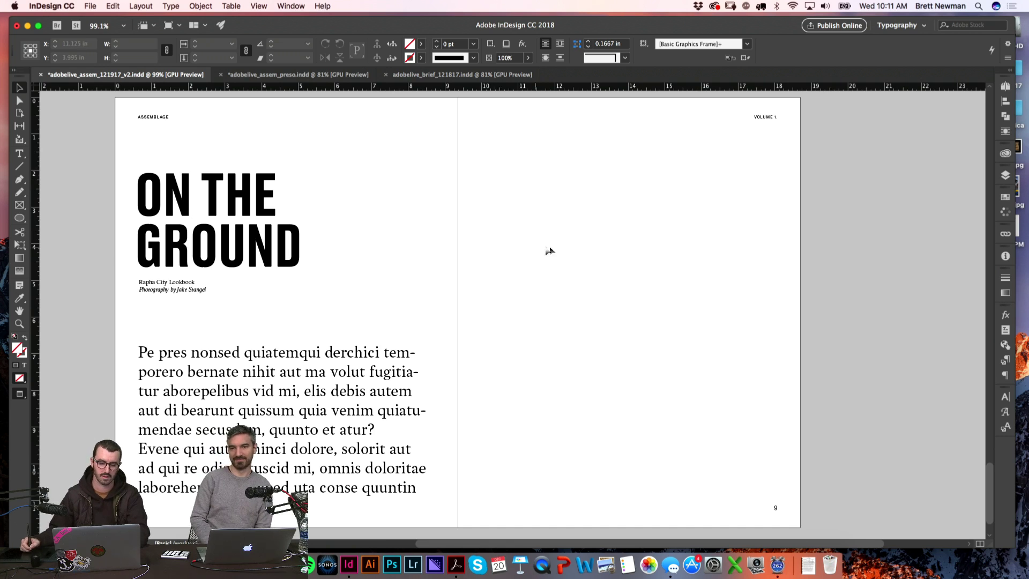
key(w)
click(299, 367)
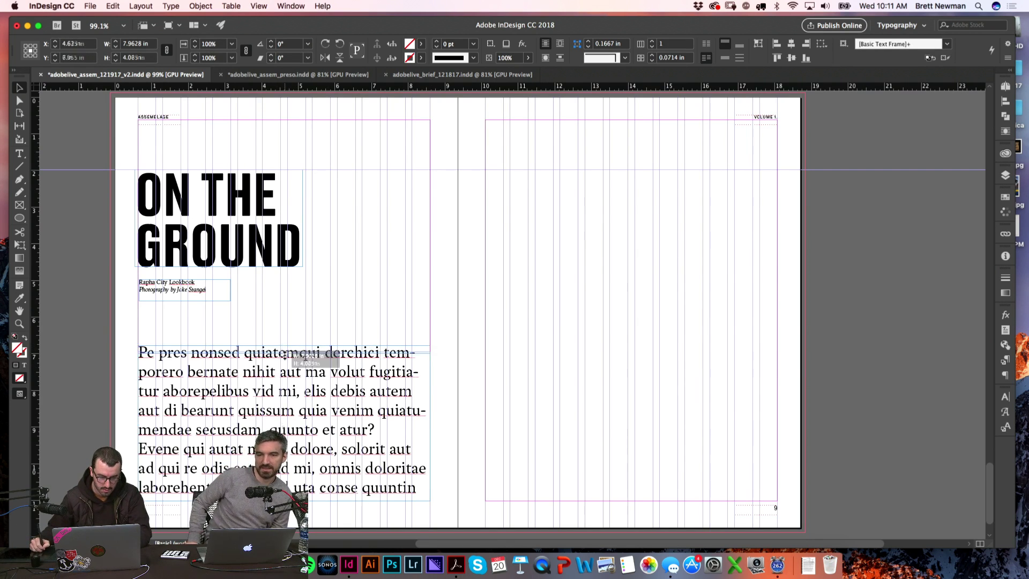
click(589, 308)
key(w)
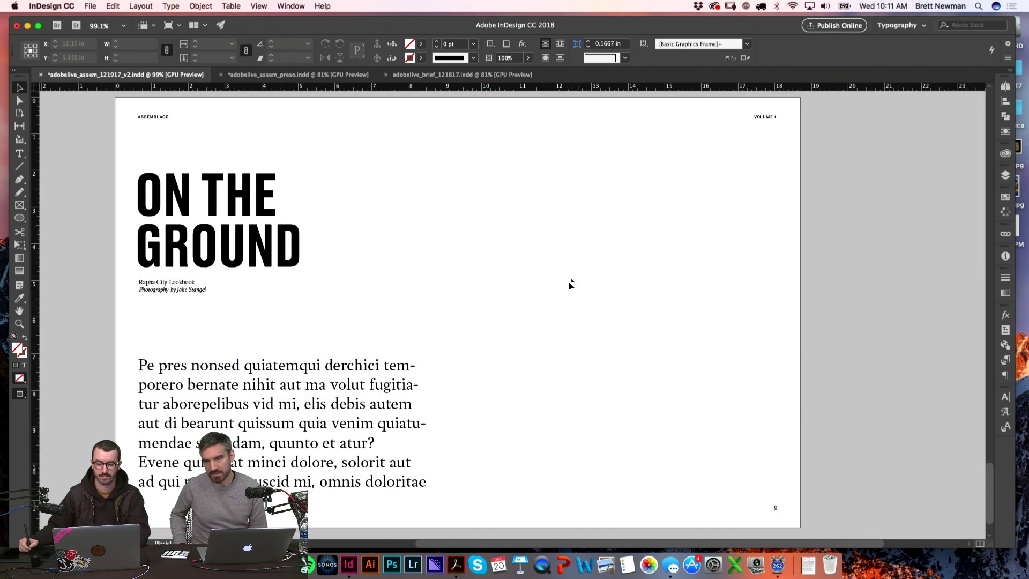
scroll(617, 279, right, 3)
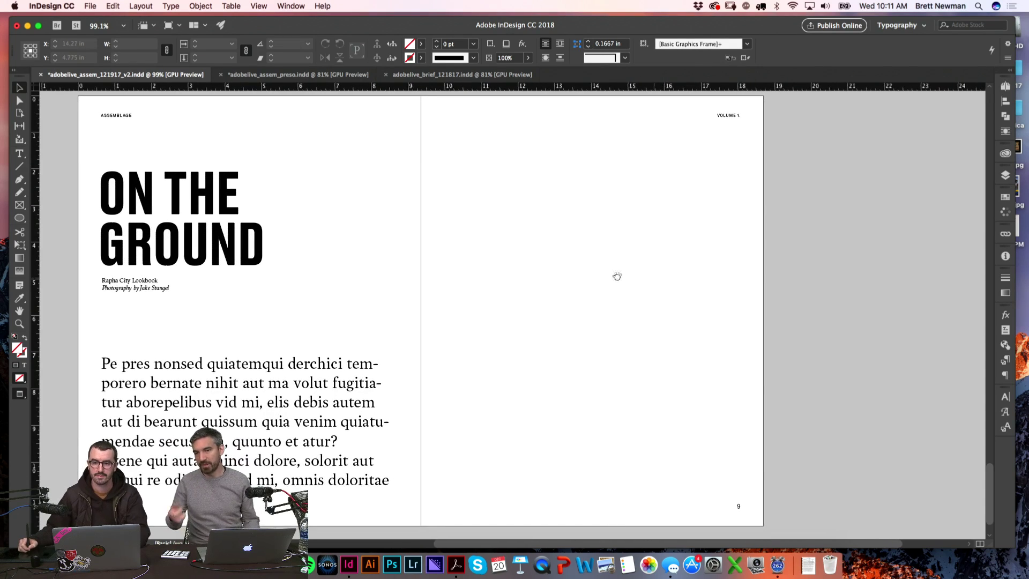
drag(594, 294, 606, 295)
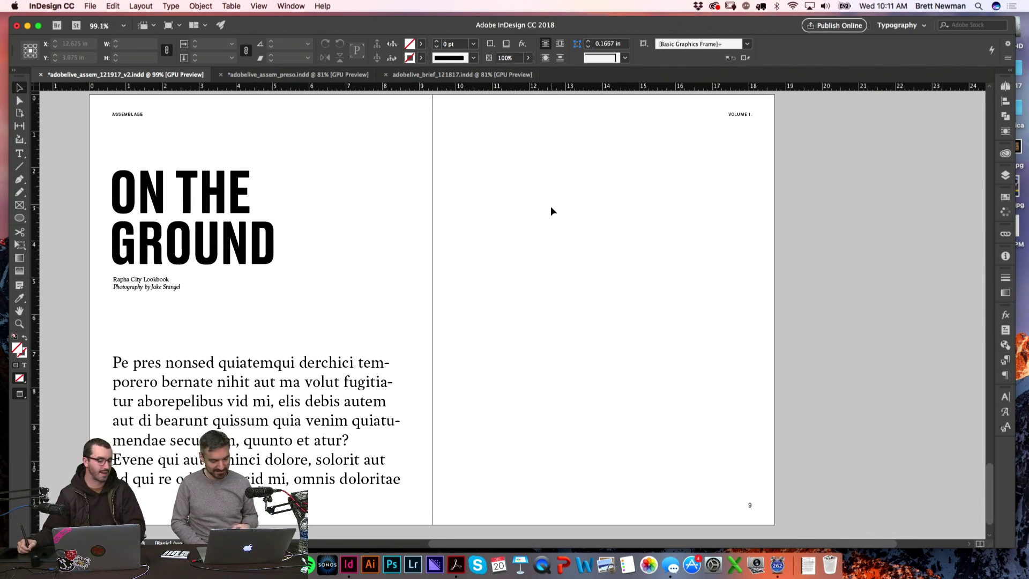
key(w)
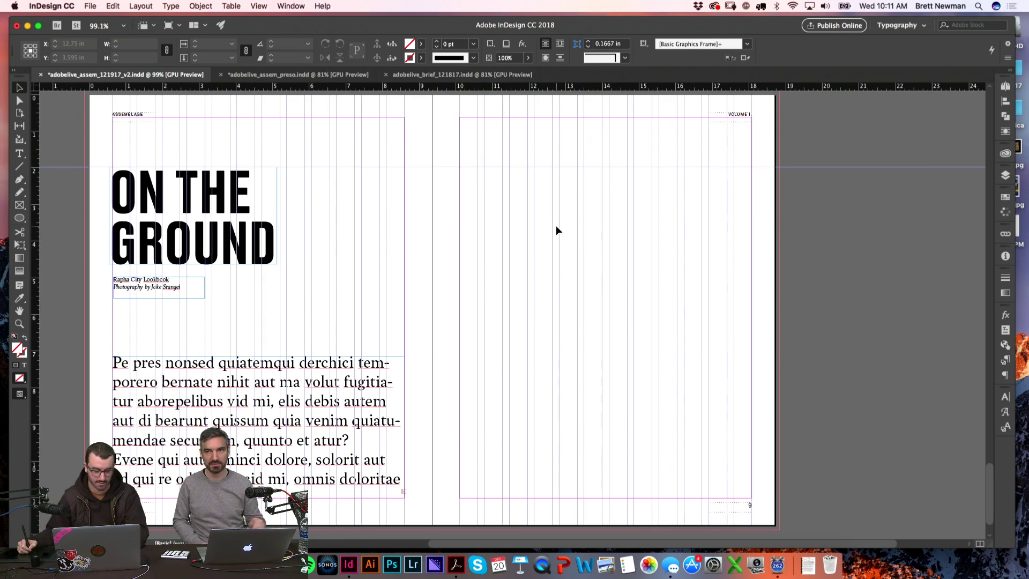
drag(546, 227, 558, 230)
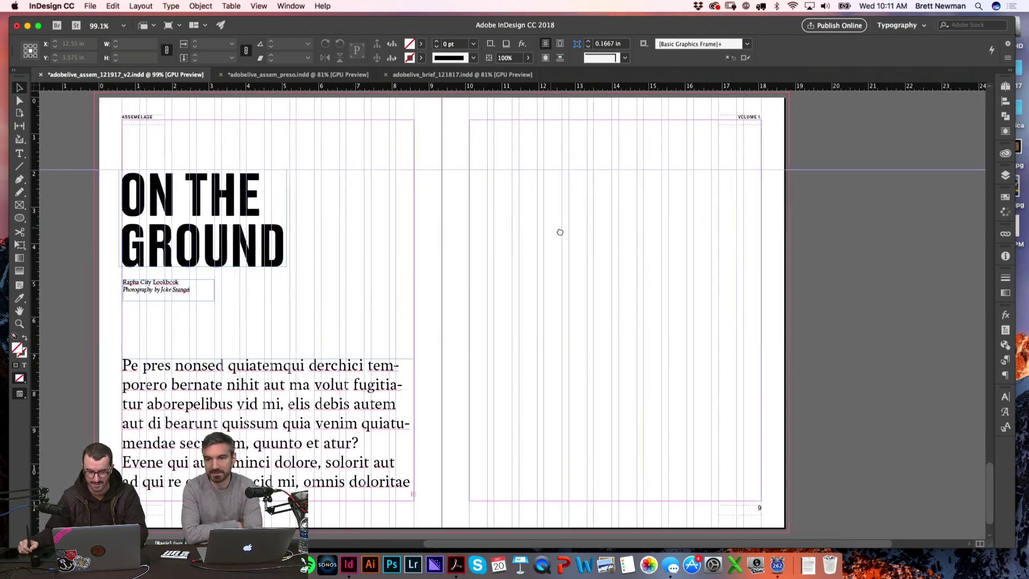
key(w)
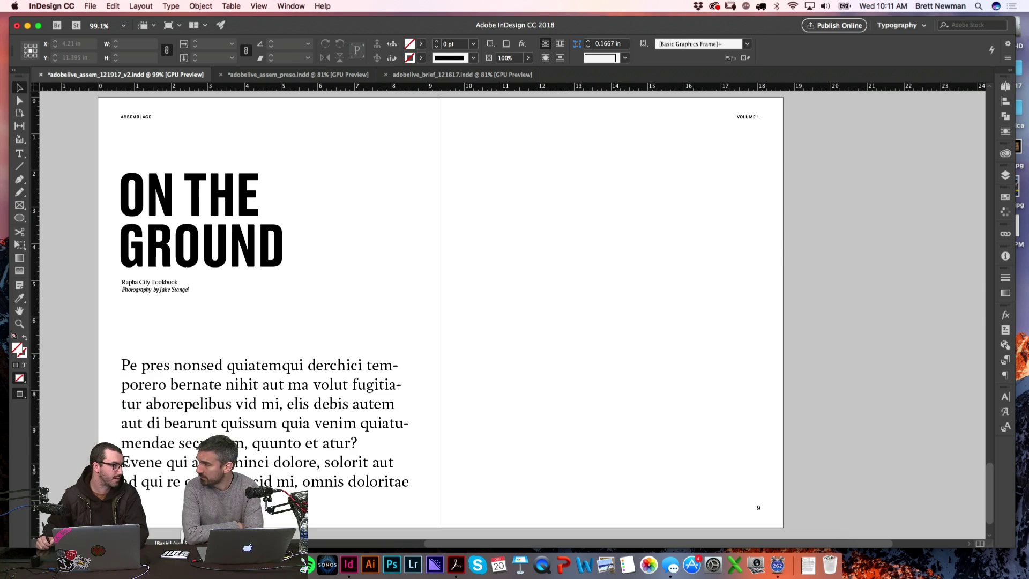
- Switch to Finder and preview the PNG photos in the Rapha assets folder to pick one for page 9
key(super+Tab)
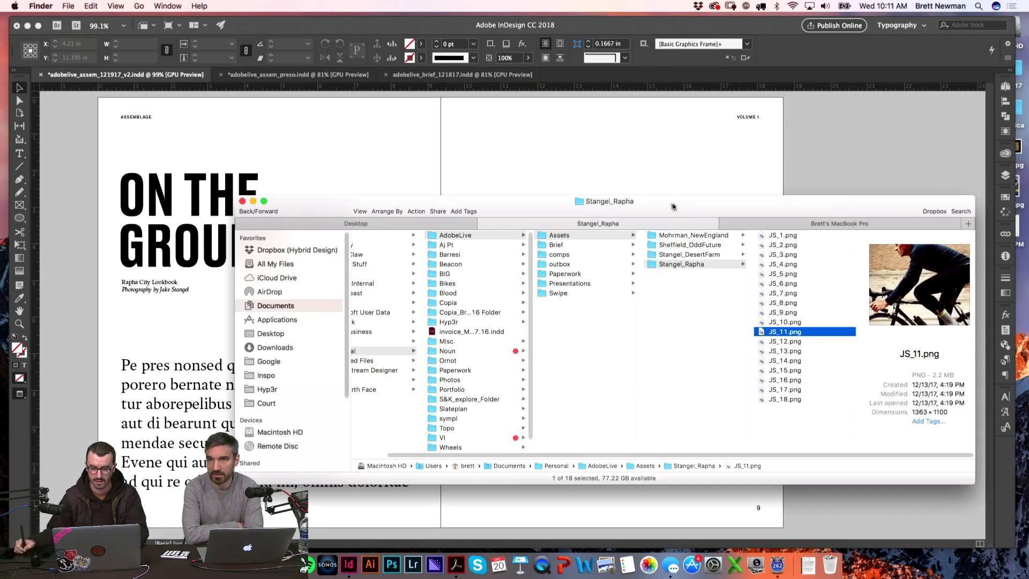
drag(674, 207, 618, 135)
click(759, 270)
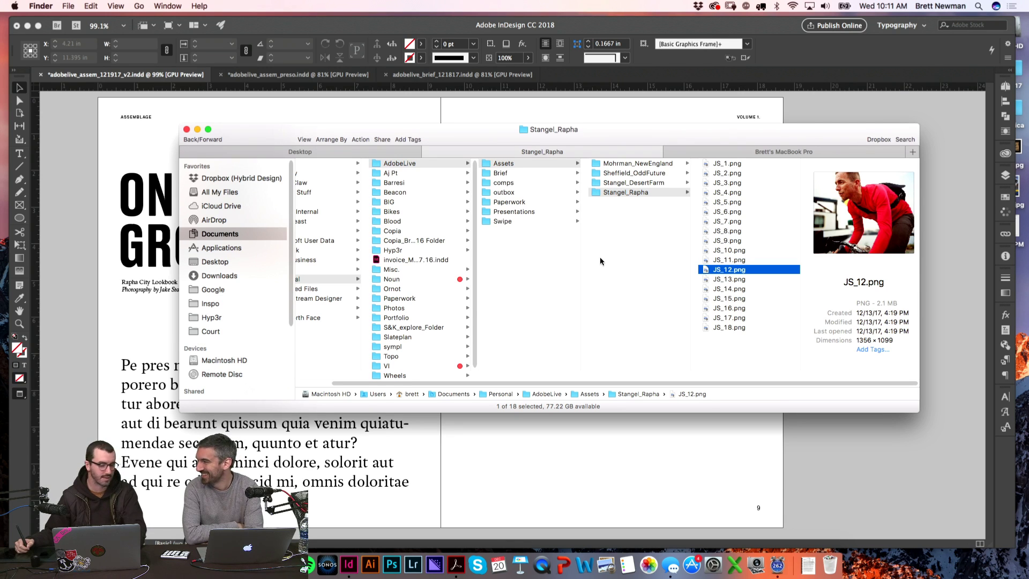
key(Down)
key(Down)
key(Down)
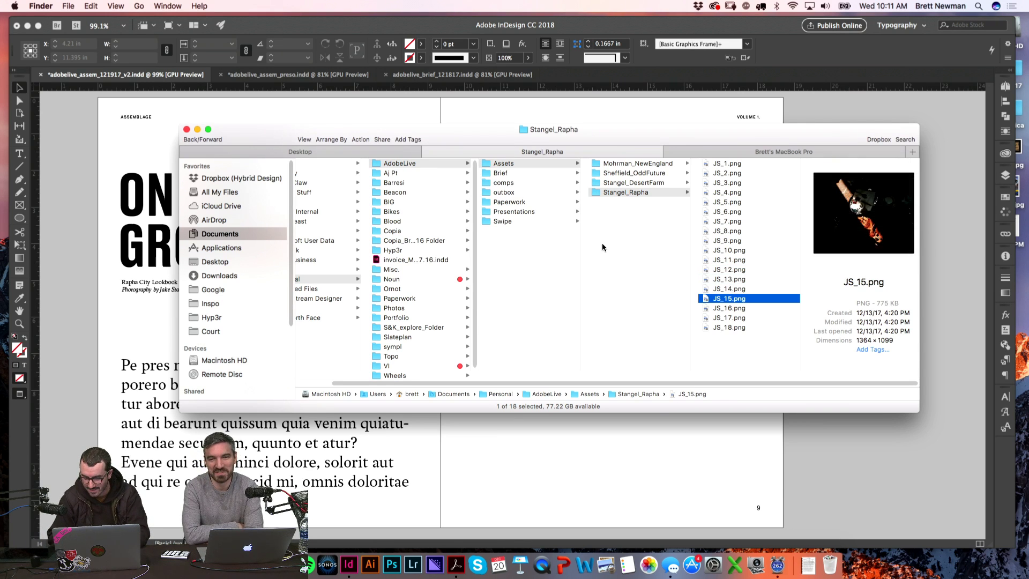
key(Down)
key(Down)
key(Down)
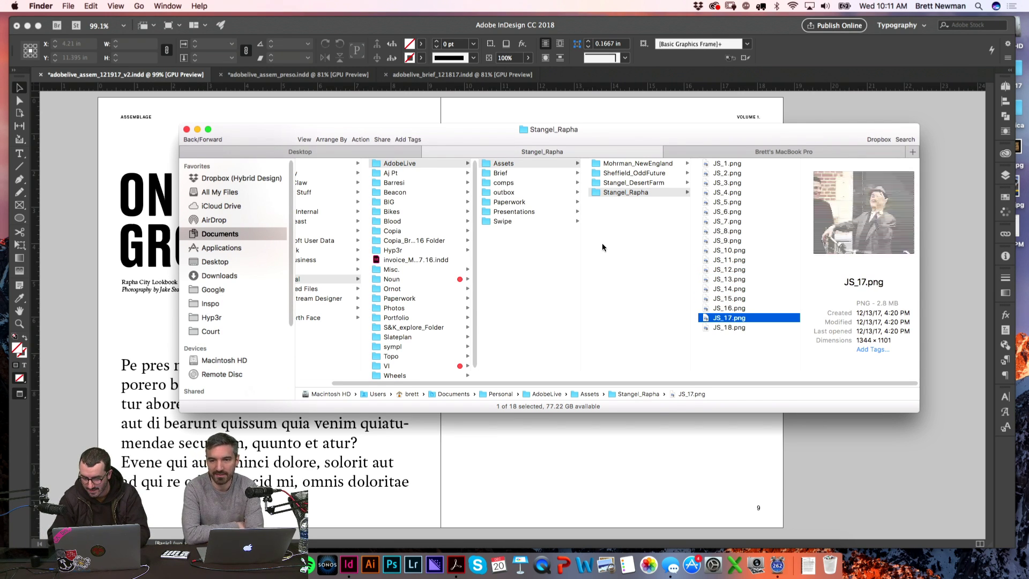
key(Up)
key(Up)
key(Up)
key(Up)
key(Up)
key(Up)
key(Up)
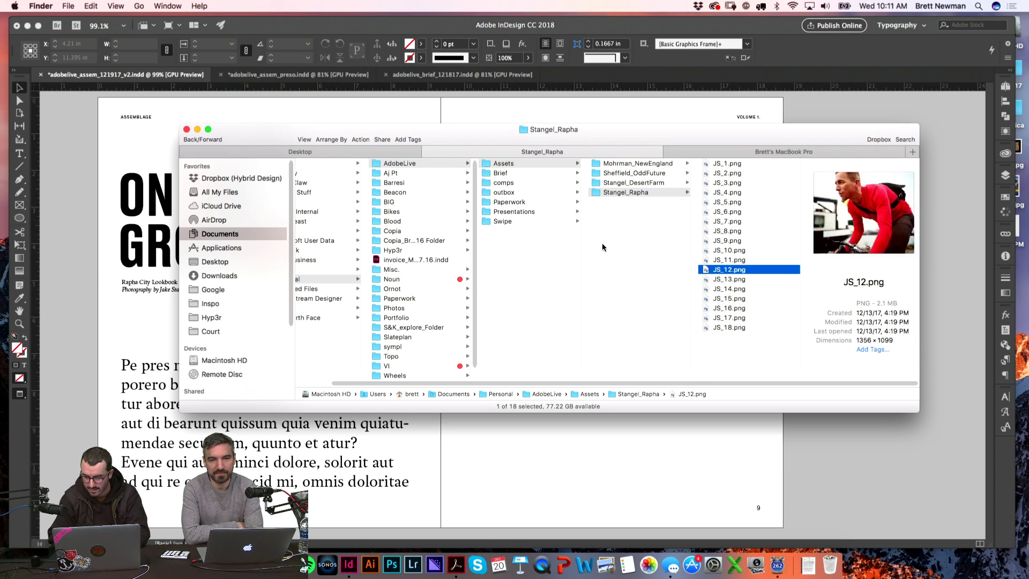
key(Up)
key(Up)
key(Up)
key(Up)
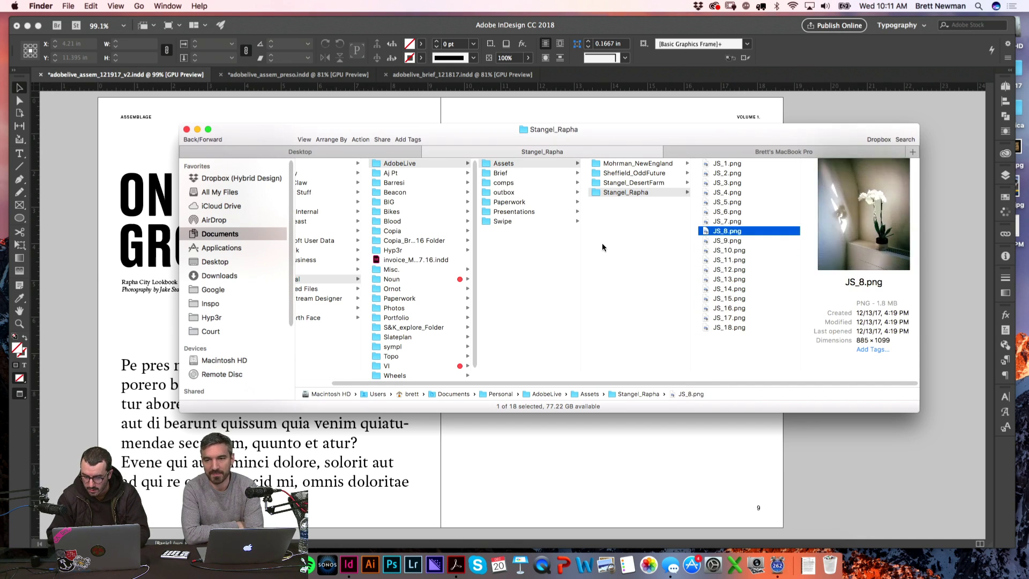
key(Up)
key(Up)
key(Up)
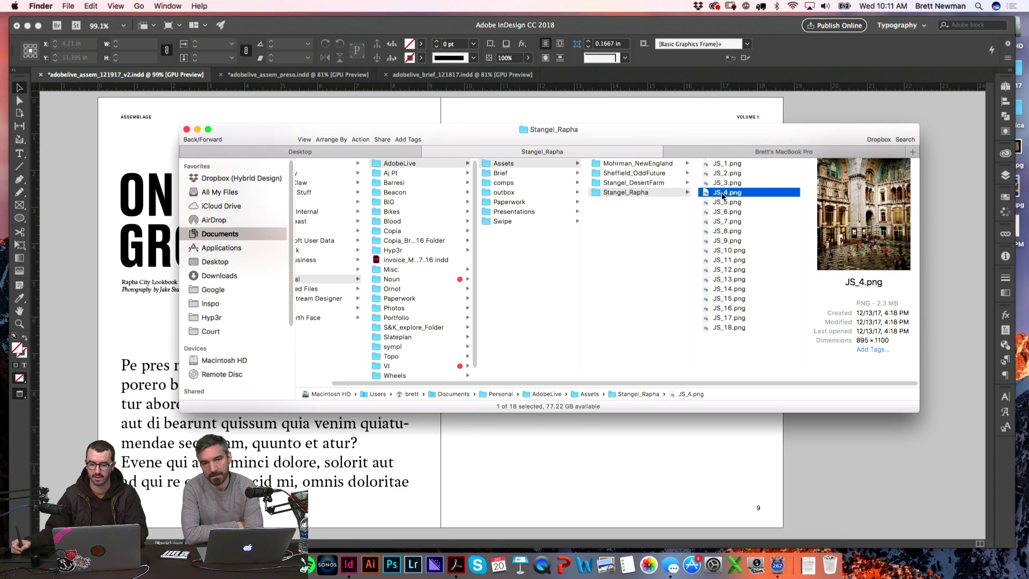
- Place JS_4.png on page 9 at full margin width, about 7.99 by 9.82 in, with its lower edge on the bottom margin
drag(724, 192, 570, 444)
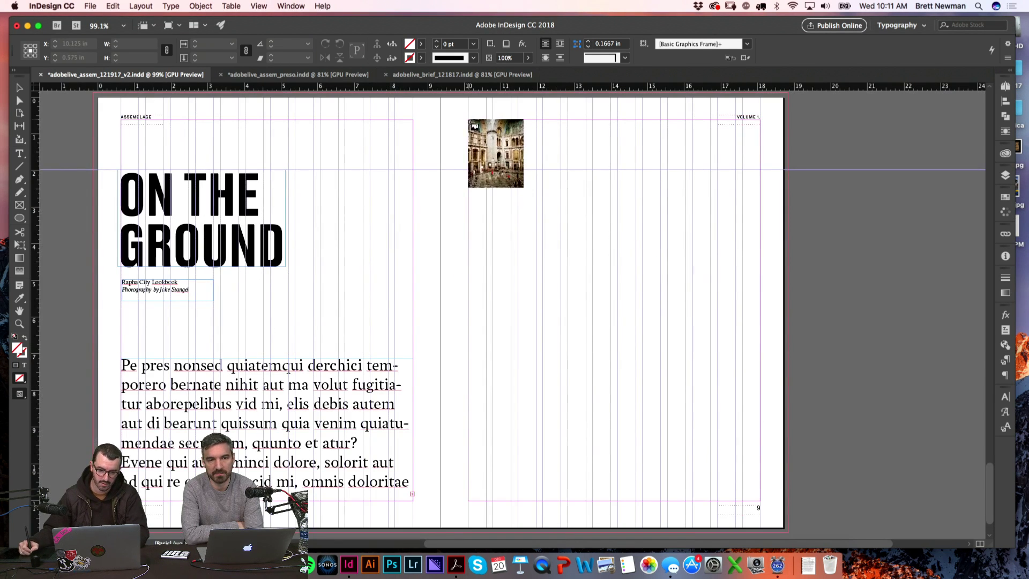
drag(469, 120, 722, 482)
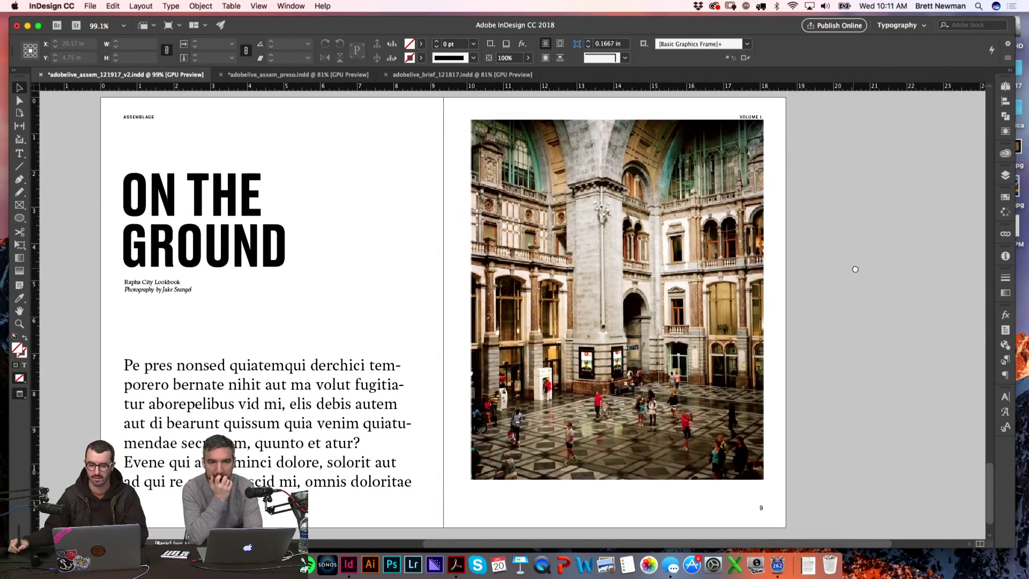
key(w)
click(523, 145)
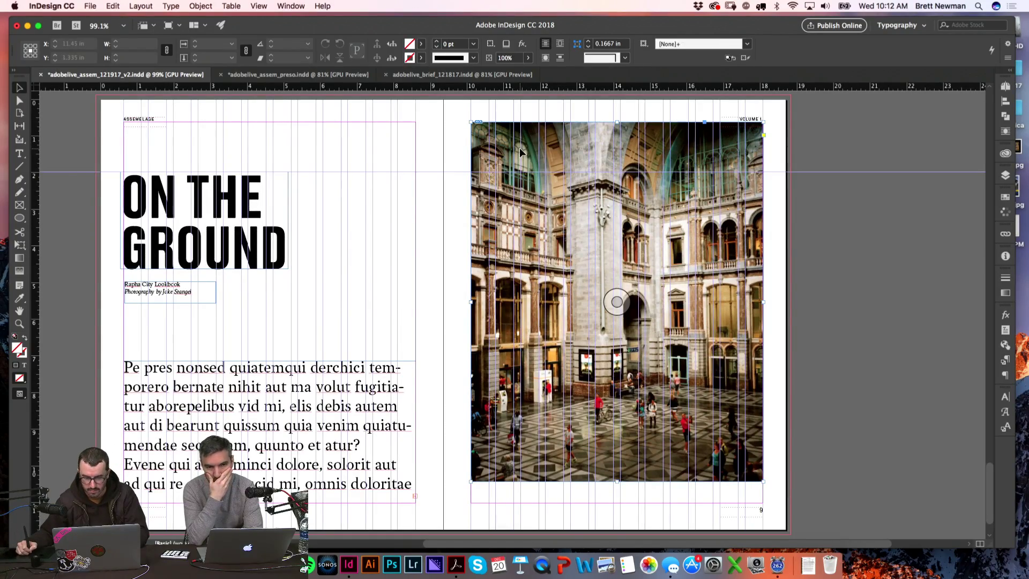
scroll(523, 149, down, 1)
scroll(523, 149, down, 1)
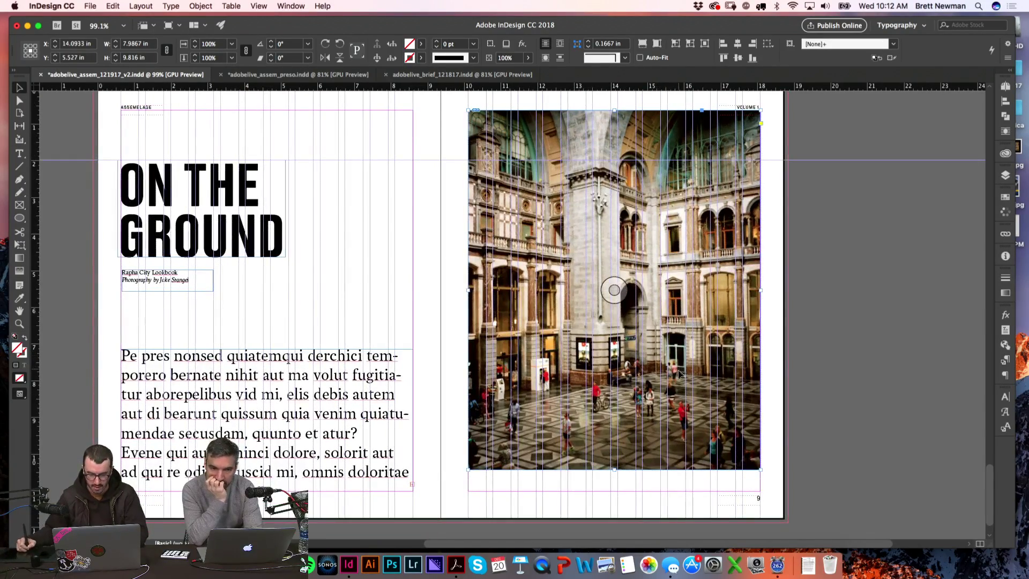
drag(682, 391, 682, 413)
click(817, 326)
key(w)
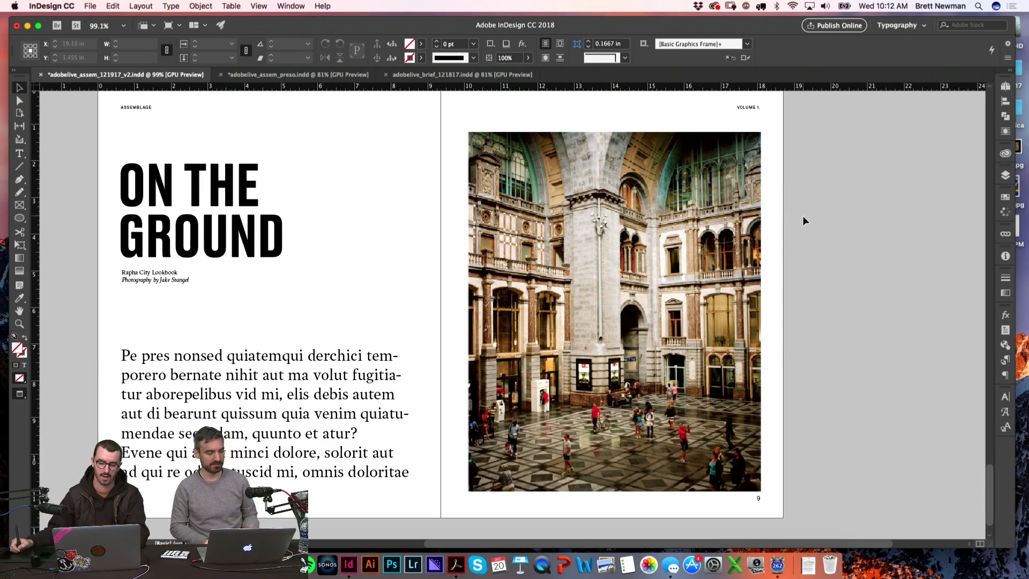
scroll(803, 220, left, 2)
key(w)
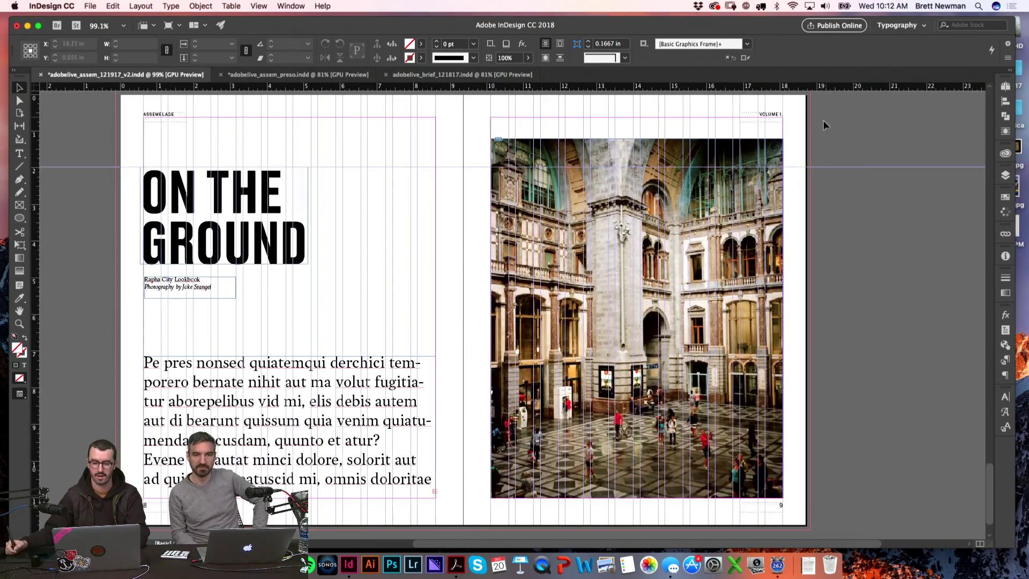
key(w)
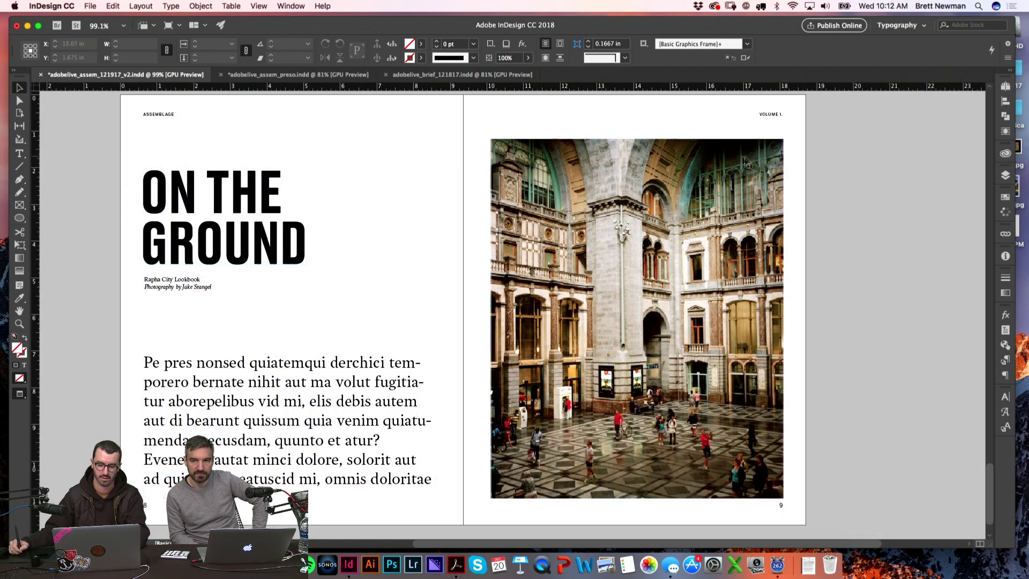
- Try moving the photo to page 9's upper inner corner and scaling it proportionally to page width, about 9.36 by 11.50 in
scroll(633, 322, up, 1)
key(w)
click(643, 157)
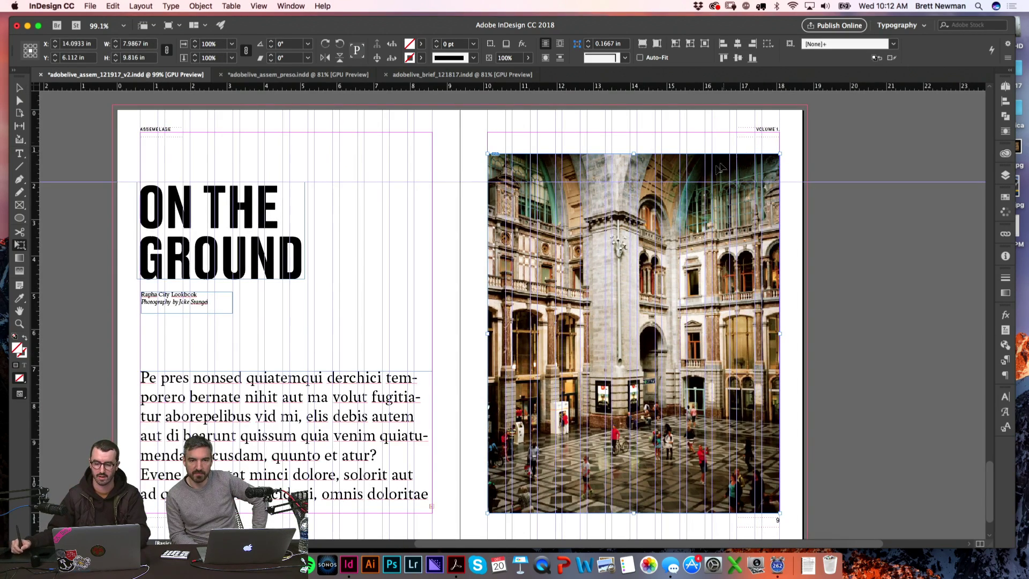
drag(588, 173, 559, 131)
key(e)
key(w)
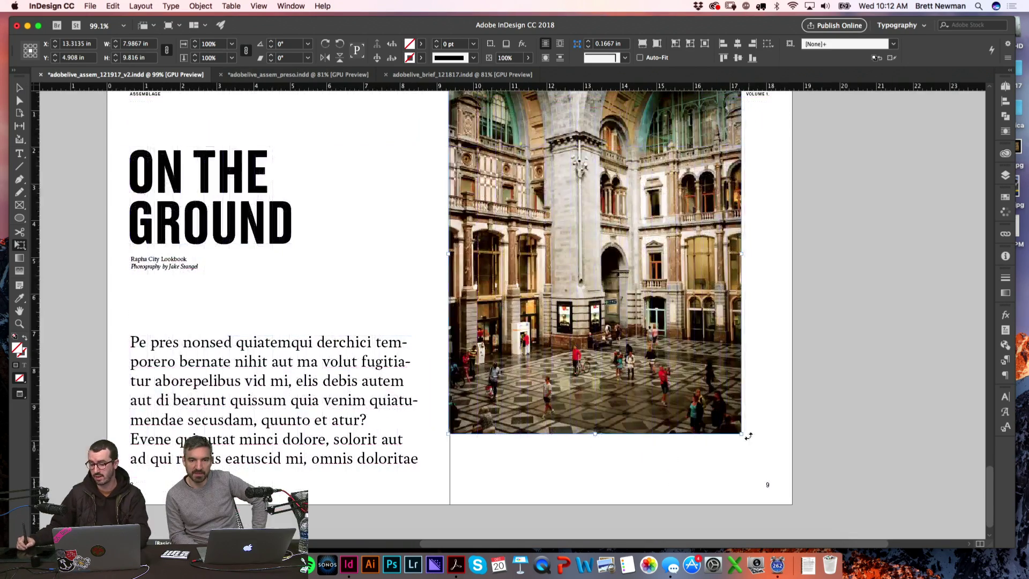
drag(742, 434, 789, 503)
key(v)
key(w)
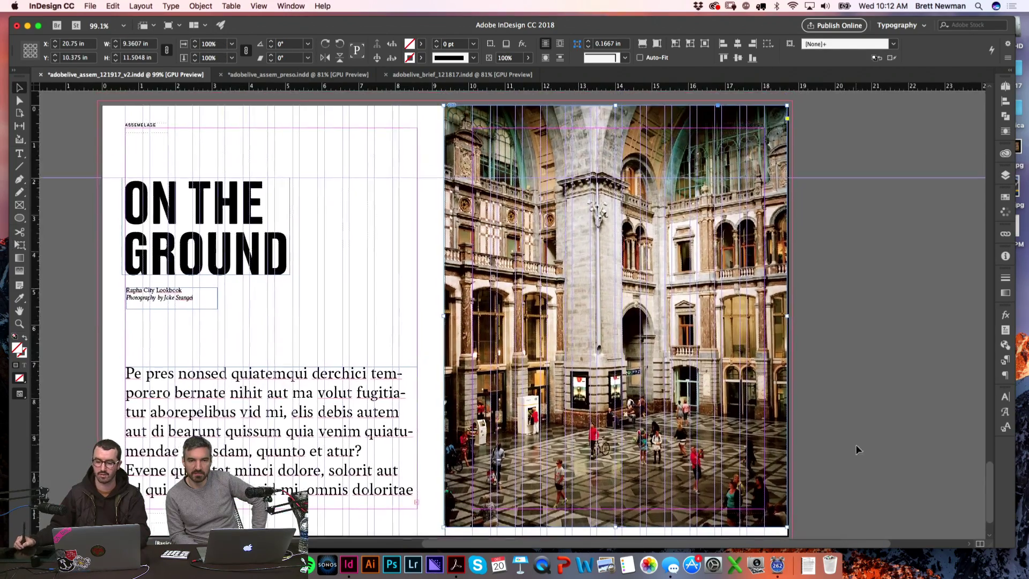
key(w)
click(852, 214)
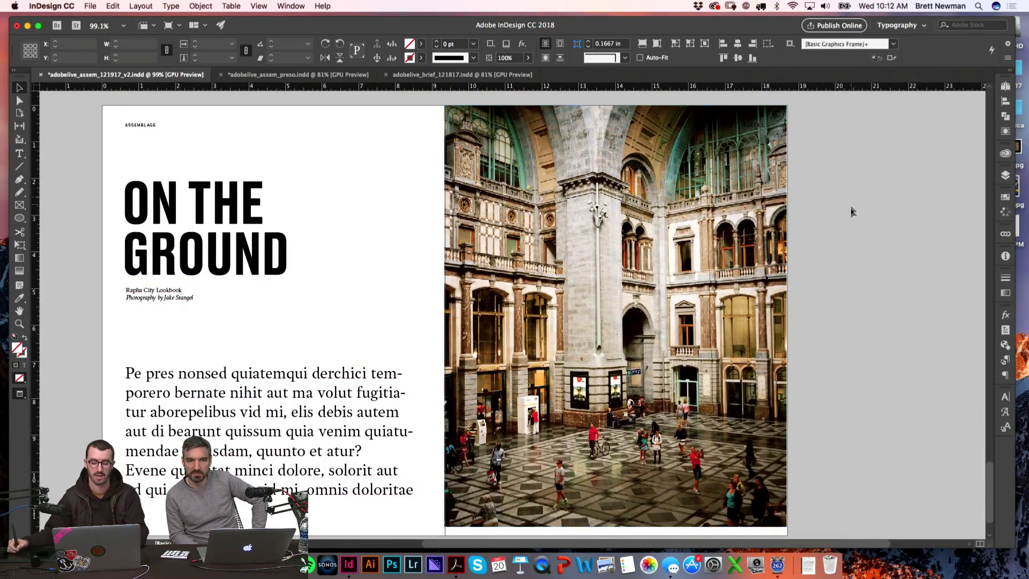
- Undo the photo's latest shift, its page-width enlargement and its move to the page corner
drag(853, 233, 864, 227)
click(785, 242)
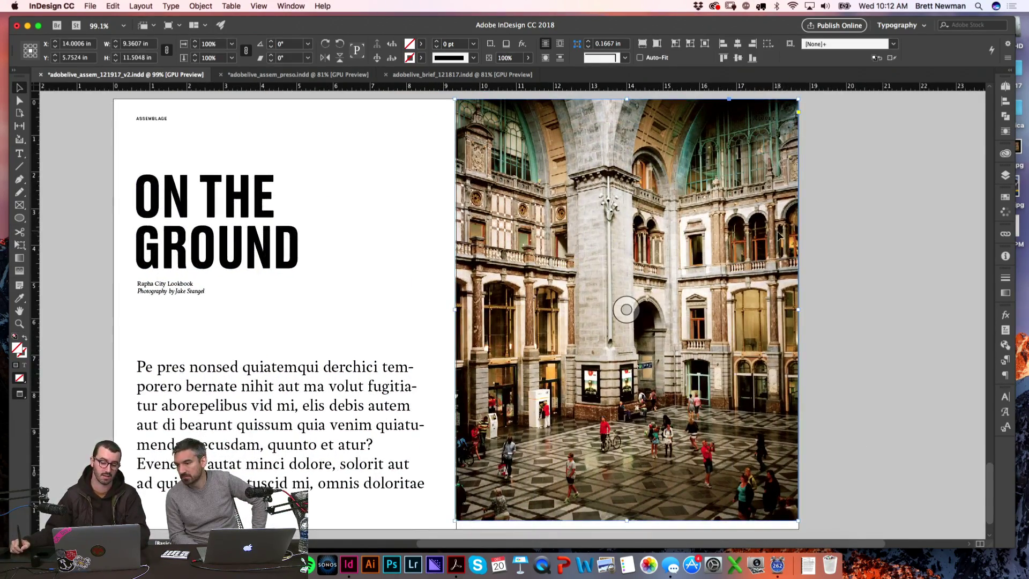
drag(778, 234, 635, 242)
key(super+z)
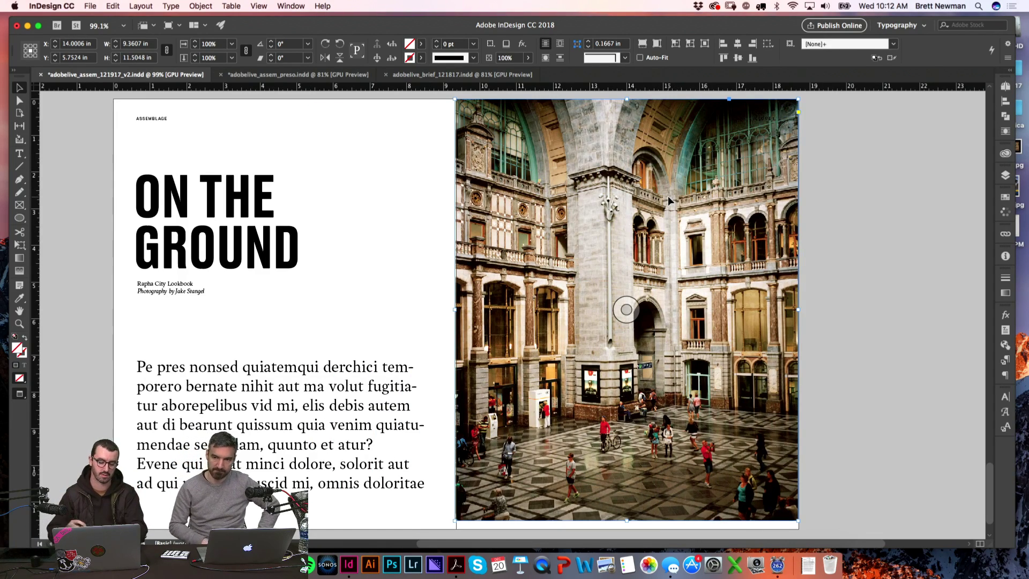
key(super+z)
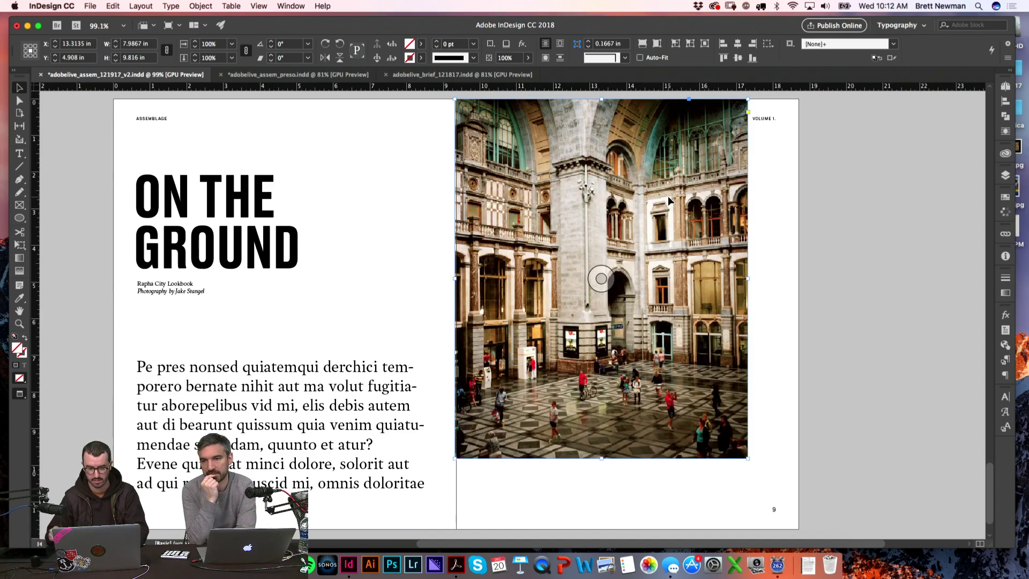
click(844, 241)
key(super+z)
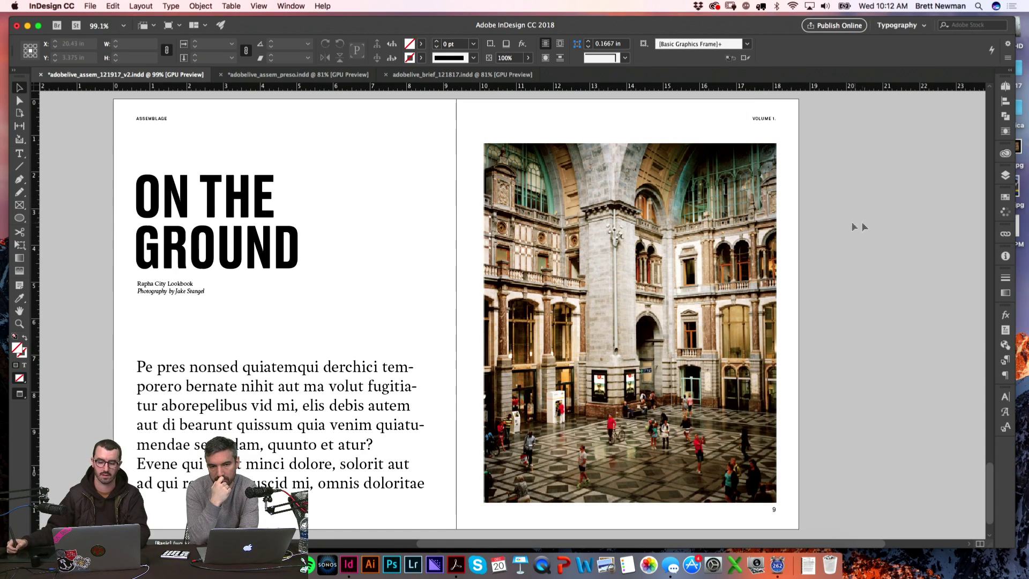
- Scale the photo down proportionally from its centre to about 6.73 by 8.27 in, with its upper edge on the horizontal guide
key(w)
click(622, 141)
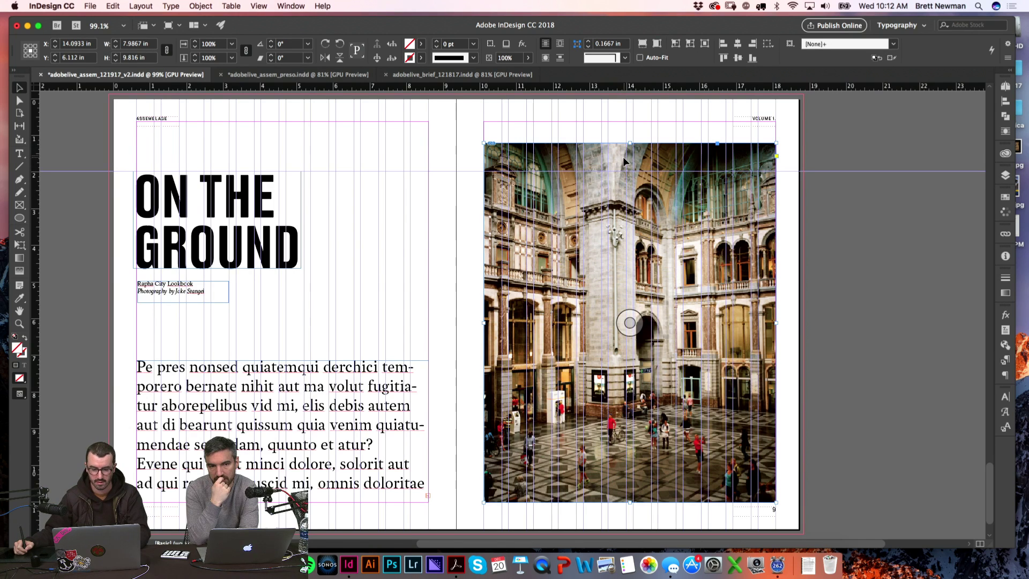
key(e)
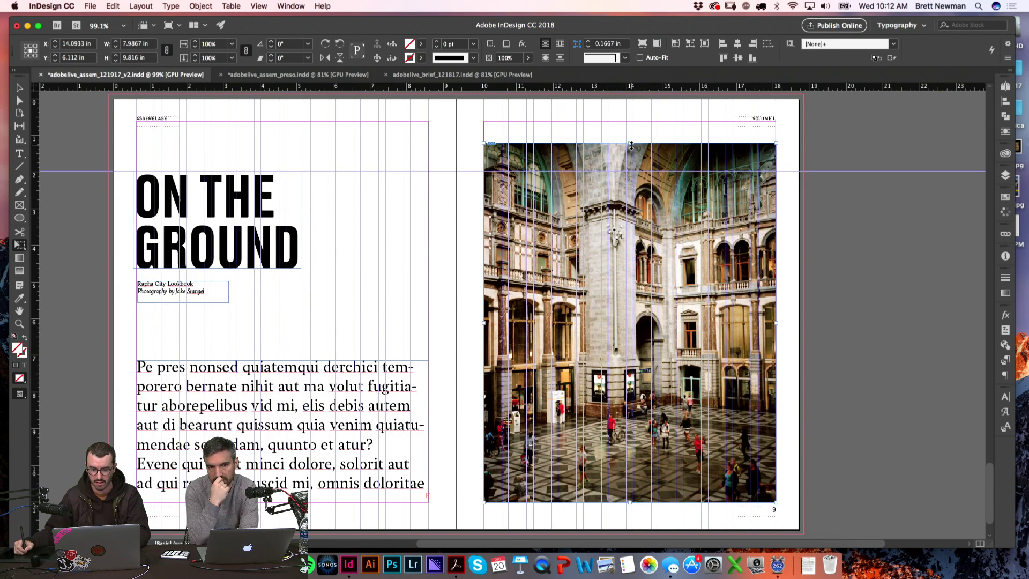
drag(632, 145, 710, 165)
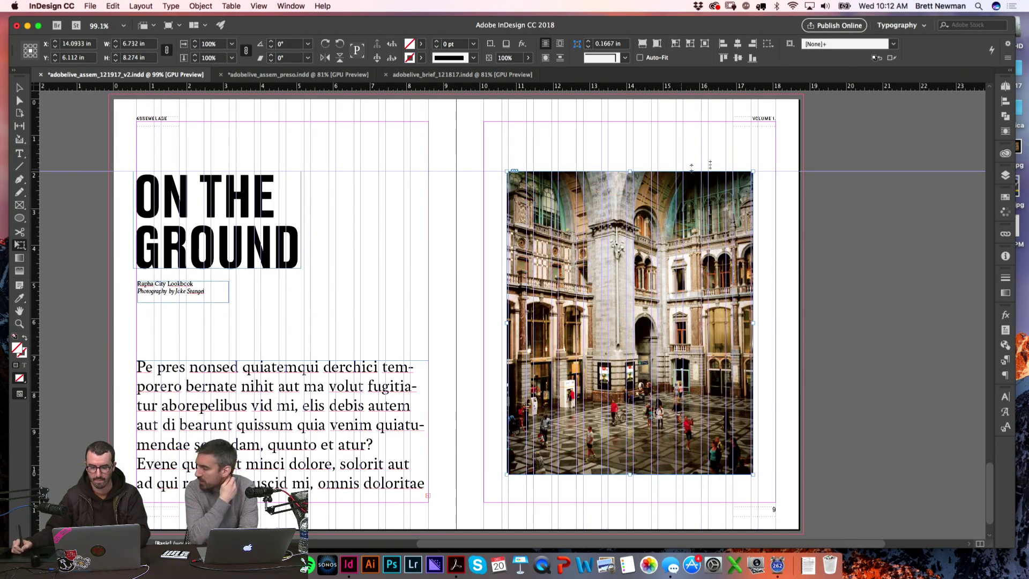
key(v)
key(w)
click(847, 149)
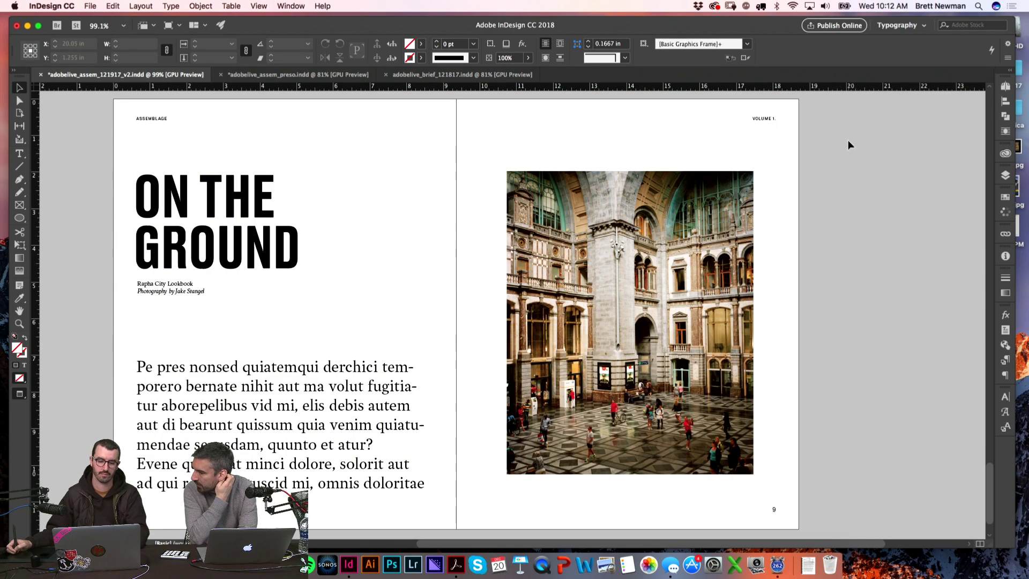
- Move the reduced photo straight down until its lower edge rests on page 9's bottom margin
key(w)
drag(718, 312, 717, 341)
key(w)
key(w)
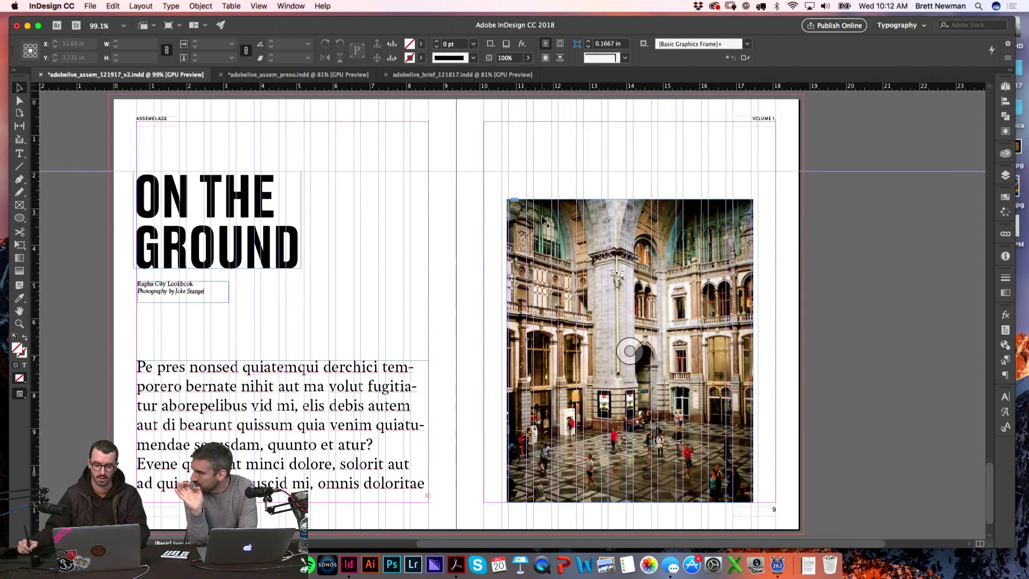
- Move the photo to the upper bleed at page 9's inner edge and scale it proportionally to full bleed, about 9.76 by 11.99 in
drag(547, 232, 496, 126)
key(w)
key(w)
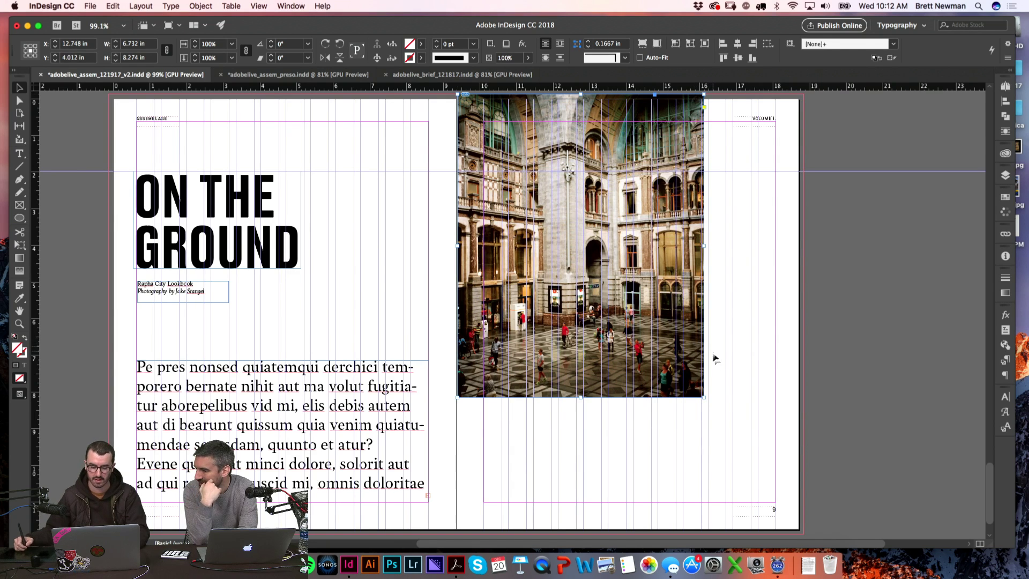
key(e)
drag(807, 516, 813, 534)
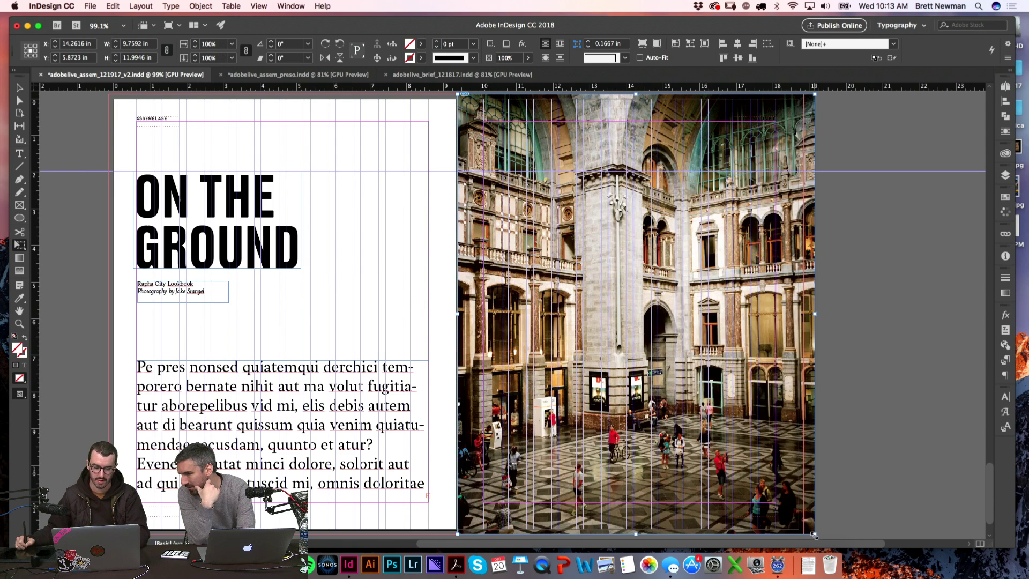
key(w)
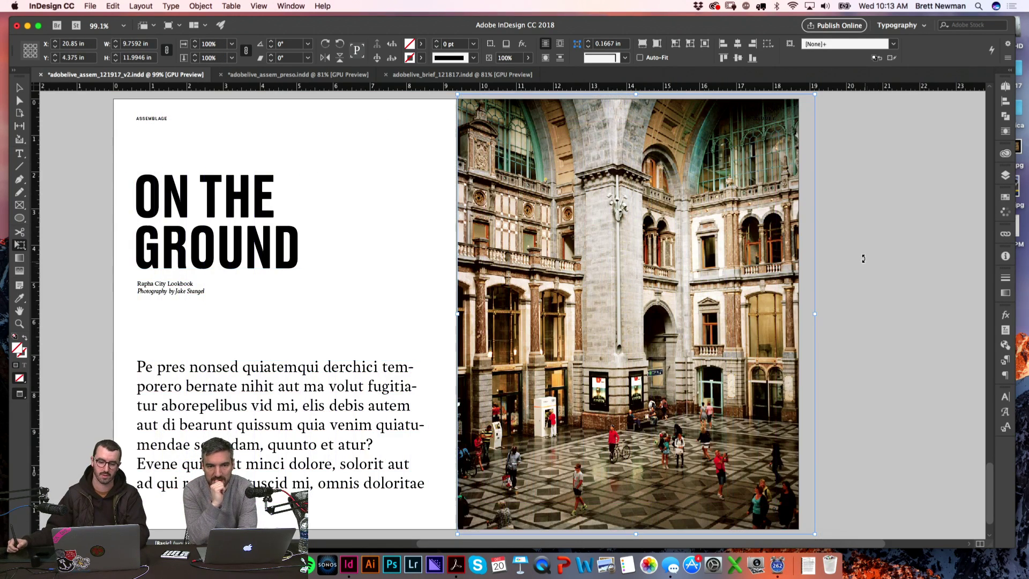
key(v)
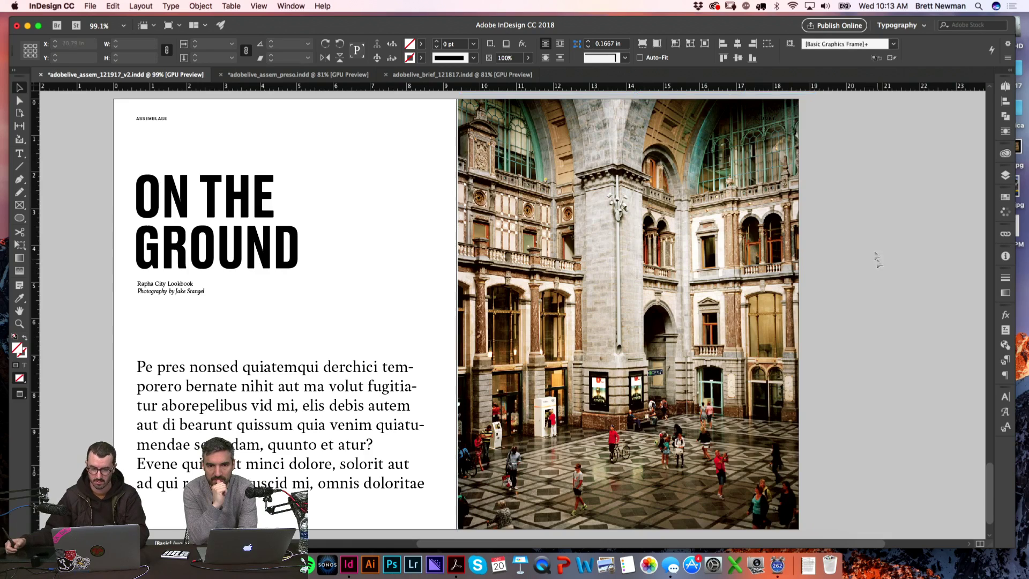
key(w)
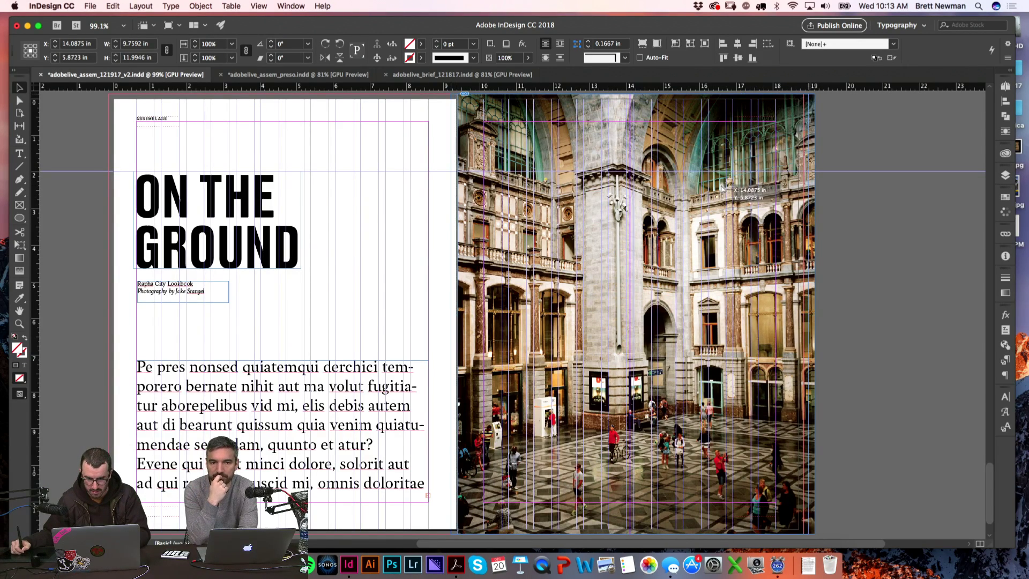
- Nudge the photo toward the spine and trim its frame to page 9's inner edge and outer bleed
drag(524, 282, 519, 282)
key(w)
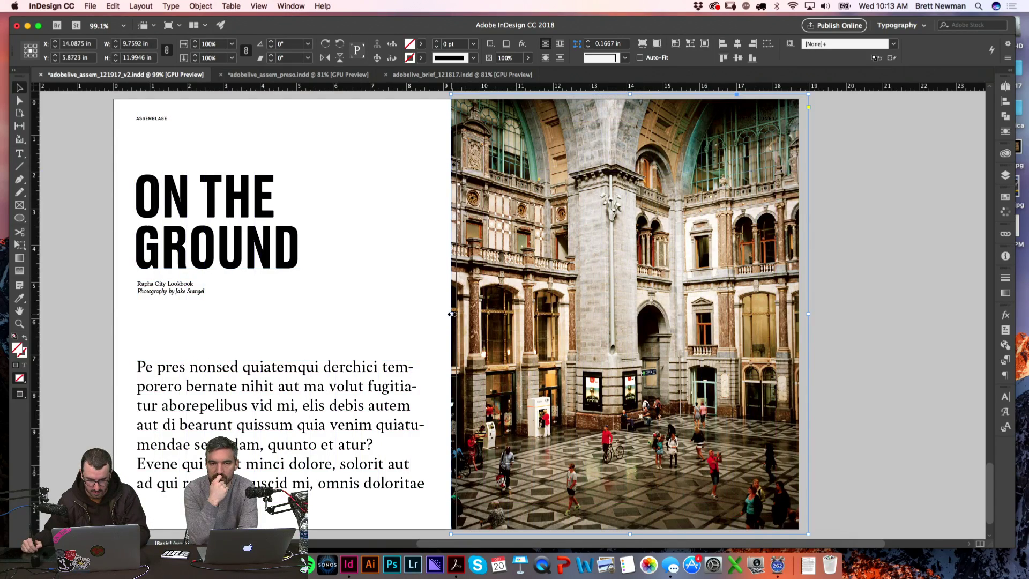
drag(451, 314, 457, 314)
key(super+alt+shift+c)
key(w)
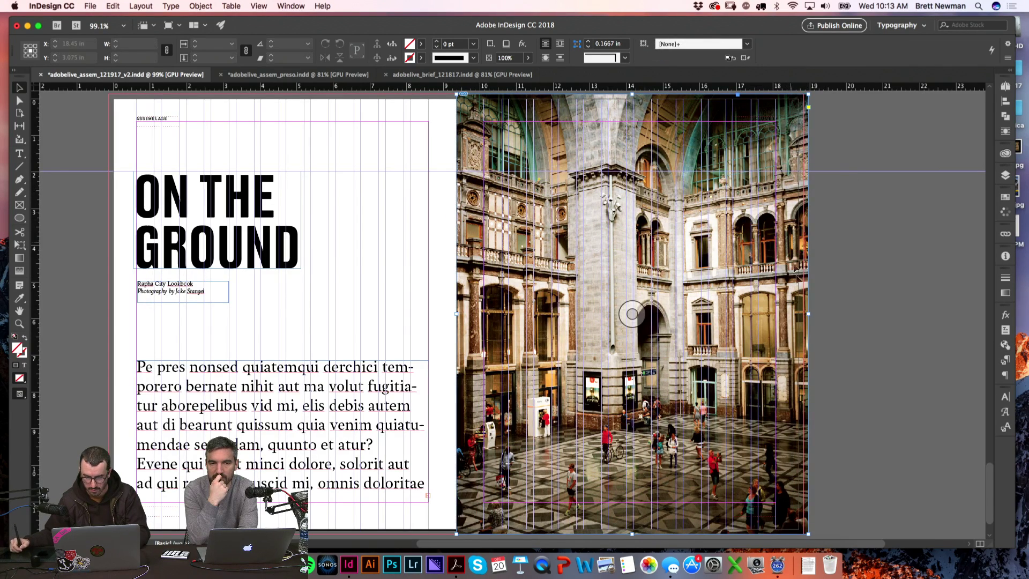
click(814, 316)
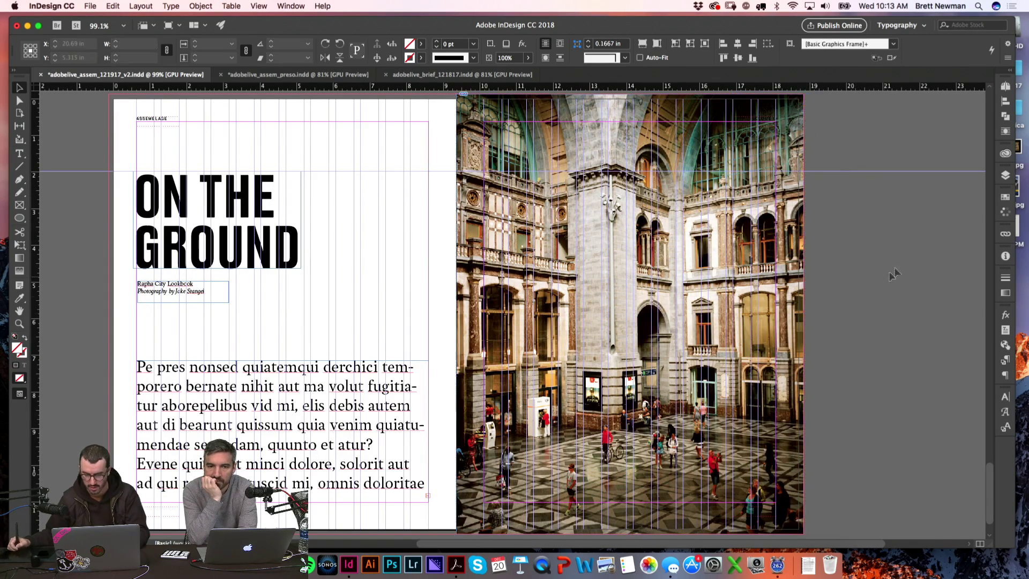
key(w)
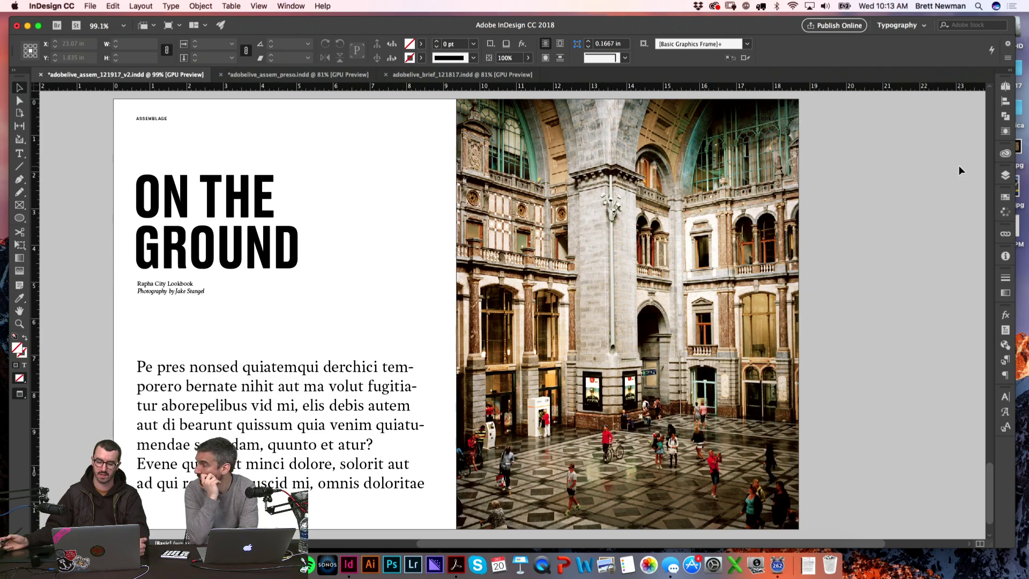
key(w)
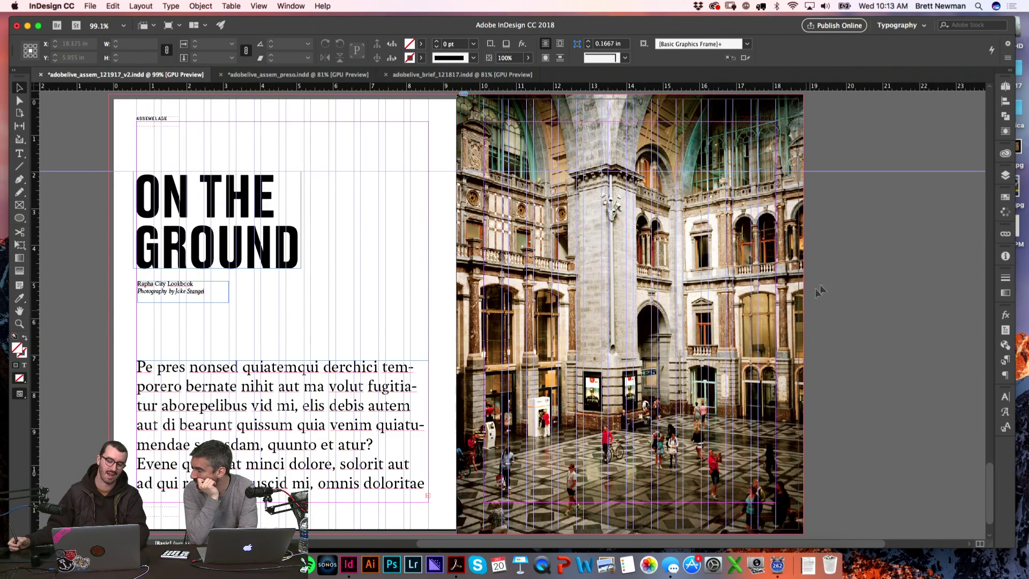
key(w)
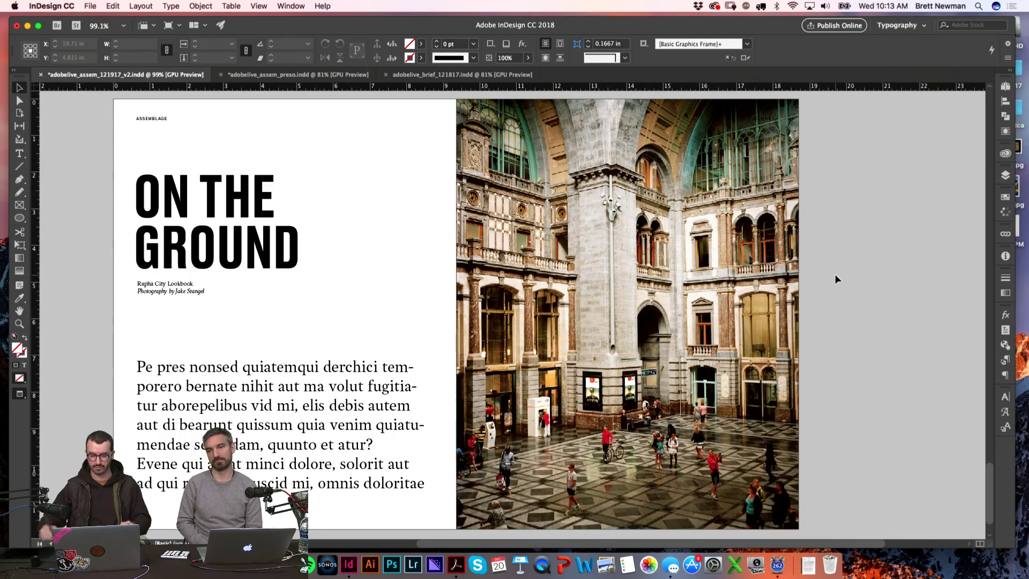
drag(863, 241, 880, 234)
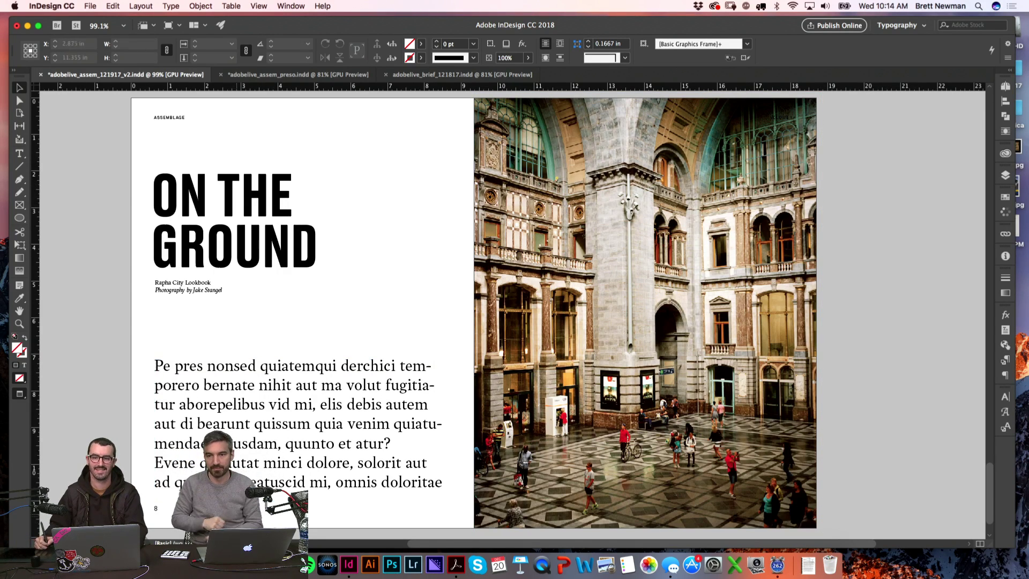
- Switch to Chrome and open the Adobe Stock website in a new tab
key(super+Tab)
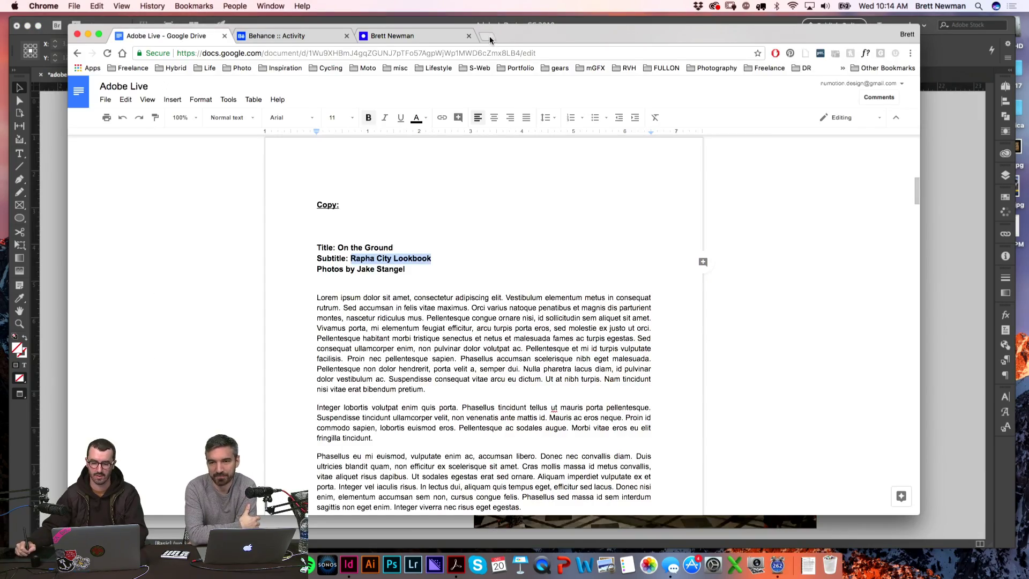
key(super+t)
key(super+Tab)
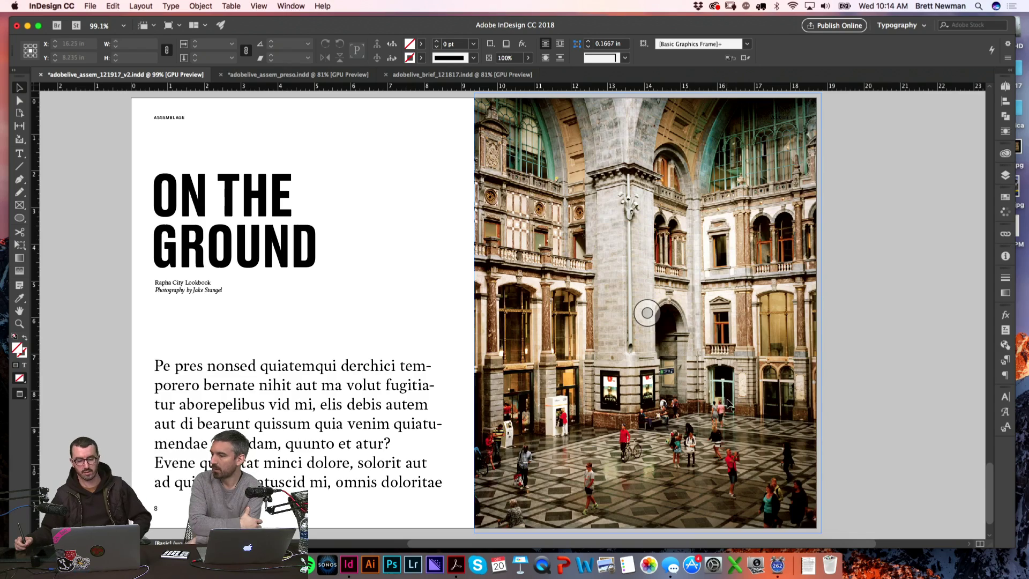
key(super+Tab)
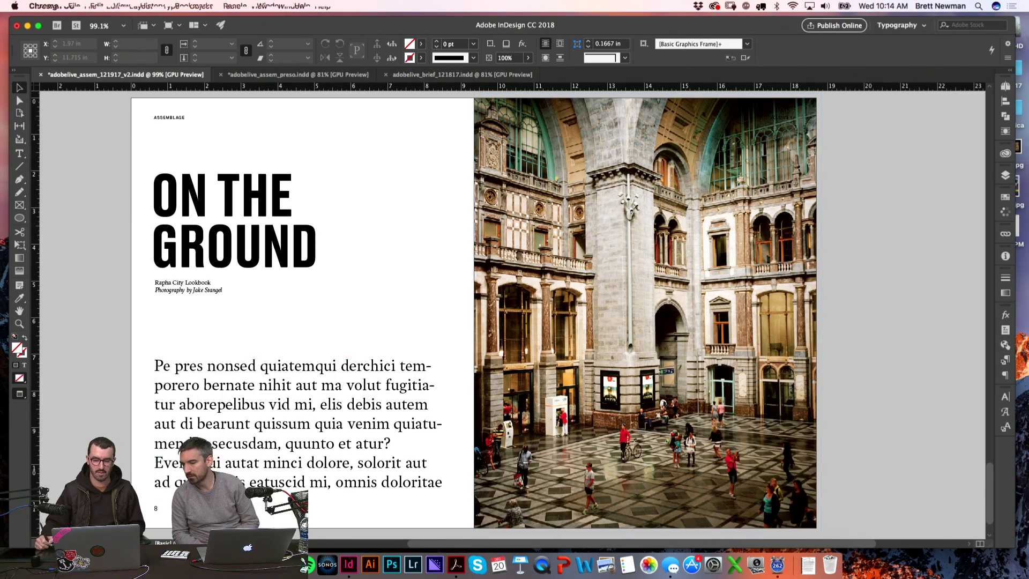
text(adobe)
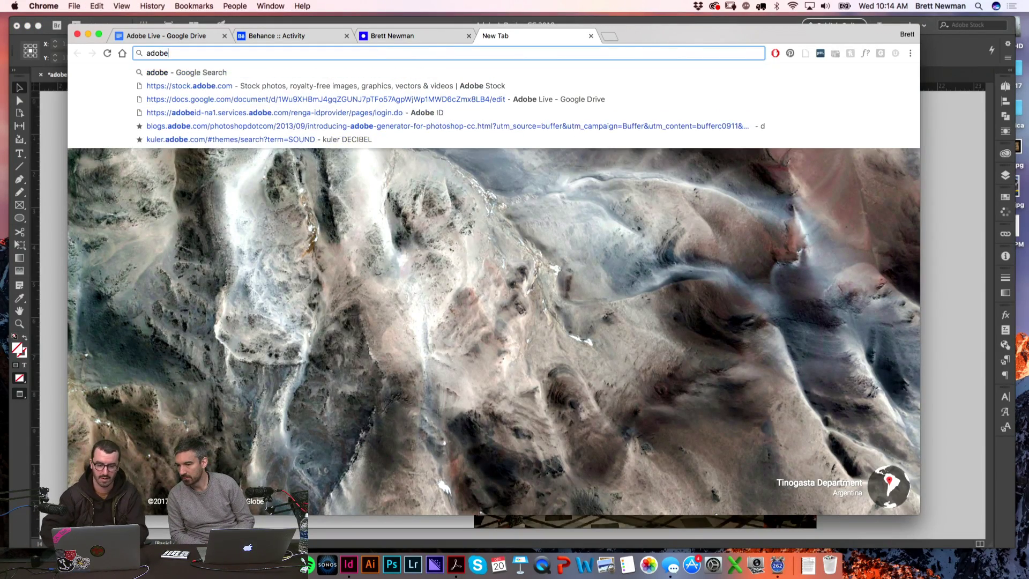
key(Down)
key(Return)
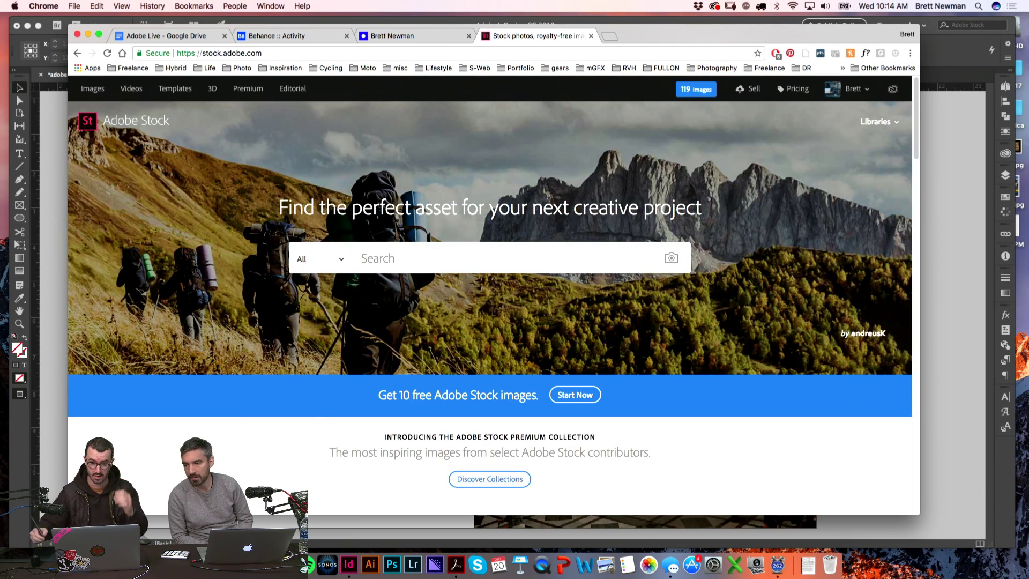
- Search Adobe Stock for "paper texture" and browse the first results
text(paper t)
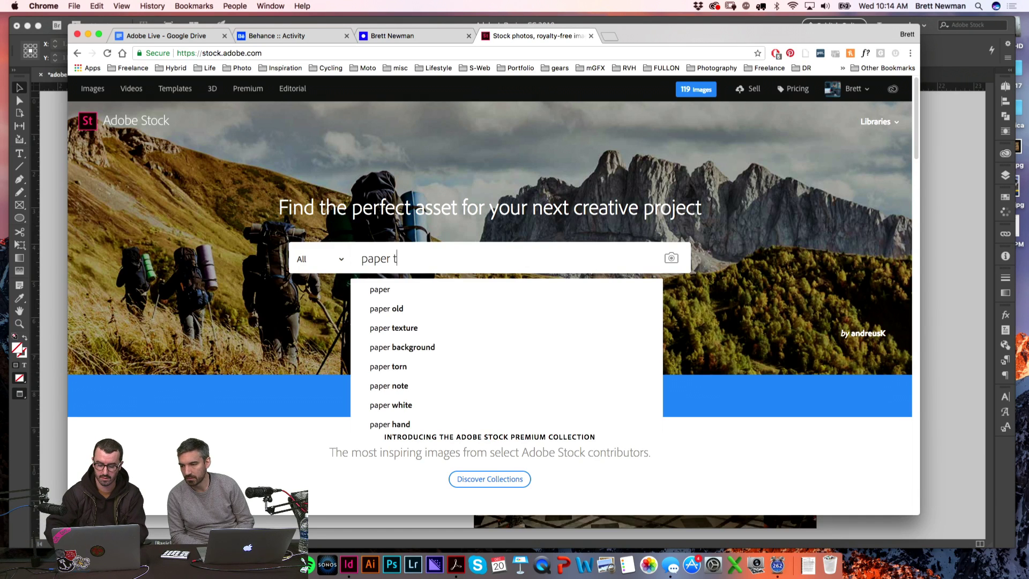
text(exture)
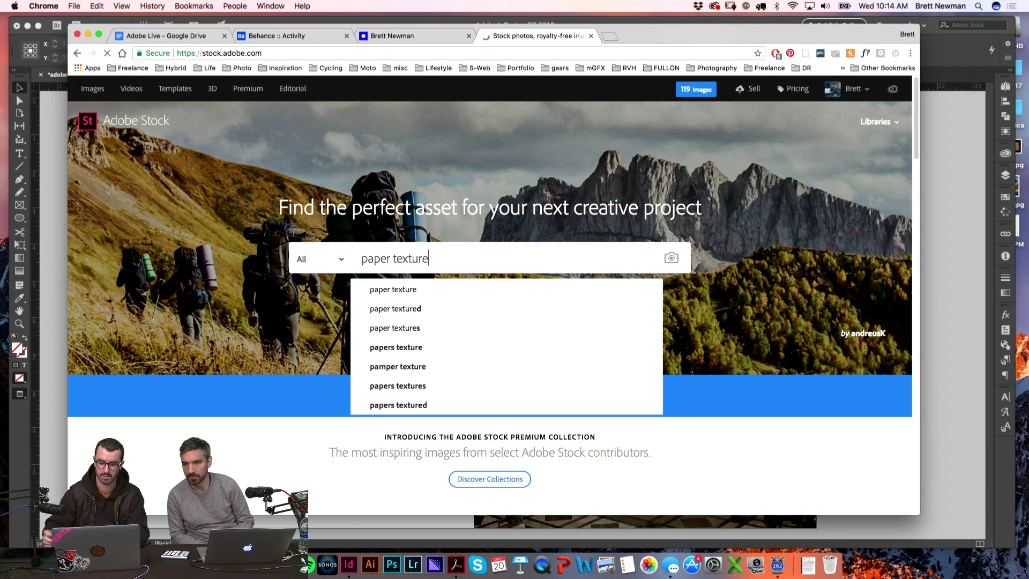
key(Return)
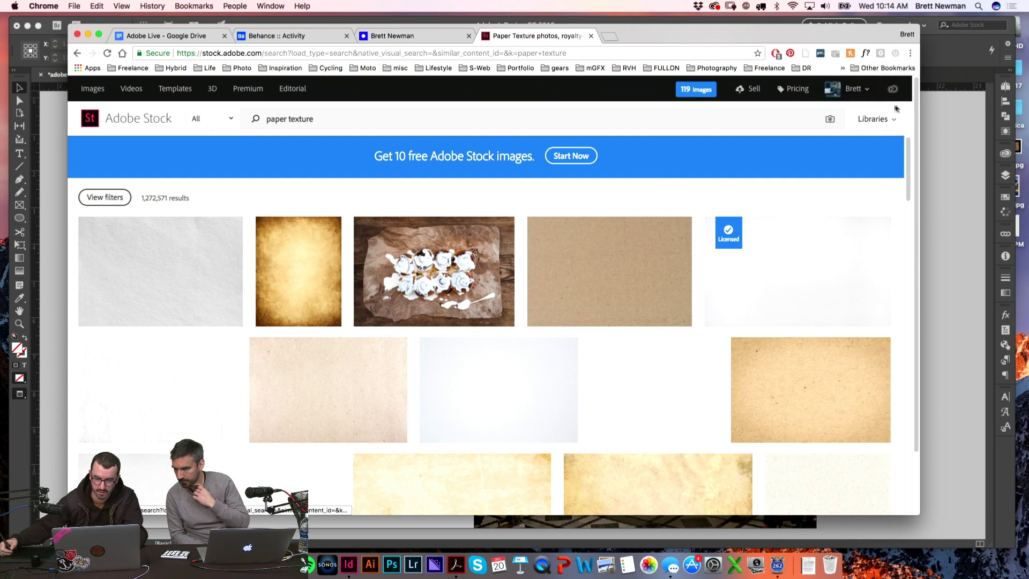
drag(917, 121, 918, 192)
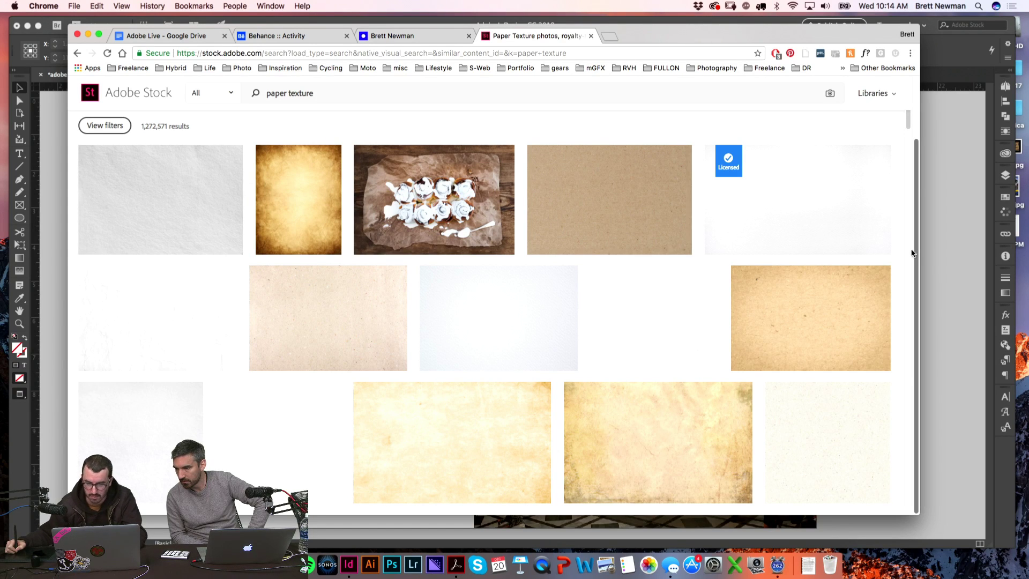
scroll(828, 202, down, 1)
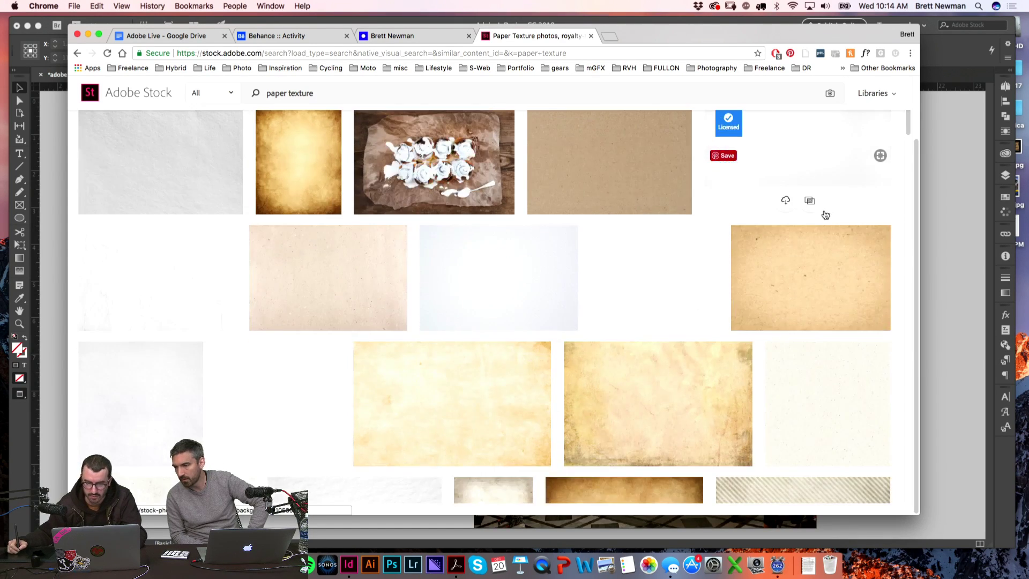
- Examine the details of the licensed white paper texture background and enlarge the page for a closer look at the results
click(816, 175)
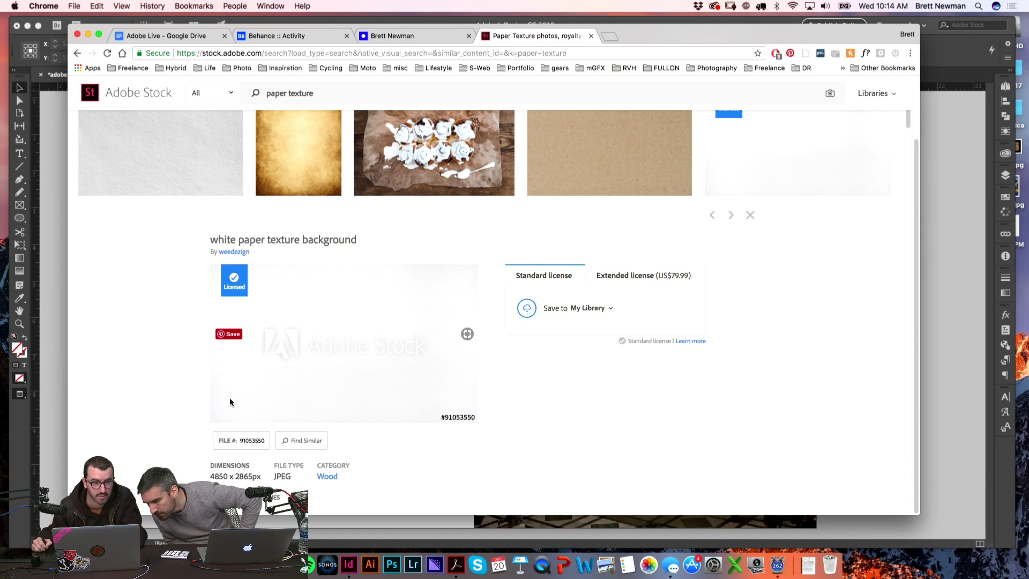
key(super+equal)
key(super+equal)
key(super+equal)
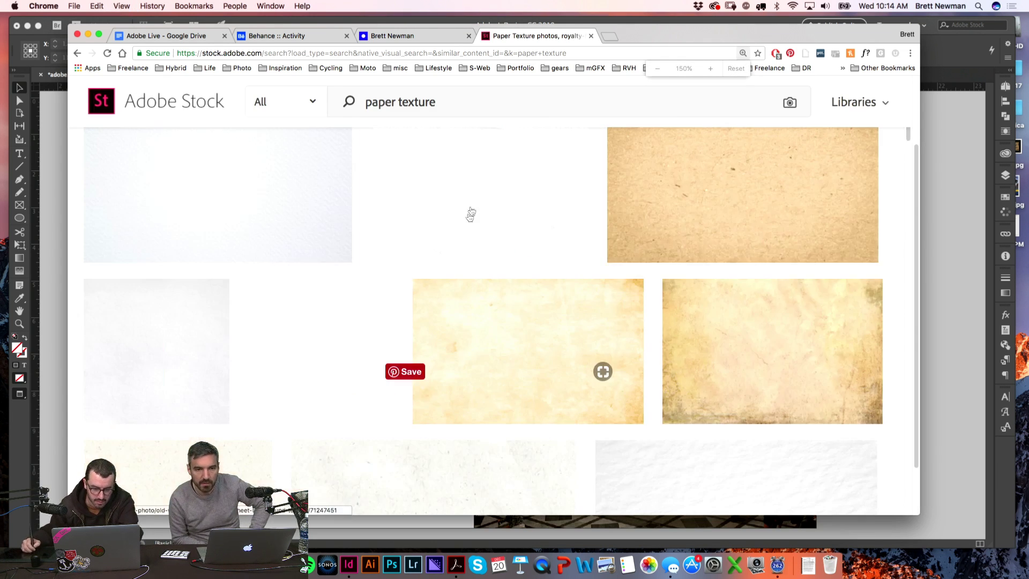
key(super+0)
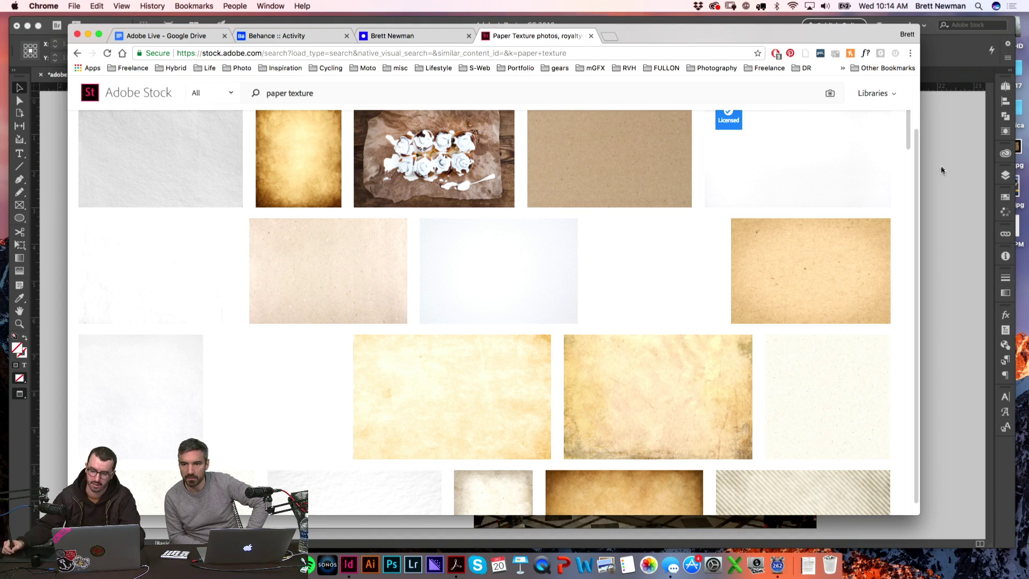
- Return to InDesign and place the white paper texture from My Library over the spread, about 8.19 by 4.84 in
click(942, 170)
key(w)
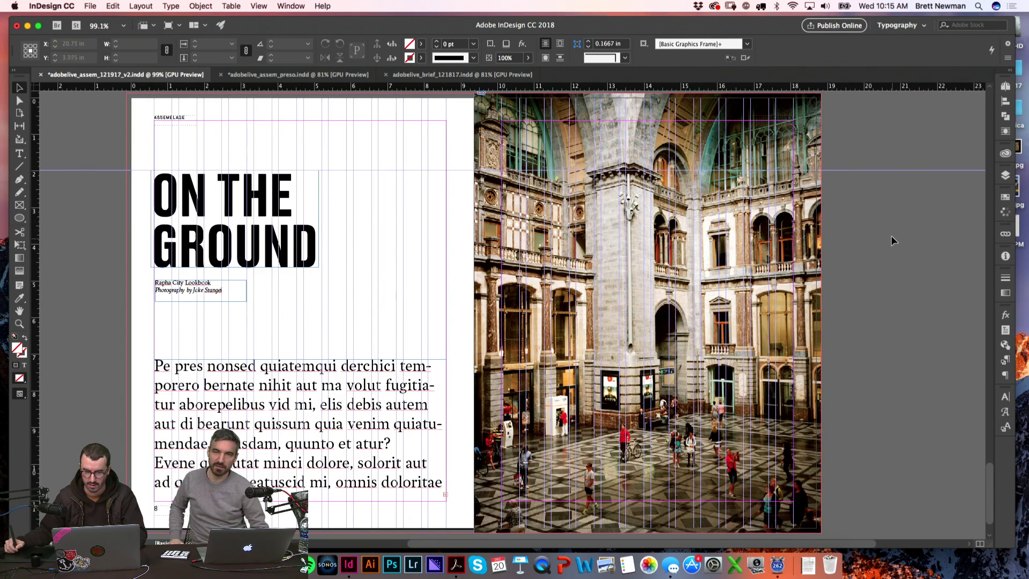
click(1004, 156)
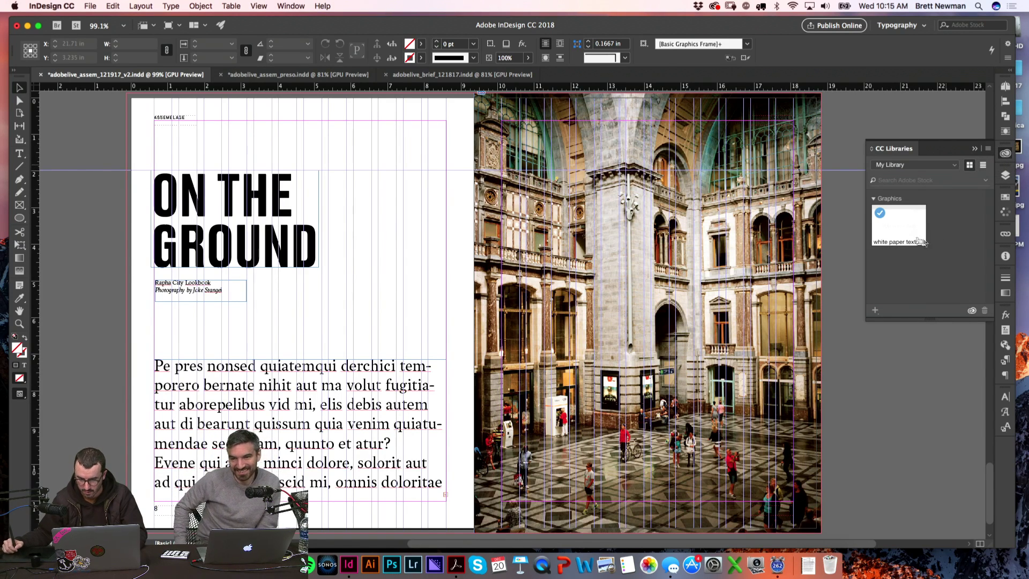
drag(902, 232, 384, 221)
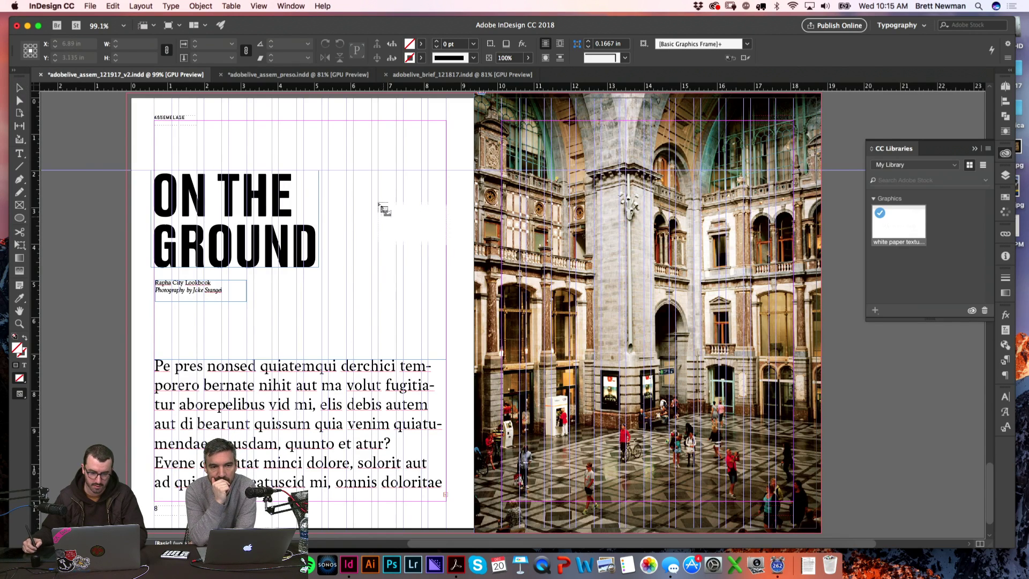
drag(349, 187, 651, 375)
drag(404, 207, 395, 165)
- Shift the paper texture over the title area and inspect its grain and edge against the plain page close up
key(w)
drag(524, 127, 311, 209)
key(w)
drag(196, 193, 352, 264)
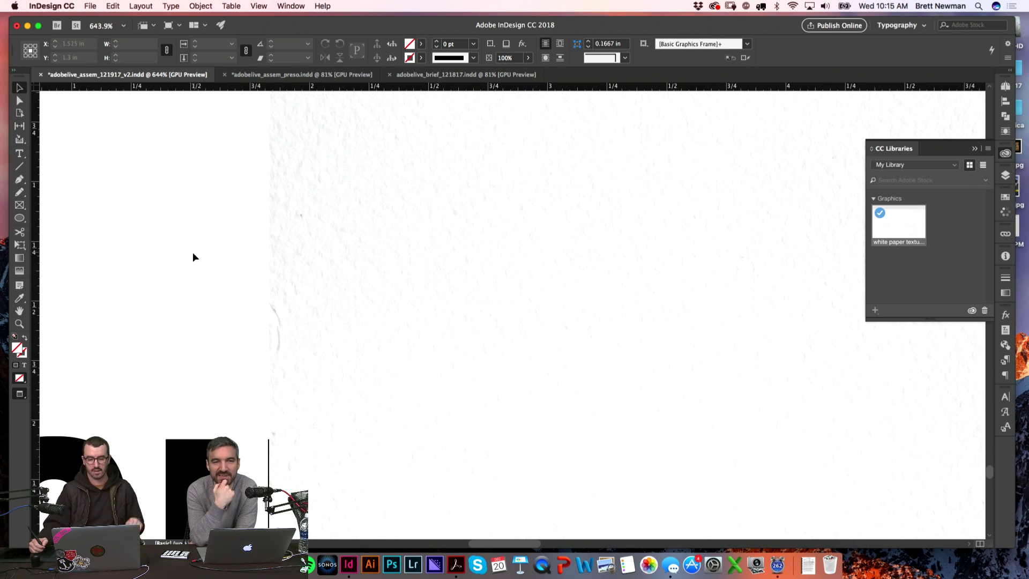
key(super+0)
- Set the texture, rotated 90°, in page 8's upper outer bleed corner and scale it to bleed height, about 12.02 by 7.10 in
drag(436, 126, 371, 148)
key(e)
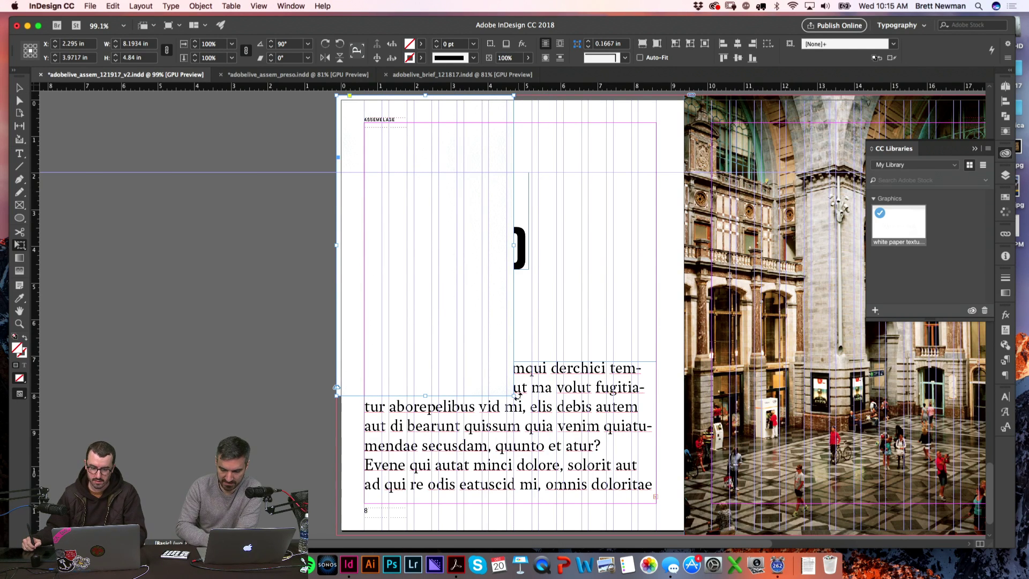
drag(517, 396, 646, 509)
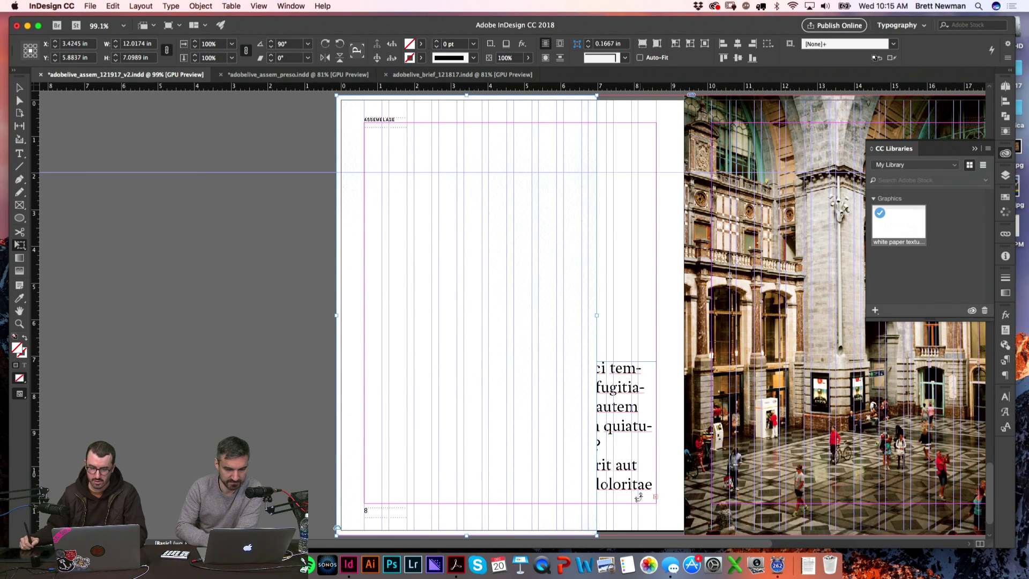
key(v)
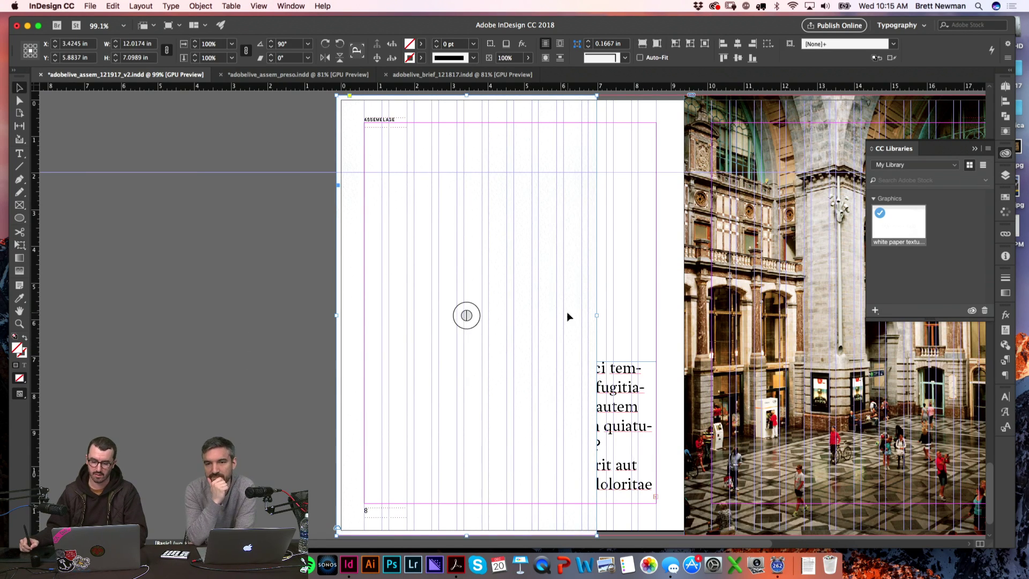
drag(595, 316, 681, 315)
key(super+z)
- Stretch the paper texture across to the spine, 9.475 in wide, and send it behind page 8's text
key(e)
drag(598, 316, 681, 320)
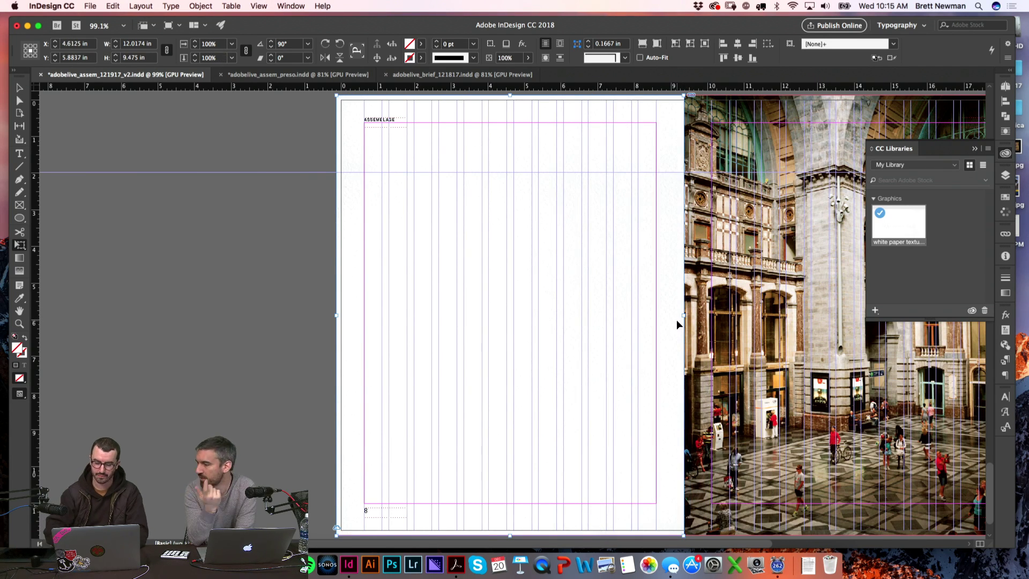
click(281, 272)
key(w)
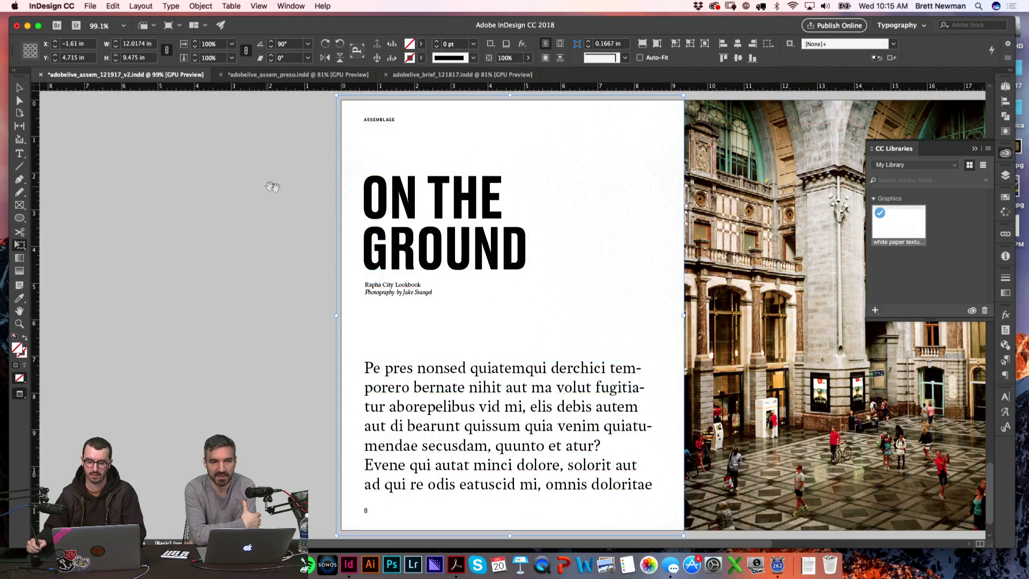
scroll(348, 177, up, 2)
scroll(349, 177, right, 2)
- Move the paper texture off page 8 onto the pasteboard beside the spread
key(v)
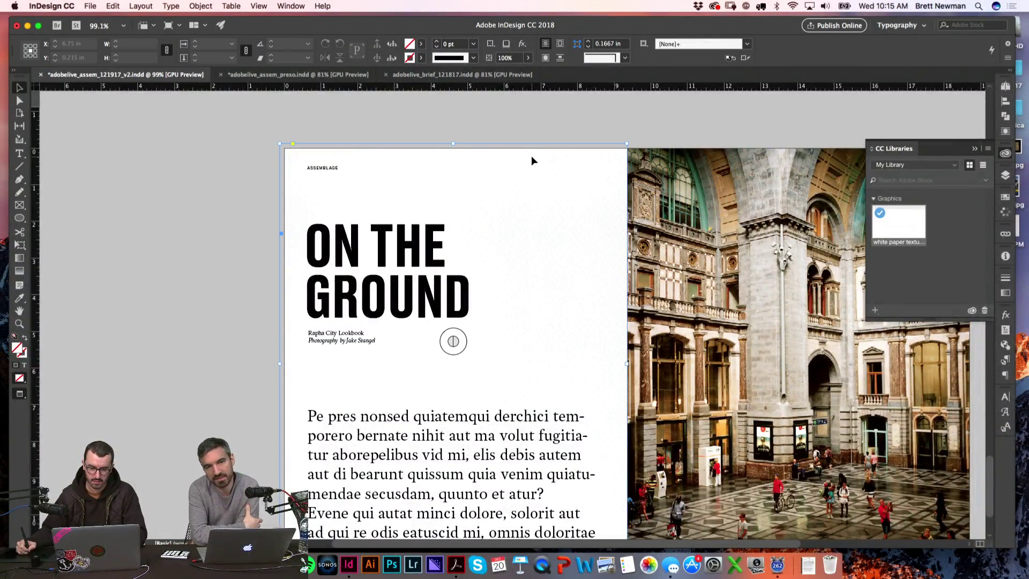
click(532, 155)
scroll(531, 155, left, 4)
key(w)
drag(677, 206, 316, 210)
click(460, 114)
scroll(459, 114, down, 2)
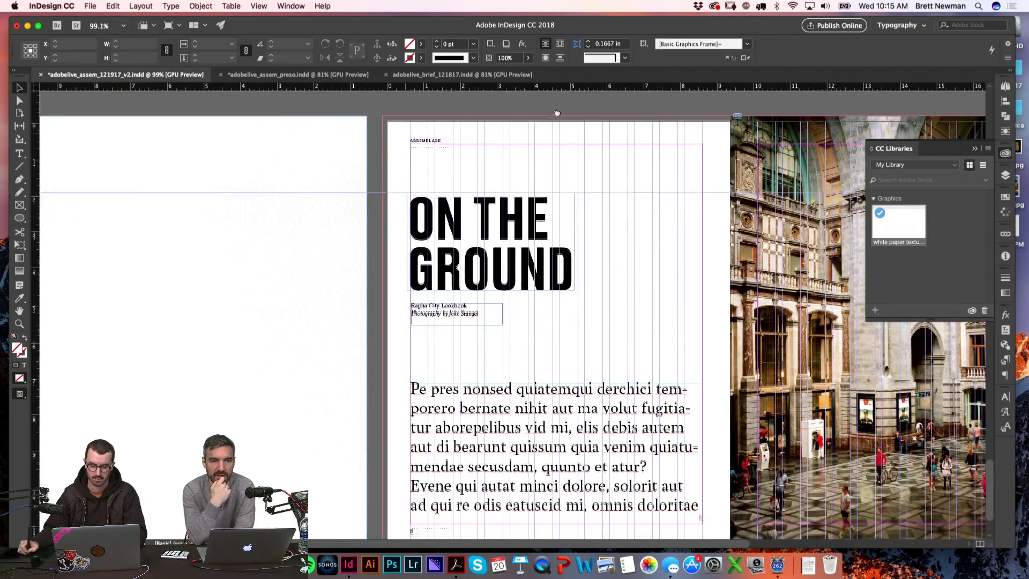
key(super+minus)
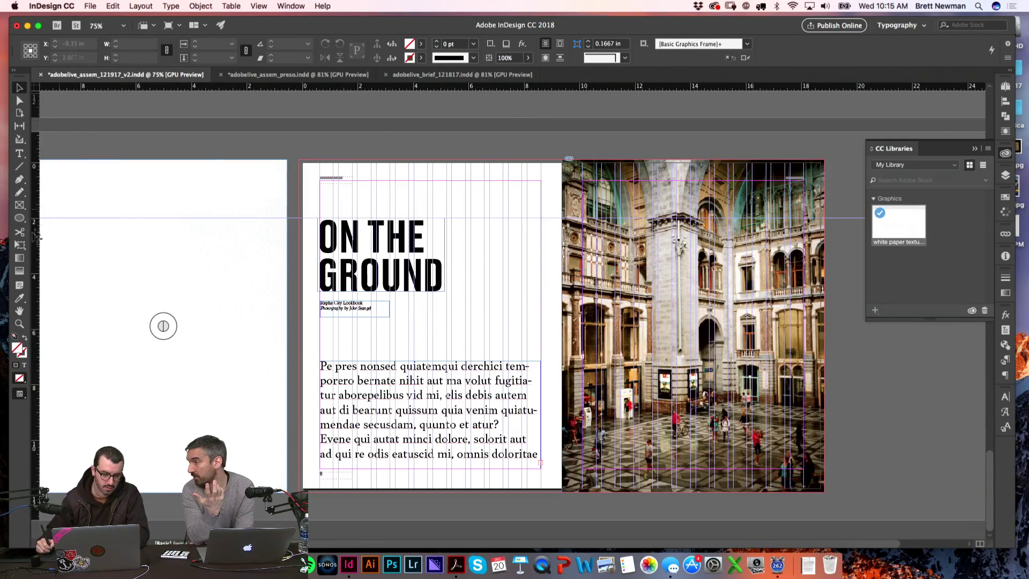
- Draw a rectangle about 8.04 by 11.94 in over the paper texture on the pasteboard beside page 8
drag(20, 218, 59, 230)
mouse_move(286, 159)
mouse_down()
mouse_move(110, 437)
mouse_move(56, 482)
mouse_move(62, 491)
mouse_up()
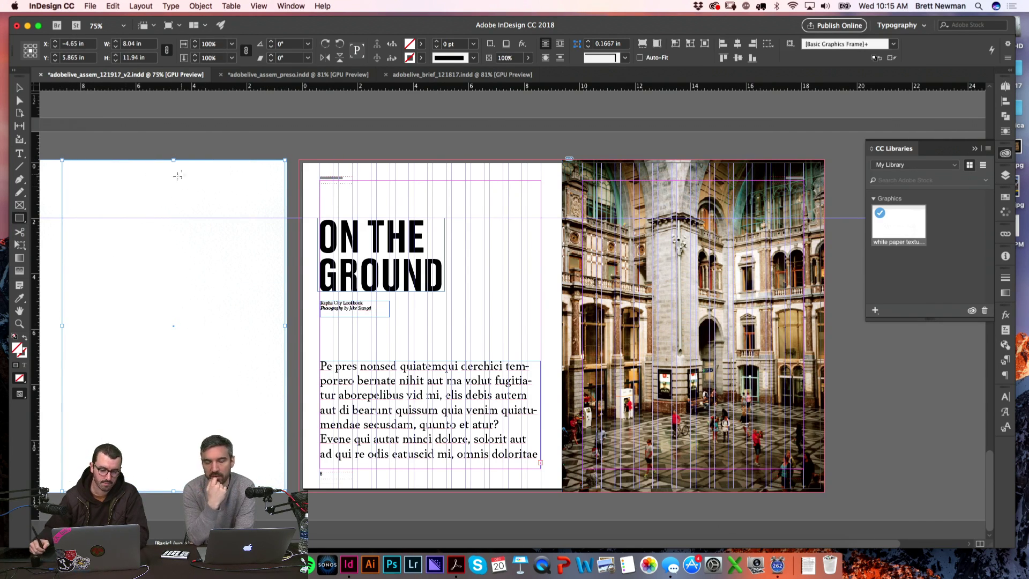
key(b)
drag(174, 144, 241, 224)
click(461, 30)
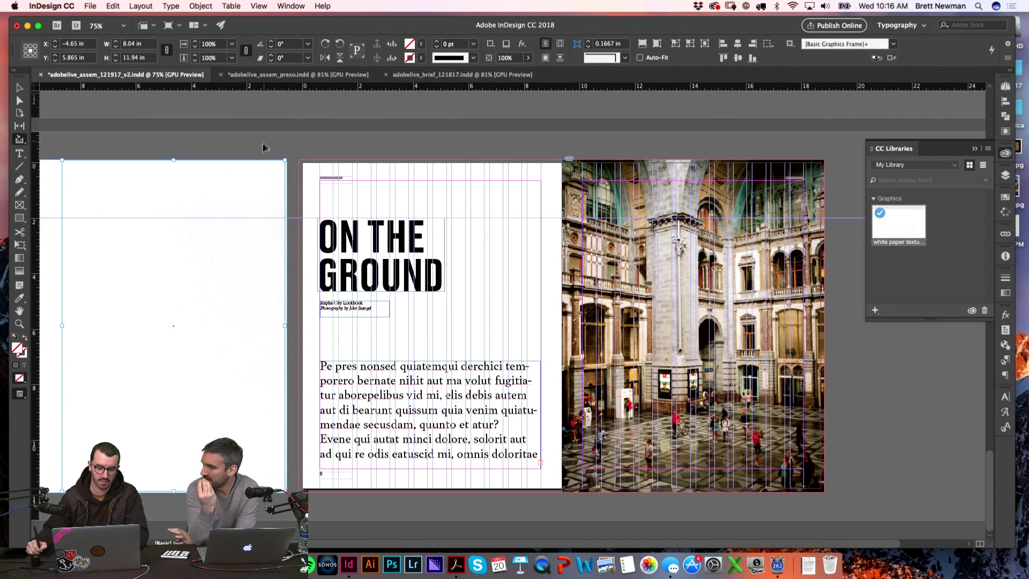
- Scale the paper texture and the rectangle together on the pasteboard, bringing the texture to about 8.42 by 10.68 in
key(v)
click(227, 223)
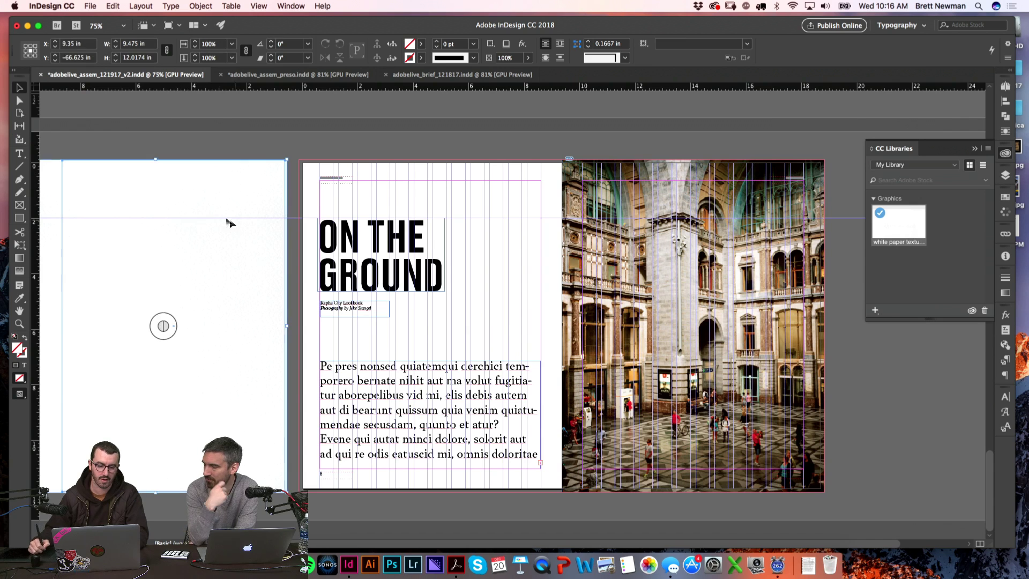
drag(245, 202, 326, 200)
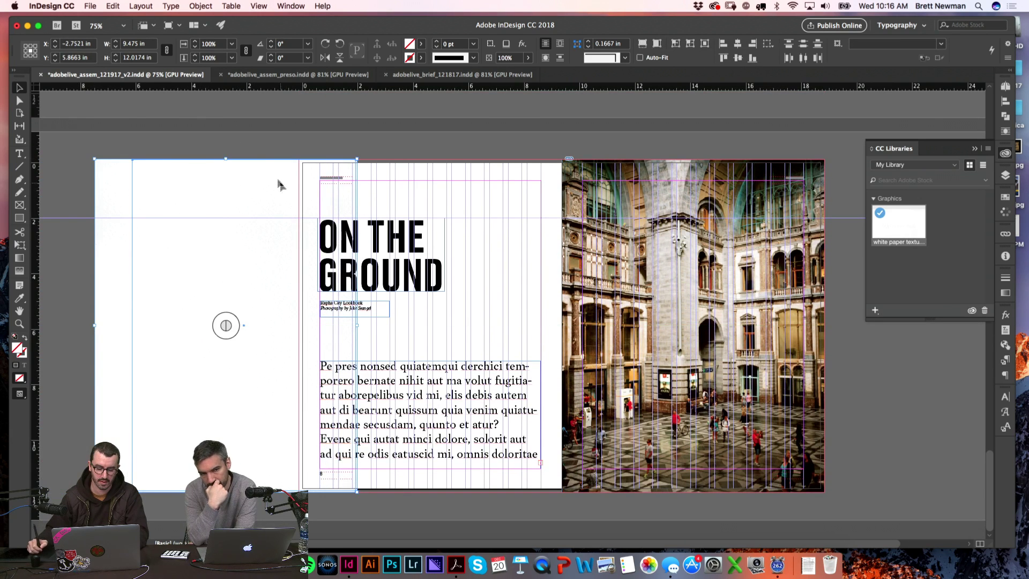
drag(226, 159, 381, 181)
key(v)
click(256, 147)
key(z)
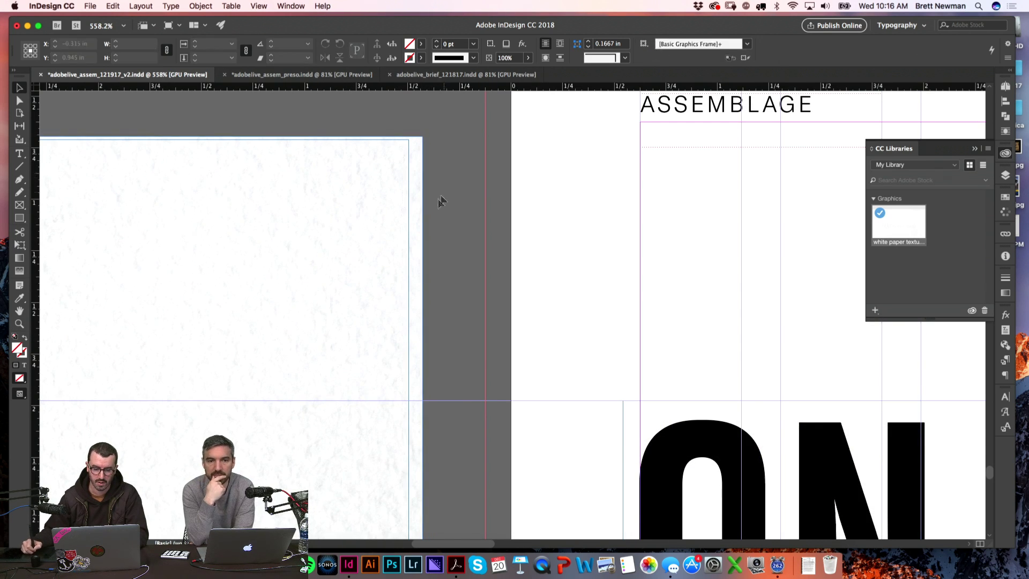
- Snap the rectangle's upper corner nearest page 8 to the texture's corner and stretch its outer side to 8.42 in wide
click(364, 206)
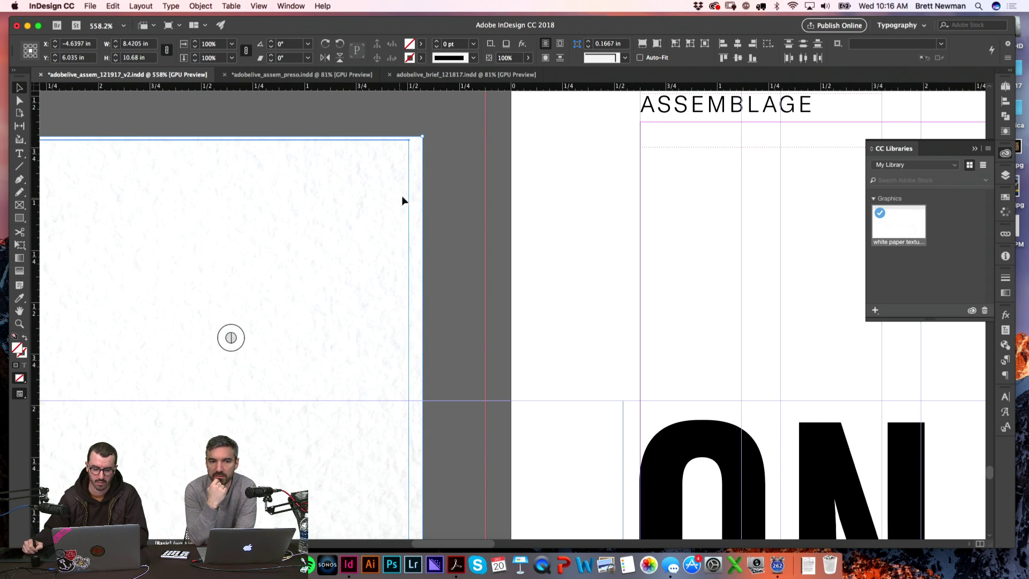
click(411, 154)
drag(411, 156, 427, 151)
key(super+0)
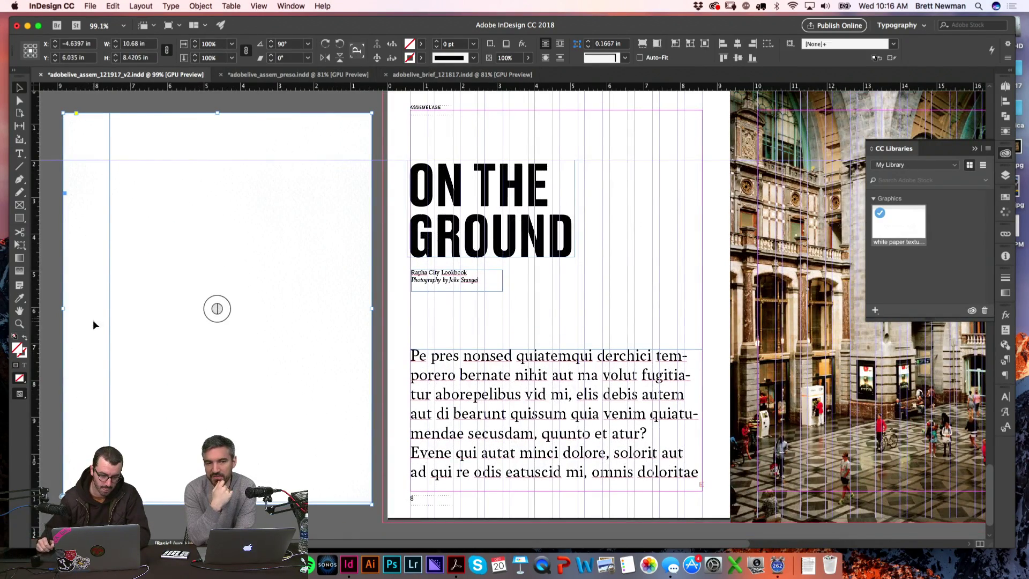
drag(55, 345, 94, 354)
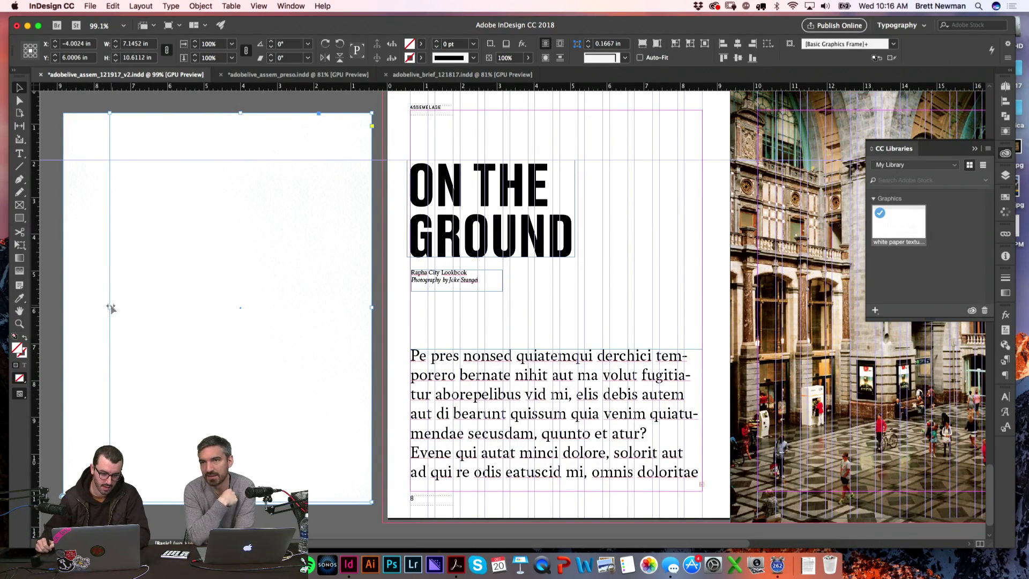
drag(110, 307, 64, 319)
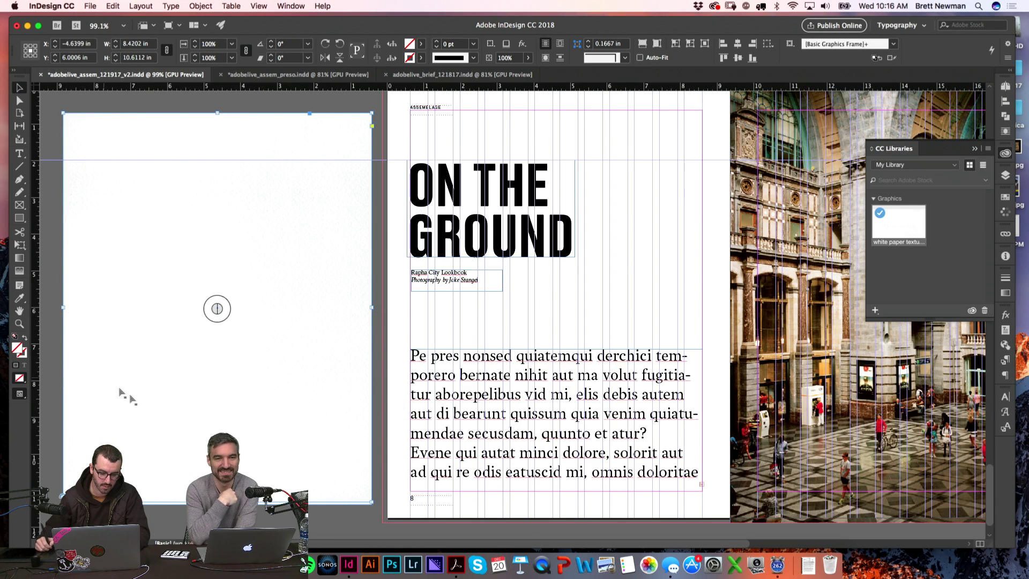
- Extend the rectangle's lower edge to the paper texture's lower edge, making it 10.68 in high
key(super+space)
drag(126, 394, 356, 287)
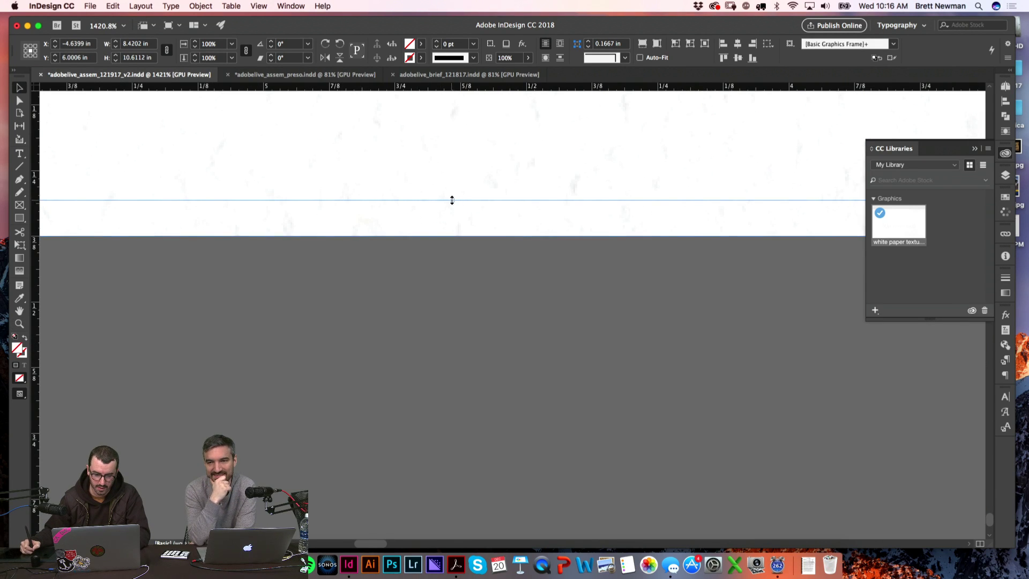
drag(452, 200, 452, 235)
key(super+alt+2)
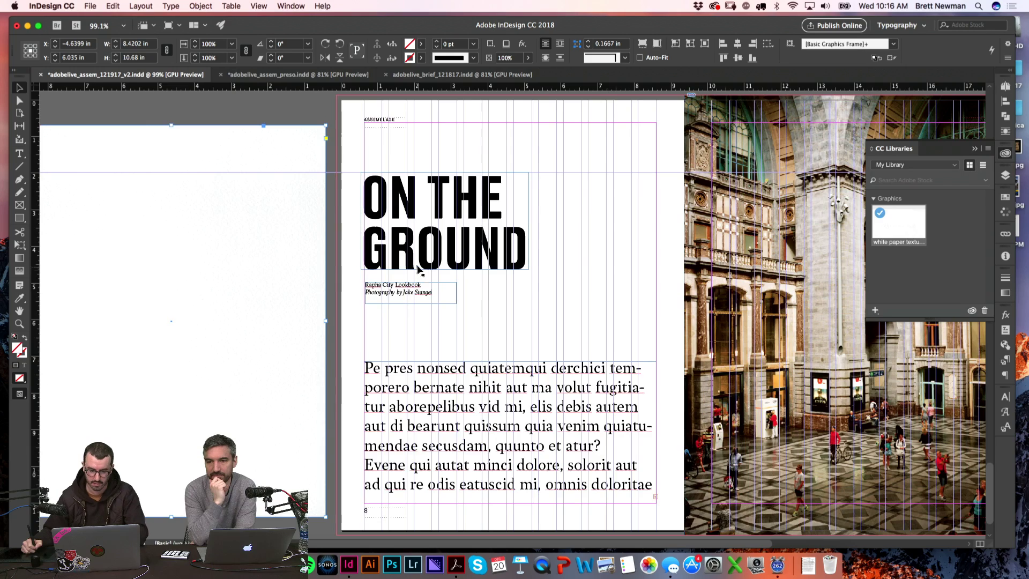
- Fill the rectangle over the paper texture with the pale cream colour #ffffc4
click(182, 322)
click(239, 165)
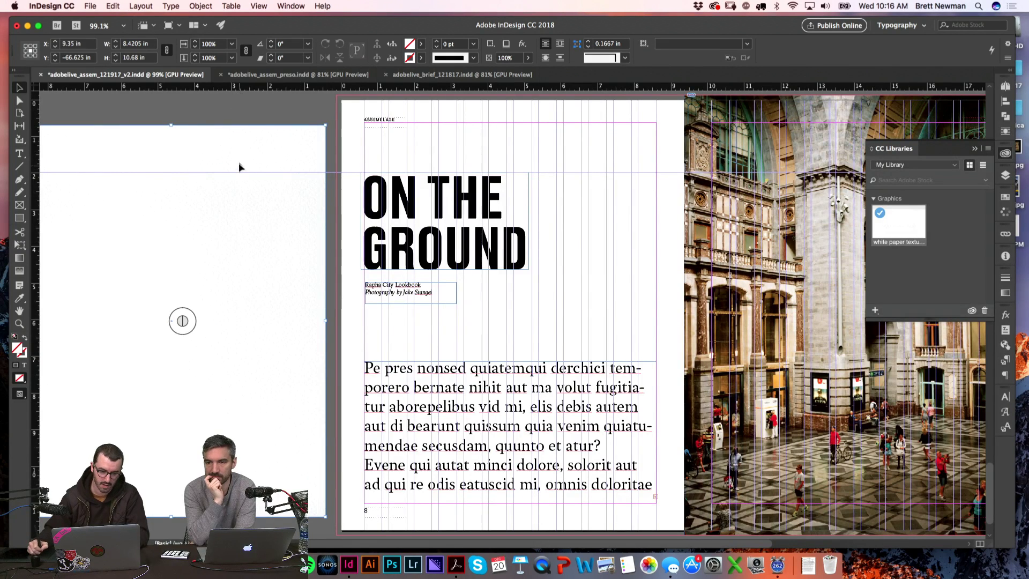
click(422, 44)
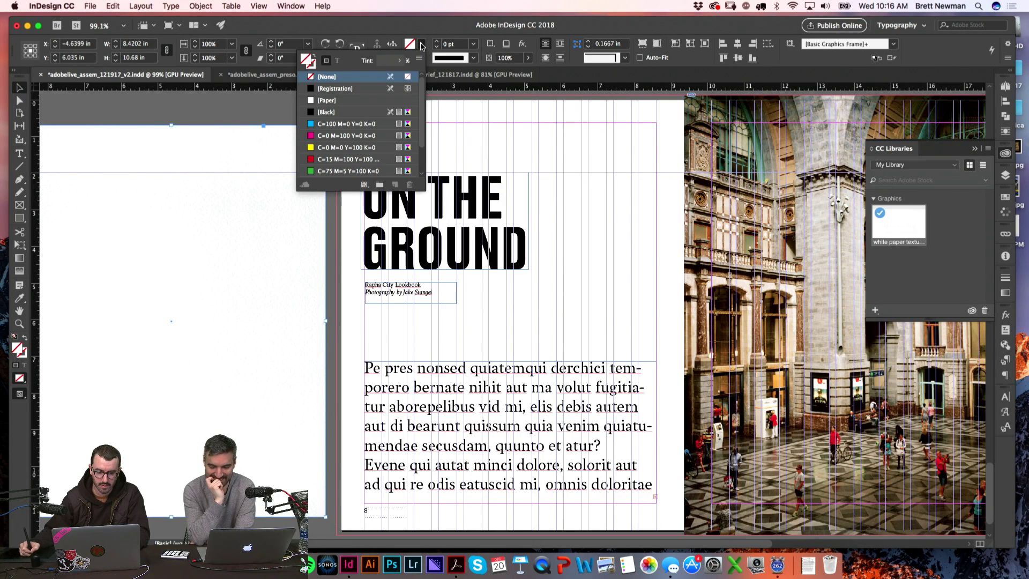
click(353, 147)
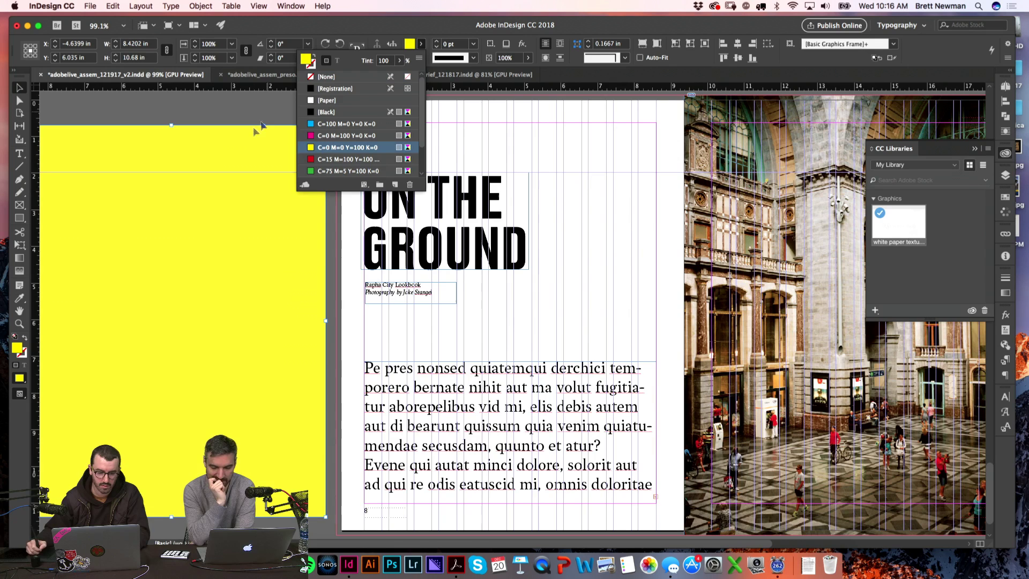
double_click(18, 347)
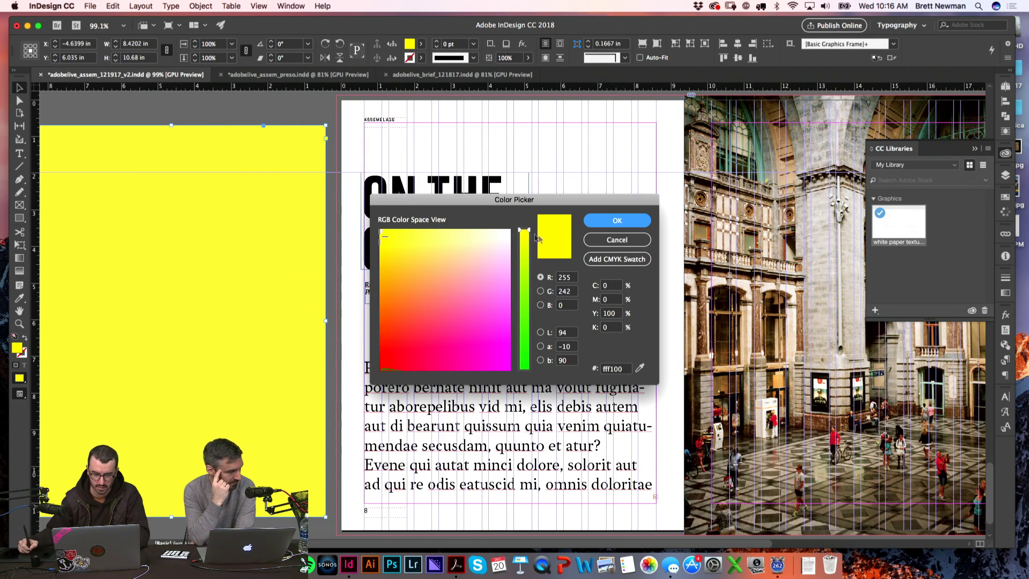
drag(460, 233, 482, 217)
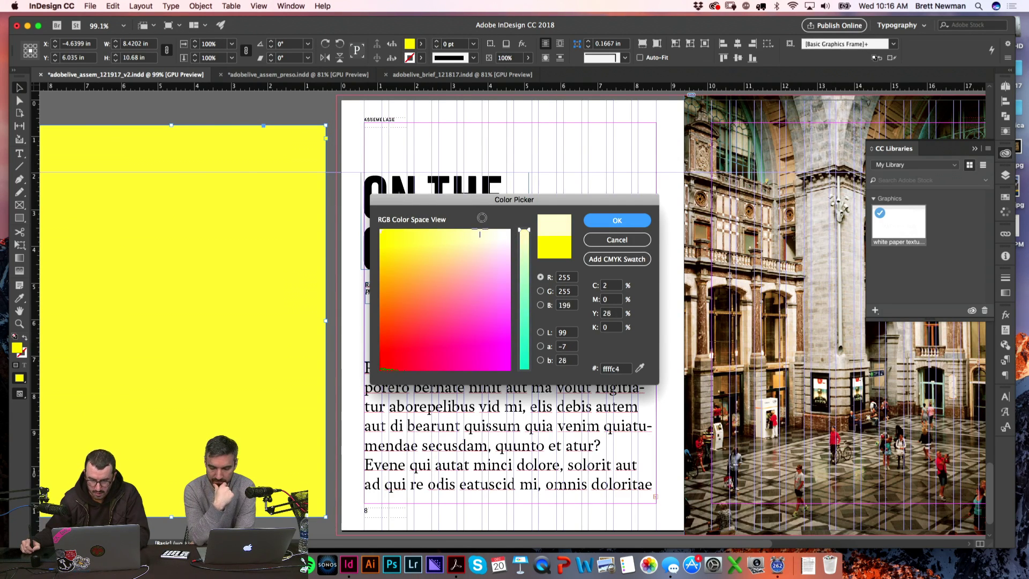
click(606, 219)
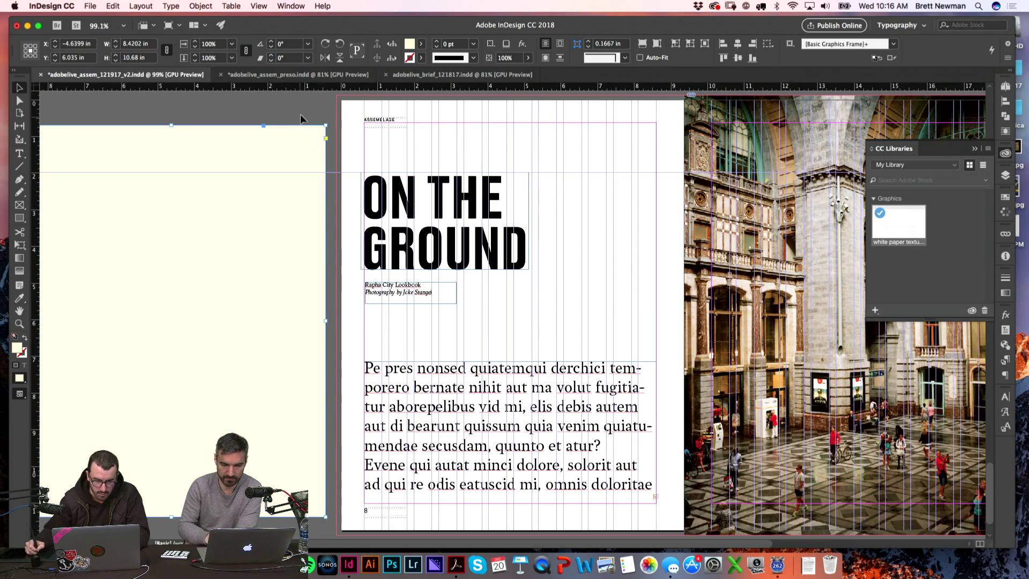
scroll(316, 131, left, 2)
drag(328, 145, 333, 179)
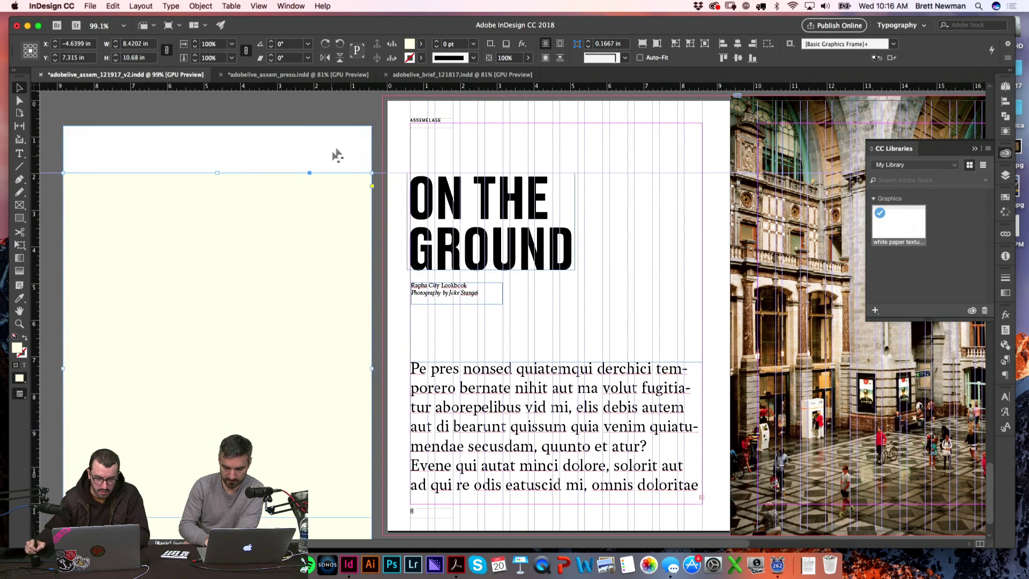
key(super+z)
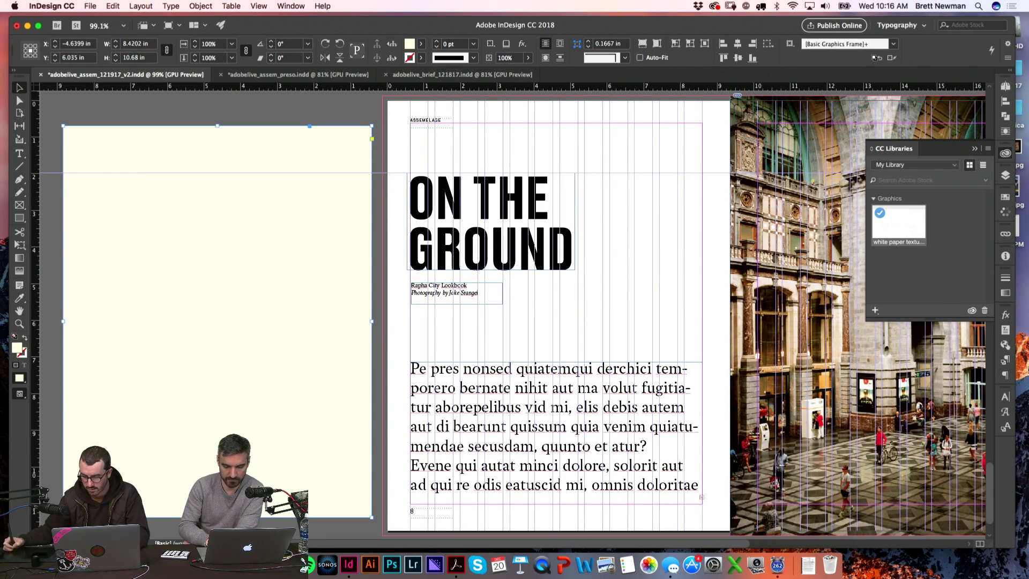
- Set the cream rectangle's blending mode to Multiply
click(1005, 314)
click(893, 326)
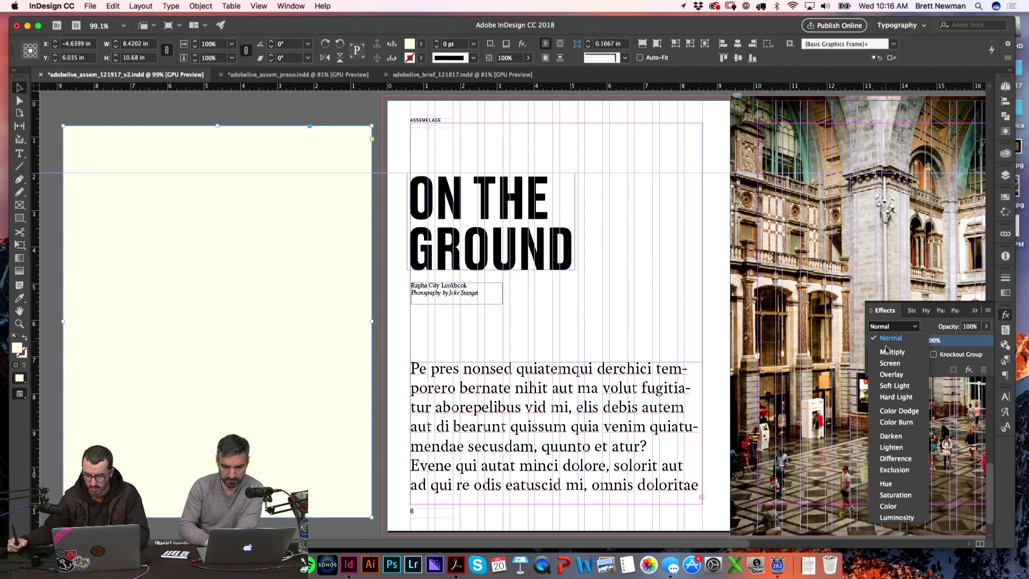
click(887, 353)
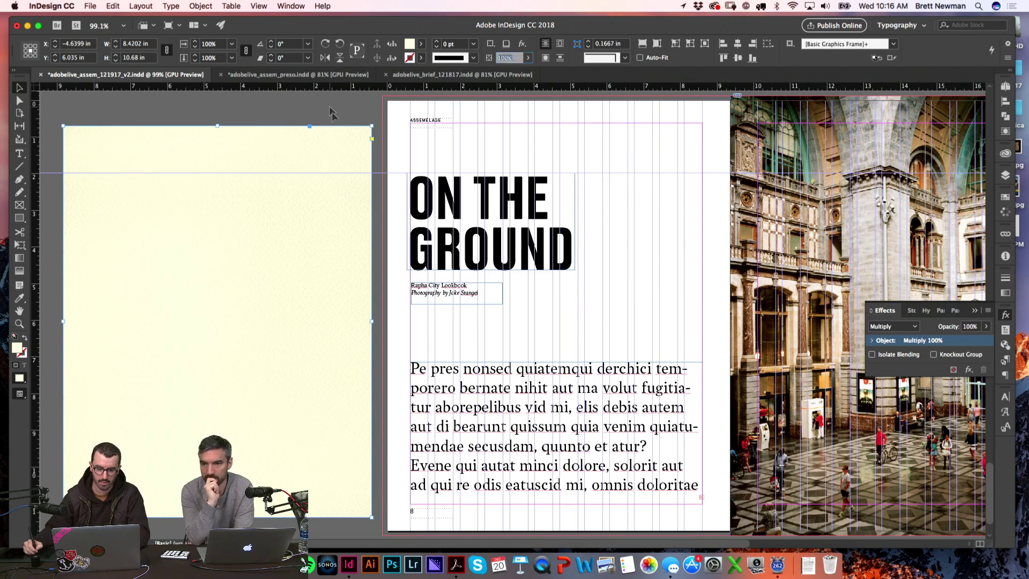
- Set the opacity of the cream rectangle and the paper texture together to 70%
drag(335, 111, 364, 168)
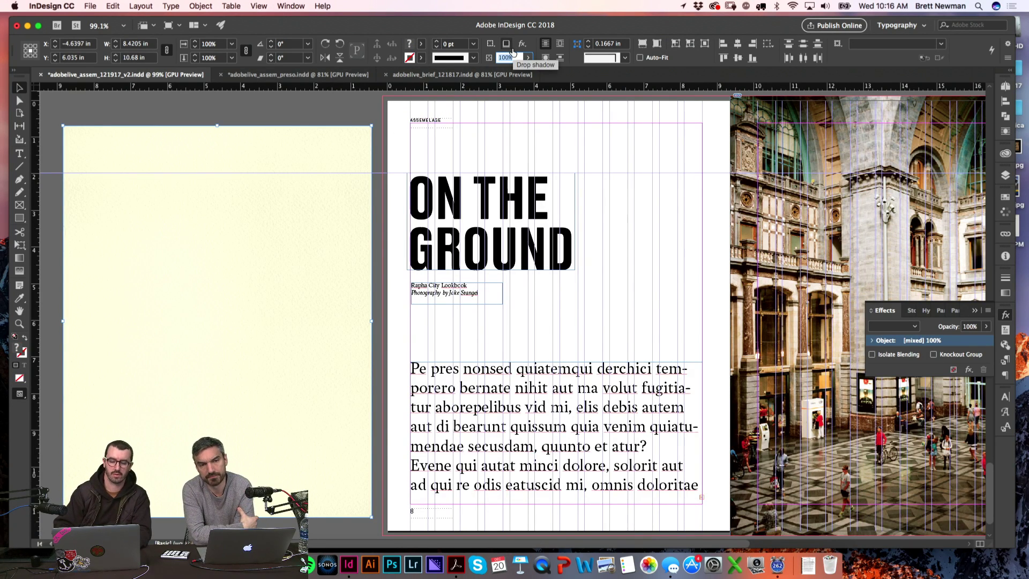
text(90)
key(Return)
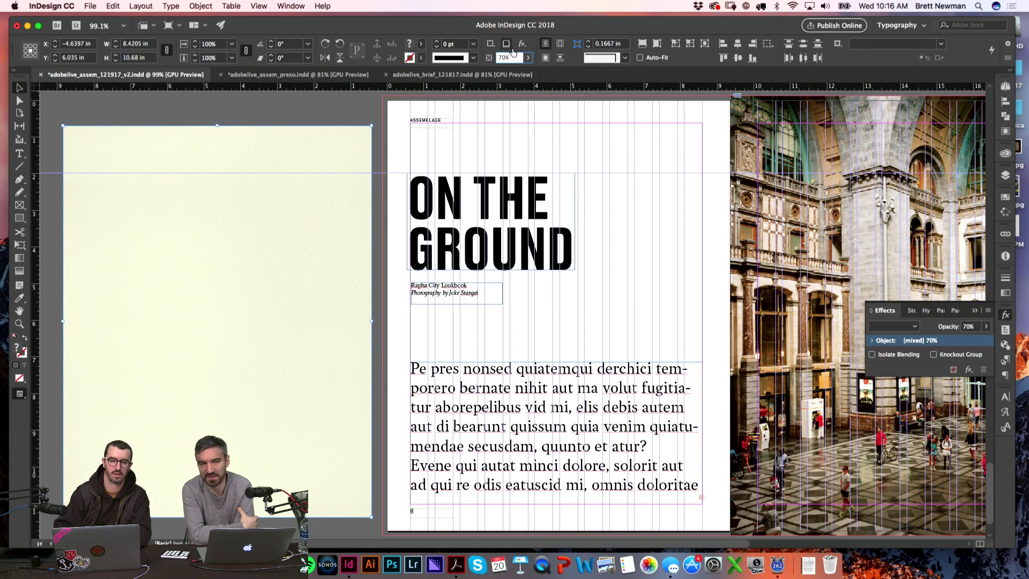
click(312, 108)
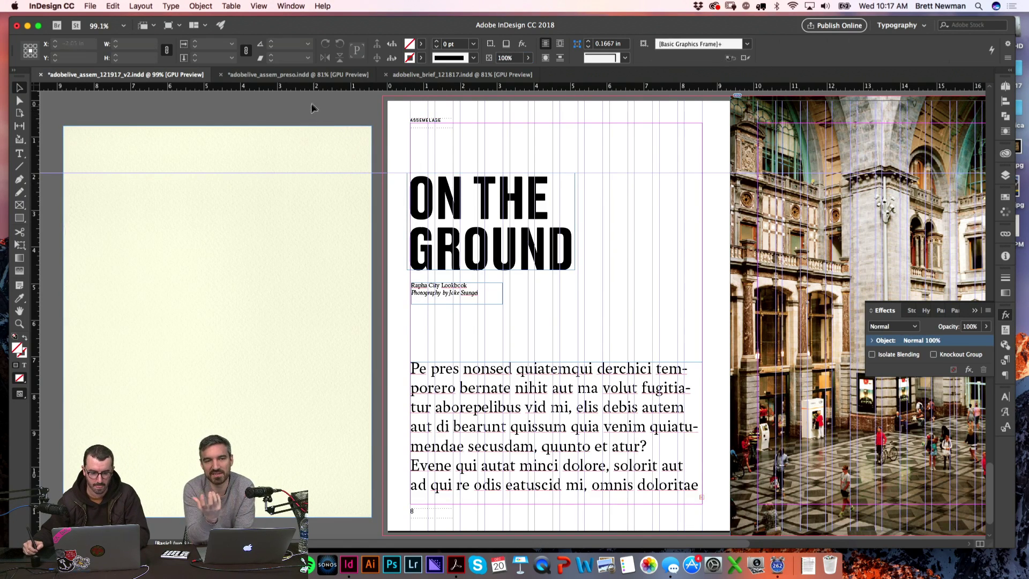
- Place the tinted paper texture on page 8 and scale it to cover the page and bleed, about 9.49 by 12.03 in
drag(313, 154, 633, 119)
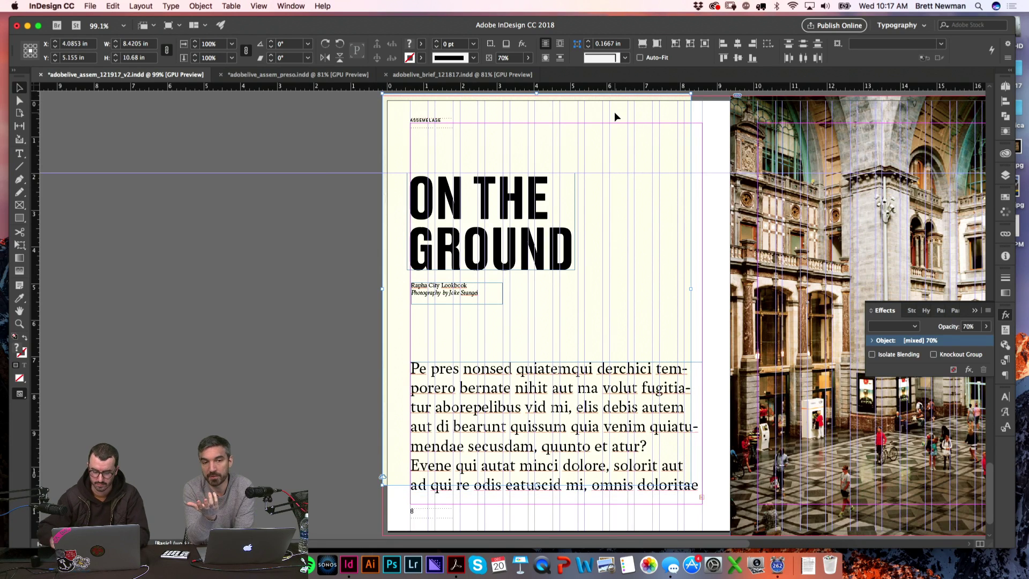
key(e)
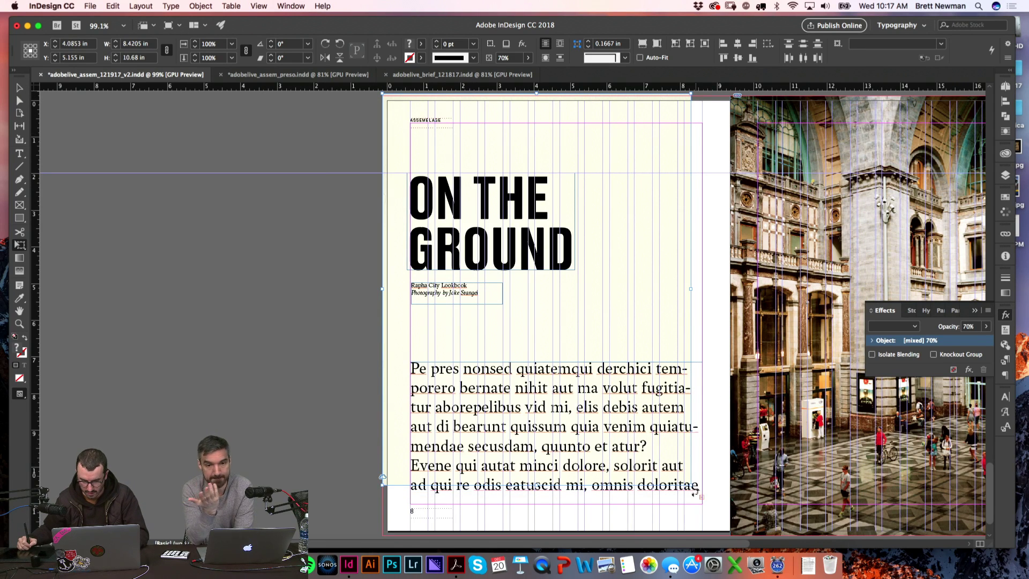
drag(693, 486, 724, 533)
key(v)
- Preview the spread without guides and examine the cream page next to the full-bleed station photo
key(w)
click(282, 361)
scroll(282, 360, right, 5)
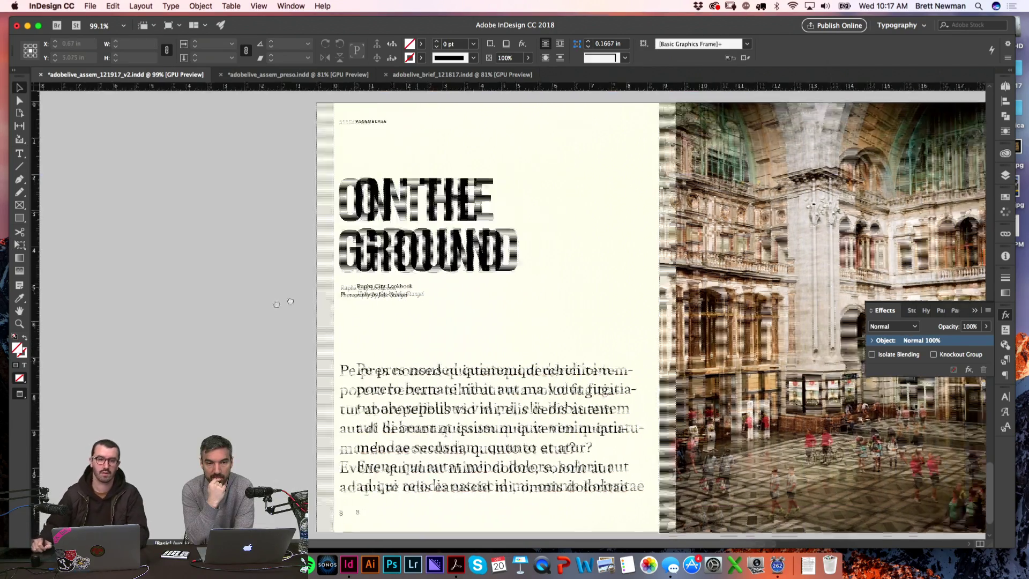
scroll(139, 390, right, 2)
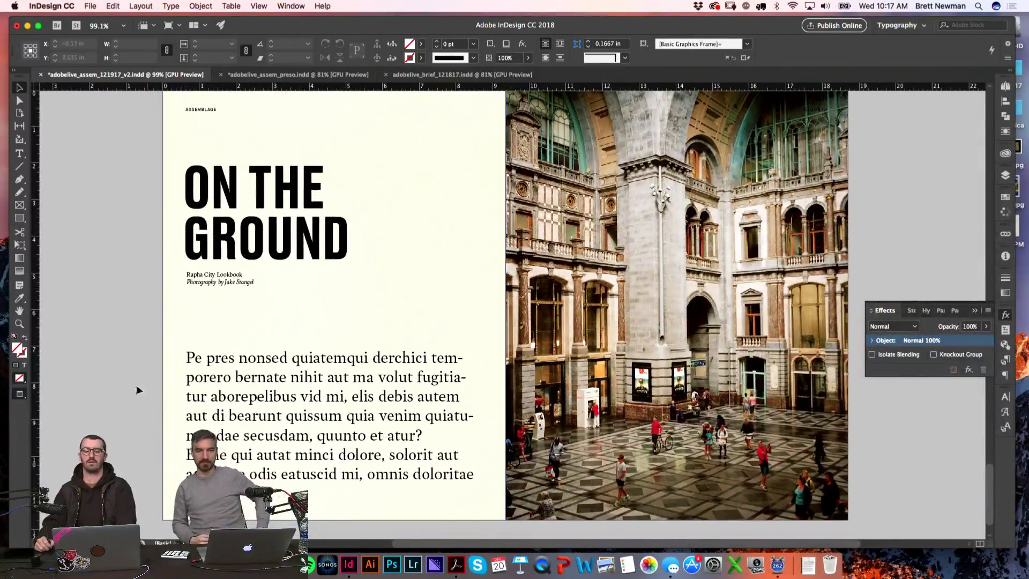
scroll(119, 369, up, 1)
scroll(127, 393, right, 1)
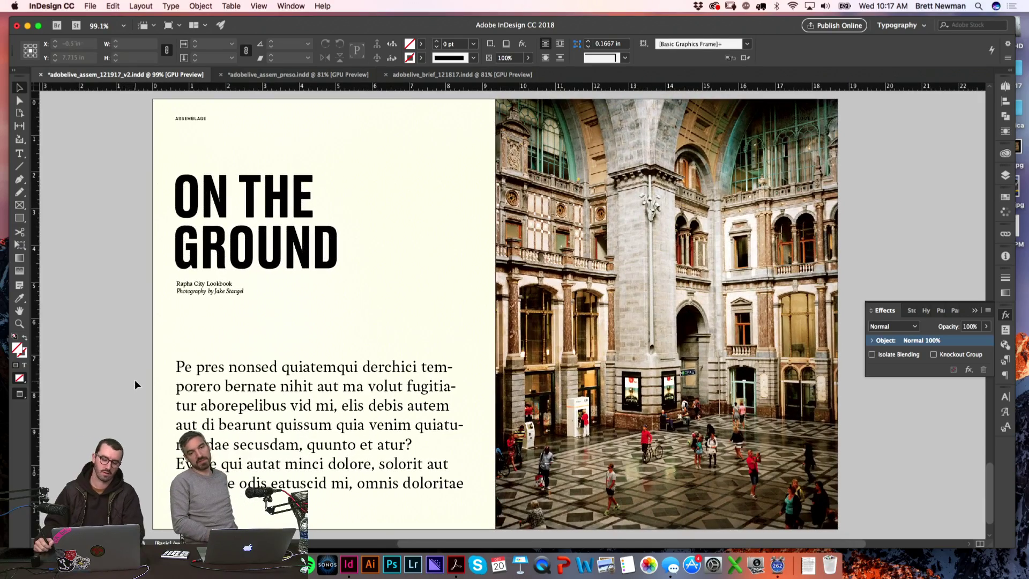
click(1006, 316)
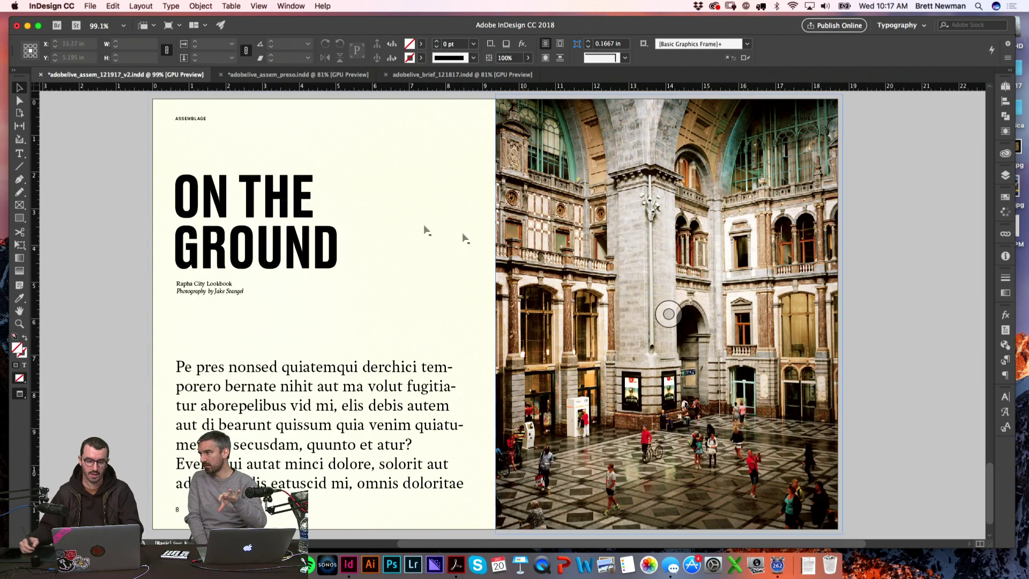
- Inspect the tinted paper grain around page 8's title and body text close up, and compare it with the whole spread
key(w)
click(197, 152)
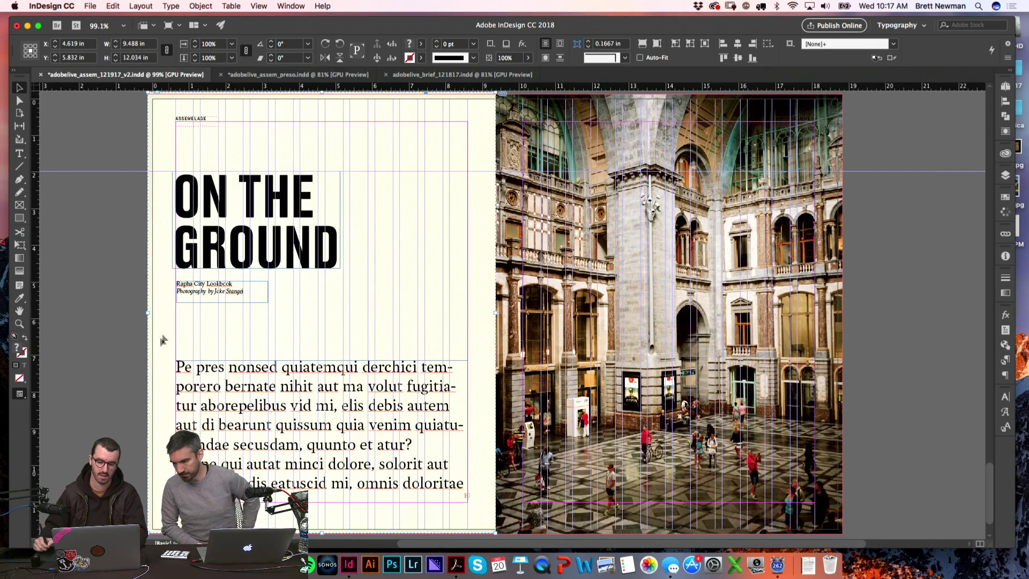
key(w)
key(z)
click(275, 319)
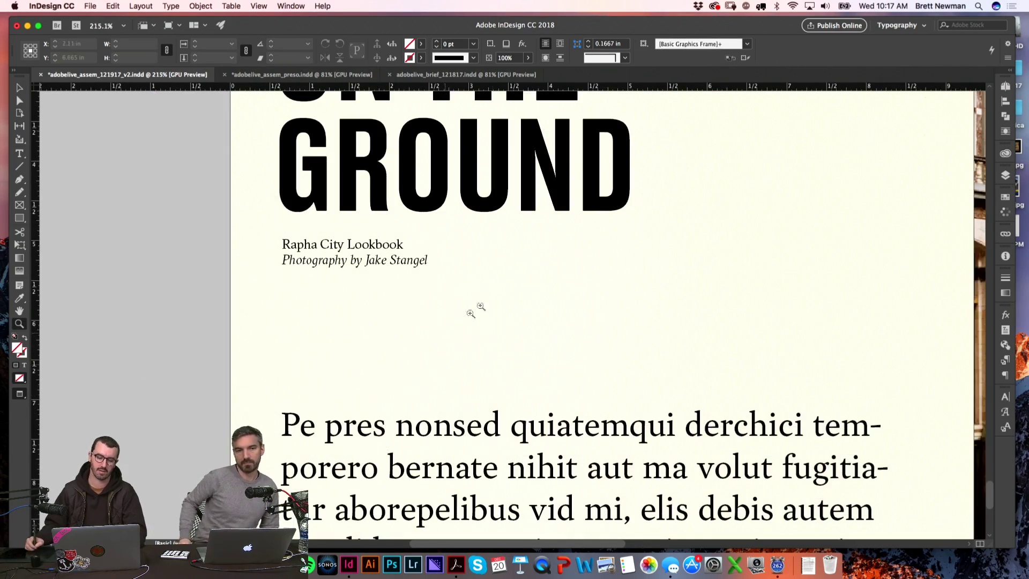
scroll(470, 313, up, 3)
key(super+0)
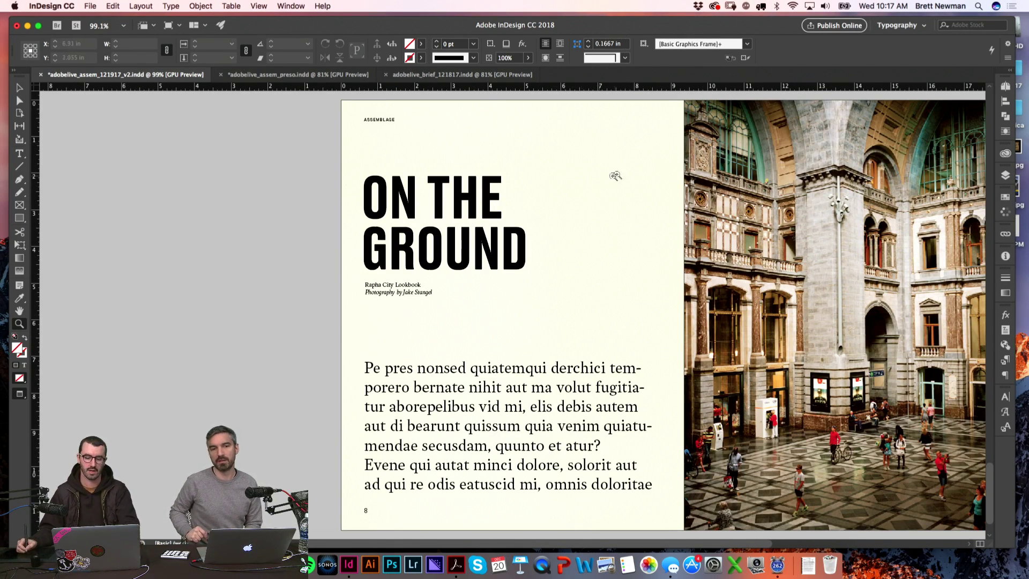
scroll(613, 172, right, 5)
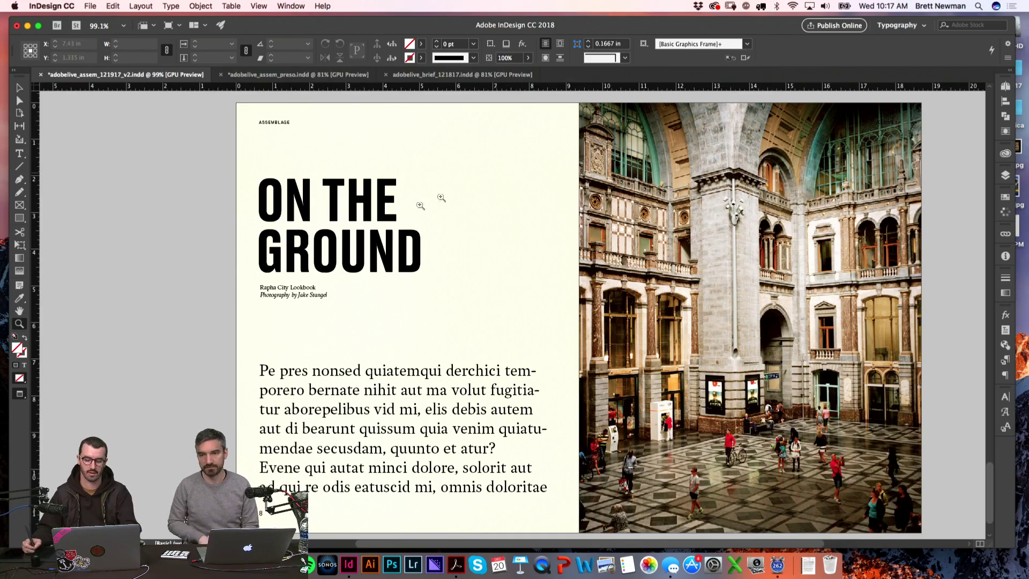
key(w)
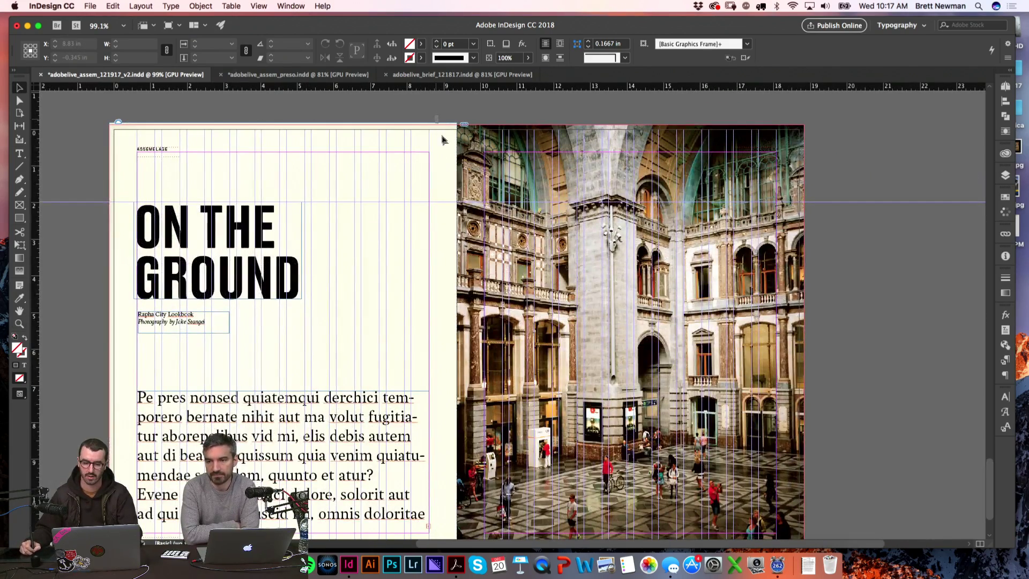
- Copy the tinted paper texture from page 8 onto page 9 beneath the station photo and preview the spread without guides
click(456, 153)
drag(791, 192, 797, 191)
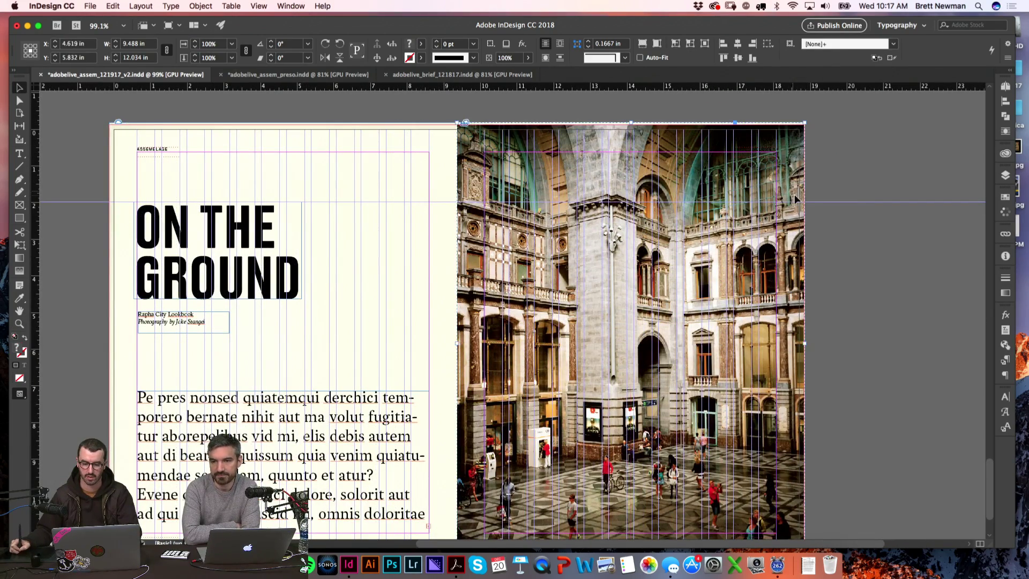
click(873, 160)
key(w)
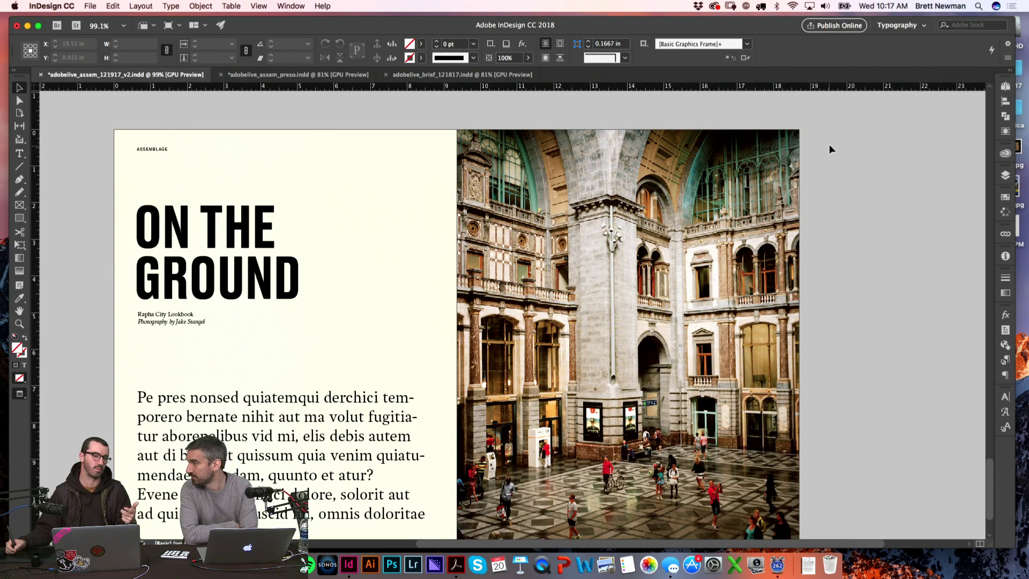
- Set the station photo's blend mode to Multiply over the paper texture
click(627, 331)
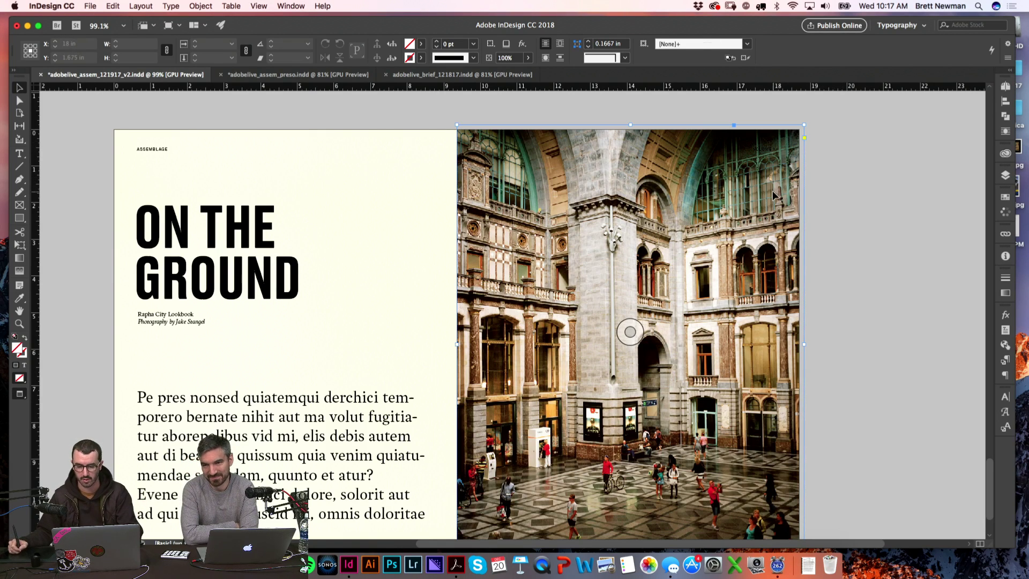
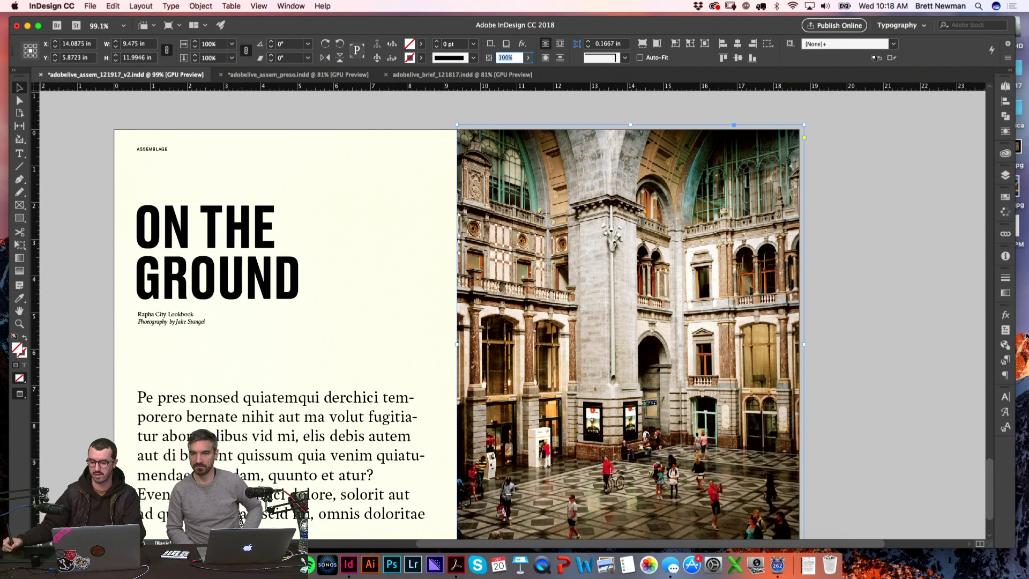
click(1005, 314)
click(909, 325)
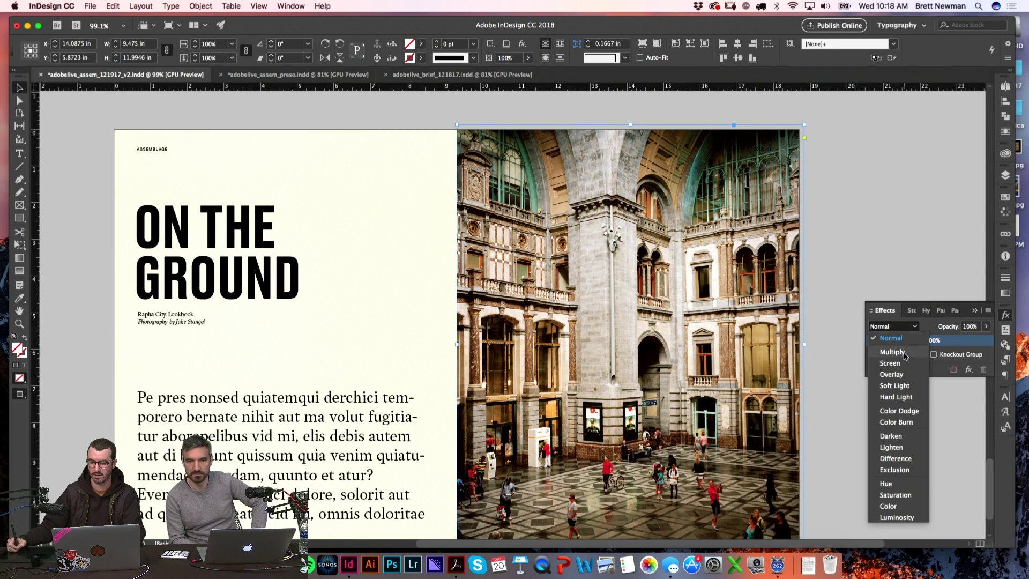
click(905, 355)
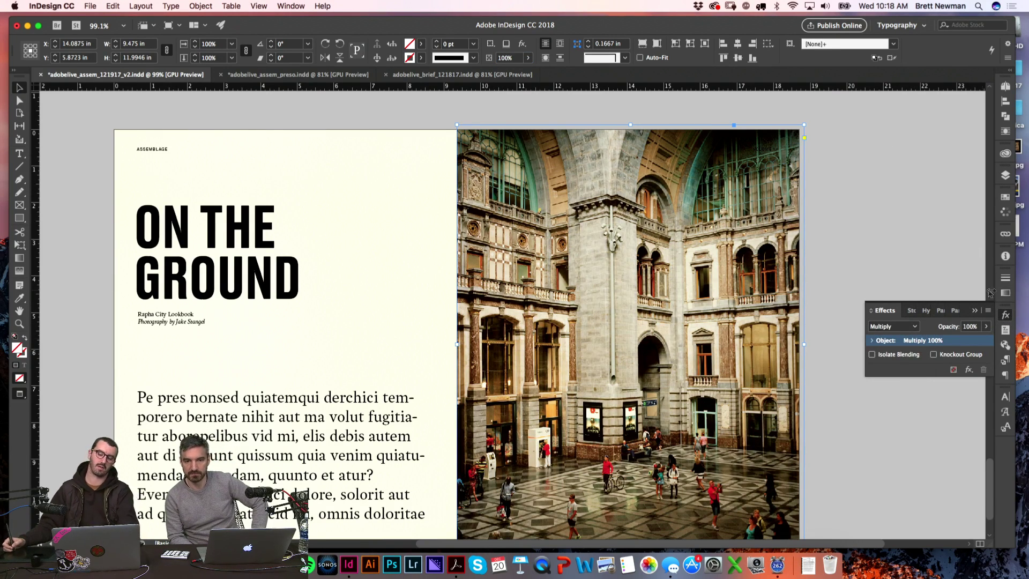
click(868, 229)
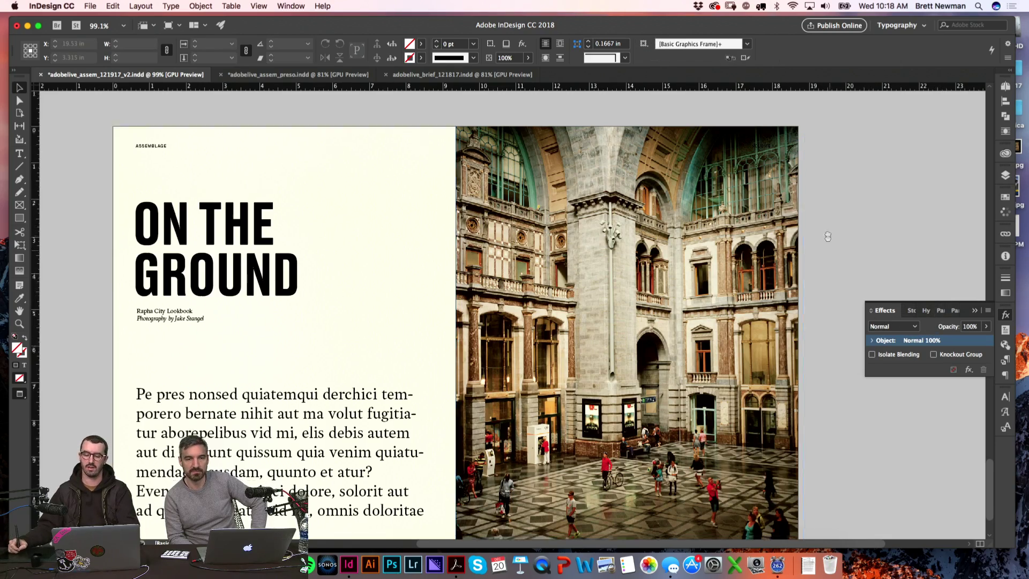
- Switch the station photo between Normal and Multiply blending to compare the effect, ending on Multiply
mouse_move(827, 232)
mouse_down()
mouse_move(831, 215)
mouse_move(844, 226)
mouse_up()
click(901, 326)
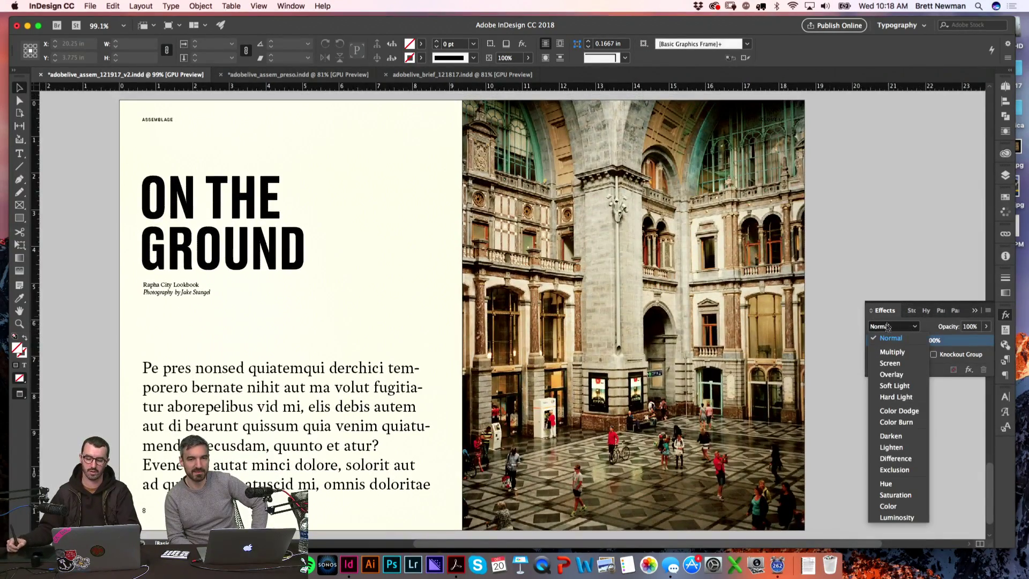
click(892, 351)
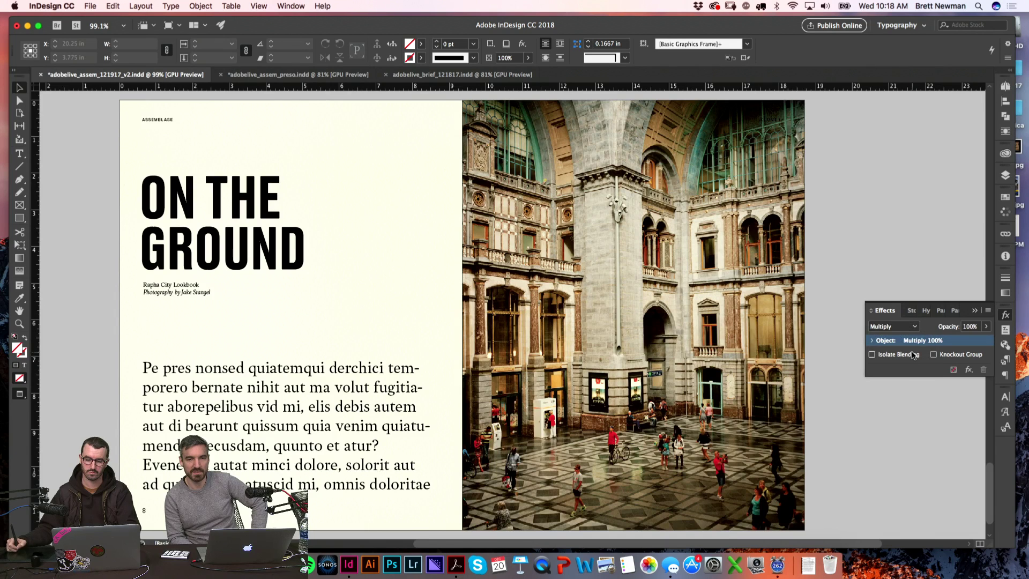
click(781, 231)
click(892, 326)
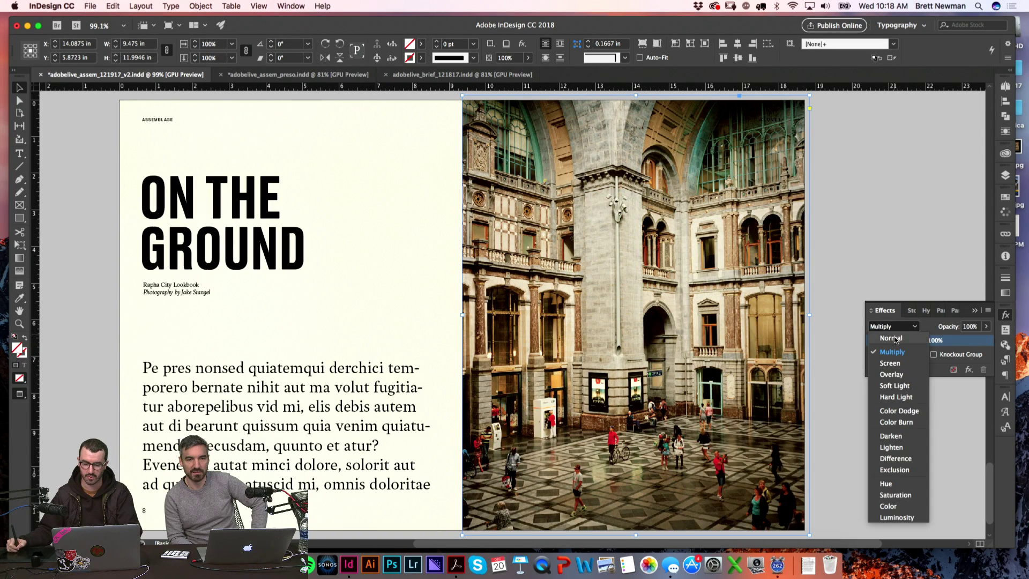
key(Escape)
click(875, 230)
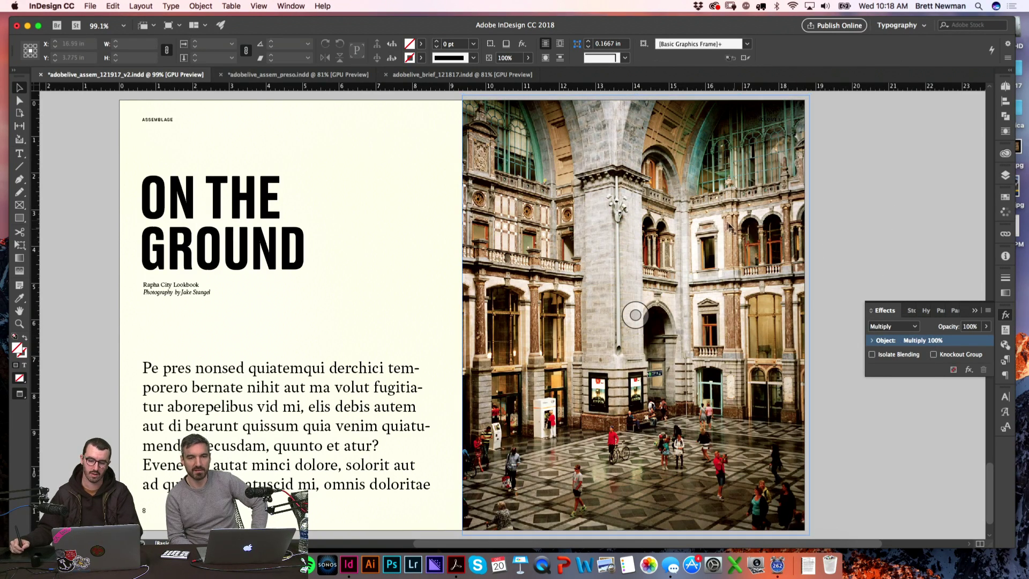
click(796, 257)
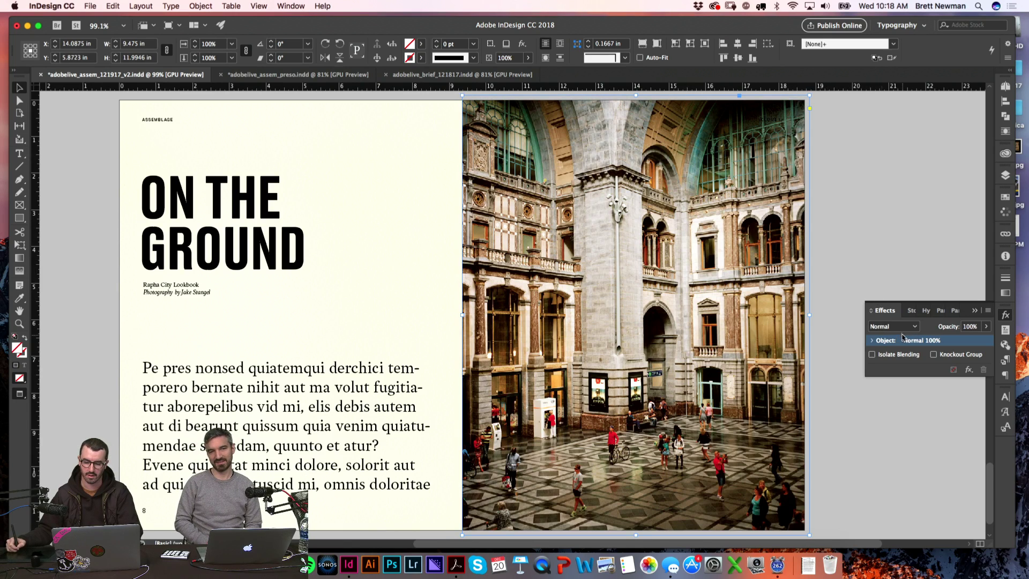
click(893, 327)
click(892, 351)
click(884, 208)
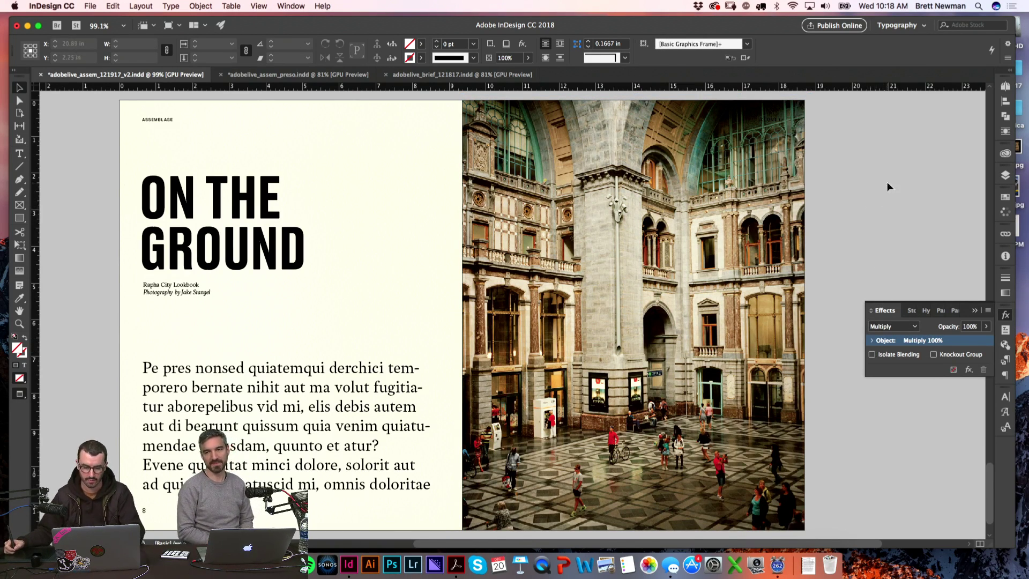
- Expose the paper texture above the station photo on page 9 and set the texture group's opacity to 80%
key(super+z)
key(super+z)
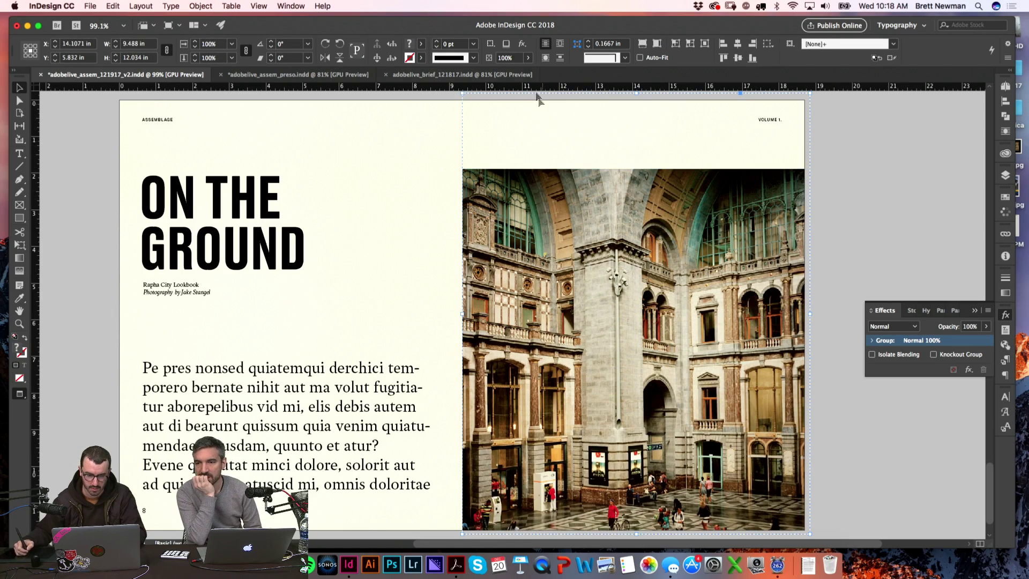
click(514, 58)
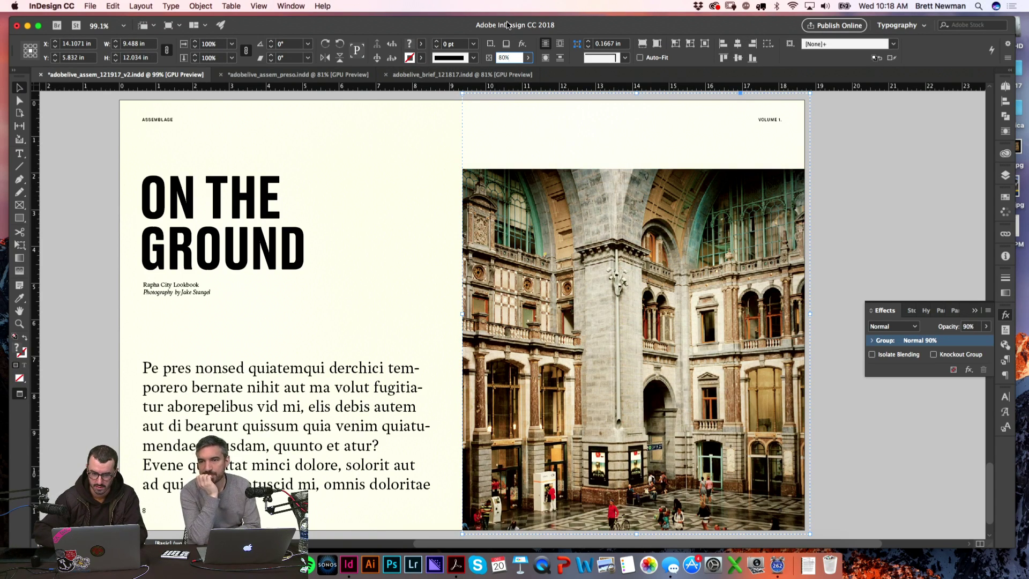
text(80)
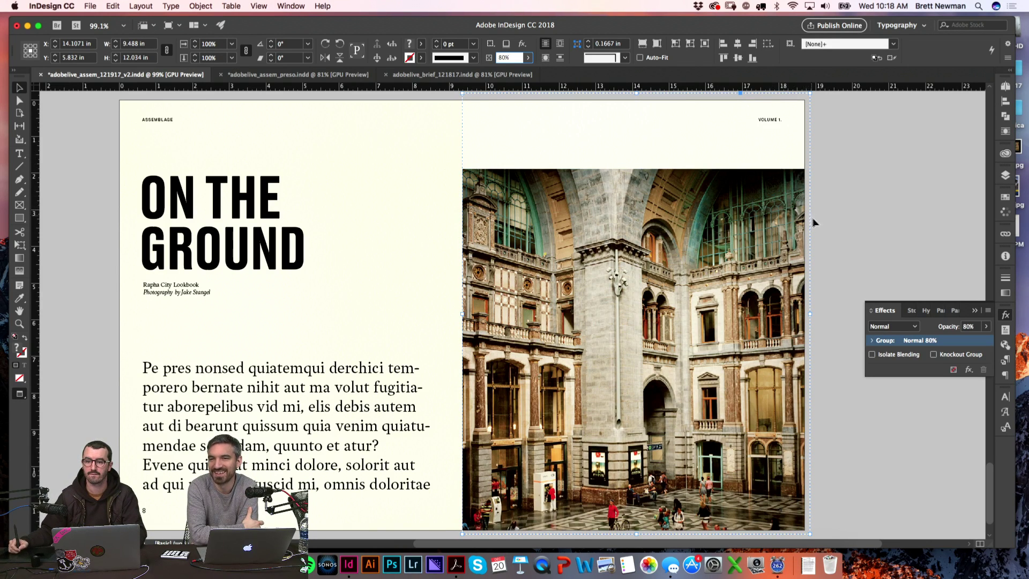
- Return the station photo to its full-bleed position on page 9 and preview the spread without guides
click(539, 213)
key(w)
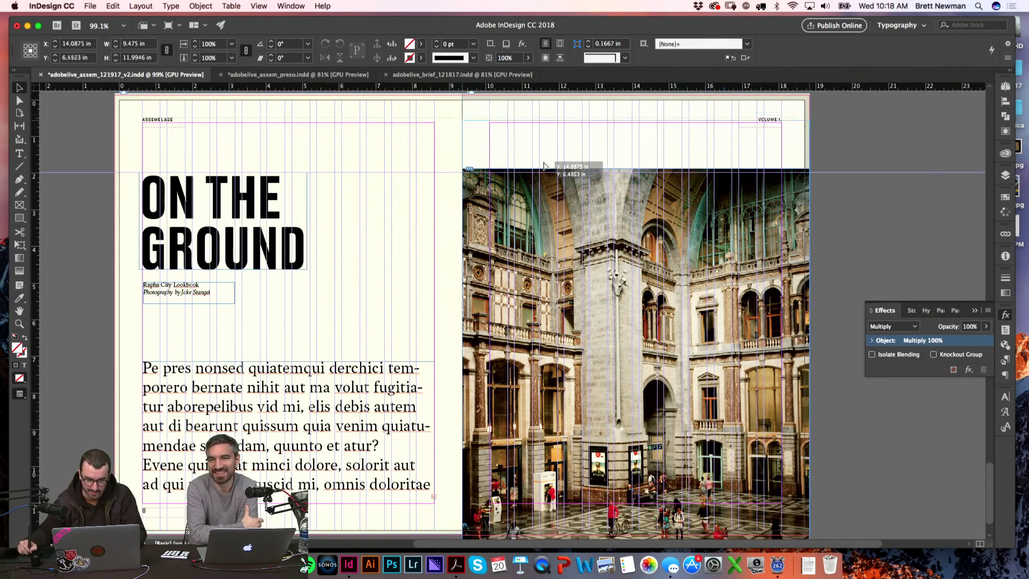
key(super+z)
key(w)
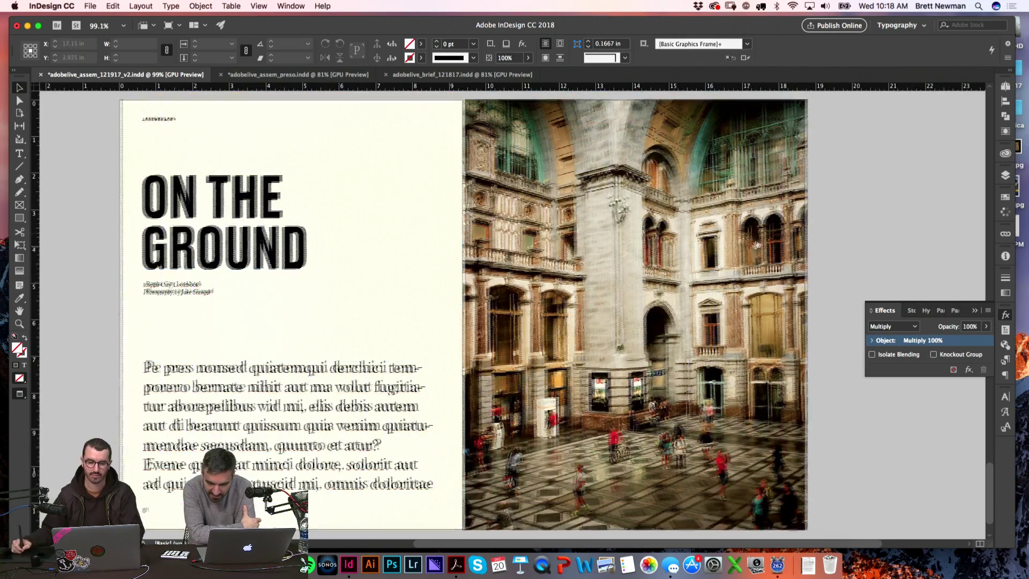
- Examine the multiplied station photo across the spread and close up at page 9's outer corner near the VOLUME 1. header
scroll(509, 308, down, 1)
scroll(769, 235, up, 1)
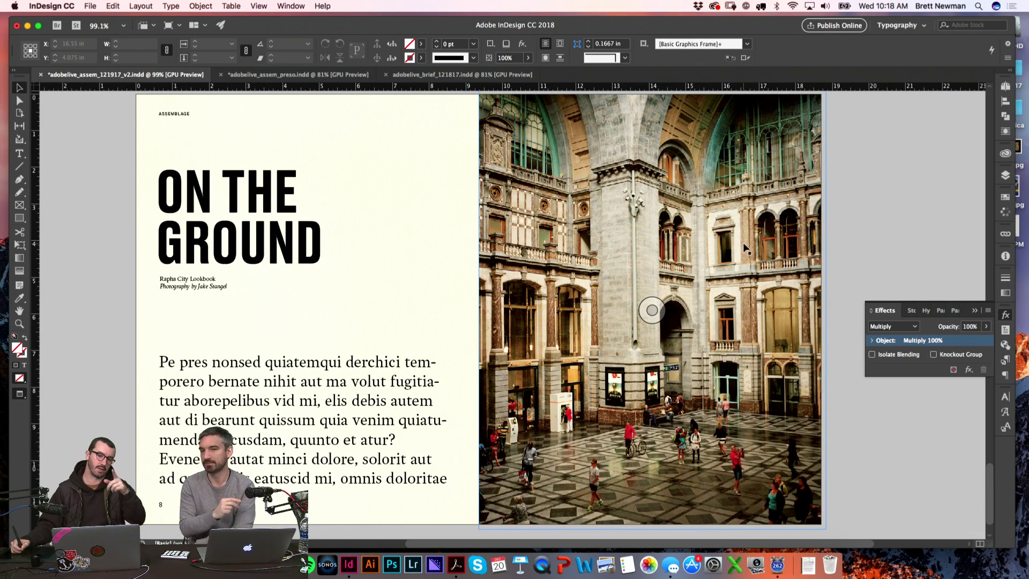
click(945, 279)
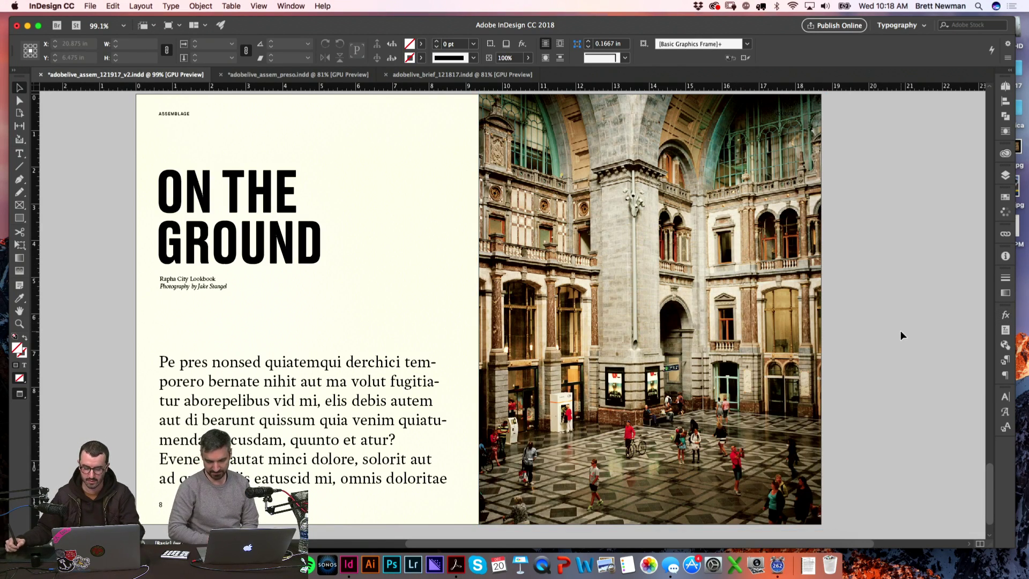
key(super+minus)
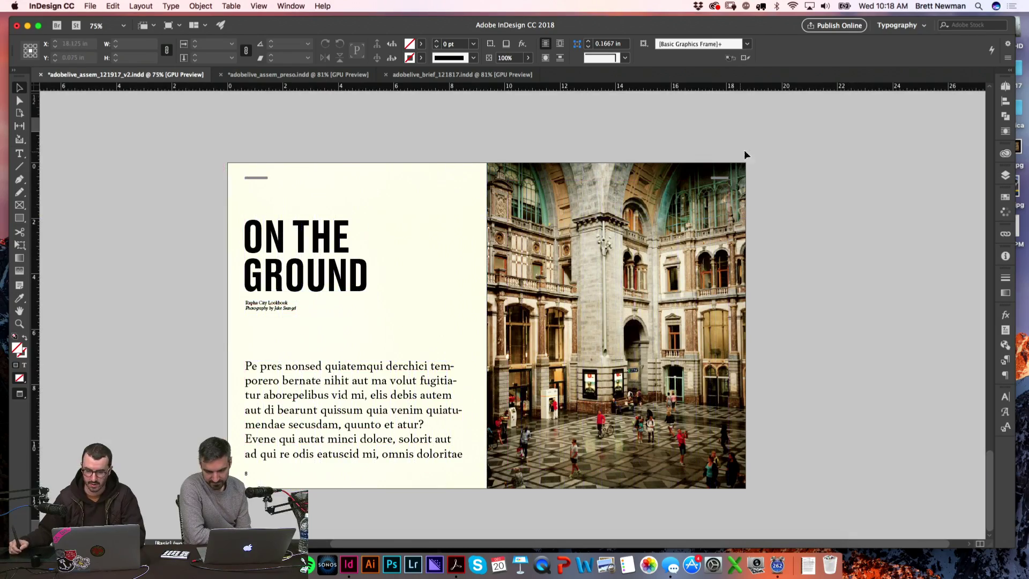
key(super+space)
drag(694, 142, 801, 208)
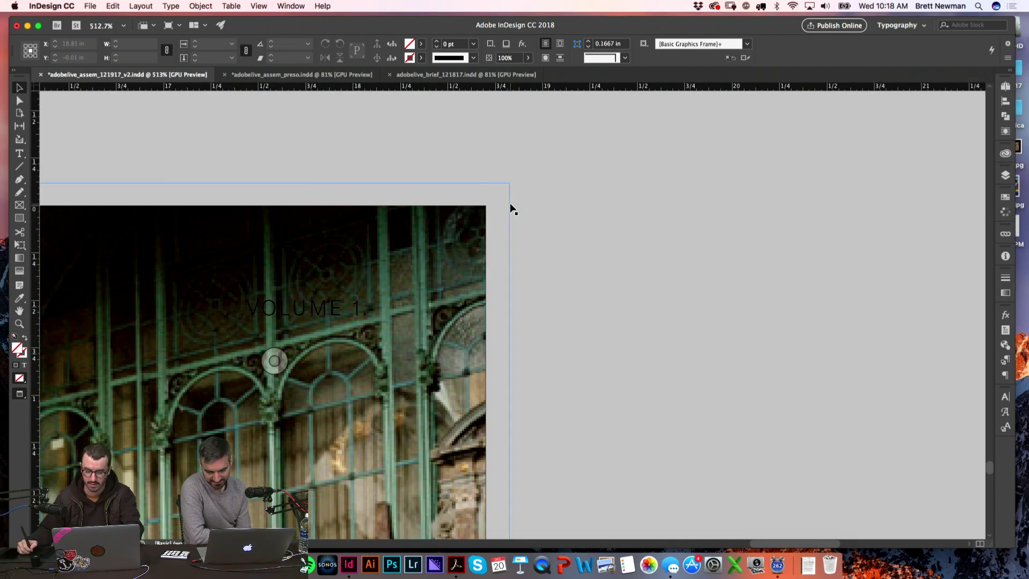
key(alt+super+0)
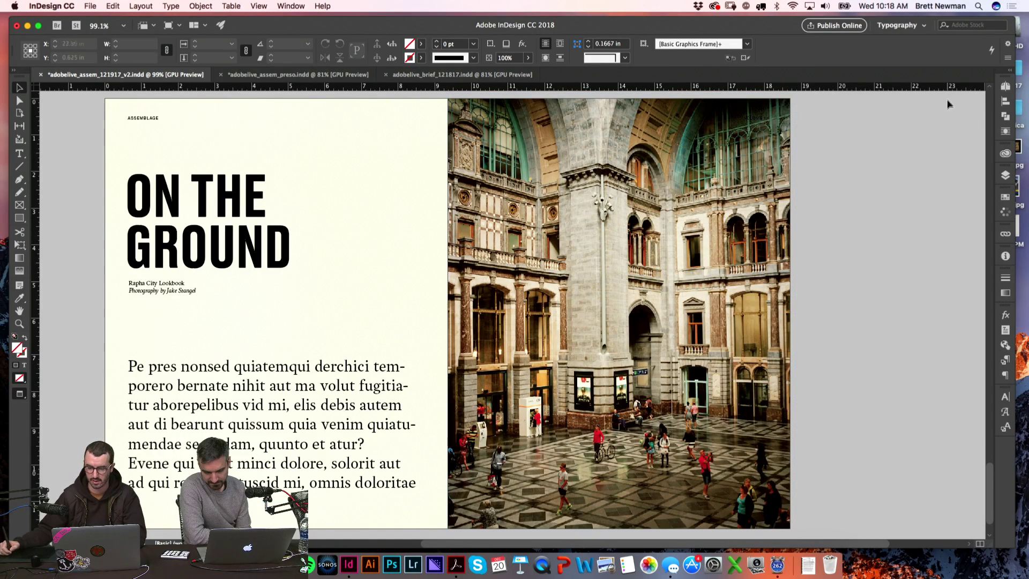
- Colour all of page 8's body text with the red sampled from the cyclist's top in the station photo using the Eyedropper
double_click(344, 381)
key(super+a)
click(20, 298)
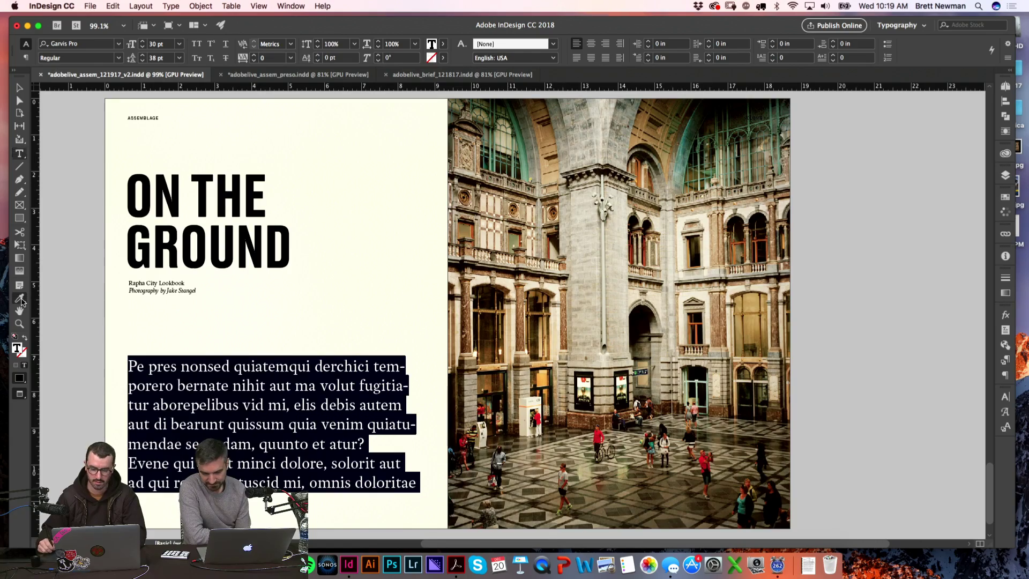
click(604, 430)
key(super+shift+a)
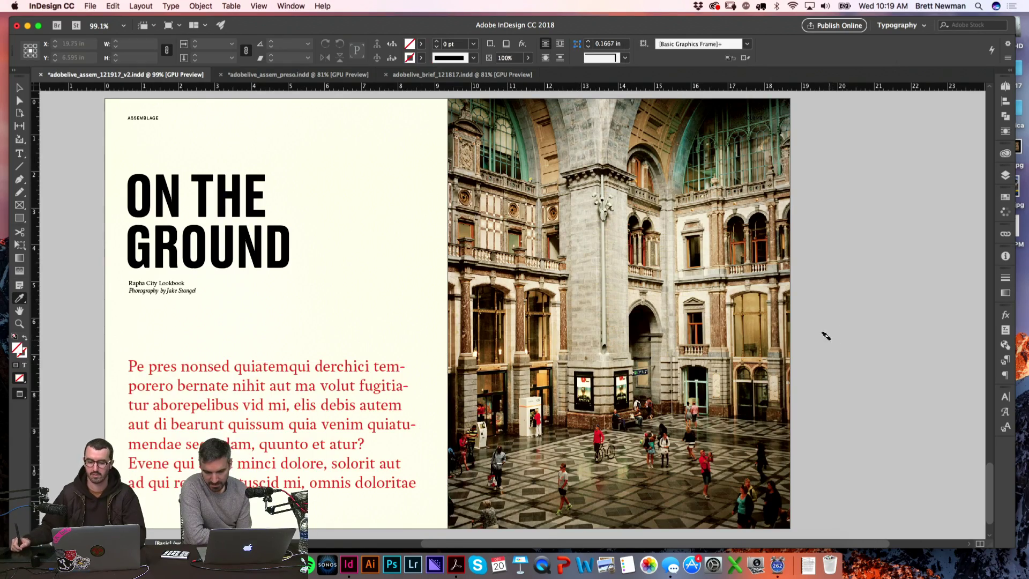
- Examine the red body text close up beside the red-clothed figures in the station photo, and compare it with the whole spread
key(z)
drag(310, 363, 513, 401)
scroll(514, 402, down, 5)
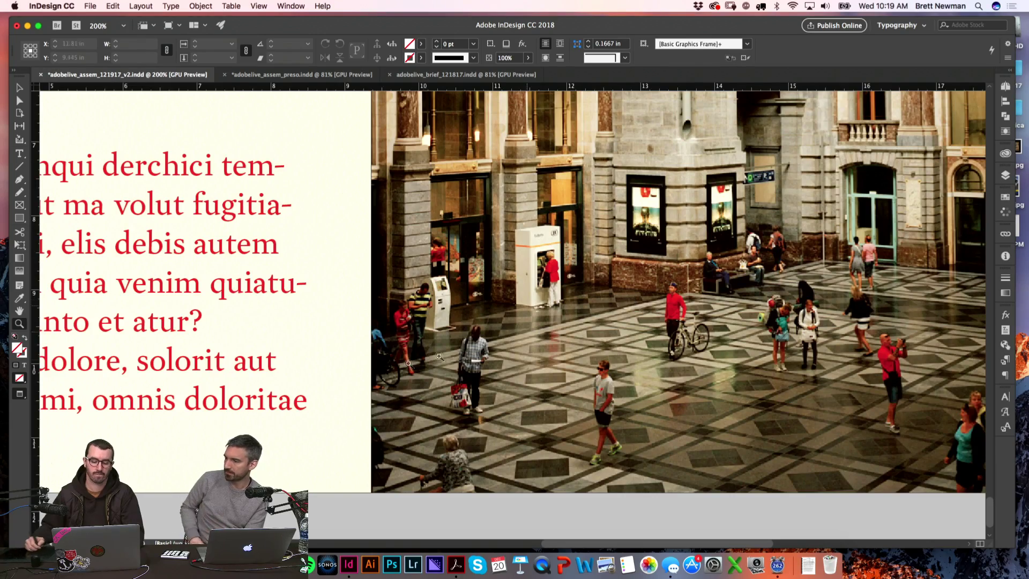
key(v)
scroll(509, 316, left, 5)
click(377, 203)
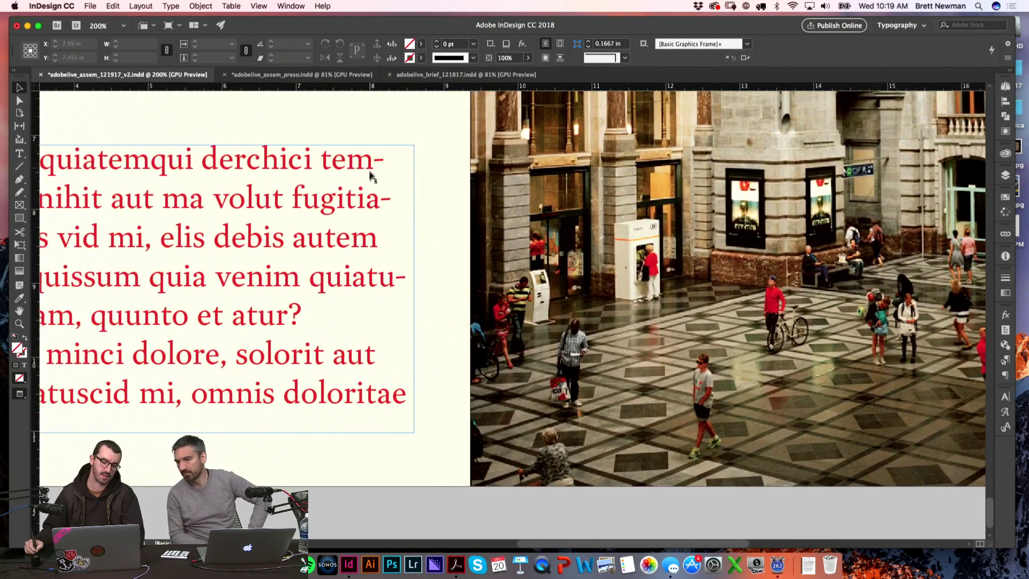
click(312, 516)
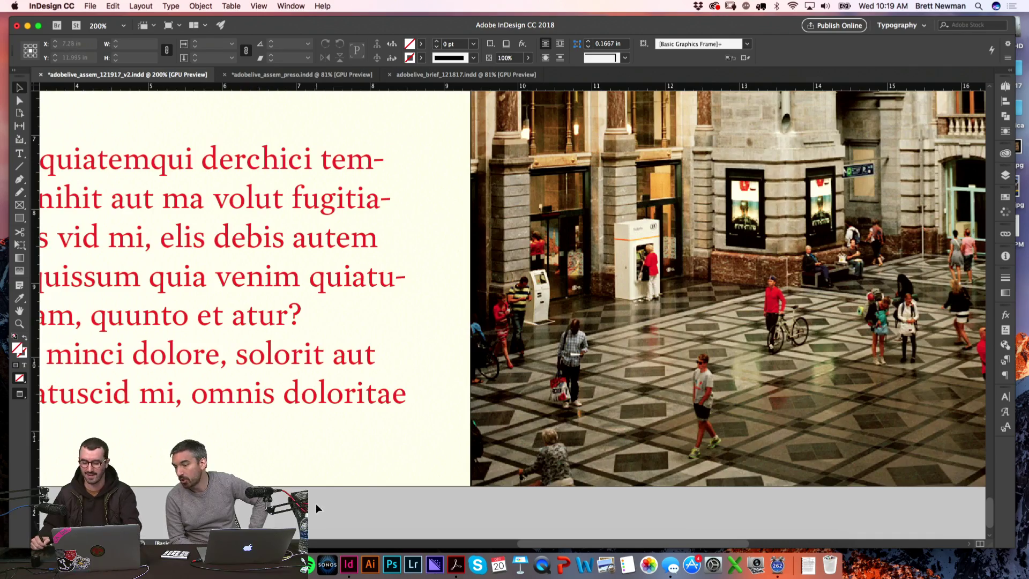
scroll(316, 508, down, 3)
scroll(395, 310, down, 2)
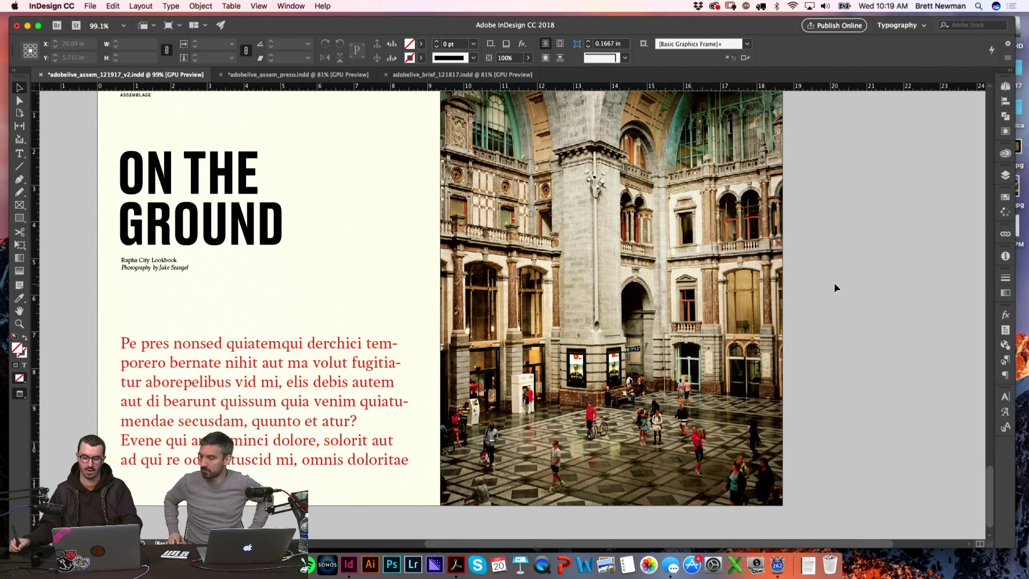
- Insert forced line breaks before "temporero" and "fugitiatur" in page 8's body text to remove the hyphenated line endings
key(t)
click(365, 340)
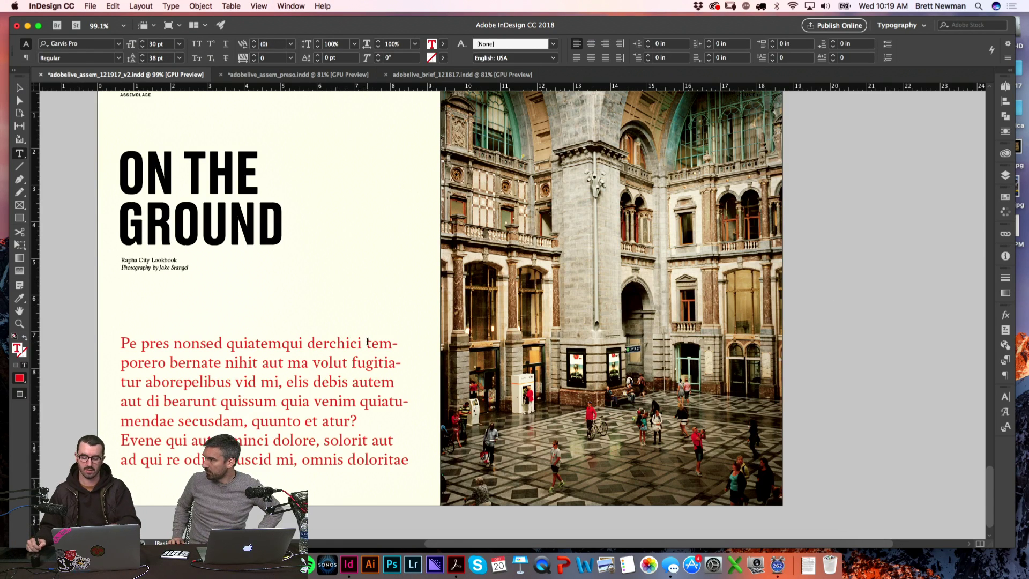
key(shift+Return)
click(380, 362)
key(super+shift+minus)
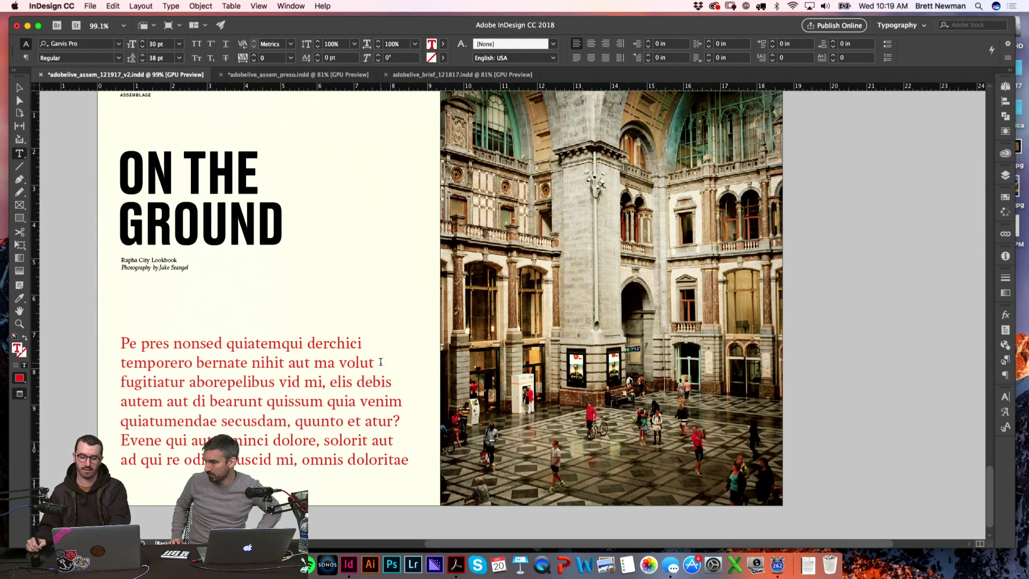
click(893, 310)
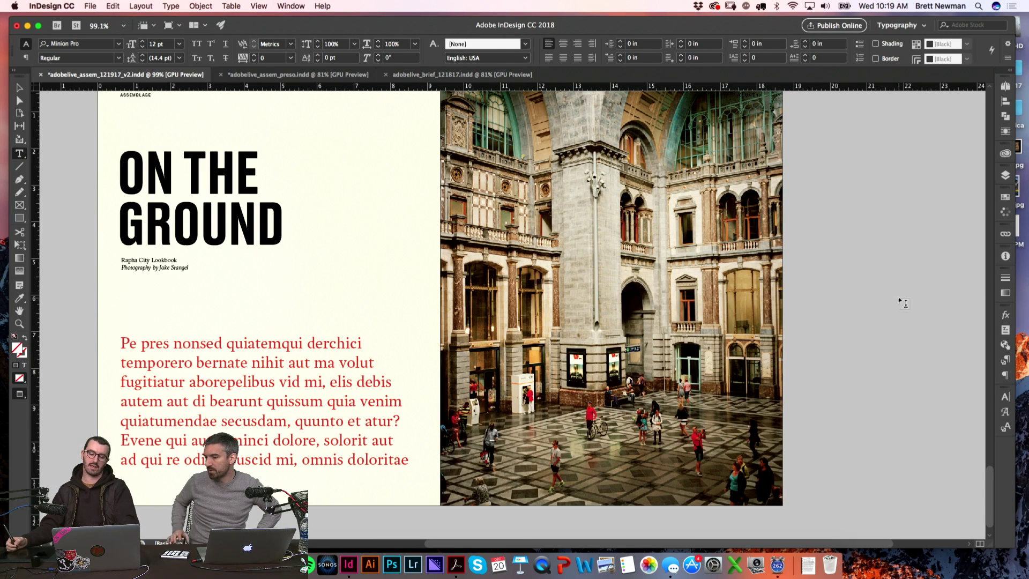
- Undo and restore the body text's line breaks to compare the rag, and add a line break before "venim"
key(super+z)
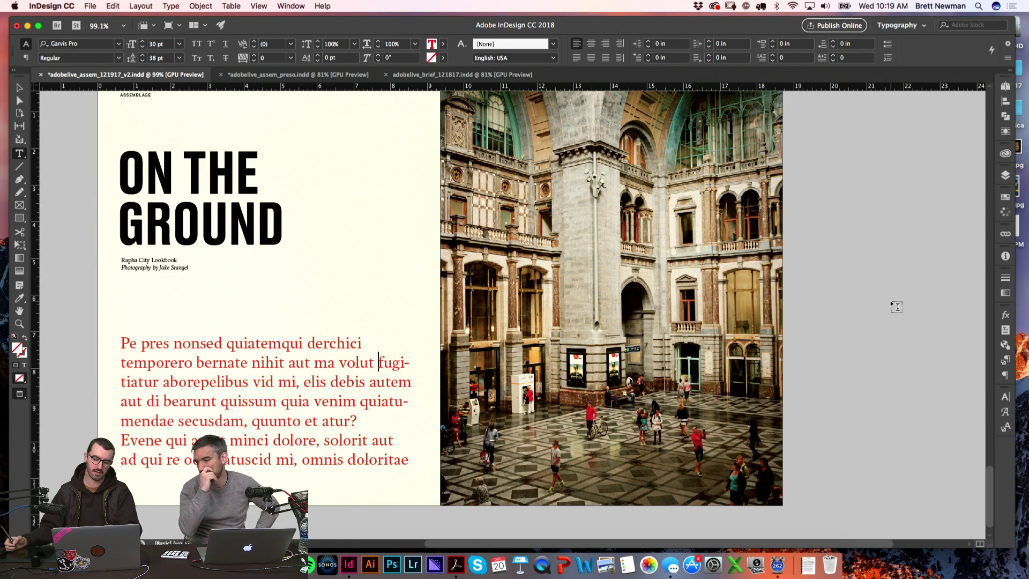
key(super+z)
key(shift+super+z)
key(shift+super+z)
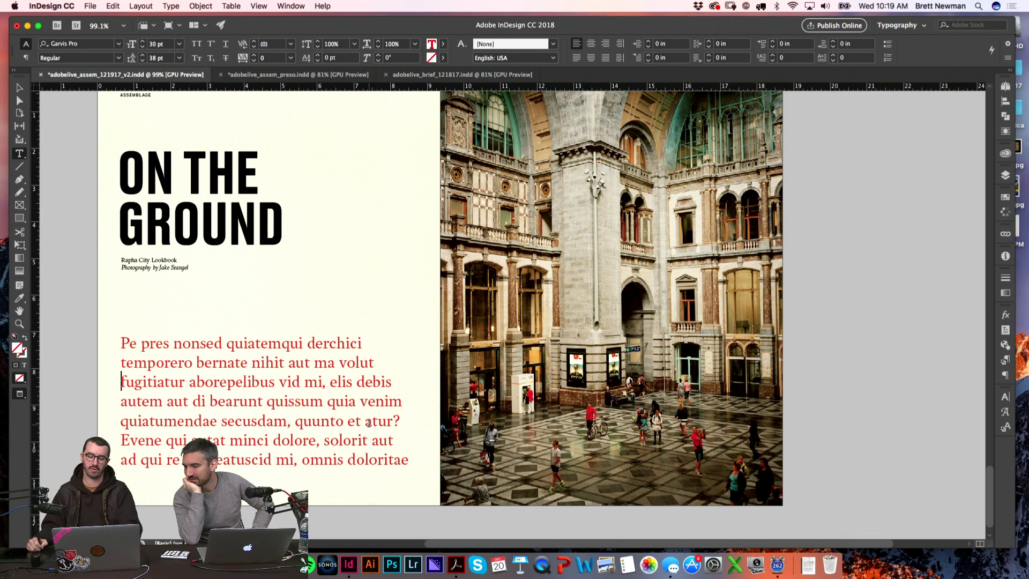
key(super+alt+q)
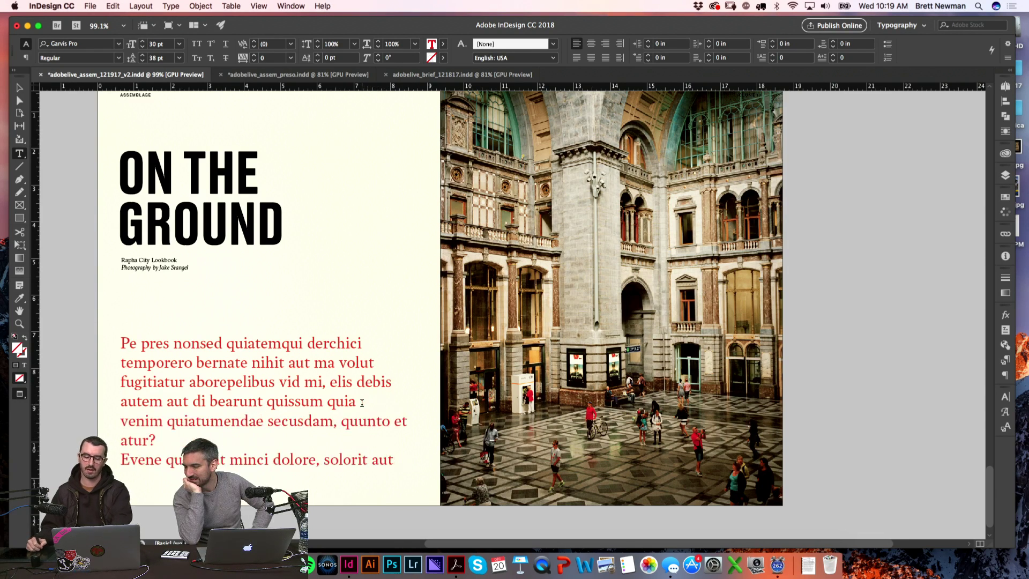
- Join the "Evene" paragraph onto the preceding text on page 8 and insert line breaks before "et", "solorit" and after "mi," to even the rag
click(124, 460)
key(BackSpace)
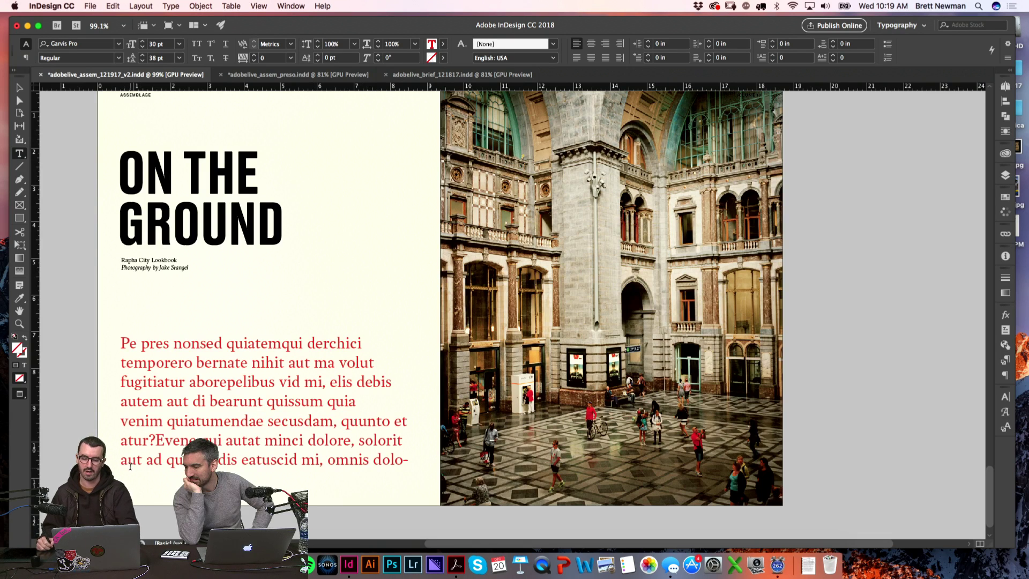
click(396, 421)
key(Return)
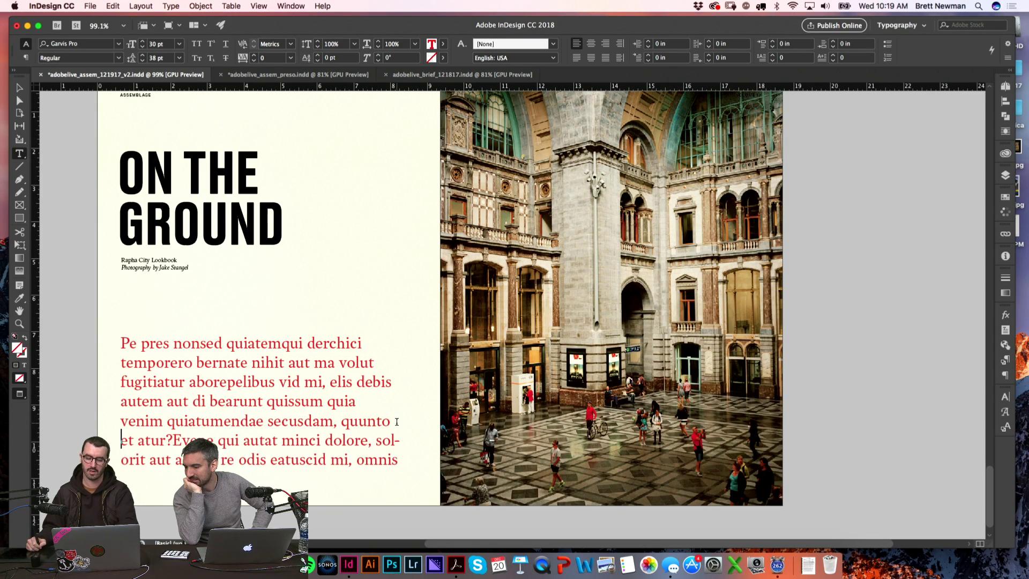
click(374, 441)
key(Return)
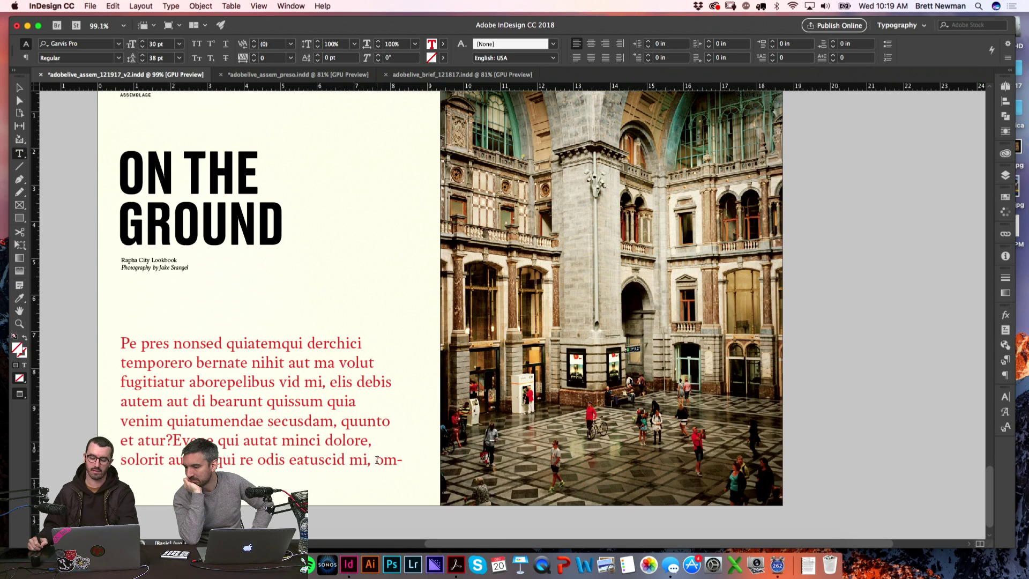
click(885, 361)
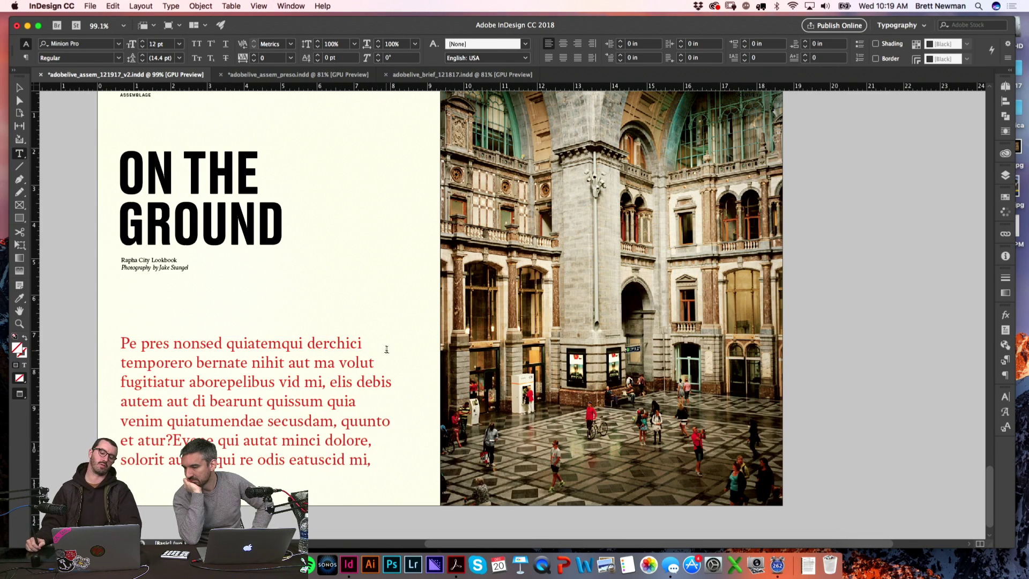
double_click(354, 342)
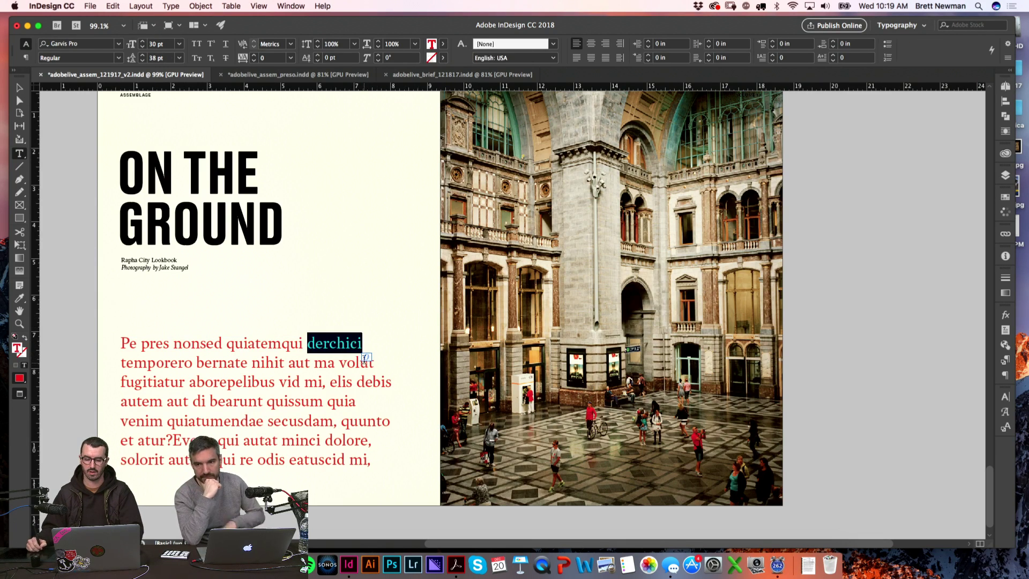
key(Down)
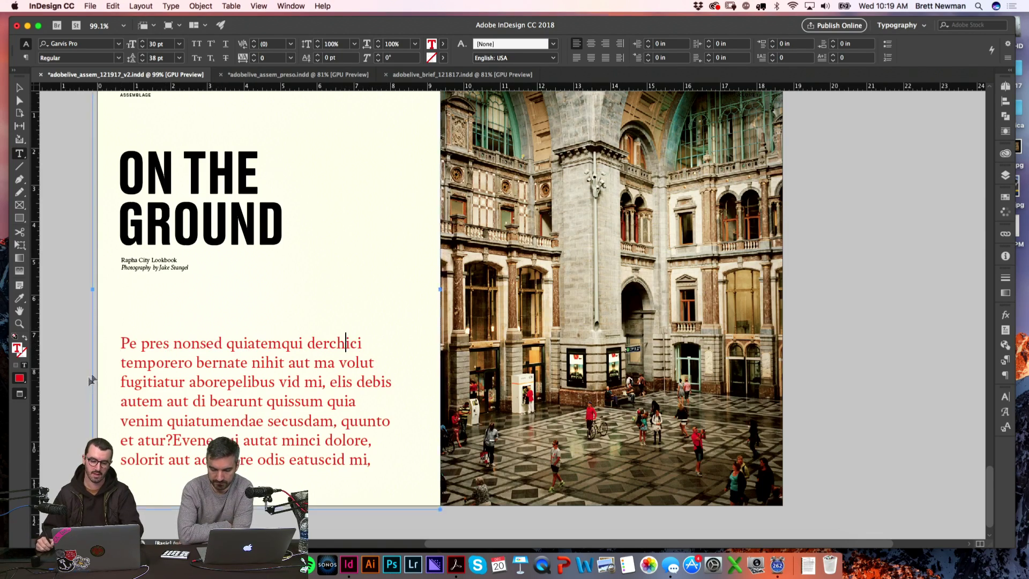
click(80, 409)
scroll(91, 412, up, 2)
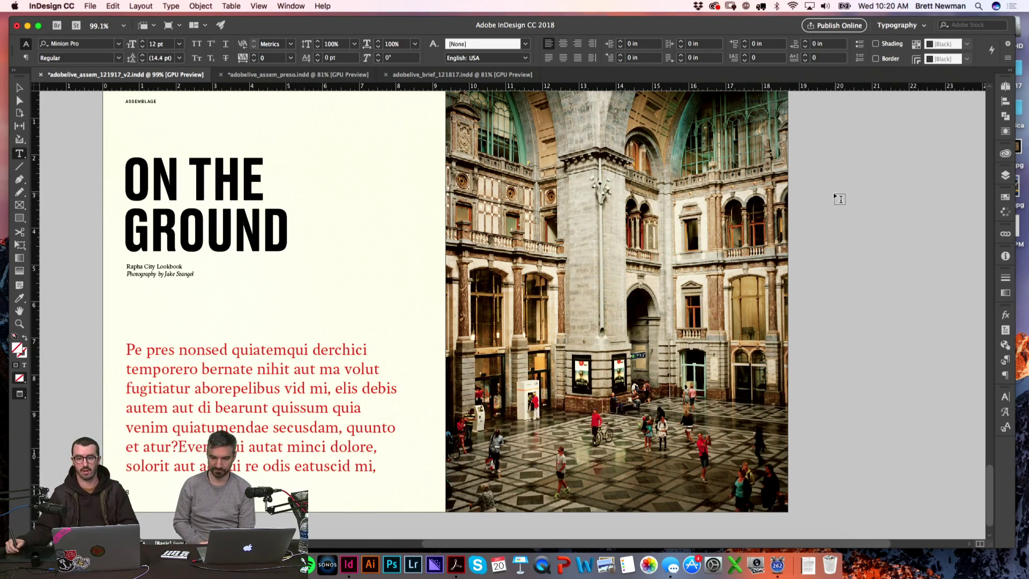
scroll(419, 279, left, 2)
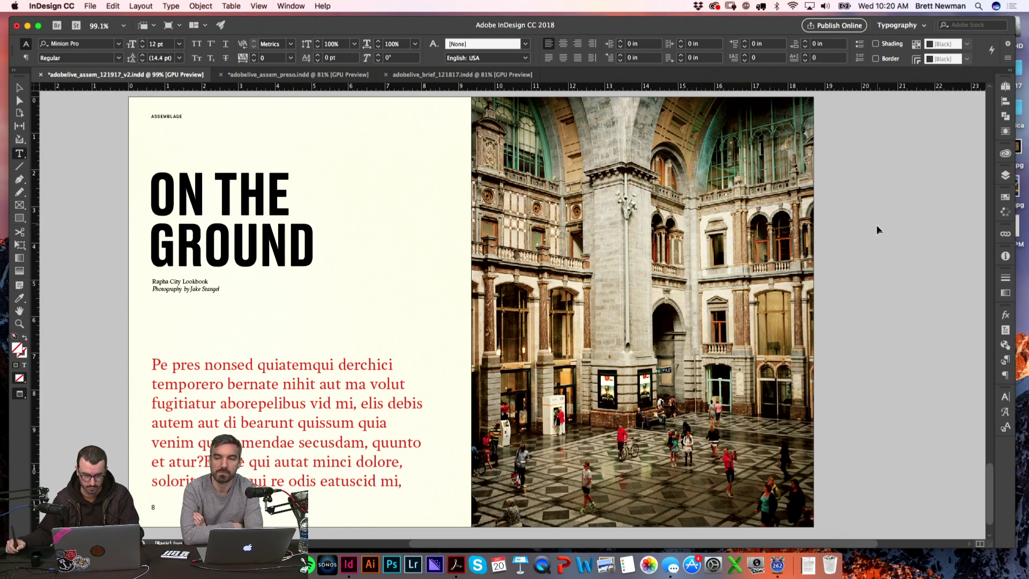
scroll(866, 234, left, 1)
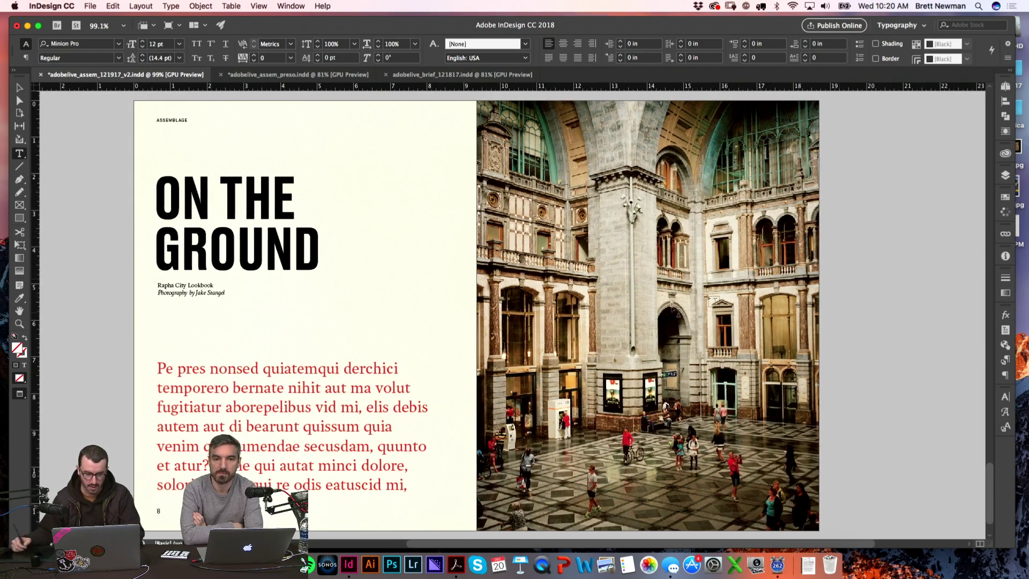
- Set all of page 8's body text to the [Black] swatch
click(293, 418)
key(super+a)
click(443, 44)
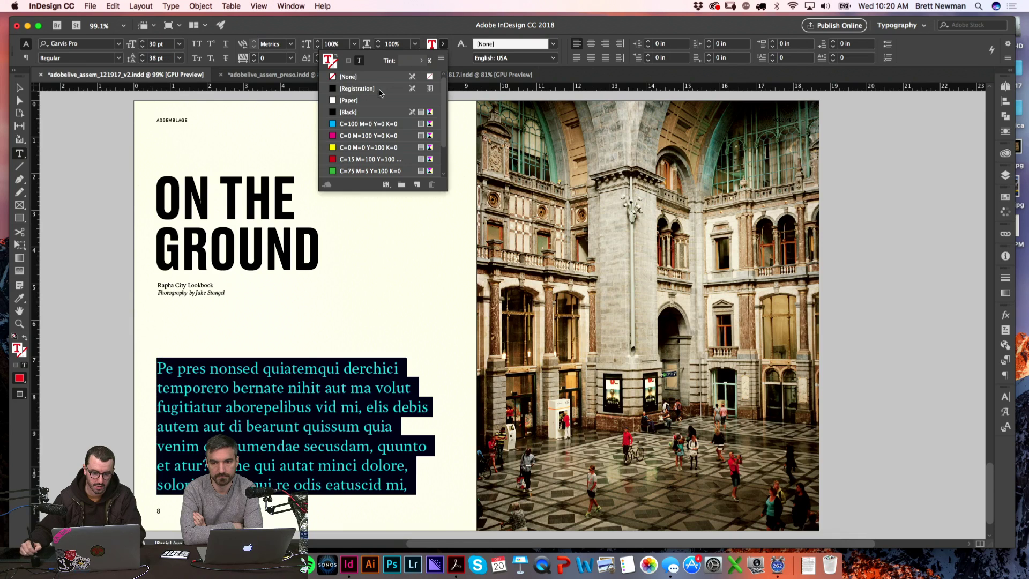
click(366, 102)
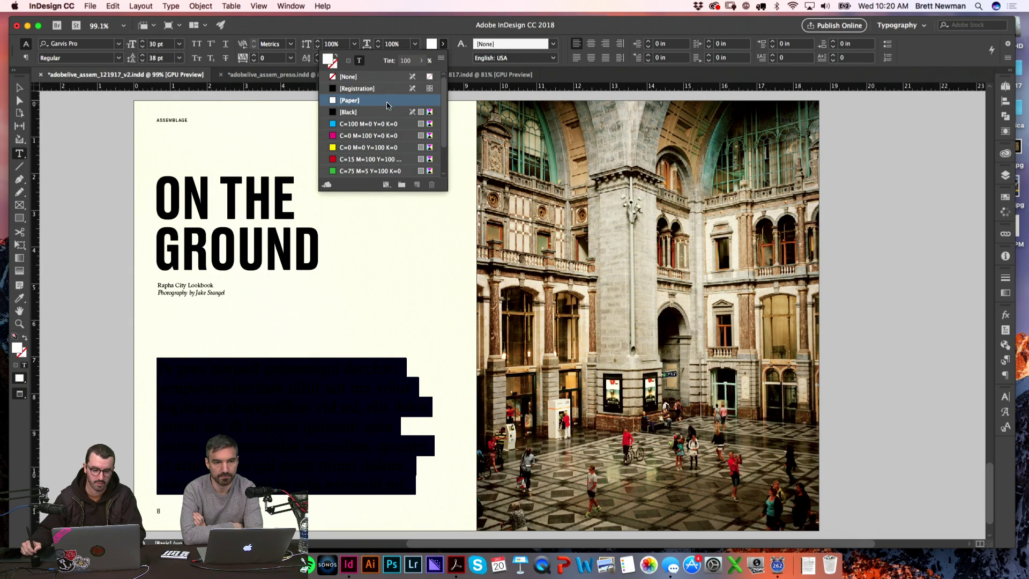
click(380, 112)
click(79, 367)
- Colour the subtitle and photography credit under the title with red sampled from a red-clothed figure in the station photo using the Eyedropper
drag(157, 284, 226, 295)
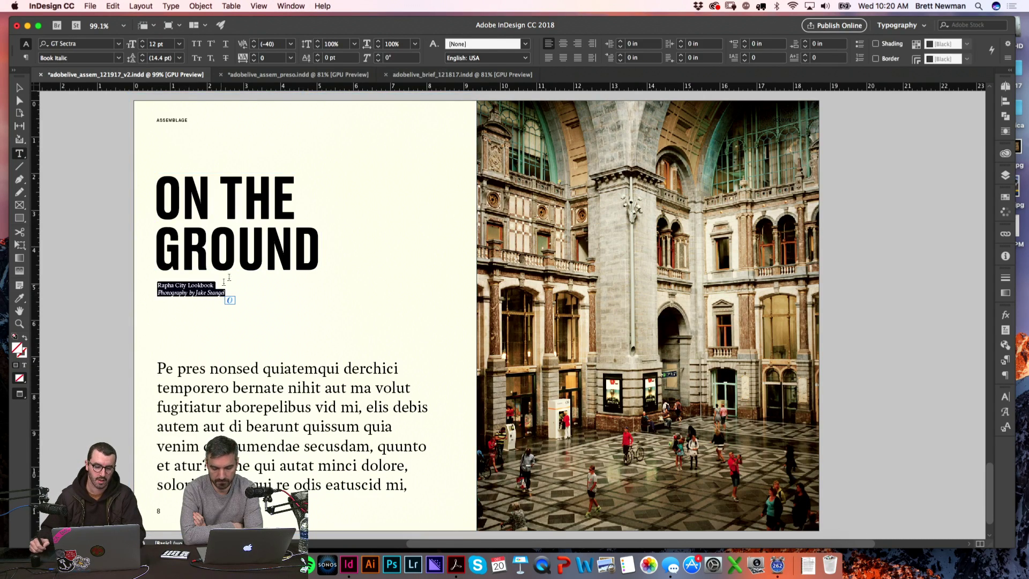
click(443, 44)
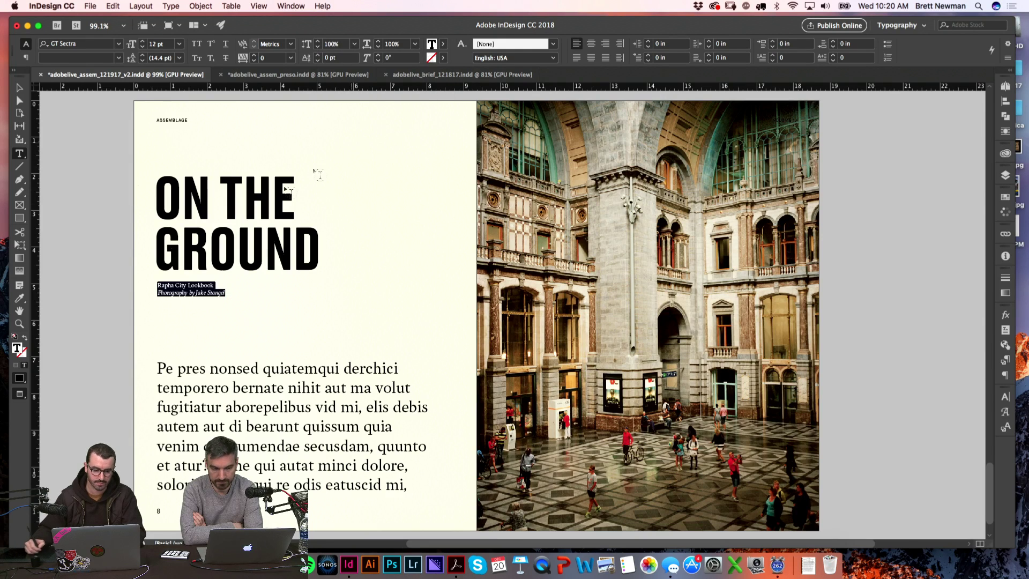
click(19, 298)
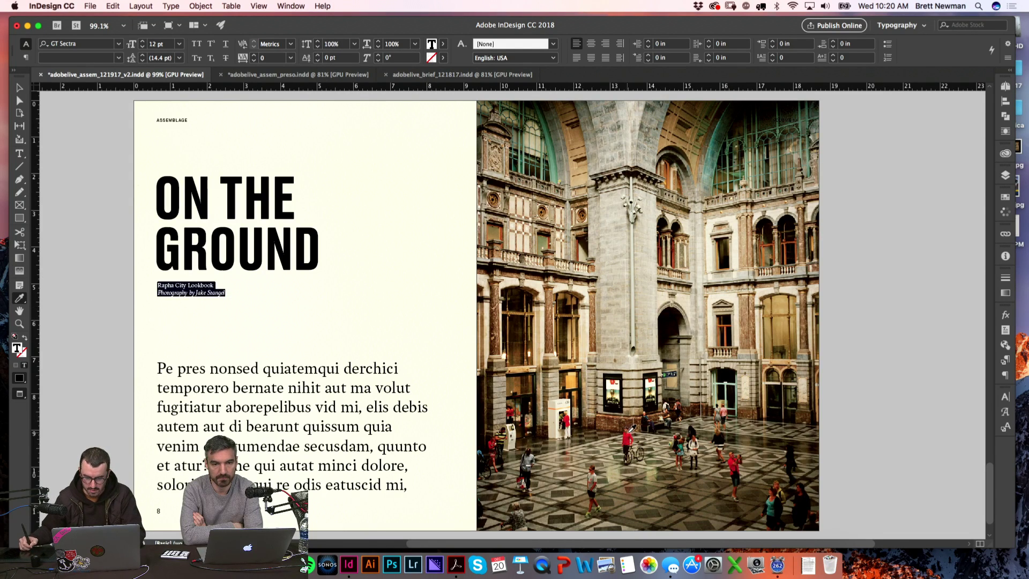
click(568, 413)
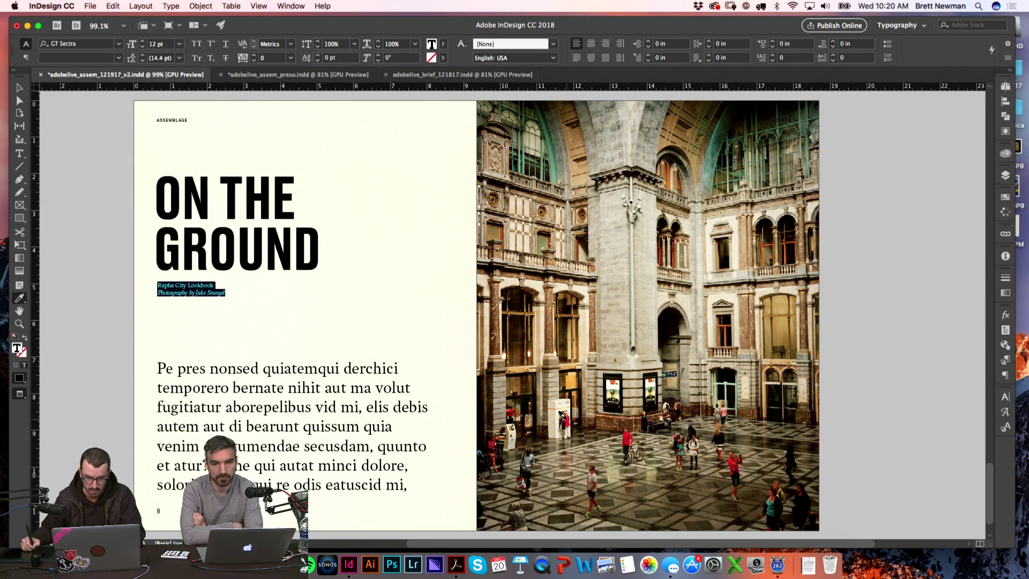
click(115, 346)
scroll(107, 361, down, 2)
scroll(107, 361, right, 2)
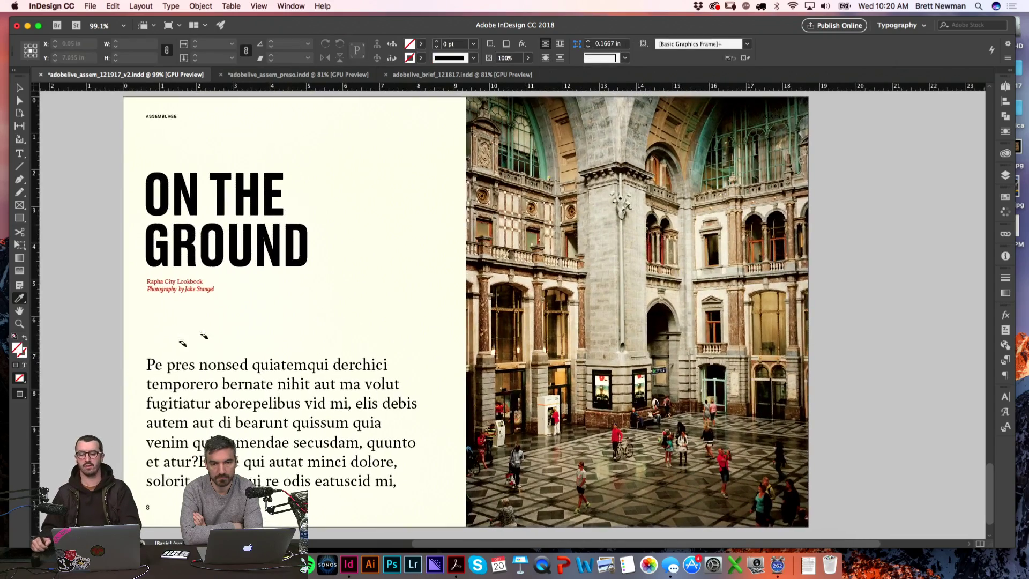
key(z)
drag(146, 252, 305, 347)
key(super+alt+2)
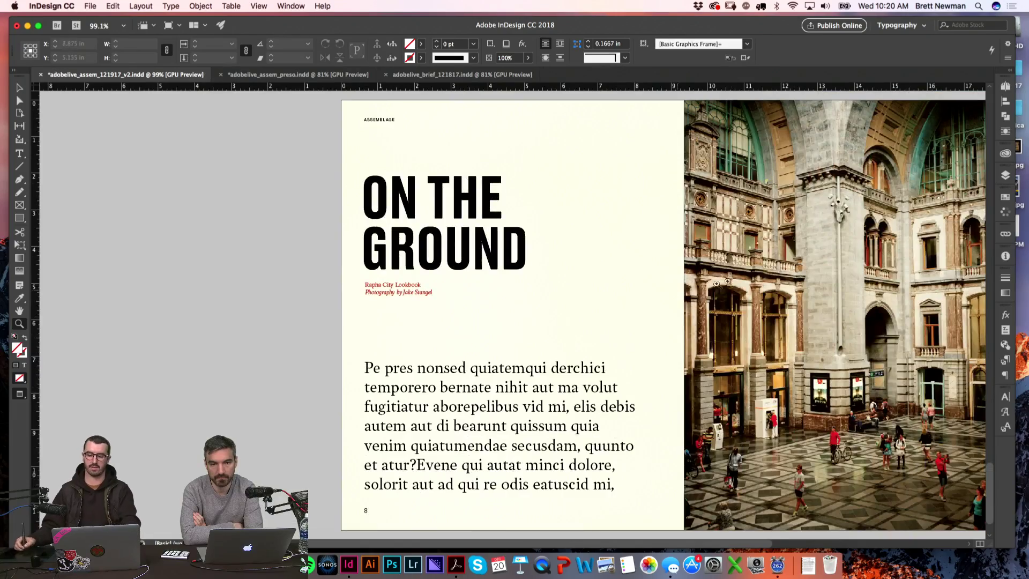
drag(757, 285, 632, 291)
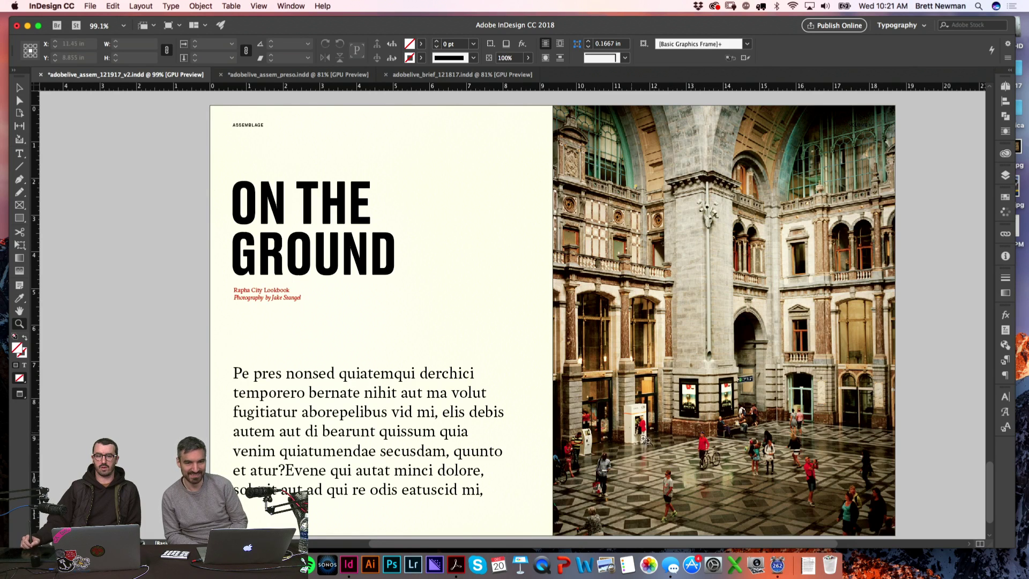
key(t)
click(343, 314)
key(super+a)
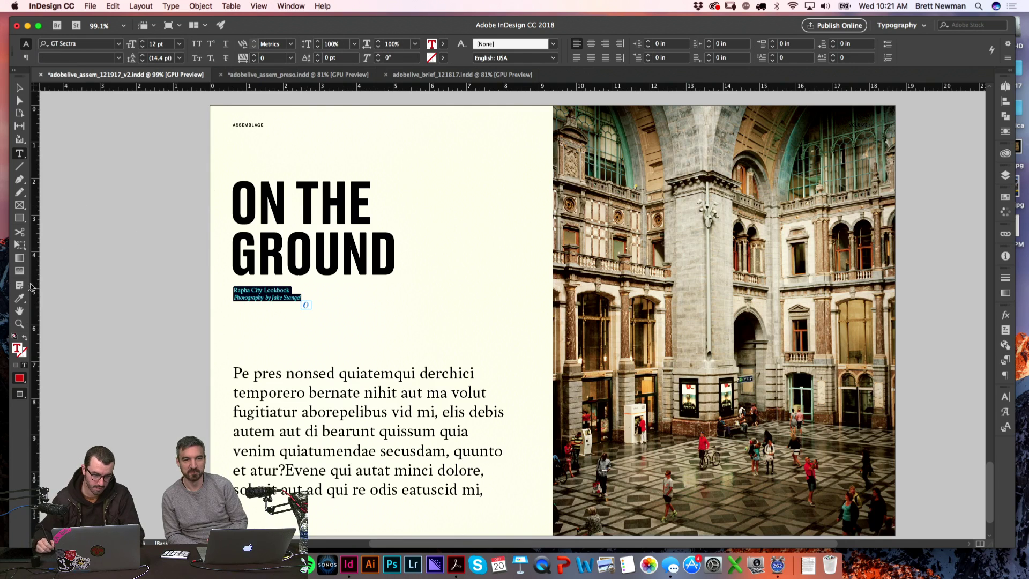
click(20, 299)
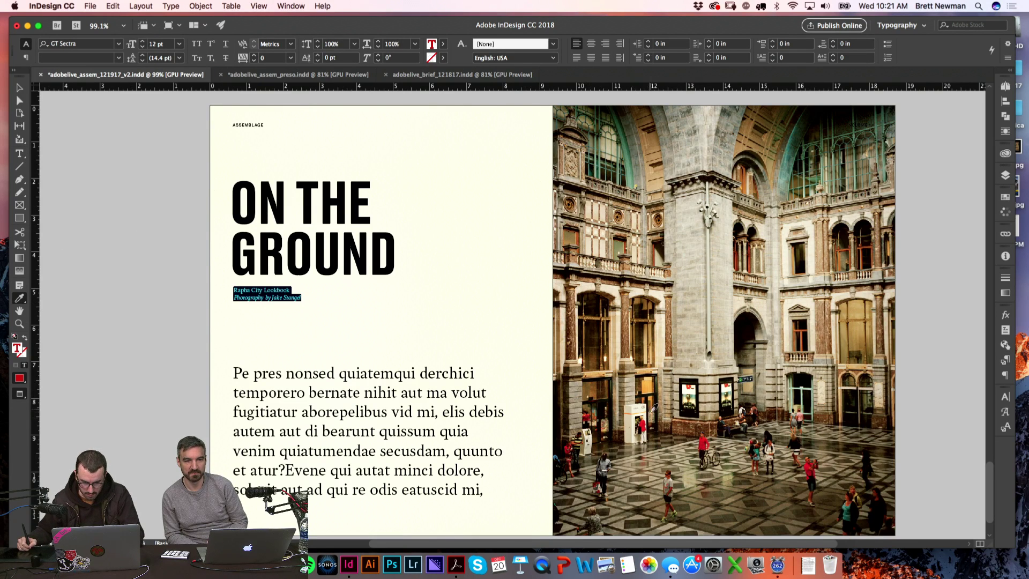
key(super+shift+a)
- Change the subtitle and photography credit to a more orange red, R 217, G 58, B 8, with the Color Picker
key(z)
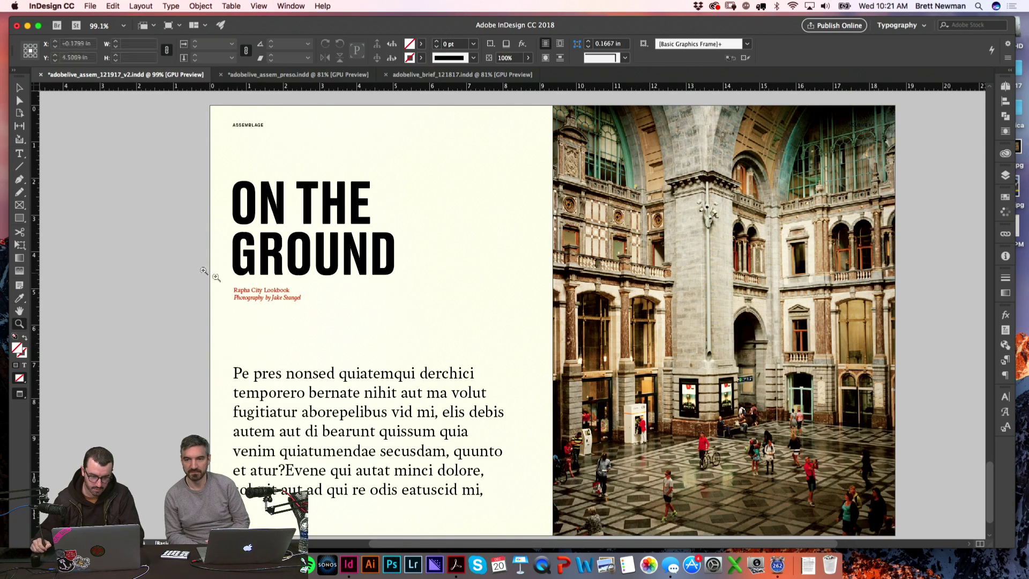
drag(206, 271, 430, 273)
key(t)
click(356, 282)
key(super+a)
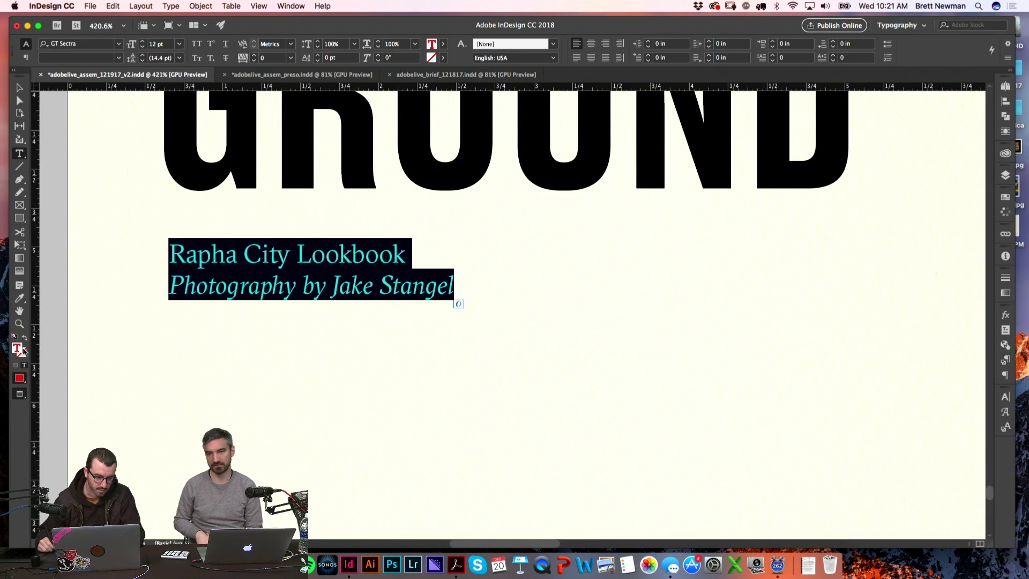
double_click(16, 347)
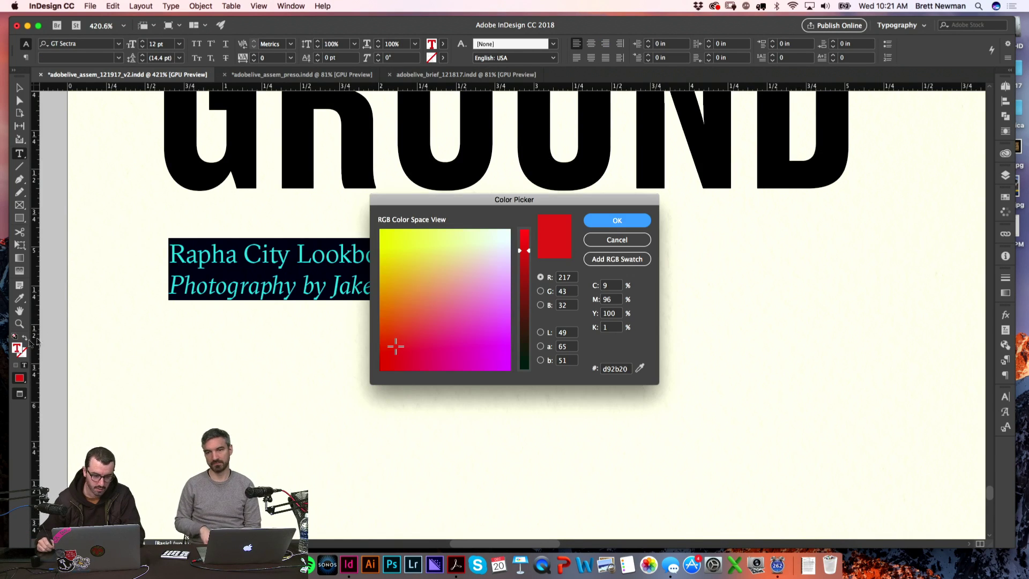
click(388, 335)
click(384, 338)
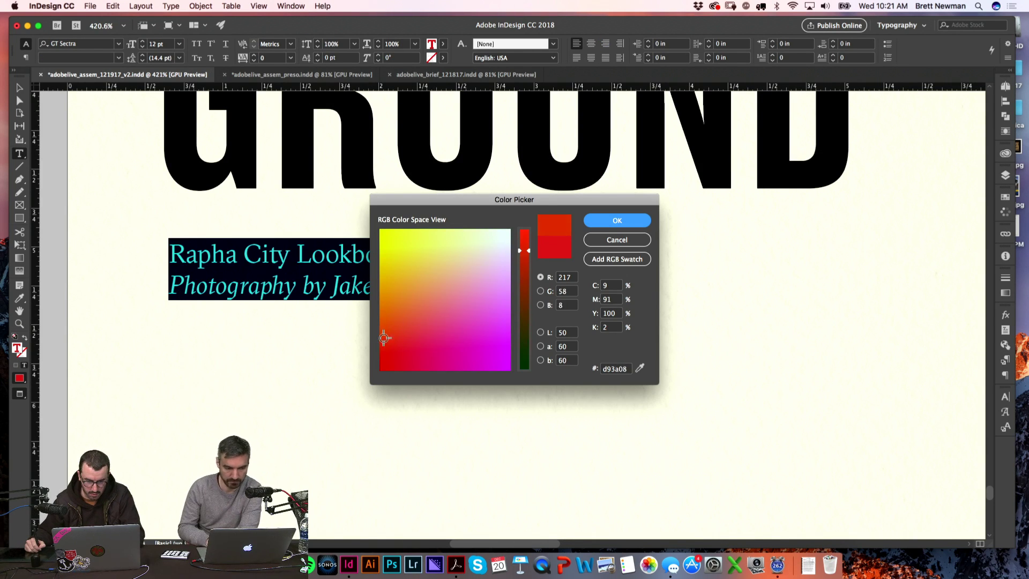
click(617, 220)
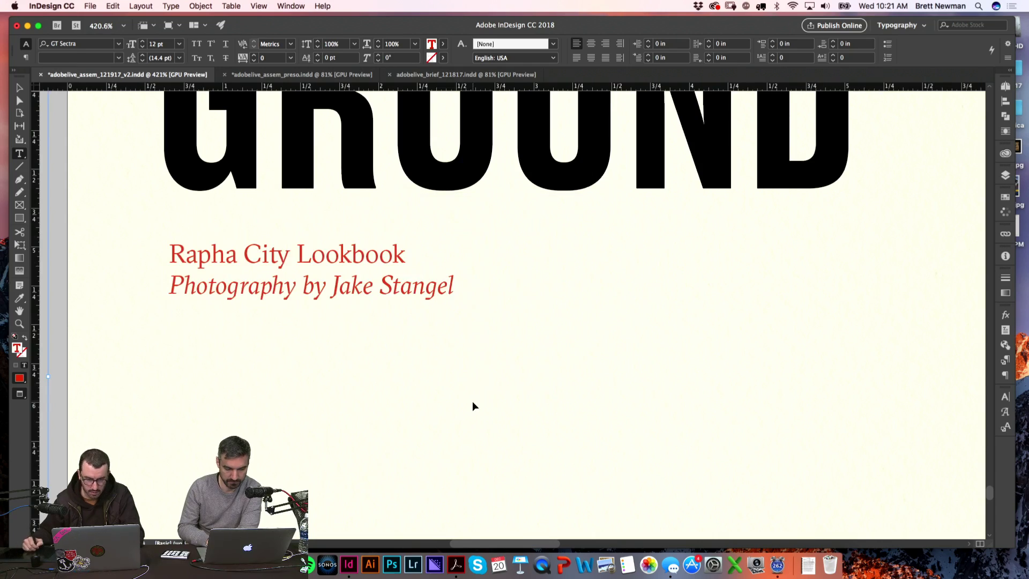
key(alt+super+0)
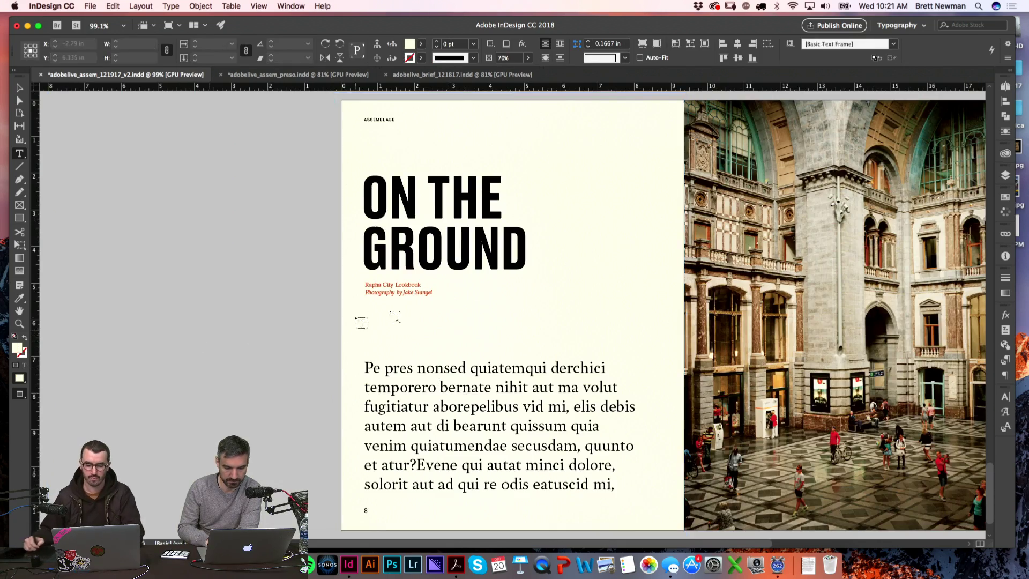
- Add a new blank spread, pages 10–11, after the On the Ground opening spread
key(Escape)
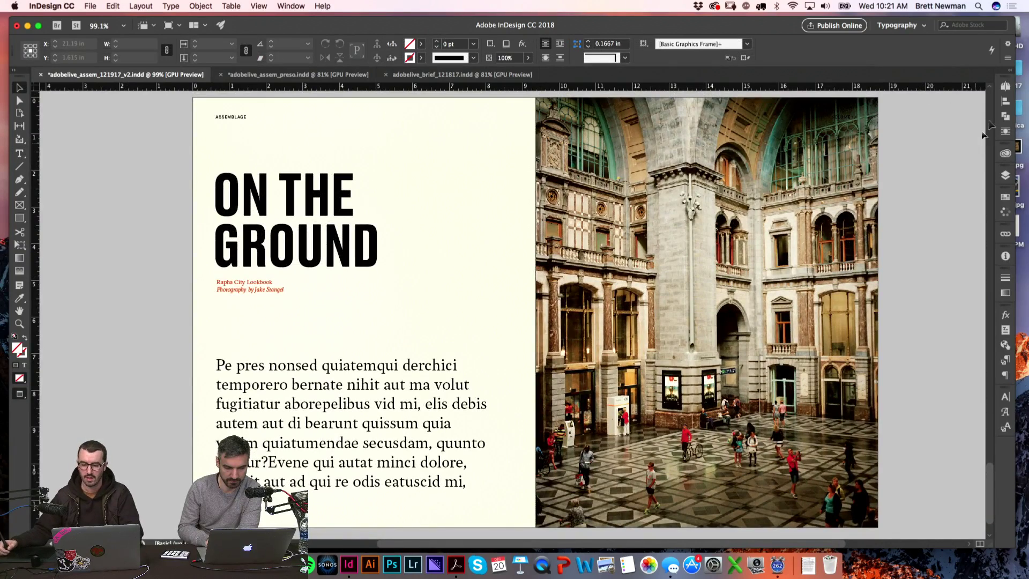
click(1006, 86)
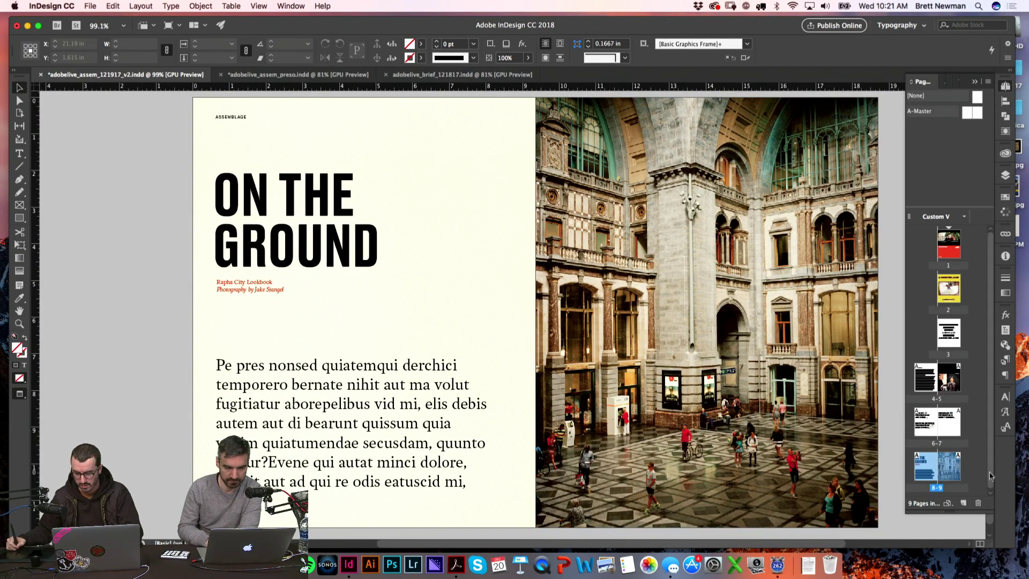
click(963, 503)
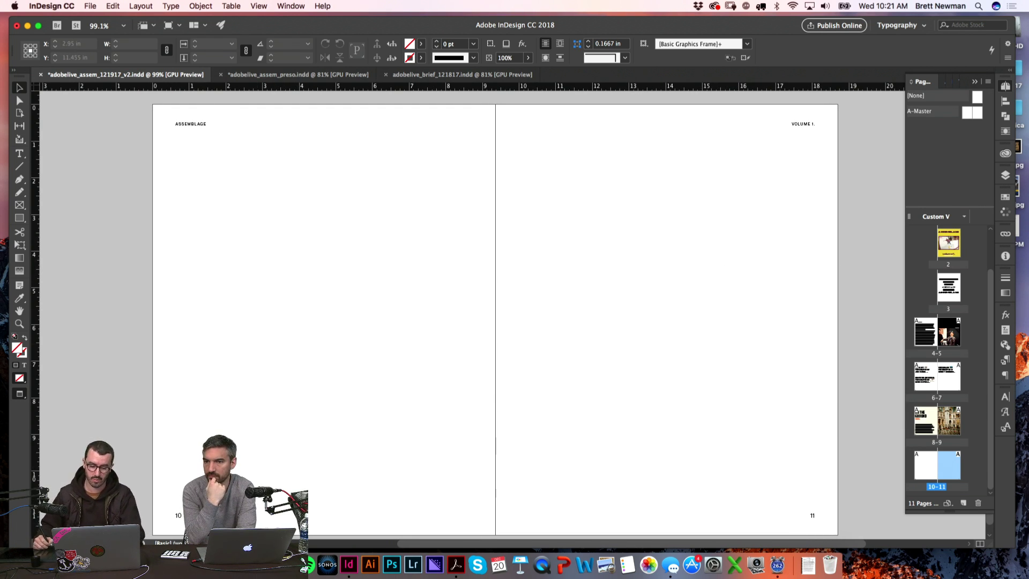
- Switch to Chrome, select the full On the Ground body copy in the Adobe Live Google Doc, and return to InDesign's pages 10–11
key(super+Tab)
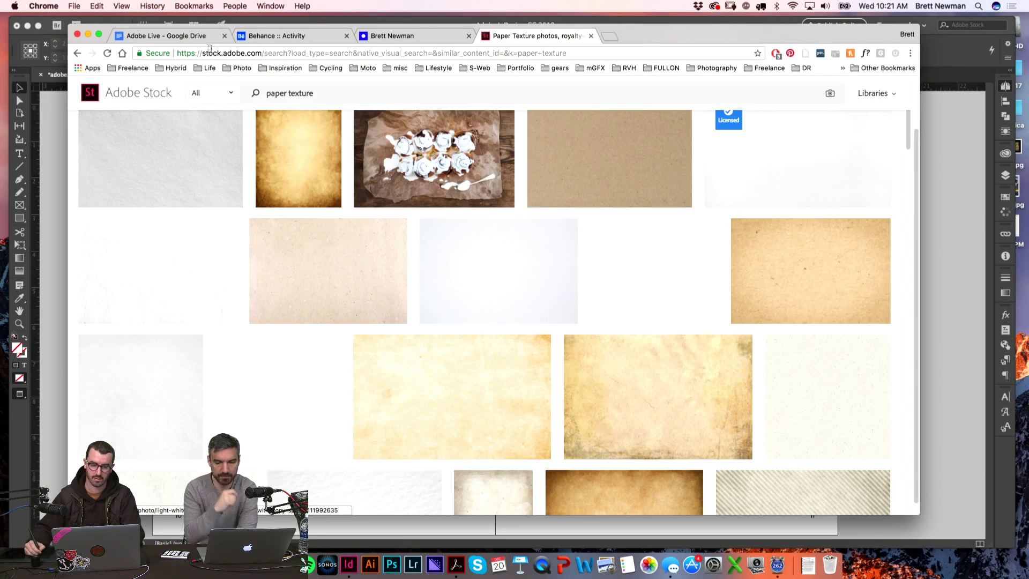
click(194, 39)
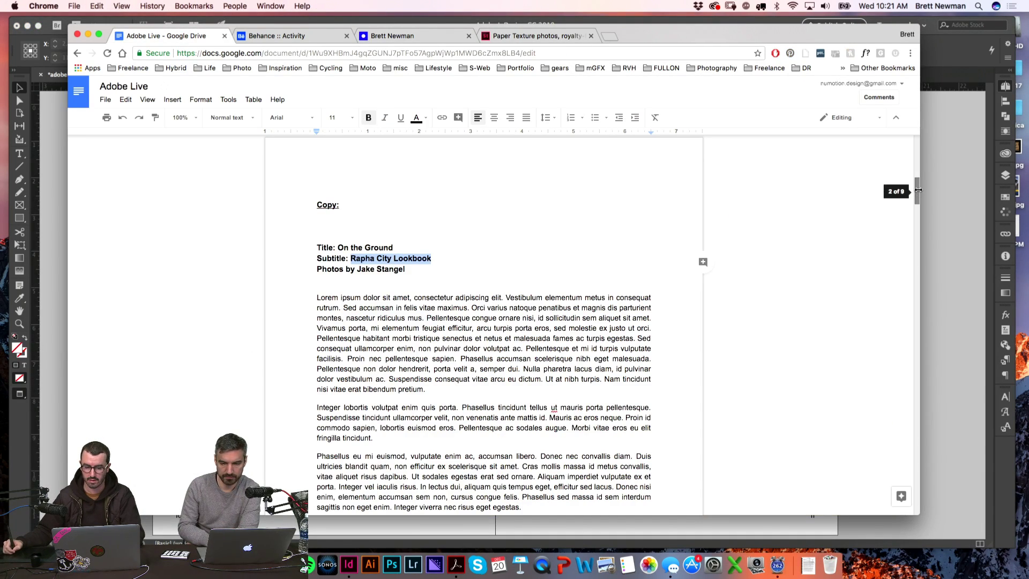
drag(918, 190, 915, 204)
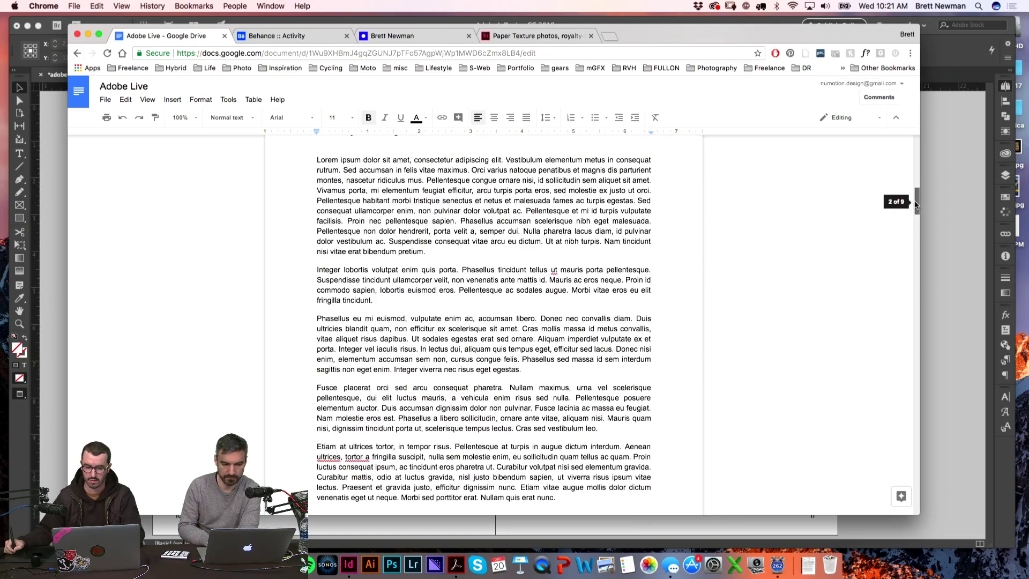
drag(317, 159, 678, 293)
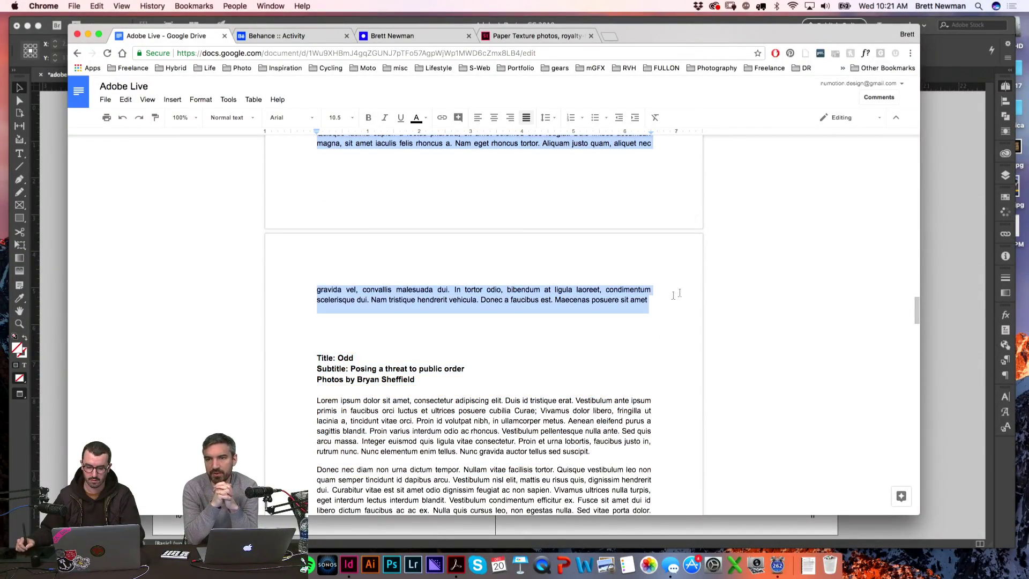
key(super+Tab)
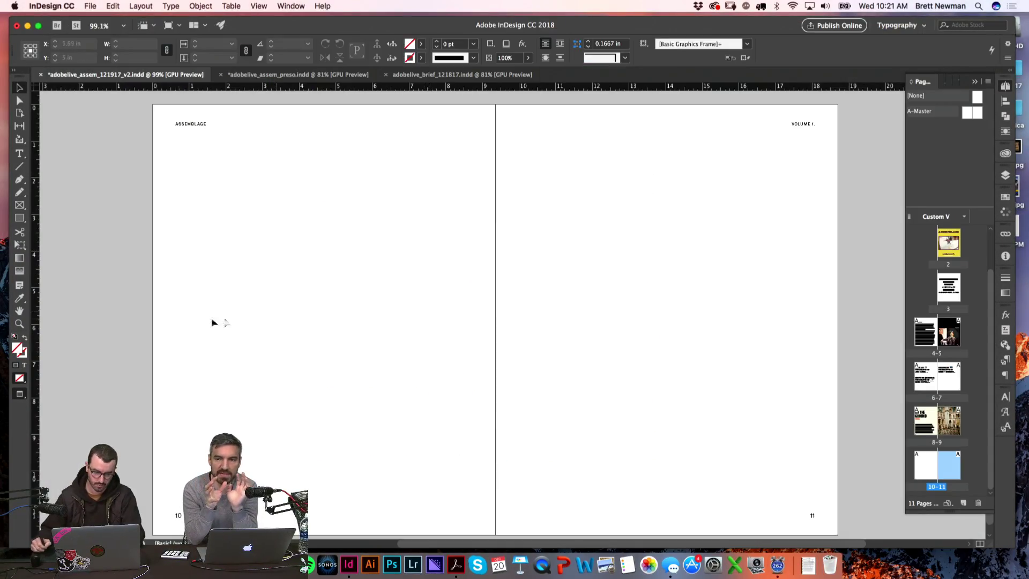
scroll(502, 266, down, 1)
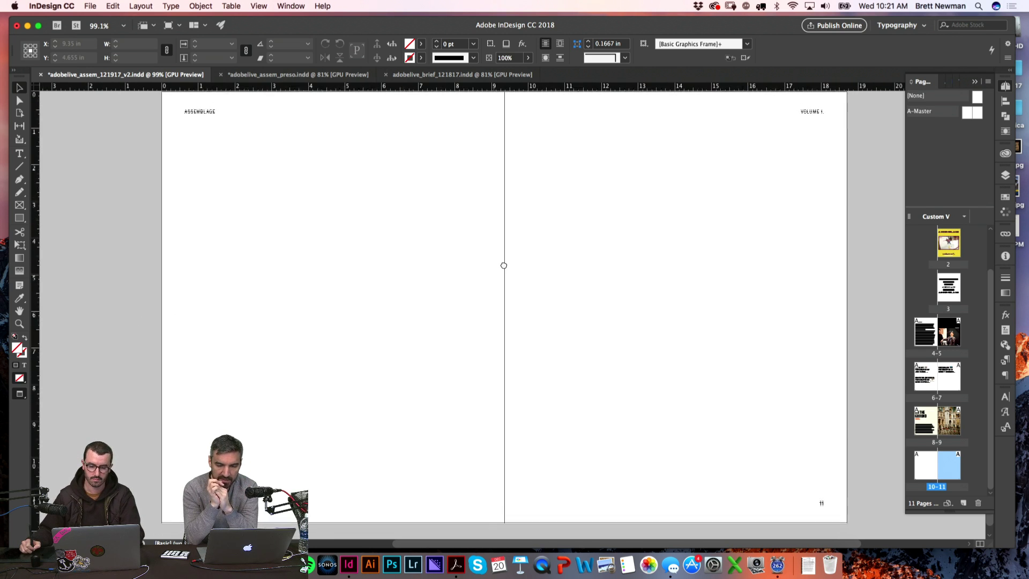
- Draw a tall text frame down the first column of page 10, about 3.9 in wide, and paste the body copy into it
key(w)
click(19, 154)
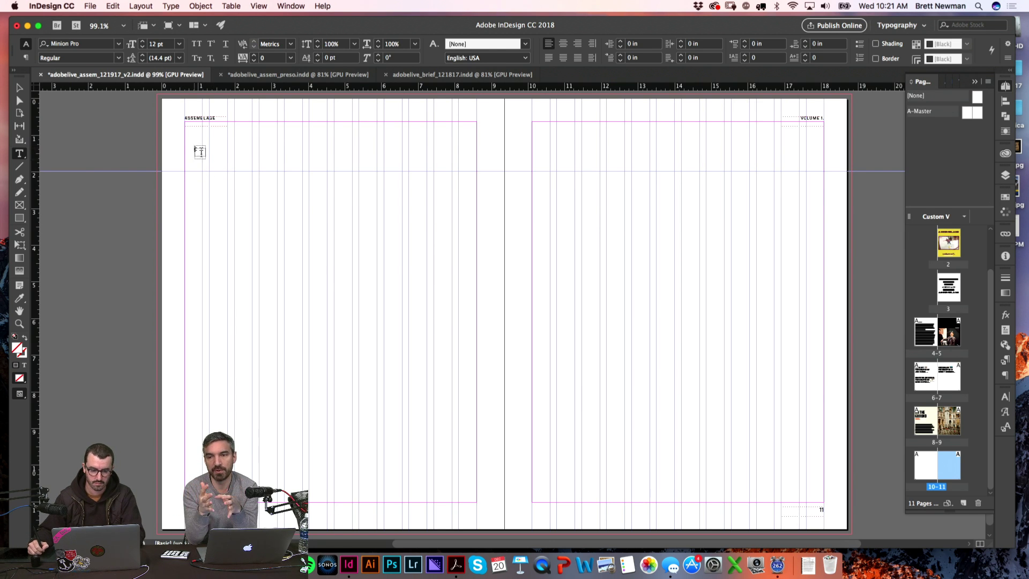
drag(186, 134, 328, 502)
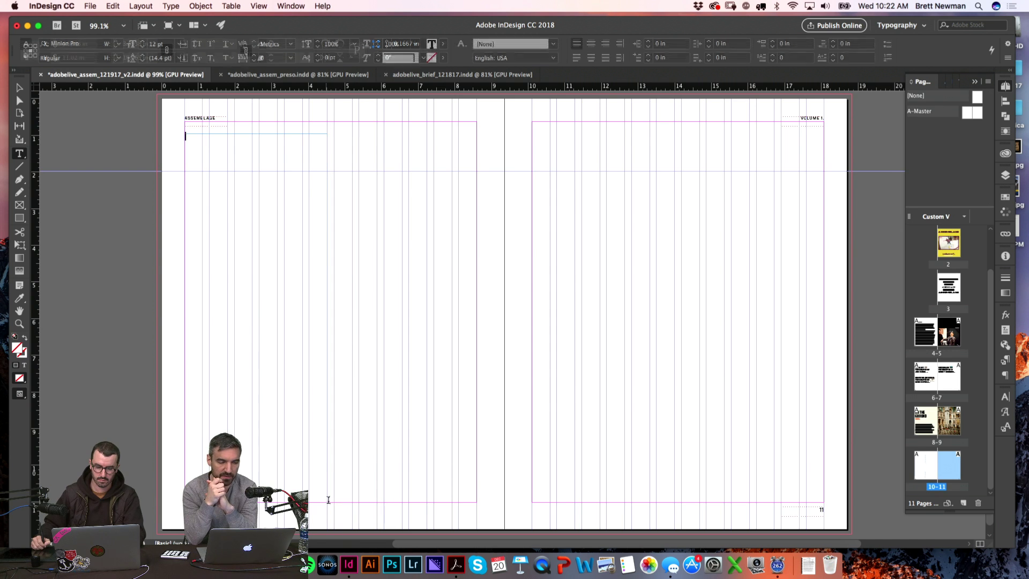
key(super+alt+shift+p)
key(super+a)
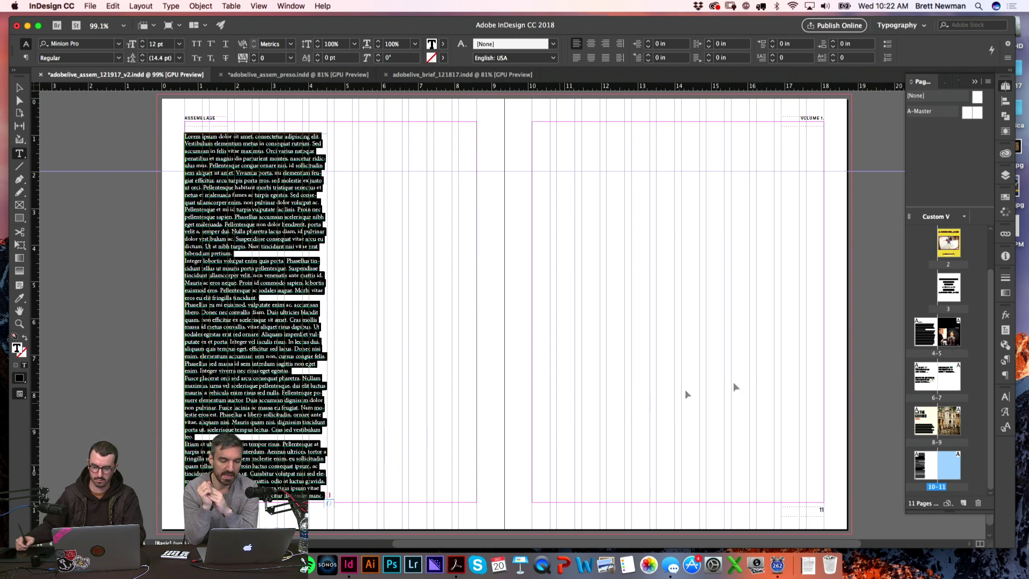
click(1005, 415)
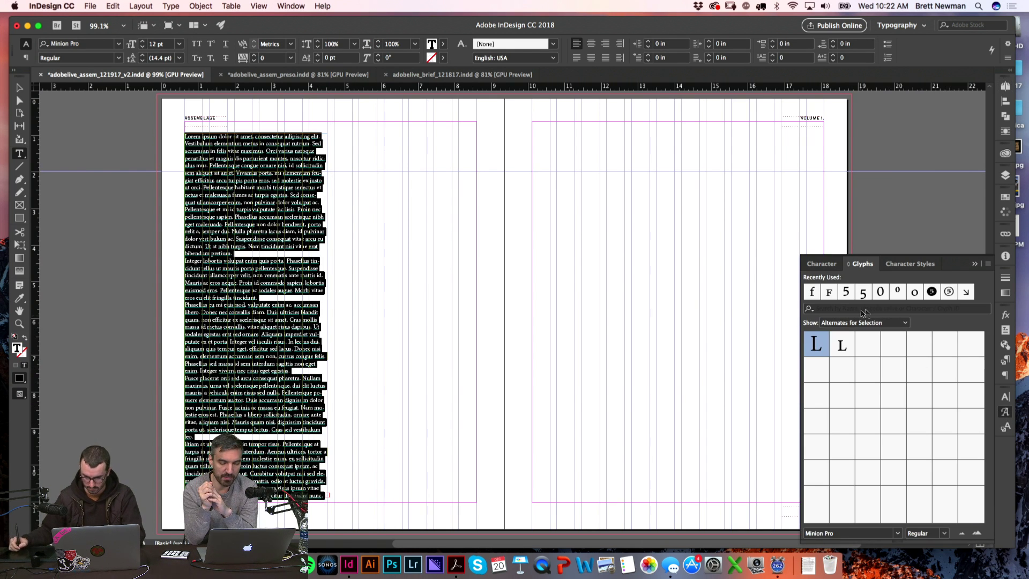
click(1005, 396)
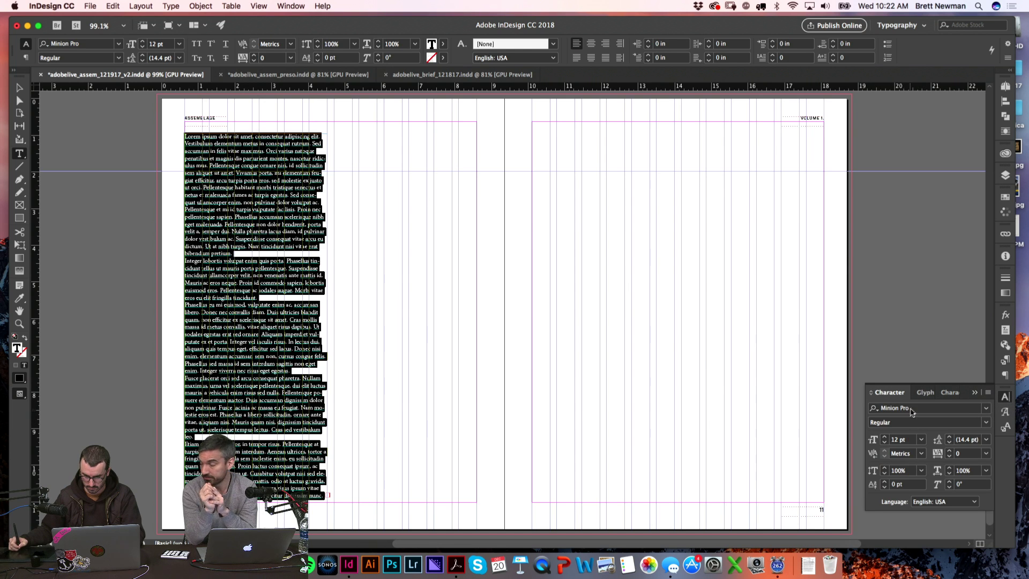
click(941, 411)
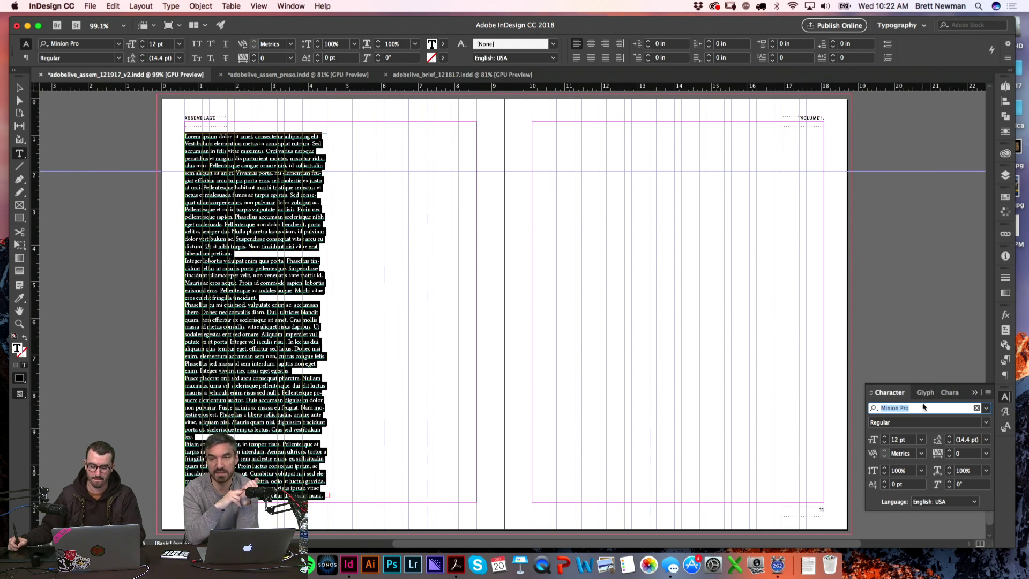
click(573, 233)
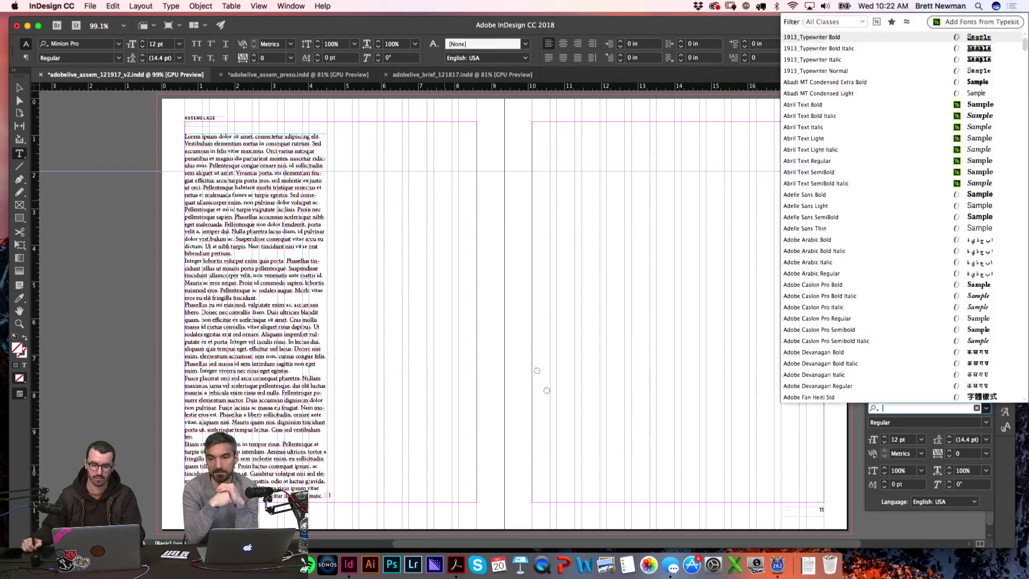
- Copy the red subtitle and photography credit frame from page 8 onto the pasteboard beside page 10
scroll(572, 232, up, 10)
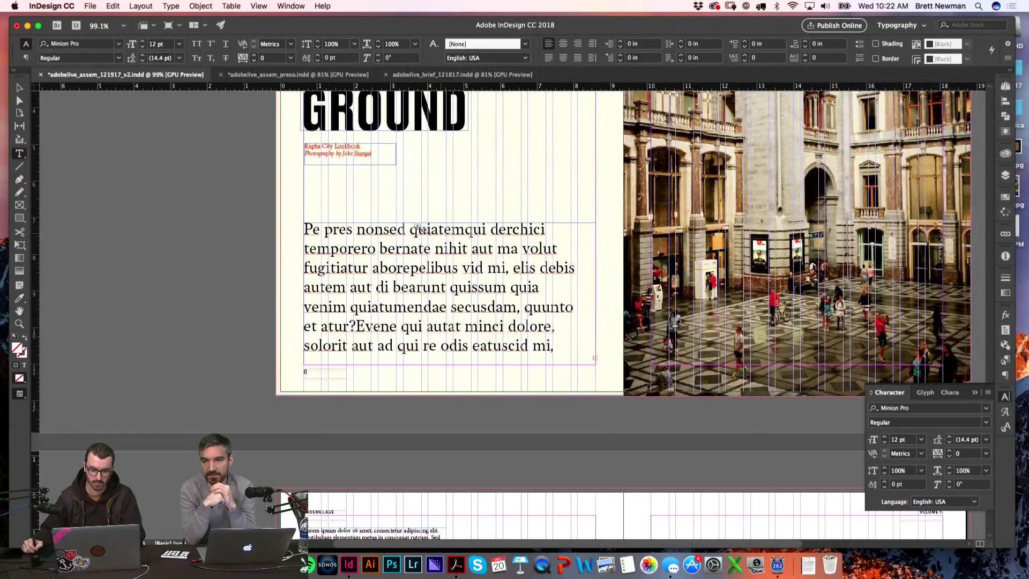
key(z)
drag(351, 207, 490, 274)
key(super+0)
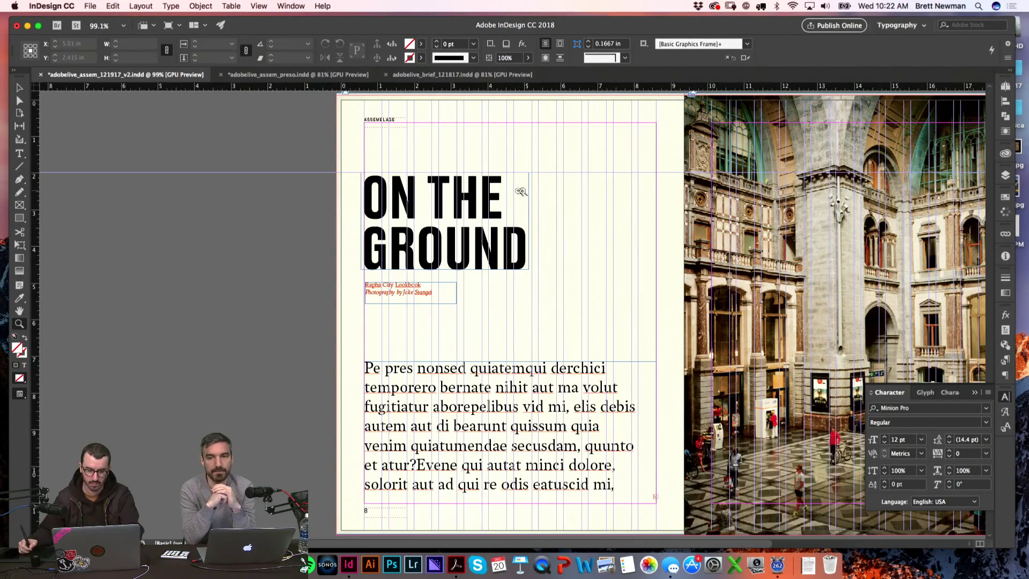
key(v)
click(431, 286)
scroll(499, 301, down, 10)
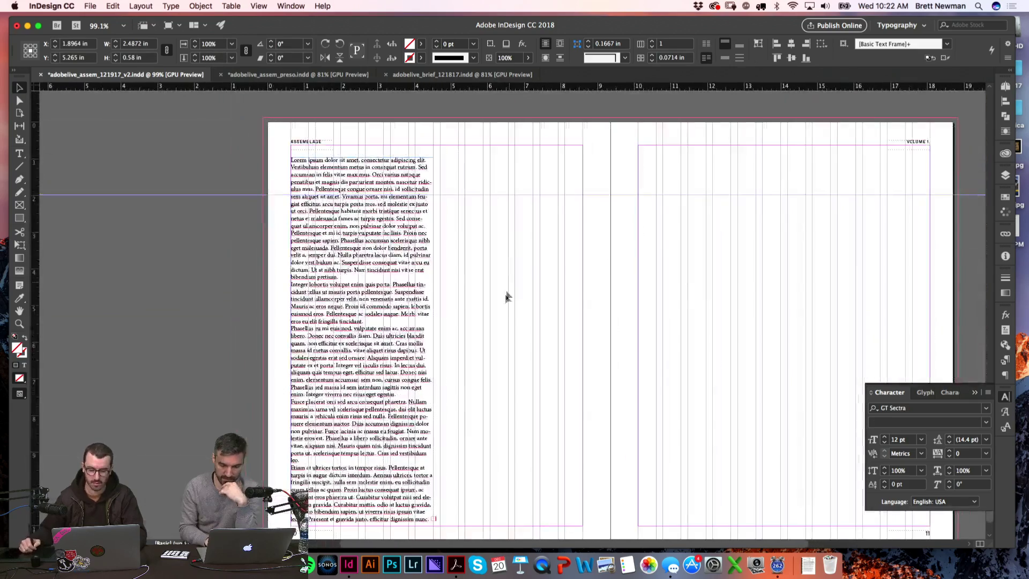
key(super+v)
drag(505, 316, 195, 314)
key(w)
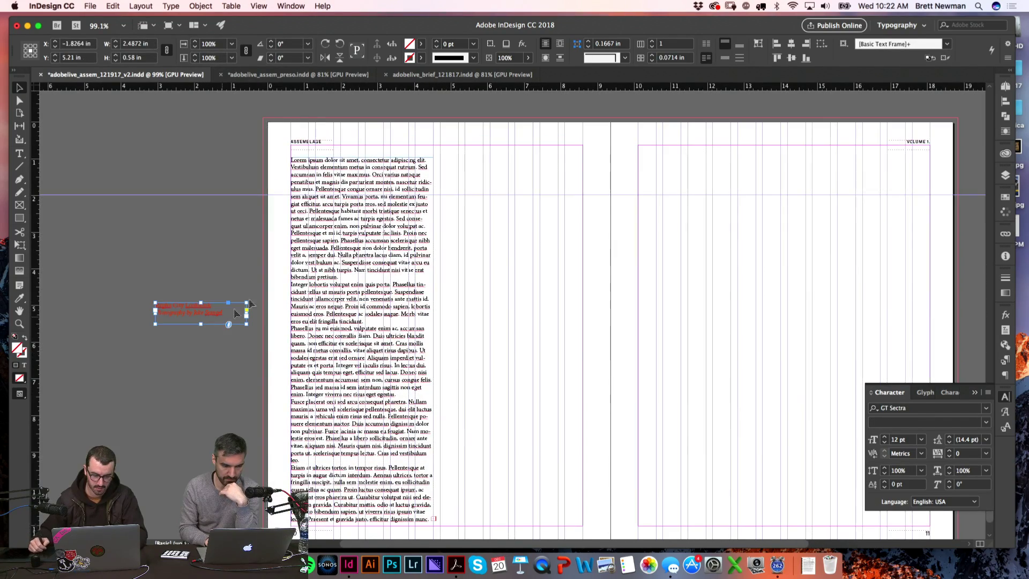
- Apply the subtitle's GT Sectra Book formatting and red colour to all of page 10's body copy with the Eyedropper
key(t)
key(super+a)
click(20, 298)
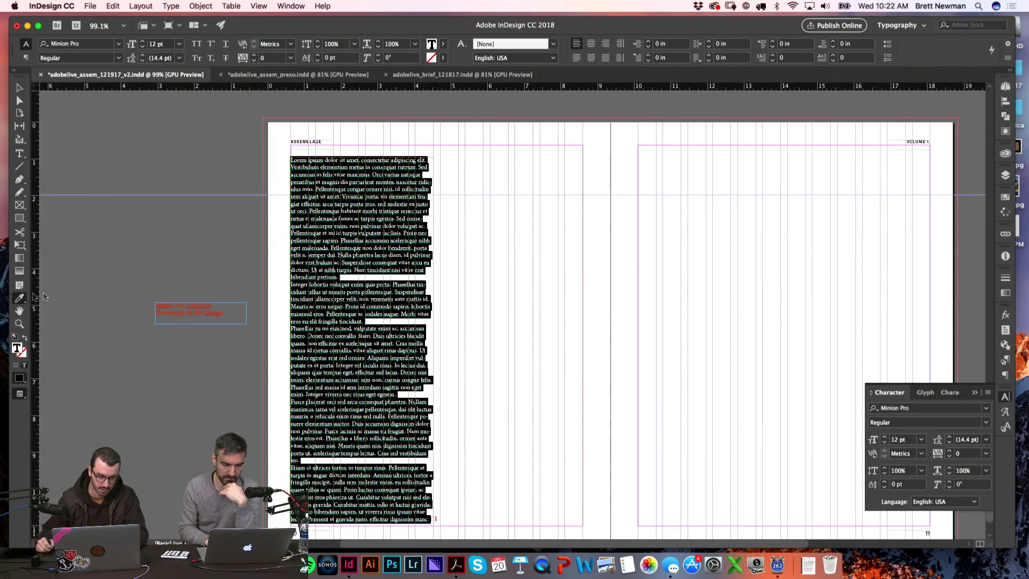
click(195, 304)
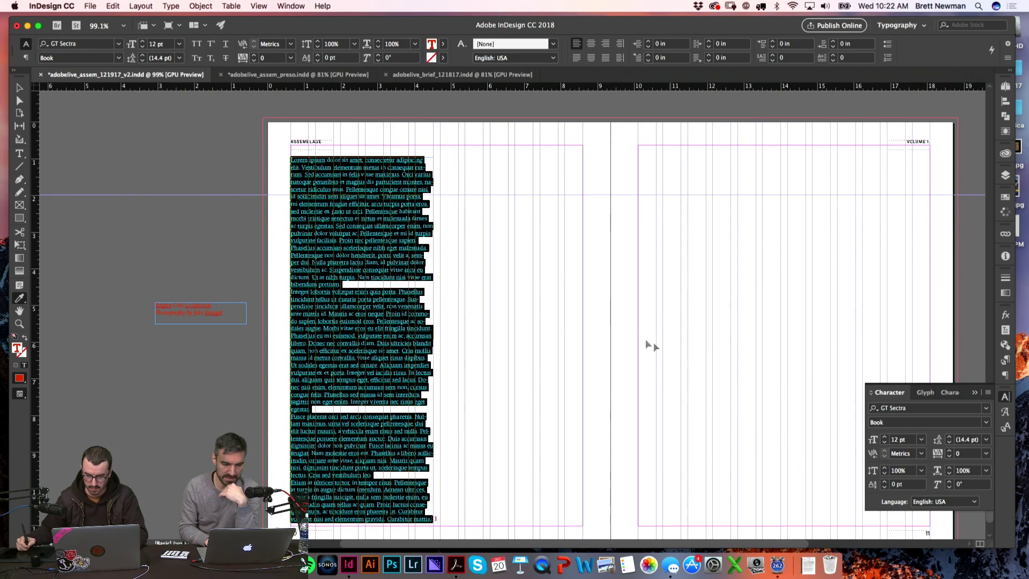
- Set the font size of all the body copy on page 10 to 11 pt
click(606, 337)
key(w)
key(z)
drag(396, 297, 493, 375)
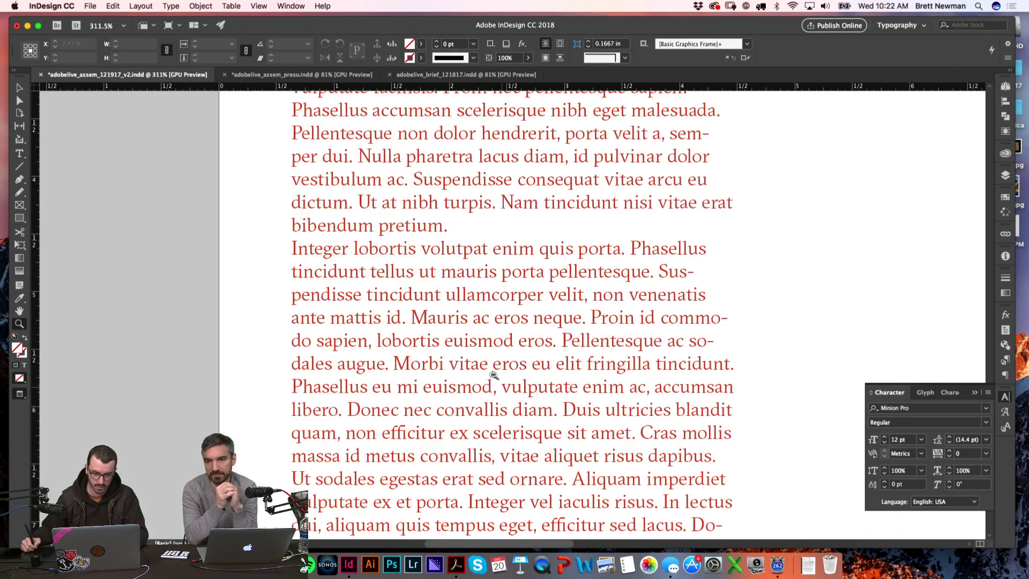
key(w)
key(t)
click(482, 364)
key(super+a)
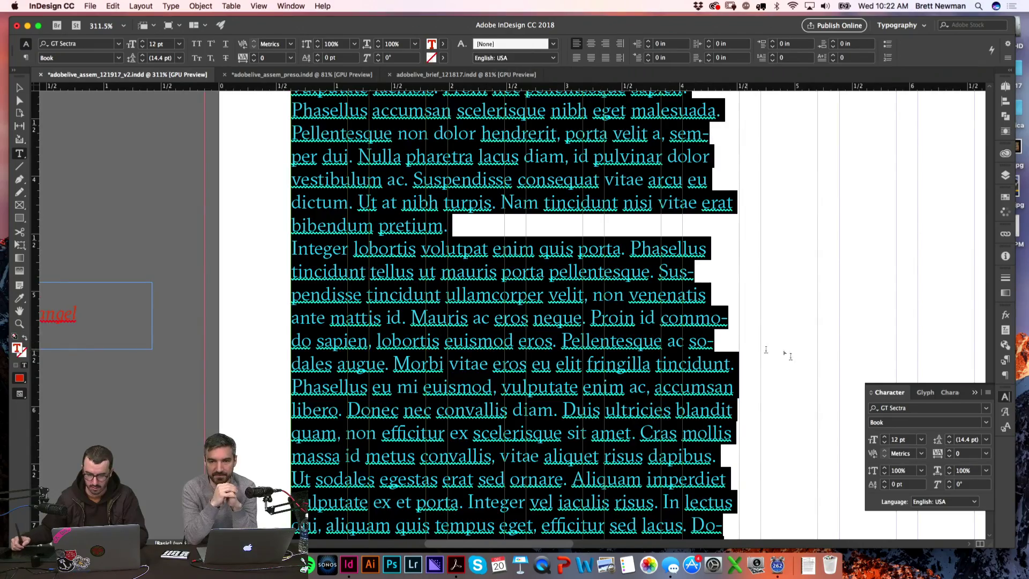
click(905, 440)
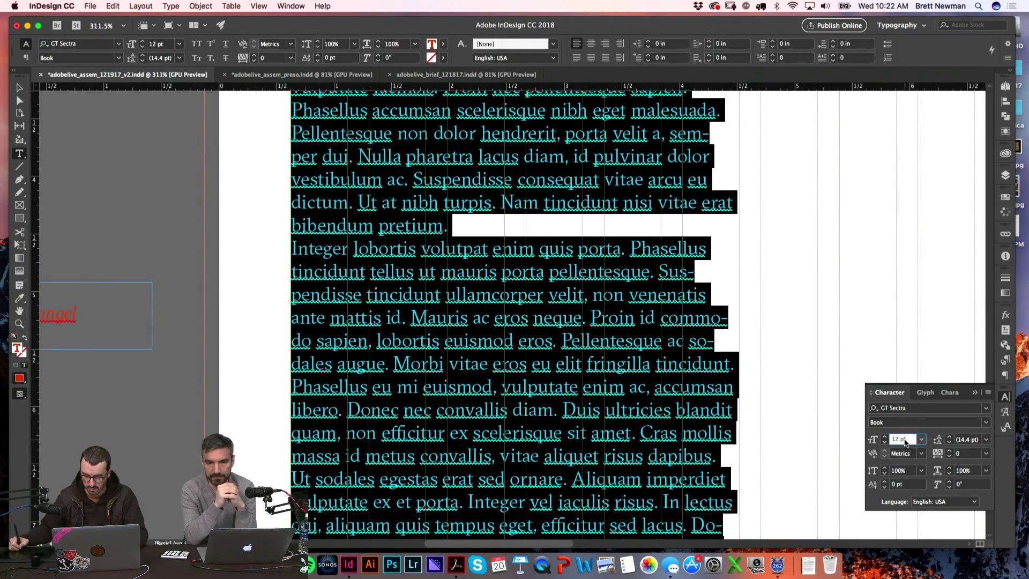
text(11)
key(Return)
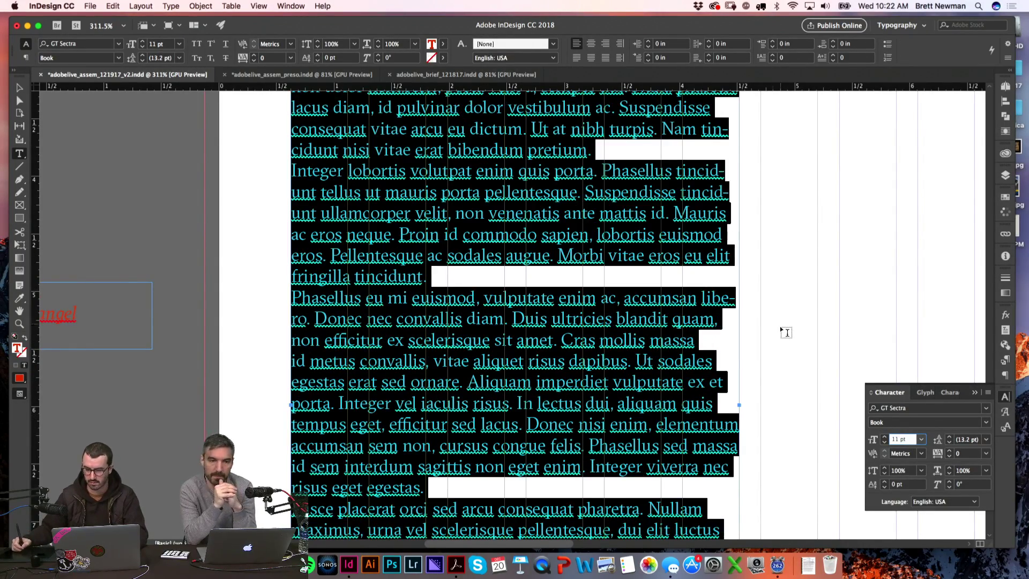
- Set the leading of all the body copy to 15 pt and check the column in Preview mode
click(818, 307)
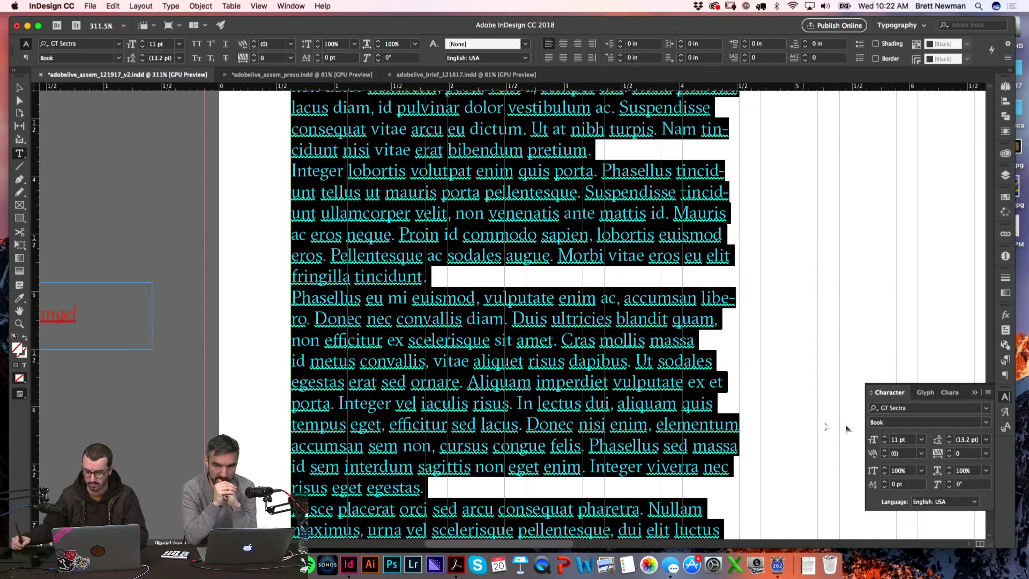
key(super+a)
click(967, 438)
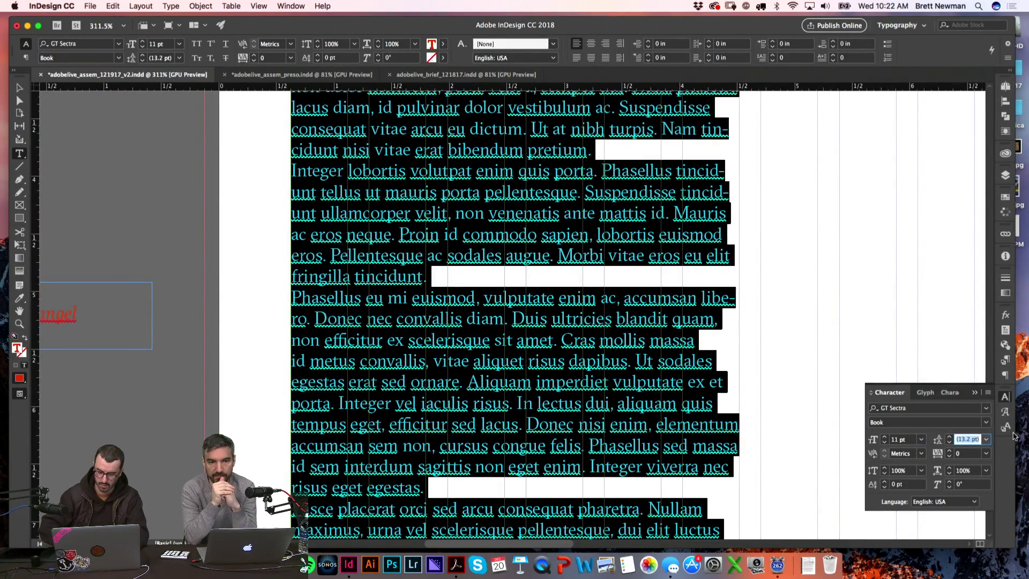
key(Up)
key(Up)
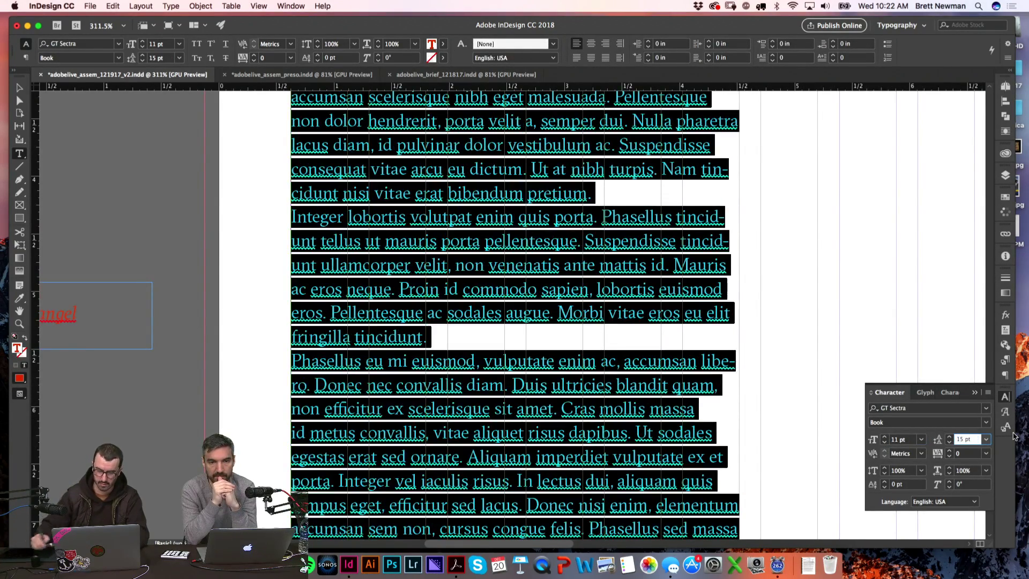
click(268, 370)
key(super+0)
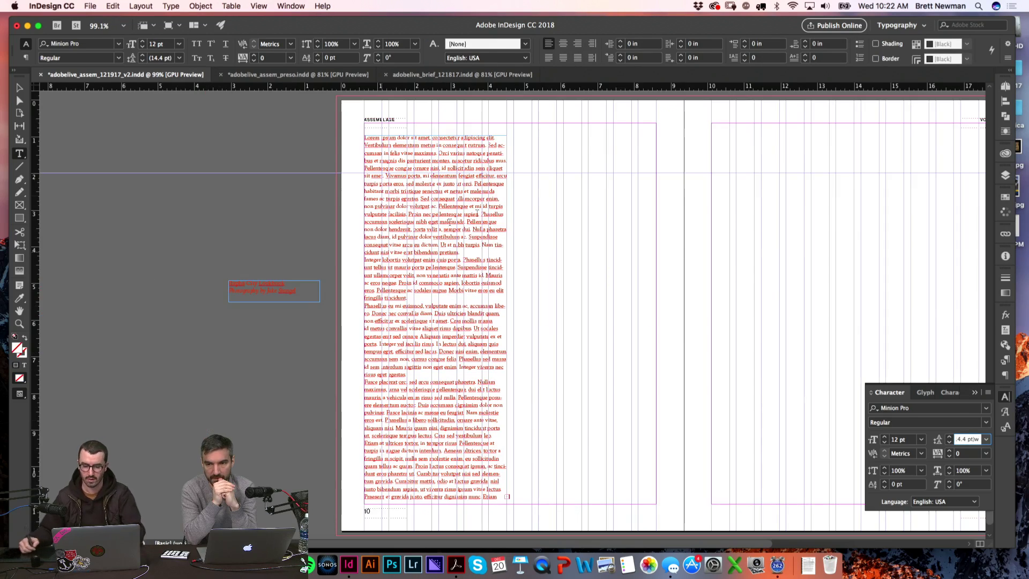
click(625, 206)
click(551, 297)
key(w)
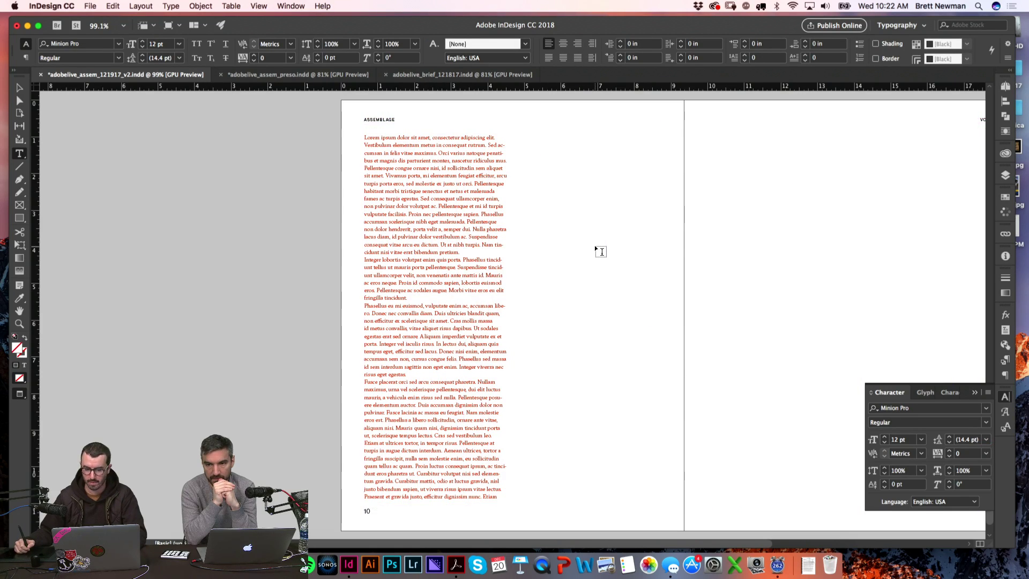
- Justify all the body copy on page 10 with the last line aligned left
click(440, 266)
key(super+a)
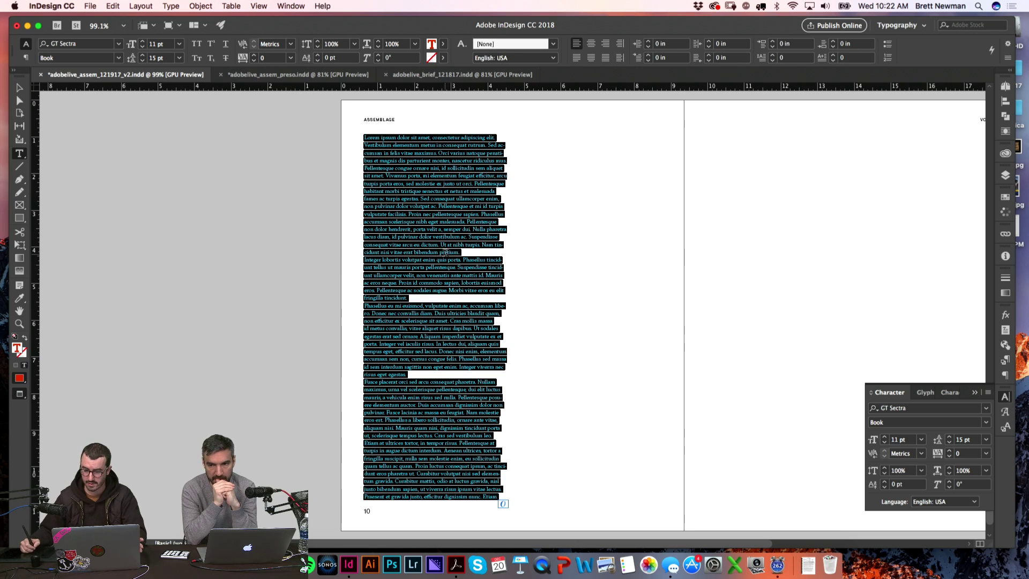
key(w)
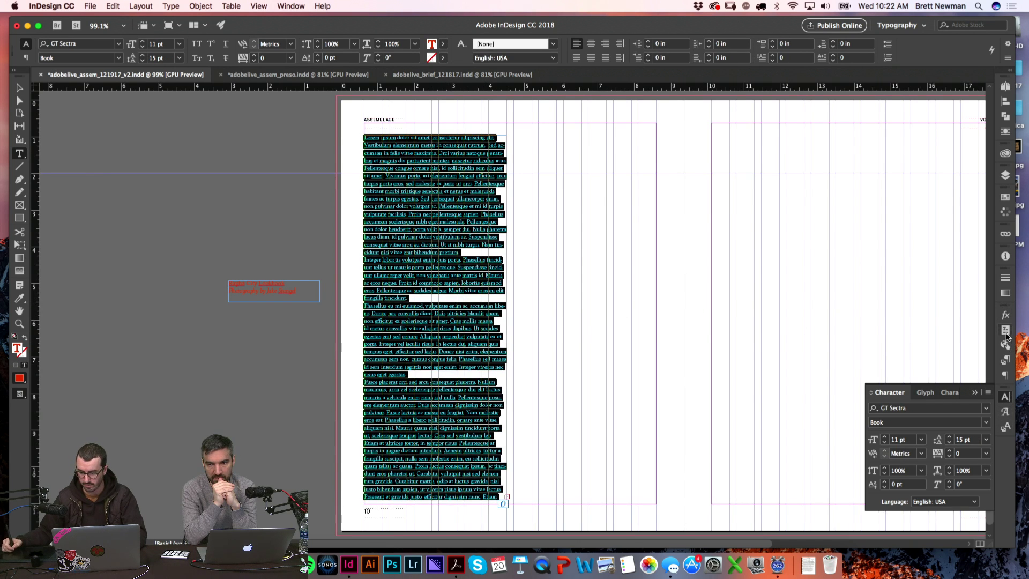
click(1005, 375)
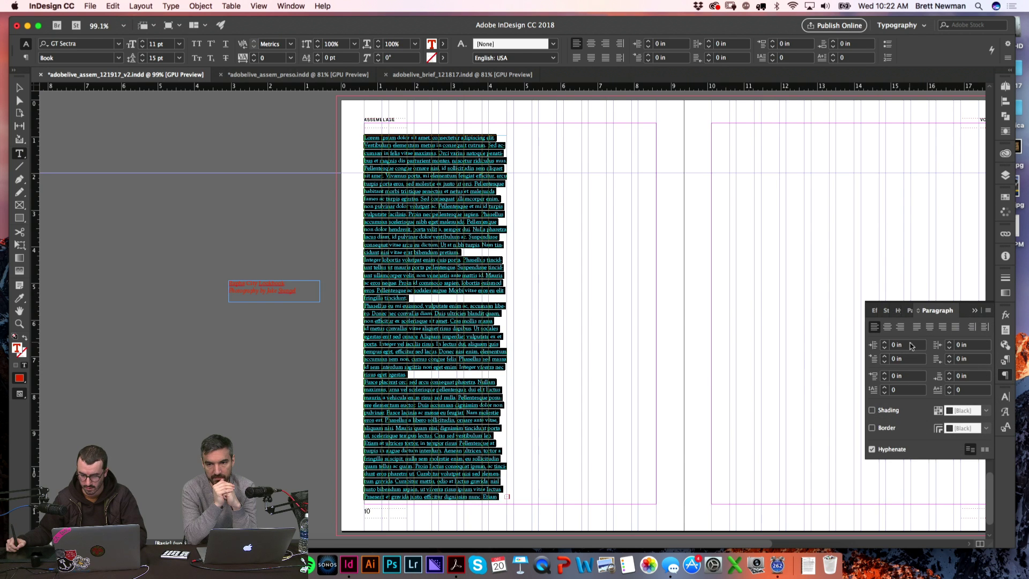
click(929, 326)
click(917, 327)
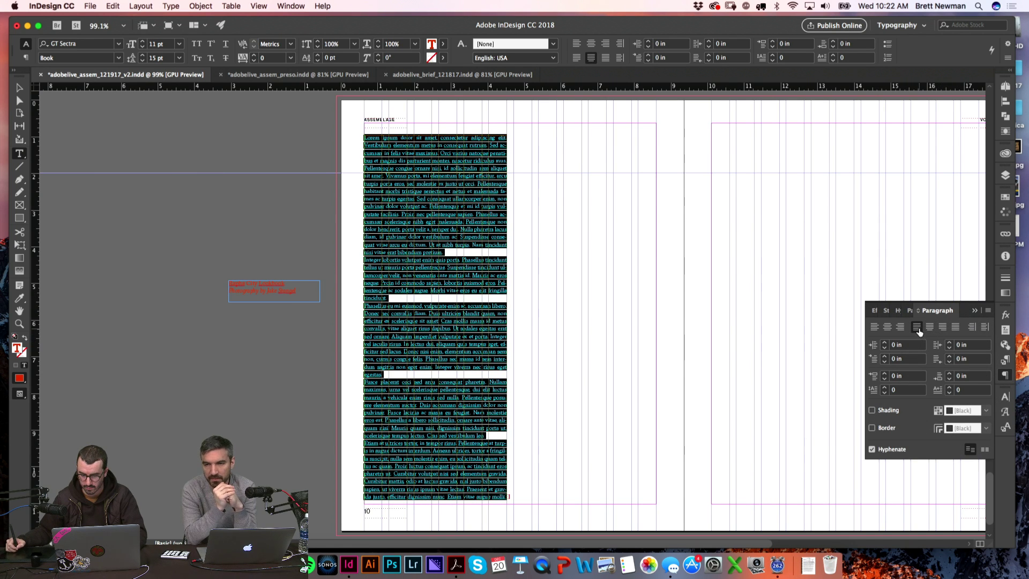
click(638, 243)
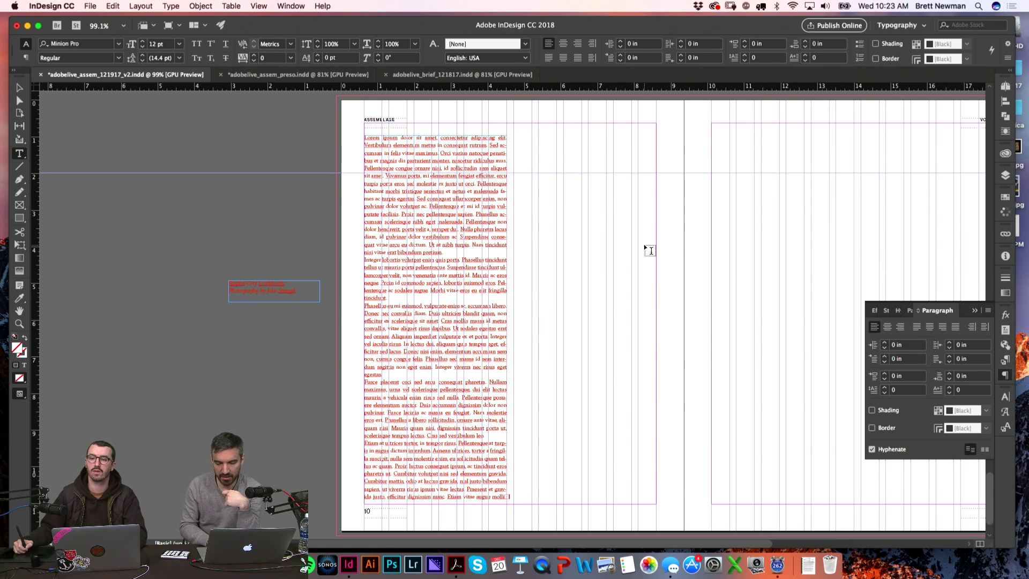
- Try a duplicate of the body text frame in the second column of page 10 with its copy replaced by “lo
key(Escape)
drag(452, 172, 609, 168)
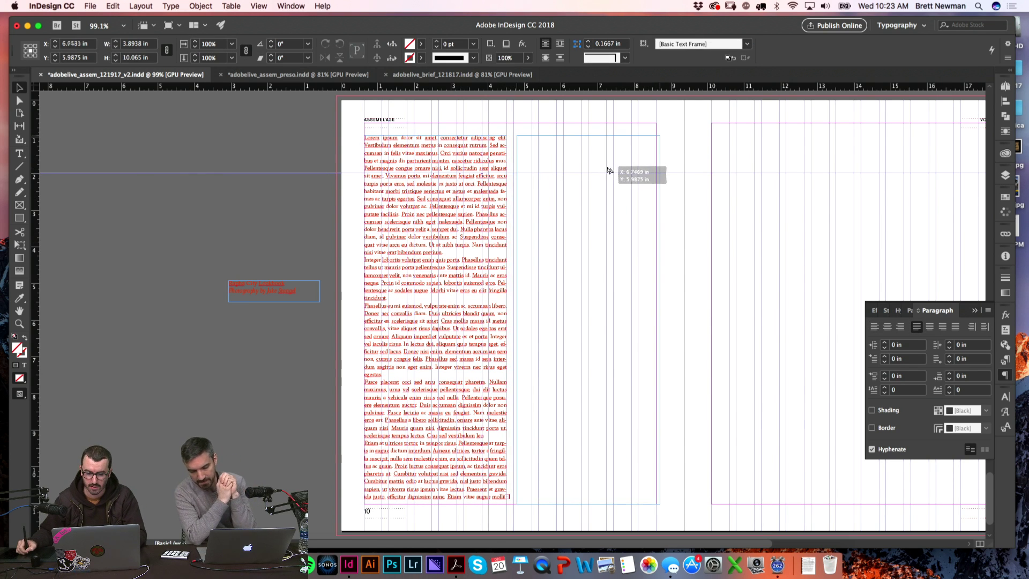
key(t)
key(super+a)
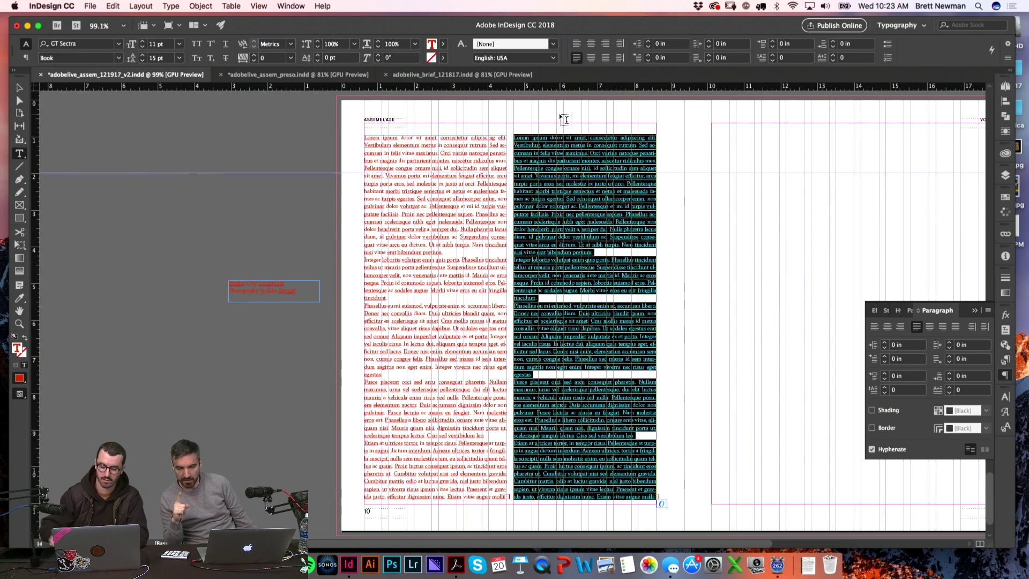
text(lo)
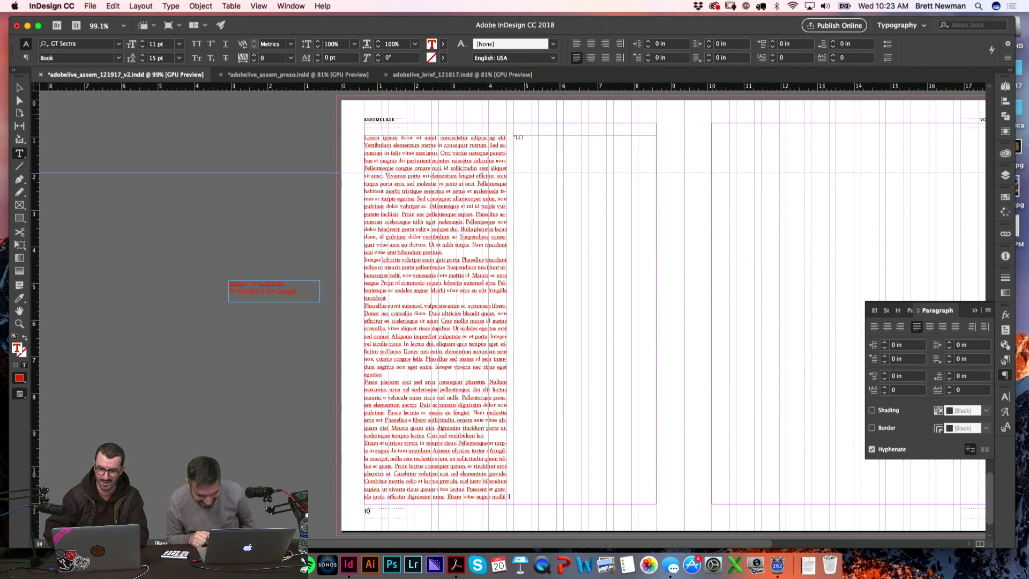
key(super+2)
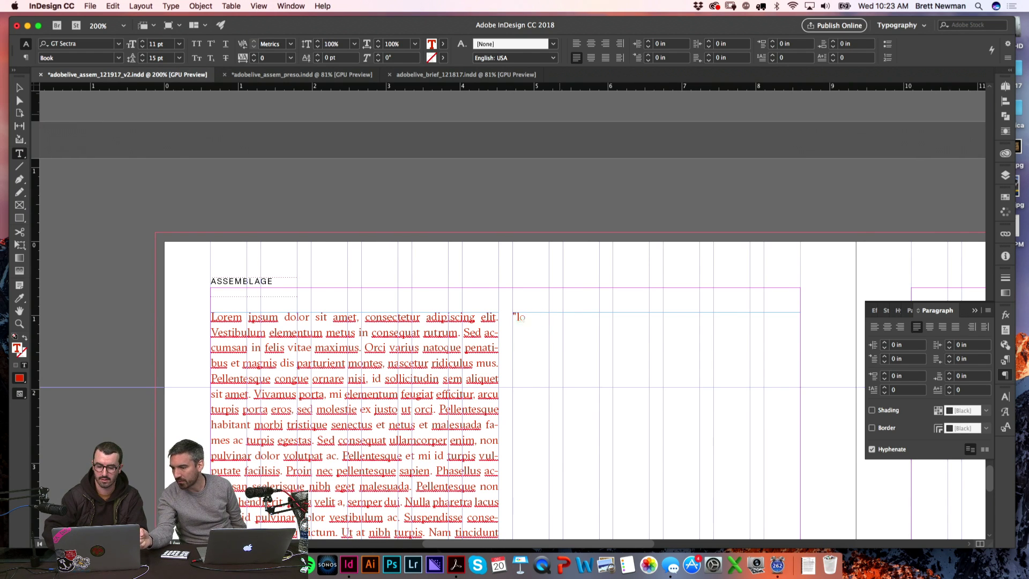
key(Escape)
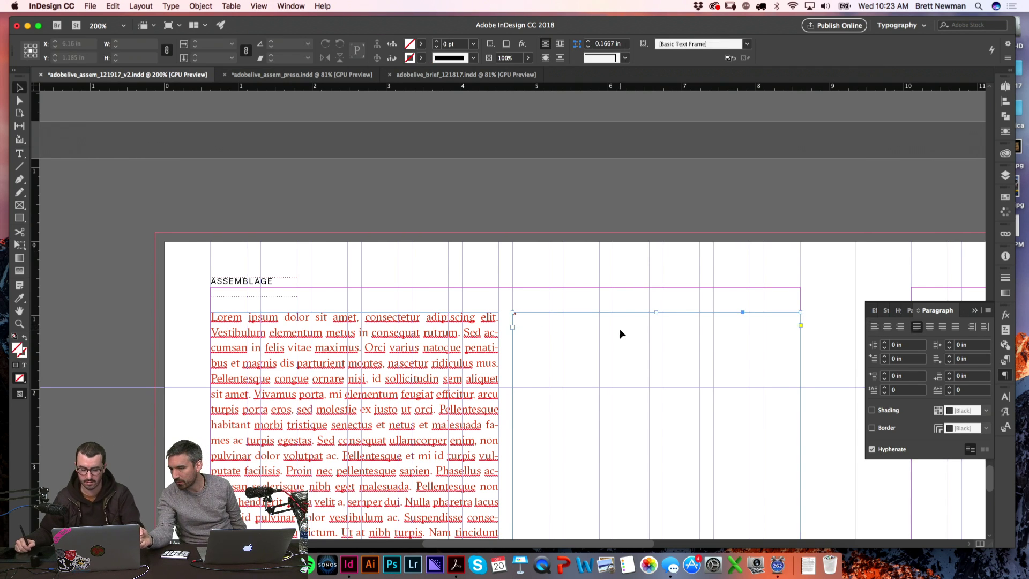
- Draw a text frame about 3 in wide beside the body column and enter the word Lorem
click(19, 153)
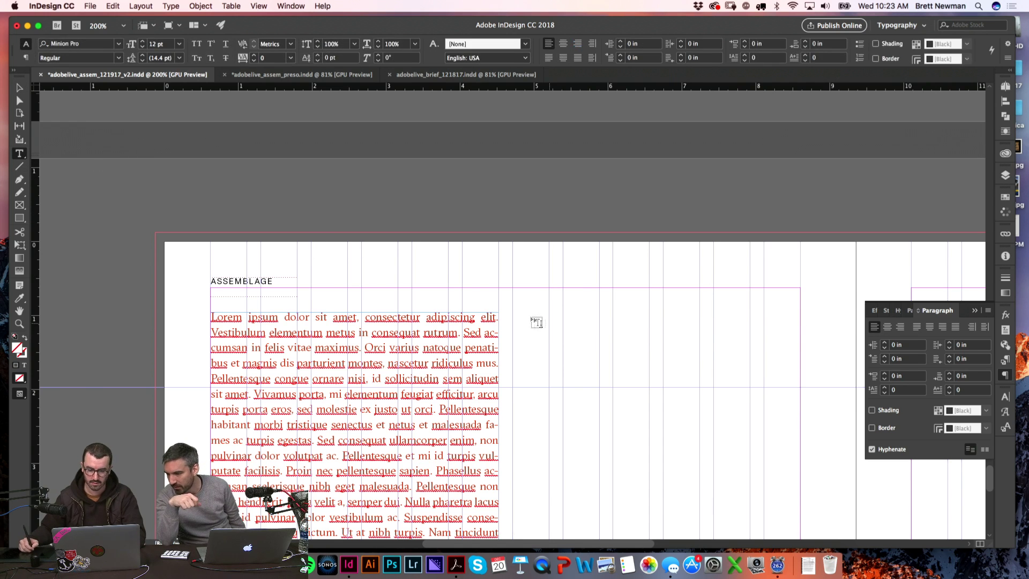
drag(529, 316, 748, 505)
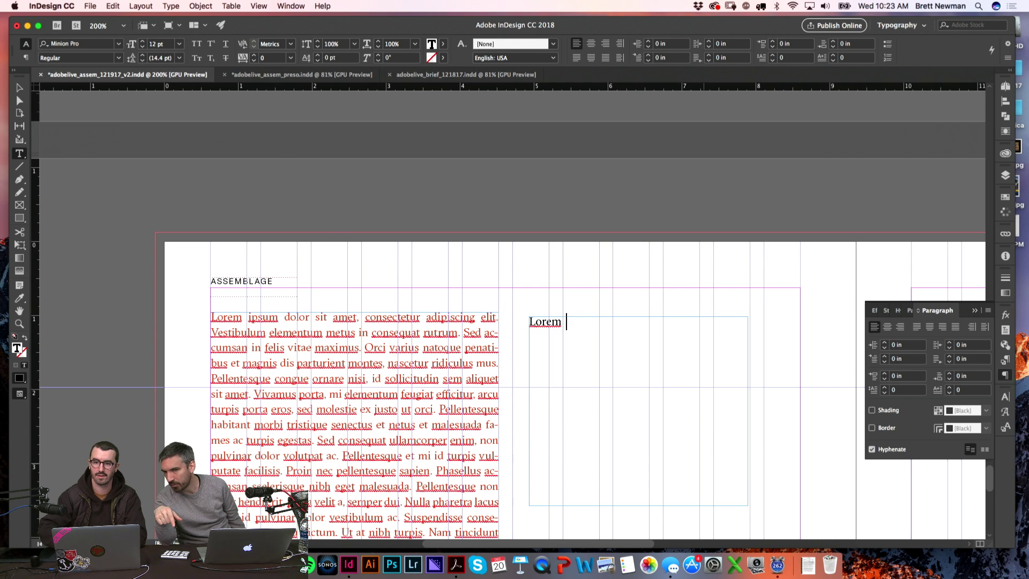
text(Lorem)
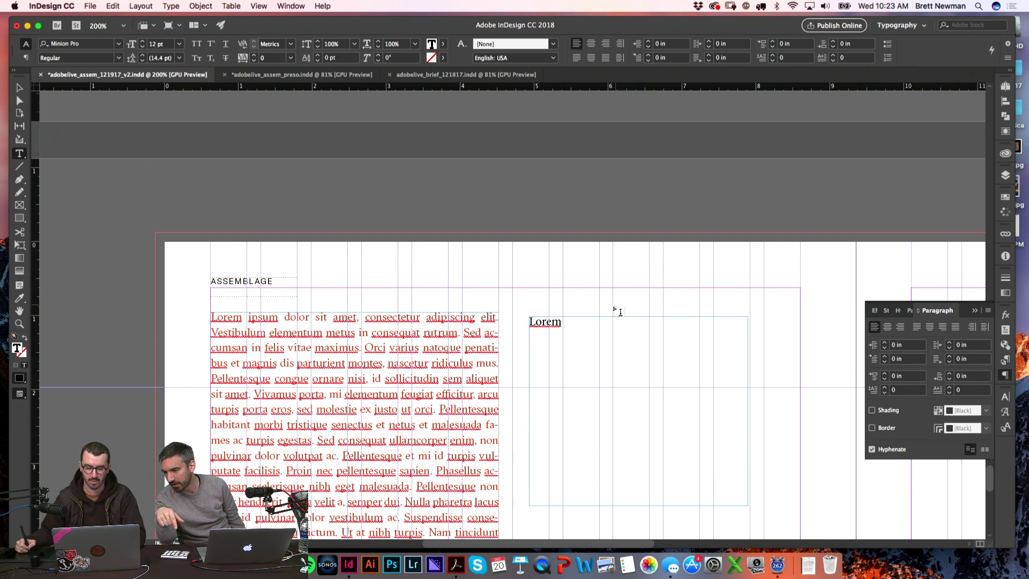
- Delete the text frame containing the word Lorem beside the body column on page 10
key(Escape)
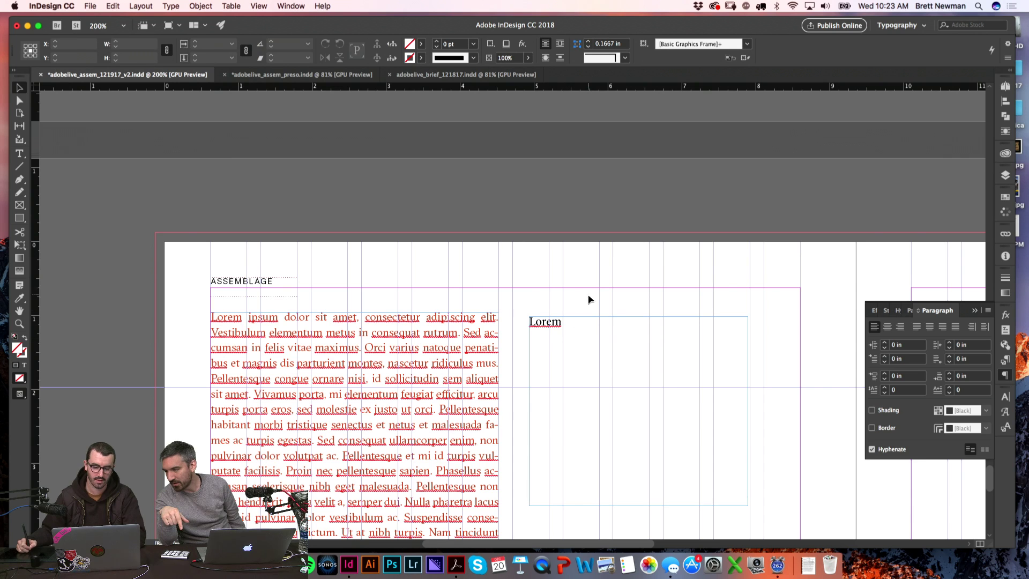
click(572, 344)
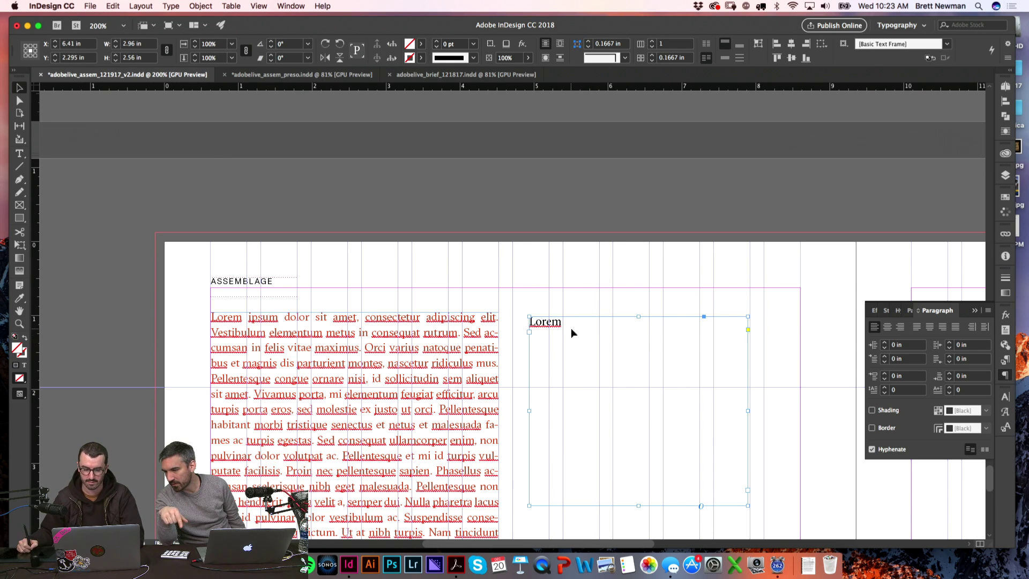
double_click(570, 332)
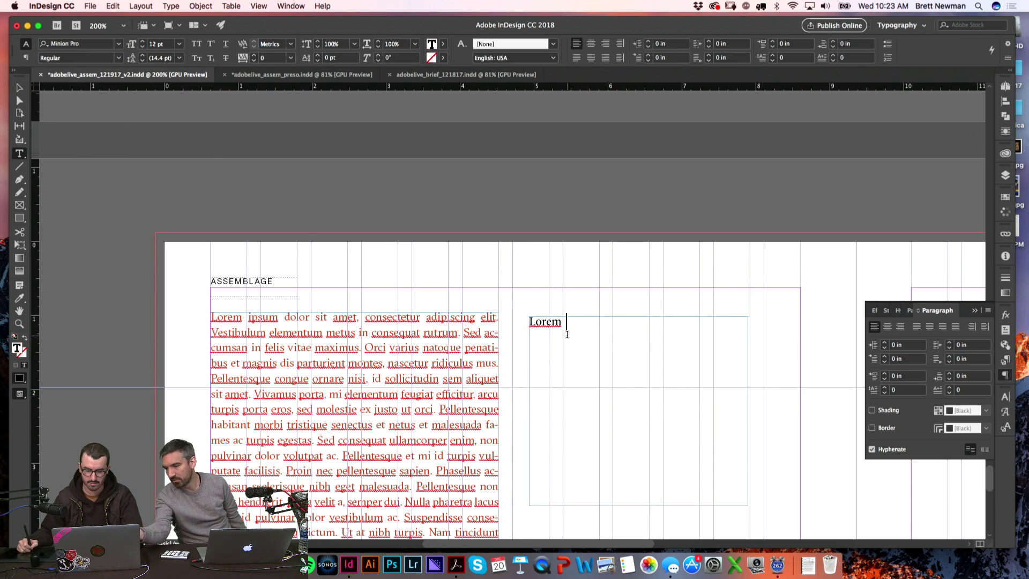
key(Escape)
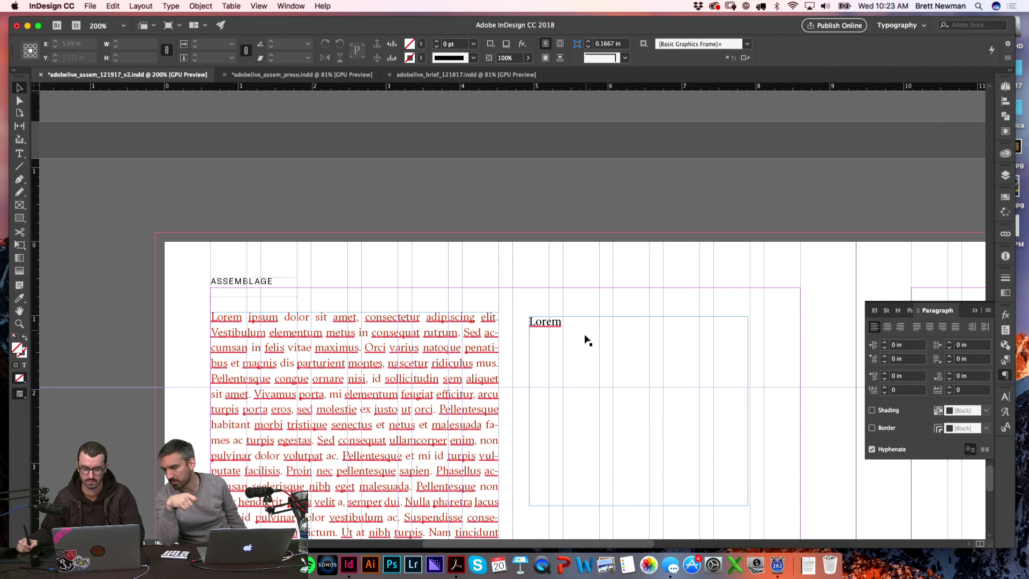
key(Delete)
- Try a smaller text frame with sample text in the space beside the body column
drag(584, 349, 587, 354)
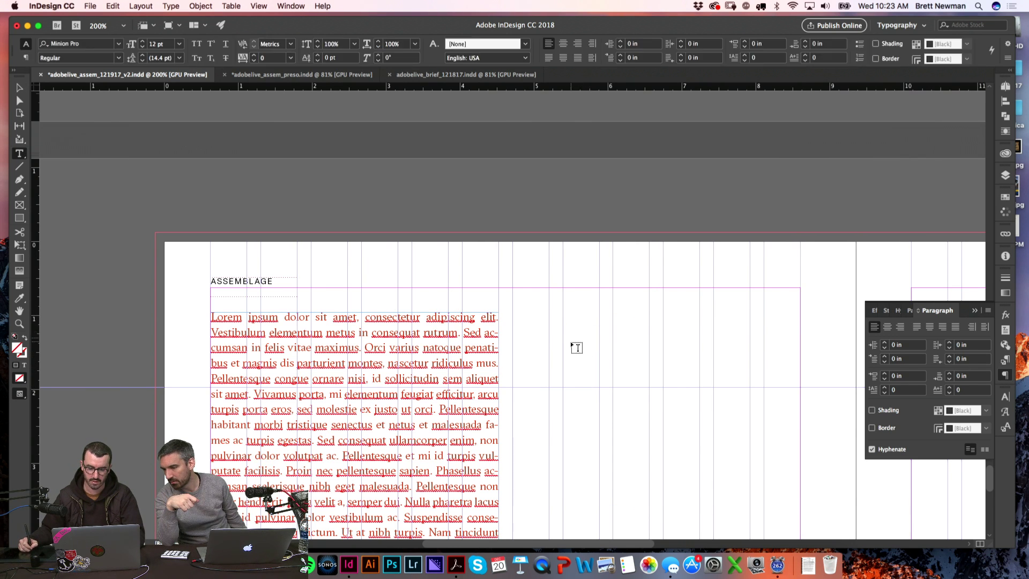
drag(569, 321, 656, 395)
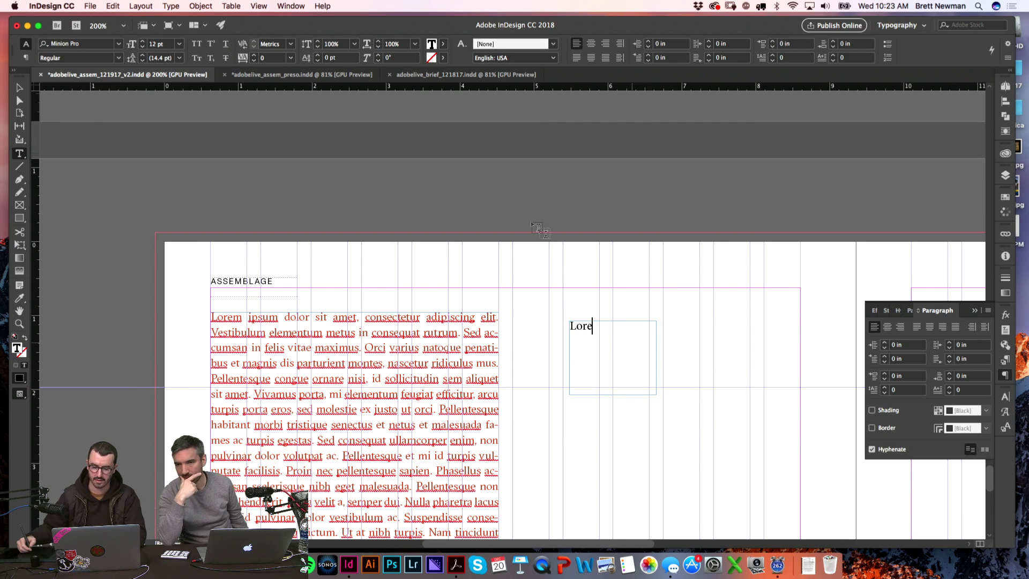
key(Escape)
key(Delete)
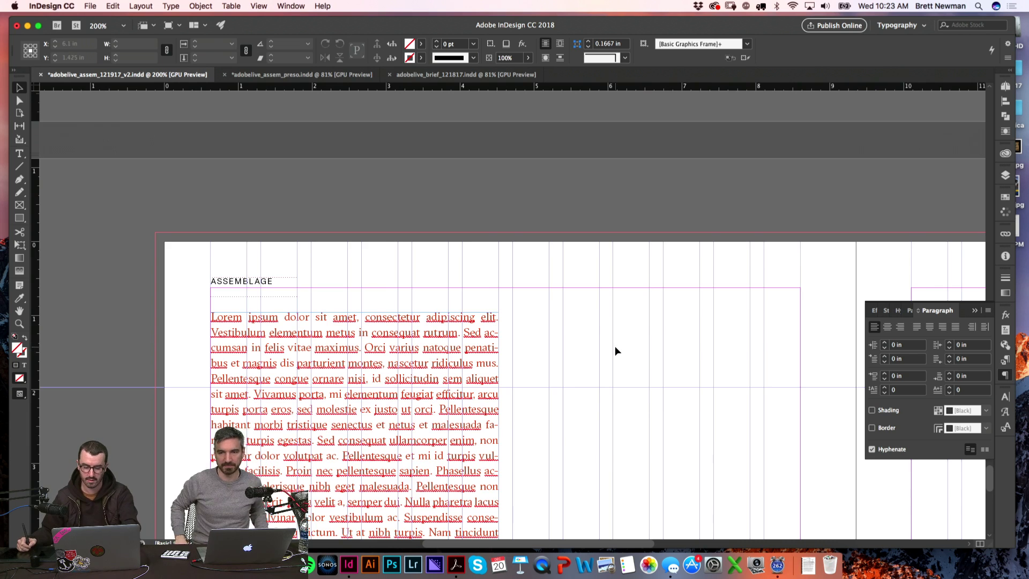
- Review the spread of pages 10–11 in Preview mode and with the column guides shown
key(super+0)
key(w)
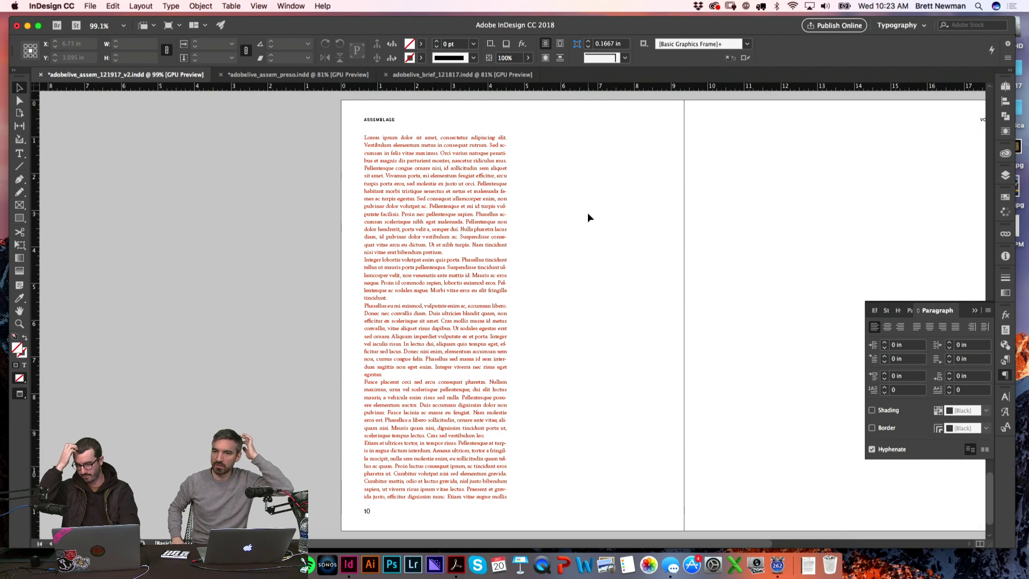
key(w)
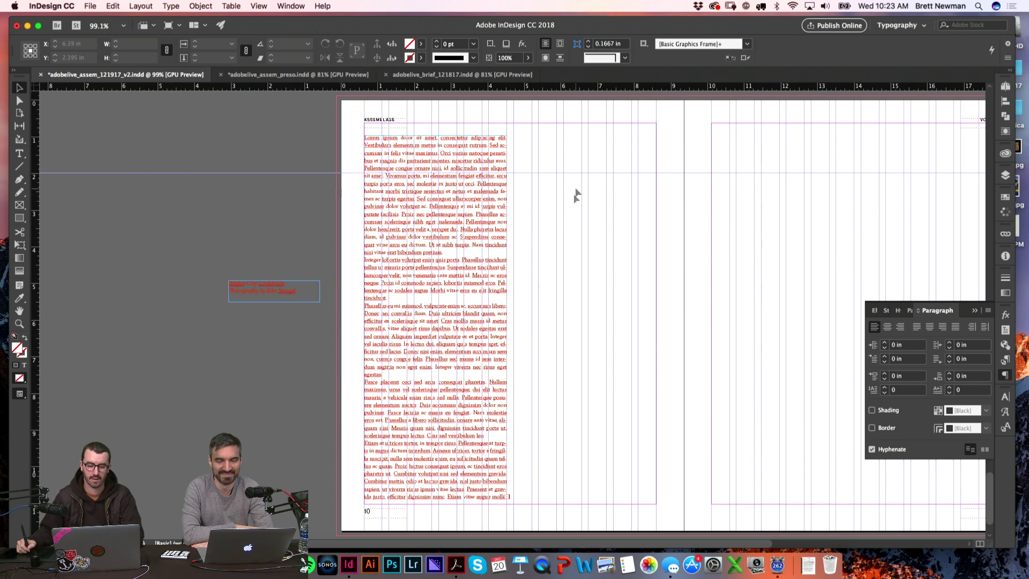
key(w)
key(w)
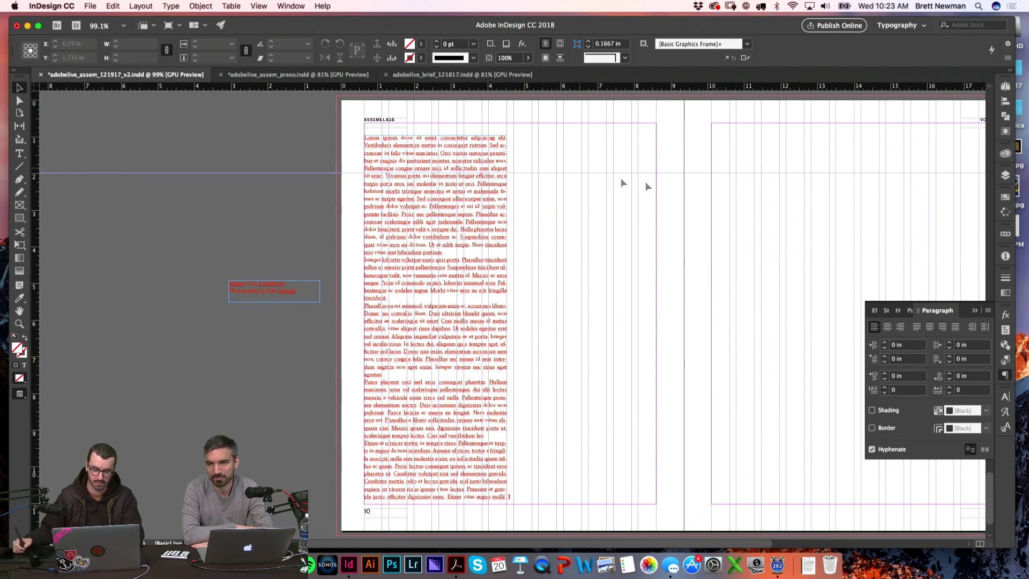
click(794, 322)
scroll(577, 226, right, 4)
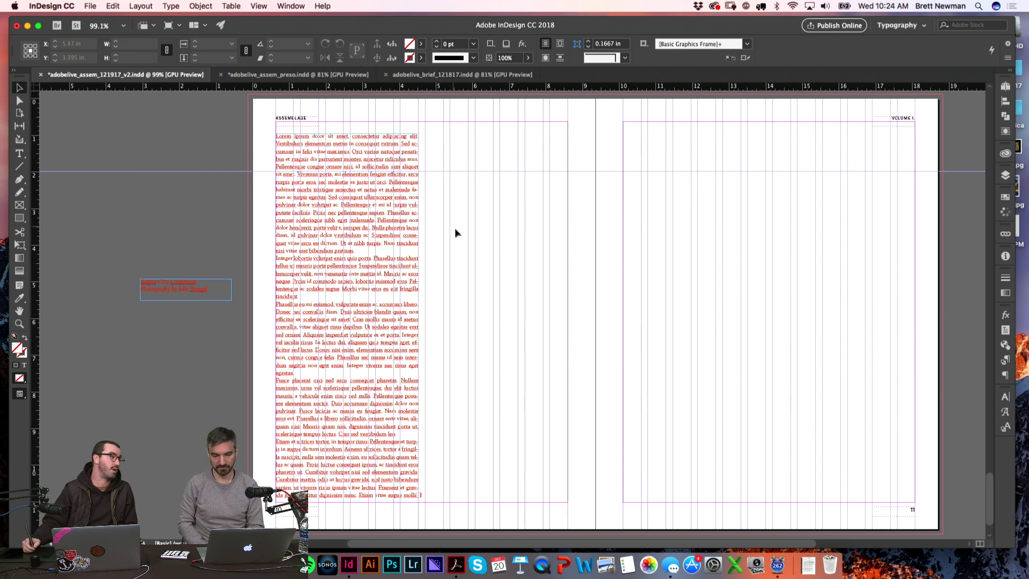
- Narrow the body text frame to about 2.53 in and duplicate it into the second and third columns of page 10
drag(477, 314, 369, 321)
drag(337, 262, 538, 268)
click(690, 286)
key(w)
- Delete the duplicate body text frames in the second and third columns, keeping only the first column
click(535, 272)
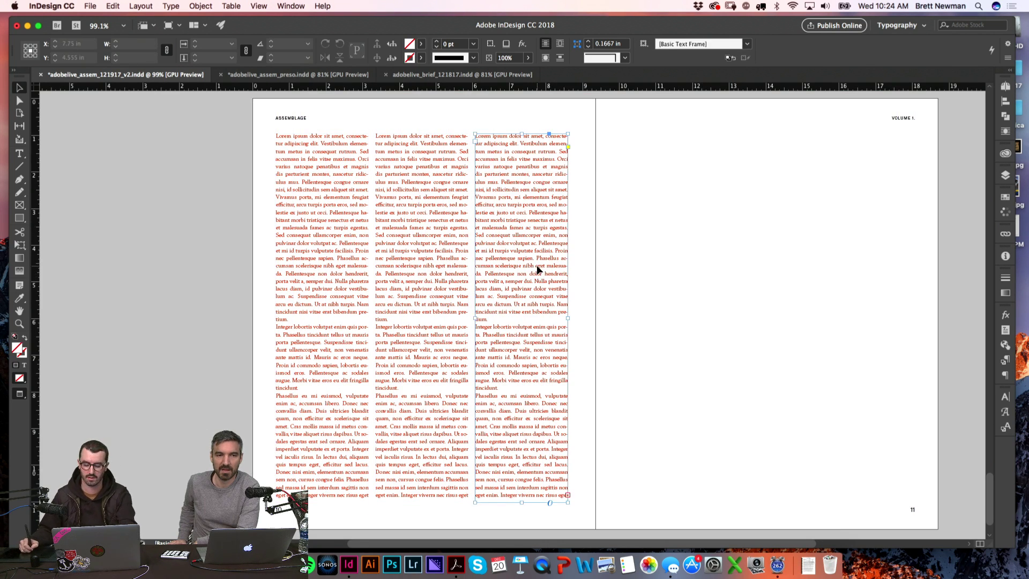
key(BackSpace)
click(423, 270)
key(BackSpace)
click(347, 345)
key(w)
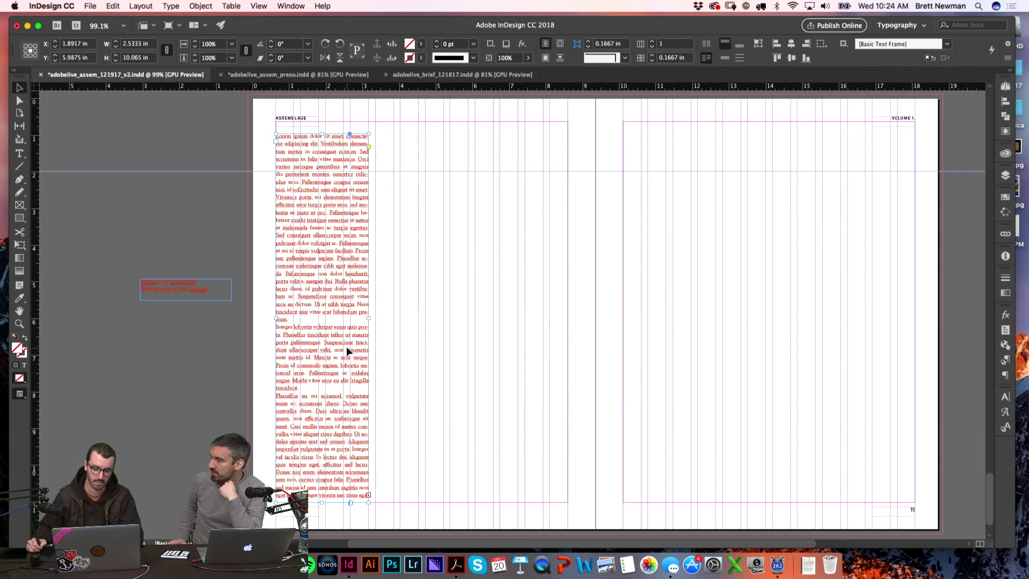
- Set the font size of all the body copy on page 10 to 9 pt
click(450, 255)
key(w)
drag(276, 150, 490, 252)
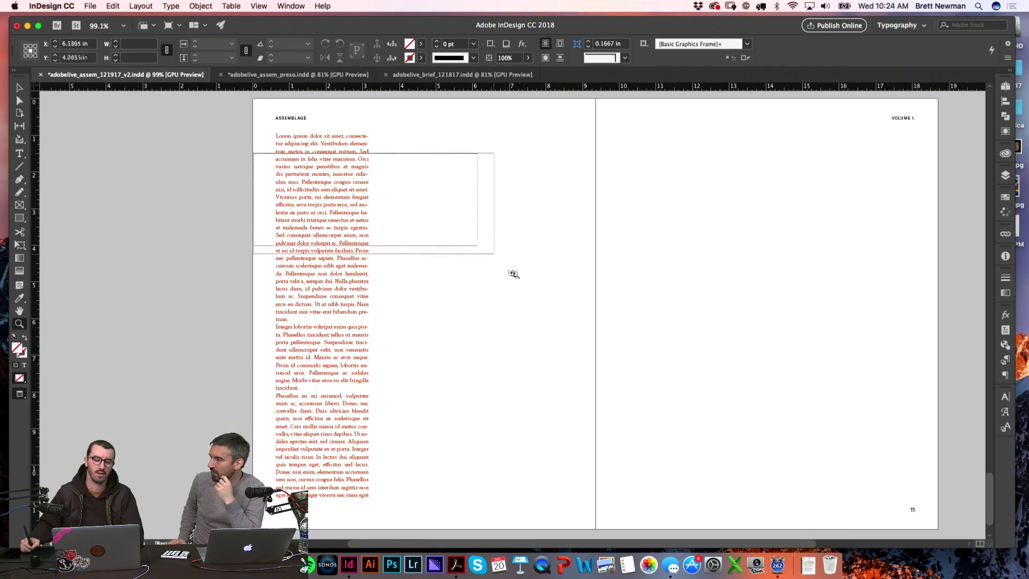
scroll(558, 295, up, 1)
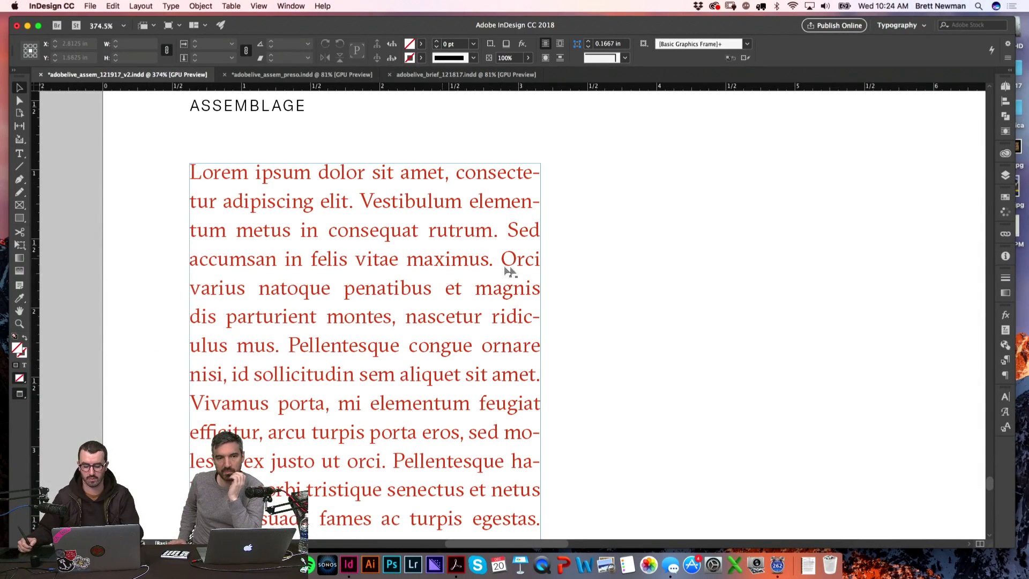
key(super+alt+2)
key(t)
key(super+a)
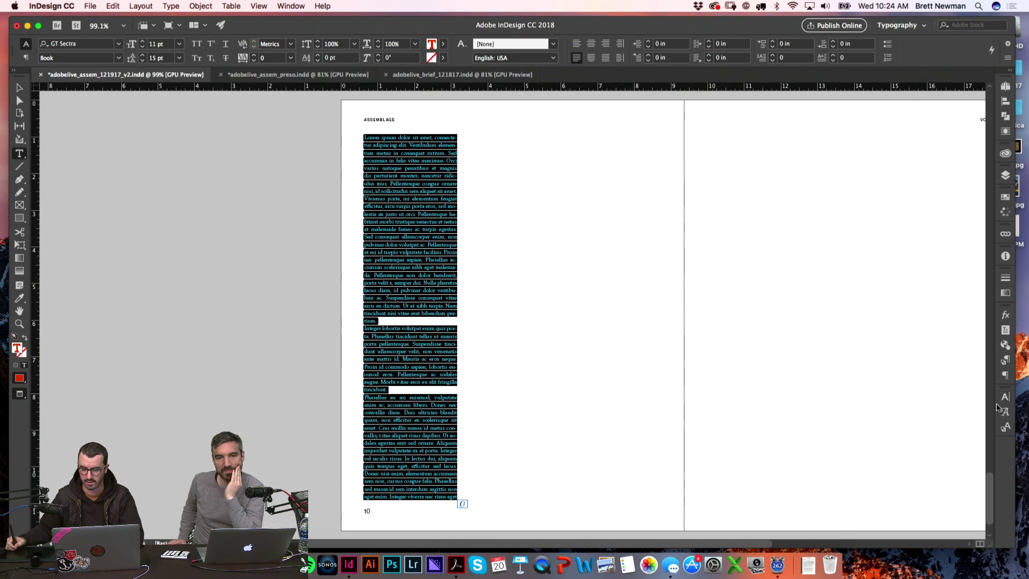
click(999, 402)
click(905, 439)
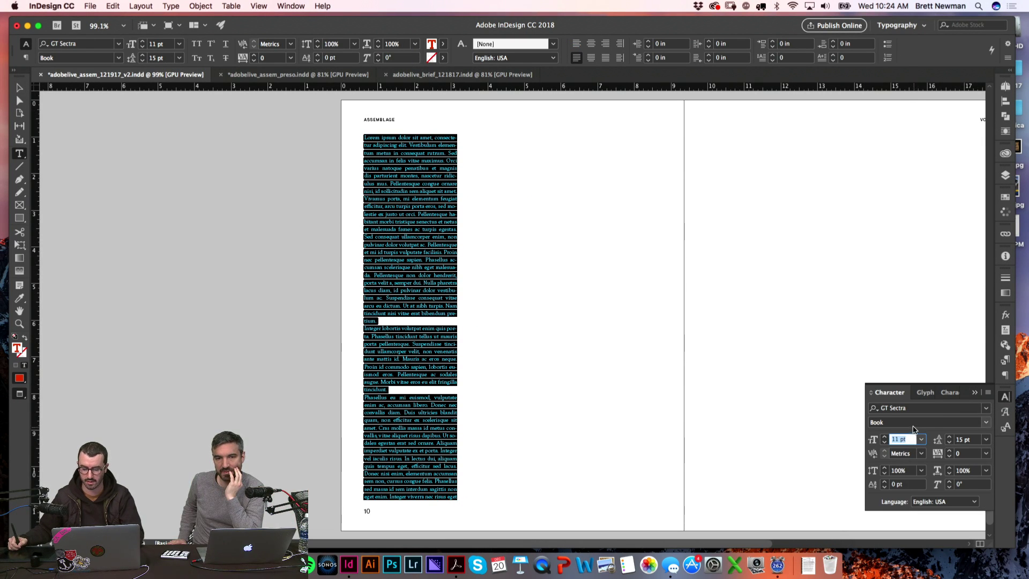
text(9)
- Set the leading of all the body copy on page 10 to 13 pt
click(966, 440)
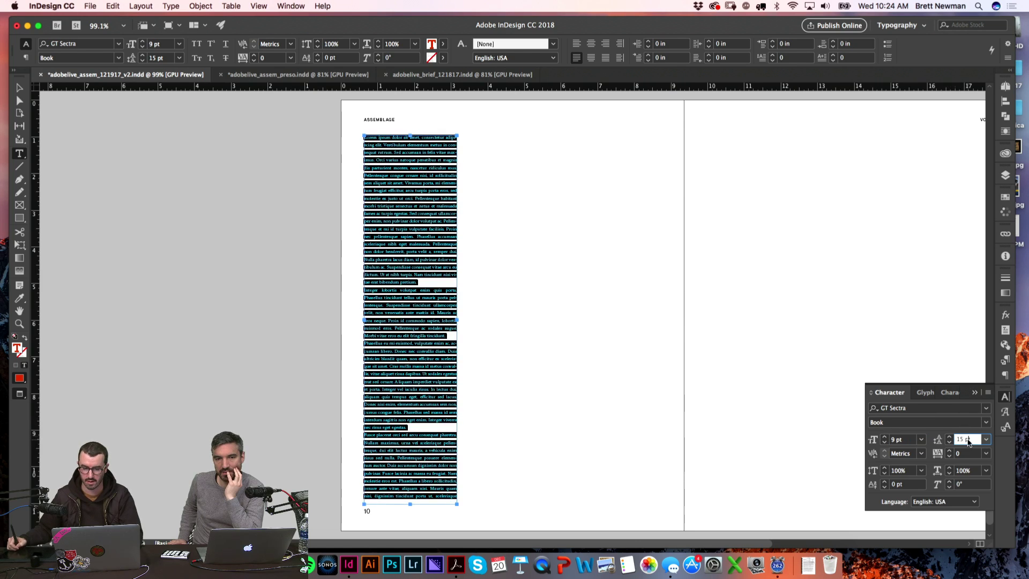
click(565, 223)
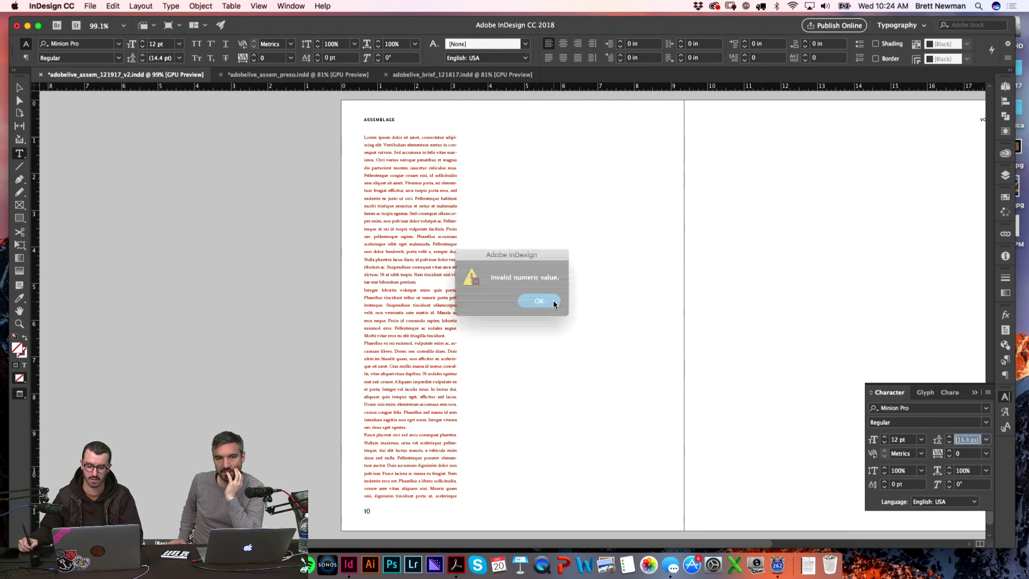
click(552, 301)
key(z)
drag(466, 212, 565, 287)
key(t)
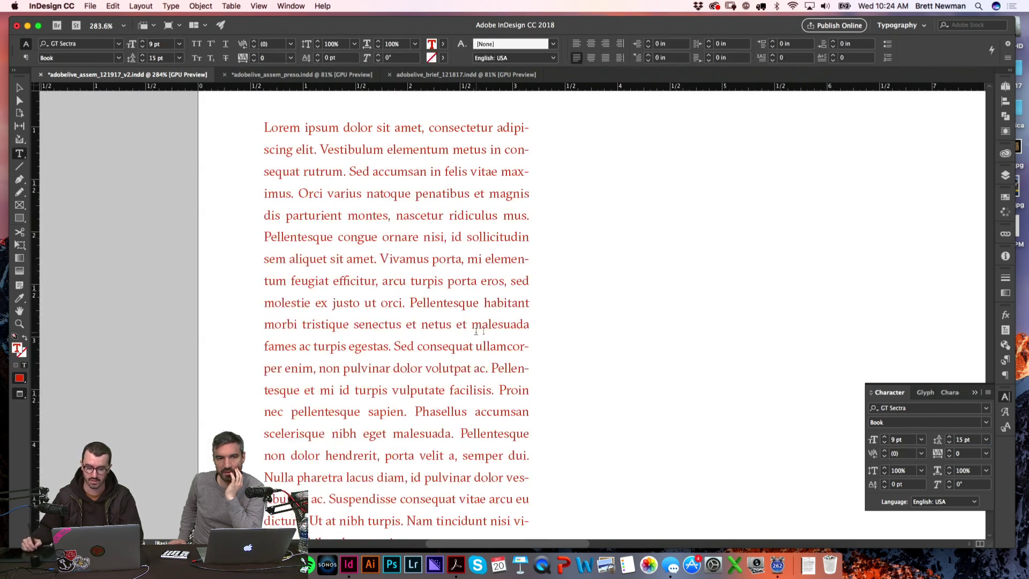
key(super+a)
click(963, 440)
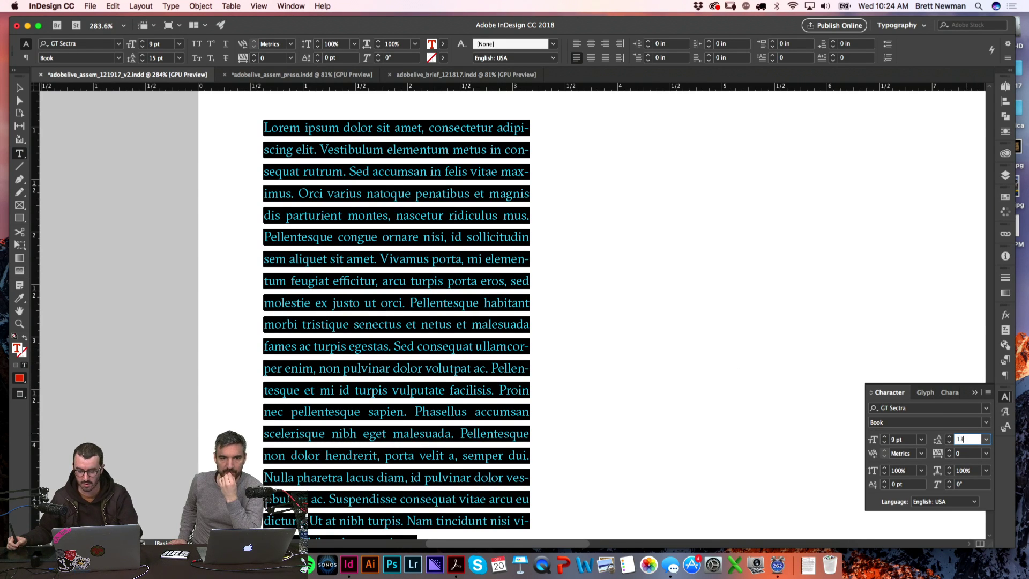
text(13)
key(Return)
click(677, 225)
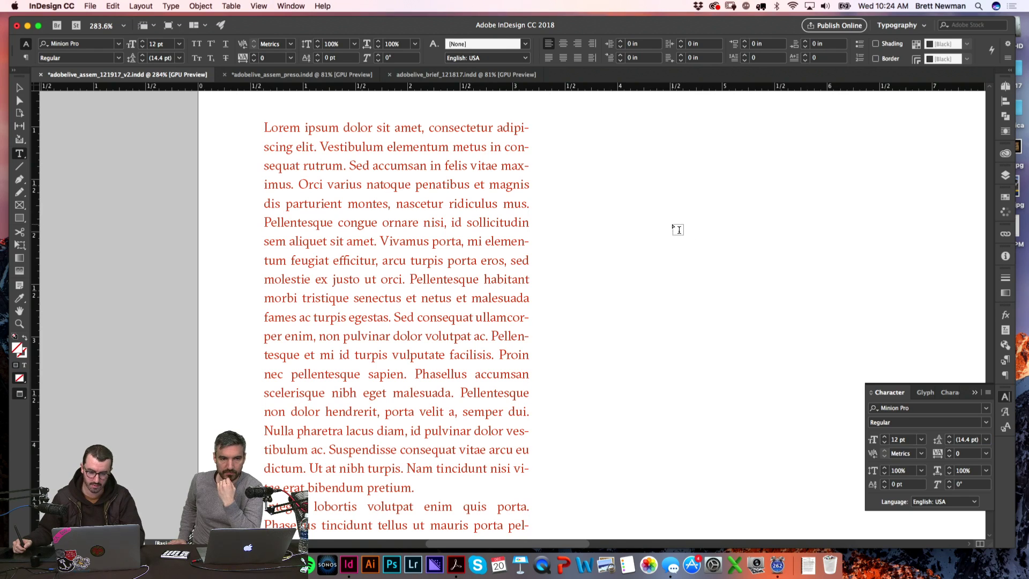
- Examine the spacing between the last body line and the page number on page 10, with and without guides
key(super+0)
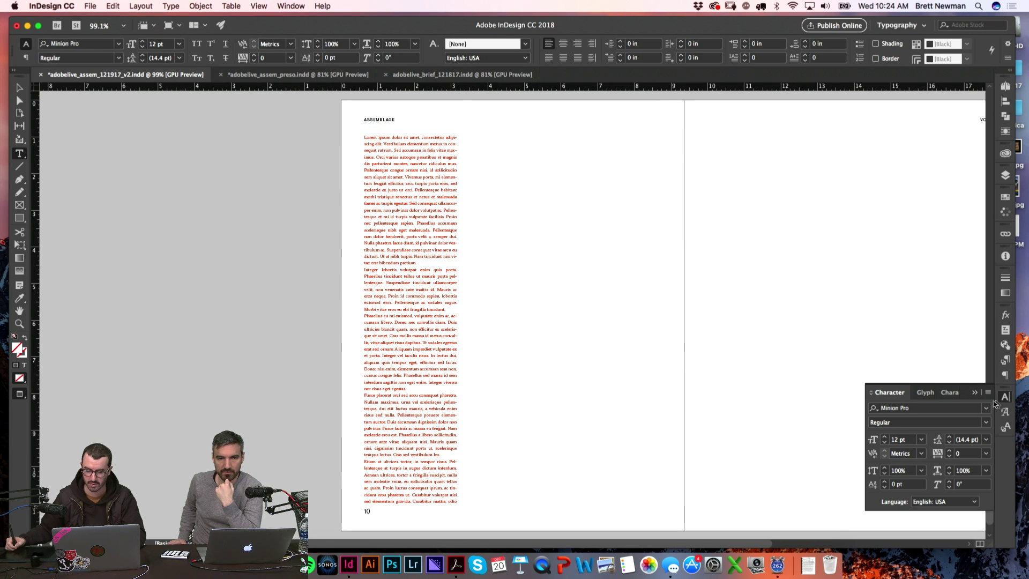
key(super+t)
key(v)
key(w)
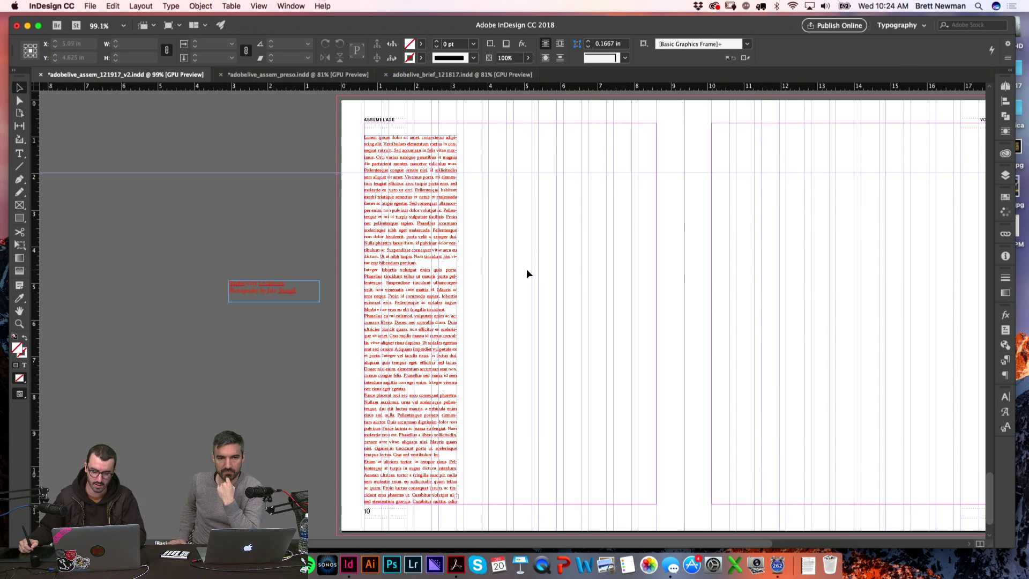
key(w)
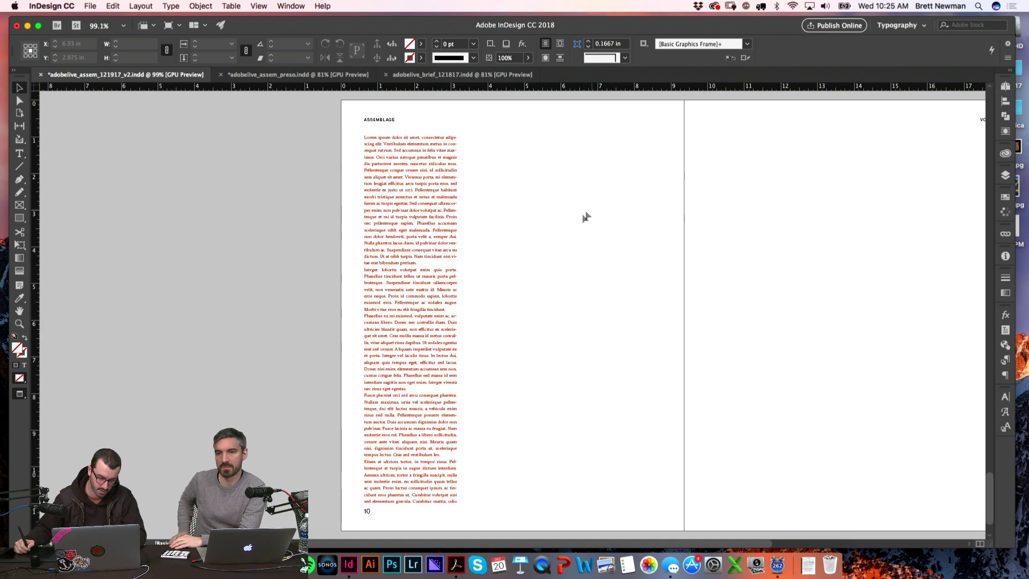
key(z)
drag(351, 489, 425, 530)
key(w)
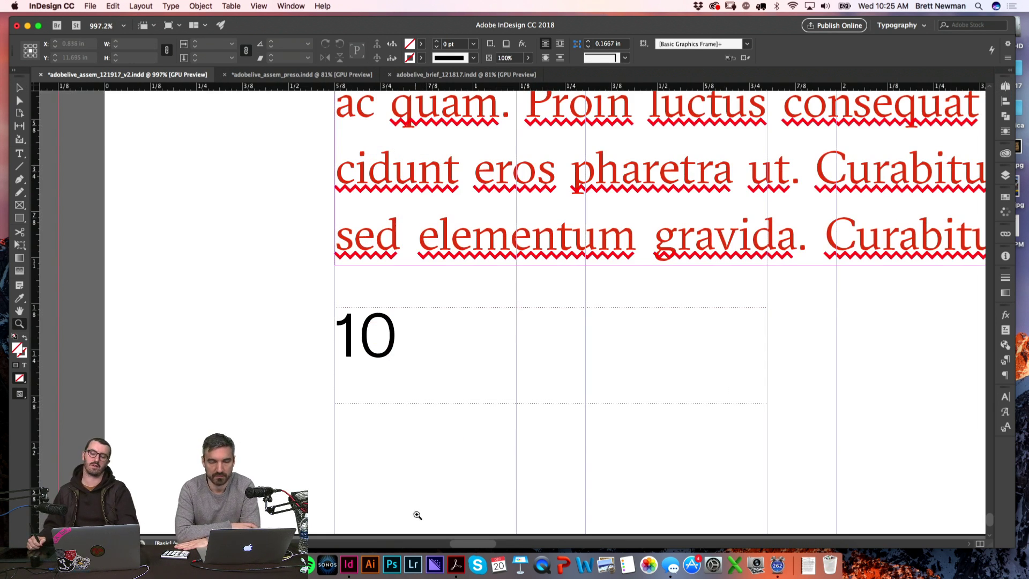
key(w)
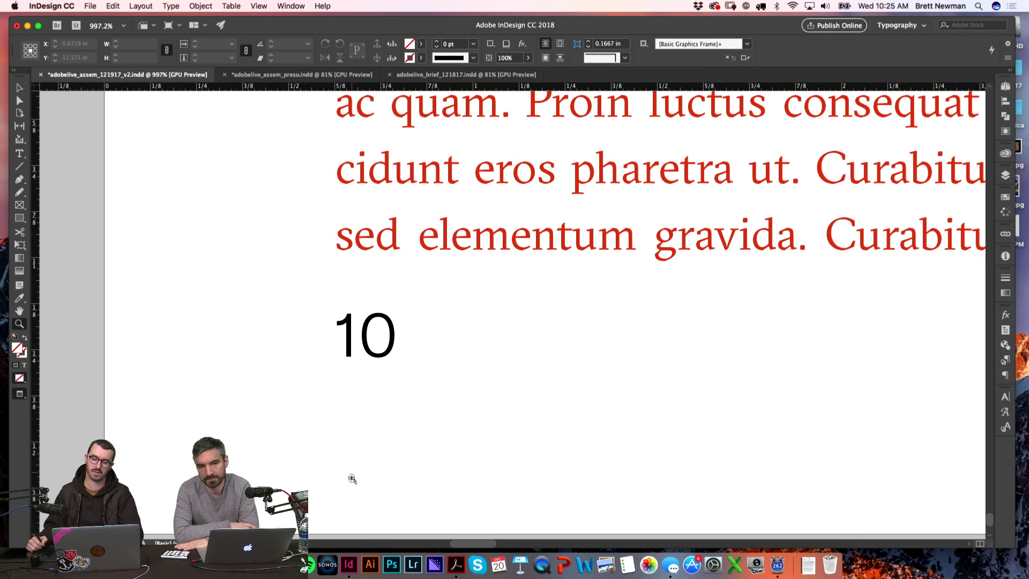
key(super+alt+2)
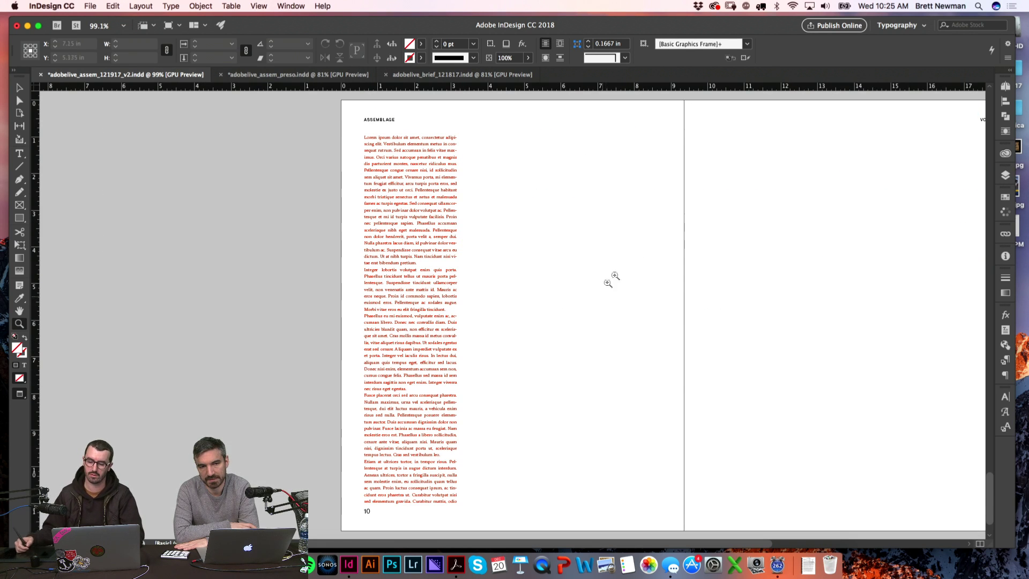
- On the A-Master spread, select both page-number frames and reposition them vertically at Y about 11.29 in
click(1005, 86)
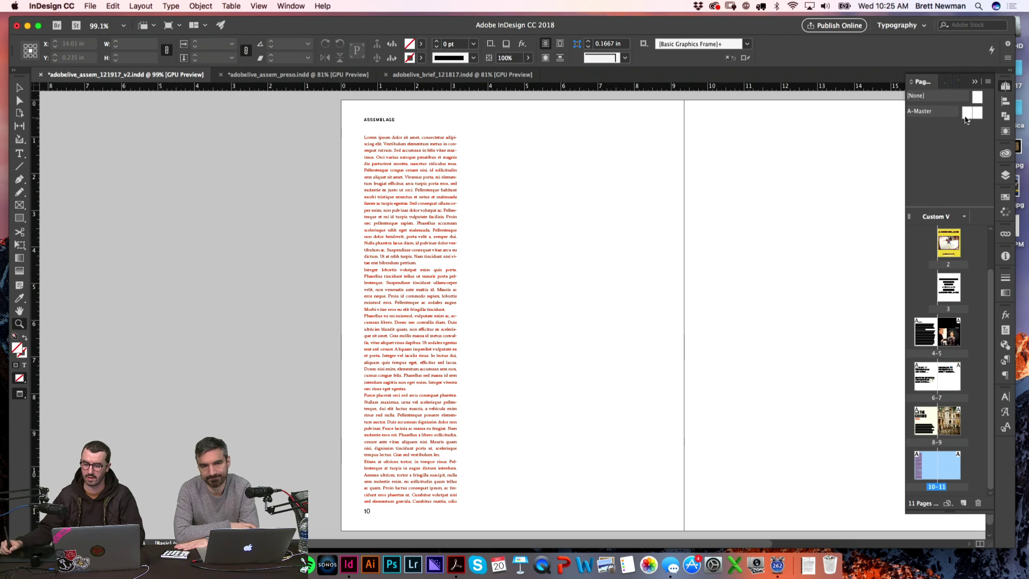
double_click(976, 115)
double_click(977, 115)
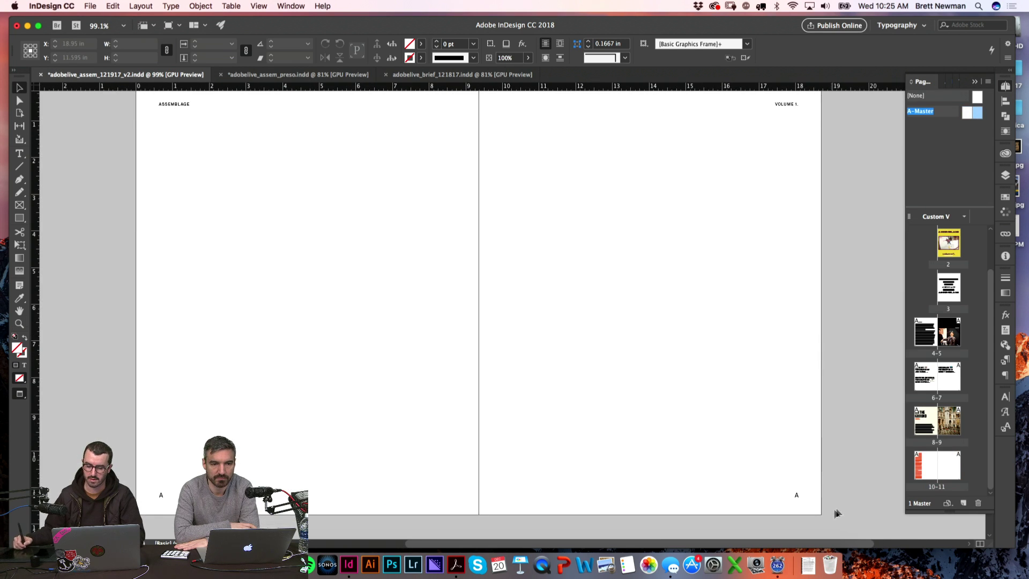
click(589, 494)
key(w)
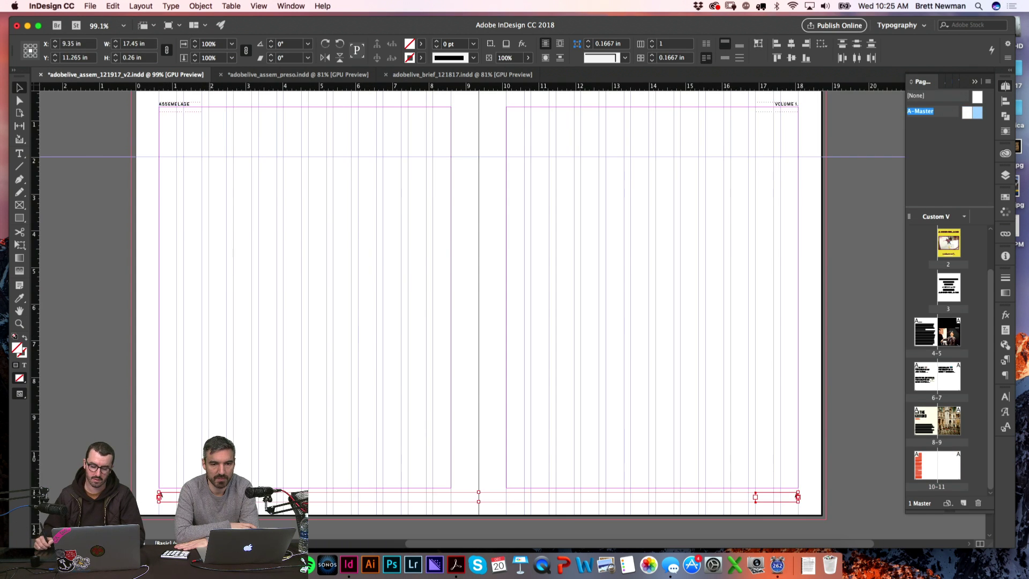
drag(142, 481, 221, 510)
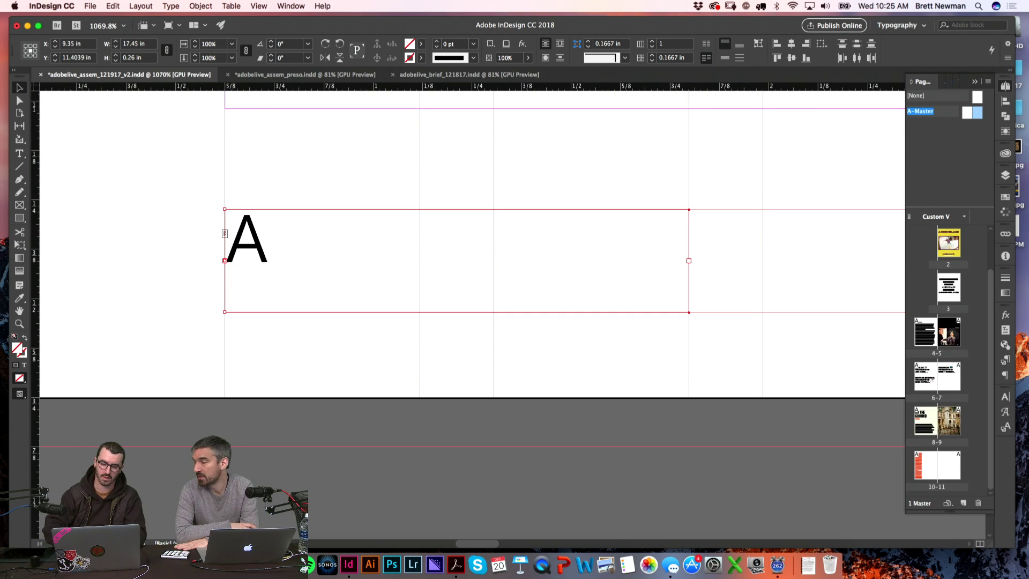
drag(492, 282, 492, 238)
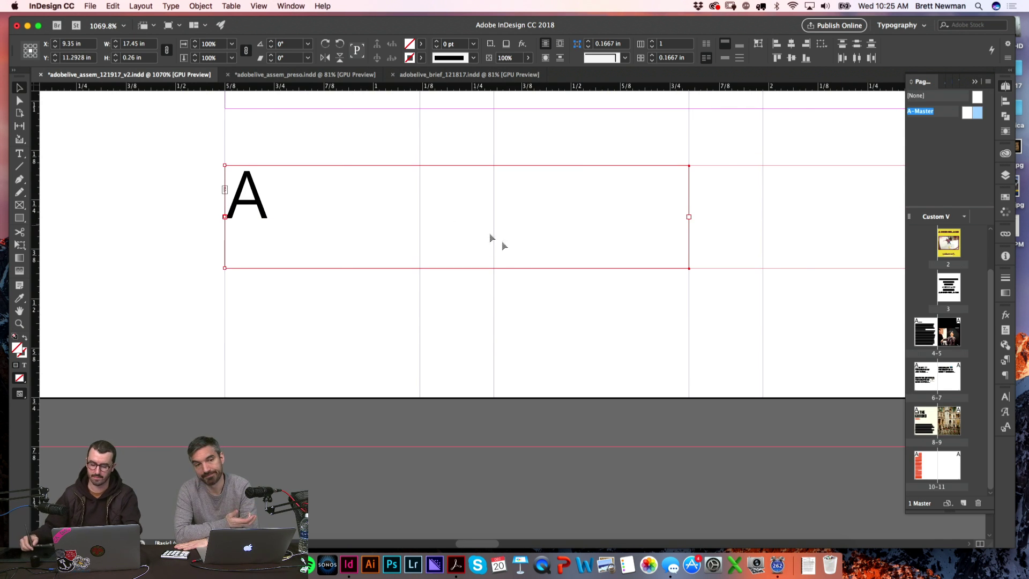
key(super+0)
- Set the text colour of all the body copy on page 10 to [Black]
double_click(926, 463)
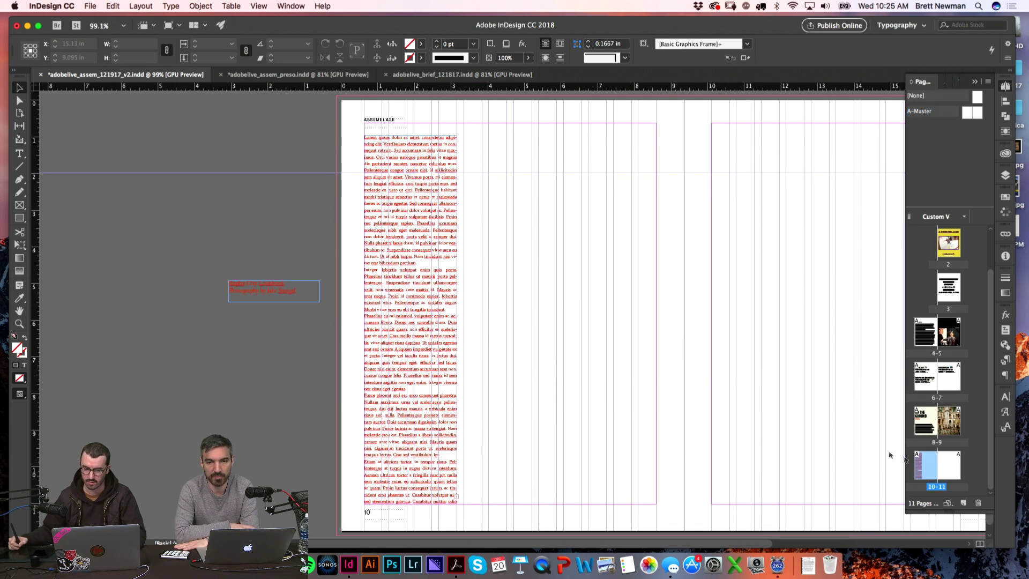
key(t)
click(450, 221)
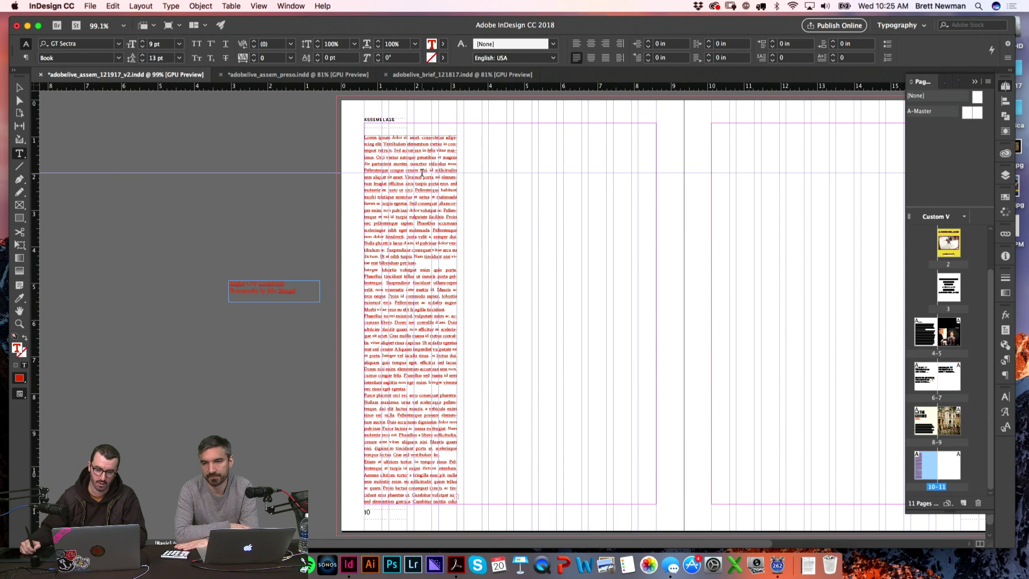
key(super+a)
click(443, 44)
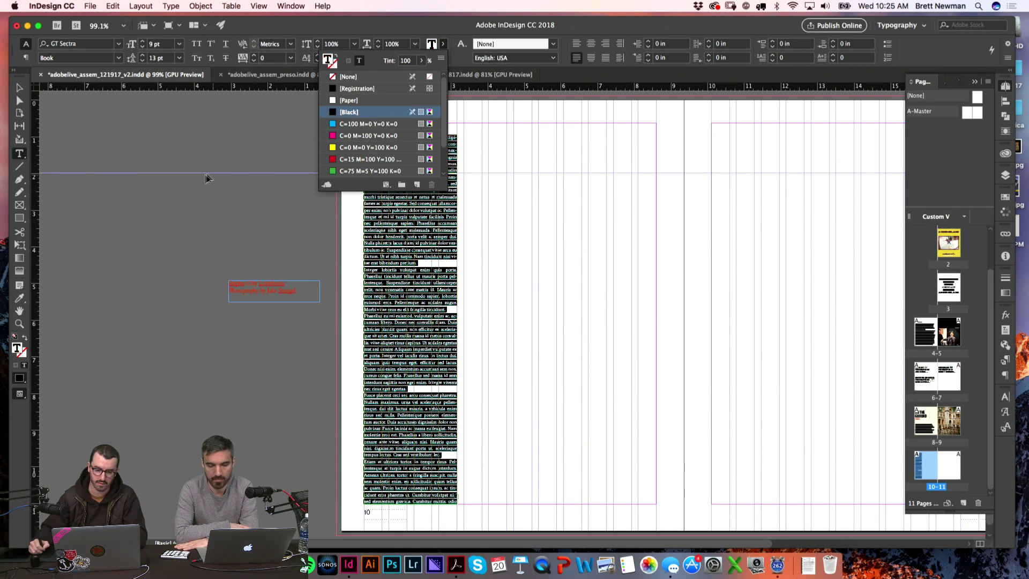
key(Escape)
key(Escape)
- Indent the first line of the page 10 paragraph starting "Integer lobortis" with a tab
key(z)
key(w)
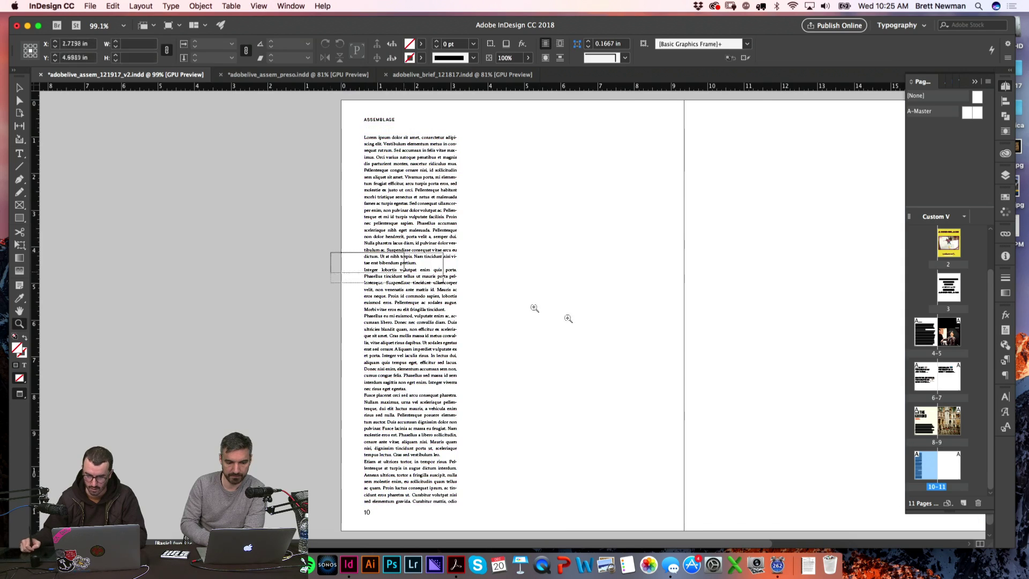
click(568, 318)
click(169, 244)
key(Tab)
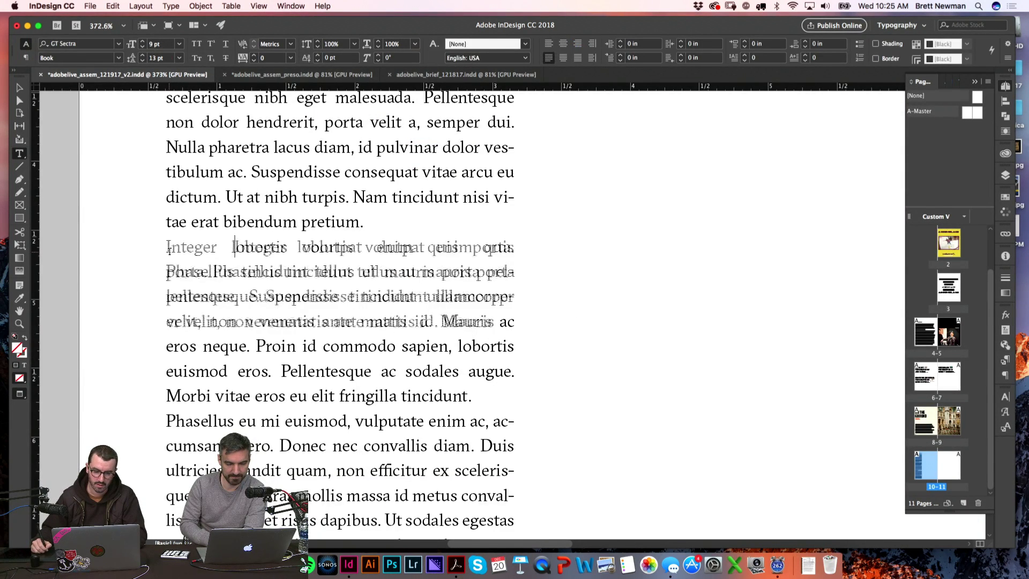
key(super+0)
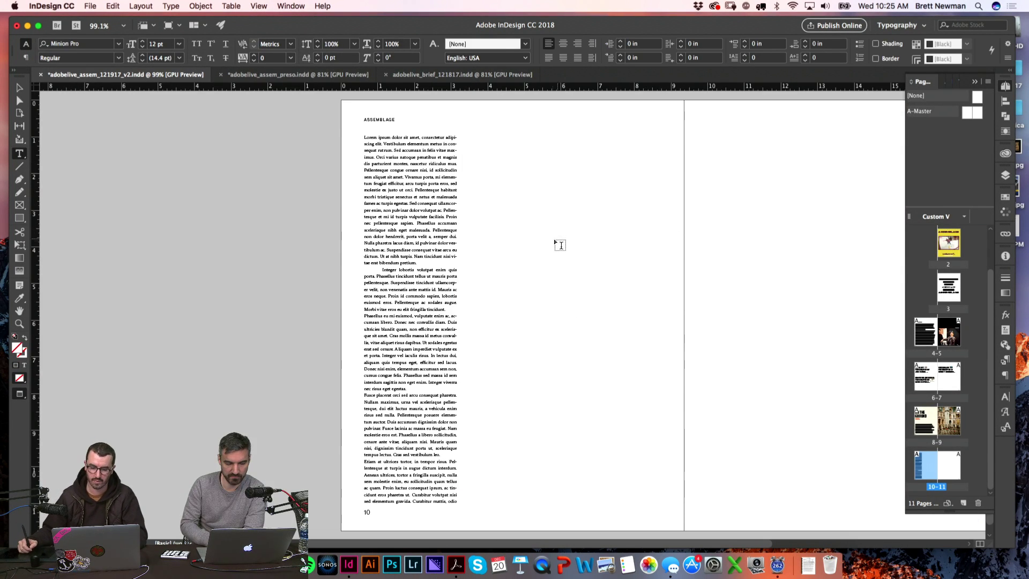
key(BackSpace)
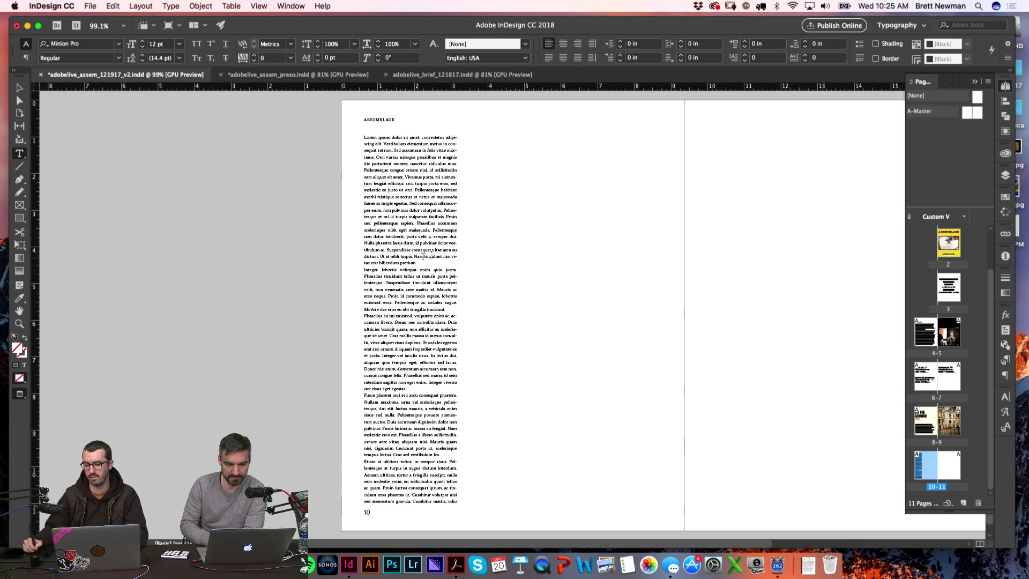
- Indent the first line of the page 10 paragraph starting "Fusce placerat" with a tab
key(Escape)
key(z)
click(470, 419)
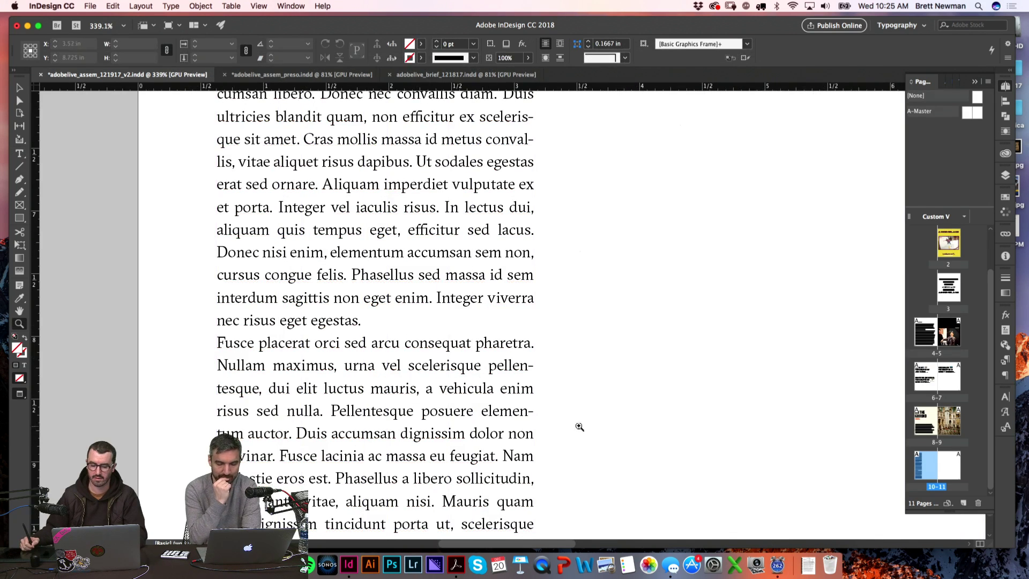
key(t)
click(219, 336)
key(Tab)
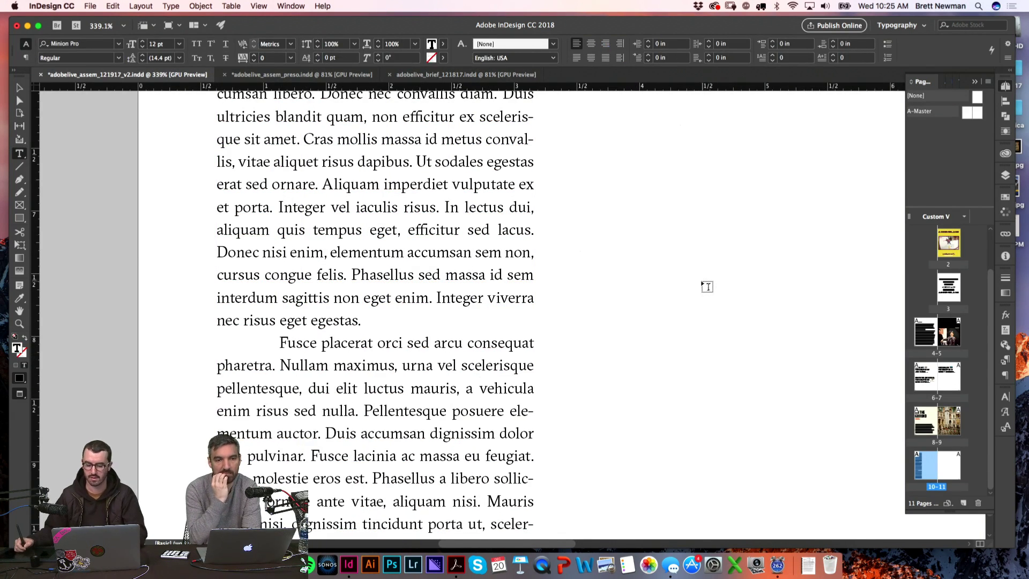
key(super+0)
key(Escape)
key(w)
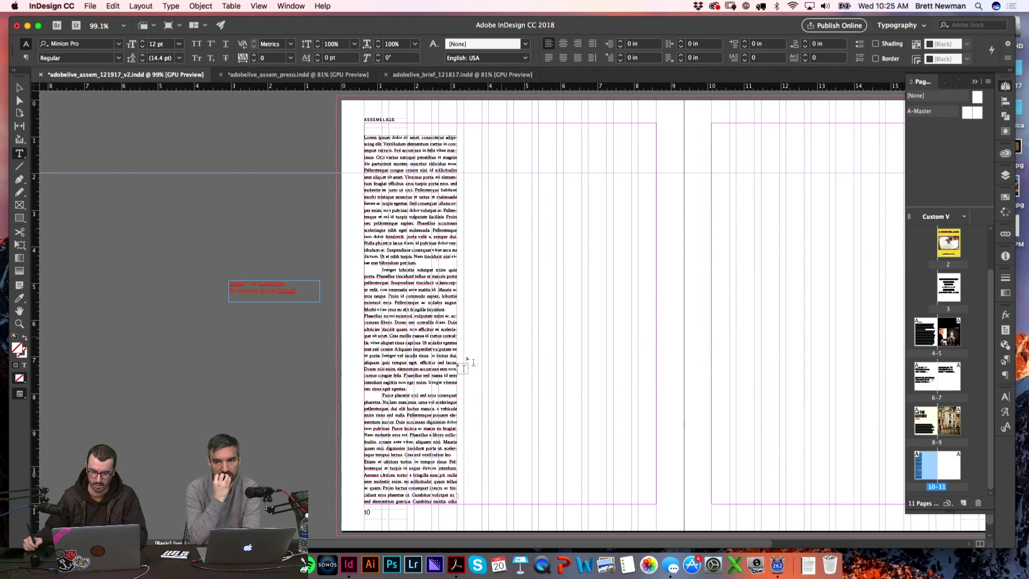
- Thread the overset body copy into a second narrow column against page 10's inner margin, matching the first column's height, and preview it
click(456, 496)
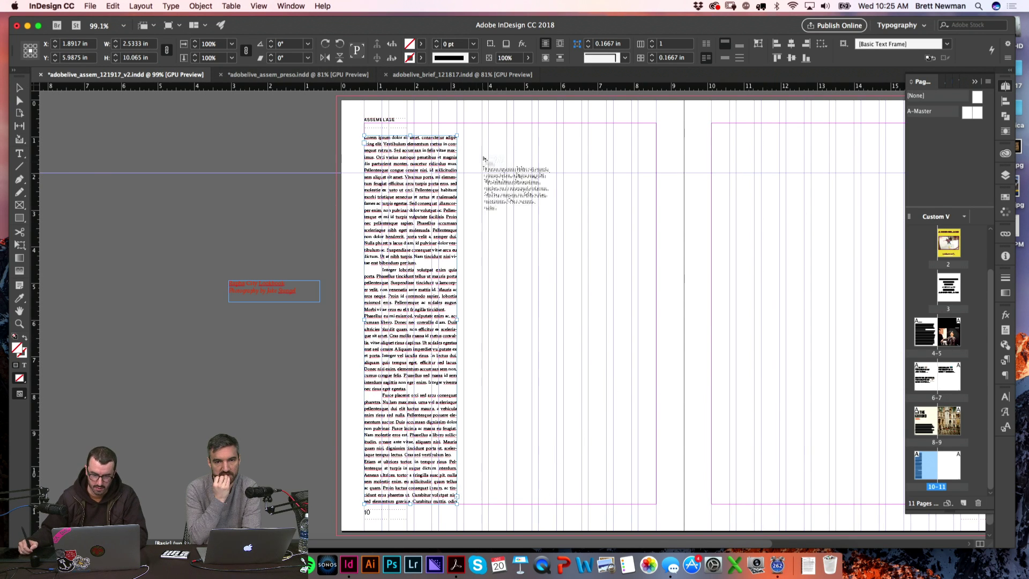
click(564, 142)
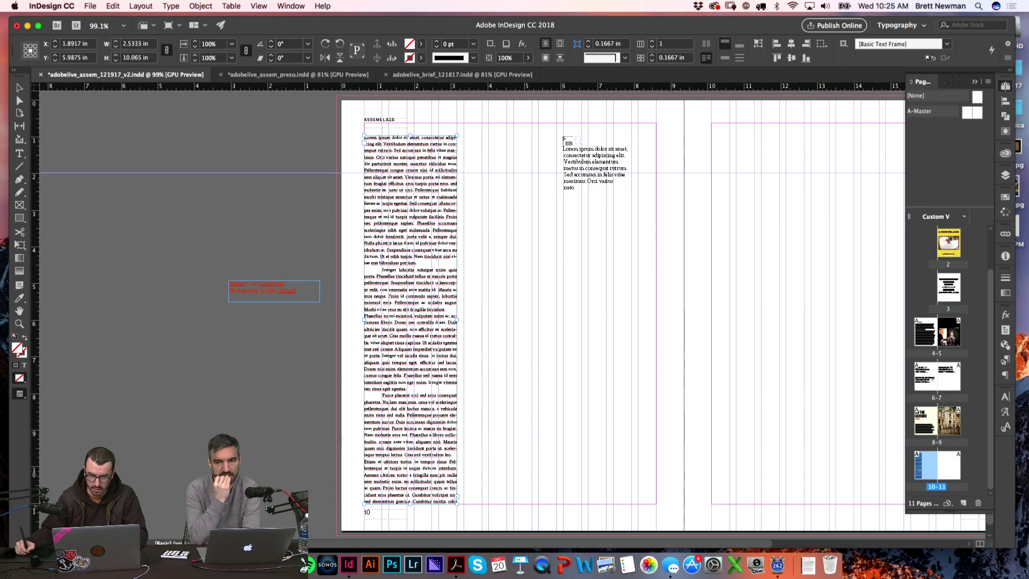
key(super+z)
drag(563, 136, 651, 492)
key(w)
key(z)
drag(283, 158, 551, 223)
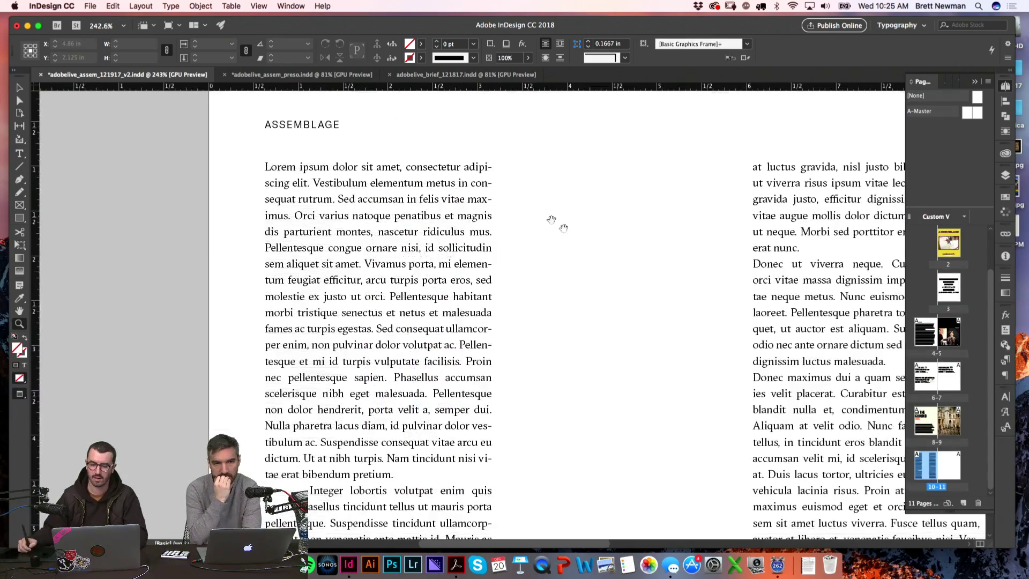
key(w)
key(alt+super+2)
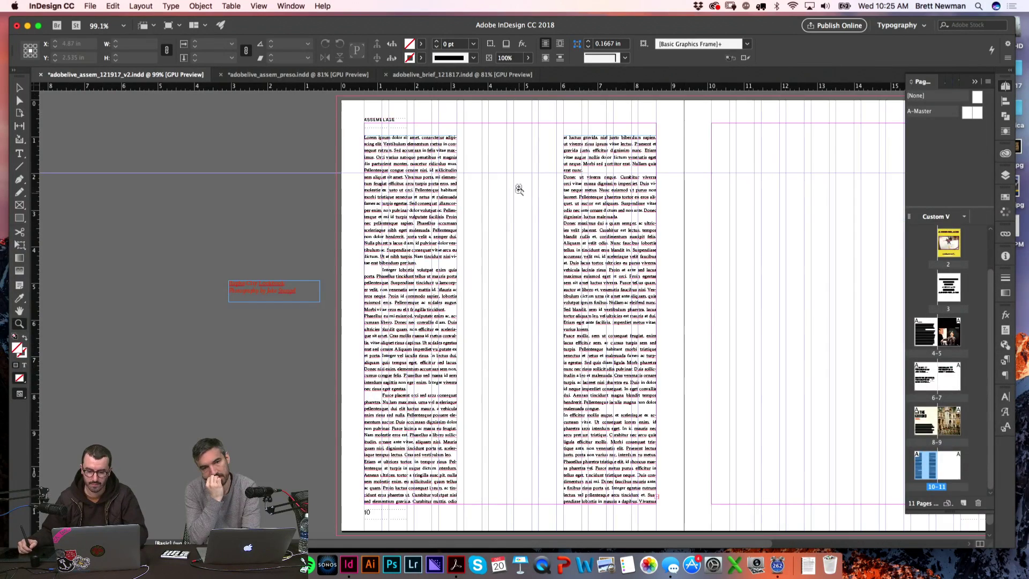
key(b)
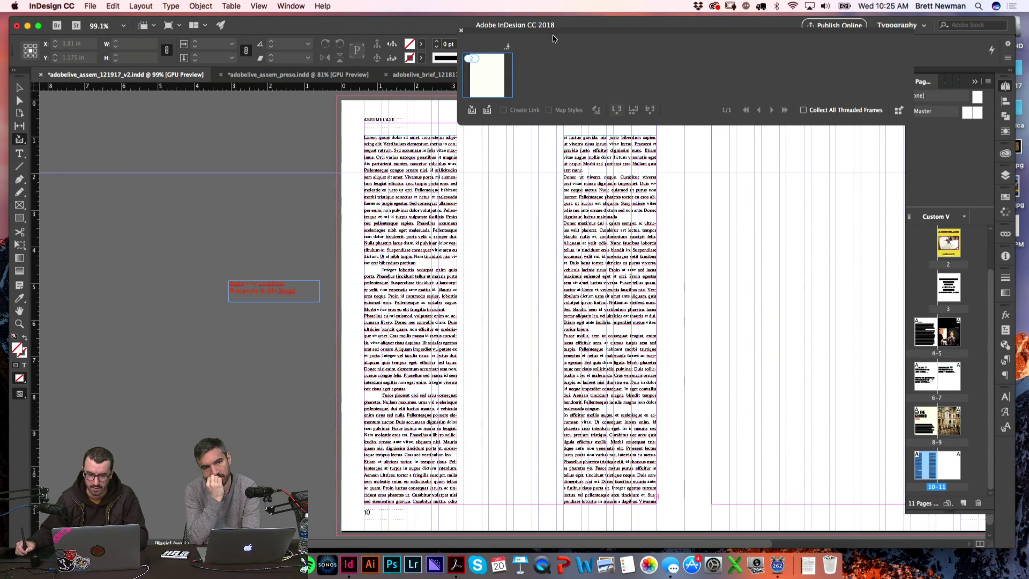
drag(554, 38, 417, 138)
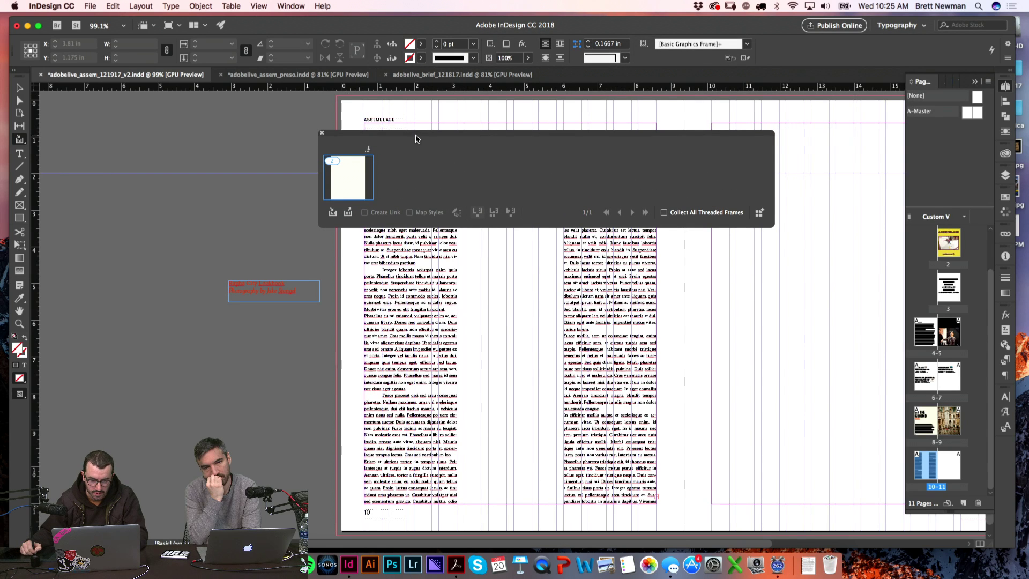
drag(407, 182, 397, 187)
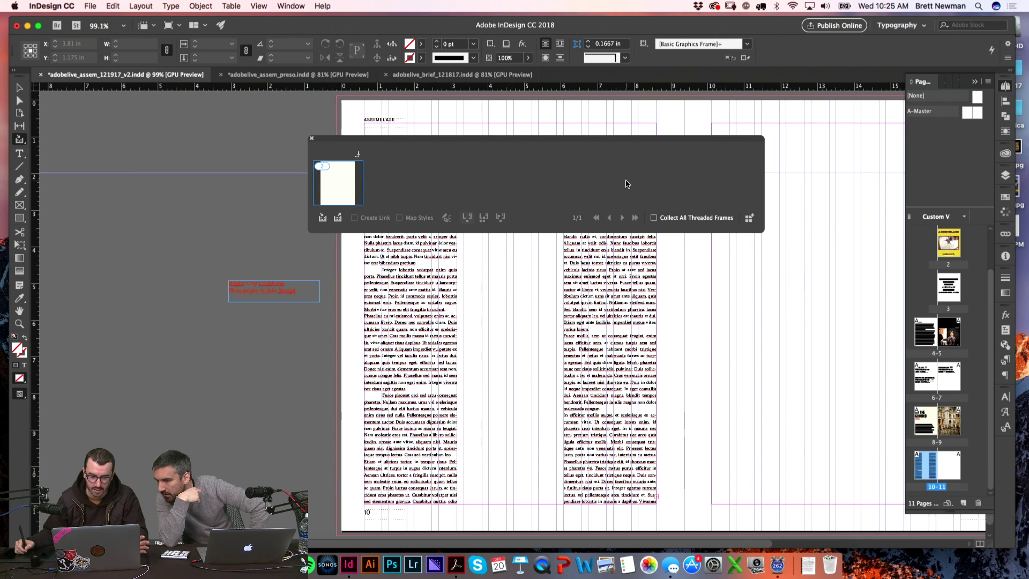
drag(516, 143, 465, 212)
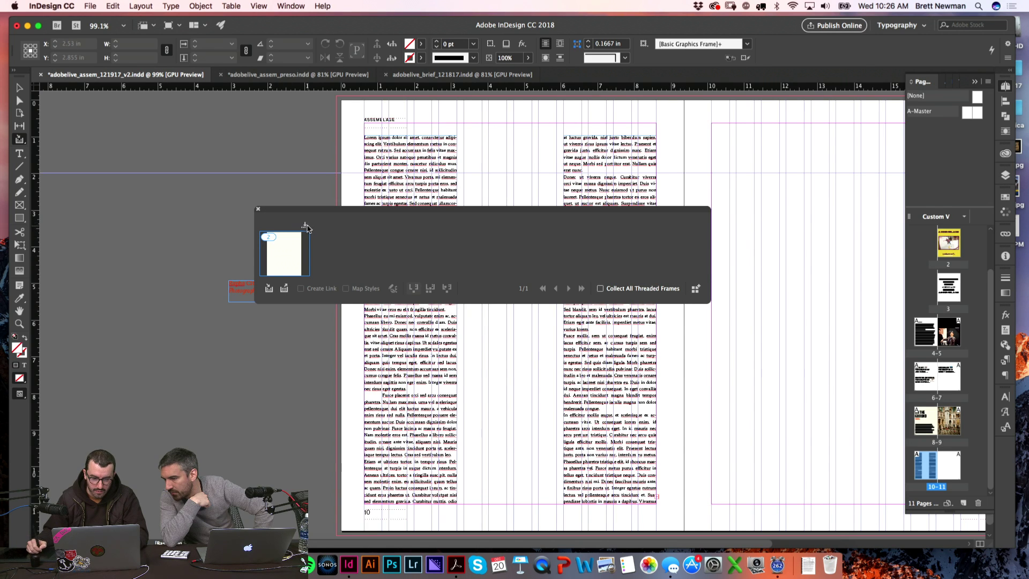
click(258, 210)
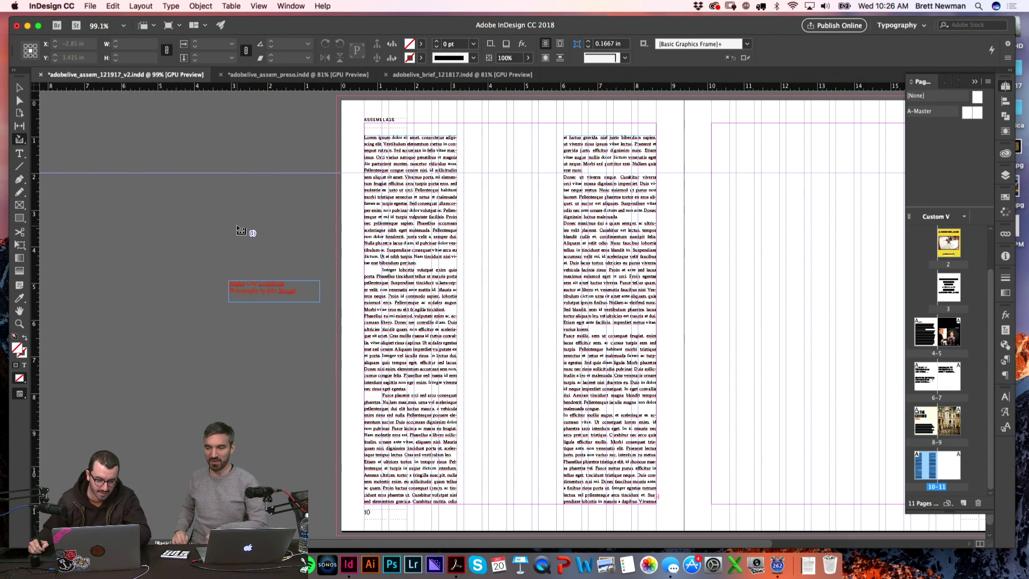
- Examine the two text columns on spread 10–11 in preview at several magnifications, including beside the preceding spread
key(w)
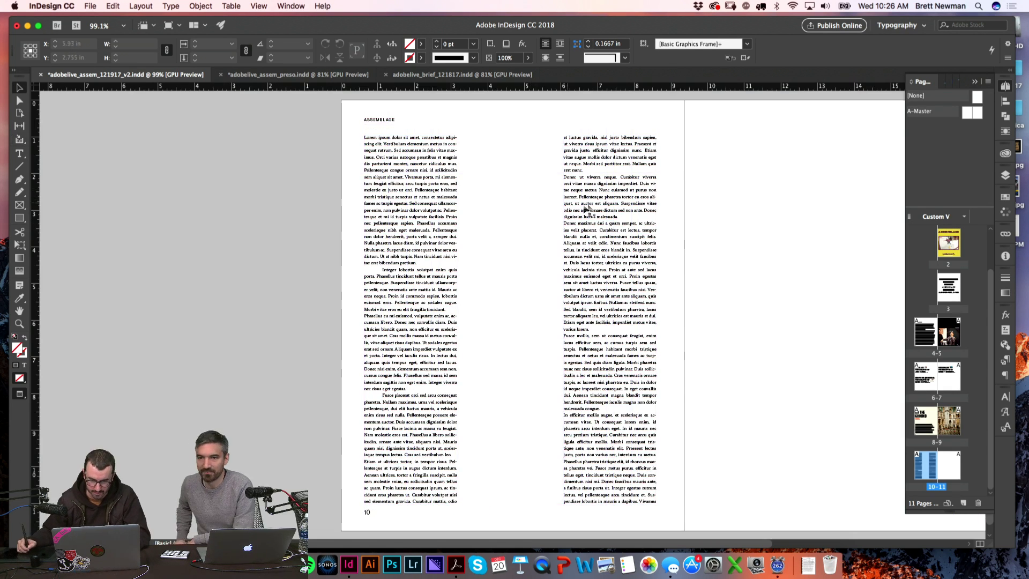
drag(710, 184, 625, 166)
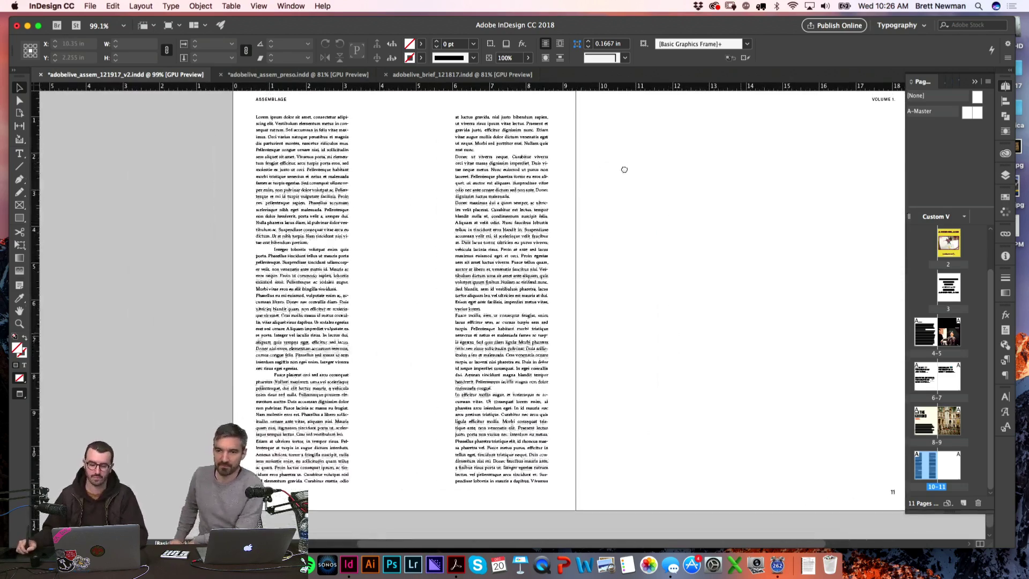
key(z)
drag(231, 206, 596, 320)
key(super+minus)
key(super+minus)
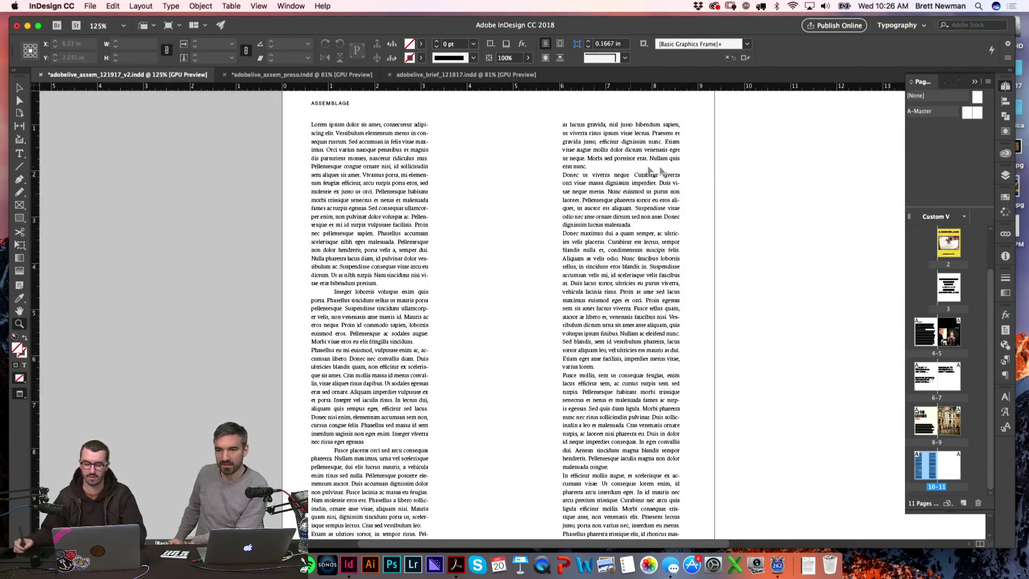
key(super+minus)
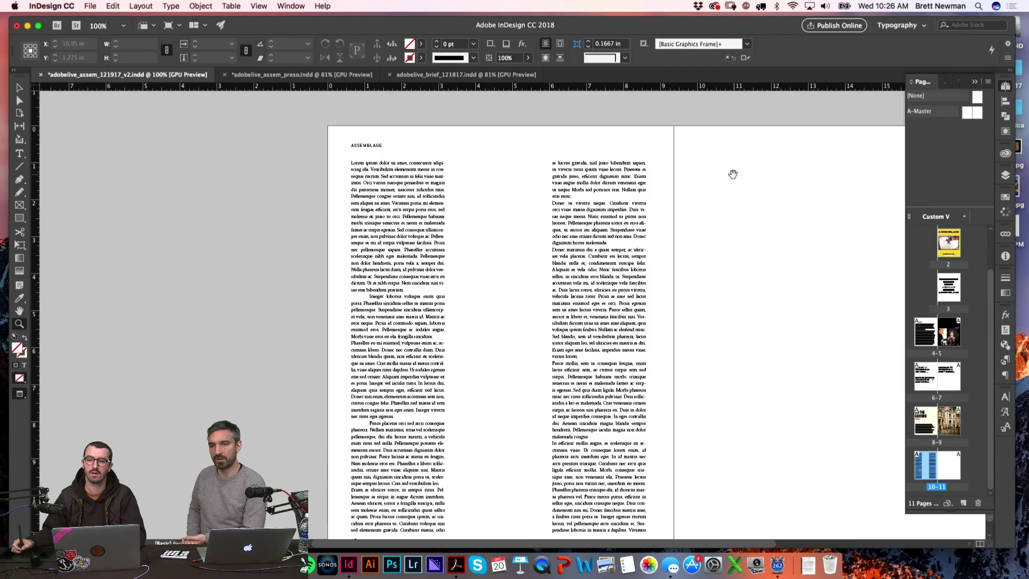
key(super+minus)
key(super+minus)
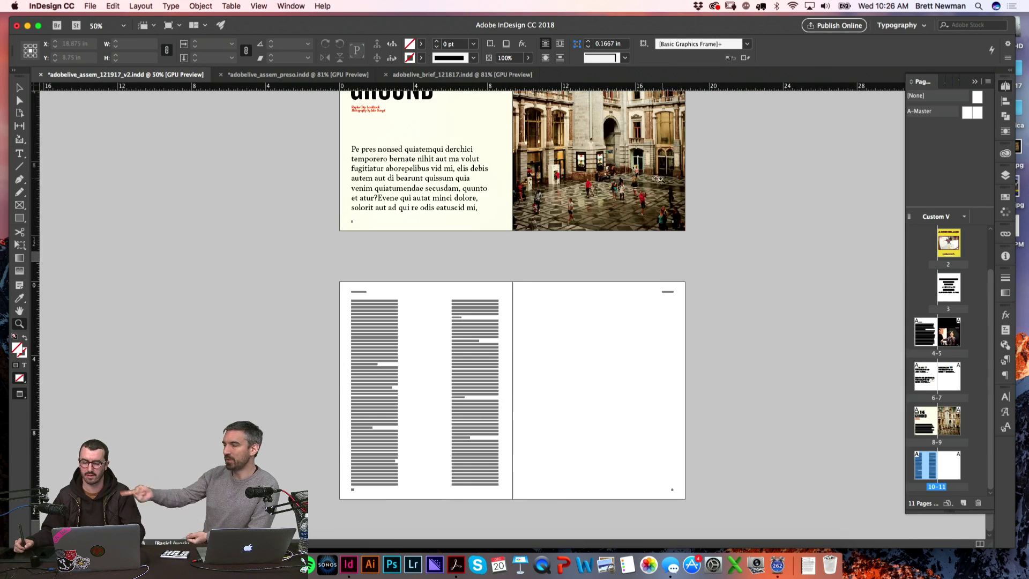
- Copy the paper texture background from page 8 and paste it in place on page 10, behind the text columns
scroll(578, 271, up, 3)
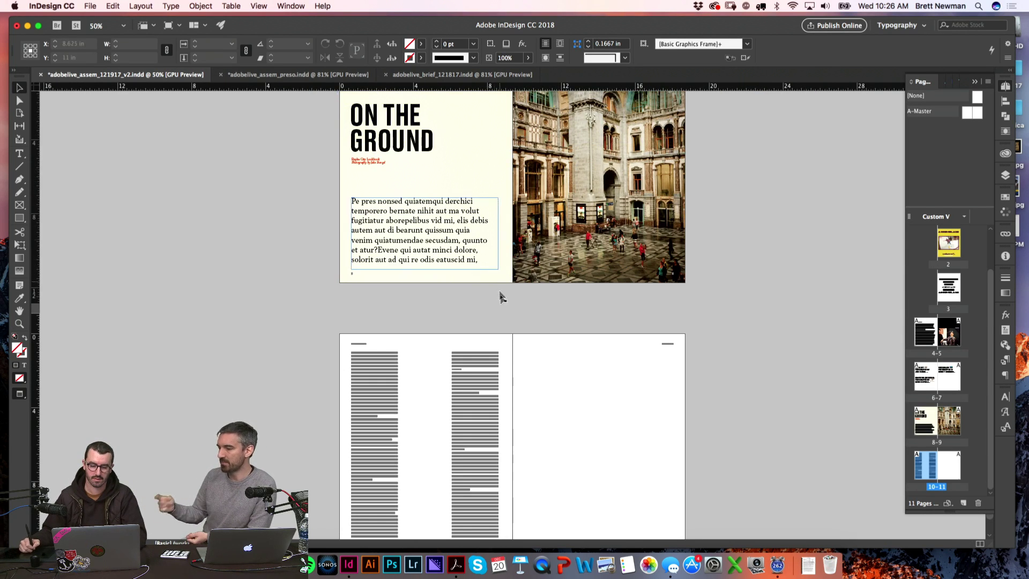
key(w)
click(491, 284)
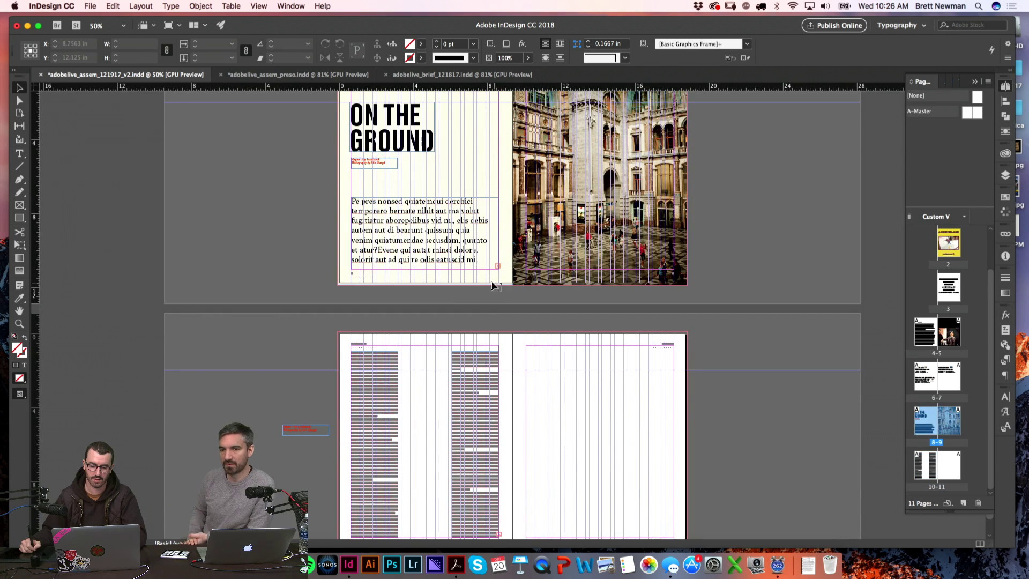
scroll(546, 294, down, 3)
click(542, 333)
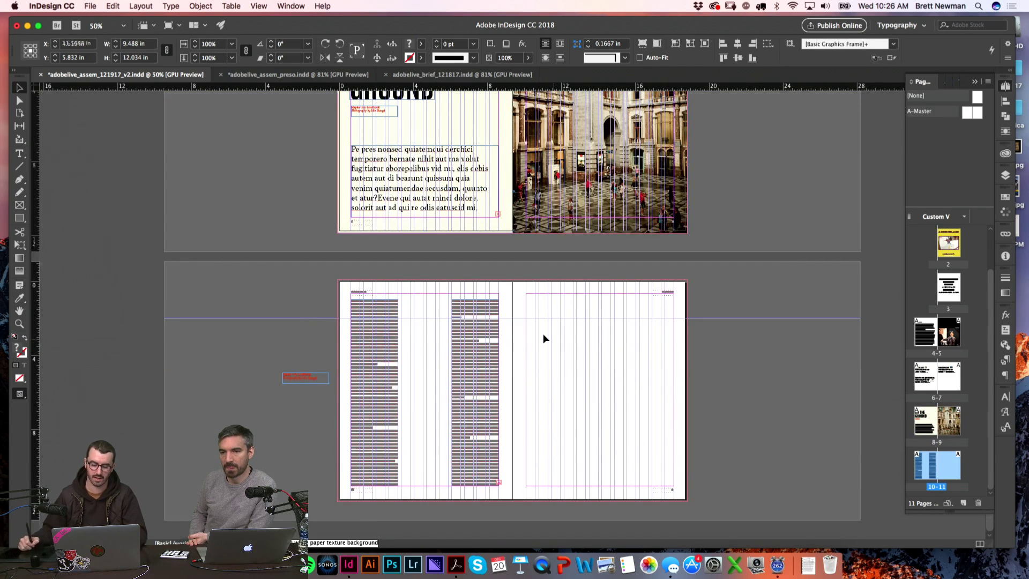
key(shift+alt+super+v)
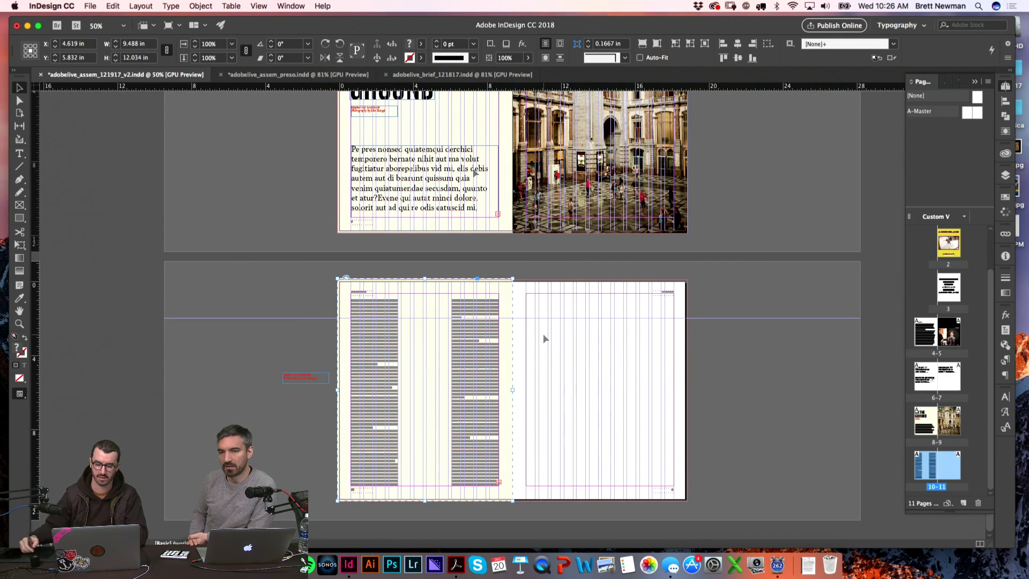
click(641, 383)
key(w)
key(z)
drag(390, 328, 735, 451)
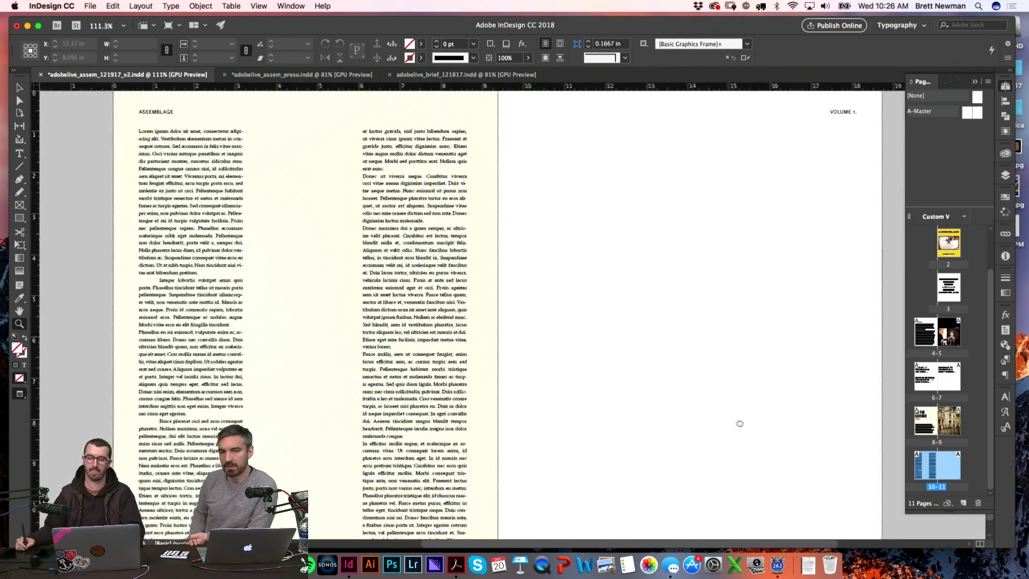
key(b)
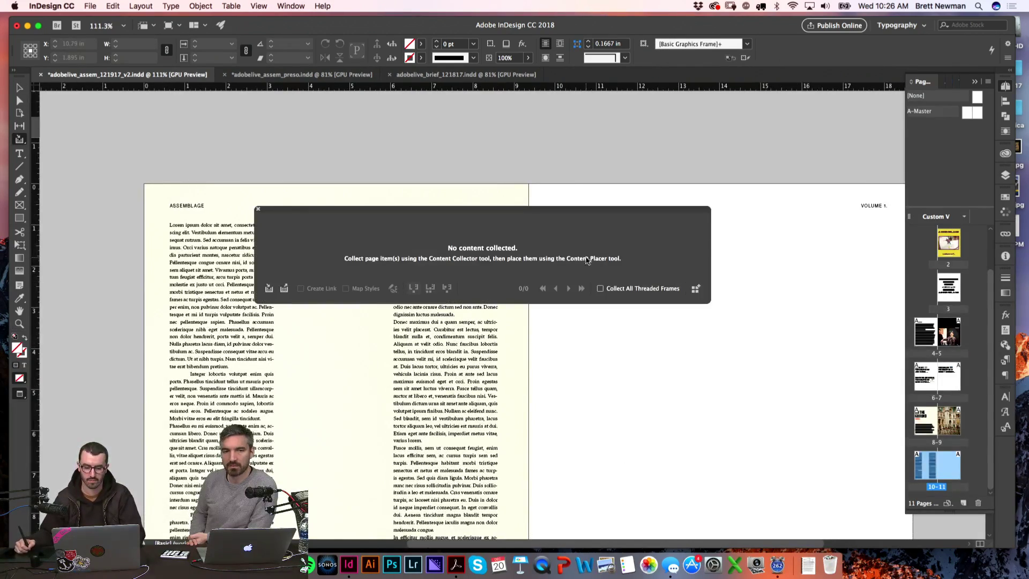
click(258, 209)
key(v)
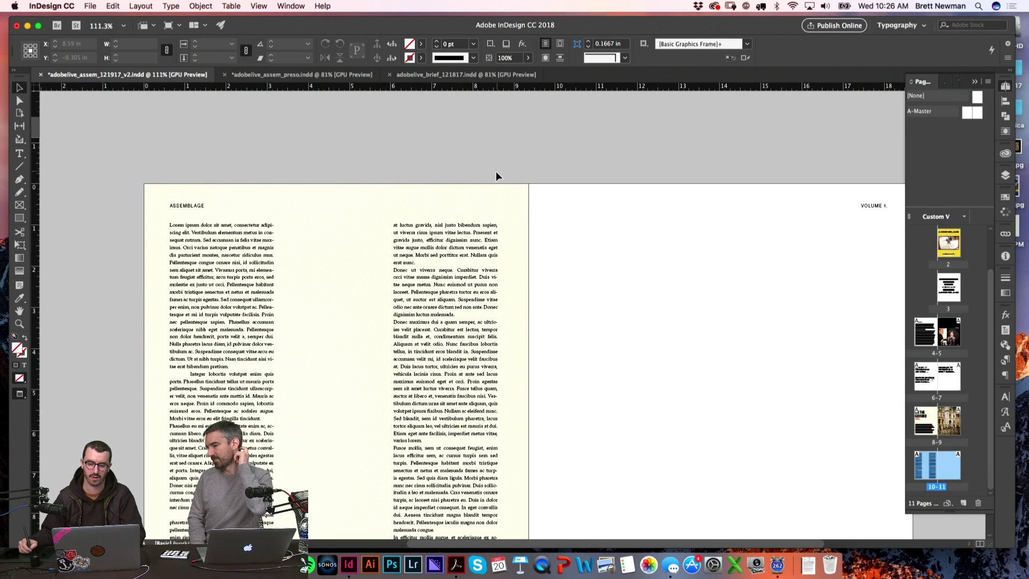
- Set the opacity of the paper texture on page 10 to 60%
key(super+minus)
key(super+minus)
click(507, 232)
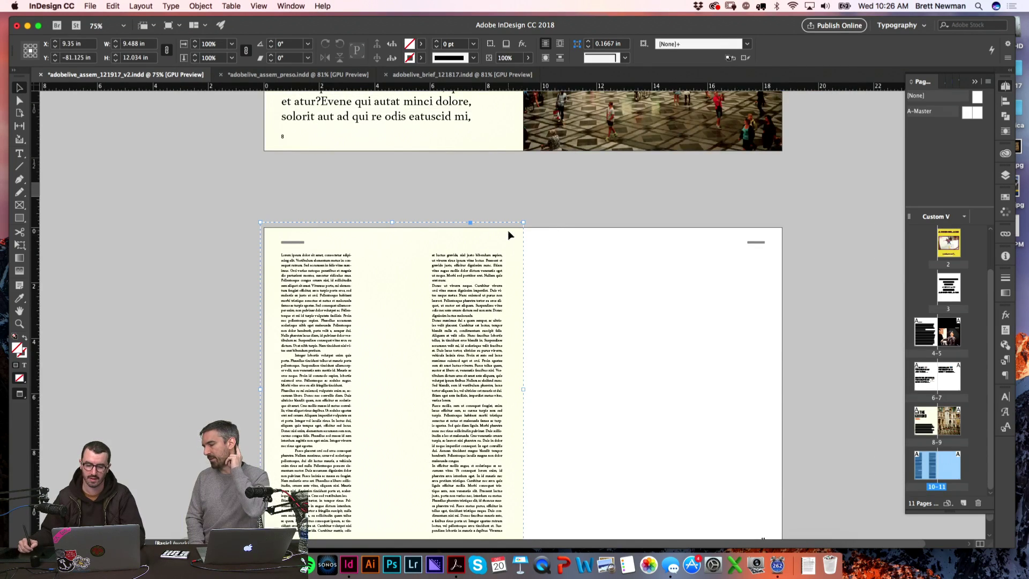
click(506, 57)
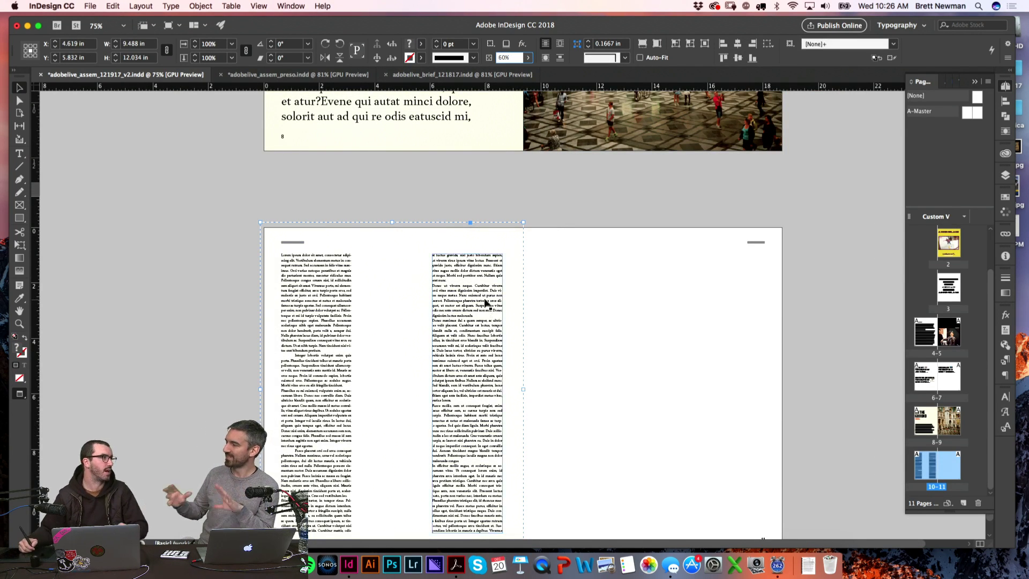
click(659, 336)
- Set the opacity of the paper texture on page 10 to 50%
key(w)
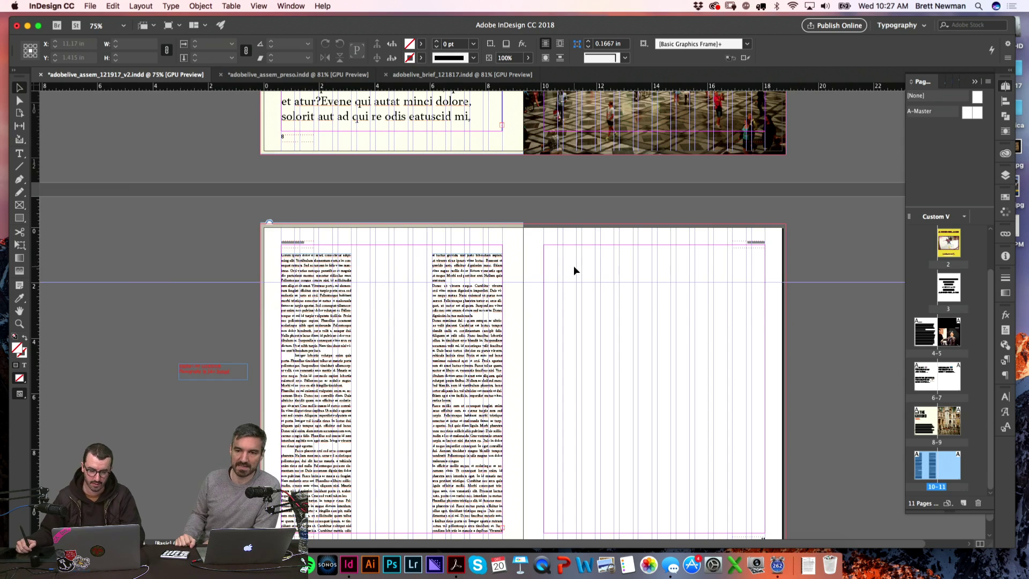
key(w)
scroll(549, 248, up, 1)
click(524, 259)
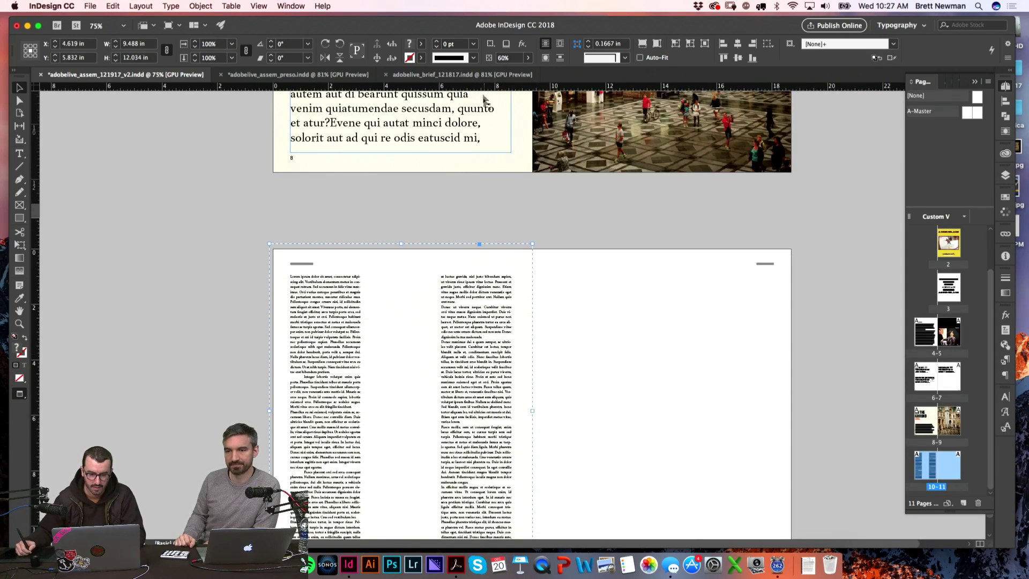
click(515, 57)
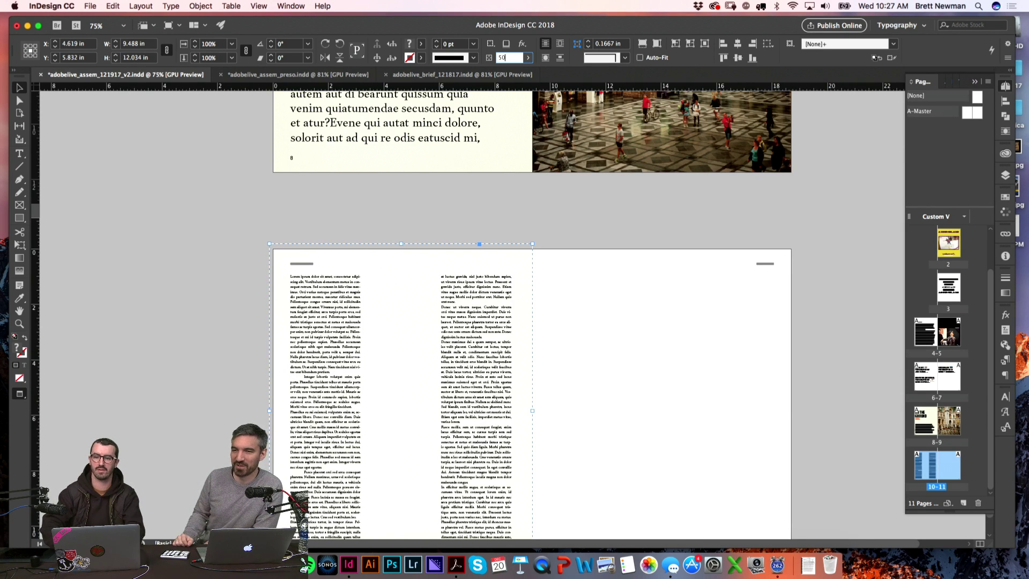
key(Return)
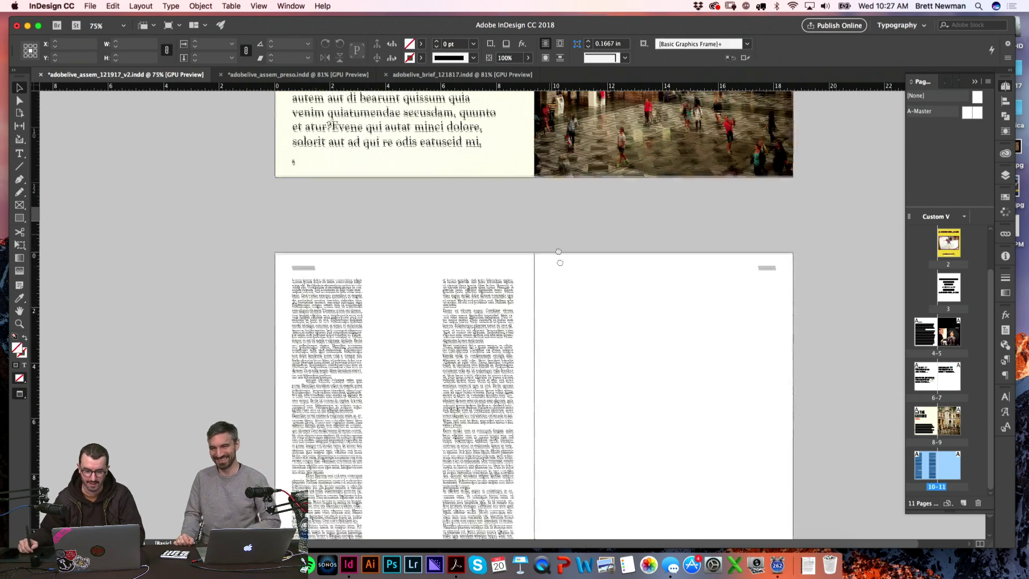
- Set the opacity of the paper texture behind the "On the Ground" page 8 to 50%
scroll(558, 260, up, 2)
click(528, 213)
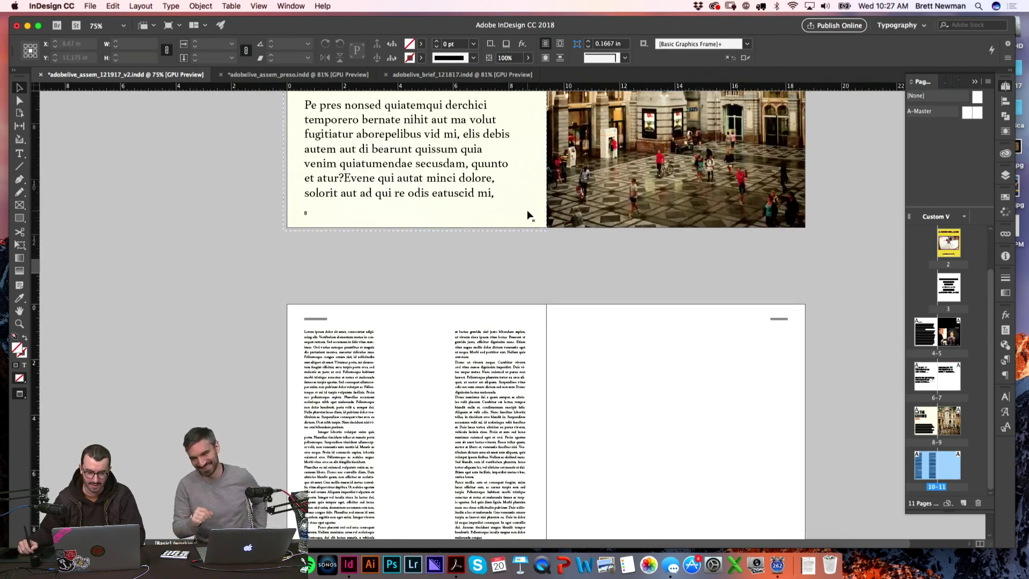
click(505, 58)
text(50)
key(Return)
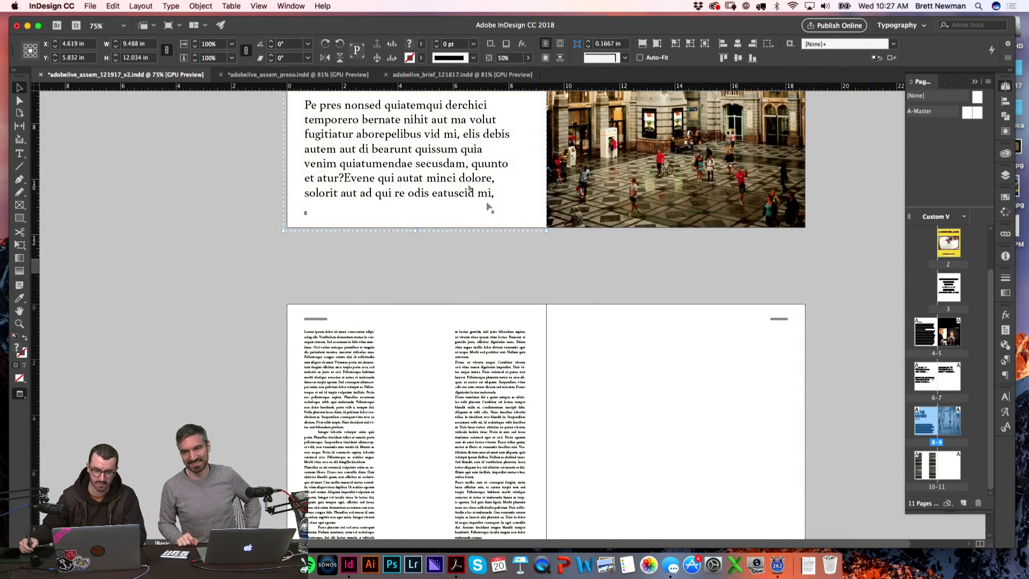
click(590, 367)
scroll(611, 264, down, 3)
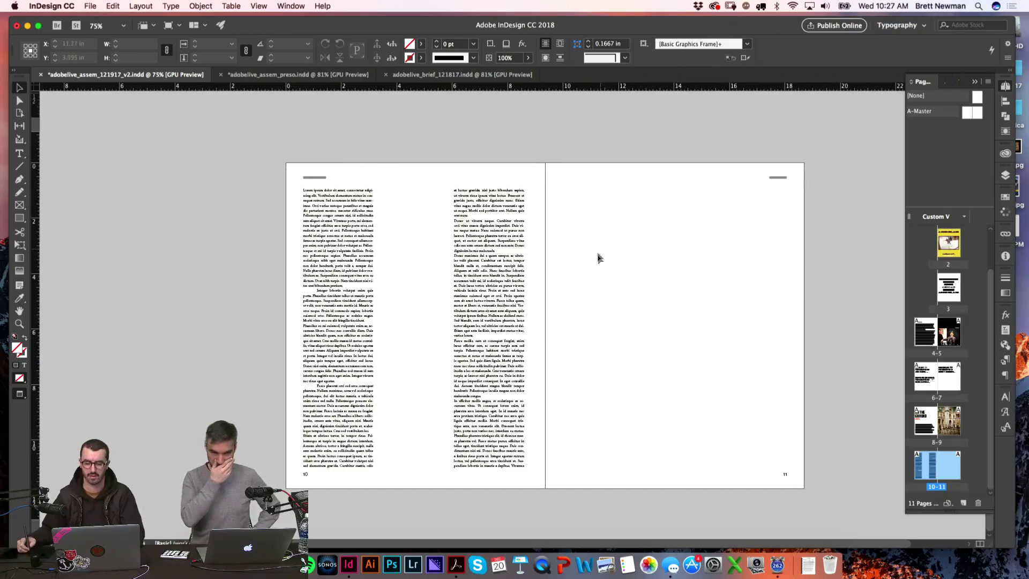
- Duplicate the page 10 paper texture onto page 11, with its inner edge lined up at the spine
key(z)
drag(254, 157, 511, 320)
drag(600, 374, 816, 494)
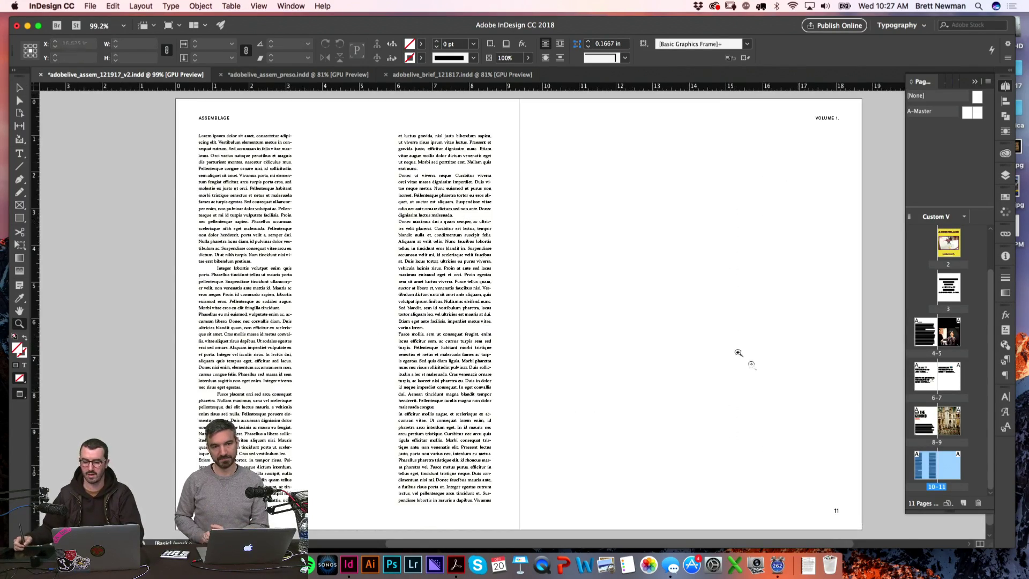
drag(311, 164, 660, 190)
click(807, 122)
key(w)
key(z)
drag(438, 125, 582, 211)
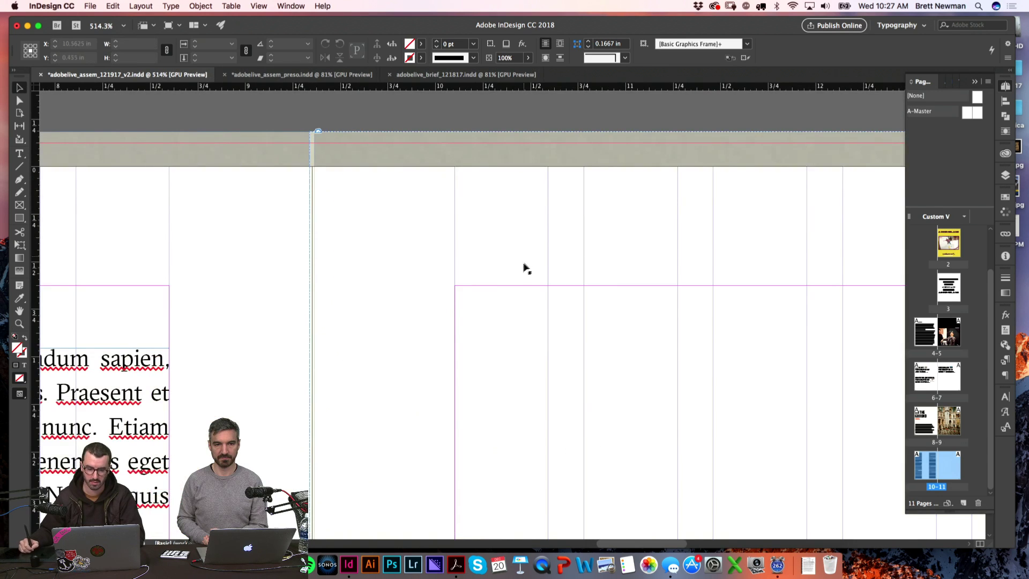
mouse_move(518, 267)
mouse_down()
mouse_move(548, 274)
mouse_move(526, 280)
mouse_up()
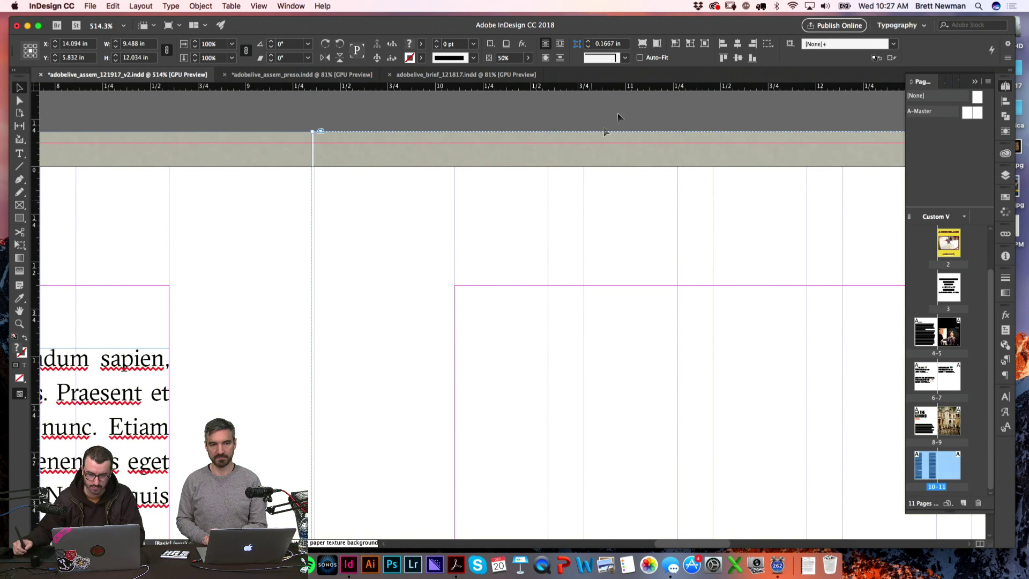
- Adjust the horizontal positions of the page 10 and 11 paper textures so their inner edges meet at the spine
key(super+alt+2)
key(z)
drag(360, 119, 516, 224)
key(v)
click(366, 198)
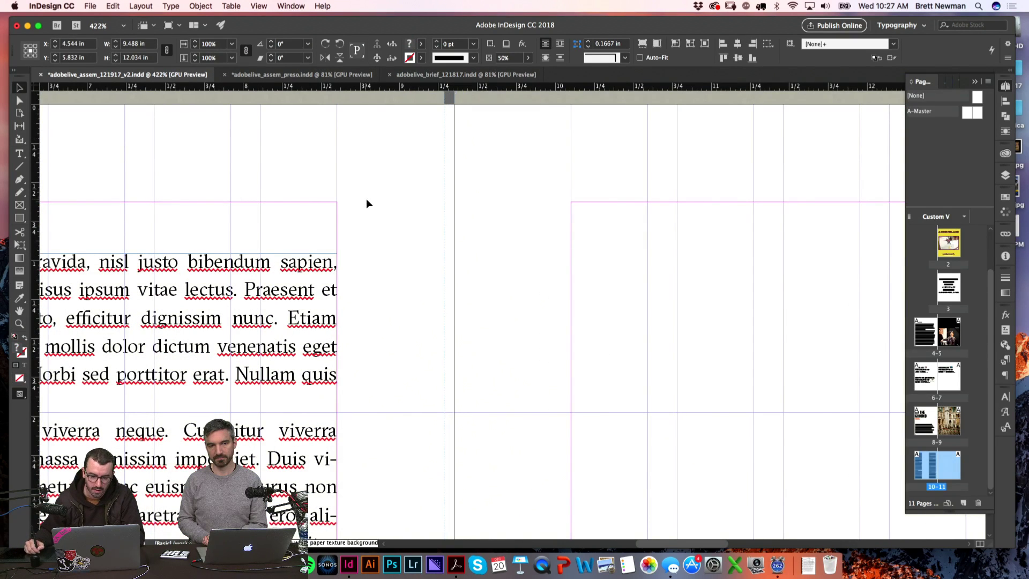
drag(492, 185, 498, 195)
click(496, 198)
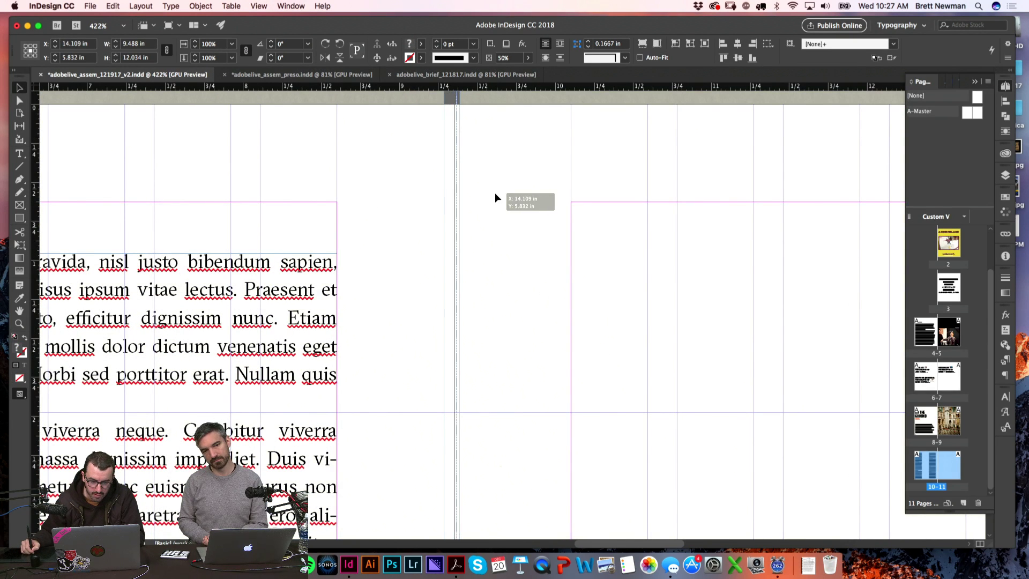
drag(430, 215, 429, 214)
key(super+alt+0)
click(450, 218)
key(w)
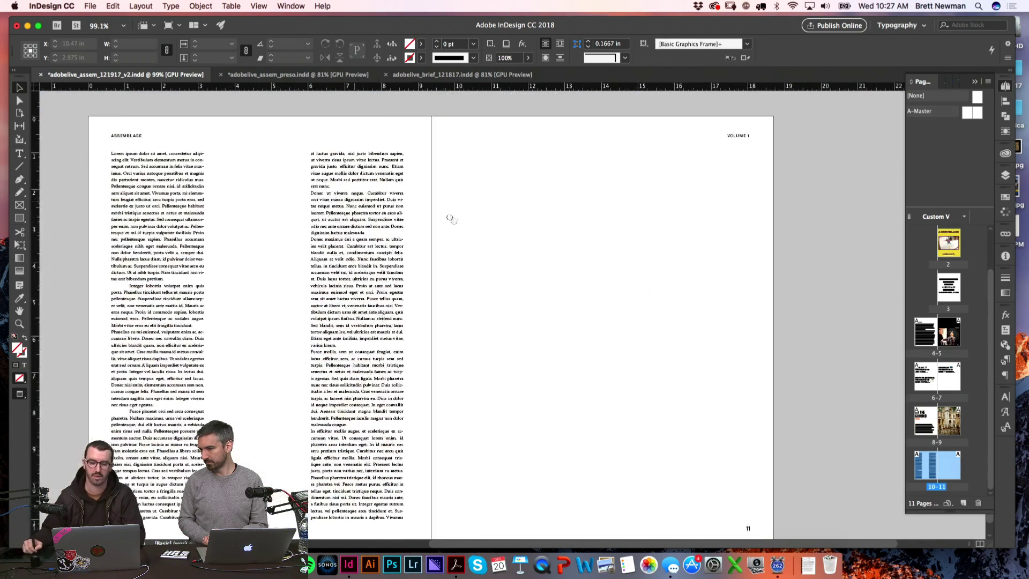
- Draw a narrow rectangle about 1.17 in wide and 12 in high along the inner edge of page 8, against the spine
scroll(989, 294, up, 2)
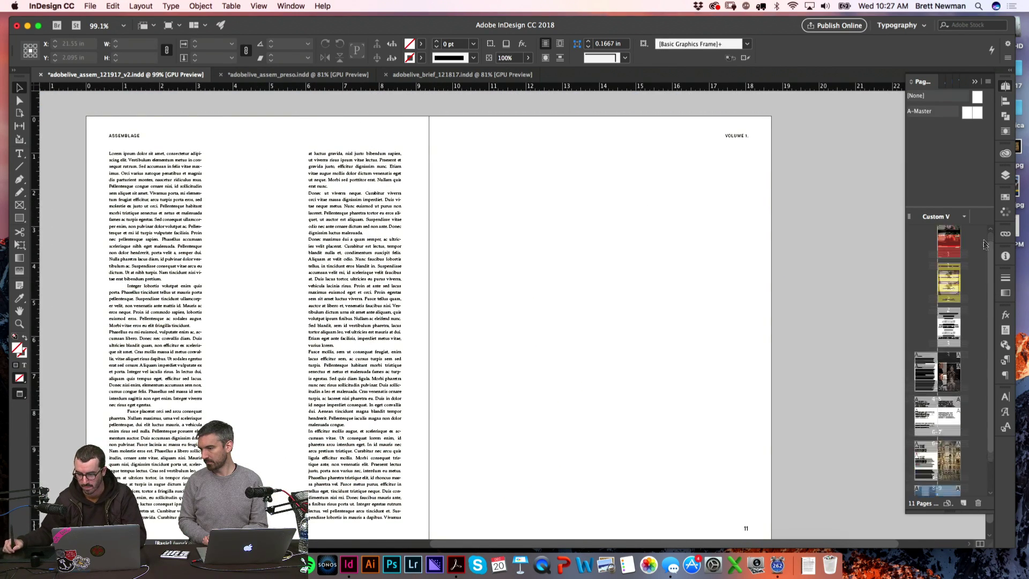
scroll(983, 383, down, 2)
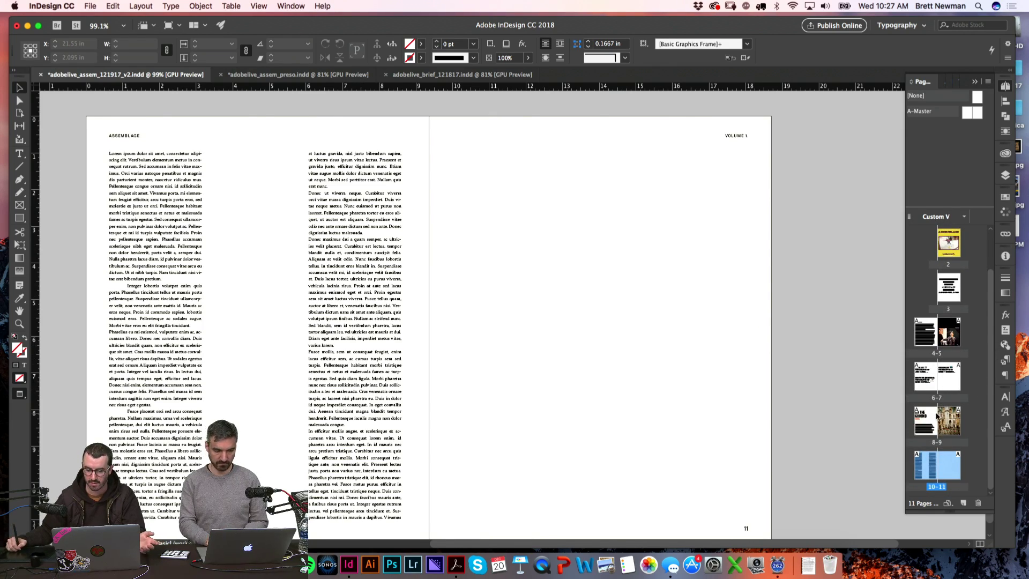
key(alt+Page_Up)
scroll(809, 240, down, 1)
key(super+minus)
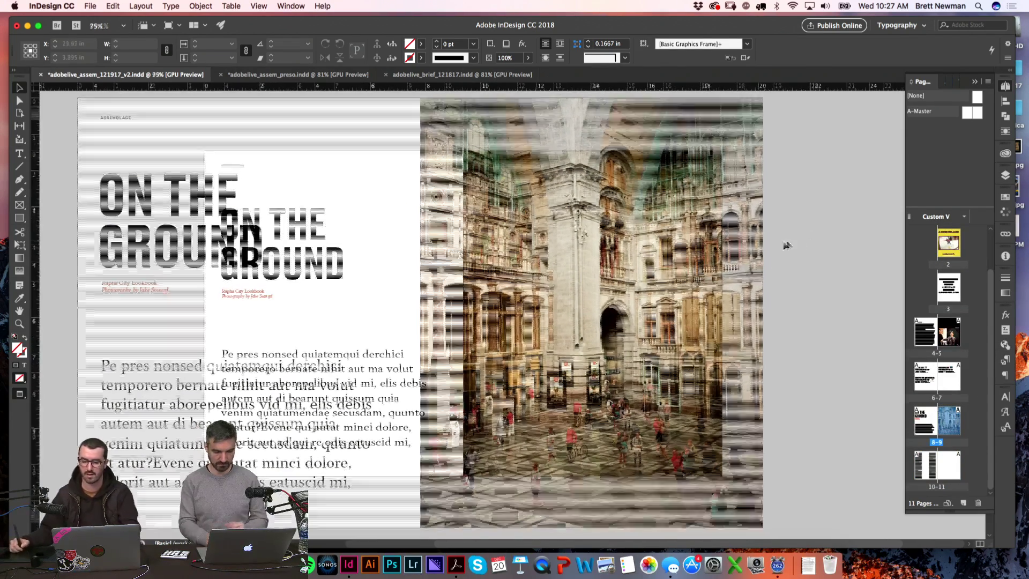
key(w)
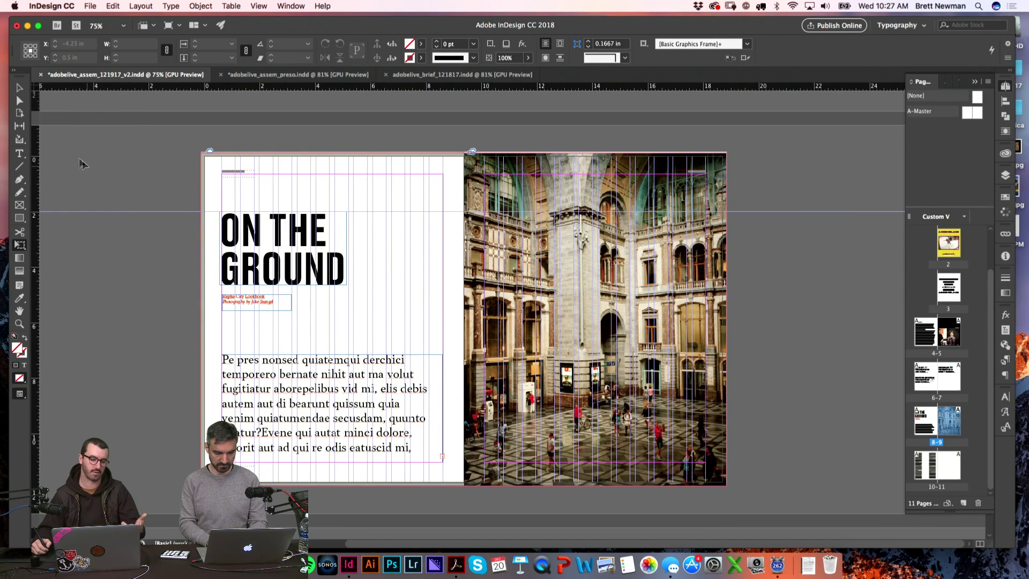
click(19, 258)
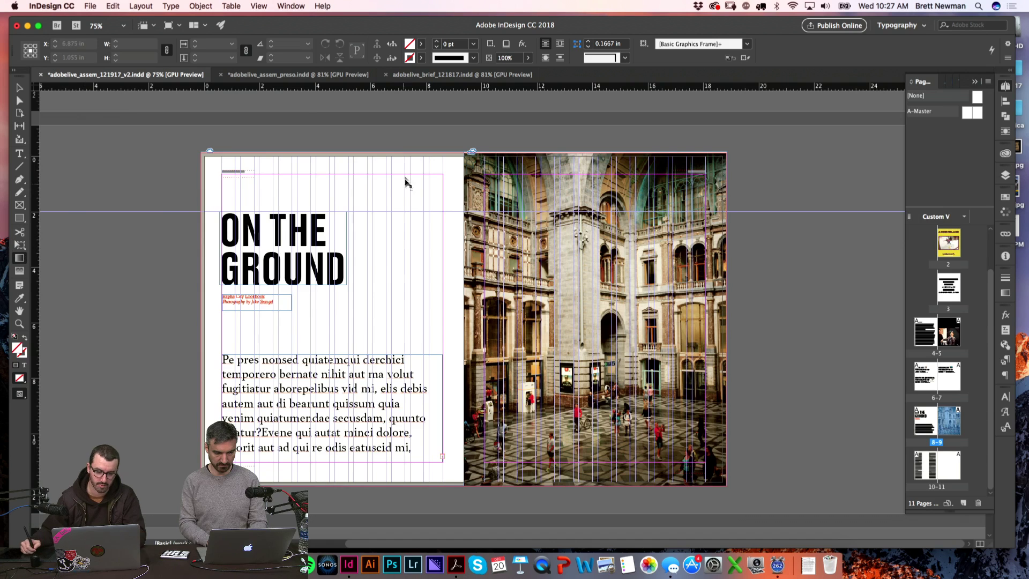
click(22, 222)
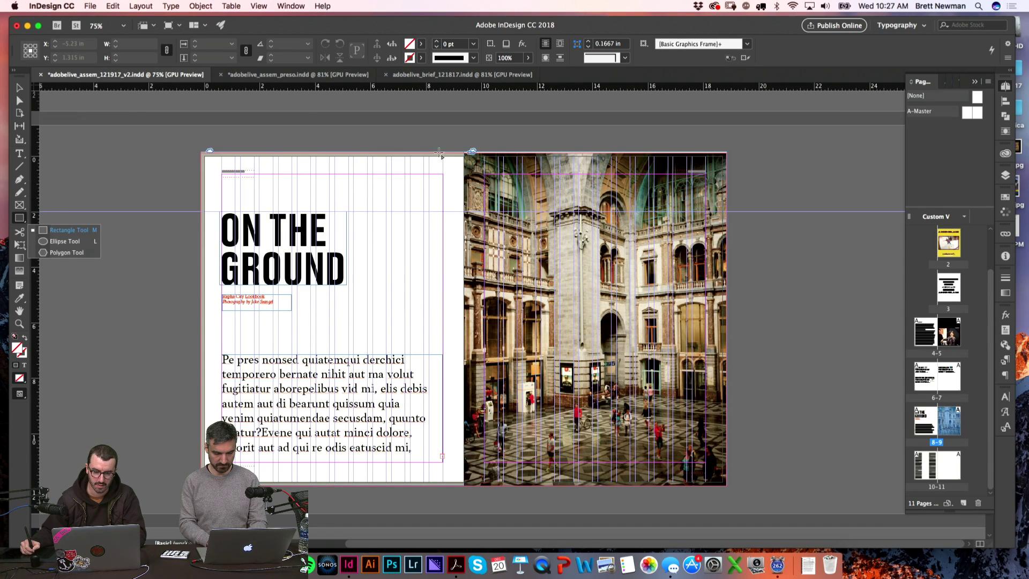
drag(439, 154, 464, 486)
key(v)
drag(440, 318, 431, 319)
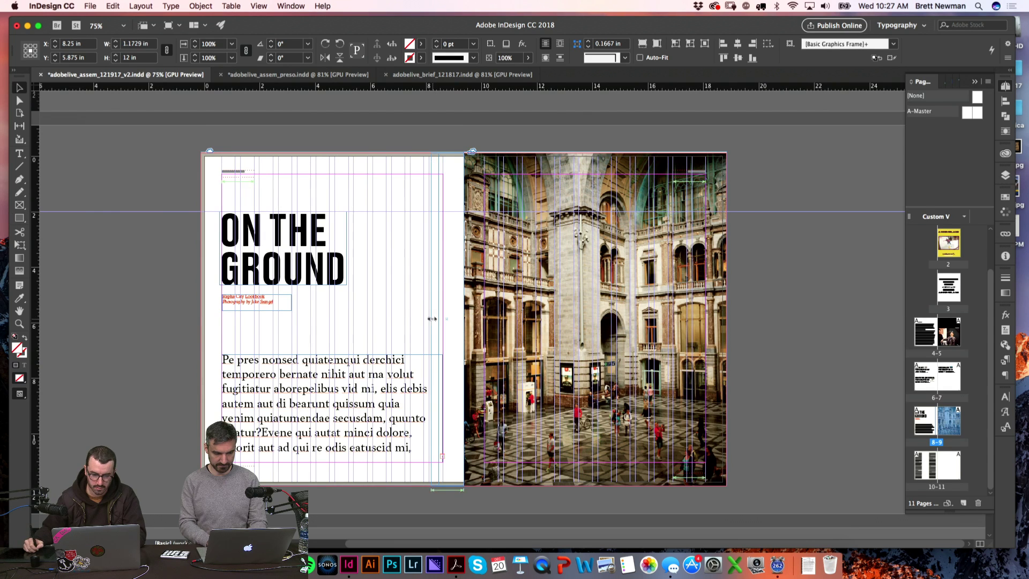
- Fill the narrow rectangle with a black-to-white gradient and flip it horizontally so its black side meets the spine
click(20, 258)
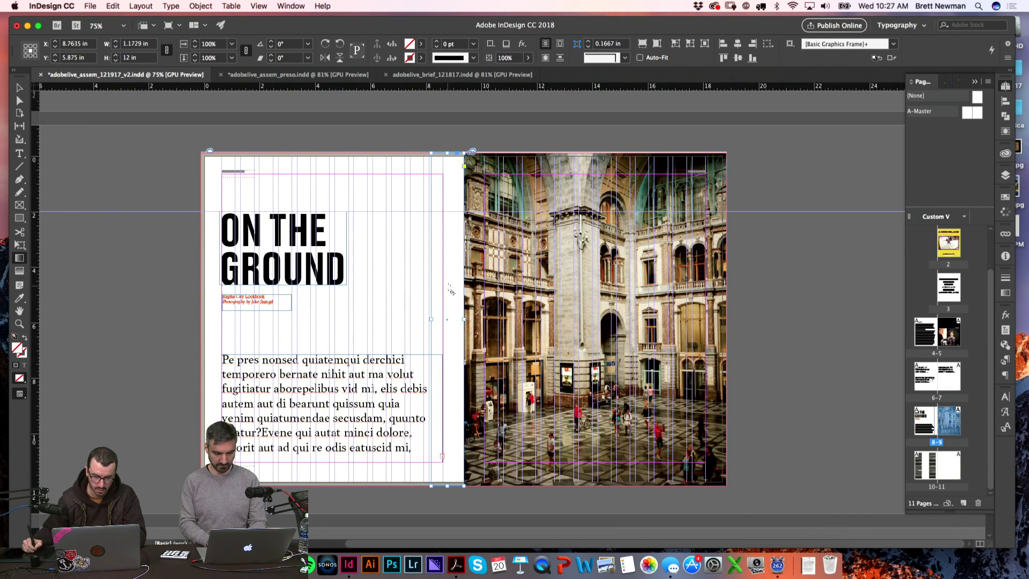
drag(459, 308, 438, 313)
key(super+z)
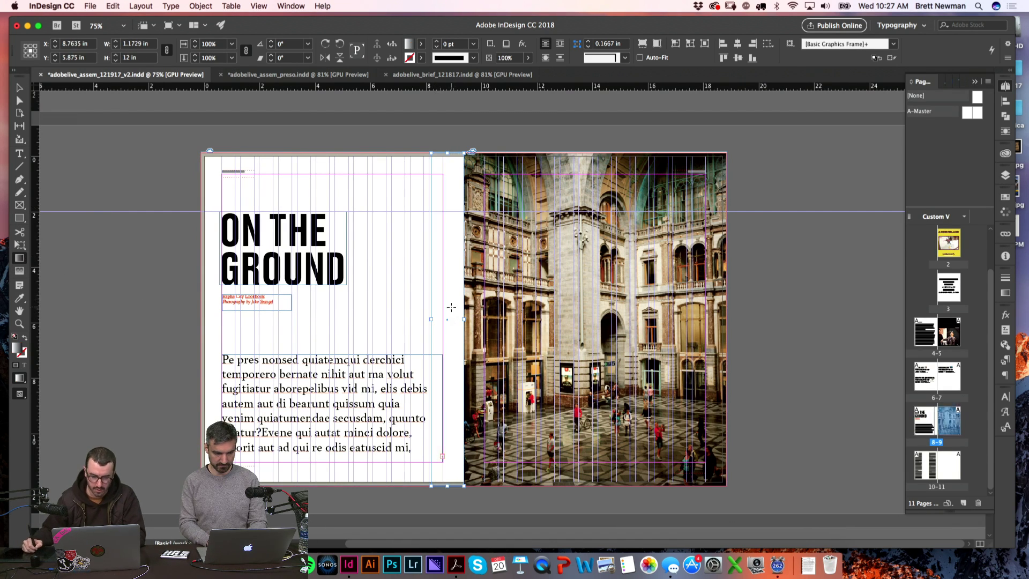
key(super+shift+z)
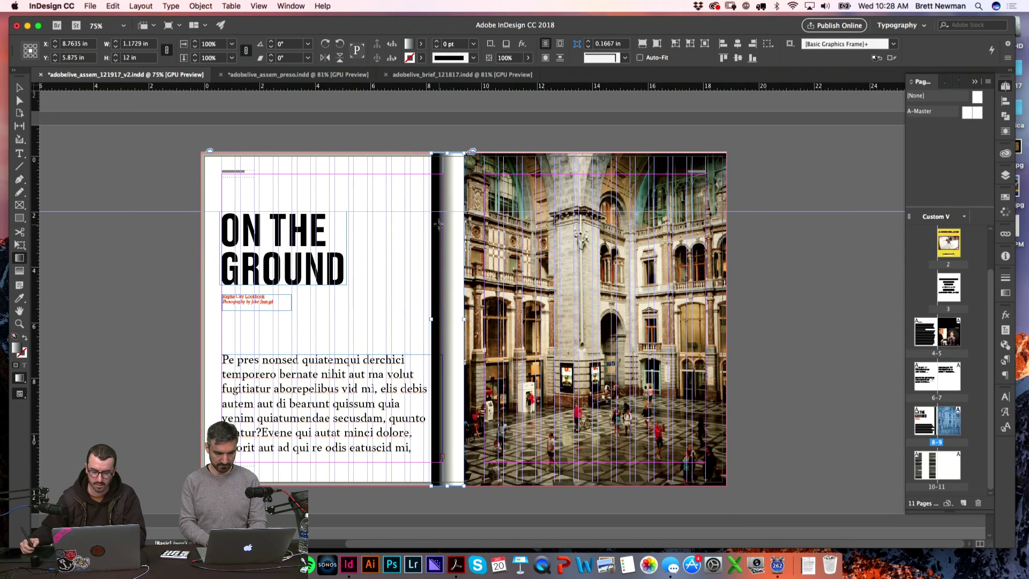
key(v)
drag(464, 151, 442, 484)
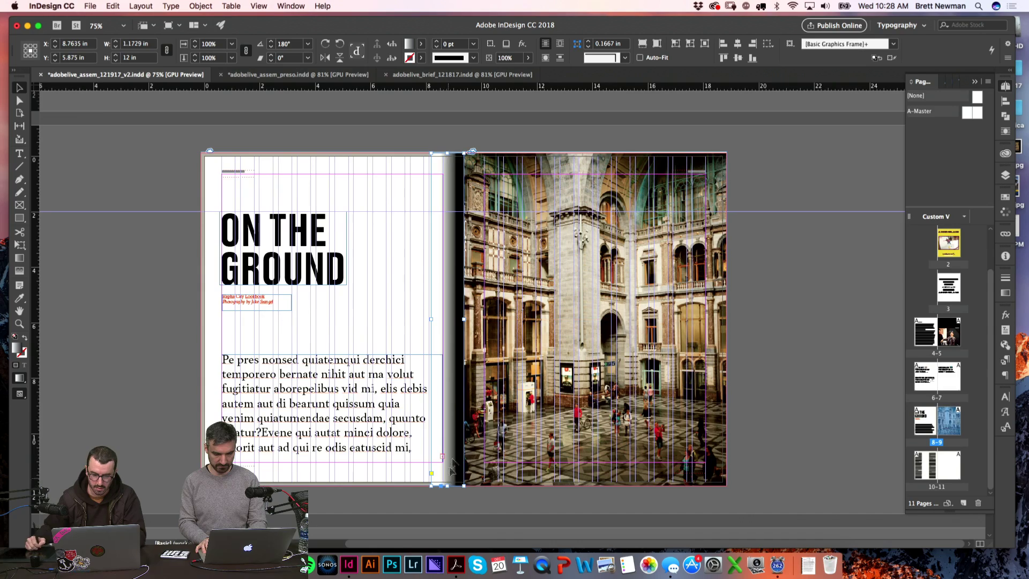
- Widen the gradient rectangle outward from the spine to about 1.92 in
key(w)
drag(432, 202, 367, 402)
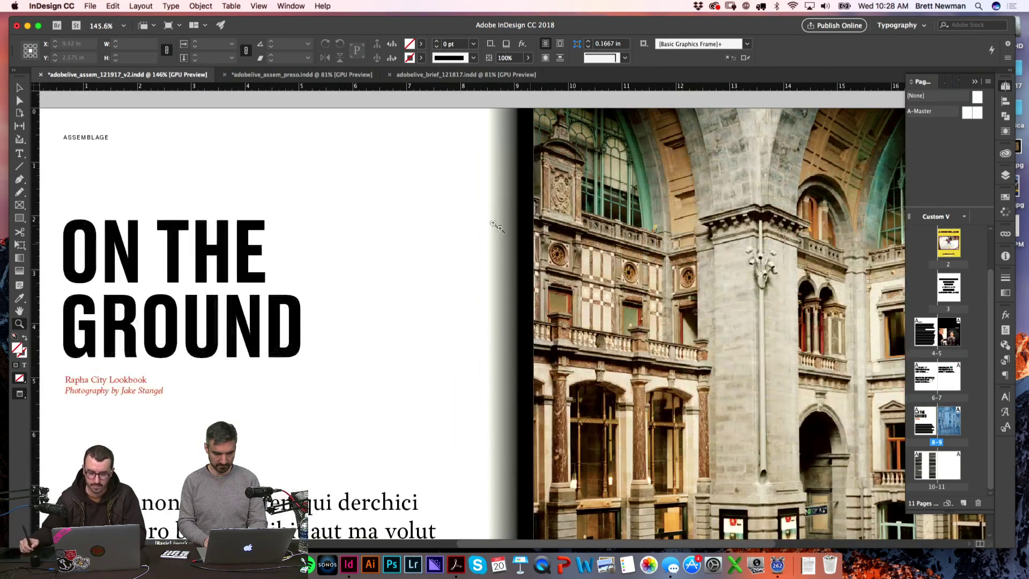
click(487, 230)
key(w)
drag(470, 424, 429, 426)
mouse_move(514, 296)
mouse_down()
mouse_move(535, 300)
mouse_move(477, 308)
mouse_move(516, 312)
mouse_up()
- Create a new layer named Gutter and move it above the Master and Art layers
click(1005, 175)
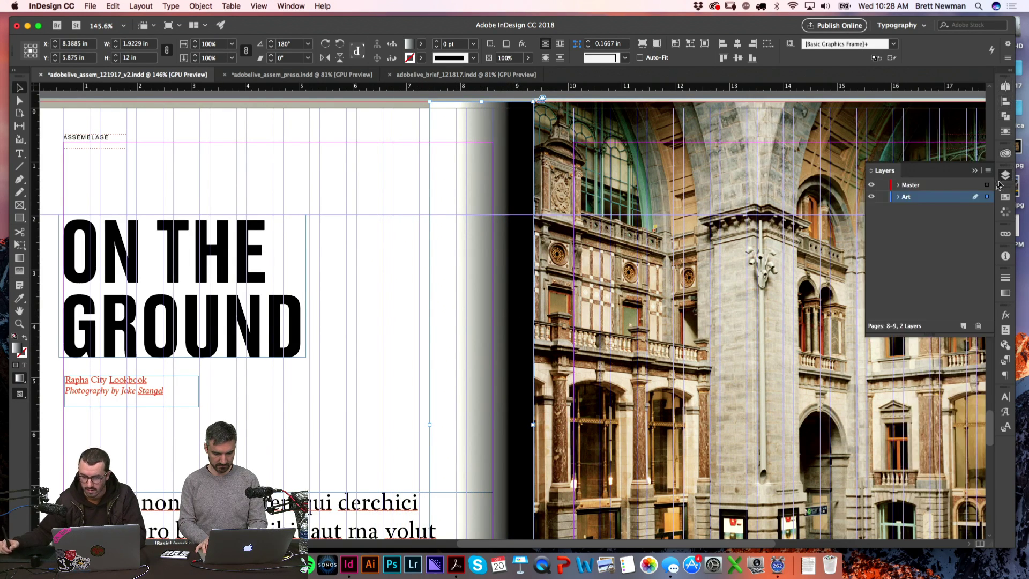
click(964, 326)
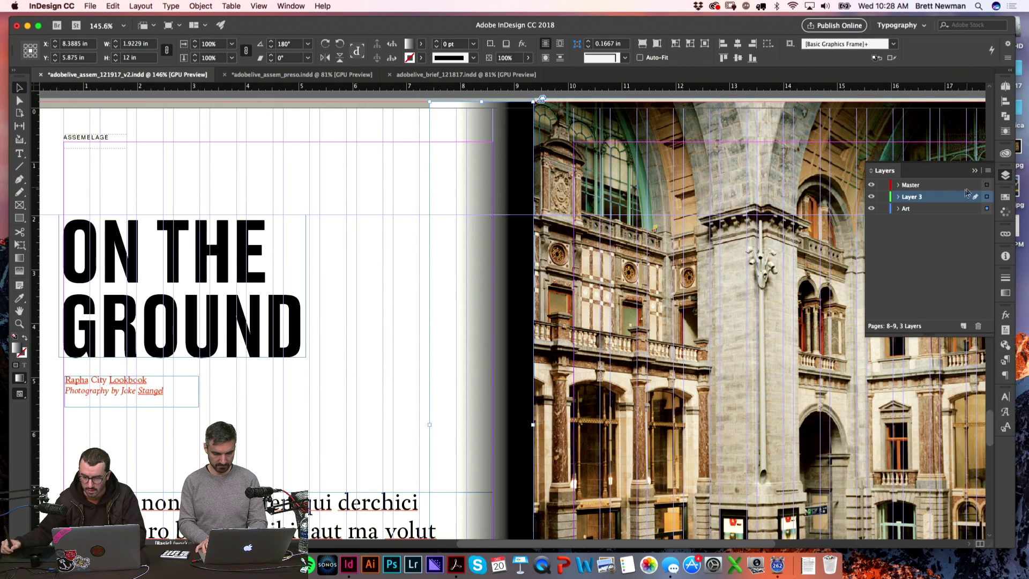
drag(941, 182, 938, 180)
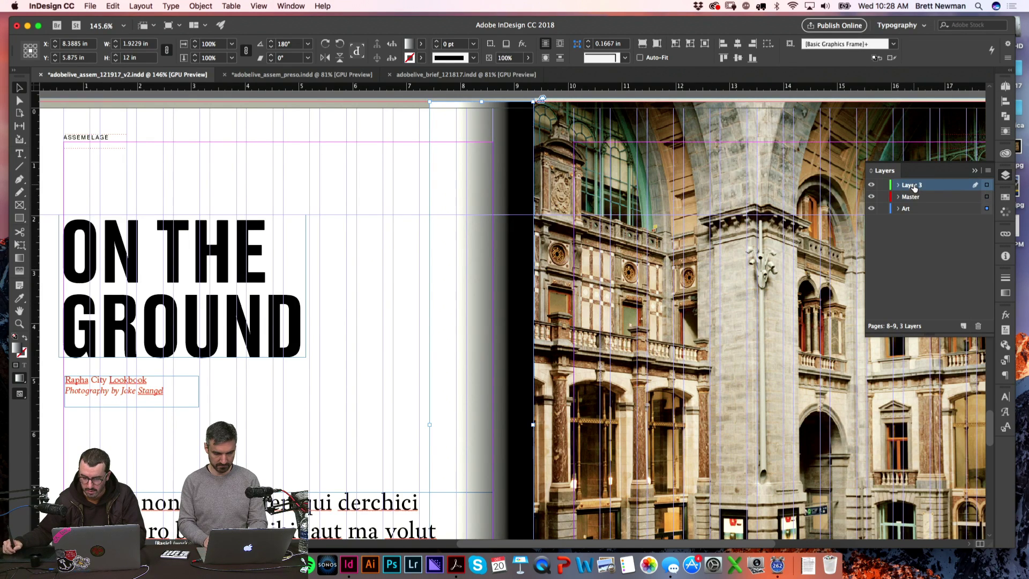
double_click(912, 186)
text(Gutter)
key(Return)
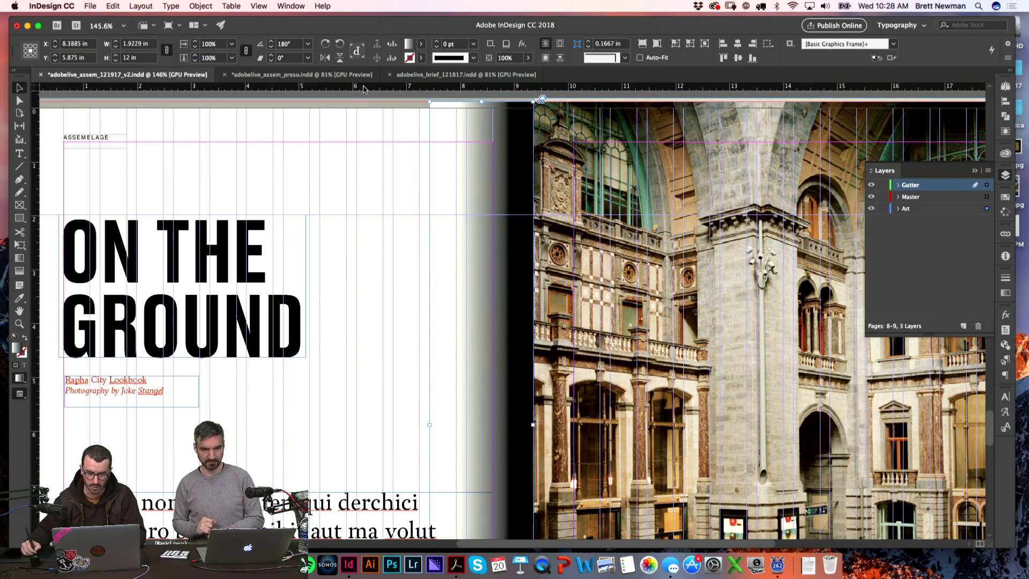
- Move the gradient rectangle on page 8 from the Art layer to the Gutter layer and preview the spread
key(cmd+minus)
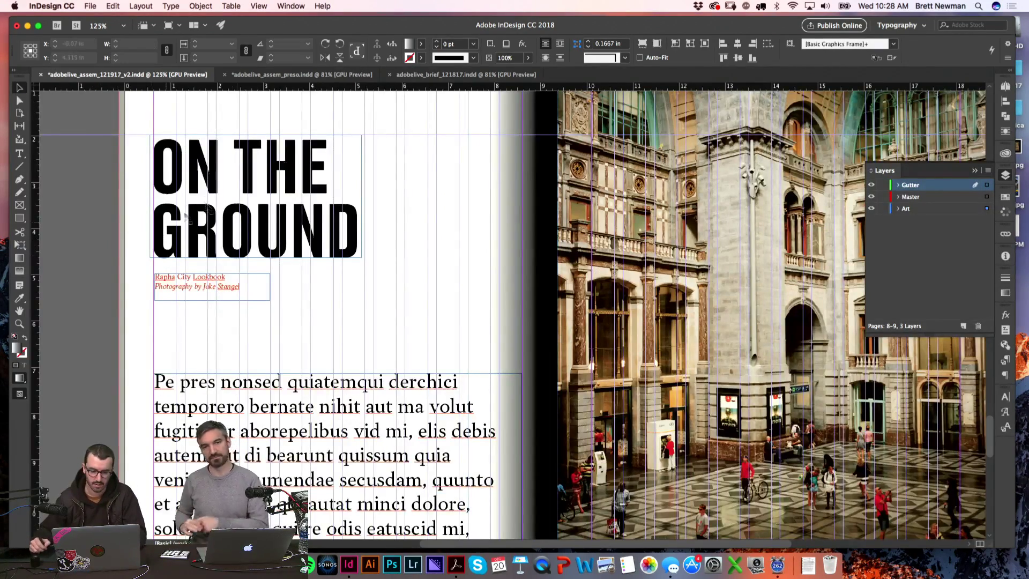
scroll(331, 235, up, 3)
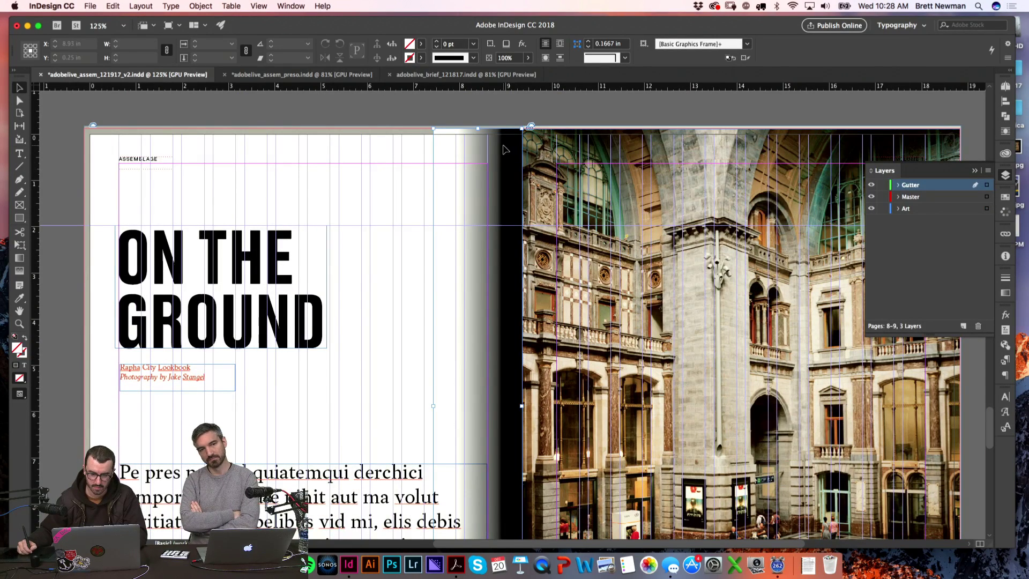
click(503, 149)
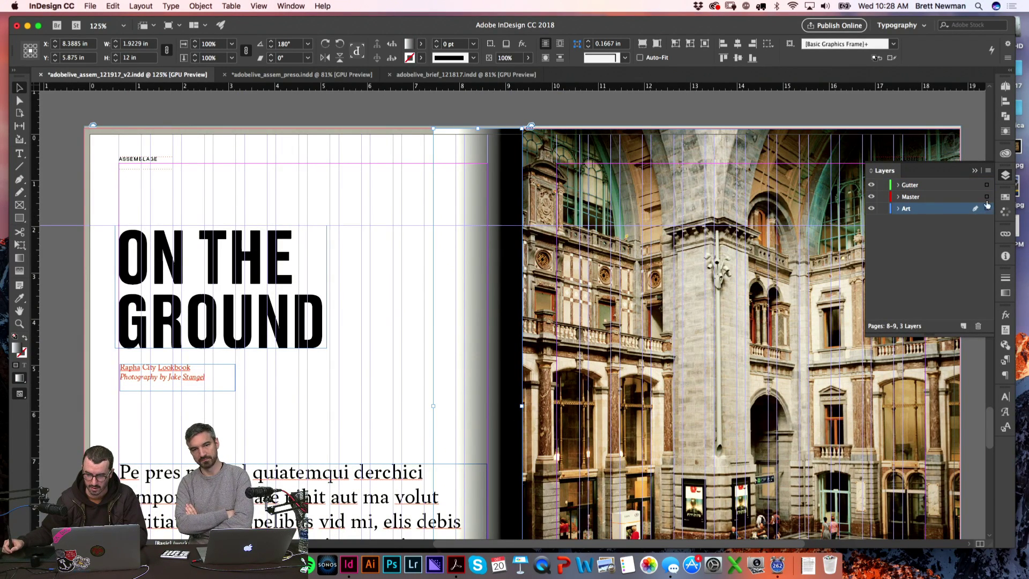
drag(985, 191, 986, 184)
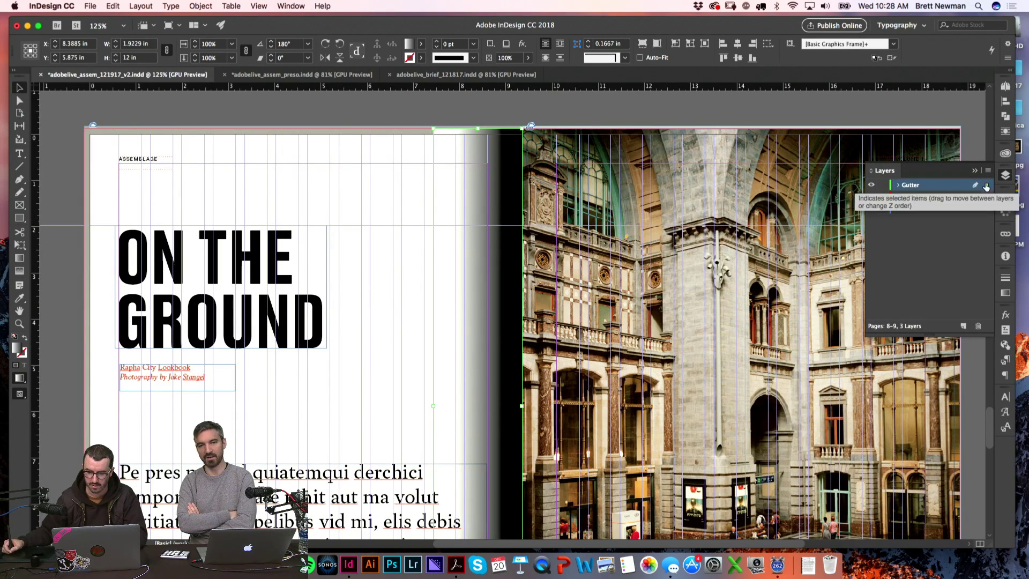
click(546, 194)
key(w)
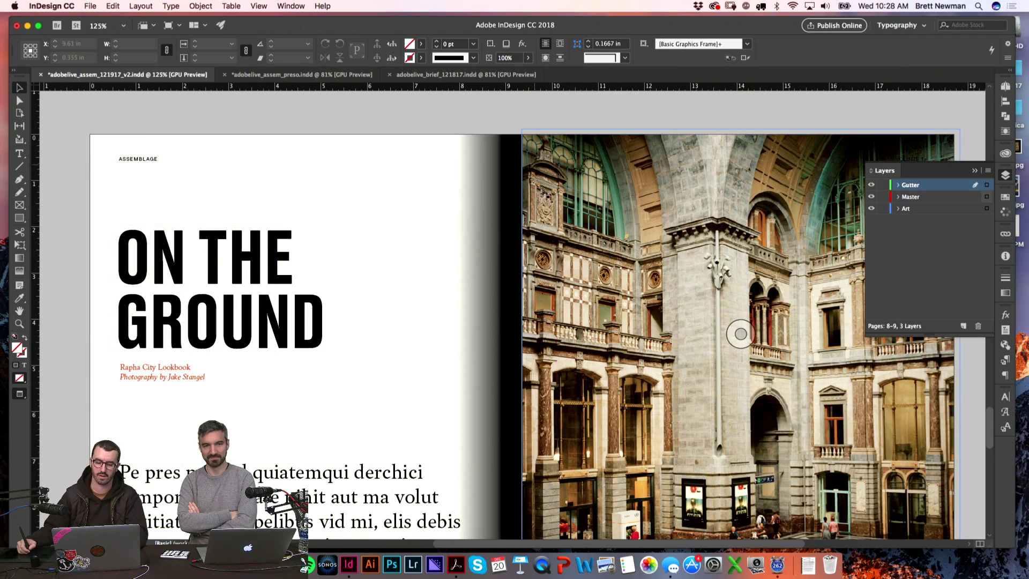
- Set the gradient rectangle's opacity to 50% and check its blend mode
key(super+minus)
key(super+minus)
click(507, 266)
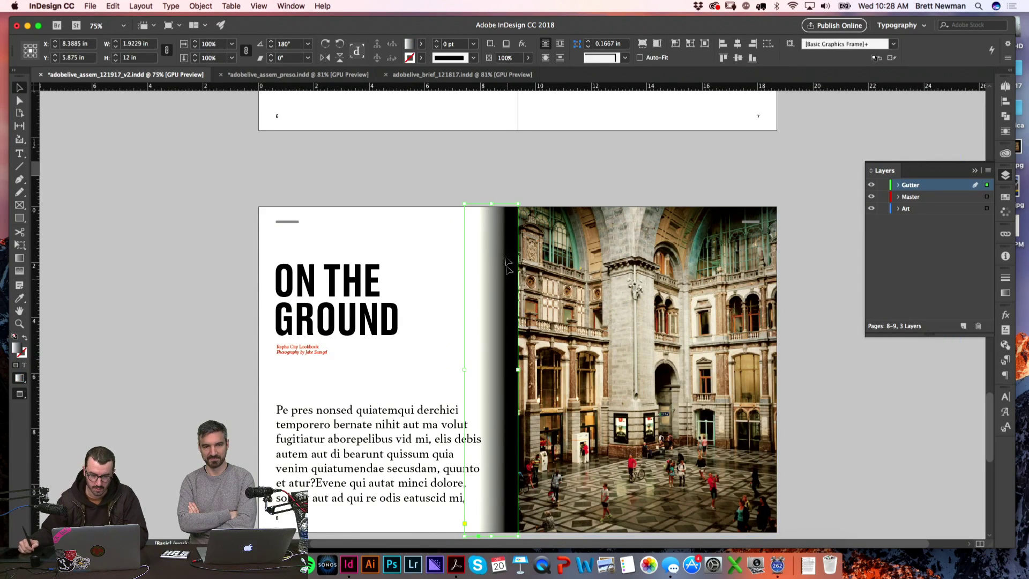
click(506, 57)
text(70)
key(Return)
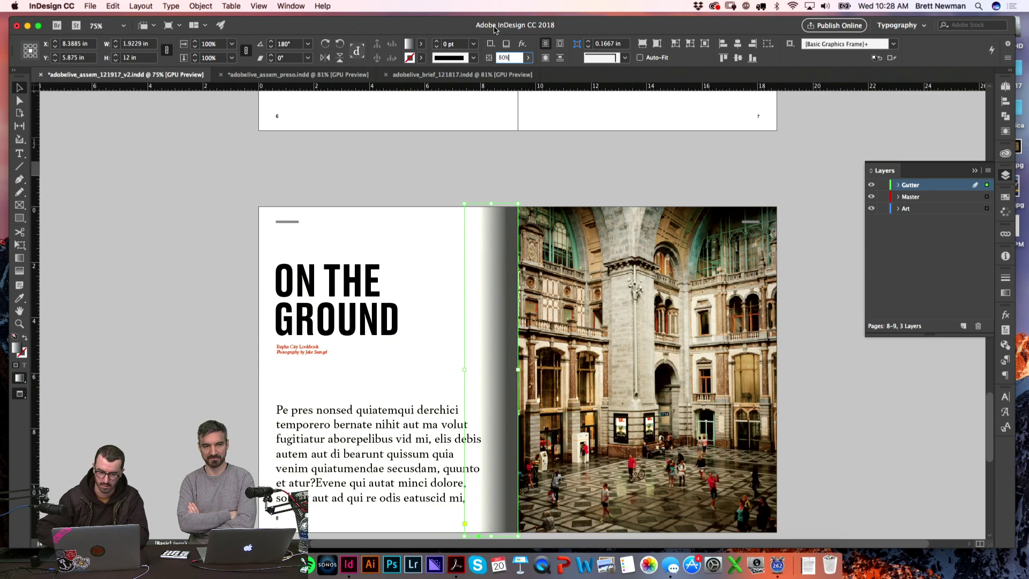
key(shift+Down)
key(shift+Down)
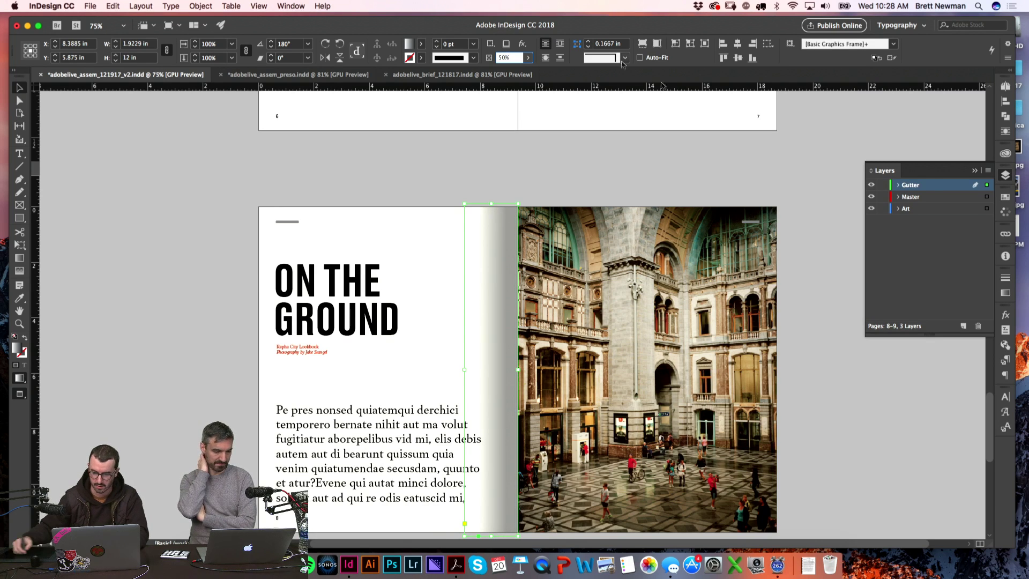
click(1005, 315)
click(911, 326)
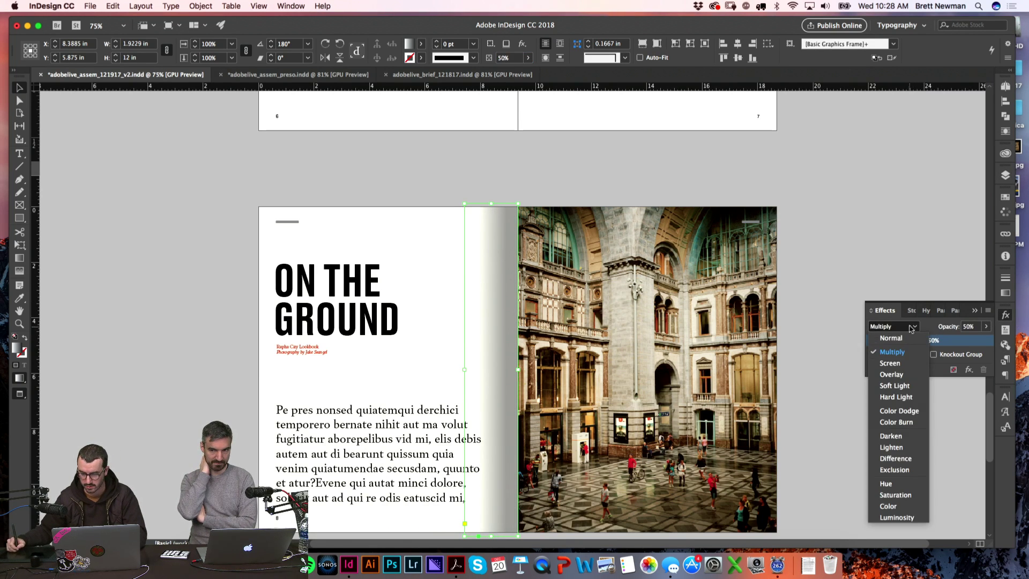
click(911, 329)
key(w)
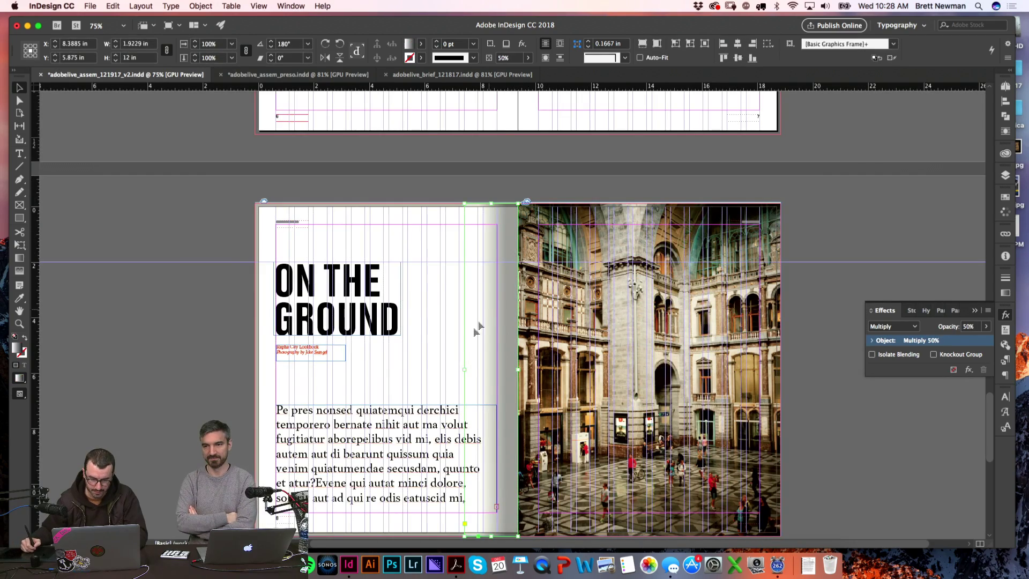
- Narrow the gradient rectangle to about 1.54 in, keeping it against the spine, and reduce its opacity to 30%
click(618, 131)
key(w)
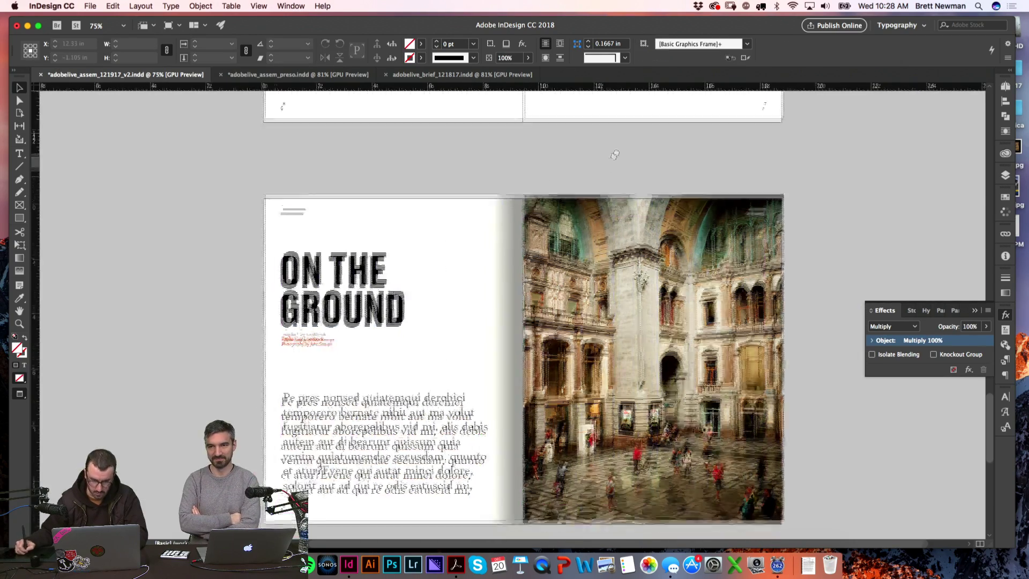
click(552, 219)
click(515, 57)
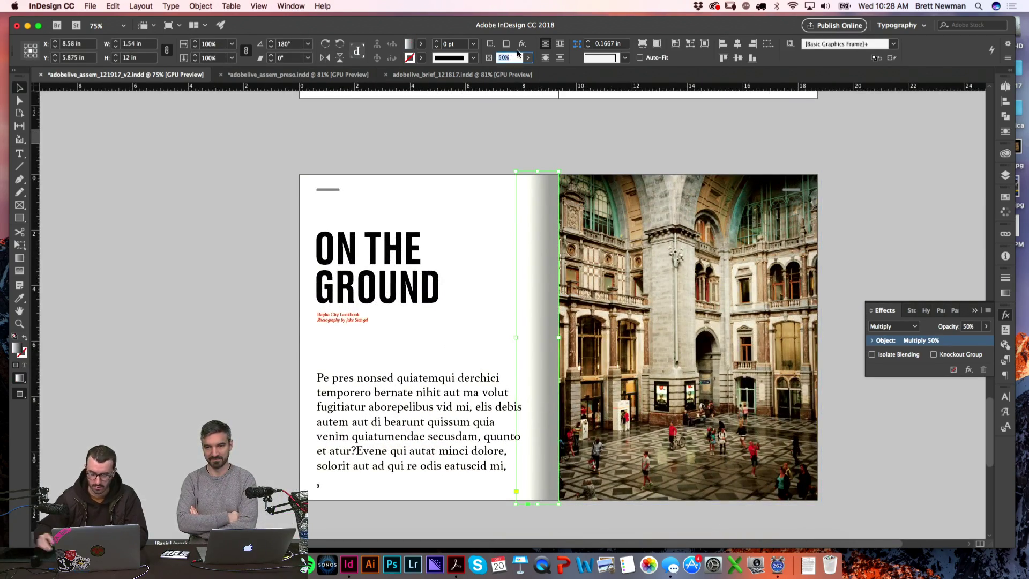
text(50)
key(Return)
key(shift+Down)
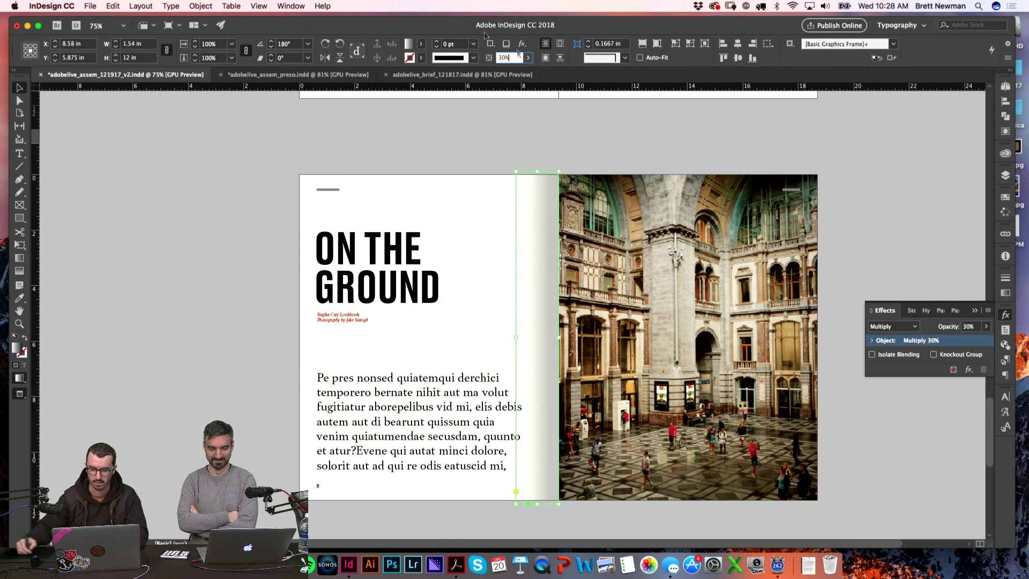
- Duplicate the gradient rectangle onto page 9, flipped horizontally so that it mirrors the original across the spine
click(658, 155)
click(534, 243)
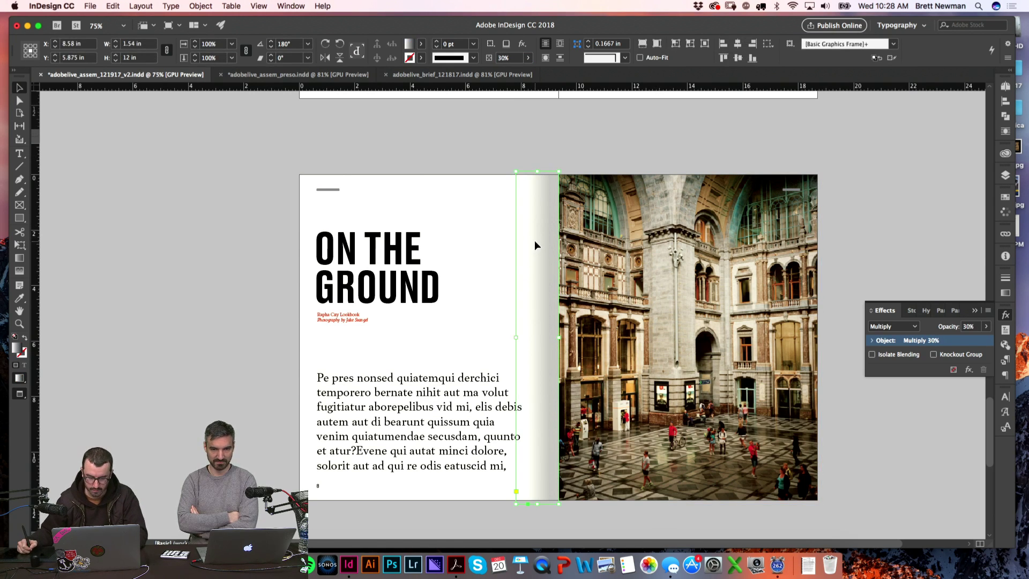
drag(535, 245, 584, 265)
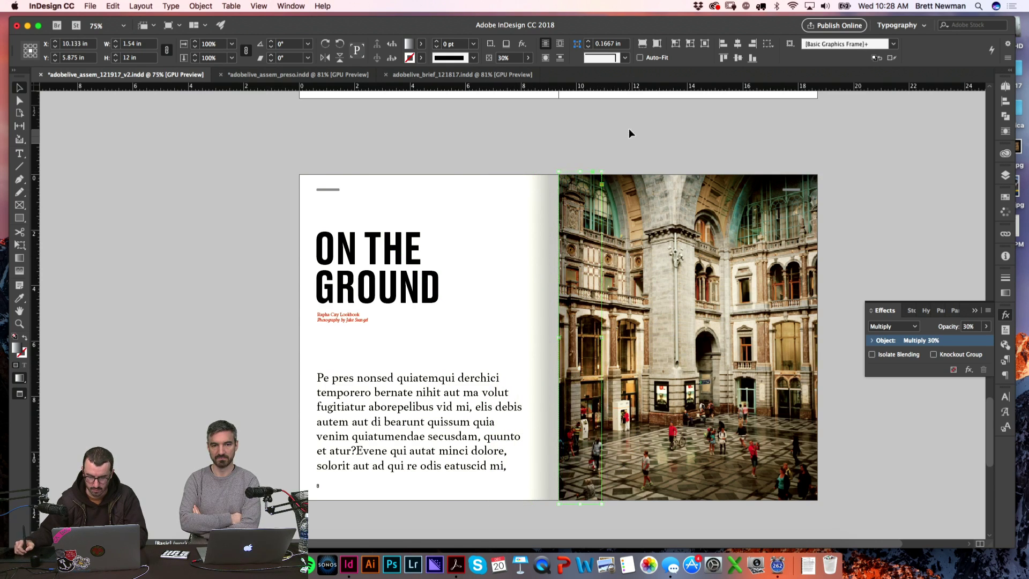
- Set the opacity of both gradient rectangles to 20% and preview the spread
key(super+z)
key(super+z)
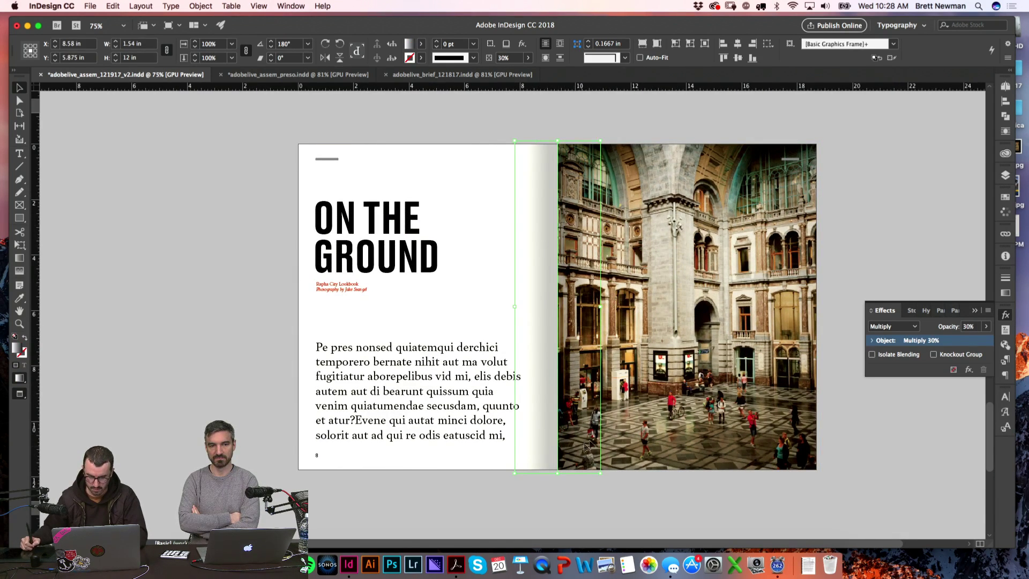
click(511, 58)
key(Down)
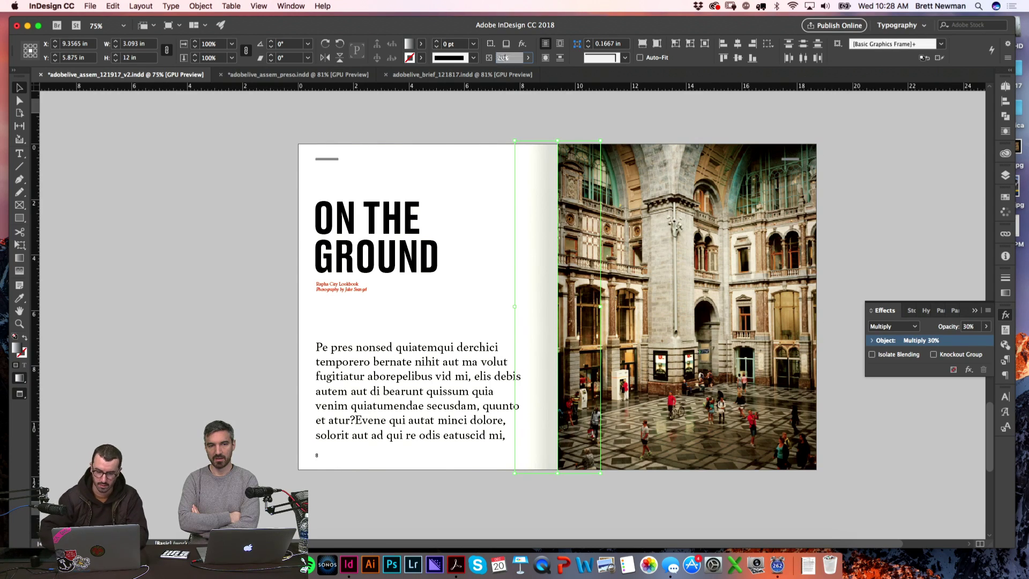
click(827, 195)
scroll(775, 220, right, 2)
scroll(775, 220, up, 1)
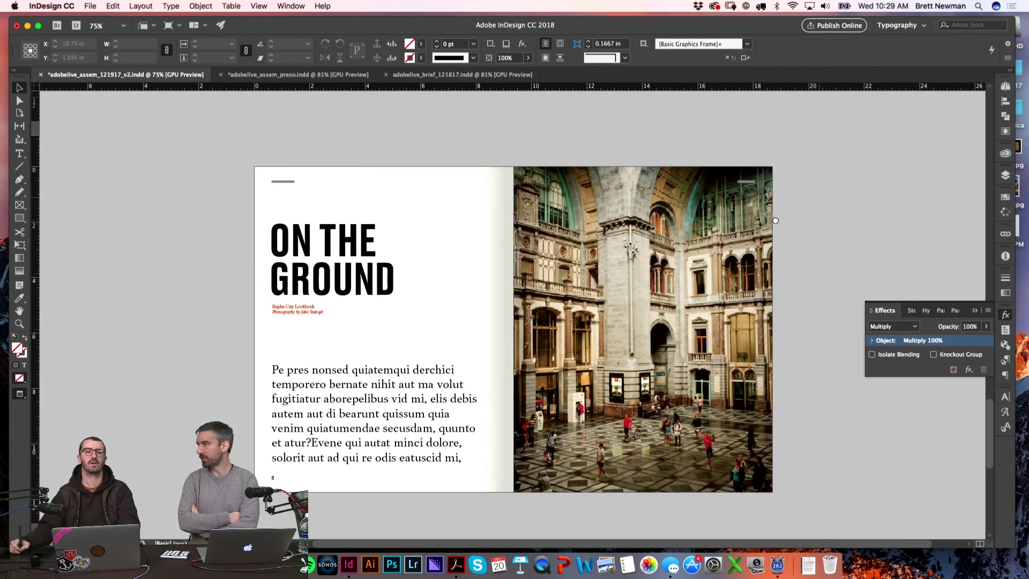
scroll(775, 220, right, 1)
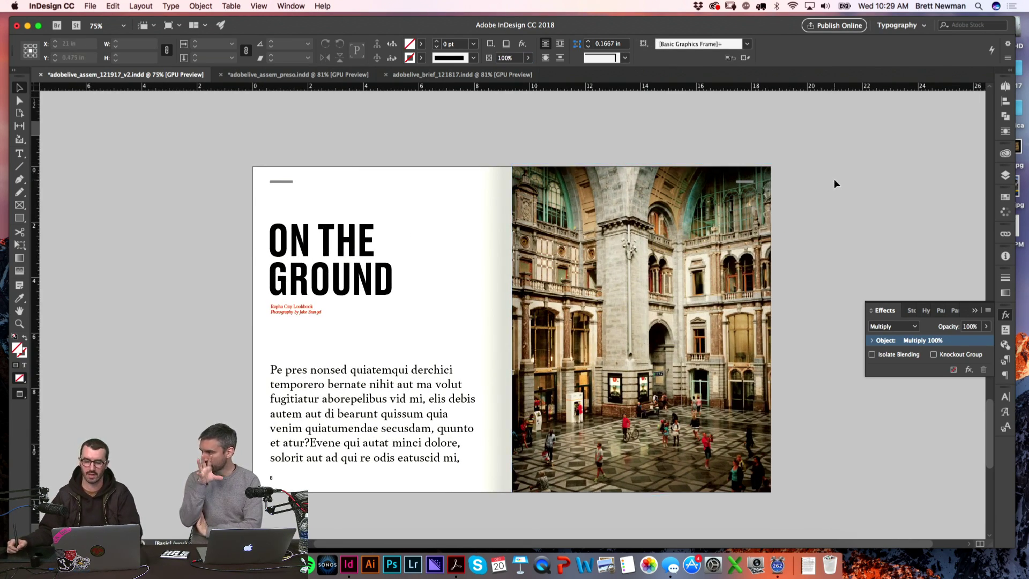
- Narrow each of the two gradient rectangles toward the spine to about 1.24 in wide and preview the spread
key(w)
click(500, 185)
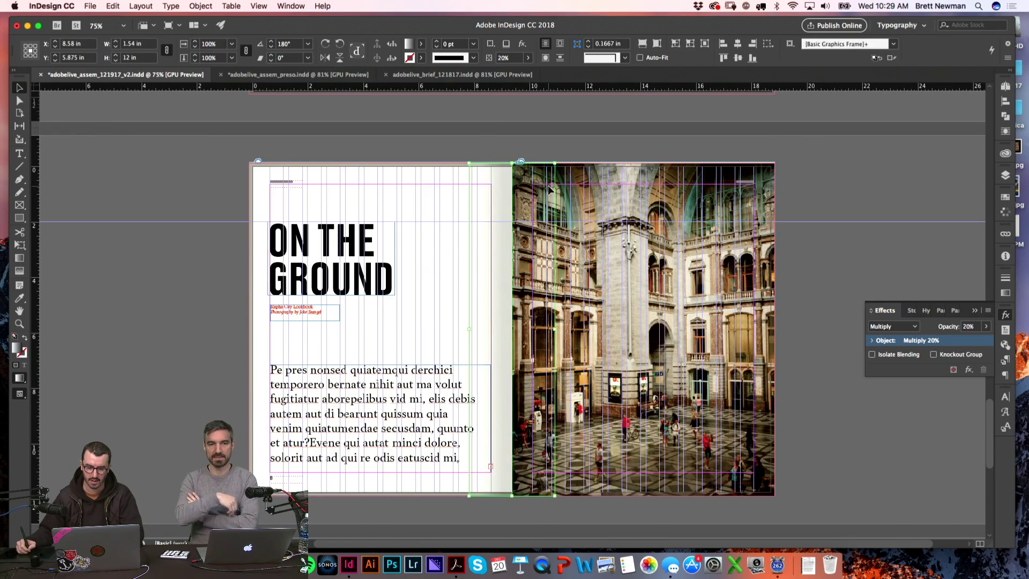
key(z)
drag(549, 188, 591, 397)
key(super+0)
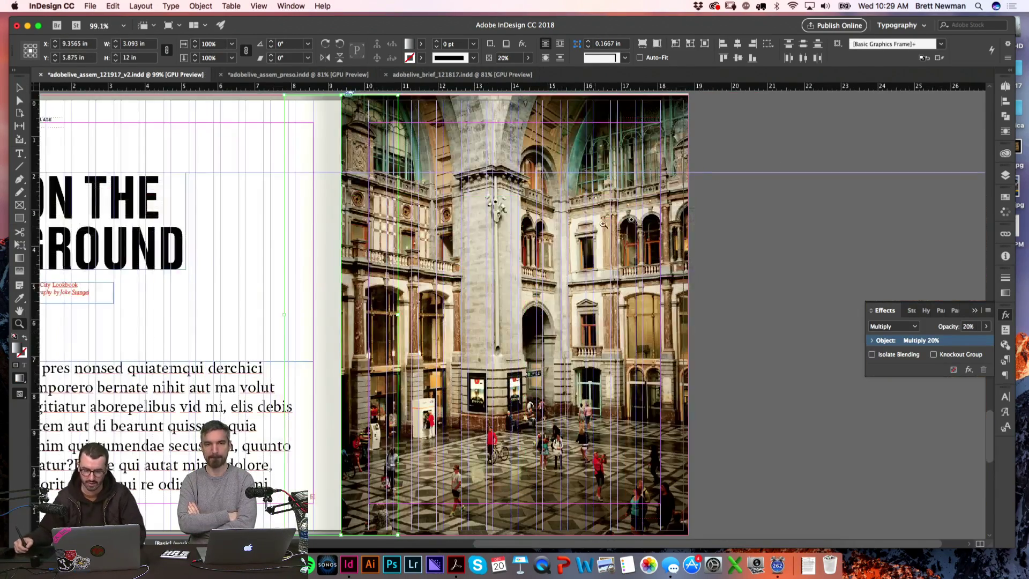
super+click(770, 245)
drag(735, 250, 790, 257)
key(v)
click(369, 298)
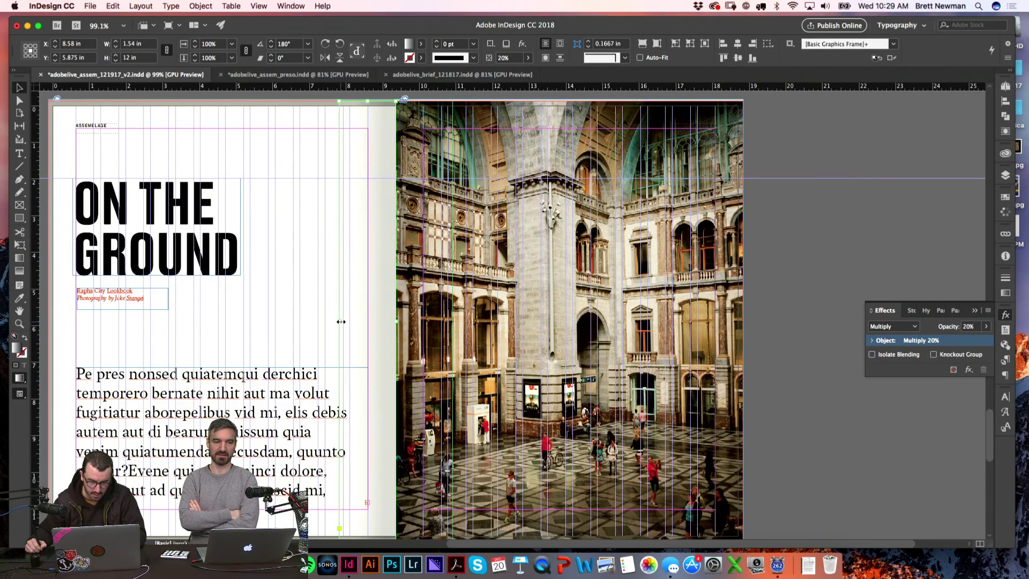
drag(341, 322, 423, 320)
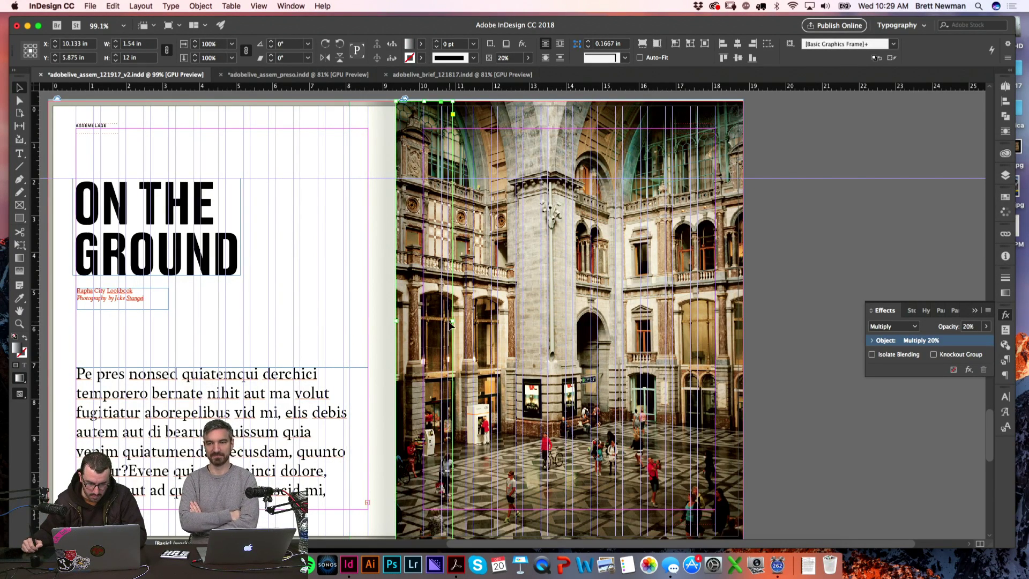
click(758, 230)
key(w)
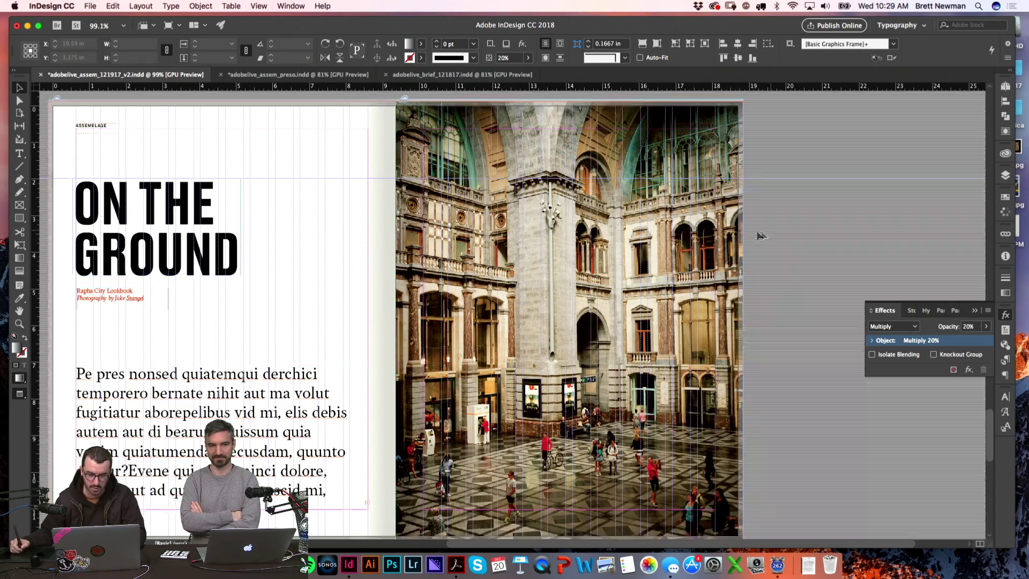
scroll(809, 194, down, 3)
scroll(809, 194, up, 2)
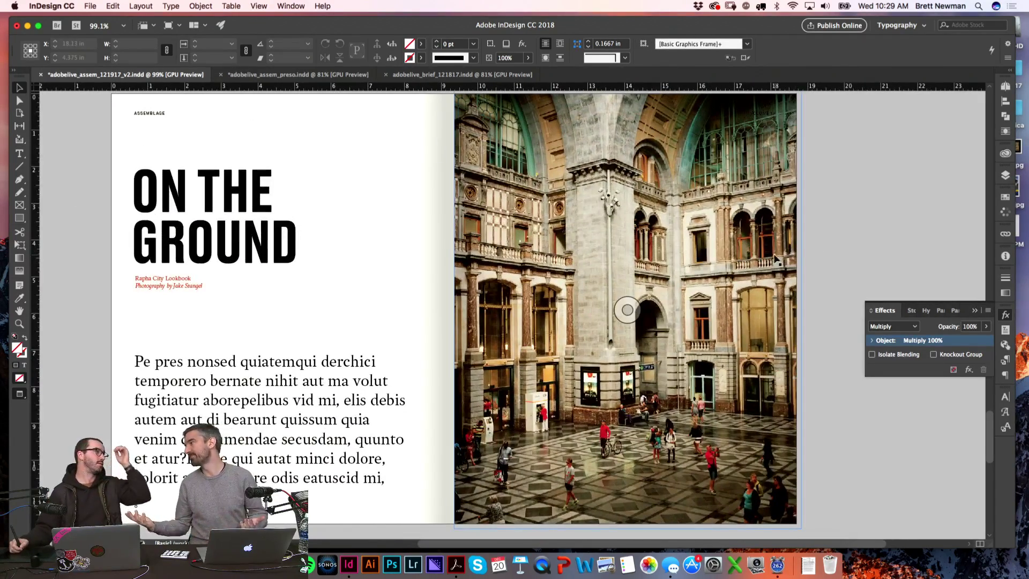
click(990, 316)
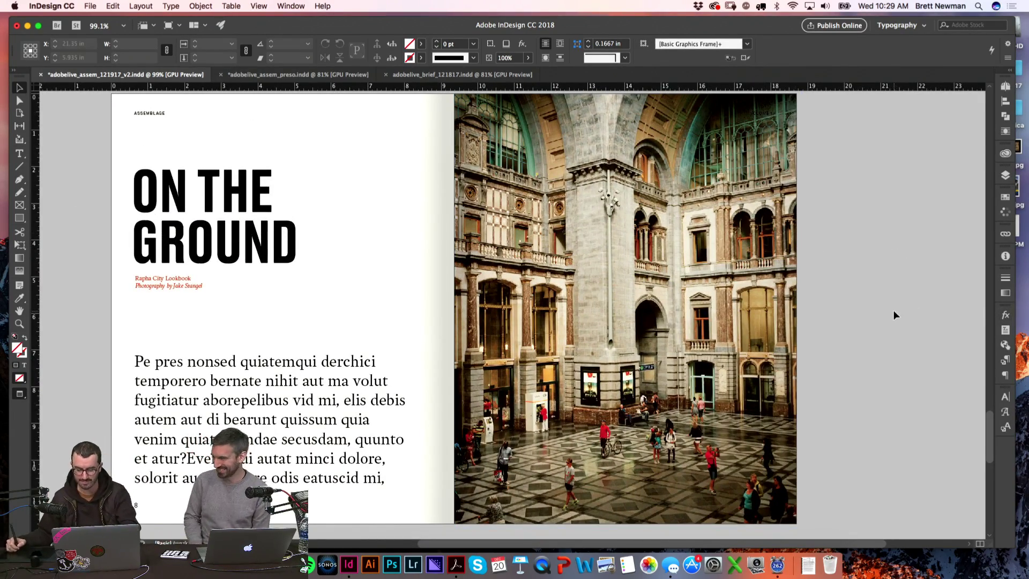
- Copy both gutter gradient rectangles, paste them in place on the page 10–11 spread, and preview the result
key(w)
key(super+5)
click(501, 311)
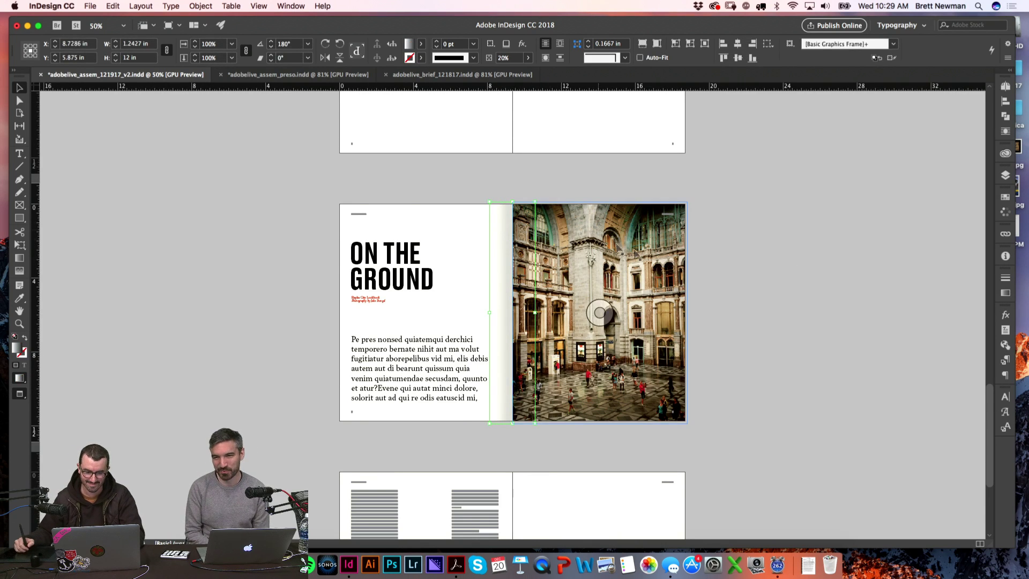
scroll(721, 337, down, 5)
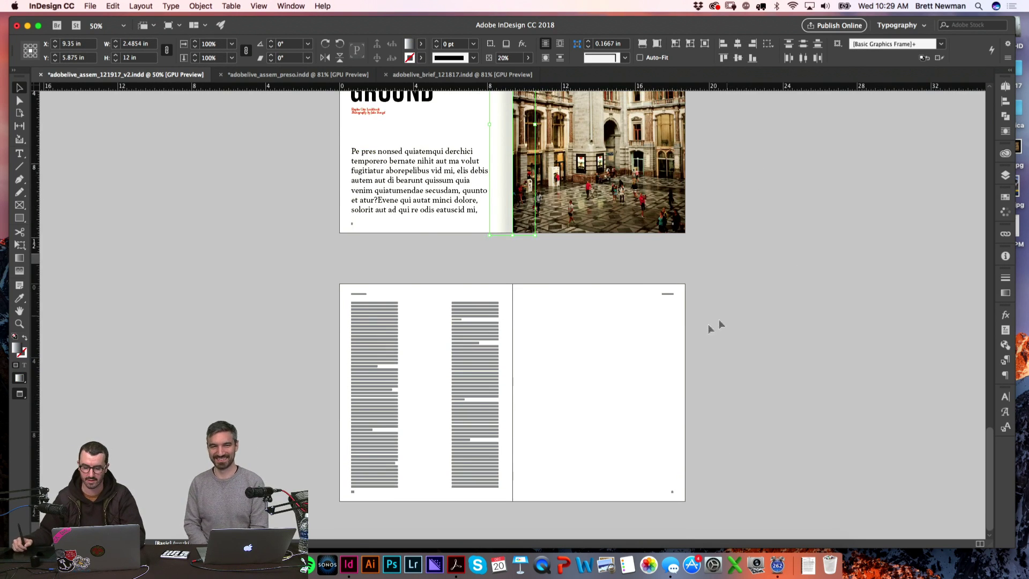
key(super+alt+shift+v)
click(770, 287)
key(w)
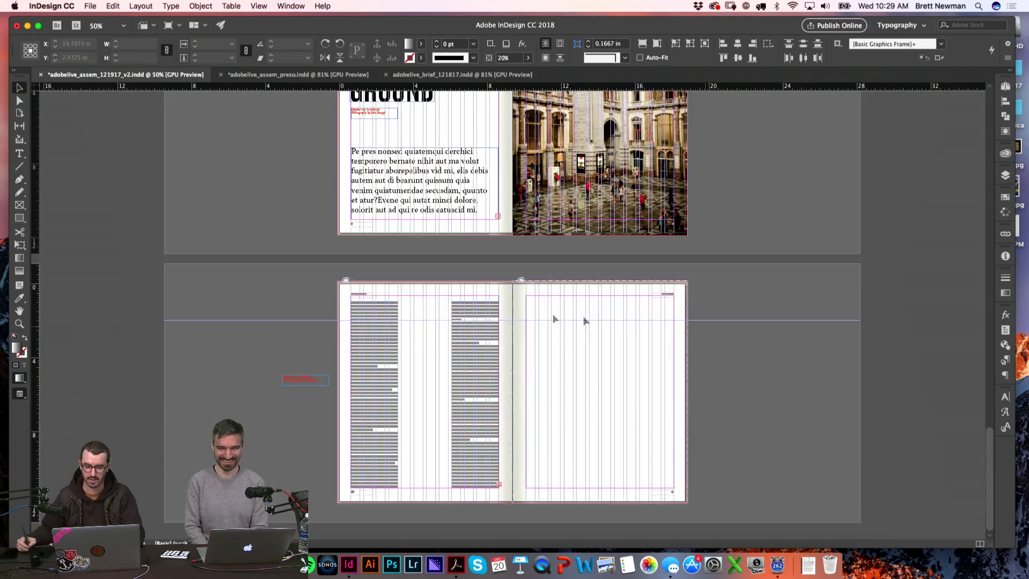
key(z)
drag(719, 361, 721, 356)
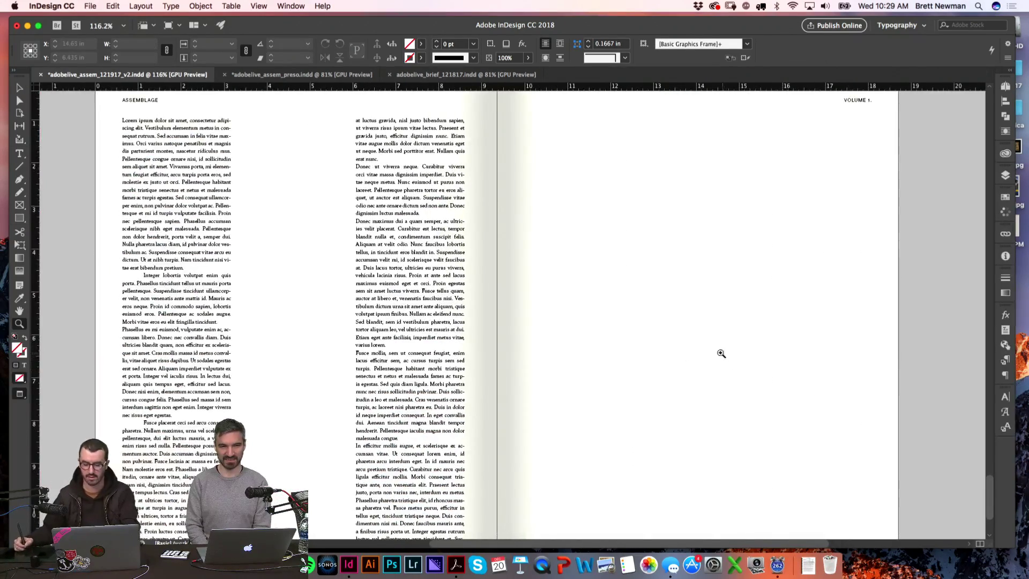
key(super+minus)
key(super+minus)
drag(768, 189, 775, 184)
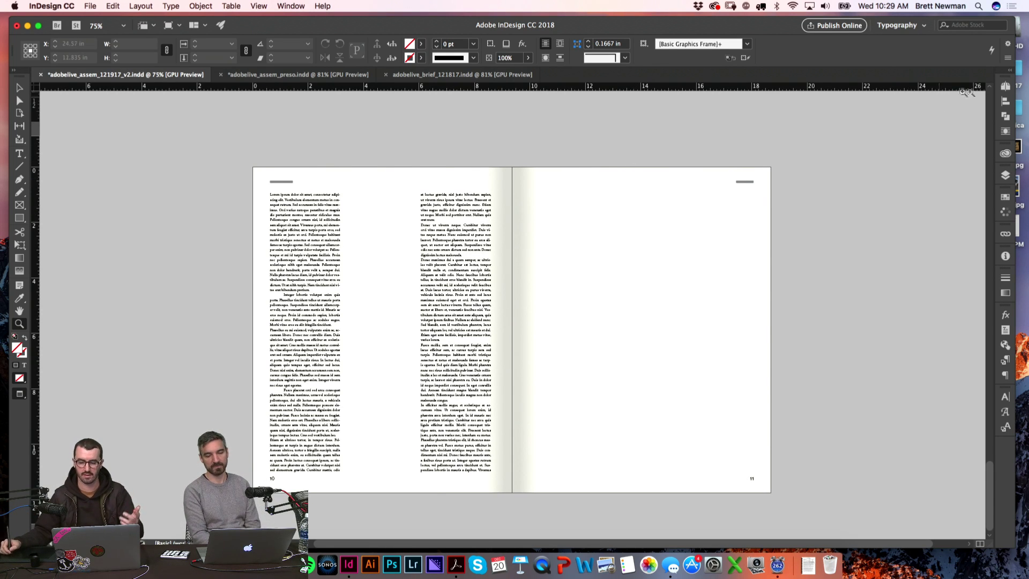
- Unlock the Gutter layer so the gradient rectangles on the page 10–11 spread can be edited
click(1005, 88)
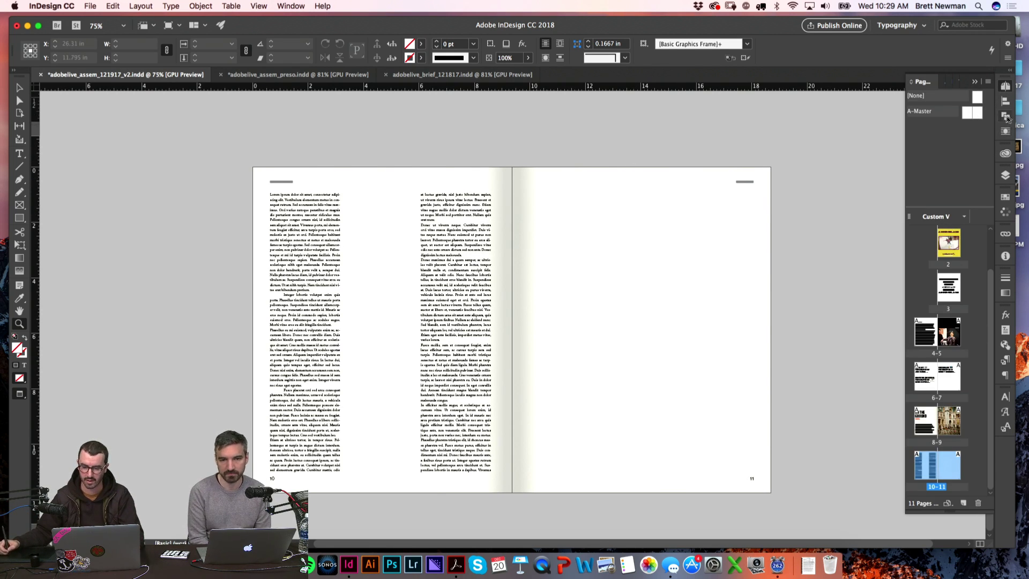
click(1005, 175)
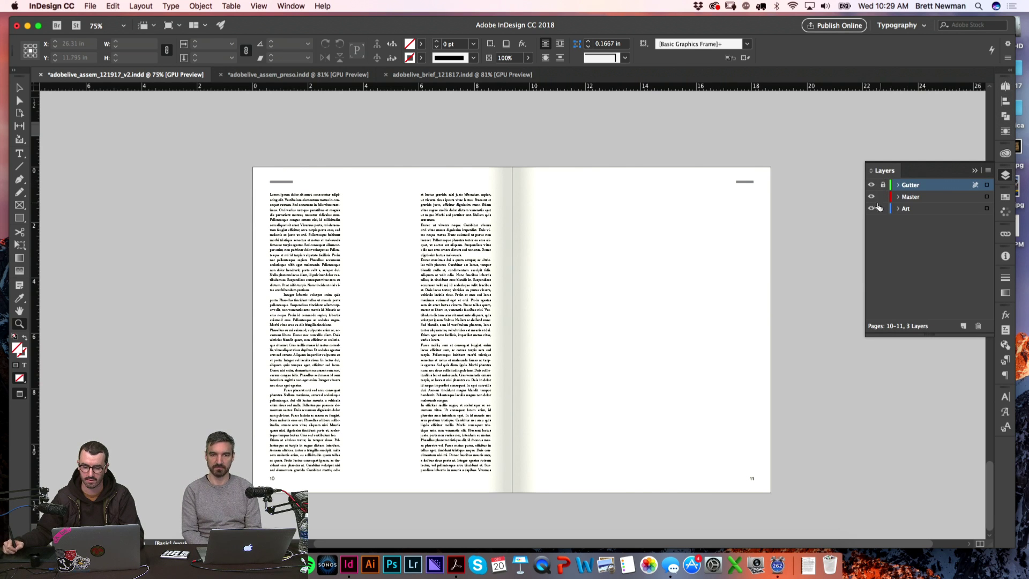
click(522, 214)
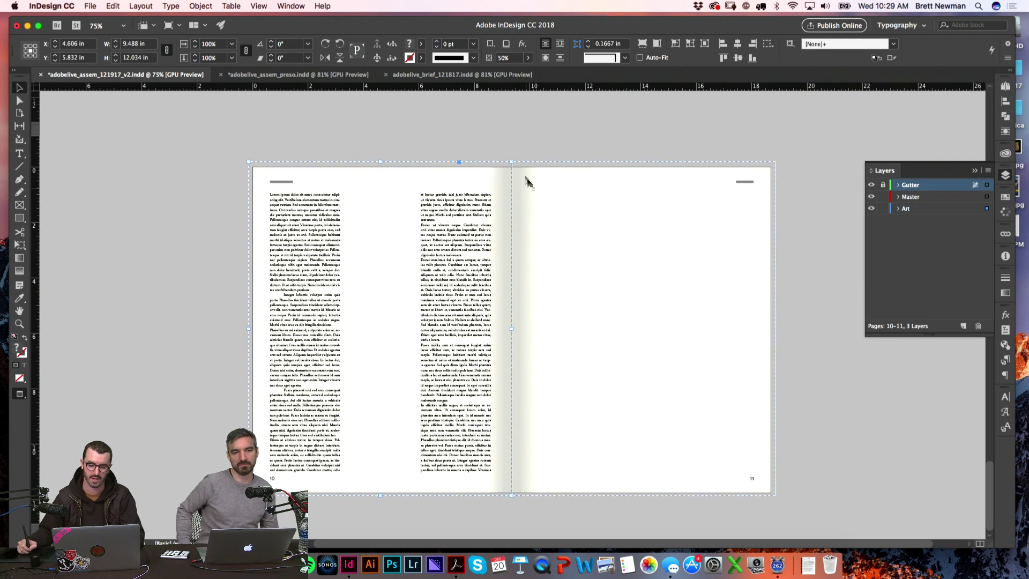
click(623, 138)
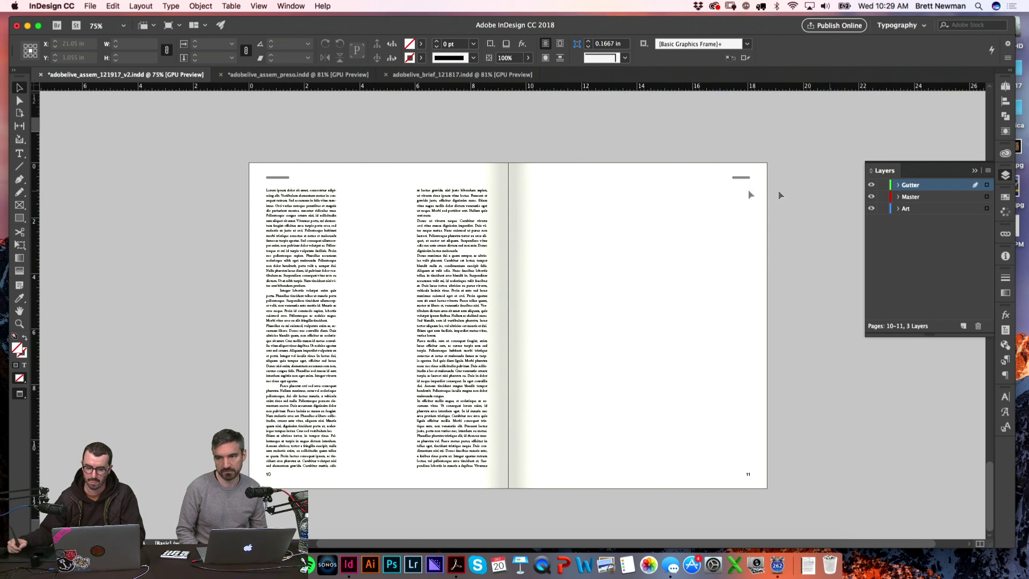
- Set the opacity of both gutter gradient rectangles on pages 10–11 to 15% and check the result
click(519, 184)
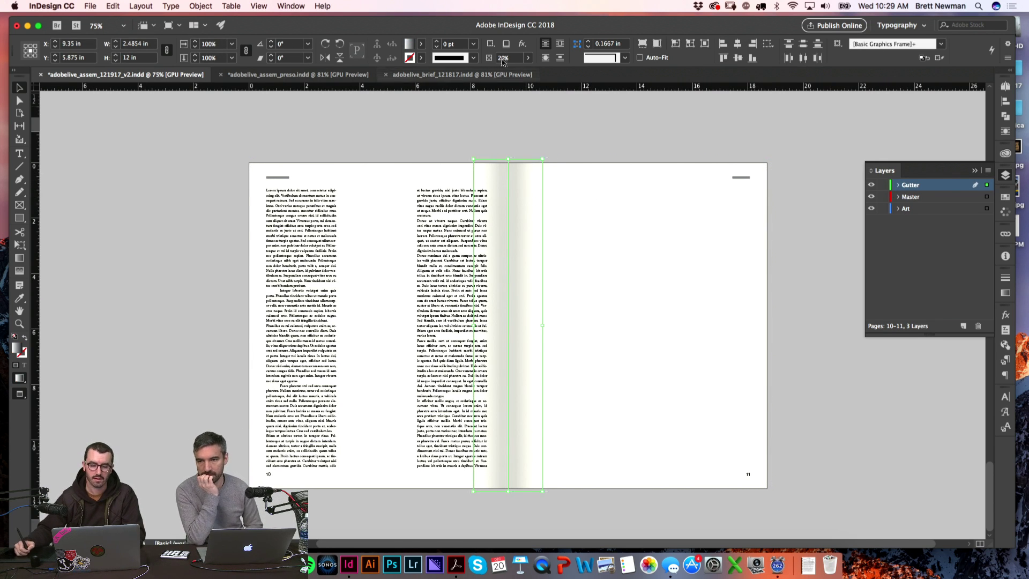
click(508, 58)
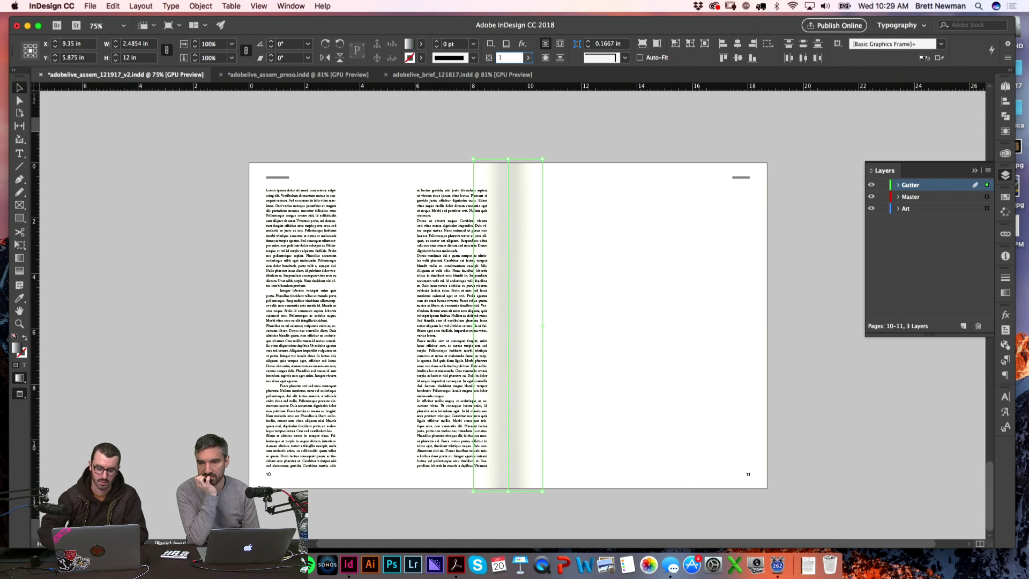
text(15)
key(Return)
click(681, 137)
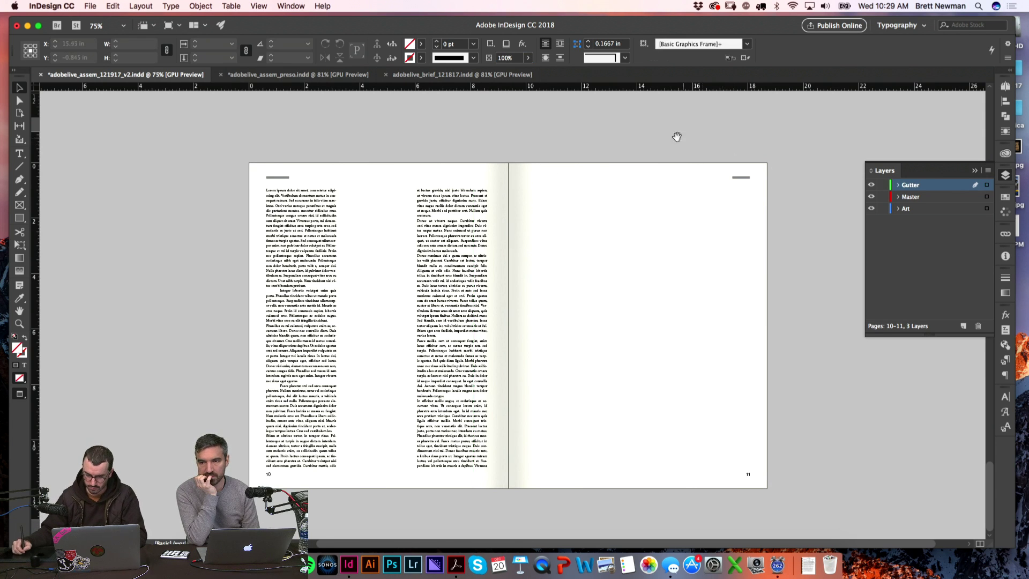
- Set the opacity of both gutter gradient rectangles on pages 10–11 to 10% and lock the Gutter layer again
scroll(600, 193, left, 2)
click(567, 200)
double_click(544, 191)
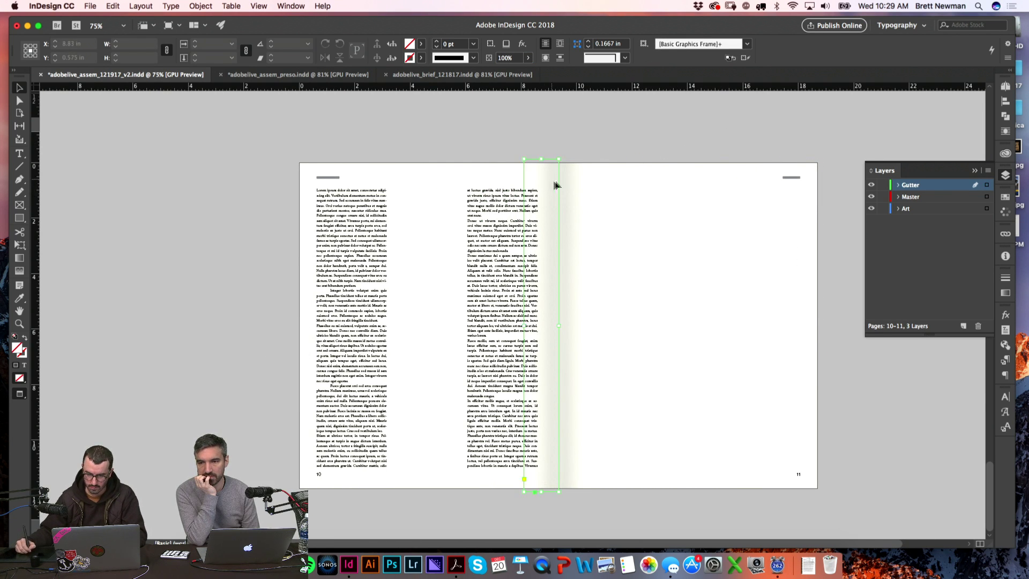
click(572, 188)
click(514, 57)
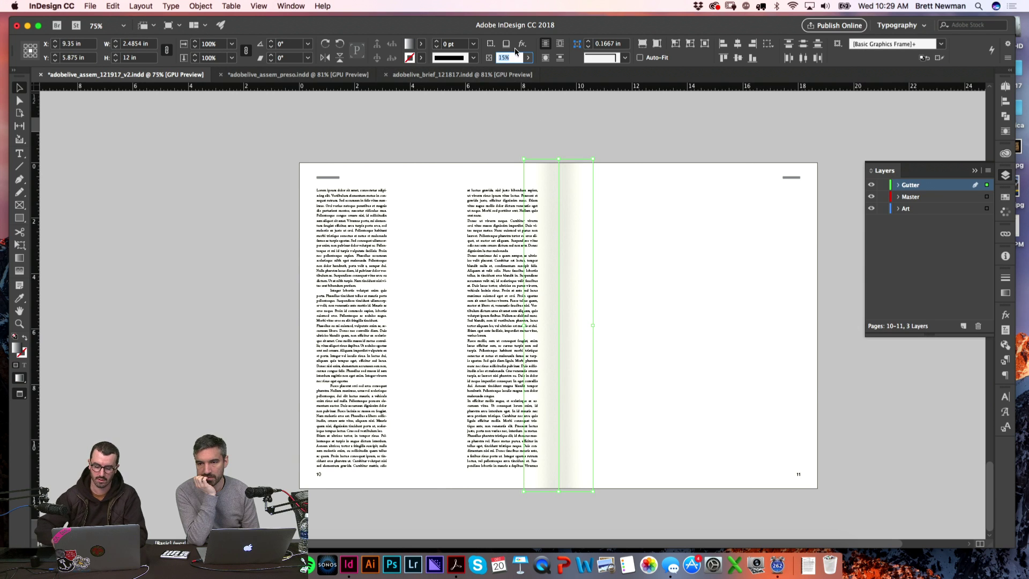
text(10)
key(Return)
click(284, 310)
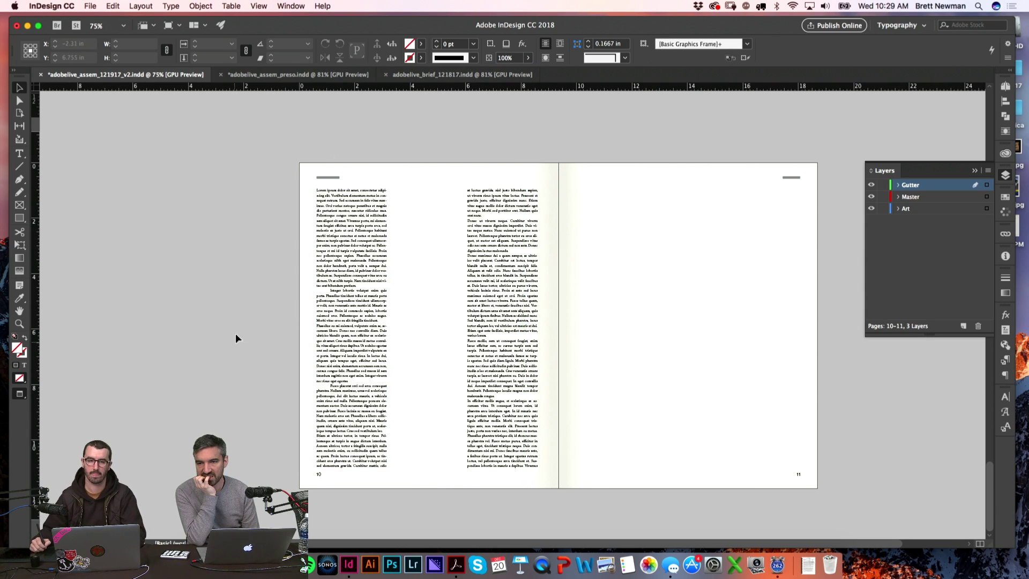
scroll(241, 337, right, 1)
scroll(246, 337, right, 1)
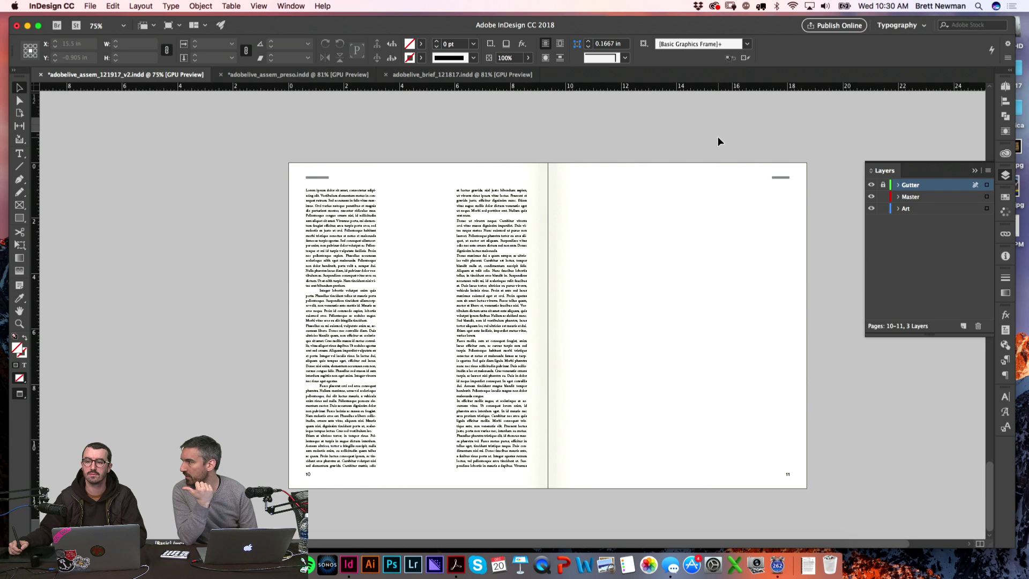
- Try to fill the selected body text story on page 10 with placeholder text
key(w)
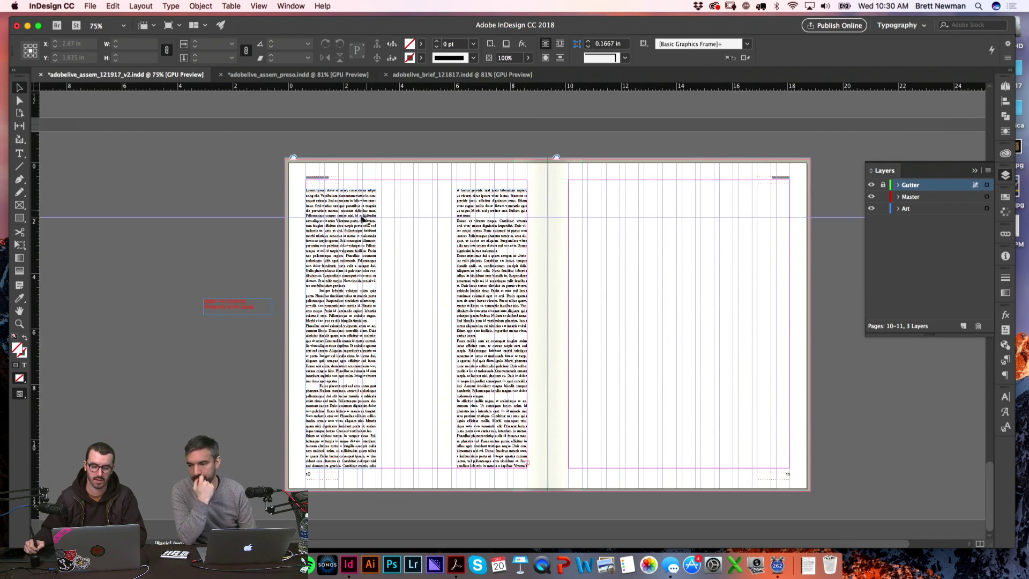
key(t)
click(343, 229)
key(super+a)
click(171, 6)
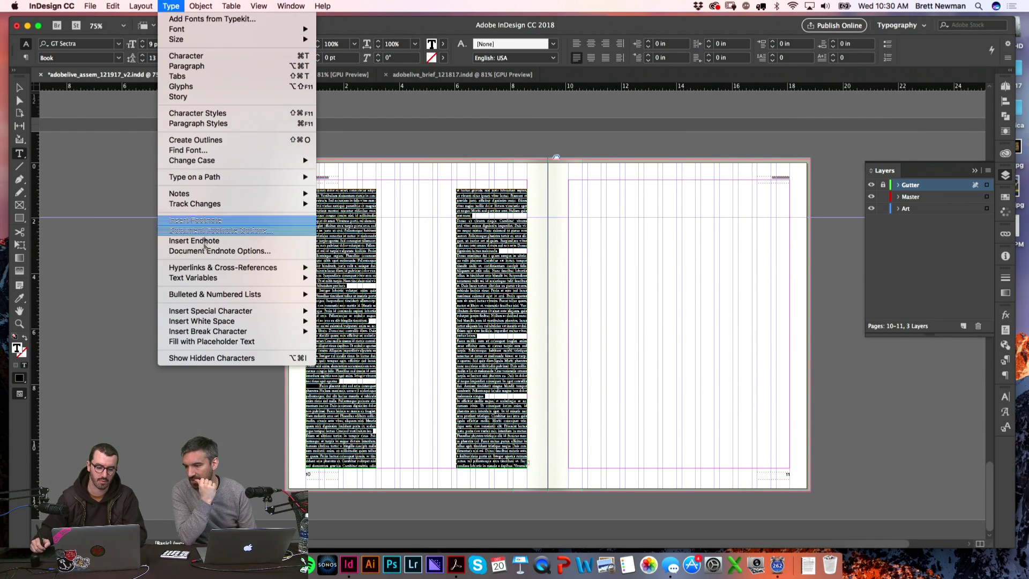
click(226, 344)
- Switch to Chrome to look at the article copy in the Adobe Live Google document, and return to the InDesign spread
key(super+Tab)
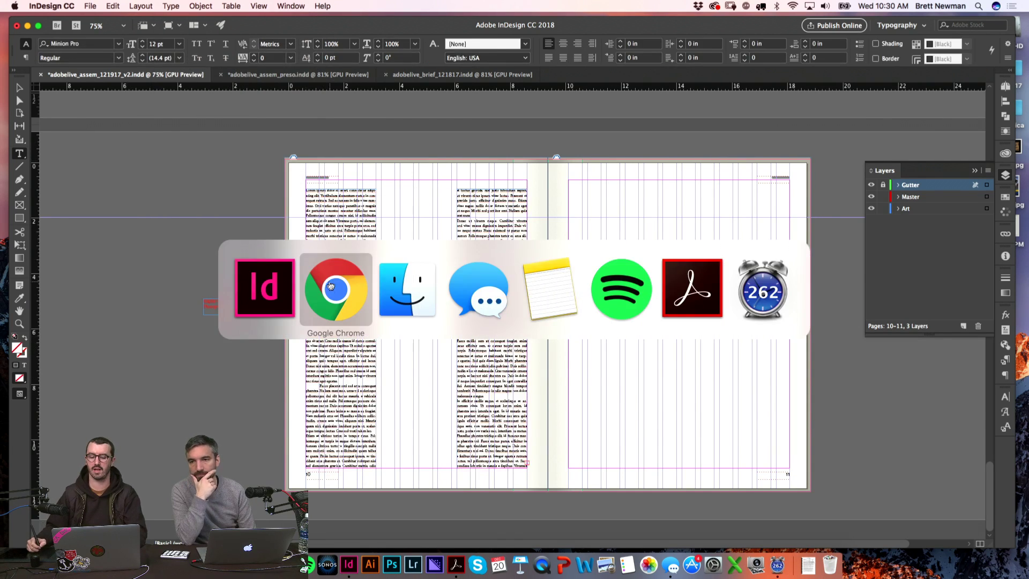
click(486, 336)
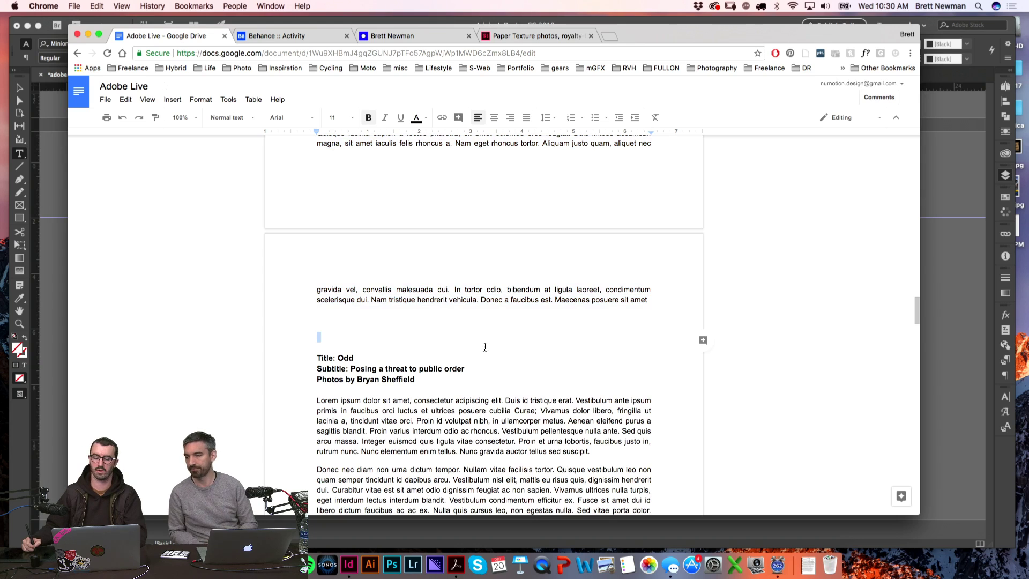
key(super+Tab)
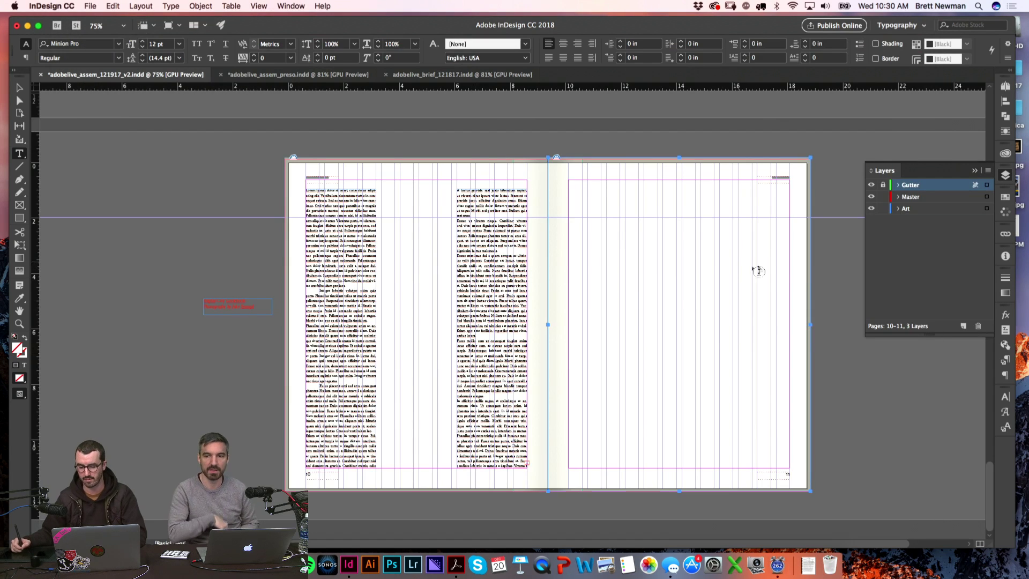
key(Escape)
key(w)
key(w)
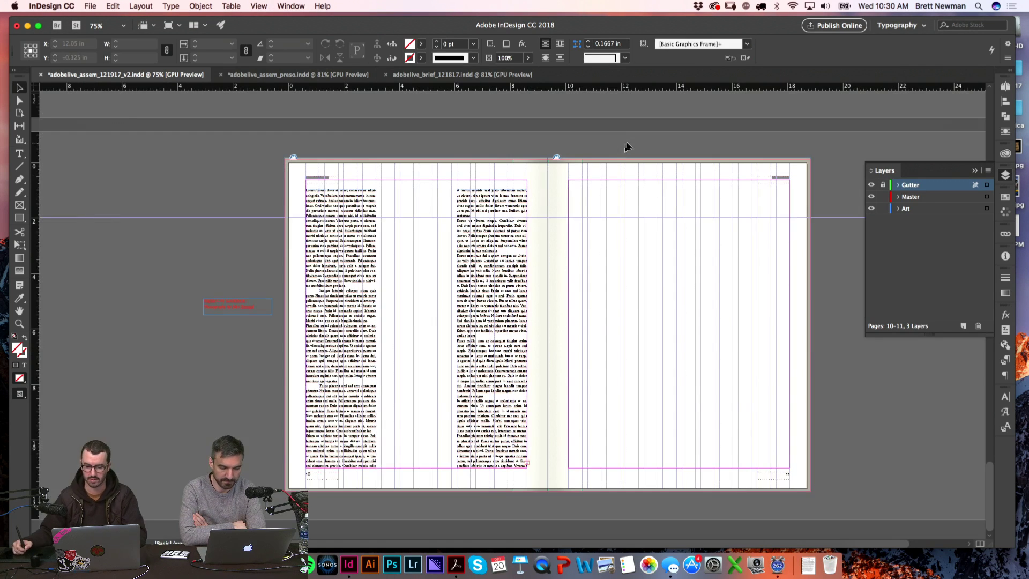
- Check the paper texture frames behind pages 11 and 10, and compare the spread in normal and preview mode
drag(628, 143, 659, 194)
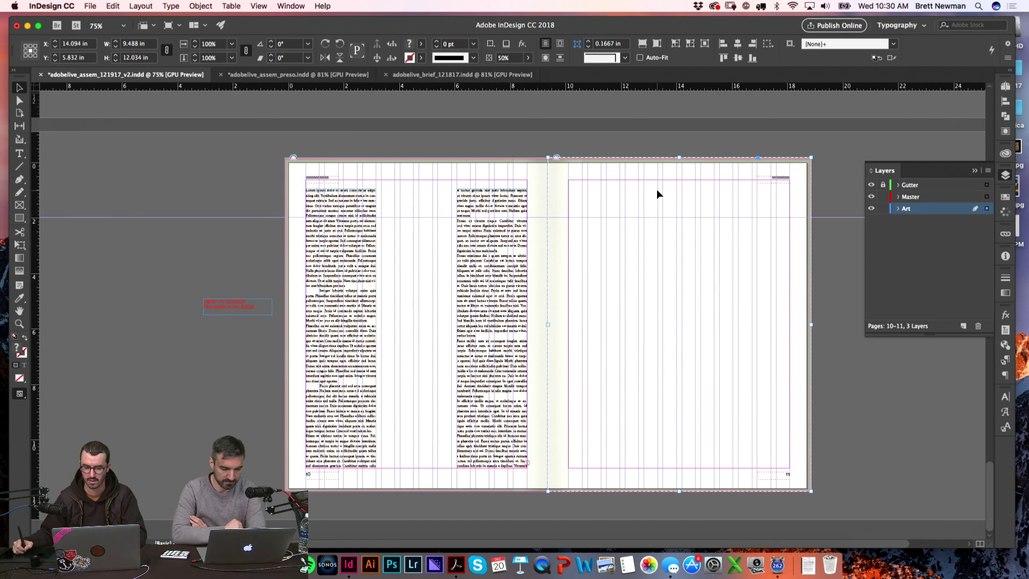
click(620, 91)
click(479, 183)
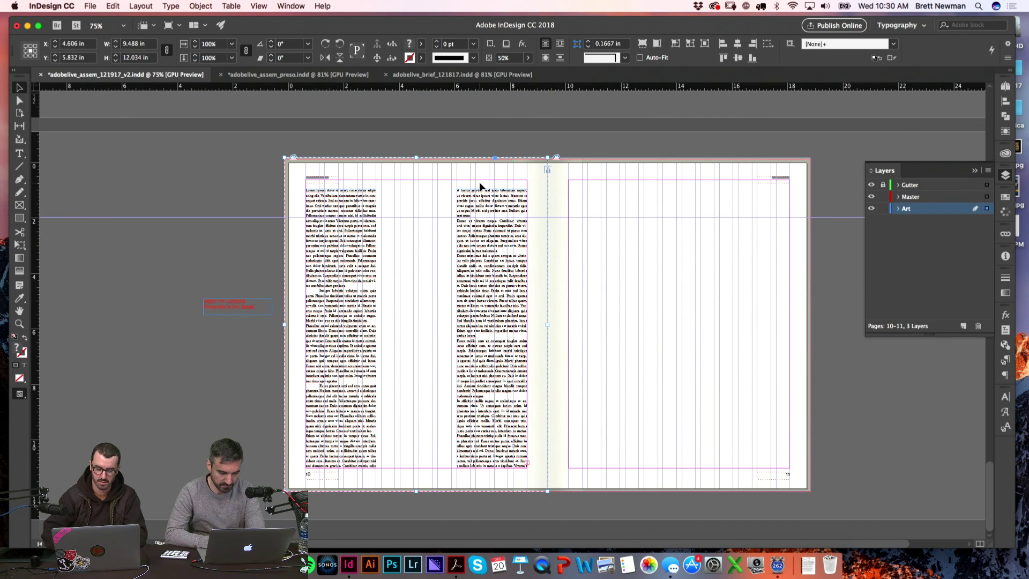
key(Delete)
key(w)
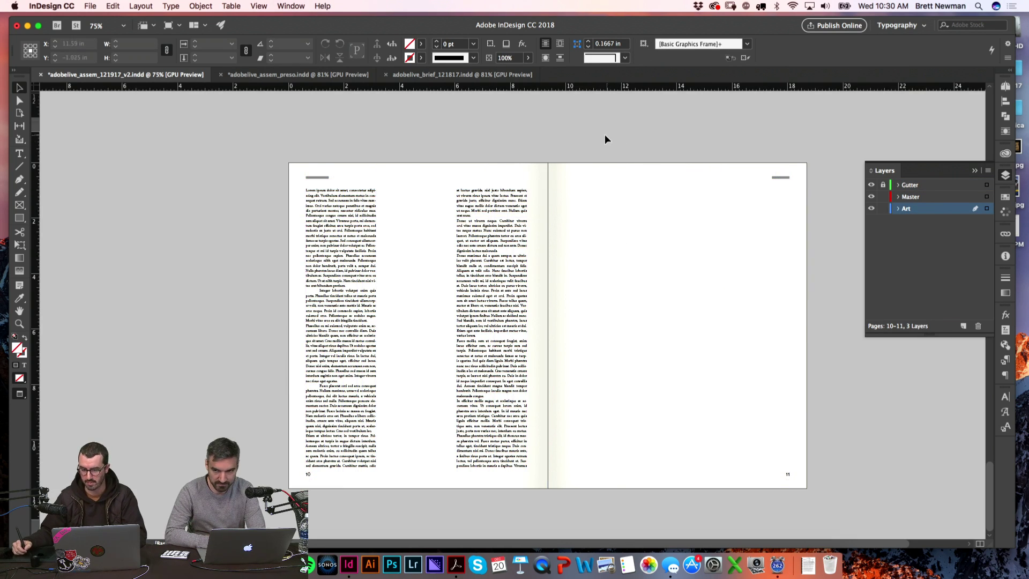
key(w)
key(w)
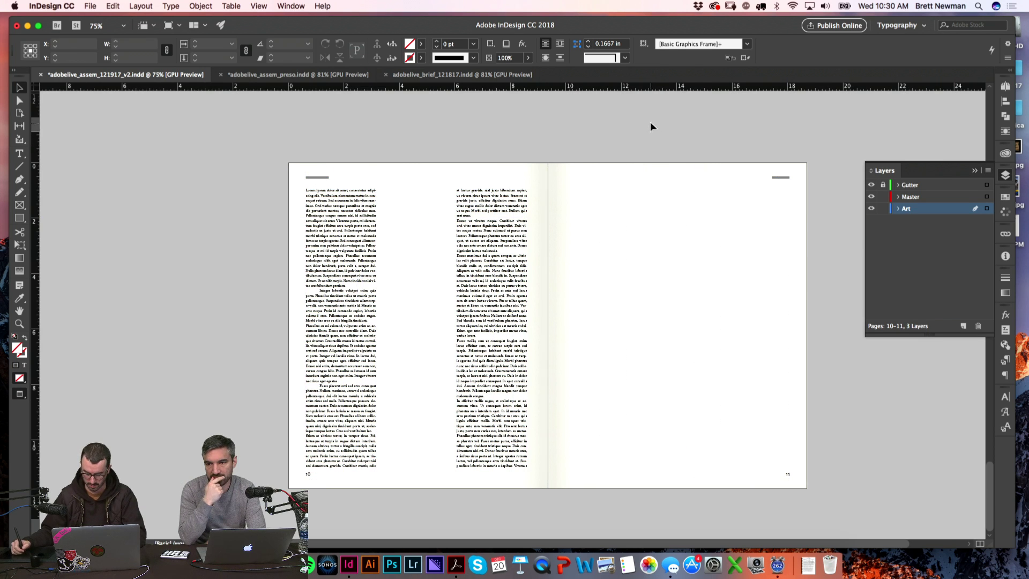
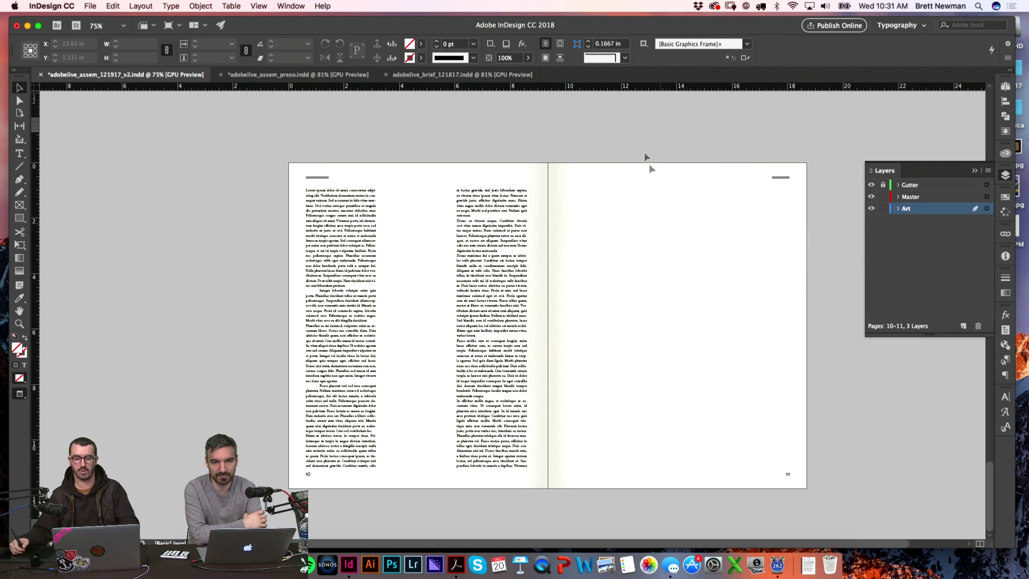
key(super+Tab)
key(super+Tab)
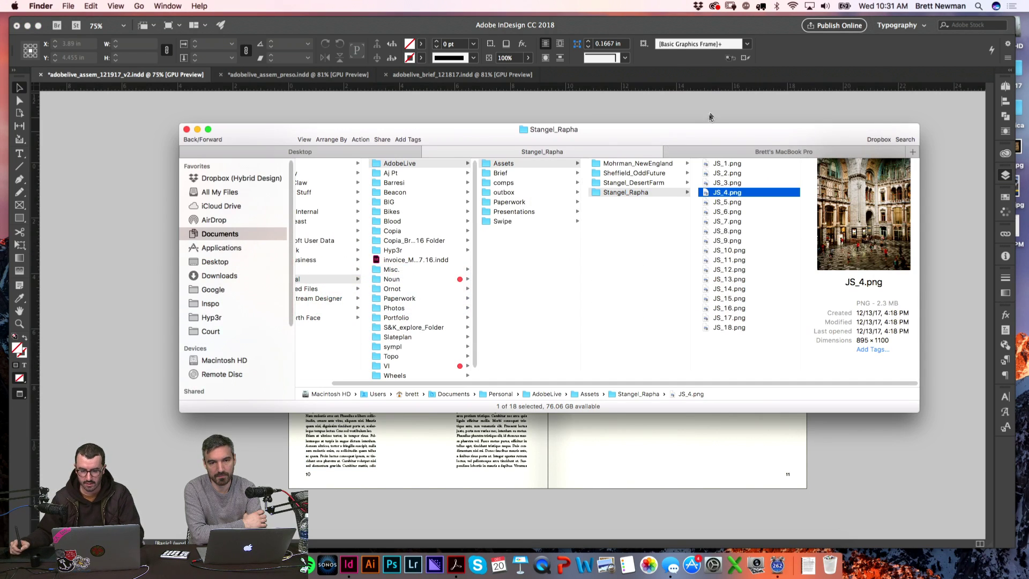
click(710, 117)
- Move the second body text frame on page 10 directly beside the first text column and preview the spread
click(500, 259)
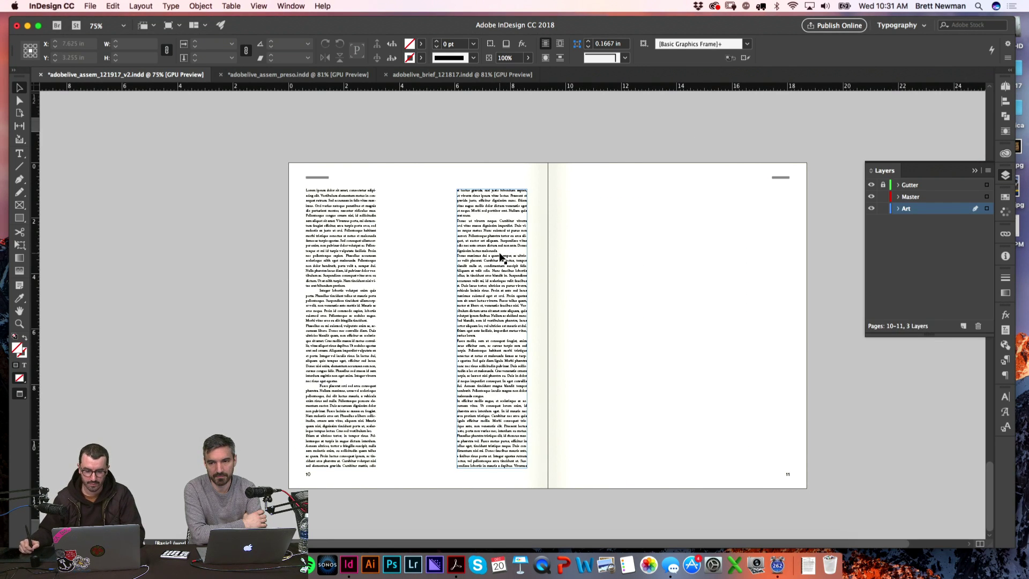
key(z)
drag(240, 179, 825, 475)
scroll(632, 257, up, 1)
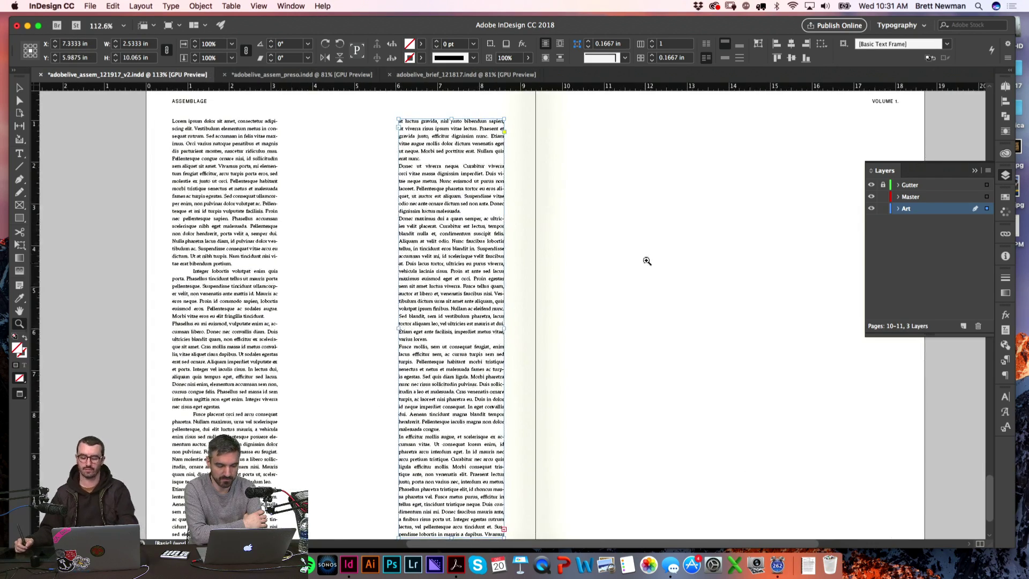
scroll(647, 260, left, 5)
click(1005, 179)
key(super+shift+a)
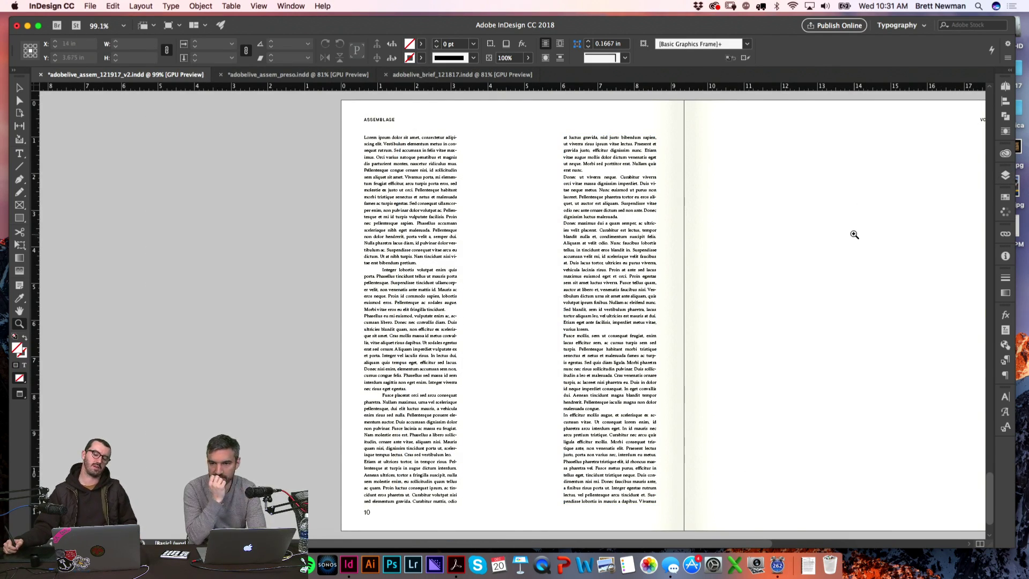
key(w)
key(v)
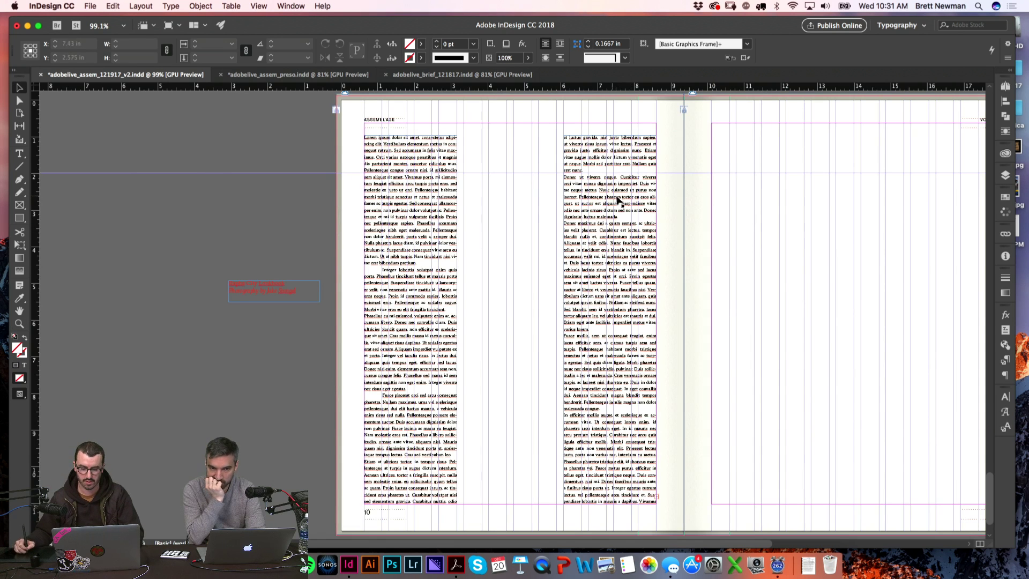
drag(611, 215, 510, 216)
key(super+shift+a)
key(w)
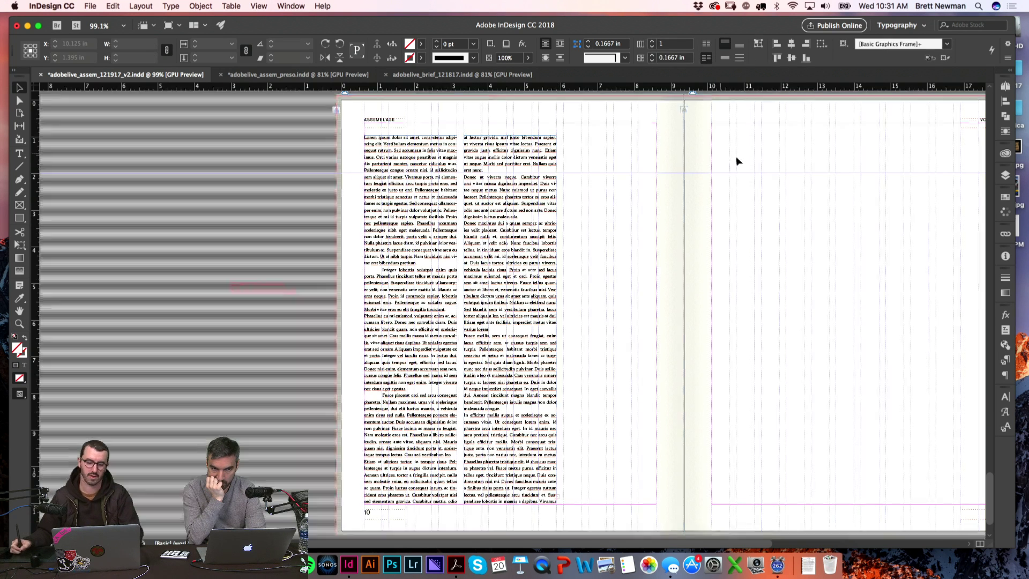
- Undo and redo the move of the second text column to compare the two layouts
scroll(804, 209, right, 5)
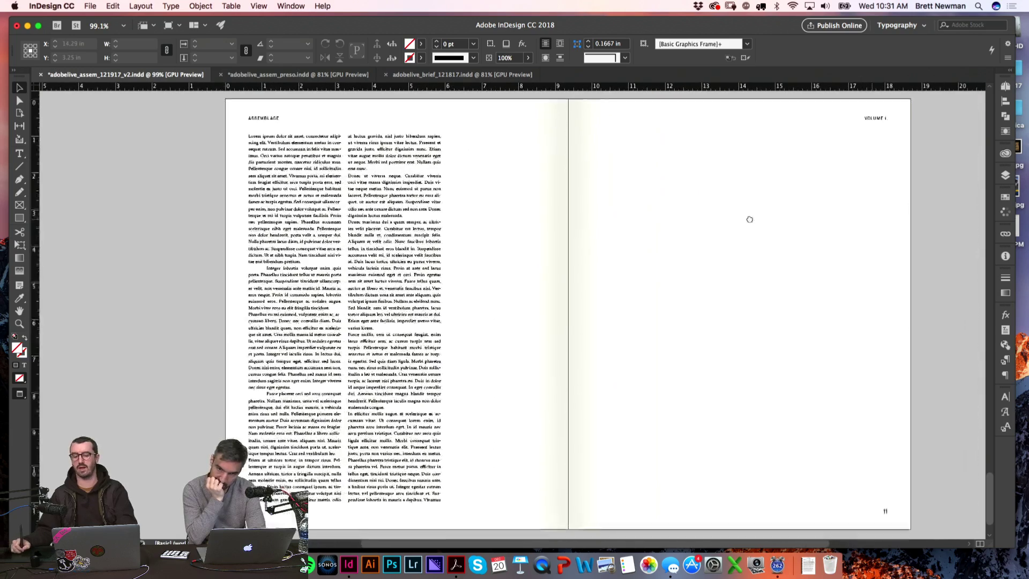
key(super+z)
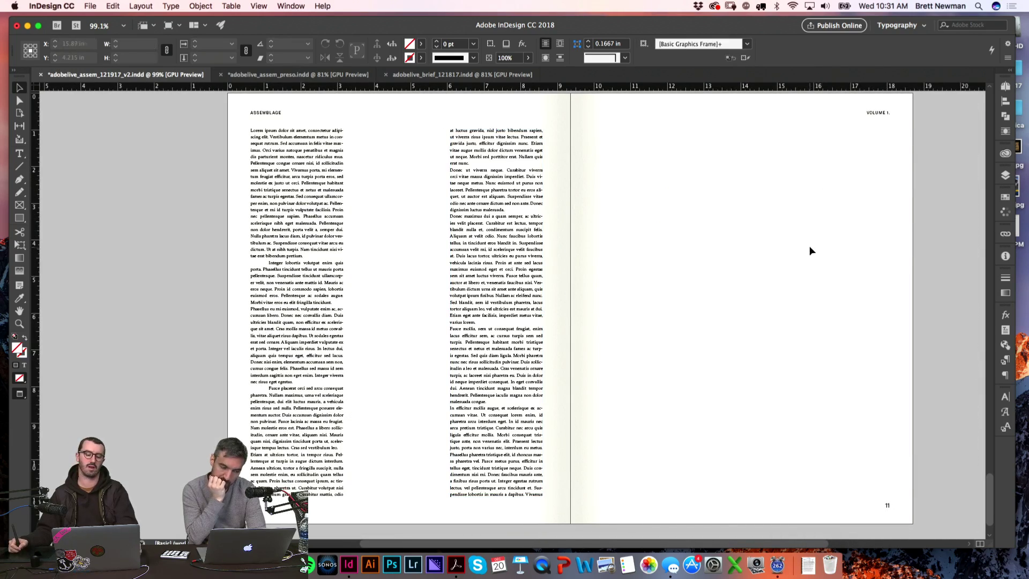
key(super+shift+z)
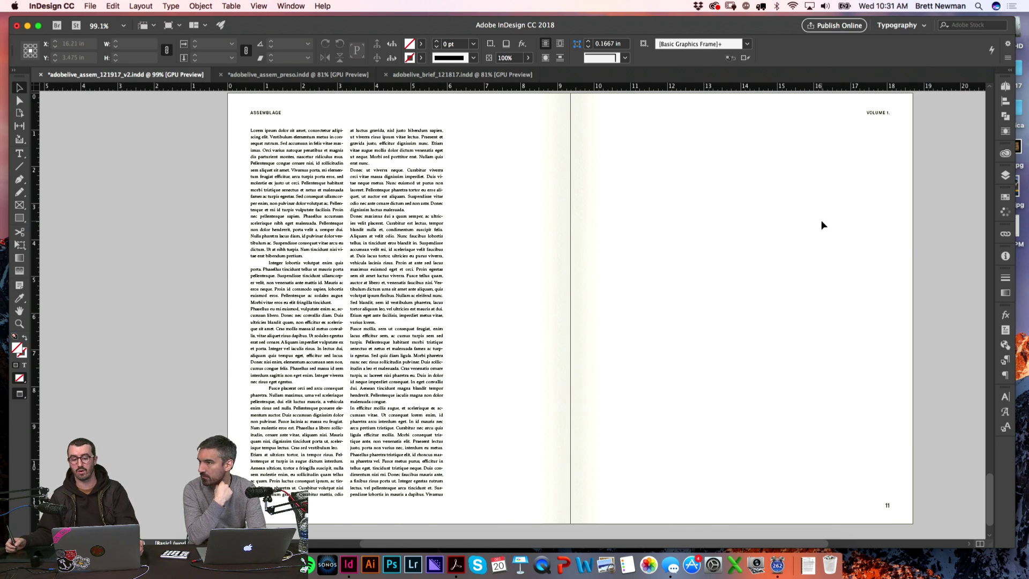
- Move the red Rapha City Lookbook credit frame from the pasteboard to beside page 10's second column, at about X 7.36 in, Y 1.25 in
key(w)
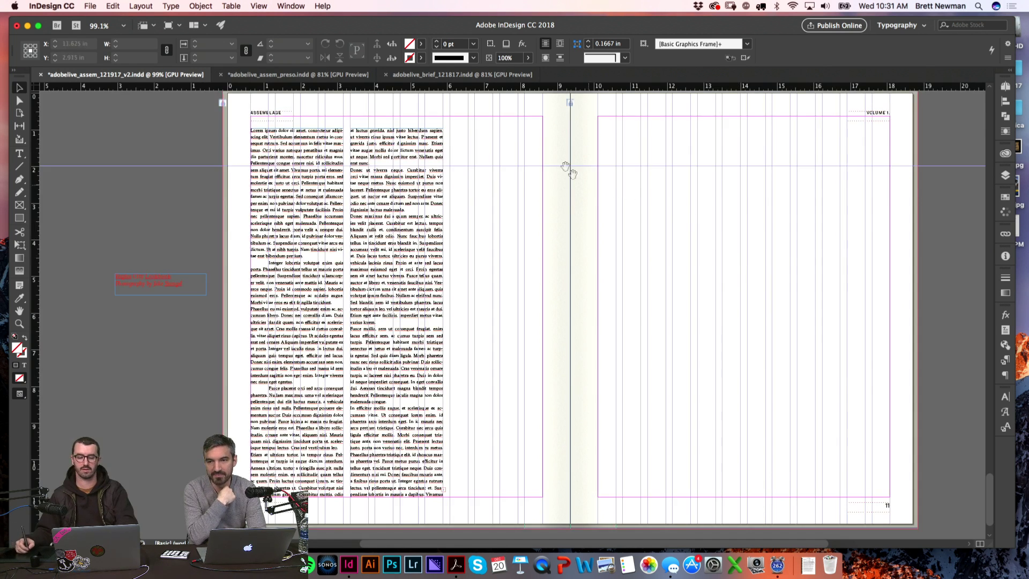
drag(161, 316, 496, 168)
key(w)
- Set all text in the red Rapha City Lookbook credit frame on page 10 to 8 pt
drag(439, 146, 653, 221)
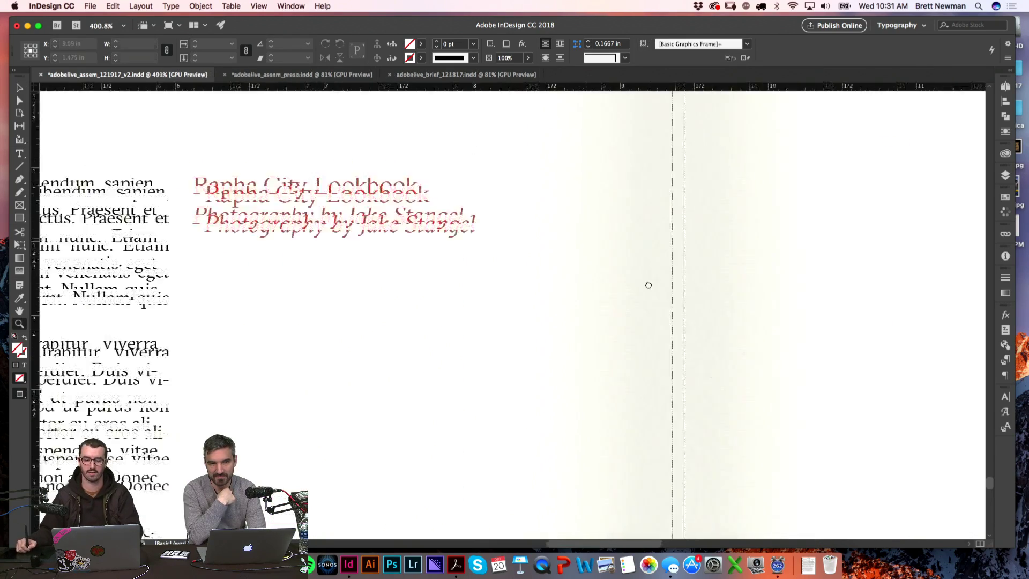
click(525, 164)
click(1006, 412)
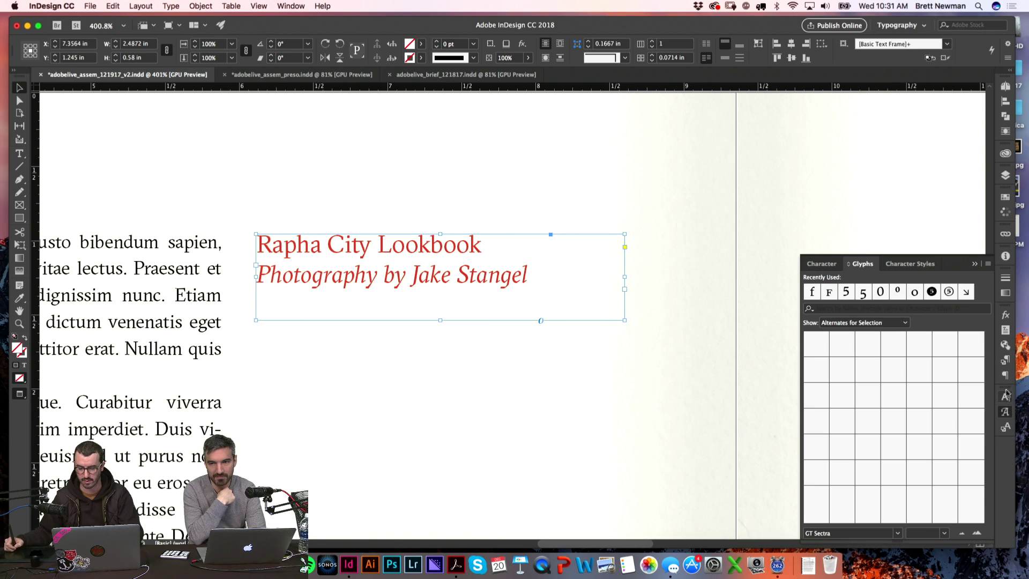
click(1005, 396)
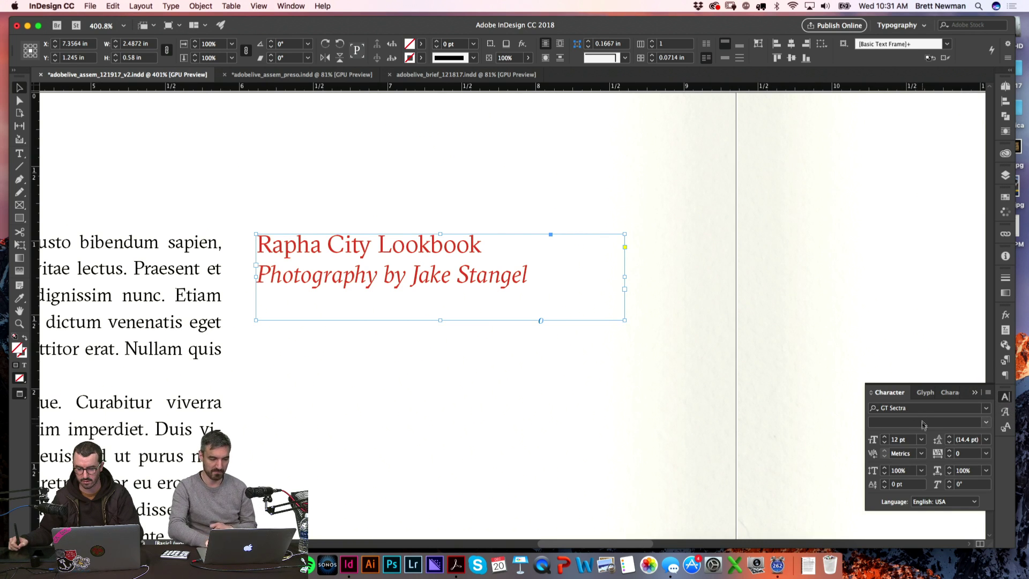
click(910, 439)
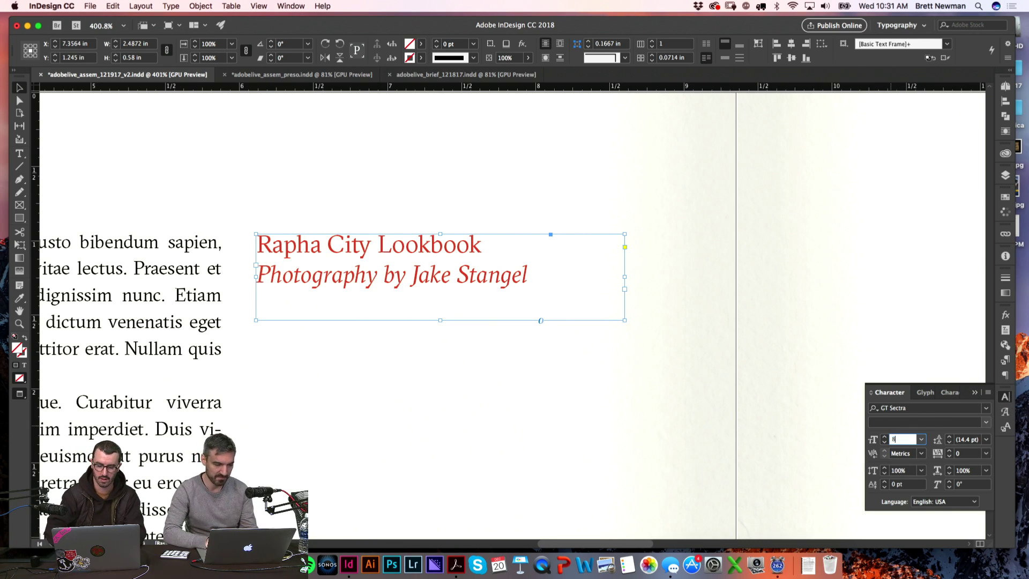
key(Return)
click(409, 395)
- Make the Rapha City Lookbook title line of the credit bold, keeping the GT Sectra typeface
key(t)
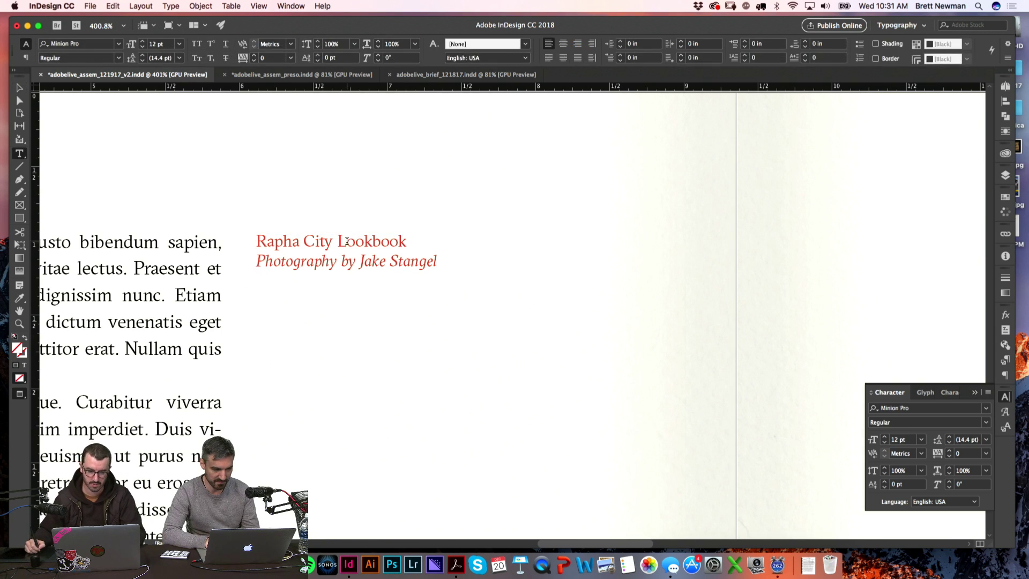
triple_click(347, 241)
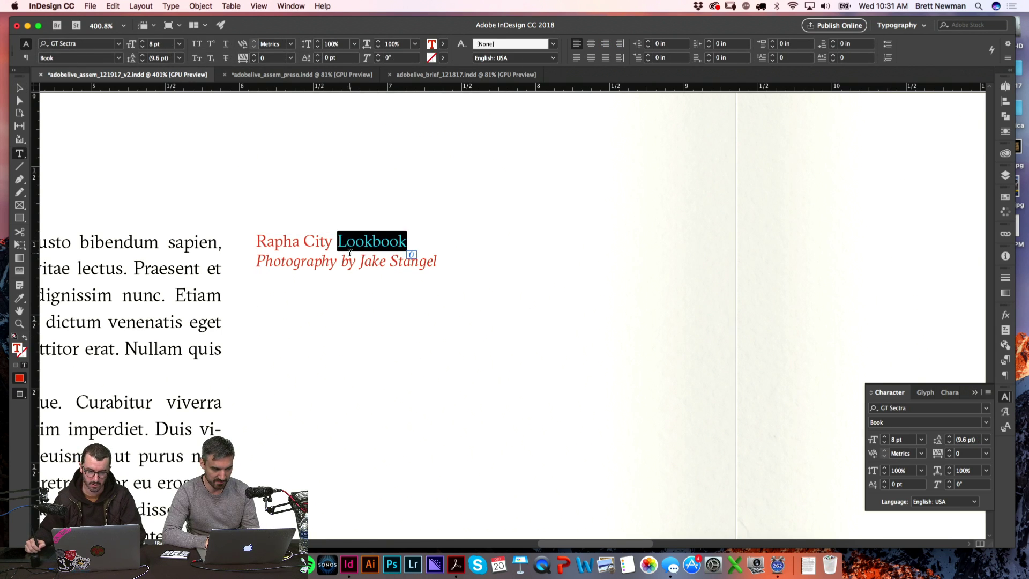
click(985, 422)
click(895, 457)
key(Escape)
click(509, 410)
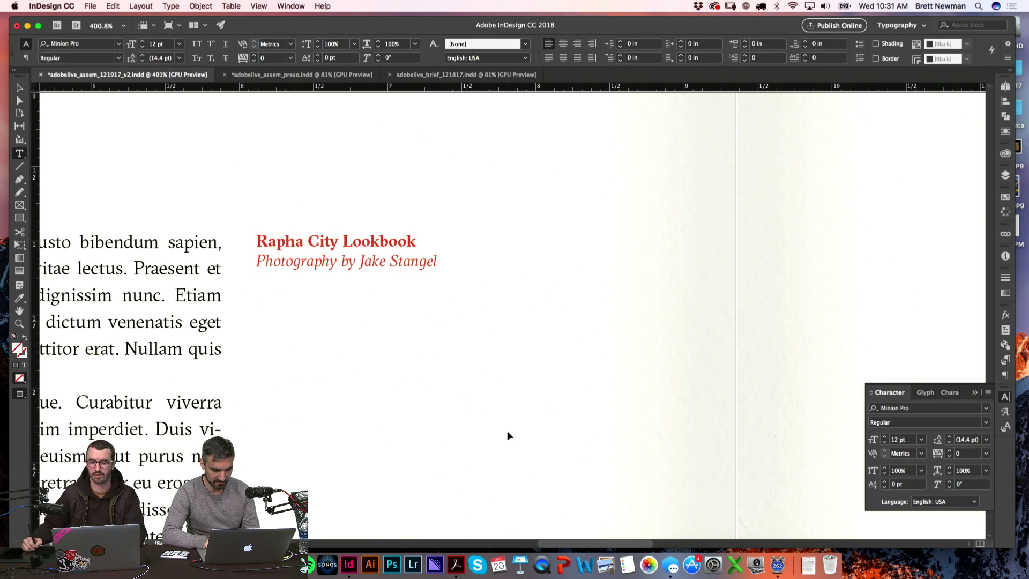
- Review the restyled credit within the whole page 10–11 spread and put away the character settings
scroll(620, 402, left, 5)
key(v)
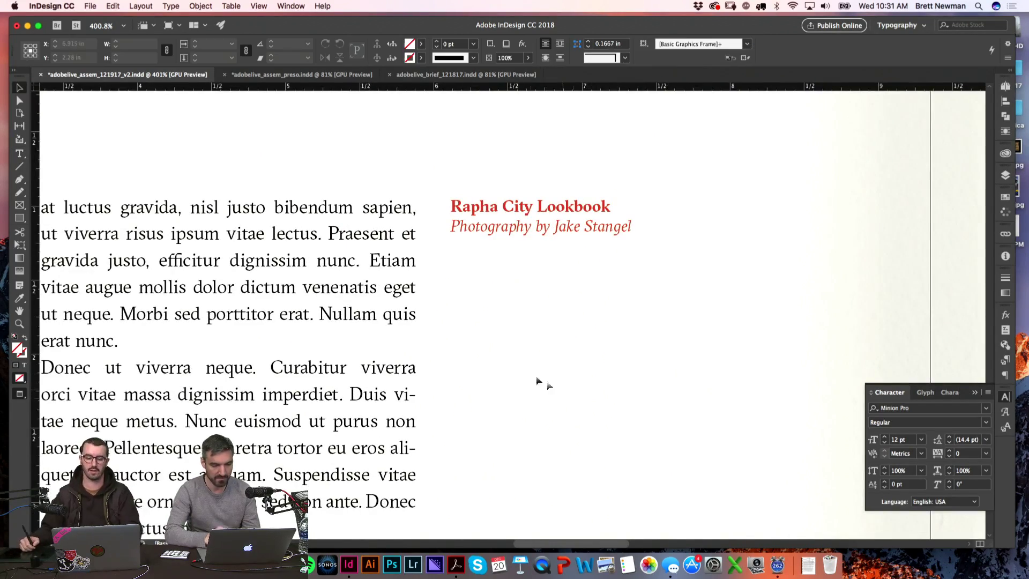
scroll(310, 300, down, 5)
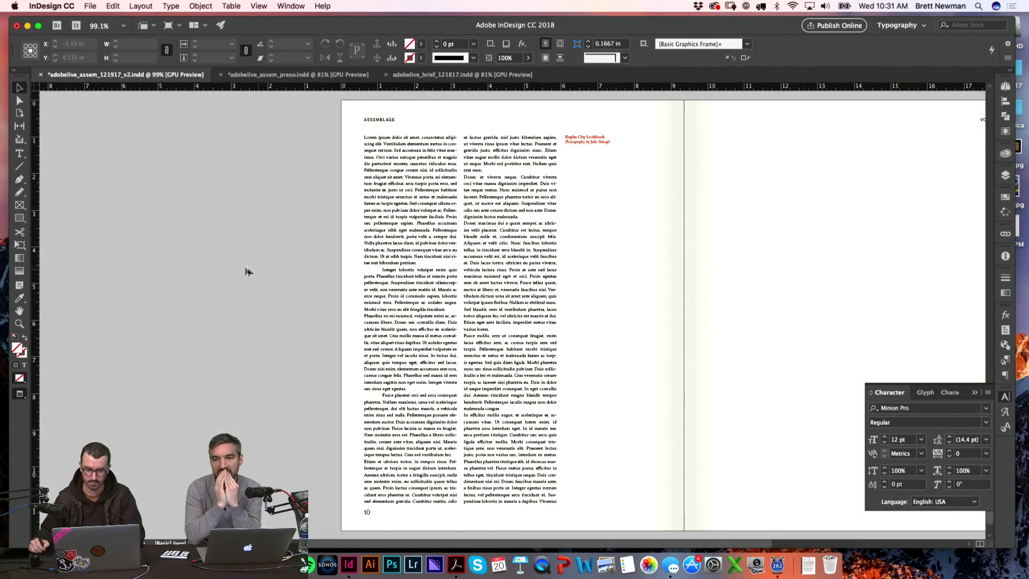
scroll(610, 161, up, 1)
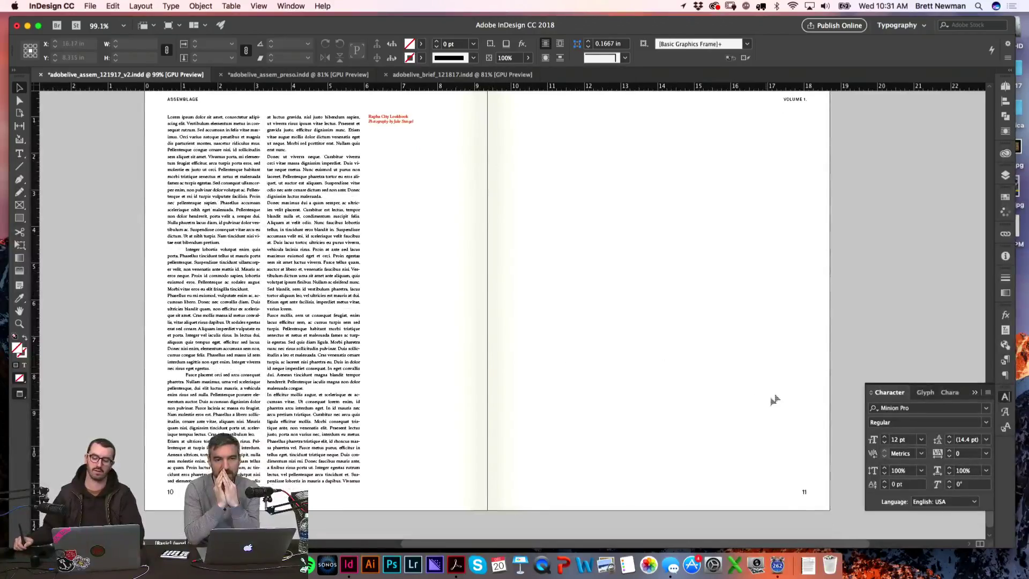
scroll(663, 230, up, 1)
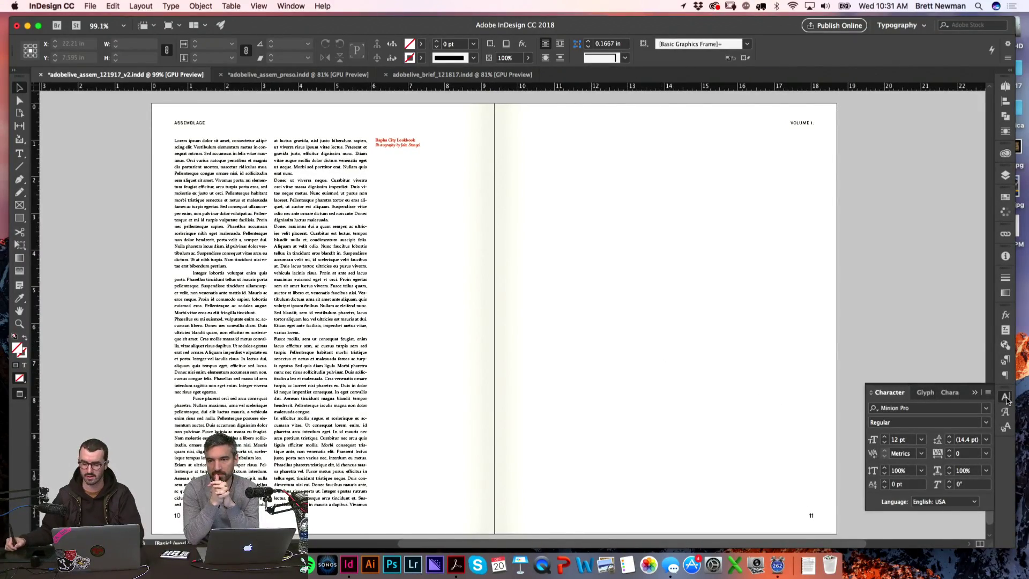
click(1005, 396)
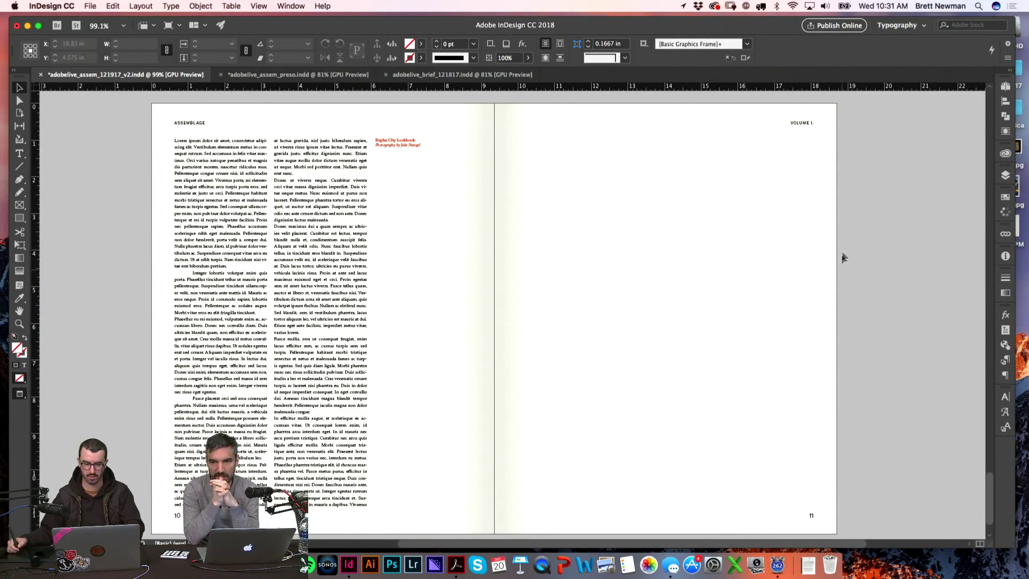
scroll(877, 239, down, 1)
- Switch to Finder and browse the Rapha photo folder's PNG files, ending with an enlarged preview of JS_16.png
key(super+Tab)
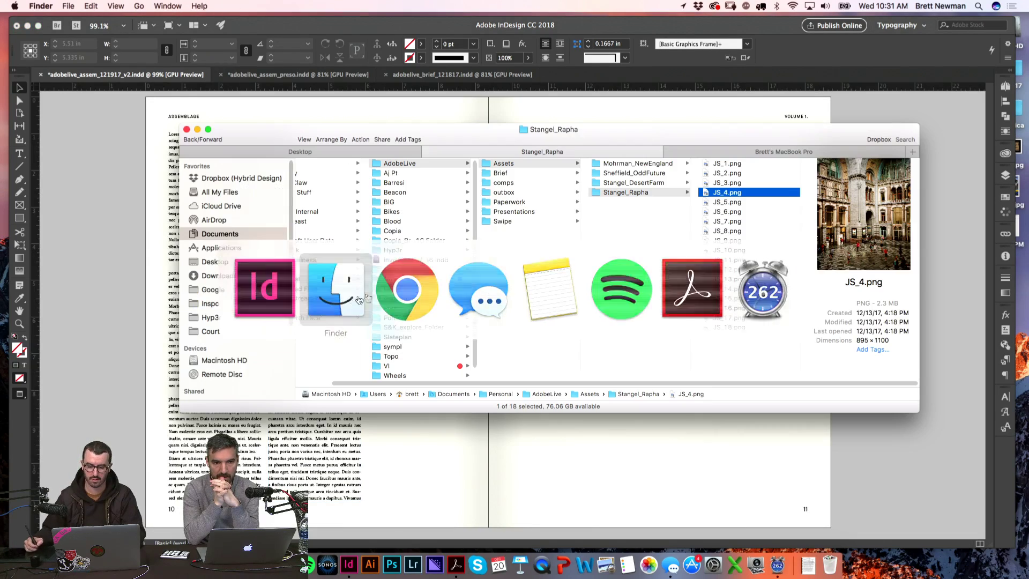
drag(646, 139, 650, 157)
click(735, 221)
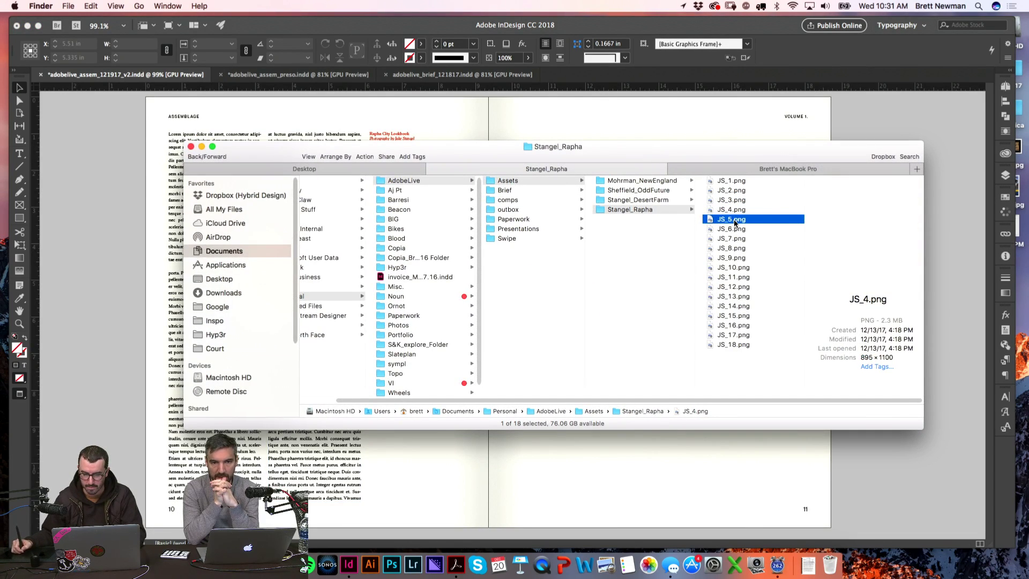
click(733, 229)
click(733, 242)
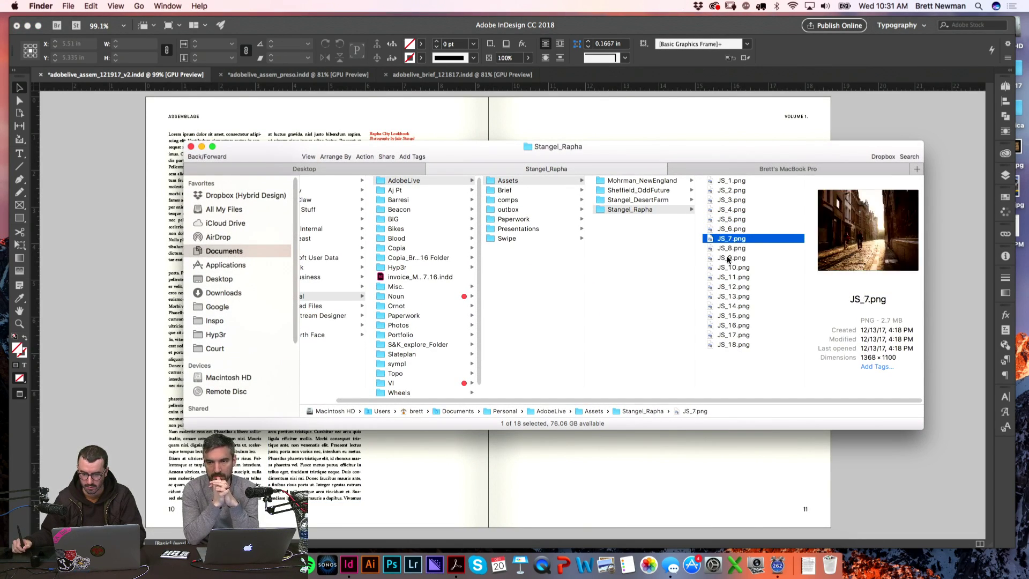
click(743, 248)
click(741, 267)
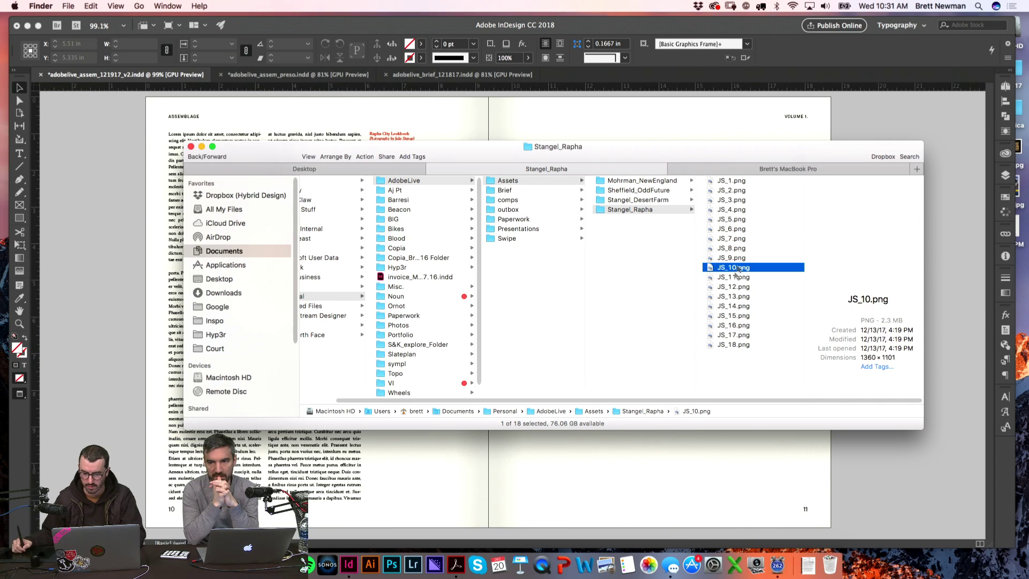
click(723, 343)
key(Up)
key(Up)
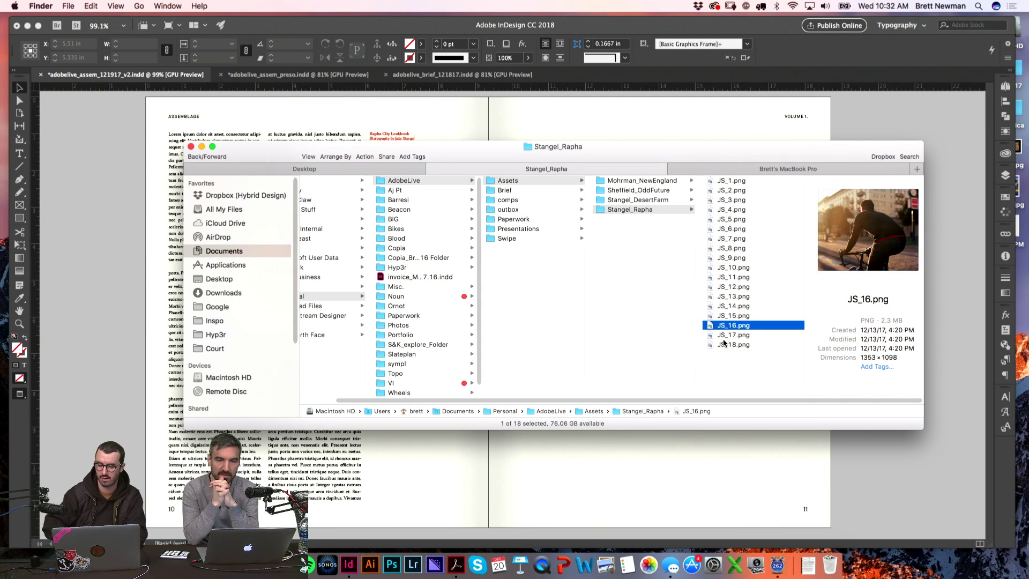
key(Up)
key(Up)
key(Down)
key(Down)
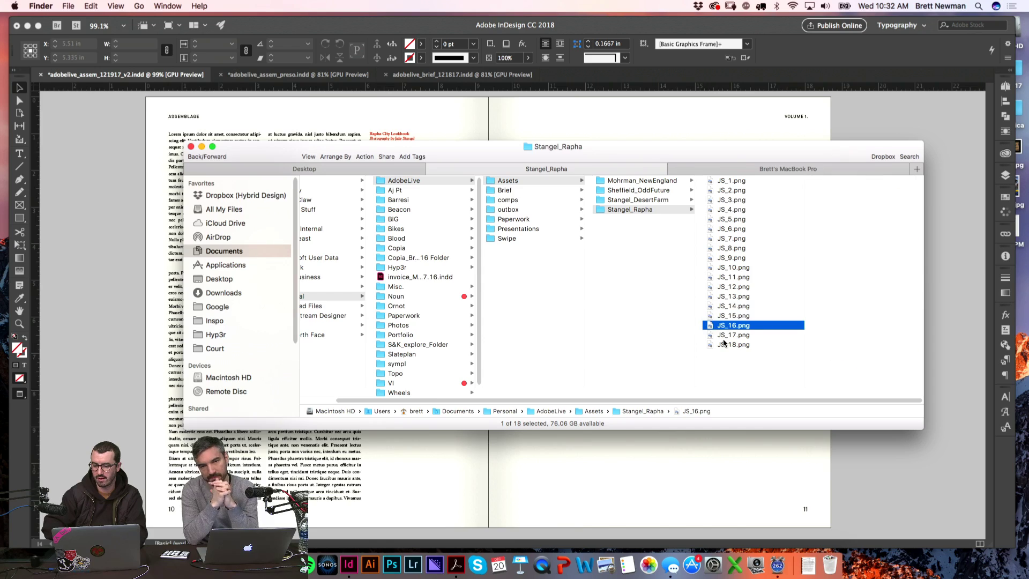
key(space)
key(space)
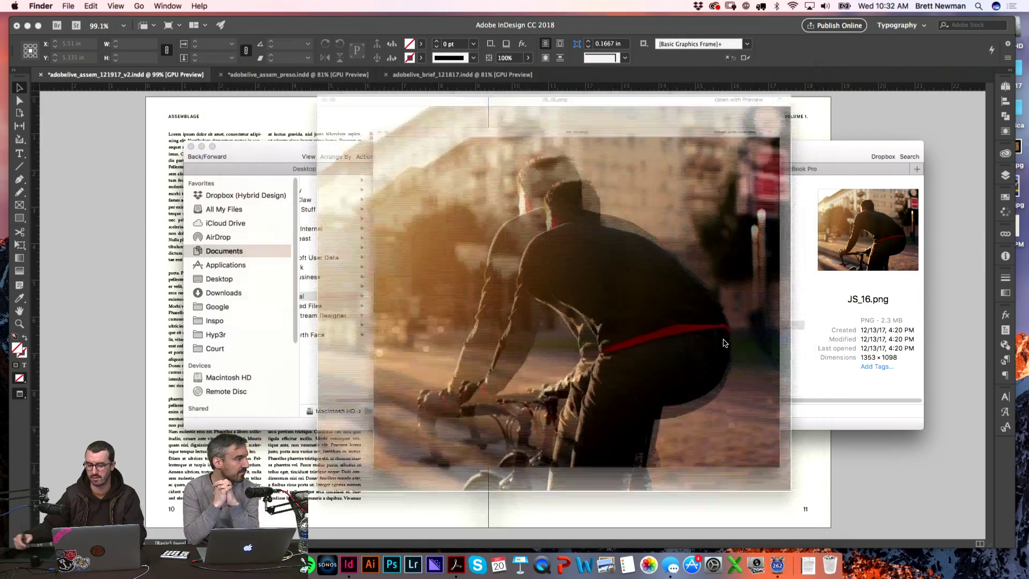
- Place JS_16.png on page 11 at about 5.26 × 4.27 in, flush with the outer margin and topped at the horizontal guide, and preview the spread
mouse_move(738, 325)
mouse_down()
mouse_move(616, 464)
mouse_move(655, 254)
mouse_move(629, 173)
mouse_move(634, 134)
mouse_move(616, 120)
mouse_move(747, 276)
mouse_up()
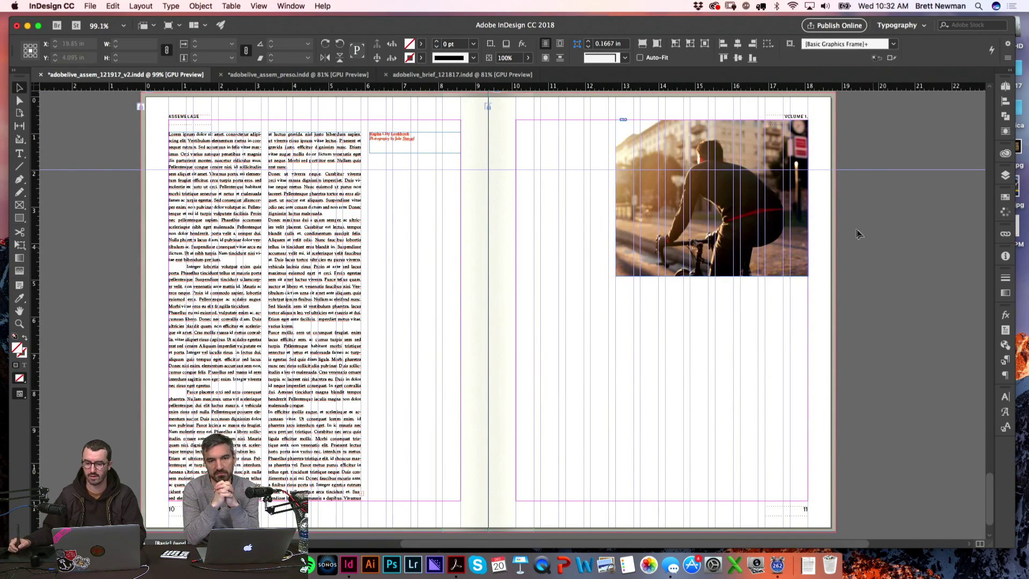
scroll(761, 217, up, 1)
drag(761, 217, 760, 267)
key(w)
scroll(745, 271, down, 3)
scroll(745, 271, left, 2)
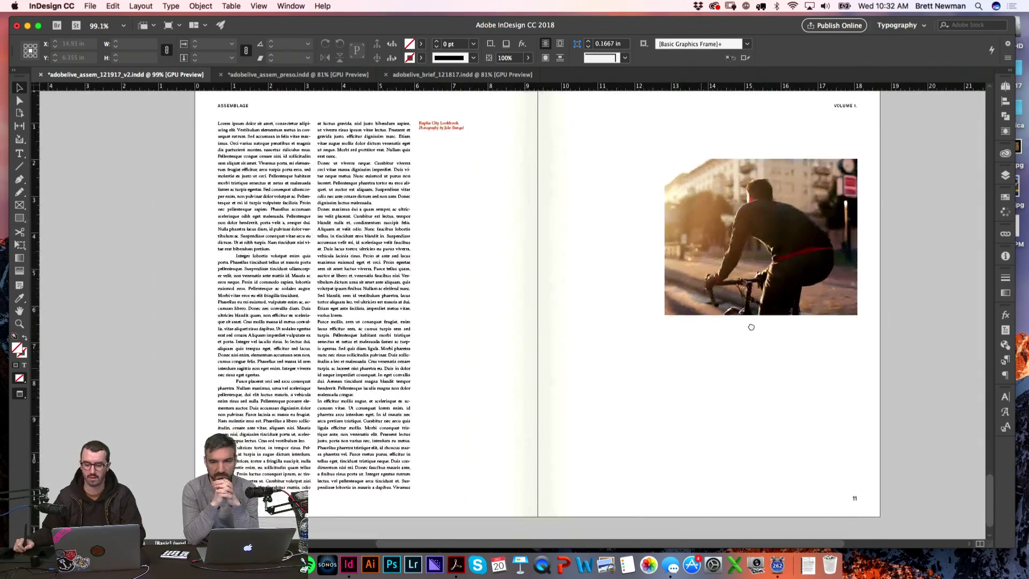
- Return to the Rapha photo folder in Finder and look through JS_15.png back to JS_4.png, stopping on JS_5.png
key(super+Tab)
key(Up)
key(Up)
key(Up)
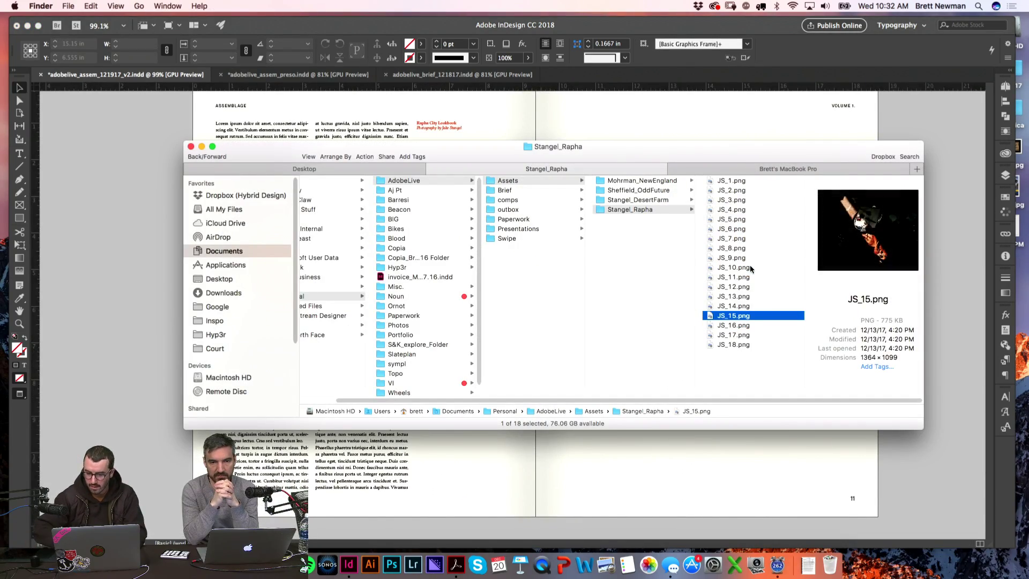
key(Up)
key(Up)
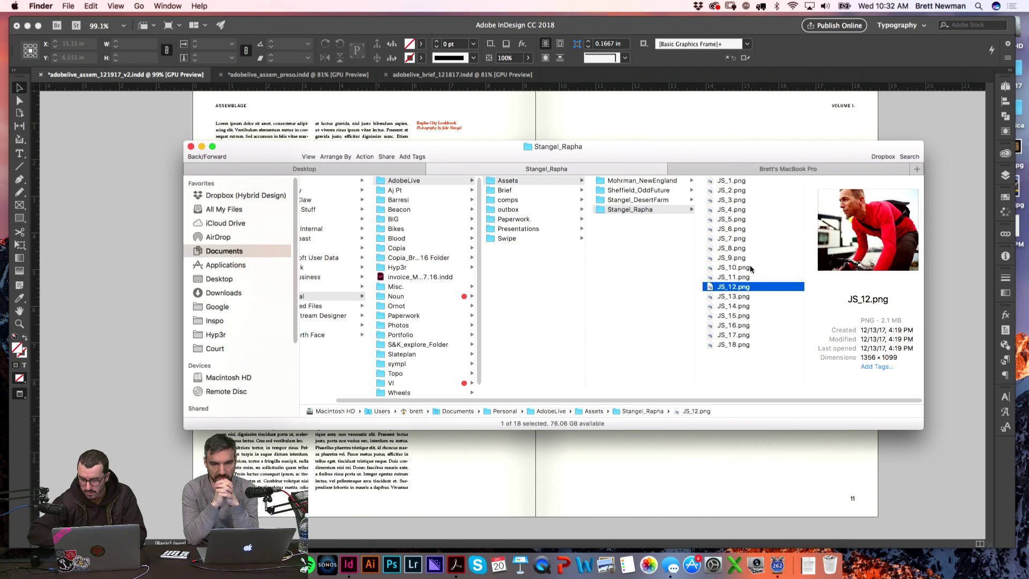
key(Up)
key(Up)
key(Up)
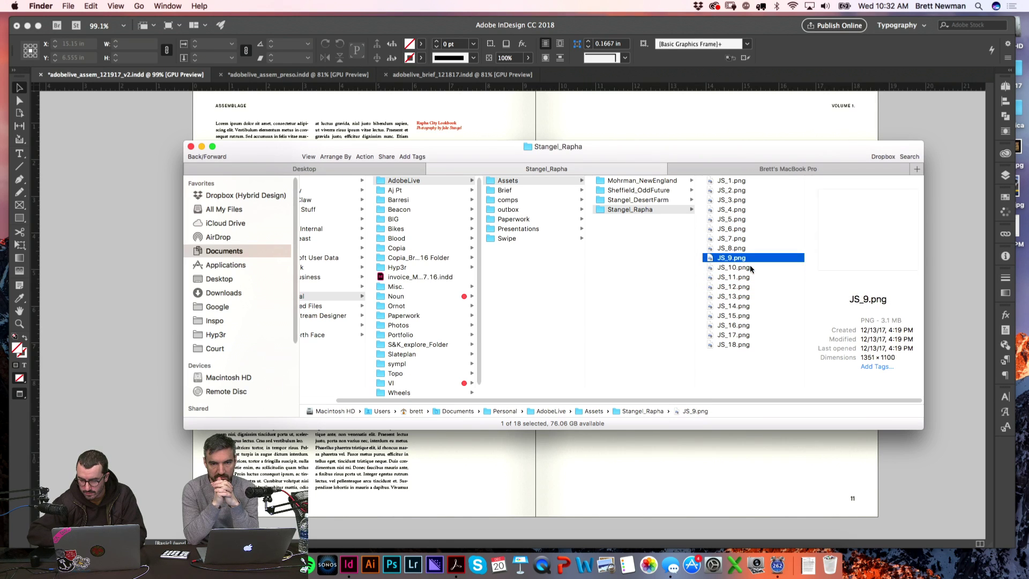
key(Up)
key(Up)
key(Up)
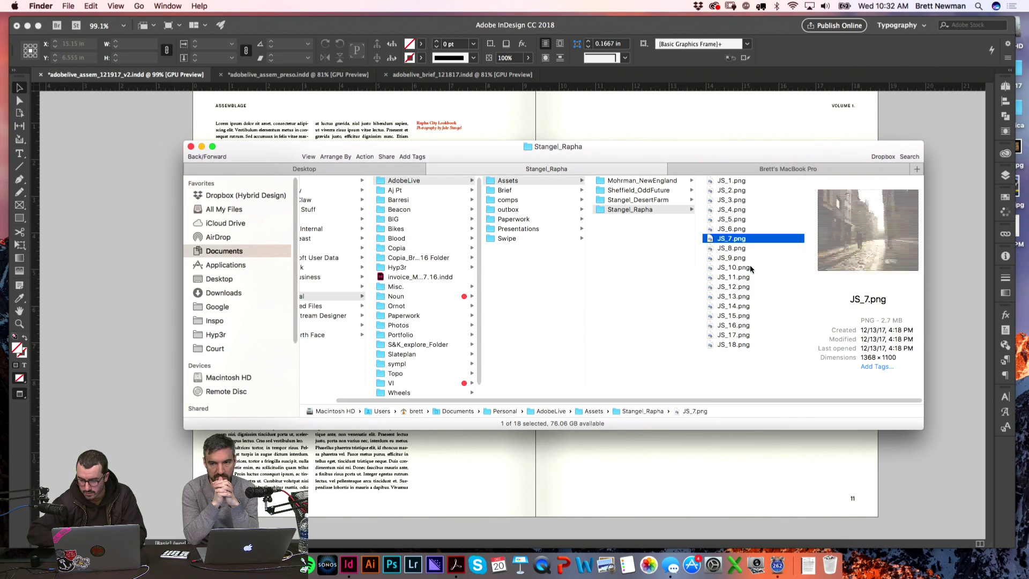
key(Up)
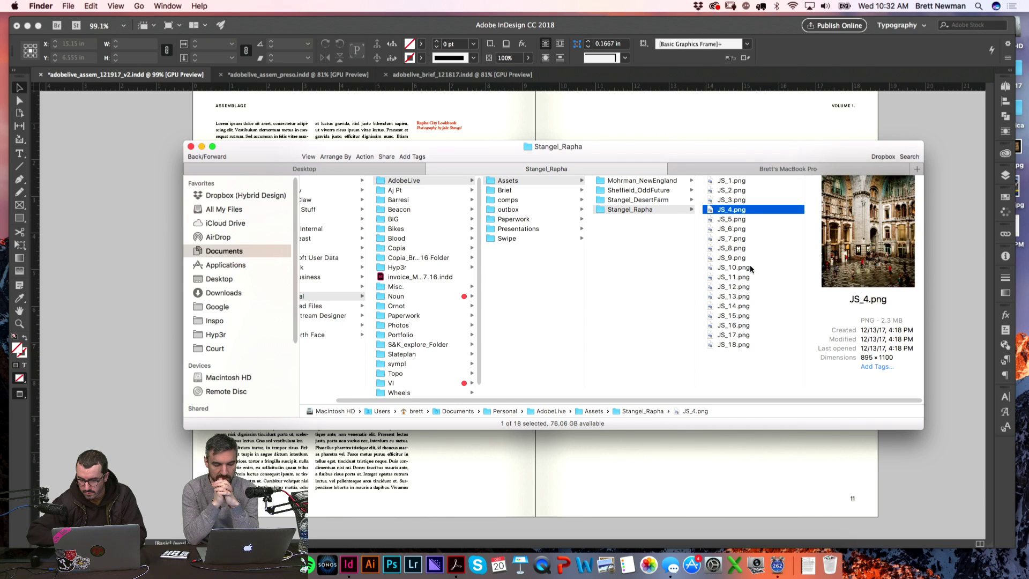
key(Down)
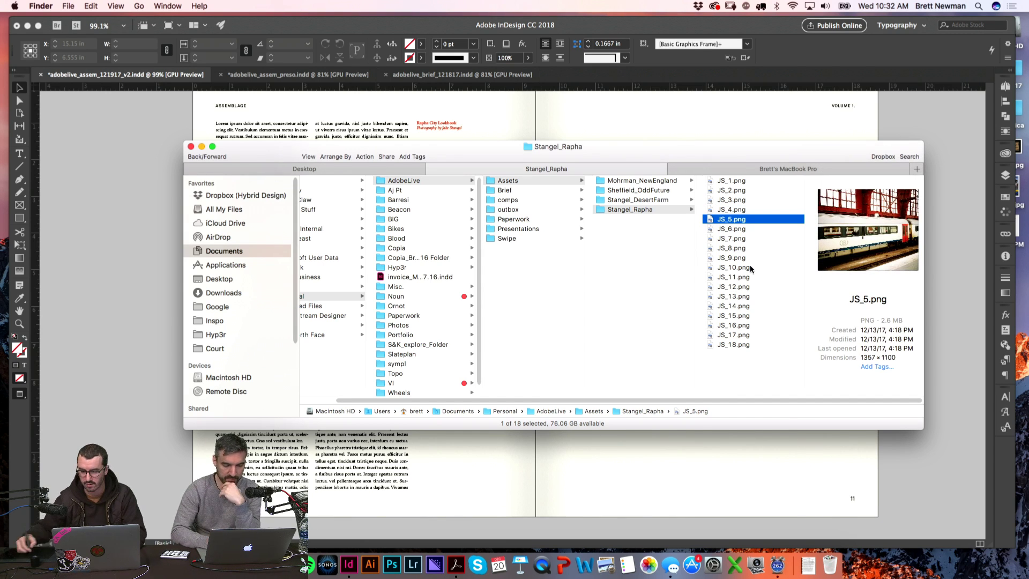
- Place the train photo JS_5.png on page 11 against the spine, bleeding off the page foot, and preview the spread
drag(729, 221, 739, 479)
scroll(878, 388, up, 2)
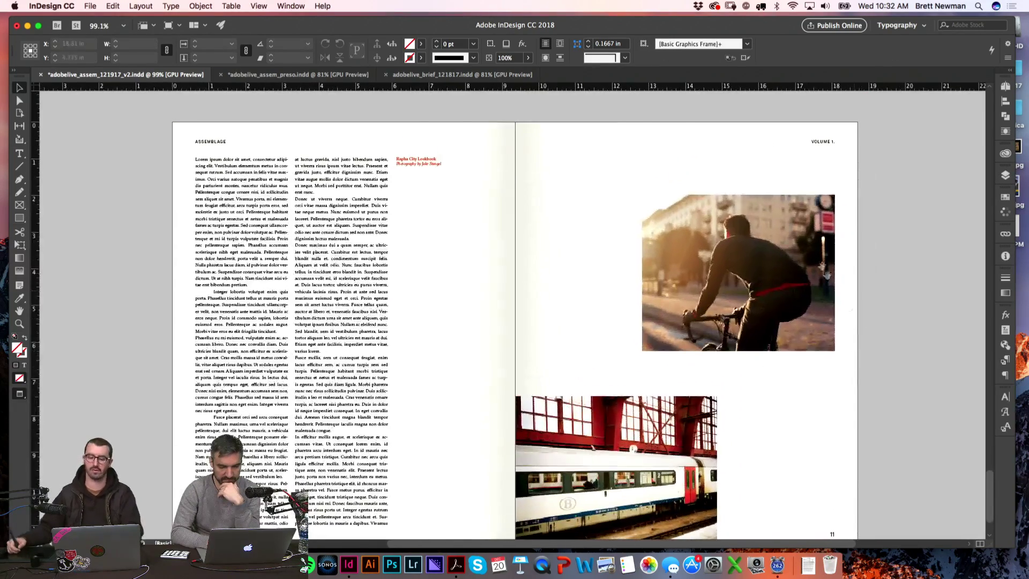
scroll(824, 220, down, 2)
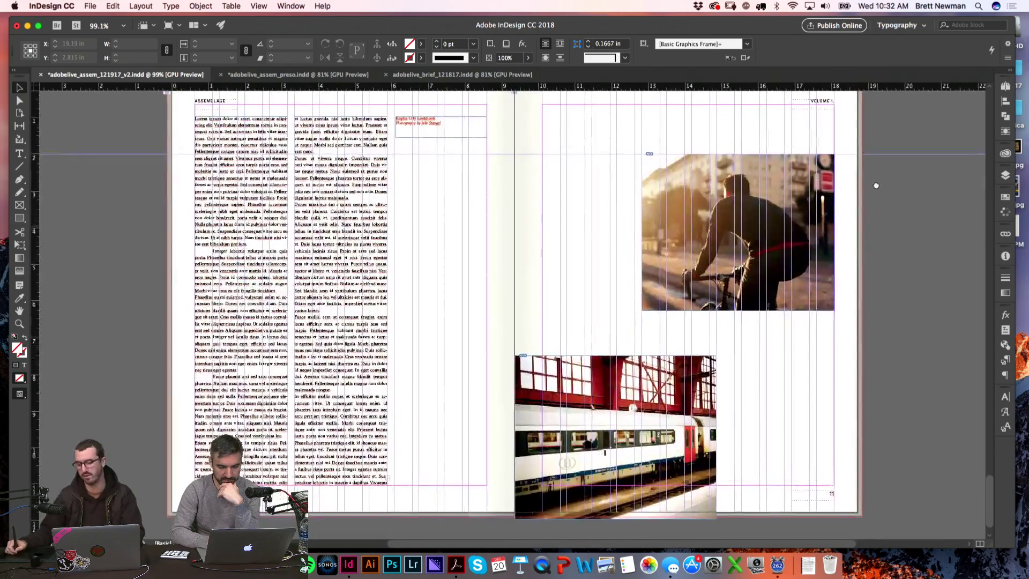
key(w)
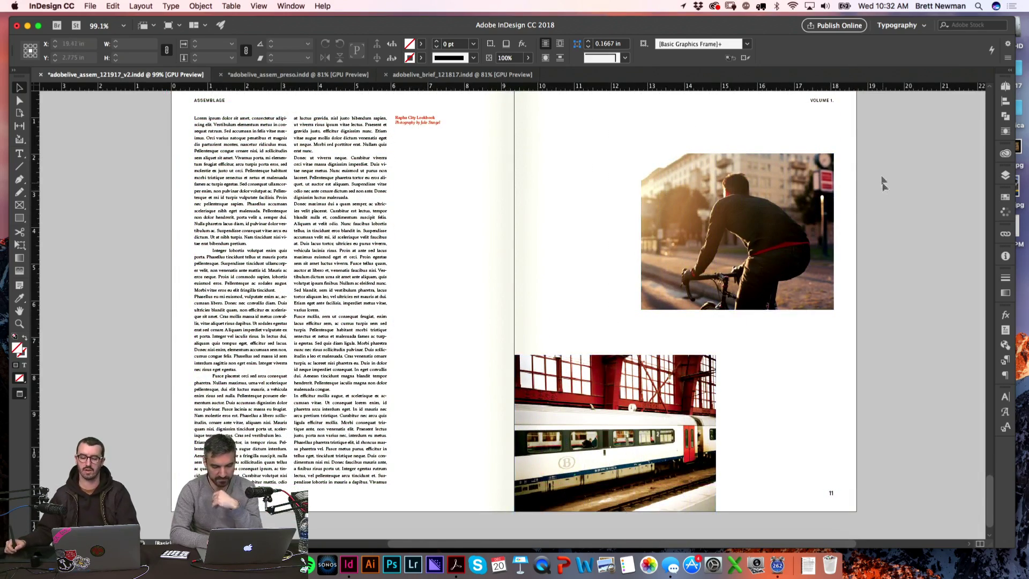
- Scale the cyclist photo on page 11 down to about 4.6 × 3.73 in, keeping its upper outer corner in place
key(w)
click(823, 228)
key(e)
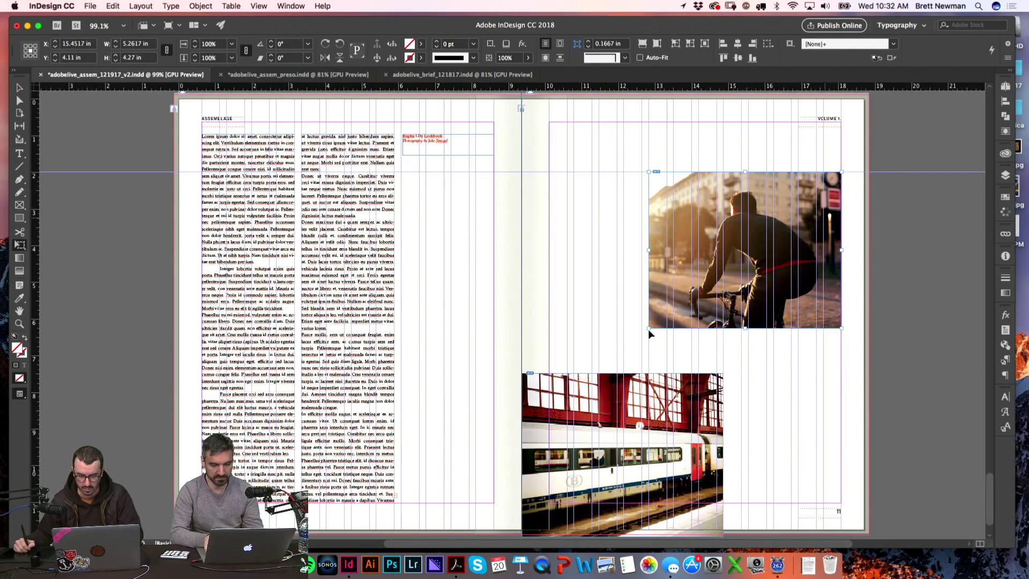
drag(648, 327, 673, 308)
key(v)
key(w)
key(w)
- Enlarge the train photo on page 11 proportionally from its lower spine-side corner and preview the spread
scroll(889, 225, down, 2)
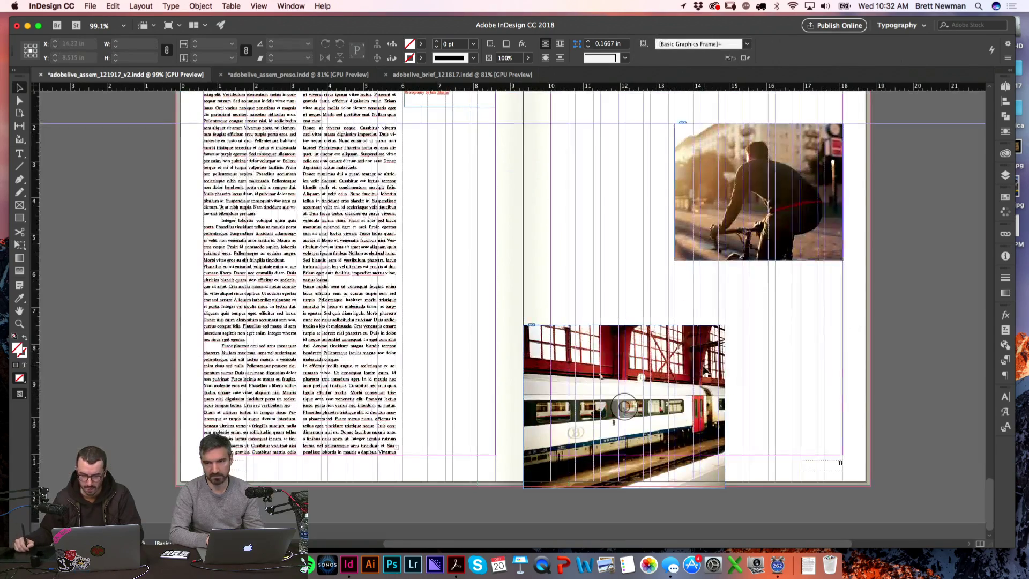
click(712, 383)
key(e)
drag(723, 326, 787, 304)
click(902, 287)
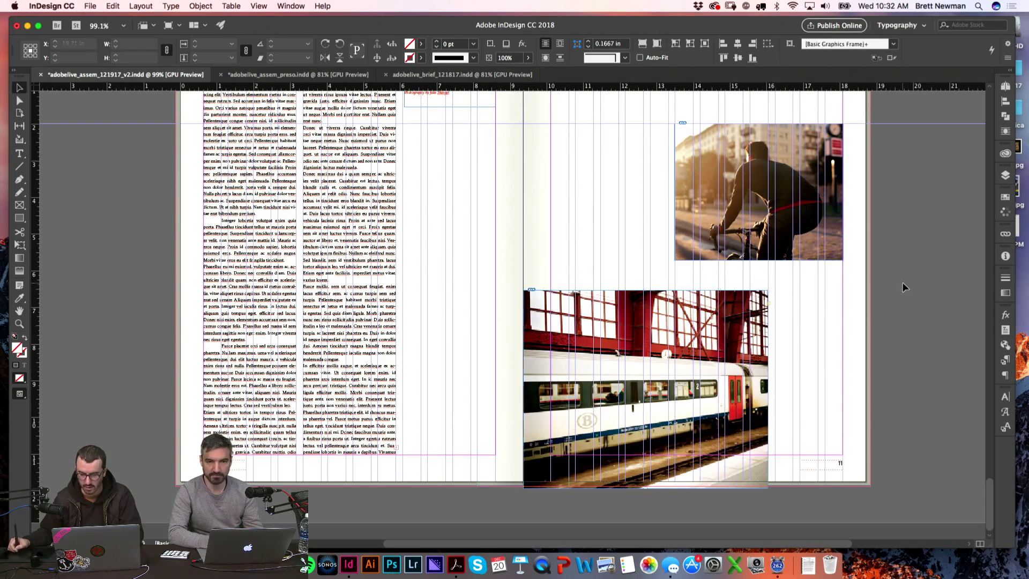
key(w)
scroll(911, 292, up, 2)
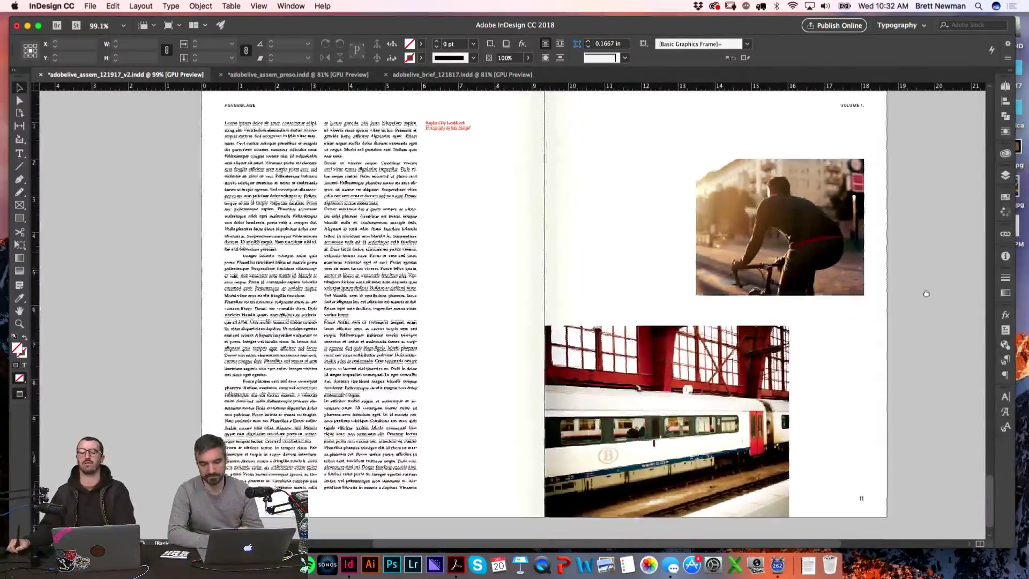
- Scale the cyclist photo on page 11 to about 3.89 × 3.16 in and move it up to the top margin
key(w)
click(837, 208)
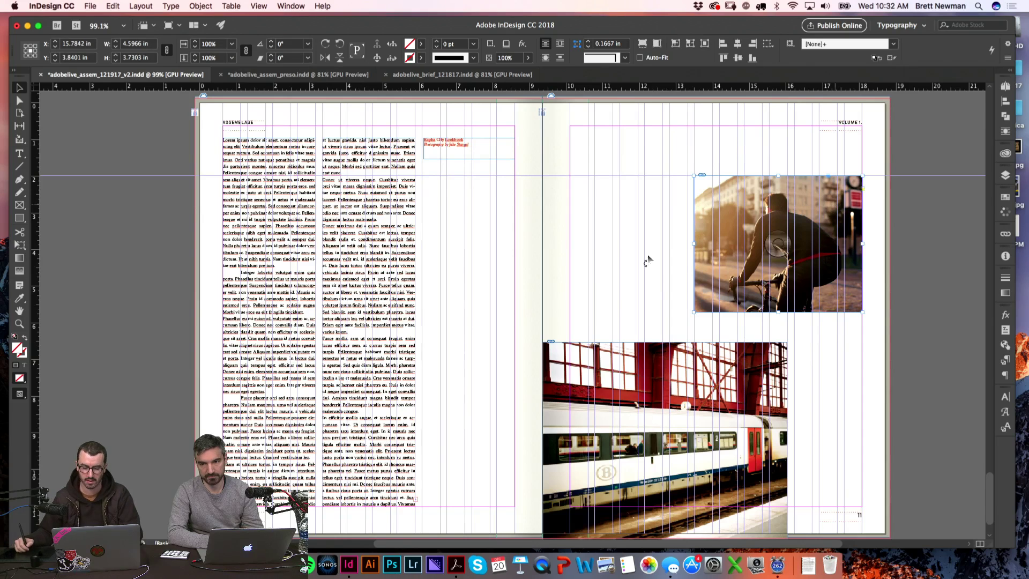
key(e)
drag(693, 314, 720, 291)
key(v)
key(w)
drag(848, 232, 848, 168)
key(w)
- Move page 10's text columns and the red title credit down to the horizontal guide and preview the spread
drag(328, 143, 314, 177)
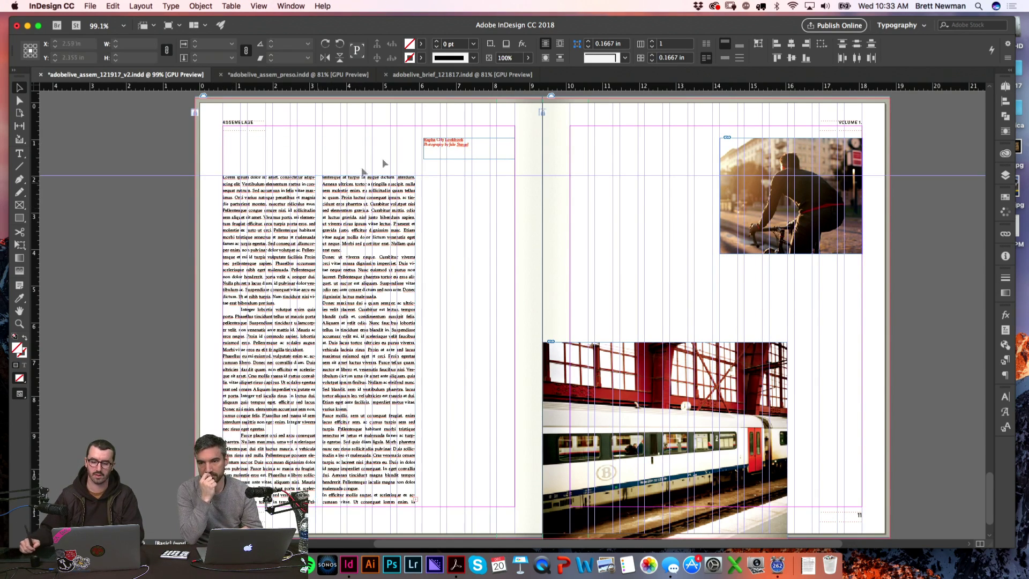
drag(450, 154, 448, 194)
click(184, 232)
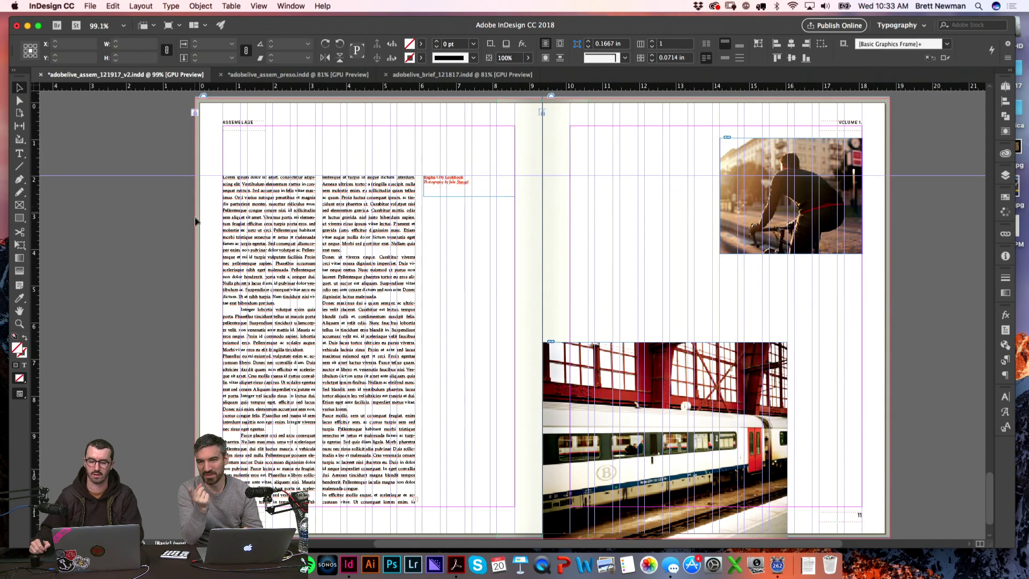
key(w)
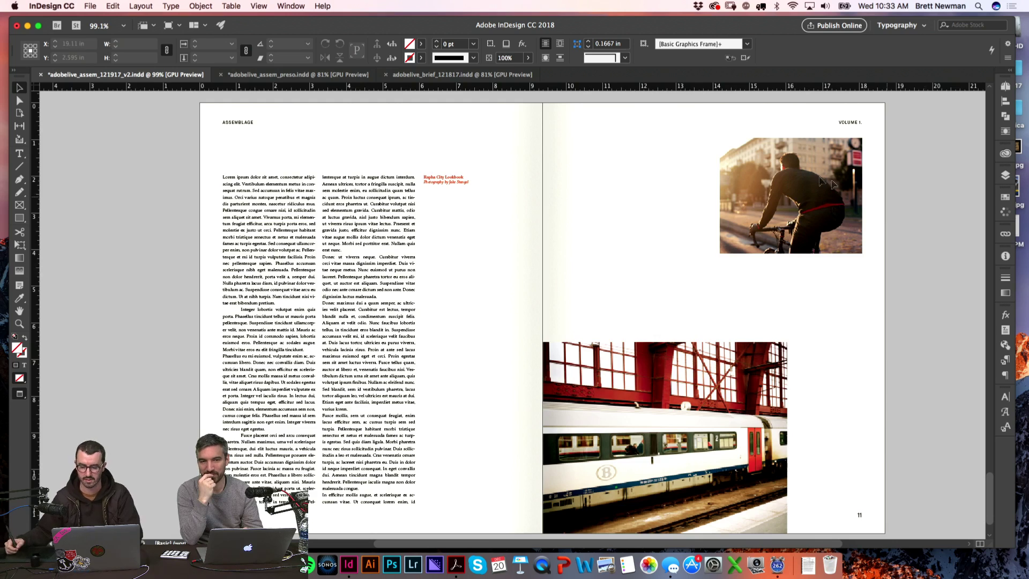
- Move the cyclist photo down so its top edge meets the horizontal guide, and inspect the train carriage lettering
key(w)
click(839, 223)
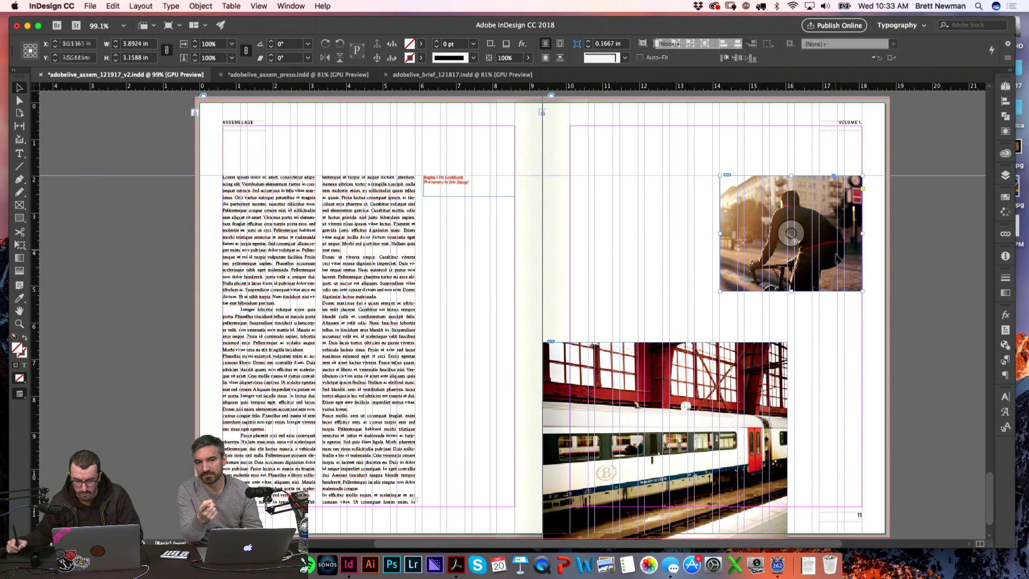
key(z)
drag(583, 453, 665, 509)
scroll(653, 466, left, 3)
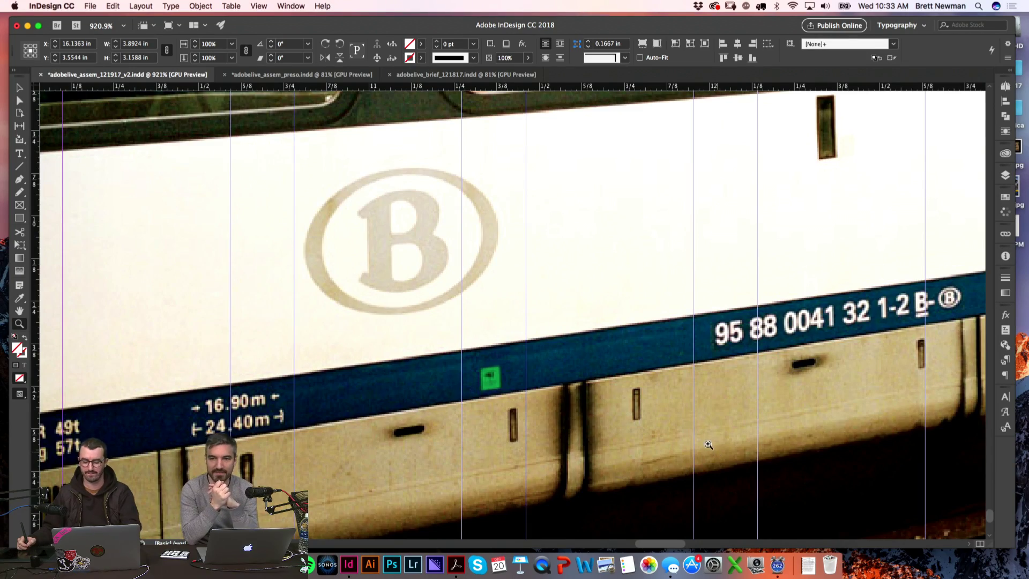
key(super+1)
- Switch to Chrome, open the photographer's website in a new tab and look through the Rapha Overview project's text and photos
key(super+Tab)
key(super+Tab)
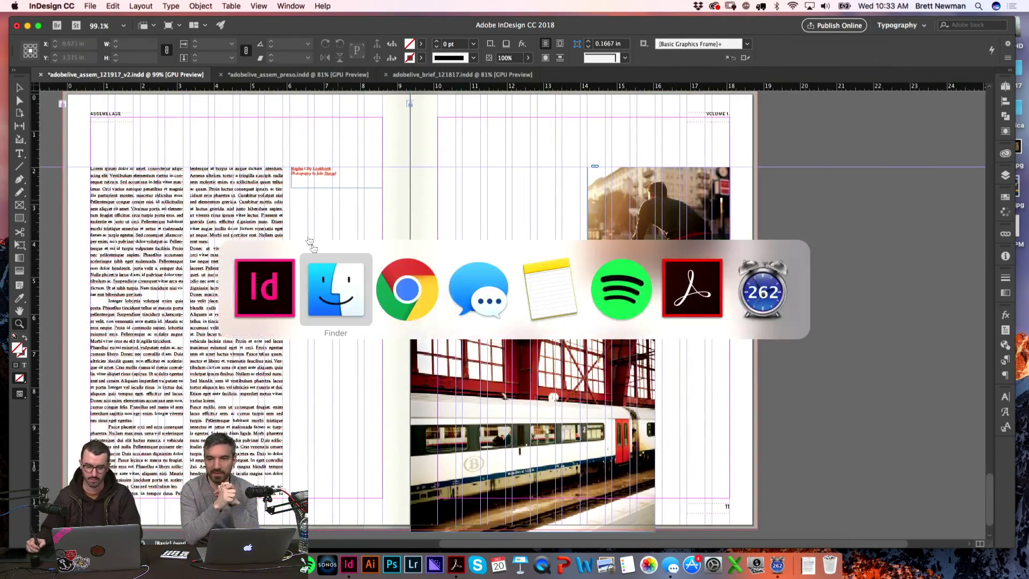
click(611, 36)
text(jakestangel.com)
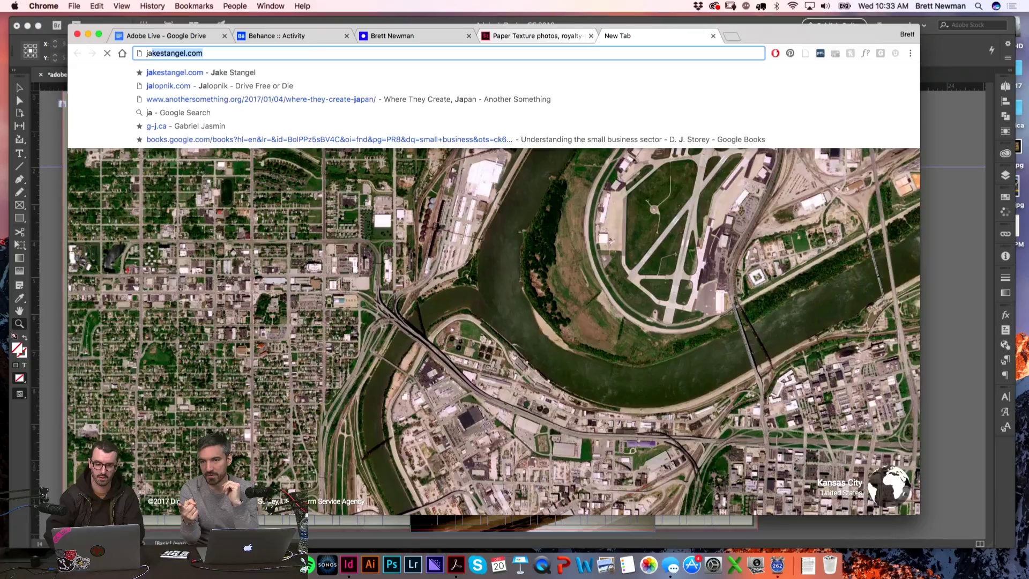
key(Return)
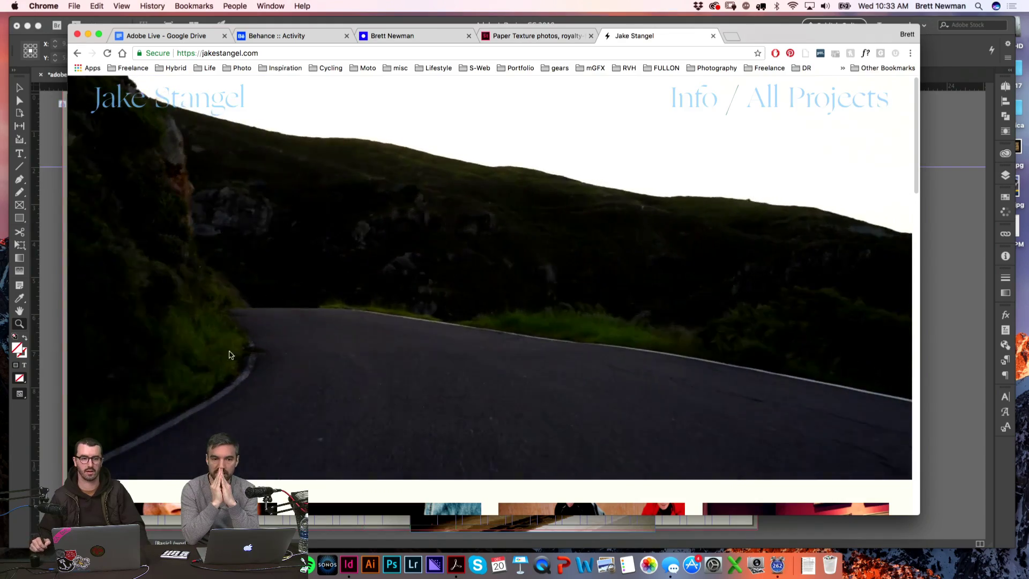
scroll(436, 382, down, 10)
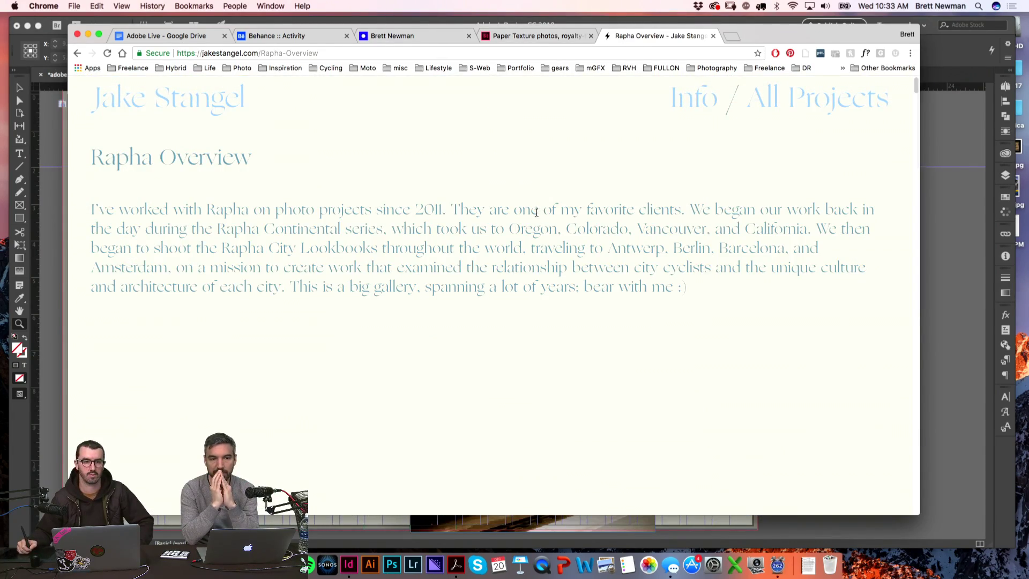
scroll(240, 315, down, 1)
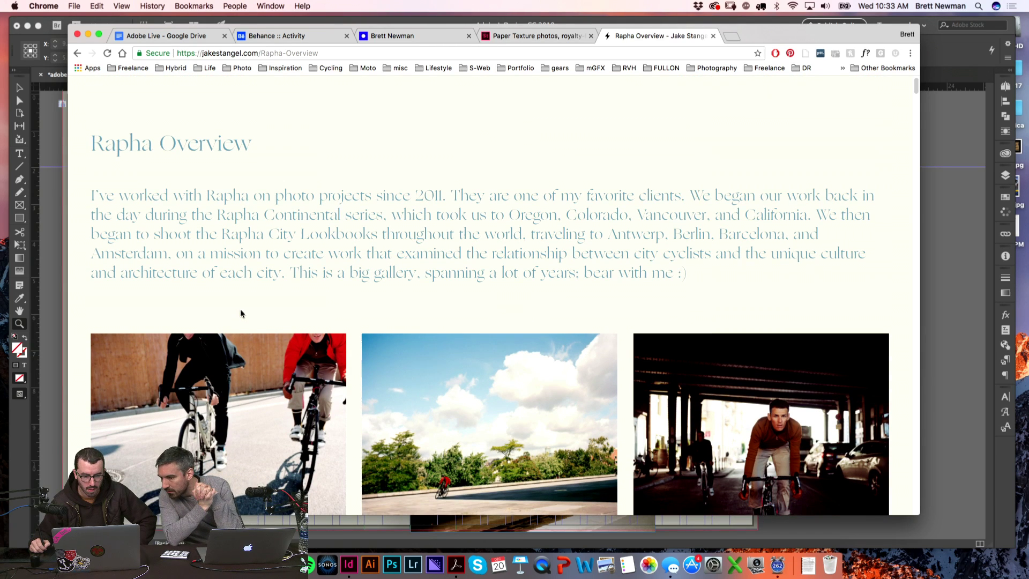
scroll(241, 313, down, 1)
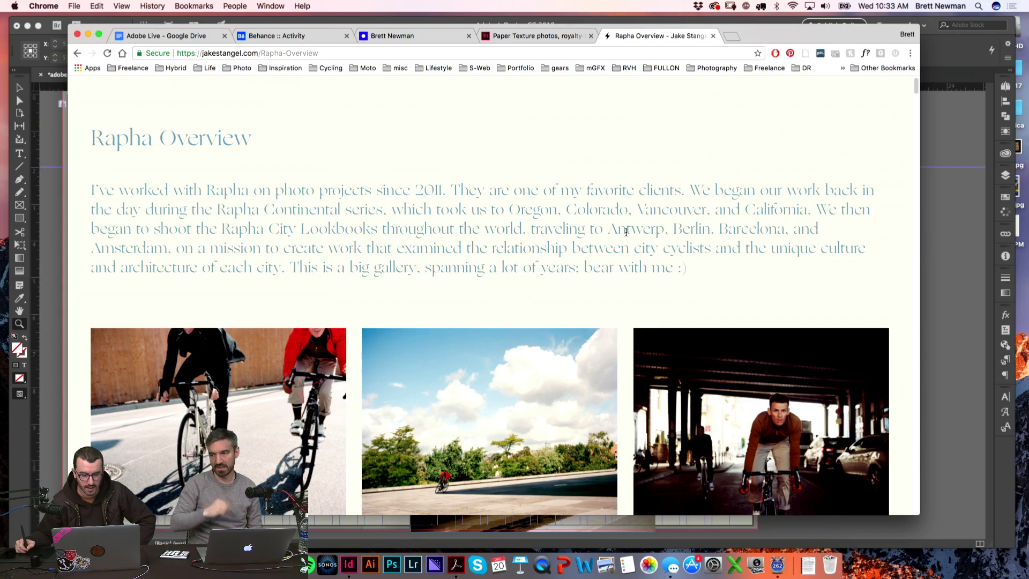
scroll(439, 315, down, 5)
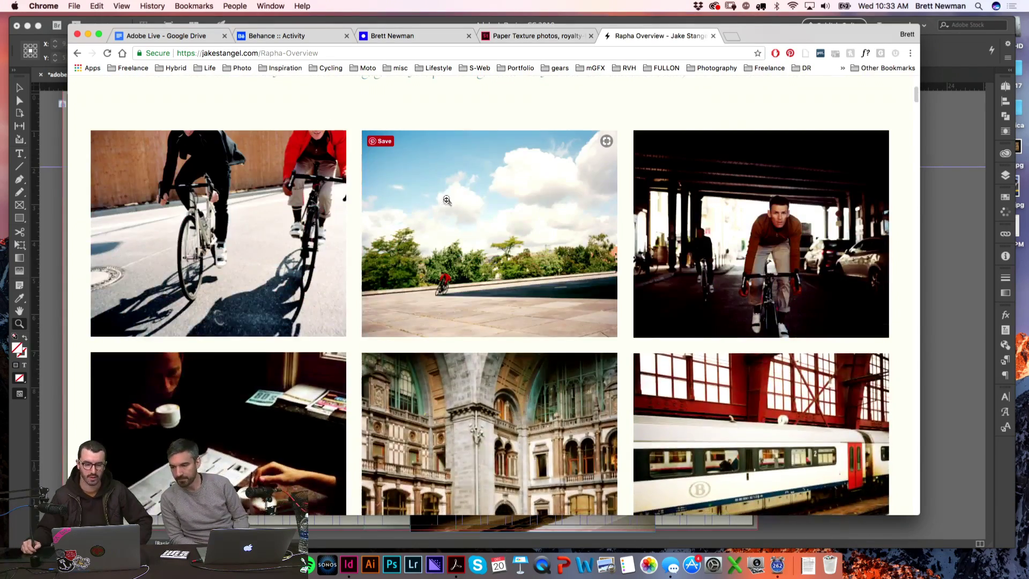
scroll(448, 199, up, 5)
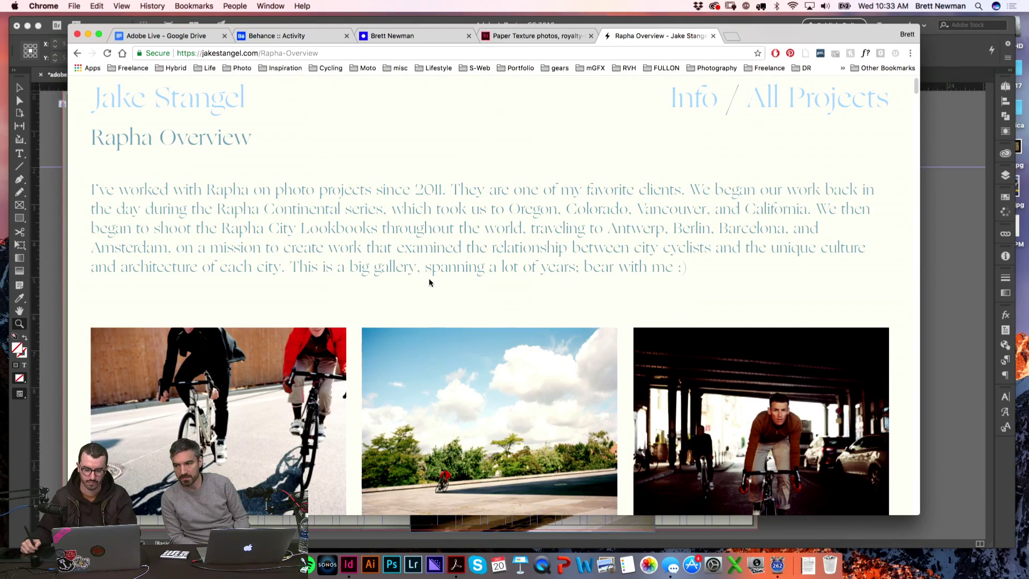
mouse_move(506, 371)
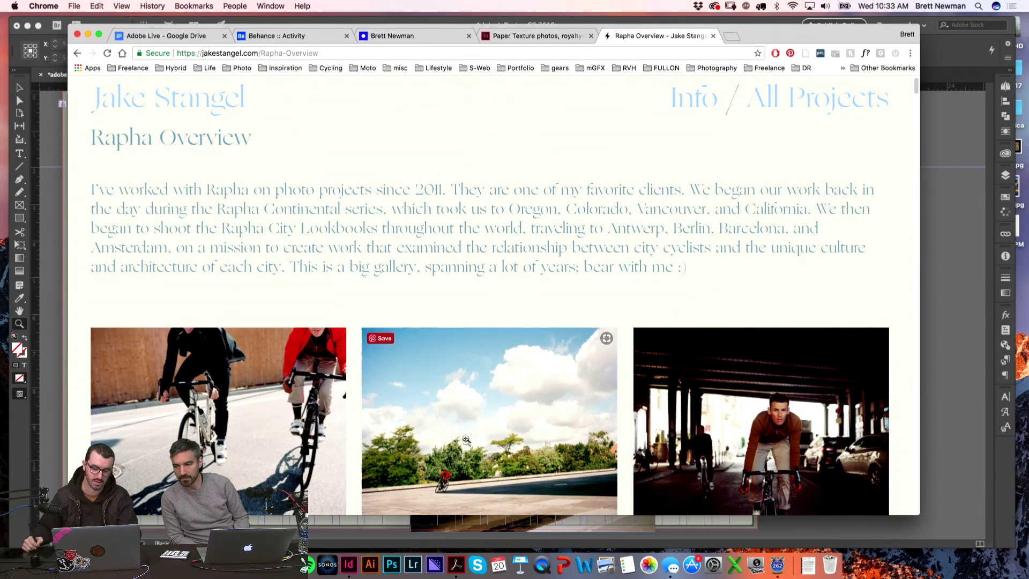
- Return to InDesign, move the cyclist photo outward to bleed off page 11's outer edge, and preview the spread
key(super+Tab)
key(super+minus)
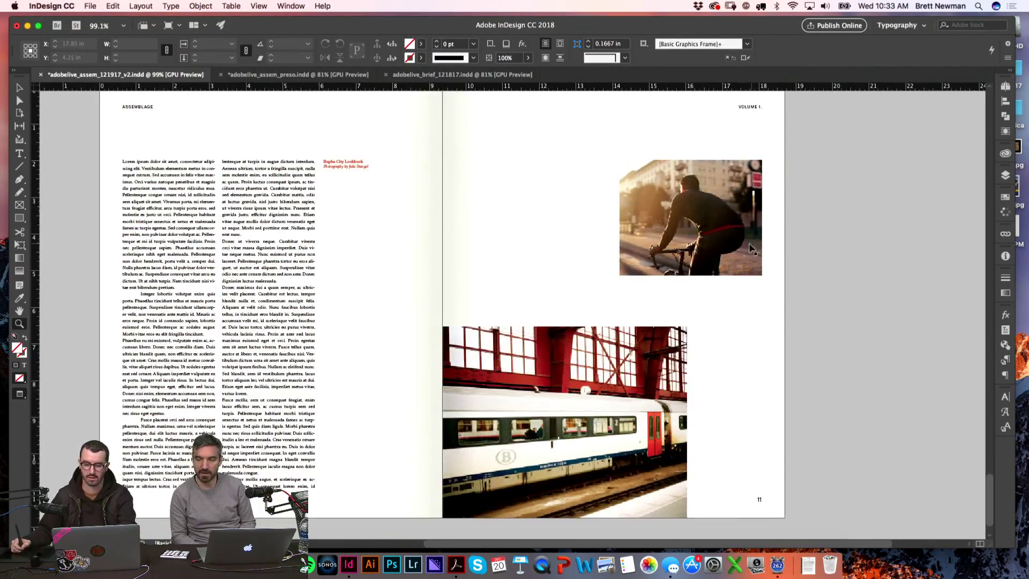
key(w)
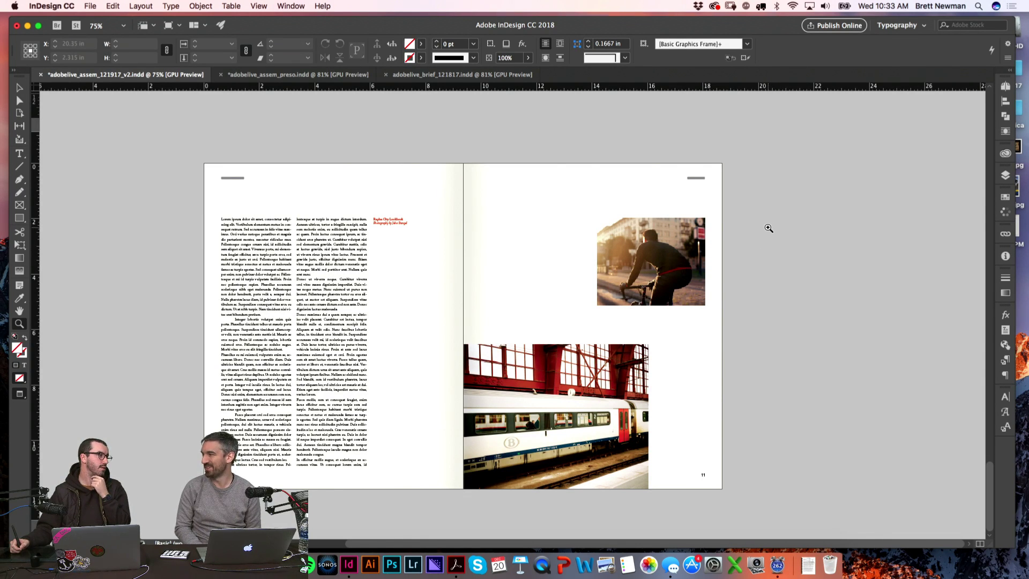
key(w)
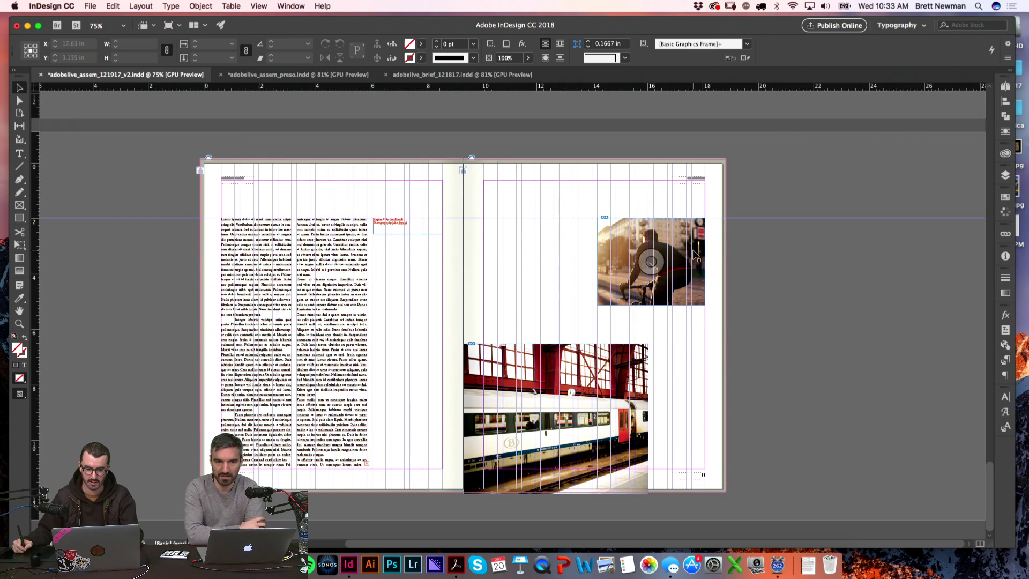
drag(696, 256, 715, 258)
key(w)
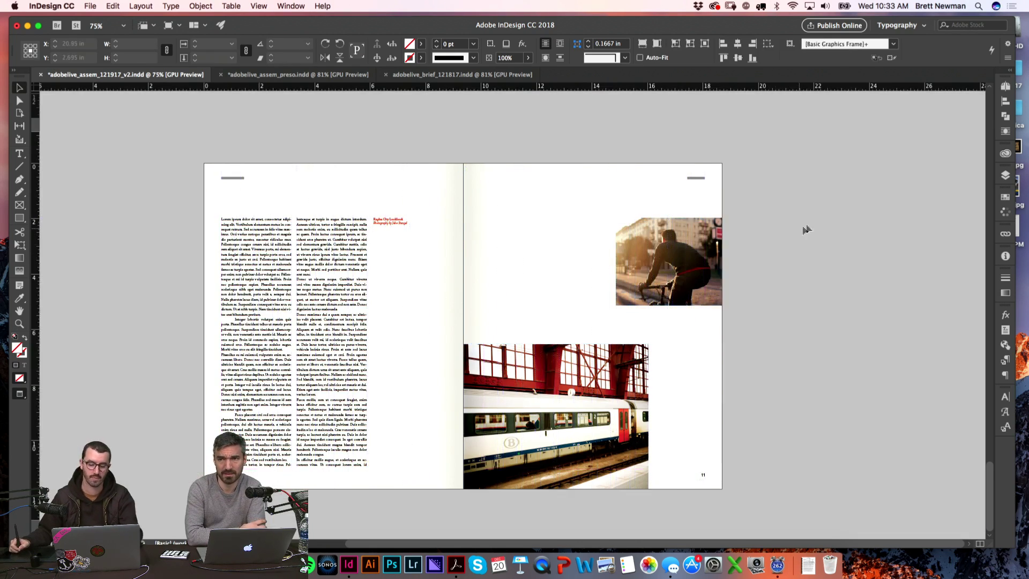
scroll(836, 217, left, 2)
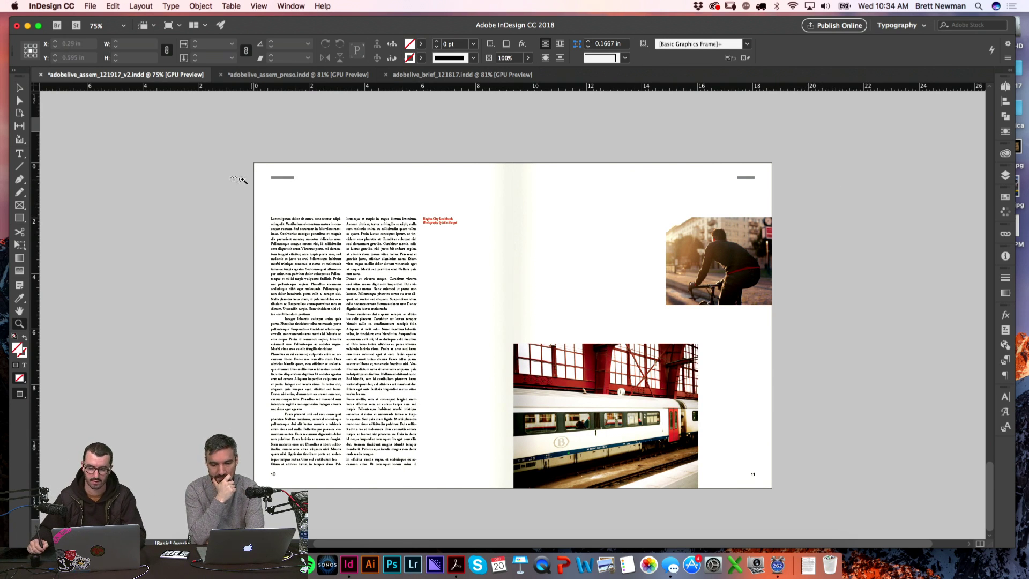
drag(234, 180, 825, 485)
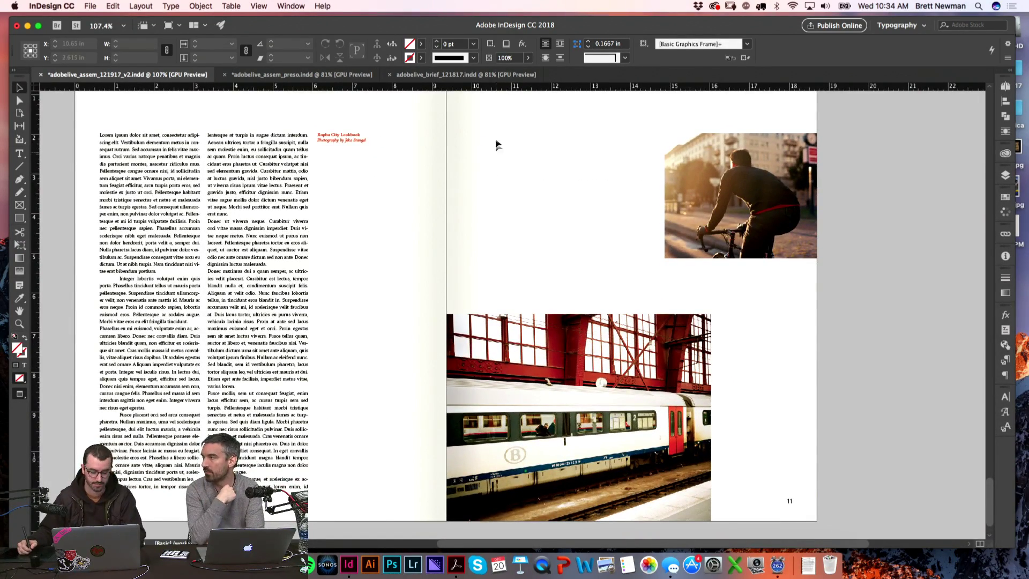
- Duplicate the red title credit frame onto page 11 beside the train photo, level with the photo's top edge
key(w)
click(348, 148)
key(super+b)
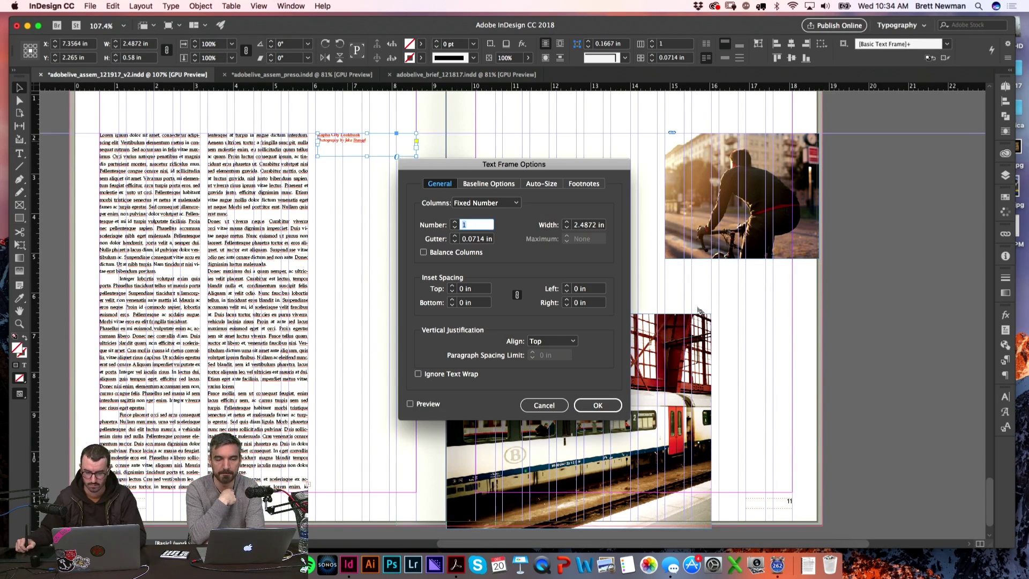
click(543, 405)
click(376, 171)
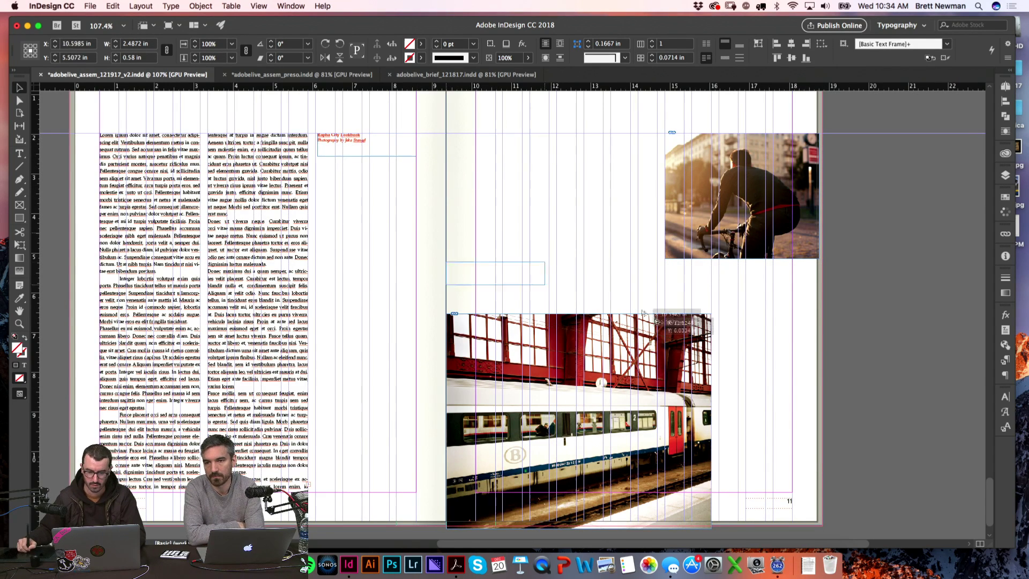
drag(802, 386, 743, 322)
- Change the copied credit's title line to "Train" and remove "Photography by" from its second line
key(z)
drag(638, 288, 782, 345)
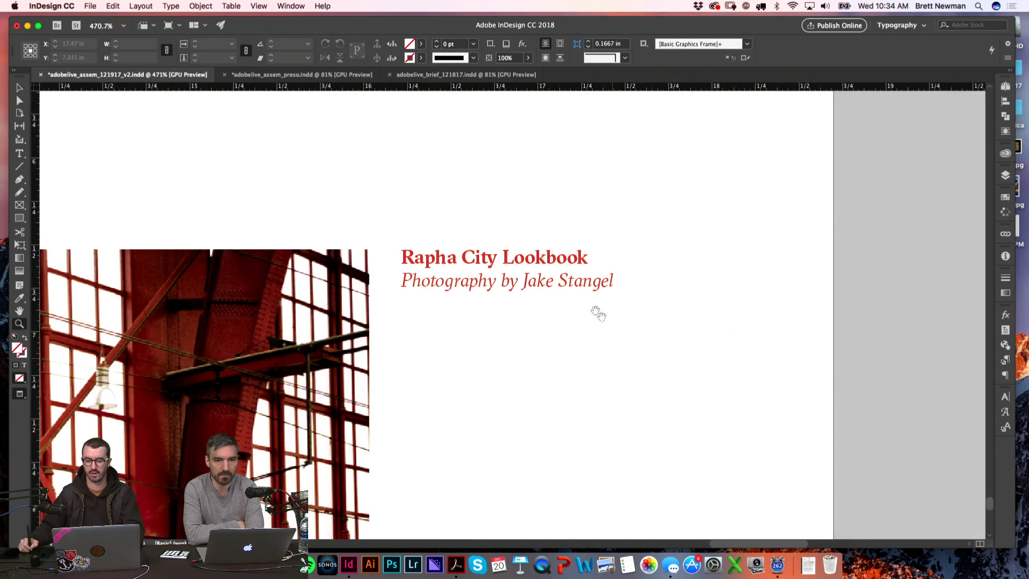
alt+click(748, 290)
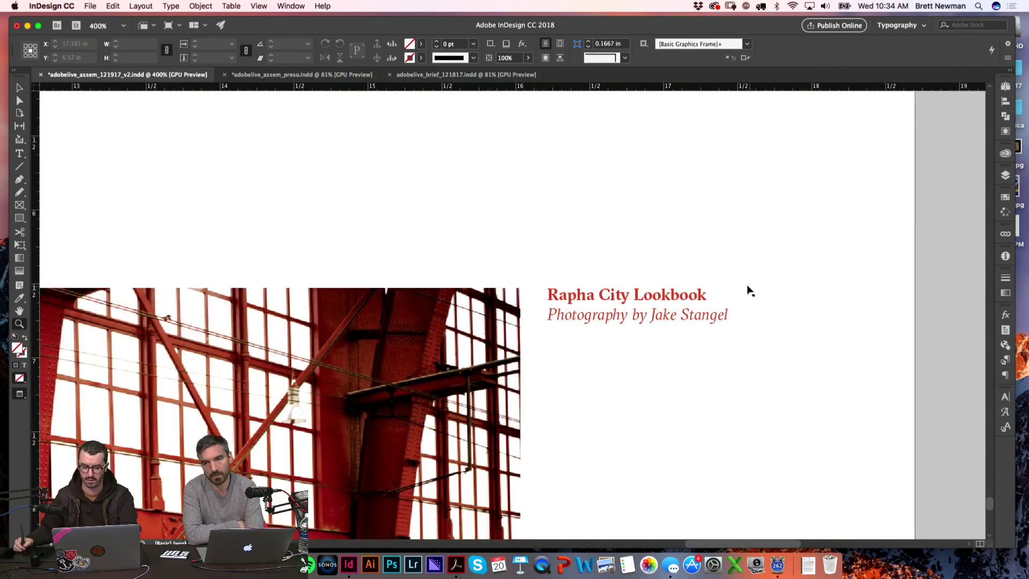
alt+click(579, 266)
key(t)
double_click(607, 304)
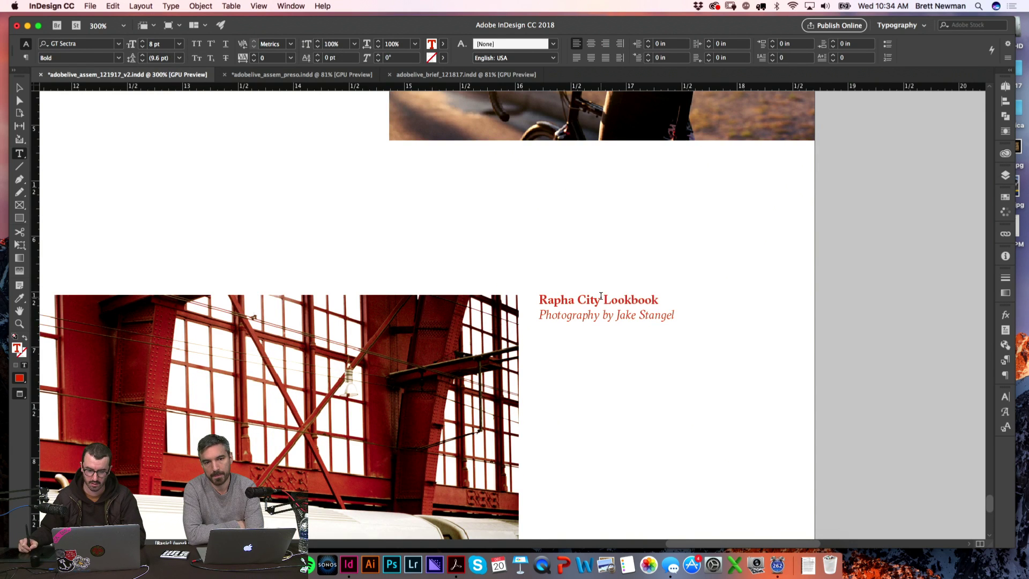
triple_click(601, 298)
text(Train)
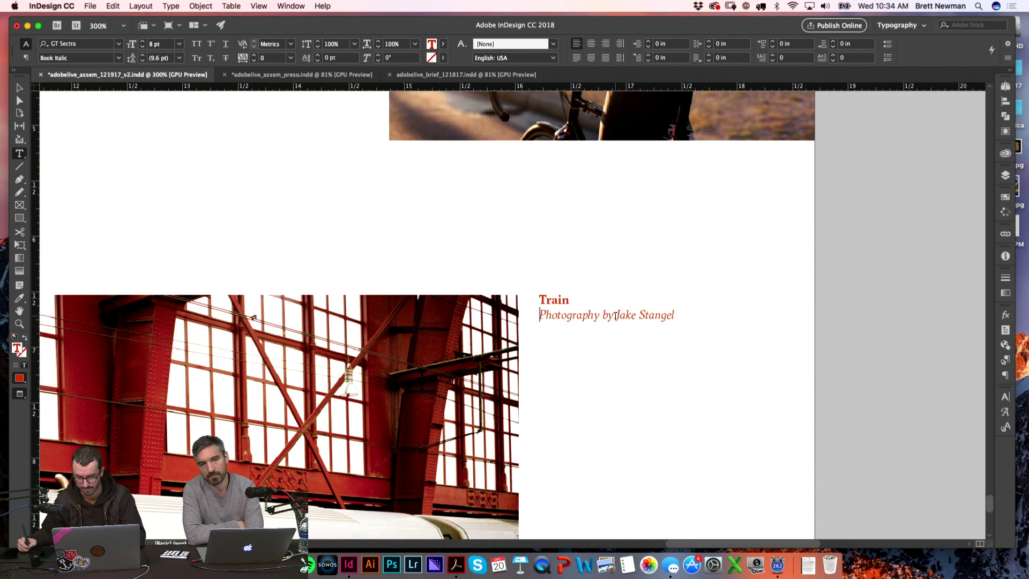
drag(616, 315, 545, 318)
key(BackSpace)
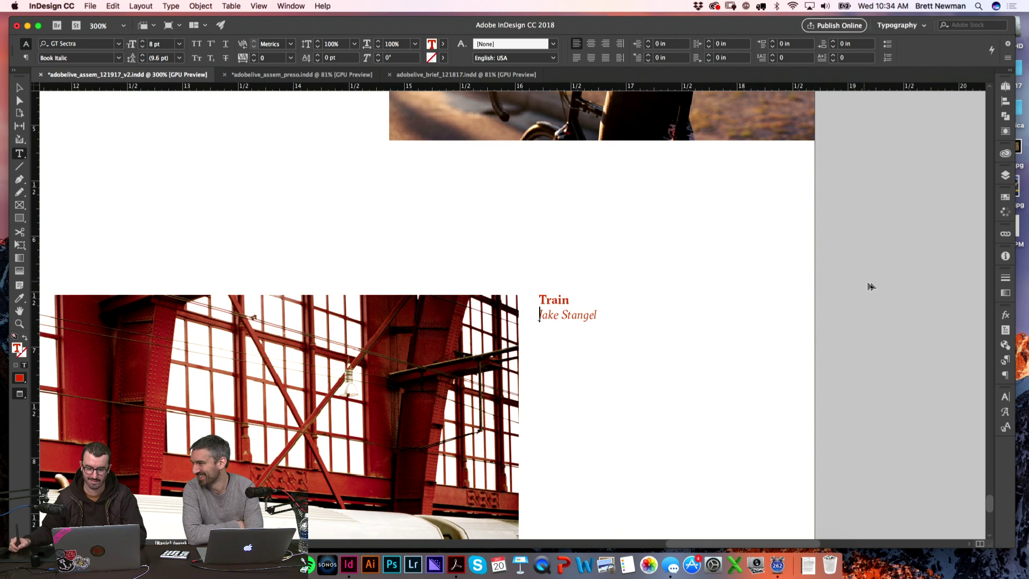
- Shrink the Train caption's text frame to about 1.01 × 0.38 in and preview the spread
key(super+alt+0)
key(z)
drag(538, 303, 695, 359)
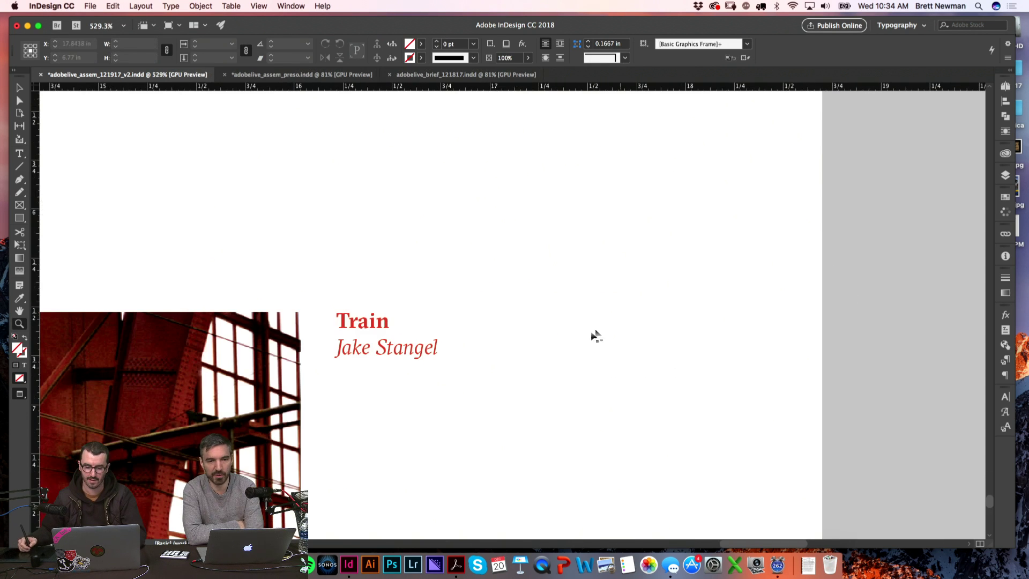
key(v)
click(596, 337)
key(w)
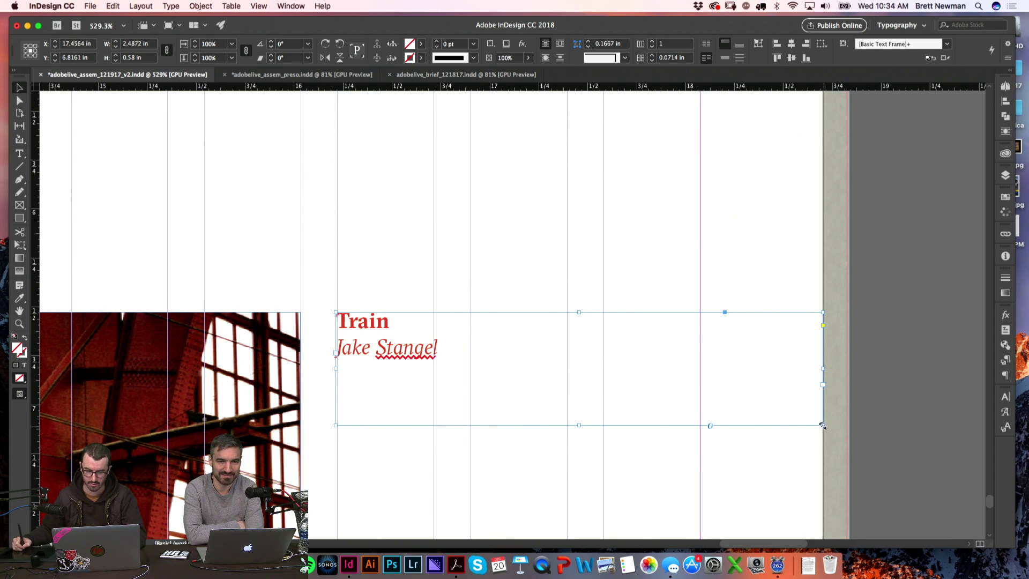
drag(822, 425, 535, 387)
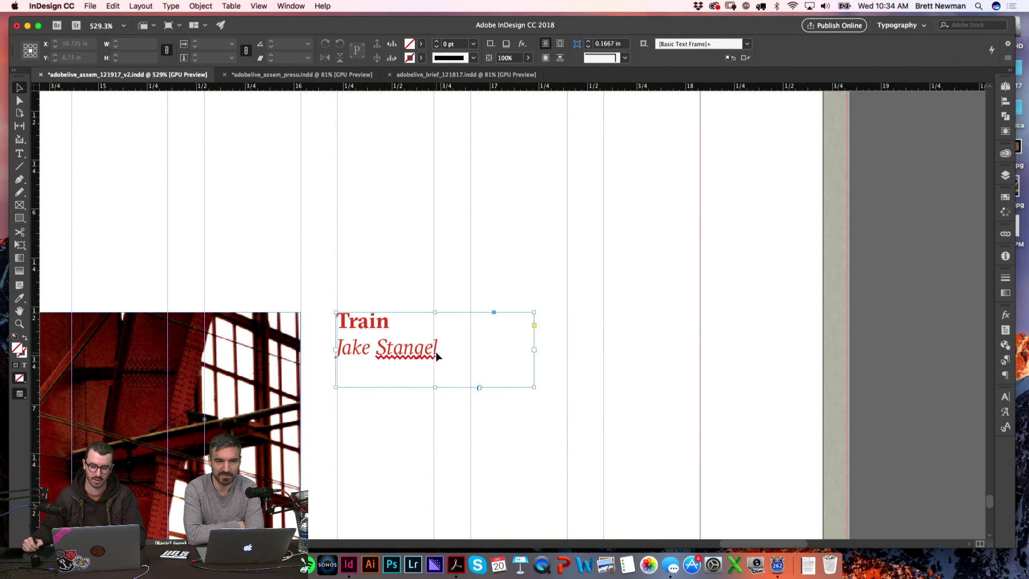
key(super+alt+2)
click(780, 250)
key(w)
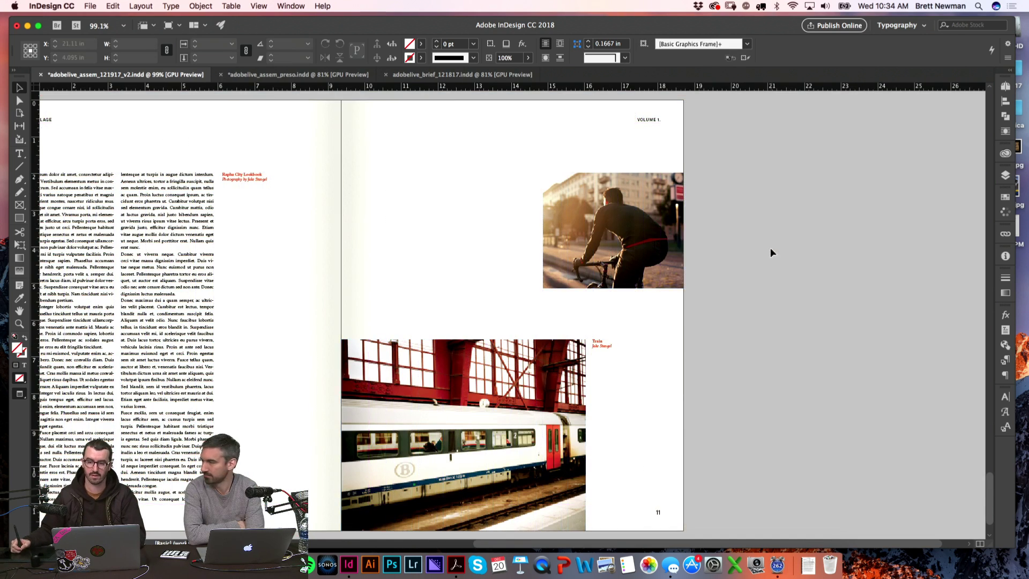
- Duplicate the Train caption to the spine side of the cyclist photo, level with the photo's top edge
click(673, 231)
scroll(734, 310, left, 5)
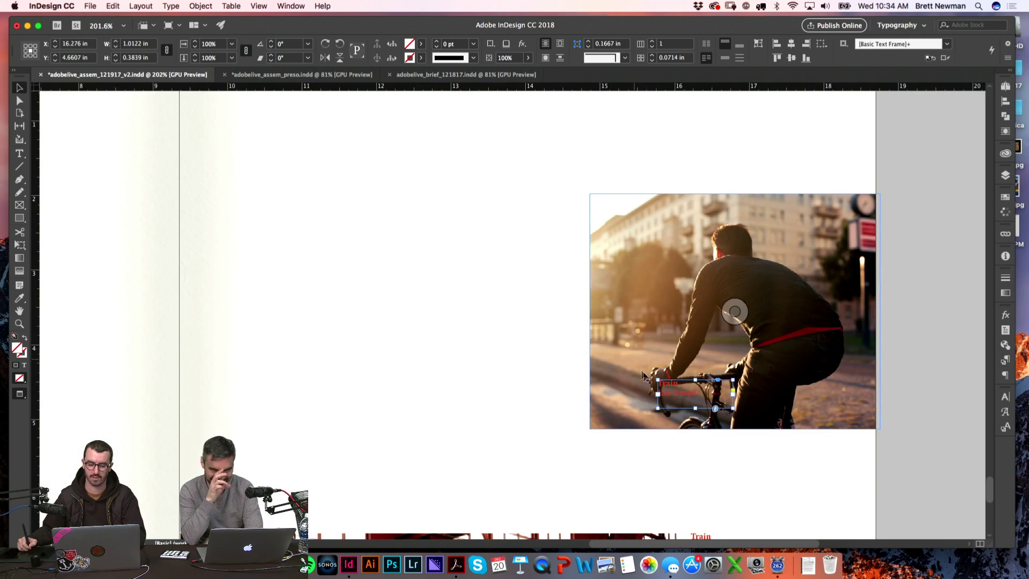
drag(697, 536, 538, 211)
key(w)
key(w)
- Align the copied caption's text to the right, toward the cyclist photo, and check the spread with guides shown
key(Return)
key(super+a)
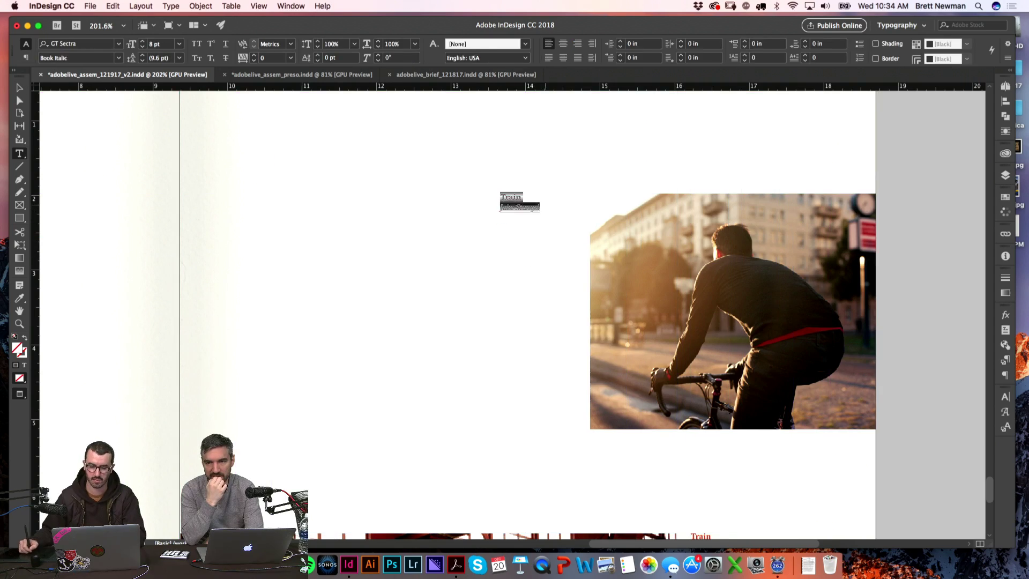
click(591, 57)
click(413, 299)
key(w)
key(super+0)
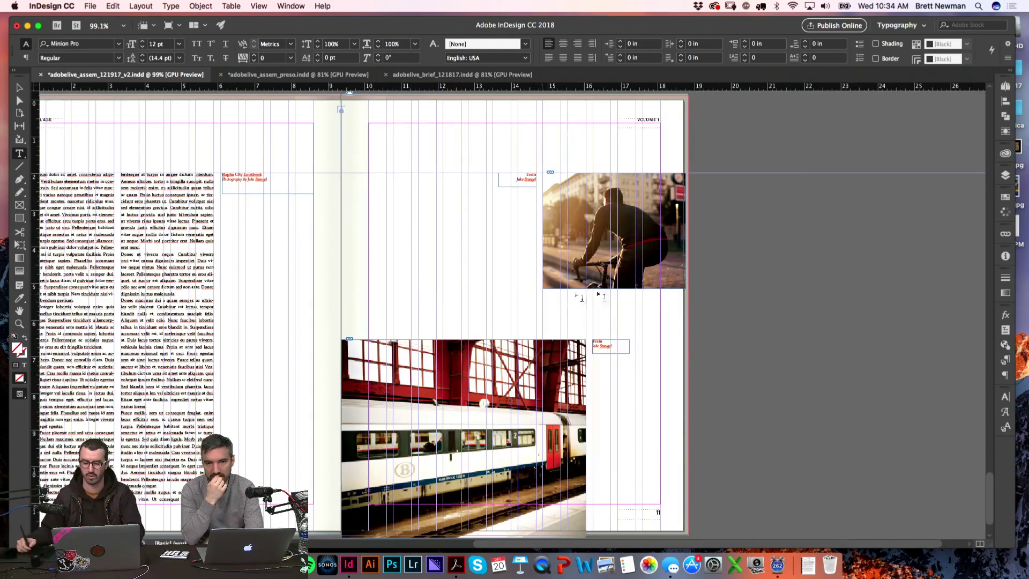
- Move the Rapha City Lookbook credit on page 10 down to the foot of the text columns, beside the second column
key(w)
scroll(784, 304, left, 3)
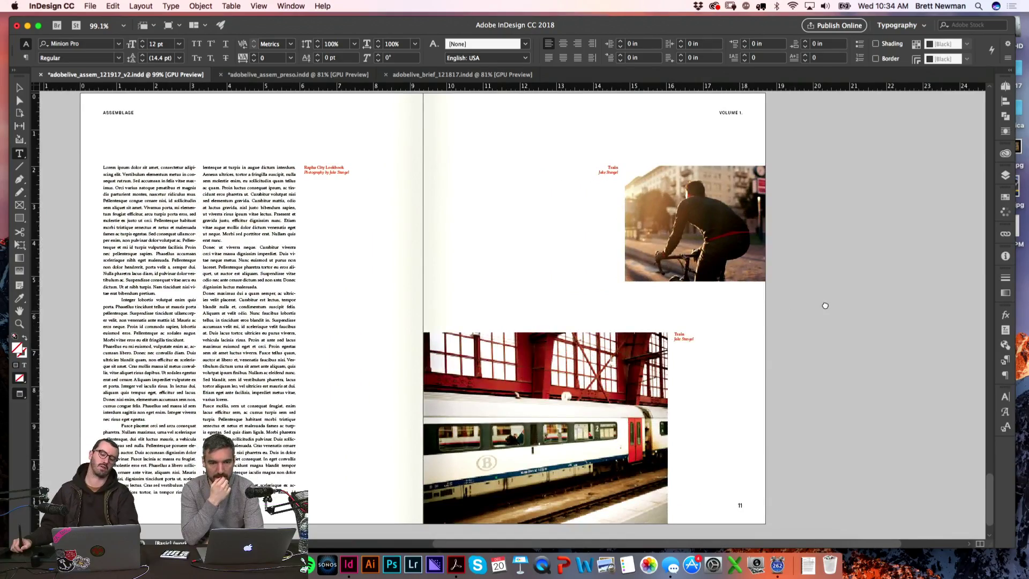
scroll(854, 280, down, 2)
scroll(854, 280, left, 2)
key(v)
key(w)
click(409, 155)
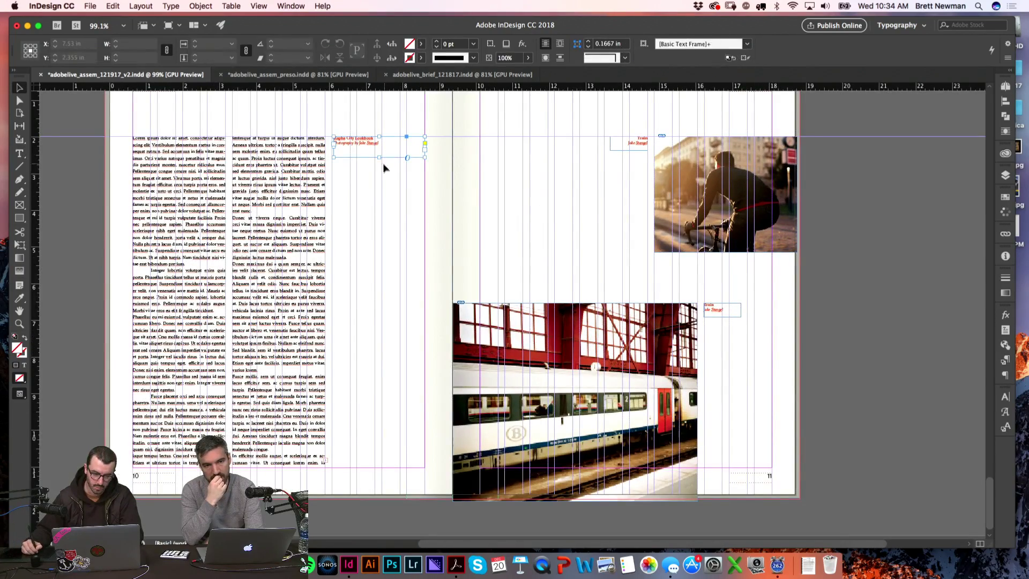
drag(393, 150, 394, 462)
click(382, 447)
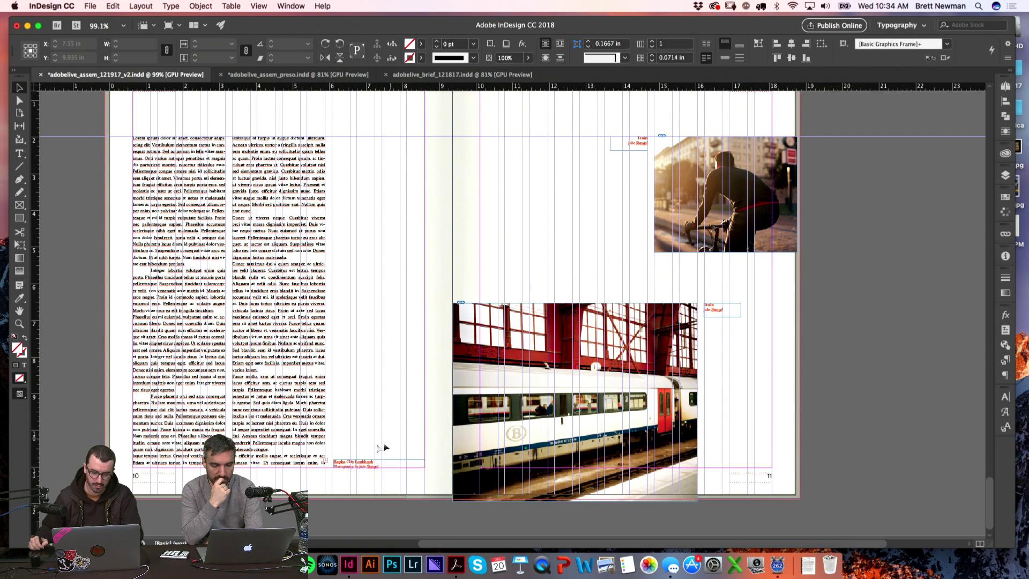
- Align the Rapha City Lookbook credit's left edge with the column guide beside the body text and check the spread
drag(322, 453, 399, 480)
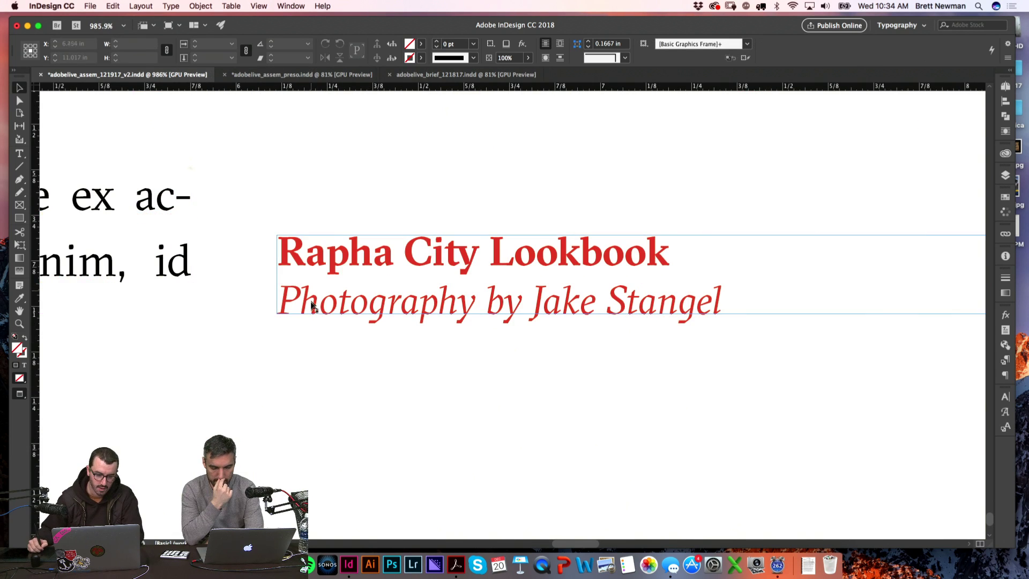
drag(311, 313, 295, 312)
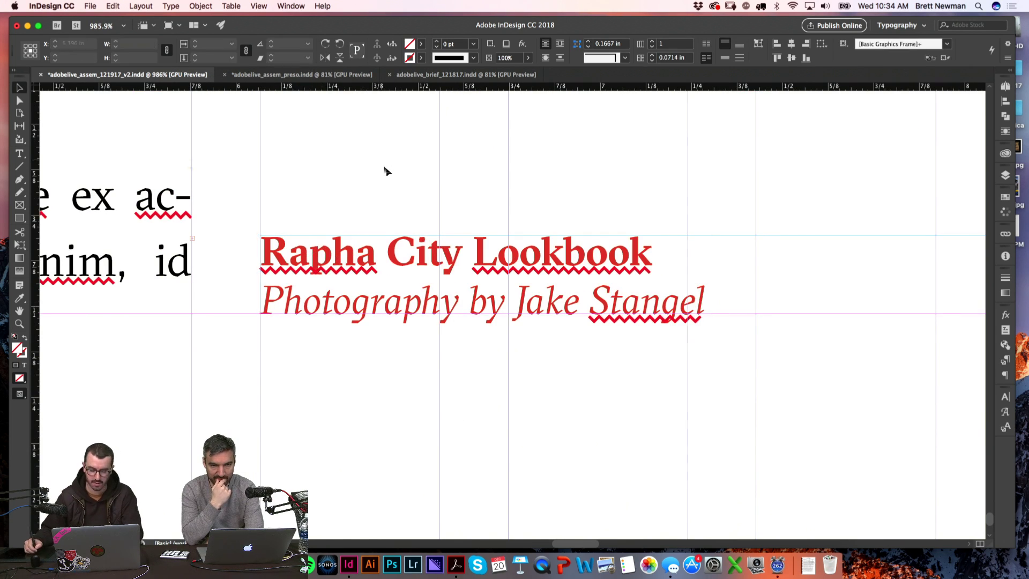
key(super+alt+0)
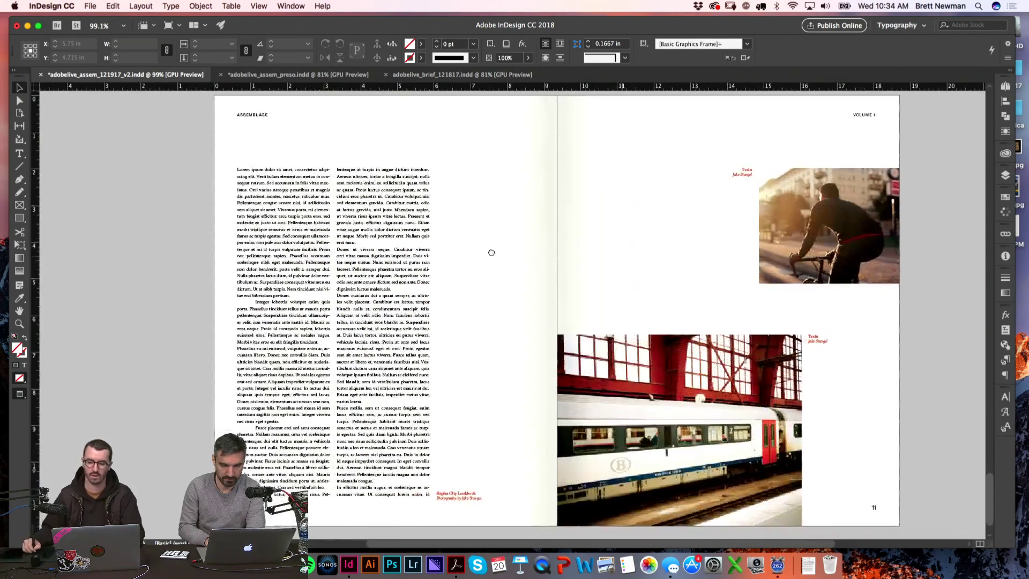
drag(501, 250, 499, 247)
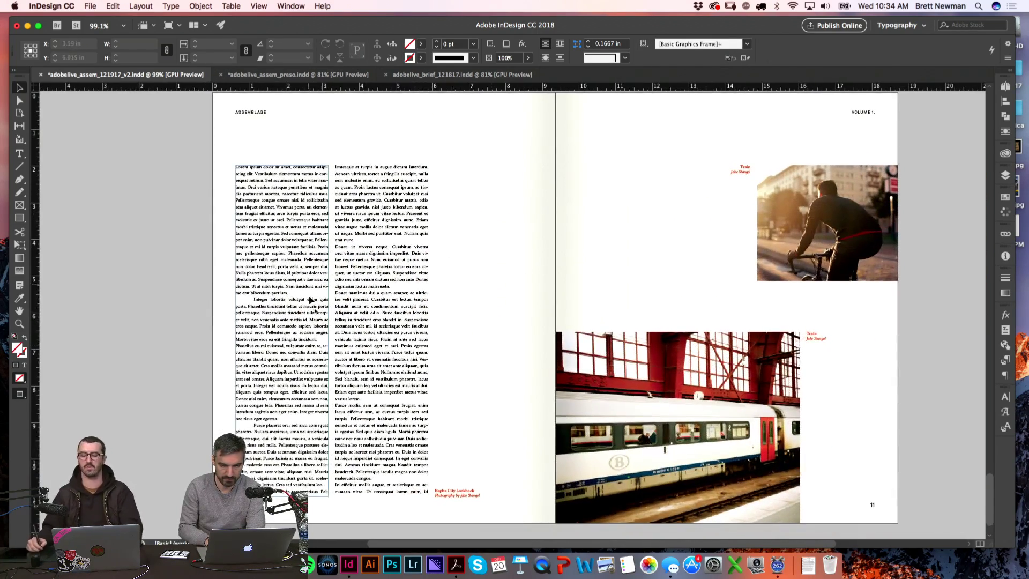
click(448, 437)
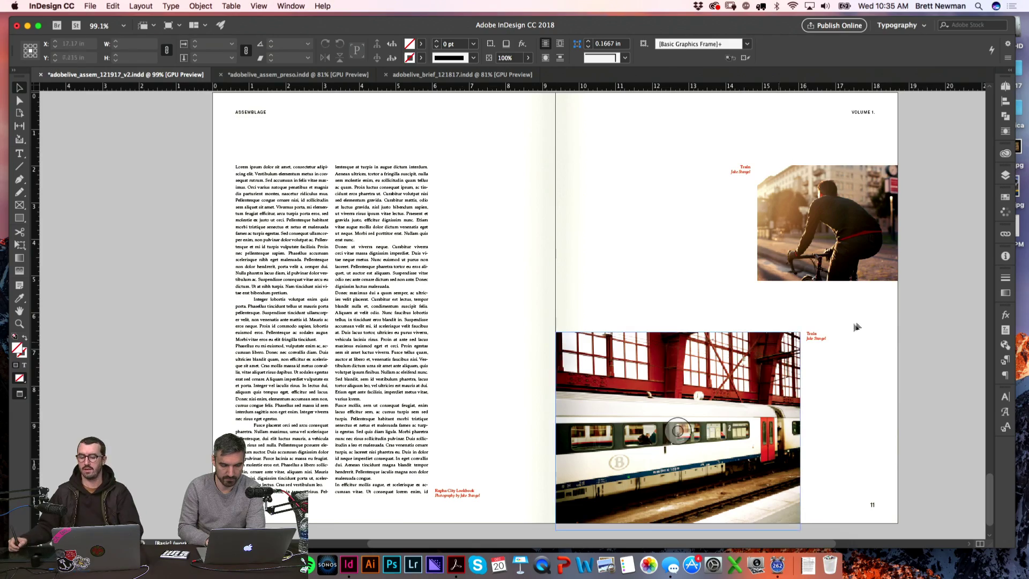
- Move the right-aligned Train caption below the cyclist photo, flush with page 11's outer margin, and preview the spread
mouse_move(930, 326)
mouse_down()
mouse_move(936, 343)
mouse_move(923, 329)
mouse_up()
key(w)
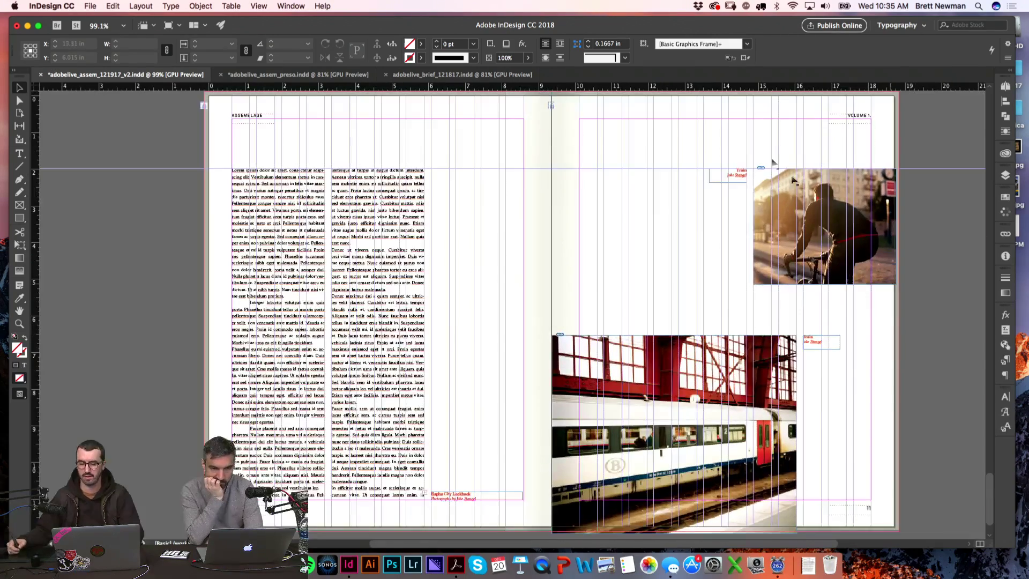
drag(743, 182, 863, 298)
key(w)
scroll(933, 273, down, 2)
key(z)
drag(743, 206, 910, 357)
key(w)
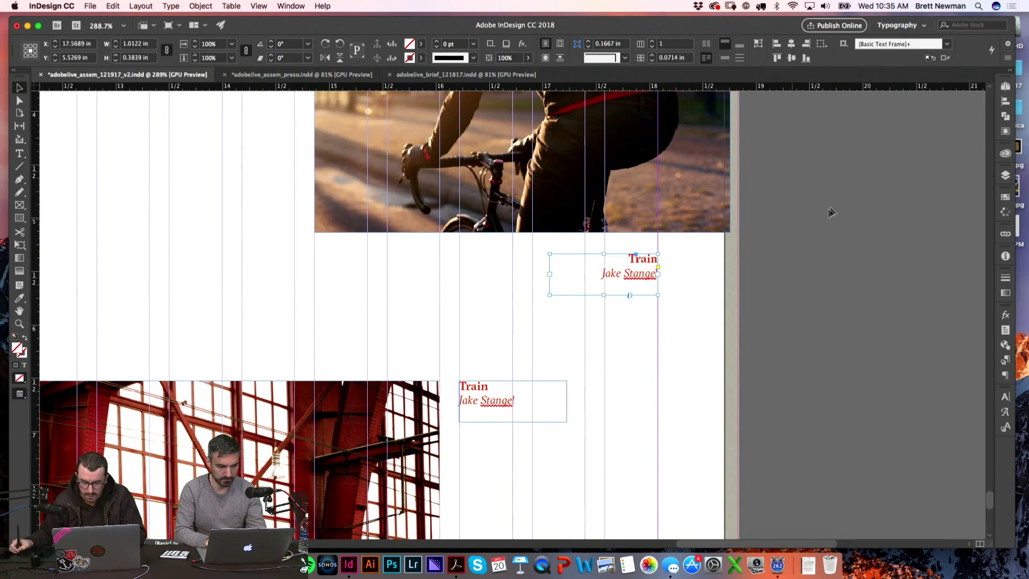
key(super+alt+0)
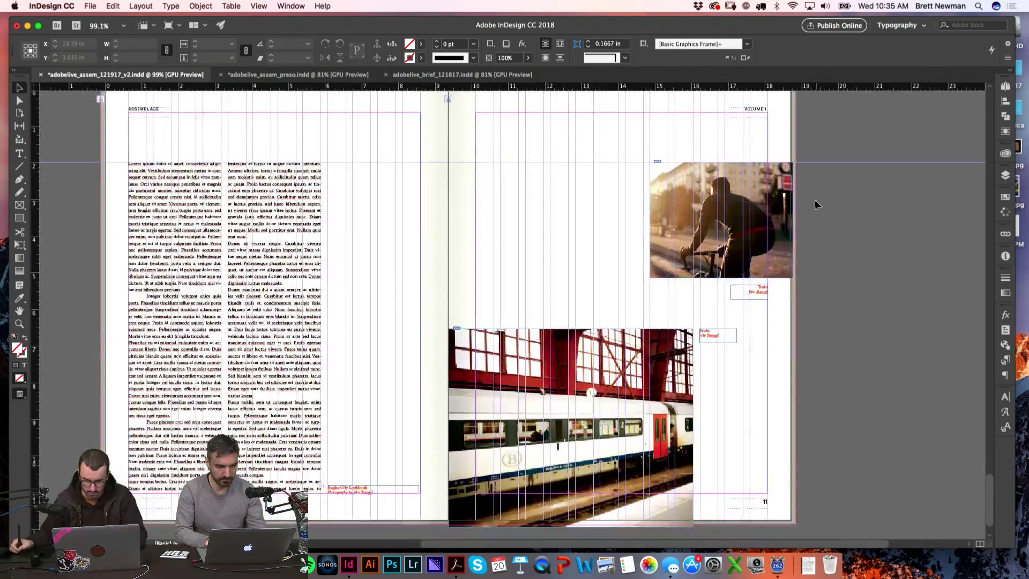
key(w)
drag(835, 226, 862, 231)
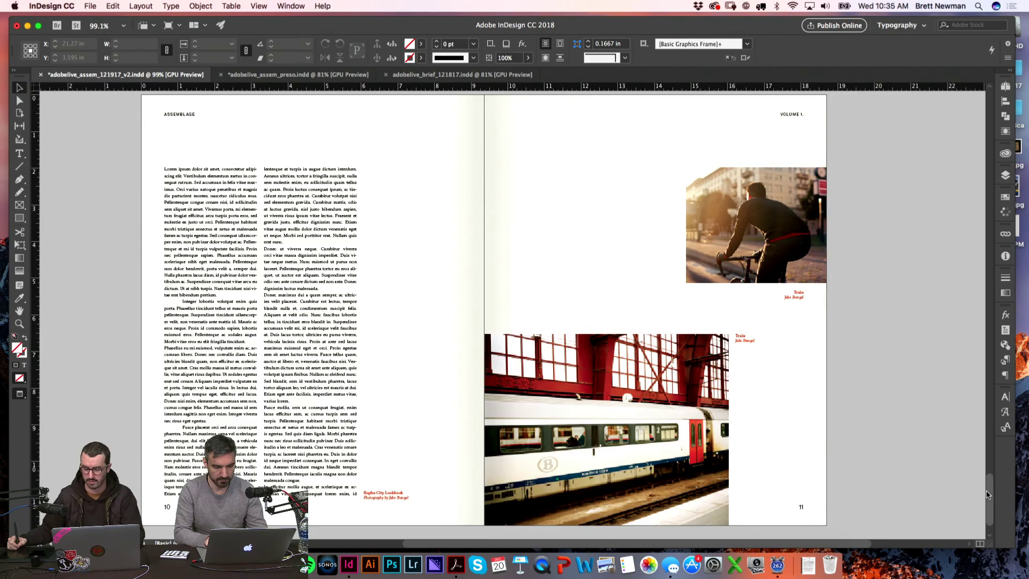
- Copy the "ON THE GROUND" headline from page 8 onto page 11 at the inner margin, level with the cyclist photo's top
drag(989, 494, 985, 446)
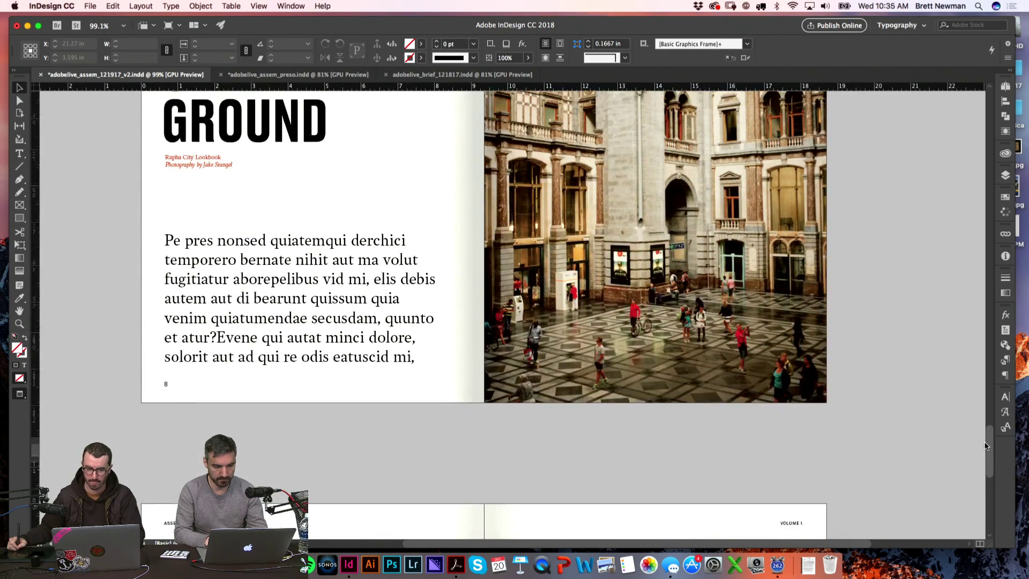
click(324, 141)
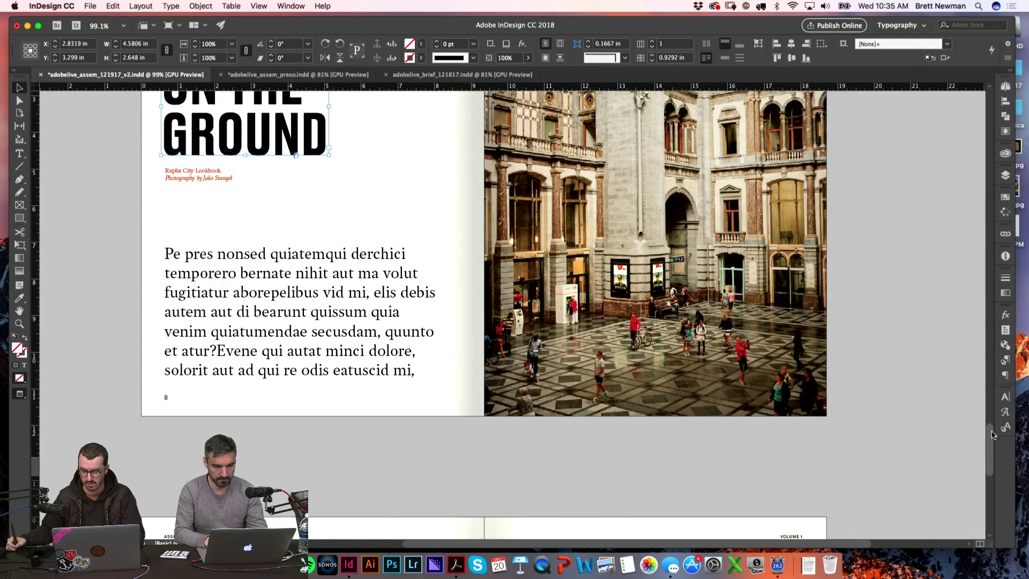
scroll(911, 343, up, 14)
key(super+v)
drag(557, 339, 638, 300)
double_click(627, 289)
key(super+a)
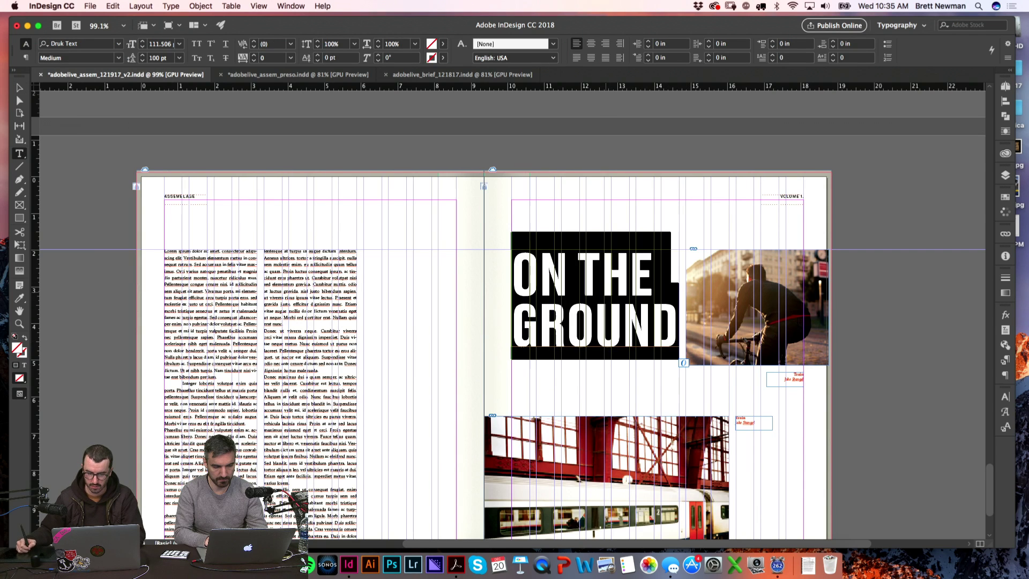
click(591, 44)
key(super+z)
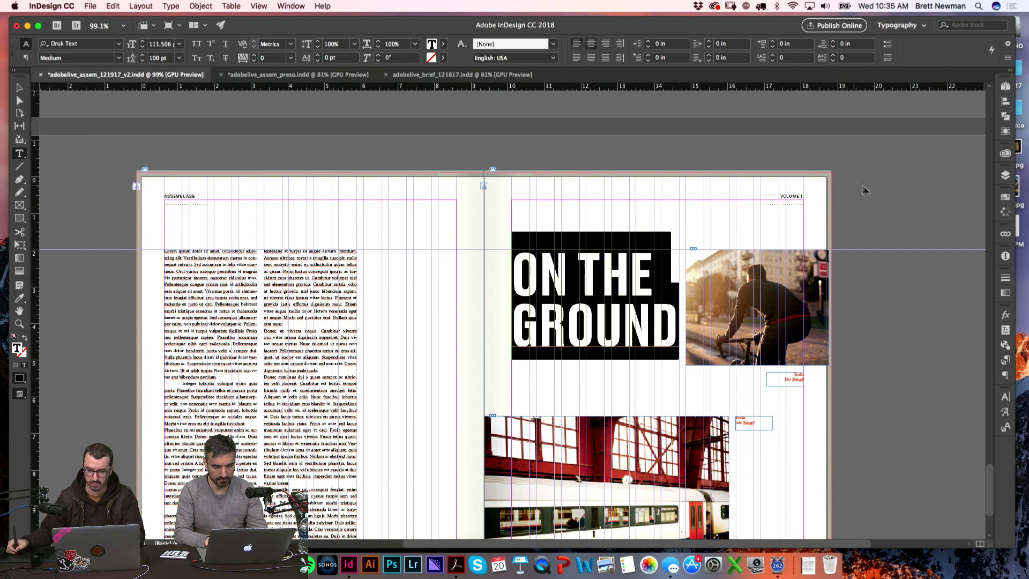
key(Escape)
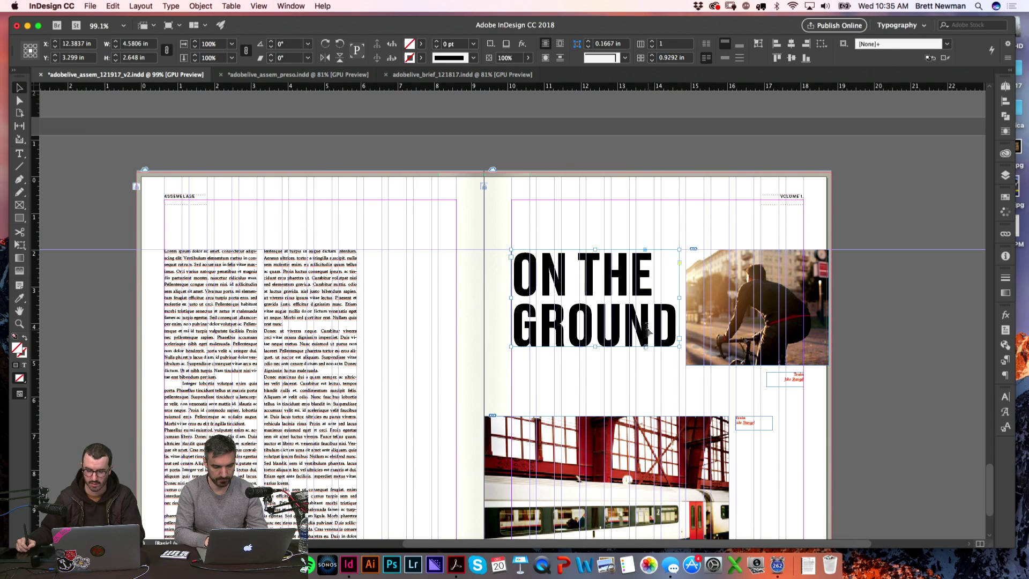
- Reduce the copied "ON THE GROUND" headline's font size to 70 pt
key(t)
click(1006, 398)
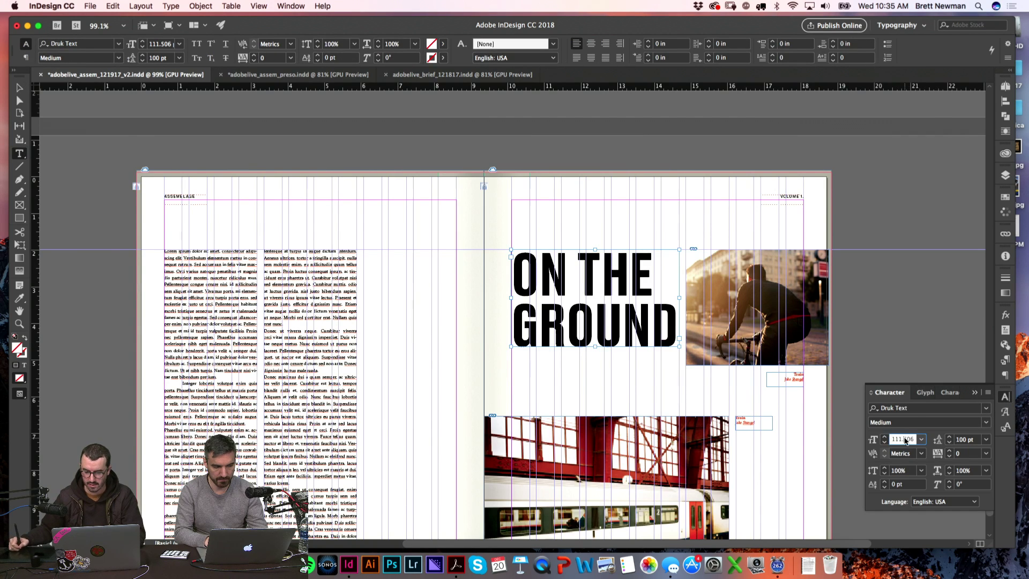
key(shift+Down)
key(shift+Down)
key(shift+Down)
key(shift+Down)
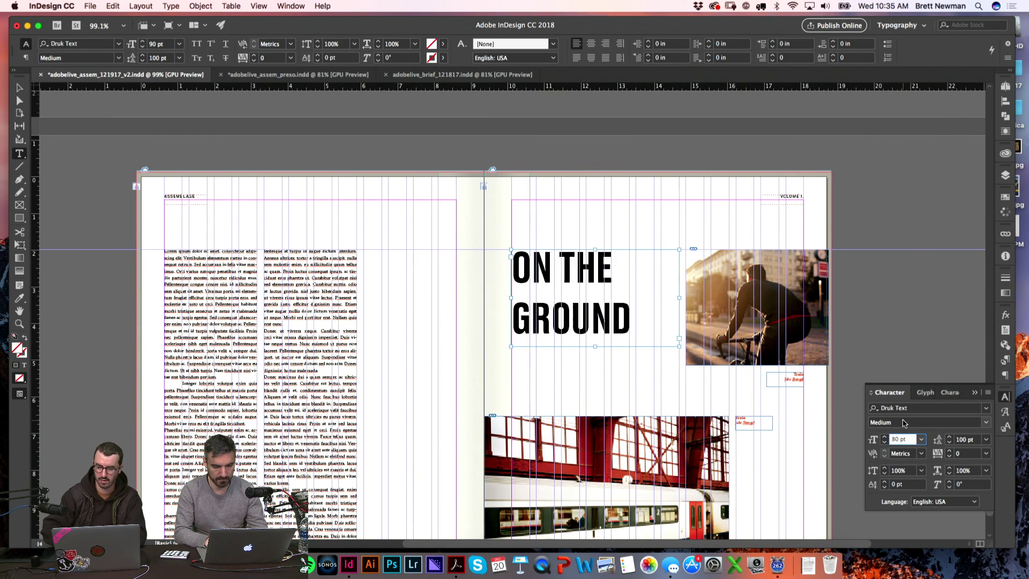
- Reset the page 11 headline's leading to Auto and tighten it to 70 pt
click(986, 440)
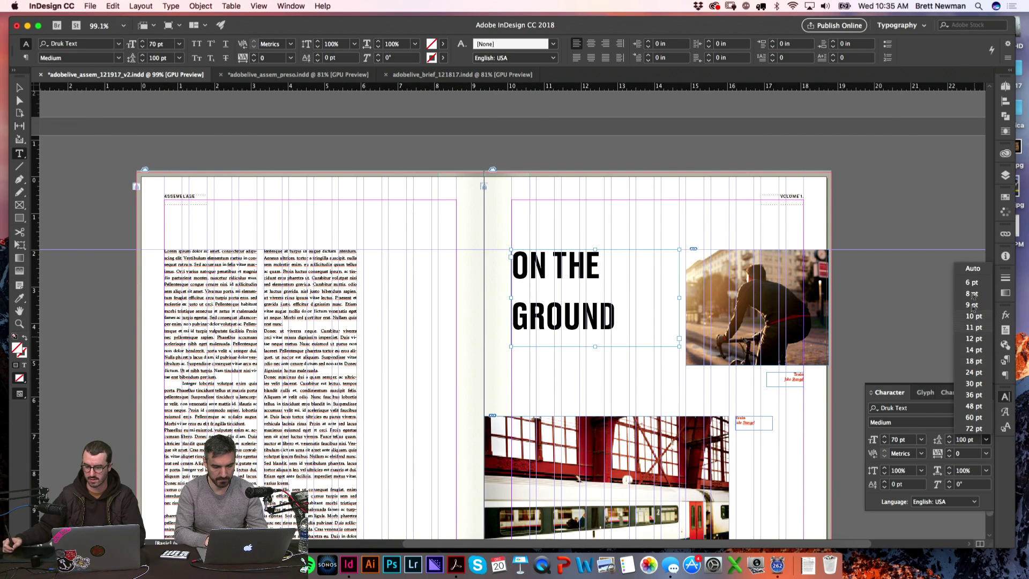
click(972, 268)
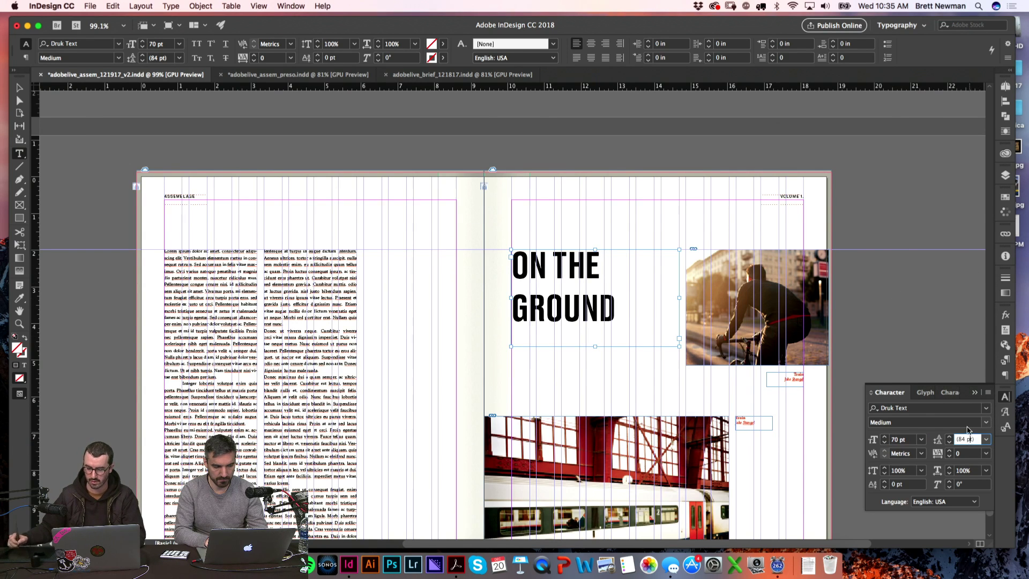
key(Down)
key(Down)
key(Down)
key(Down)
key(Down)
key(Down)
key(Down)
key(Down)
key(Down)
key(Down)
key(Down)
key(Down)
key(Down)
key(Down)
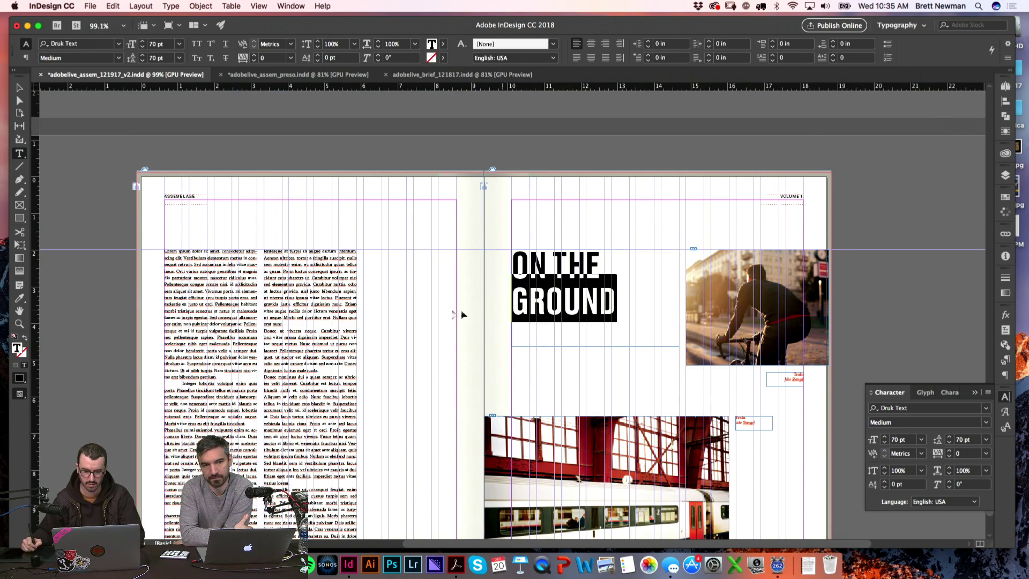
click(369, 217)
- Switch to Chrome and search the web for "rapha mondial" in a new tab
key(super+Tab)
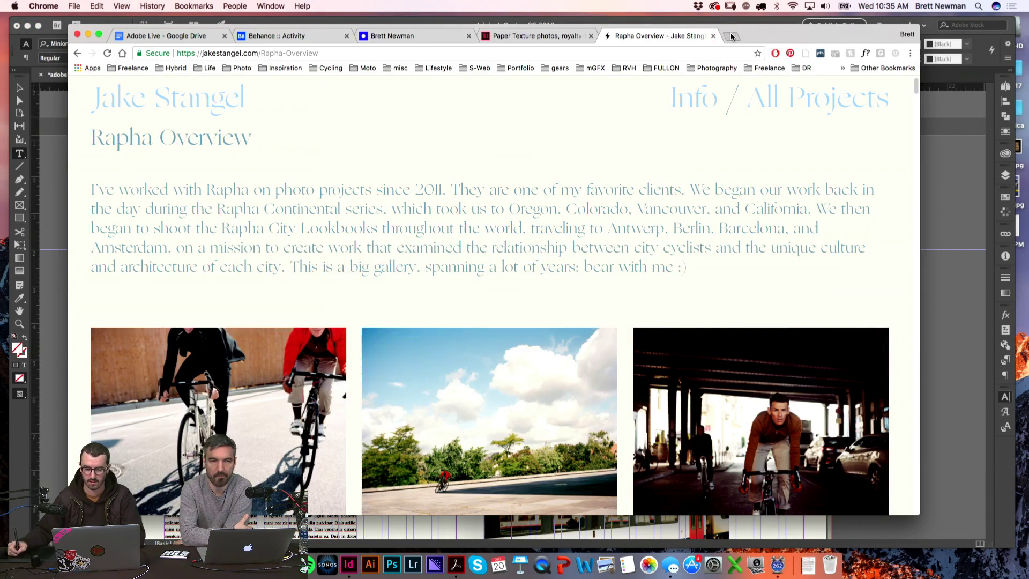
key(super+t)
text(rapha mondial)
key(Return)
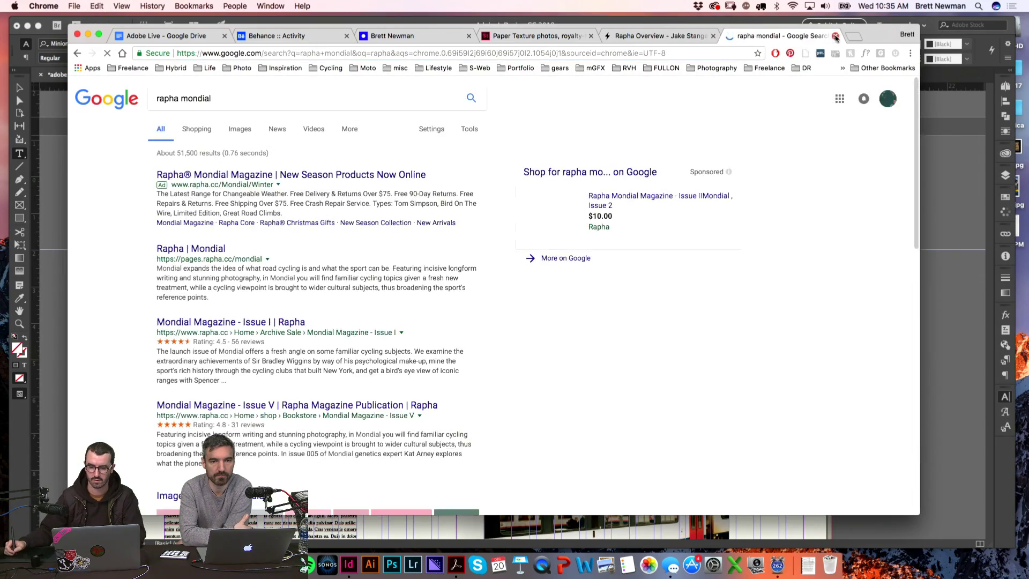
- Search for "rapha" in another tab, open Rapha's US website, and close the "rapha mondial" search
click(852, 36)
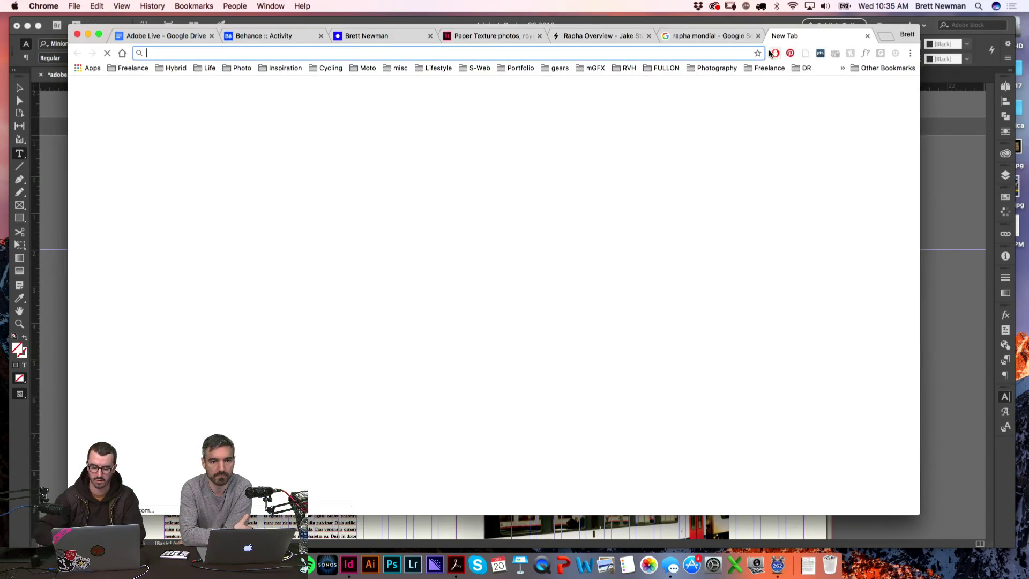
text(rapha)
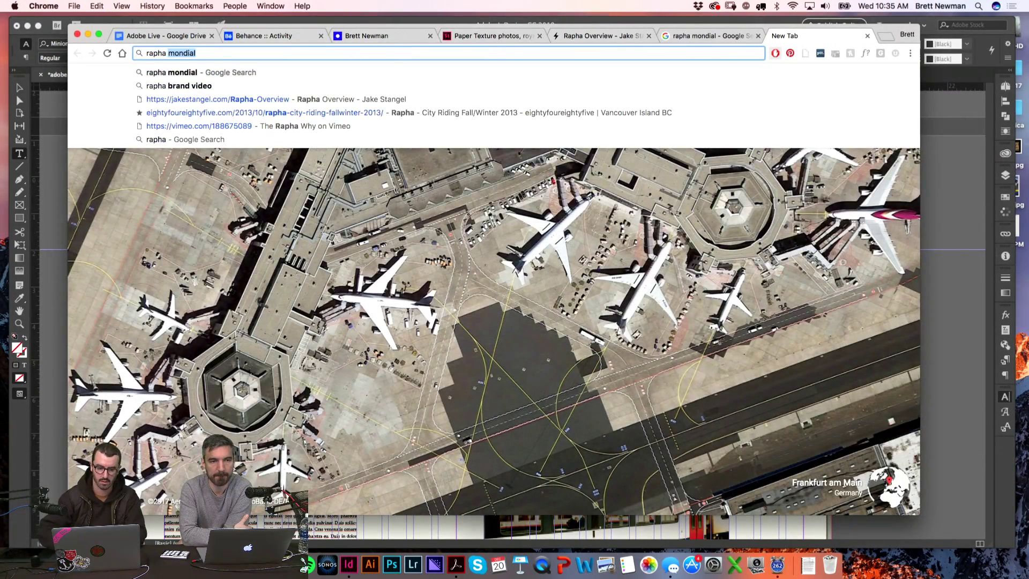
key(BackSpace)
key(Return)
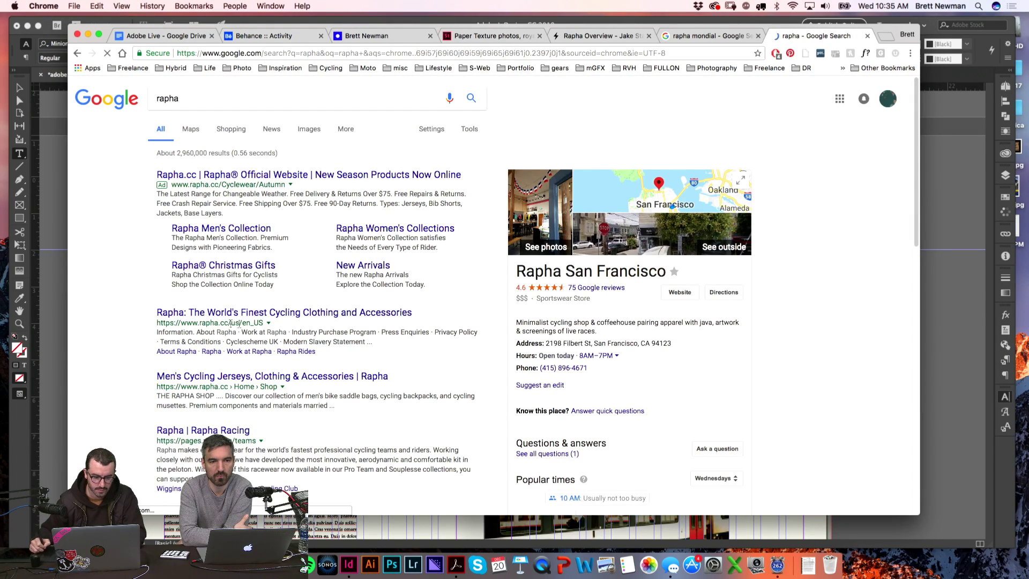
click(680, 37)
key(super+w)
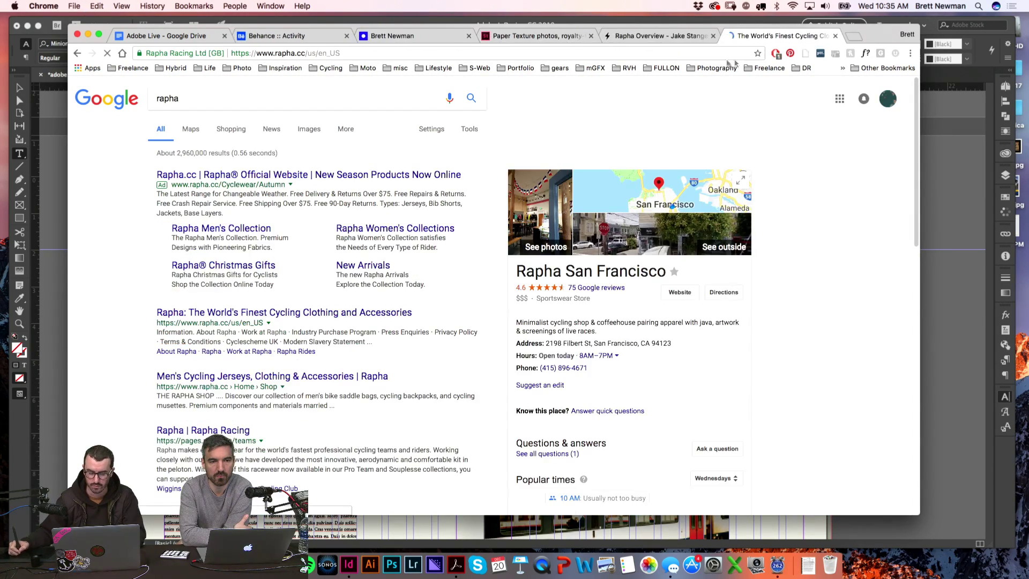
- Browse Rapha's home page, open the Rapha Travel page, and examine how its headings, italic intro and body text are set
scroll(212, 379, down, 10)
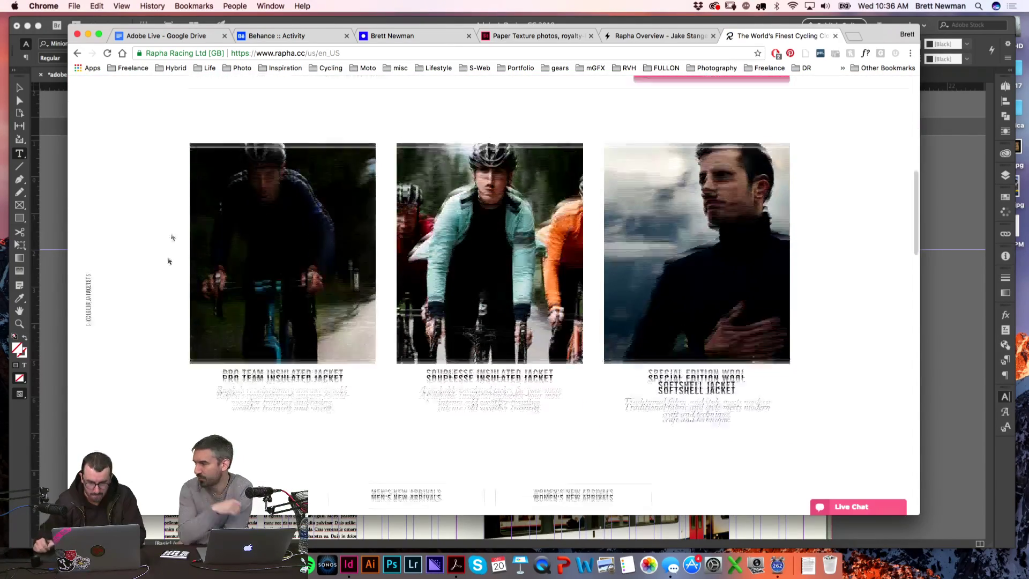
scroll(161, 418, up, 8)
scroll(177, 430, down, 15)
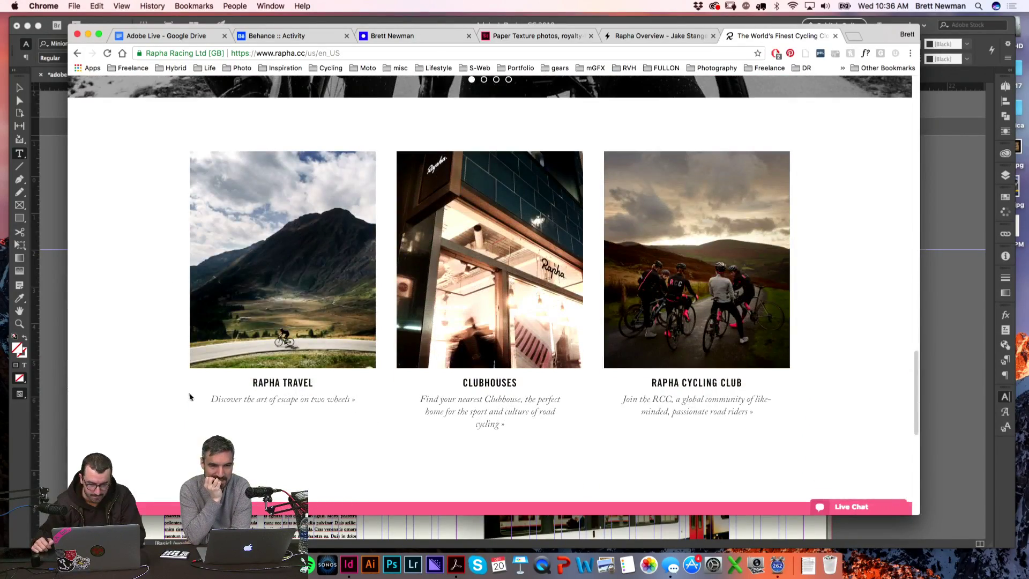
scroll(188, 353, down, 3)
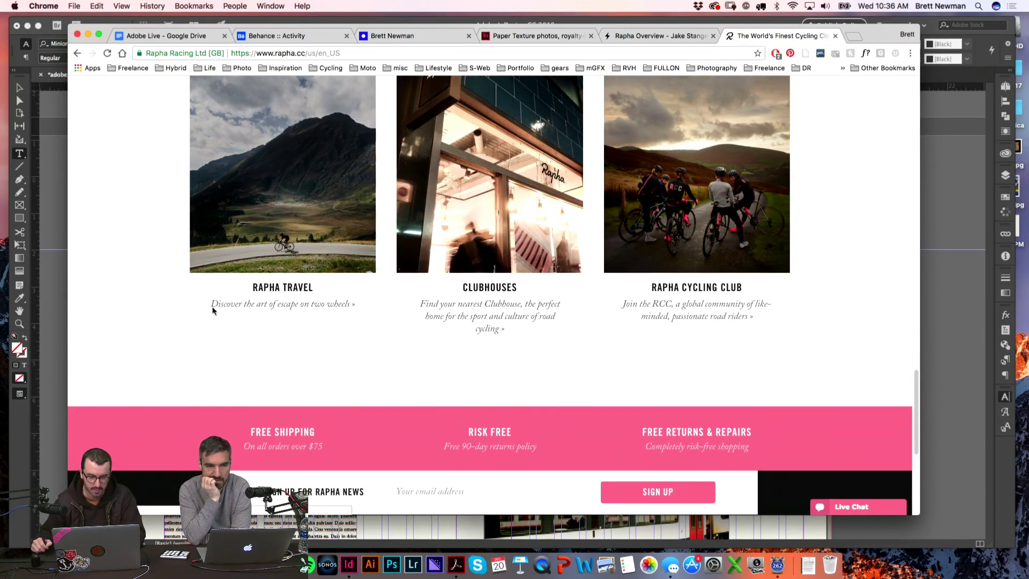
click(208, 305)
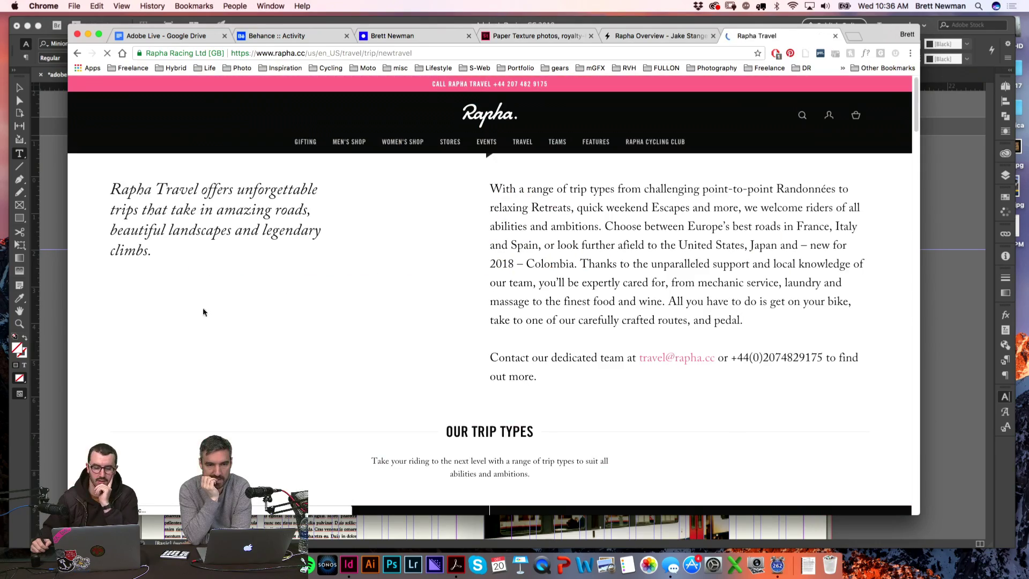
scroll(169, 378, down, 6)
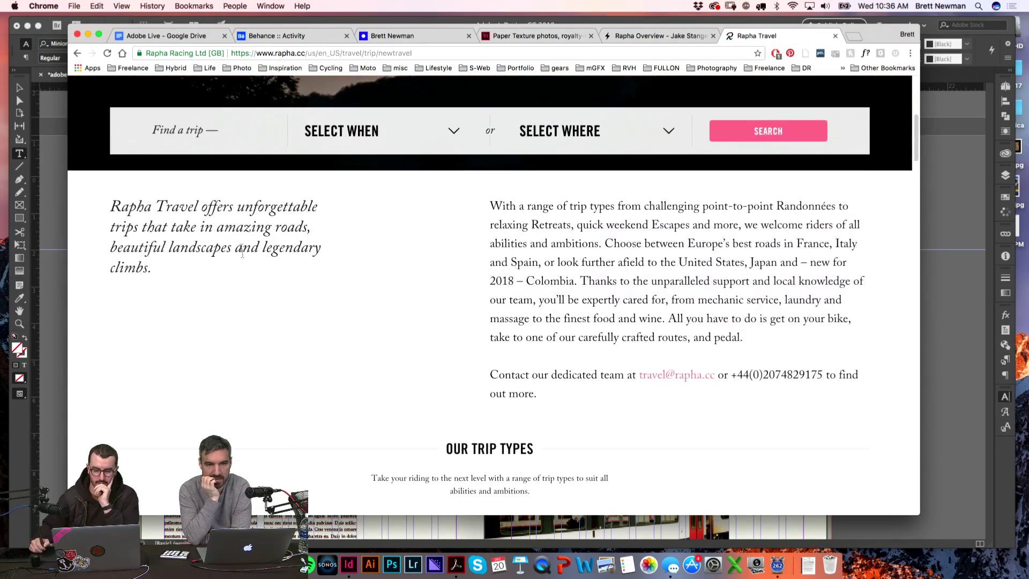
scroll(257, 442, up, 6)
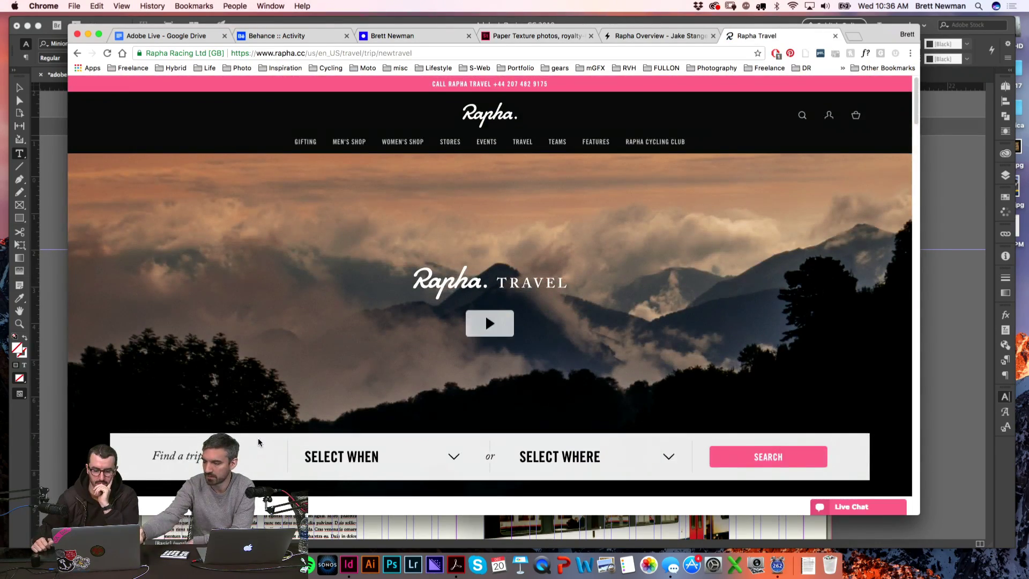
scroll(259, 442, down, 5)
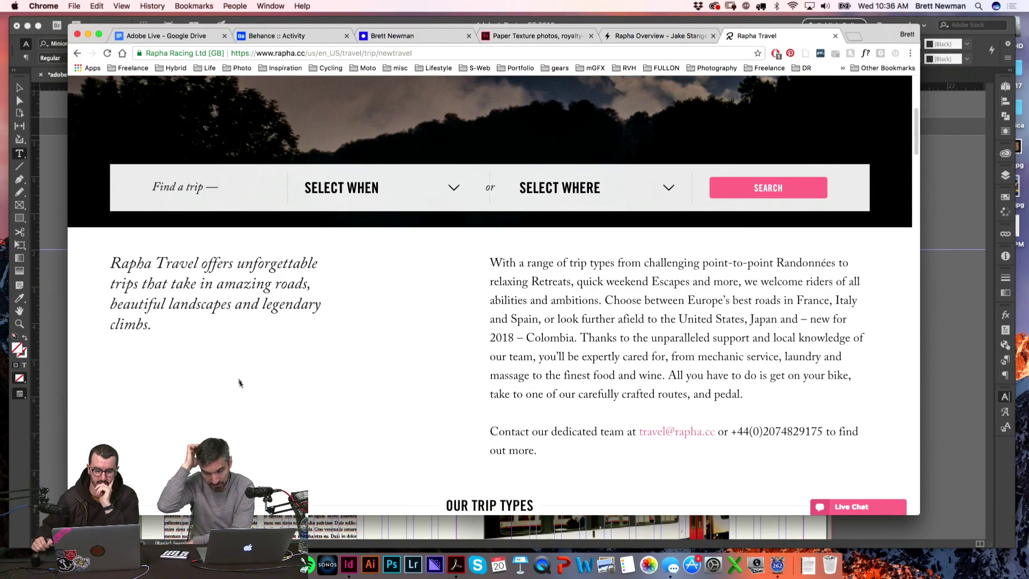
- Copy the phrase "beautiful landscapes and legendary climbs." from the italic intro on the Rapha Travel page
scroll(241, 382, down, 1)
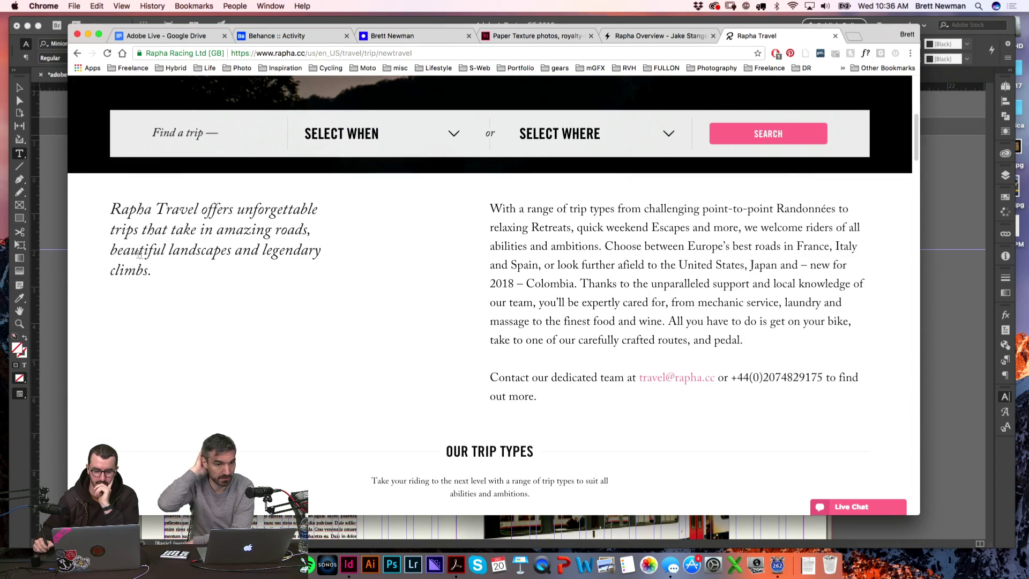
drag(111, 249, 154, 275)
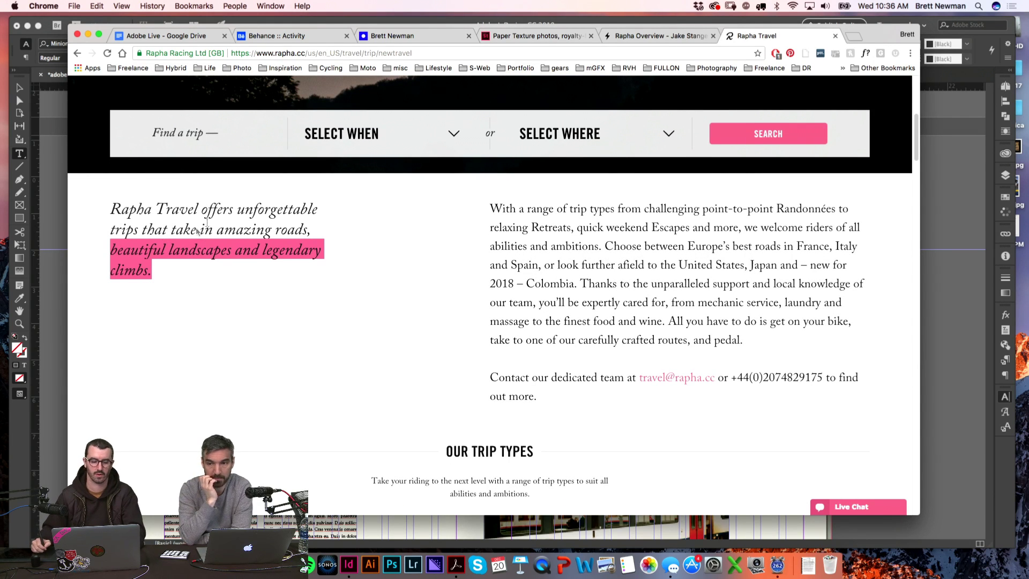
click(134, 259)
drag(109, 249, 148, 269)
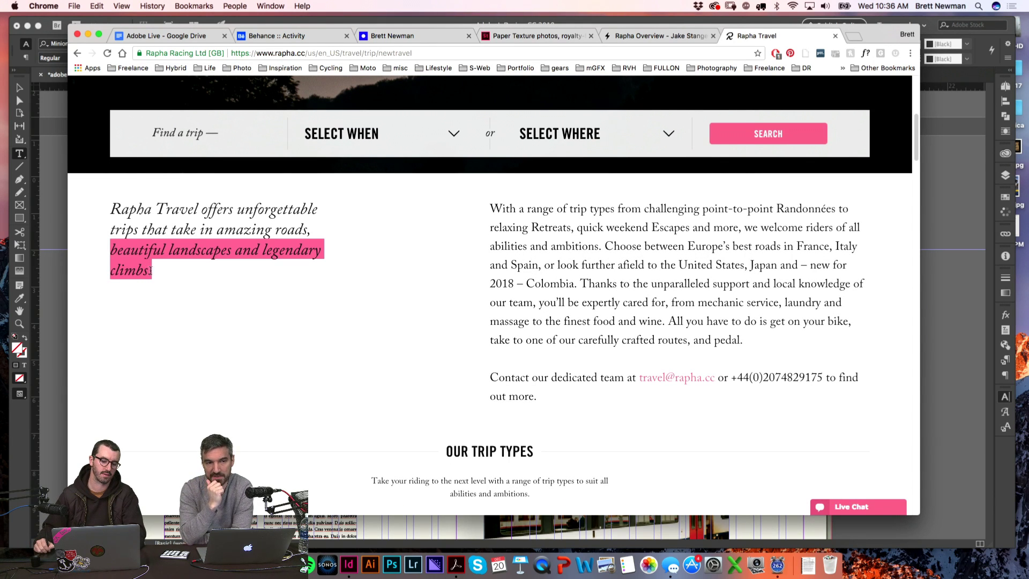
key(super+c)
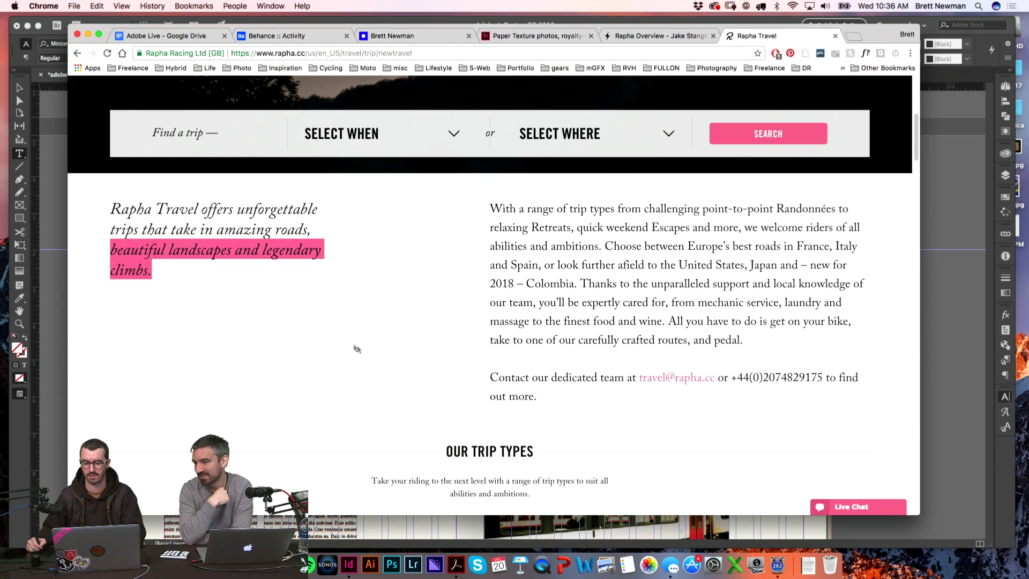
- Switch to InDesign, replace the page 11 headline with the copied phrase, and change its case to uppercase
key(super+Tab)
click(562, 296)
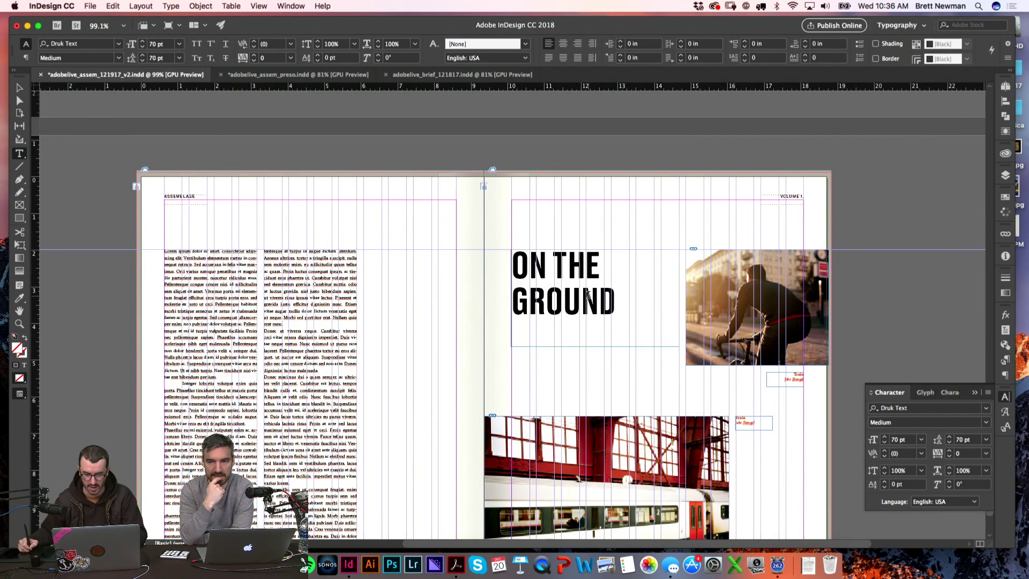
key(super+a)
key(super+v)
key(super+a)
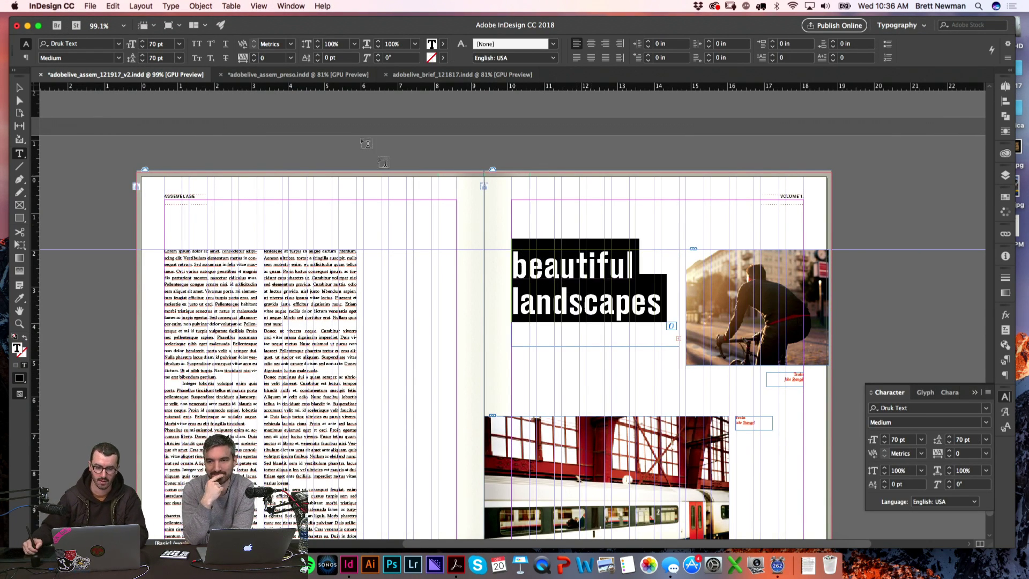
click(171, 6)
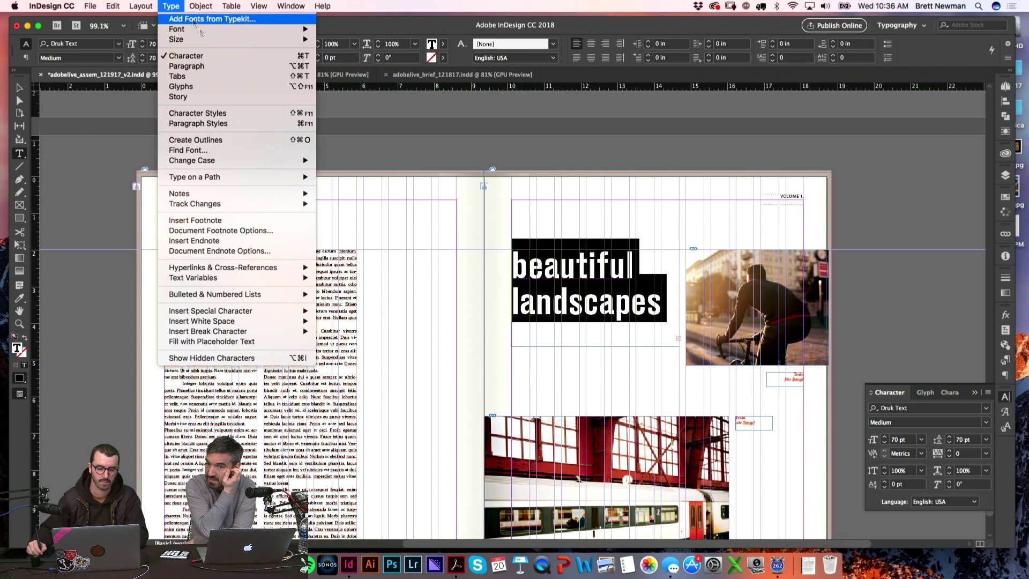
mouse_move(185, 159)
click(349, 160)
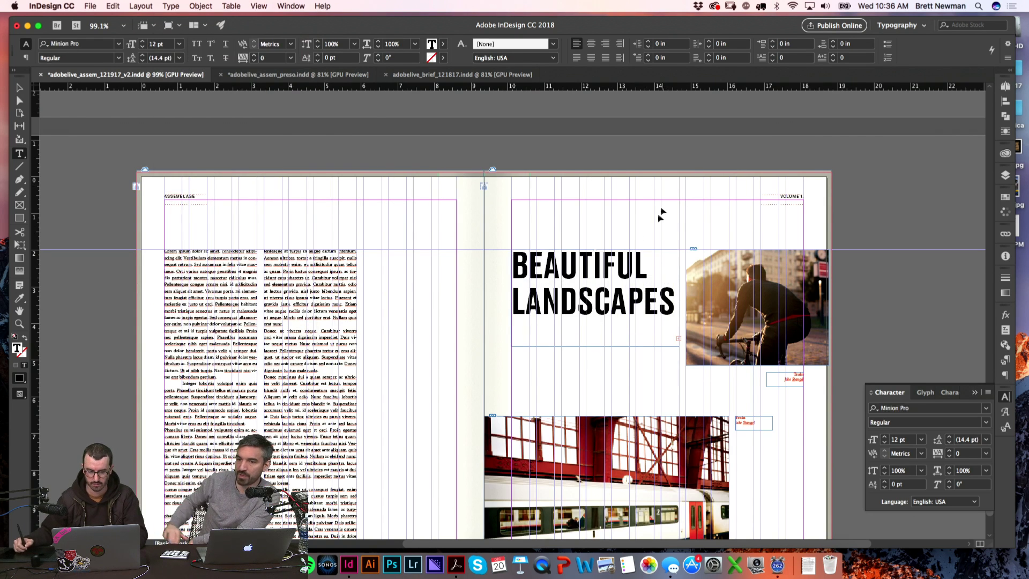
- Fit the headline frame to its full text and scale frame and text down together to about 3.9 in wide
key(Escape)
double_click(594, 346)
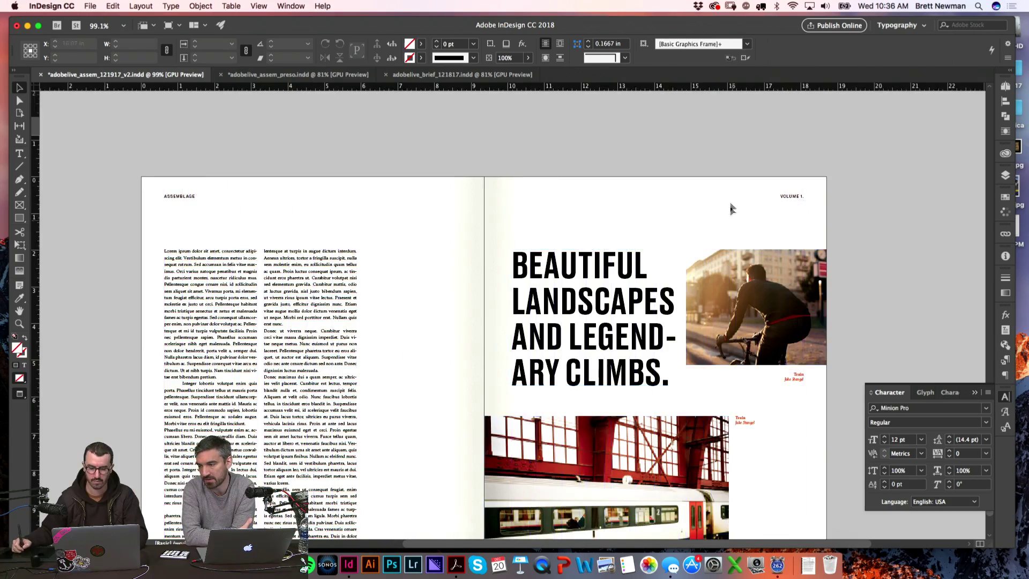
scroll(650, 316, down, 2)
key(e)
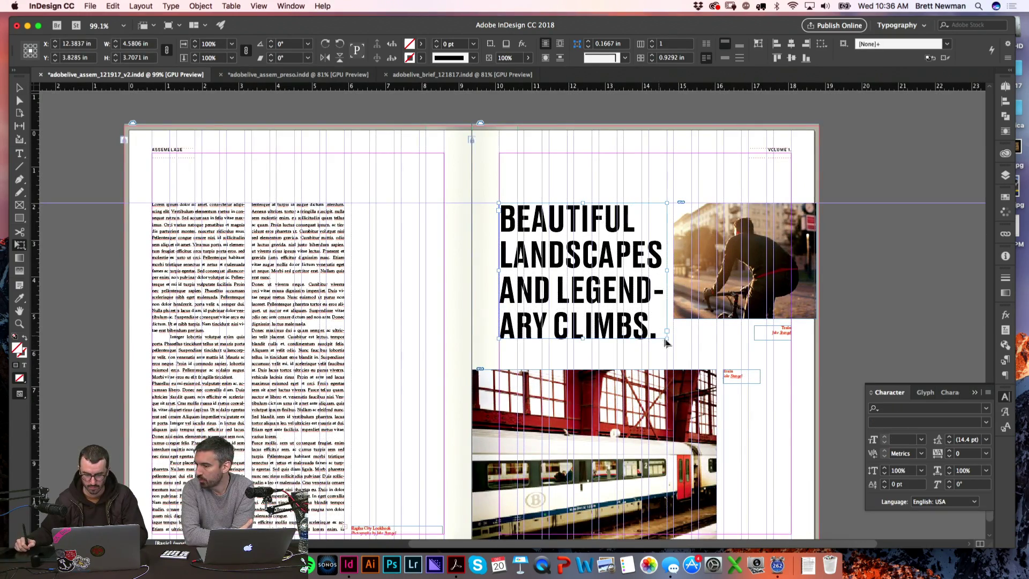
drag(665, 337, 642, 318)
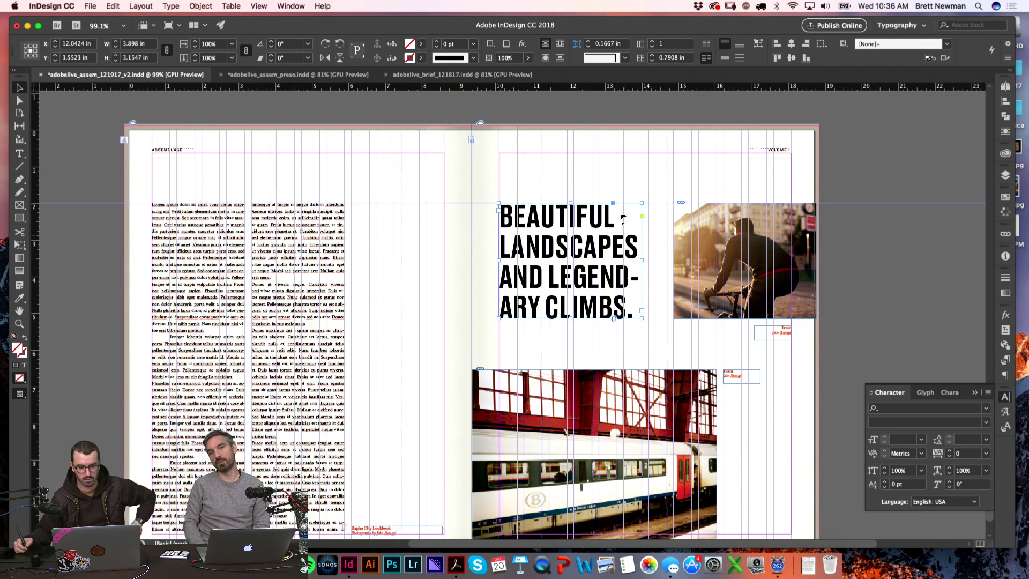
- Reduce the font size of the whole page 11 headline to 49 pt
key(Return)
key(super+a)
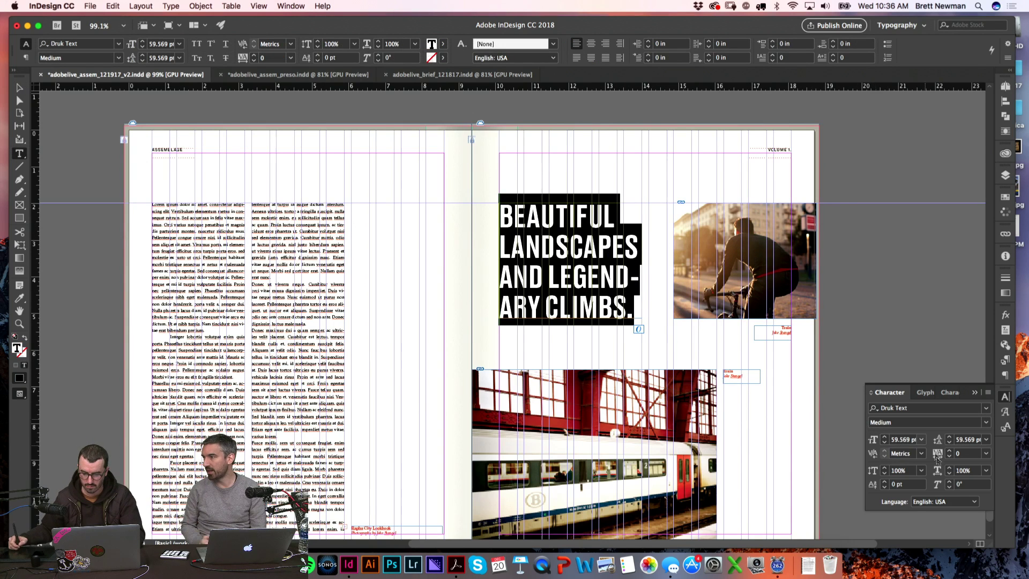
click(904, 438)
text(59)
key(Return)
key(Down)
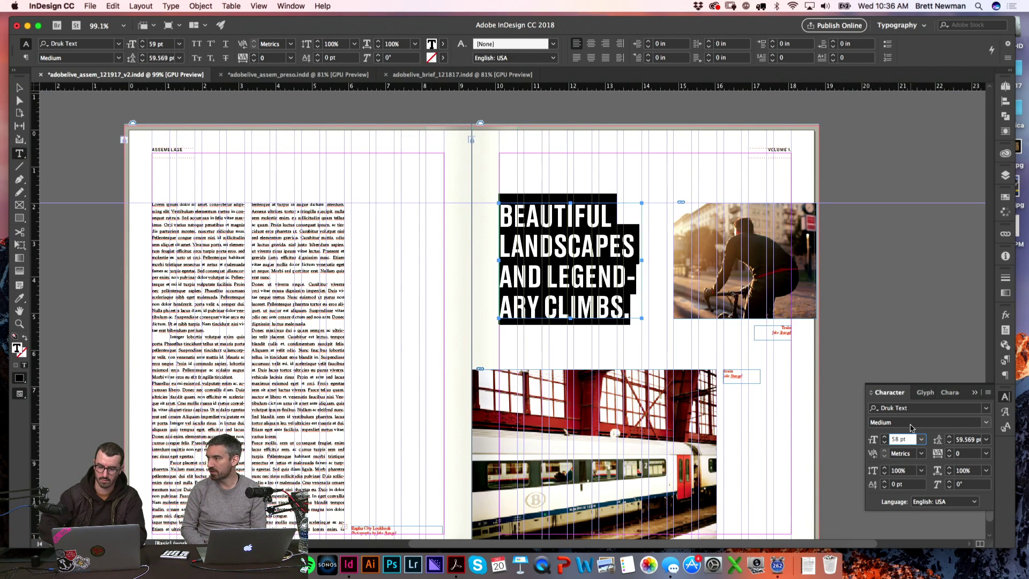
key(Down)
key(Down)
key(Down)
key(Down)
key(Down)
key(Down)
key(Down)
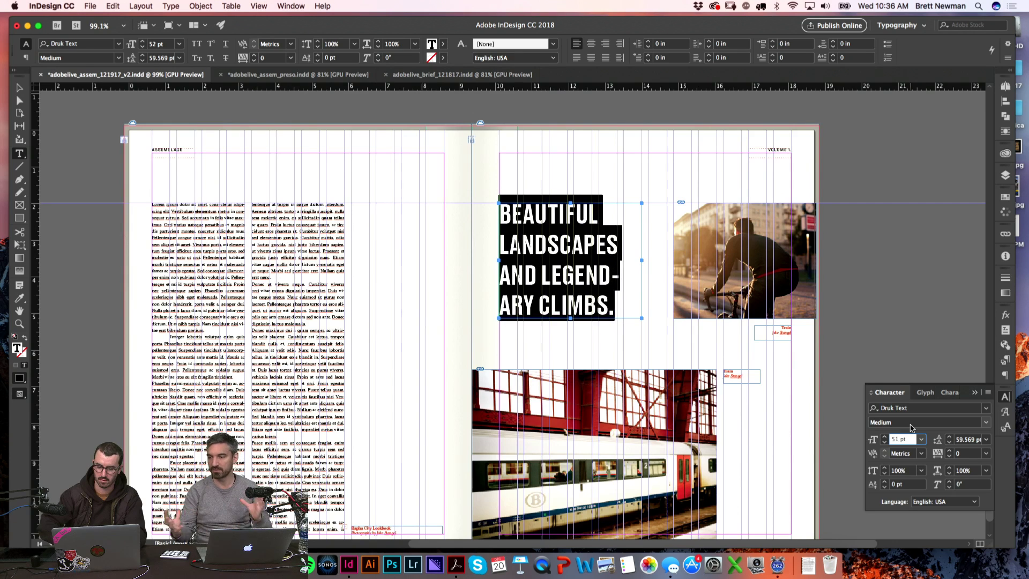
key(Down)
click(873, 236)
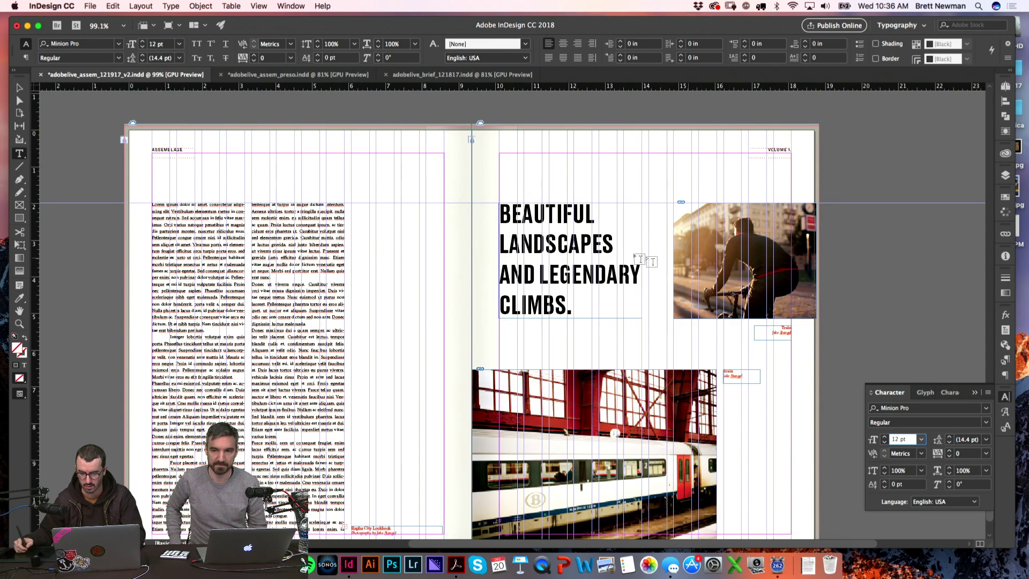
- Reset the headline's leading to Auto and tighten it to 50 pt
click(684, 318)
click(540, 301)
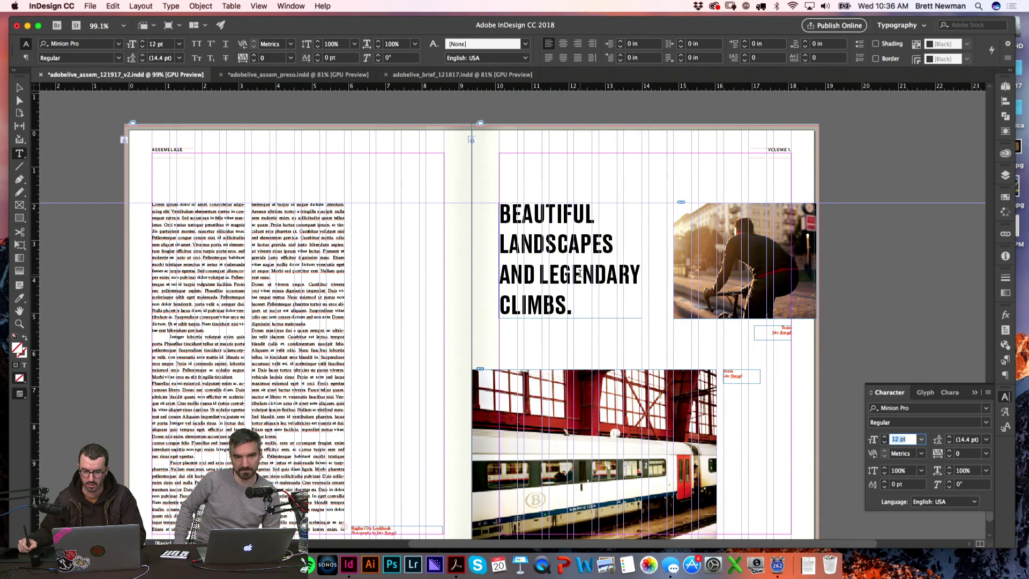
key(super+a)
click(986, 440)
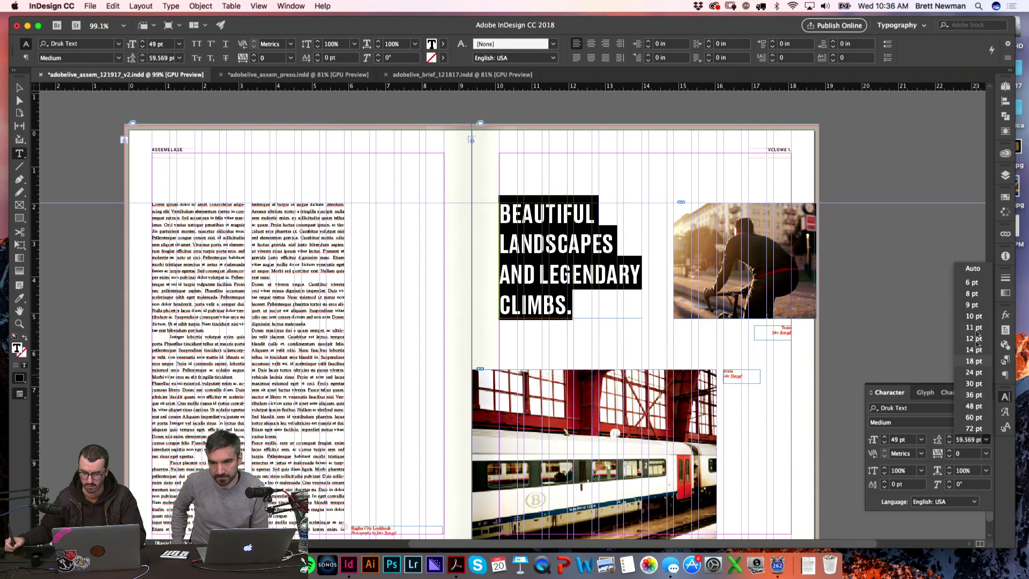
click(972, 268)
click(967, 439)
text(50)
key(Return)
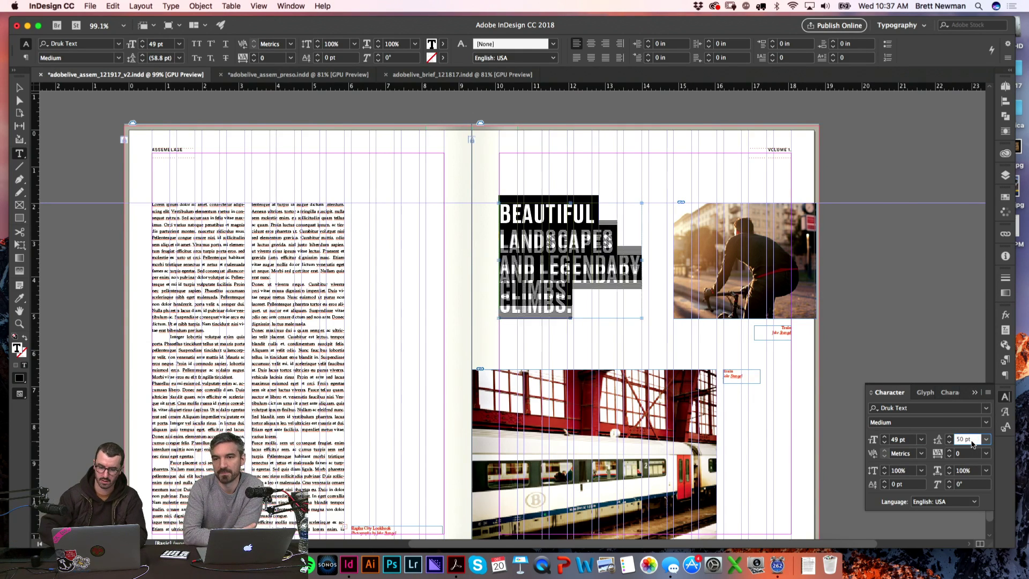
click(913, 320)
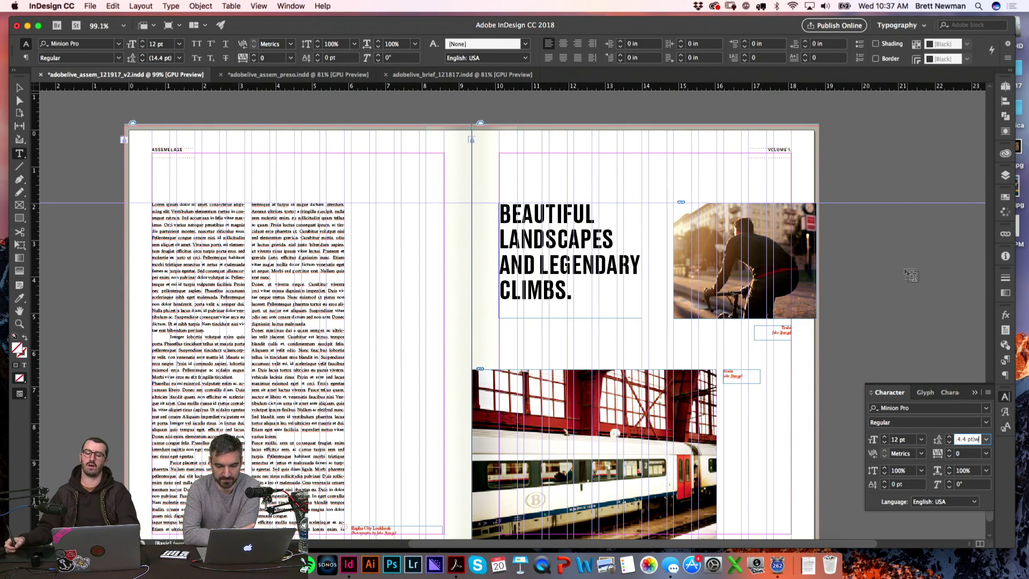
click(916, 293)
- Fit the headline frame's height to its four lines and preview the whole spread without guides
click(538, 300)
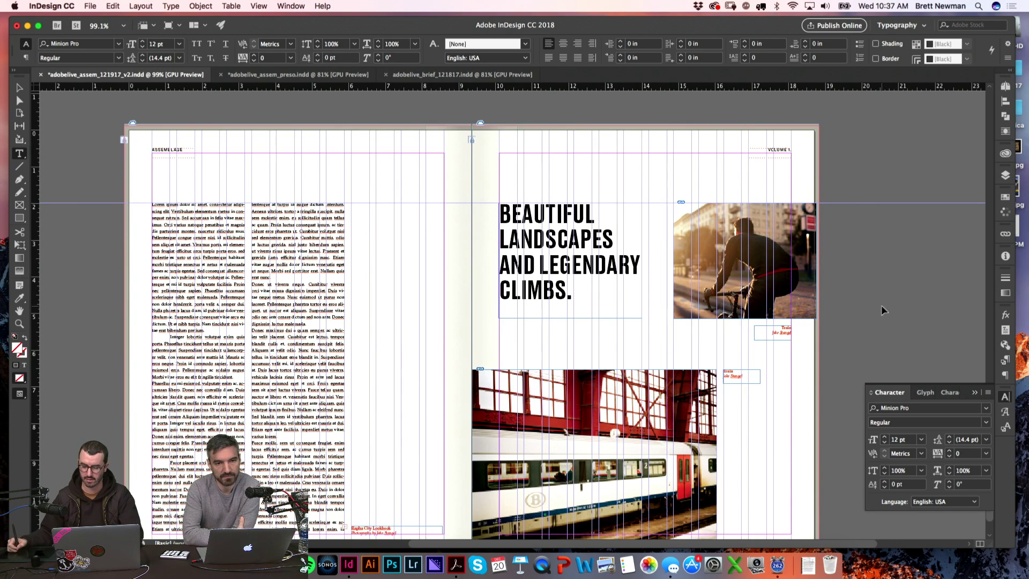
key(Escape)
key(w)
key(w)
click(559, 339)
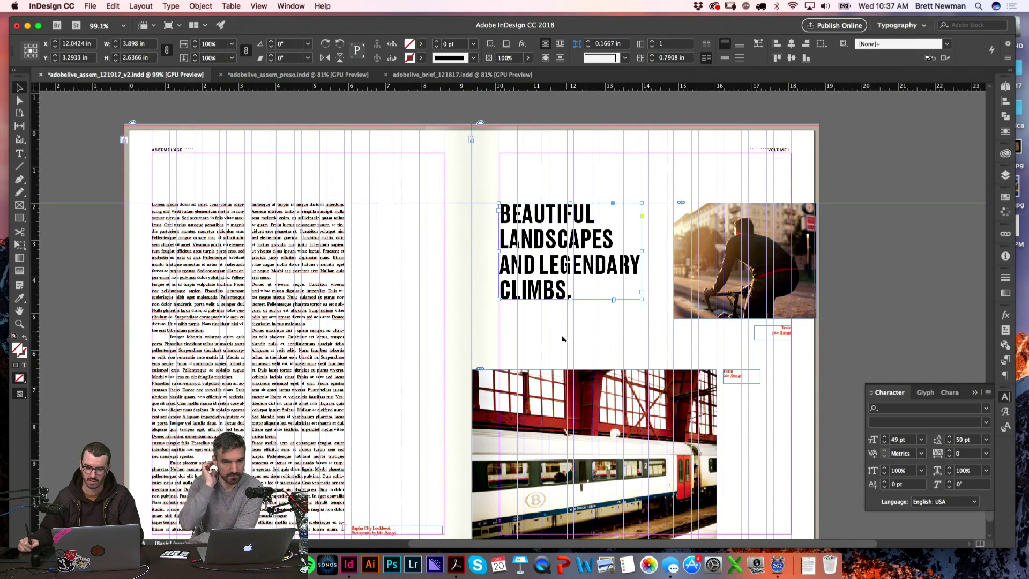
key(w)
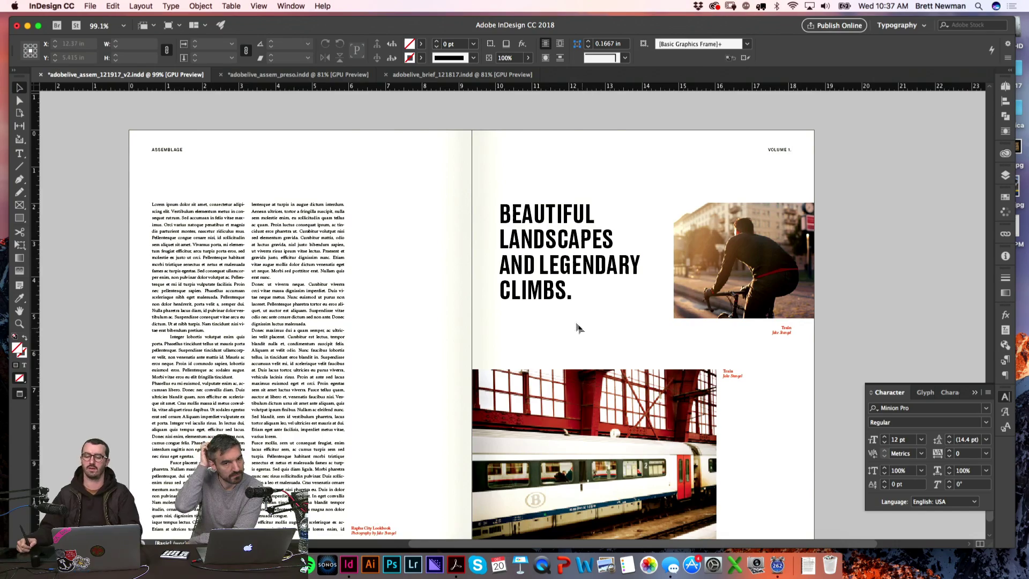
key(w)
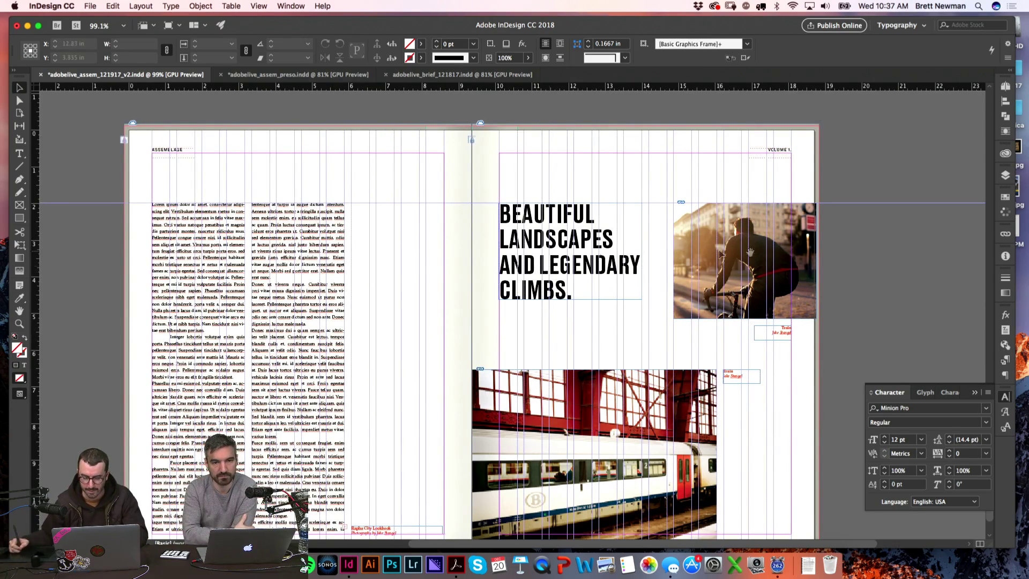
click(979, 351)
scroll(846, 281, down, 3)
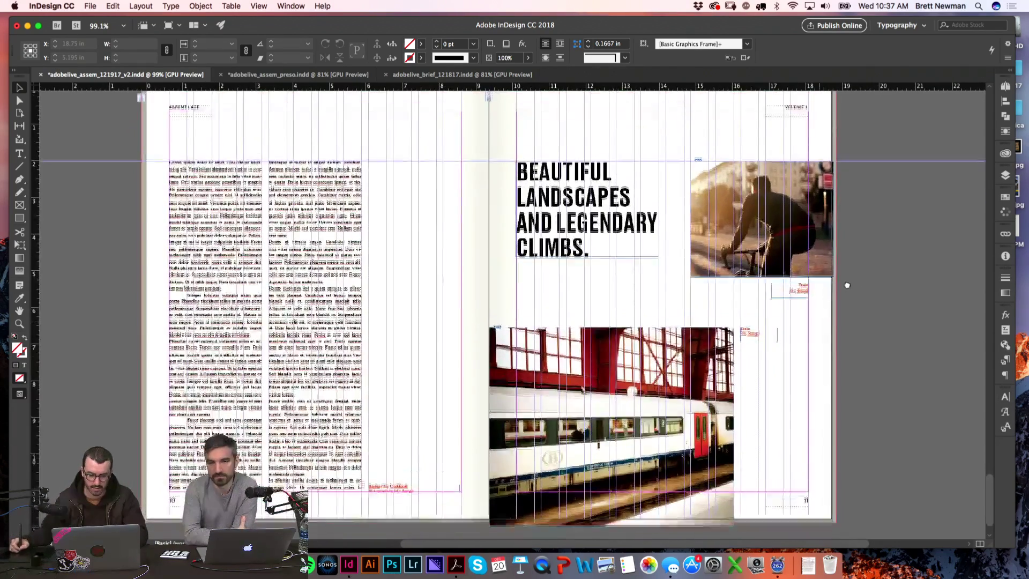
key(w)
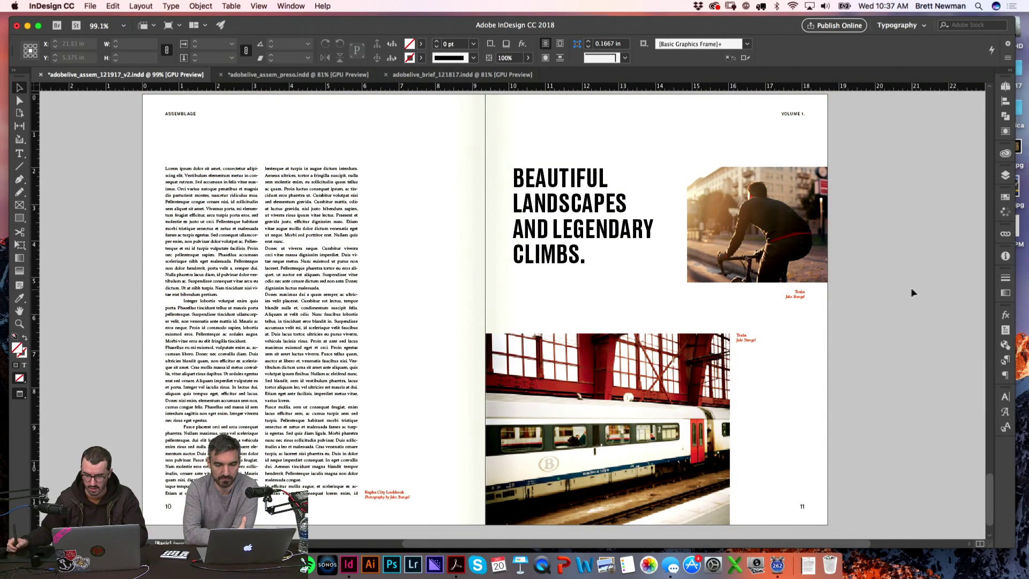
- Enclose the page 11 headline in opening and closing double quotation marks
key(t)
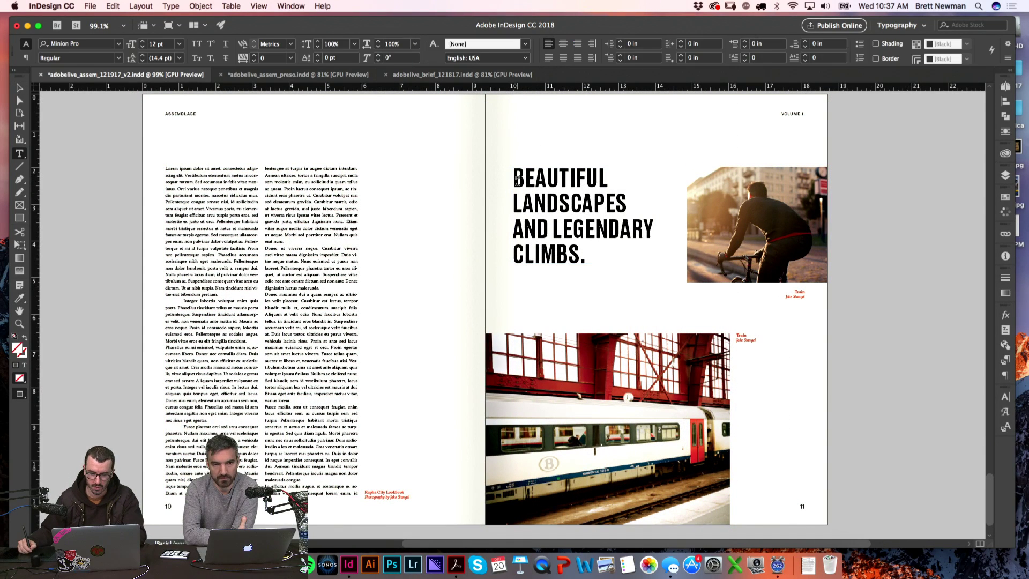
click(515, 173)
text(")
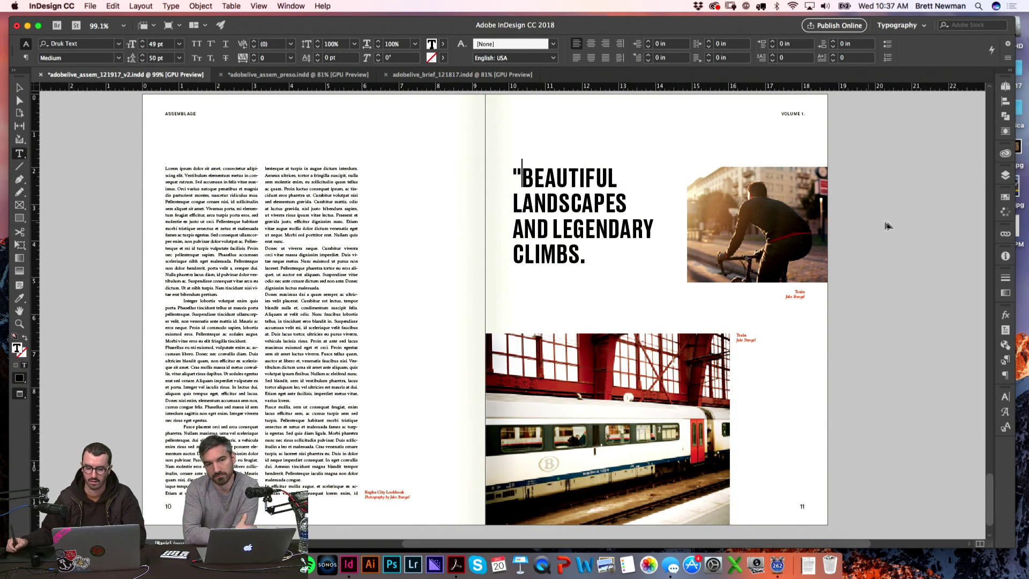
click(610, 255)
text(")
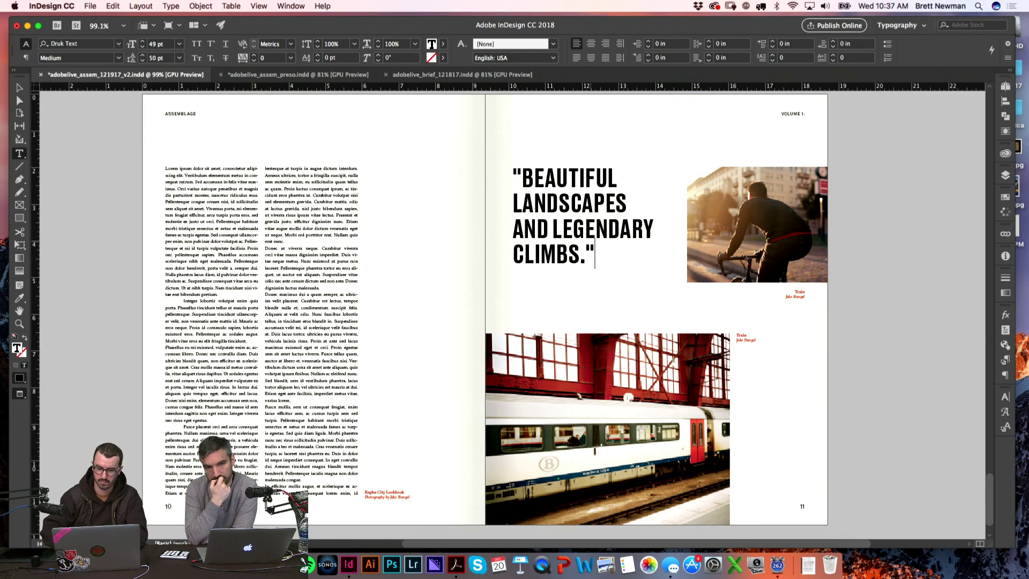
key(Escape)
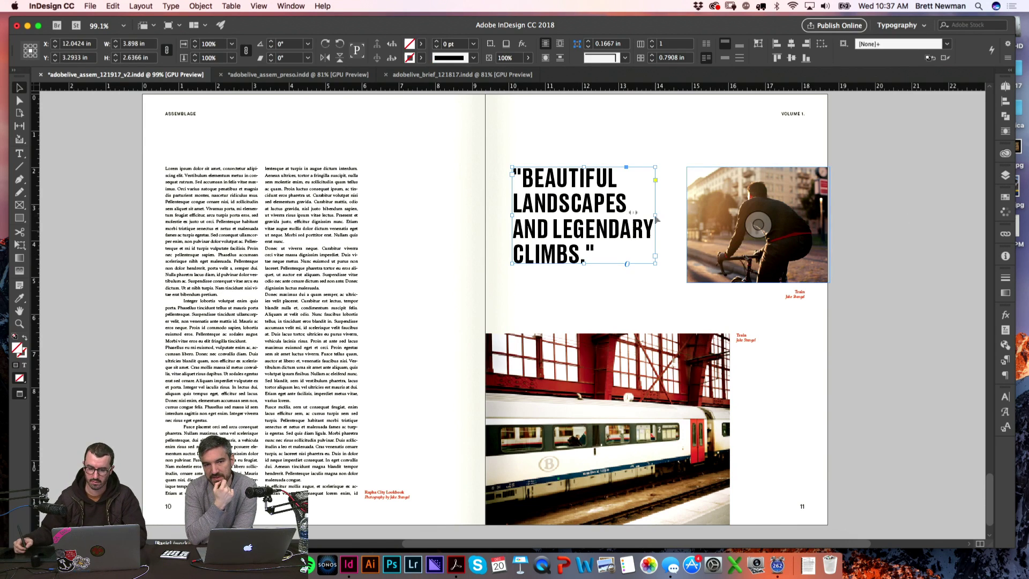
click(553, 152)
- Examine the opening quotation mark's alignment and OpenType options up close, and select the headline's text frame
scroll(535, 167, up, 5)
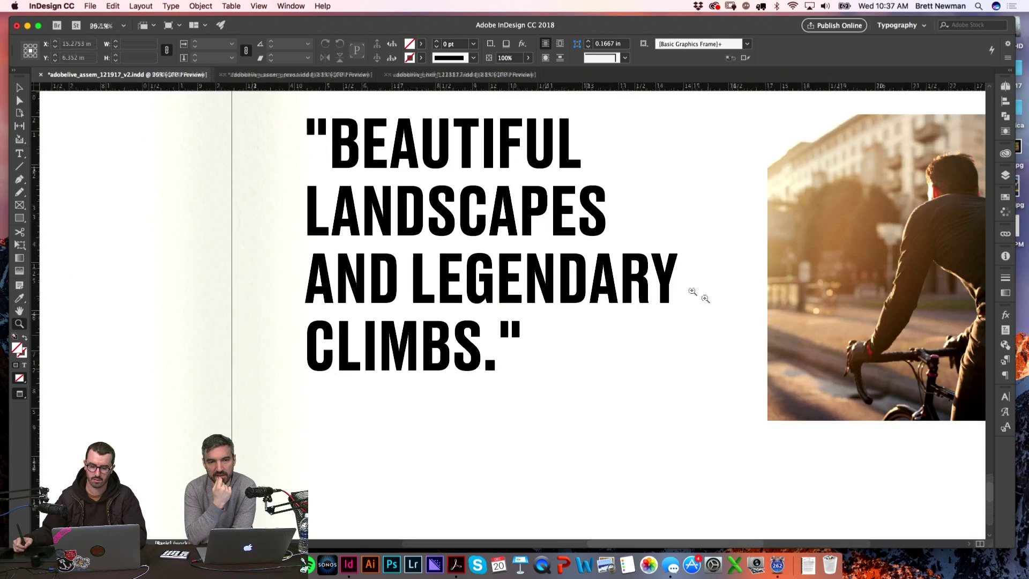
key(t)
drag(461, 182, 432, 179)
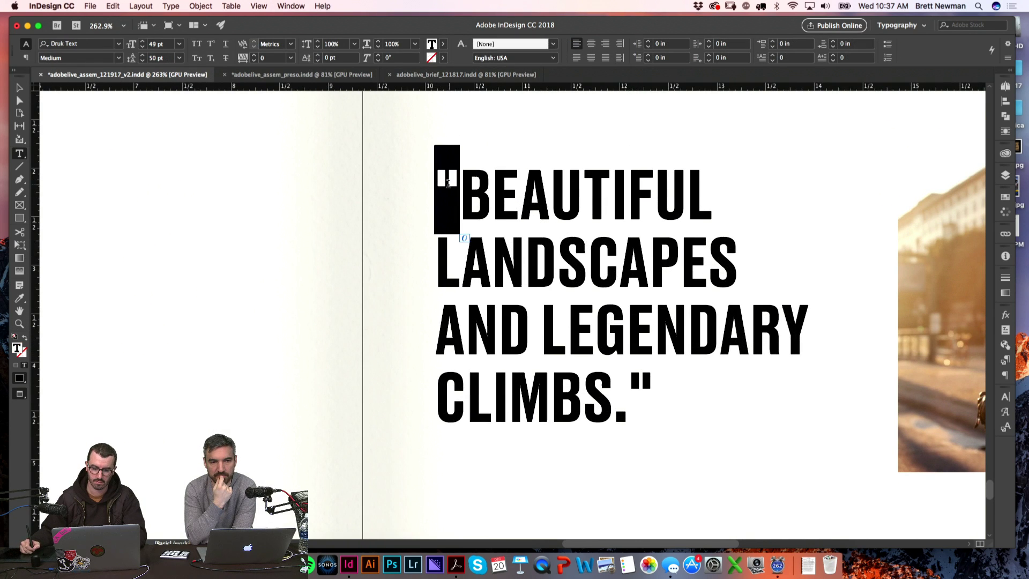
click(464, 238)
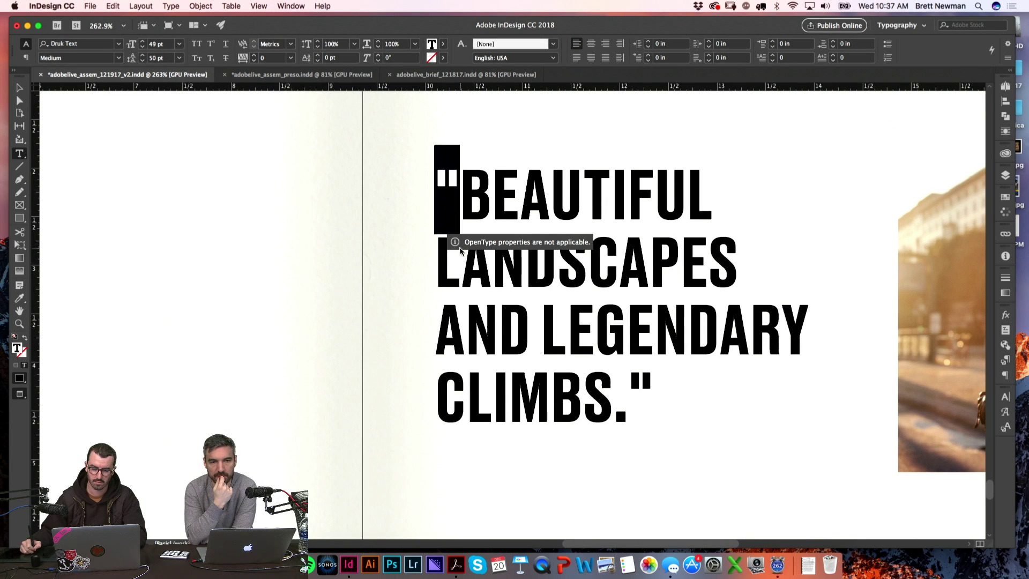
click(416, 214)
key(Escape)
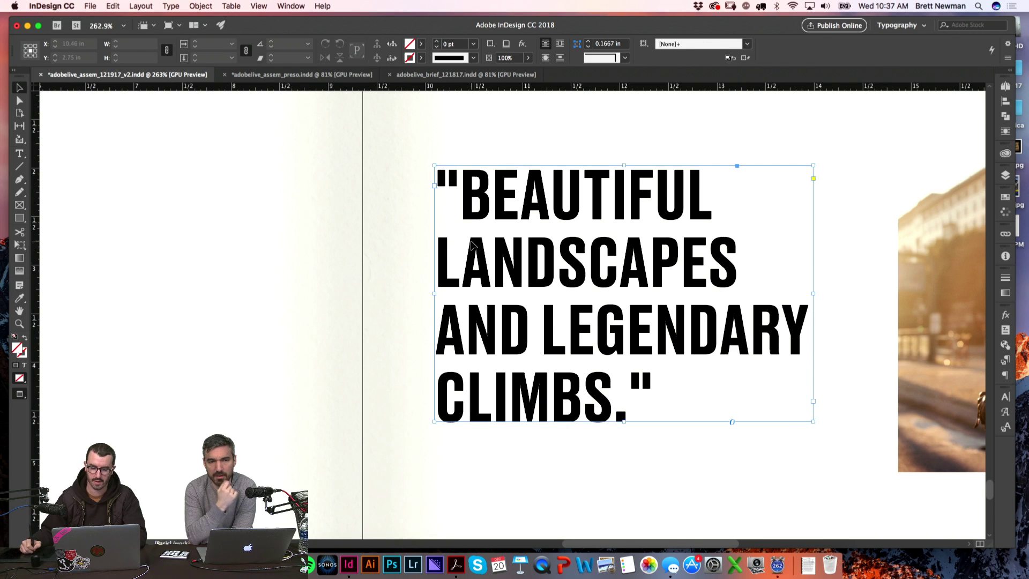
click(357, 247)
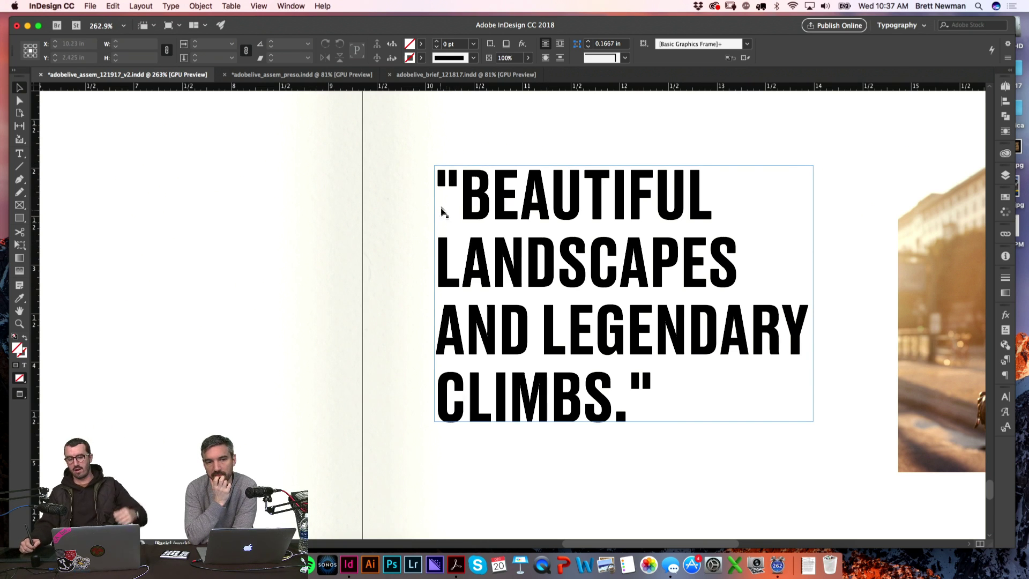
click(469, 225)
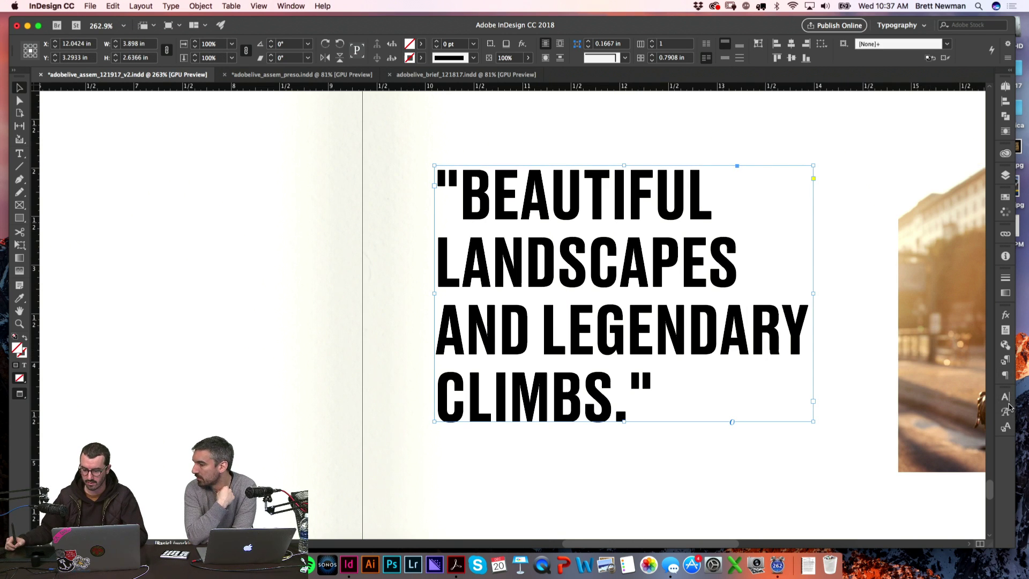
click(1005, 375)
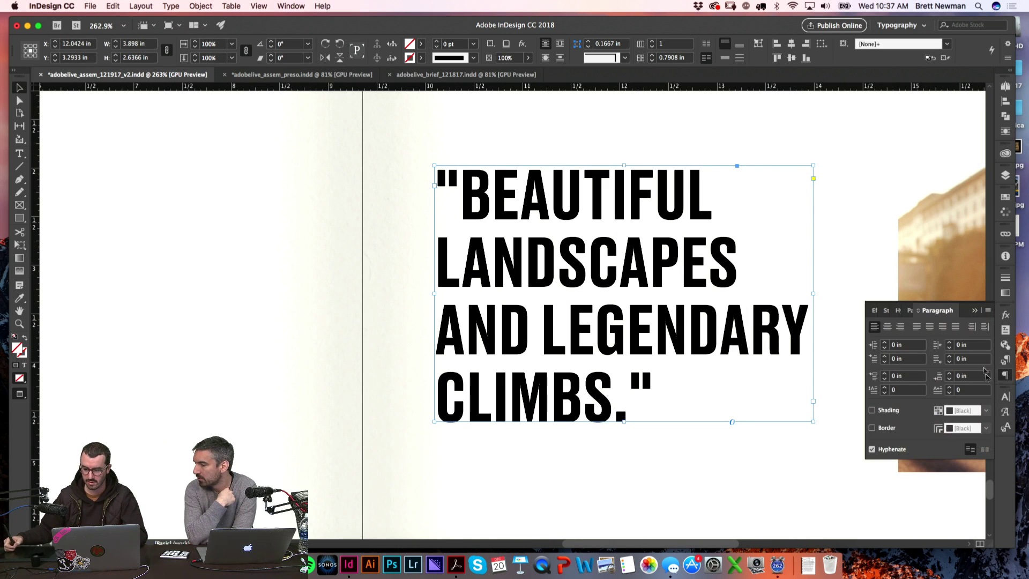
click(987, 311)
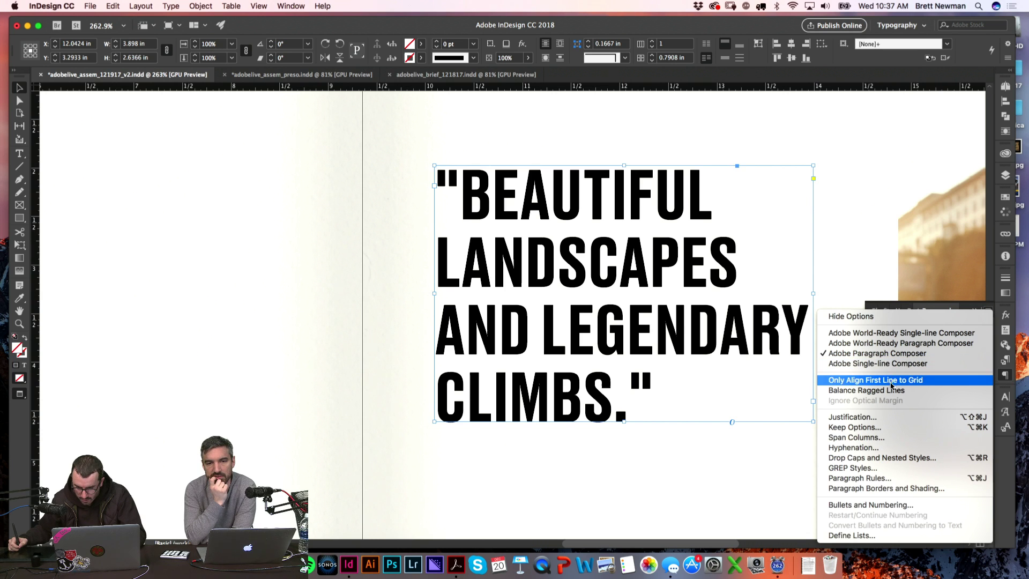
click(327, 5)
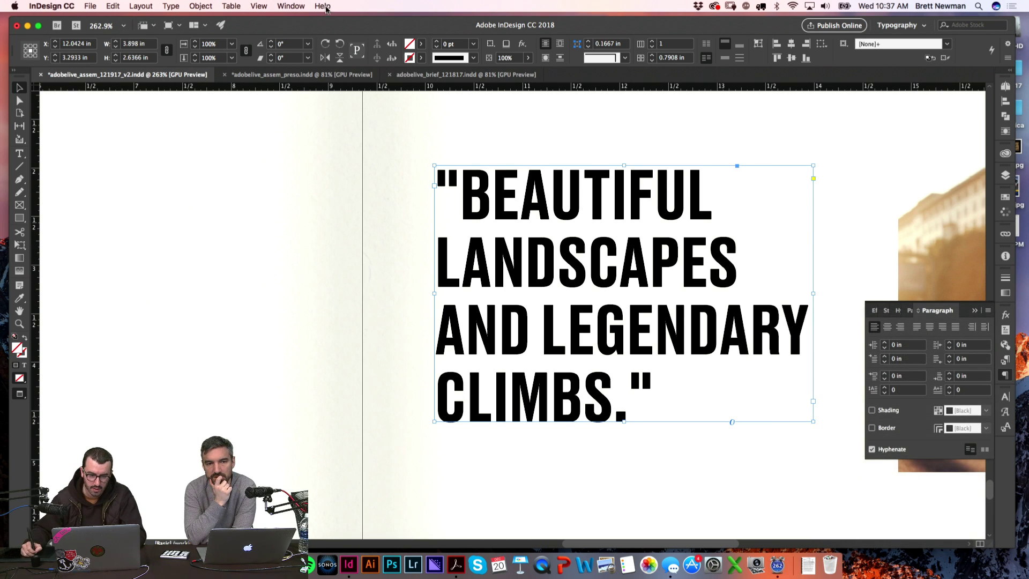
- Find the Story options by searching the application help for "stor" and enable Optical Margin Alignment for the page 11 headline
click(323, 6)
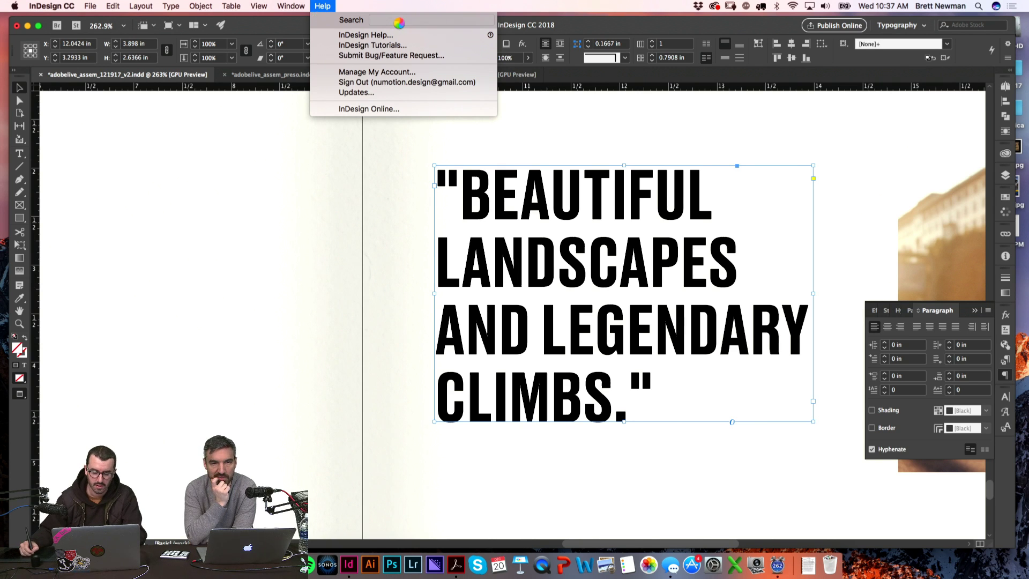
key(Escape)
click(329, 9)
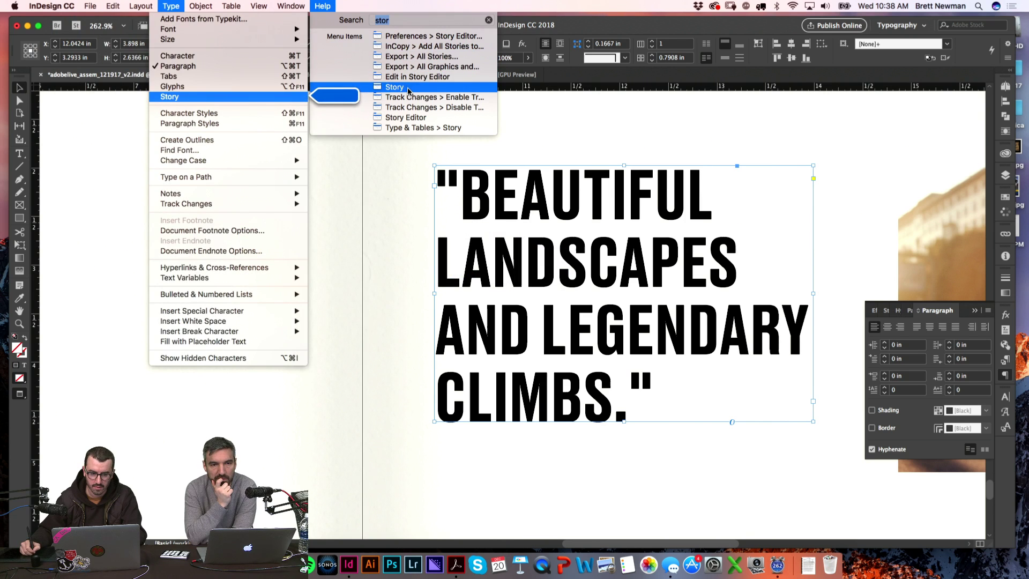
mouse_move(186, 6)
click(204, 96)
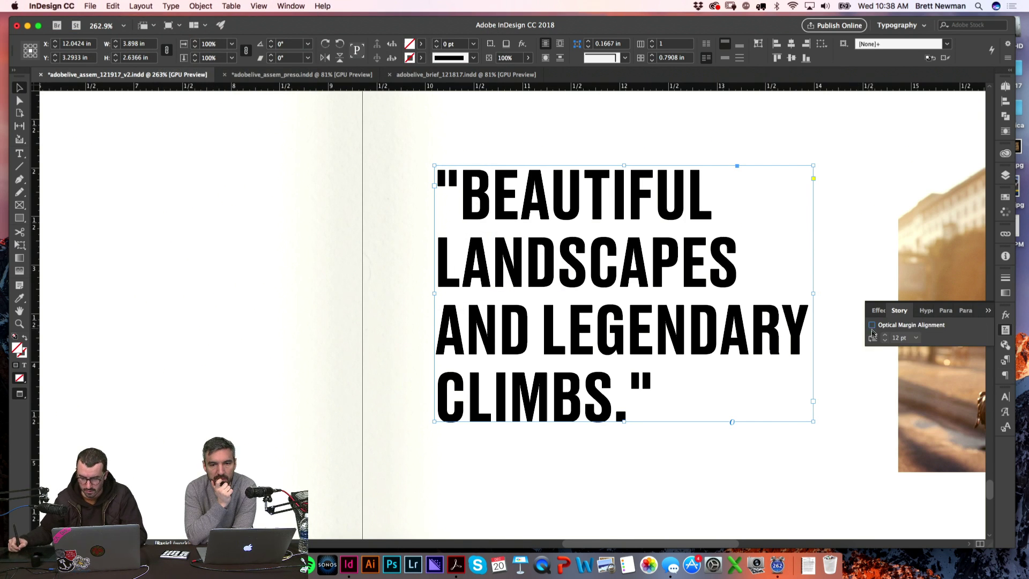
click(871, 325)
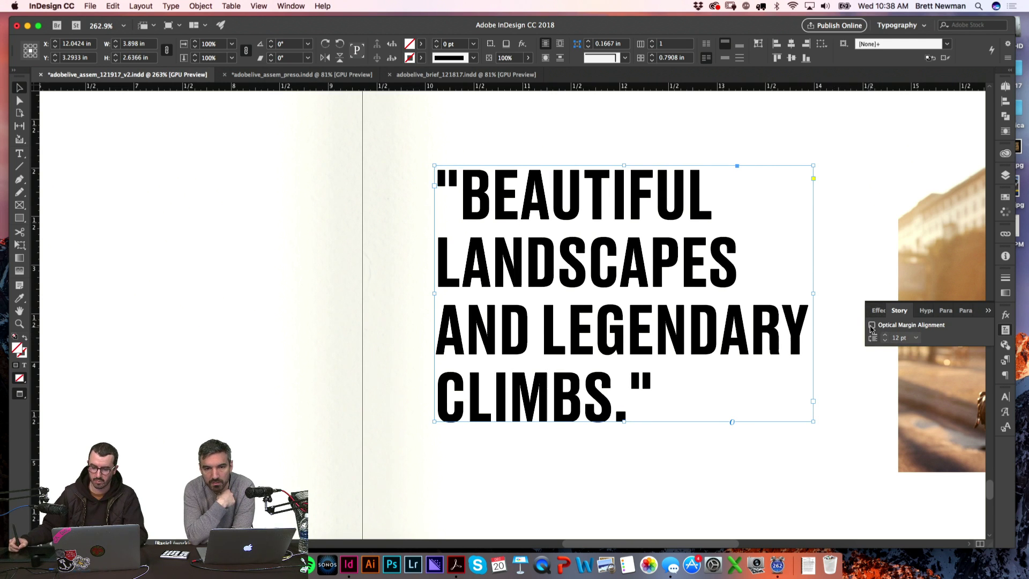
click(321, 326)
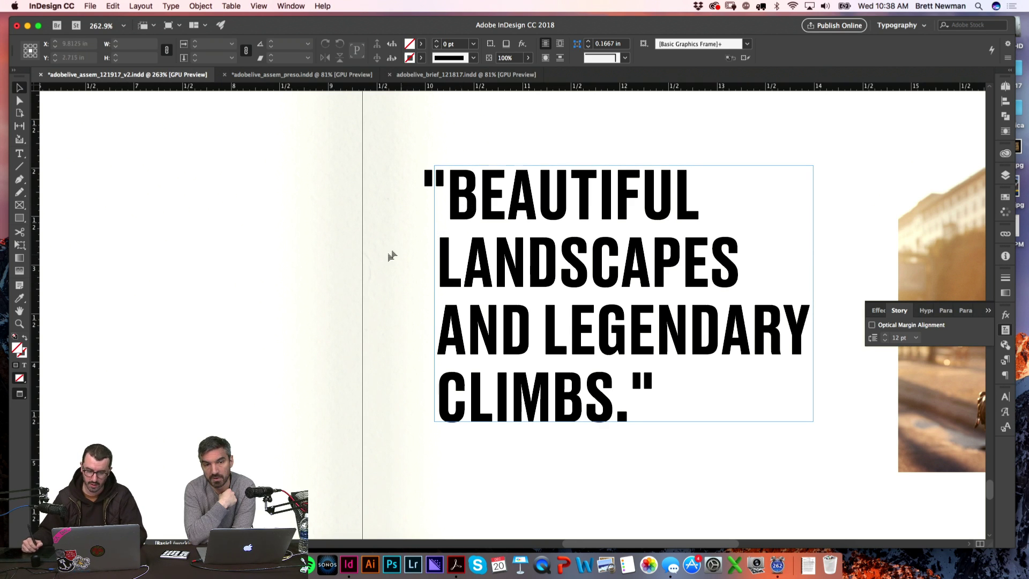
- Try optical margin alignment sizes of 16 and 18 pt on the headline, and return the size to 12 pt
double_click(449, 228)
text(t)
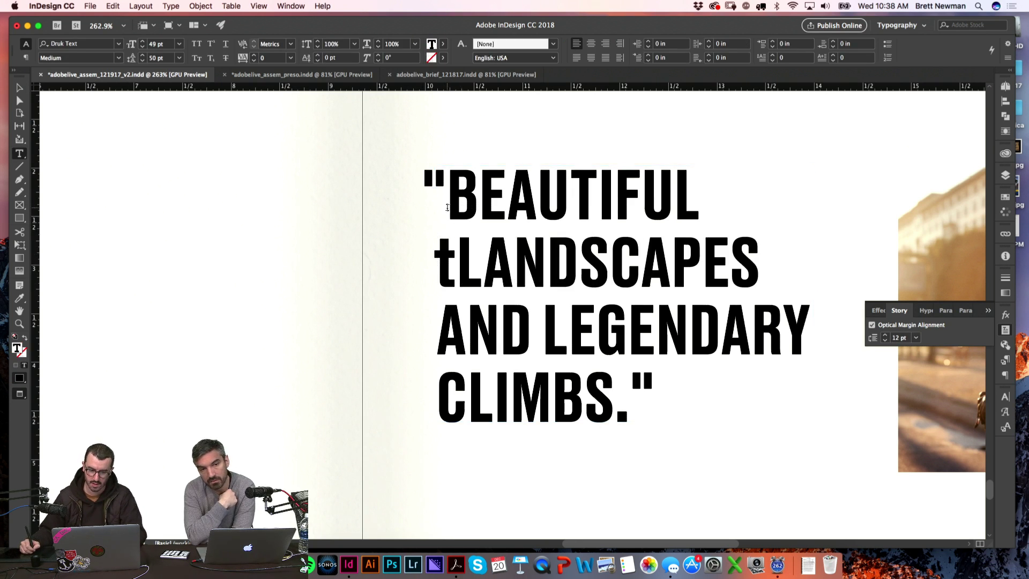
key(BackSpace)
click(885, 335)
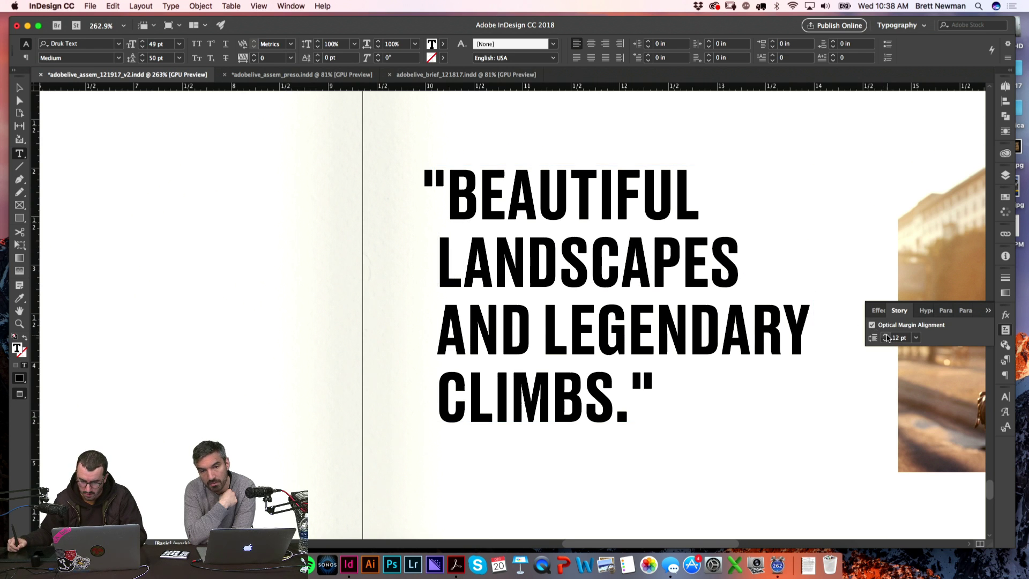
key(Escape)
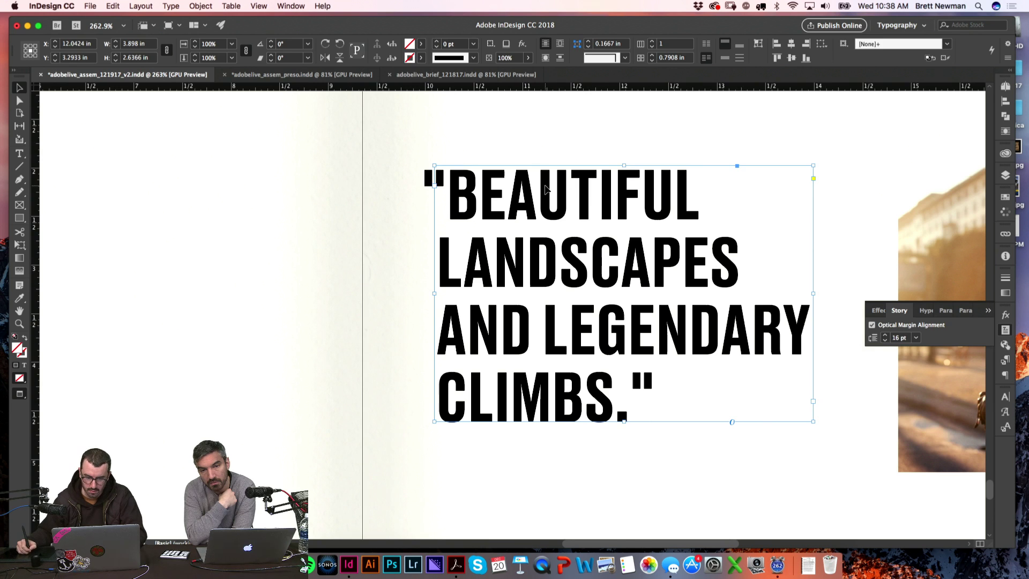
triple_click(546, 188)
click(884, 336)
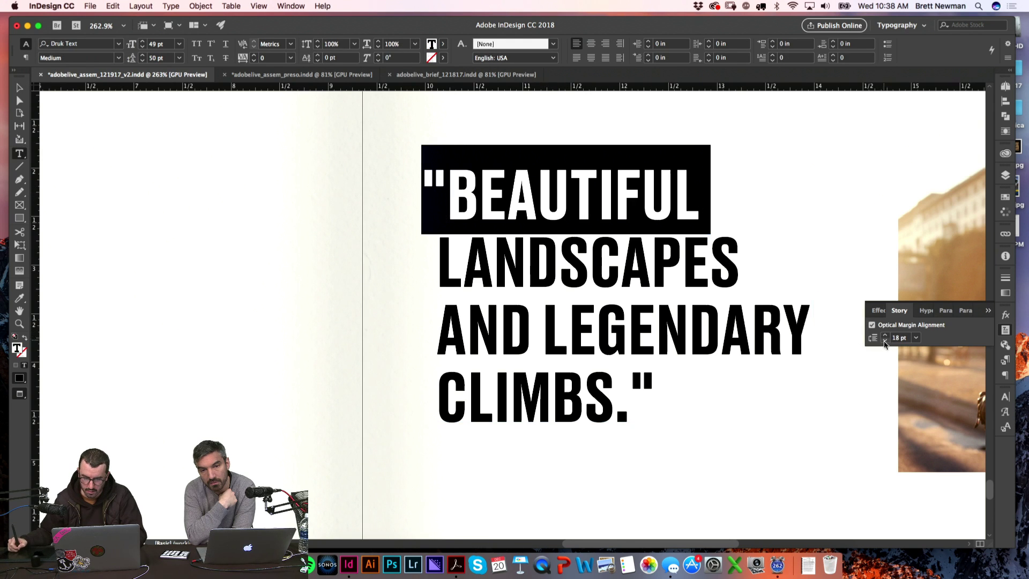
click(885, 336)
click(885, 341)
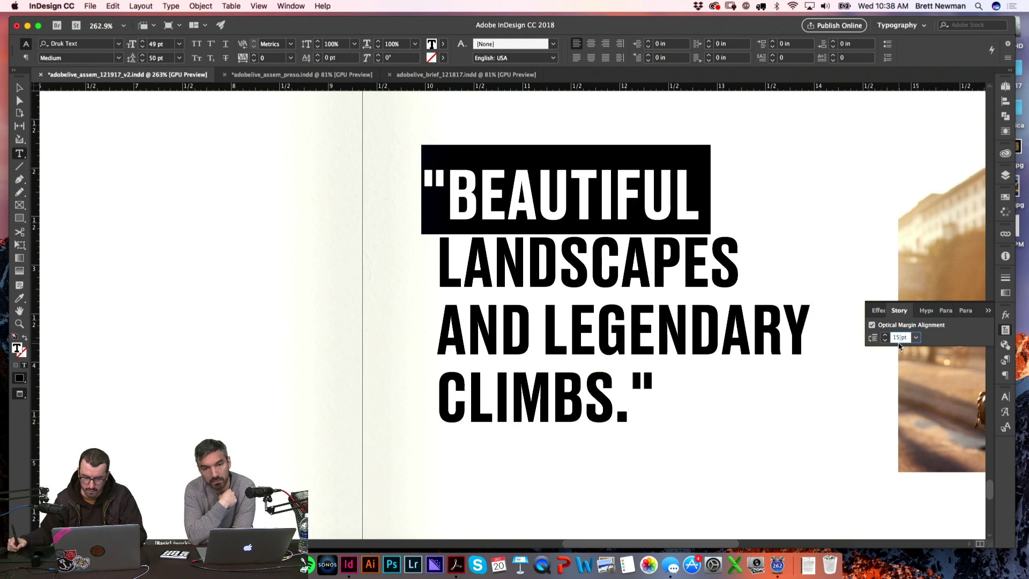
text(12)
key(Return)
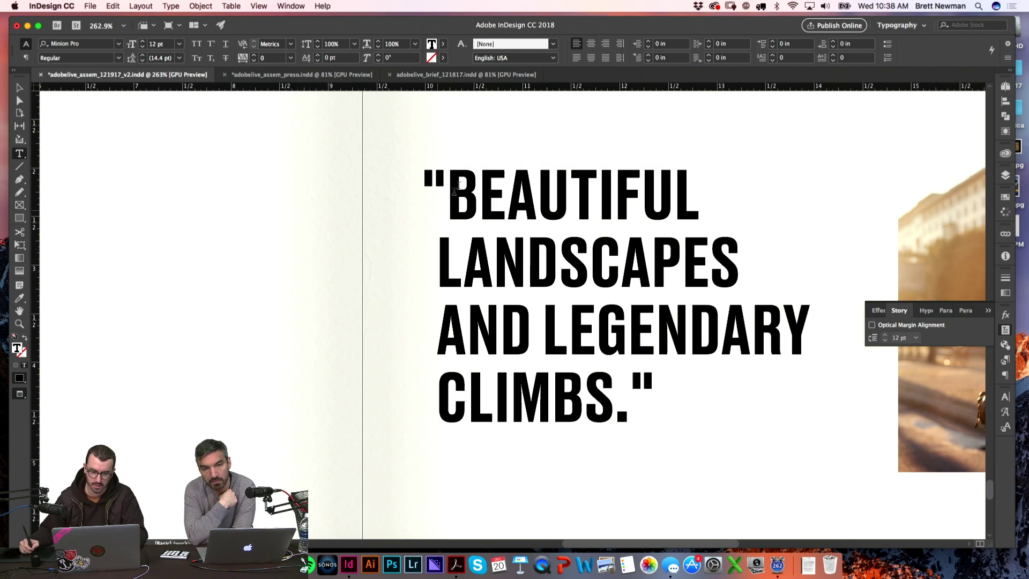
- Try hanging the headline's opening quote with left indents of 0.0625 and 0.125 in and first-line indents of -0.0625 and -0.125 in
click(1005, 396)
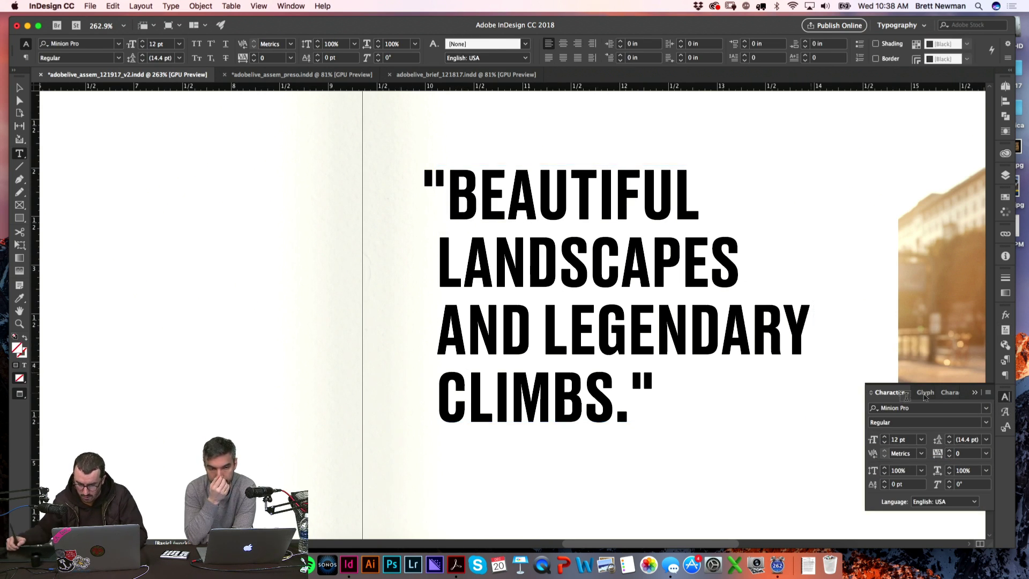
key(Escape)
triple_click(514, 183)
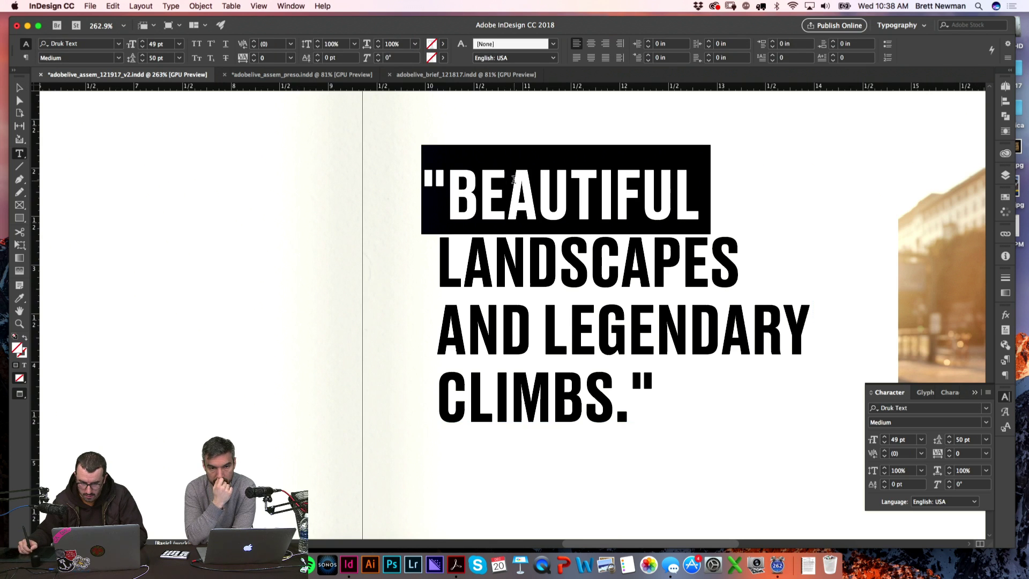
click(1005, 376)
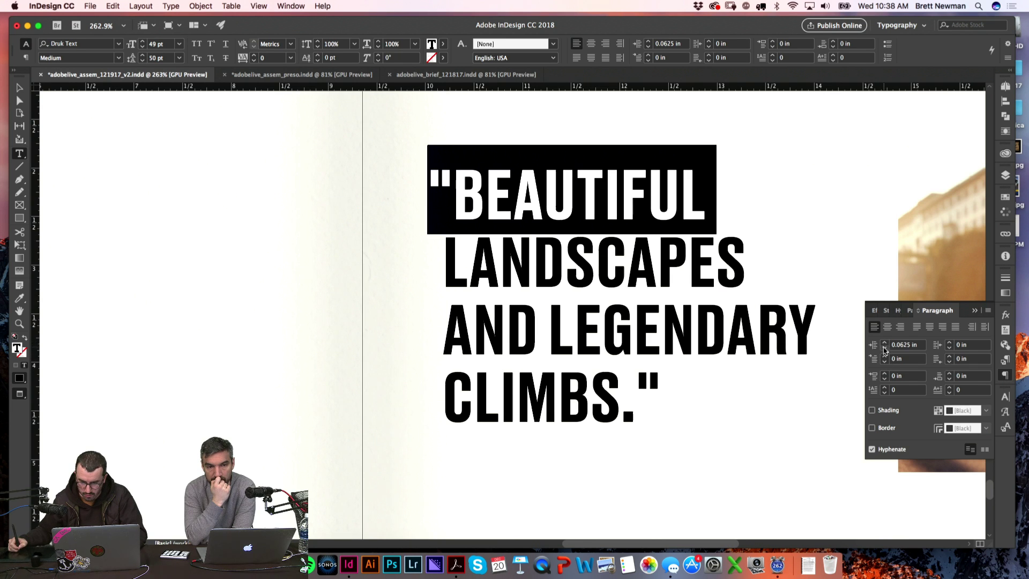
click(431, 180)
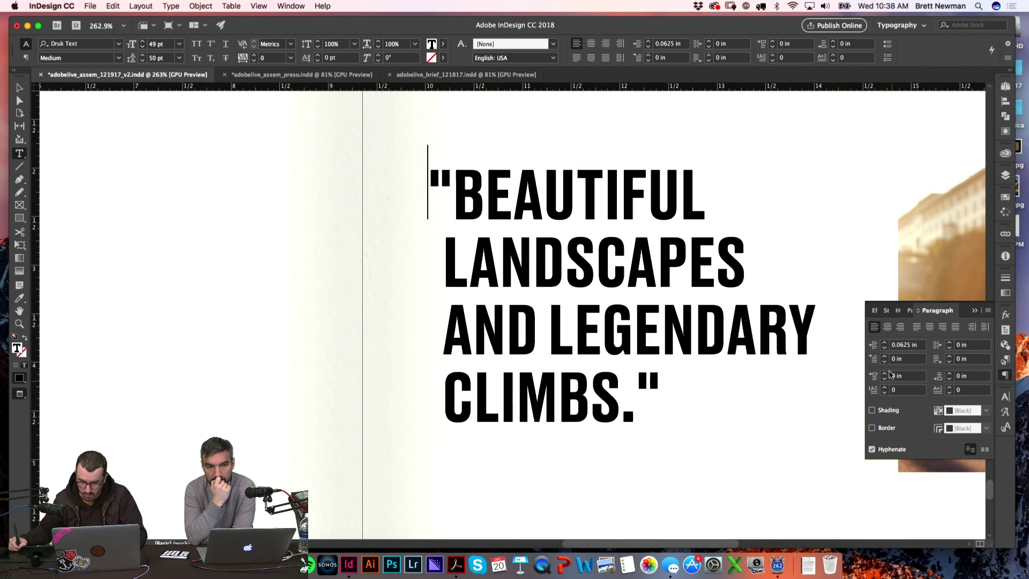
click(885, 362)
key(Escape)
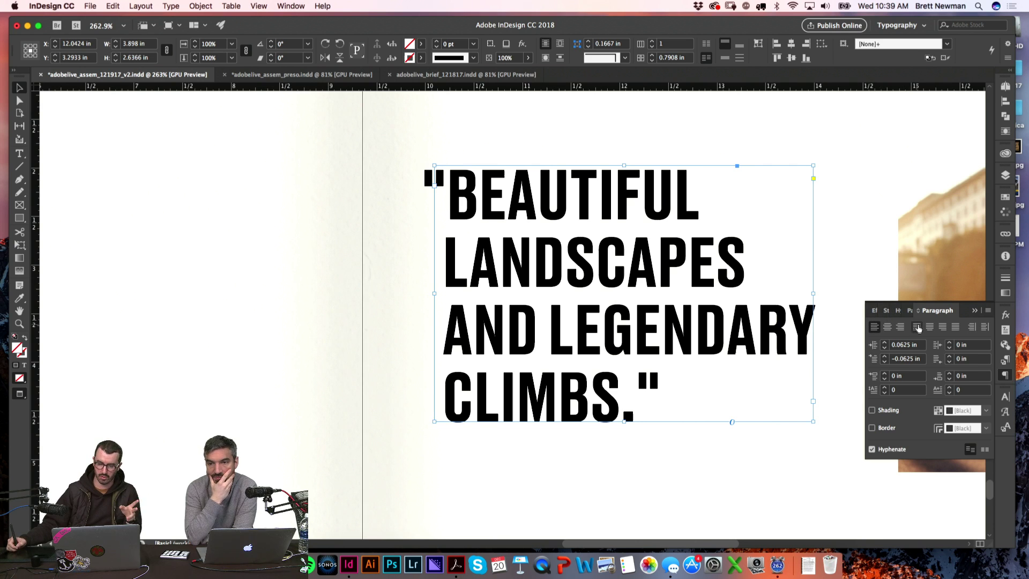
click(885, 343)
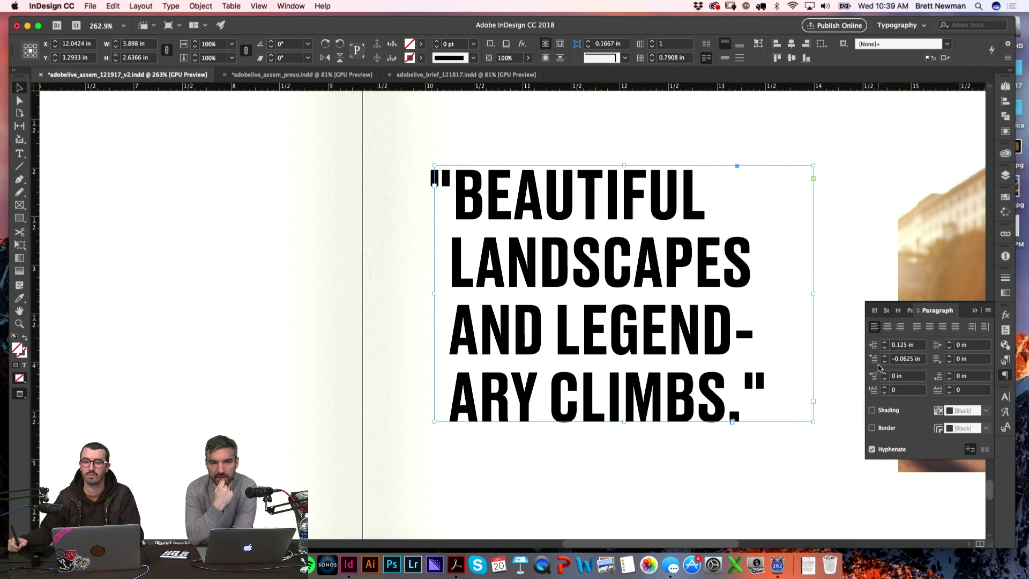
click(885, 364)
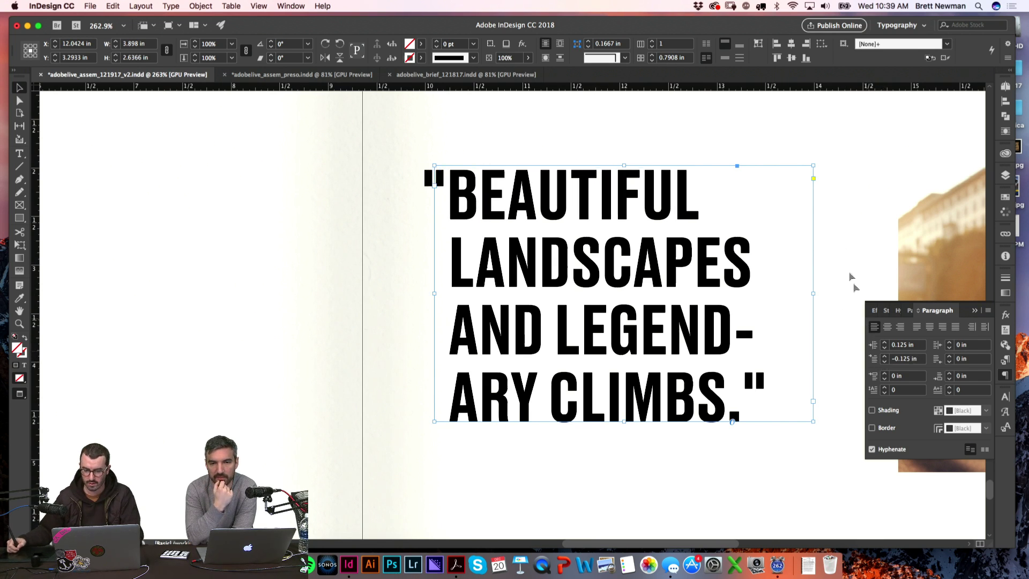
- Show the layout guides and undo the headline's left and first-line indent changes
key(super+semicolon)
key(super+z)
key(super+z)
key(super+z)
key(super+z)
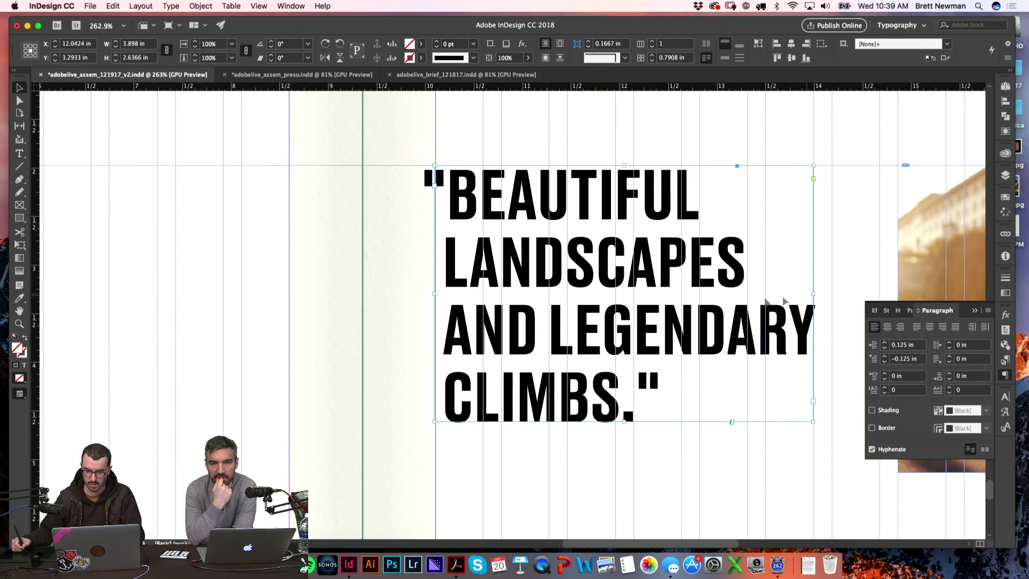
click(326, 280)
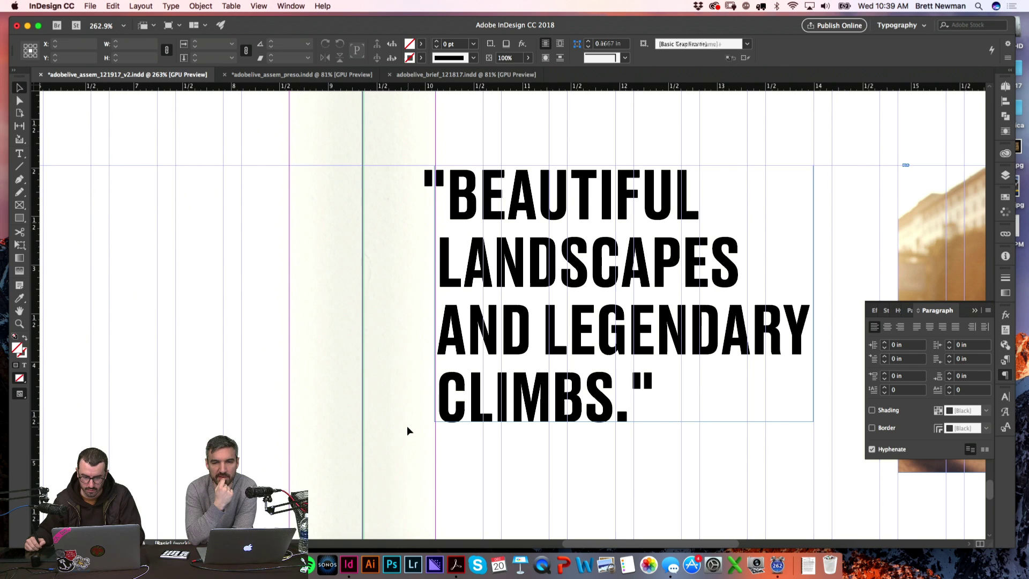
key(super+z)
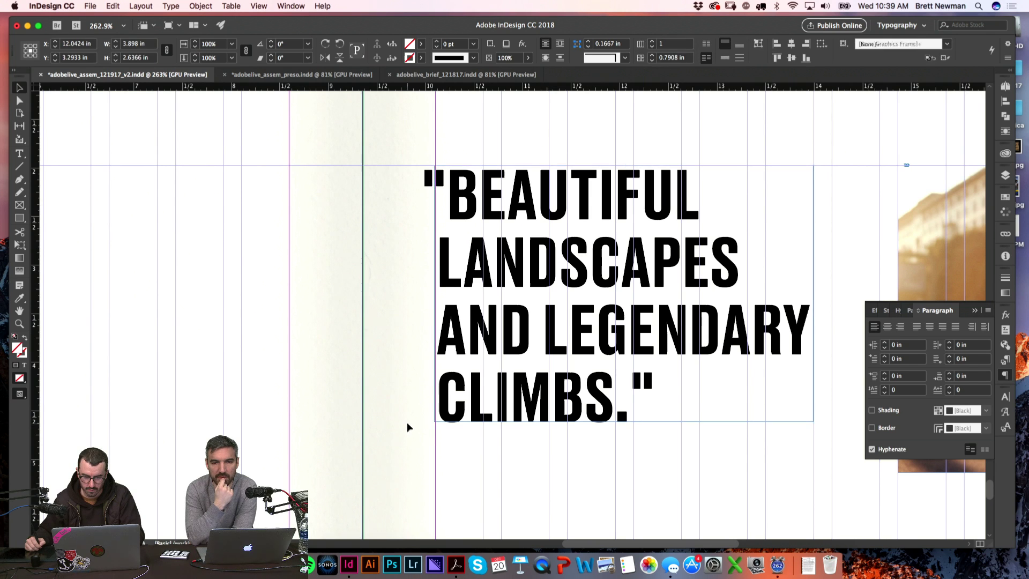
key(super+z)
key(super+z)
key(super+shift+z)
key(super+shift+z)
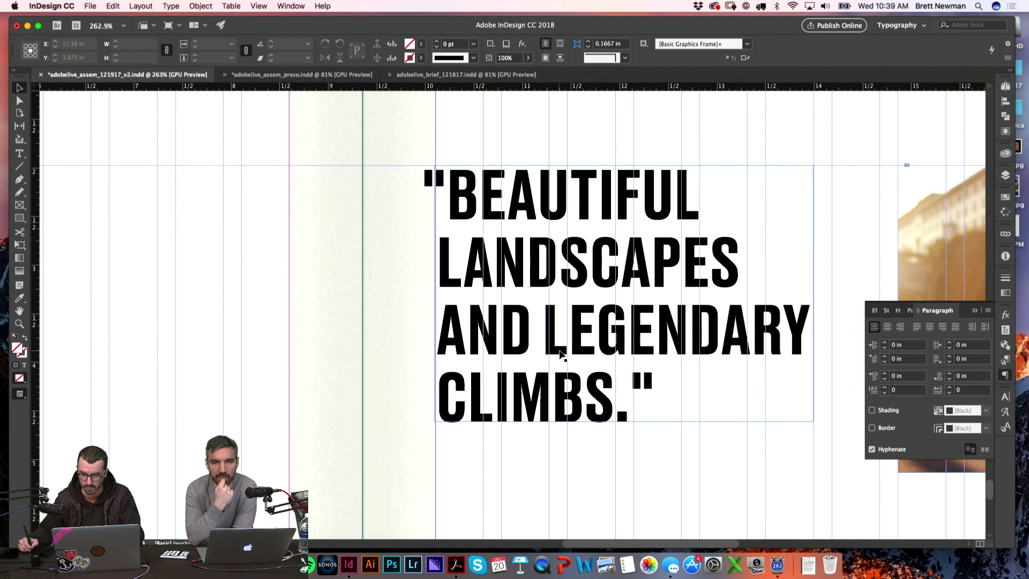
- Set the headline's optical margin alignment size to 12 pt in the Story options
click(1005, 329)
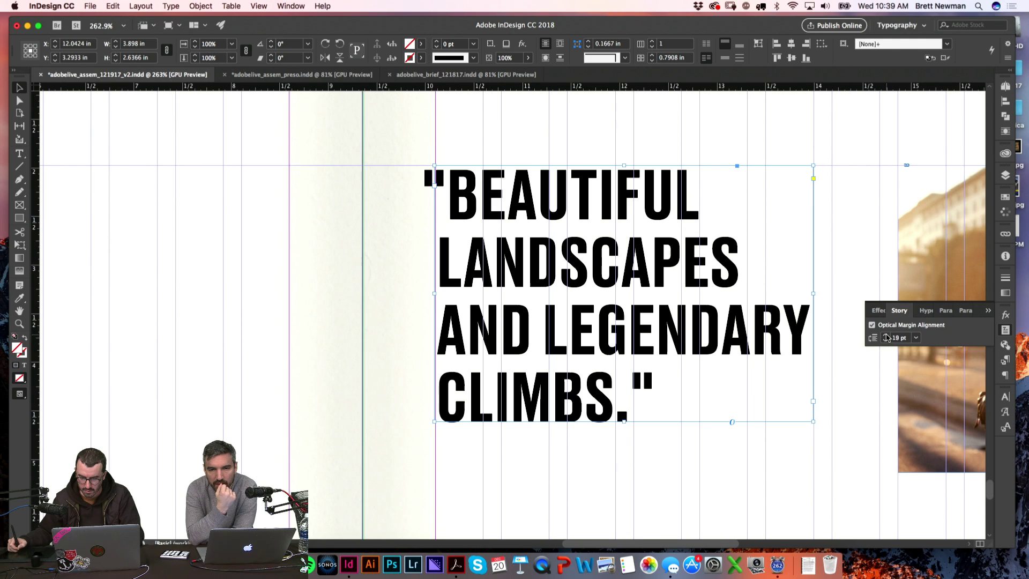
click(897, 338)
key(Return)
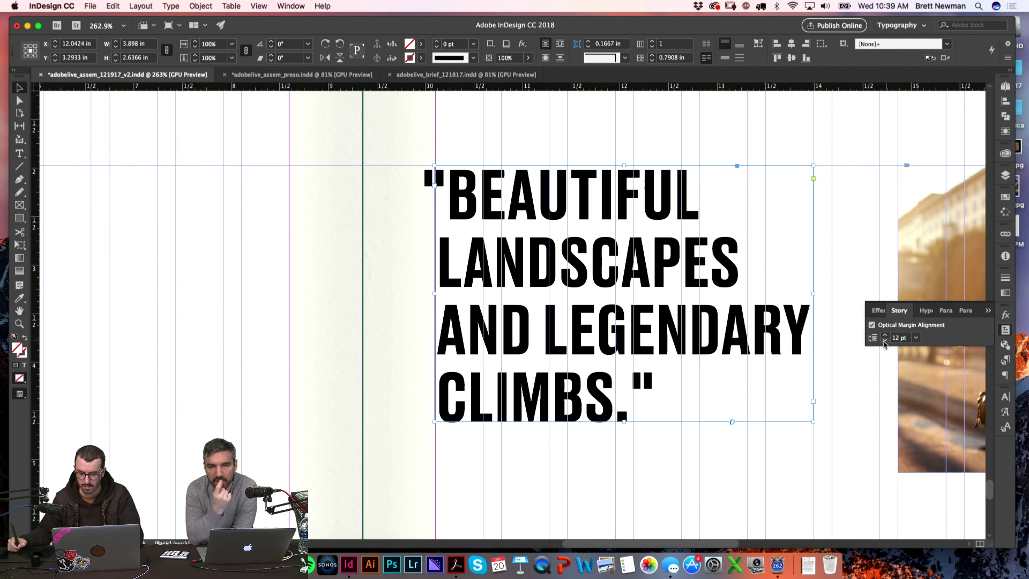
- Compare the headline with Optical Margin Alignment off and on, trying 13 pt and returning the size to 12 pt
click(872, 325)
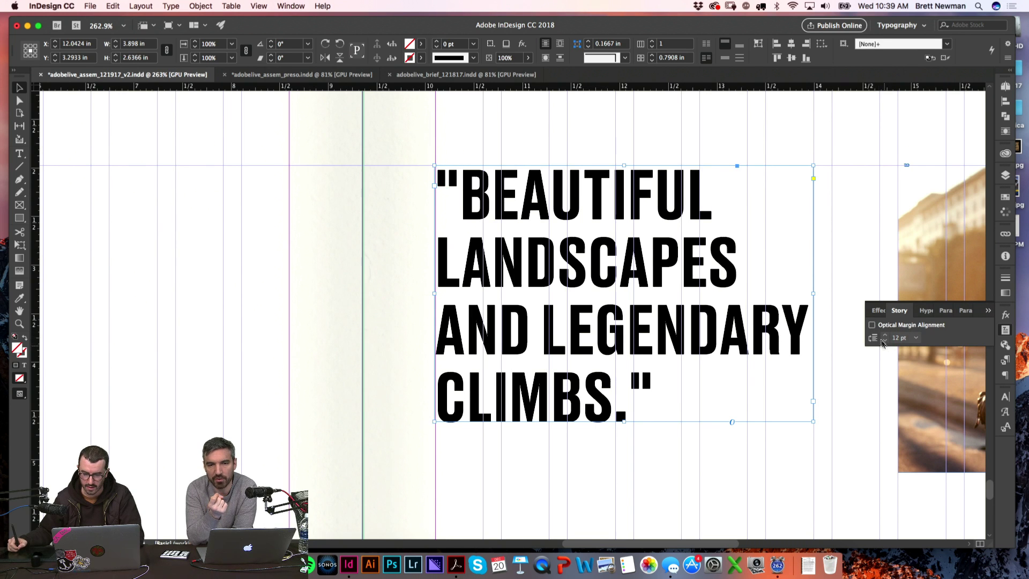
click(872, 326)
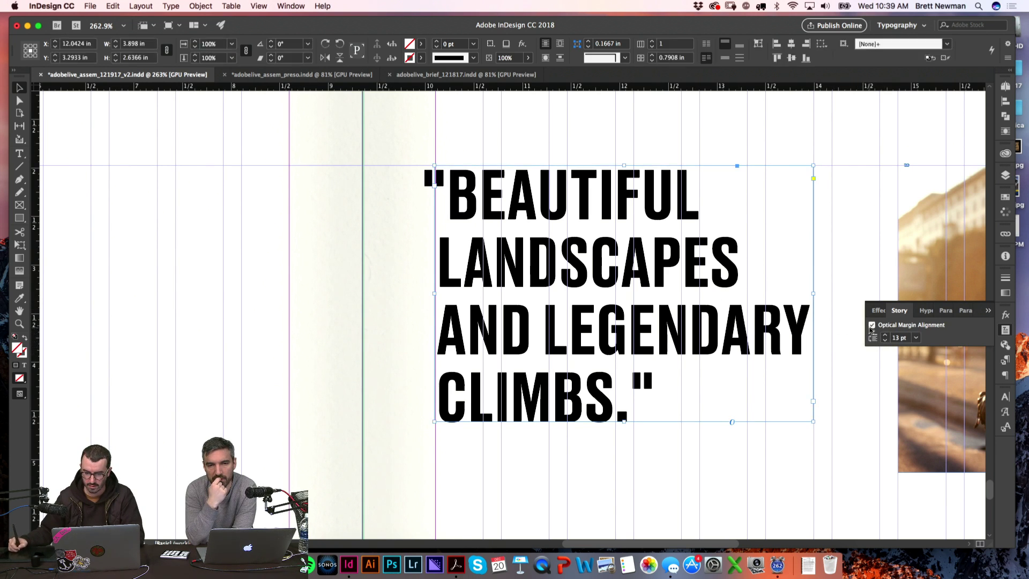
click(872, 325)
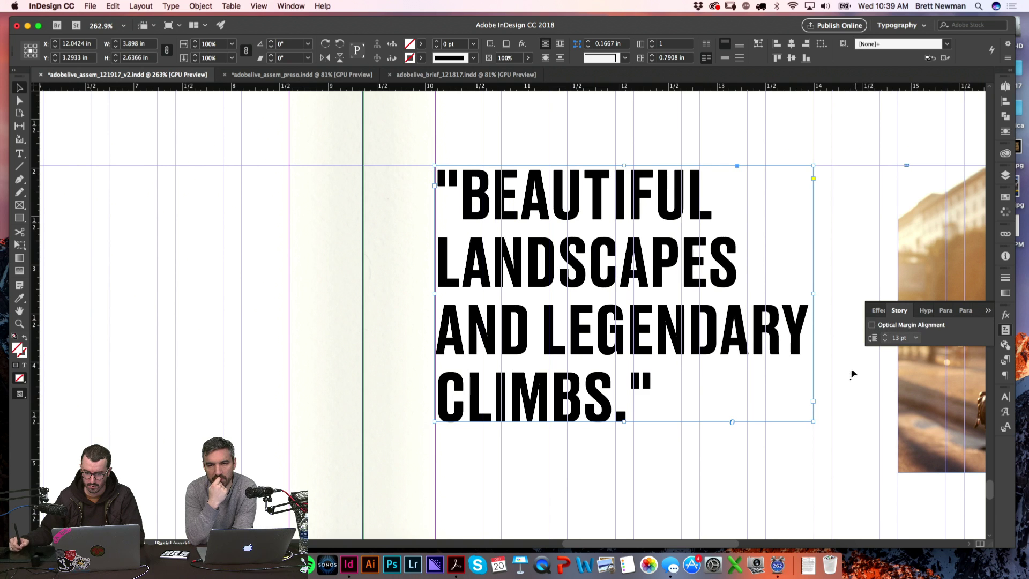
click(871, 325)
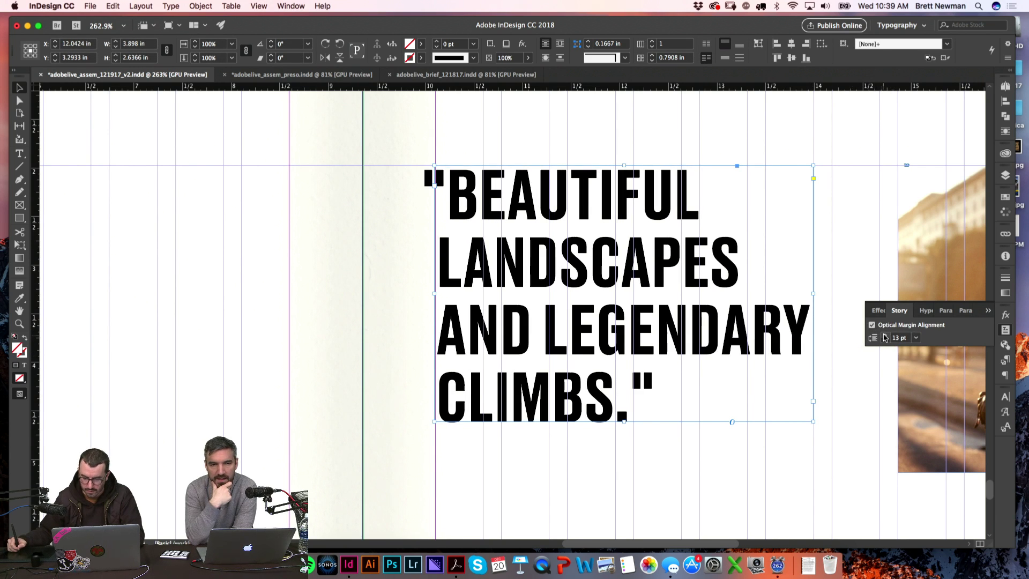
click(884, 342)
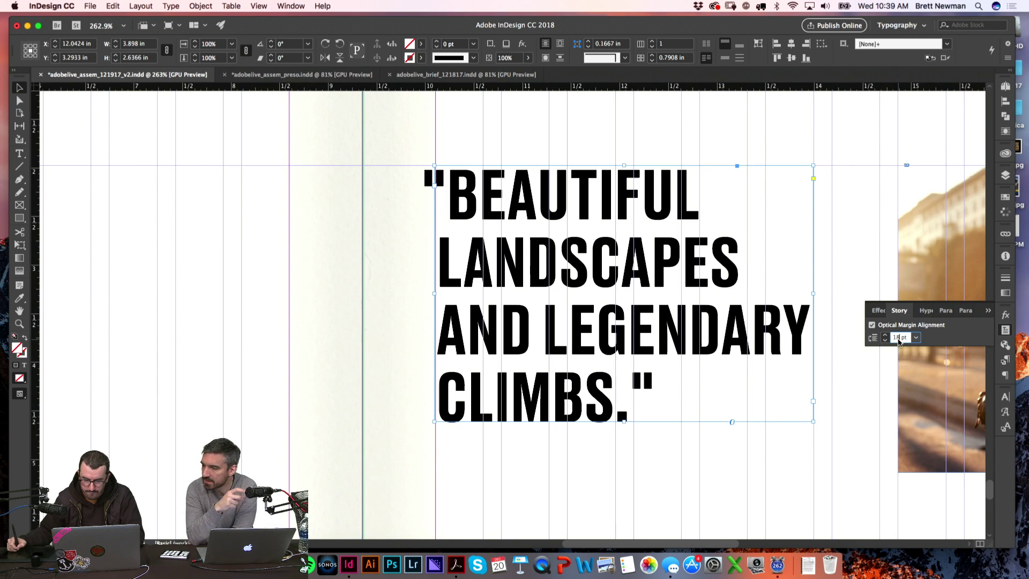
click(885, 342)
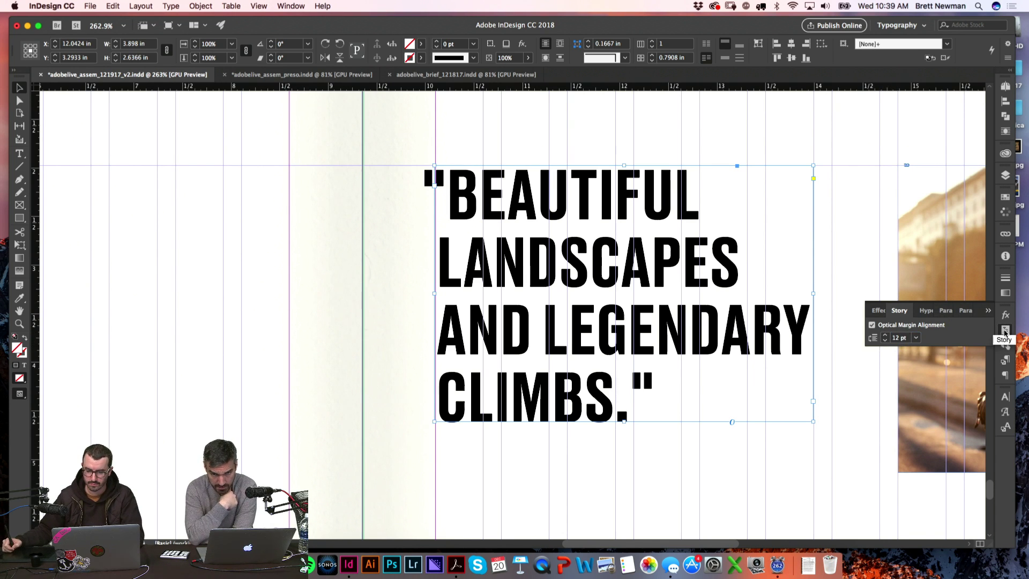
- Widen the headline's text frame to about 4.09 in and set its left indent to 0.125 in and first-line indent to -0.125 in
click(1005, 331)
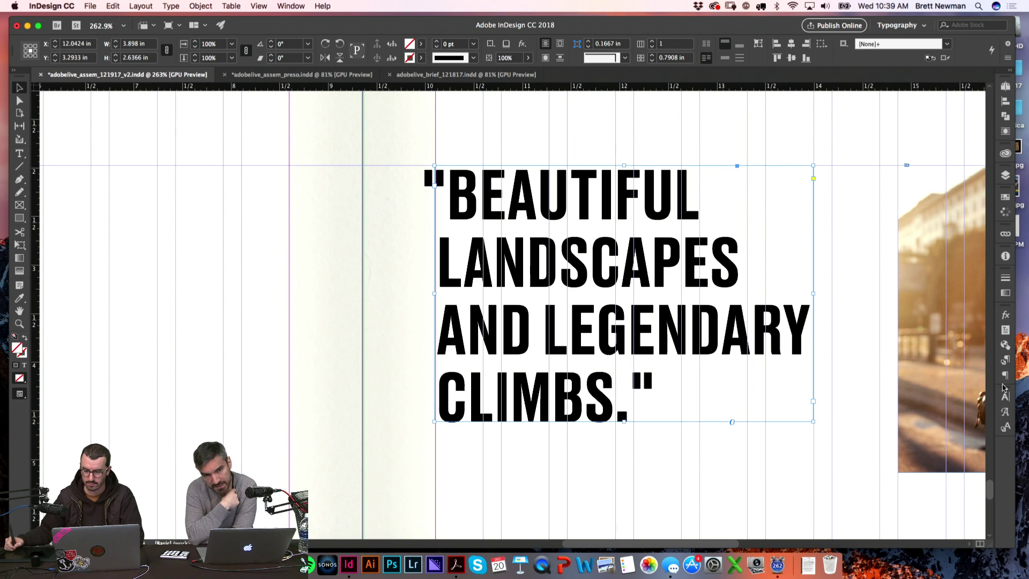
click(1005, 375)
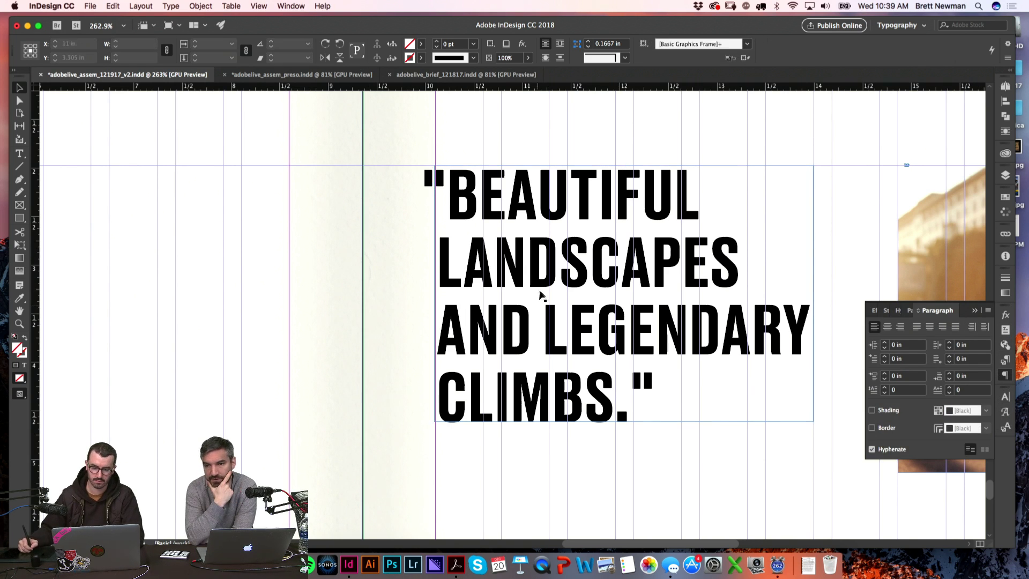
drag(816, 293, 832, 294)
click(885, 343)
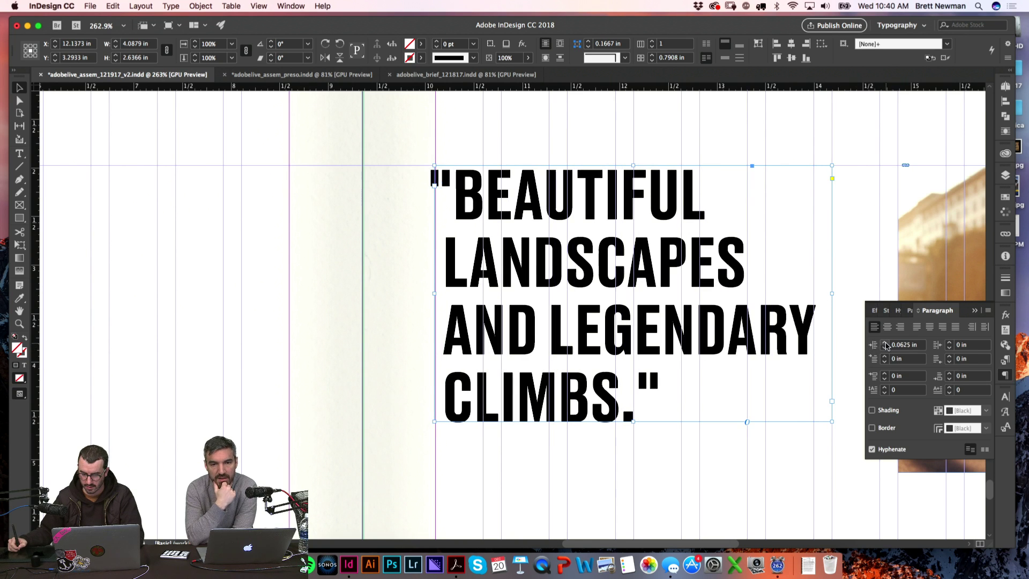
click(885, 343)
click(885, 362)
click(884, 361)
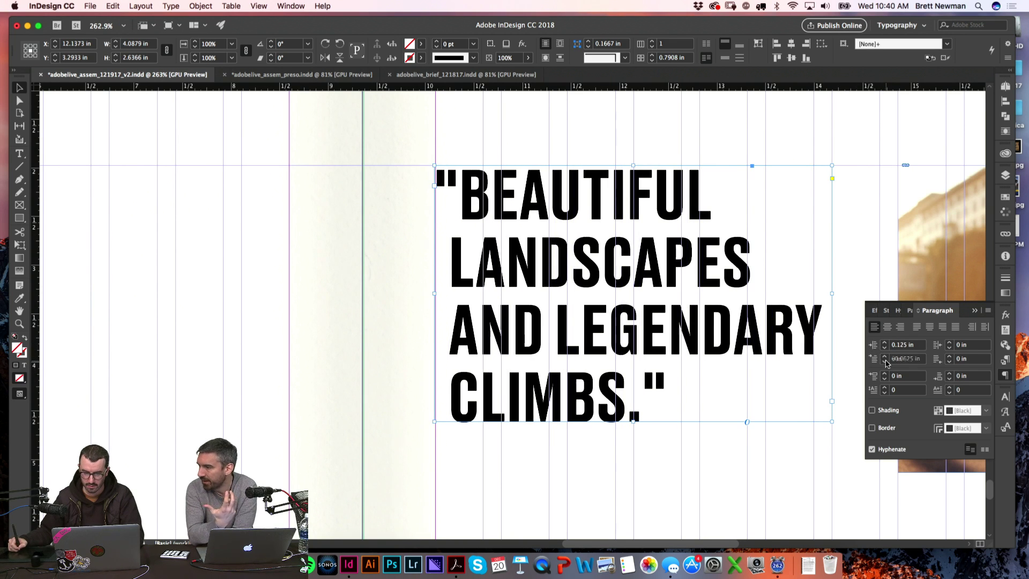
- Check the headline's hanging opening quote with the layout guides hidden and shown, and within the page composition
click(405, 276)
key(w)
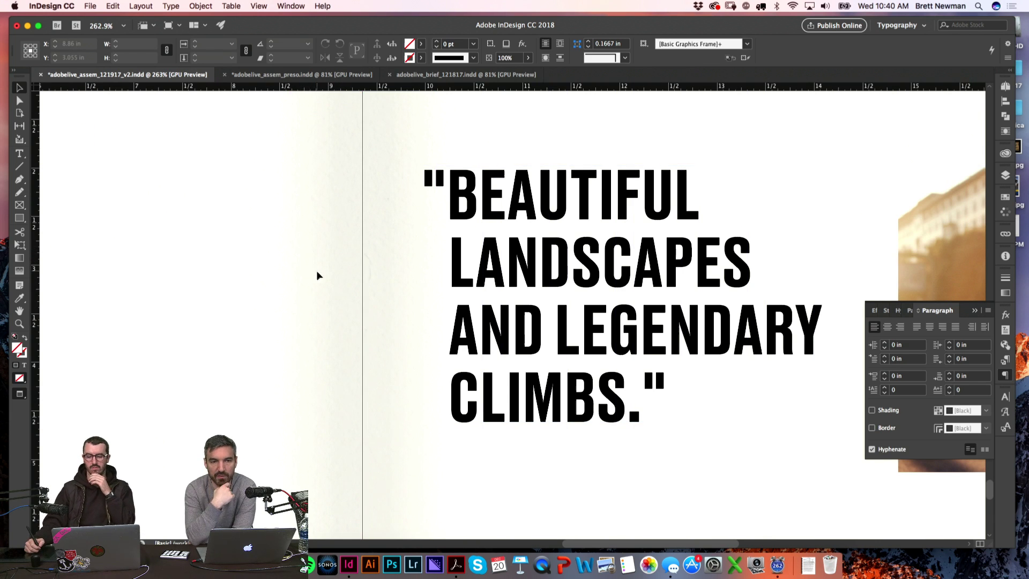
key(w)
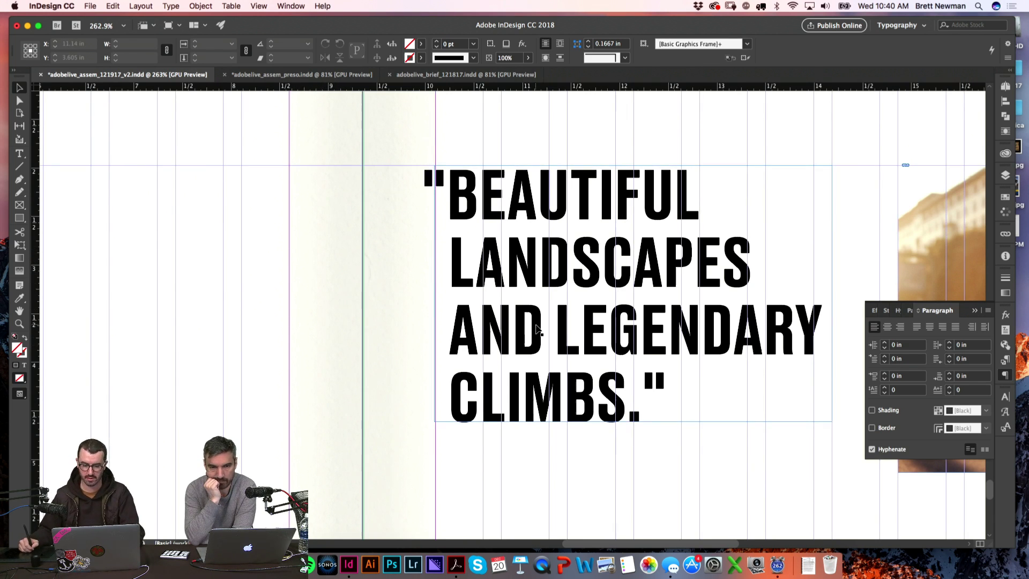
click(804, 355)
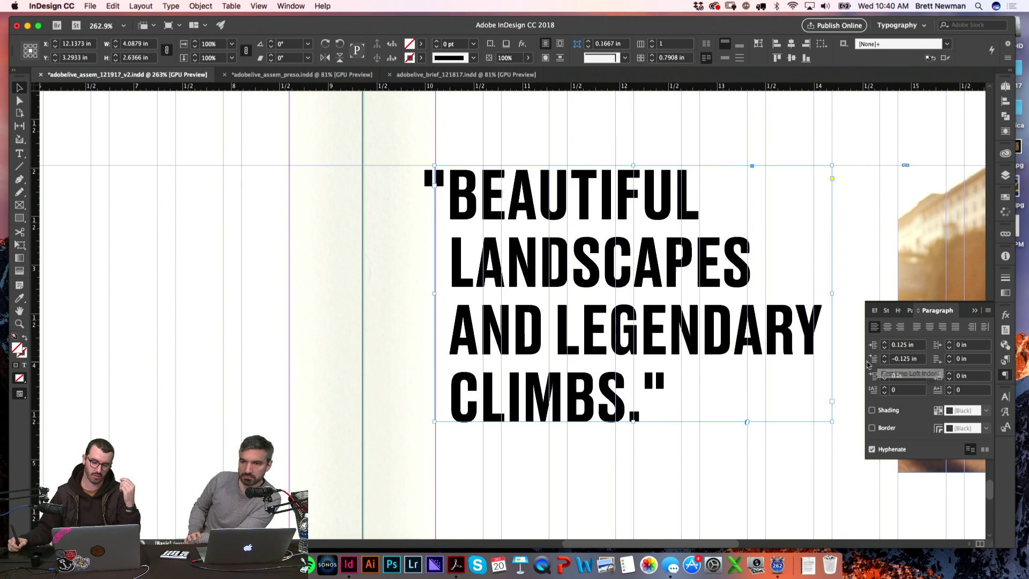
click(368, 327)
key(w)
key(super+0)
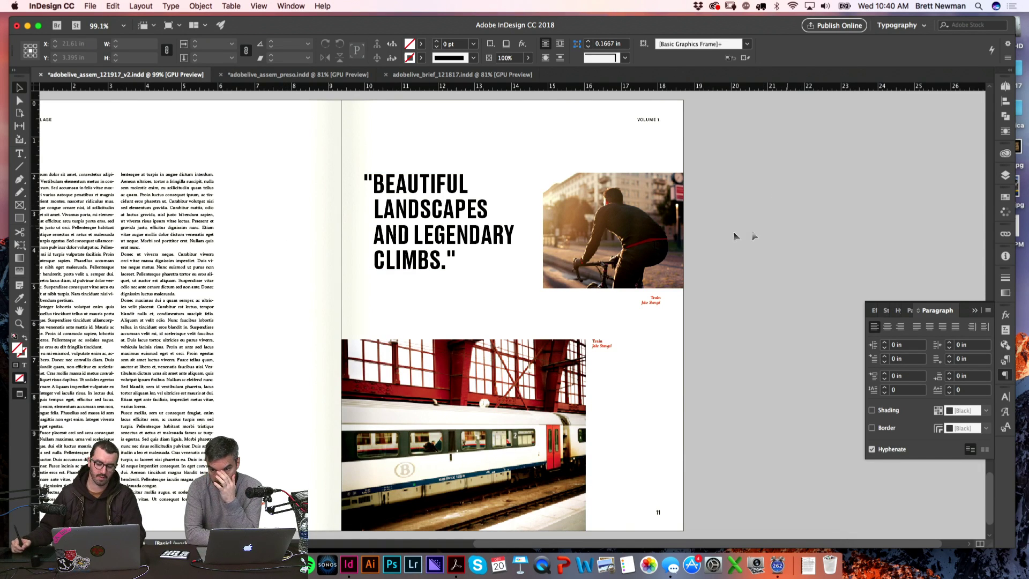
- Try center-aligning all four lines of the headline and undo the alignment change
key(t)
click(446, 234)
key(super+a)
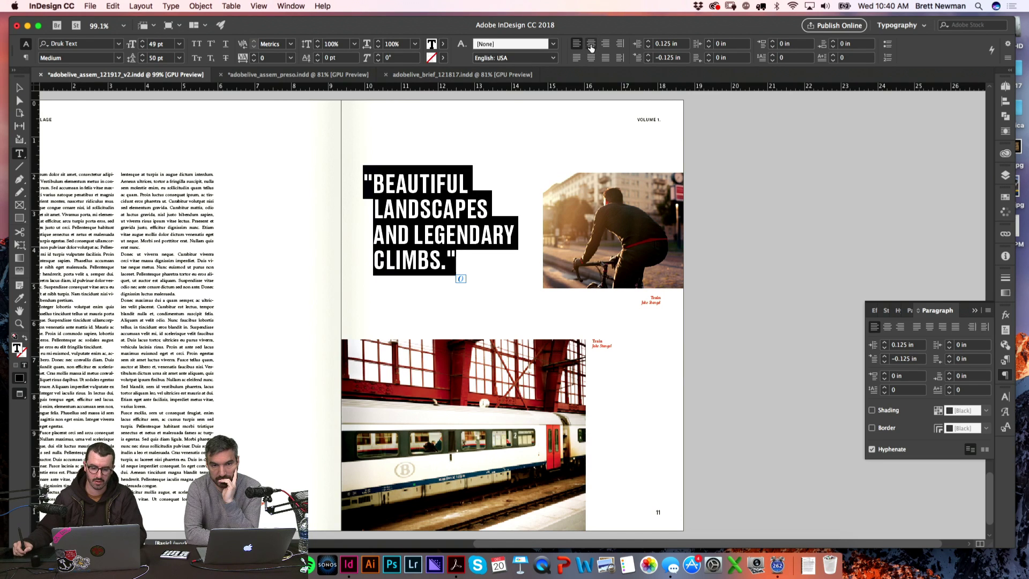
click(591, 54)
click(806, 202)
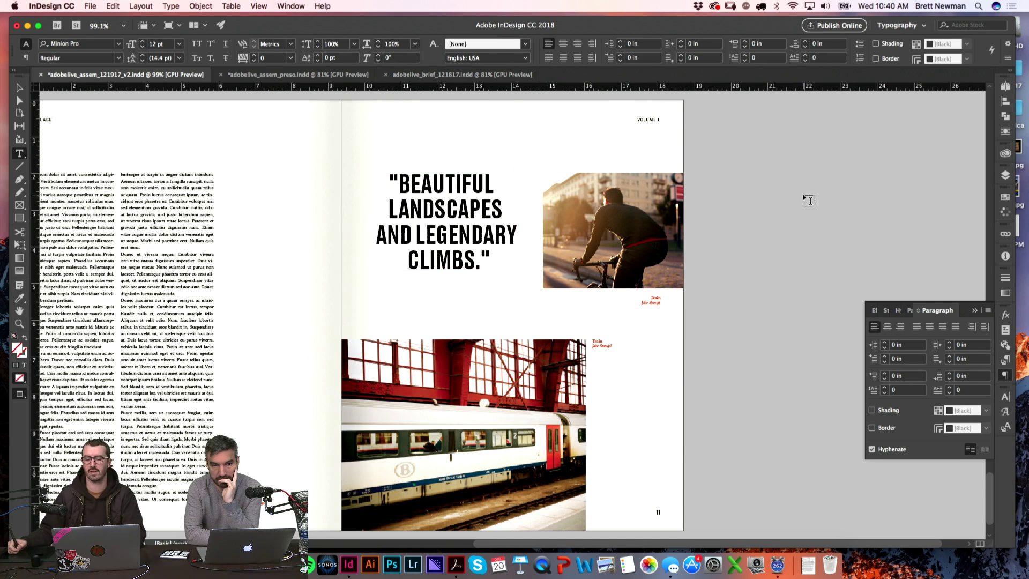
scroll(800, 222, left, 5)
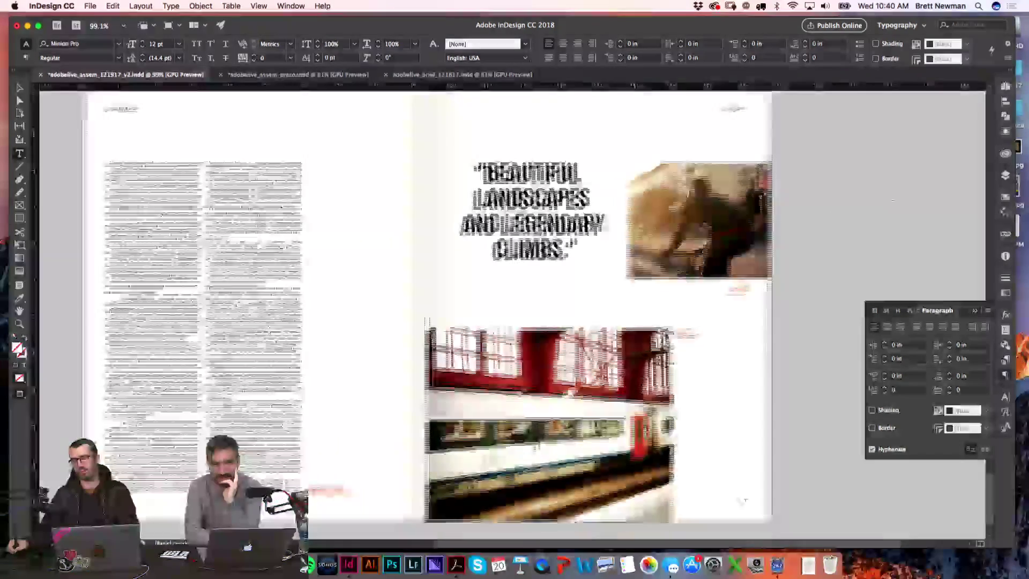
key(super+z)
click(877, 198)
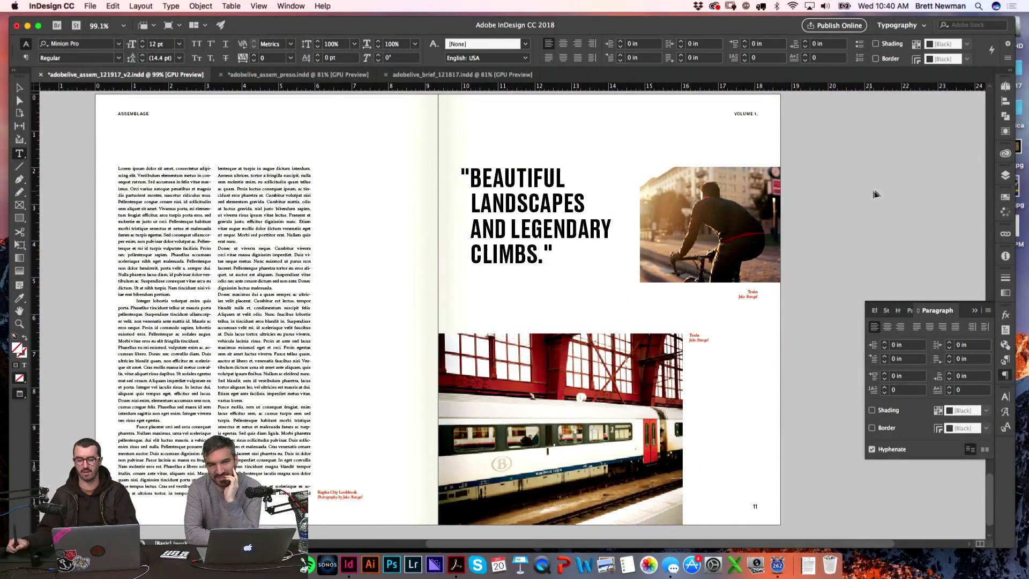
- Add the red text colour of the caption beside the train photo to the document's swatches
scroll(911, 257, up, 1)
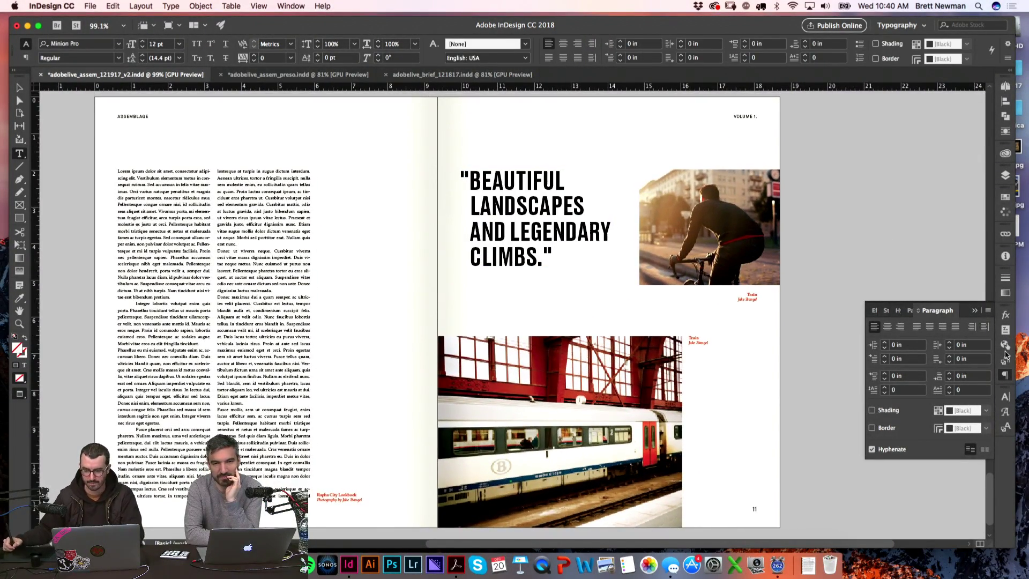
click(1005, 378)
scroll(861, 290, left, 2)
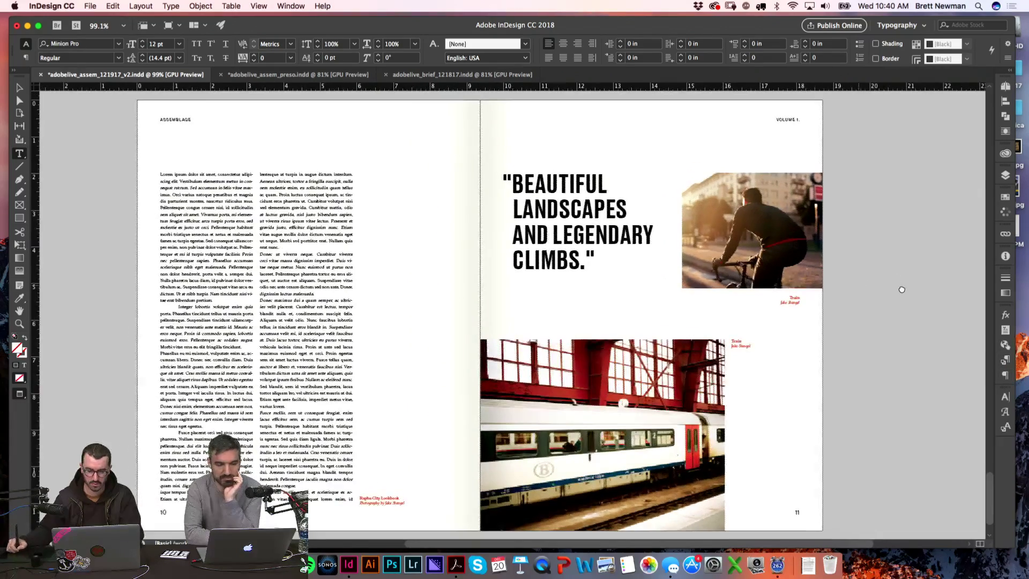
click(615, 219)
key(super+a)
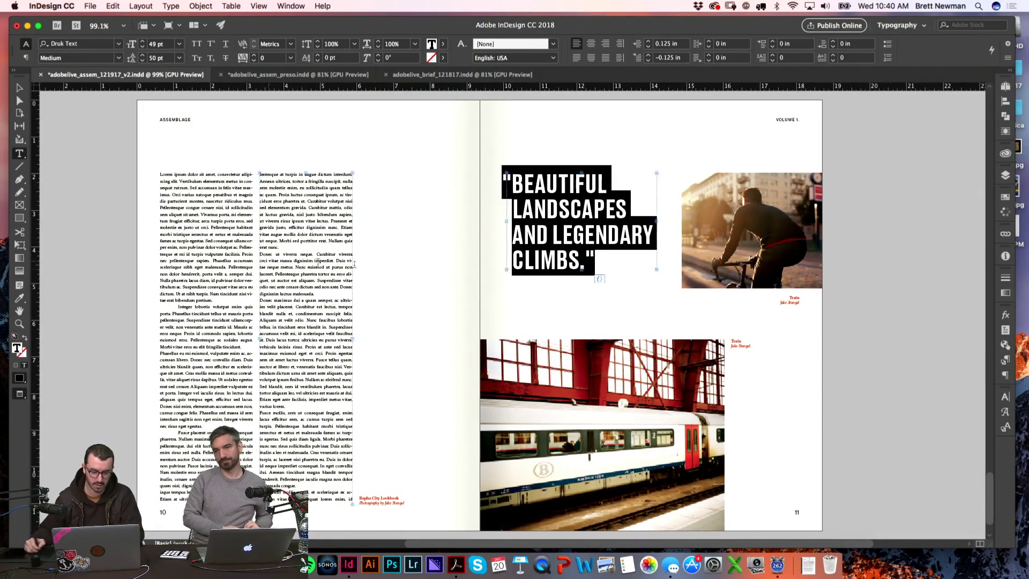
click(809, 333)
key(super+a)
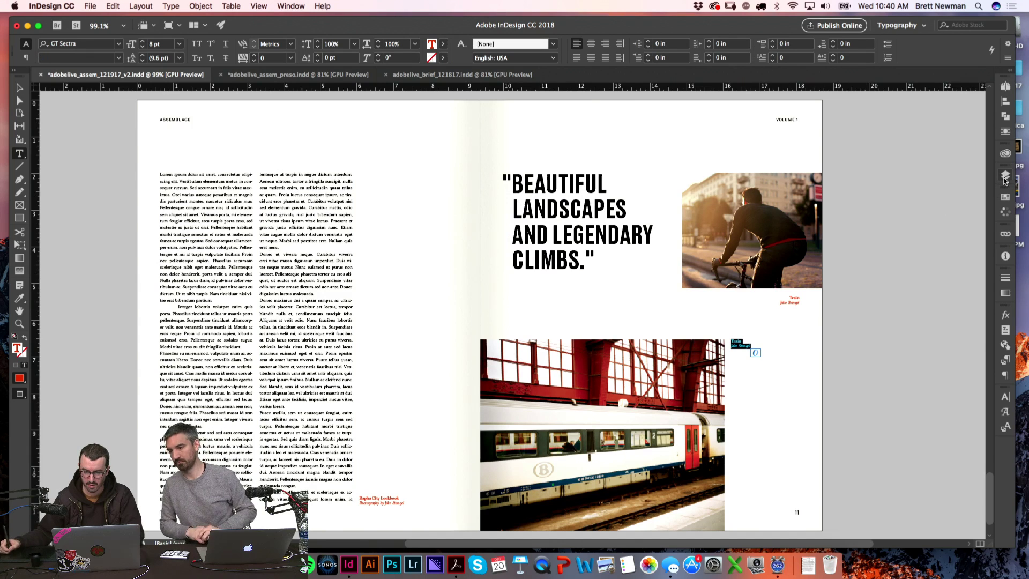
click(1005, 175)
click(1005, 197)
click(962, 446)
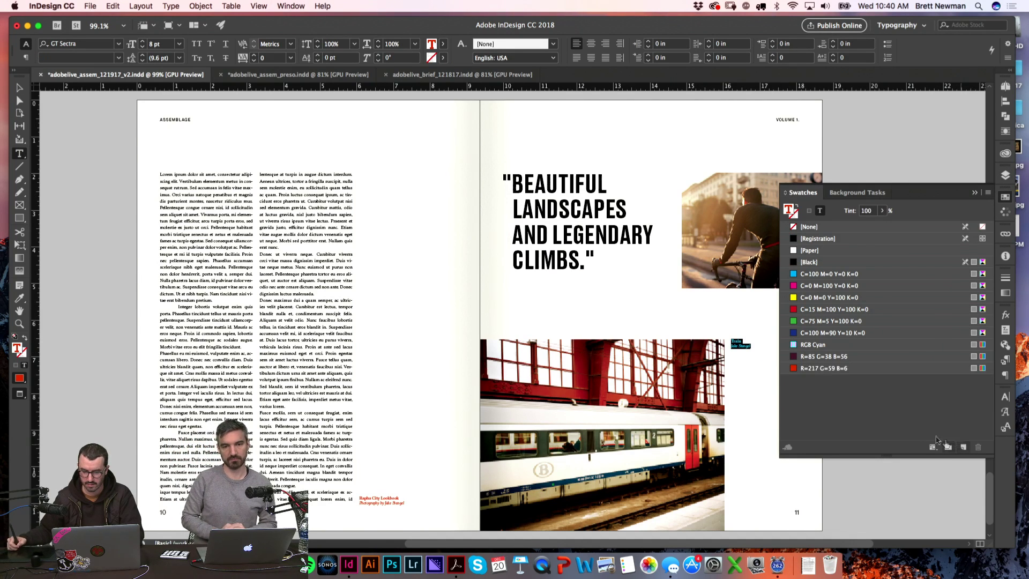
click(1005, 198)
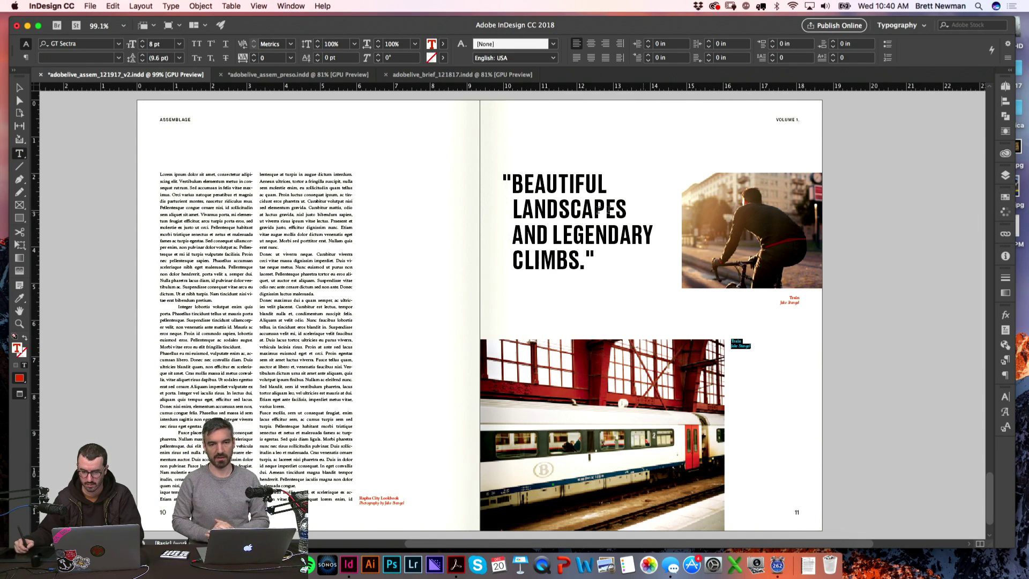
- Recolour the entire quoted headline with the R=217 G=59 B=6 swatch
click(587, 214)
key(super+a)
click(1005, 198)
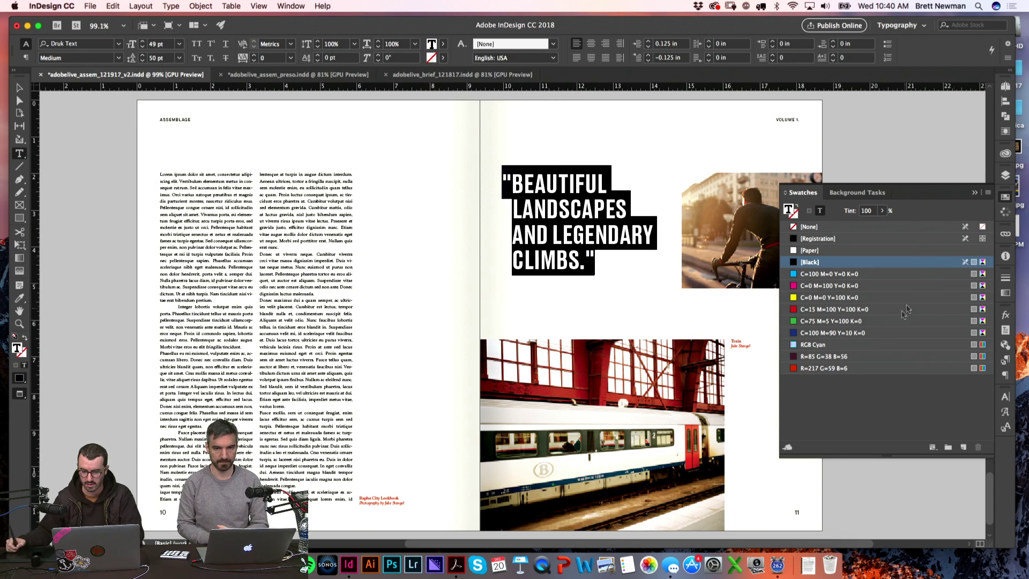
click(830, 369)
key(shift+super+a)
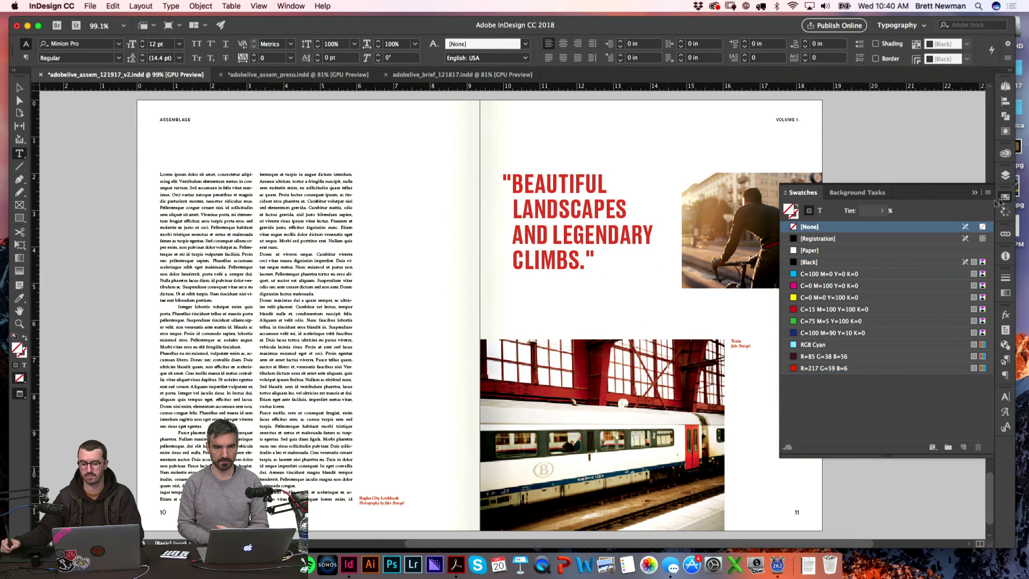
click(1000, 200)
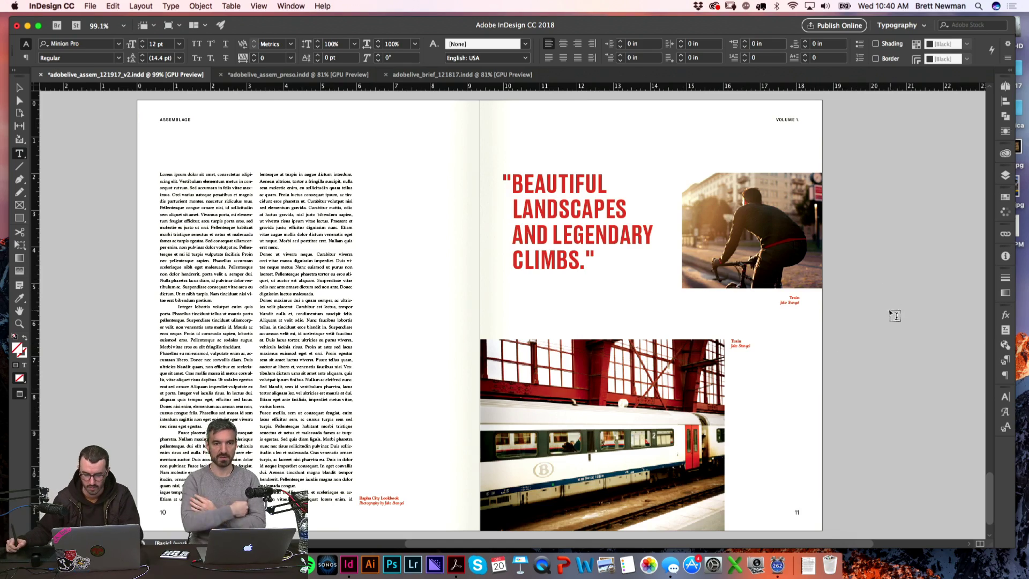
- Duplicate the page 10–11 spread to make a new spread at the end of the document
scroll(894, 315, down, 1)
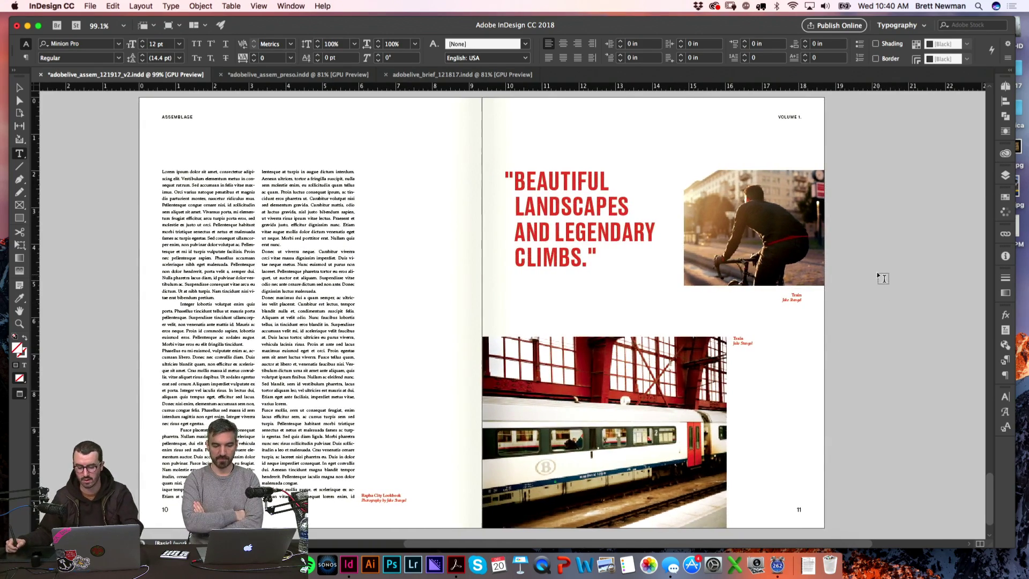
key(super+minus)
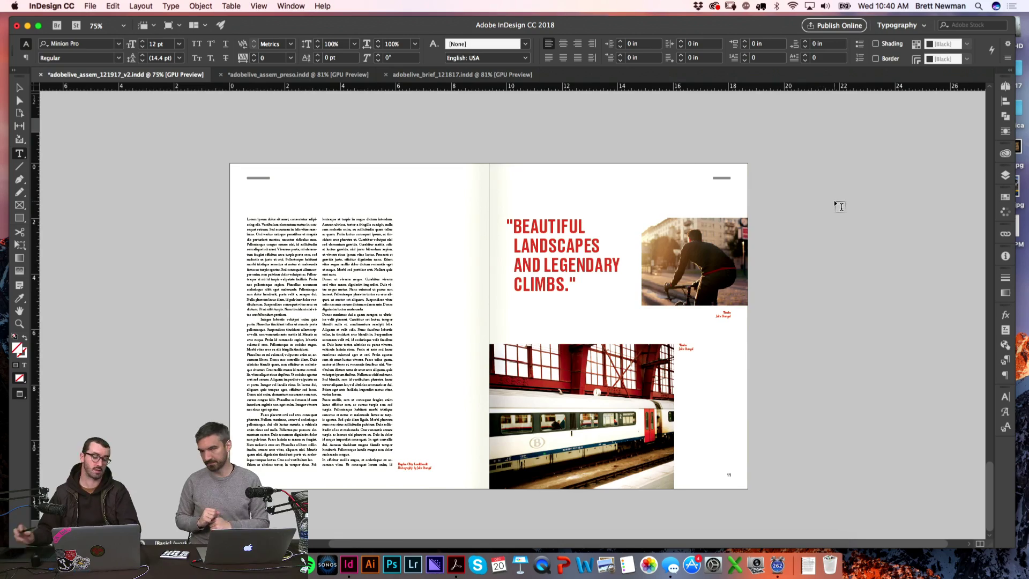
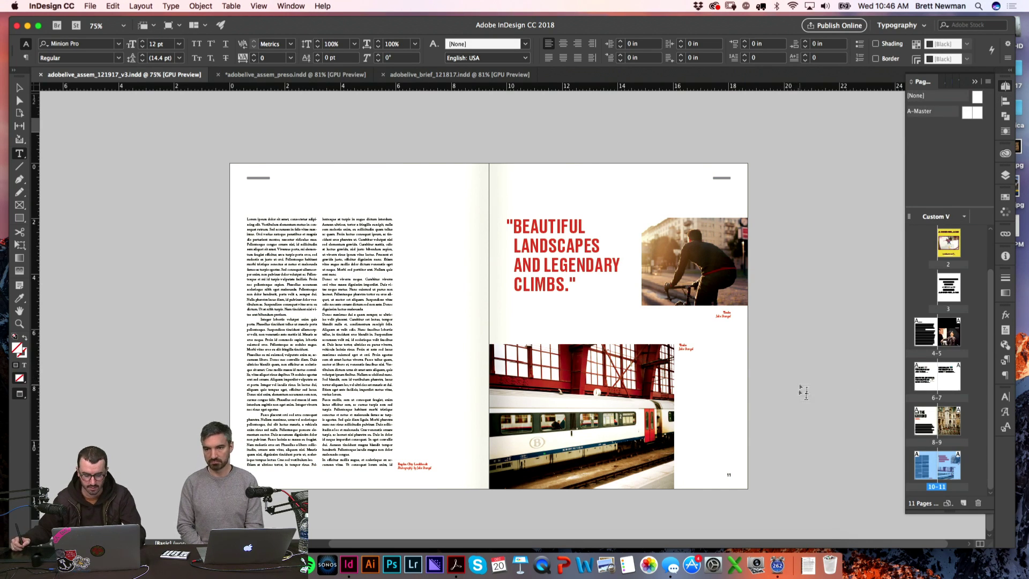
scroll(794, 332, left, 3)
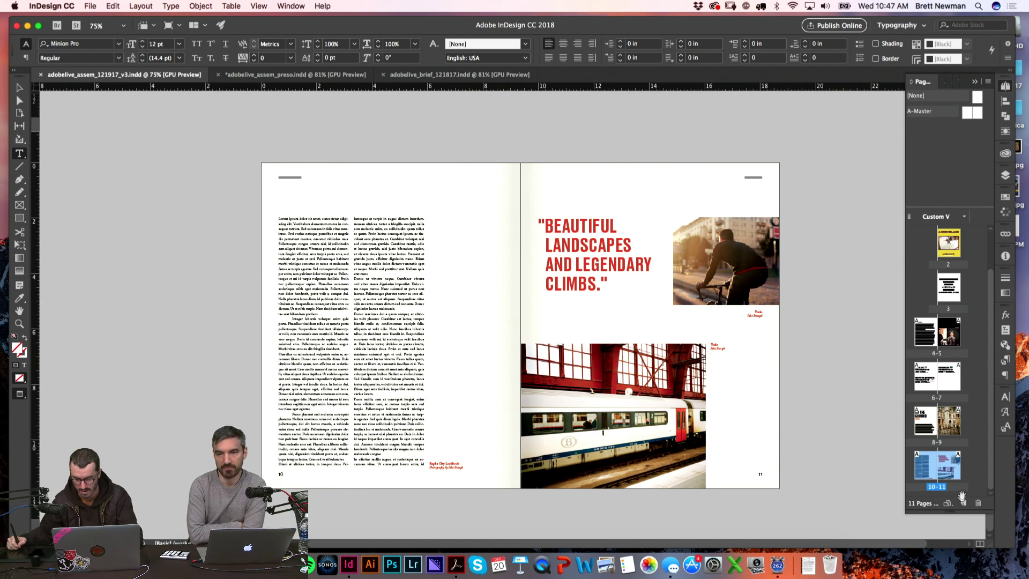
drag(963, 467, 963, 502)
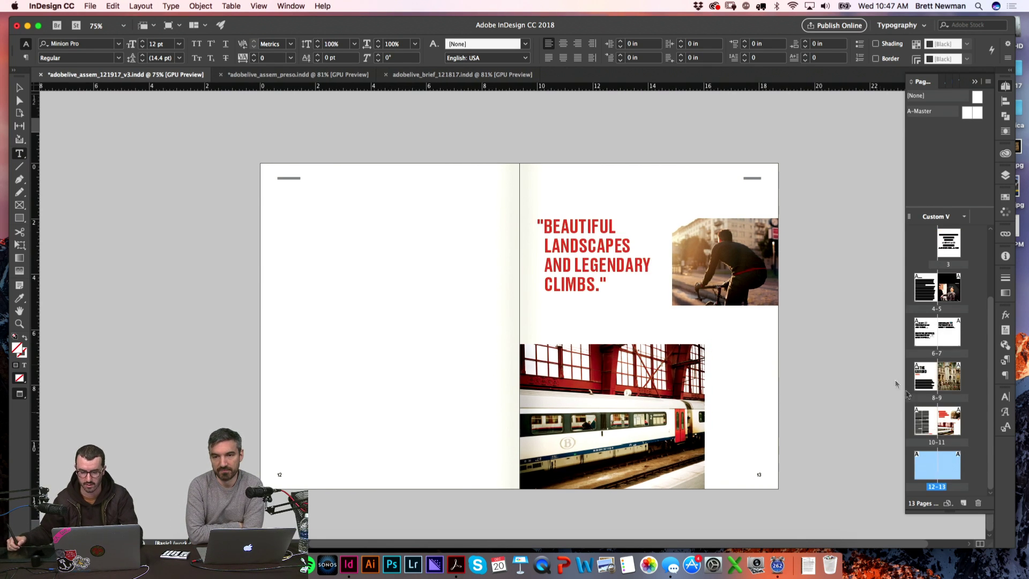
- Delete the headline, photos, captions, text columns and red credit from the duplicated page 12–13 spread
drag(843, 433, 356, 260)
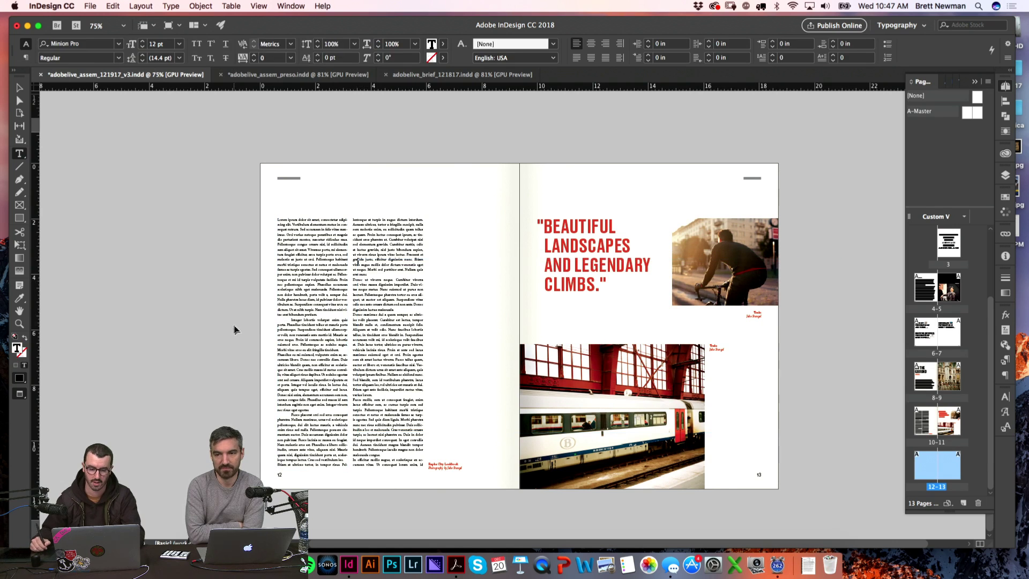
key(Escape)
key(BackSpace)
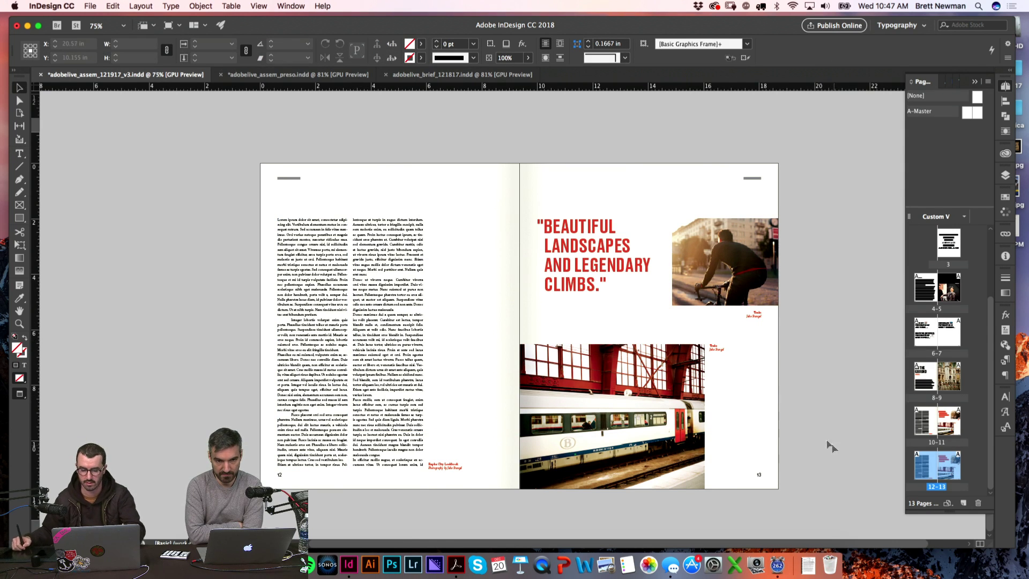
drag(830, 445, 364, 233)
key(BackSpace)
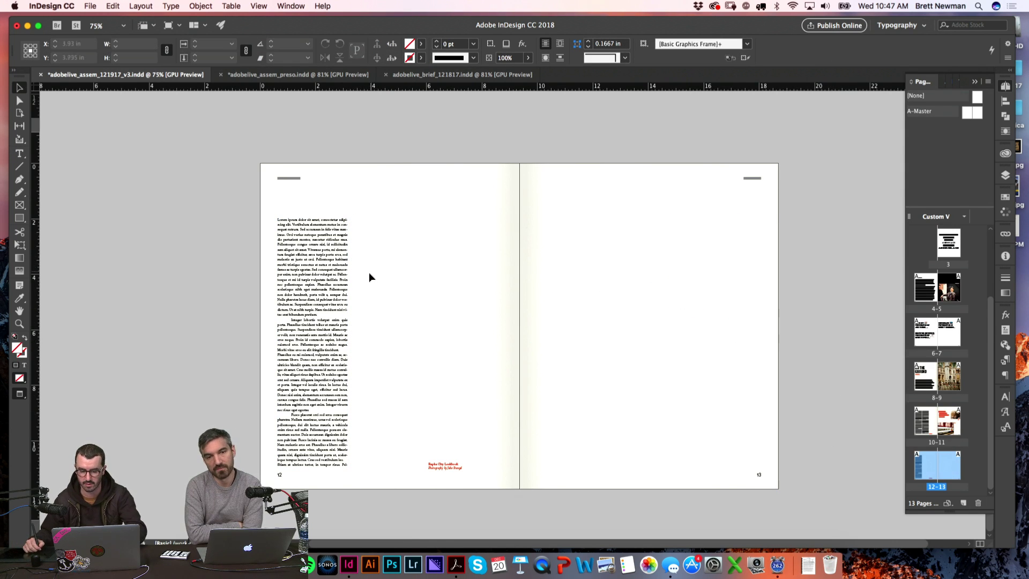
click(329, 356)
key(BackSpace)
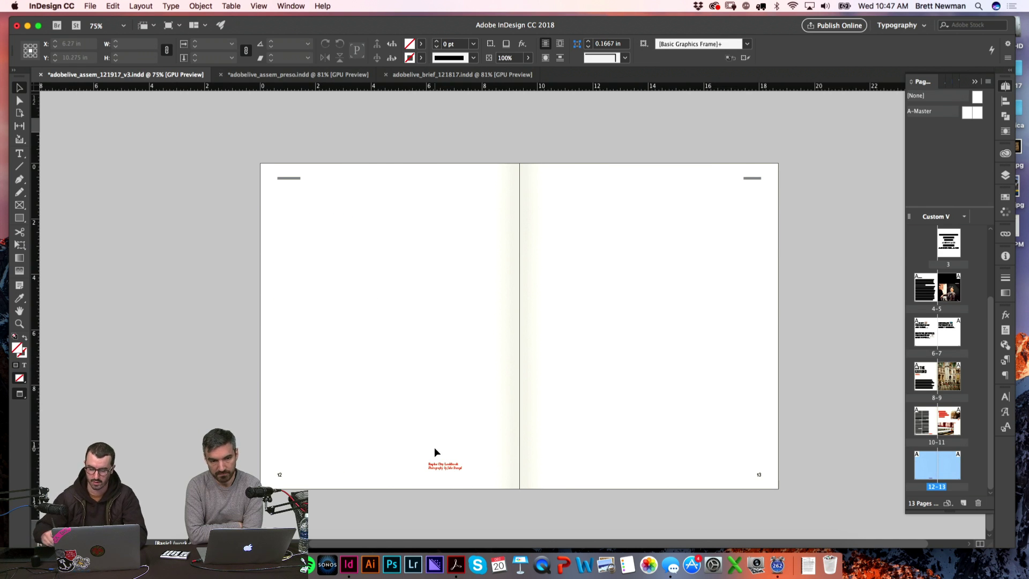
drag(460, 439, 497, 478)
key(BackSpace)
- Switch to Finder, preview JS_1.png in the Rapha photo folder and place it large across the empty page 12–13 spread
key(super+Tab)
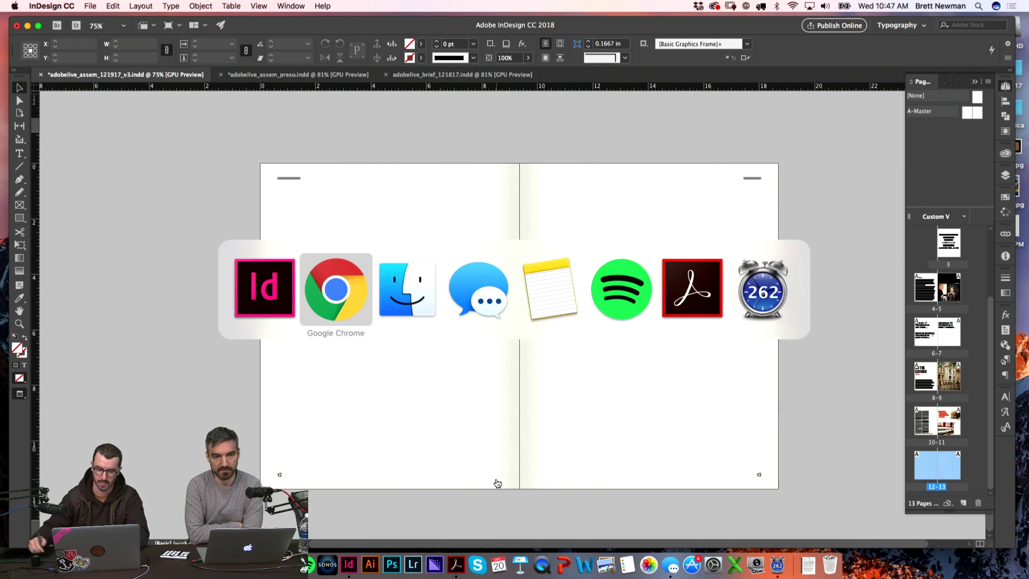
key(super+Tab)
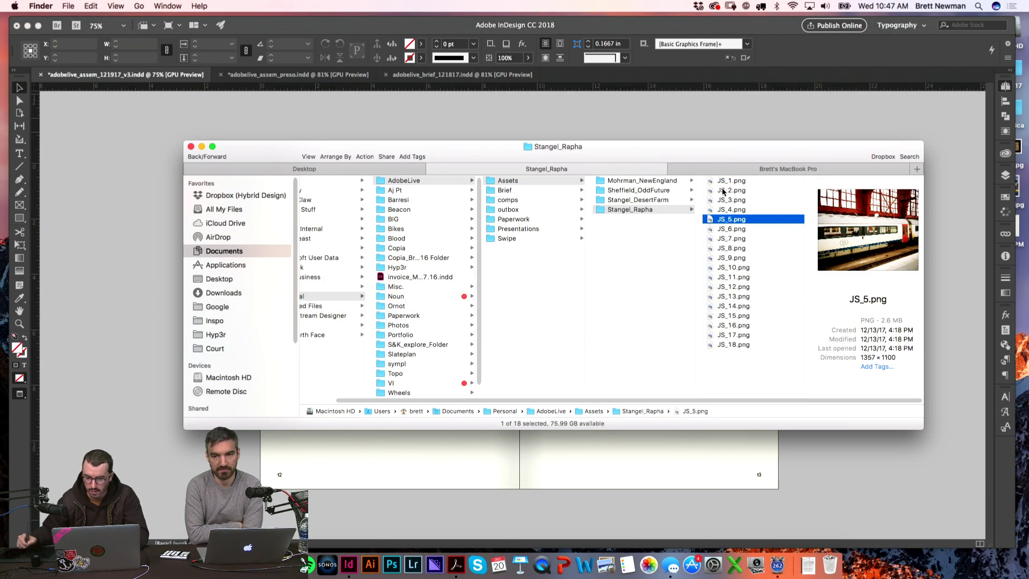
click(729, 181)
key(space)
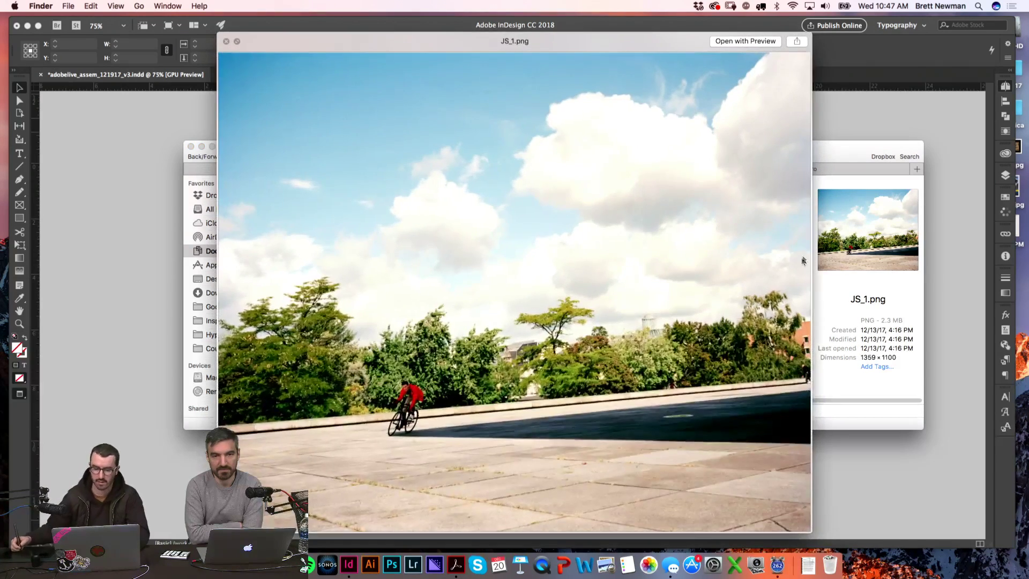
key(space)
drag(730, 186, 726, 487)
- Examine the red-jacketed cyclist in the placed photo up close and the photo's fit across the whole spread
key(w)
key(z)
drag(380, 378, 517, 450)
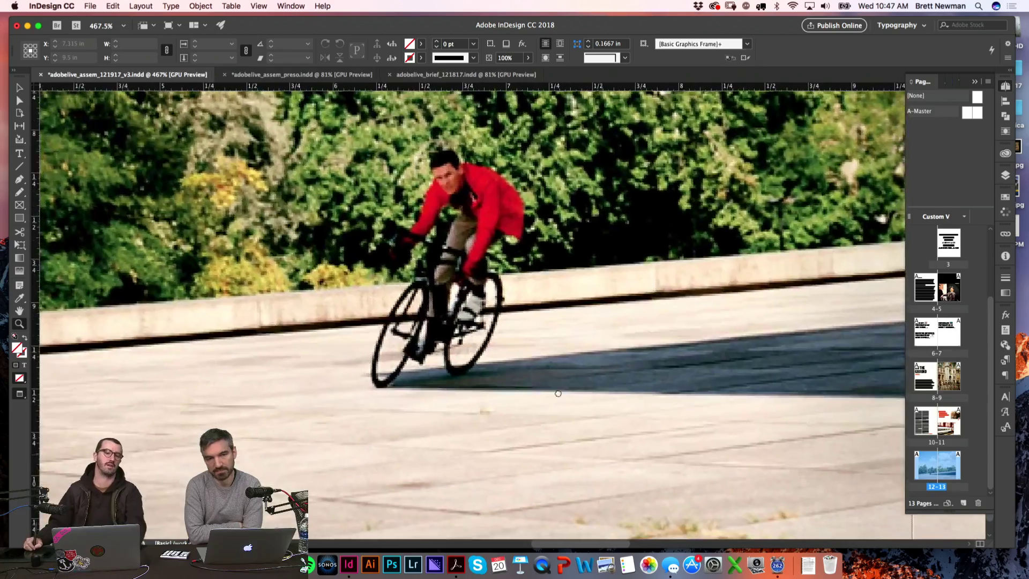
drag(557, 393, 546, 300)
scroll(547, 300, right, 8)
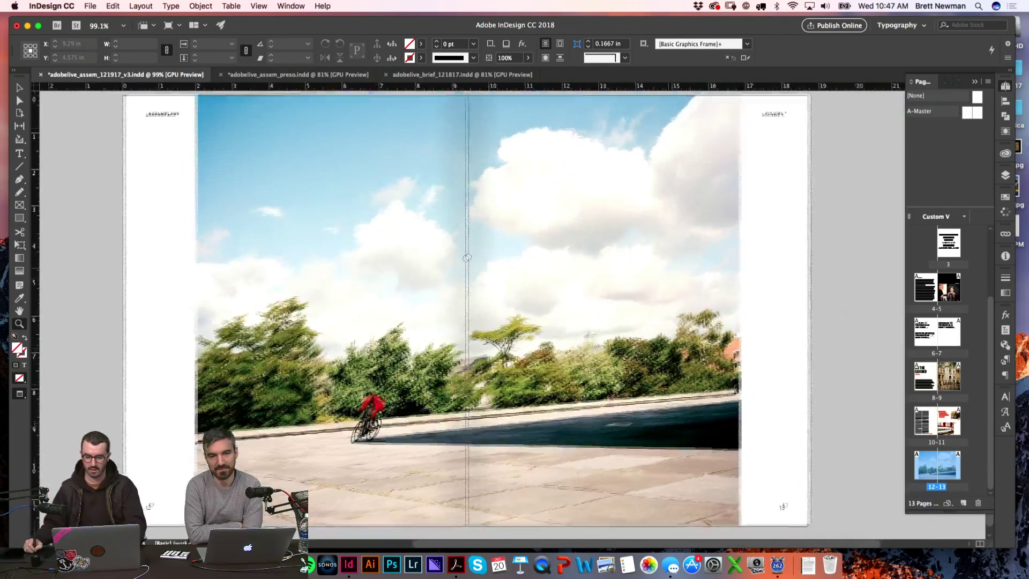
- Move the cyclist photo against the right edge of the page 12–13 spread, leaving a white band on page 12, and preview it
key(w)
drag(721, 293, 799, 291)
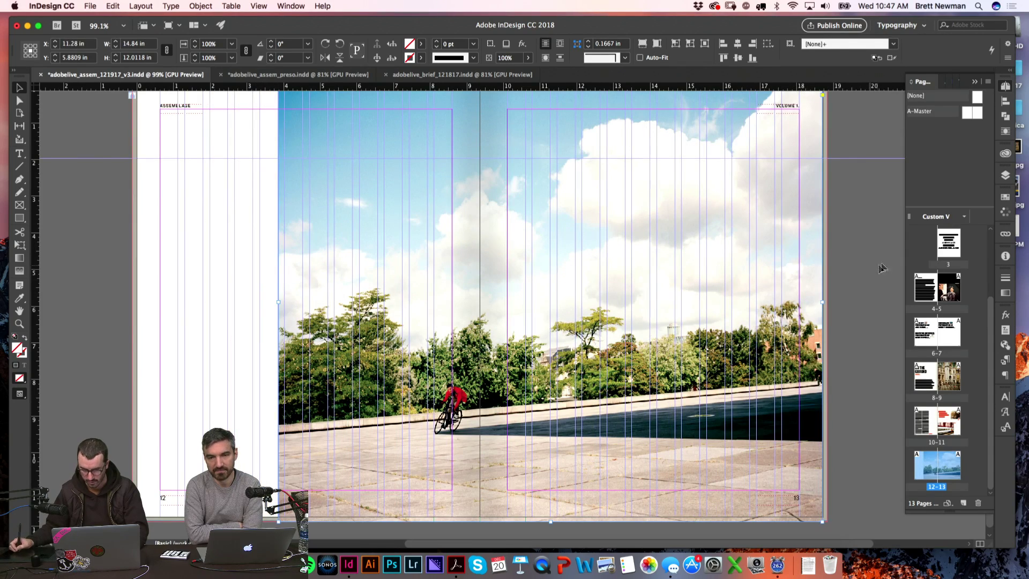
click(863, 262)
key(w)
key(super+minus)
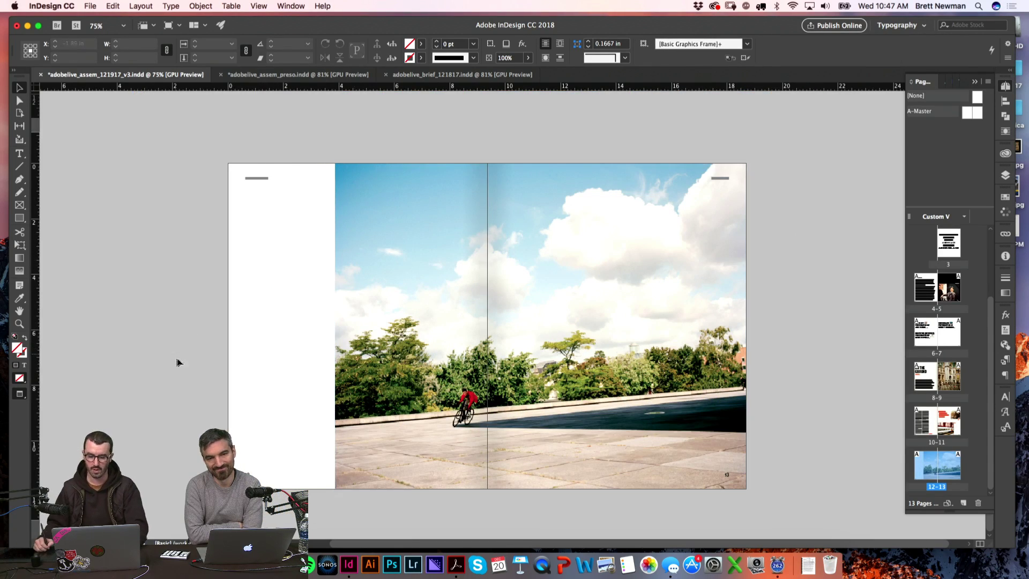
key(w)
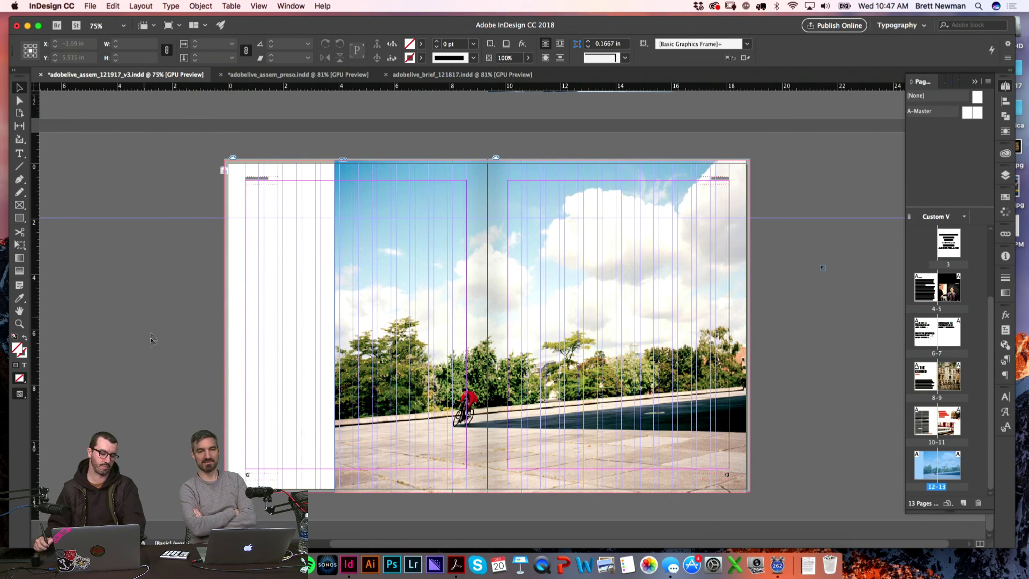
key(w)
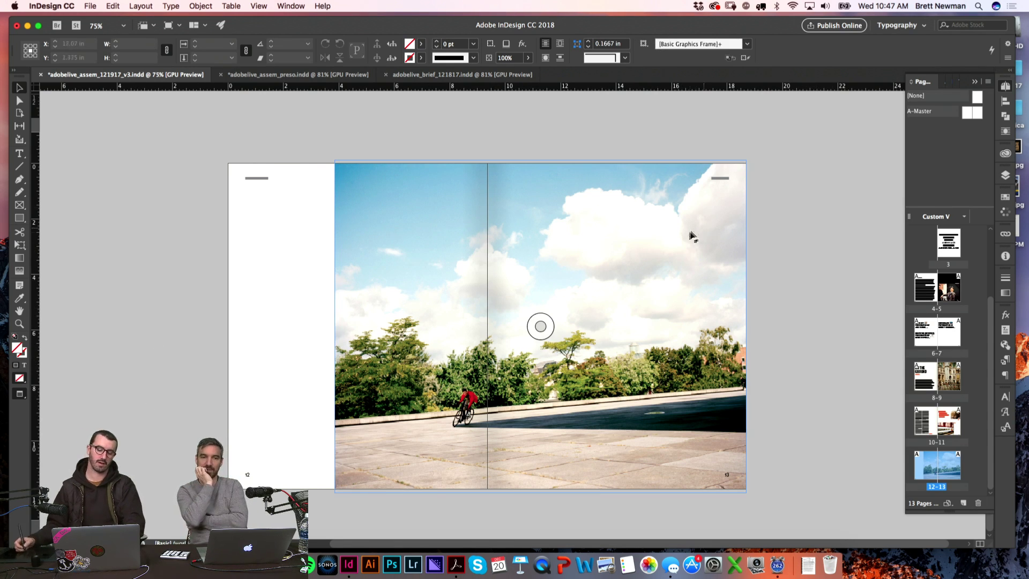
- Try the cyclist photo flush with the spread's left edge, leaving the white band on page 13, and return it to the right edge
key(w)
drag(697, 288, 591, 300)
click(821, 281)
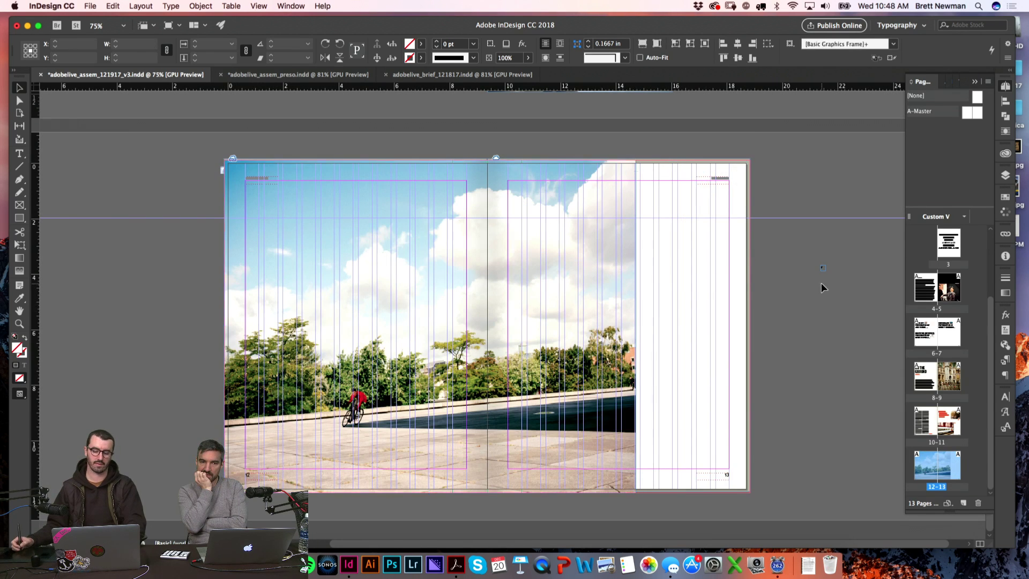
key(w)
key(super+z)
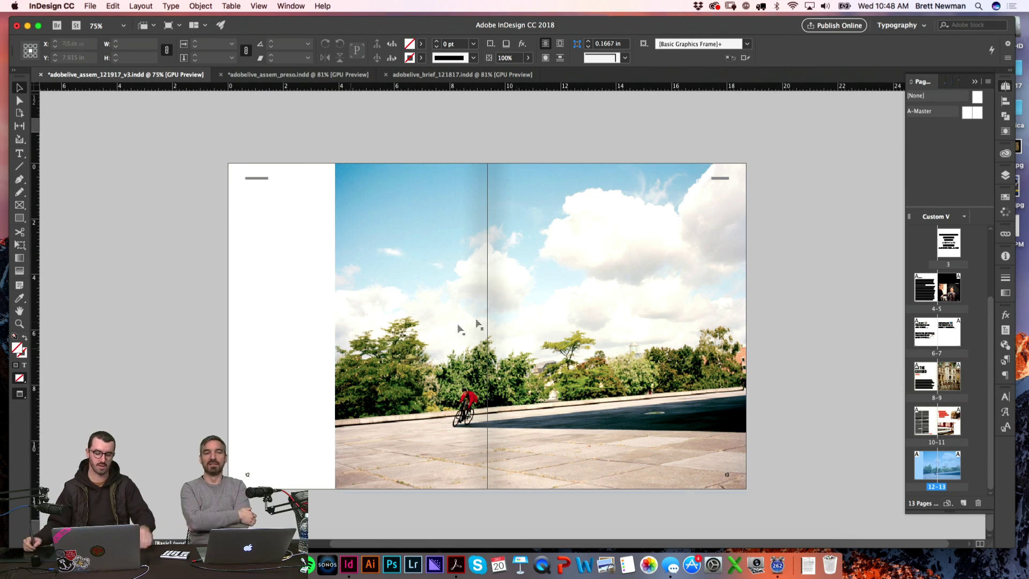
drag(602, 282, 496, 292)
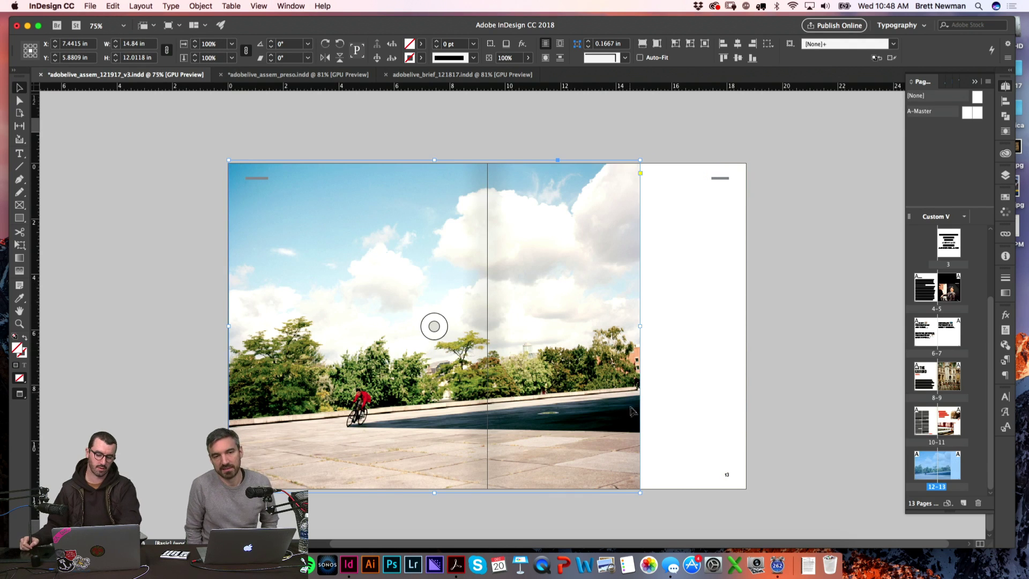
click(658, 442)
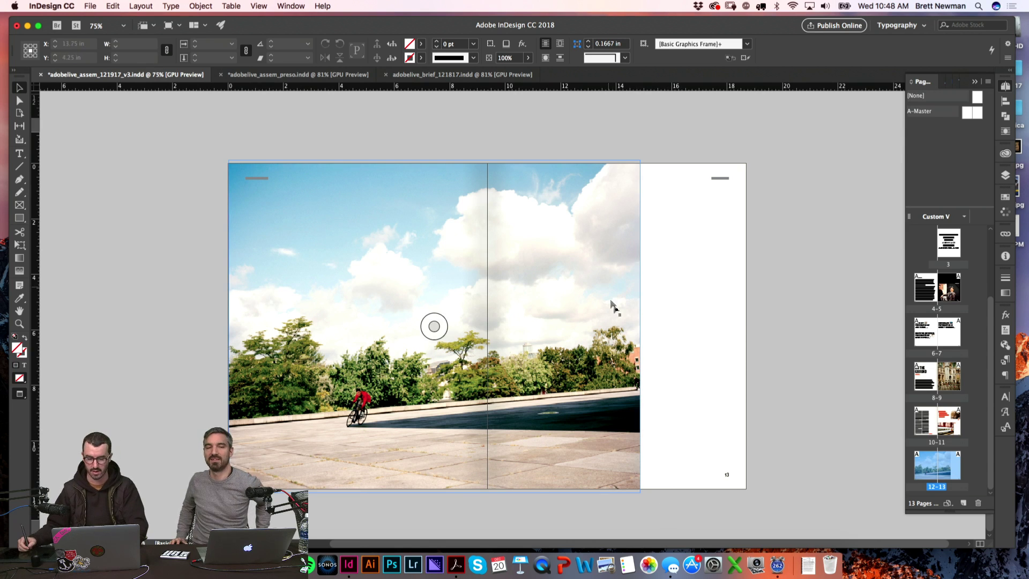
drag(627, 324, 731, 324)
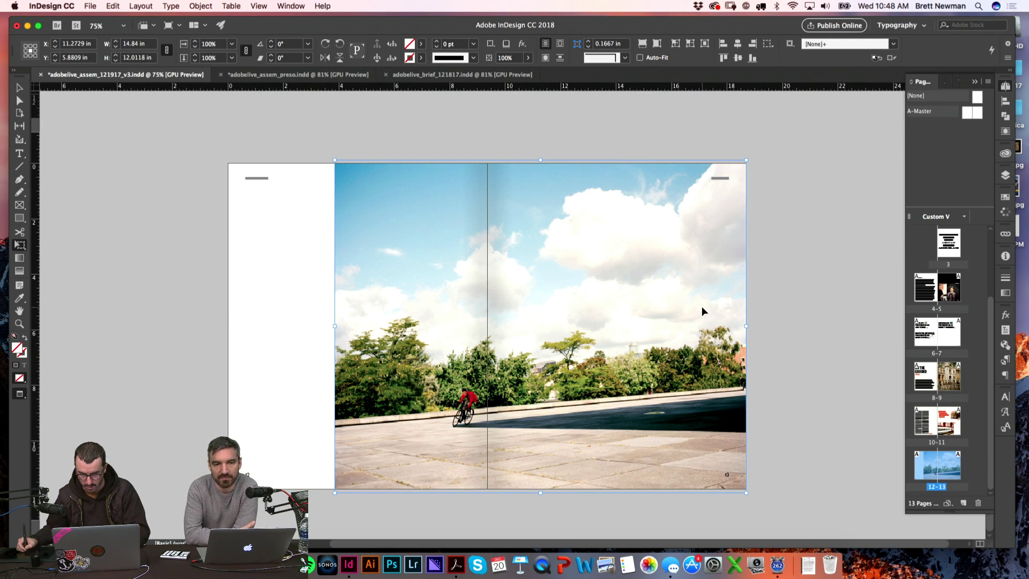
- Nudge the cyclist photo right to the outer bleed edge of page 13 and preview the spread
key(w)
key(shift+Right)
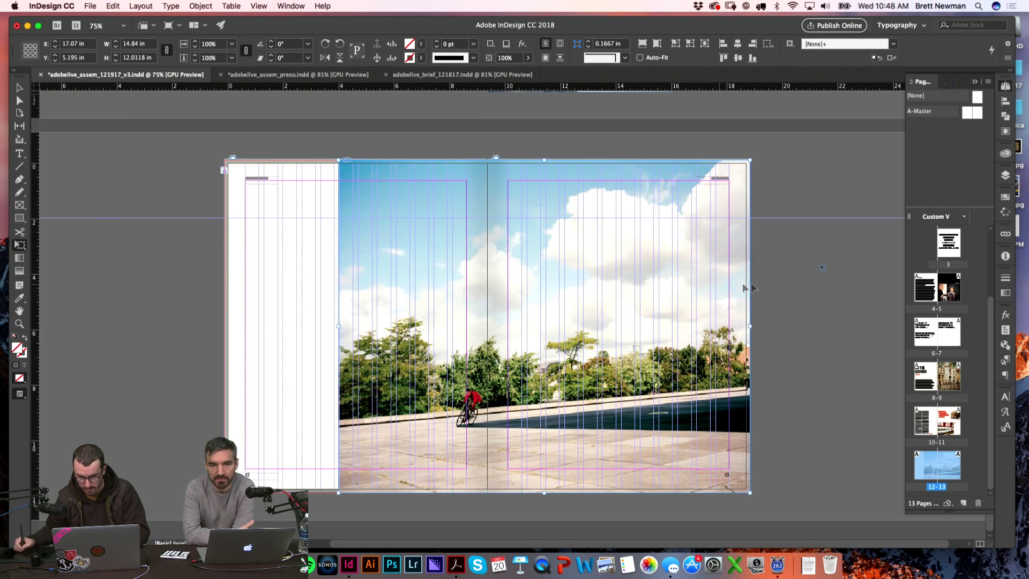
key(w)
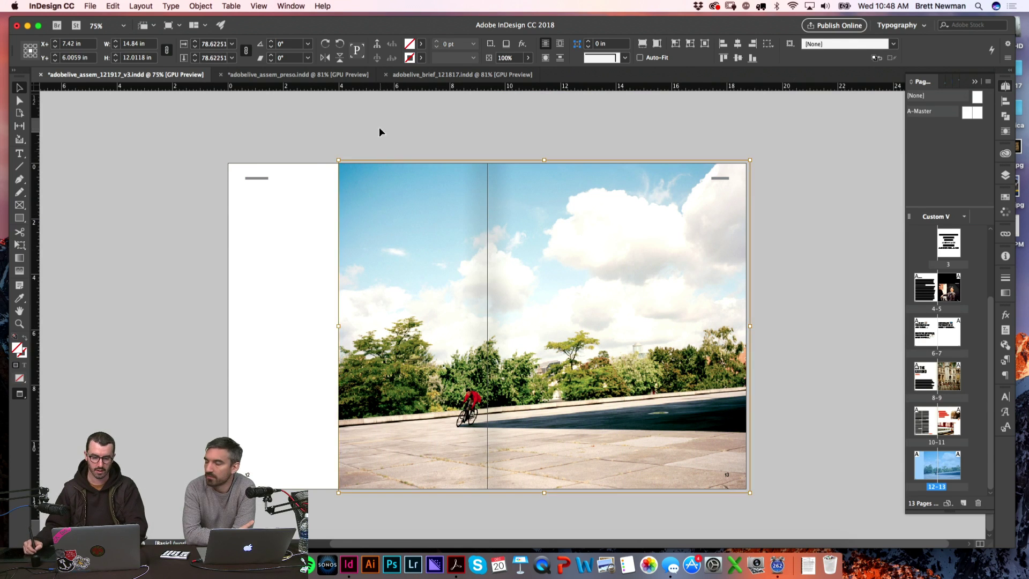
- Enlarge the image inside its frame to about 82.77%, extending it up and left, and check the crop
double_click(357, 188)
drag(338, 158, 317, 143)
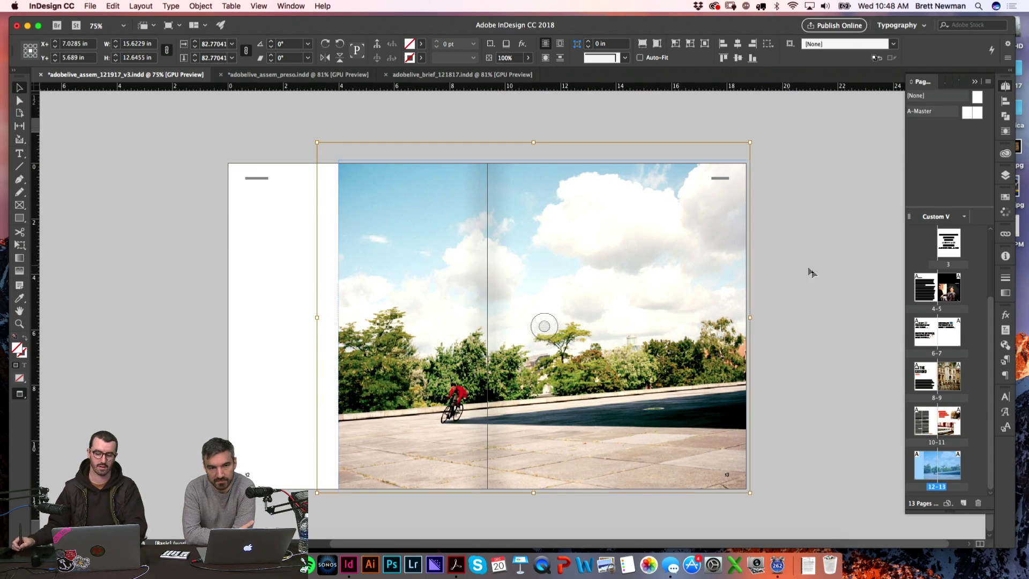
click(831, 275)
key(w)
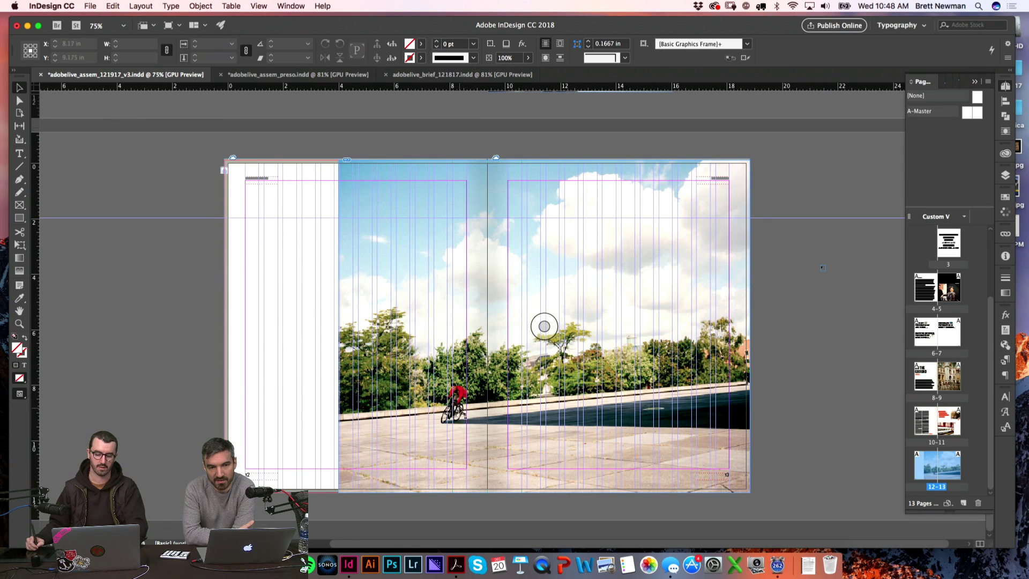
key(w)
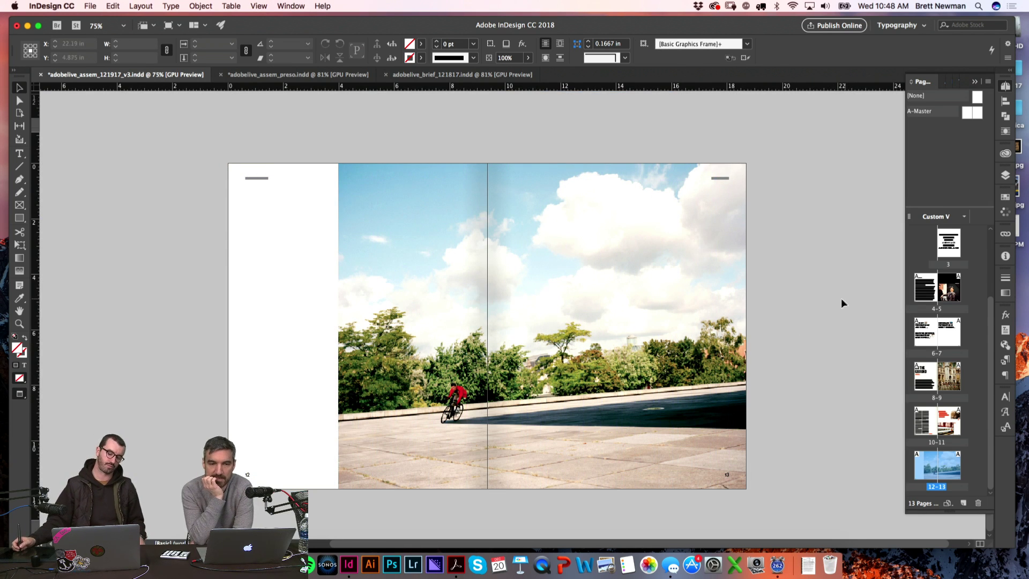
- Copy the red Rapha City Lookbook credit from page 10 and place it at page 12's left margin just above the page number
click(599, 461)
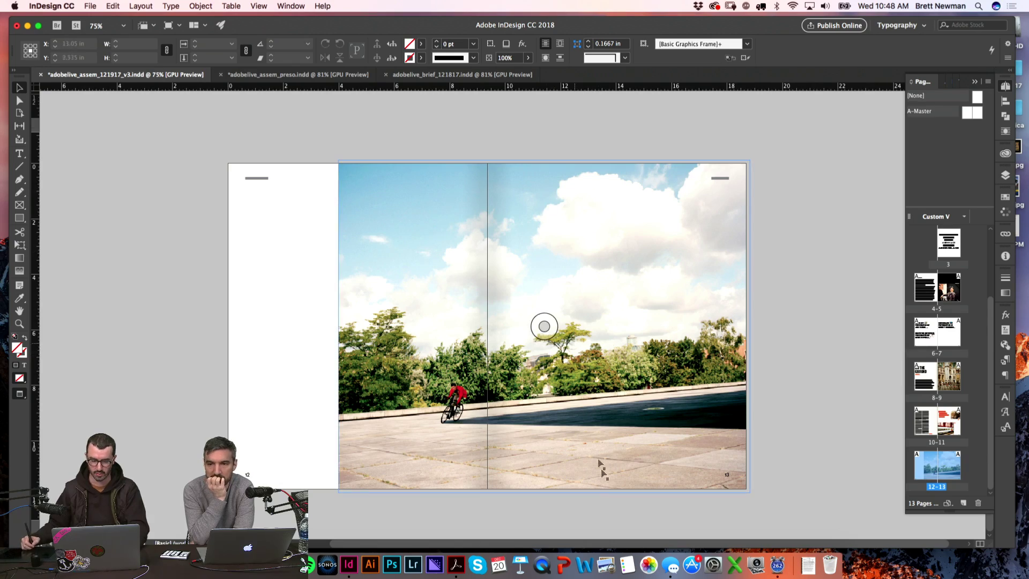
click(819, 329)
key(w)
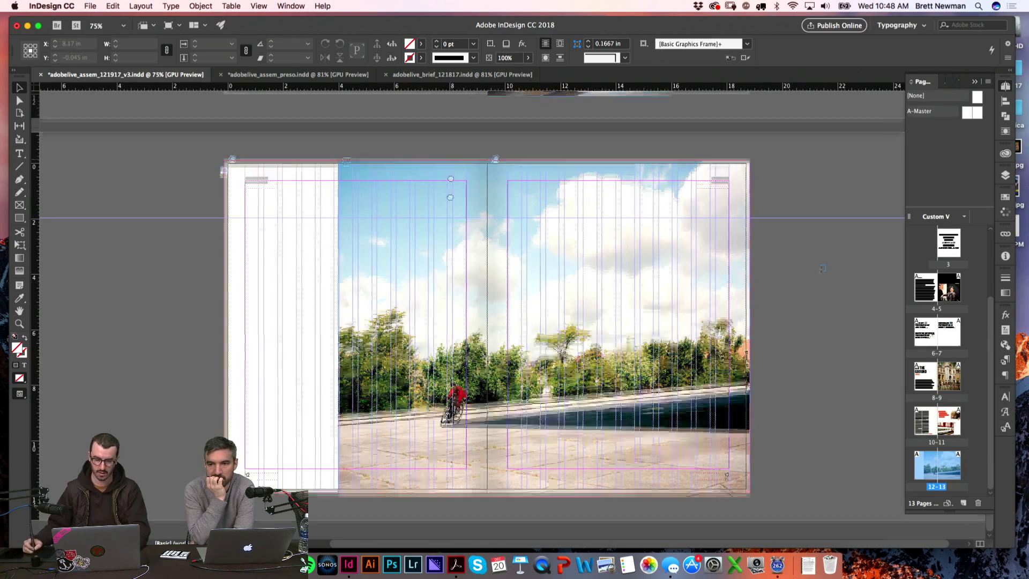
scroll(820, 329, up, 5)
scroll(491, 381, down, 4)
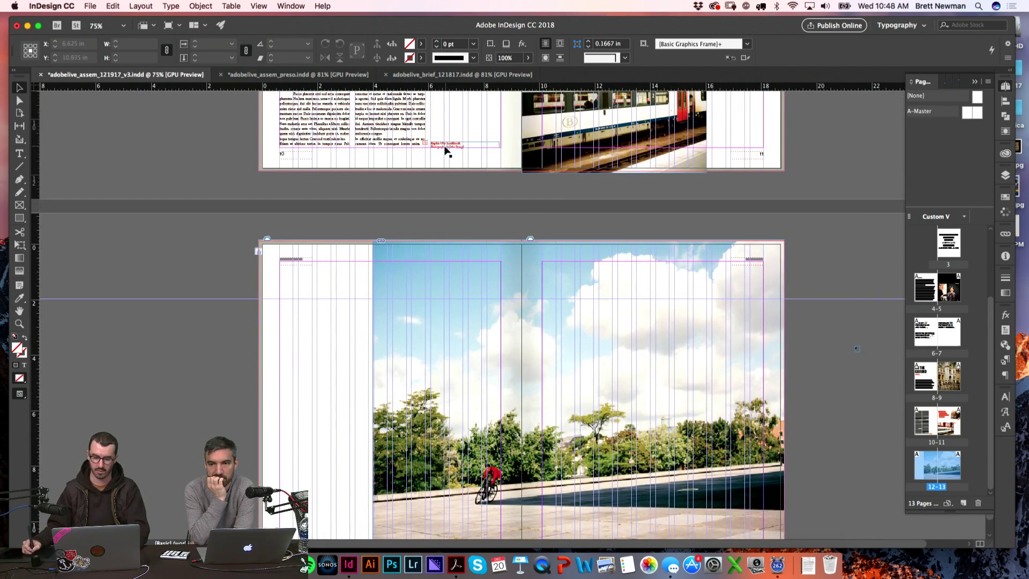
key(super+alt+0)
key(w)
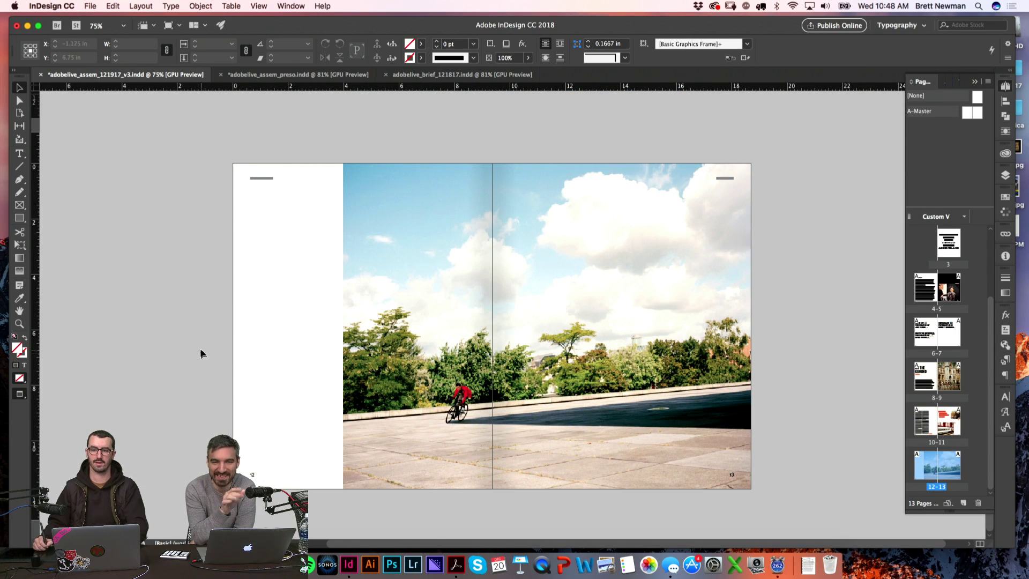
key(w)
key(z)
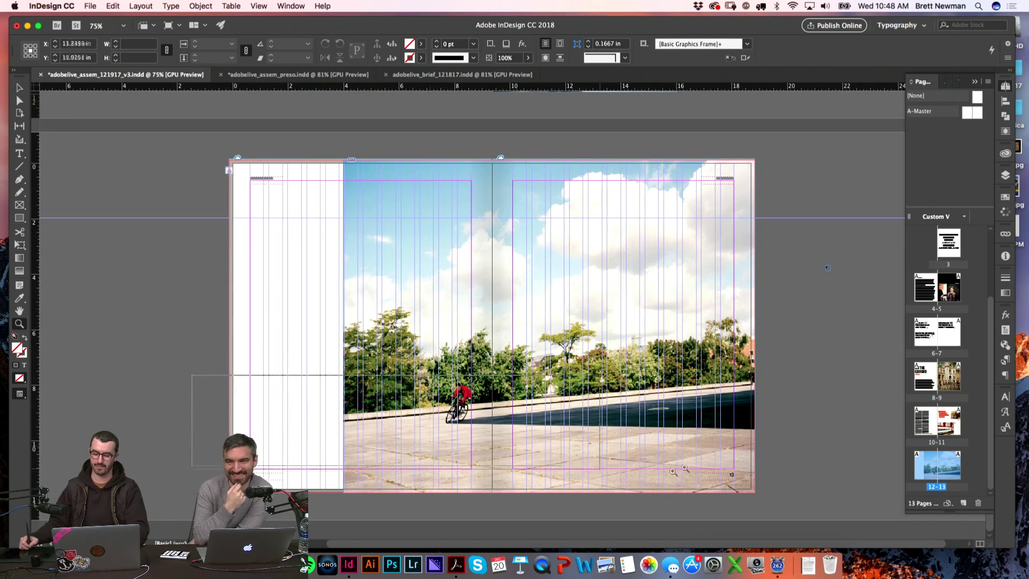
drag(217, 360, 650, 388)
key(super+v)
drag(465, 303, 395, 419)
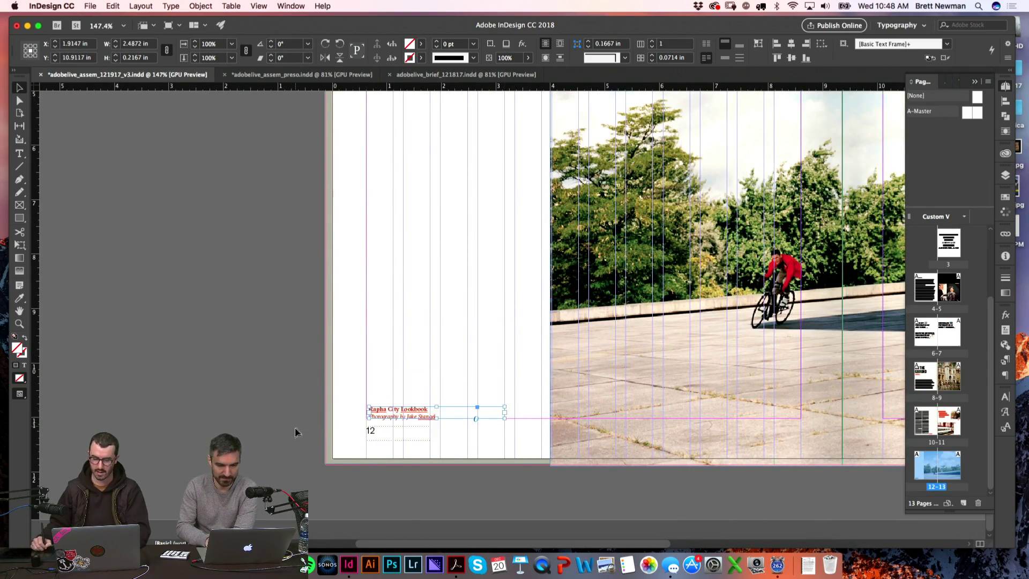
- Preview the spread with the credit in place and right-align all of the credit's text on page 12
key(w)
key(super+alt+0)
scroll(451, 472, up, 5)
scroll(450, 464, down, 10)
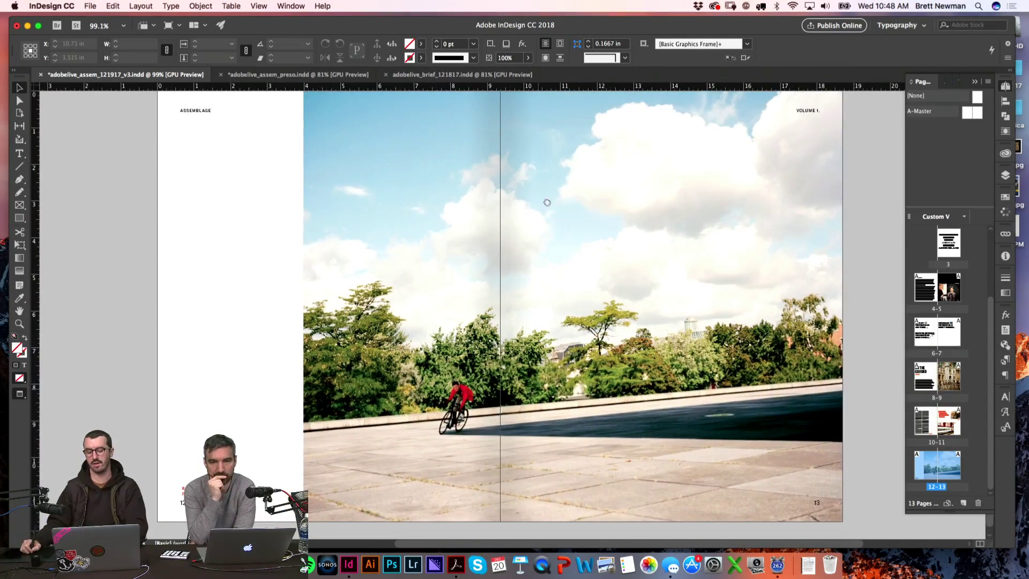
key(w)
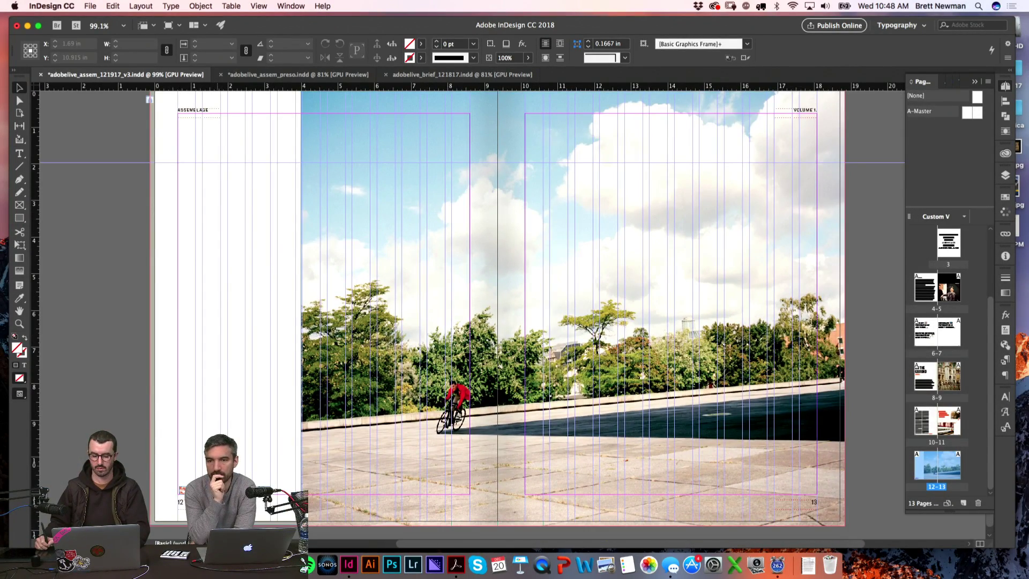
double_click(217, 491)
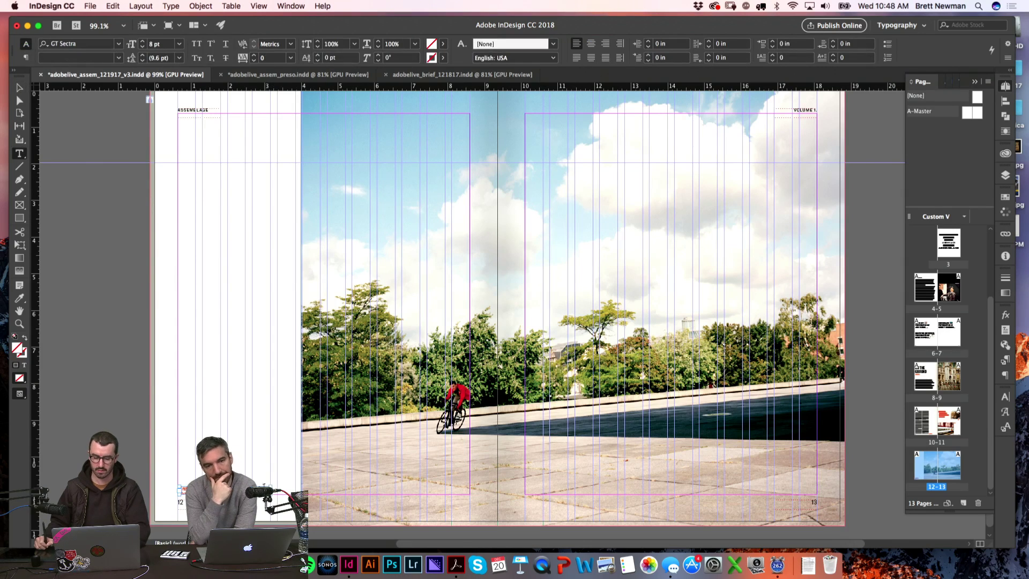
key(super+a)
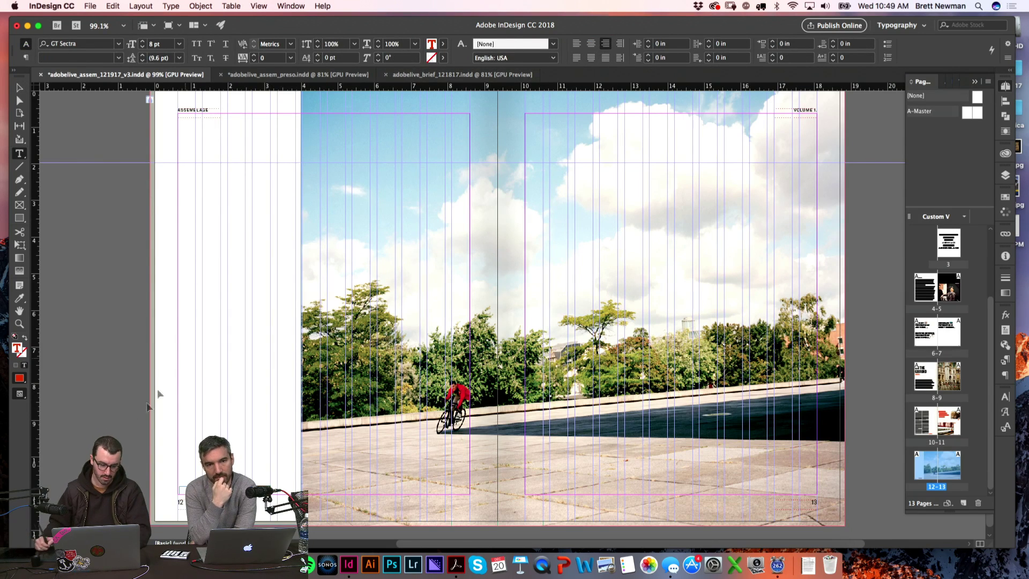
click(604, 44)
- Move the right-aligned credit across the white band so it ends just beside the photo's left edge
scroll(223, 423, up, 5)
key(Escape)
drag(273, 441, 390, 440)
click(482, 432)
- Adjust the photo frame's left edge at the white band to make it about 14.81 in wide, and review the spread
key(super+alt+2)
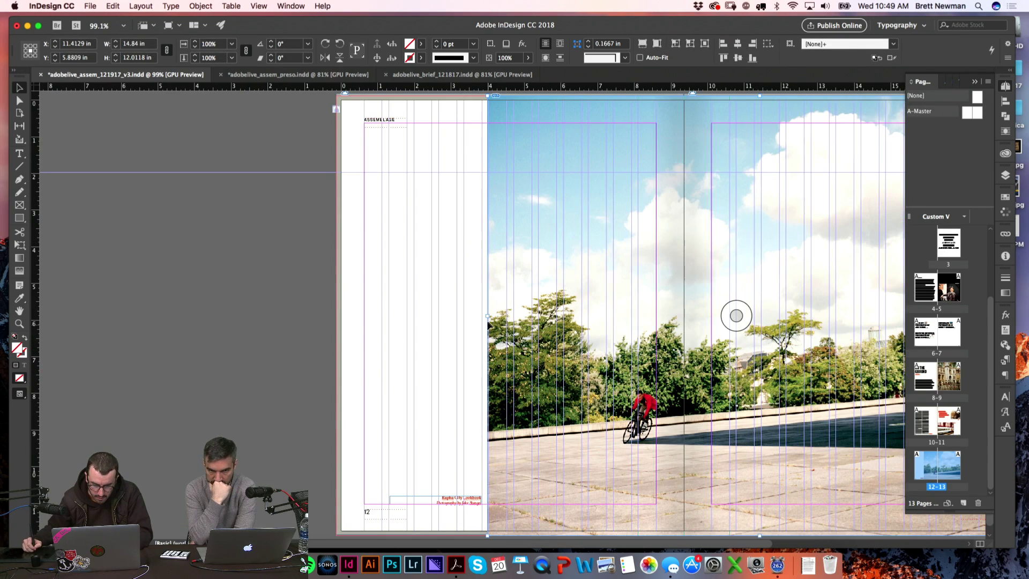
drag(488, 316, 525, 350)
key(z)
key(super+alt+2)
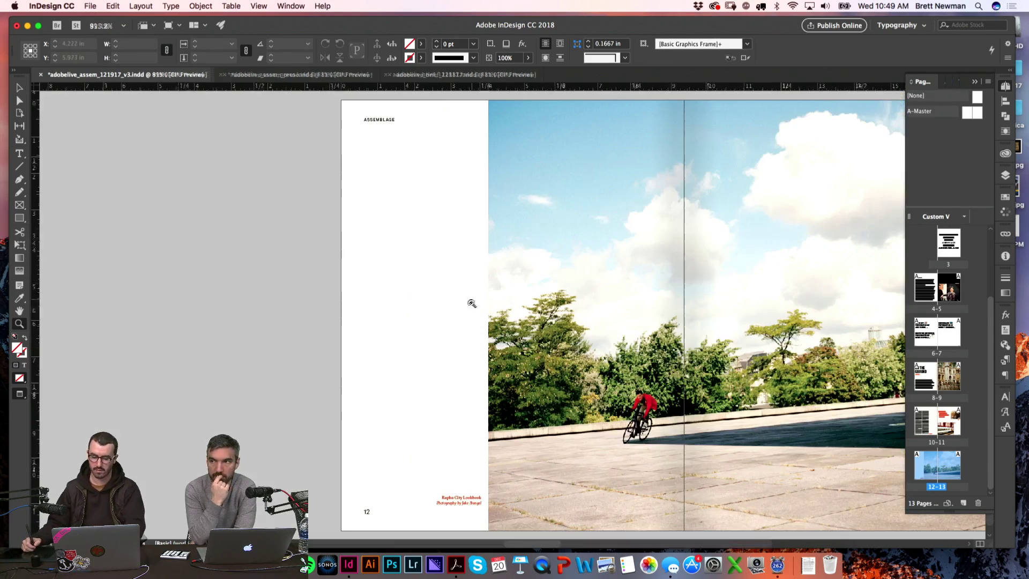
scroll(386, 340, right, 5)
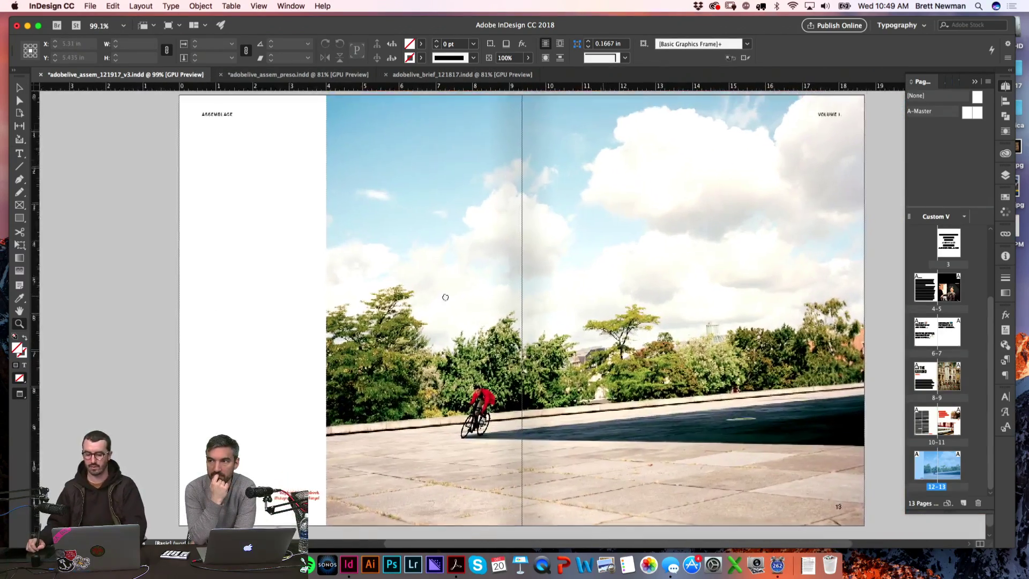
key(super+alt+0)
key(w)
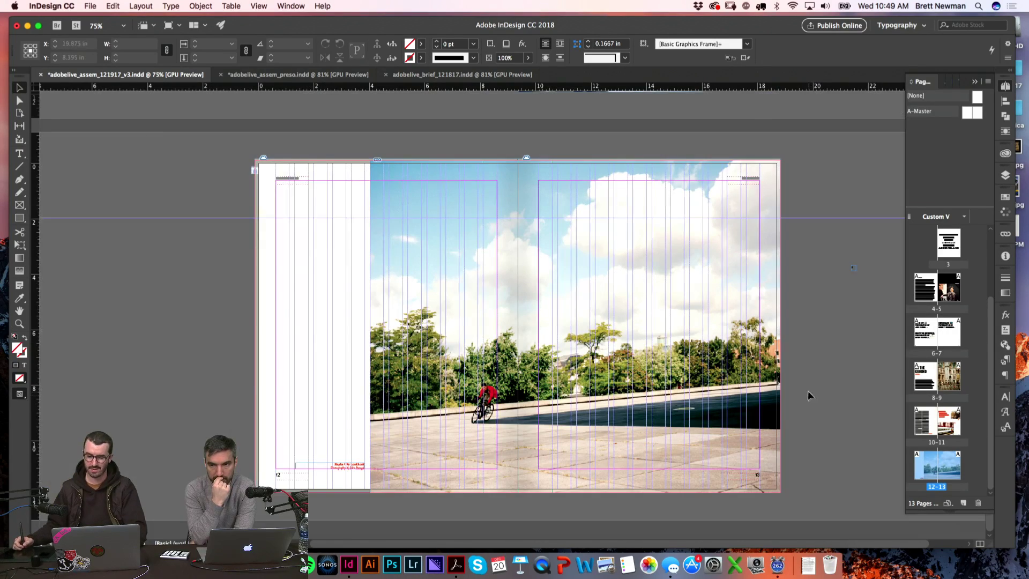
- Apply the [None] master to page 13 to remove its running header and page number from the photo
drag(802, 501, 360, 221)
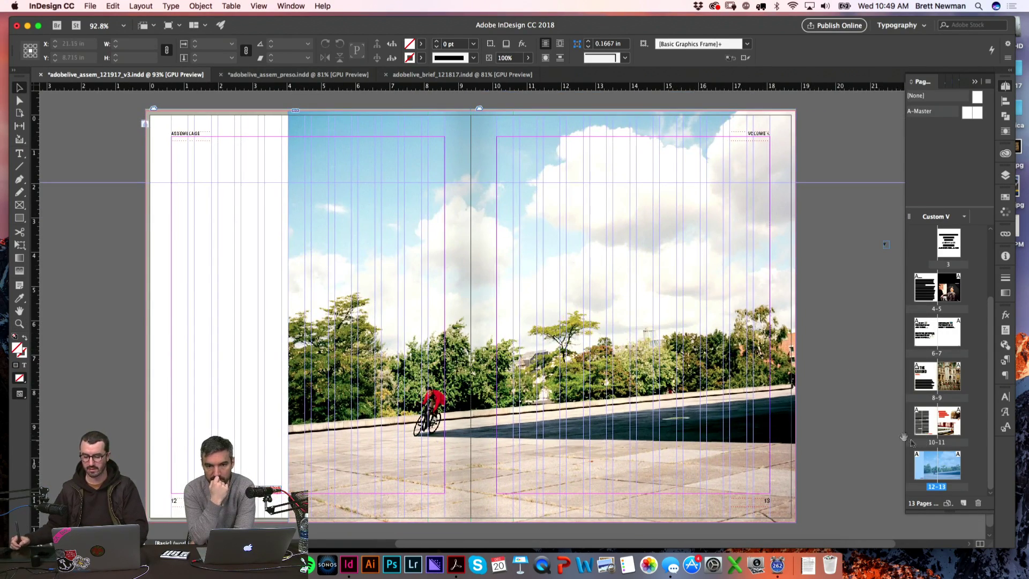
key(w)
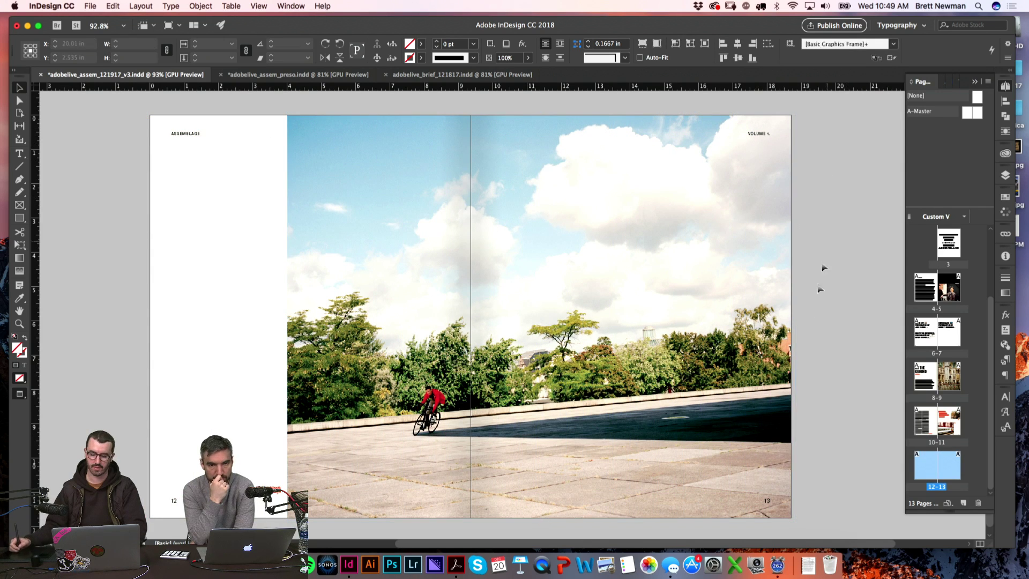
click(772, 300)
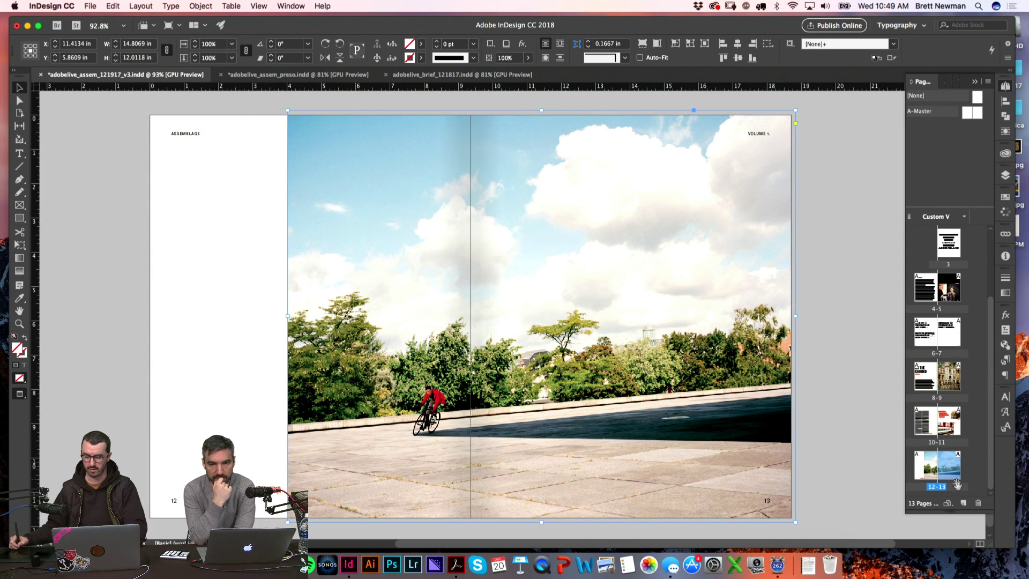
drag(978, 100, 952, 466)
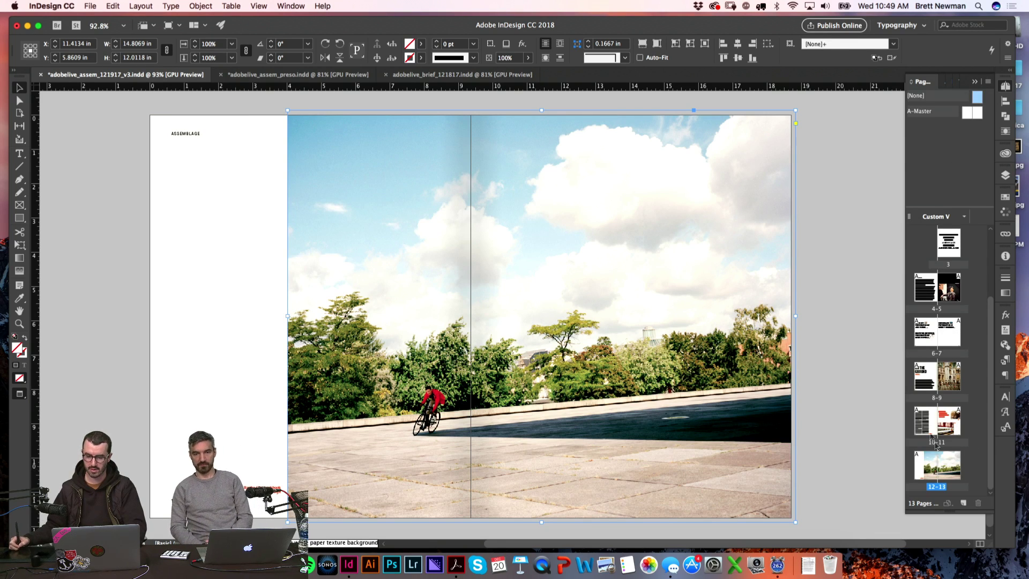
click(862, 234)
scroll(849, 320, up, 1)
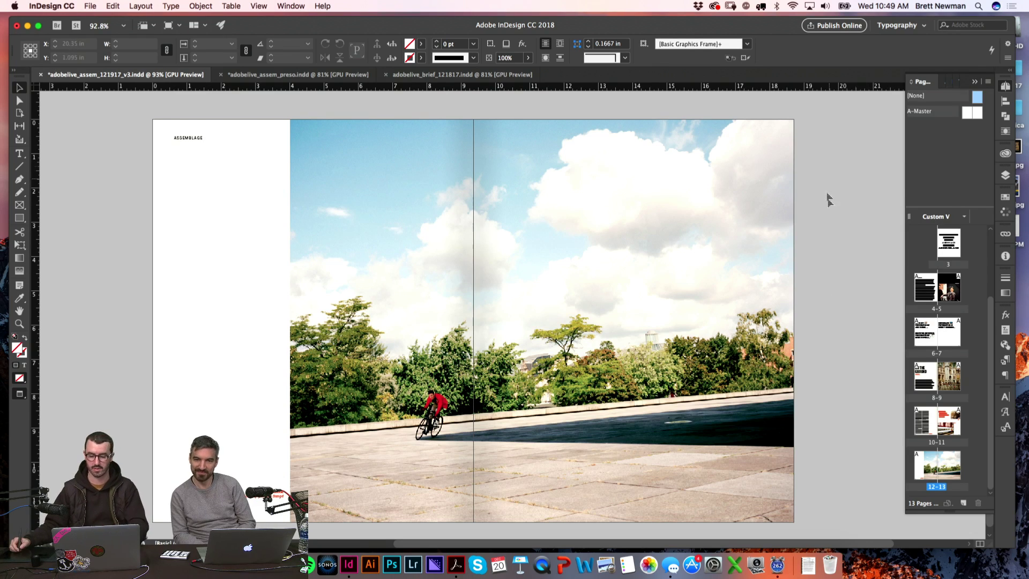
- Check the alignment of the red photo credit on page 12 up close and review the whole spread in preview
key(w)
key(z)
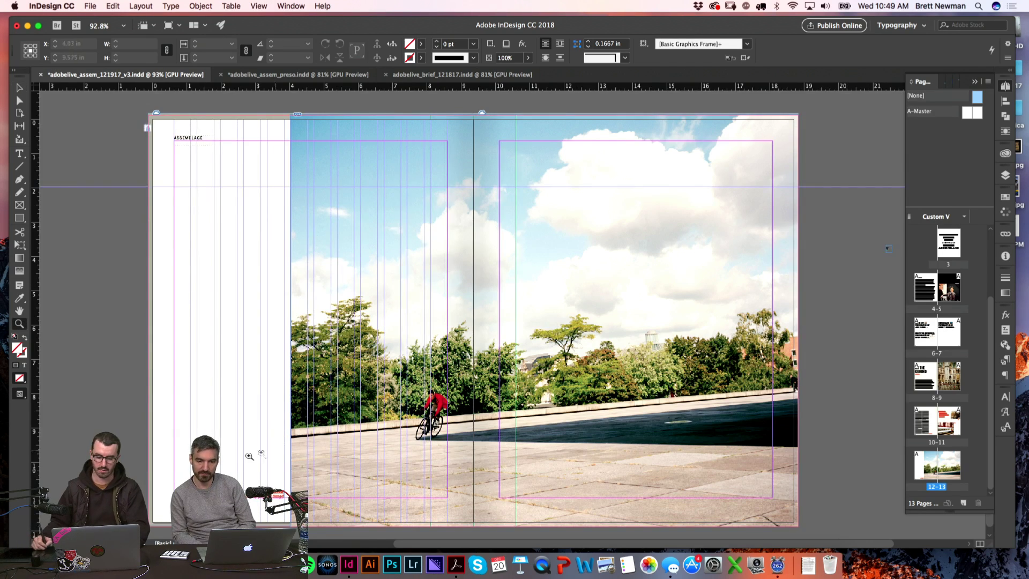
drag(228, 458, 343, 515)
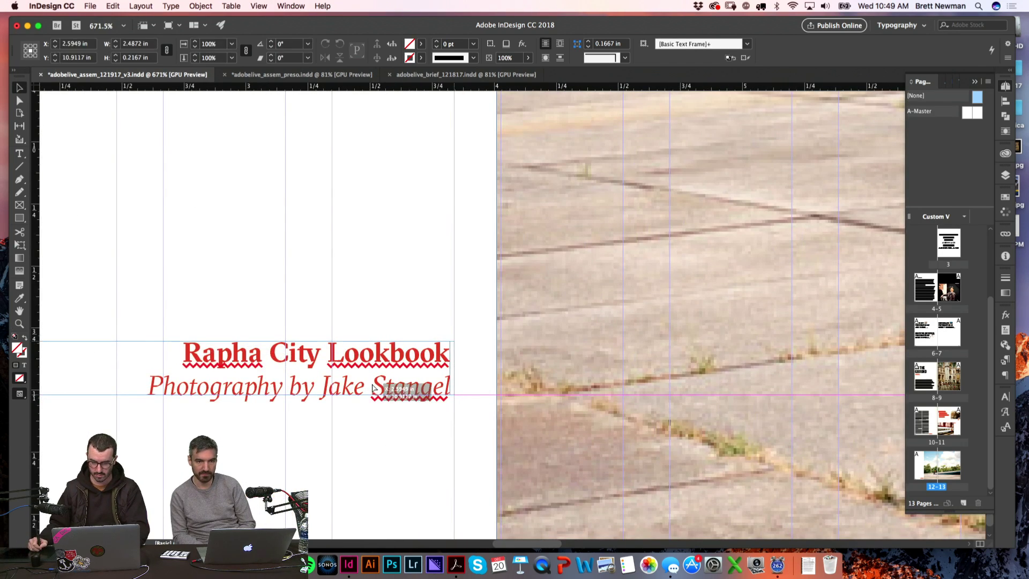
key(w)
drag(735, 314, 591, 302)
key(super+minus)
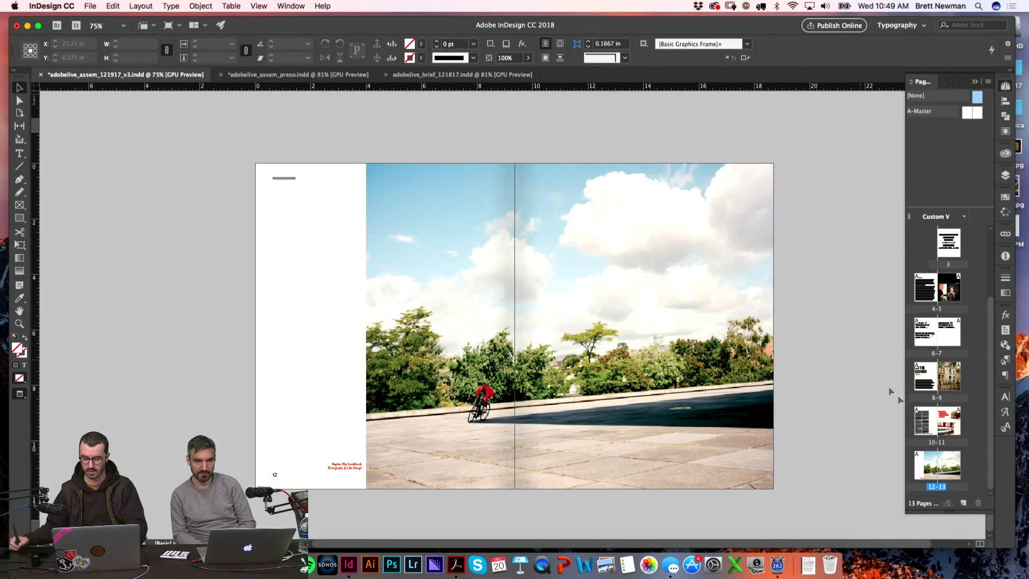
- Try adding a blank spread for pages 14–15 with A-Master applied, and delete its pages again
drag(939, 459, 963, 492)
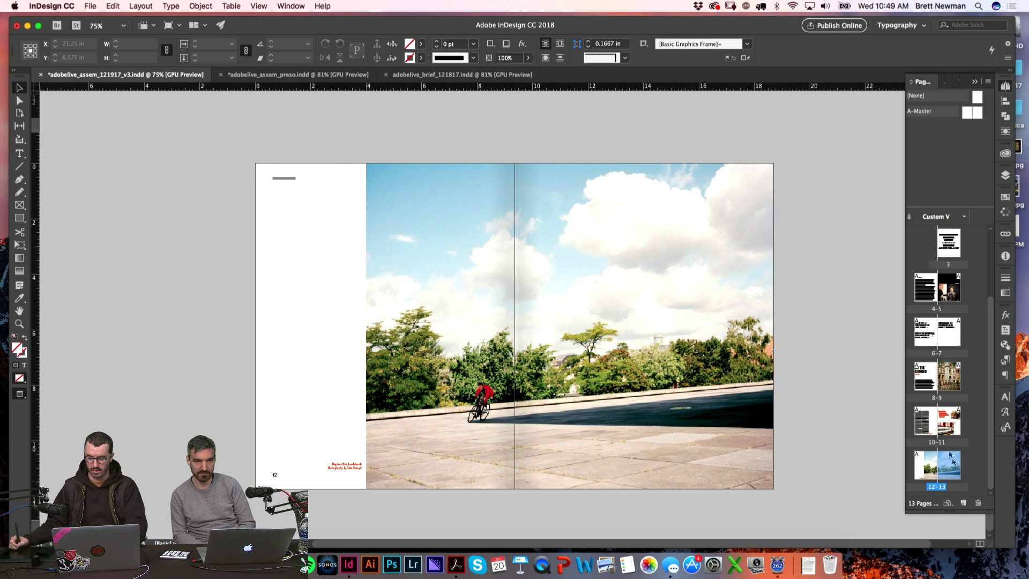
click(963, 502)
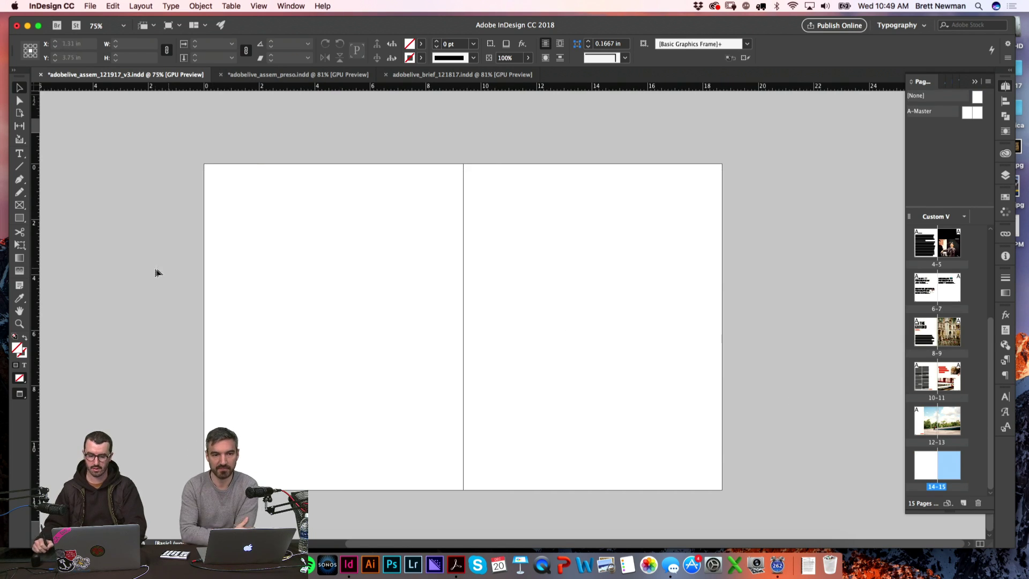
key(w)
drag(243, 147, 276, 185)
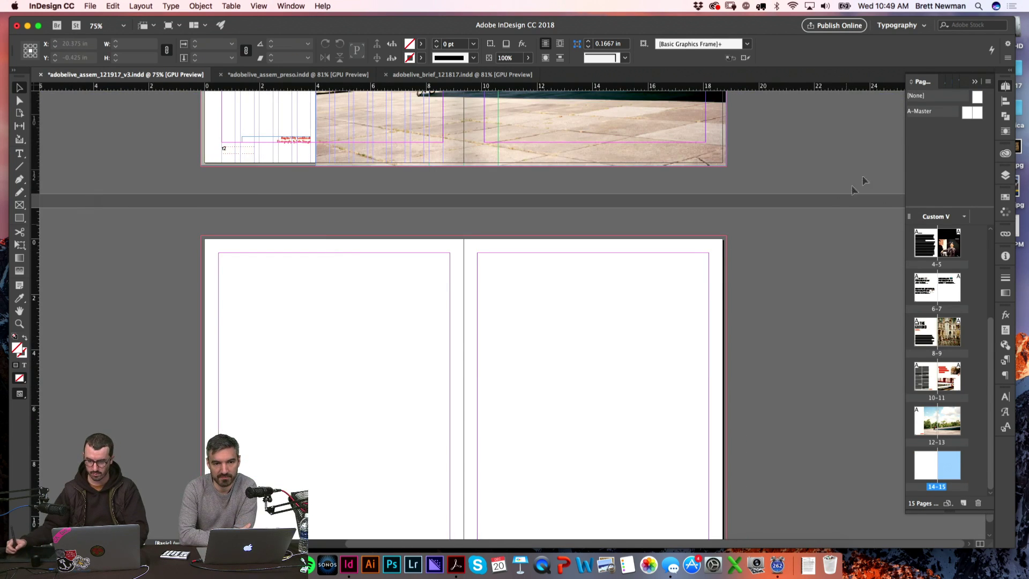
click(965, 113)
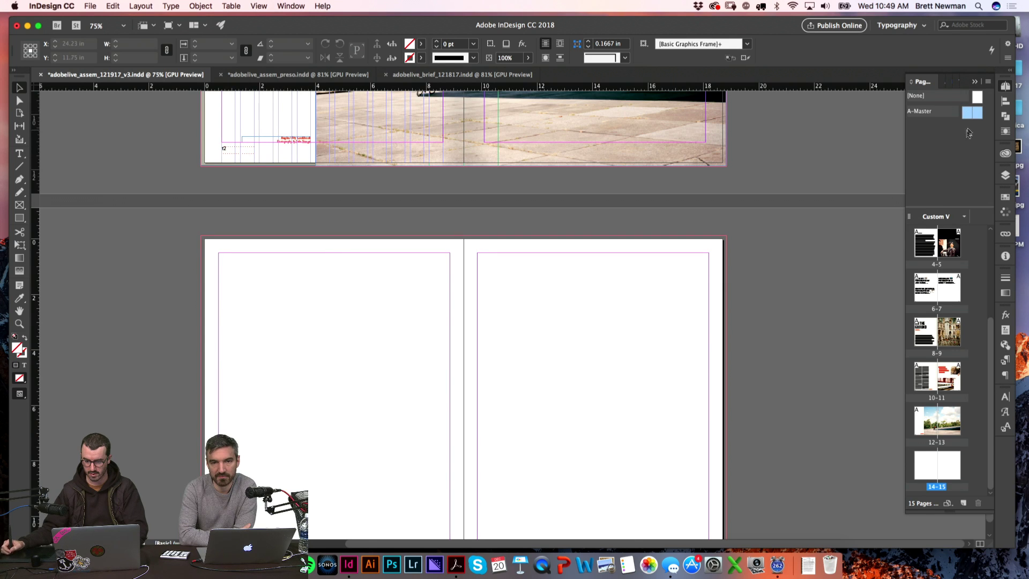
drag(963, 117, 912, 448)
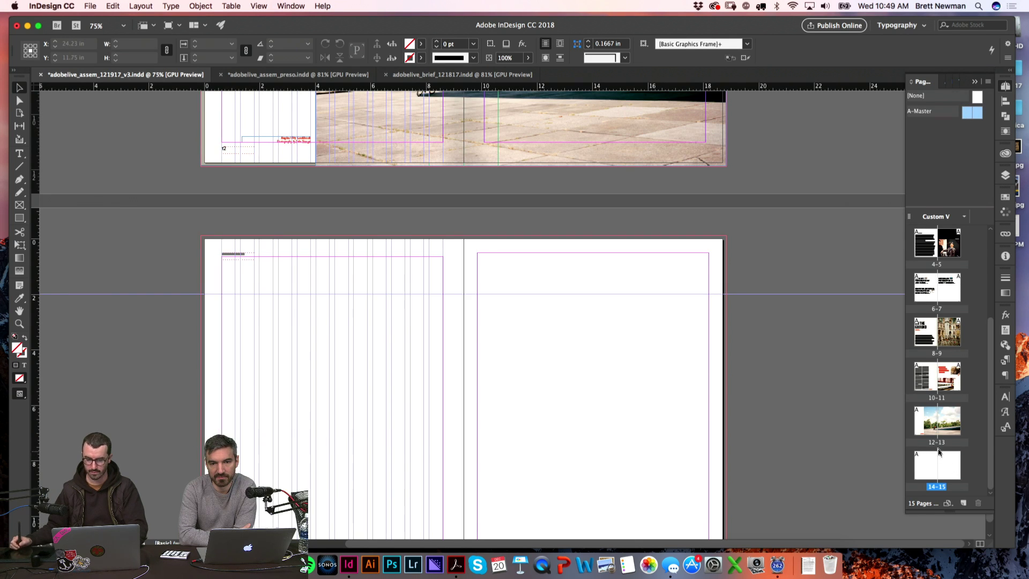
click(934, 469)
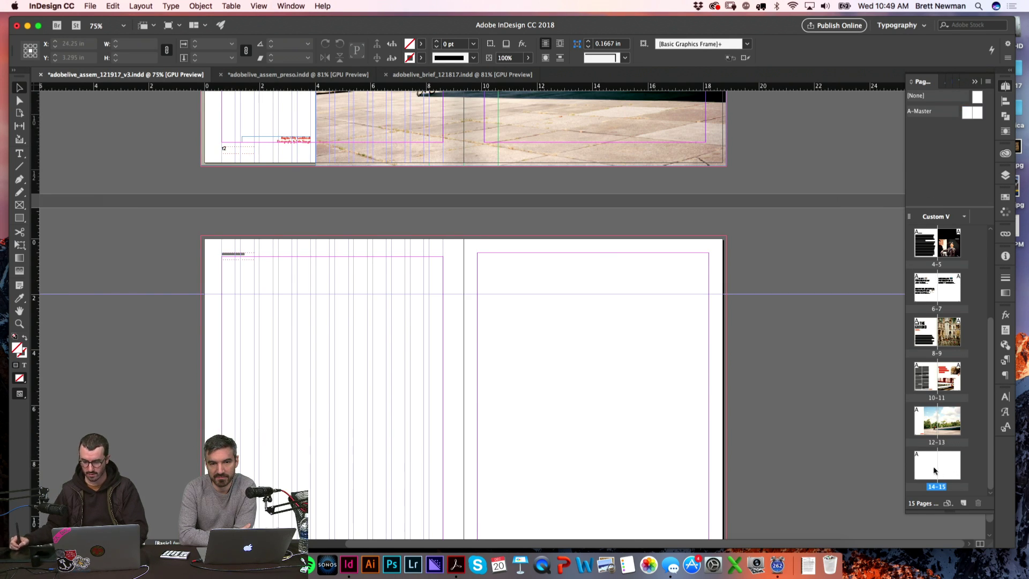
click(980, 503)
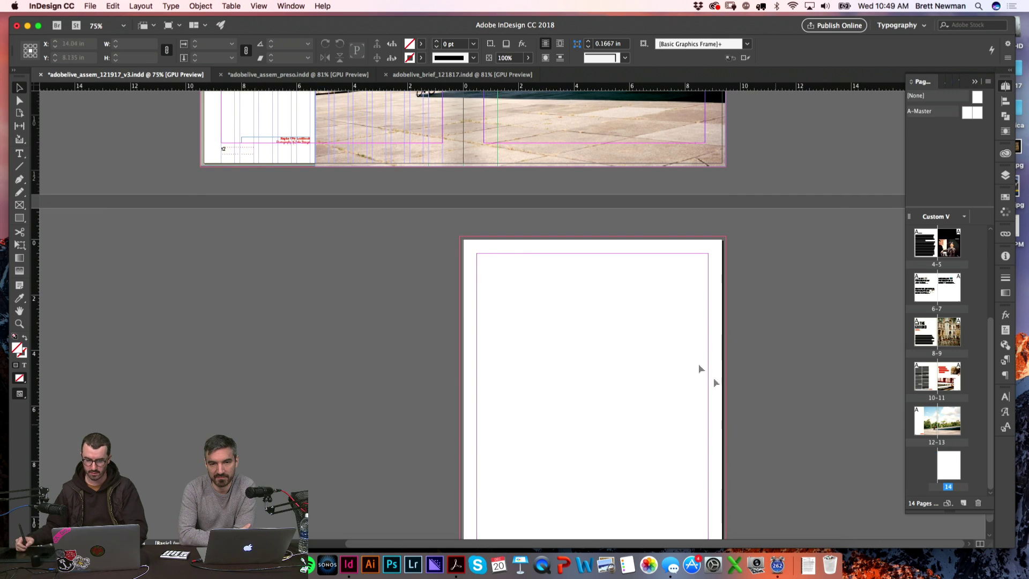
click(983, 503)
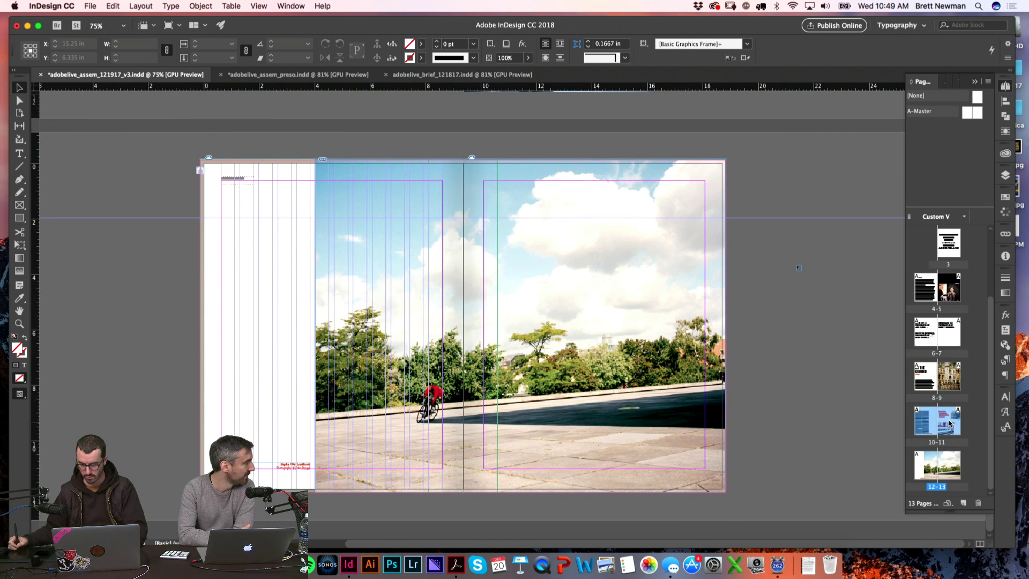
- Duplicate the 10–11 spread as pages 14–15 and clear its article text, quote, photos and captions
key(super+z)
key(super+z)
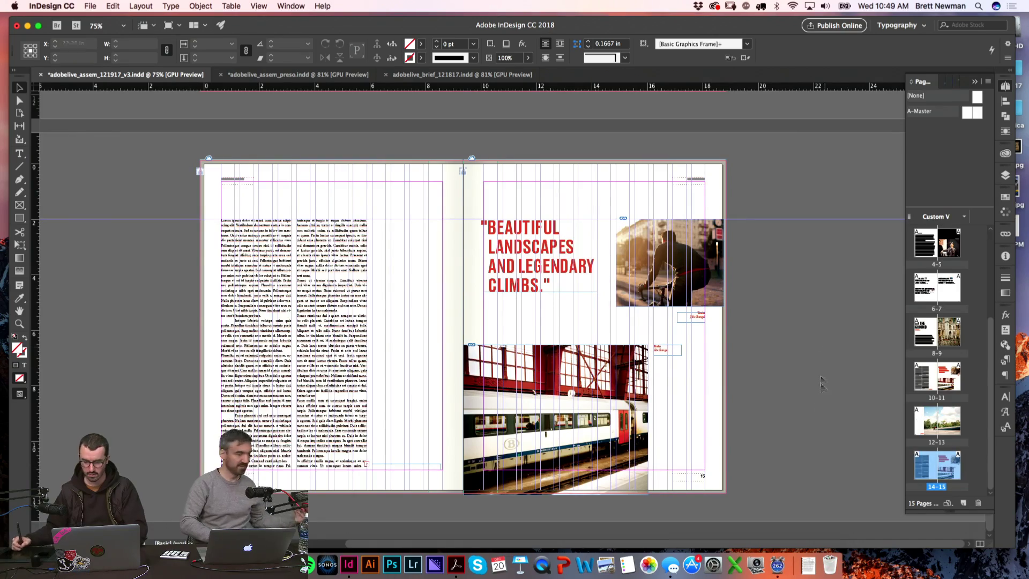
key(super+a)
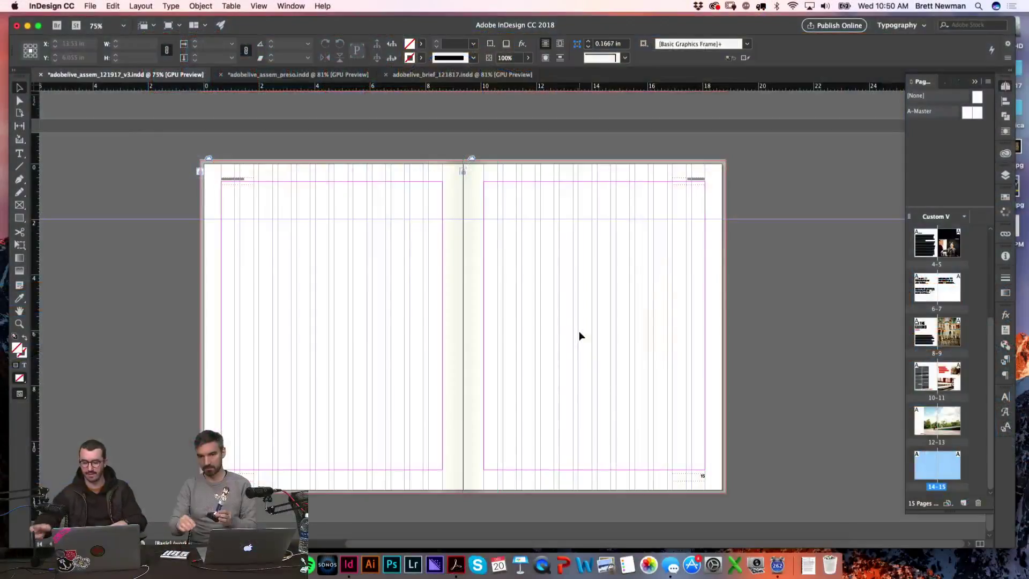
- Review the cyclist photo spread on pages 12–13 in preview at 100%
key(alt+Page_Up)
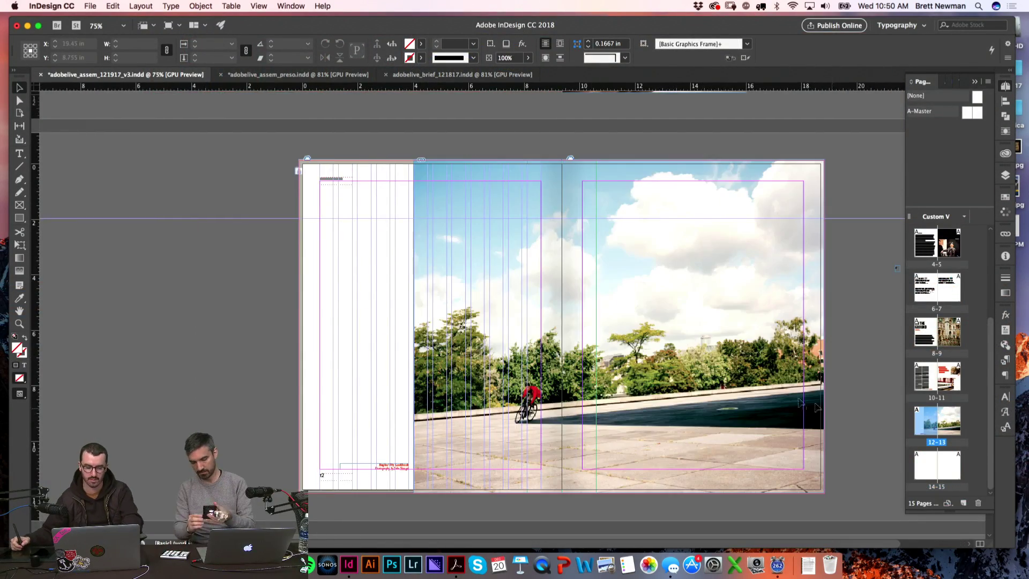
key(w)
key(super+1)
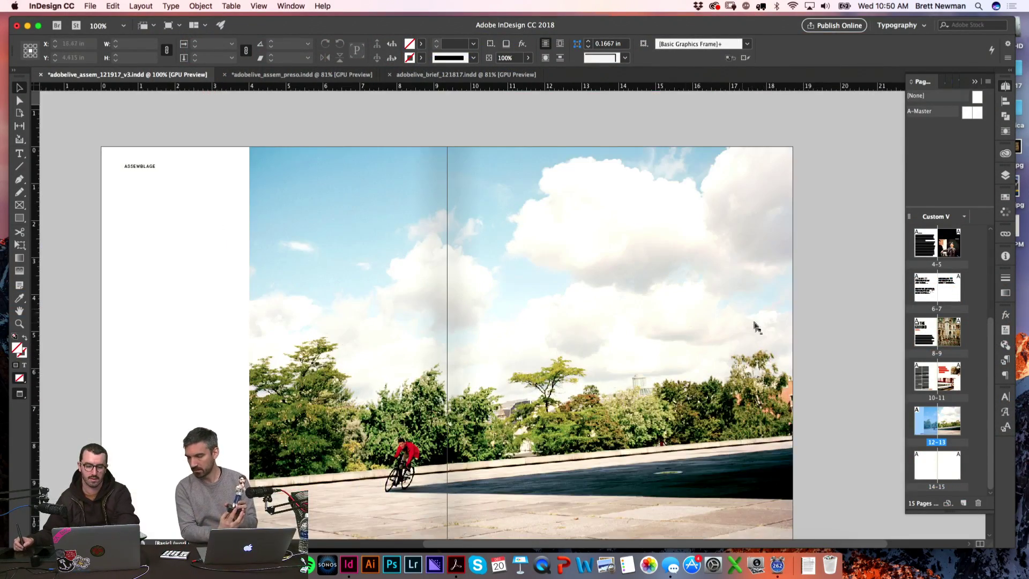
scroll(756, 322, down, 2)
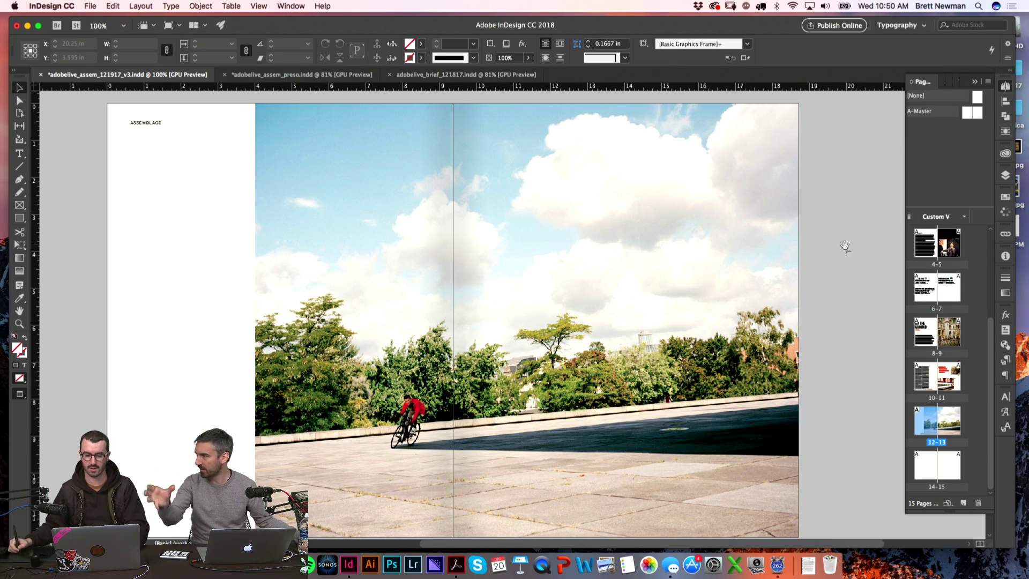
drag(843, 245, 859, 240)
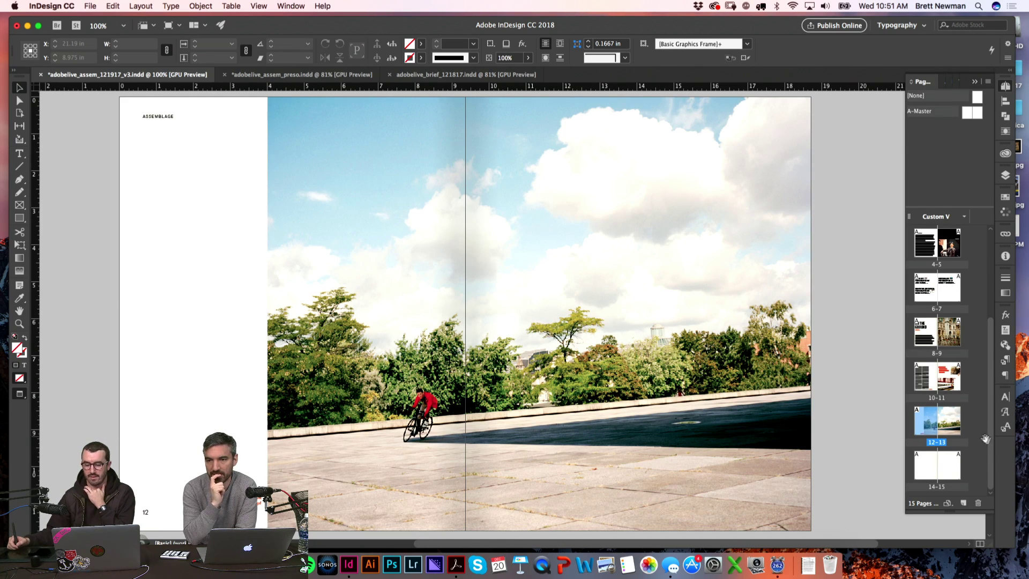
- Go to the emptied spread 14–15 and examine the ASSEMBLAGE running header and column guides on page 14
double_click(922, 469)
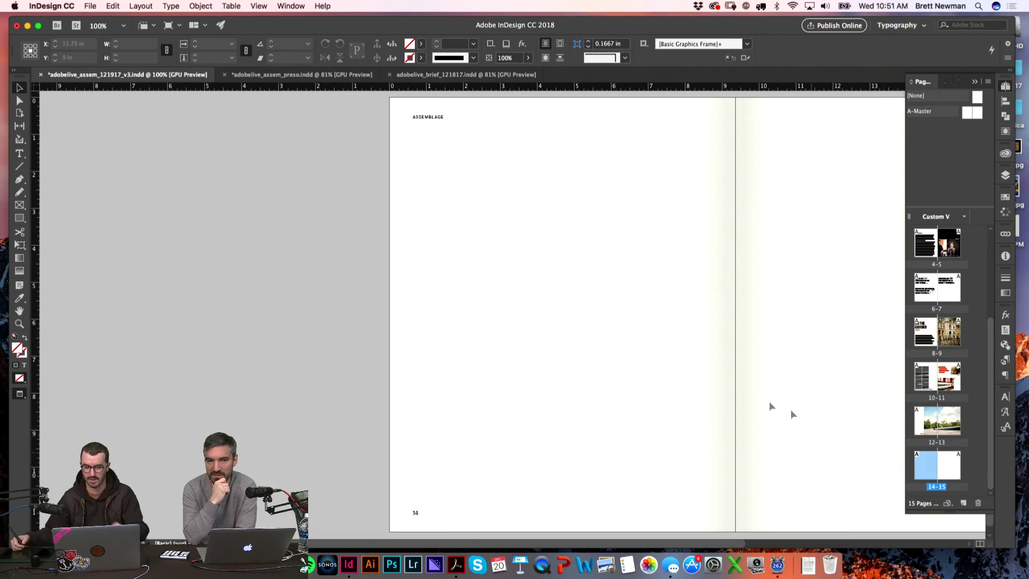
drag(560, 213, 424, 272)
key(z)
scroll(439, 271, up, 5)
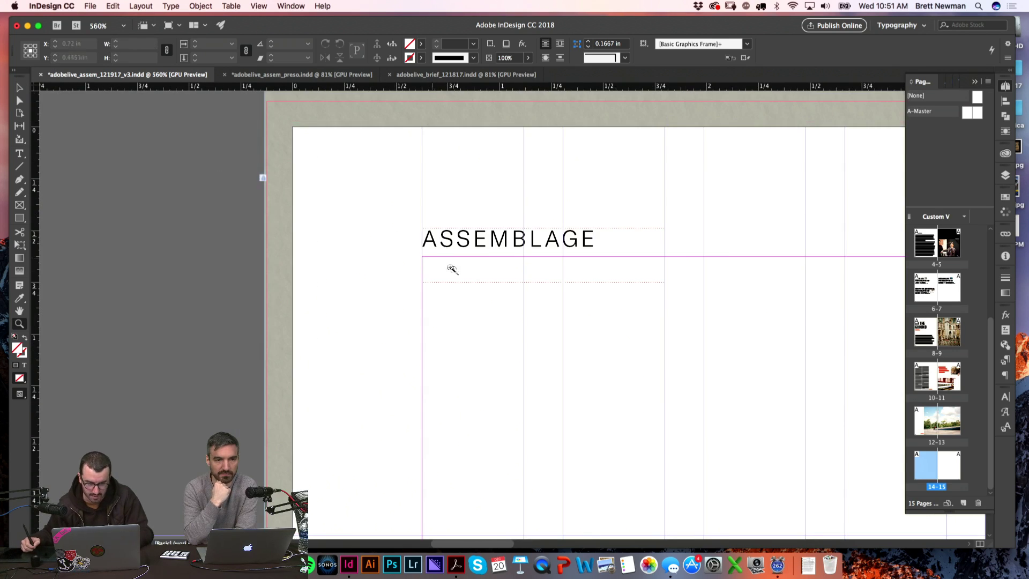
scroll(456, 263, down, 5)
drag(611, 184, 430, 188)
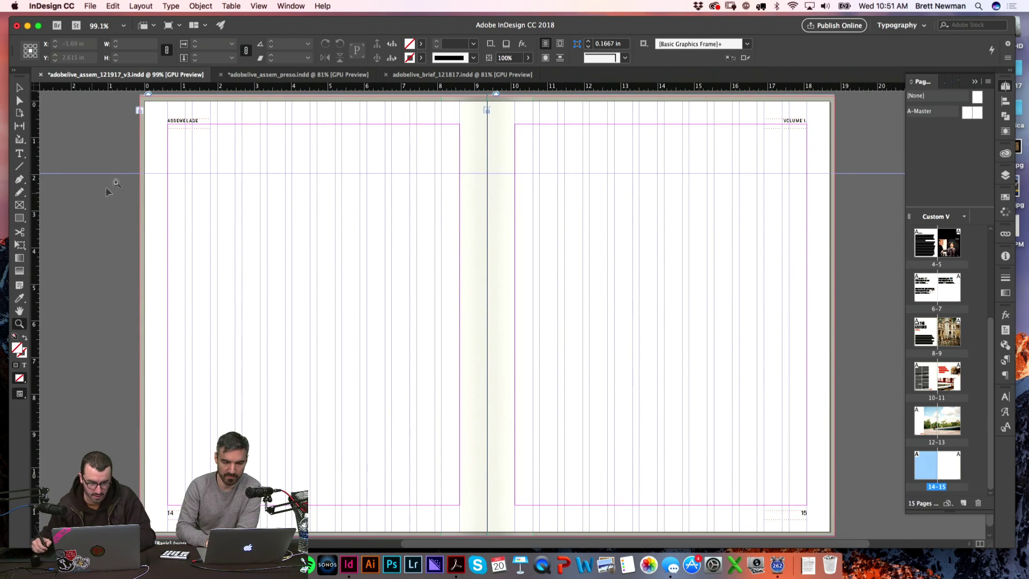
- Check the page-shading frame on the emptied spread 14–15 and preview the spread without guides
key(v)
click(139, 113)
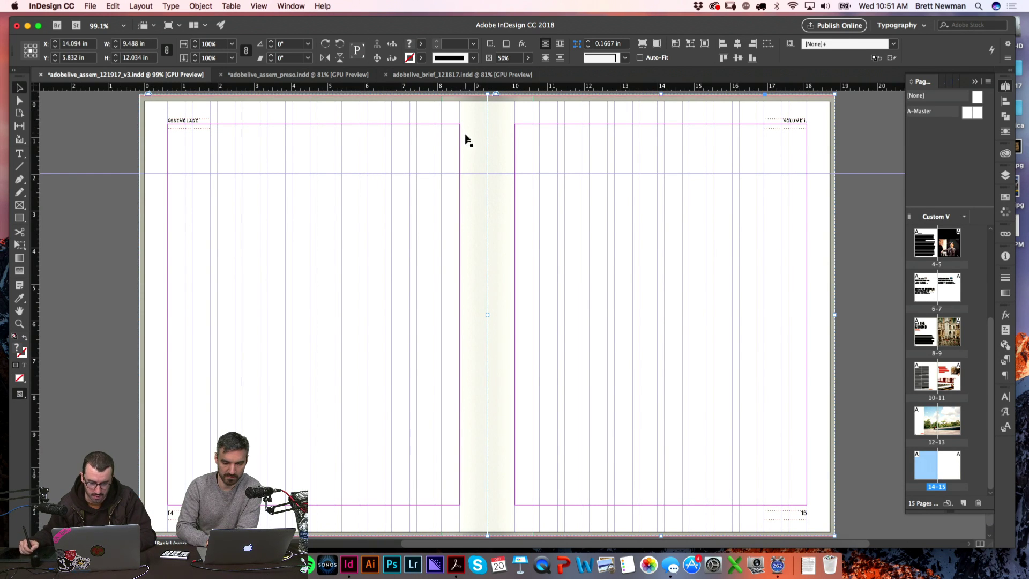
click(84, 234)
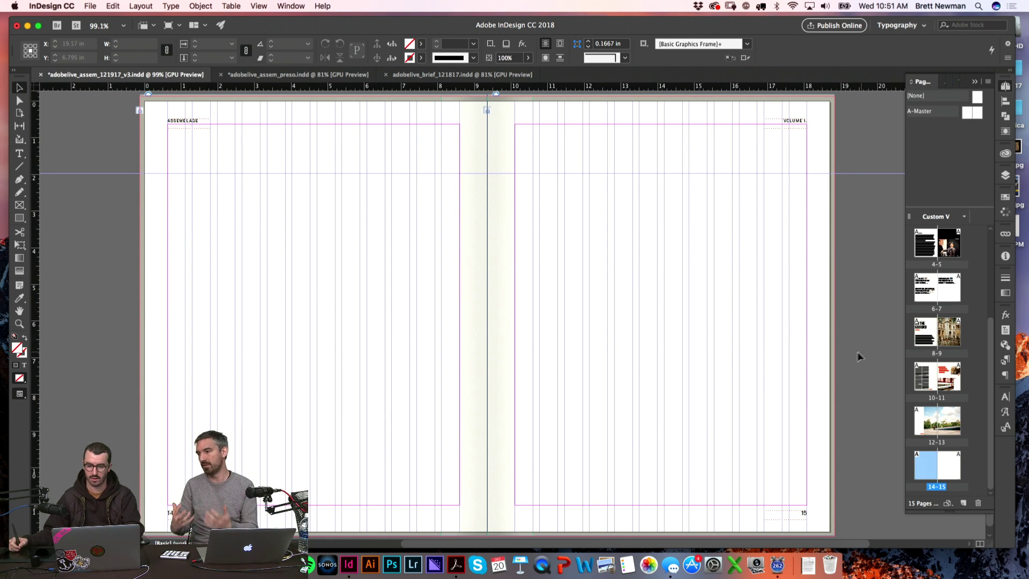
key(w)
key(w)
key(w)
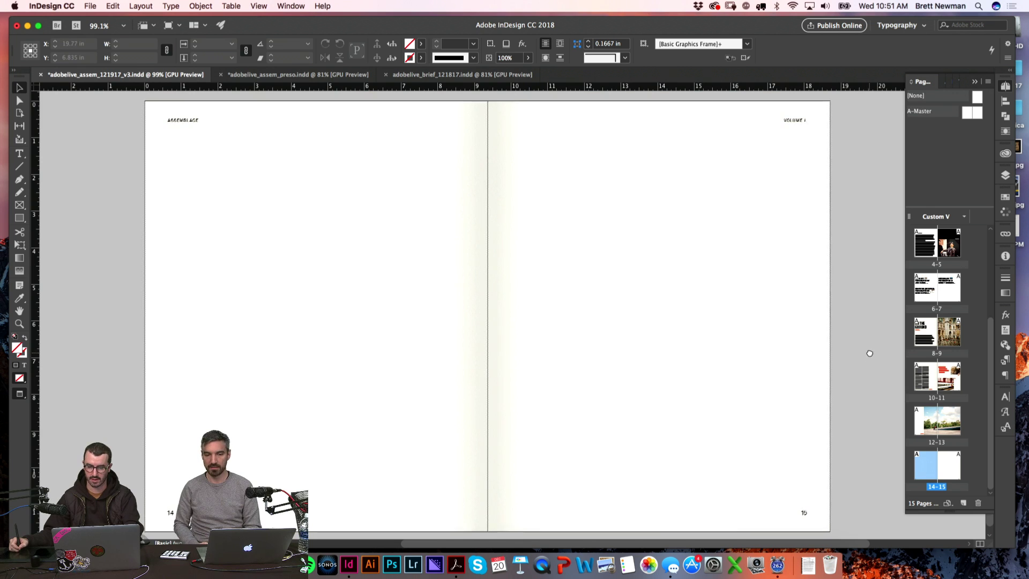
scroll(865, 353, down, 1)
drag(870, 352, 869, 350)
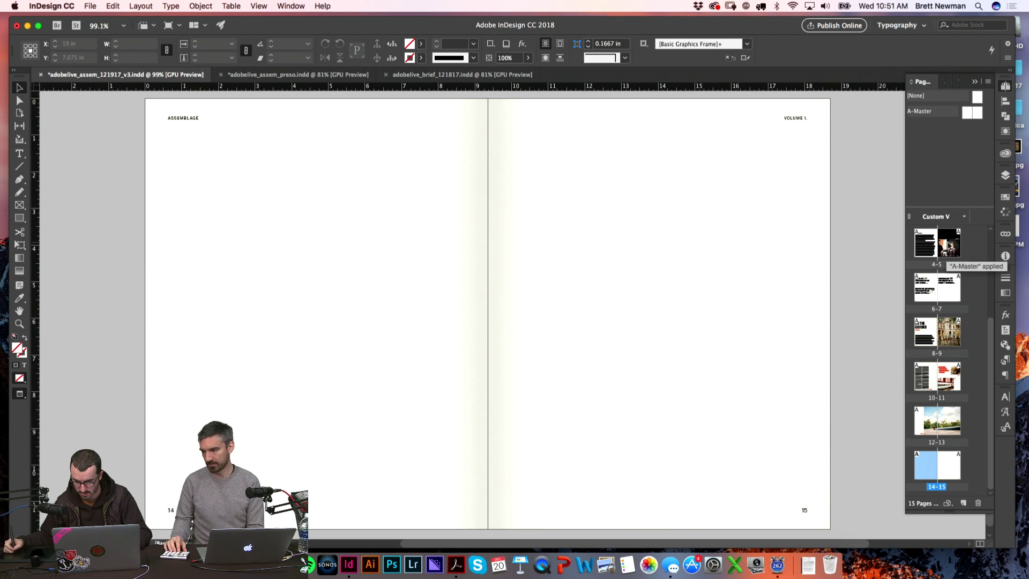
- Copy the black background and the photo of the men with the bicycle from page 5 and paste them in place on page 15
double_click(950, 246)
drag(854, 323, 750, 316)
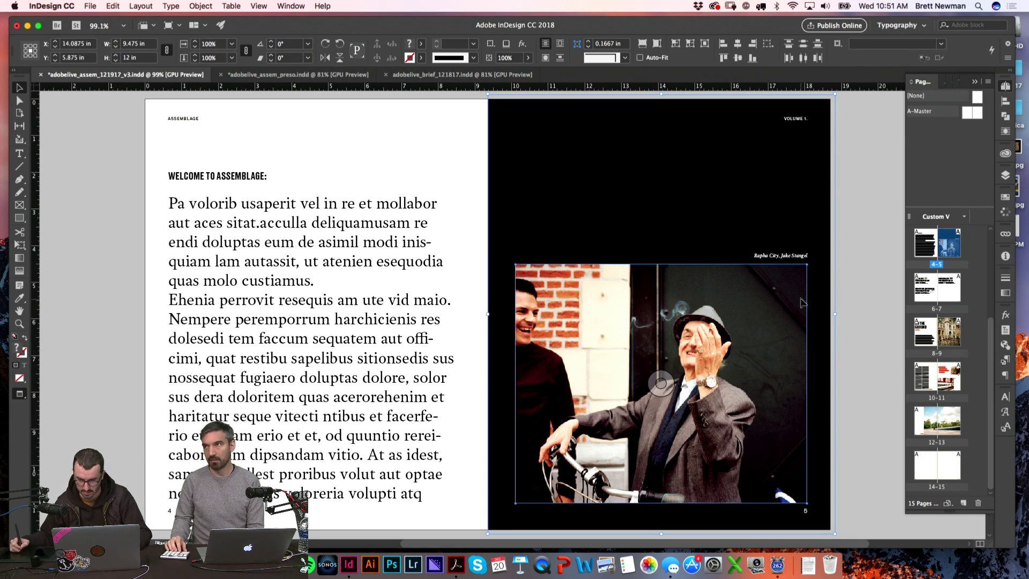
double_click(953, 477)
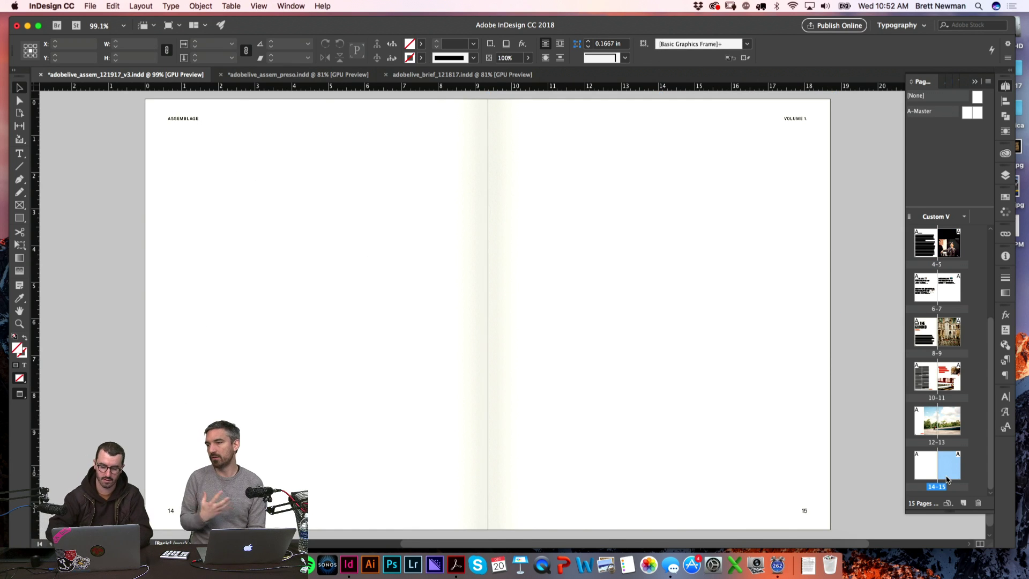
key(alt+shift+super+v)
click(354, 264)
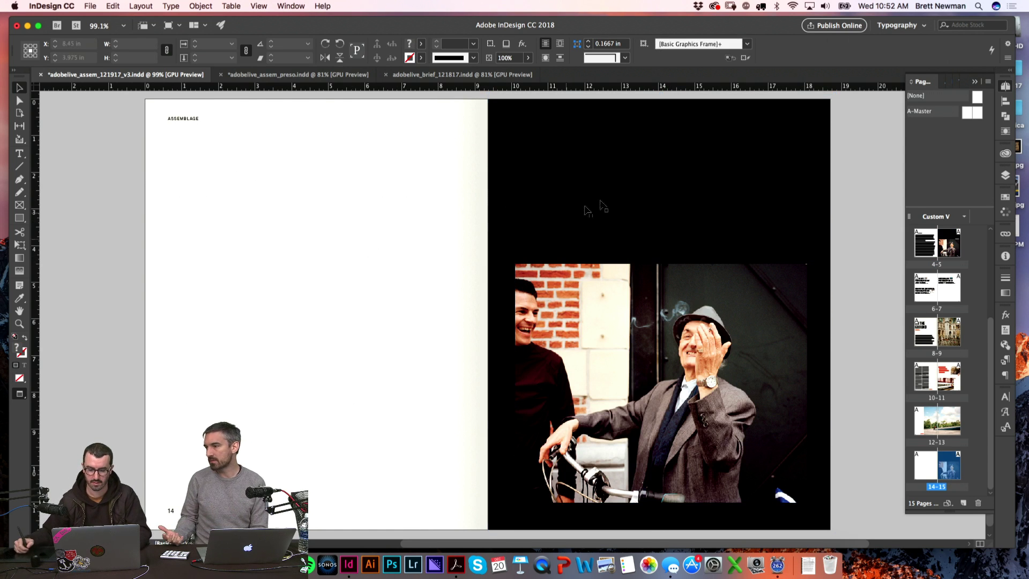
- Fill the background frame behind the photo on page 15 with the red swatch
click(629, 195)
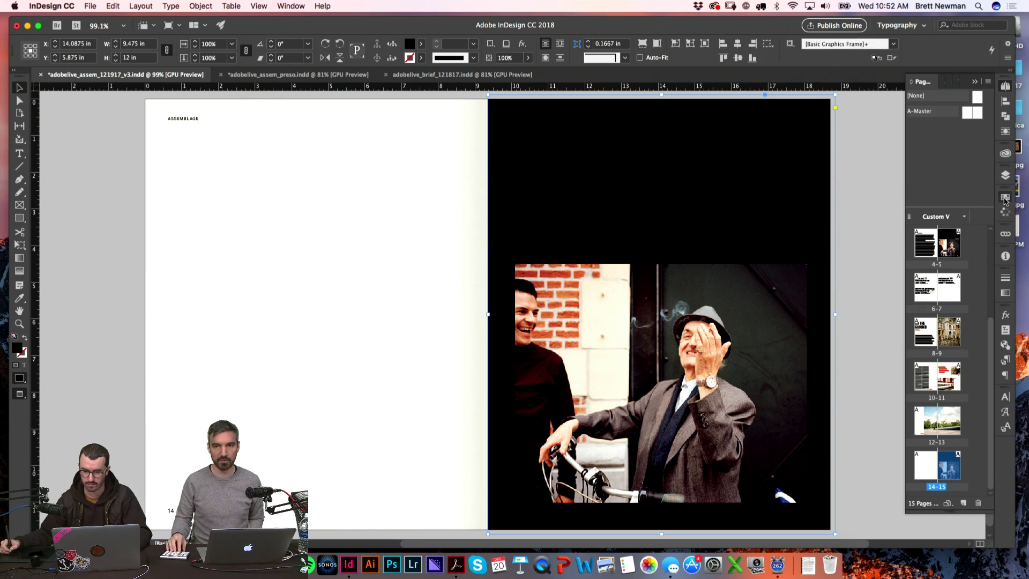
click(1005, 197)
click(825, 368)
click(1005, 203)
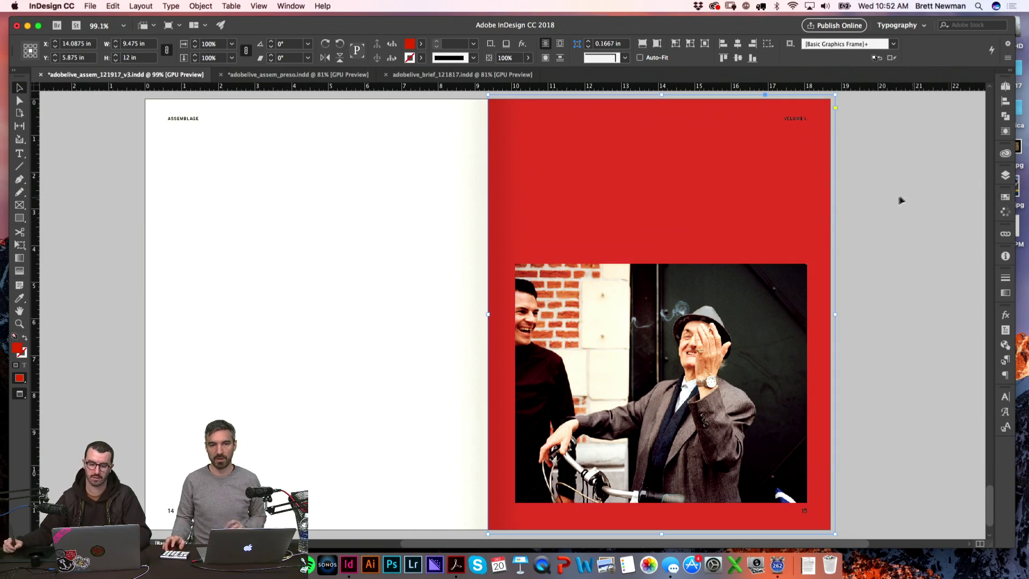